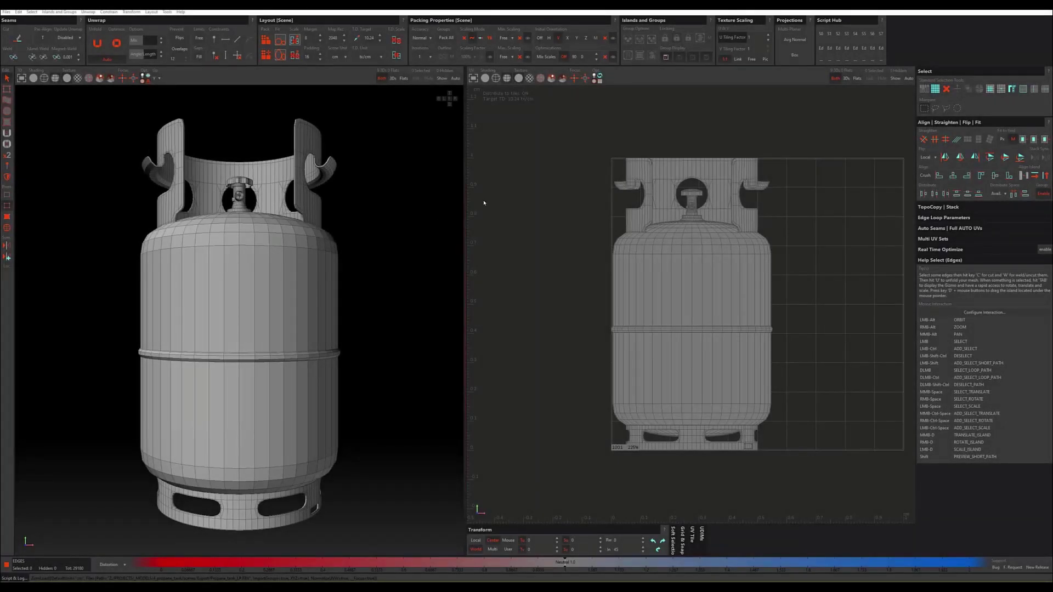
Step: Widen the 3D view beside the UV view and expand the TopoCopy settings panel
mouse_move(466, 211)
left_mouse_down()
mouse_move(446, 209)
mouse_move(505, 207)
left_mouse_up()
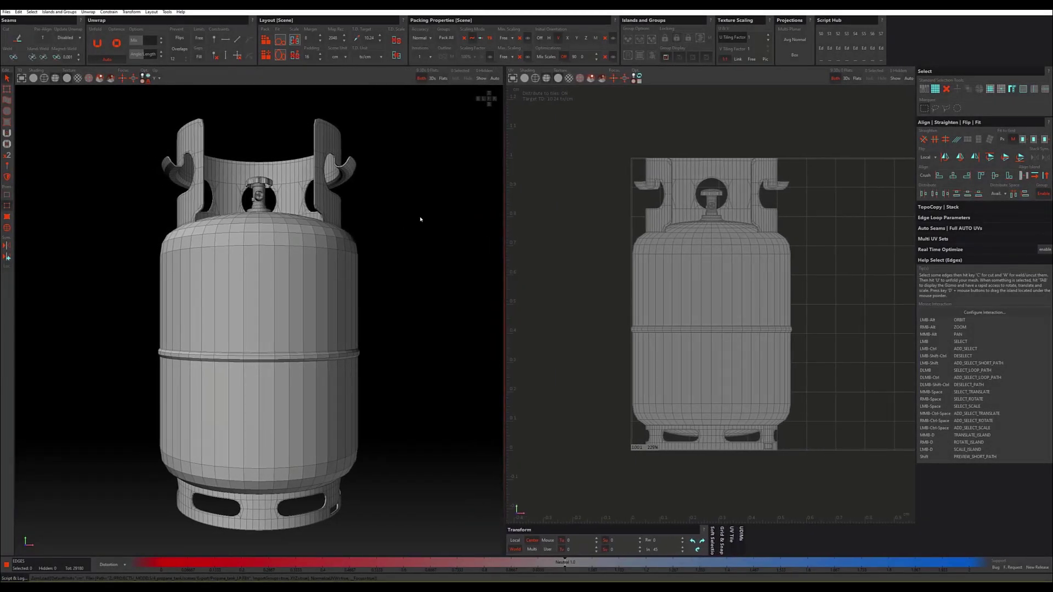
left_click(941, 207)
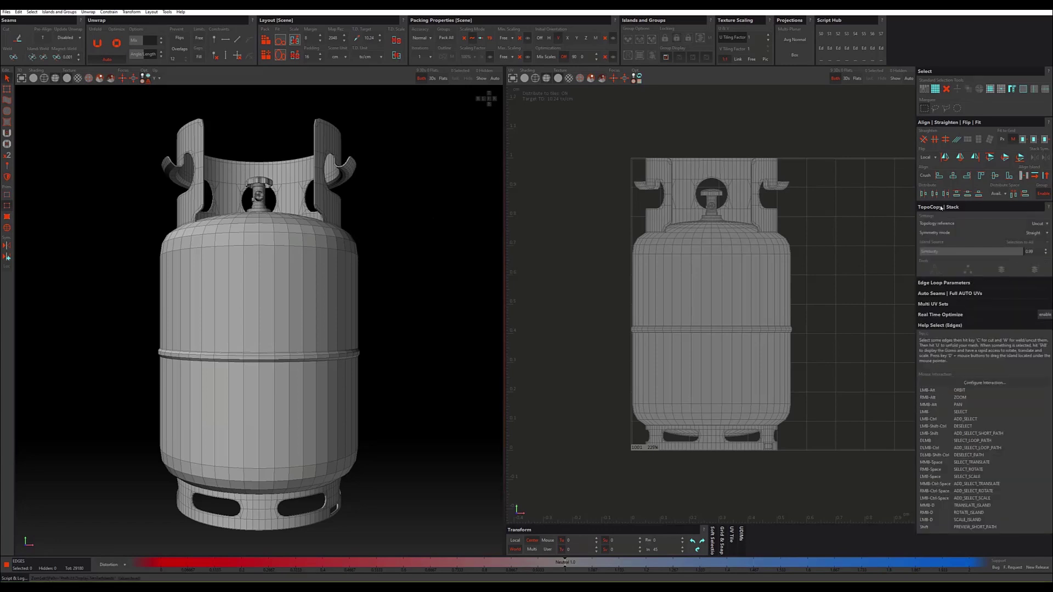
left_click(943, 283)
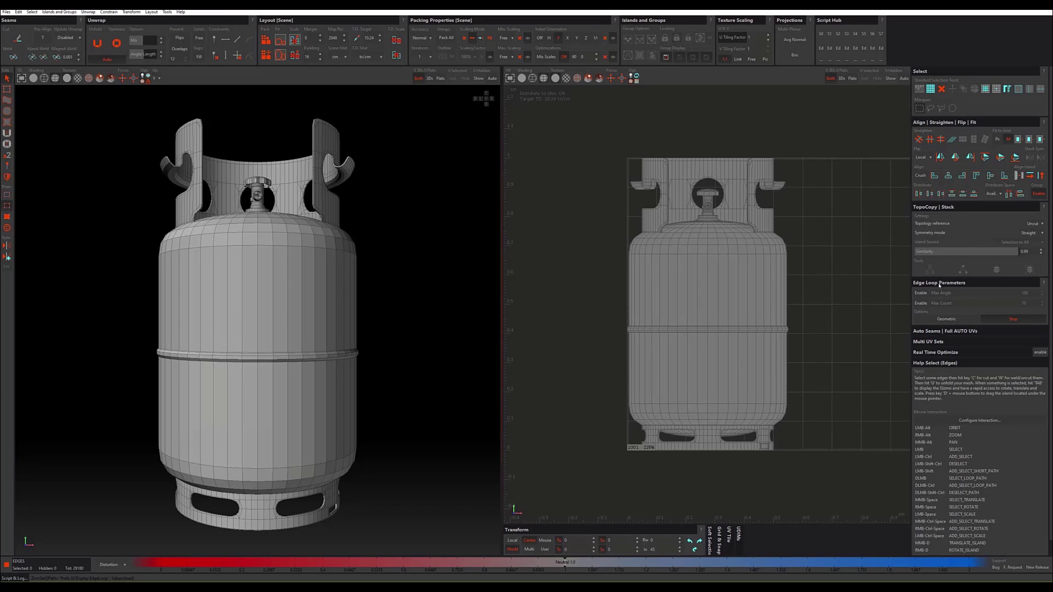
left_click(939, 283)
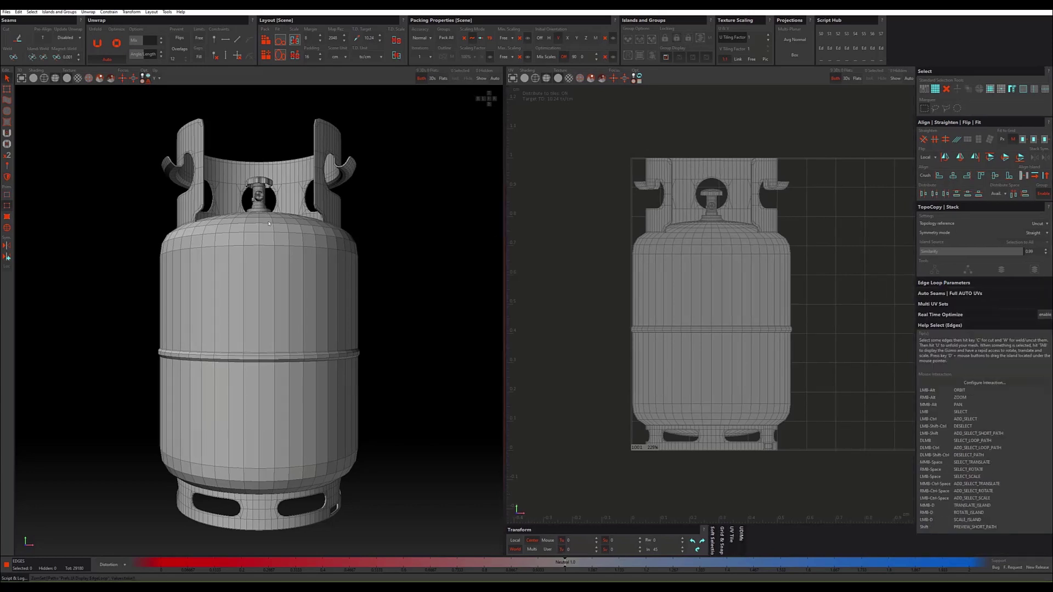
Step: Orbit above the bottle and select its entire main body as one island
scroll(257, 229, "up", 2)
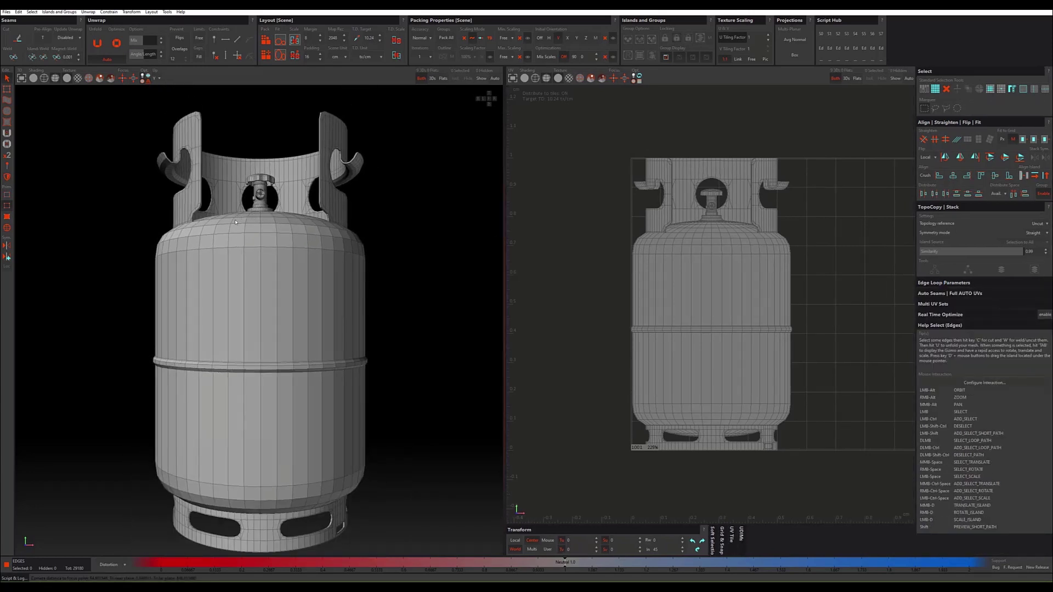
left_click_drag(236, 222, 248, 236, "alt")
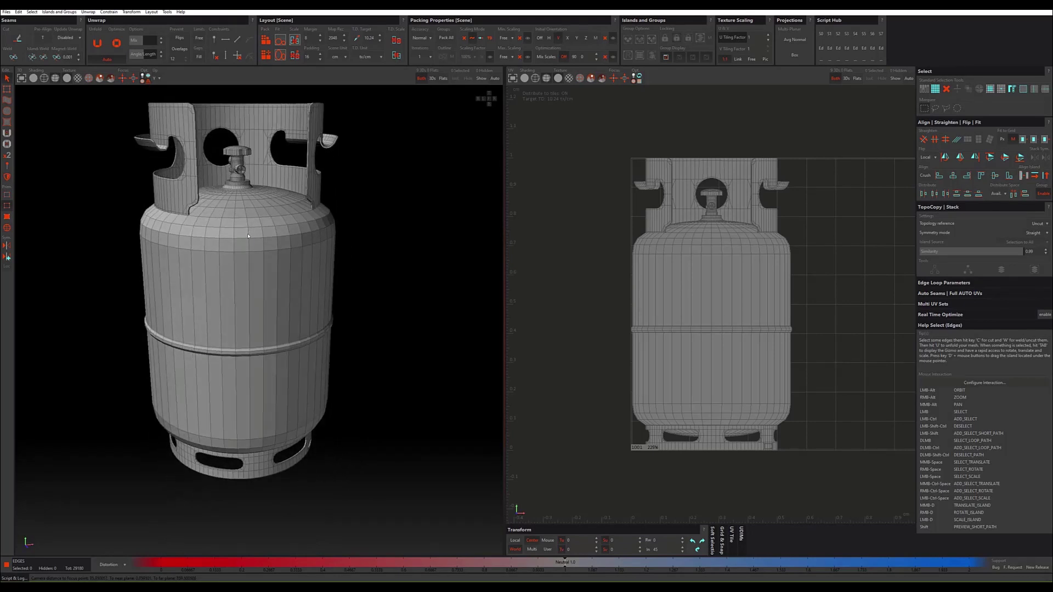
left_click_drag(248, 236, 257, 245, "alt")
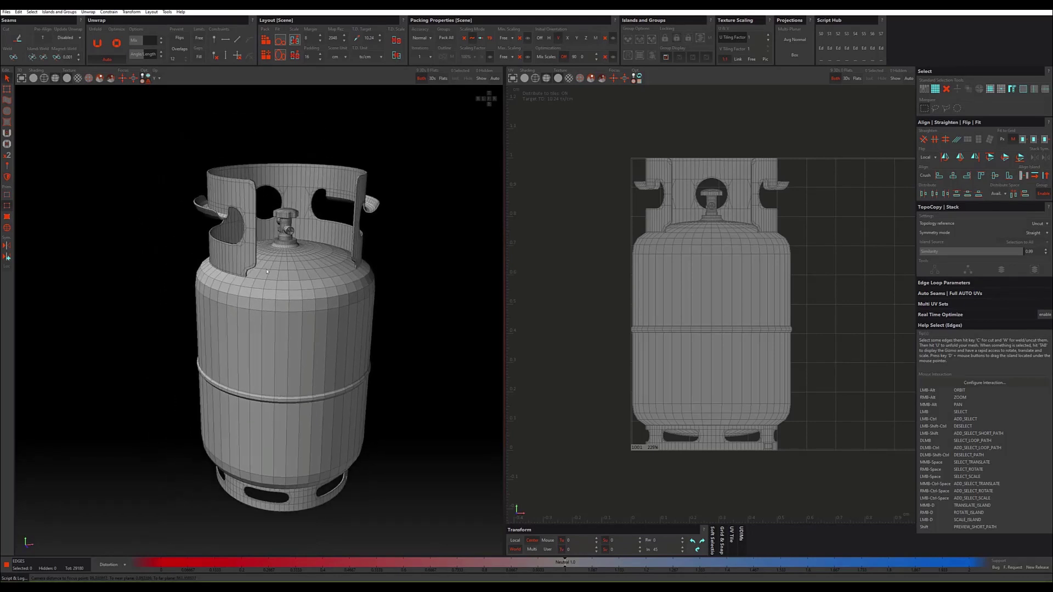
left_click(267, 270)
key("F4")
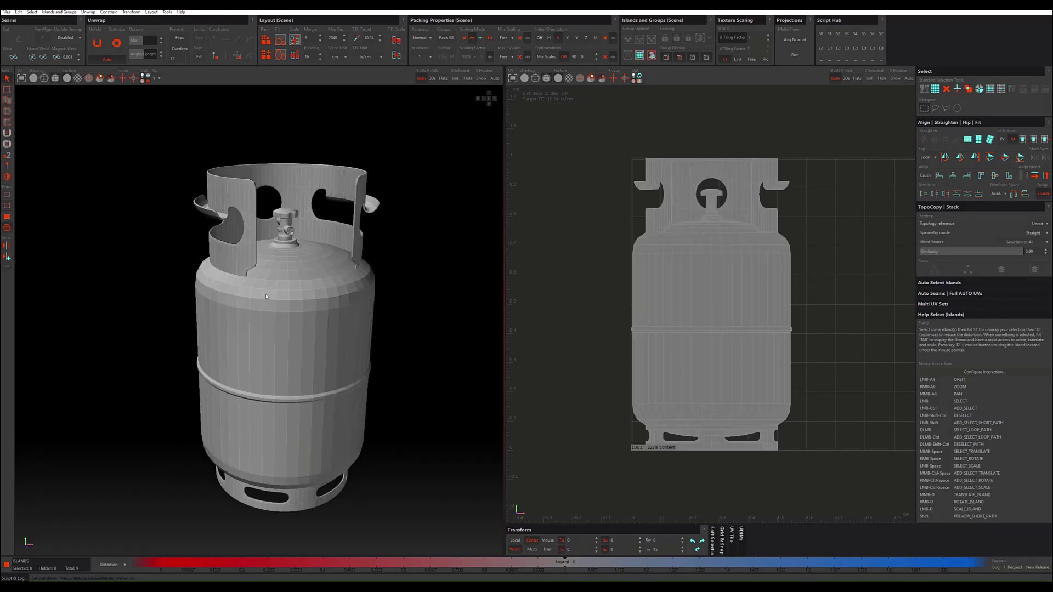
Step: Hide every part except the bottle body and return to edge selection
left_click(458, 78)
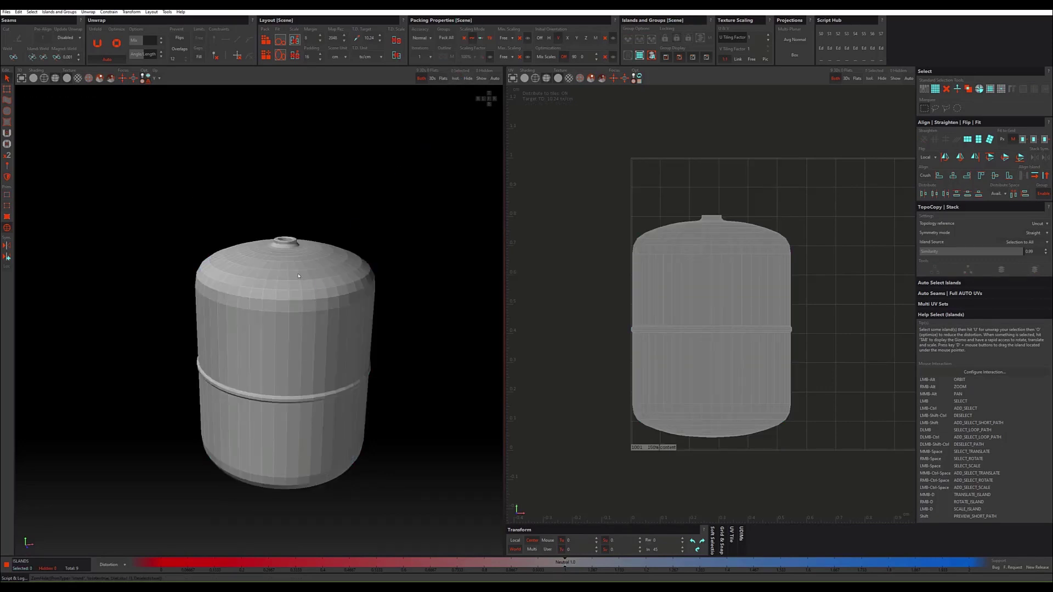
left_click_drag(286, 269, 290, 278, "alt")
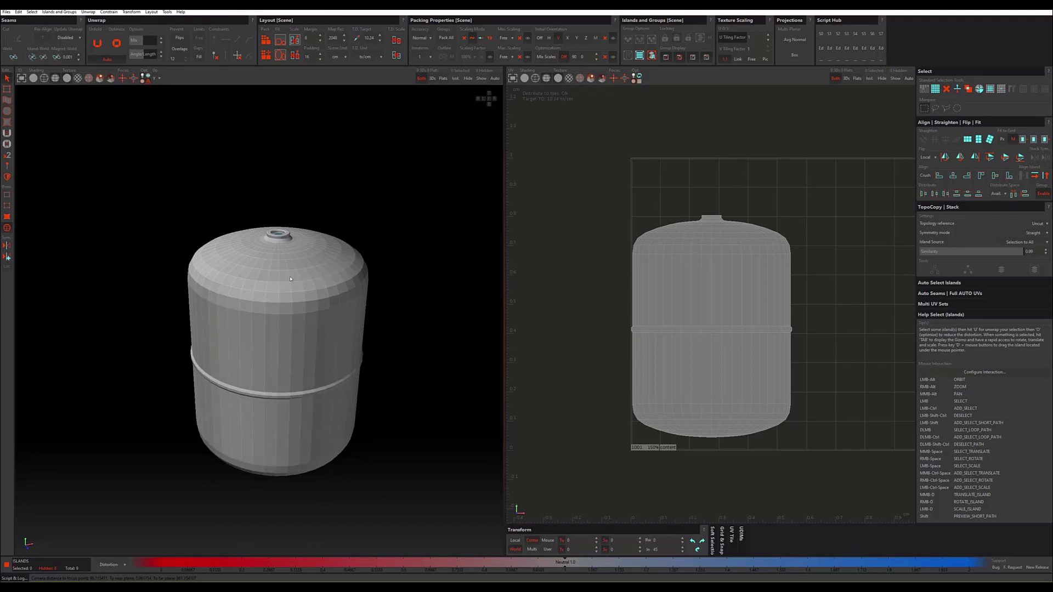
key("F2")
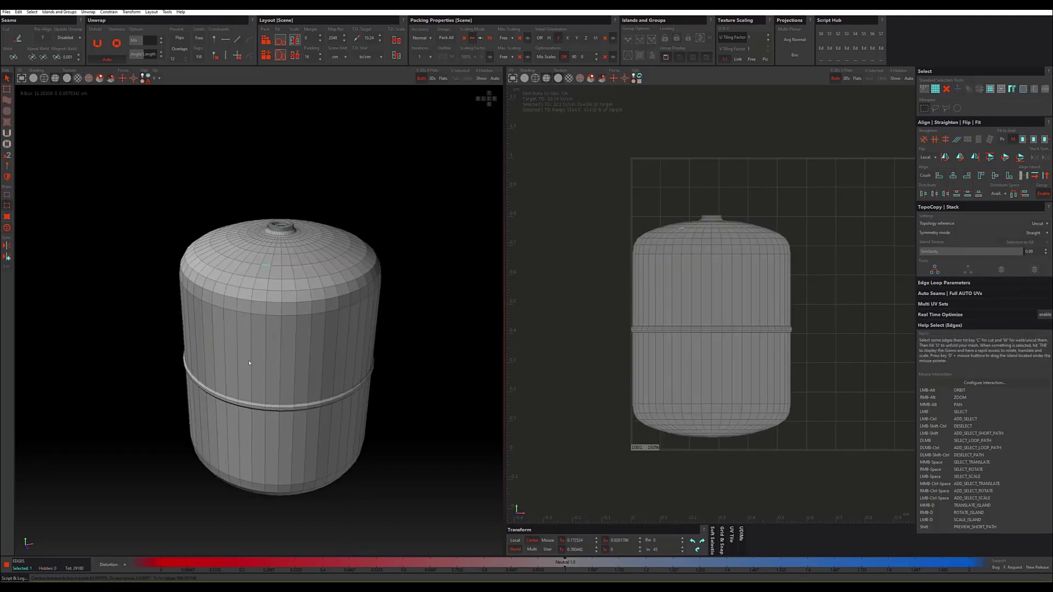
right_click_drag(259, 305, 265, 252, "alt")
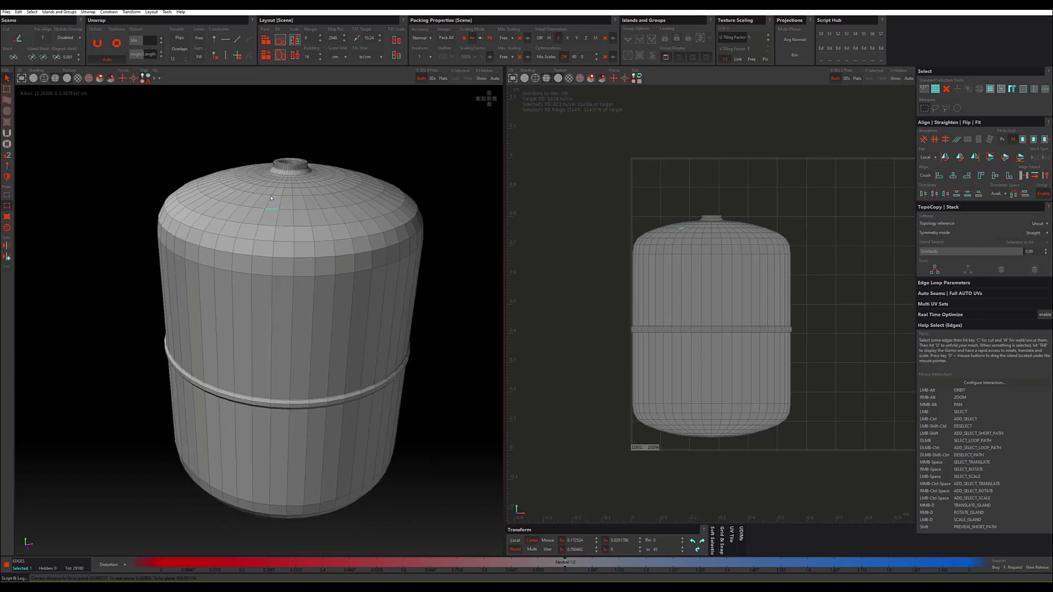
Step: Cut a seam along the top rim edge loop where the cap meets the sides
left_click_drag(270, 198, 274, 221, "alt")
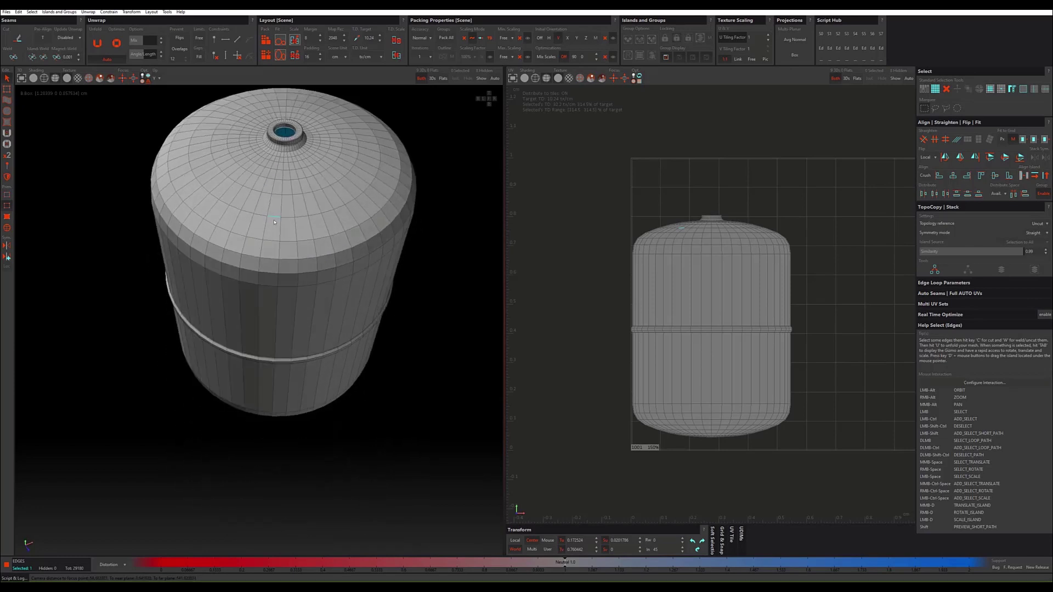
double_click(252, 258)
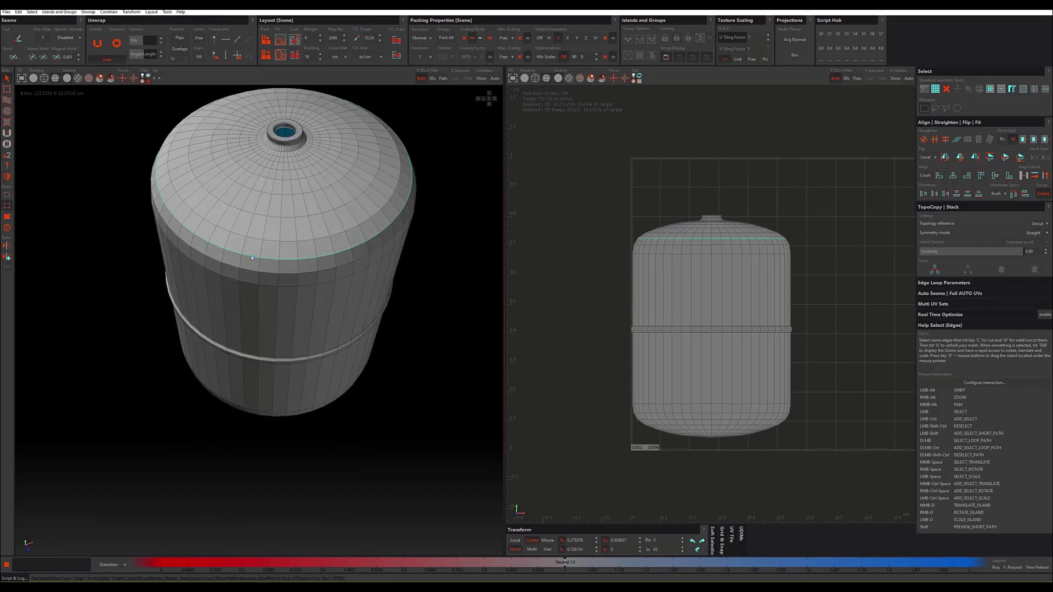
mouse_move(252, 258)
left_mouse_down("alt")
mouse_move(271, 255)
mouse_move(268, 368)
mouse_move(255, 295)
mouse_move(266, 253)
left_mouse_up("alt")
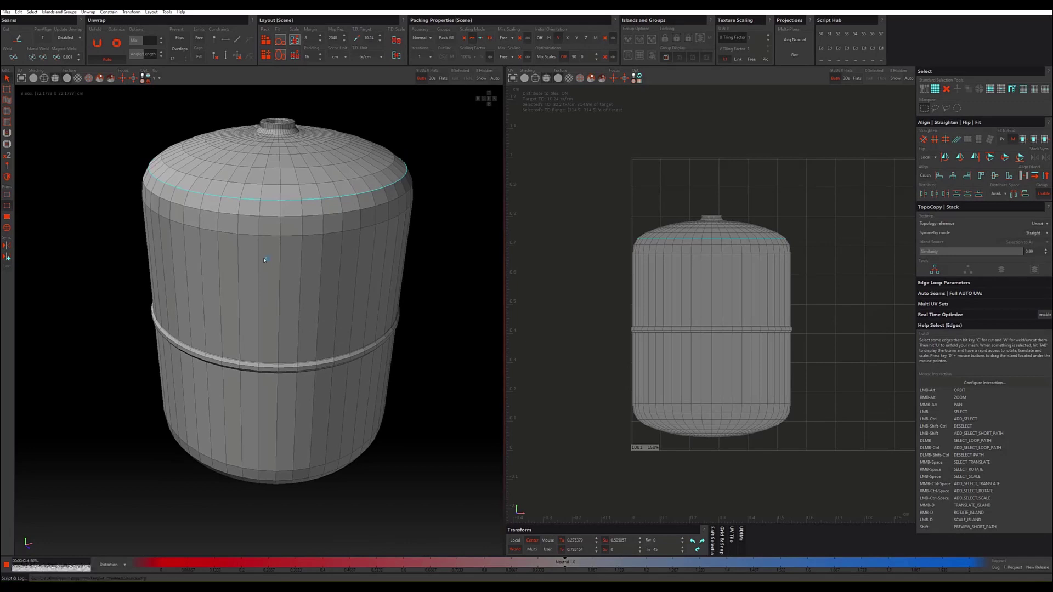
key("c")
mouse_move(276, 315)
left_mouse_down("alt")
mouse_move(287, 381)
mouse_move(293, 299)
left_mouse_up("alt")
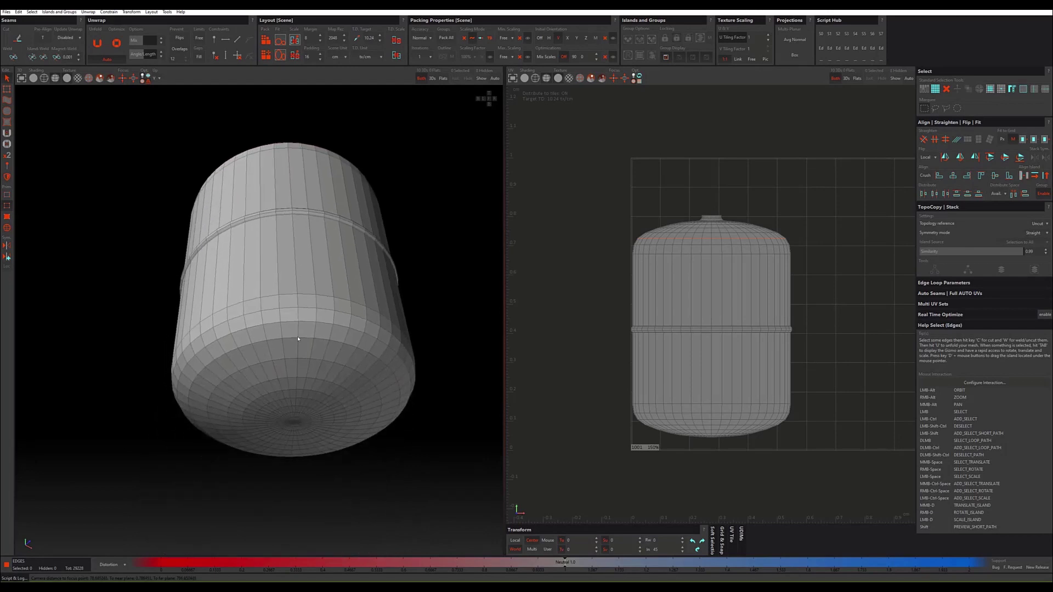
Step: Select the bottle's bottom rim edge loop, check it with Focus, and cut it as a seam
double_click(292, 322)
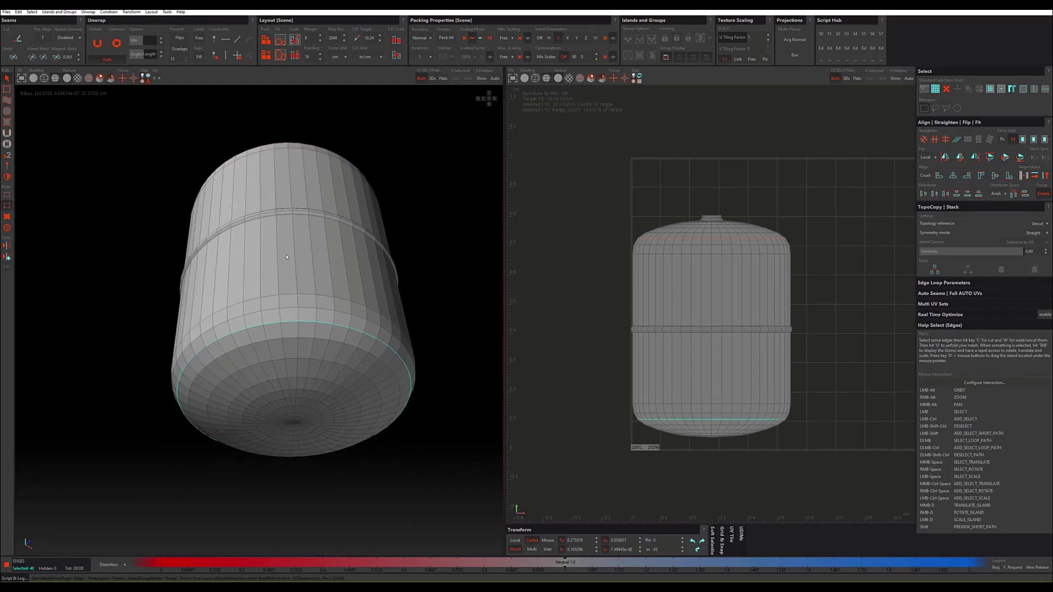
mouse_move(292, 323)
left_mouse_down("alt")
mouse_move(289, 250)
mouse_move(287, 339)
left_mouse_up("alt")
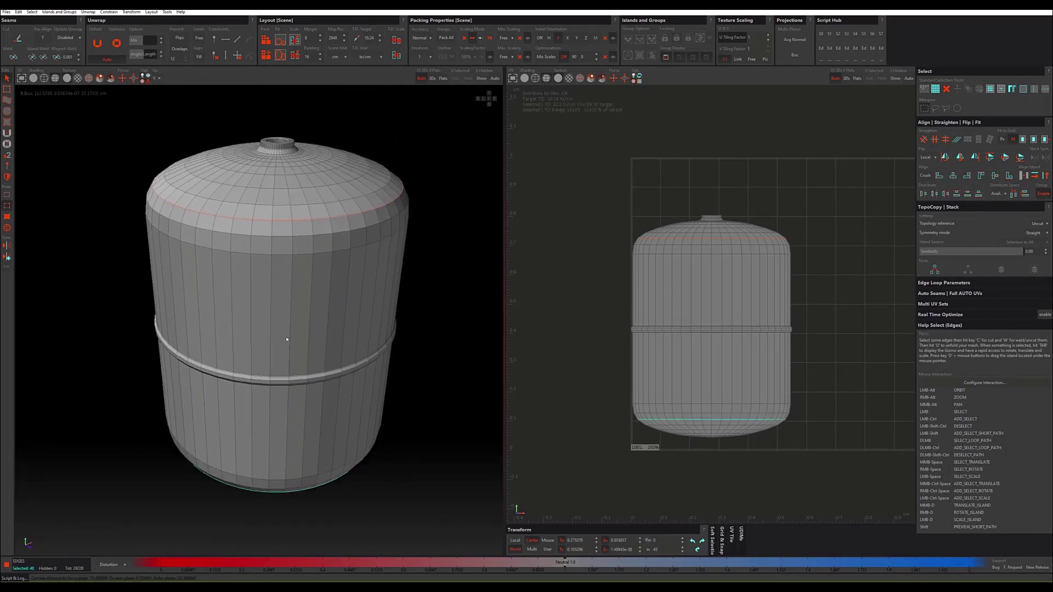
right_click_drag(295, 289, 176, 127, "alt")
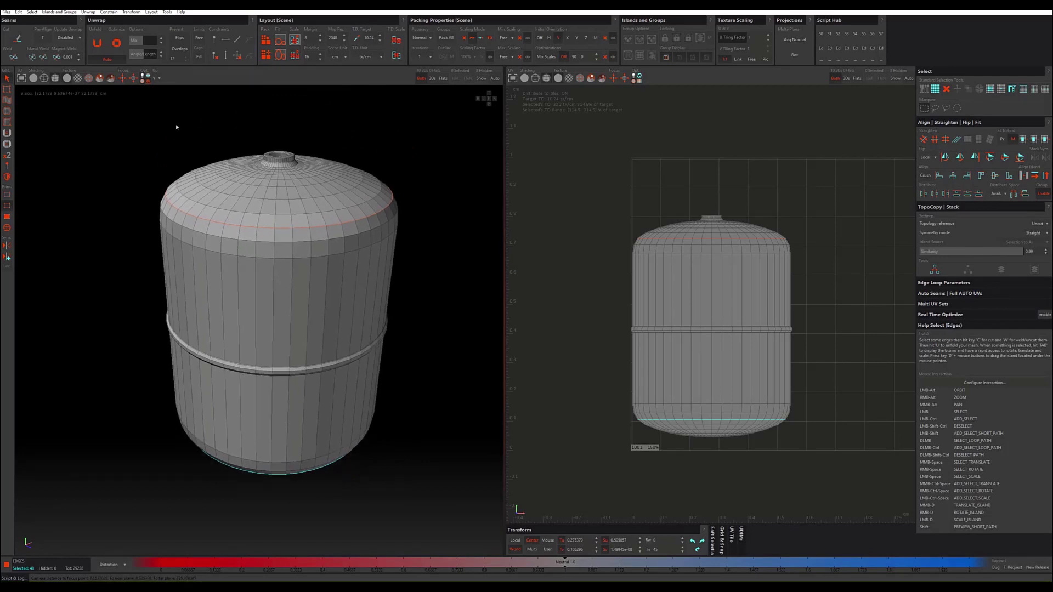
left_click(123, 80)
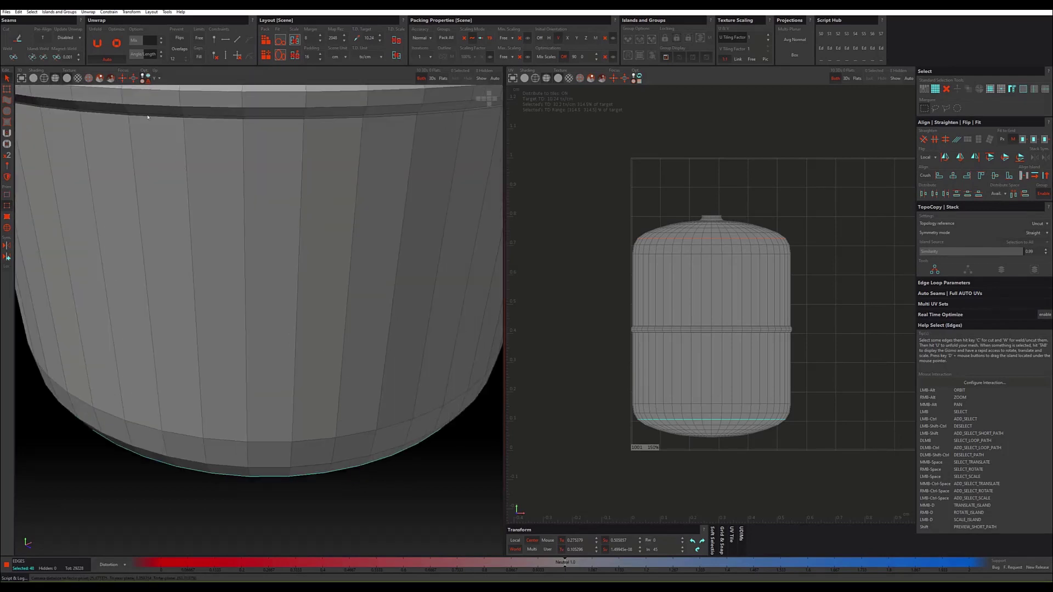
left_click(133, 78)
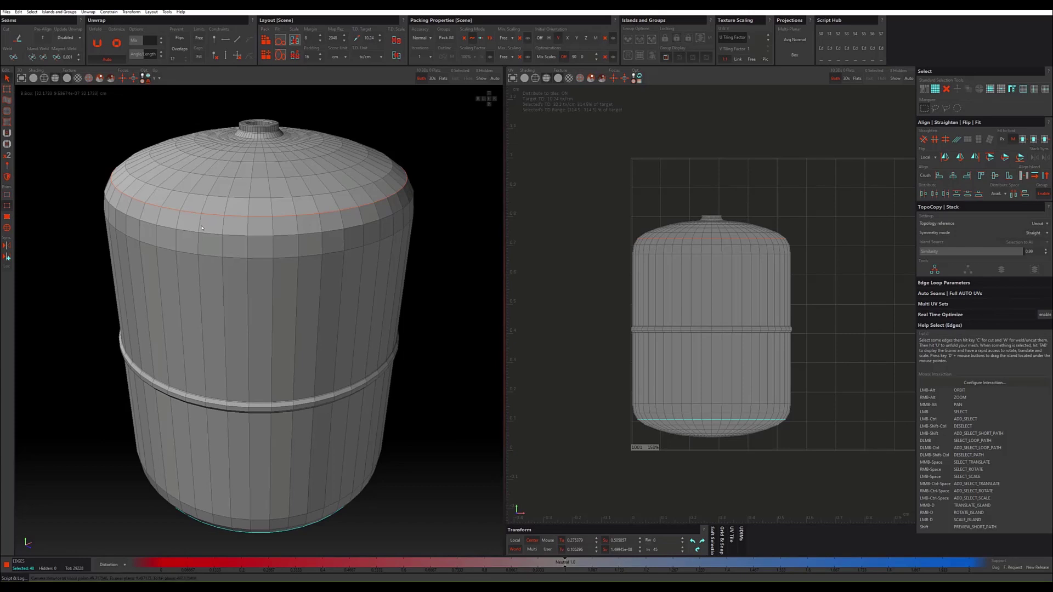
scroll(192, 241, "down", 5)
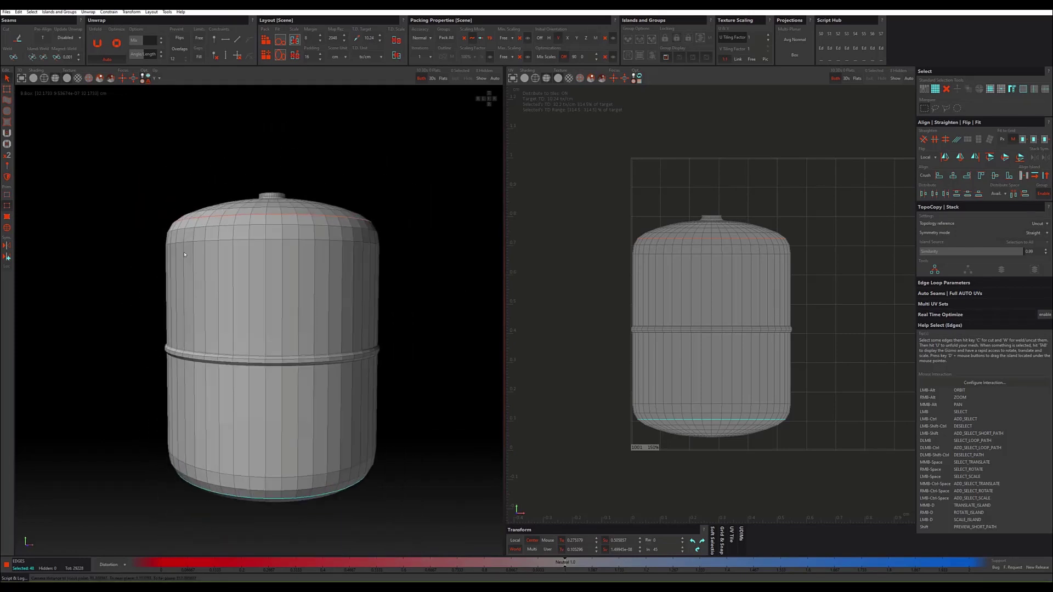
left_click_drag(185, 254, 199, 267, "alt")
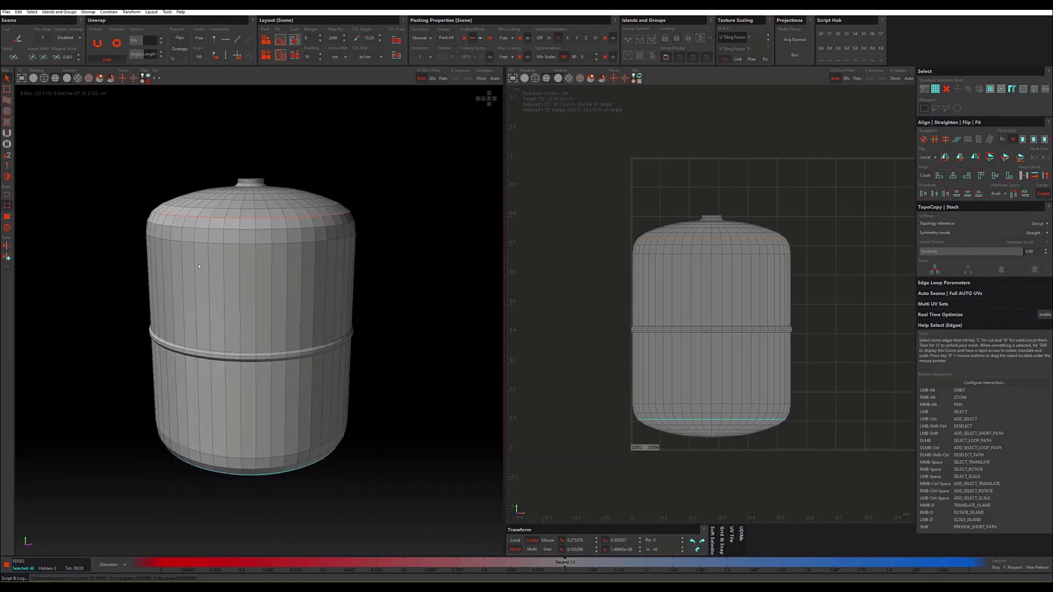
mouse_move(212, 382)
left_mouse_down("alt")
mouse_move(215, 468)
mouse_move(207, 376)
left_mouse_up("alt")
key("c")
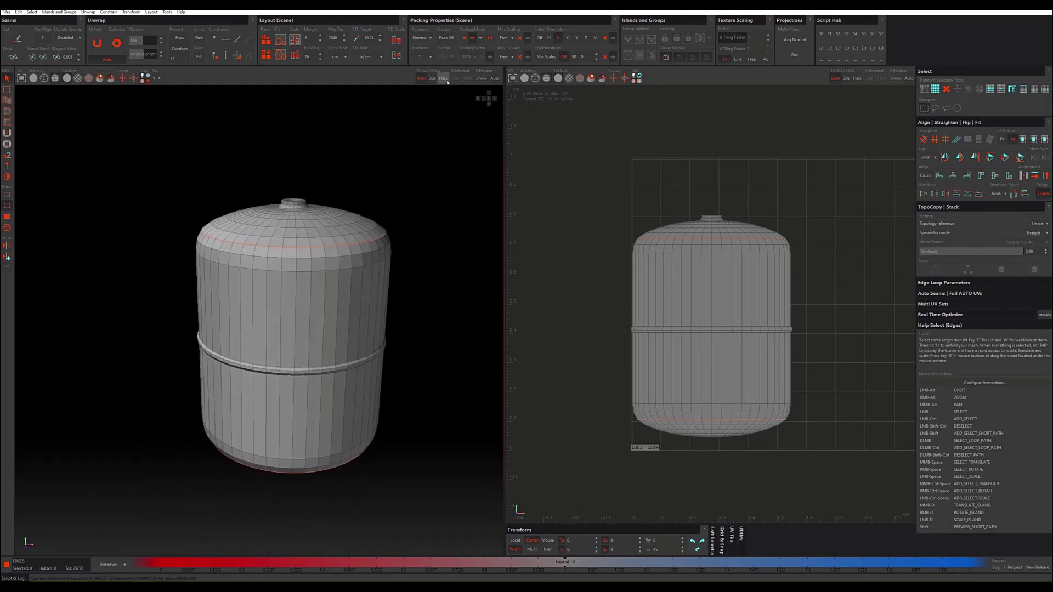
Step: Show all parts again and cut a vertical edge loop on the tank into a seam
left_click(481, 79)
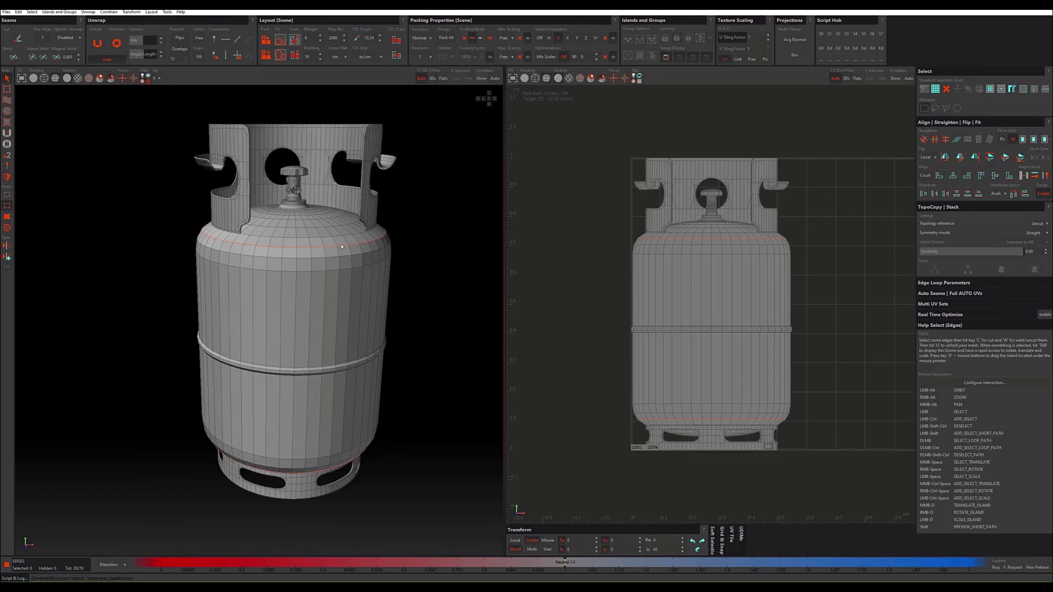
left_click_drag(341, 247, 384, 248, "alt")
right_click_drag(384, 248, 443, 249, "alt")
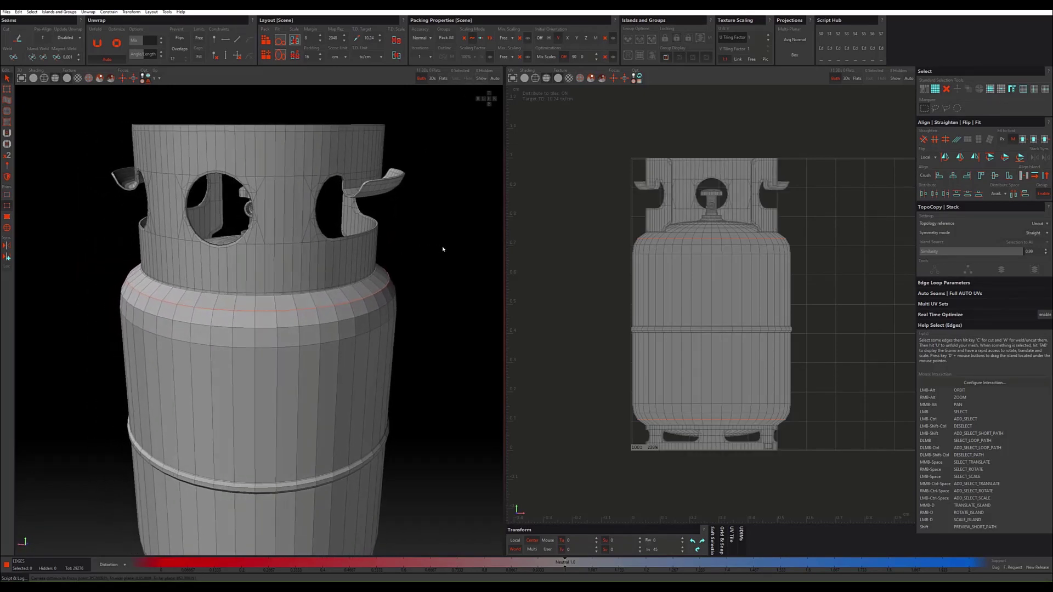
left_click_drag(443, 249, 453, 246, "alt")
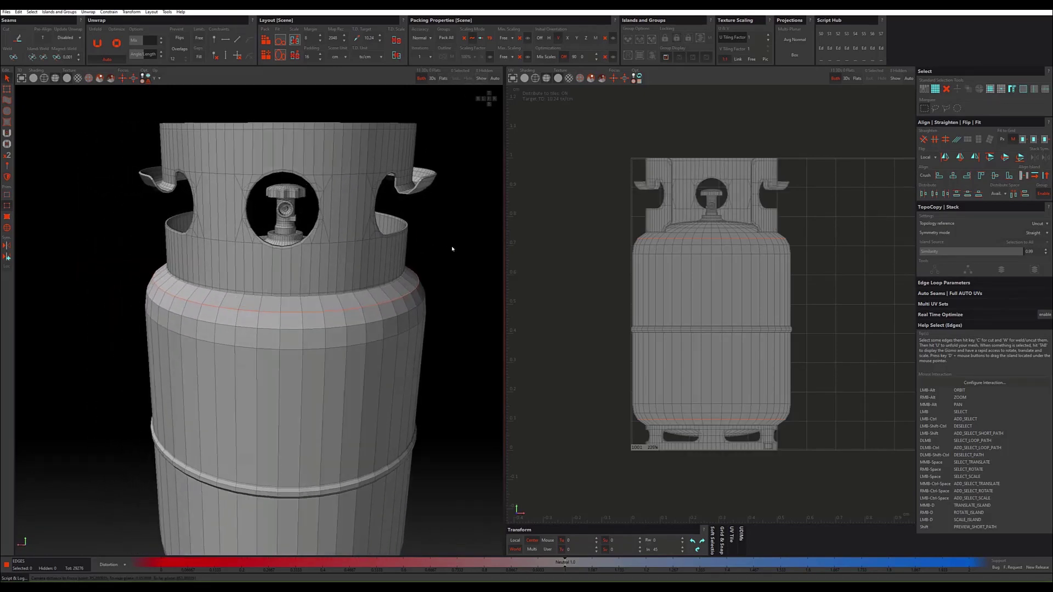
double_click(286, 322)
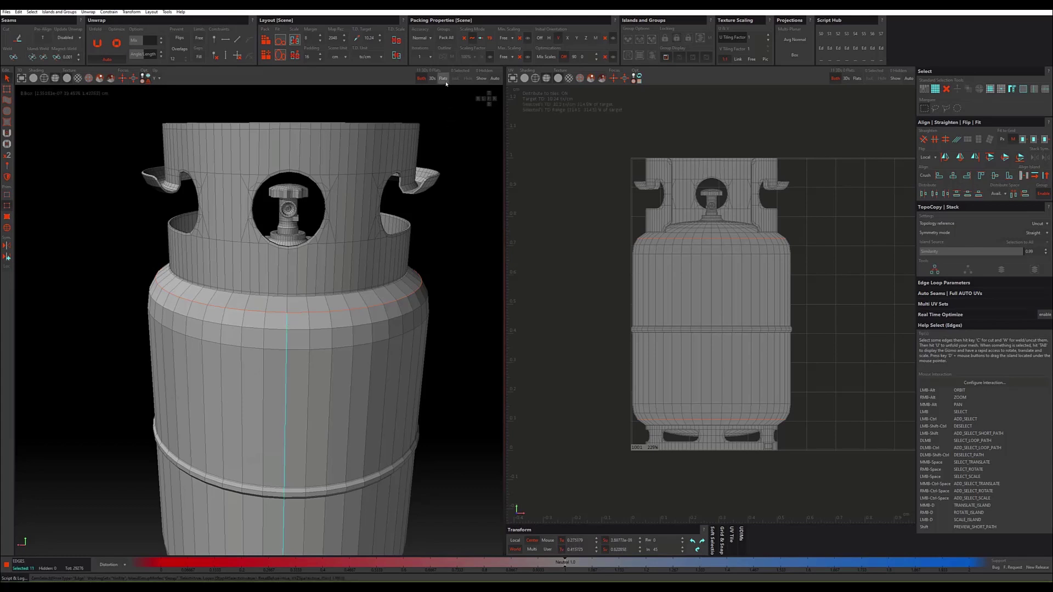
key("c")
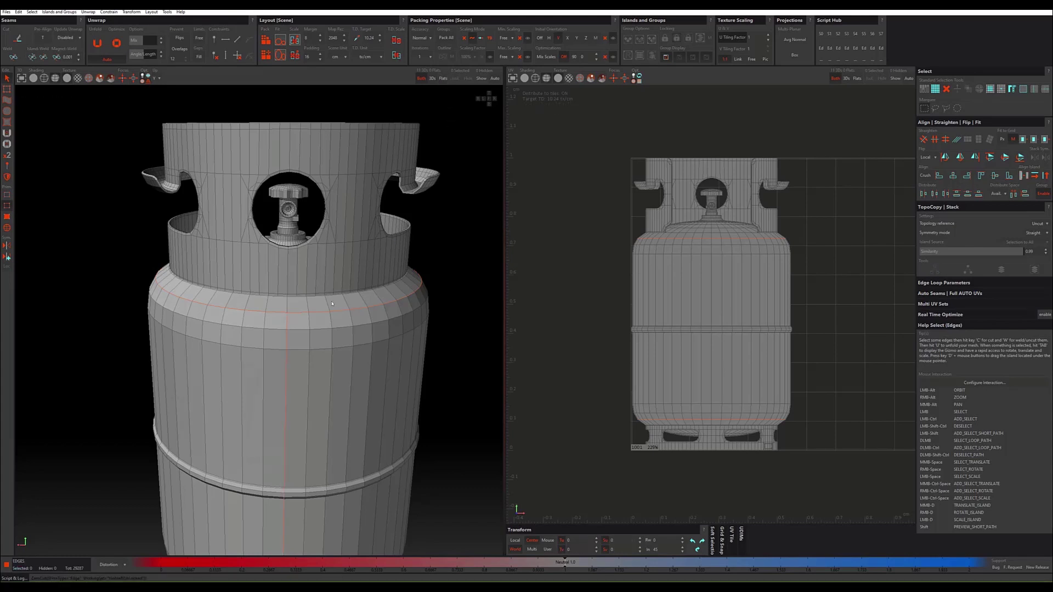
Step: Hide the handle-ring, valve and bottom-ring islands, leaving only the tank body visible
left_click_drag(350, 260, 254, 282, "alt")
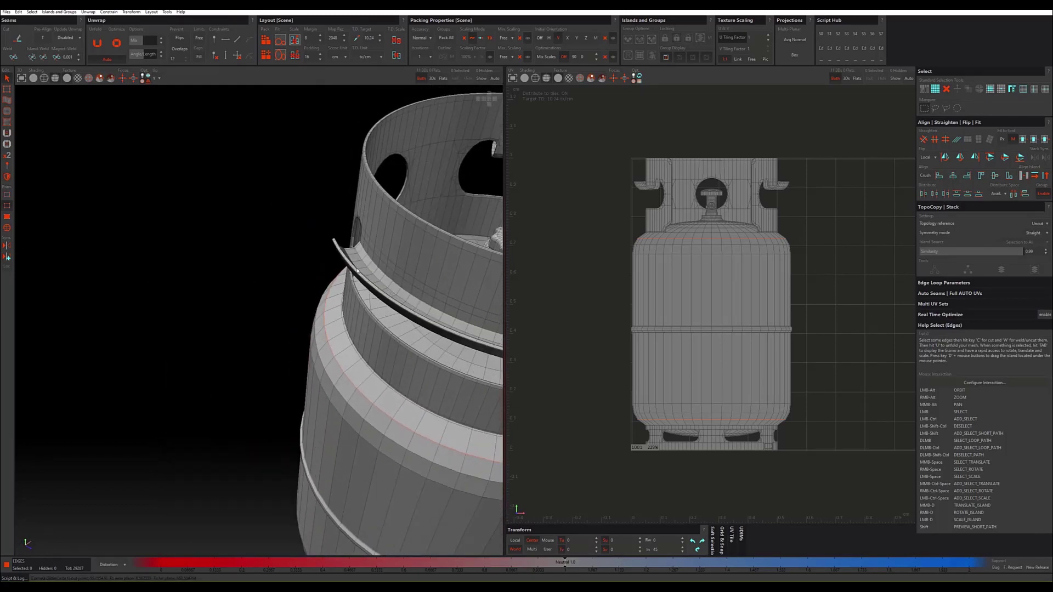
scroll(278, 242, "up", 3)
scroll(278, 242, "down", 2)
scroll(269, 244, "down", 2)
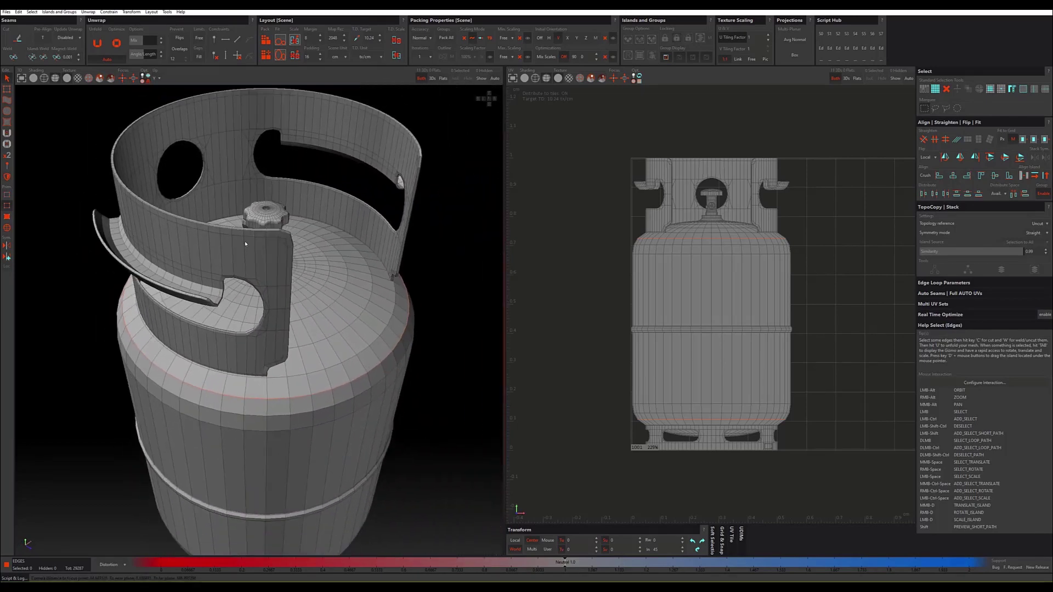
key("F4")
left_click(260, 248)
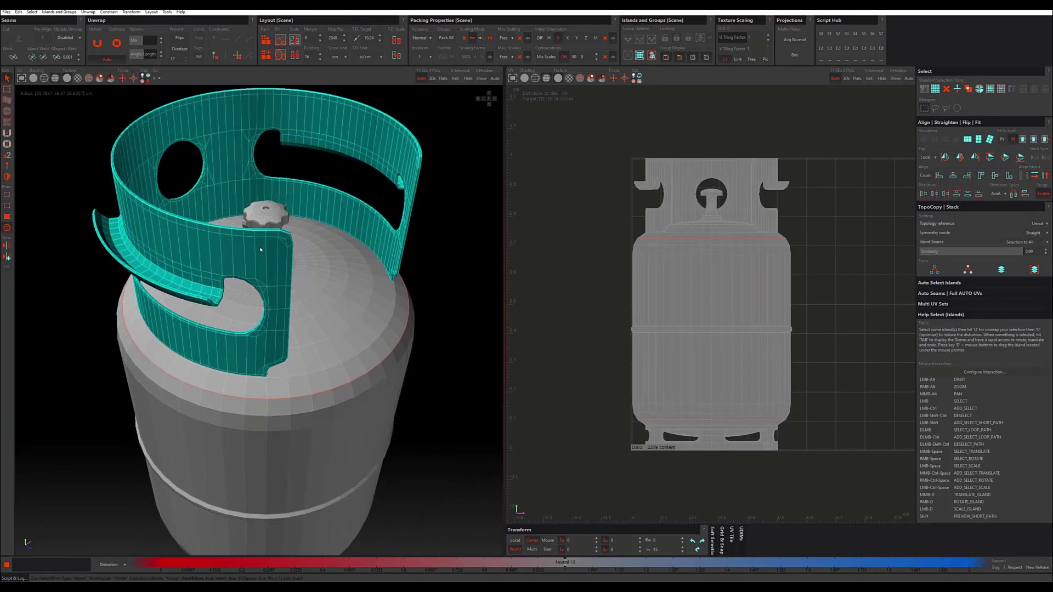
left_click(276, 217, "ctrl")
left_click_drag(276, 217, 255, 218, "alt")
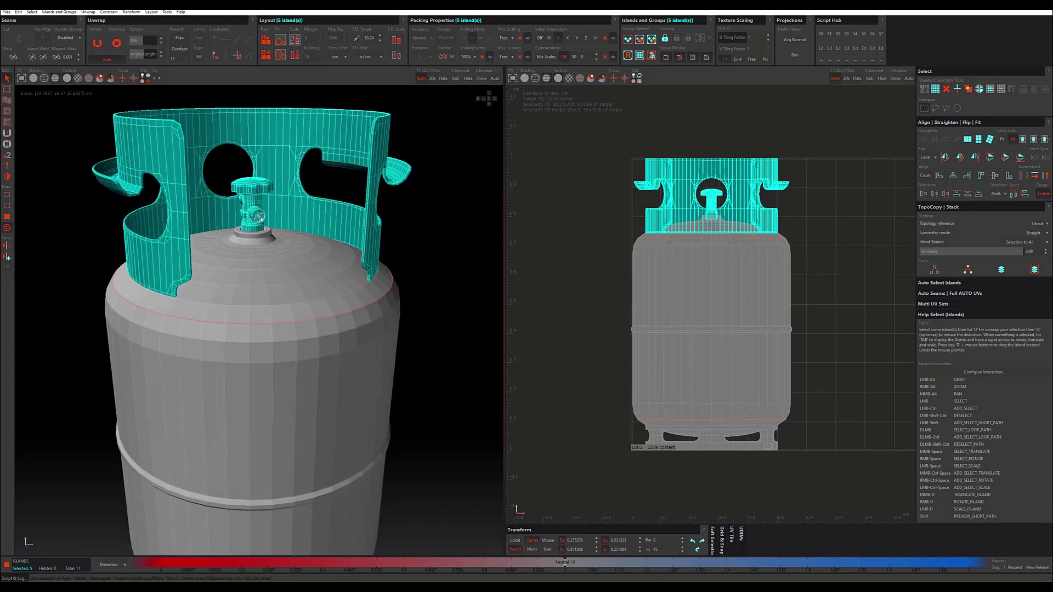
scroll(265, 261, "down", 3)
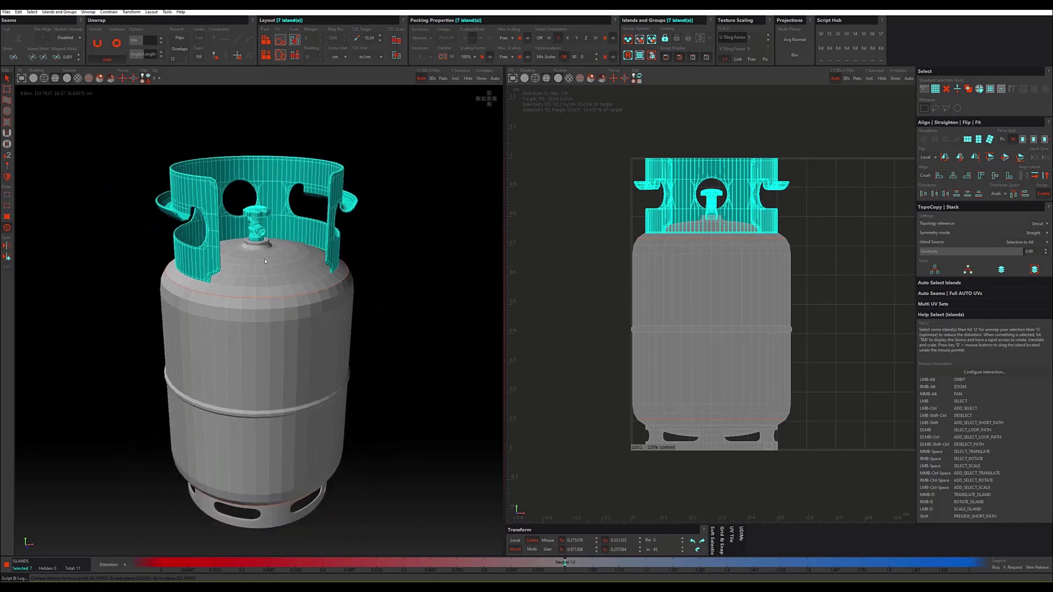
left_click(275, 515, "ctrl")
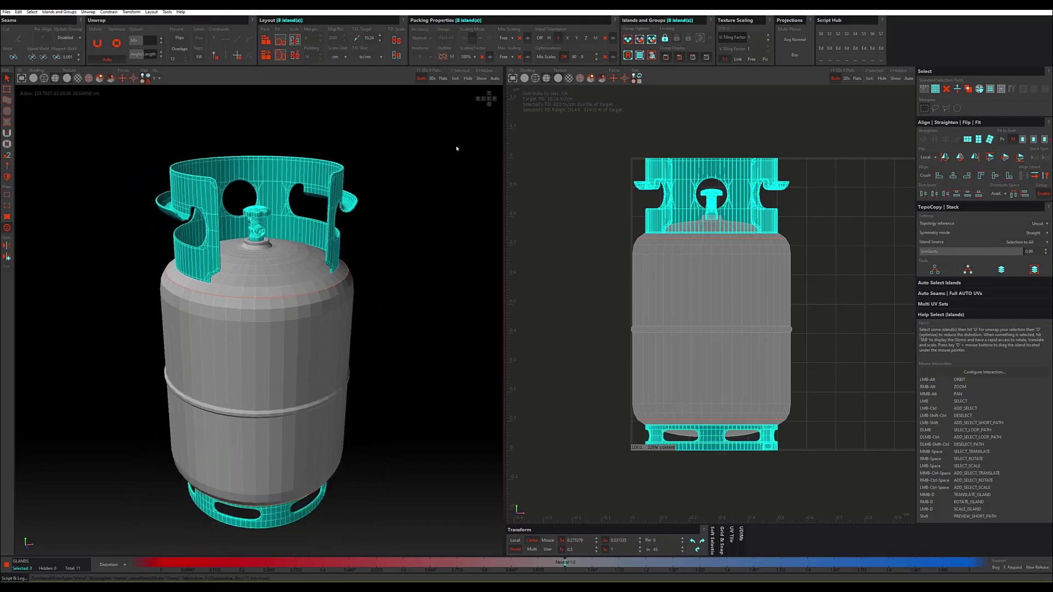
left_click(468, 78)
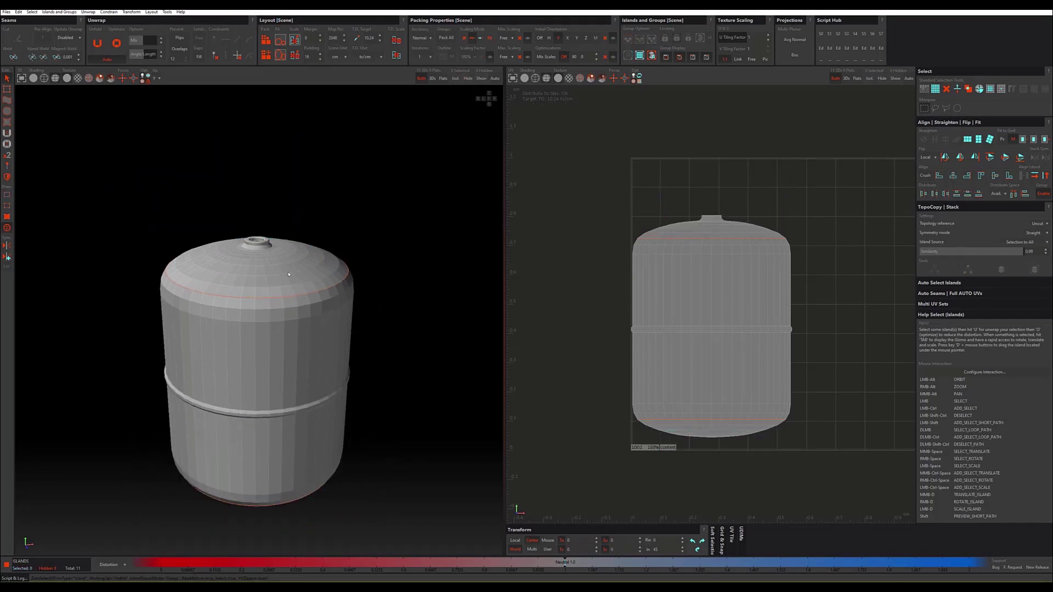
Step: Cut seams along the neck ring's base edge loop and outer top edge loop
key("F2")
mouse_move(288, 274)
left_mouse_down("alt")
mouse_move(268, 230)
mouse_move(264, 246)
left_mouse_up("alt")
scroll(262, 215, "up", 5)
scroll(262, 215, "up", 3)
scroll(263, 215, "up", 3)
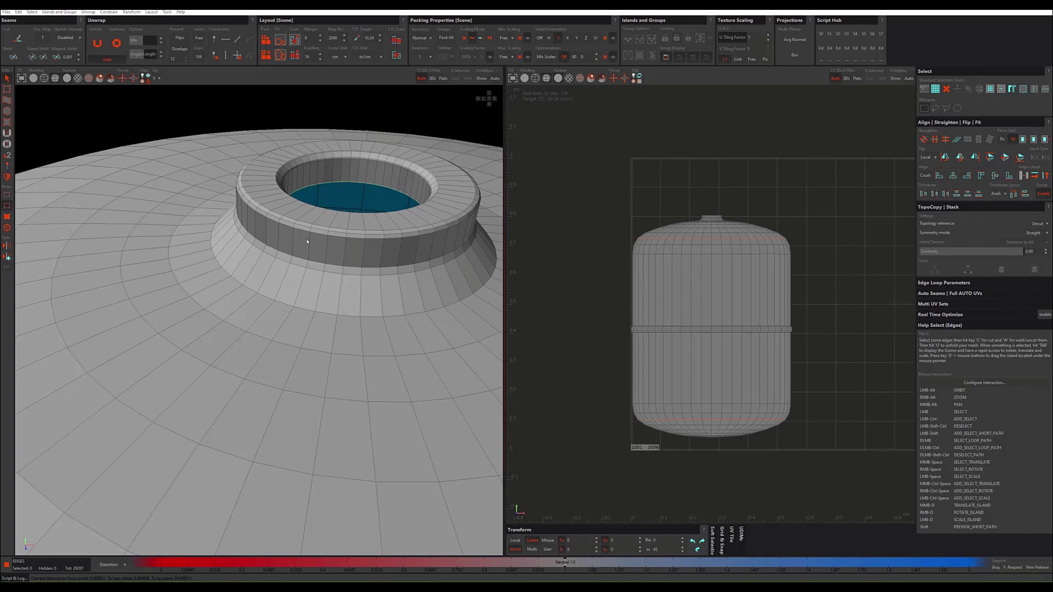
double_click(285, 301)
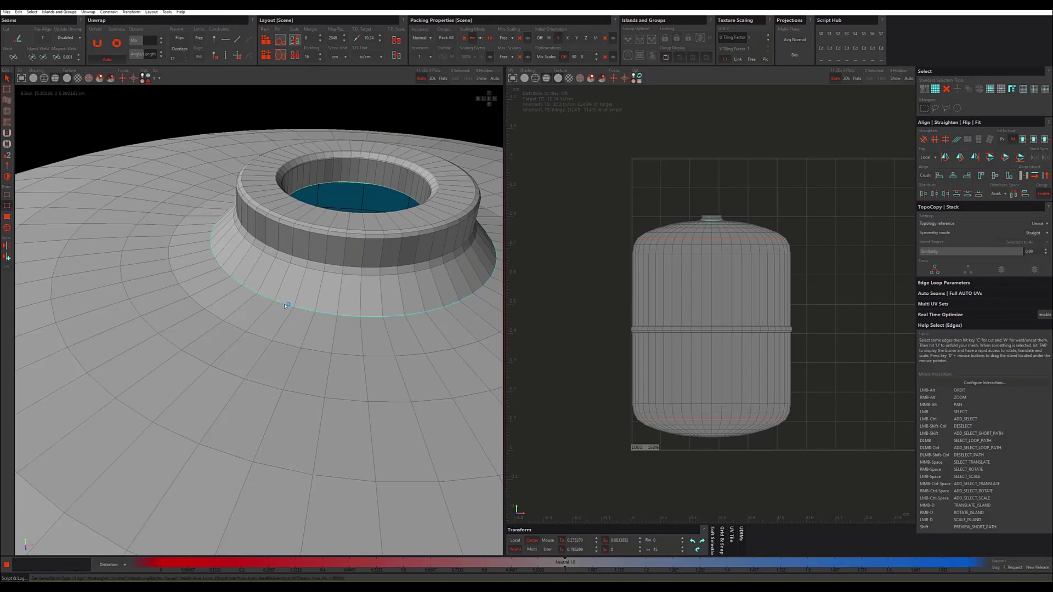
double_click(303, 223, "ctrl")
left_click_drag(307, 225, 281, 212, "alt")
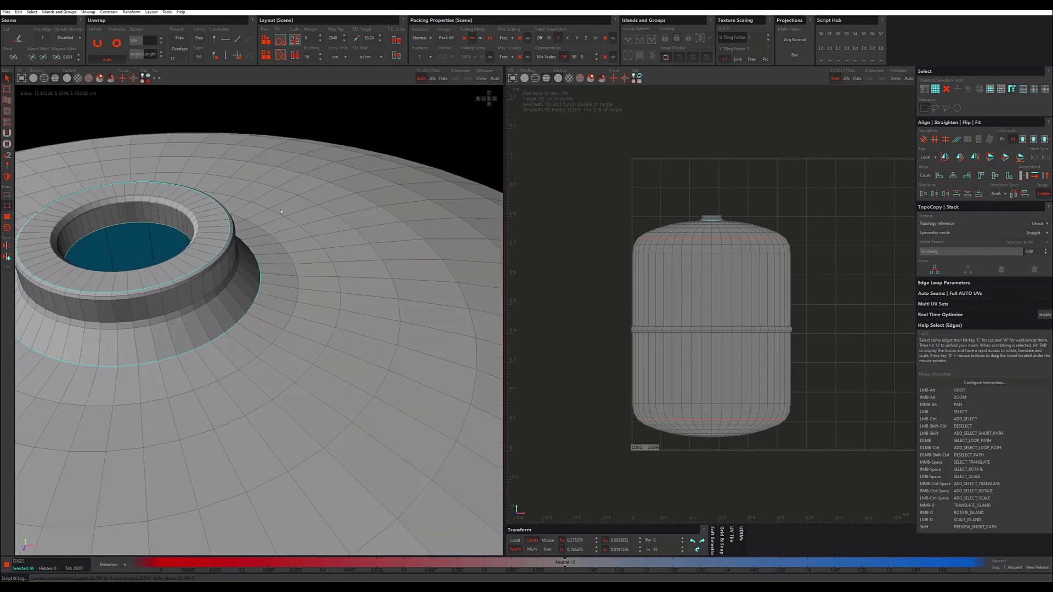
scroll(92, 216, "up", 2)
scroll(80, 216, "up", 3)
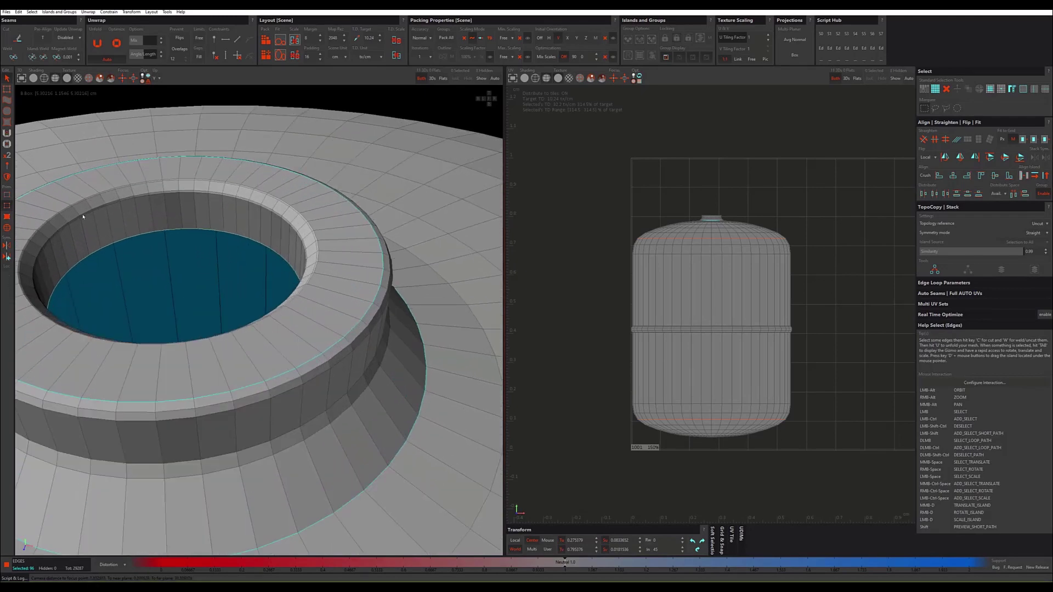
double_click(86, 216, "ctrl")
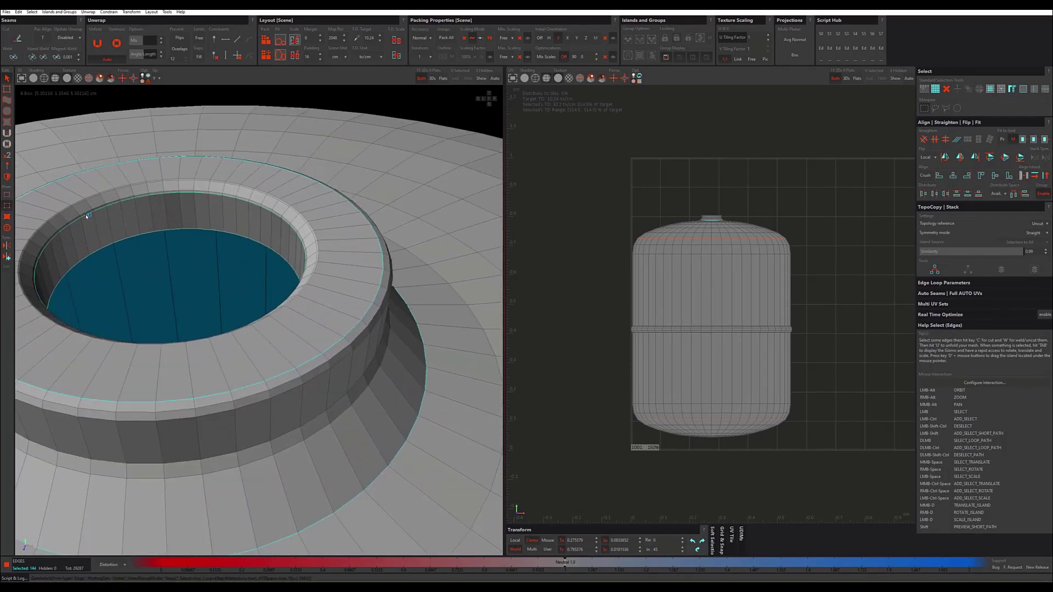
double_click(86, 216, "ctrl+shift")
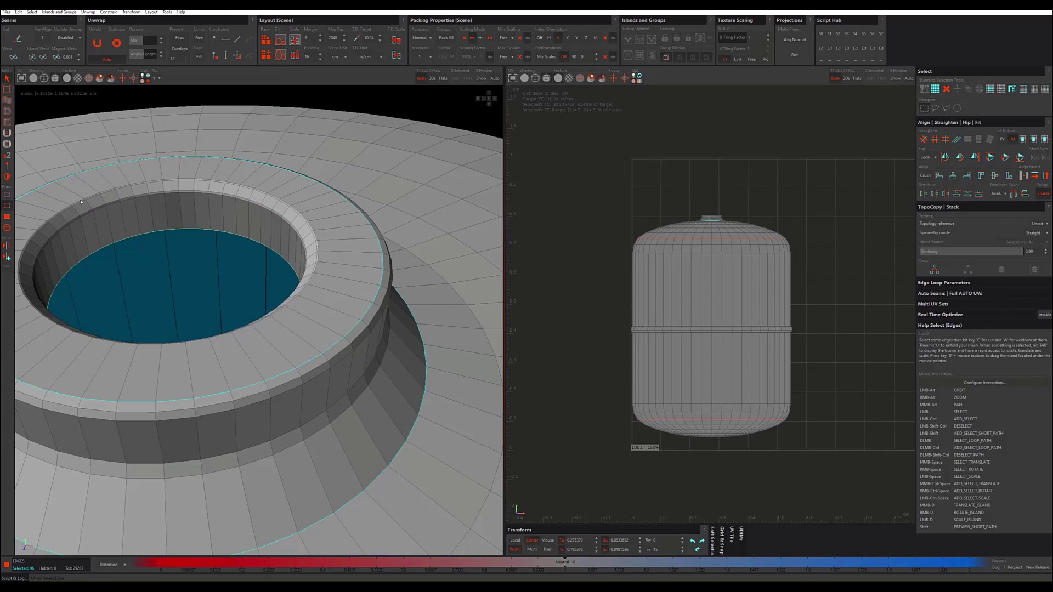
key("c")
Step: Cut a short vertical edge path through the neck ring as a seam
scroll(152, 245, "down", 3)
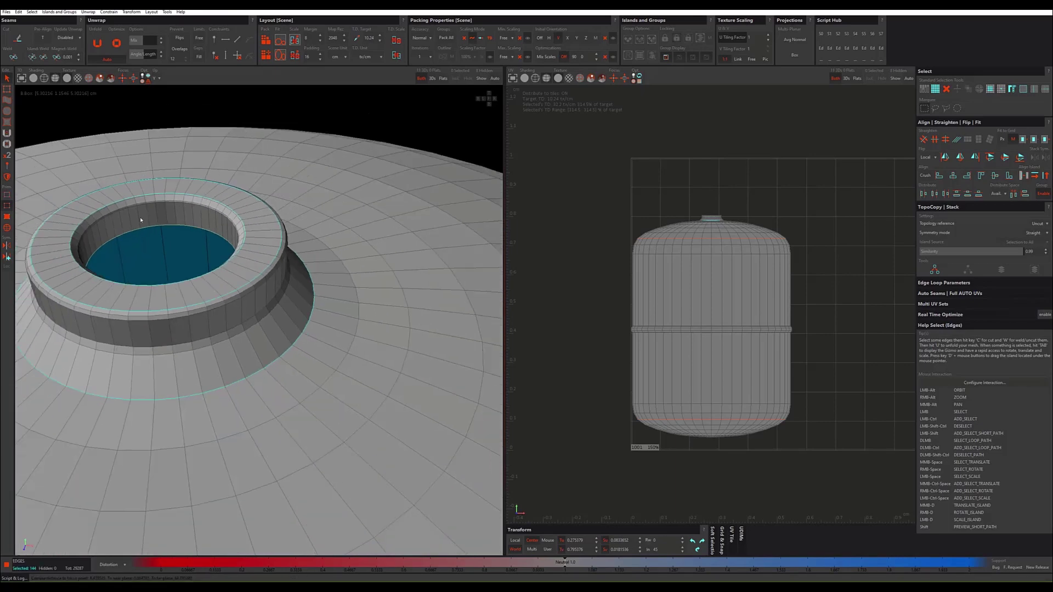
scroll(153, 244, "down", 5)
mouse_move(153, 244)
left_mouse_down("alt")
mouse_move(96, 262)
mouse_move(238, 262)
left_mouse_up("alt")
scroll(97, 262, "down", 3)
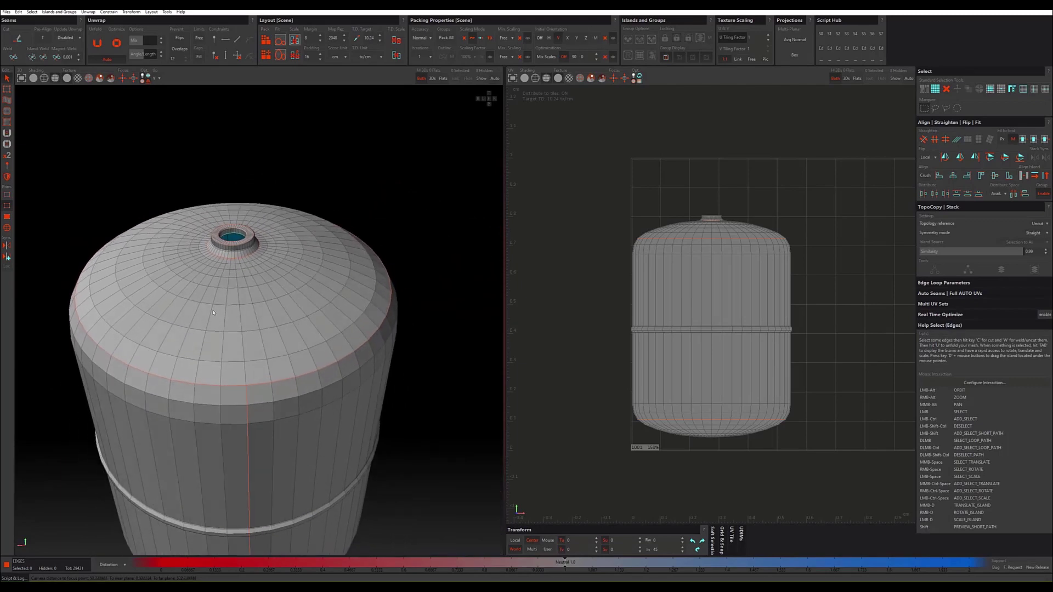
scroll(238, 261, "up", 3)
double_click(232, 238)
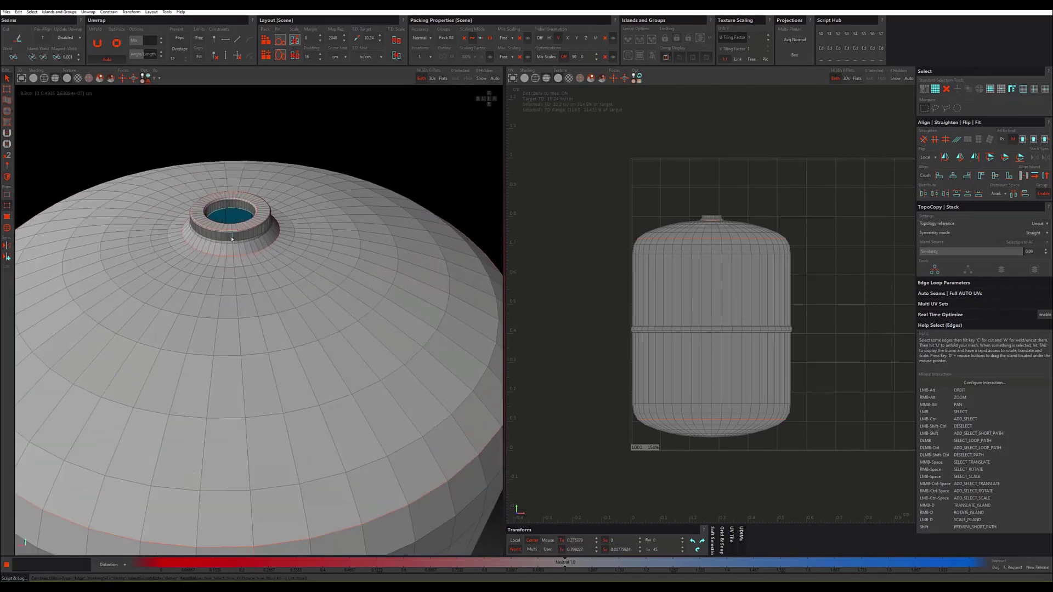
scroll(231, 239, "up", 3)
key("c")
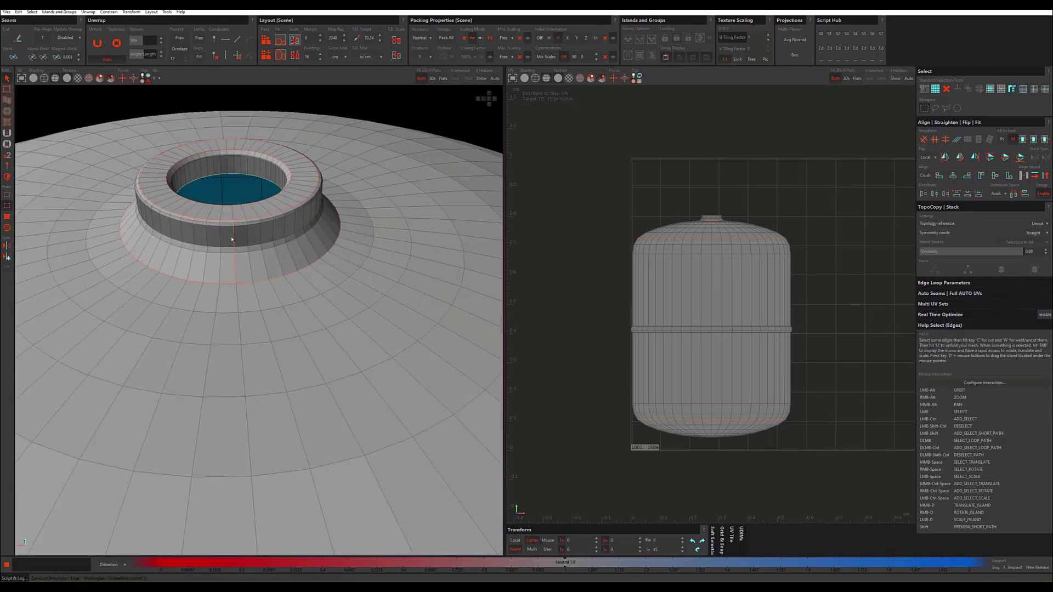
Step: Pick an edge near the valve hole and inspect the opening and tank underside
left_click_drag(230, 190, 269, 381, "alt")
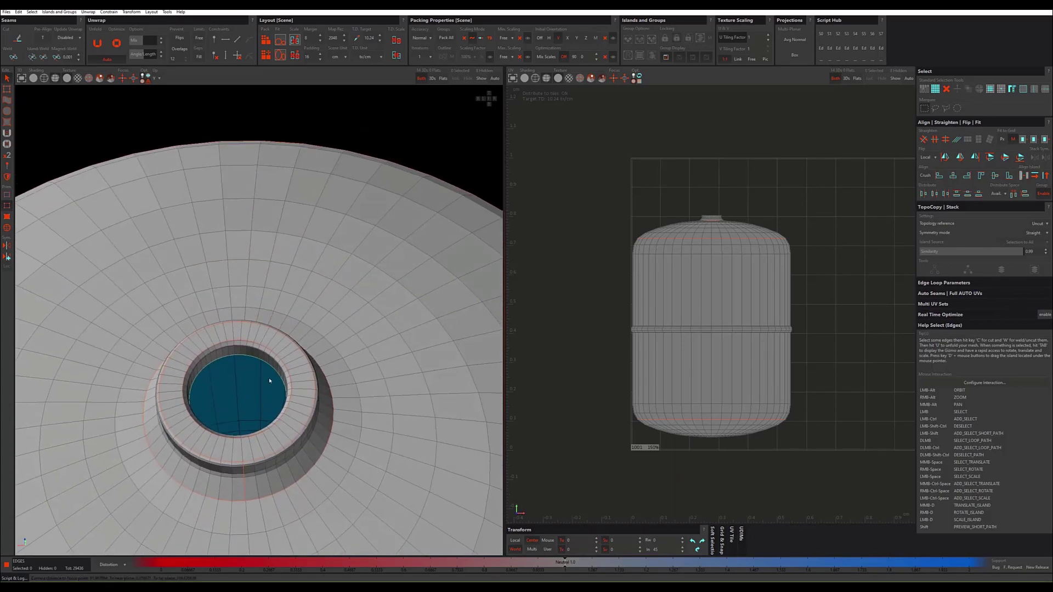
left_click(246, 439)
scroll(246, 440, "down", 2)
mouse_move(245, 439)
left_mouse_down("alt")
mouse_move(307, 385)
mouse_move(311, 314)
left_mouse_up("alt")
left_click_drag(363, 217, 330, 224, "alt")
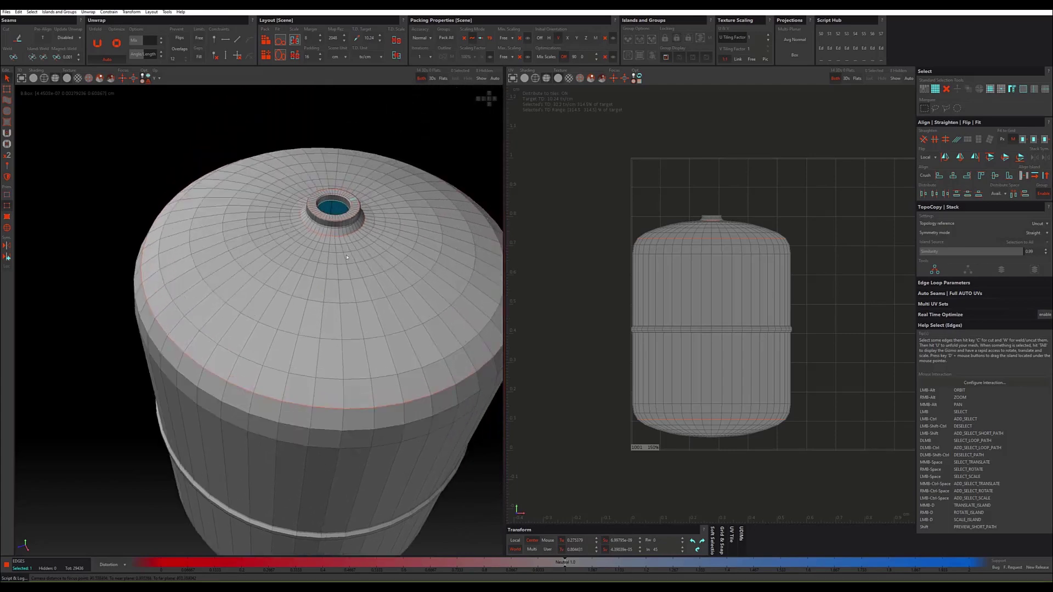
scroll(330, 224, "up", 2)
scroll(318, 219, "up", 3)
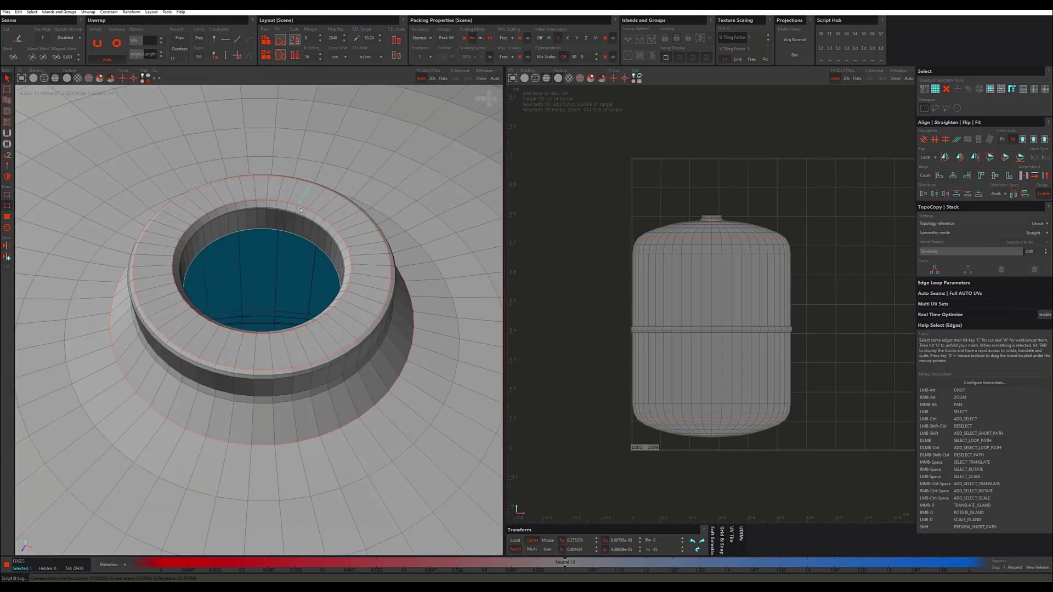
scroll(302, 214, "up", 3)
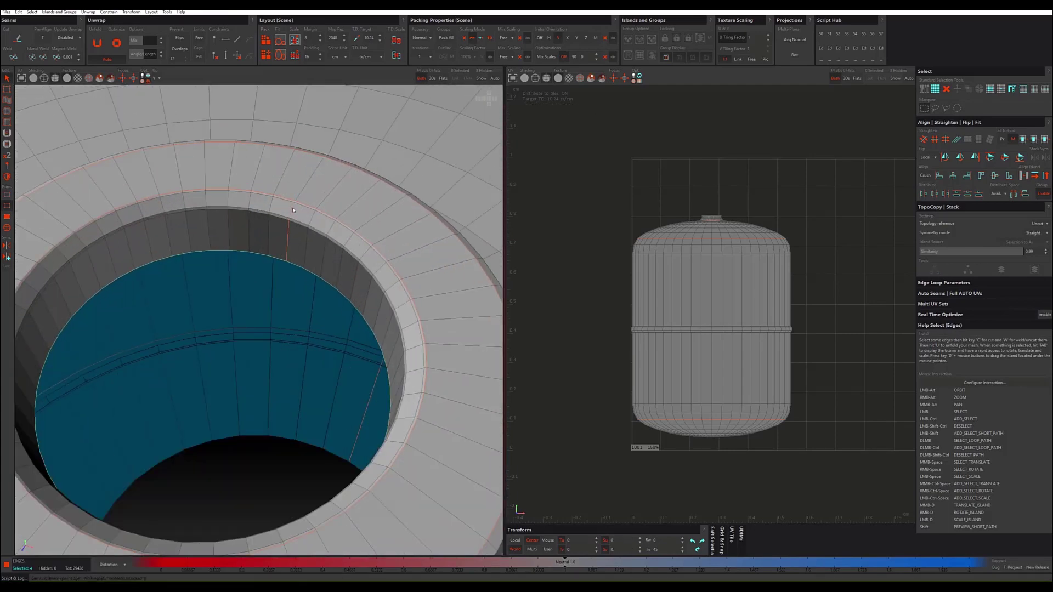
scroll(294, 210, "down", 3)
scroll(293, 222, "down", 2)
scroll(292, 222, "down", 5)
mouse_move(292, 222)
left_mouse_down("alt")
mouse_move(317, 321)
mouse_move(323, 233)
mouse_move(317, 364)
mouse_move(324, 341)
left_mouse_up("alt")
scroll(328, 188, "down", 5)
Step: Select all of the tank body's islands in island mode
left_click_drag(304, 231, 263, 239, "alt")
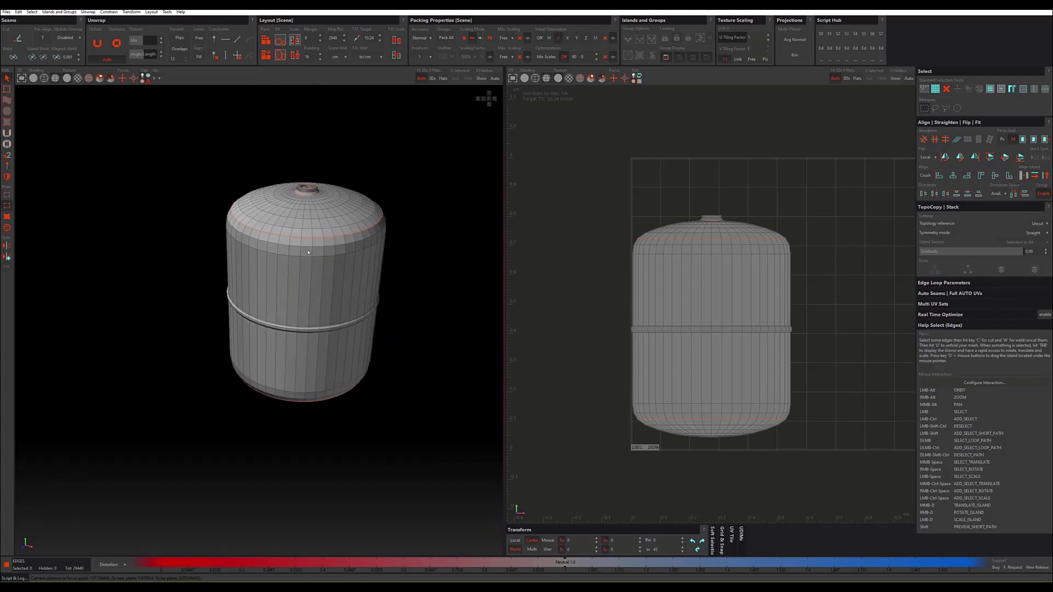
scroll(228, 241, "up", 2)
scroll(189, 239, "up", 2)
scroll(427, 380, "up", 3)
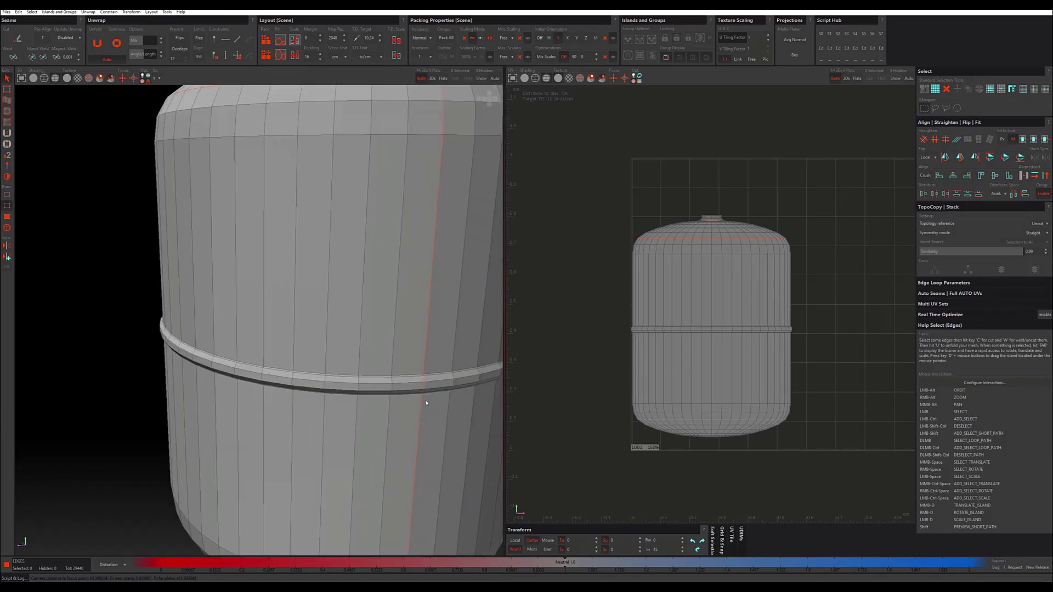
scroll(428, 380, "up", 2)
scroll(428, 380, "up", 2)
scroll(428, 380, "down", 2)
scroll(431, 371, "down", 3)
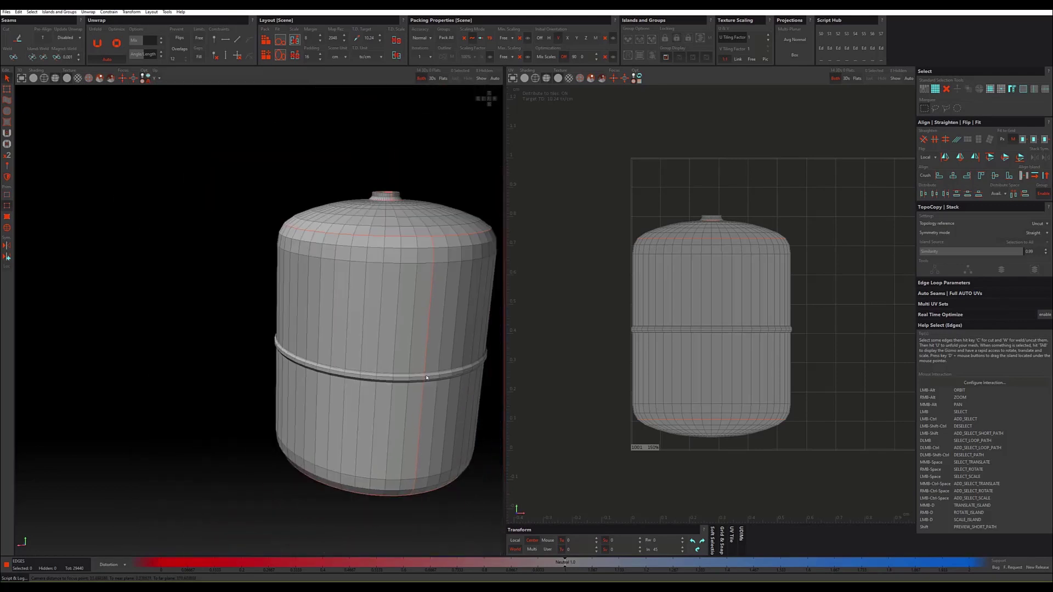
scroll(433, 362, "down", 2)
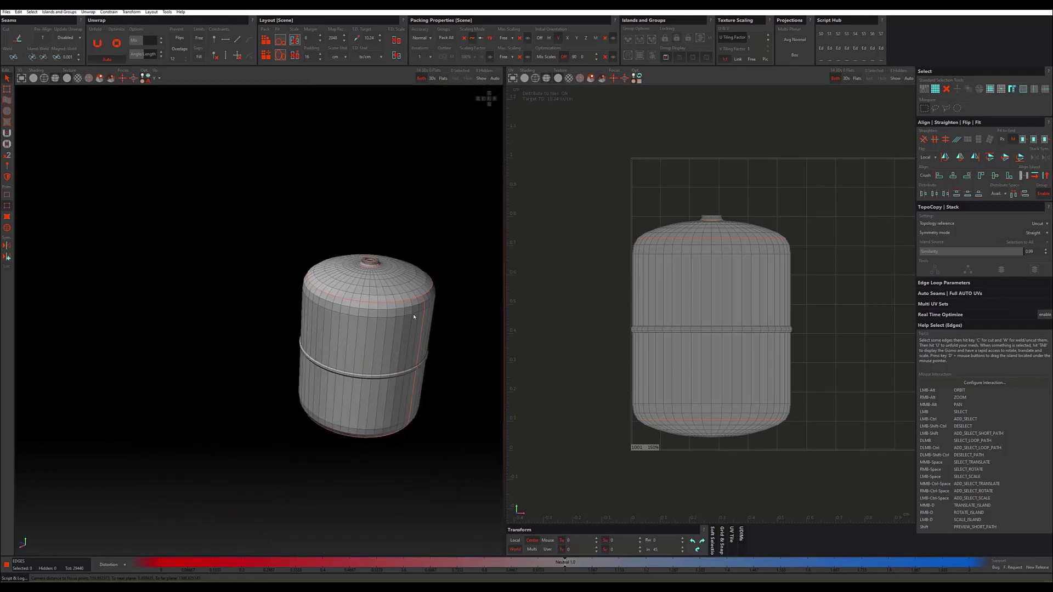
key("F4")
left_click(381, 328)
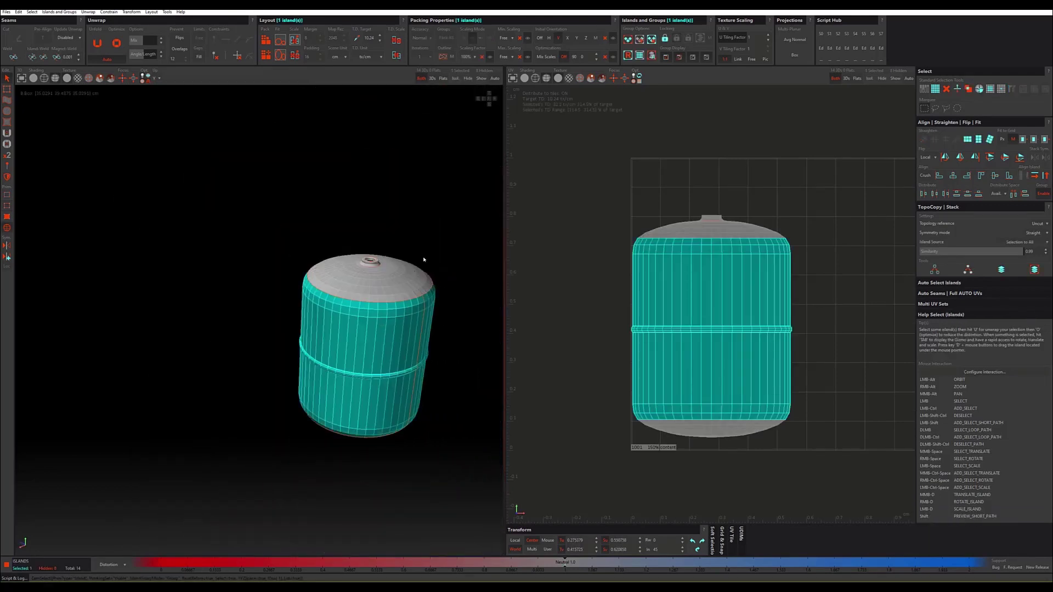
left_click_drag(449, 222, 290, 428)
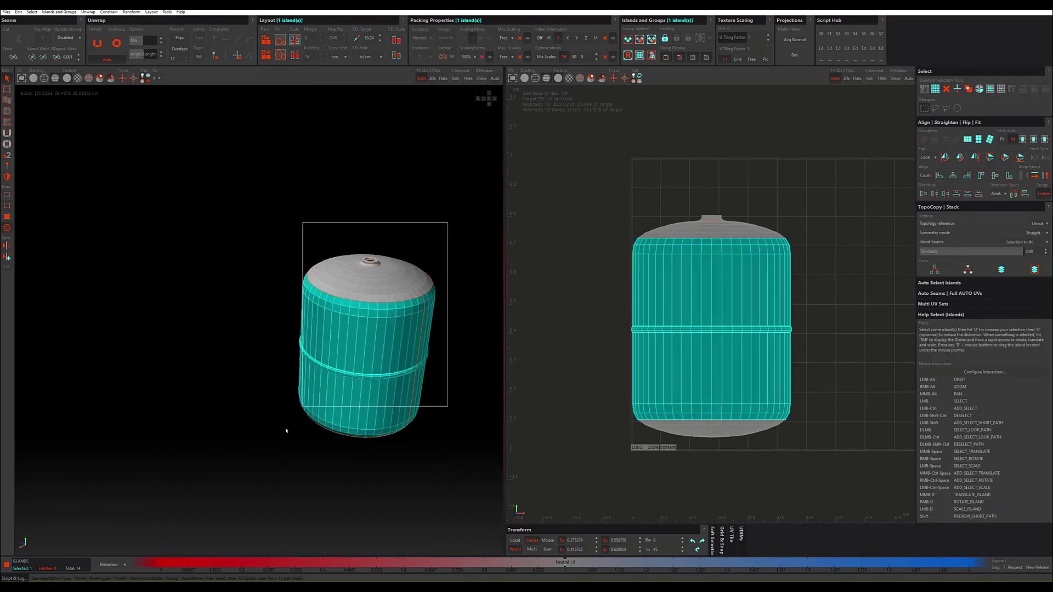
Step: Unfold the tank islands, align the body strip horizontally, and select only that strip
left_click(114, 44)
scroll(573, 232, "down", 3)
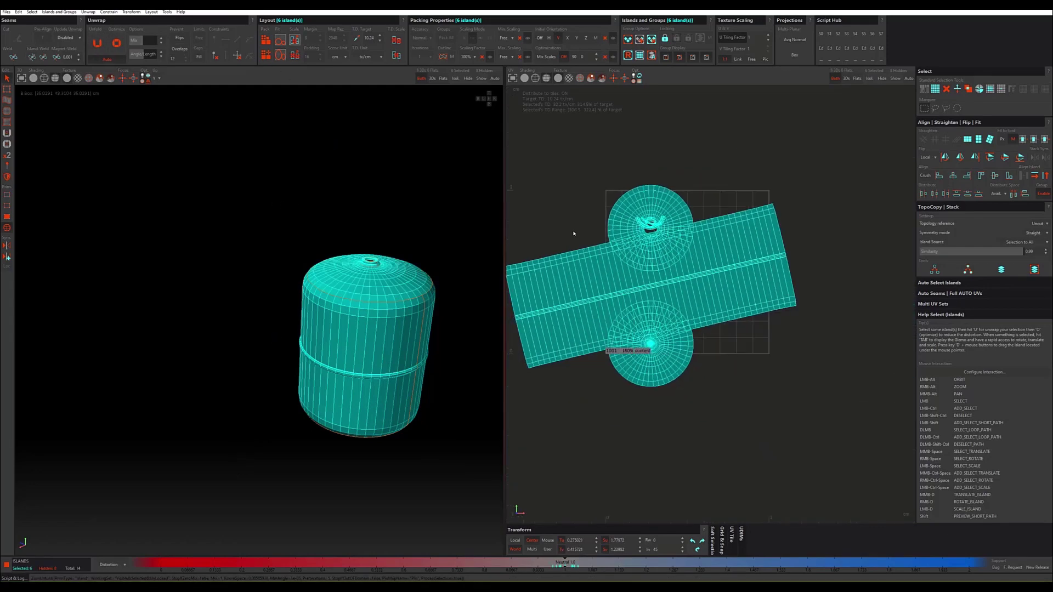
scroll(592, 252, "down", 1)
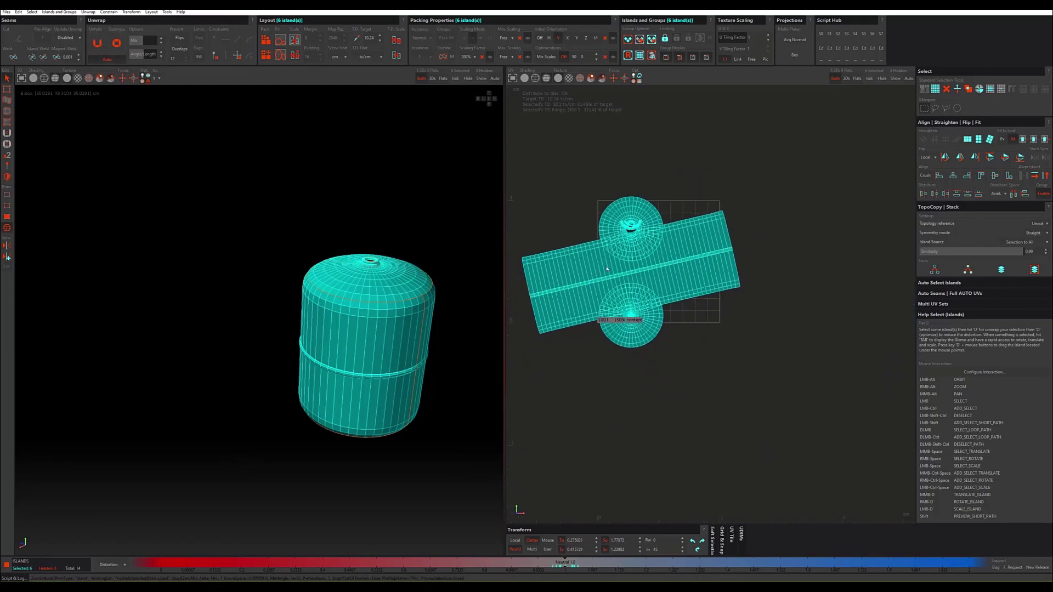
left_click(1046, 175)
left_click(1034, 175)
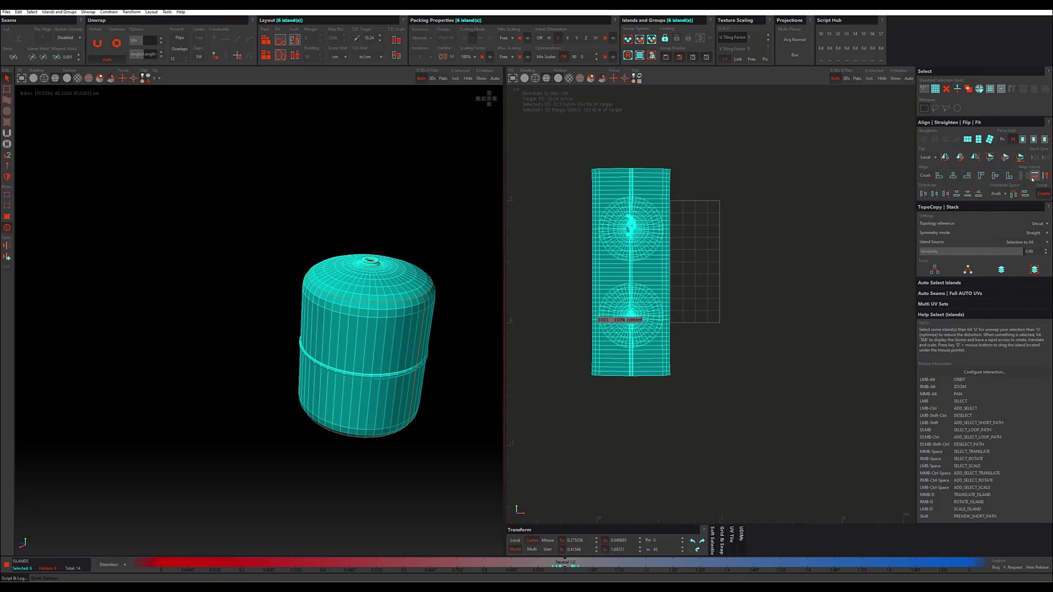
left_click(709, 342)
left_click_drag(679, 270, 708, 327)
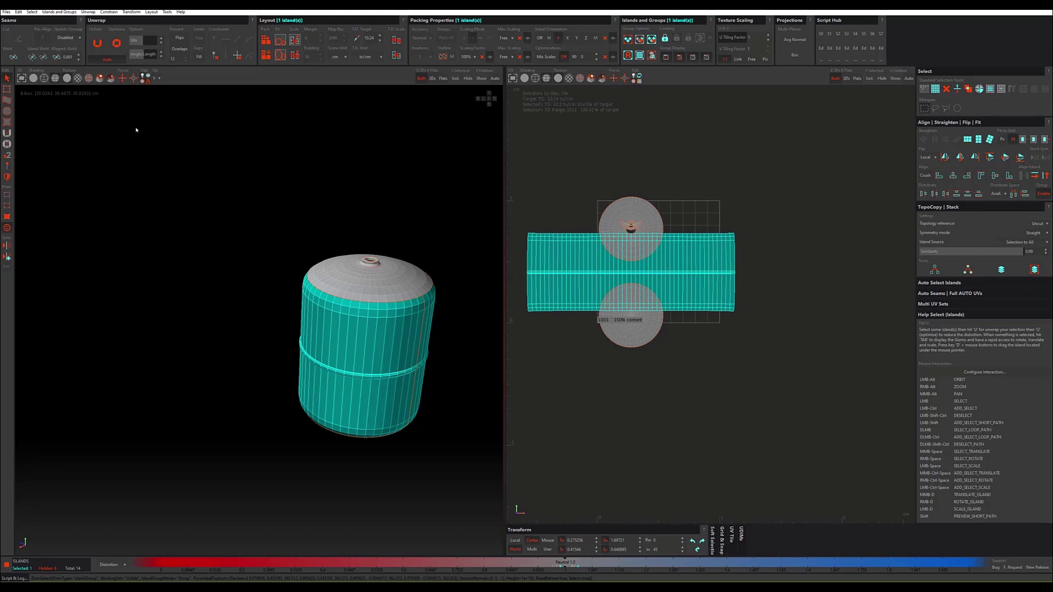
left_click(6, 79)
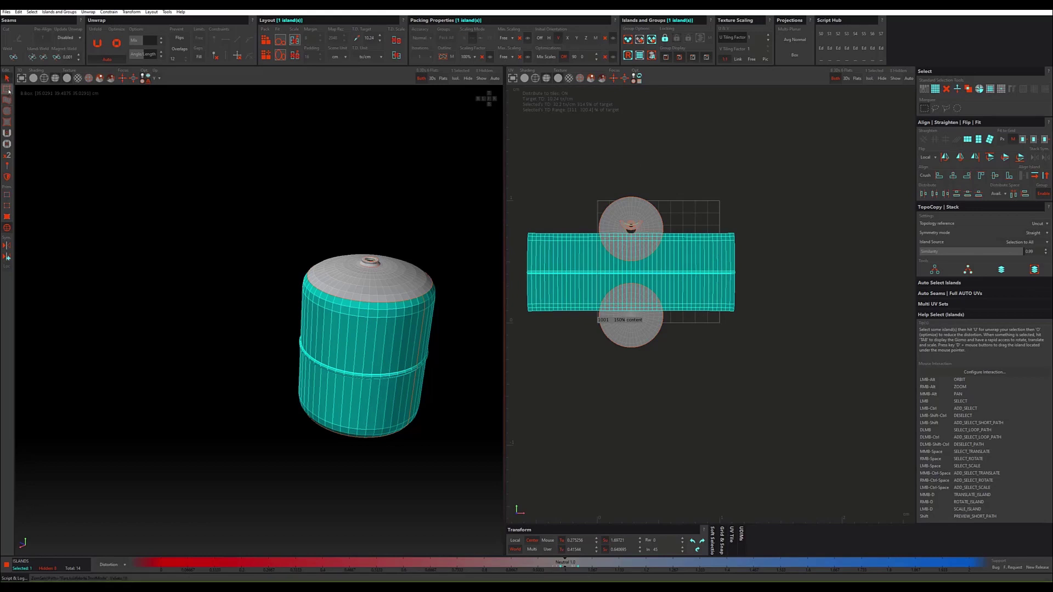
Step: Move the body strip below the UV tile and both cap discs beside it
key("Tab")
left_click_drag(710, 357, 757, 490)
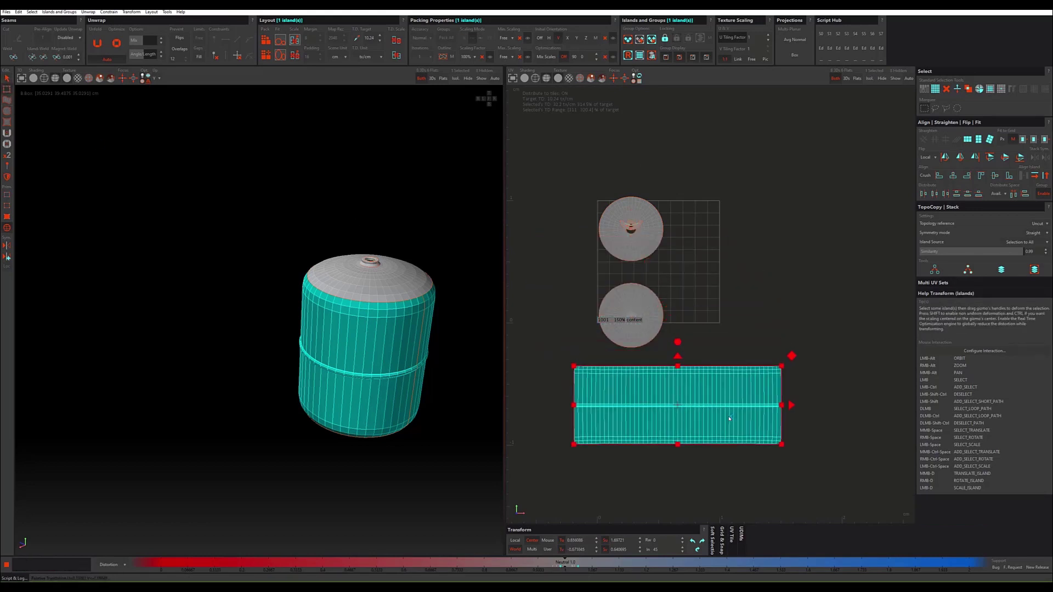
left_click_drag(642, 319, 773, 251)
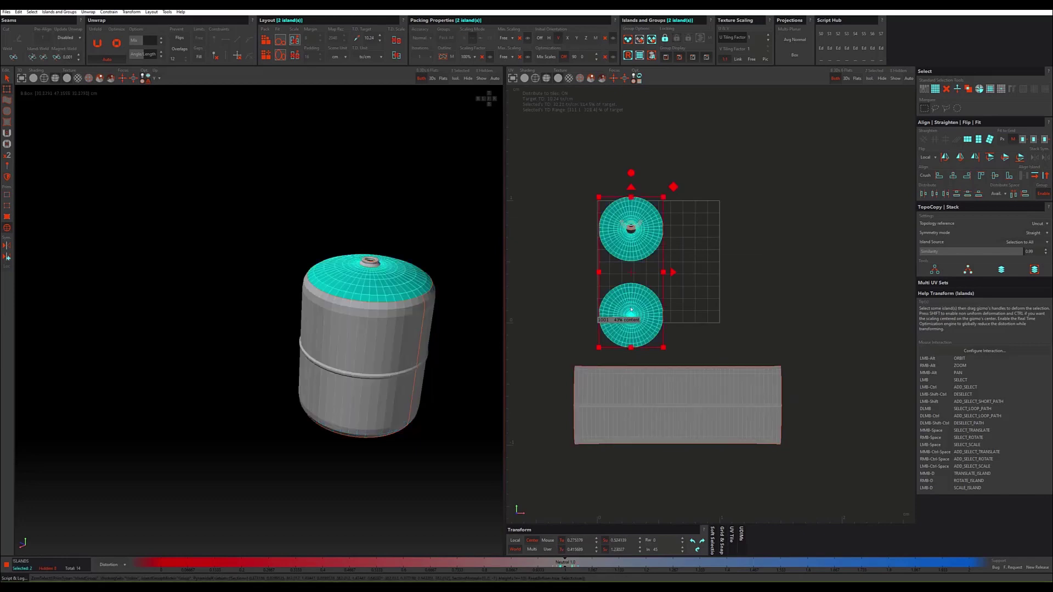
left_click_drag(649, 290, 752, 231)
left_click_drag(661, 211, 560, 248)
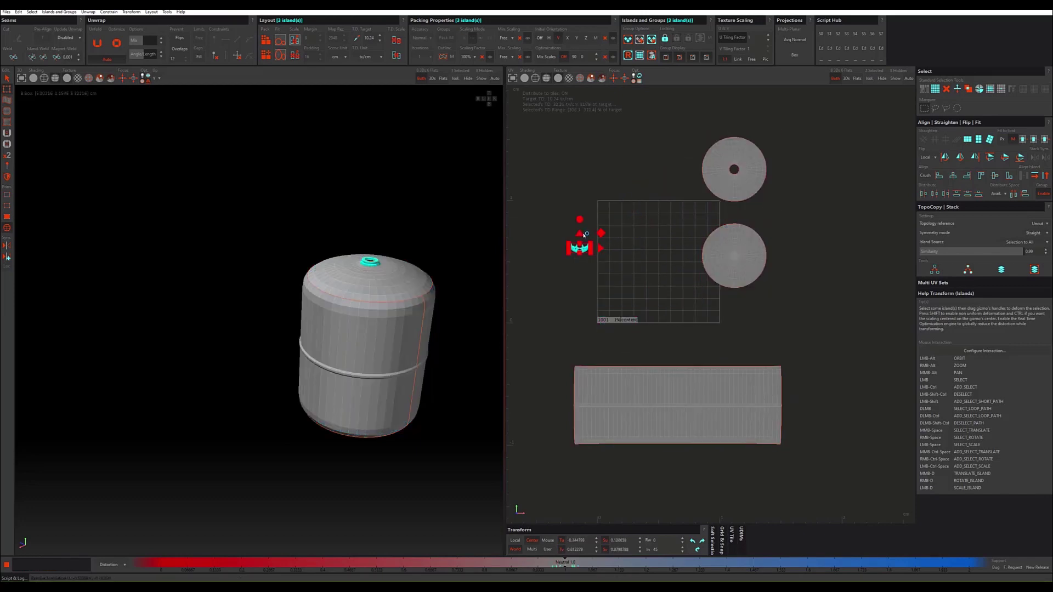
Step: Reselect the body strip and pick an edge near its top in edge mode
left_click(610, 383)
scroll(610, 382, "up", 2)
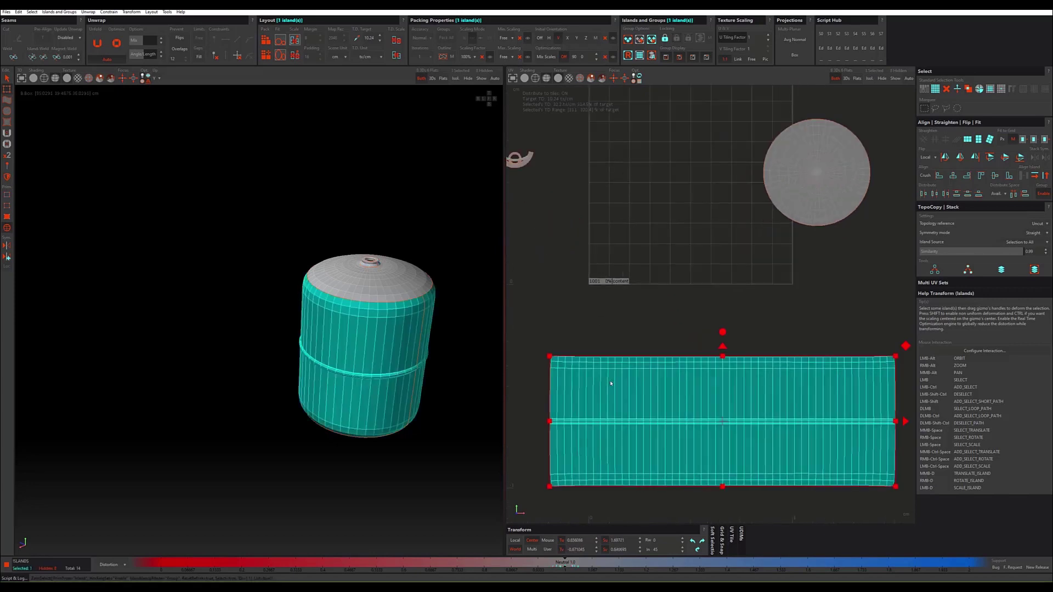
key("F2")
scroll(610, 379, "up", 1)
left_click(612, 367)
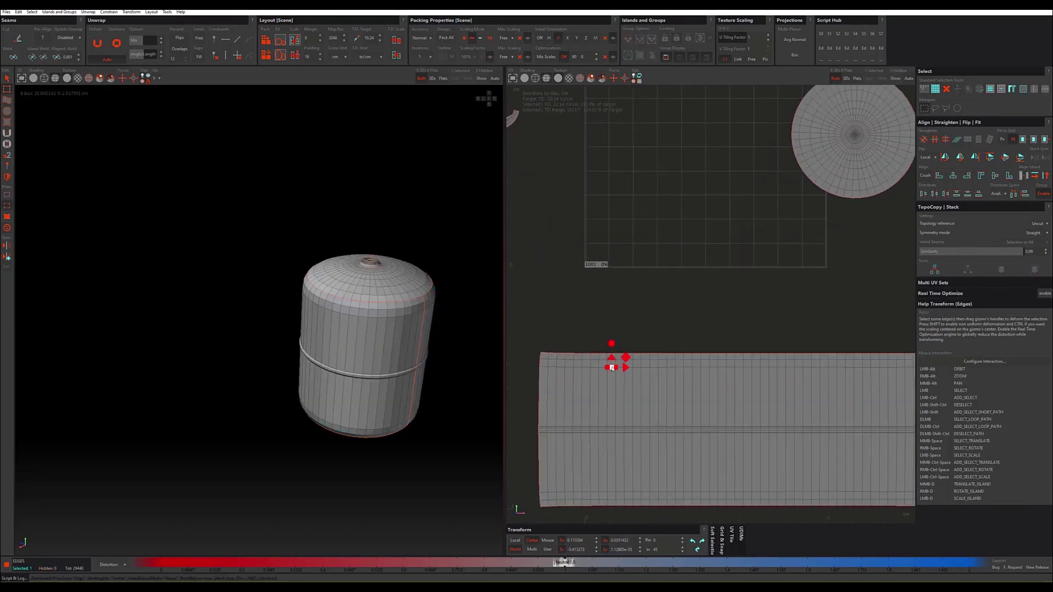
scroll(612, 367, "up", 1)
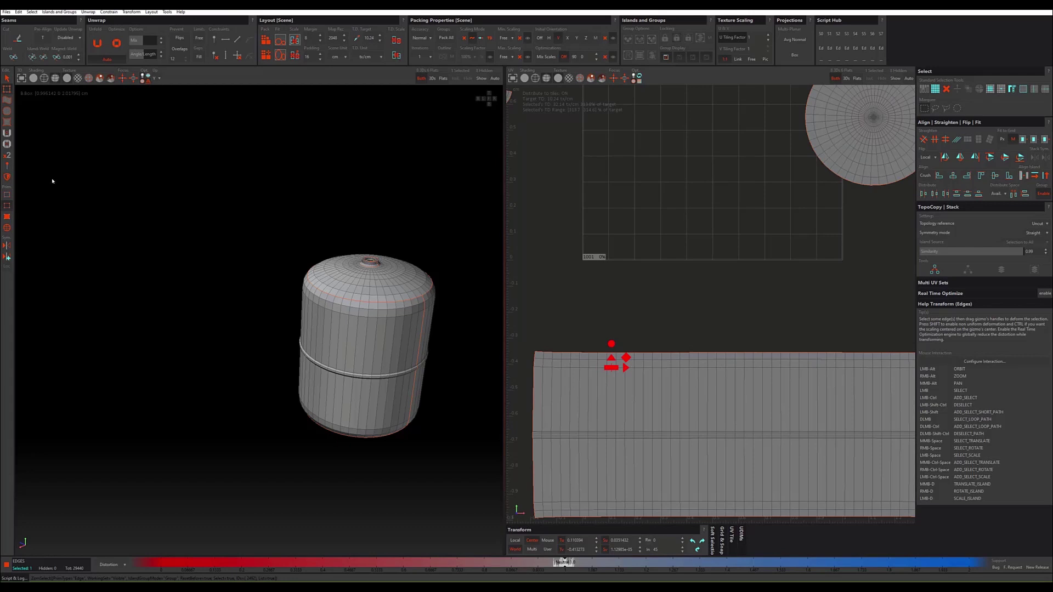
key("Tab")
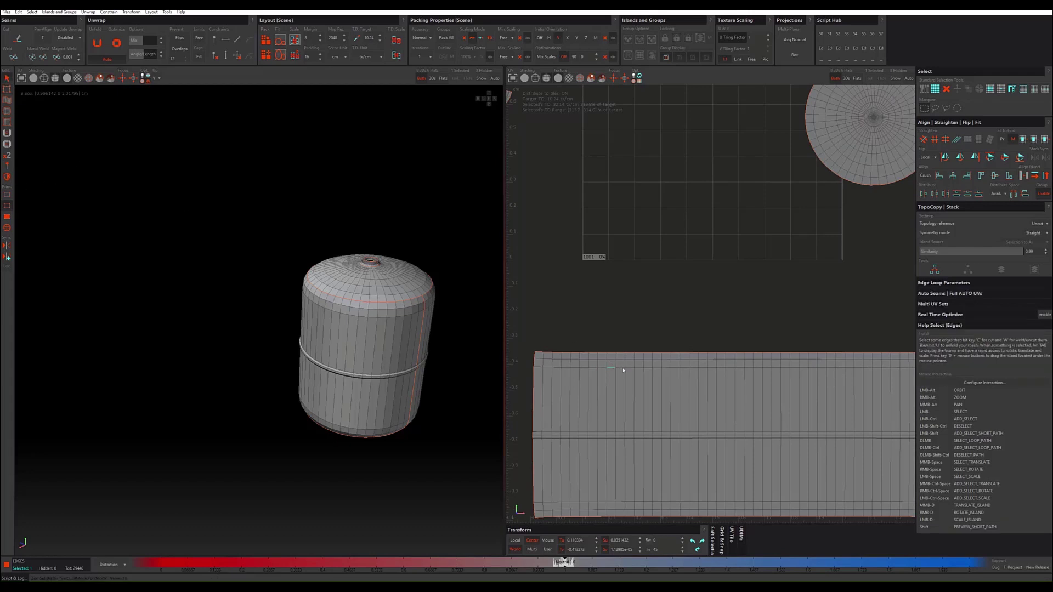
Step: Loop-select three horizontal edge loops along the strip's top shoulder and border
double_click(623, 371)
double_click(623, 360, "ctrl")
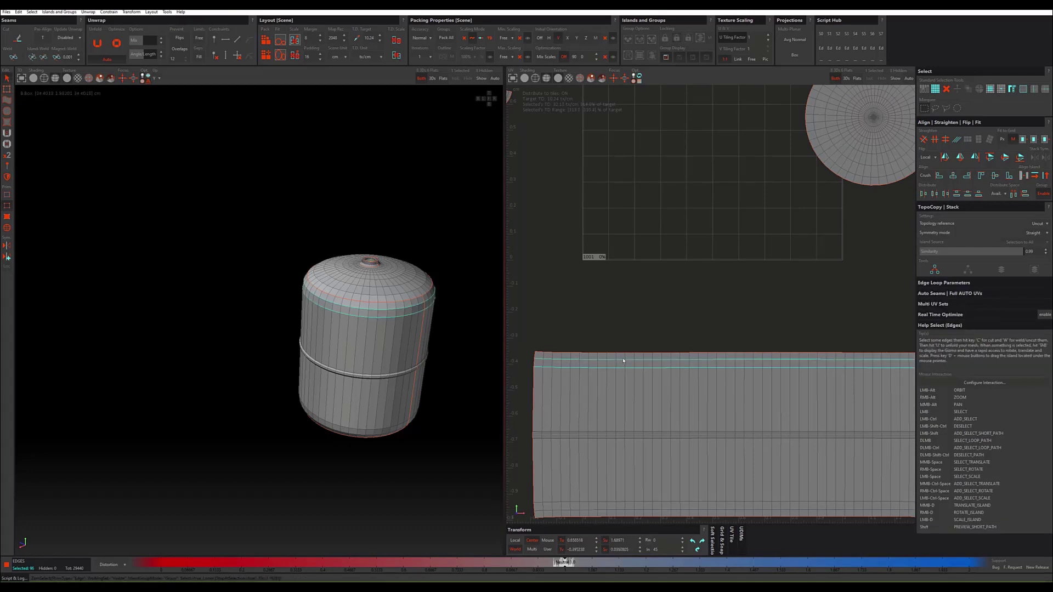
double_click(623, 353, "ctrl")
scroll(623, 353, "down", 1)
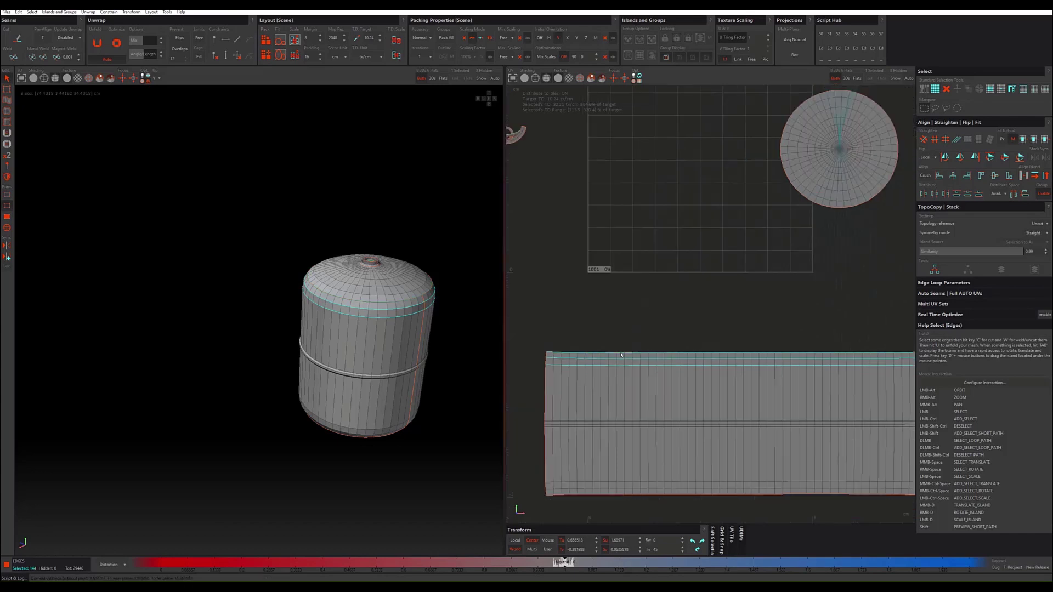
scroll(623, 353, "down", 1)
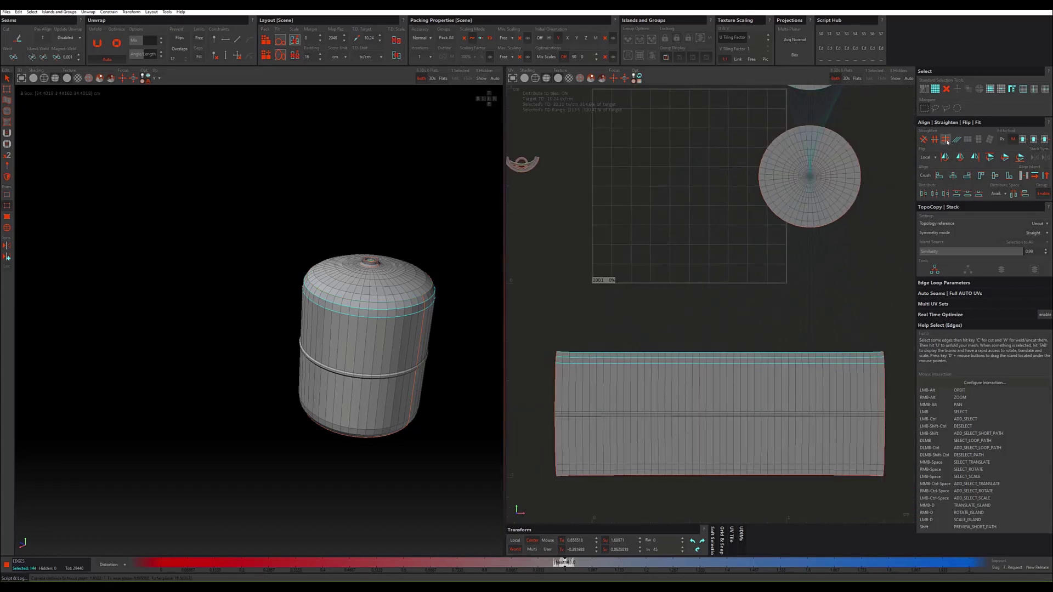
scroll(640, 417, "up", 3)
Step: Add the four loops around the central ring band and maximize the UV view
double_click(644, 406, "ctrl")
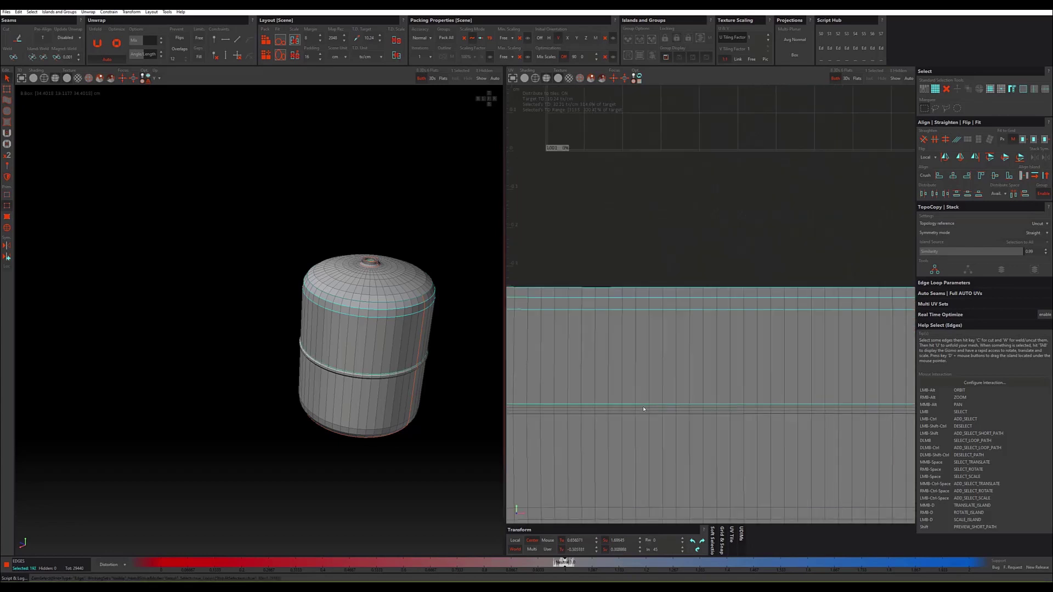
scroll(643, 404, "up", 4)
double_click(643, 401, "ctrl")
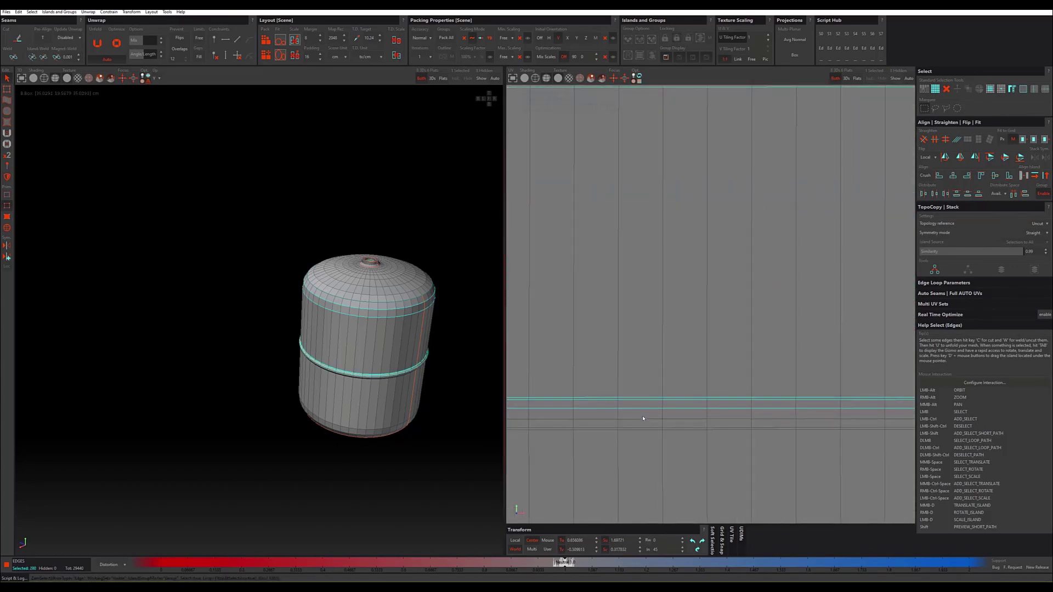
double_click(644, 420, "ctrl")
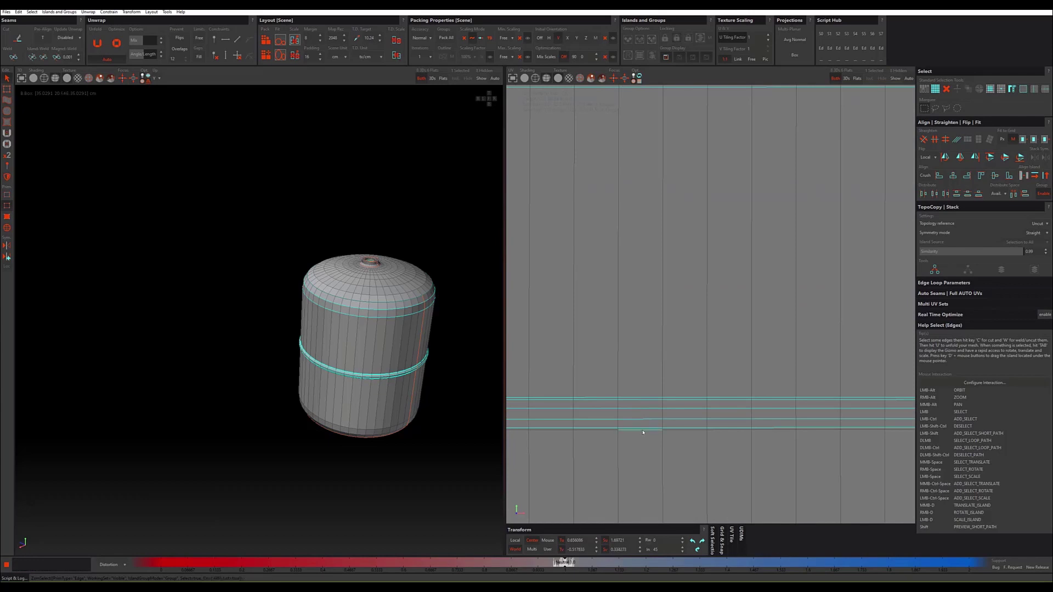
double_click(643, 430, "ctrl")
scroll(643, 426, "down", 3)
left_click(513, 78)
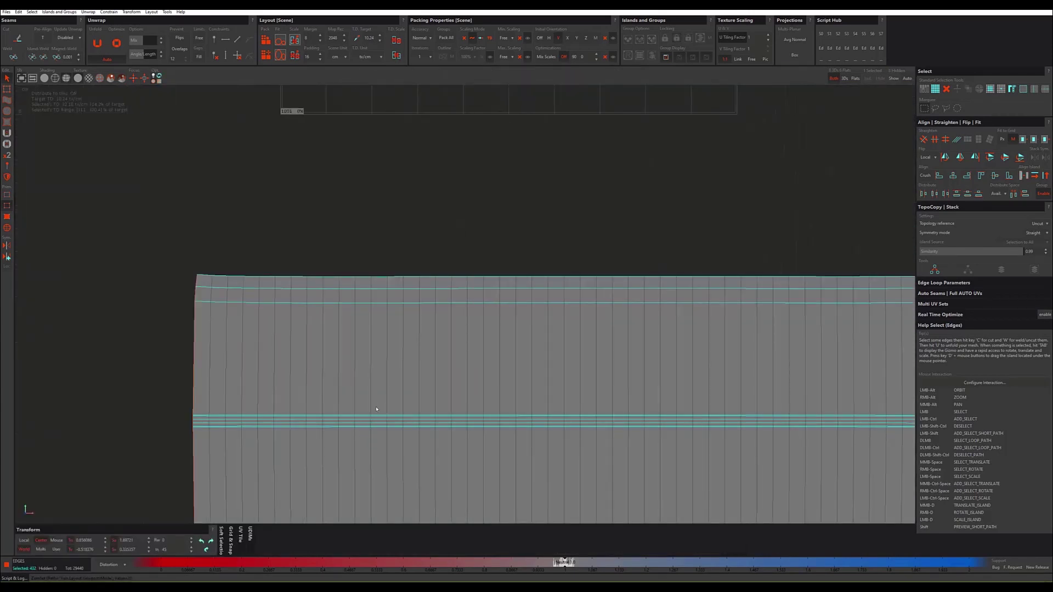
Step: Select the strip's three bottom edge loops and constrain them Horizontal
middle_click_drag(376, 409, 392, 306, "alt")
scroll(338, 352, "up", 1)
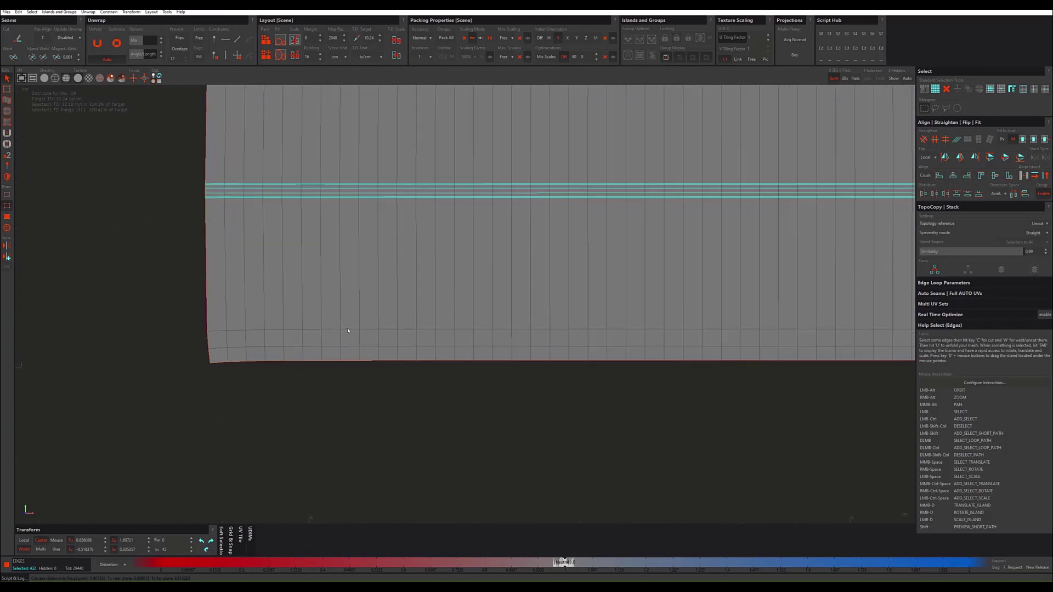
double_click(347, 330, "ctrl")
double_click(349, 348, "ctrl")
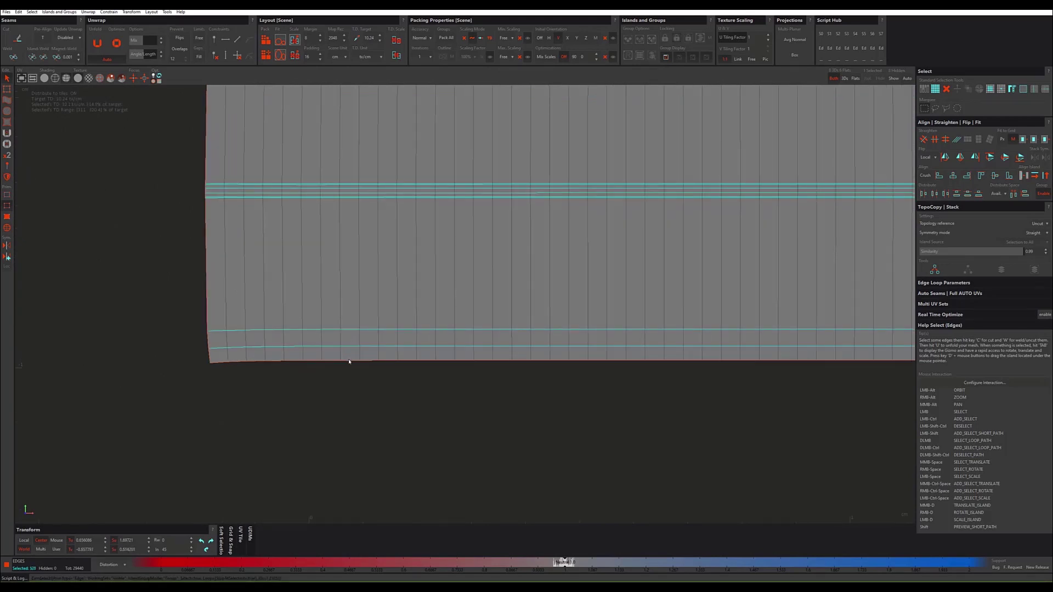
double_click(349, 361, "ctrl")
left_click(226, 39)
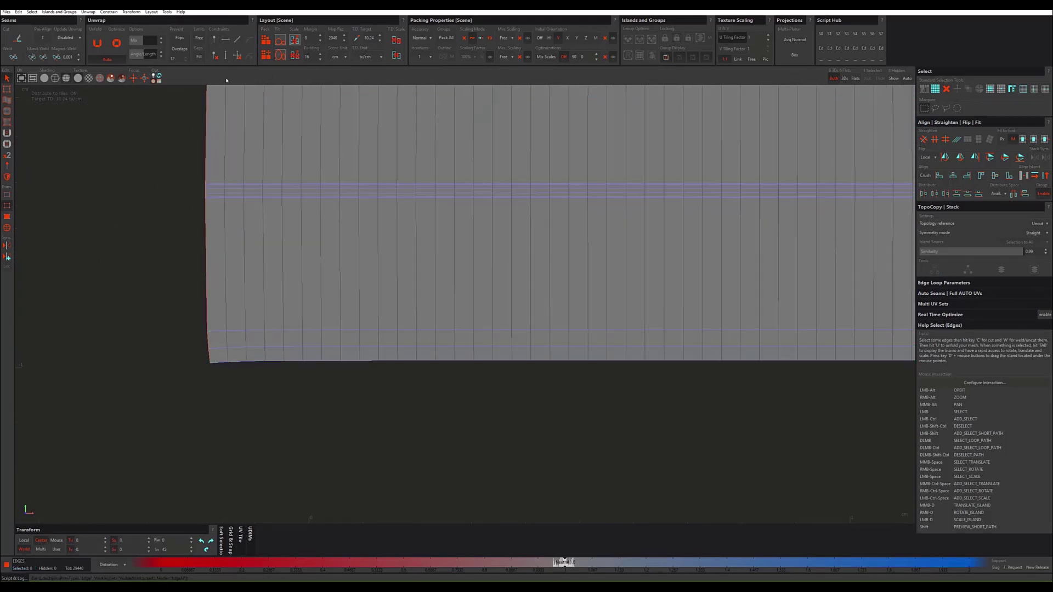
Step: Unfold the strip, constrain its left and right borders Vertical, and re-optimize
double_click(206, 117)
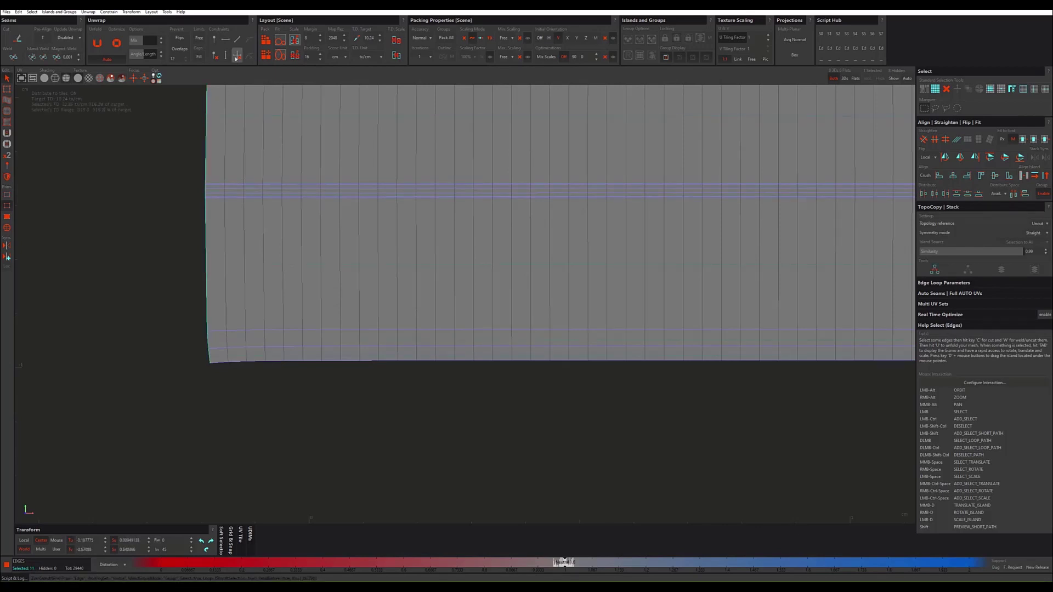
key("u")
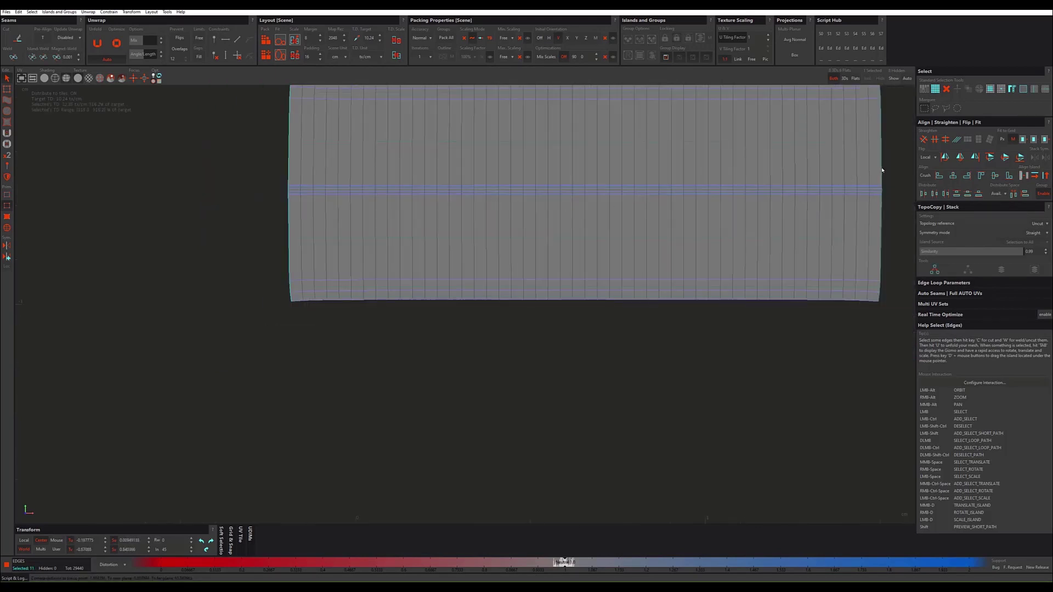
double_click(881, 170, "ctrl")
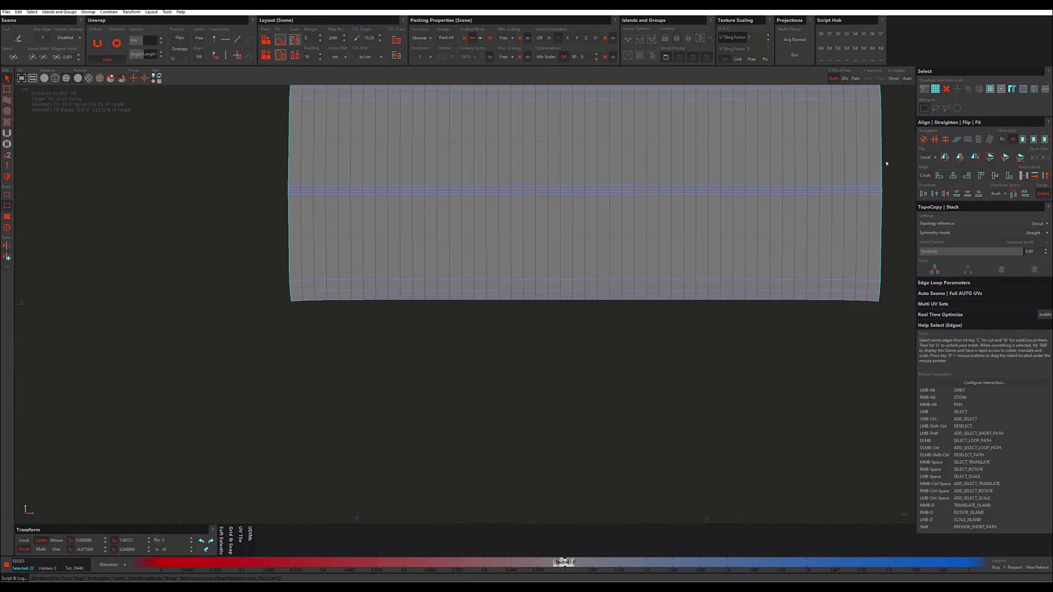
left_click(867, 157)
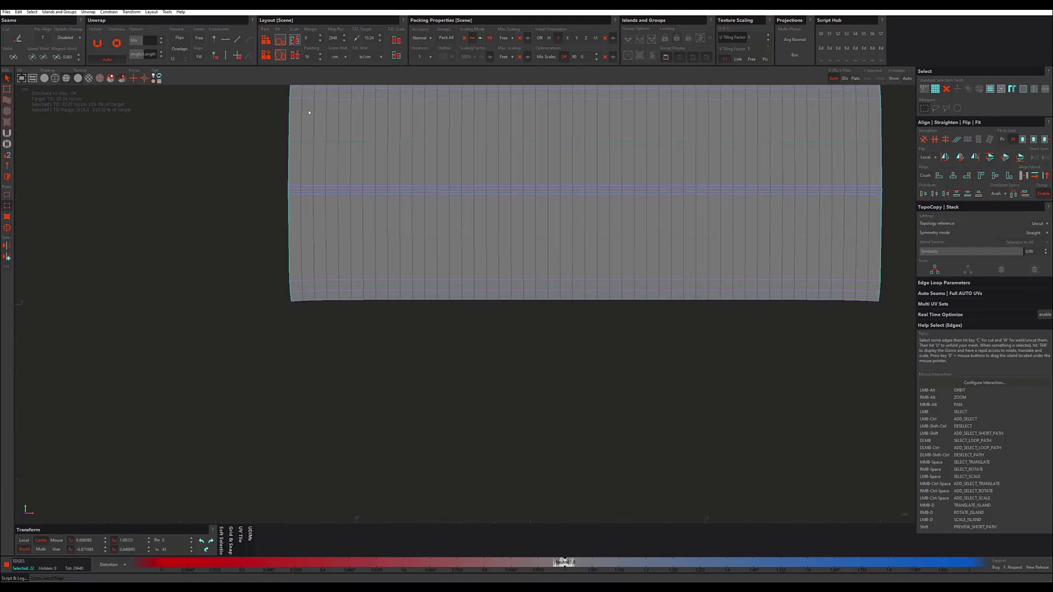
left_click(265, 106)
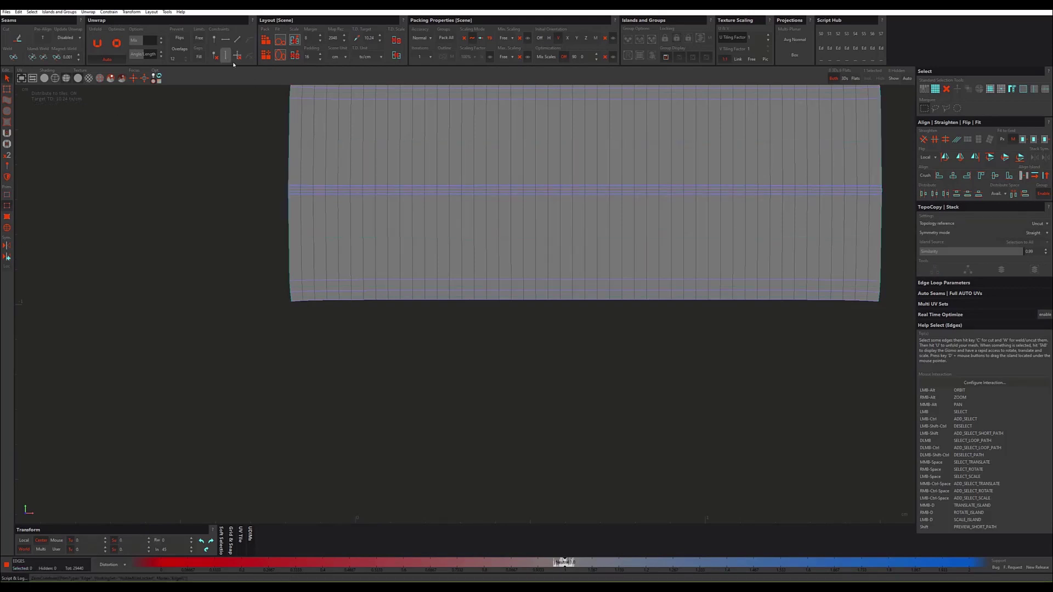
key("o")
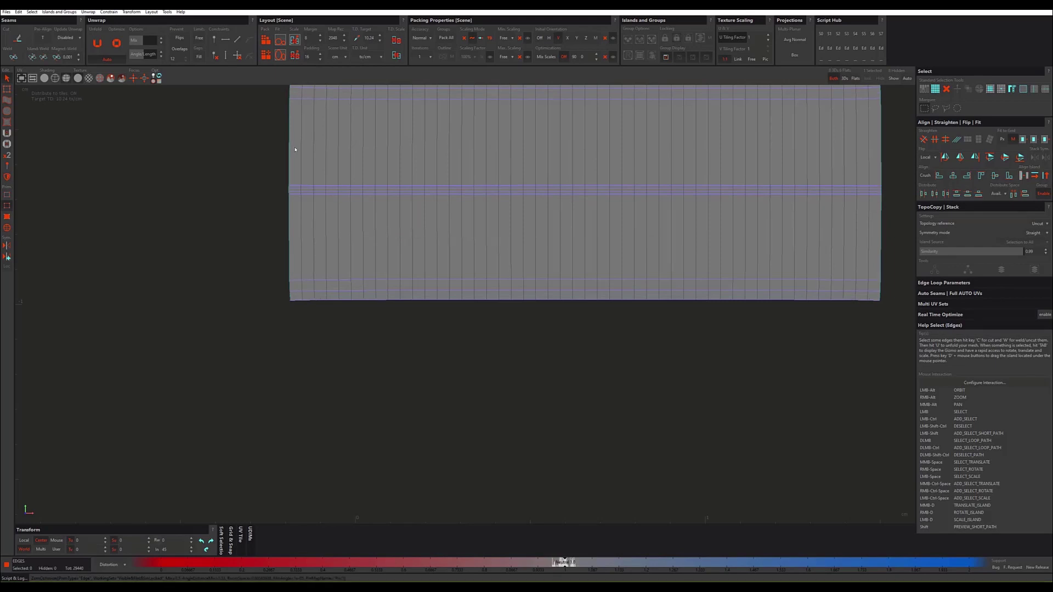
scroll(343, 176, "down", 2)
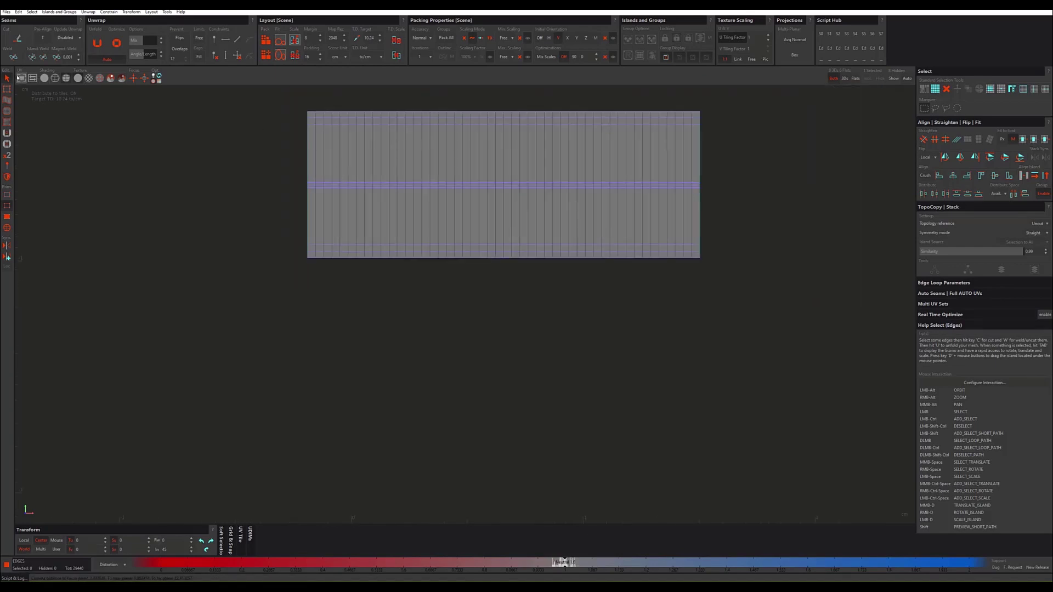
Step: Restore the split 3D/UV layout and frame the two disc islands
left_click(21, 78)
scroll(561, 184, "down", 1)
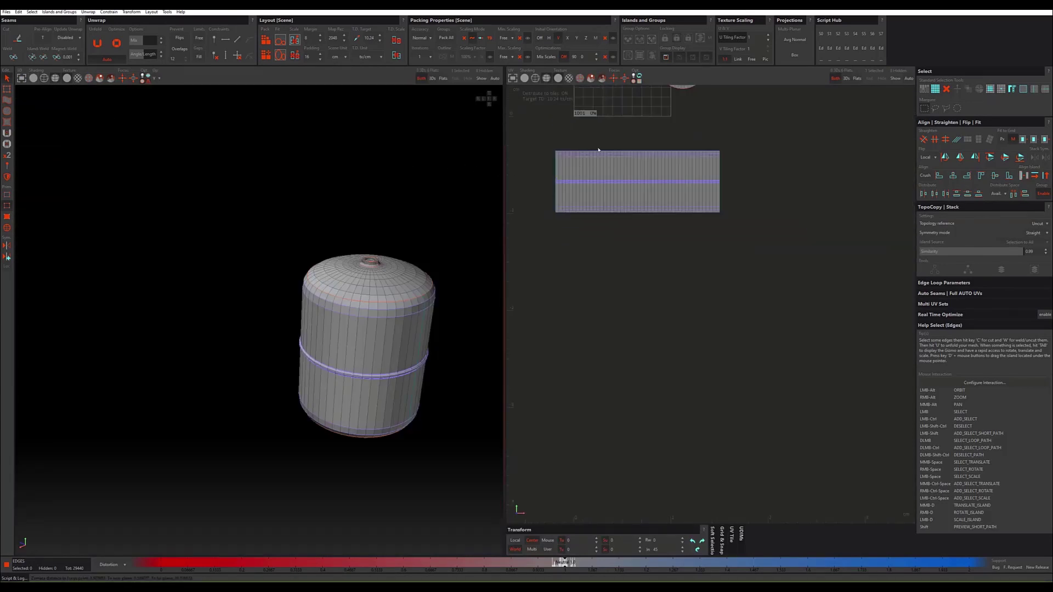
middle_click_drag(598, 150, 660, 216, "alt")
scroll(614, 227, "up", 2)
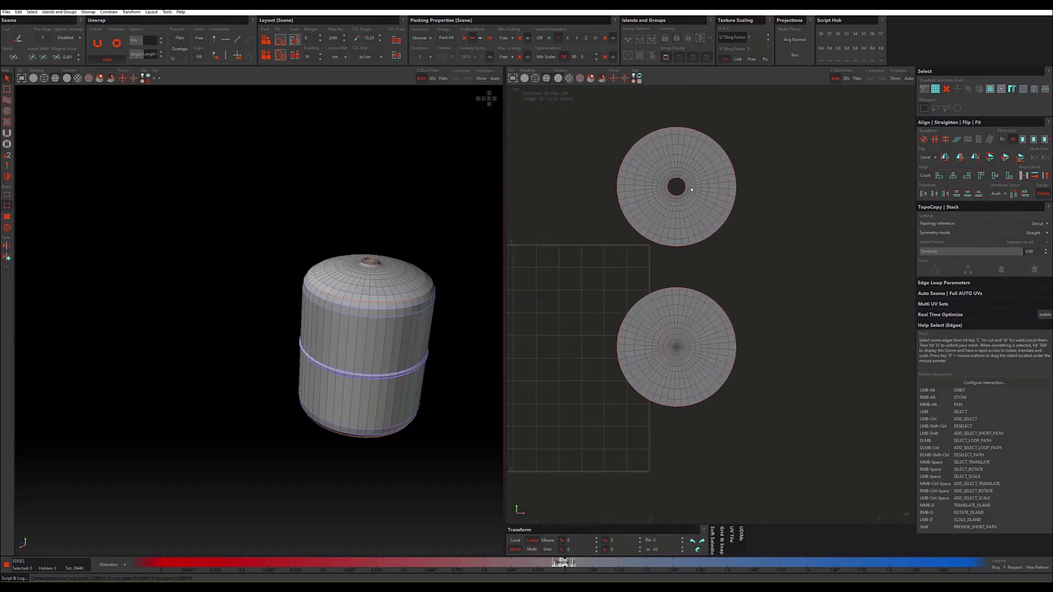
scroll(636, 197, "up", 2)
scroll(636, 197, "down", 2)
scroll(678, 210, "up", 1)
Step: Select the curved band island in island mode (F4)
middle_click_drag(678, 210, 798, 167, "alt")
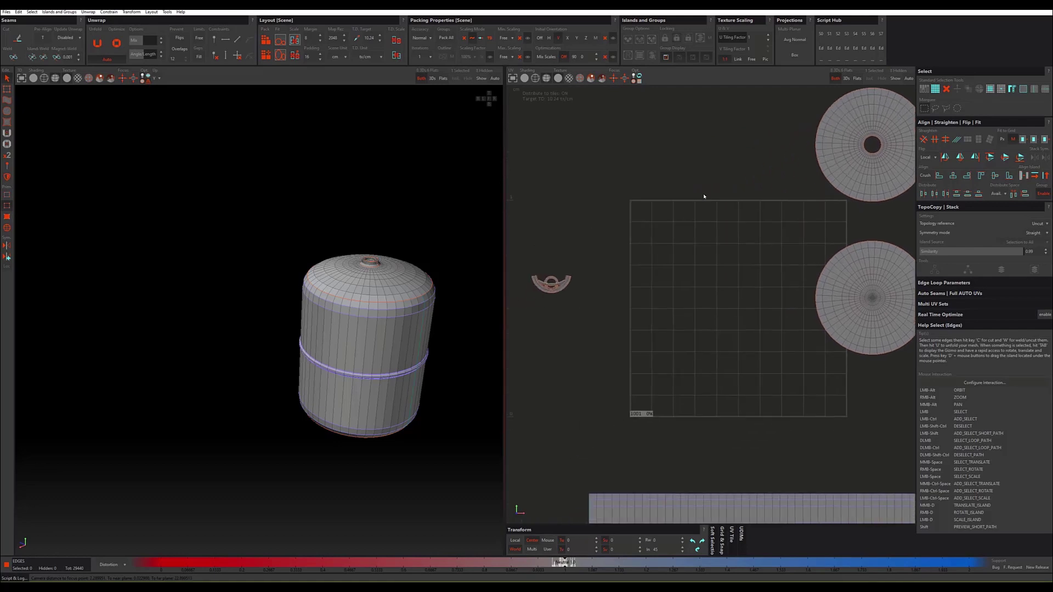
scroll(546, 298, "up", 3)
scroll(547, 298, "up", 2)
scroll(546, 297, "up", 1)
left_click(547, 298)
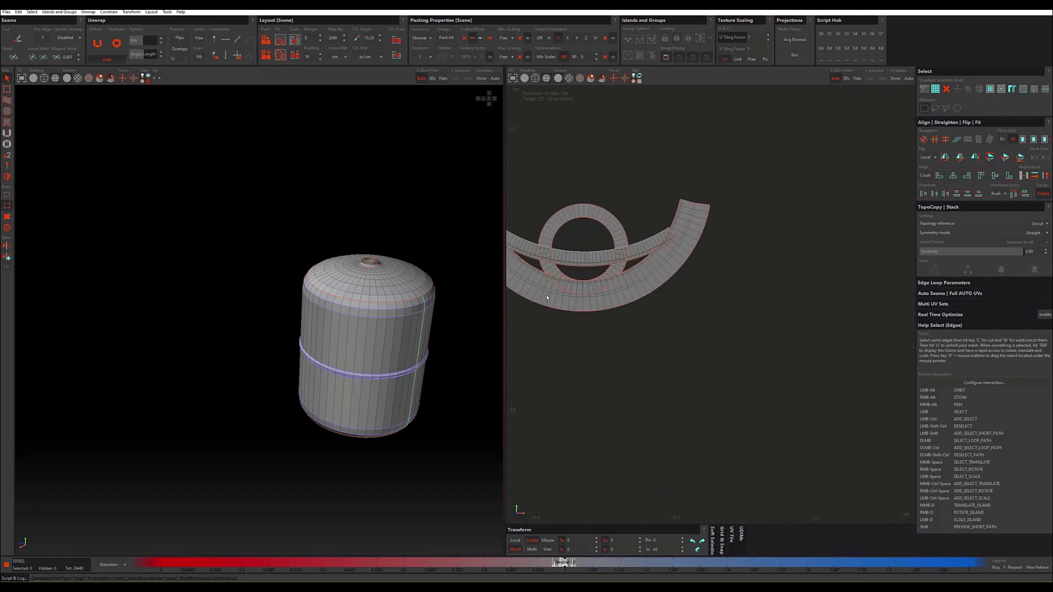
key("F4")
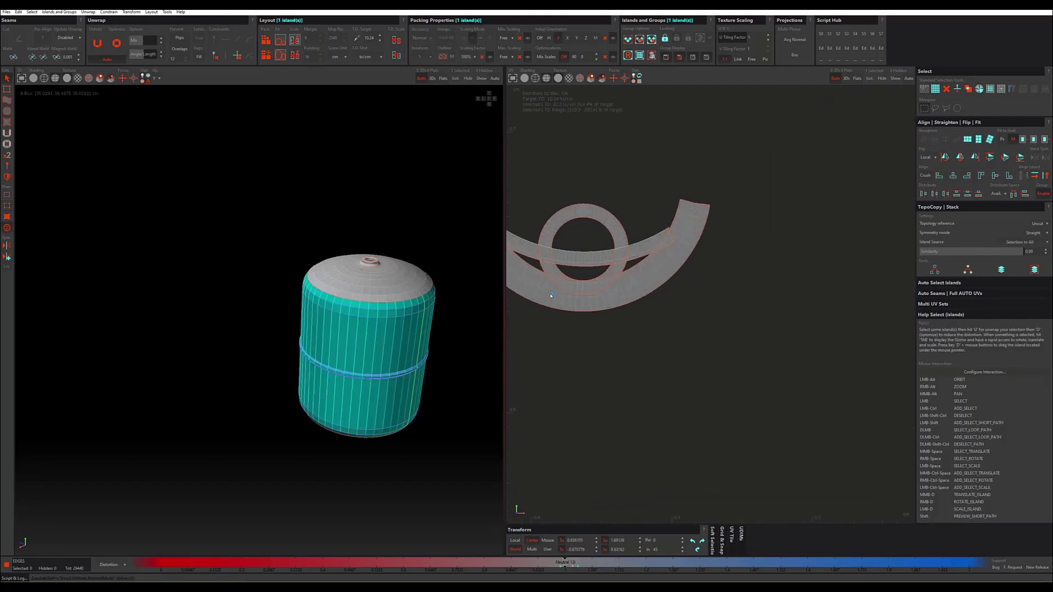
left_click(551, 296)
left_click(529, 320)
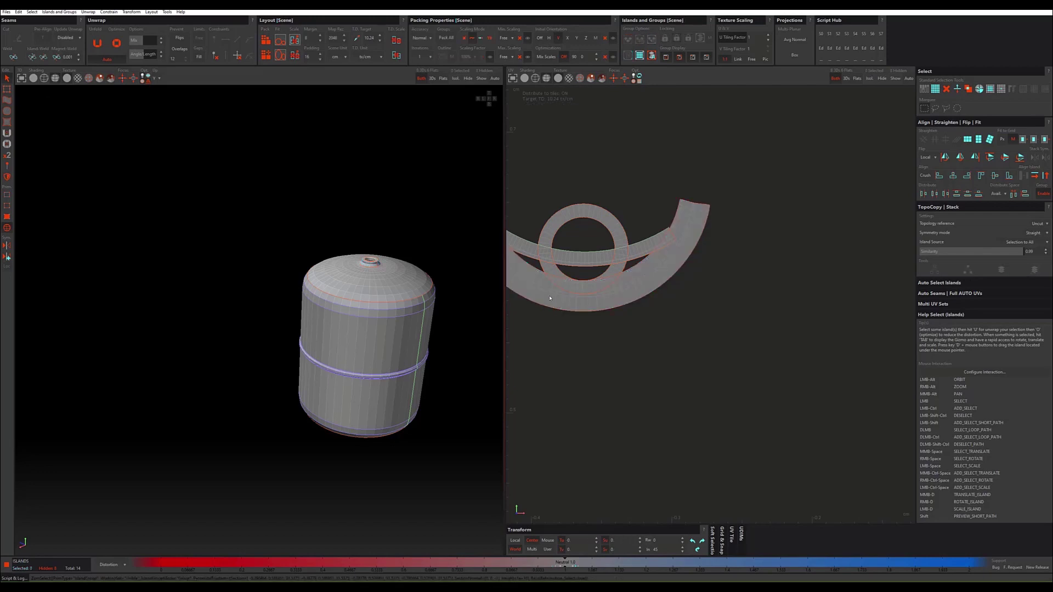
left_click(523, 282)
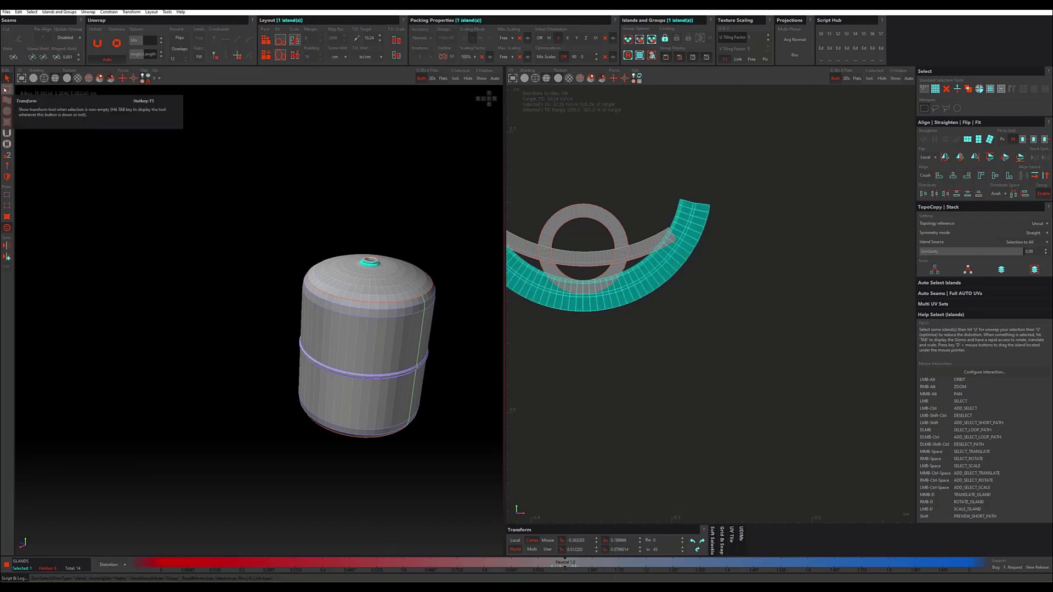
Step: Drag the band island down-right clear of the ring island, then deselect it
left_click(7, 89)
left_click_drag(600, 294, 730, 423)
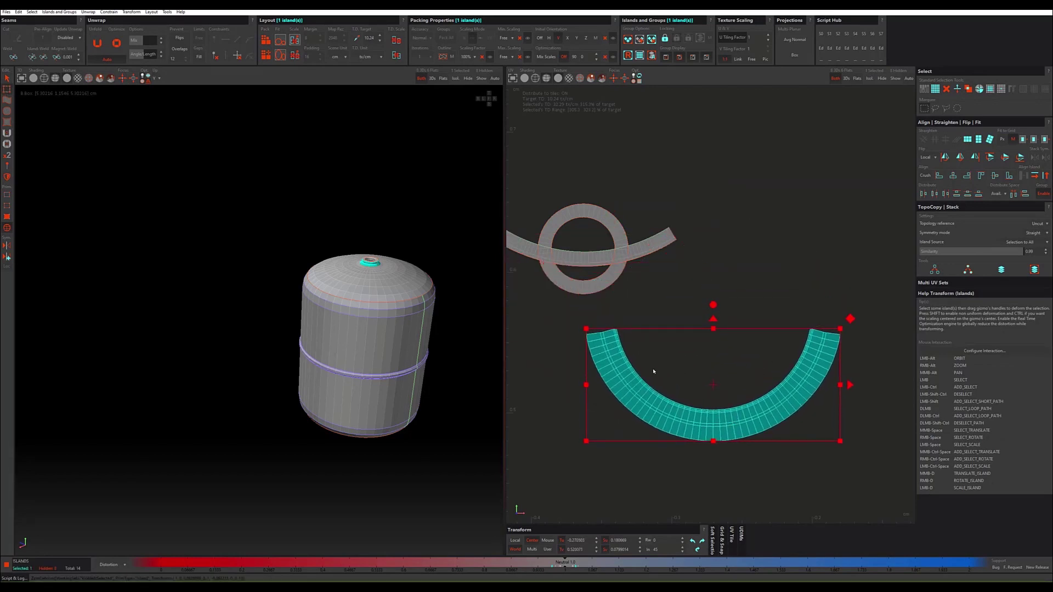
scroll(654, 371, "up", 1)
scroll(744, 280, "down", 1)
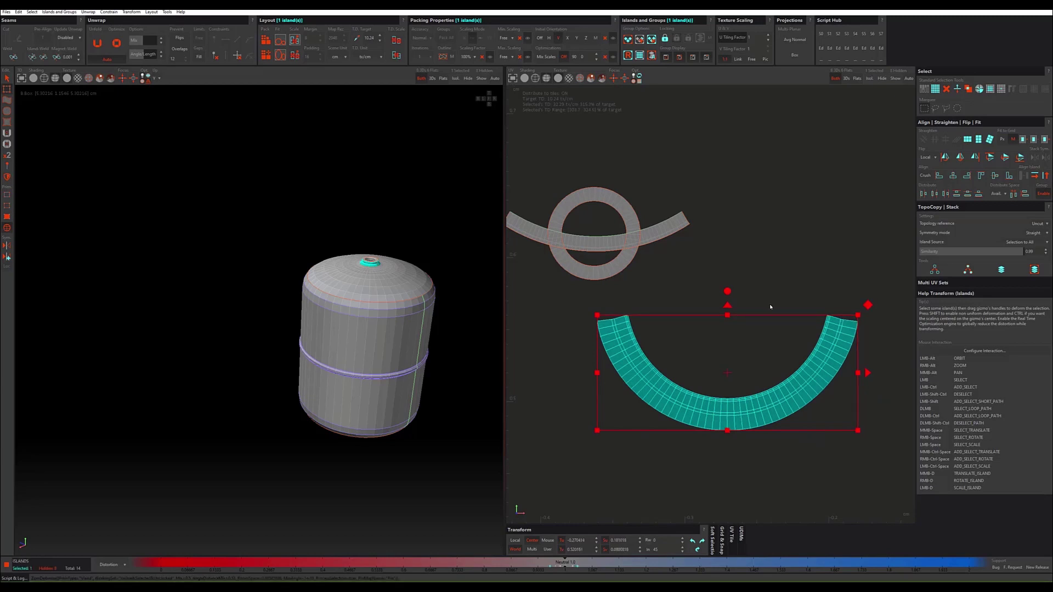
left_click(799, 273)
Step: Select four edge loops along the curved band's arc in edge mode
scroll(790, 377, "up", 1)
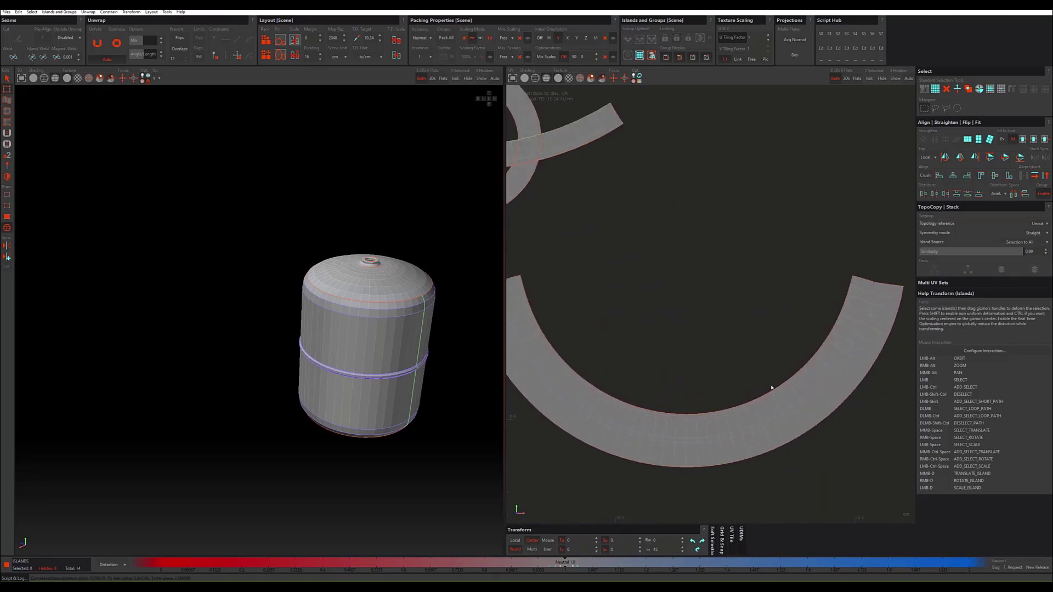
key("F2")
left_click(712, 414)
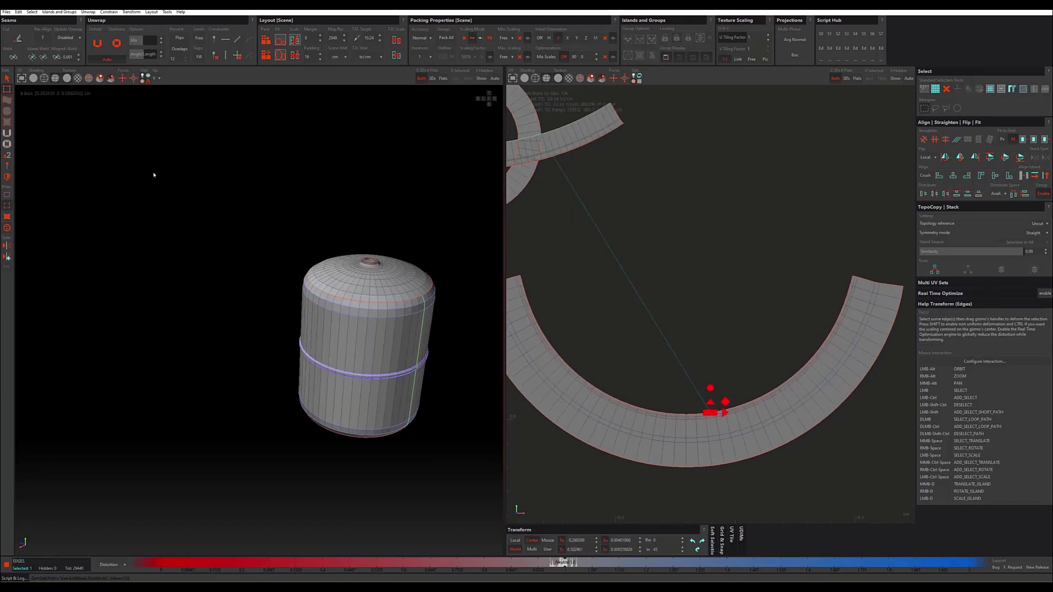
key("Tab")
scroll(700, 418, "up", 2)
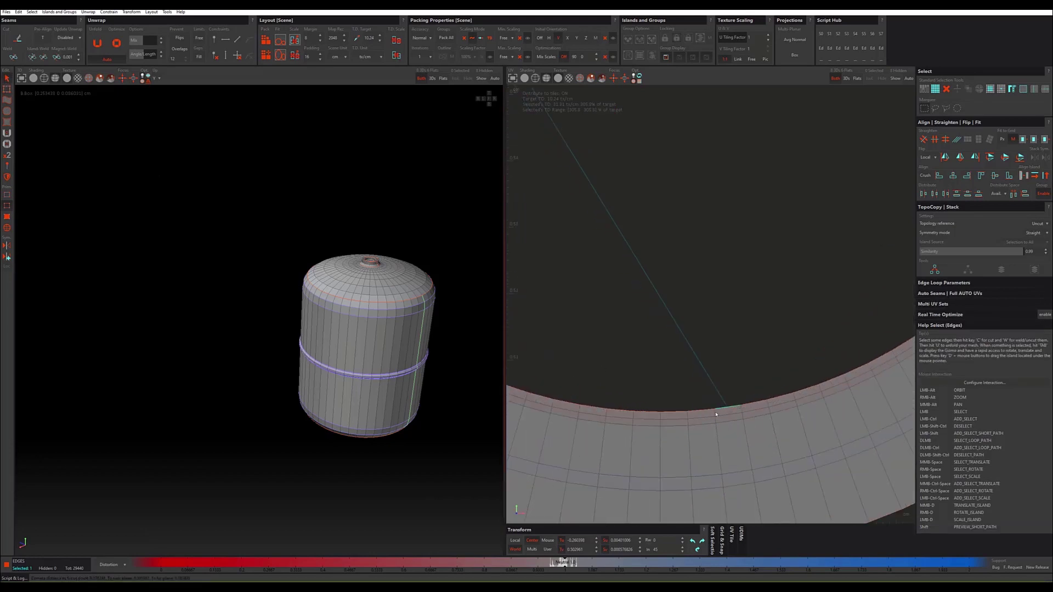
double_click(726, 416)
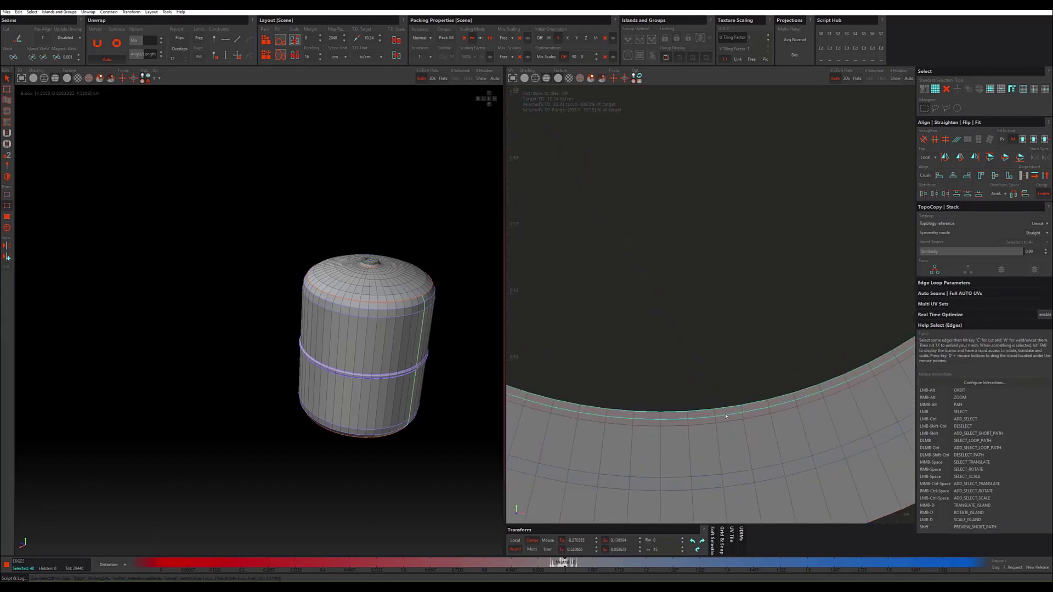
double_click(726, 423, "ctrl")
double_click(735, 473, "ctrl")
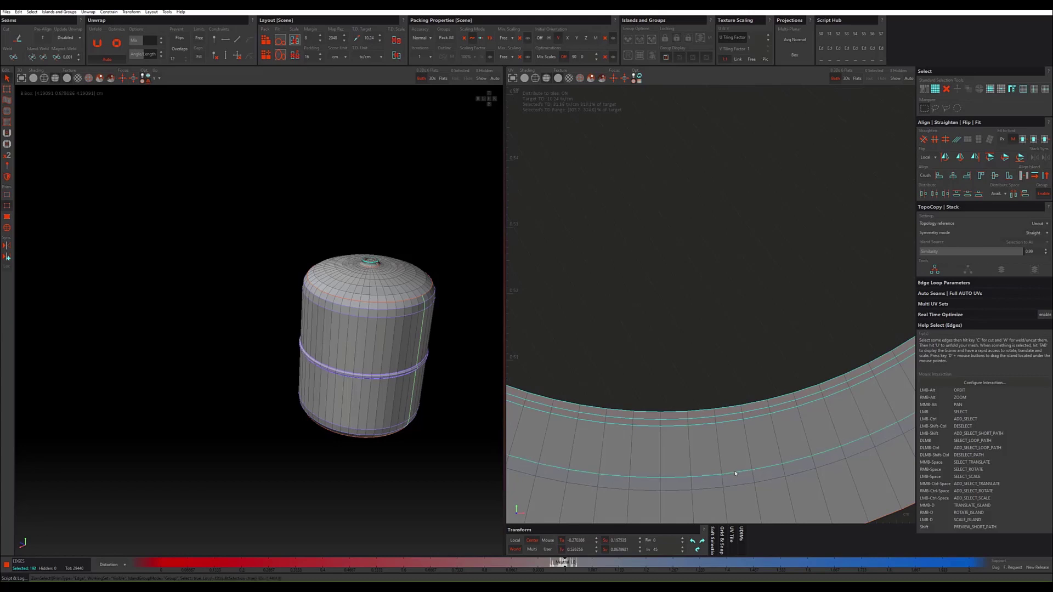
double_click(739, 486, "ctrl")
scroll(733, 456, "down", 3)
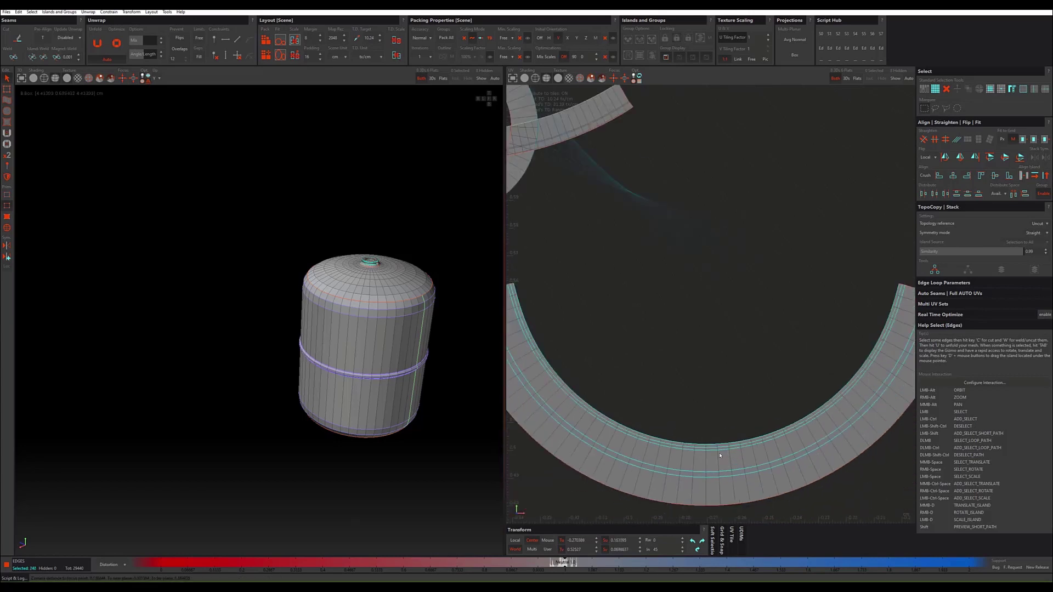
Step: Add the arc's outer boundary edge, straighten and unfold the band, then clear the selection
middle_click_drag(716, 396, 724, 334, "alt")
left_click(725, 334, "ctrl")
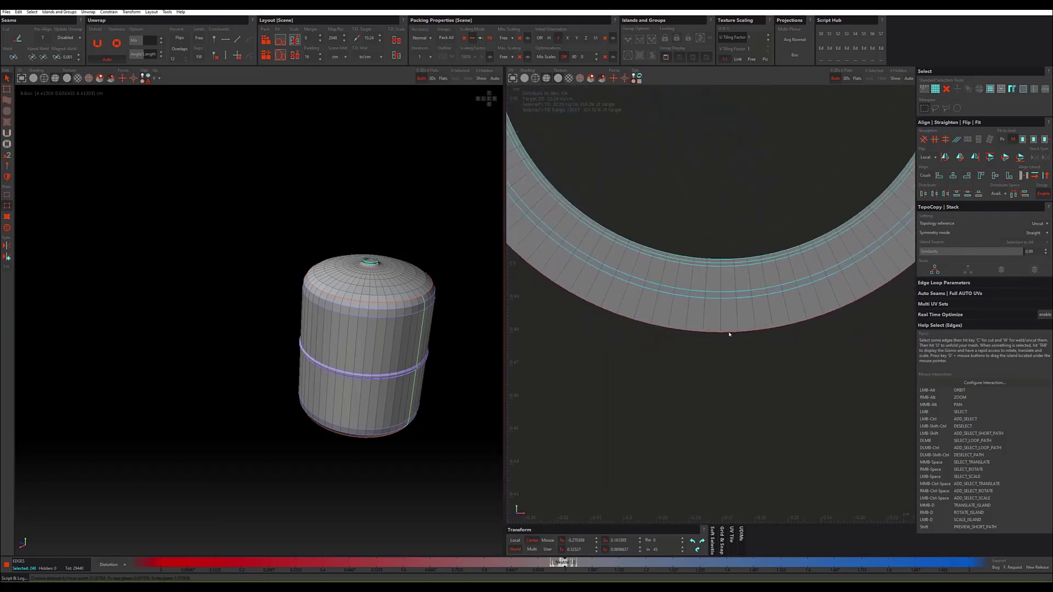
key("c")
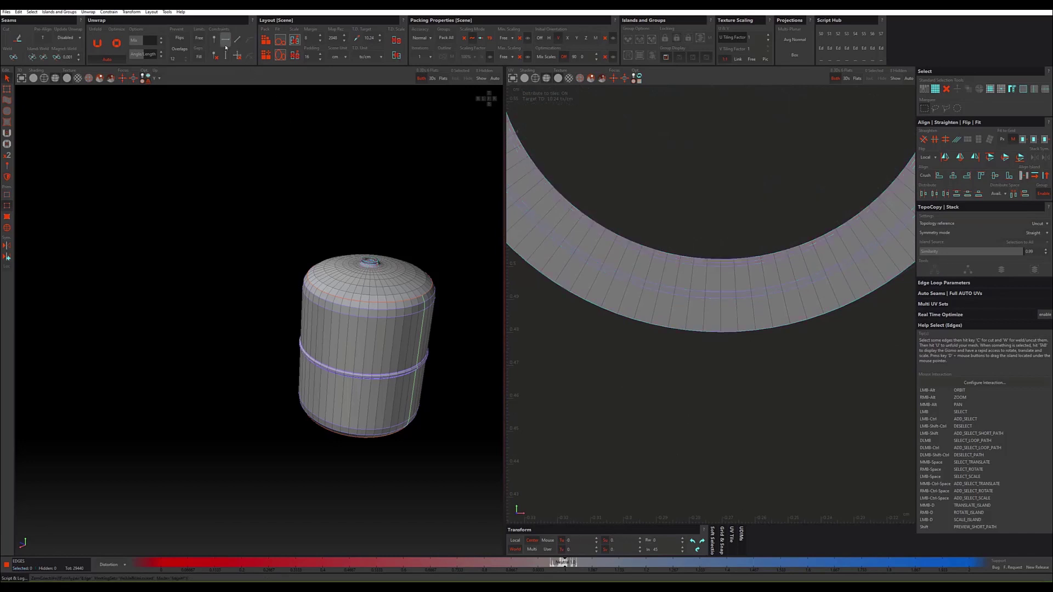
key("u")
scroll(639, 272, "down", 2)
scroll(641, 274, "down", 1)
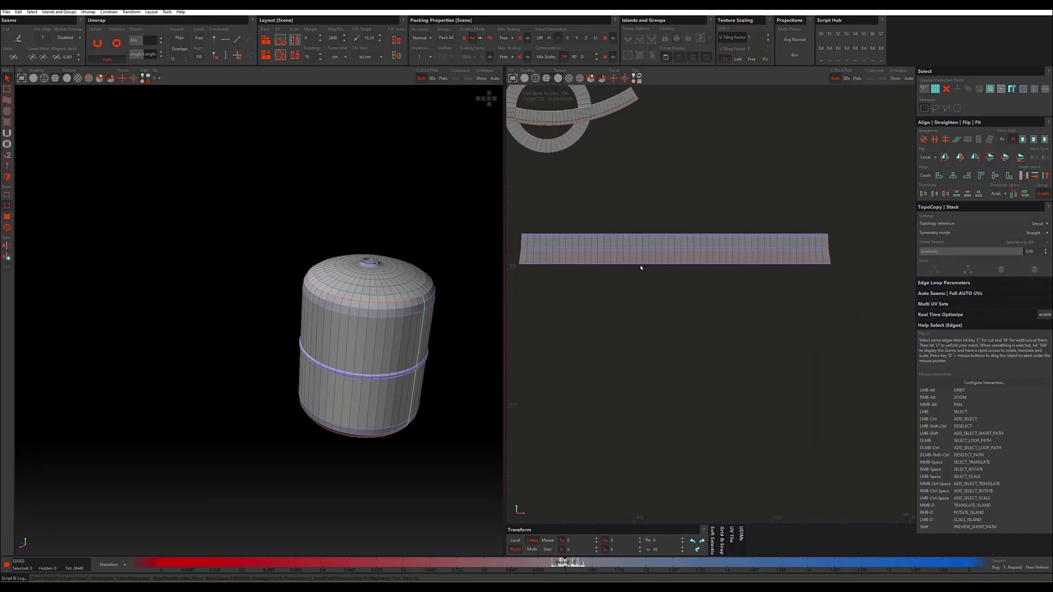
scroll(641, 274, "up", 1)
scroll(532, 256, "down", 2)
scroll(519, 253, "up", 1)
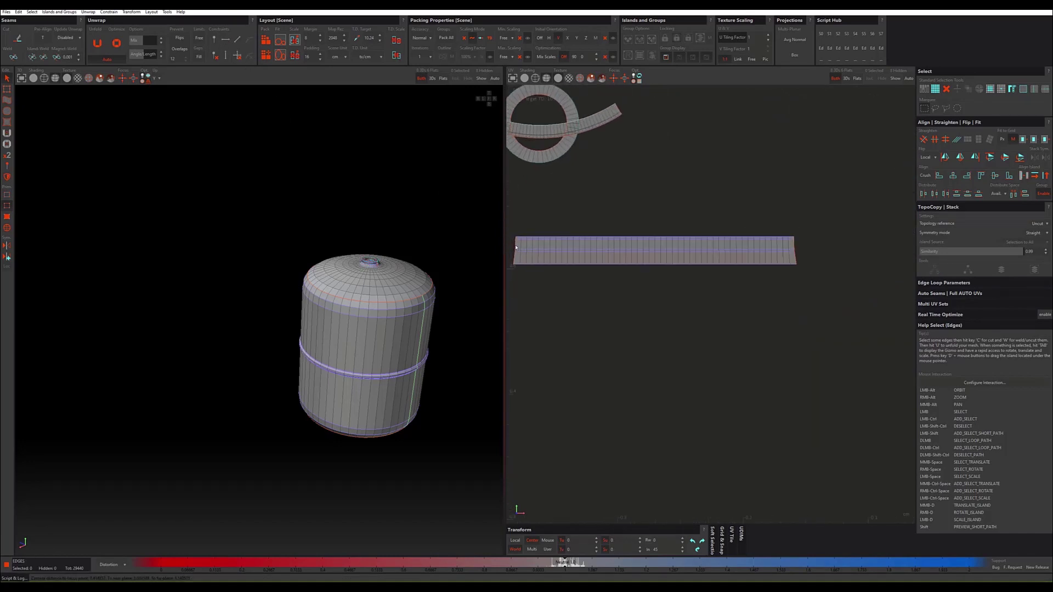
left_click(515, 247)
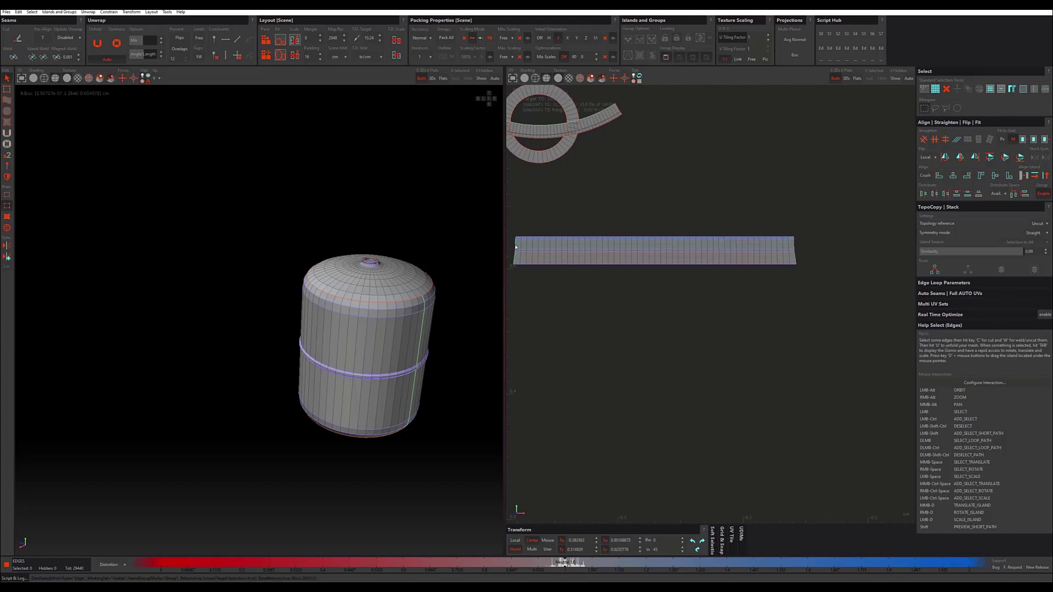
left_click(795, 257, "ctrl")
left_click(482, 94)
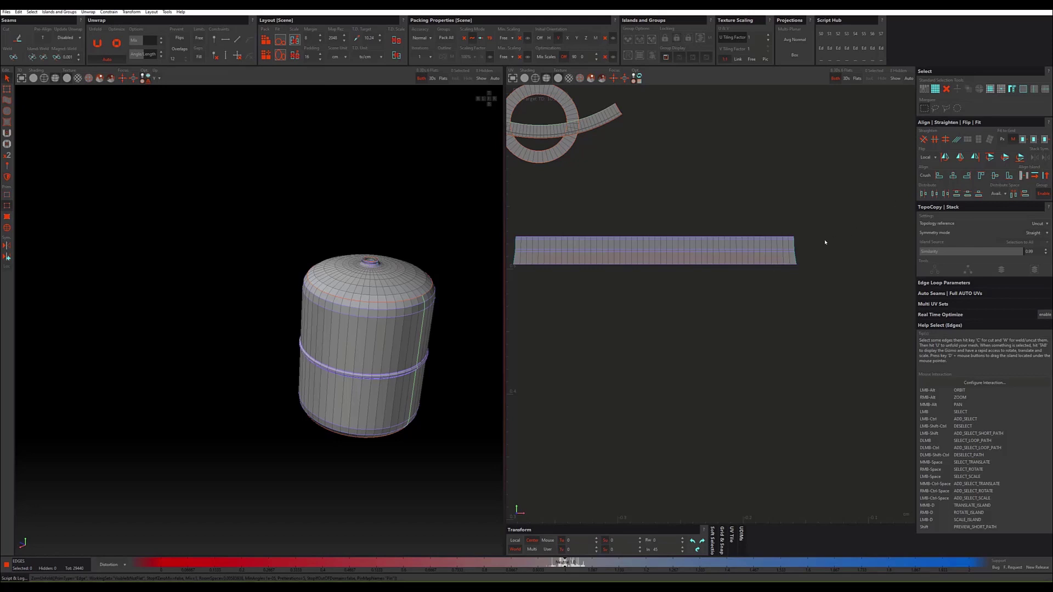
Step: Straighten the strip island into a clean rectangle with Align/Straighten
key("F4")
left_click(672, 255)
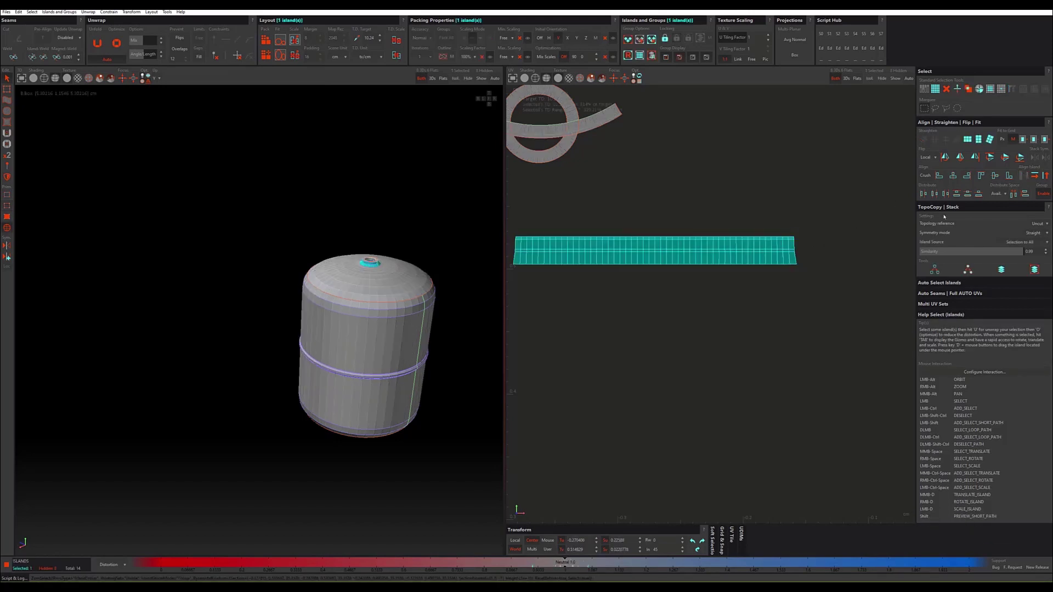
left_click(978, 139)
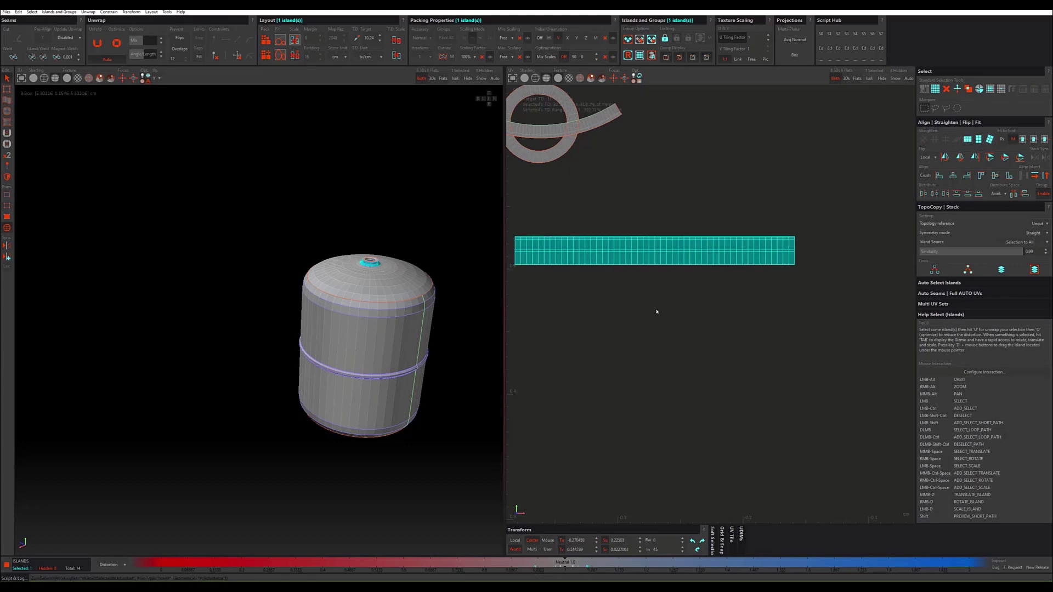
left_click(624, 326)
scroll(630, 316, "down", 3)
scroll(630, 315, "down", 2)
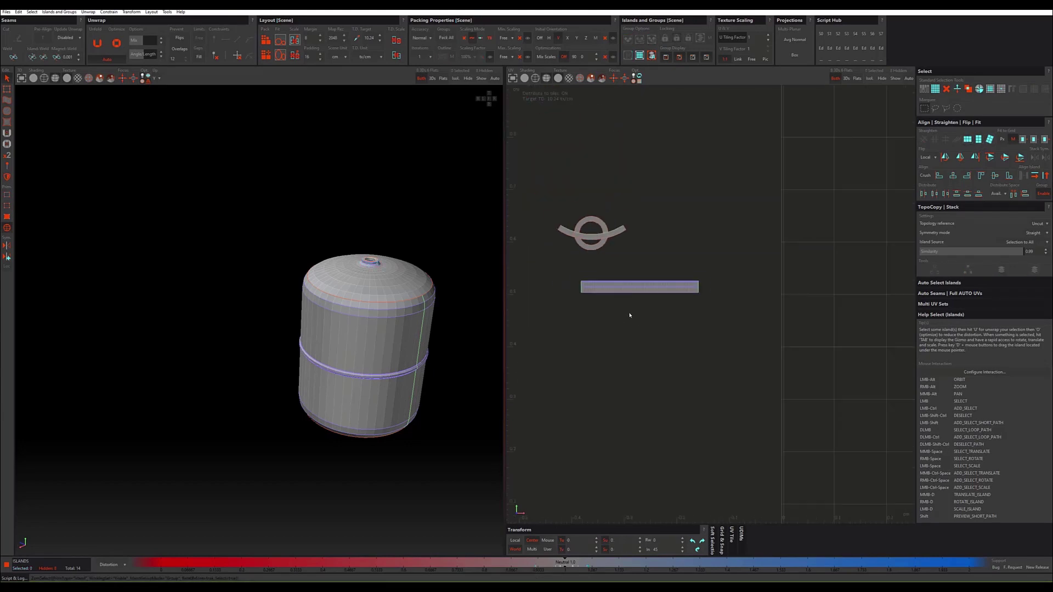
scroll(629, 315, "down", 2)
Step: Move the rectangular strip down beside the UV tile and maximise the UV viewport
left_click(630, 301)
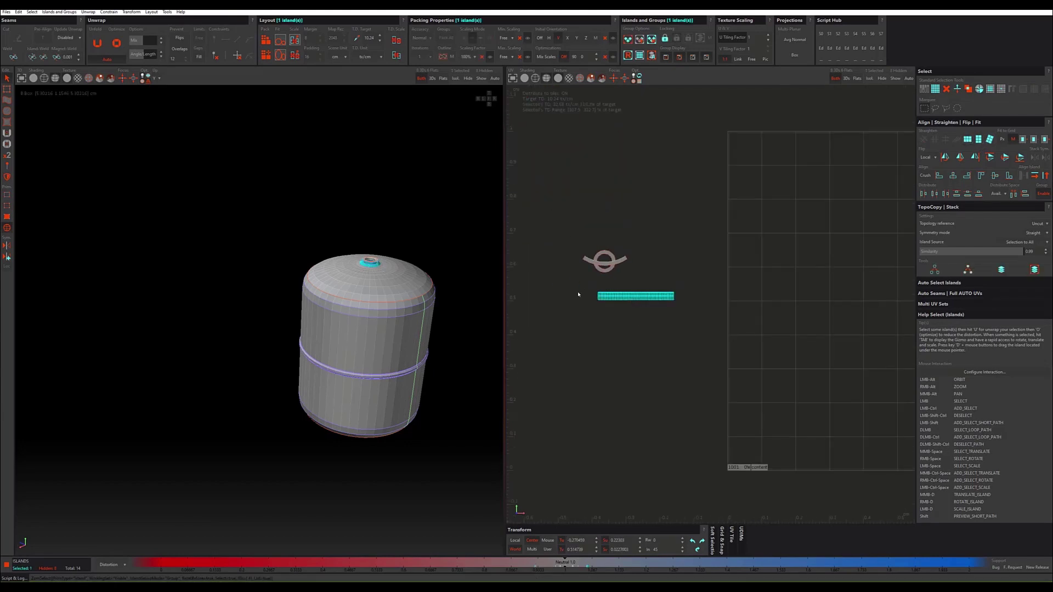
left_click(7, 79)
scroll(643, 298, "up", 3)
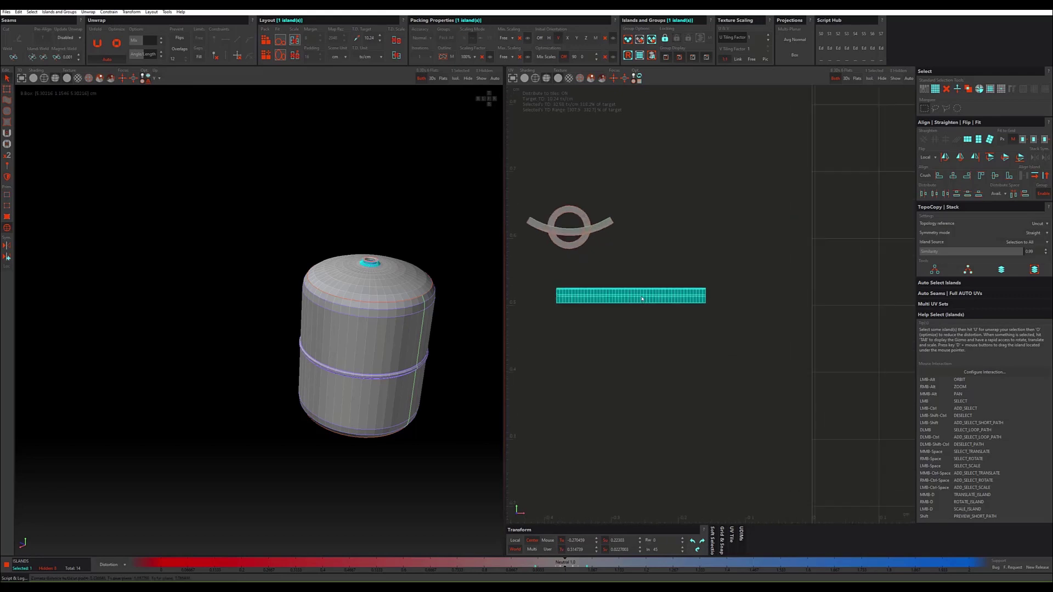
scroll(643, 299, "down", 3)
scroll(643, 298, "down", 1)
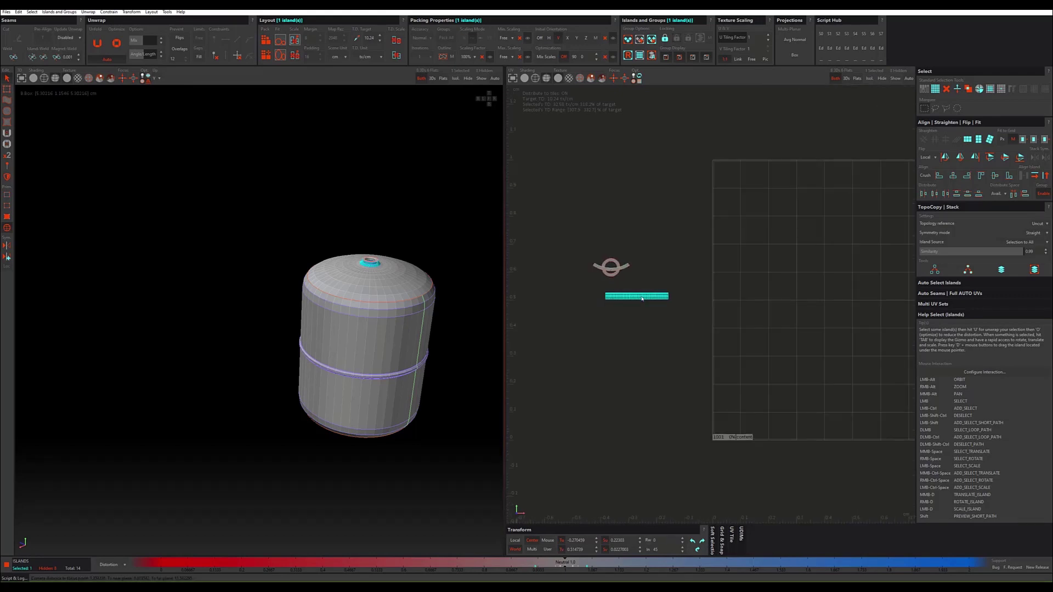
key("Tab")
left_click_drag(649, 360, 681, 405)
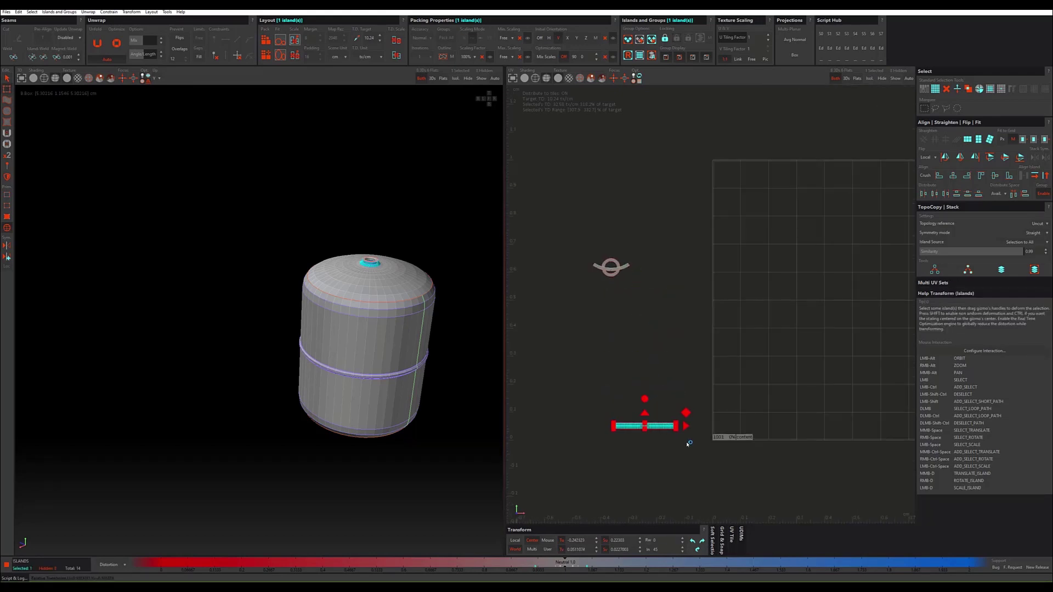
scroll(680, 405, "down", 2)
middle_click_drag(640, 324, 601, 214, "alt")
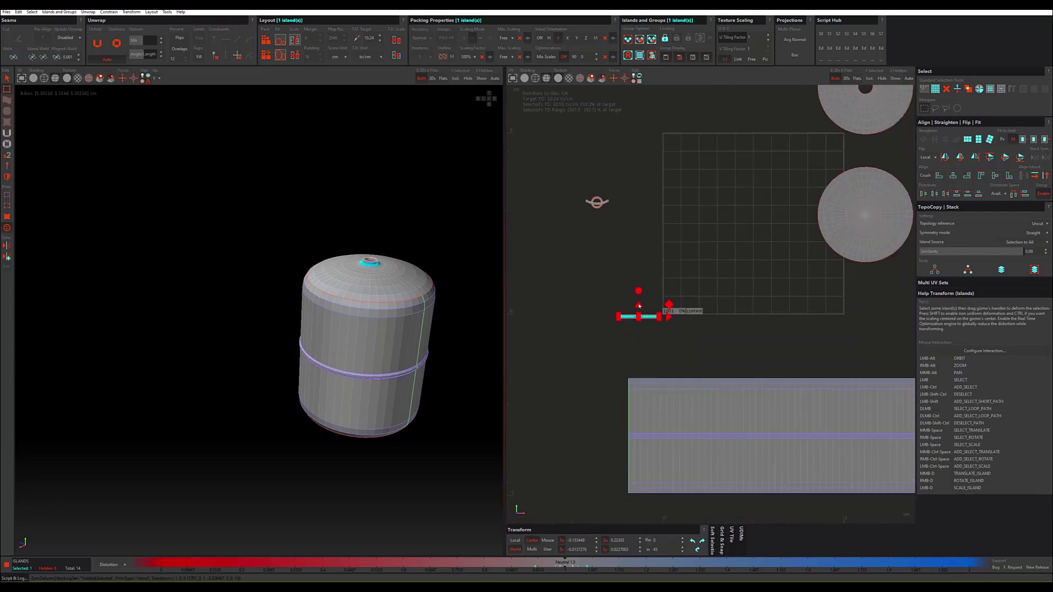
scroll(629, 292, "up", 3)
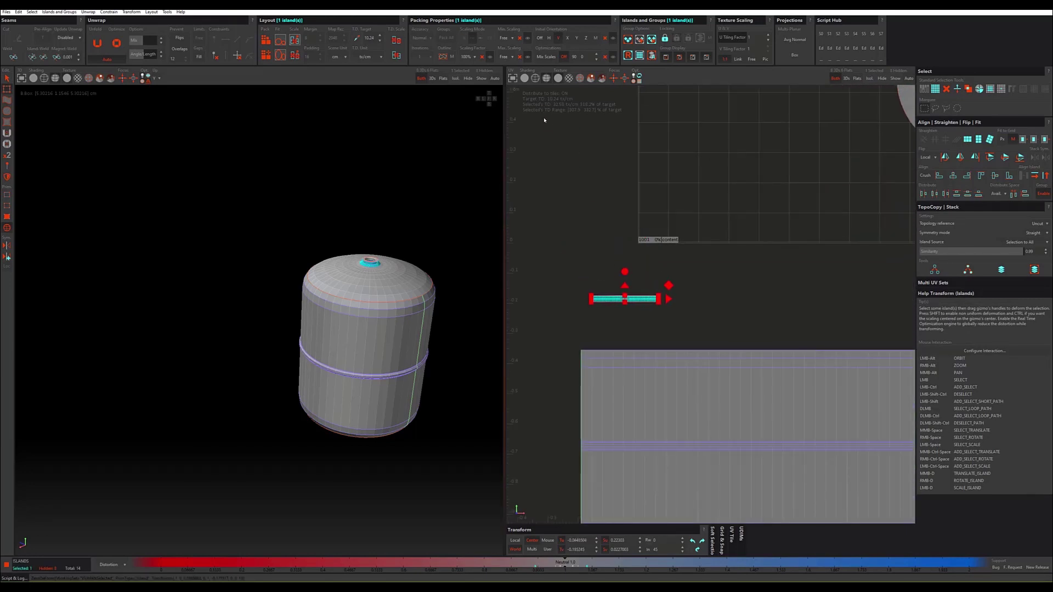
left_click(512, 78)
scroll(401, 168, "down", 2)
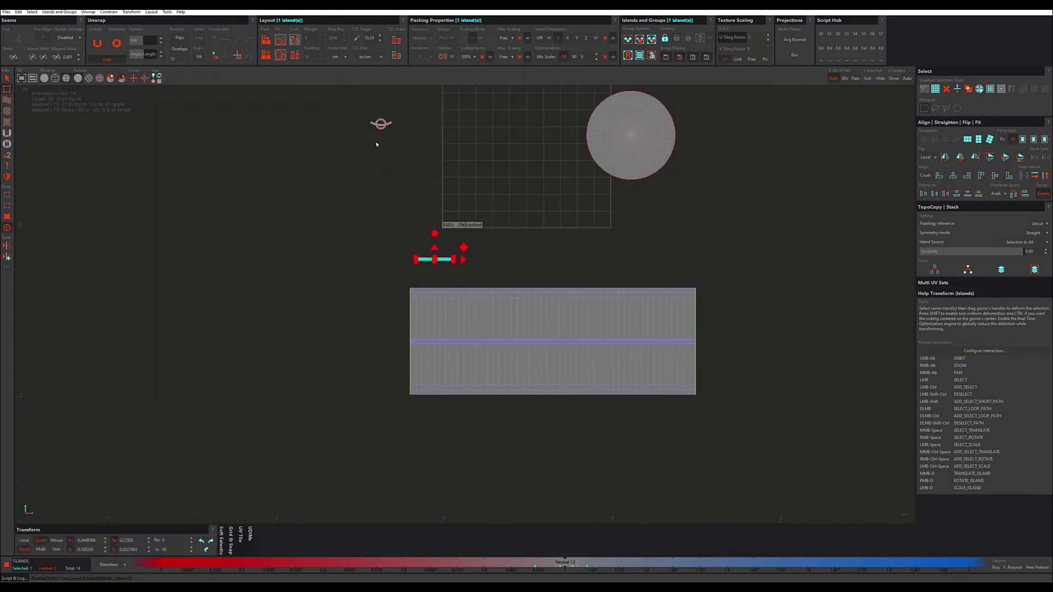
Step: Move the curved band island right, beside the ring island
middle_click_drag(375, 146, 386, 216, "alt")
scroll(385, 216, "up", 2)
scroll(426, 314, "up", 5)
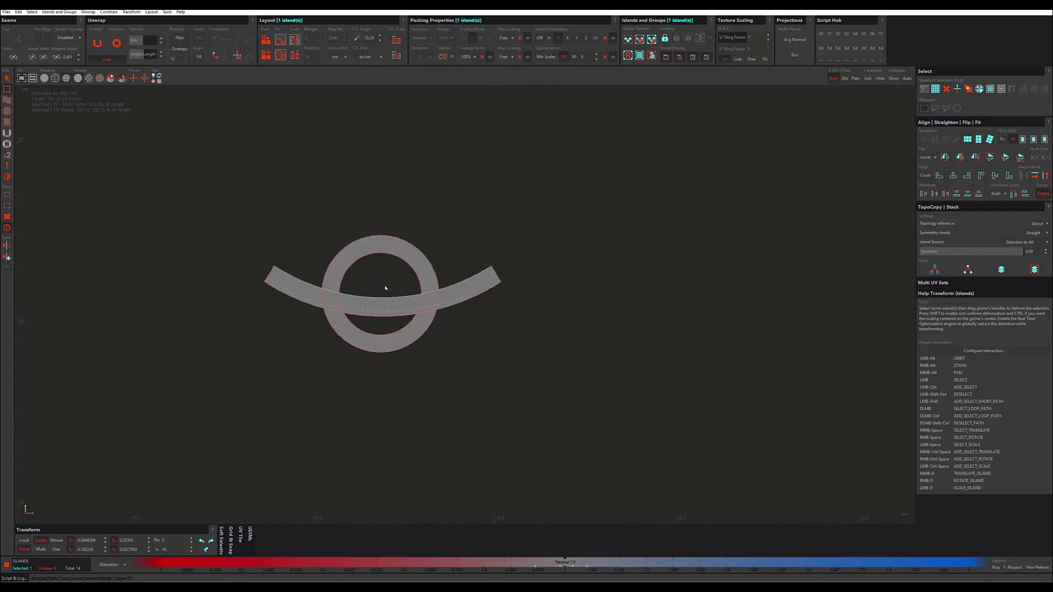
left_click(385, 306)
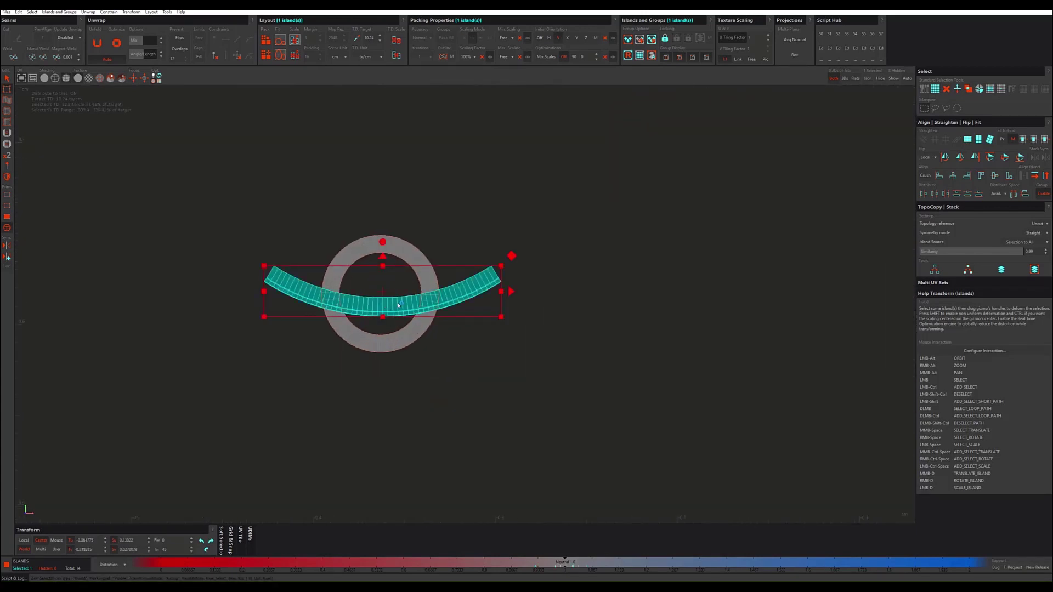
key("Tab")
key("Tab")
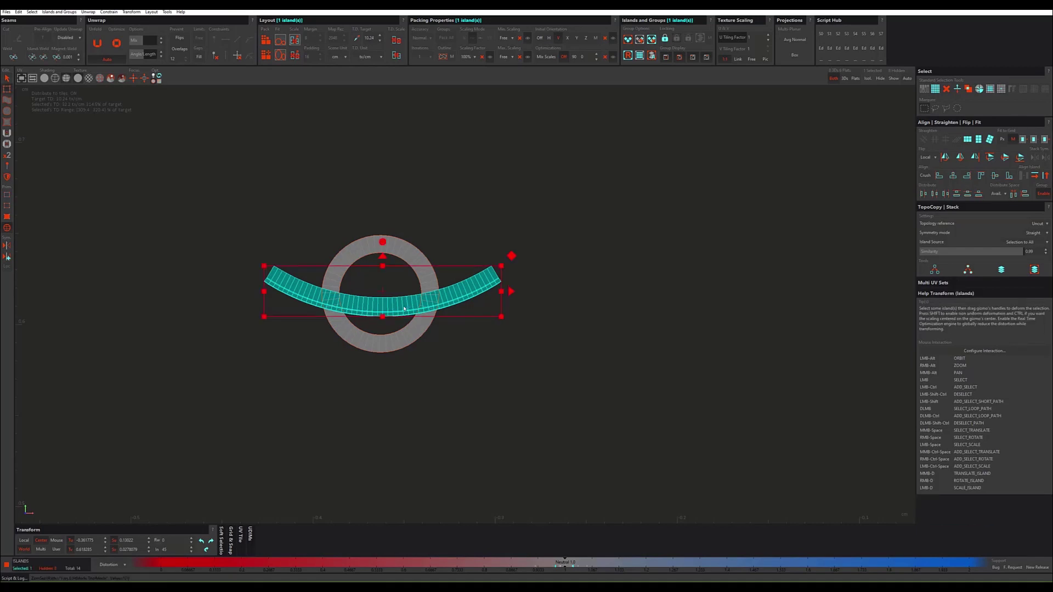
left_click_drag(433, 307, 678, 327)
scroll(678, 327, "up", 3)
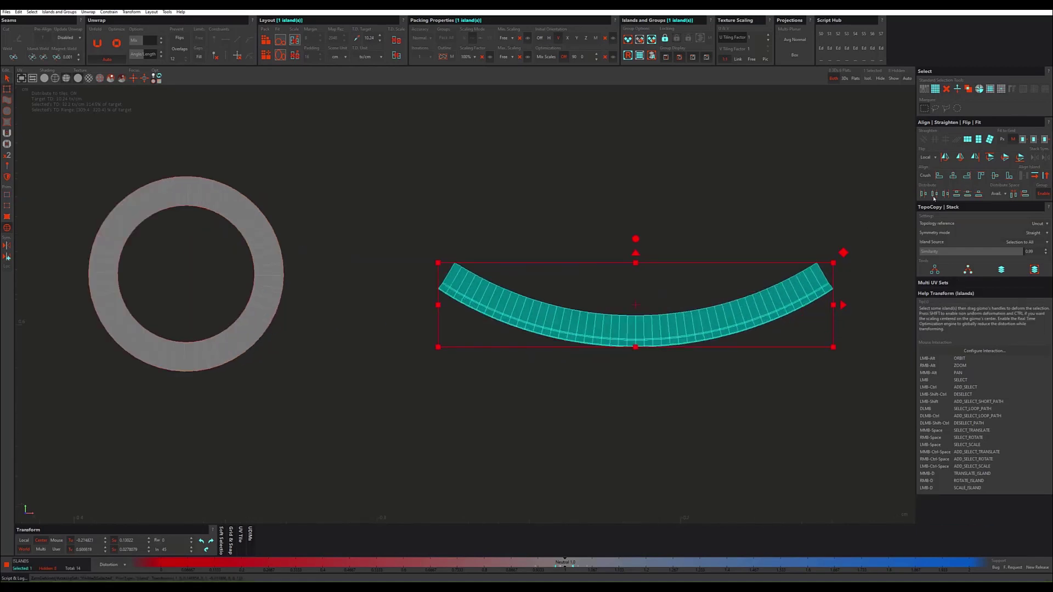
Step: Straighten the band into a horizontal strip and show the 3D cylinder beside the UVs
left_click(969, 140)
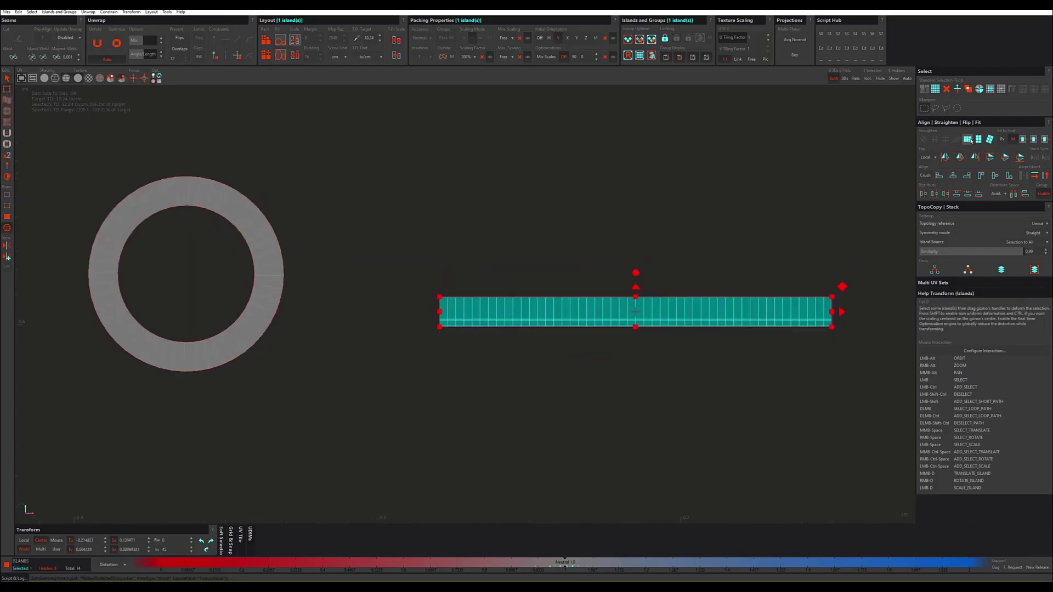
scroll(694, 326, "down", 3)
scroll(693, 327, "down", 1)
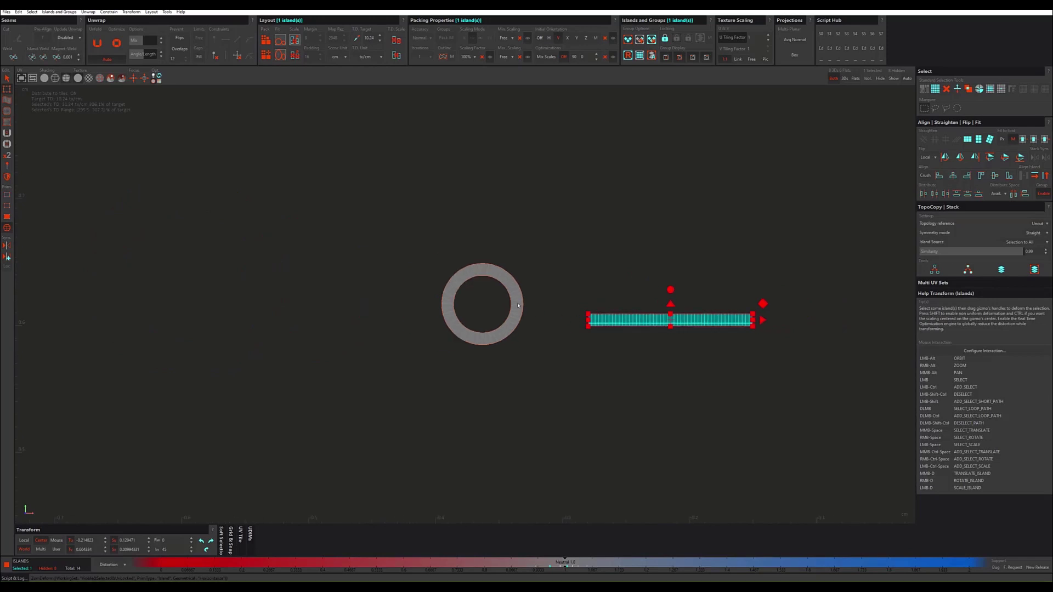
left_click(518, 305)
scroll(518, 305, "down", 2)
scroll(518, 305, "down", 3)
scroll(517, 306, "down", 2)
scroll(518, 306, "down", 3)
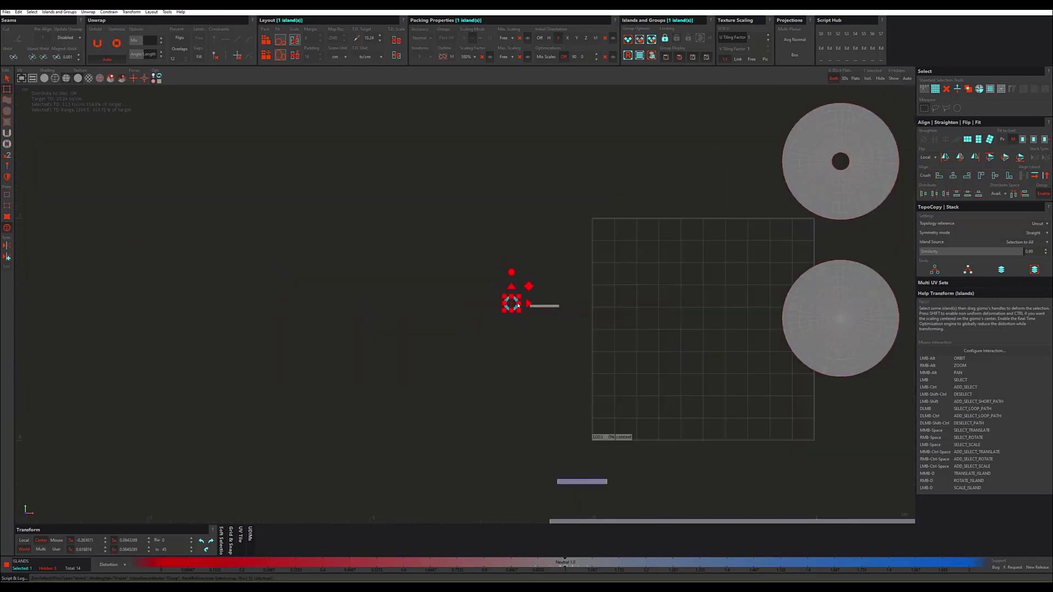
scroll(518, 305, "down", 2)
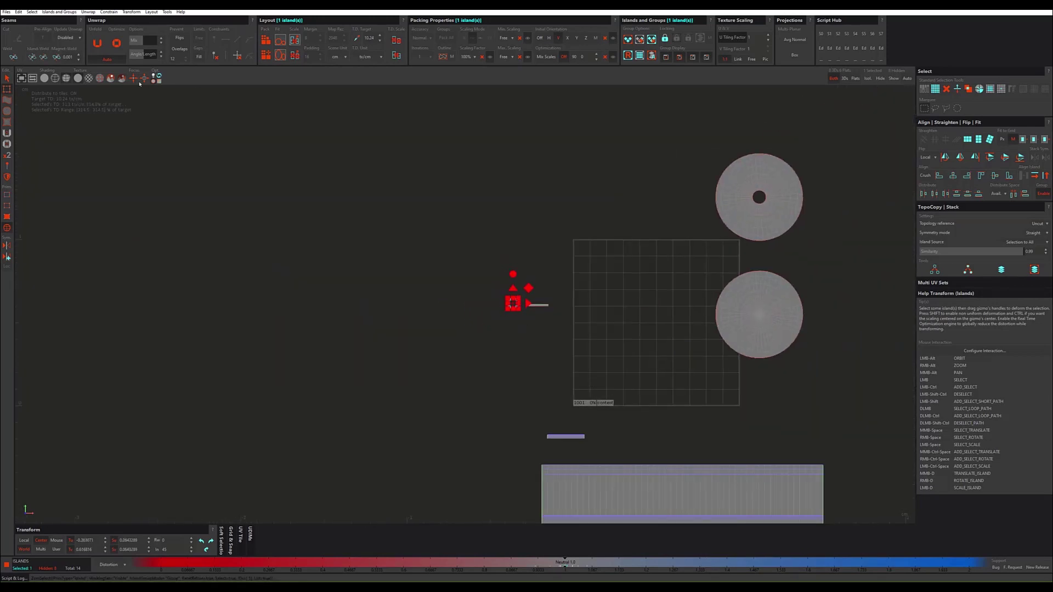
left_click(20, 79)
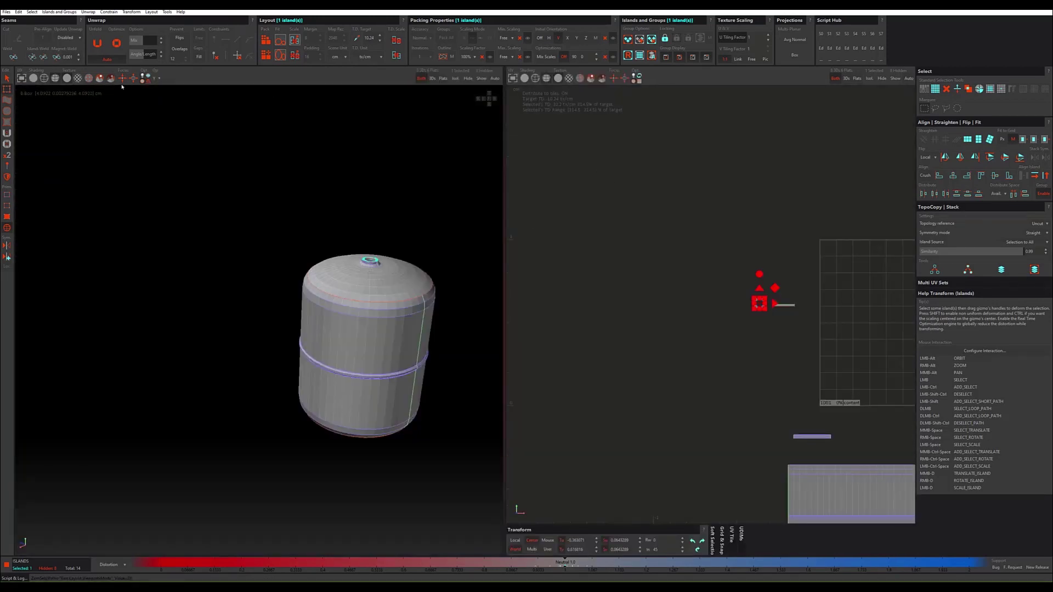
Step: Show a numbered checker on the cylinder and pack all six islands into the UV tile
left_click(78, 78)
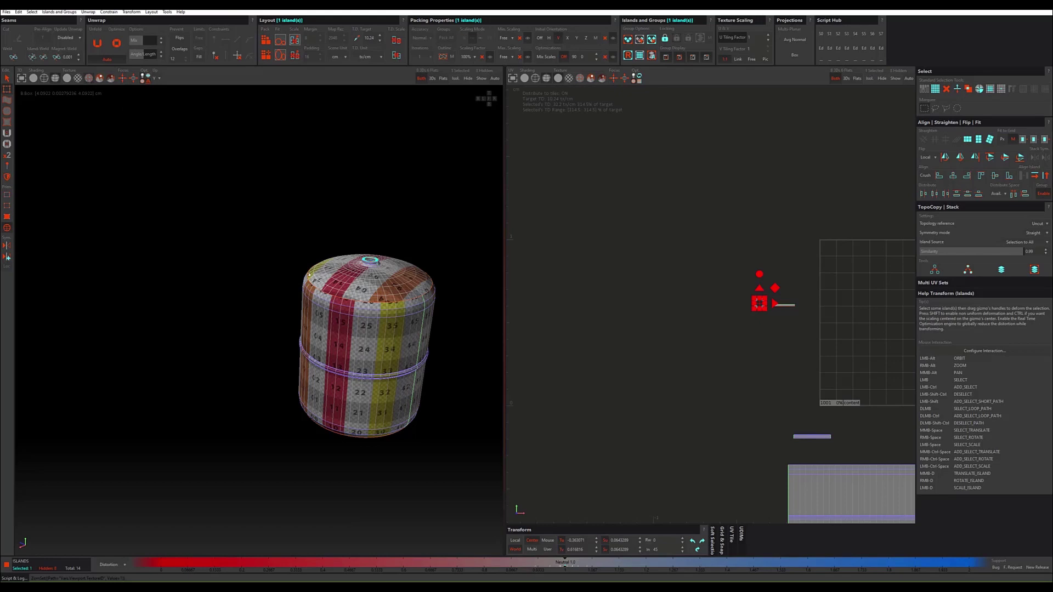
scroll(708, 333, "down", 3)
scroll(692, 305, "down", 2)
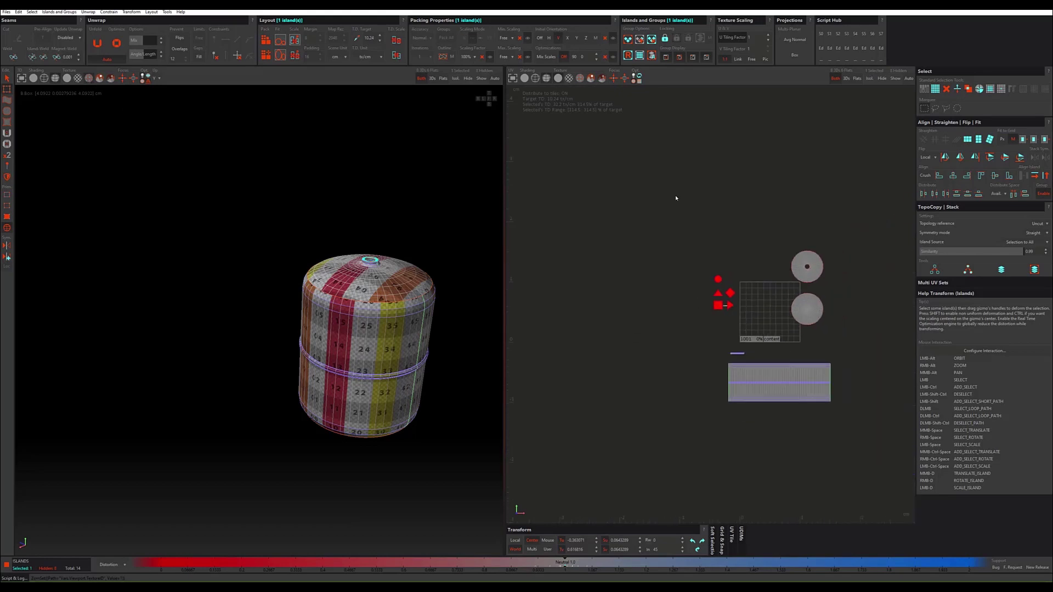
left_click_drag(676, 195, 903, 430)
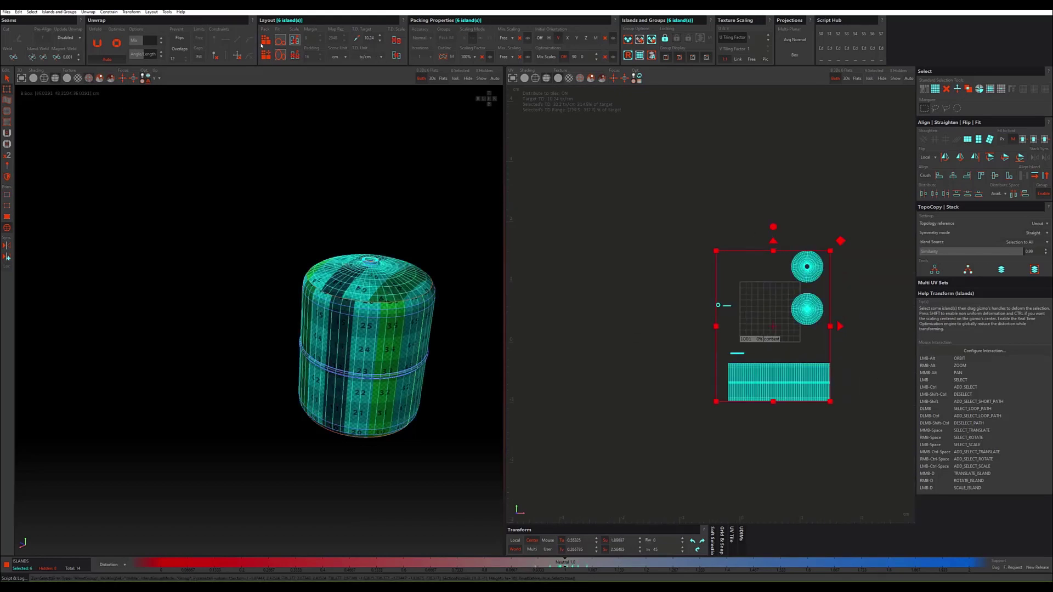
left_click(266, 56)
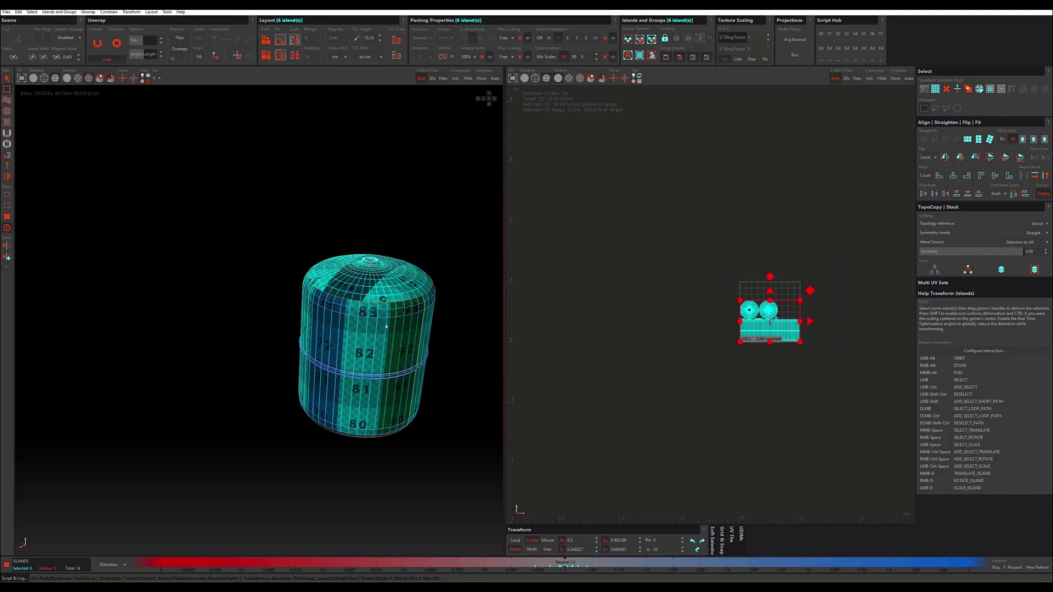
Step: Change shading, hide the wireframe to inspect the checker, and select the top cap island
left_click_drag(386, 326, 414, 306, "alt")
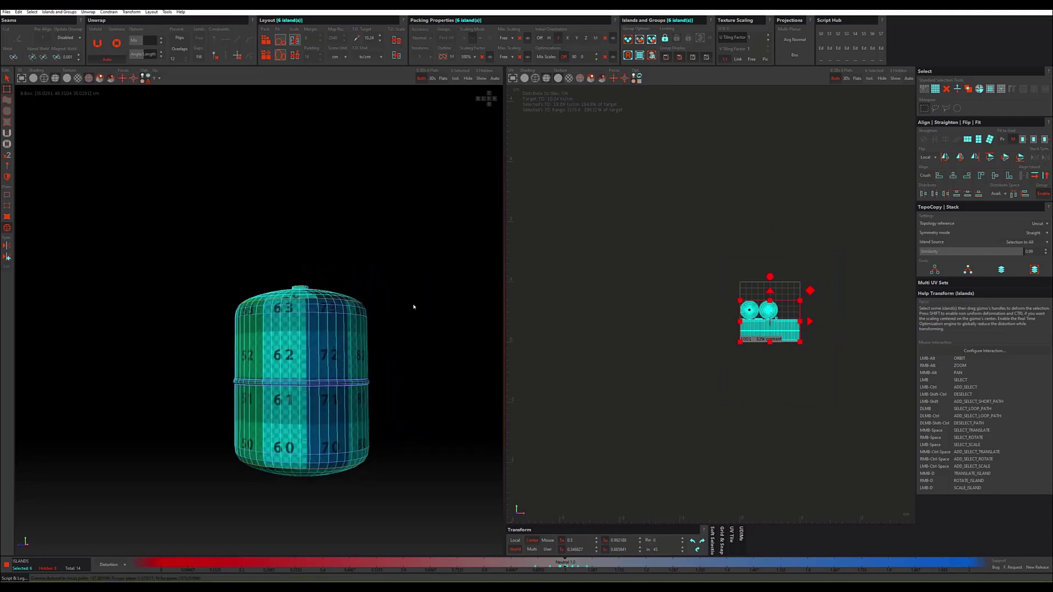
left_click_drag(488, 99, 289, 317, "alt")
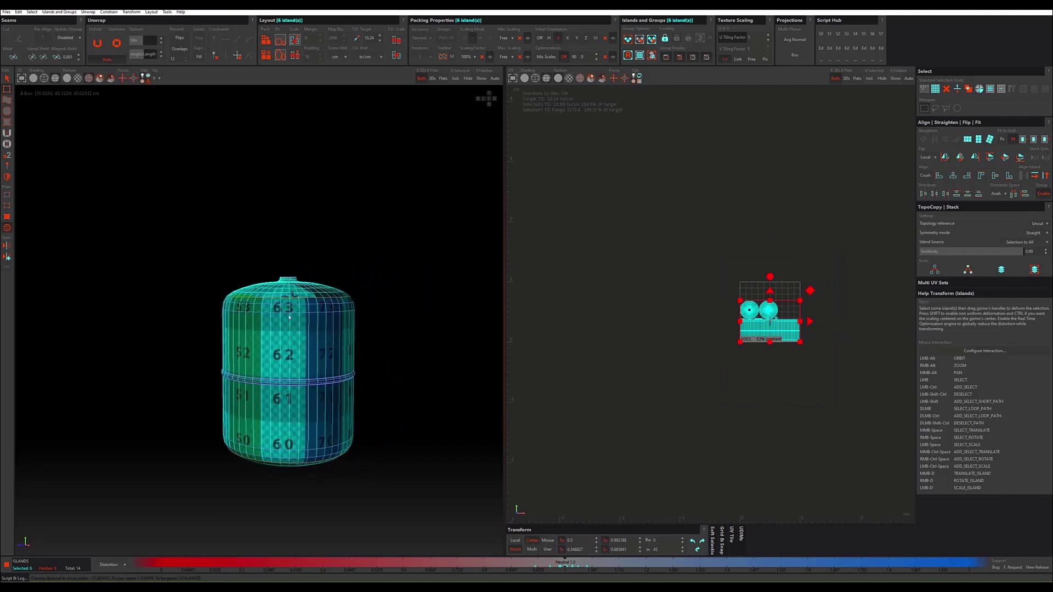
left_click(67, 78)
left_click(121, 173)
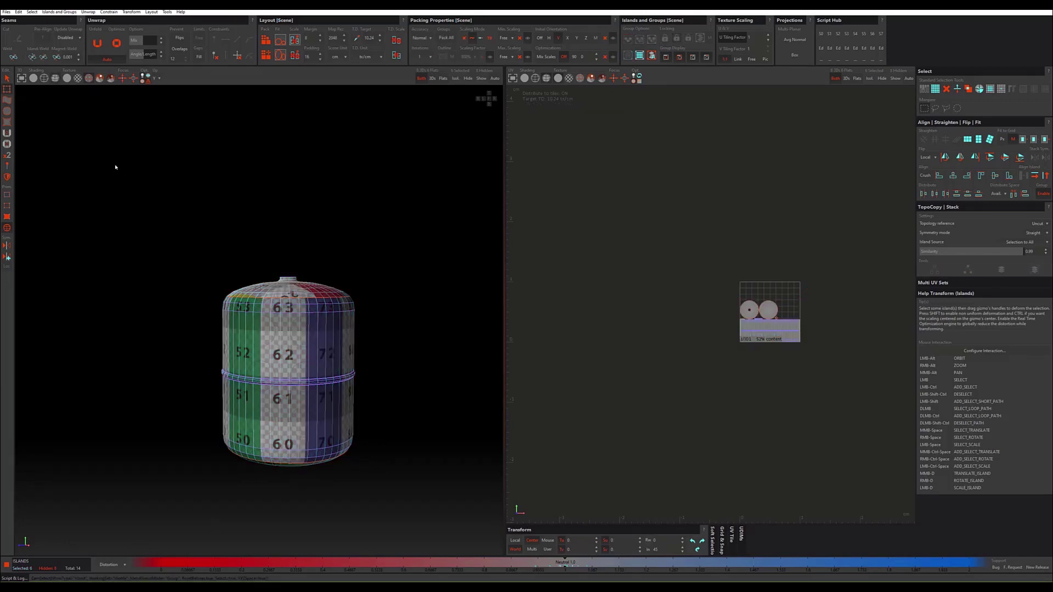
left_click(44, 78)
mouse_move(130, 203)
left_mouse_down("alt")
mouse_move(209, 216)
mouse_move(117, 214)
mouse_move(186, 291)
mouse_move(263, 213)
mouse_move(341, 212)
mouse_move(342, 252)
left_mouse_up("alt")
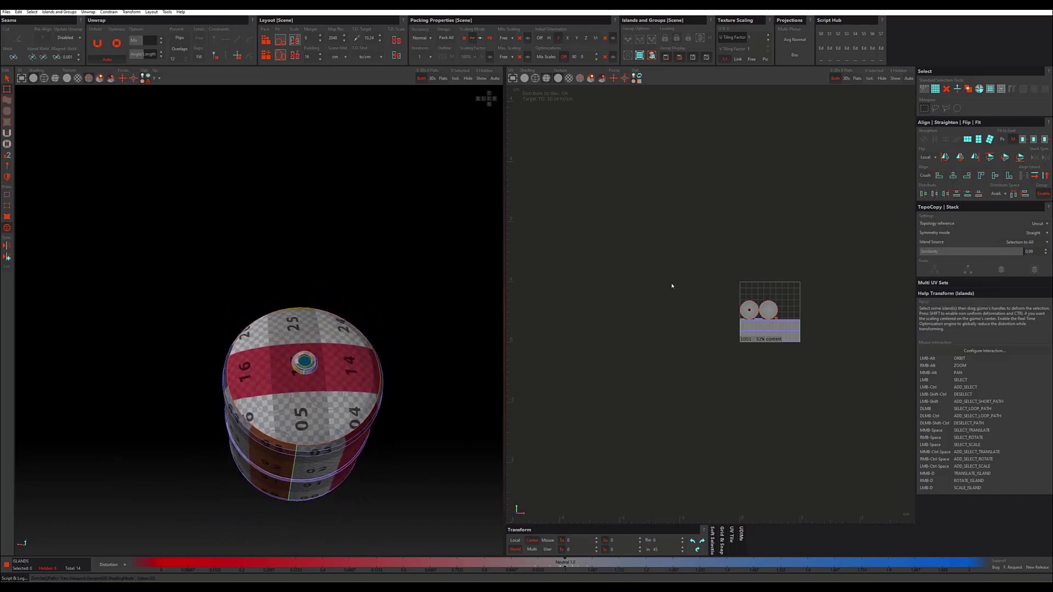
scroll(769, 331, "up", 2)
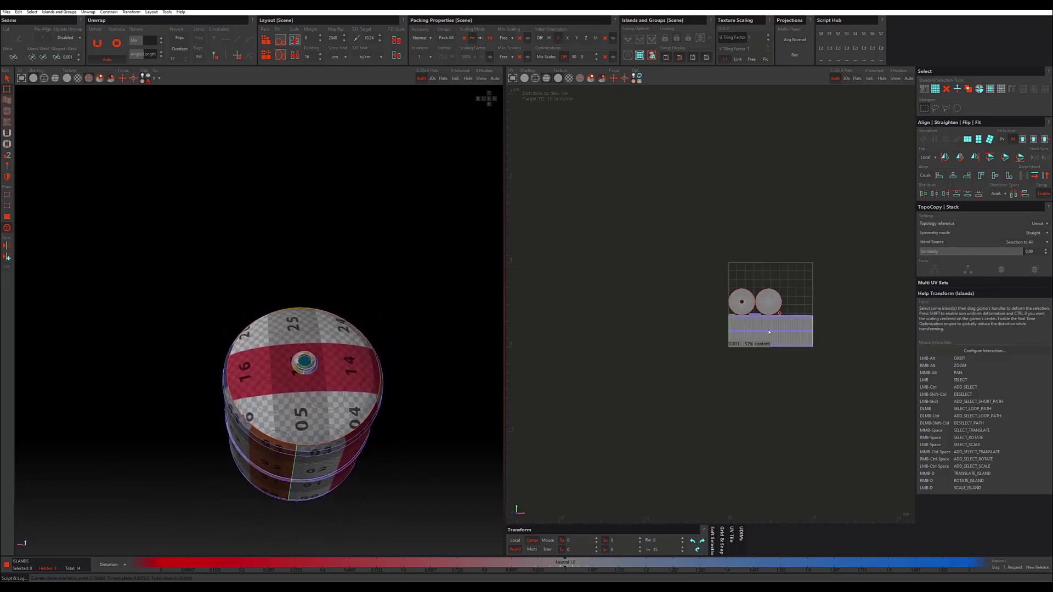
left_click(748, 308)
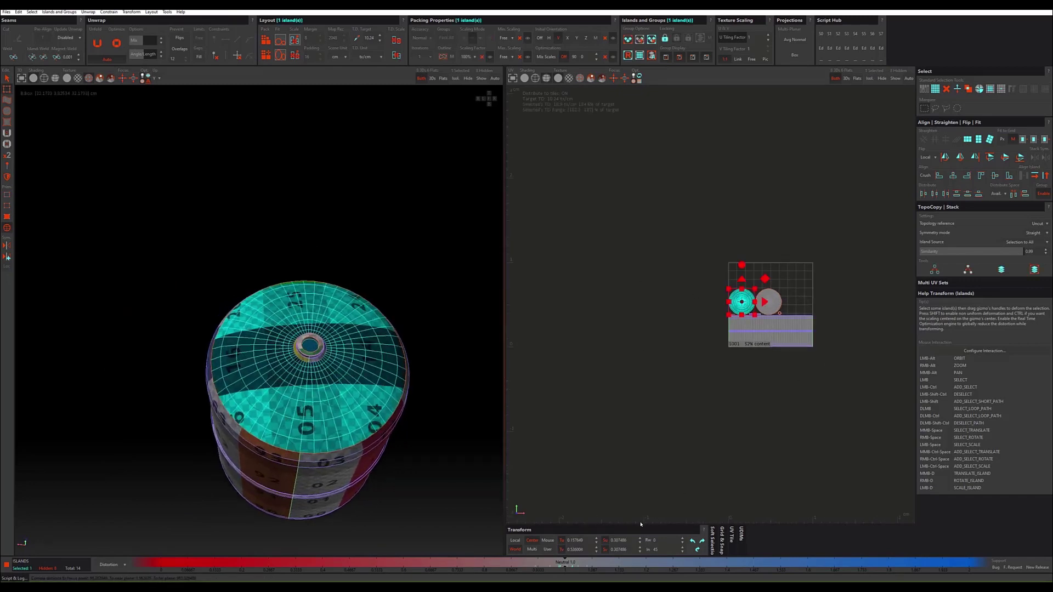
Step: Rotate the top cap island 90°, align it upright, then fine-tune about 17° more
left_click(702, 541)
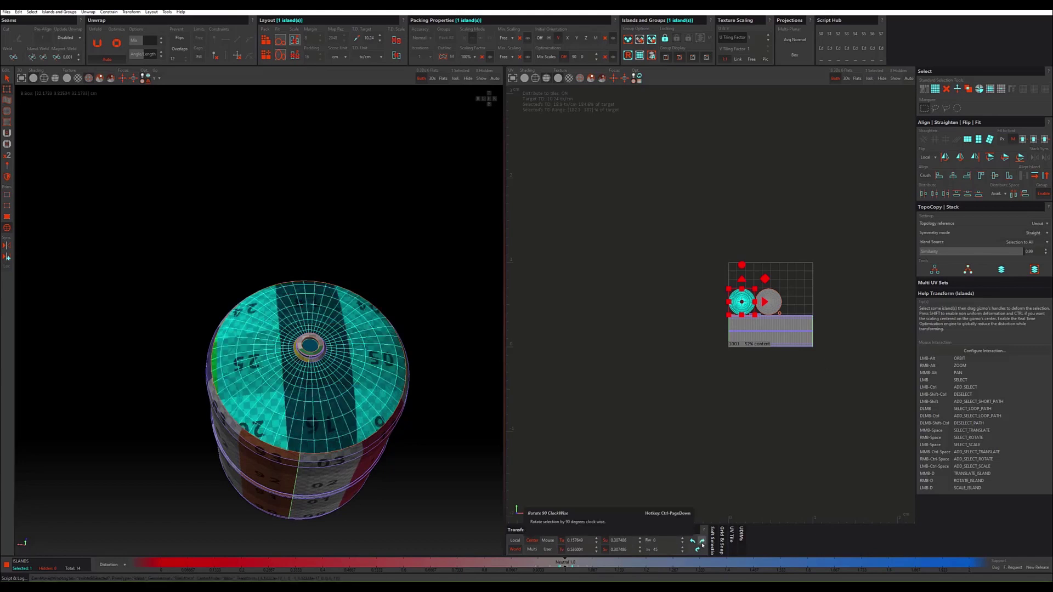
left_click_drag(432, 390, 432, 401, "alt")
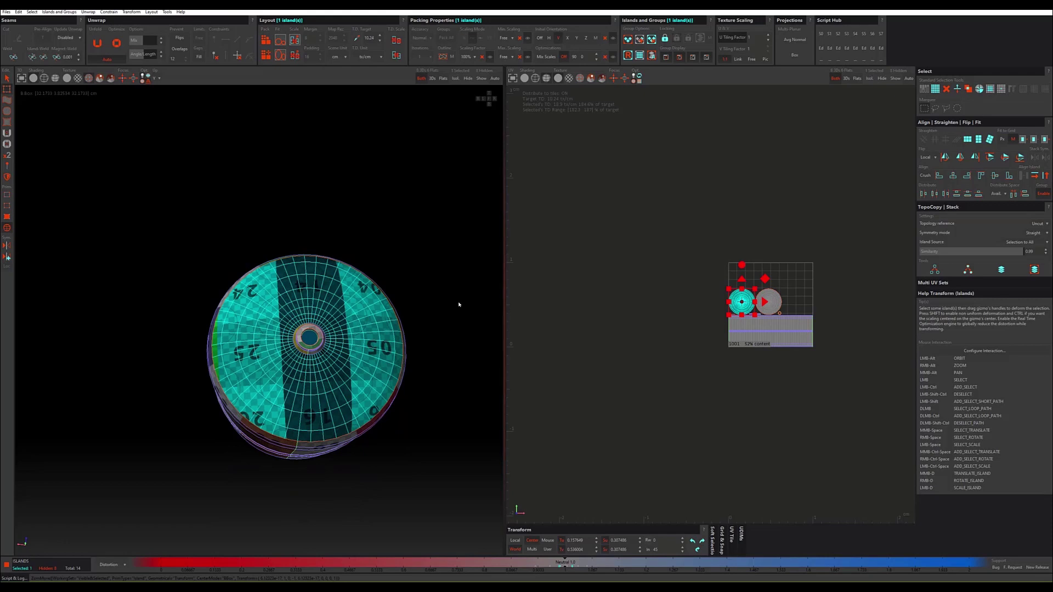
scroll(761, 316, "up", 5)
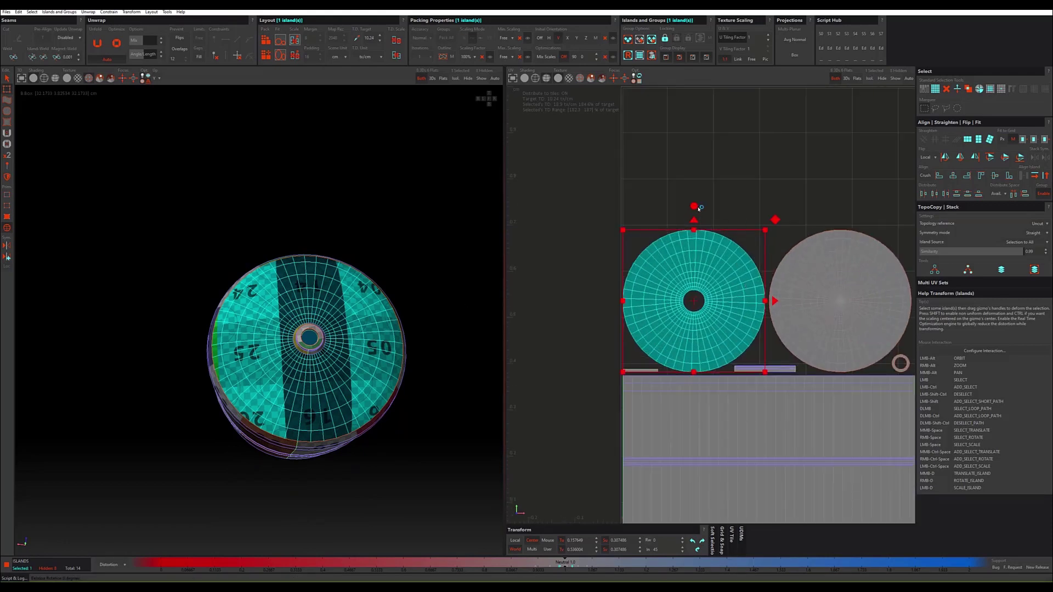
mouse_move(694, 206)
left_mouse_down()
mouse_move(705, 217)
mouse_move(707, 199)
left_mouse_up()
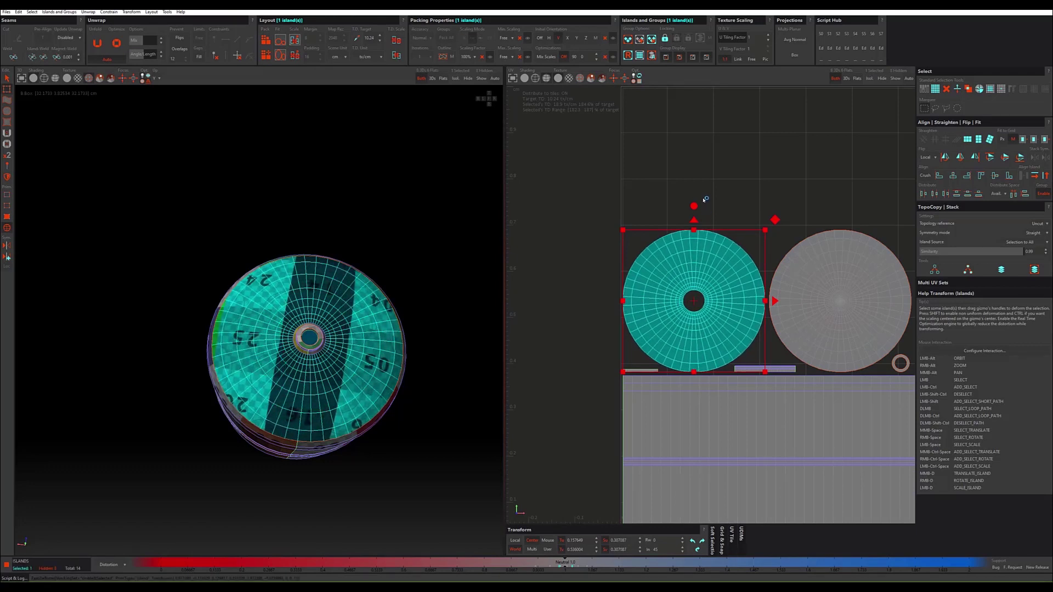
left_click(1045, 176)
left_click_drag(486, 282, 452, 253, "alt")
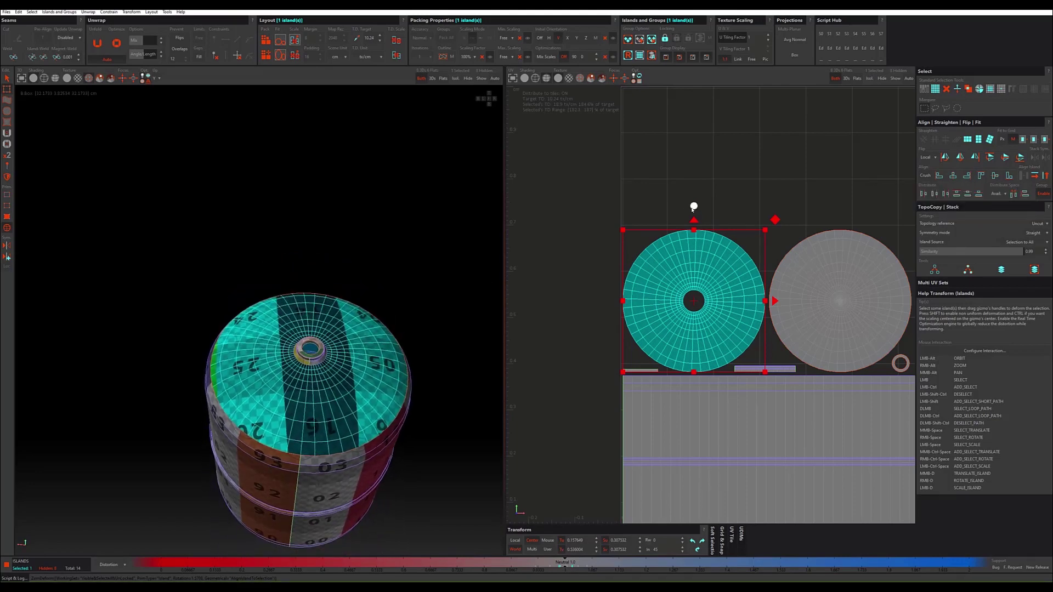
left_click_drag(694, 206, 699, 198)
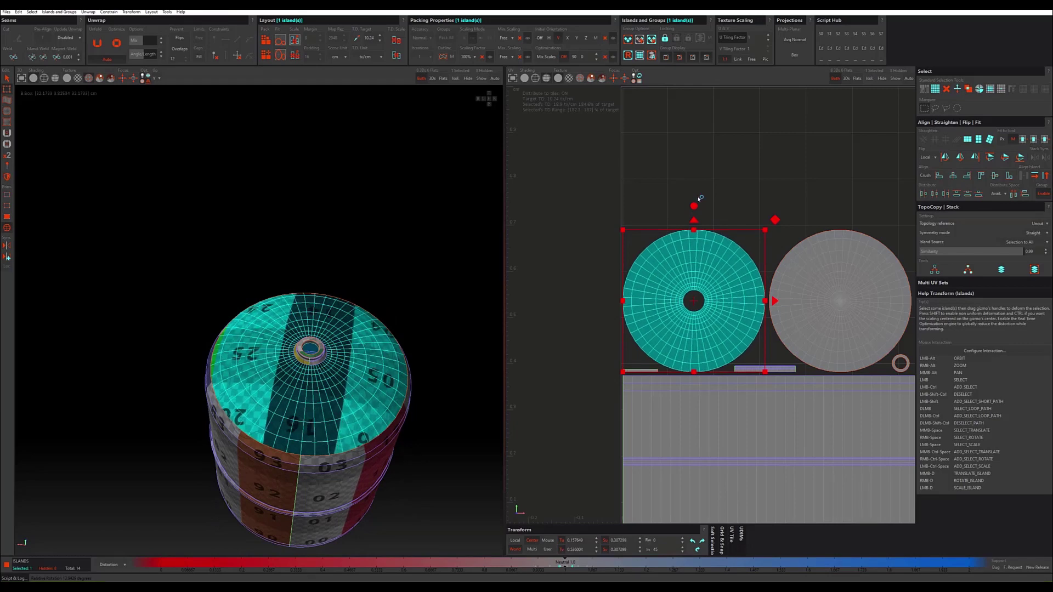
left_click_drag(305, 307, 305, 291, "alt")
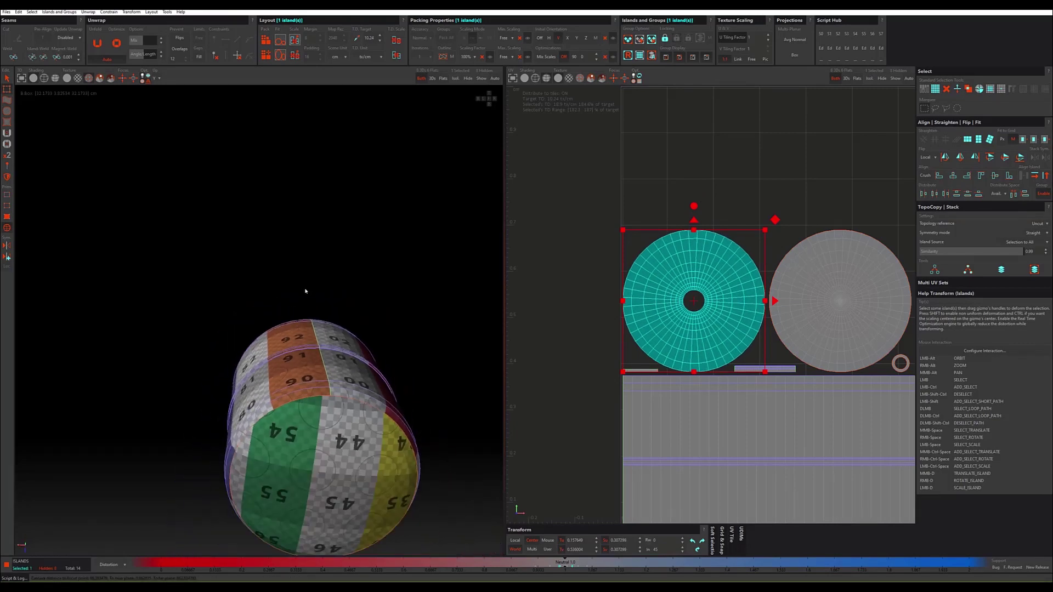
scroll(305, 291, "down", 1)
Step: Select the bottom cap island, rotate it slightly, and orbit to inspect its checker
left_click(805, 333)
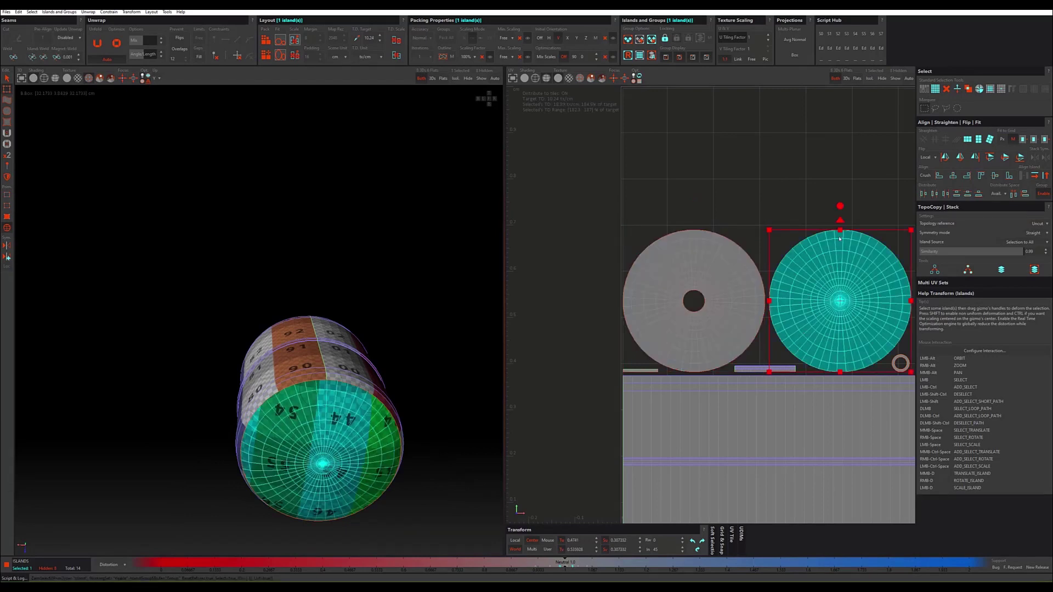
left_click_drag(839, 205, 838, 214)
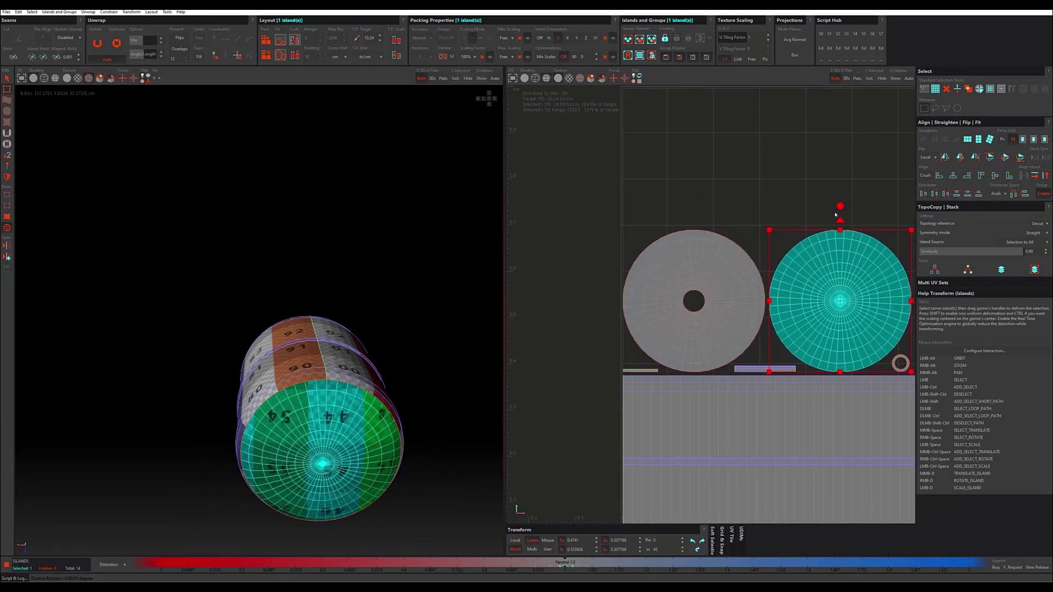
mouse_move(324, 384)
left_mouse_down("alt")
mouse_move(334, 367)
mouse_move(310, 331)
left_mouse_up("alt")
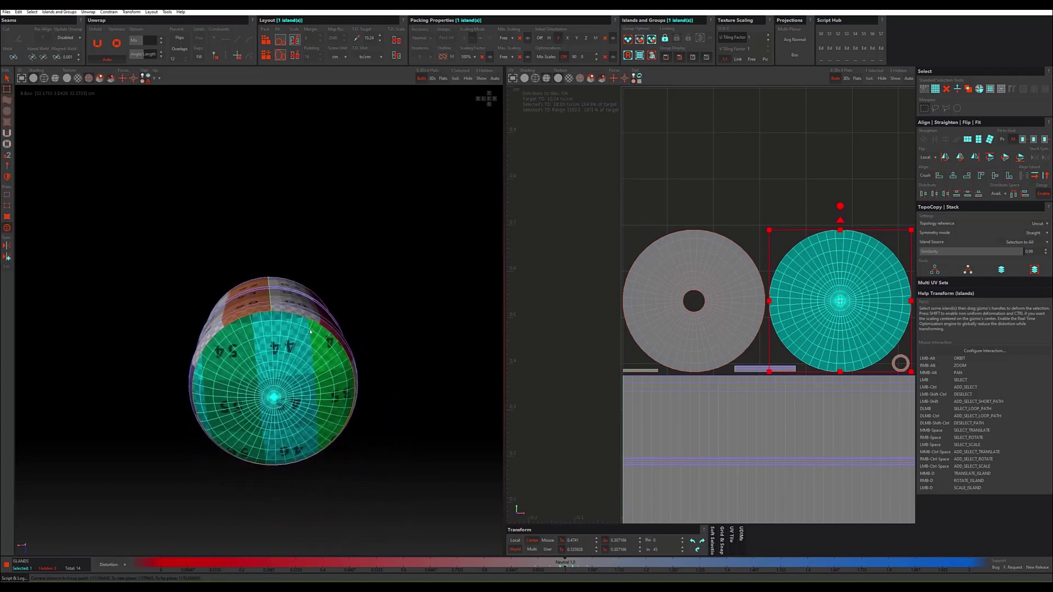
scroll(701, 315, "down", 2)
left_click_drag(279, 329, 279, 206, "alt")
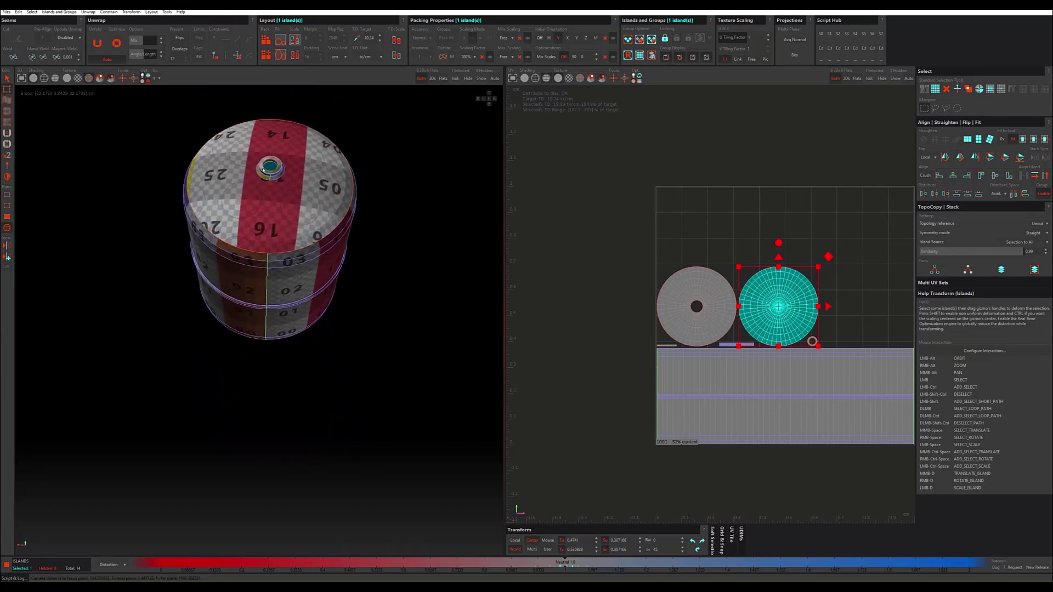
mouse_move(261, 141)
left_mouse_down("alt")
mouse_move(284, 344)
mouse_move(359, 305)
mouse_move(413, 308)
left_mouse_up("alt")
scroll(285, 344, "up", 6)
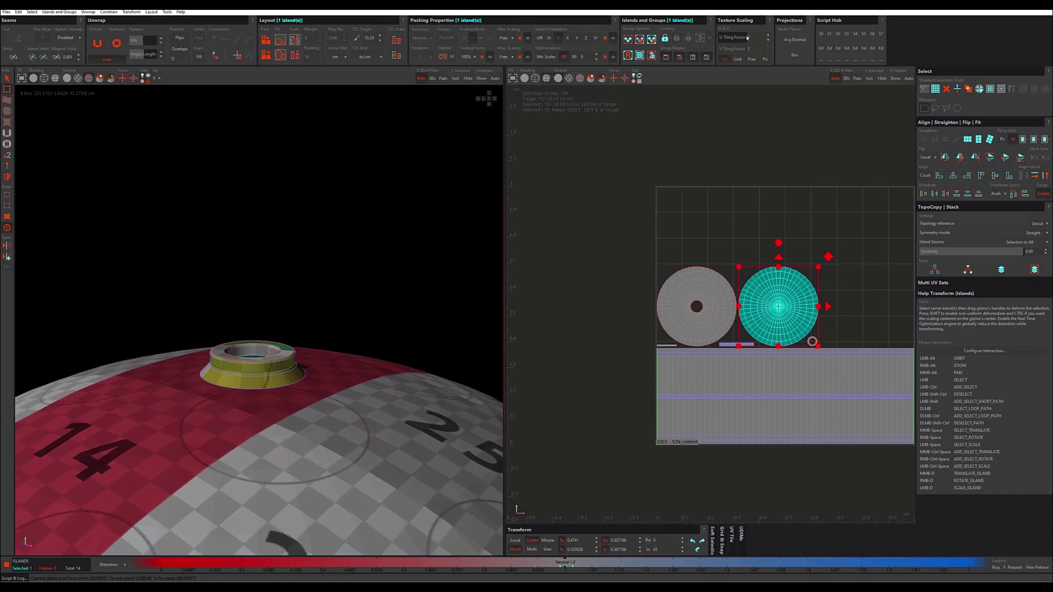
Step: Apply 4× checker tiling and view the whole checkered cap
type("4")
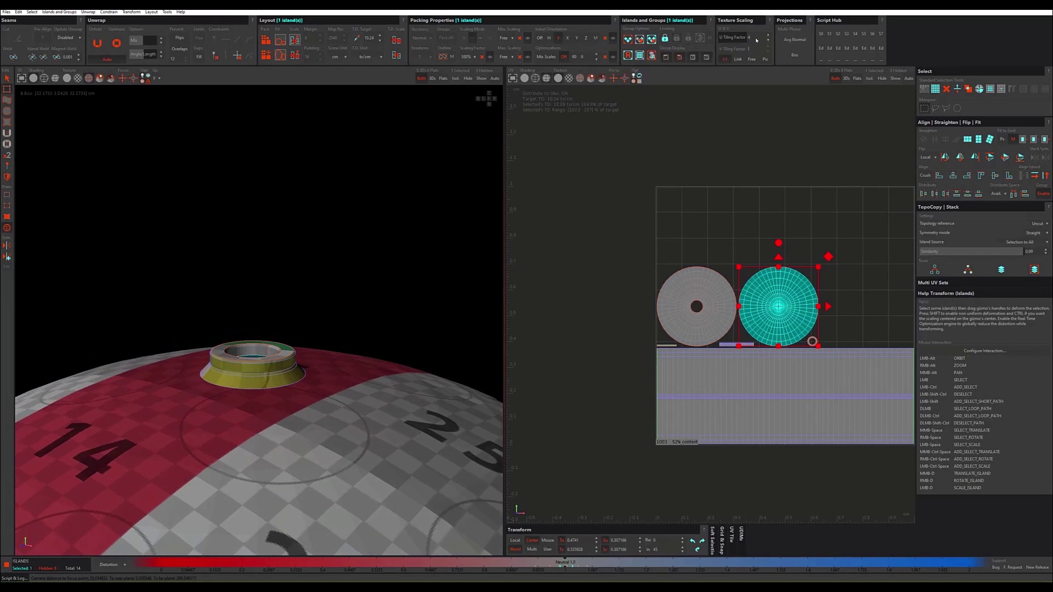
type("4")
key("Return")
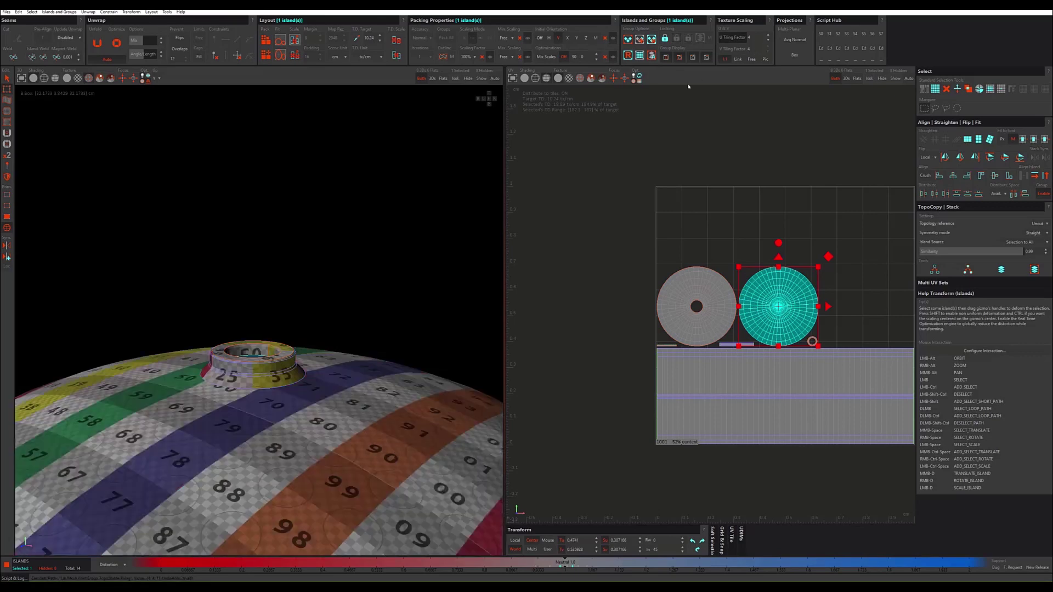
left_click(211, 306)
mouse_move(212, 306)
left_mouse_down("alt")
mouse_move(193, 315)
mouse_move(237, 313)
left_mouse_up("alt")
scroll(236, 313, "down", 3)
scroll(272, 348, "up", 5)
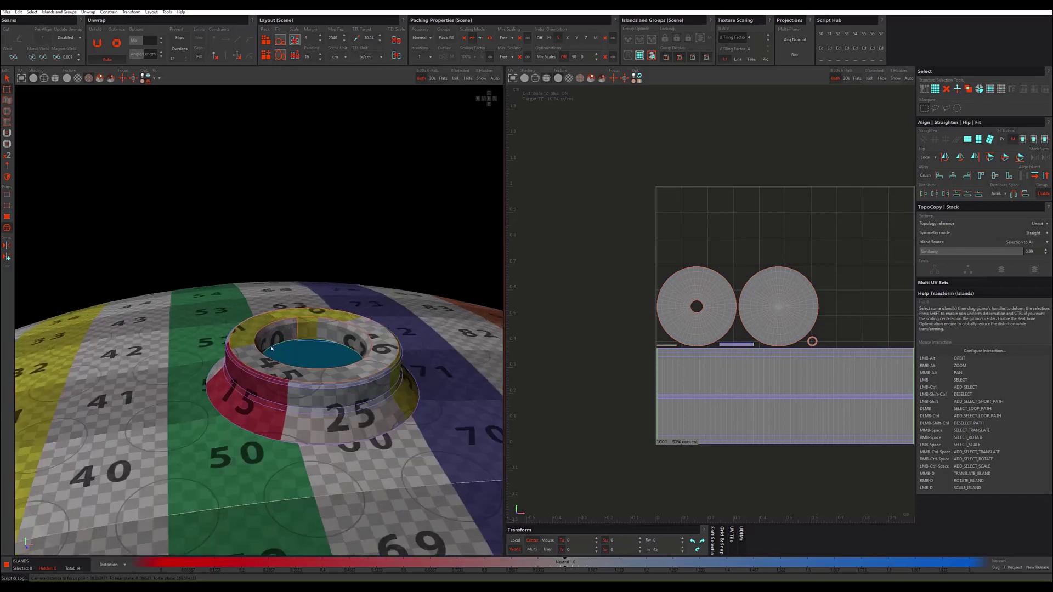
scroll(272, 348, "up", 3)
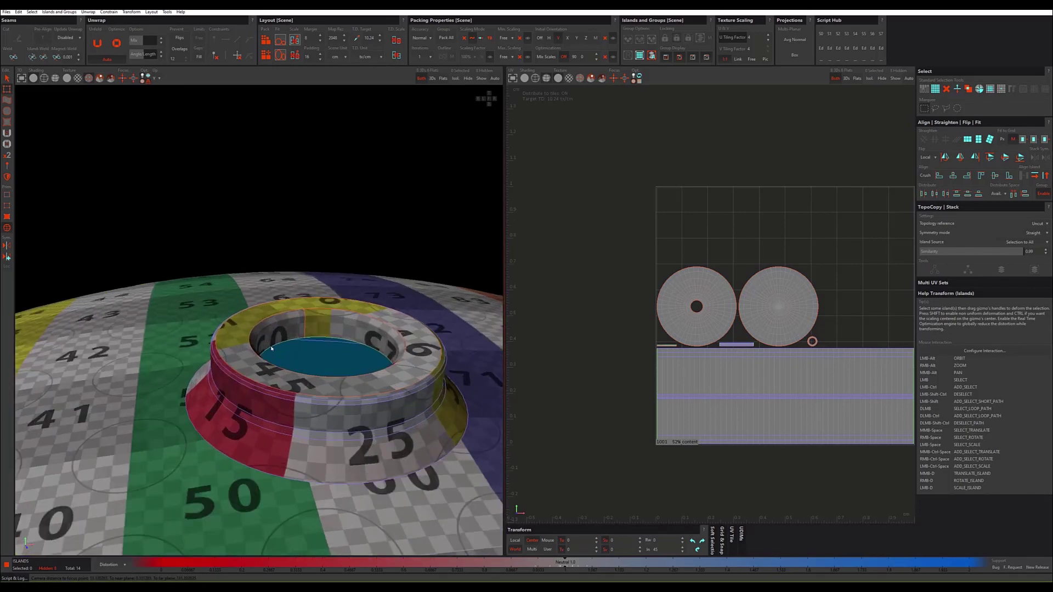
scroll(272, 348, "down", 2)
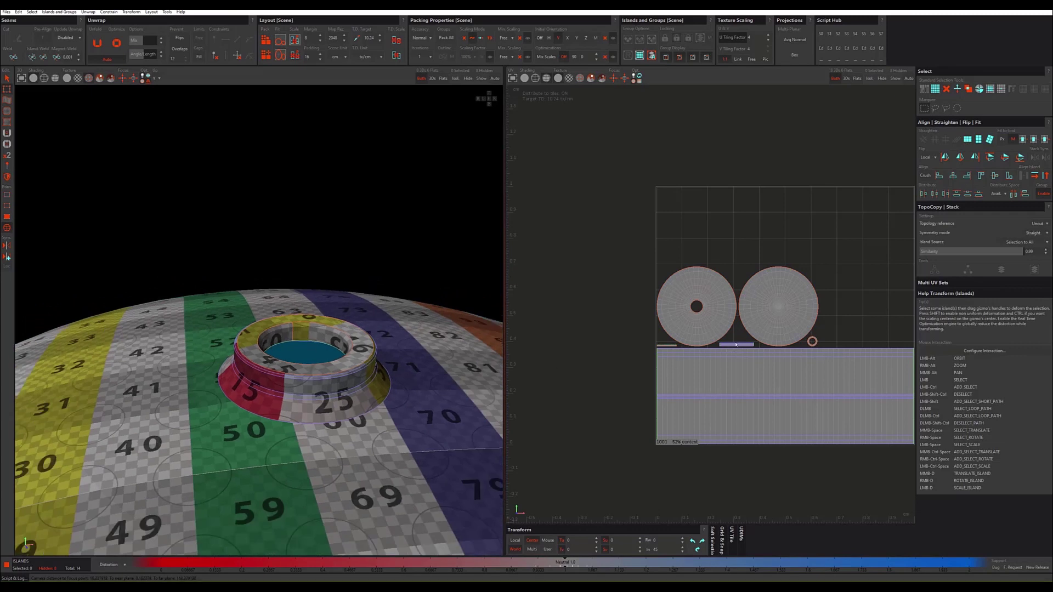
Step: Select the thin inner-ring strip, try a horizontal flip, then flip it back
left_click(736, 345)
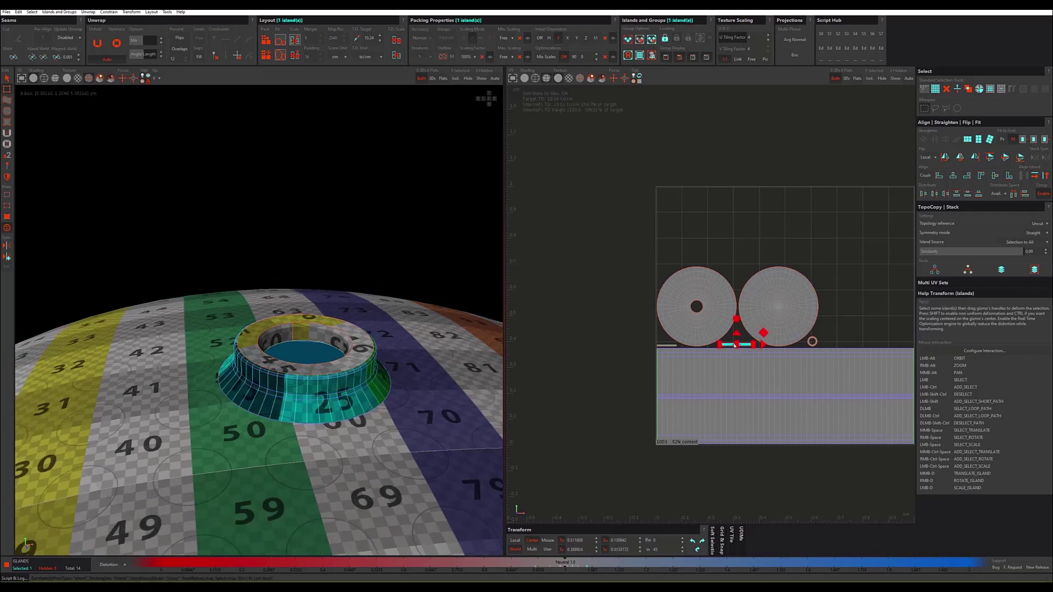
left_click(670, 348)
scroll(670, 348, "up", 5)
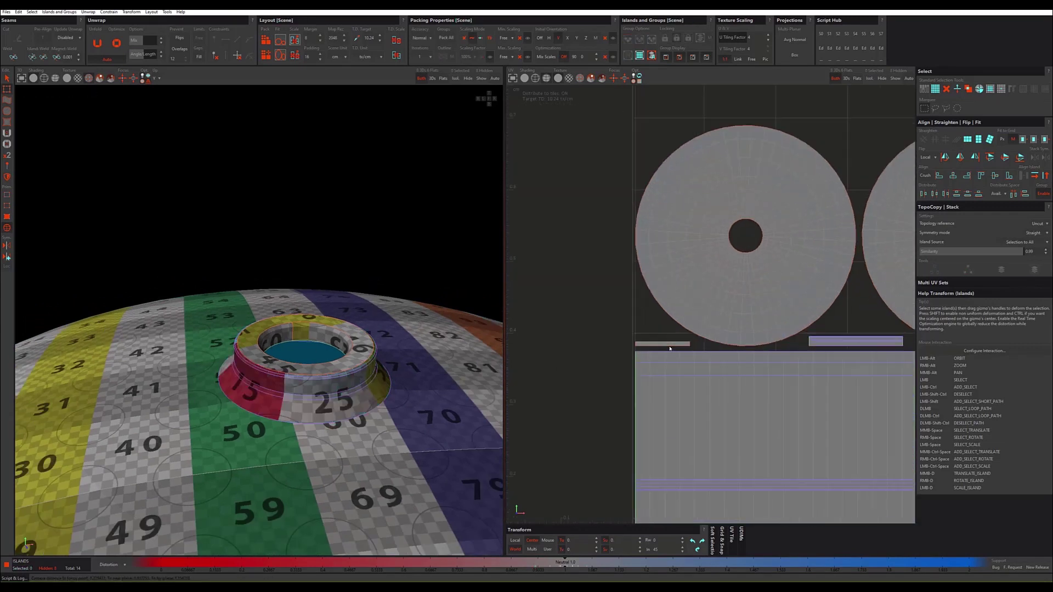
left_click(669, 346)
scroll(670, 346, "up", 5)
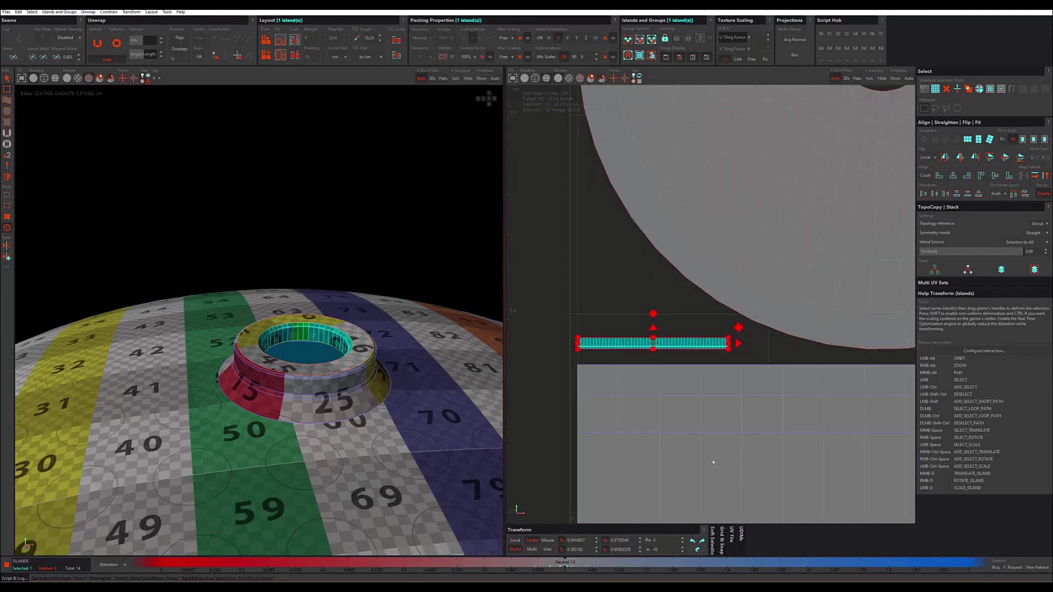
left_click(945, 158)
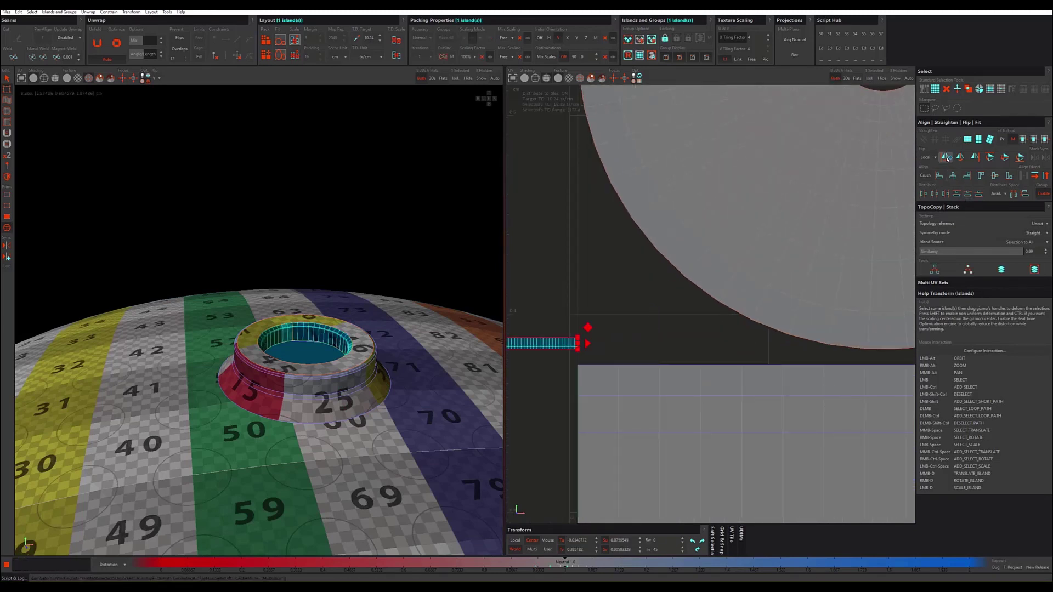
left_click(946, 157)
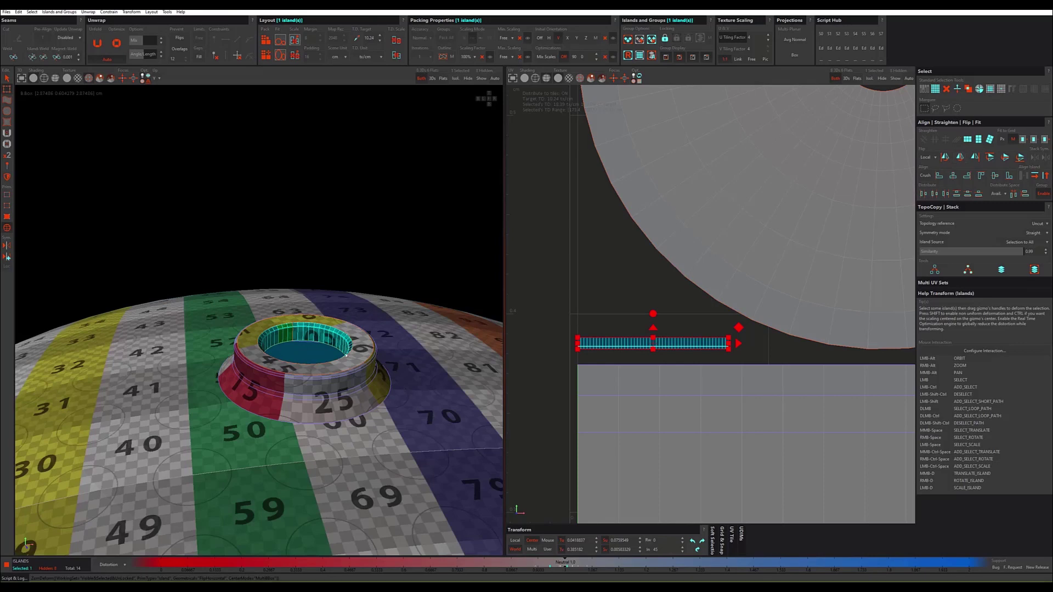
Step: Nudge the strip slightly up in the tile and rotate it 180°
scroll(323, 340, "up", 2)
scroll(323, 340, "up", 1)
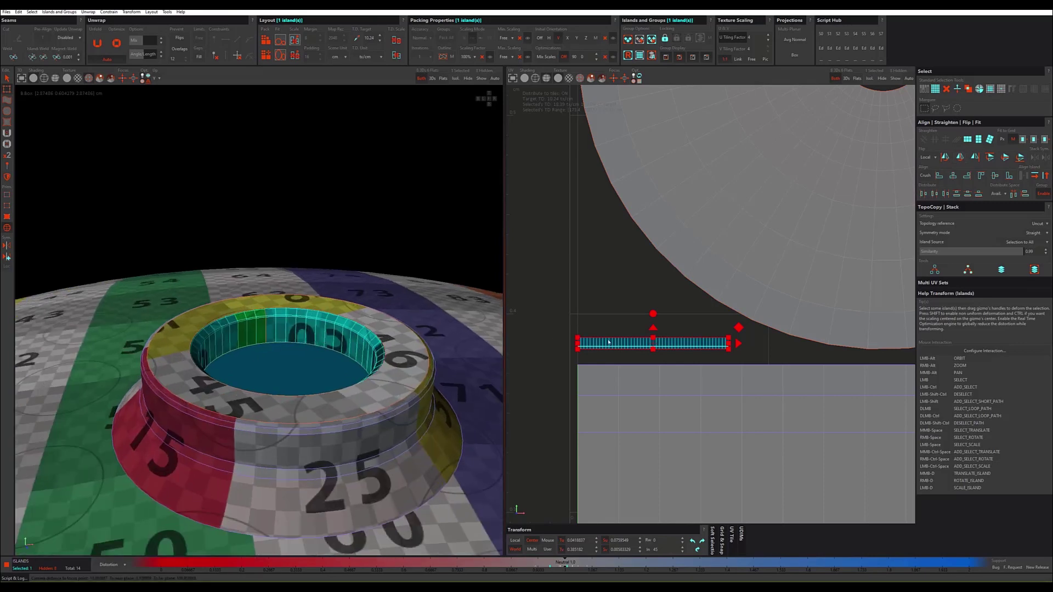
left_click_drag(608, 342, 611, 337)
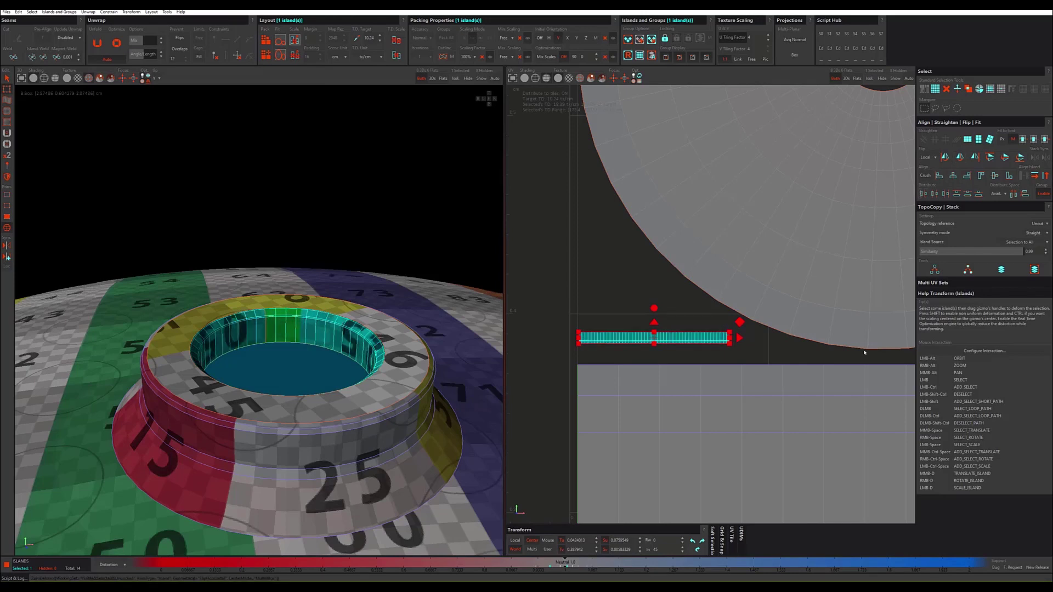
left_click(697, 550)
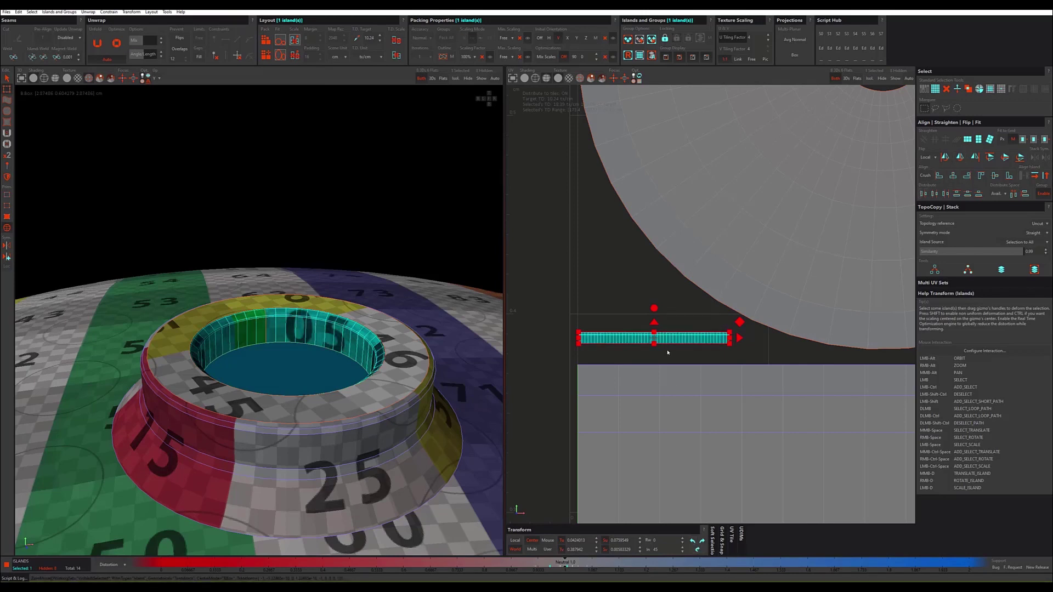
scroll(656, 343, "down", 3)
scroll(657, 343, "down", 5)
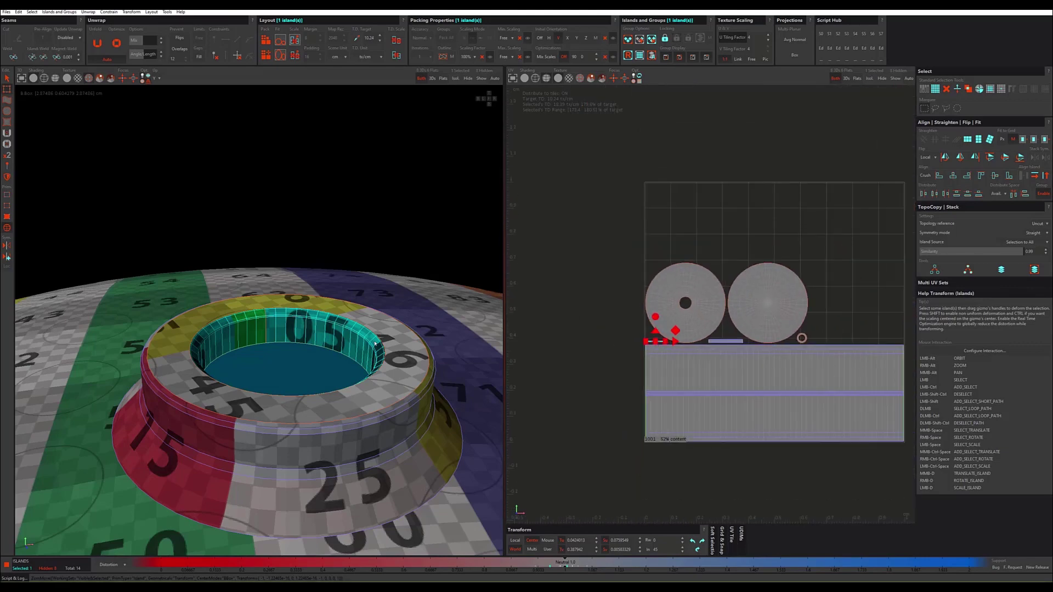
right_click_drag(374, 344, 374, 271, "alt")
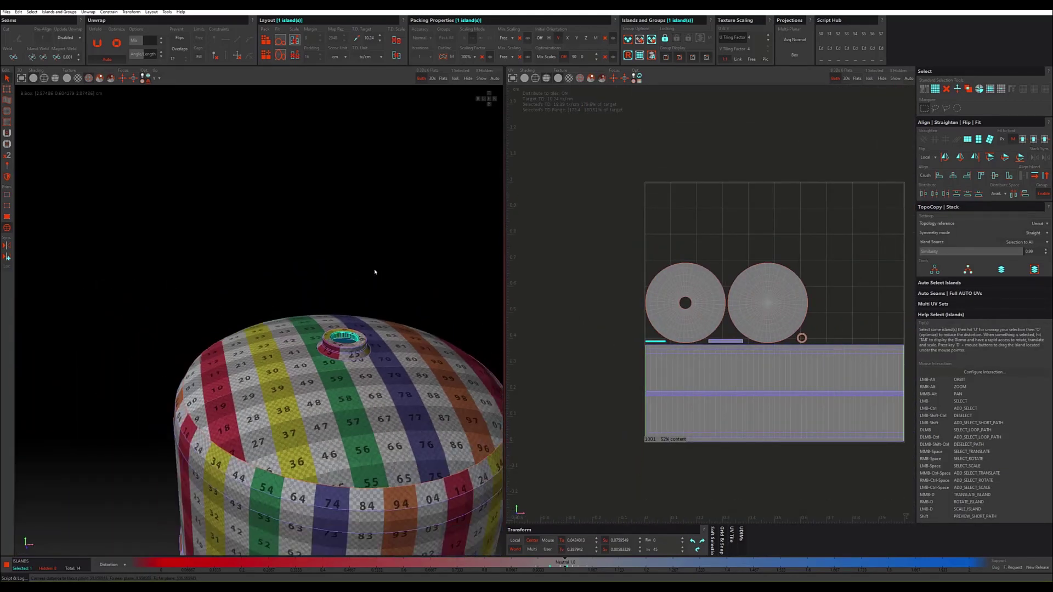
Step: Reveal all cylinder parts, then isolate the bottom ring island
left_click(375, 271)
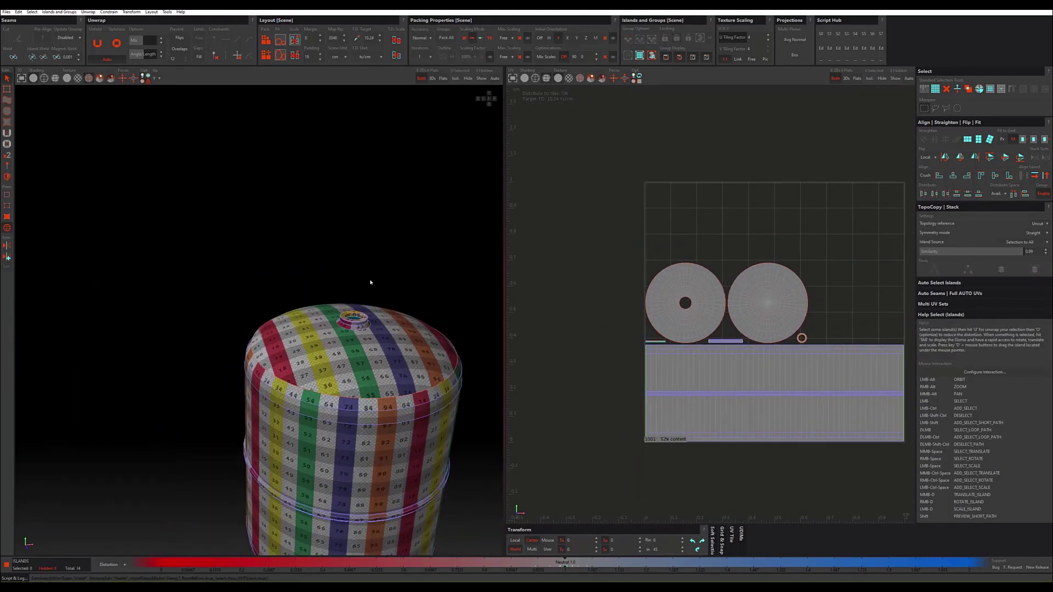
left_click(486, 79)
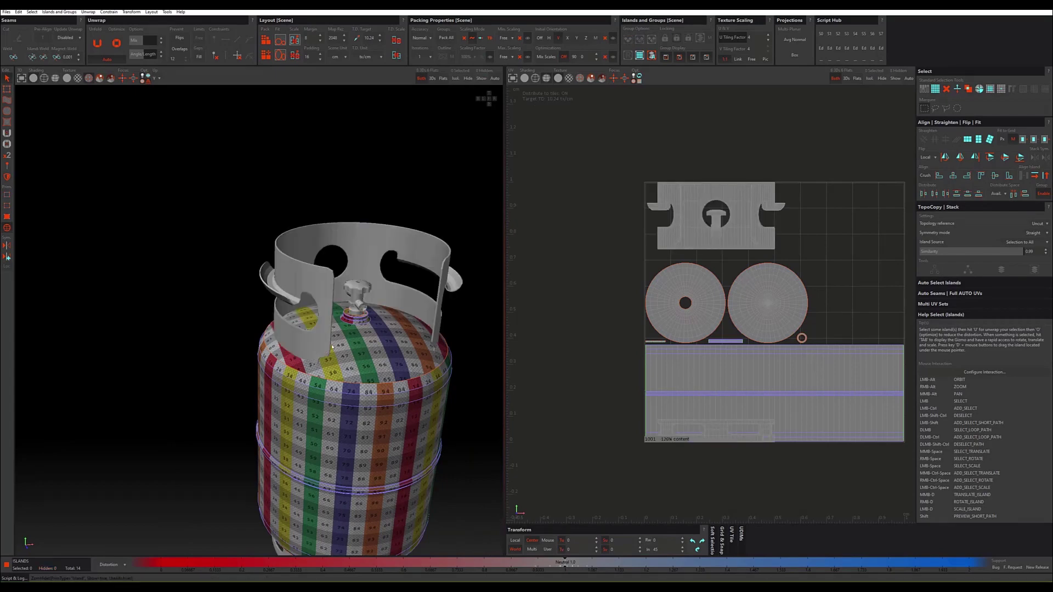
left_click_drag(315, 360, 300, 360, "alt")
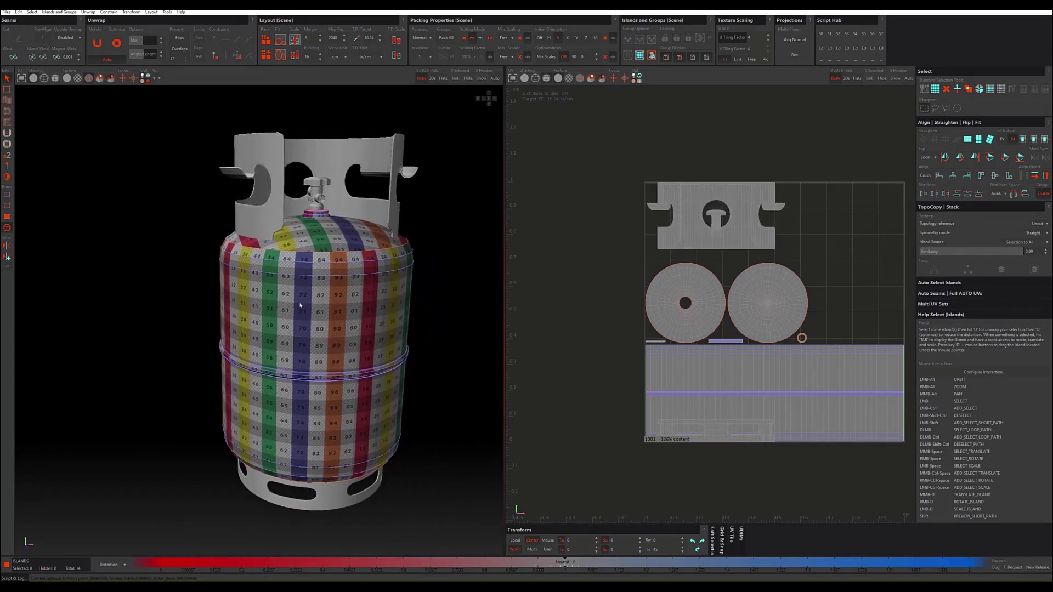
left_click(332, 501)
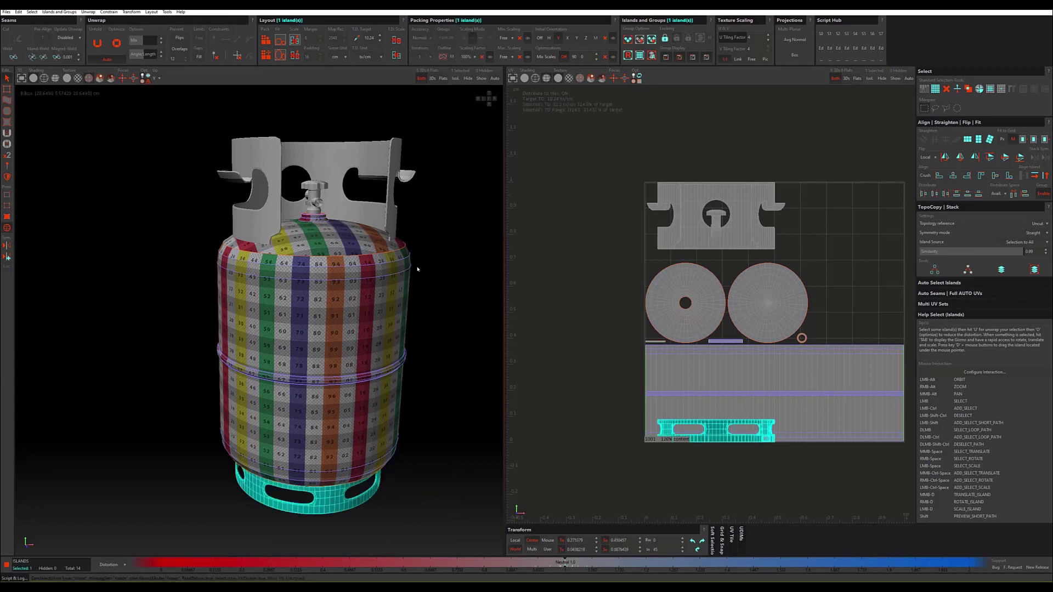
left_click(455, 78)
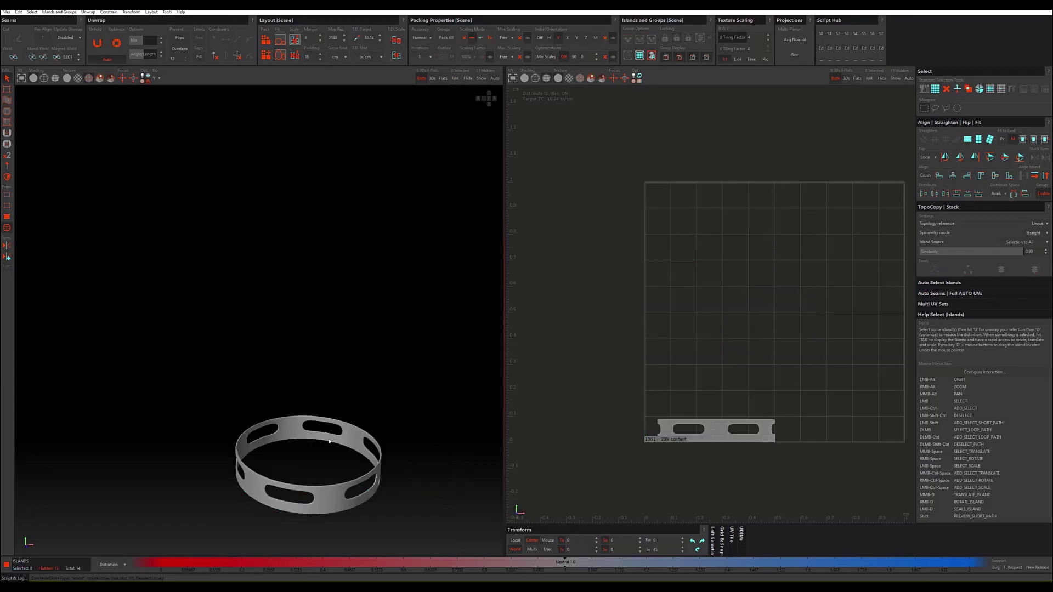
Step: Toggle wireframe on and off on the ring, then select its island
scroll(325, 473, "up", 3)
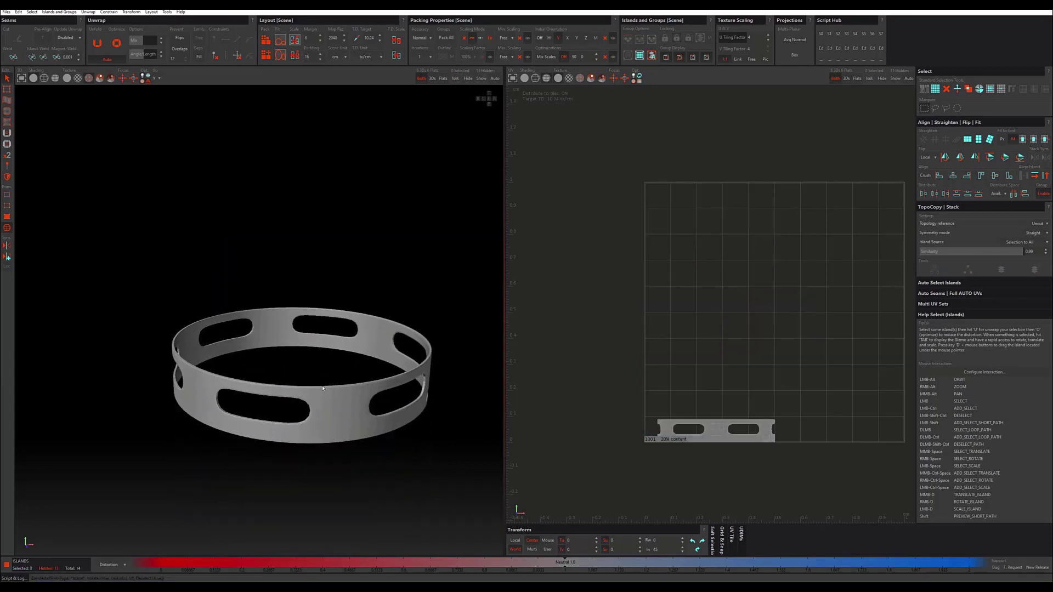
mouse_move(324, 472)
left_mouse_down("alt")
mouse_move(293, 366)
mouse_move(199, 275)
left_mouse_up("alt")
scroll(292, 366, "up", 5)
scroll(293, 367, "up", 2)
left_click(45, 80)
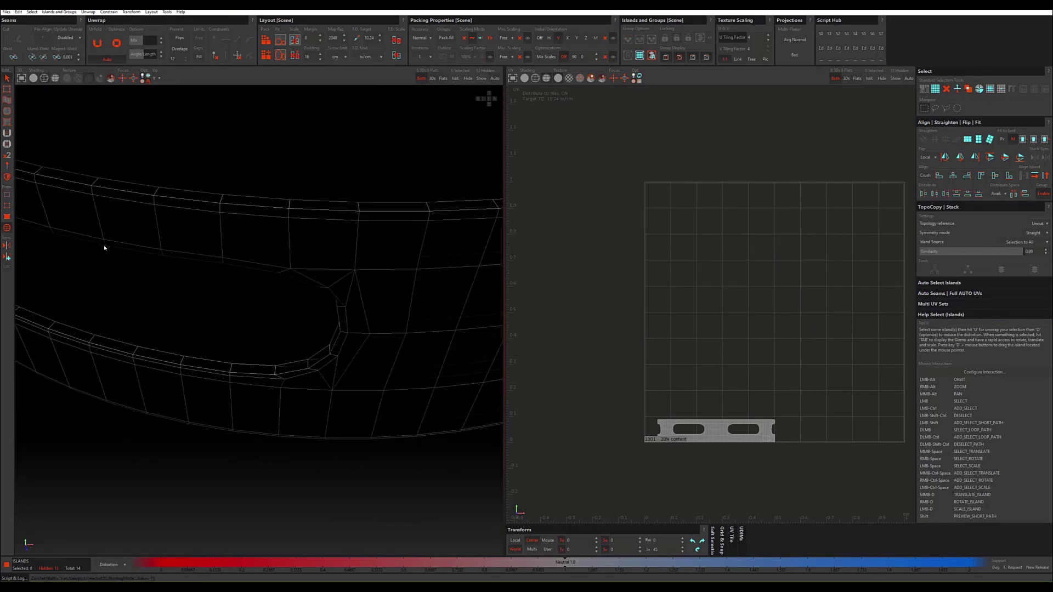
left_click(45, 79)
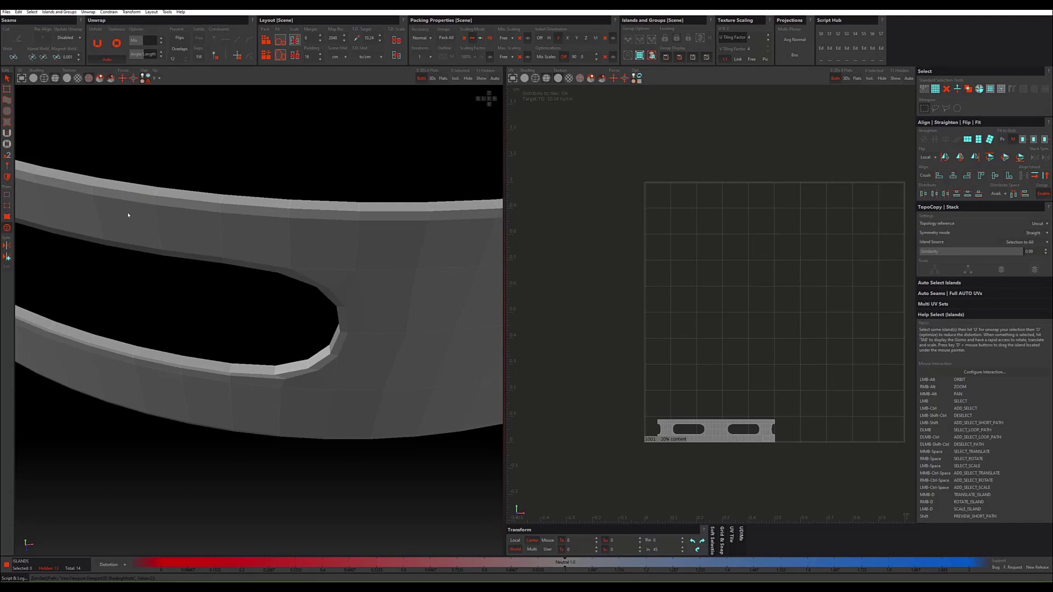
left_click_drag(182, 218, 166, 212, "alt")
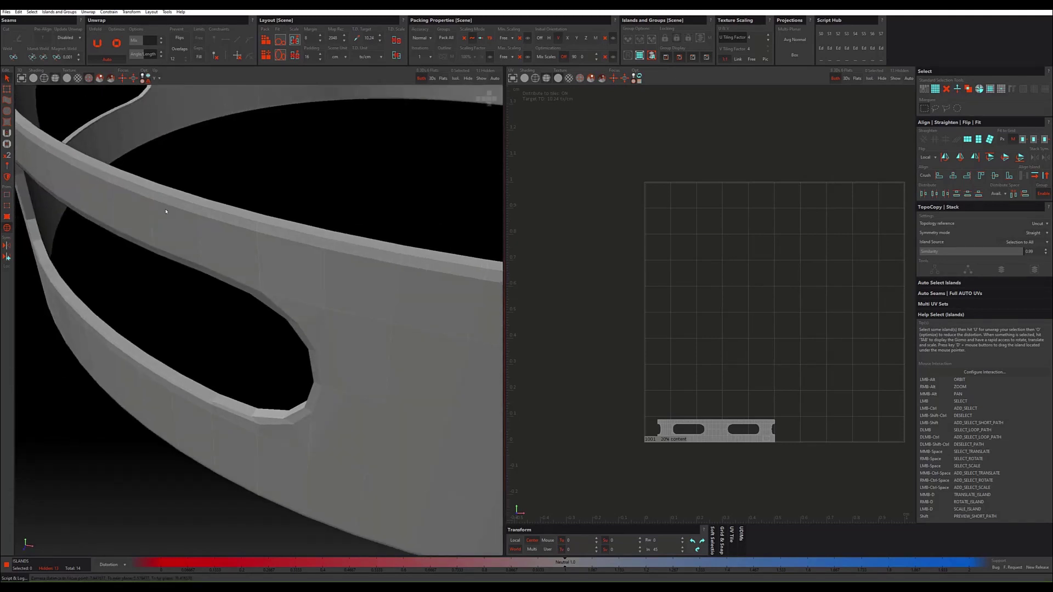
left_click(98, 331)
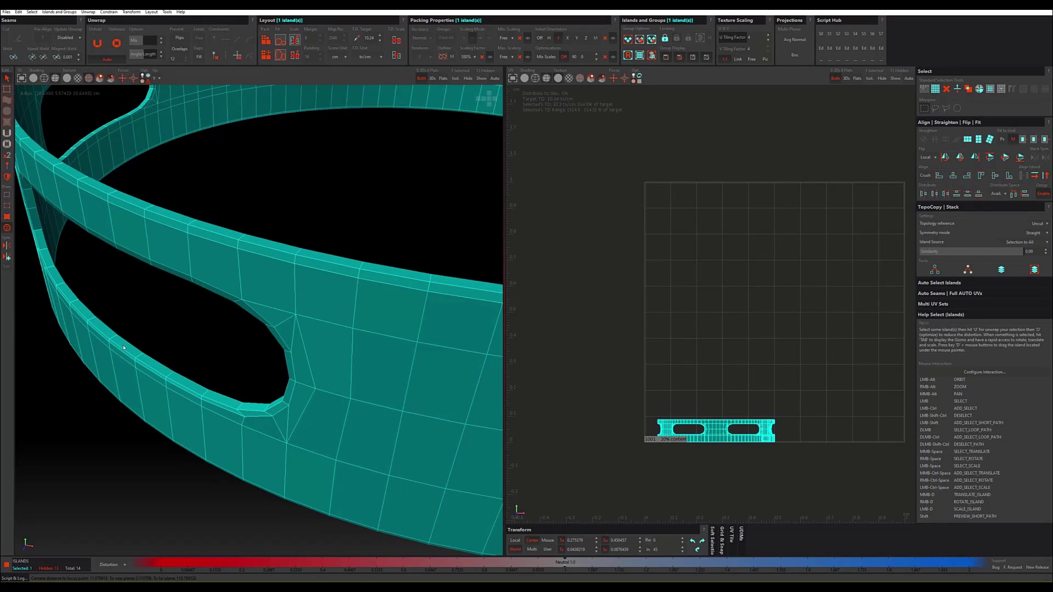
Step: Switch to edge selection and pick the first opening's border edges
key("e")
double_click(123, 349)
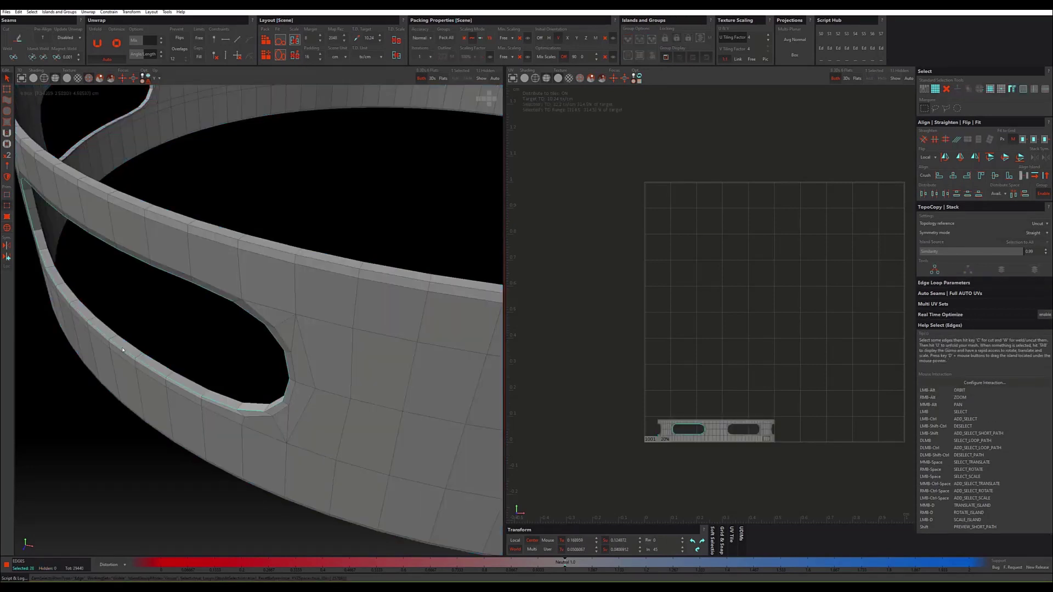
scroll(143, 324, "down", 5)
mouse_move(140, 302)
left_mouse_down("alt")
mouse_move(463, 428)
mouse_move(433, 425)
left_mouse_up("alt")
scroll(441, 422, "up", 4)
scroll(249, 312, "up", 3)
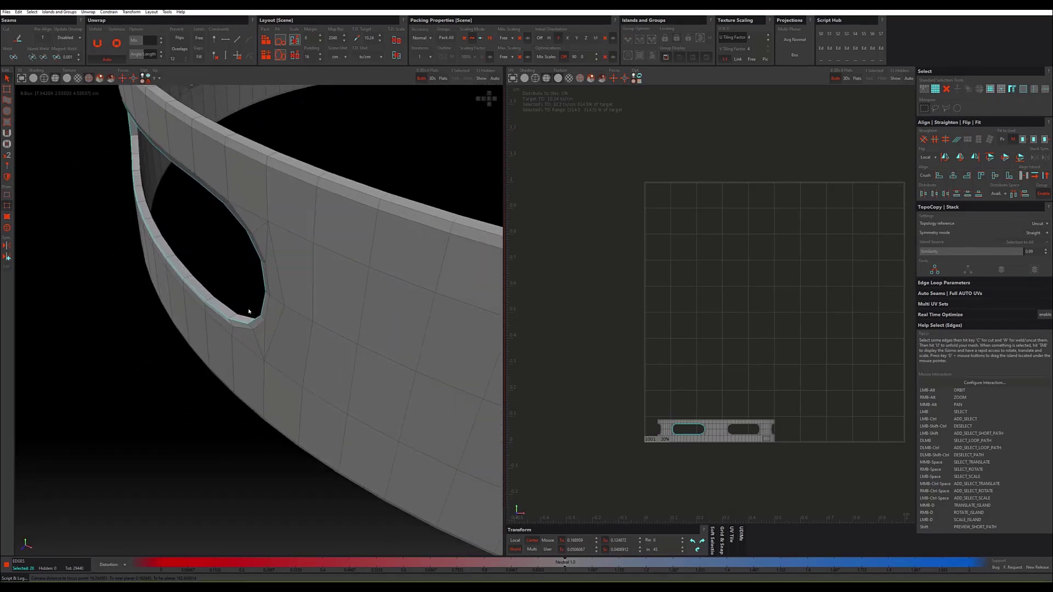
left_click(244, 317)
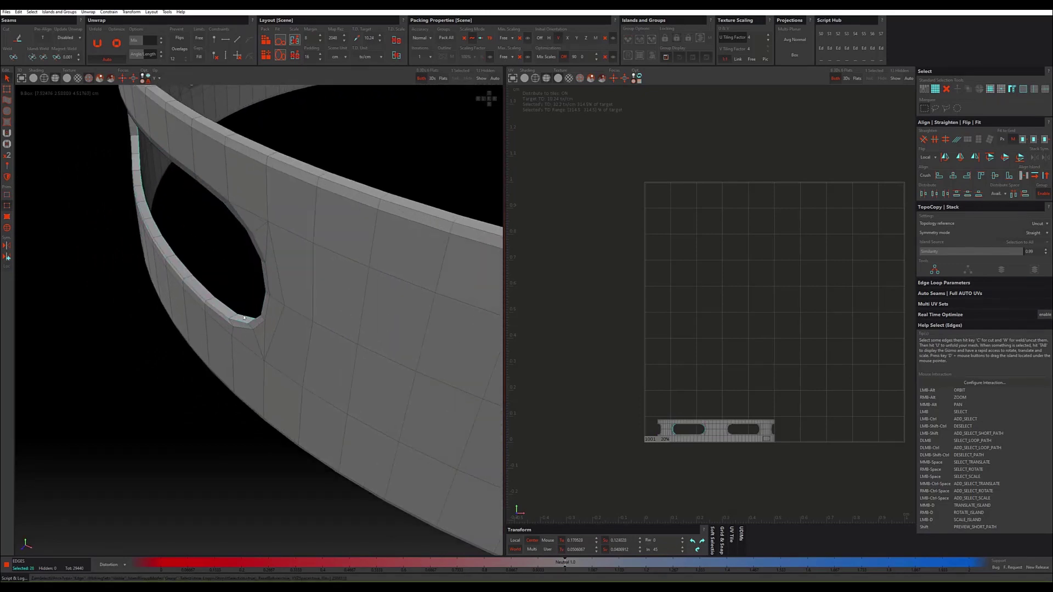
scroll(245, 317, "down", 5)
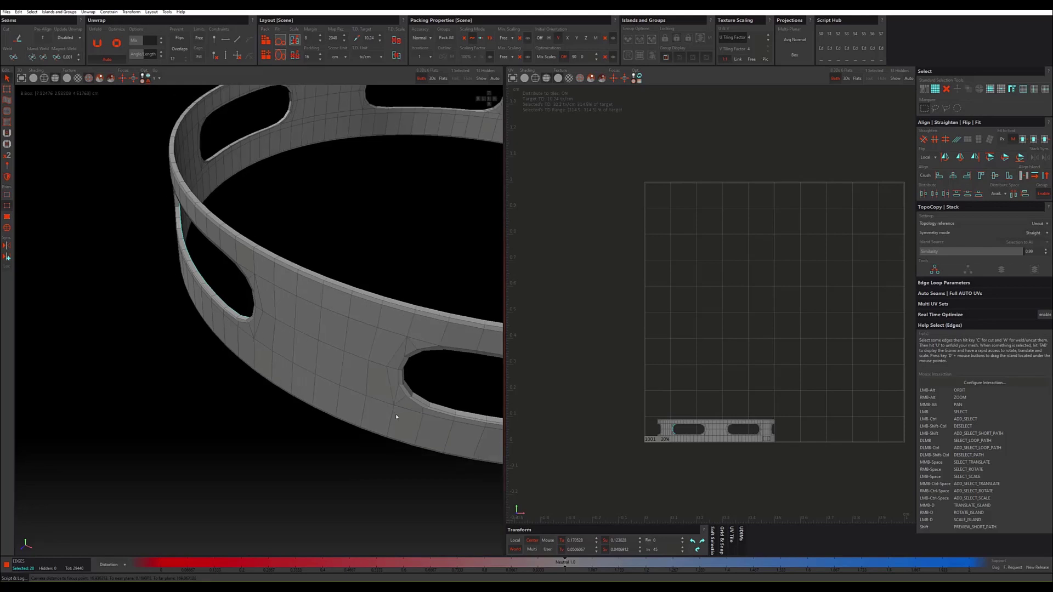
scroll(370, 408, "up", 3)
Step: Select the lower holes' border loops, with the UV view hidden for room
double_click(410, 388, "ctrl")
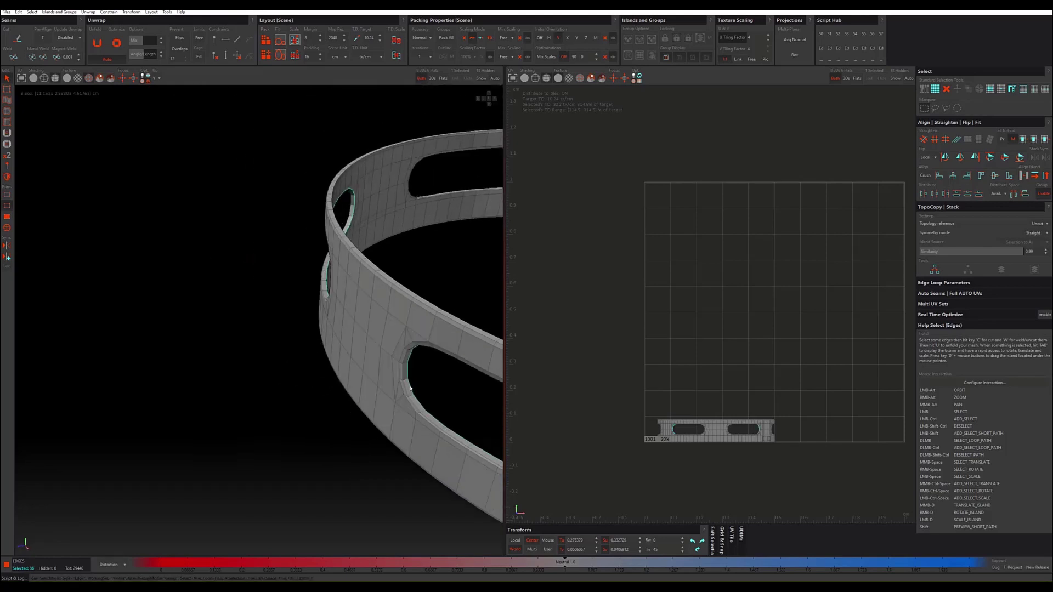
scroll(429, 392, "down", 3)
left_click_drag(430, 388, 31, 79, "alt")
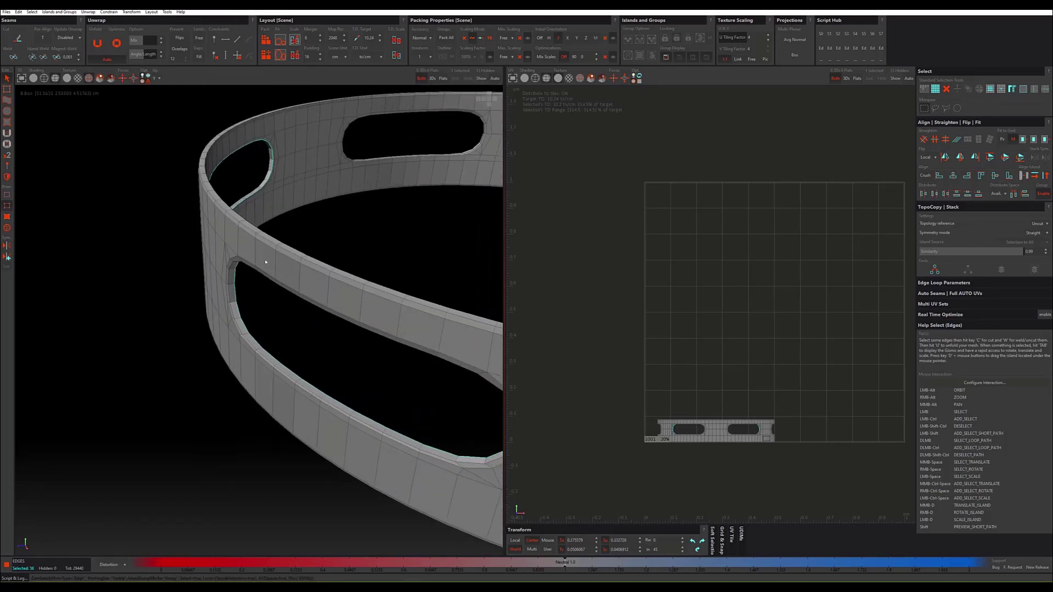
left_click(31, 78)
left_click_drag(384, 274, 519, 379, "alt")
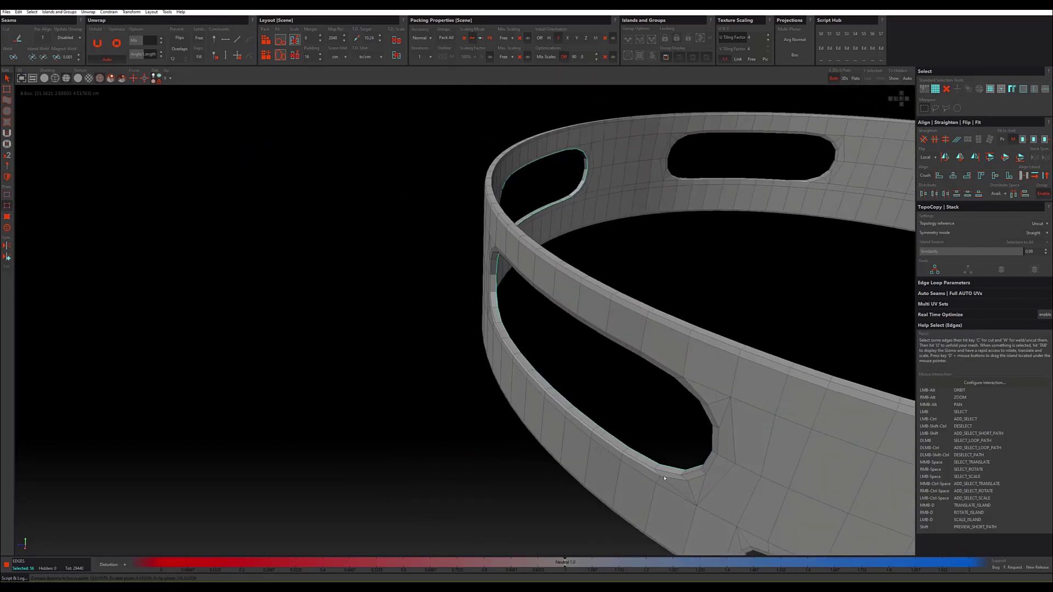
scroll(518, 379, "up", 3)
scroll(434, 374, "up", 3)
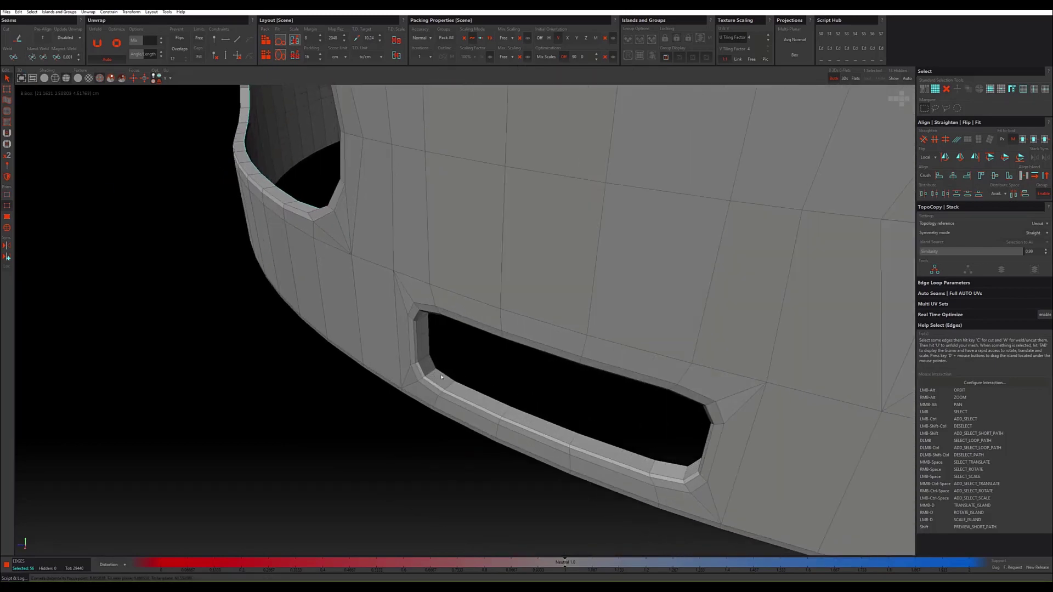
scroll(442, 376, "down", 2)
mouse_move(442, 376)
left_mouse_down("alt")
mouse_move(643, 425)
mouse_move(682, 423)
left_mouse_up("alt")
double_click(437, 373, "ctrl")
scroll(661, 422, "down", 3)
double_click(682, 423, "ctrl")
scroll(532, 336, "up", 3)
Step: Add the remaining nearby hole borders to the edge selection
mouse_move(532, 337)
left_mouse_down("alt")
mouse_move(457, 313)
mouse_move(758, 412)
mouse_move(578, 352)
mouse_move(453, 344)
mouse_move(715, 421)
mouse_move(498, 352)
mouse_move(321, 358)
left_mouse_up("alt")
scroll(456, 313, "down", 3)
scroll(758, 412, "up", 3)
scroll(437, 335, "down", 3)
scroll(715, 421, "up", 3)
left_click(273, 357, "shift")
scroll(272, 357, "down", 5)
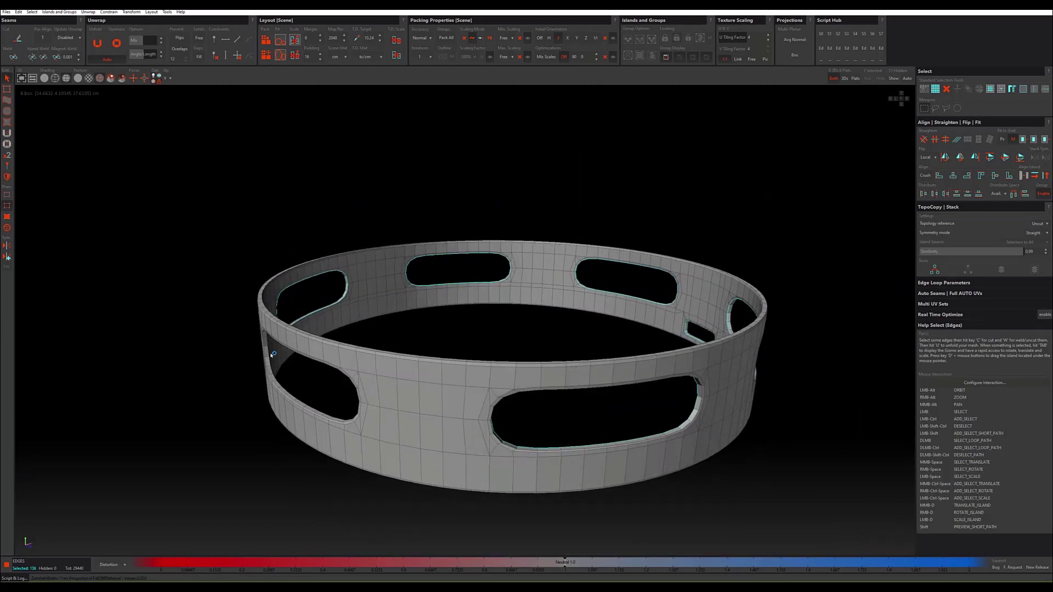
scroll(270, 352, "up", 2)
scroll(270, 352, "up", 2)
left_click(269, 351, "shift")
scroll(269, 351, "down", 2)
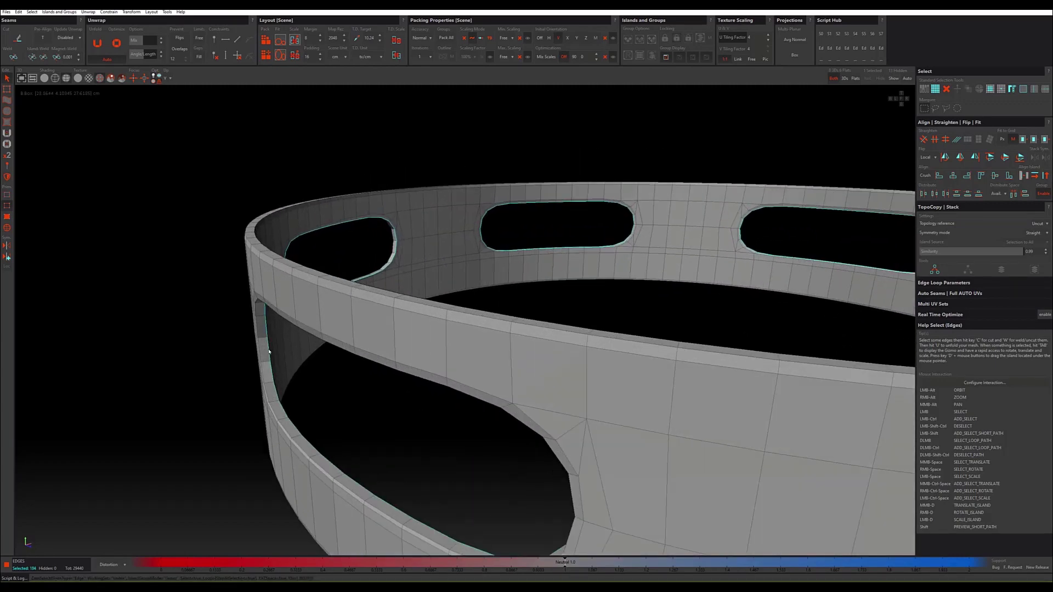
scroll(268, 351, "down", 3)
left_click_drag(305, 437, 442, 402, "alt")
Step: Cut seams along the hole borders, check the top and lower rim loops, then frame the ring
key("c")
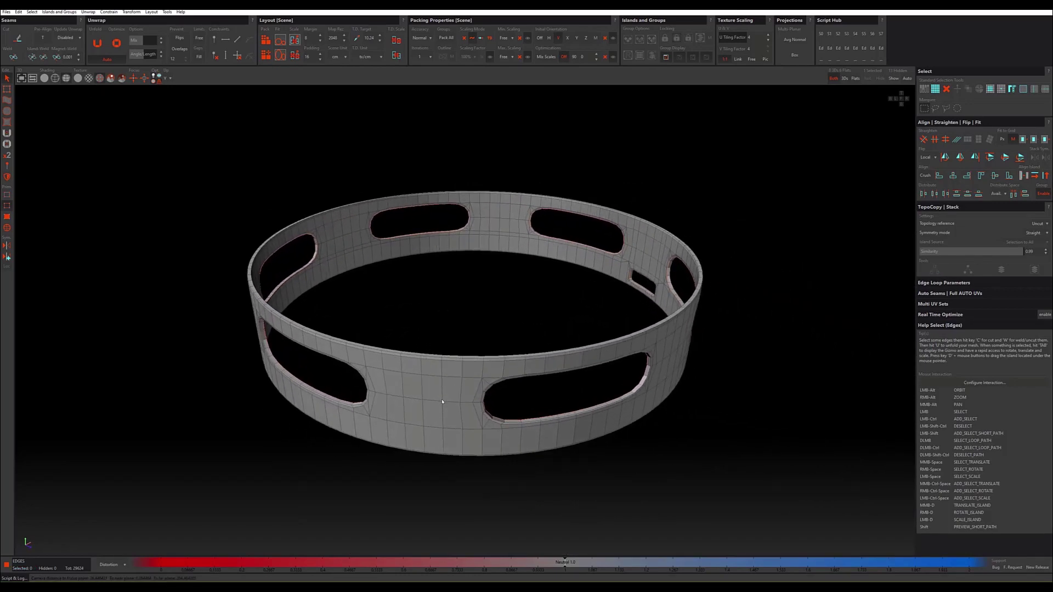
left_click_drag(291, 345, 285, 335, "alt")
scroll(280, 329, "up", 2)
scroll(257, 316, "up", 2)
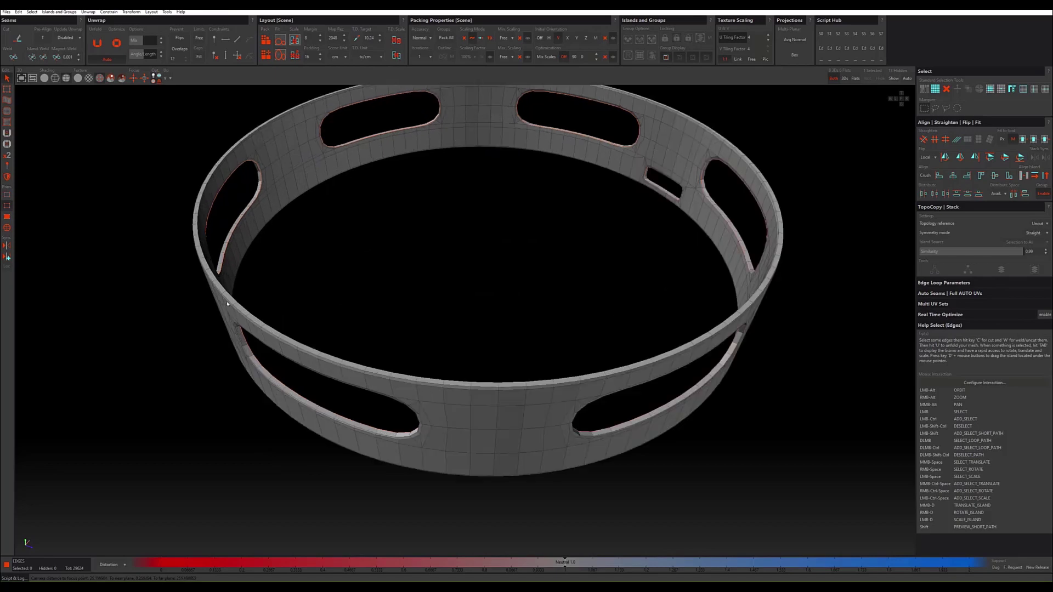
scroll(233, 299, "up", 3)
double_click(241, 303)
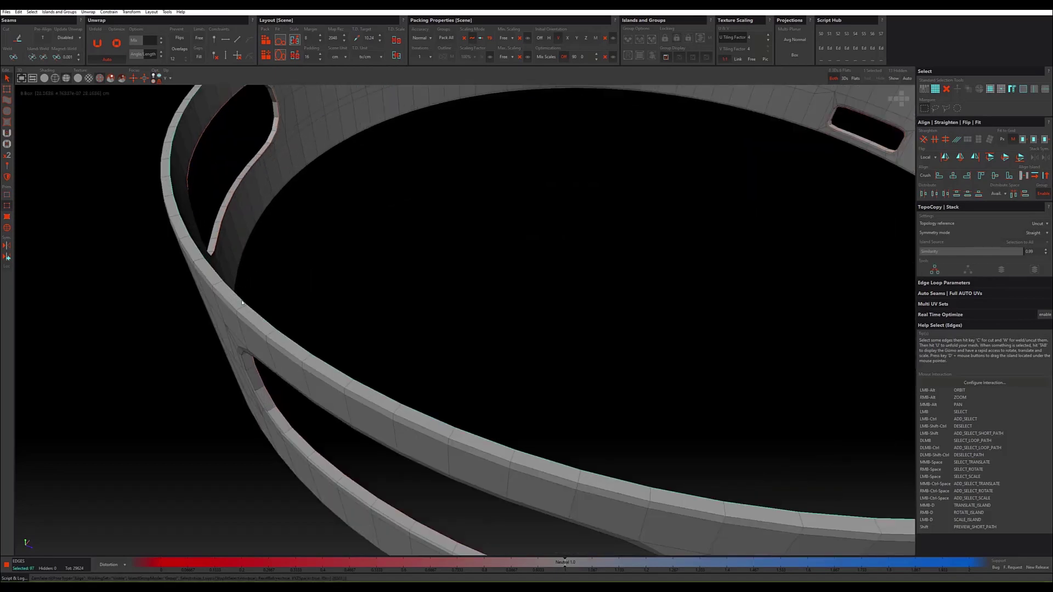
scroll(242, 302, "down", 5)
scroll(242, 302, "down", 3)
left_click_drag(242, 302, 311, 384, "alt")
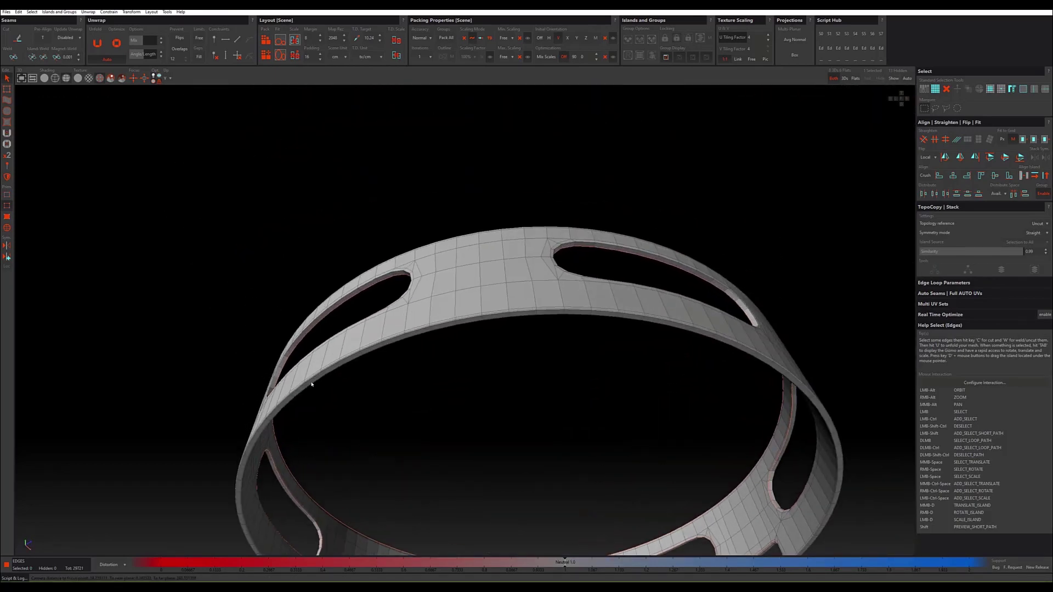
scroll(318, 381, "up", 2)
double_click(328, 377)
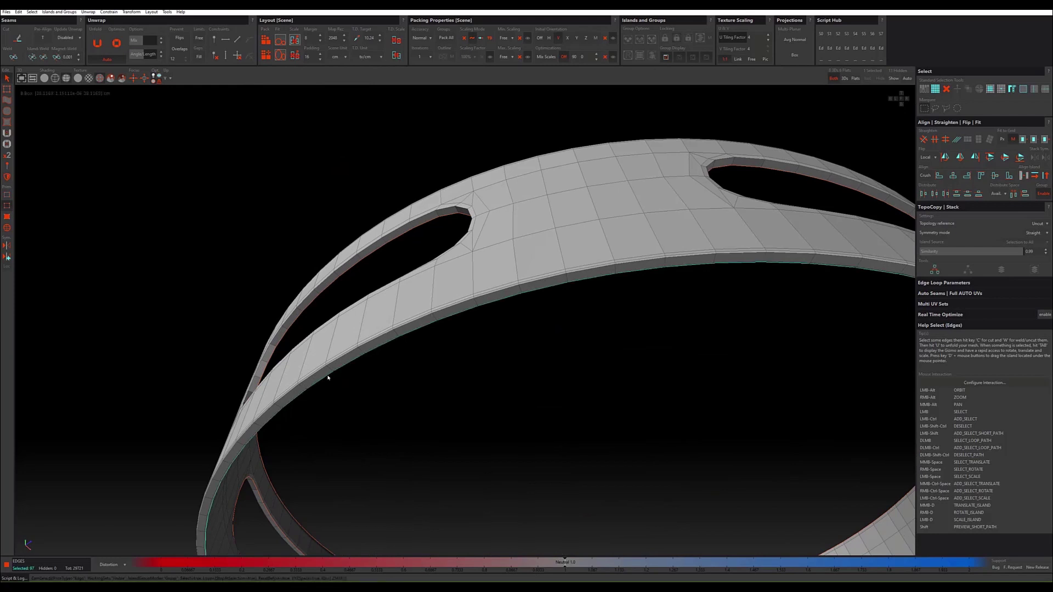
left_click(328, 380)
key("f")
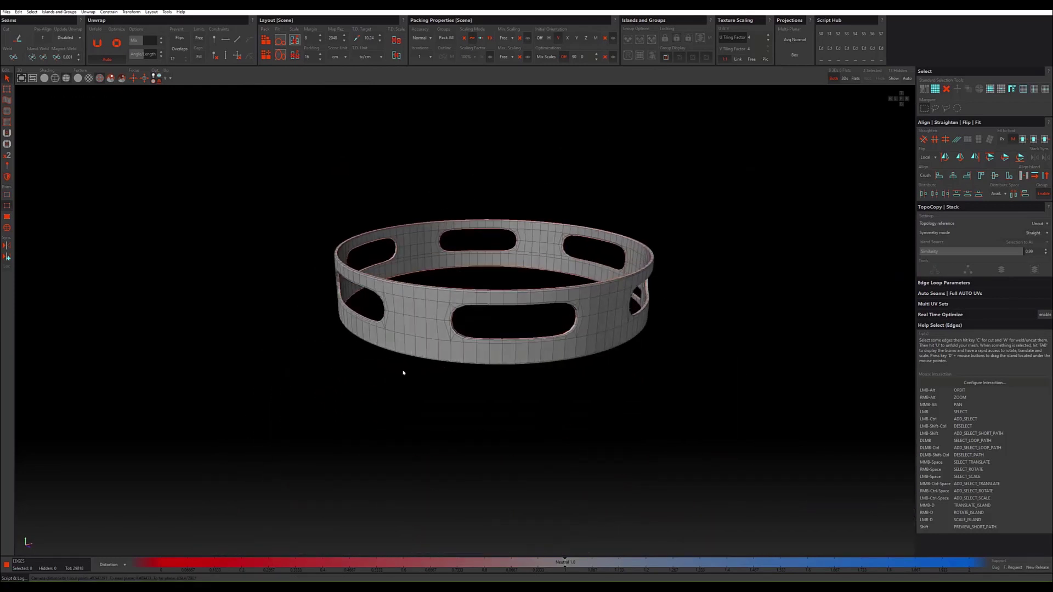
Step: Orbit the ring top-down to inspect the seamed holes
left_click_drag(403, 373, 354, 318, "alt")
scroll(361, 236, "up", 5)
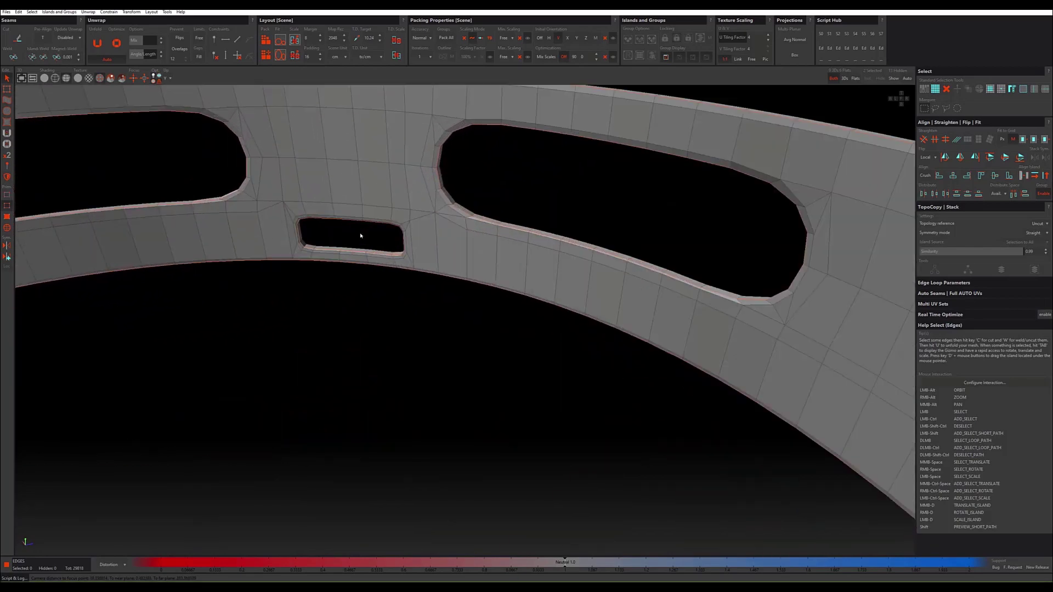
scroll(362, 244, "up", 3)
scroll(363, 253, "down", 2)
scroll(365, 257, "down", 4)
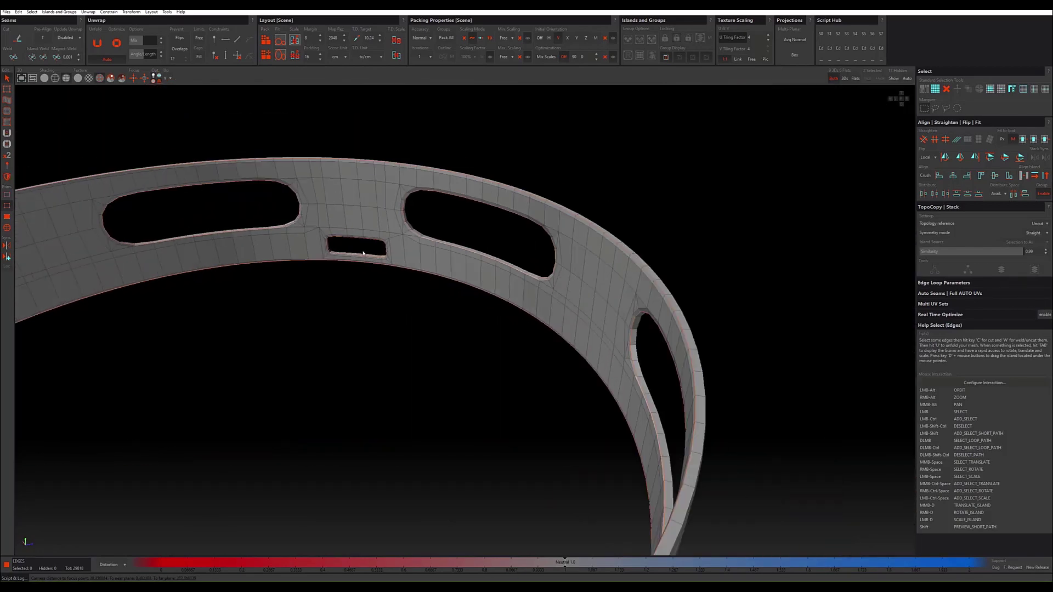
scroll(371, 268, "down", 3)
scroll(377, 282, "down", 2)
left_click_drag(378, 282, 329, 254, "alt")
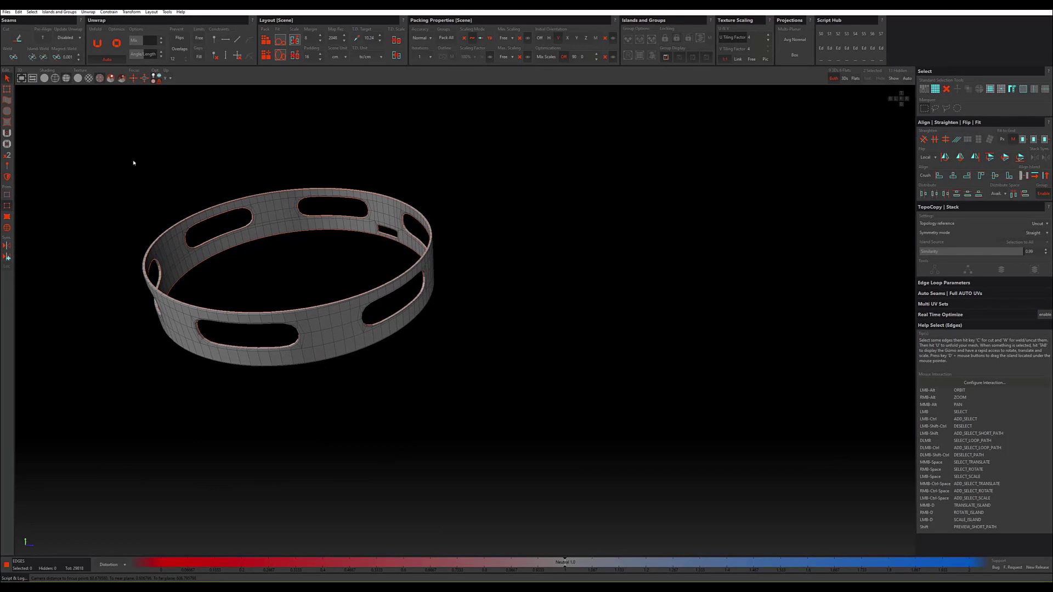
Step: Show the UV editor beside the 3D view and turn the ring side-on
left_click(21, 78)
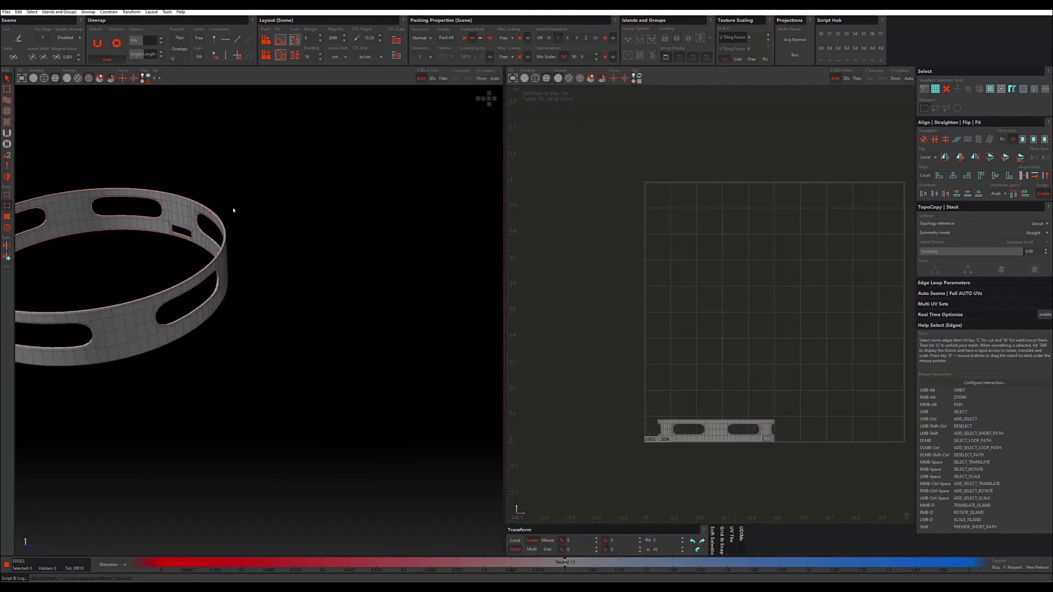
left_click_drag(195, 221, 310, 236, "alt")
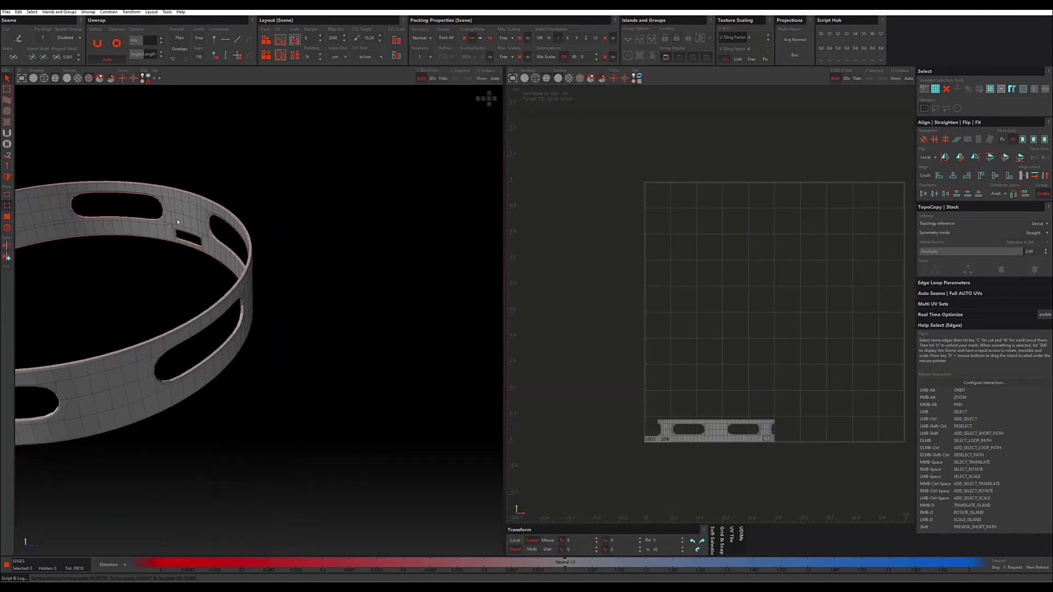
scroll(310, 237, "down", 3)
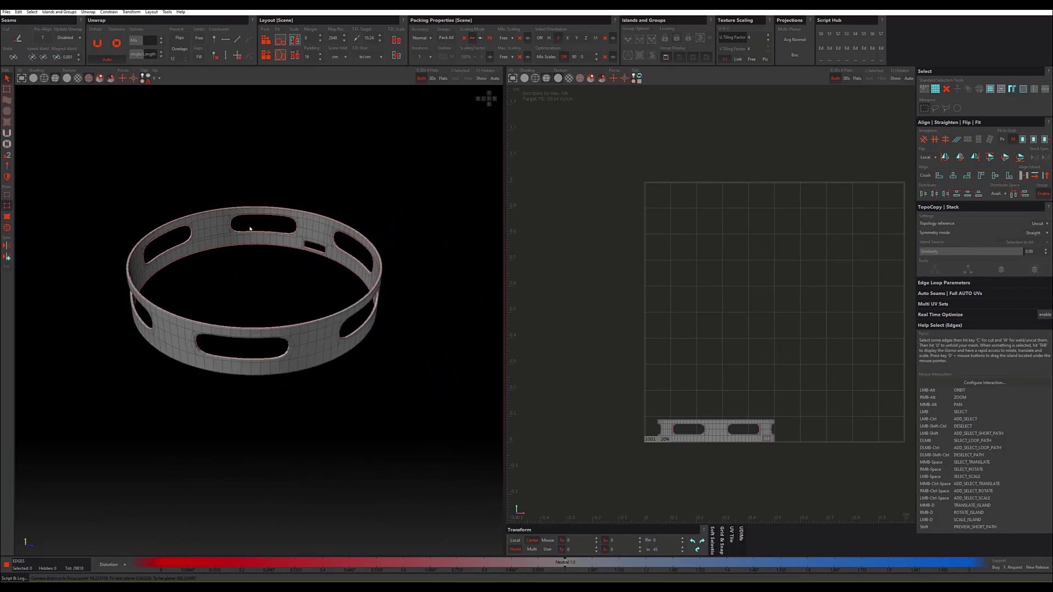
scroll(249, 229, "down", 1)
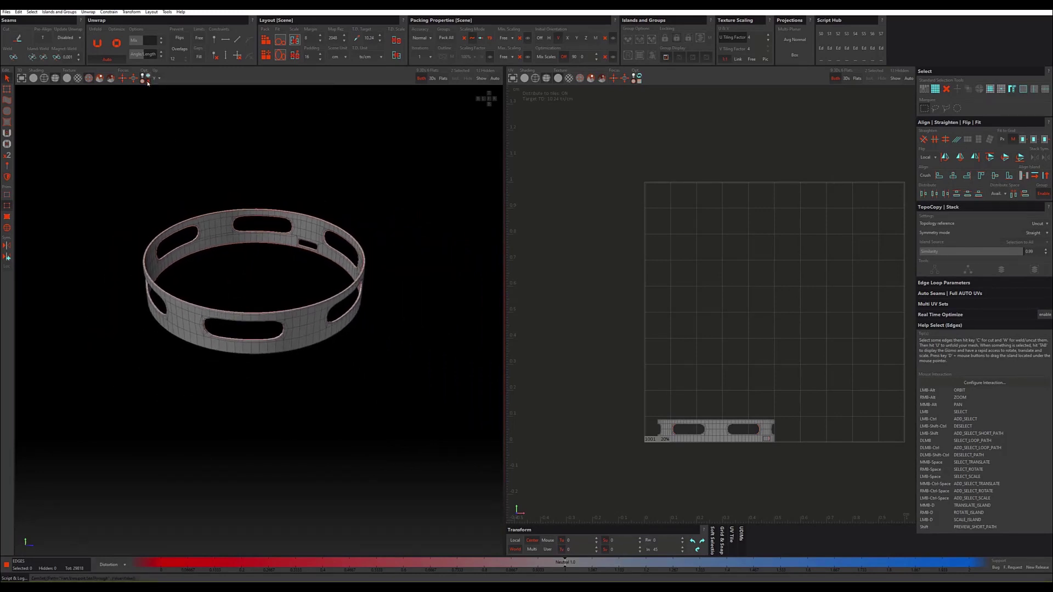
mouse_move(230, 263)
left_mouse_down("alt")
mouse_move(254, 240)
mouse_move(229, 282)
left_mouse_up("alt")
scroll(229, 282, "down", 2)
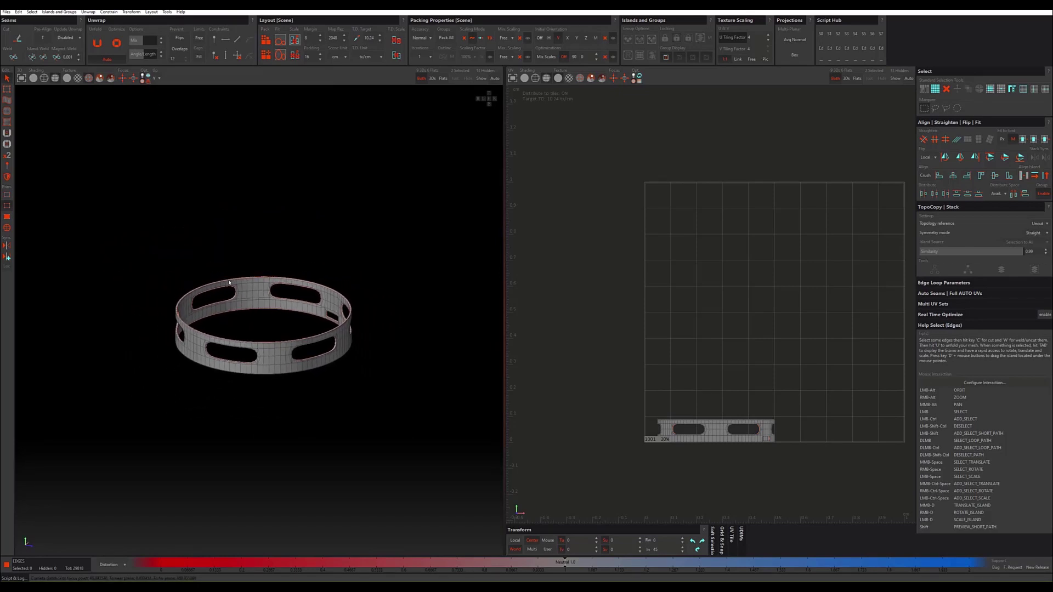
scroll(229, 283, "up", 2)
left_click_drag(230, 283, 255, 295, "alt")
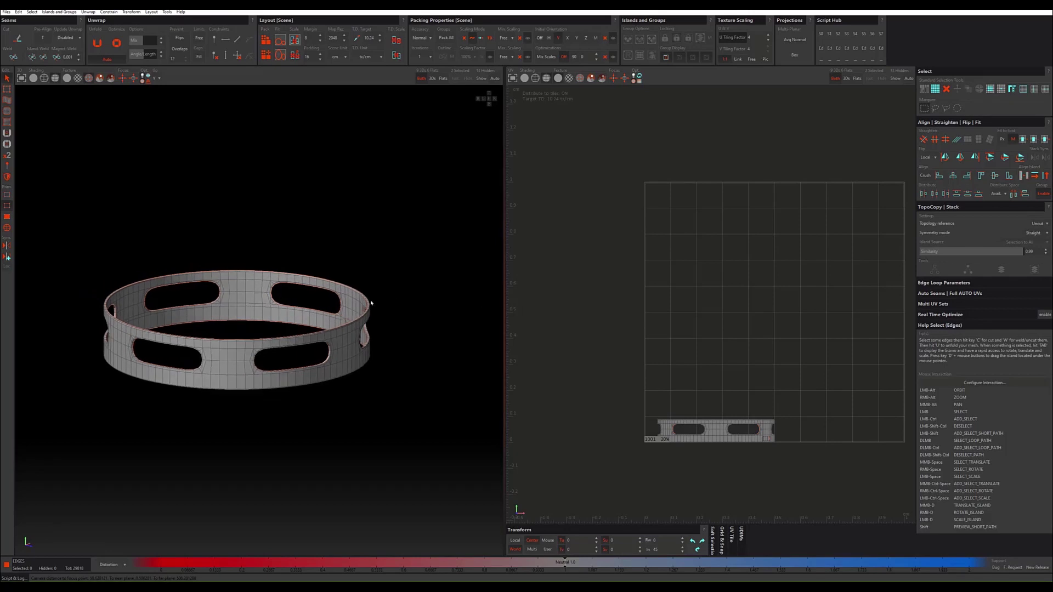
Step: Unhide the remaining cylinder parts and view the gas bottle side-on
left_click(481, 78)
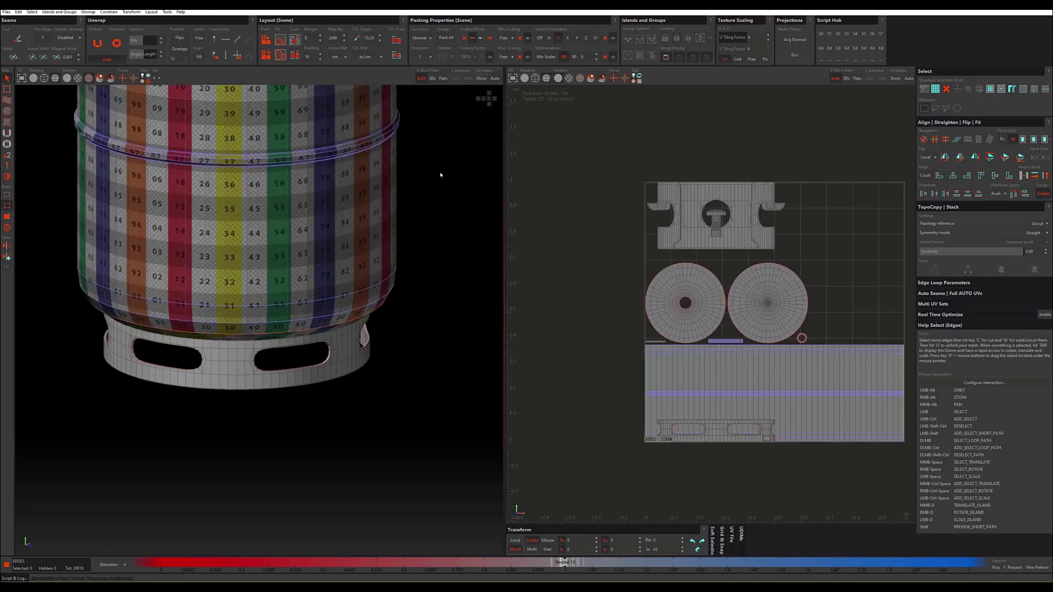
scroll(285, 360, "down", 2)
scroll(294, 361, "down", 2)
scroll(302, 362, "down", 2)
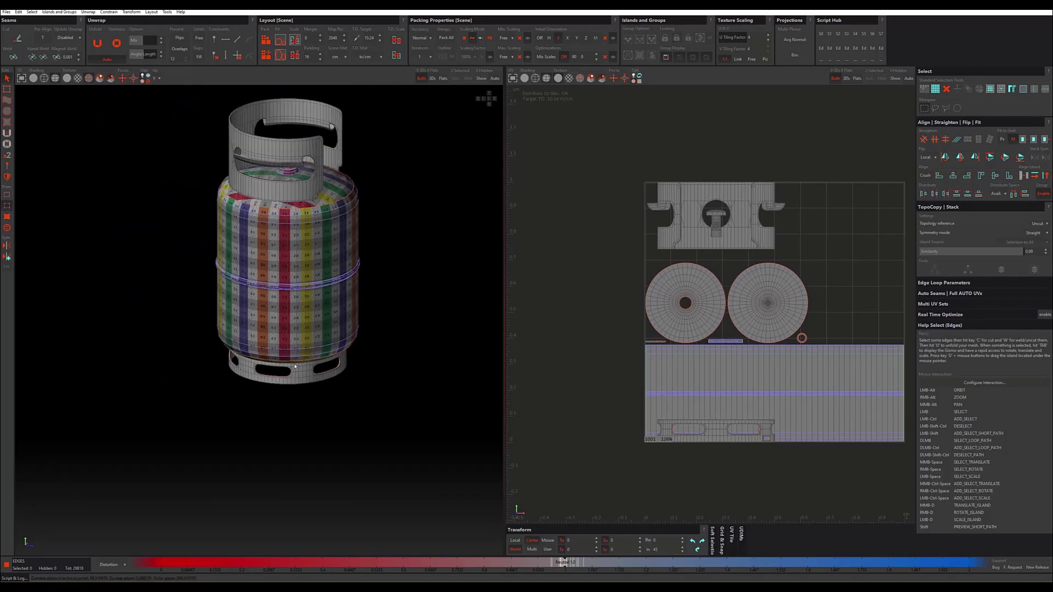
scroll(308, 363, "down", 1)
mouse_move(308, 362)
left_mouse_down("alt")
mouse_move(381, 347)
mouse_move(343, 353)
left_mouse_up("alt")
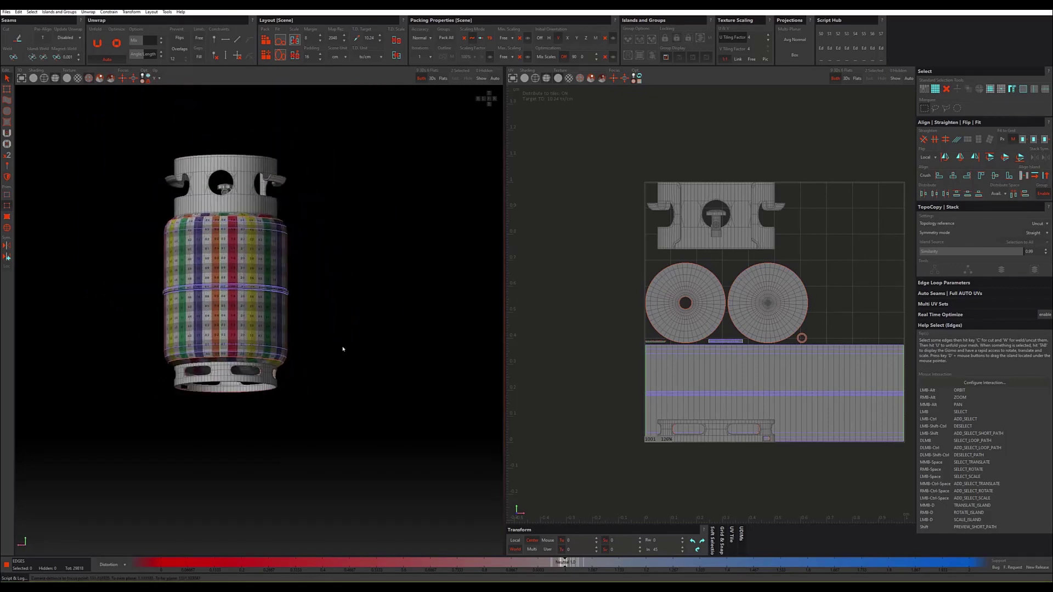
scroll(208, 374, "up", 1)
scroll(209, 374, "up", 3)
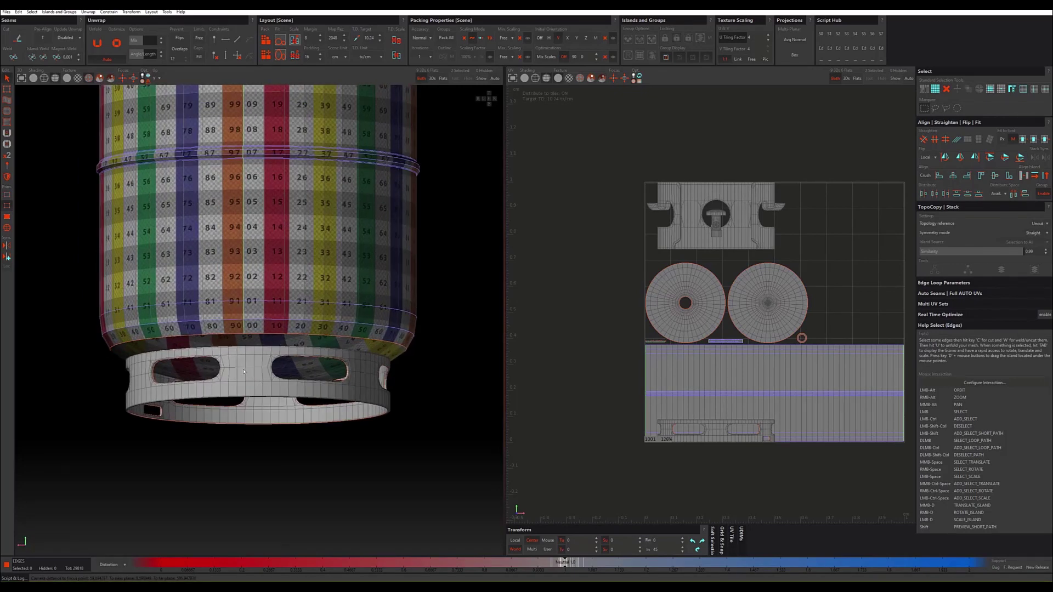
Step: Select a single vertical edge on the base ring band between two holes
left_click(246, 365)
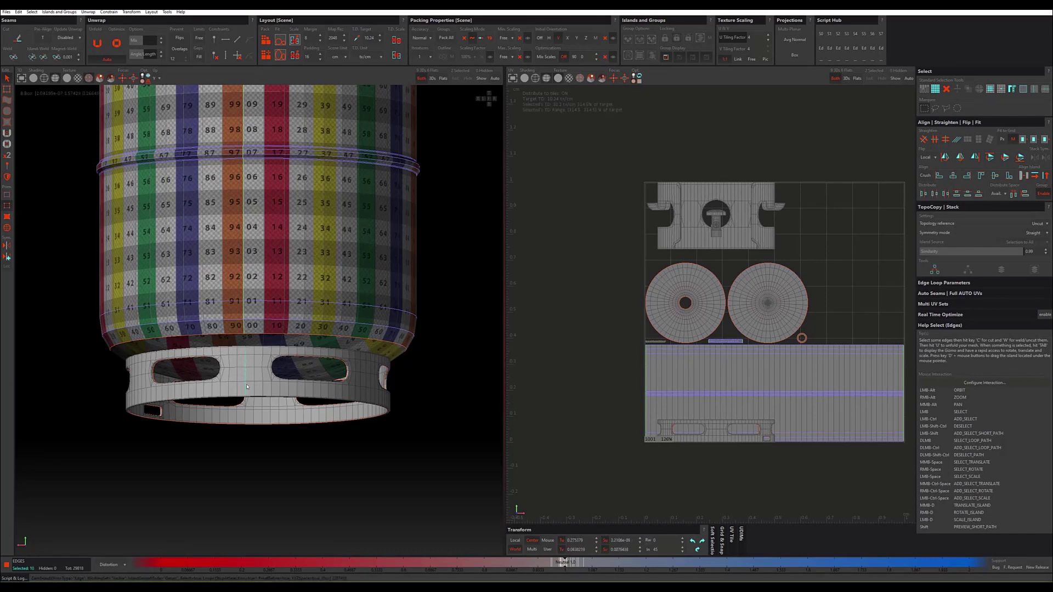
left_click_drag(246, 387, 263, 335, "alt")
scroll(278, 386, "up", 3)
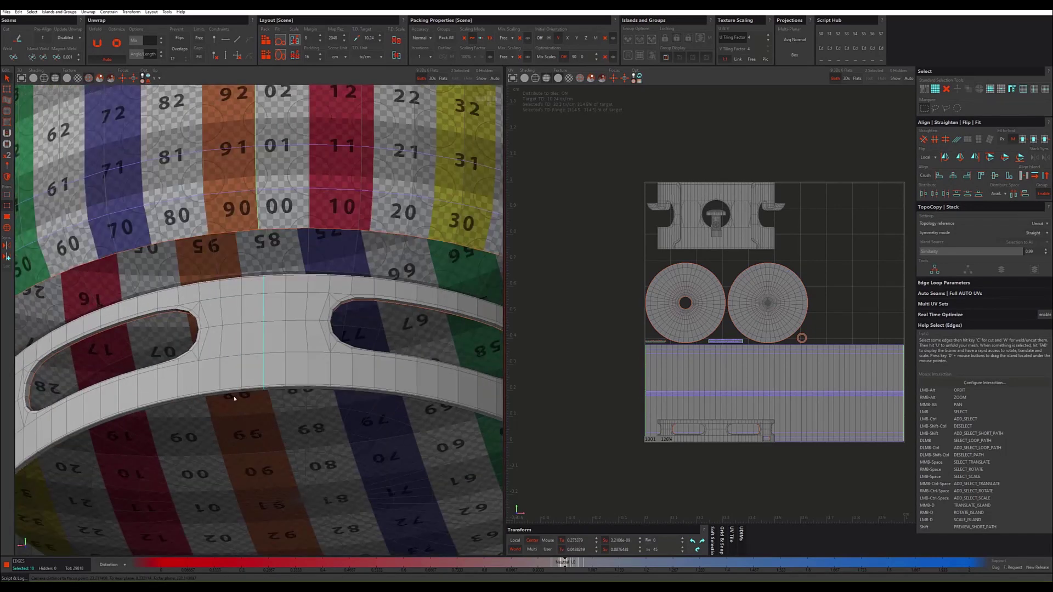
scroll(261, 395, "up", 3)
scroll(260, 395, "down", 3)
scroll(274, 378, "up", 3)
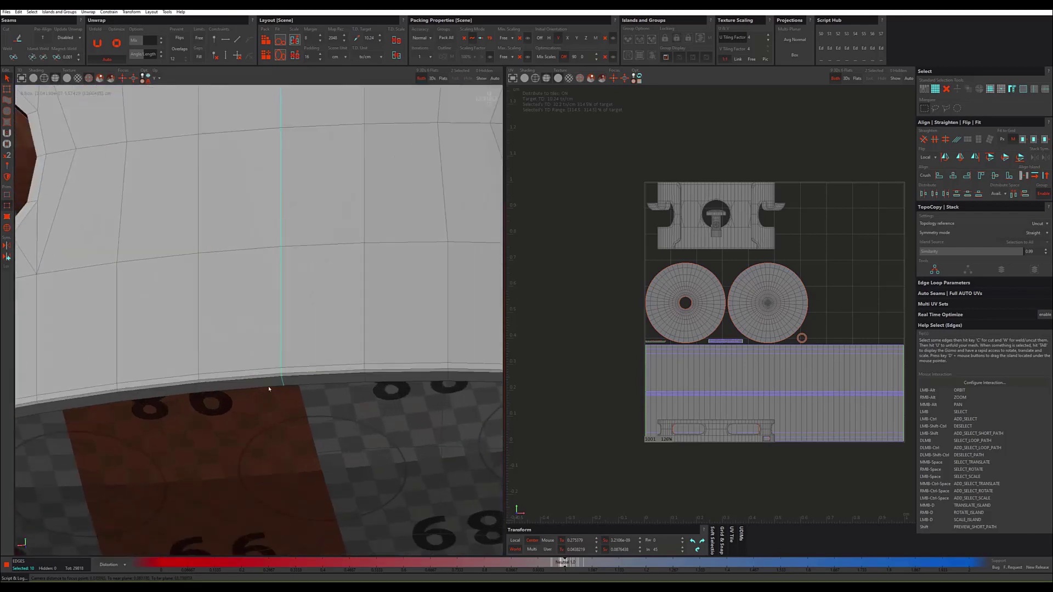
scroll(285, 368, "up", 2)
left_click(283, 362)
scroll(284, 364, "down", 3)
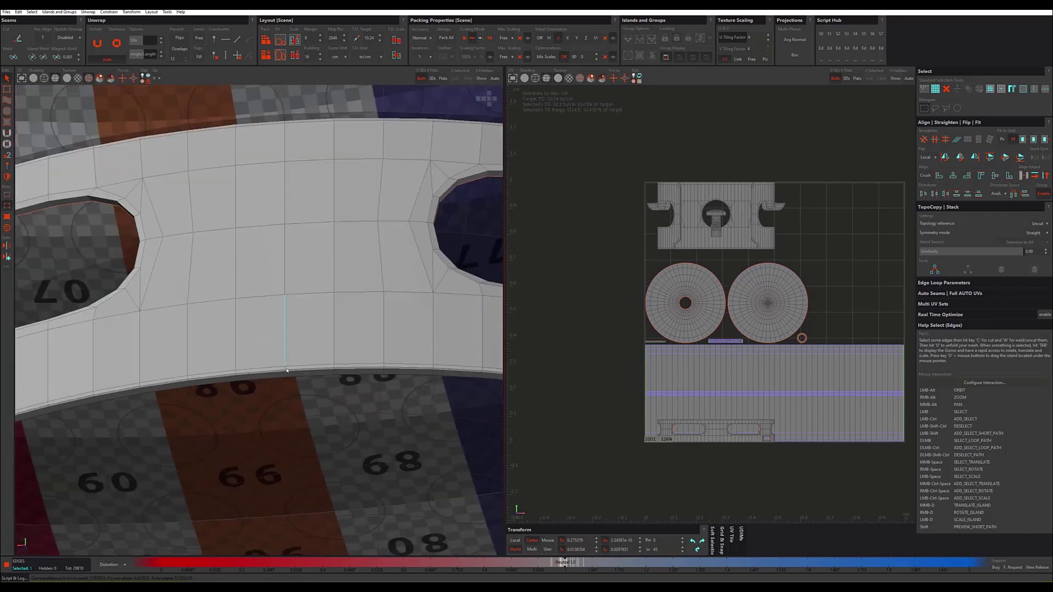
scroll(286, 371, "down", 2)
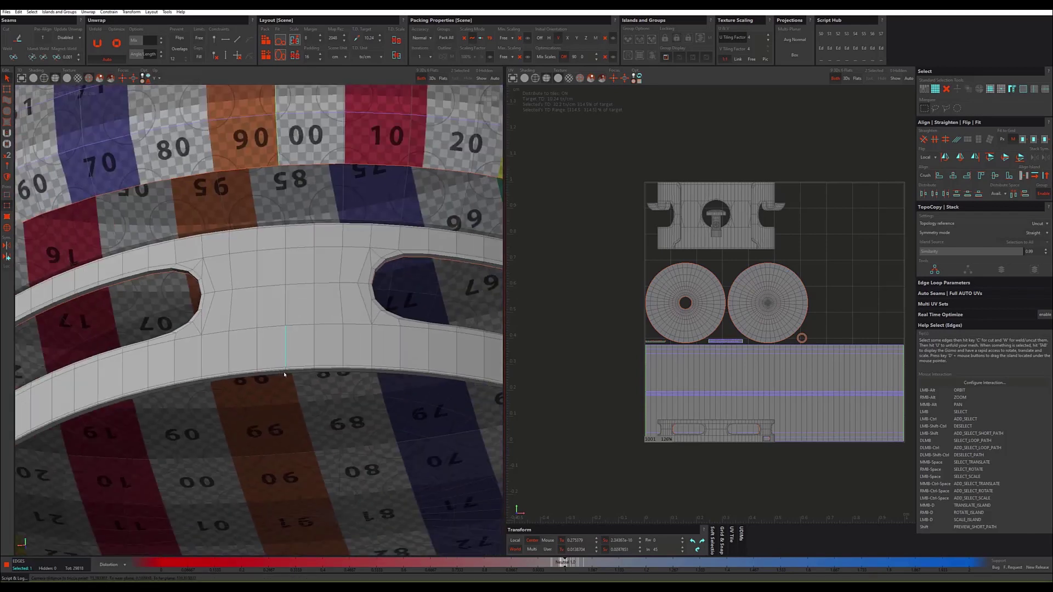
scroll(285, 375, "up", 3)
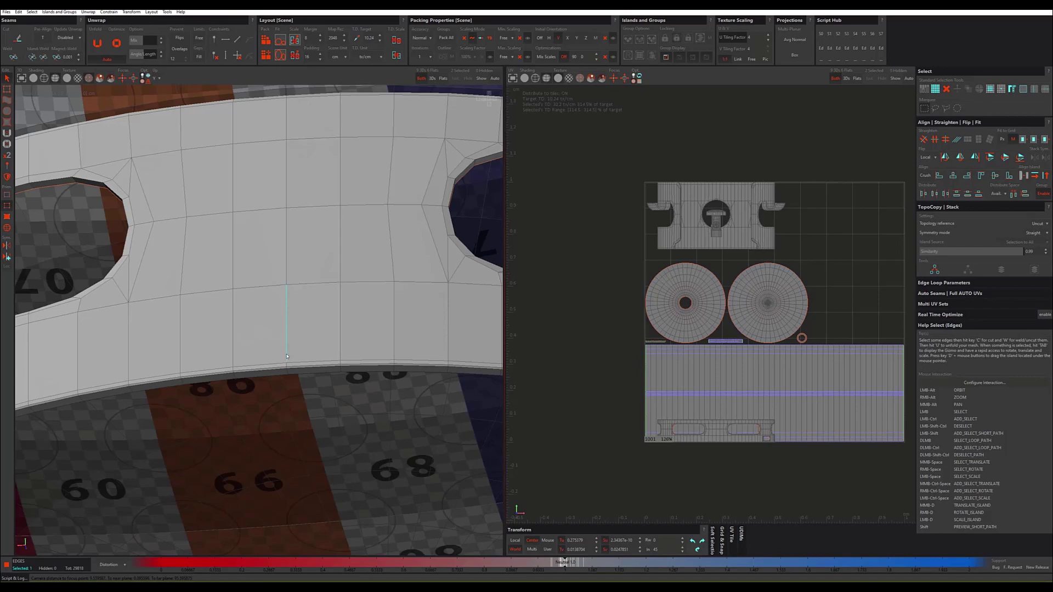
Step: Cut a seam along that vertical edge
key("c")
scroll(286, 356, "down", 3)
scroll(287, 356, "down", 3)
scroll(286, 356, "down", 3)
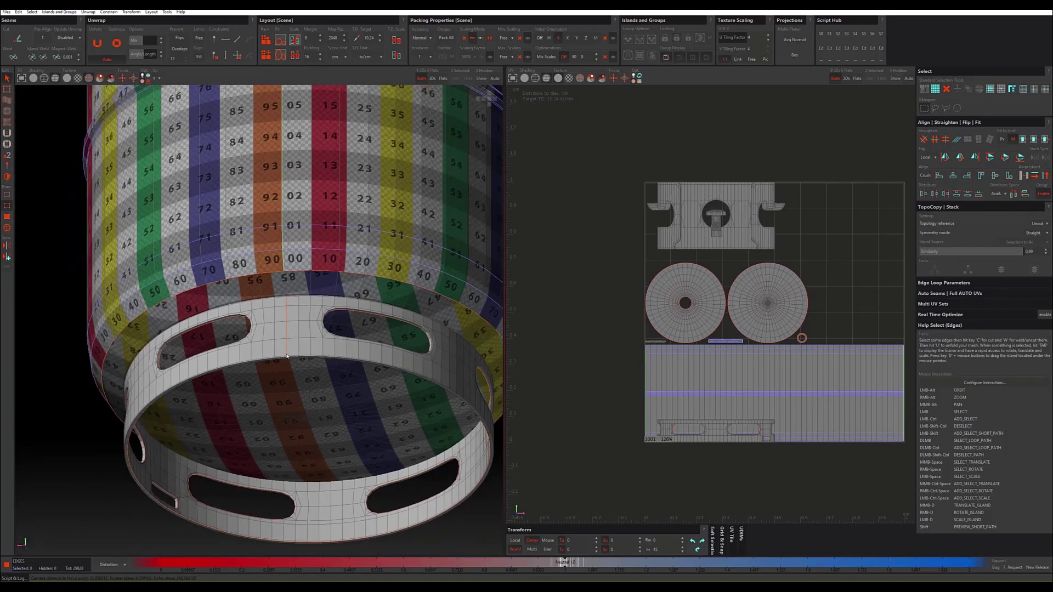
scroll(287, 356, "down", 3)
Step: Select all the other cylinder parts' UV islands and hide them
key("F4")
left_click(317, 324)
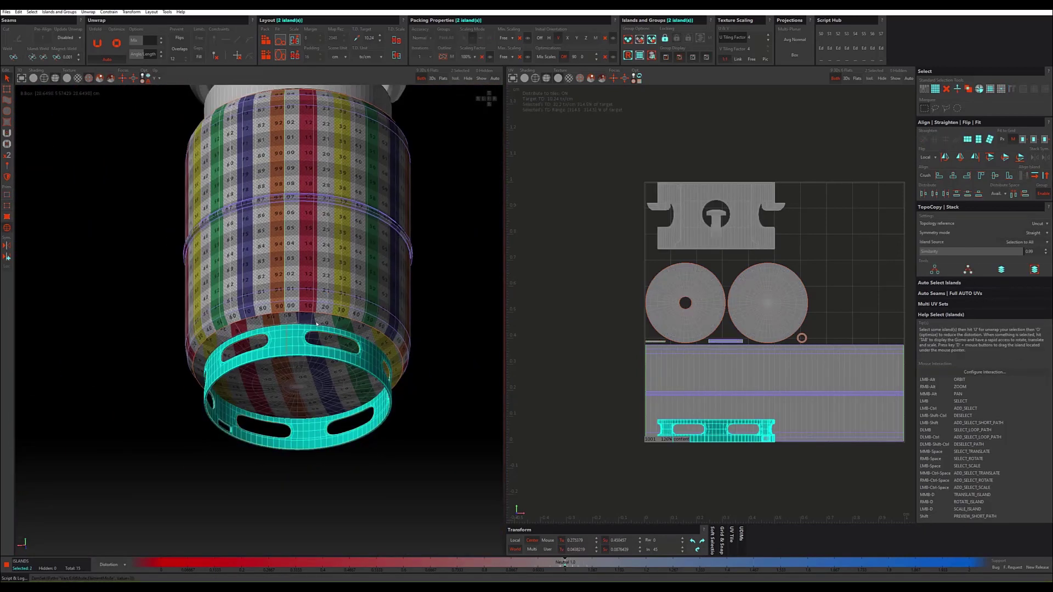
left_click(300, 339)
left_click_drag(304, 331, 329, 233, "alt")
left_click(328, 267)
scroll(328, 267, "down", 2)
left_click_drag(334, 299, 333, 317, "alt")
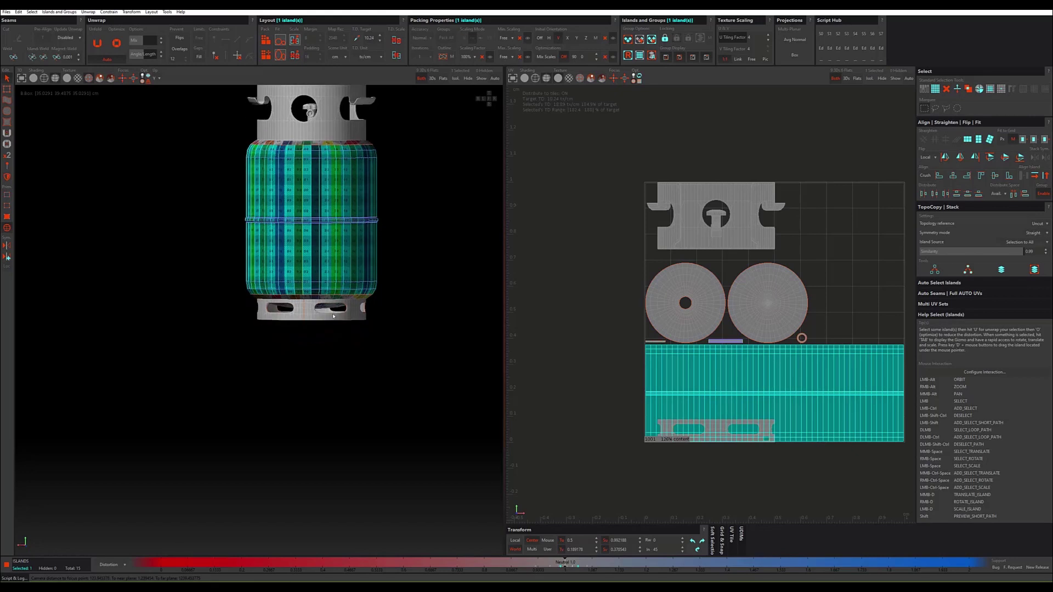
left_click_drag(706, 264, 910, 394)
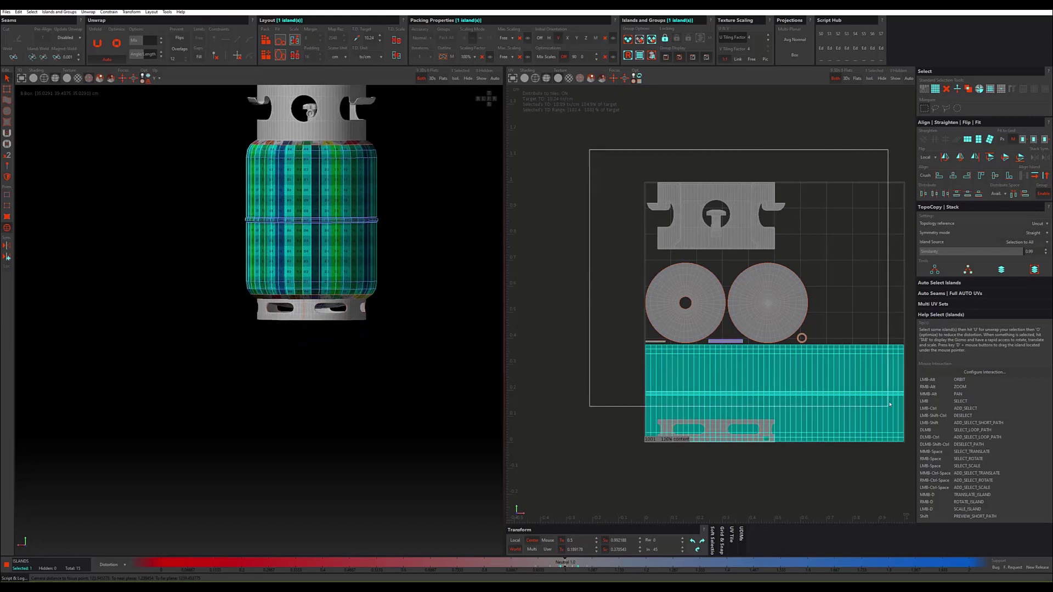
left_click(467, 79)
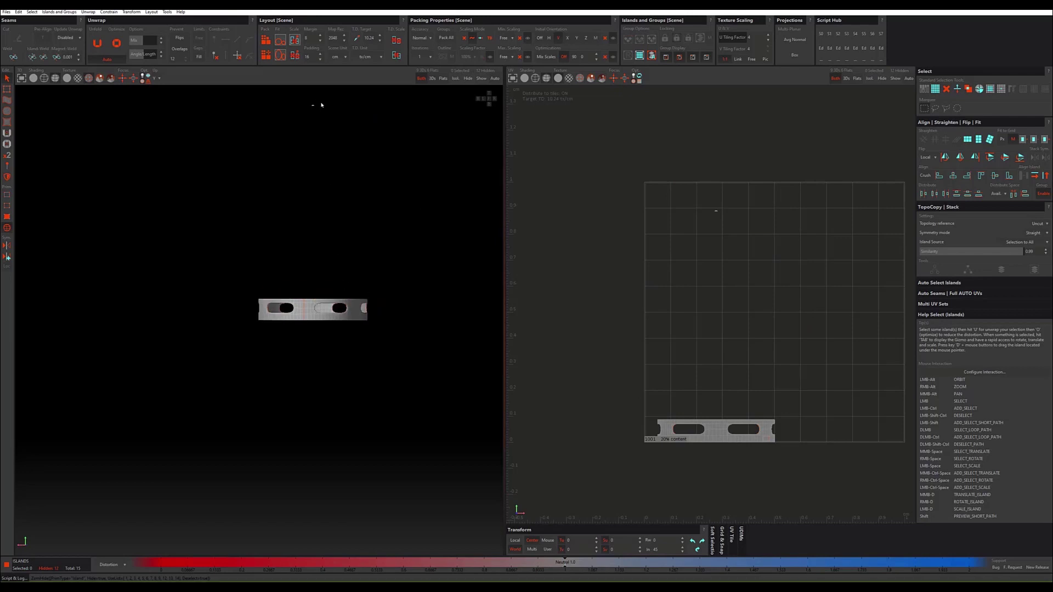
Step: Select the base ring's islands in the 3D view, viewed from above
left_click_drag(300, 277, 308, 301, "alt")
scroll(307, 301, "up", 4)
scroll(312, 313, "up", 4)
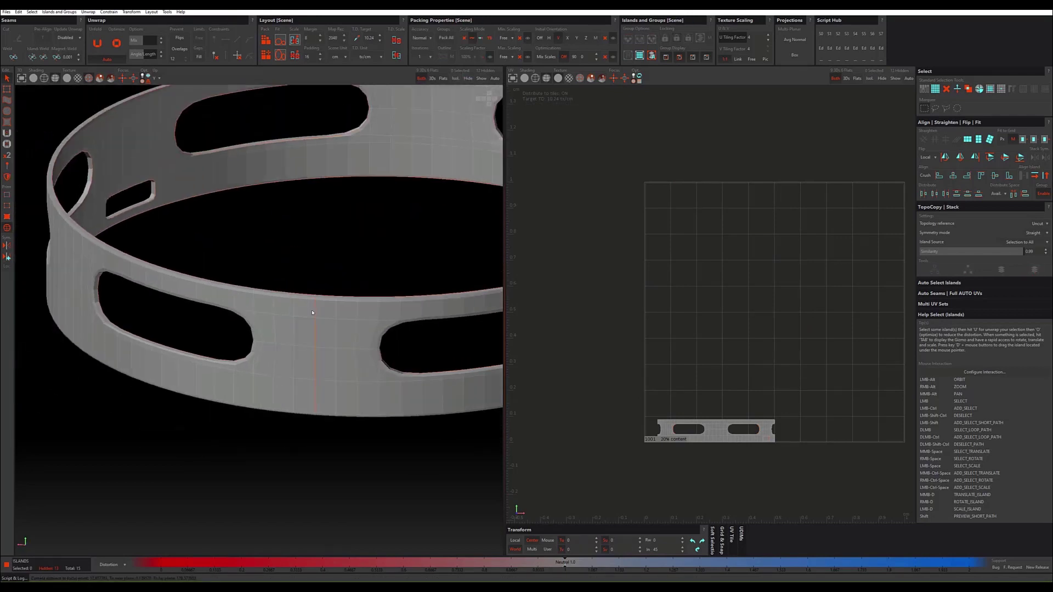
scroll(312, 312, "down", 2)
scroll(310, 307, "down", 3)
scroll(308, 301, "down", 2)
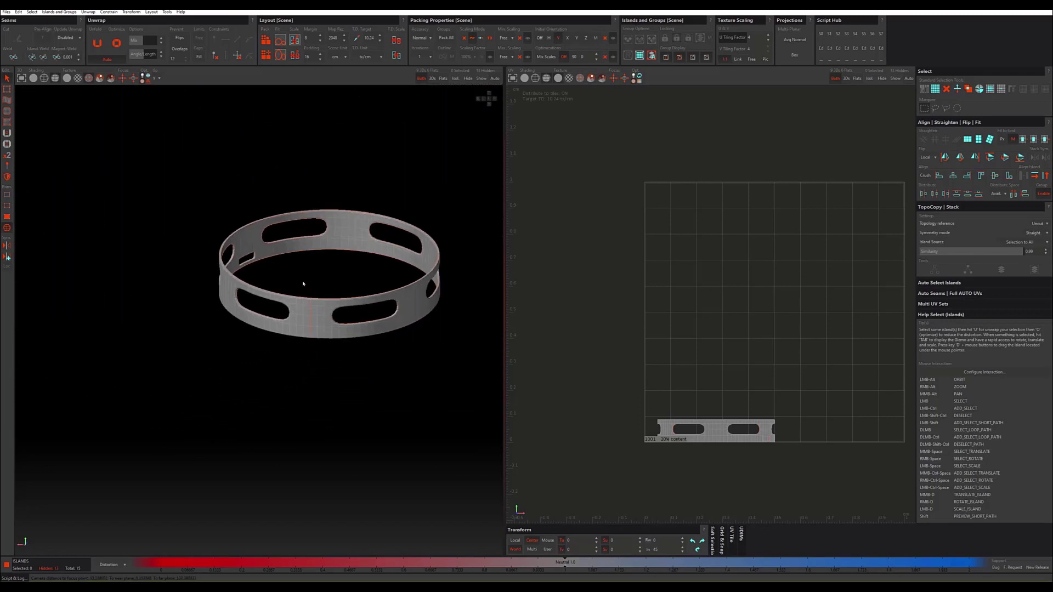
left_click(302, 322)
mouse_move(466, 171)
left_mouse_down()
mouse_move(167, 395)
mouse_move(184, 292)
left_mouse_up()
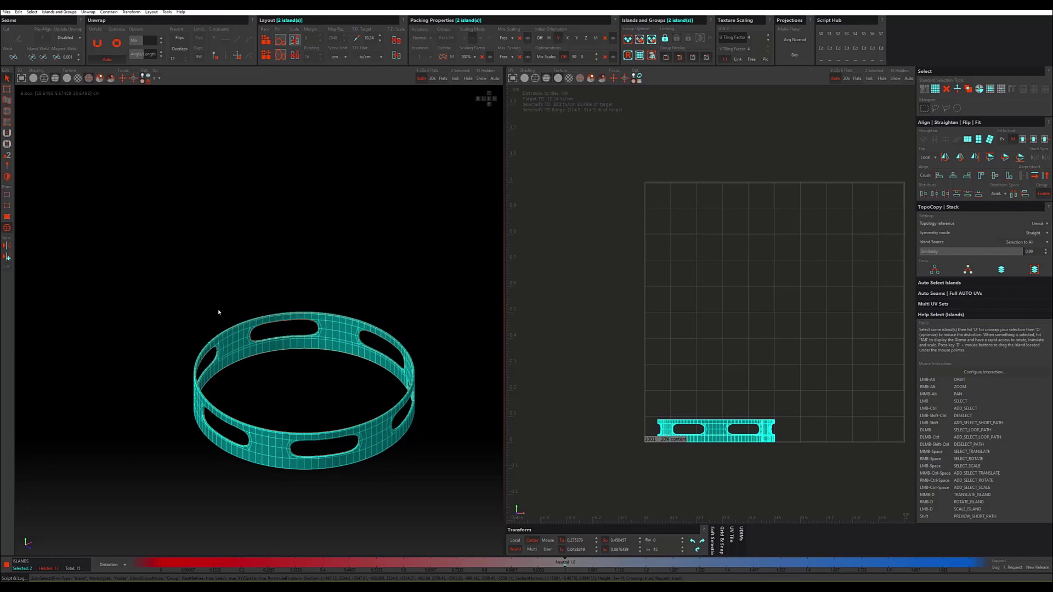
scroll(246, 345, "up", 4)
left_click(258, 327)
scroll(258, 325, "up", 1)
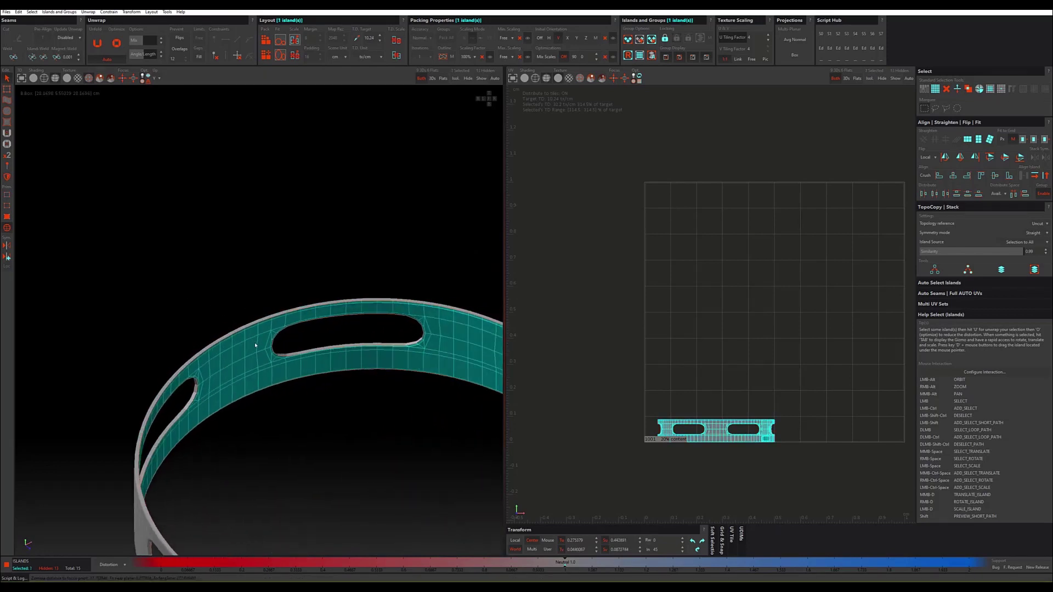
scroll(260, 323, "up", 2)
scroll(264, 322, "up", 3)
scroll(265, 322, "down", 2)
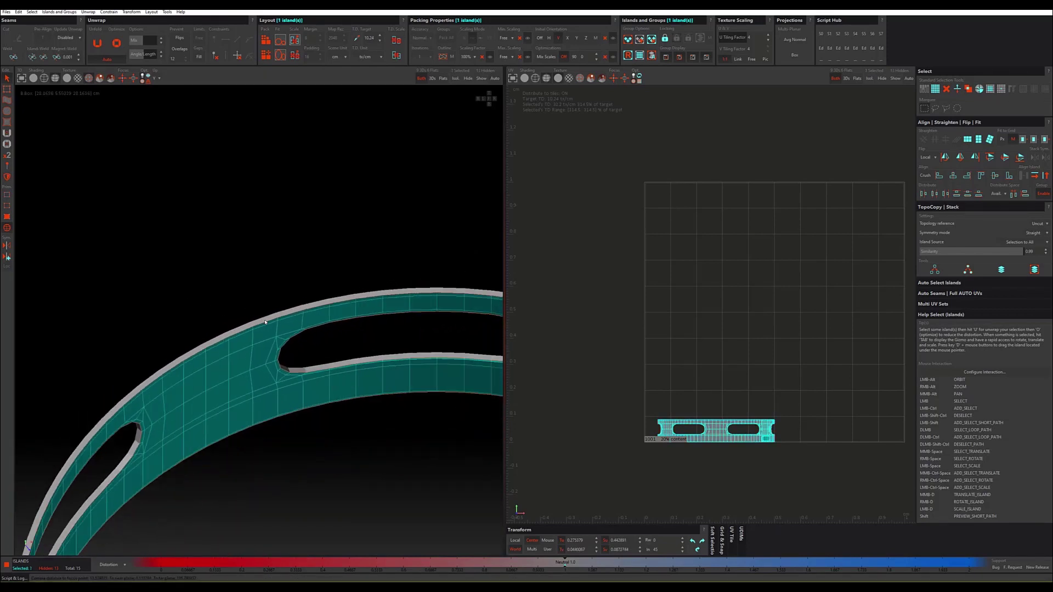
left_click(207, 357, "ctrl")
Step: Cut a vertical seam along an edge loop across the ring's band
double_click(207, 358)
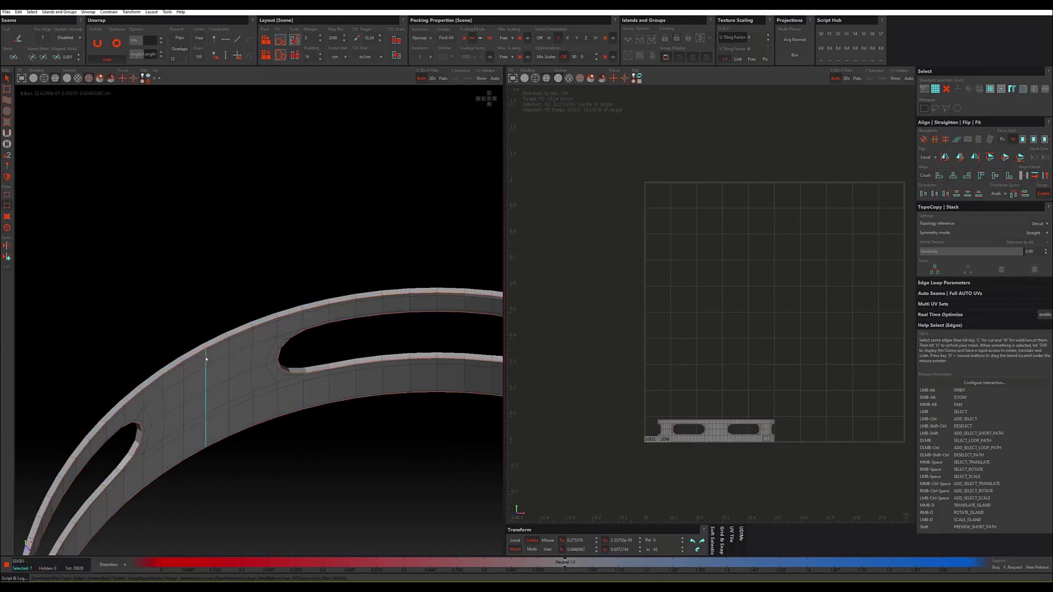
key("c")
left_click_drag(214, 400, 240, 404, "alt")
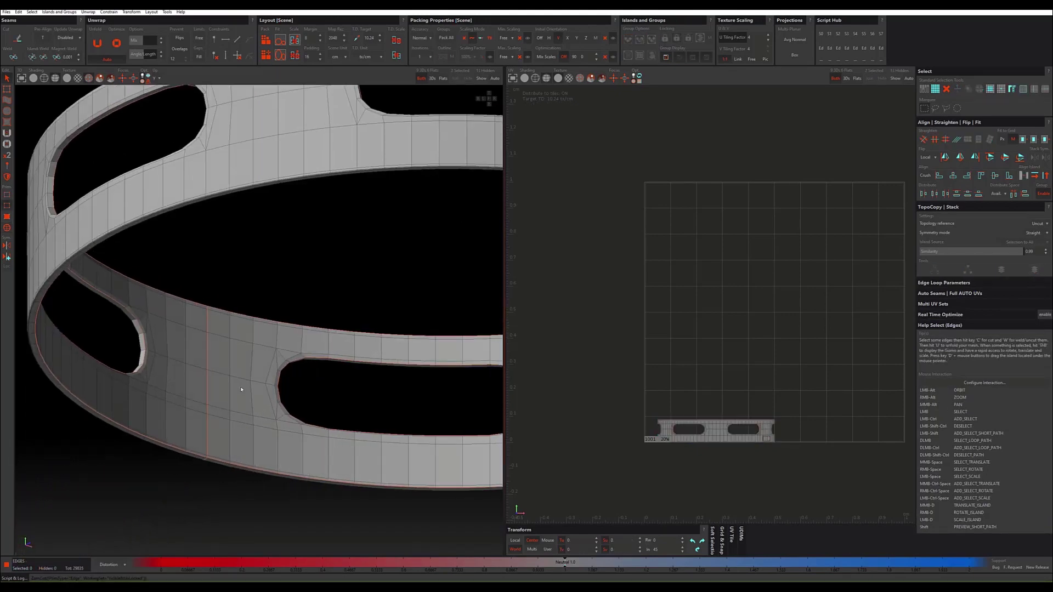
scroll(240, 404, "down", 3)
scroll(236, 430, "down", 3)
Step: Unfold both base ring islands into flat strips
key("F4")
key("ctrl+a")
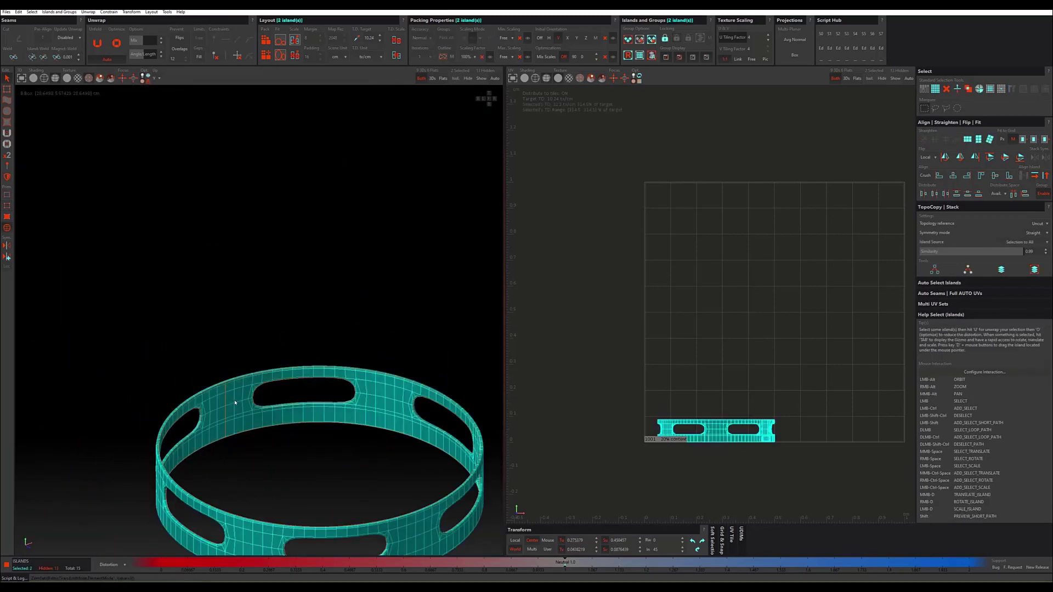
left_click_drag(132, 293, 454, 541)
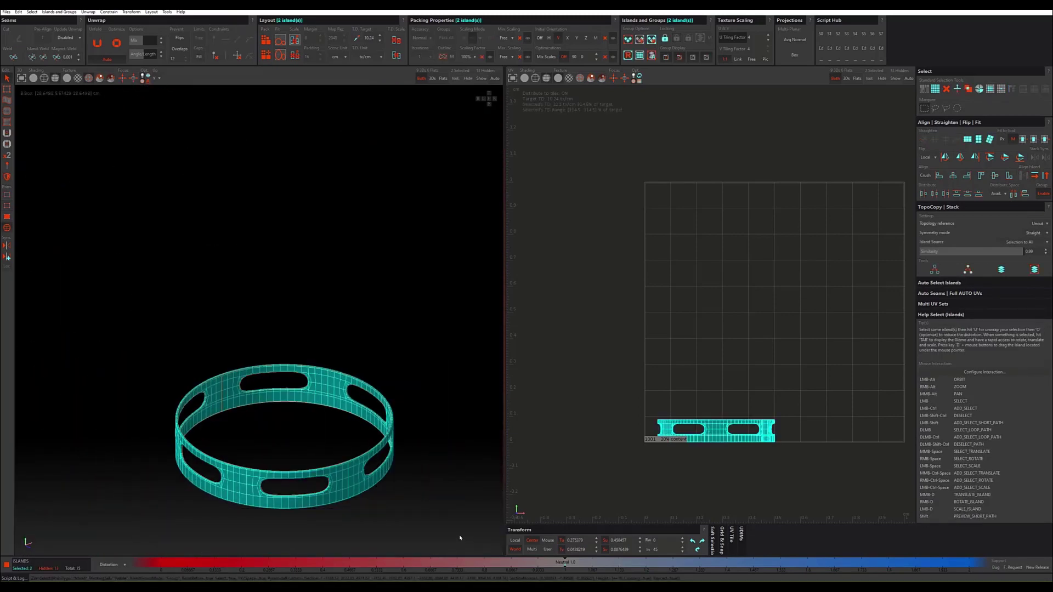
key("u")
scroll(684, 403, "down", 2)
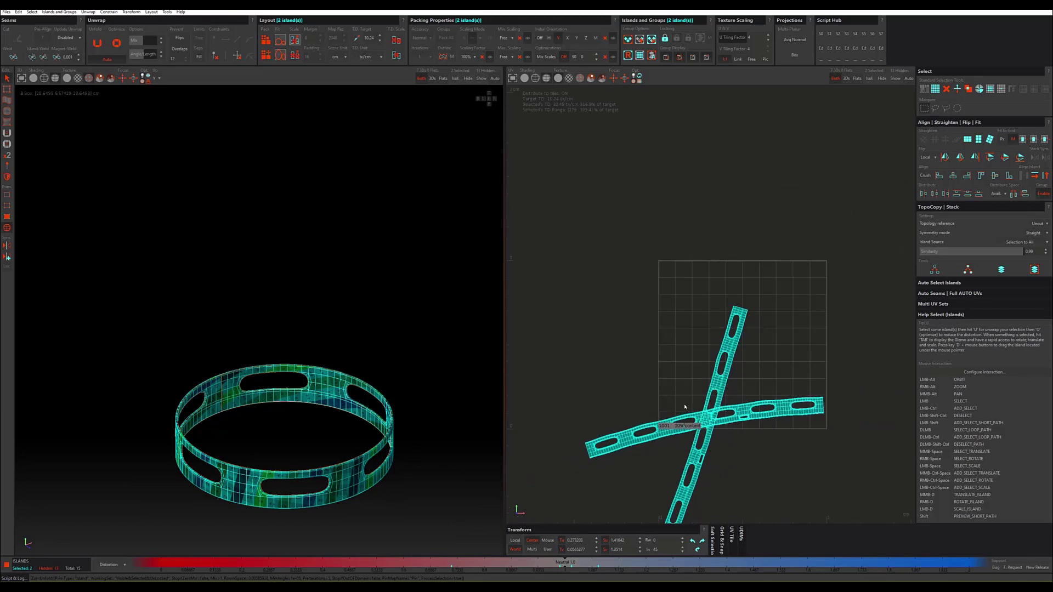
scroll(683, 404, "down", 2)
Step: Move the vertical strip above the tile and straighten it into a horizontal band
left_click(613, 438, "ctrl+shift")
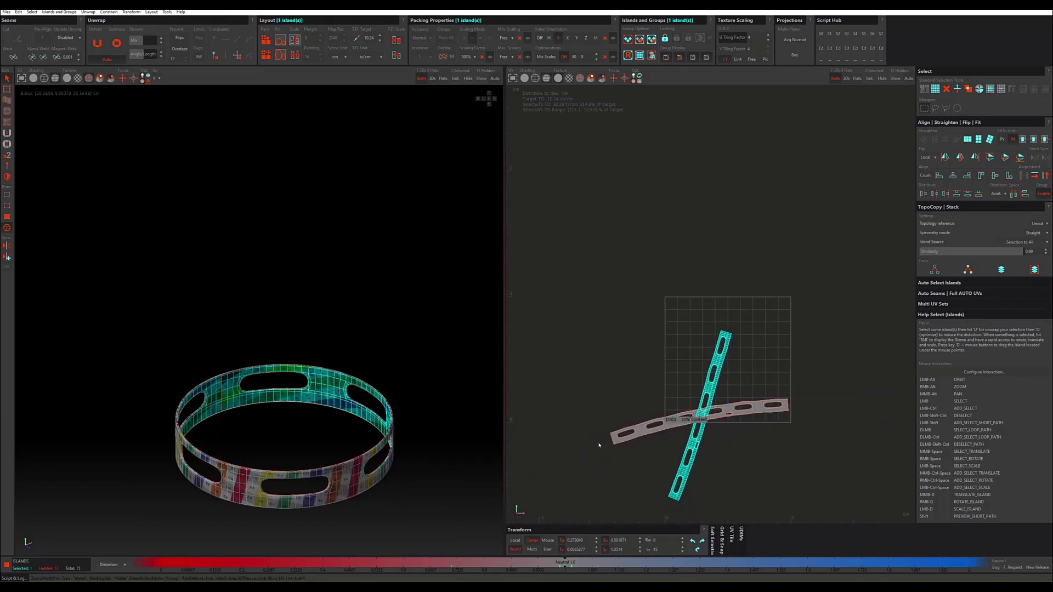
key("ctrl+a")
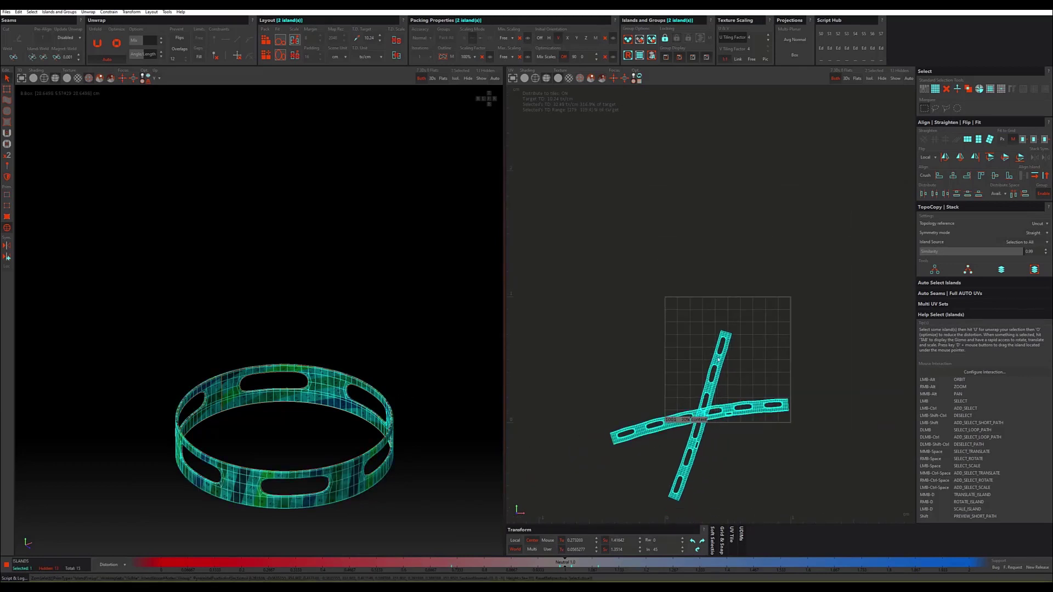
key("ctrl+z")
key("Tab")
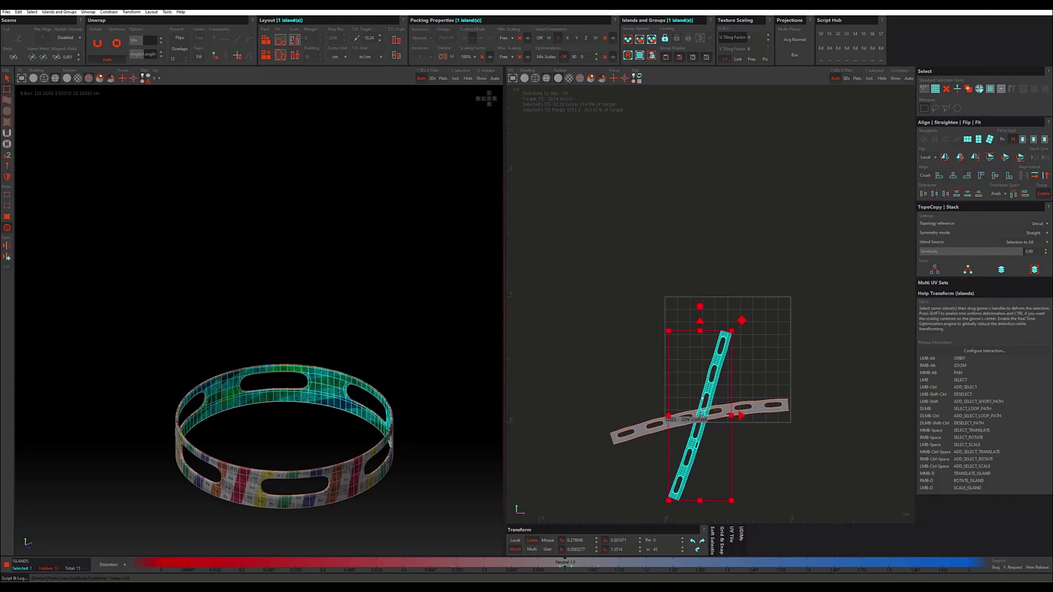
mouse_move(743, 323)
left_mouse_down()
mouse_move(736, 206)
mouse_move(775, 248)
left_mouse_up()
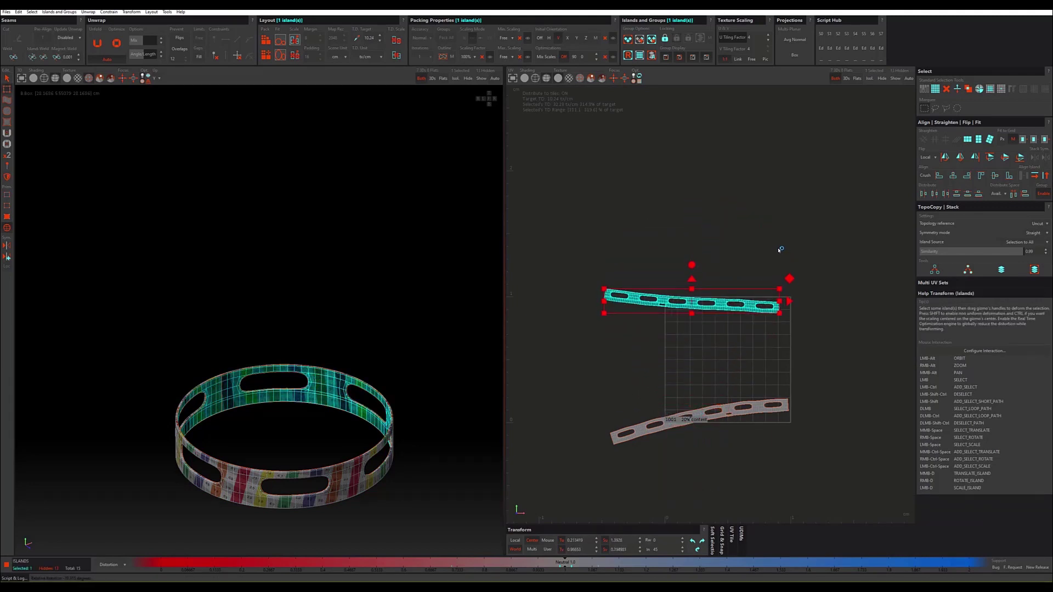
left_click(968, 139)
Step: Select the strip's top and bottom border loops, then re-unfold the strip
scroll(701, 308, "up", 3)
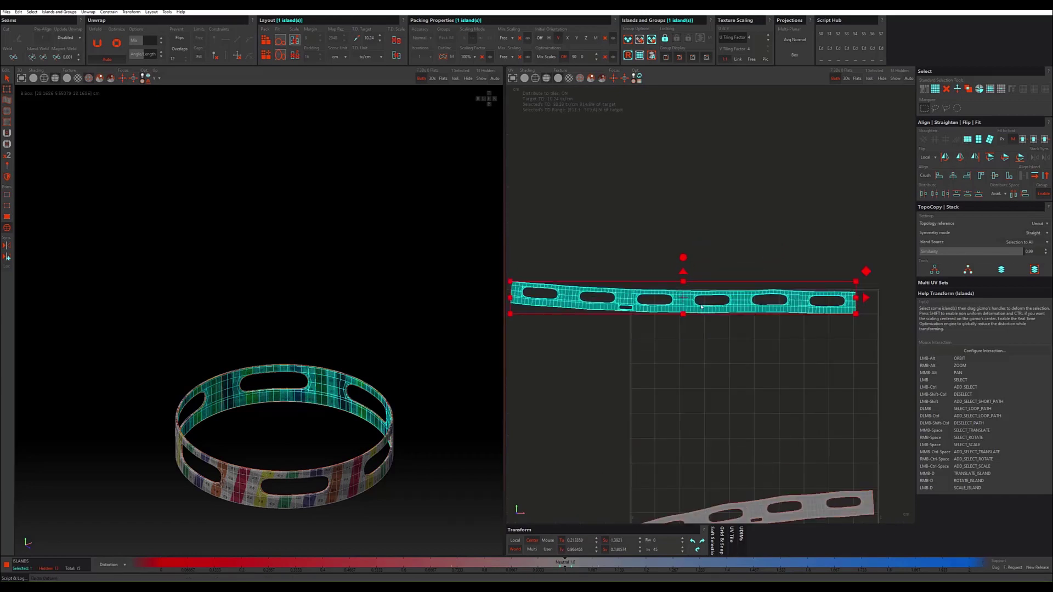
key("F2")
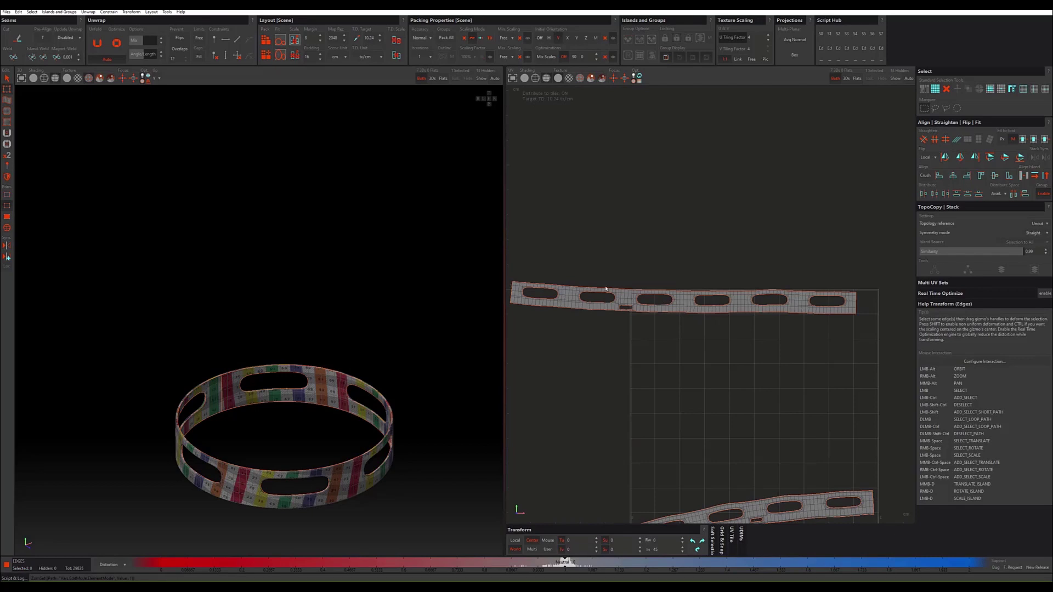
scroll(606, 289, "up", 2)
scroll(641, 292, "up", 2)
left_click(645, 290)
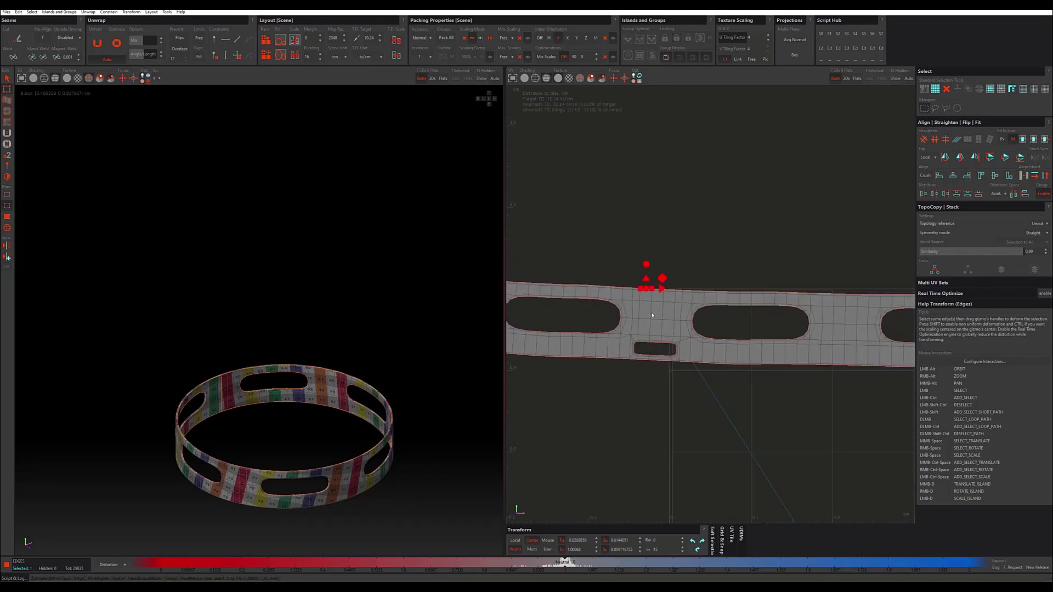
key("Tab")
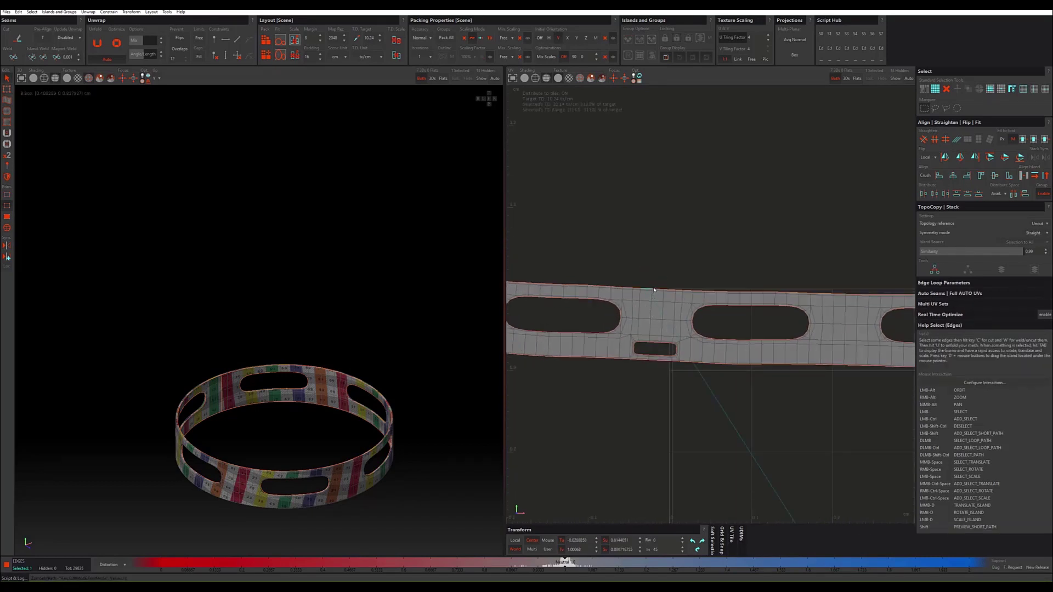
double_click(654, 290)
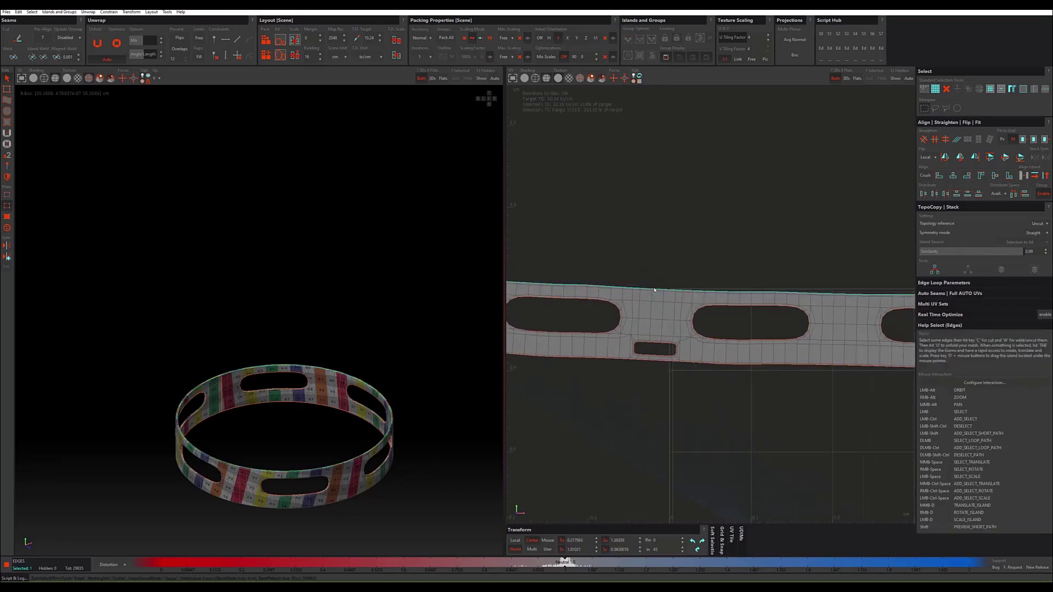
double_click(676, 363, "ctrl")
left_click(360, 176)
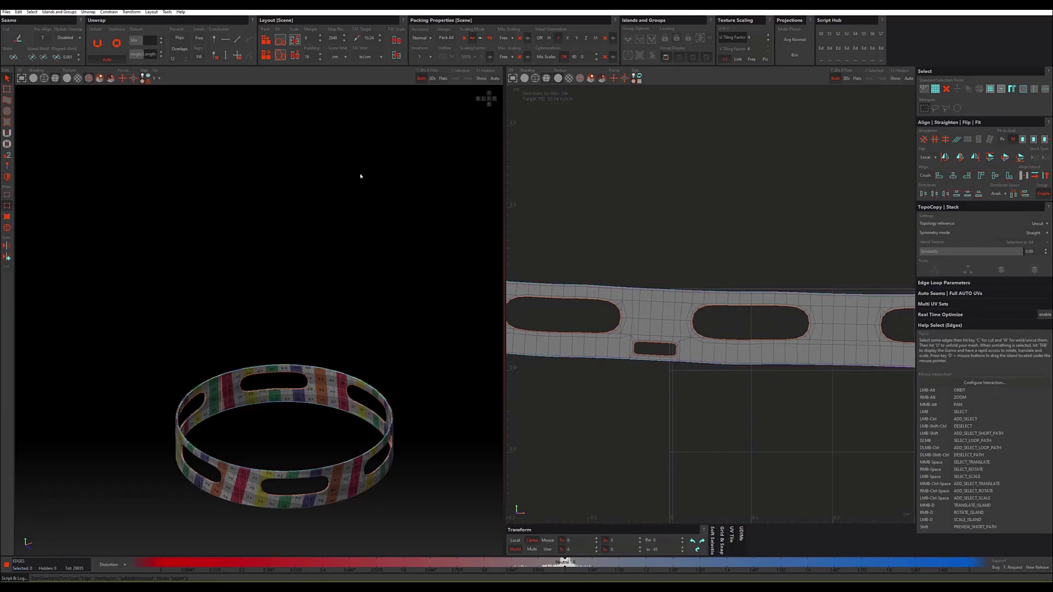
key("u")
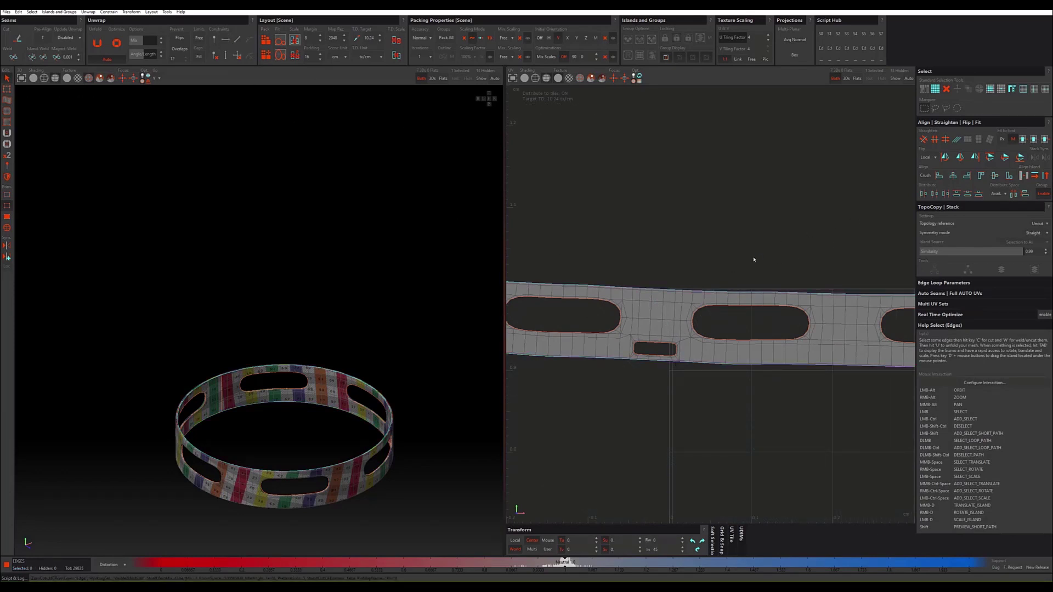
left_click(682, 301)
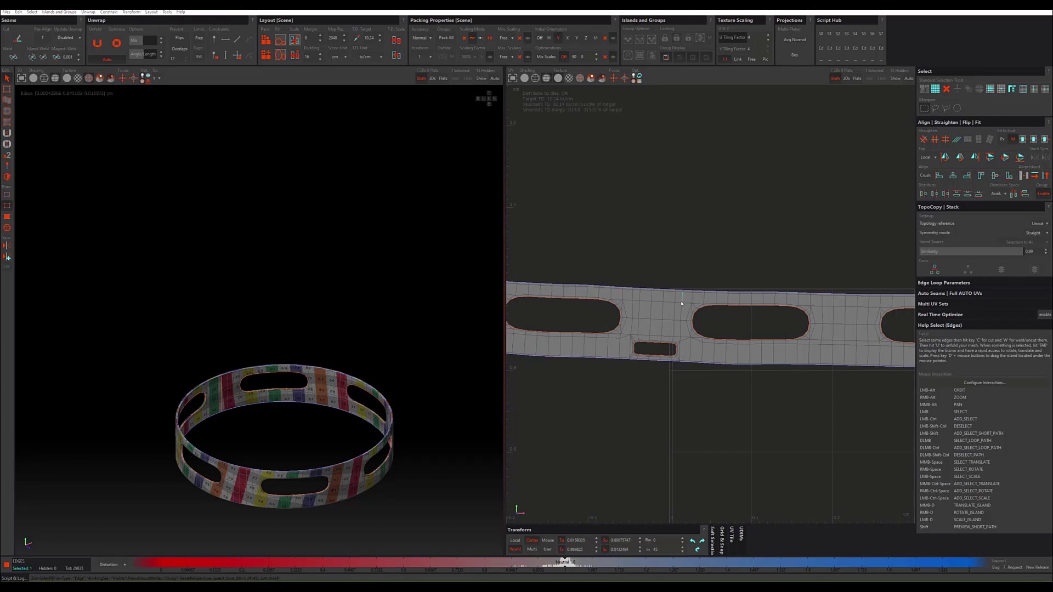
key("F4")
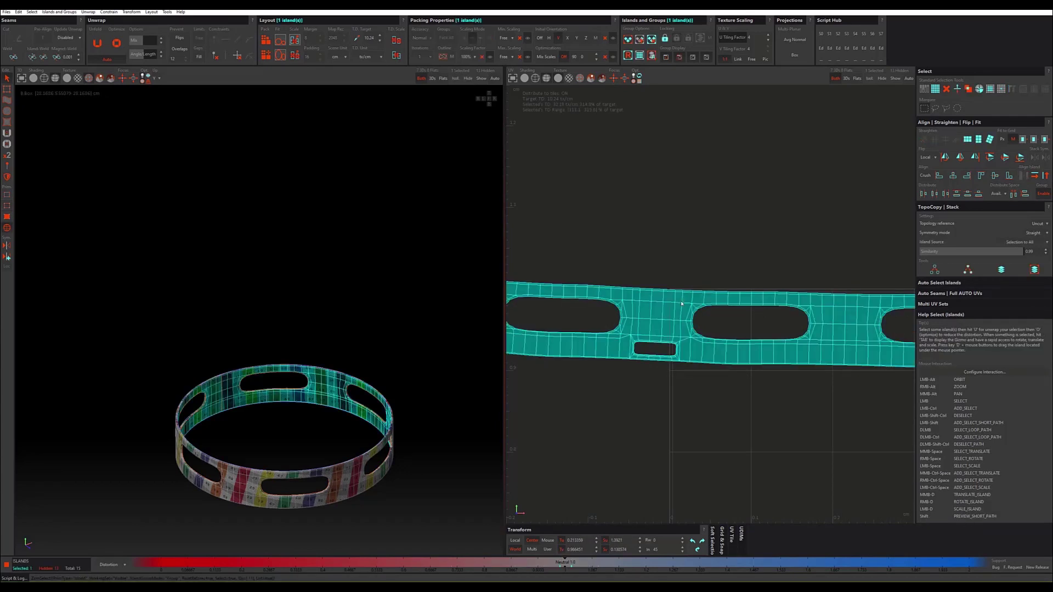
Step: Rotate the lower ring strip to a shallower tilt and move it up into the tile
scroll(681, 304, "down", 3)
scroll(682, 303, "down", 2)
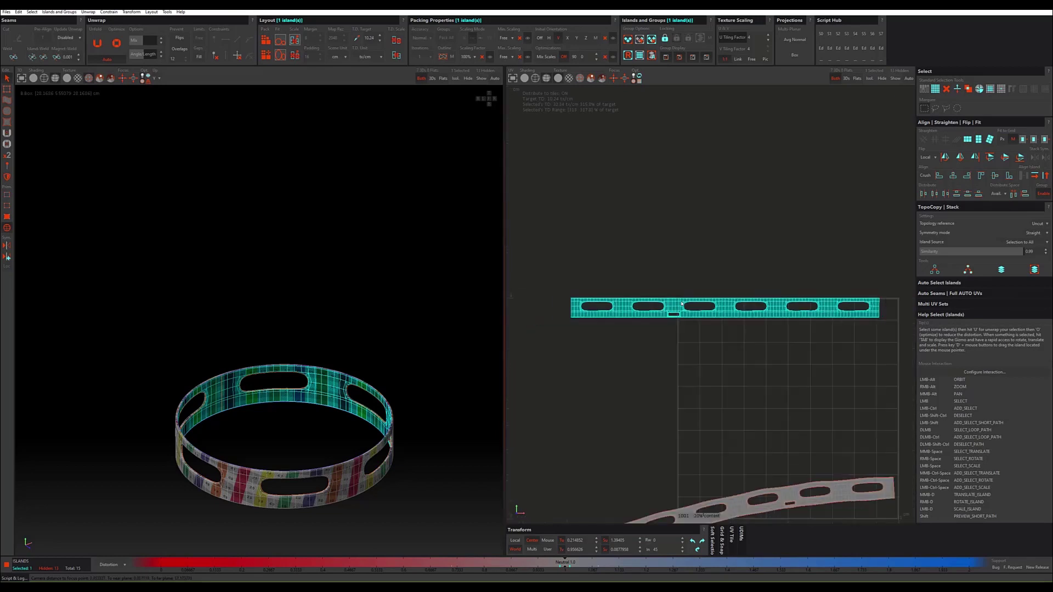
scroll(682, 304, "up", 1)
scroll(682, 304, "down", 1)
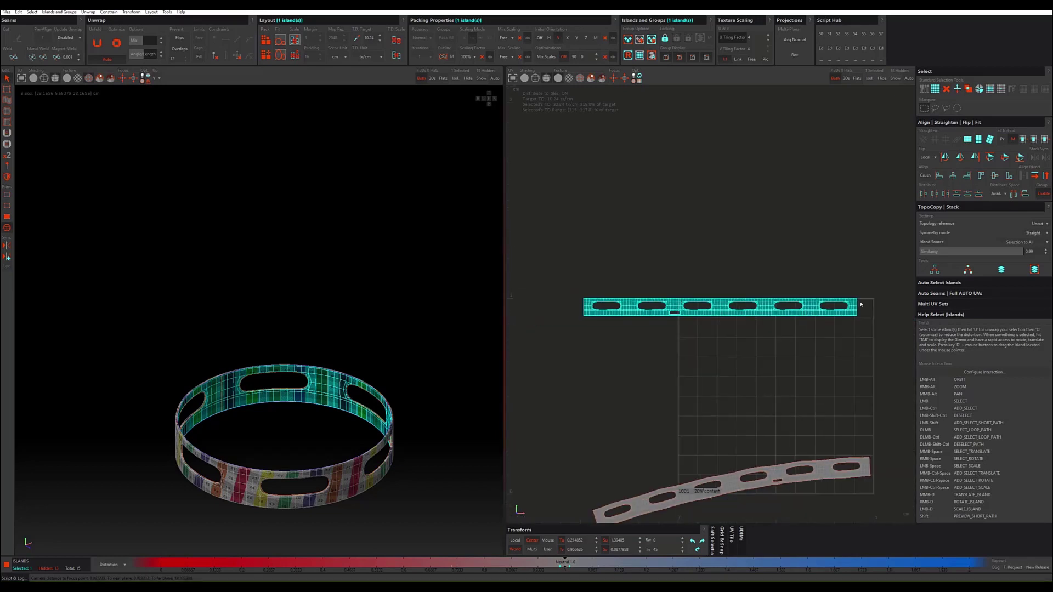
scroll(859, 300, "up", 3)
scroll(860, 301, "up", 1)
scroll(860, 300, "down", 3)
scroll(847, 312, "down", 2)
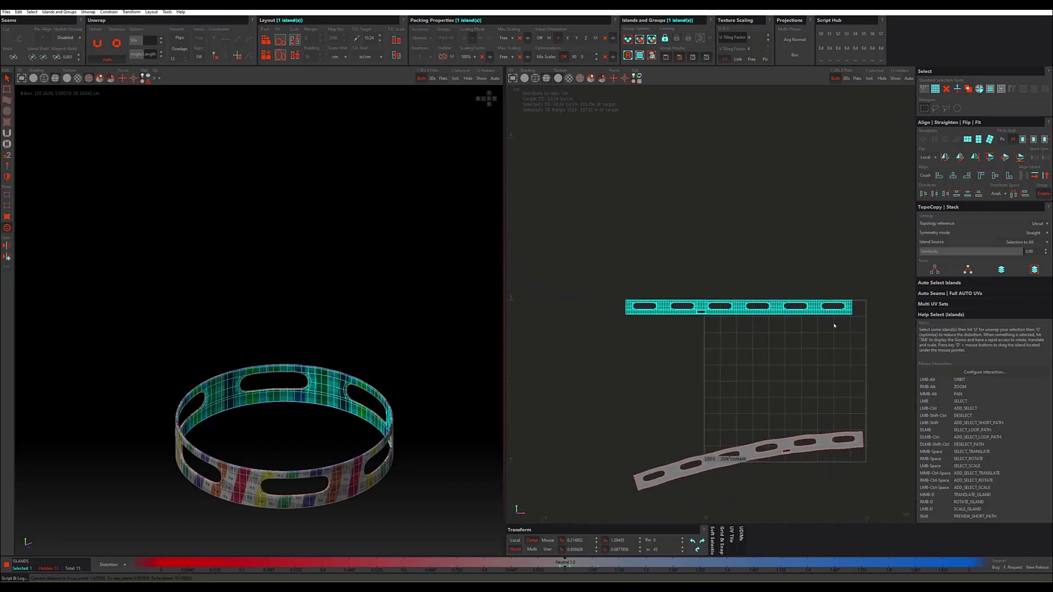
left_click(751, 458, "ctrl")
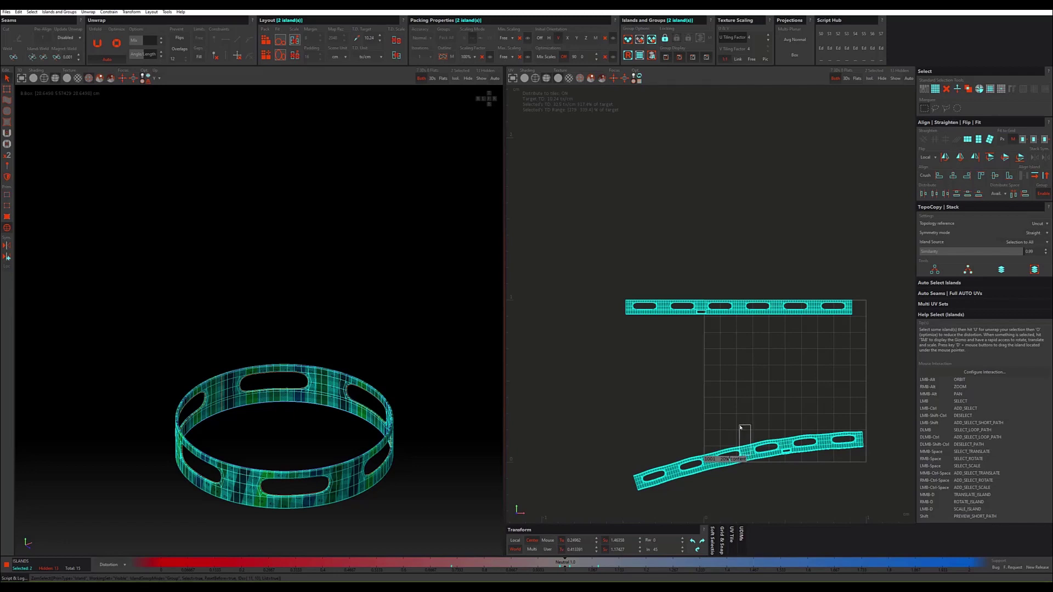
left_click(745, 453)
key("Tab")
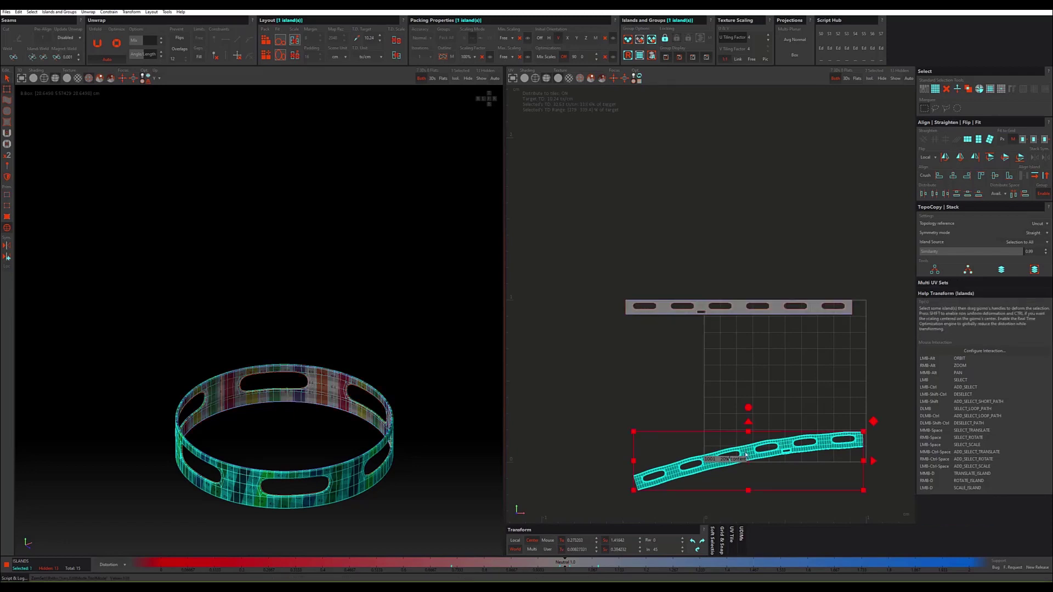
left_click_drag(749, 409, 763, 418)
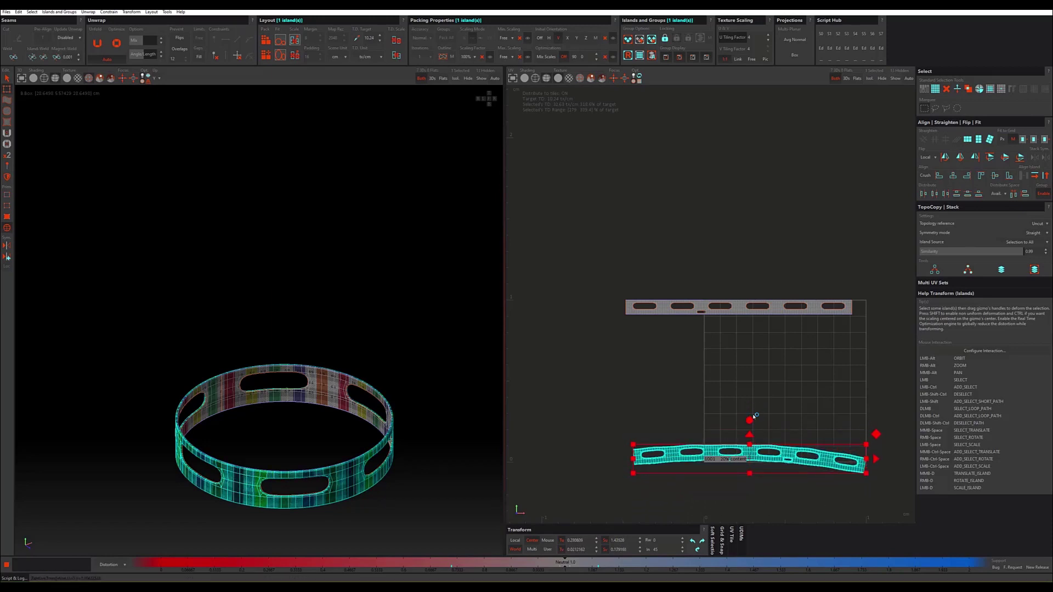
left_click_drag(752, 434, 744, 335)
Step: In an enlarged UV view, select the lower strip's top and bottom border loops
scroll(741, 357, "up", 3)
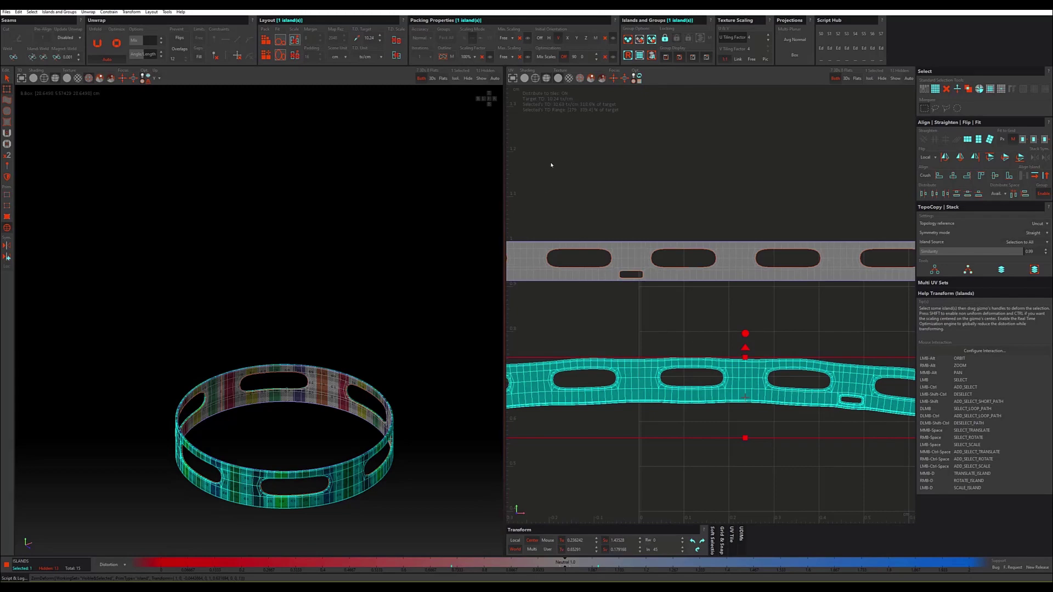
left_click(513, 79)
scroll(493, 376, "up", 2)
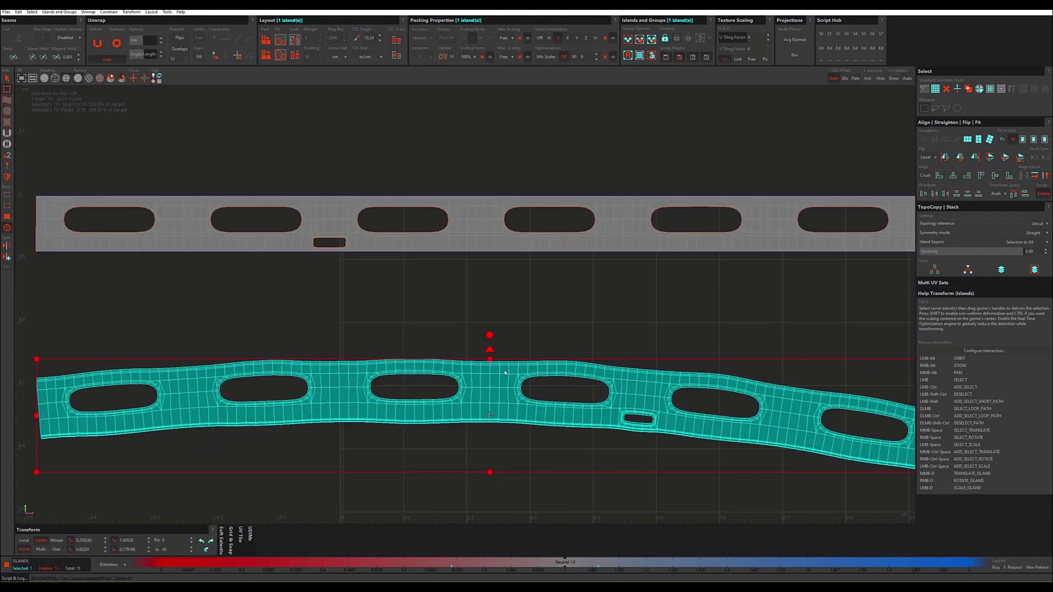
key("F2")
left_click(479, 363)
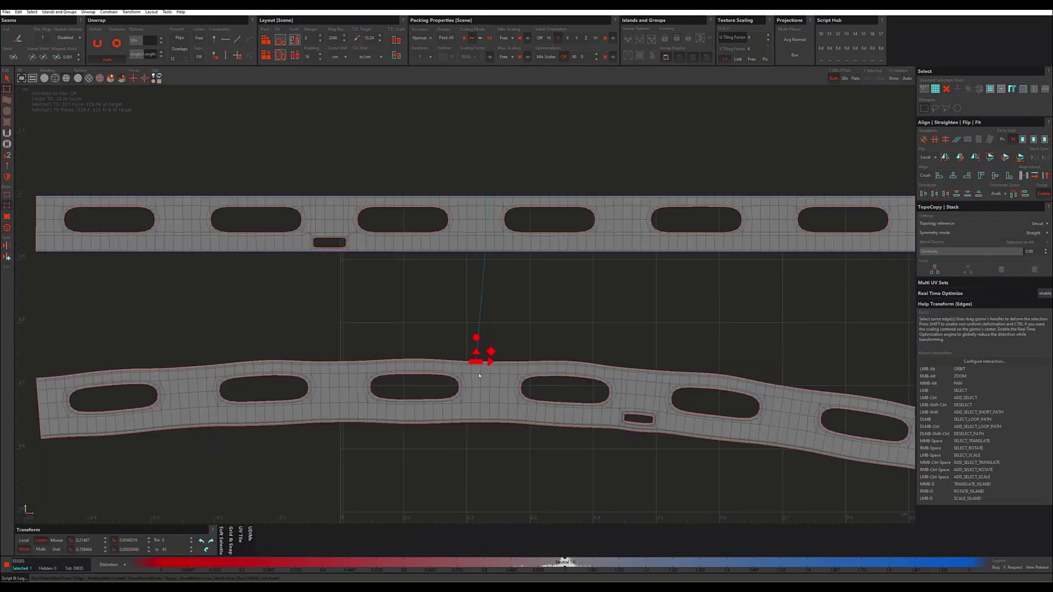
key("Tab")
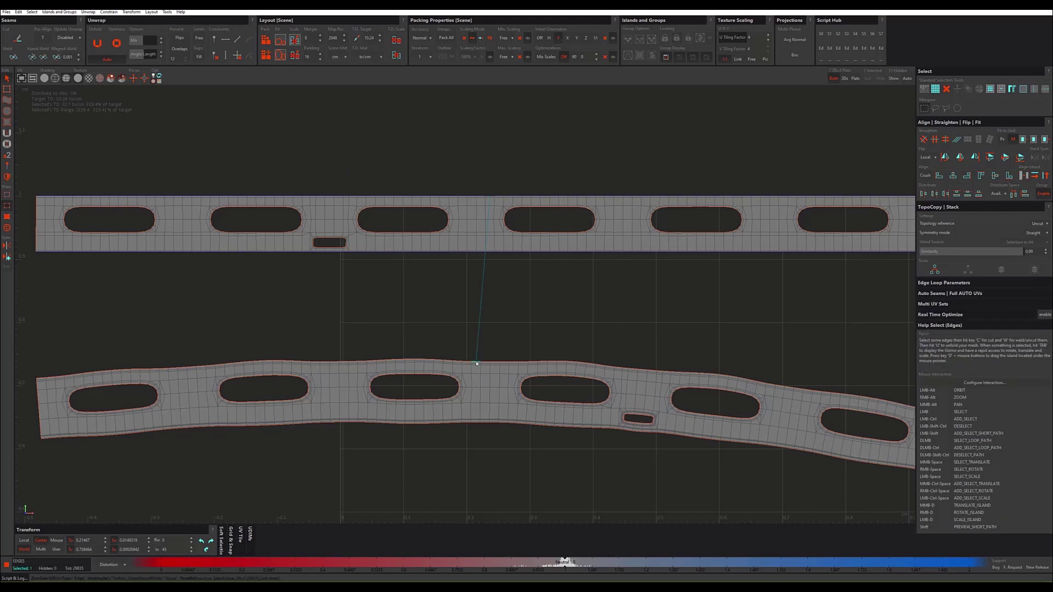
key("l")
double_click(477, 422, "ctrl")
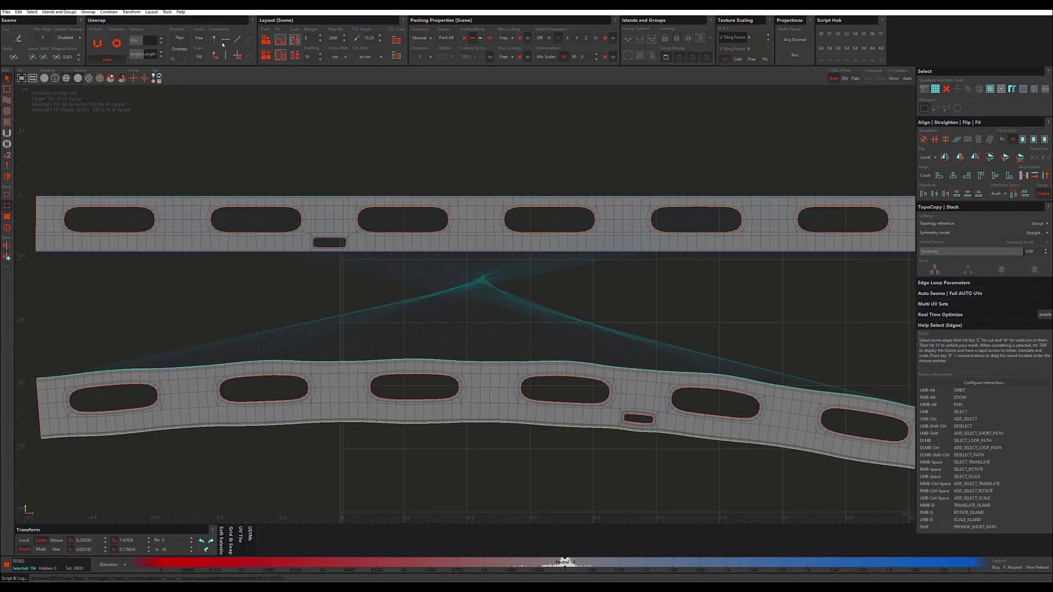
left_click(427, 254)
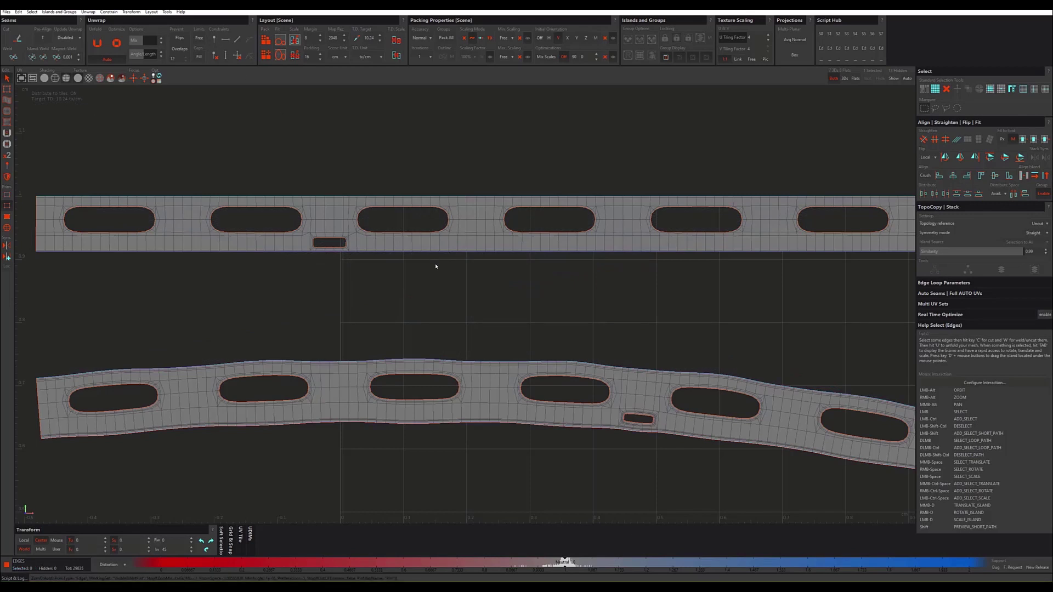
Step: Unfold the lower strip into a flat rectangle and show the 3D ring alongside
key("Tab")
left_click(459, 377)
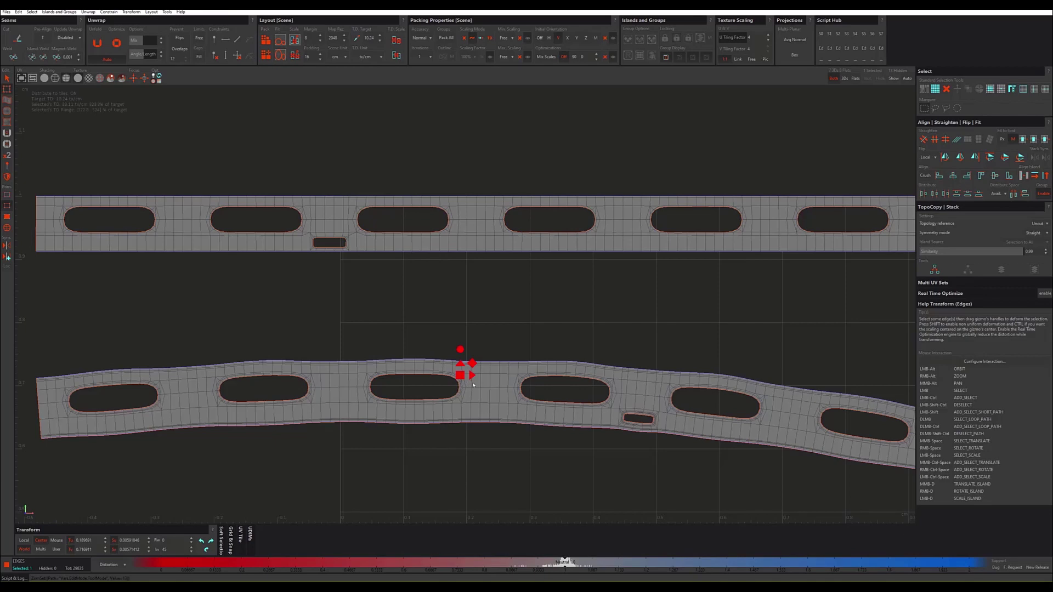
key("Tab")
key("u")
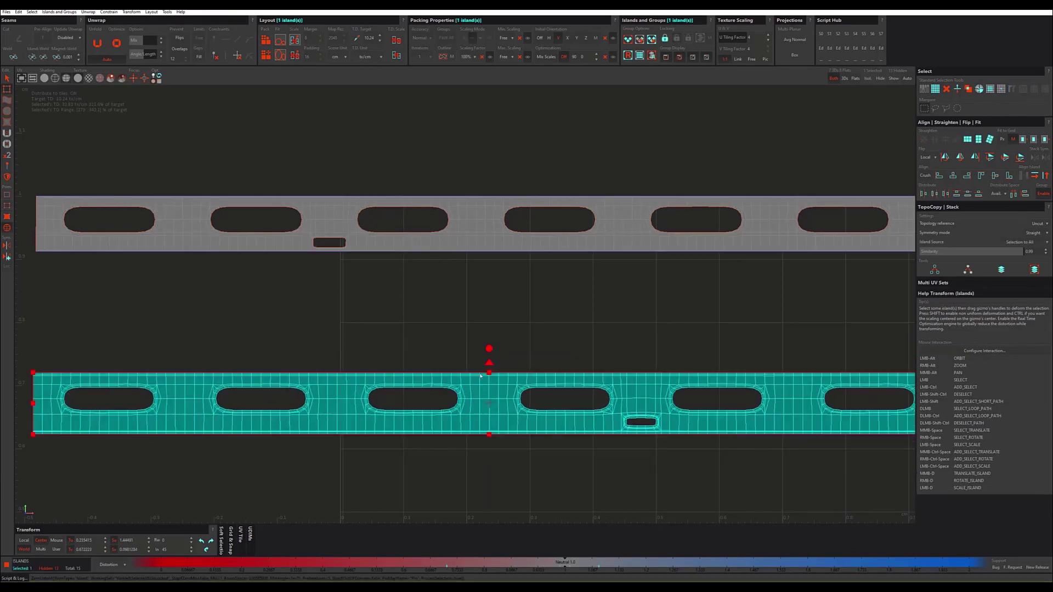
scroll(472, 367, "down", 2)
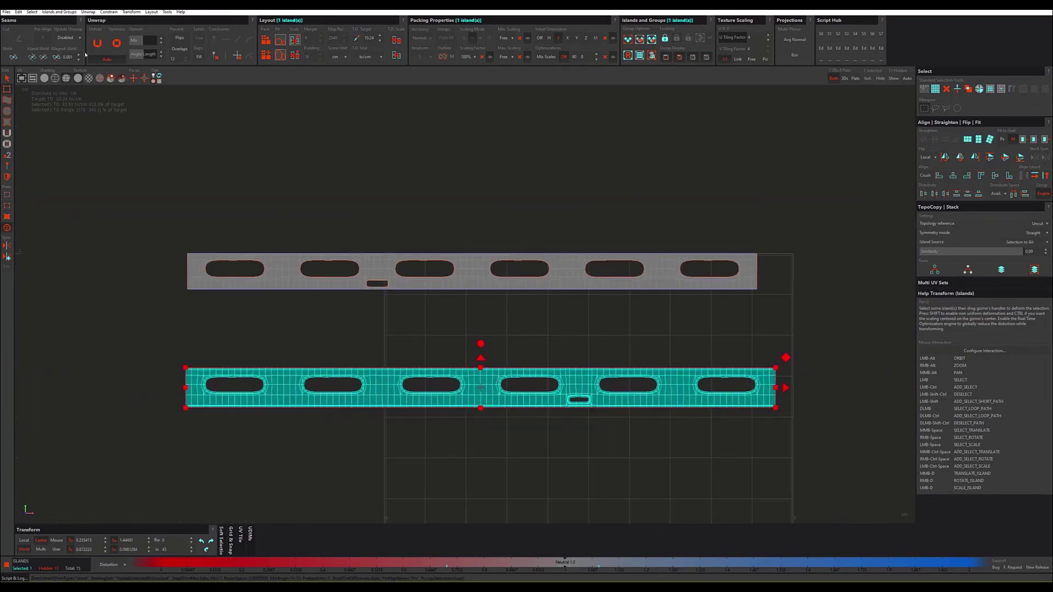
key("F3")
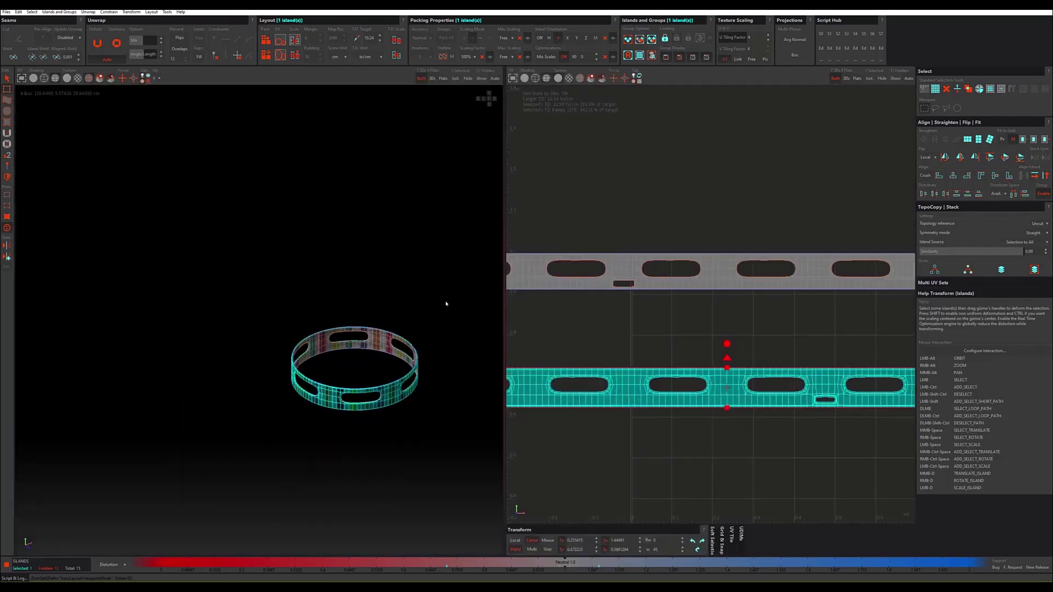
Step: Orbit and zoom the 3D ring to inspect the checker on the straightened strips
left_click(386, 422)
scroll(364, 369, "up", 3)
scroll(373, 340, "up", 2)
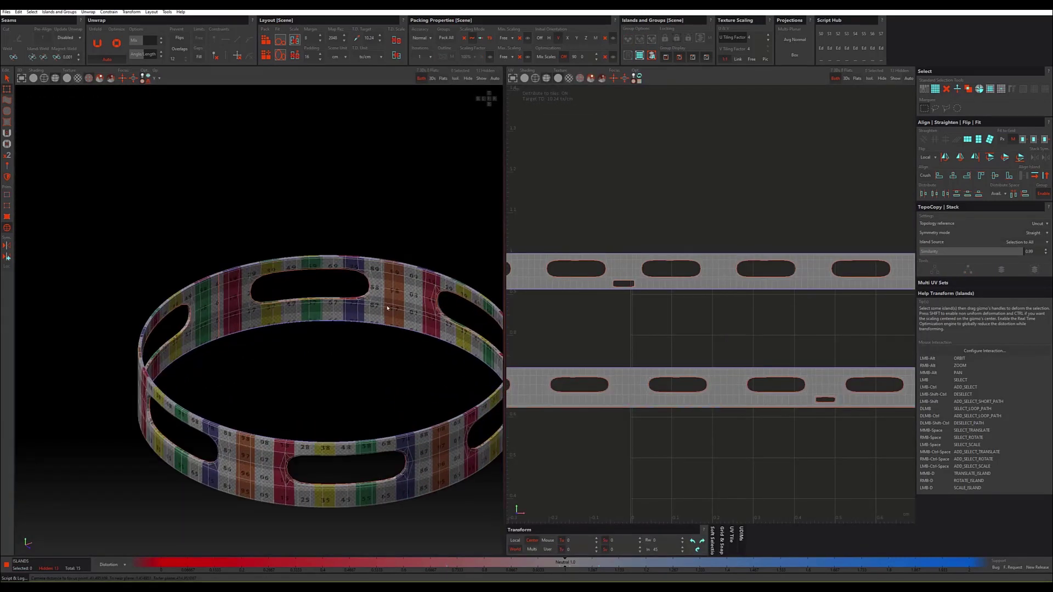
scroll(386, 306, "up", 4)
scroll(373, 305, "down", 4)
mouse_move(352, 306)
left_mouse_down("alt")
mouse_move(347, 360)
mouse_move(277, 406)
left_mouse_up("alt")
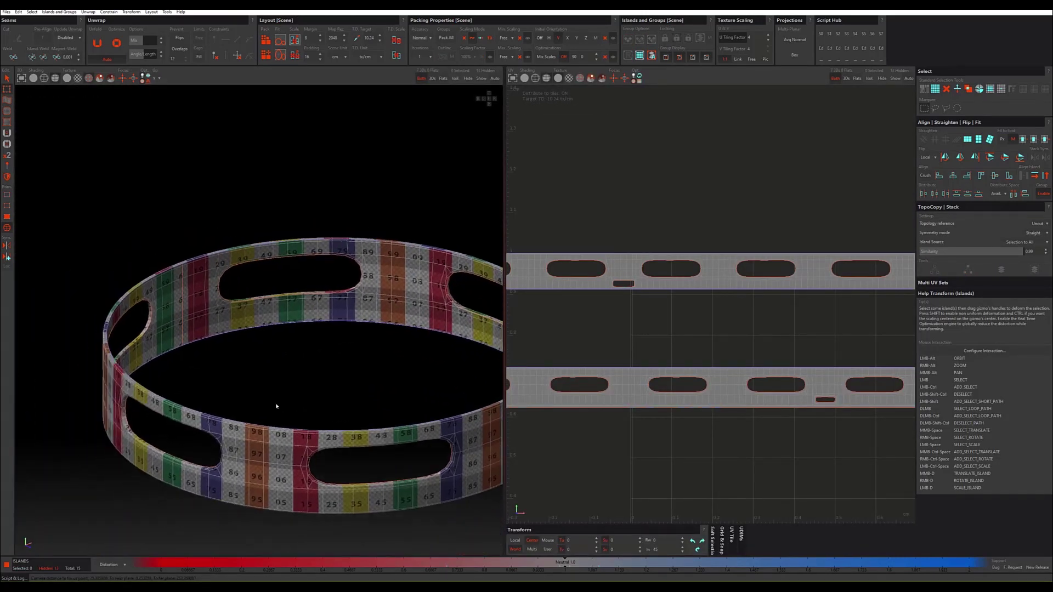
scroll(279, 405, "up", 3)
scroll(277, 405, "up", 2)
scroll(273, 414, "up", 2)
scroll(268, 426, "up", 3)
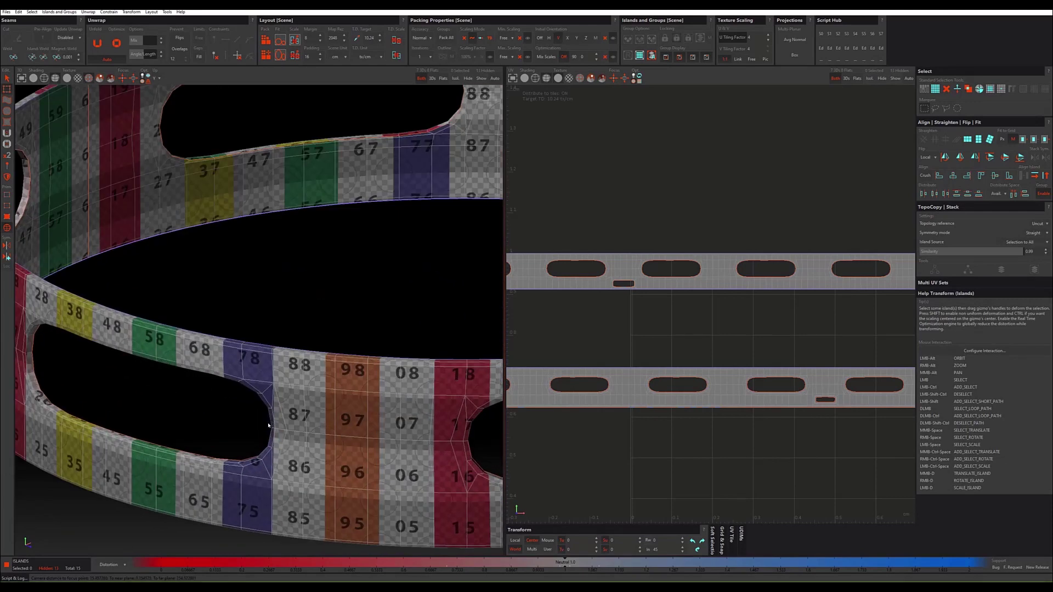
scroll(85, 409, "down", 2)
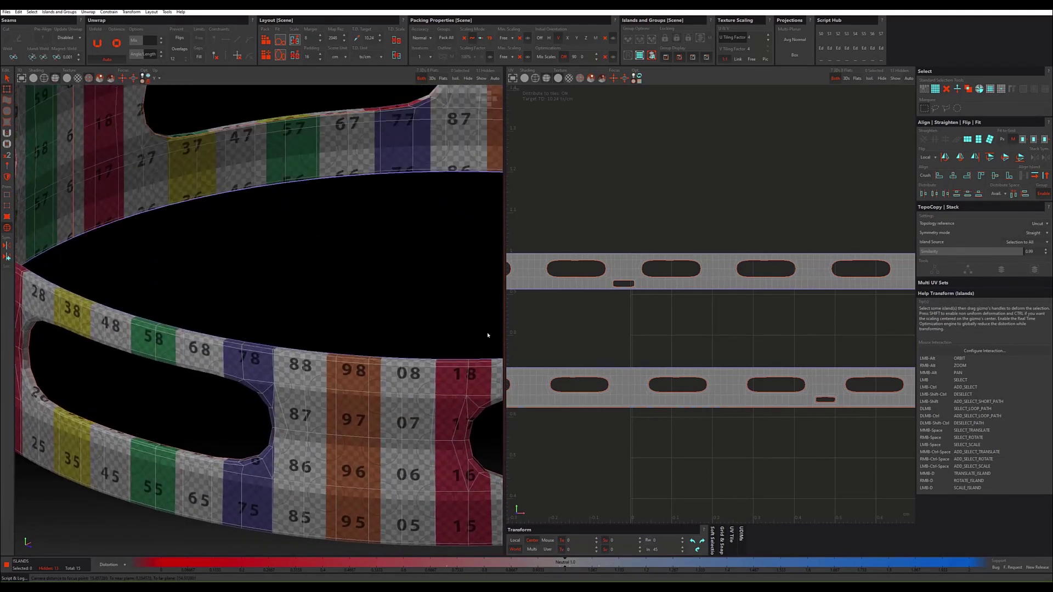
scroll(606, 301, "down", 3)
scroll(615, 285, "down", 2)
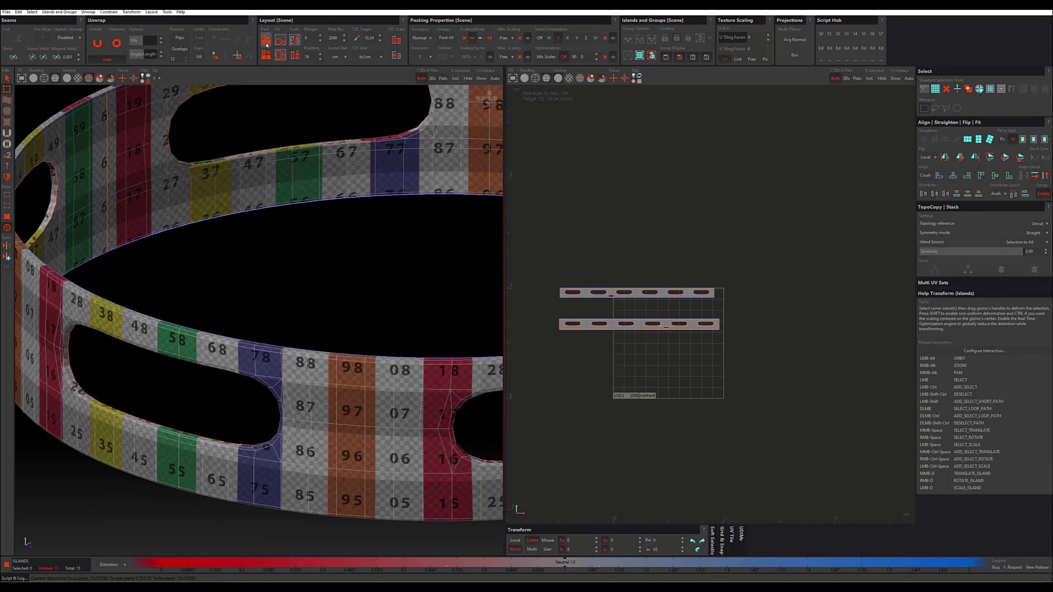
Step: Pack both ring strips along the bottom of the UV tile
key("ctrl+a")
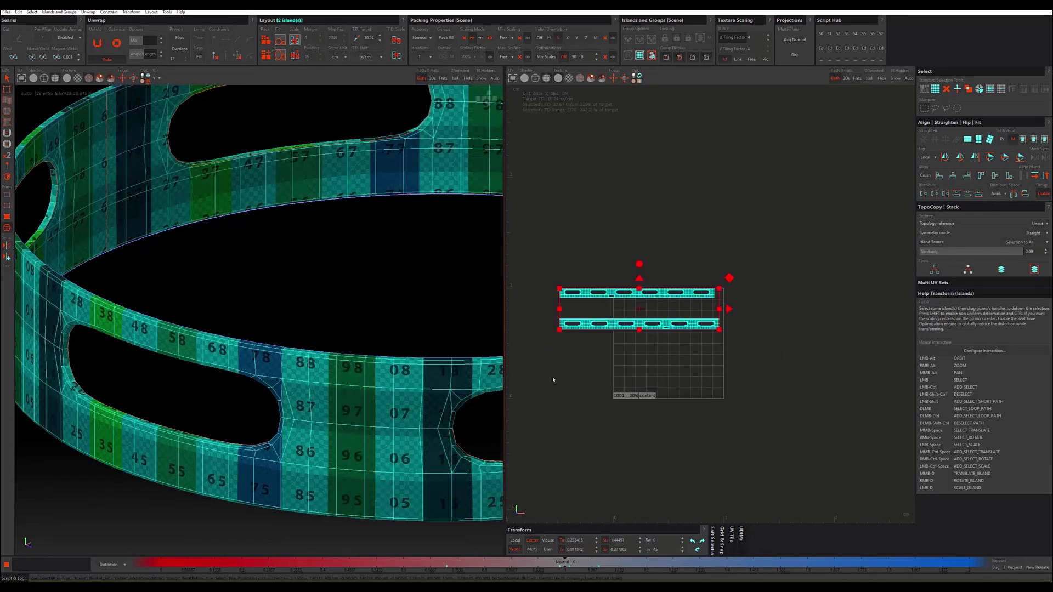
left_click(269, 40)
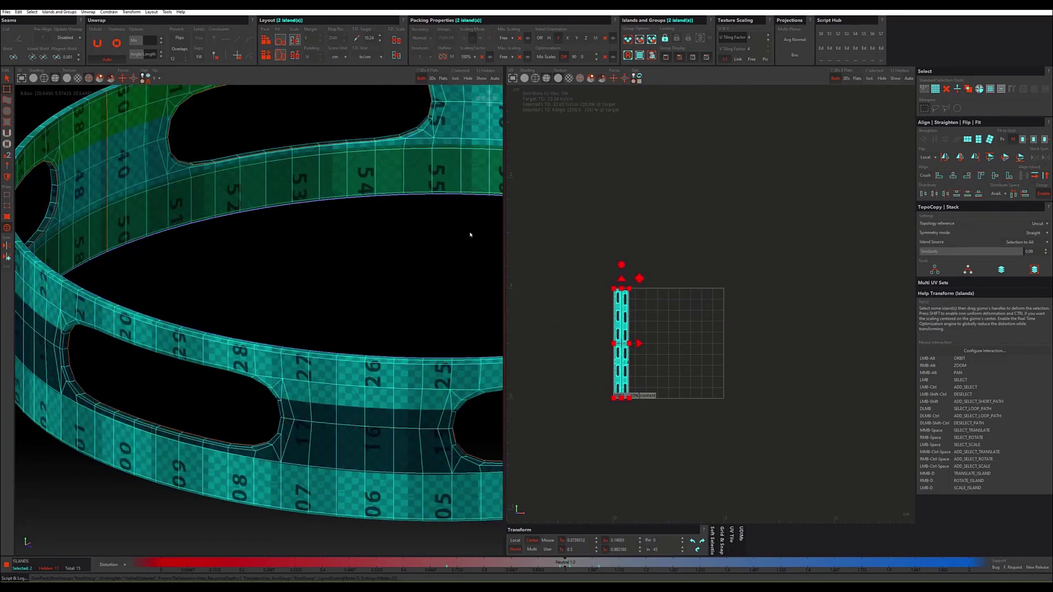
key("ctrl+z")
left_click(265, 40)
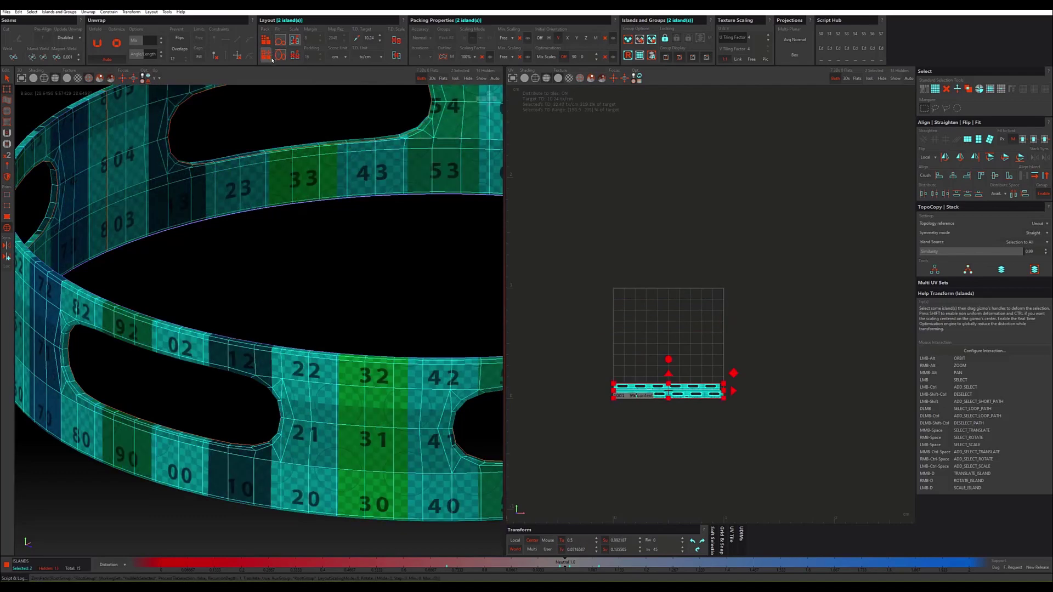
left_click(550, 286)
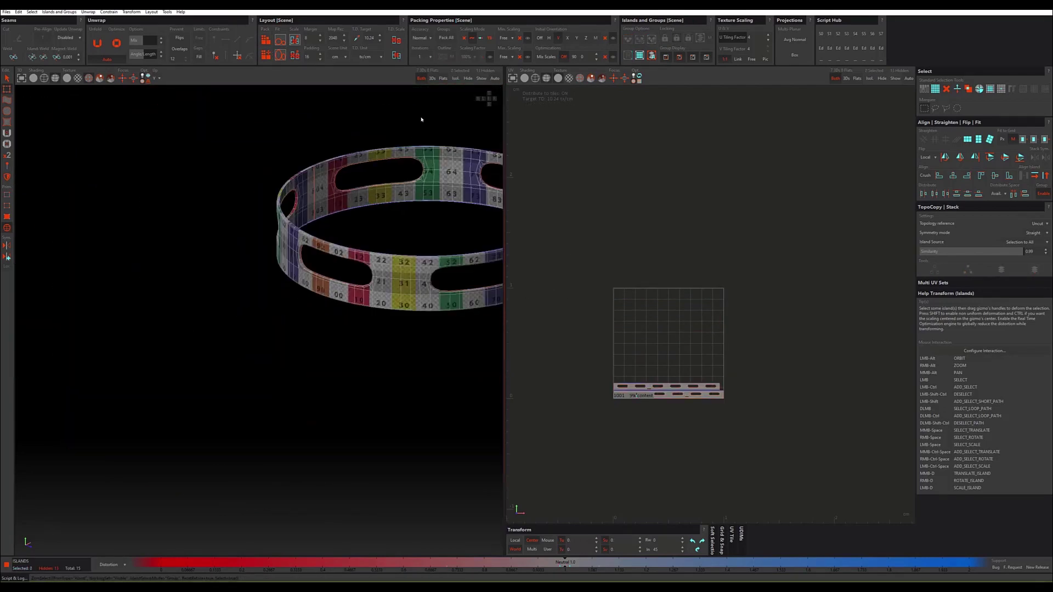
Step: Unhide the other cylinder parts and box-select all UV islands
left_click(481, 79)
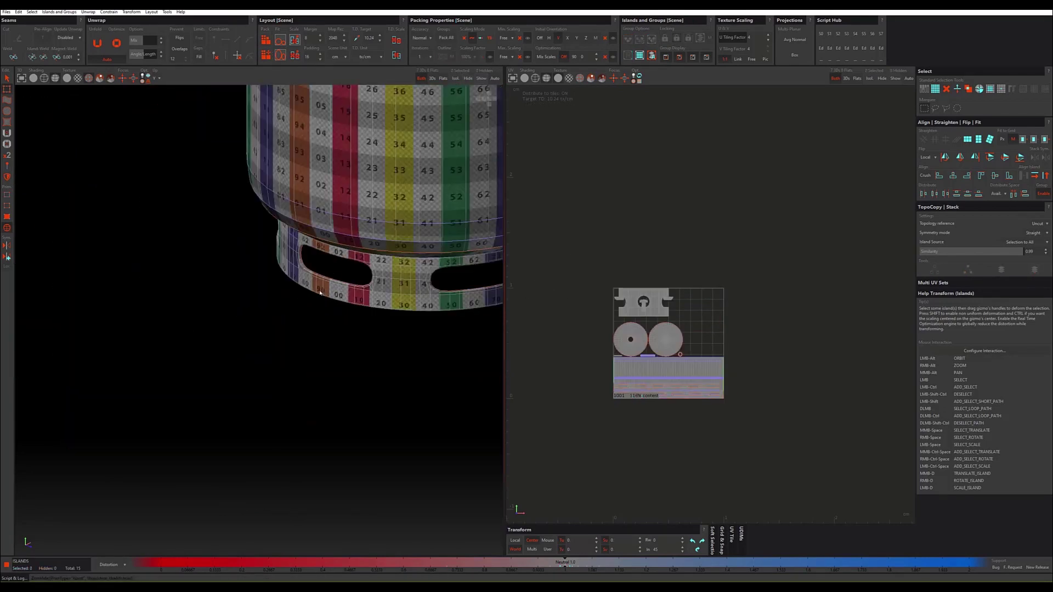
scroll(343, 281, "up", 2)
left_click_drag(343, 281, 341, 271, "alt")
left_click_drag(797, 247, 583, 442)
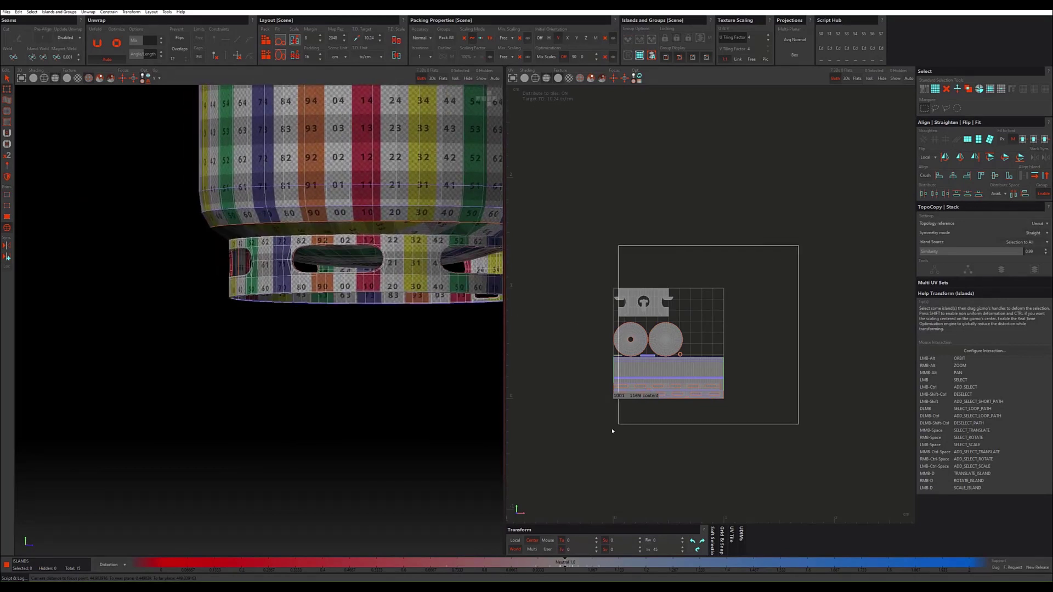
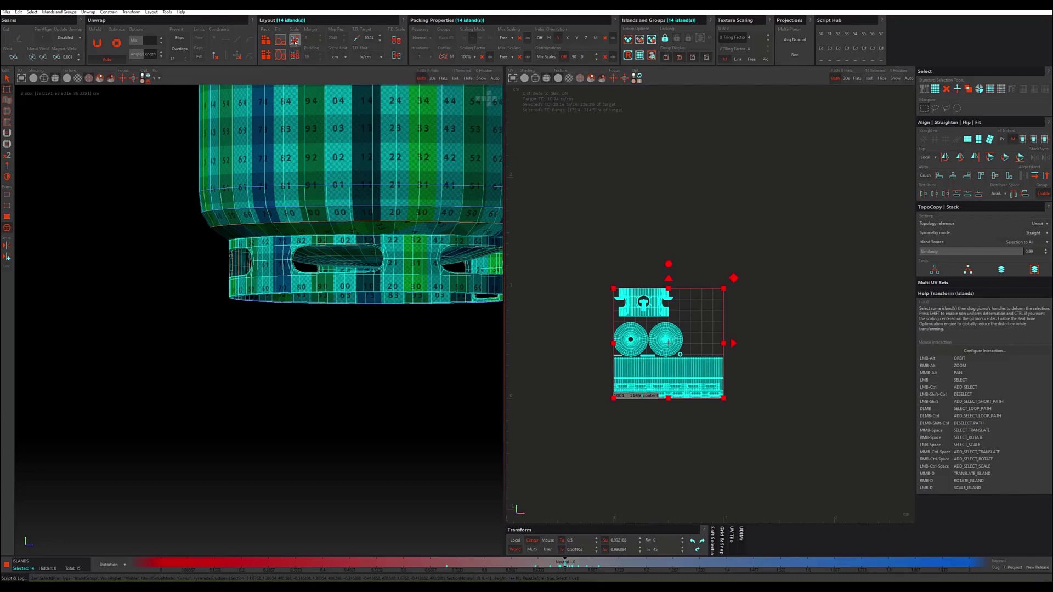
Step: Edit the Map Rez value, apply Layout Scale and Pack all 14 islands into the tile
double_click(333, 37)
left_click(299, 42)
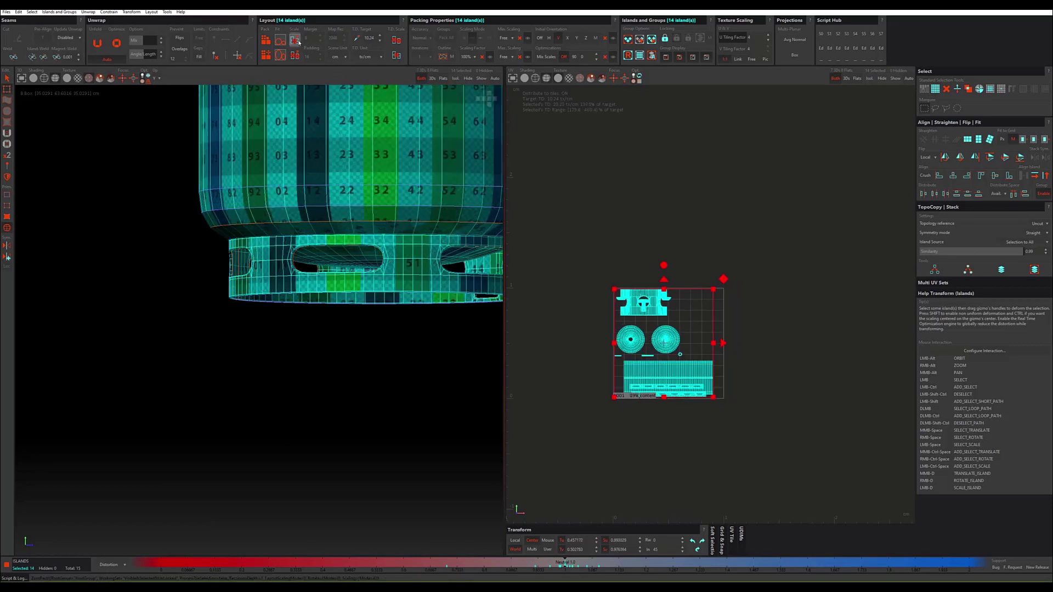
left_click(266, 55)
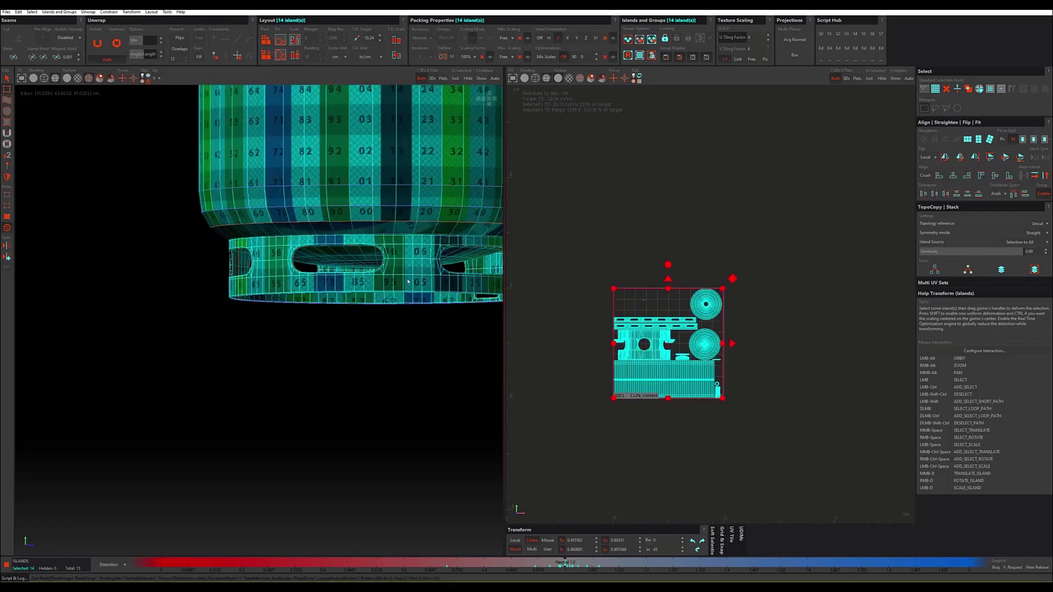
Step: Orbit the cylinder to check it from below and above, then select the handle island
mouse_move(407, 282)
left_mouse_down("alt")
mouse_move(437, 287)
mouse_move(508, 239)
mouse_move(564, 237)
left_mouse_up("alt")
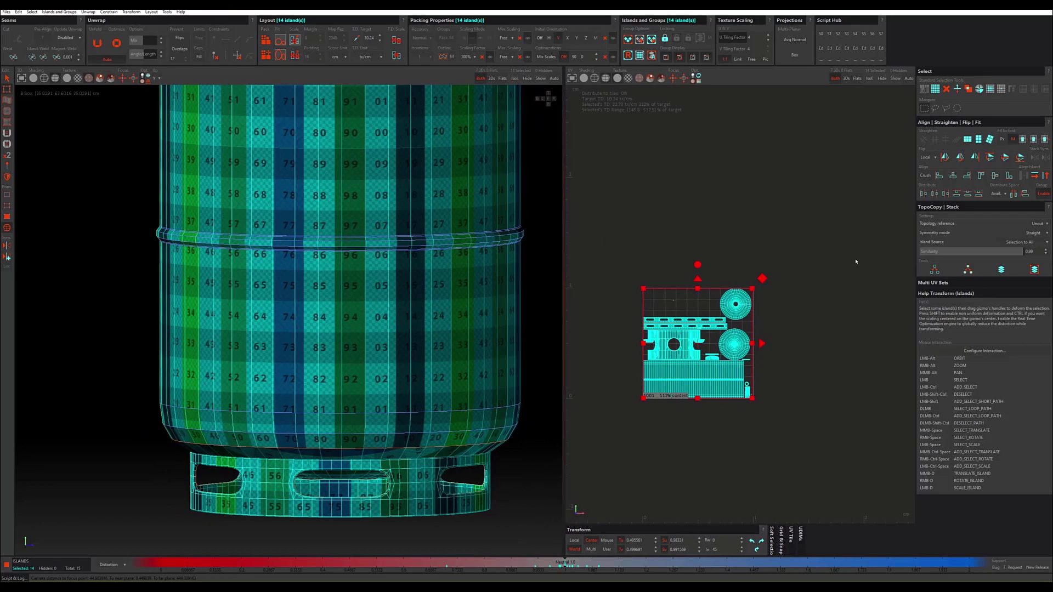
scroll(353, 242, "down", 3)
scroll(348, 230, "down", 2)
mouse_move(348, 231)
left_mouse_down("alt")
mouse_move(385, 169)
mouse_move(351, 227)
mouse_move(352, 203)
left_mouse_up("alt")
left_click(353, 203)
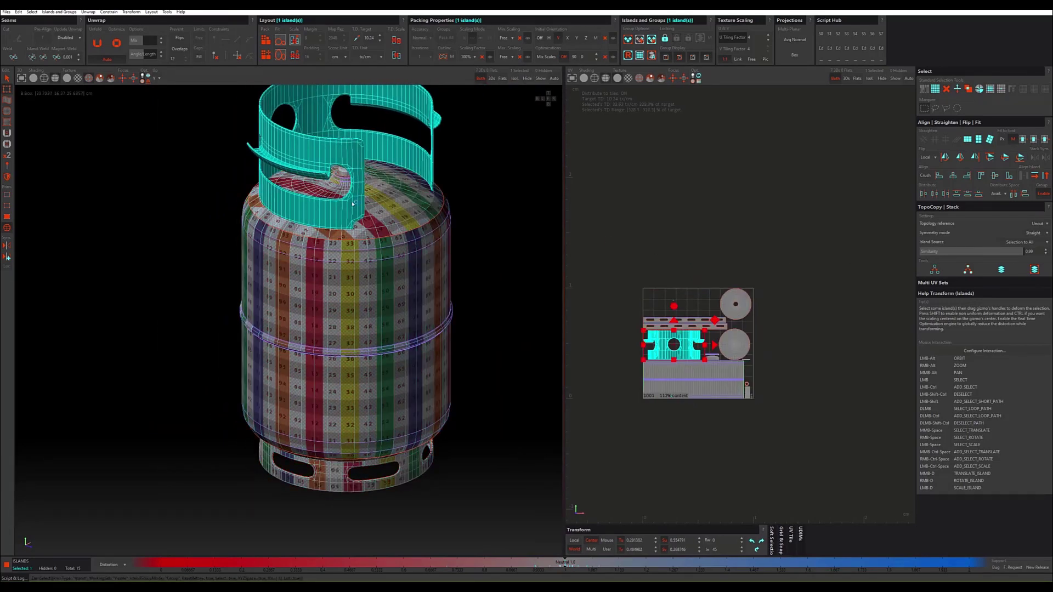
Step: Isolate and frame the handle island, then switch to edge selection
left_click(514, 78)
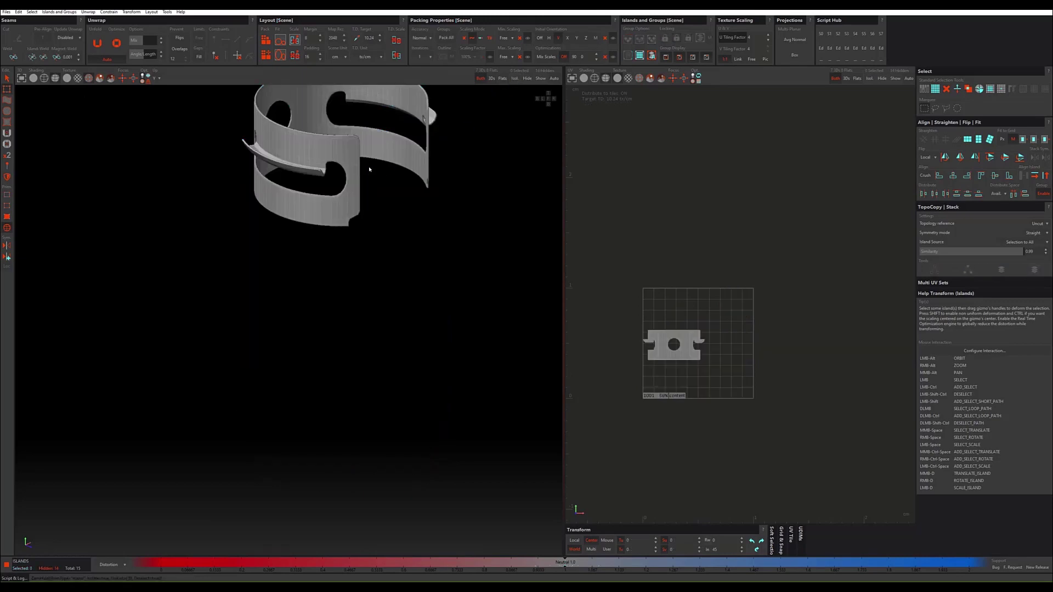
key("f")
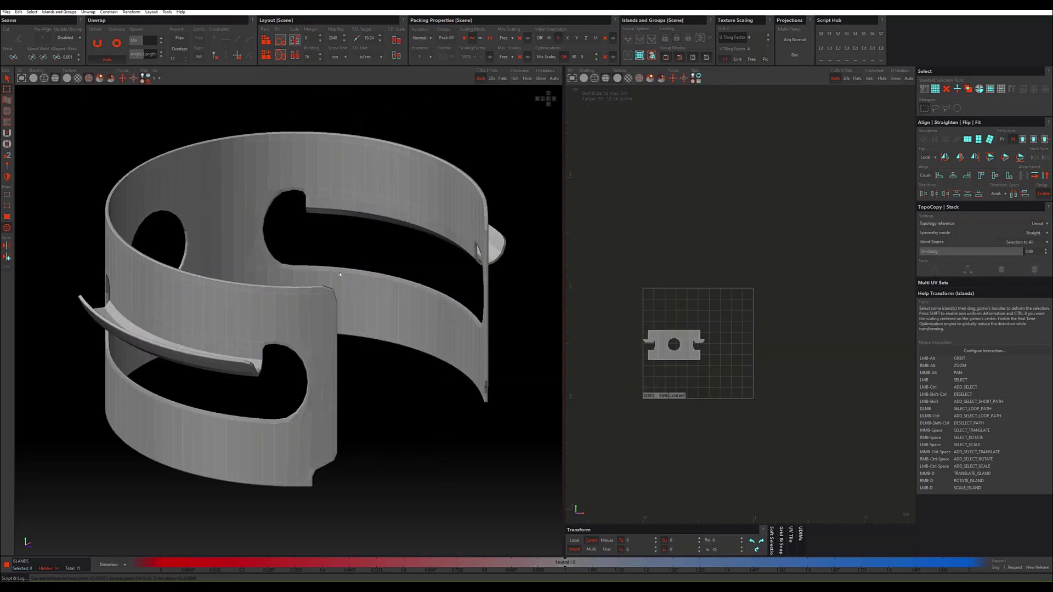
key("F2")
scroll(277, 342, "up", 3)
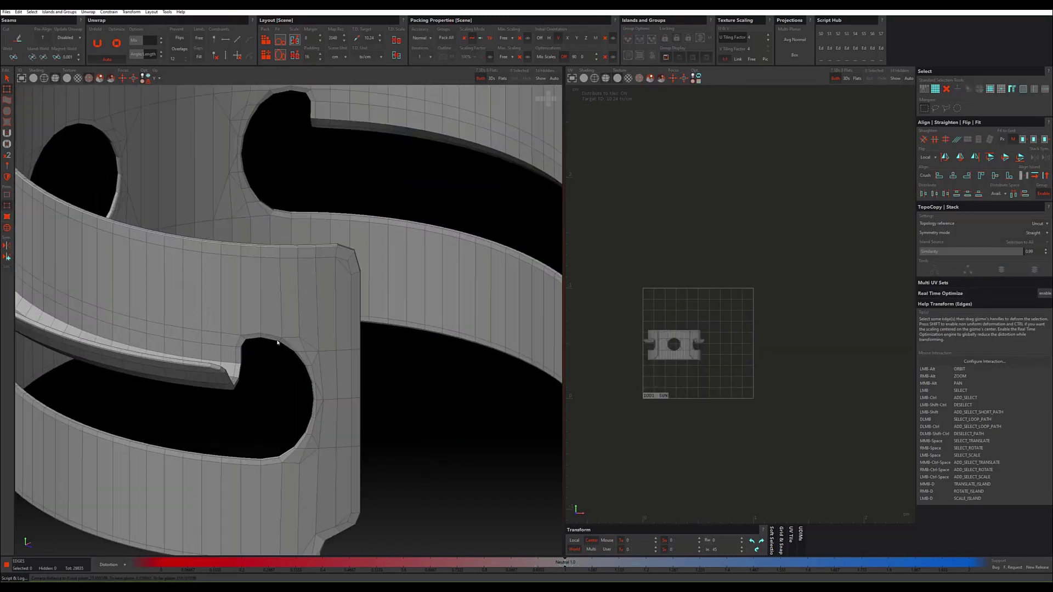
left_click_drag(277, 343, 244, 343, "alt")
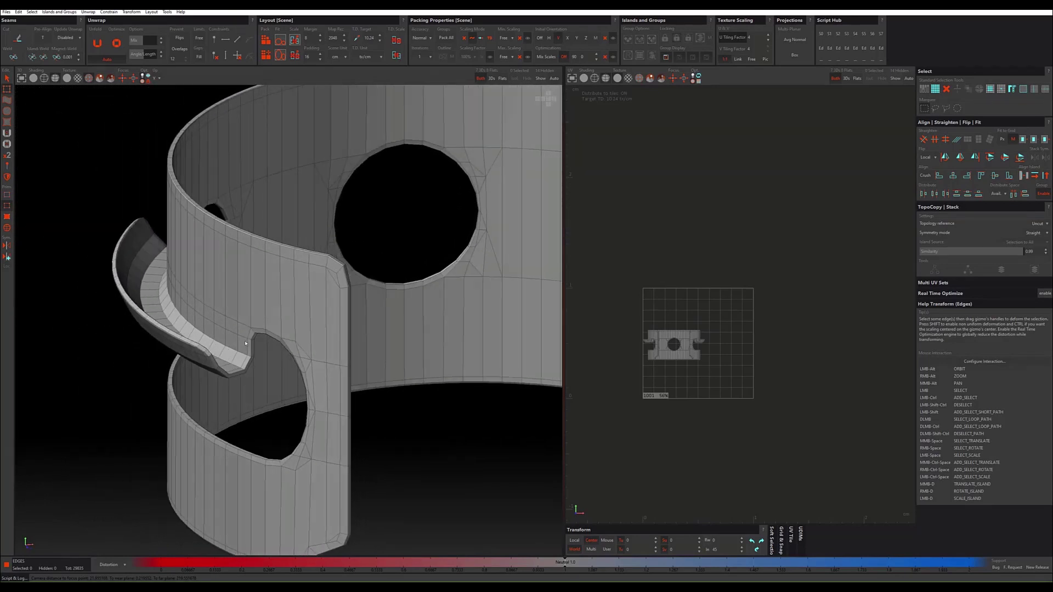
scroll(229, 356, "up", 2)
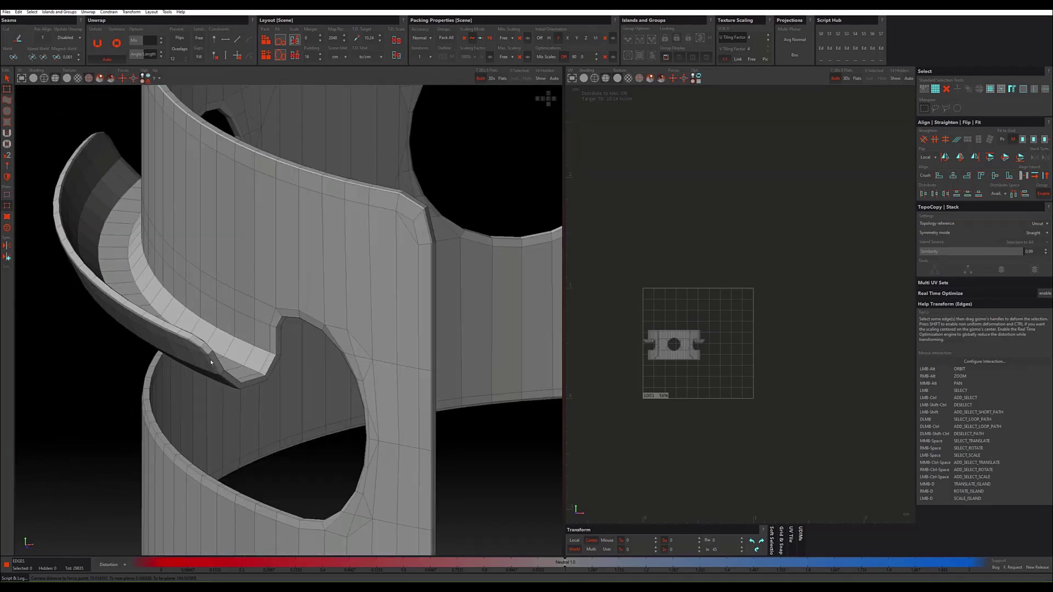
Step: Select the edge loop around the handle opening and cut it as a seam
double_click(210, 360)
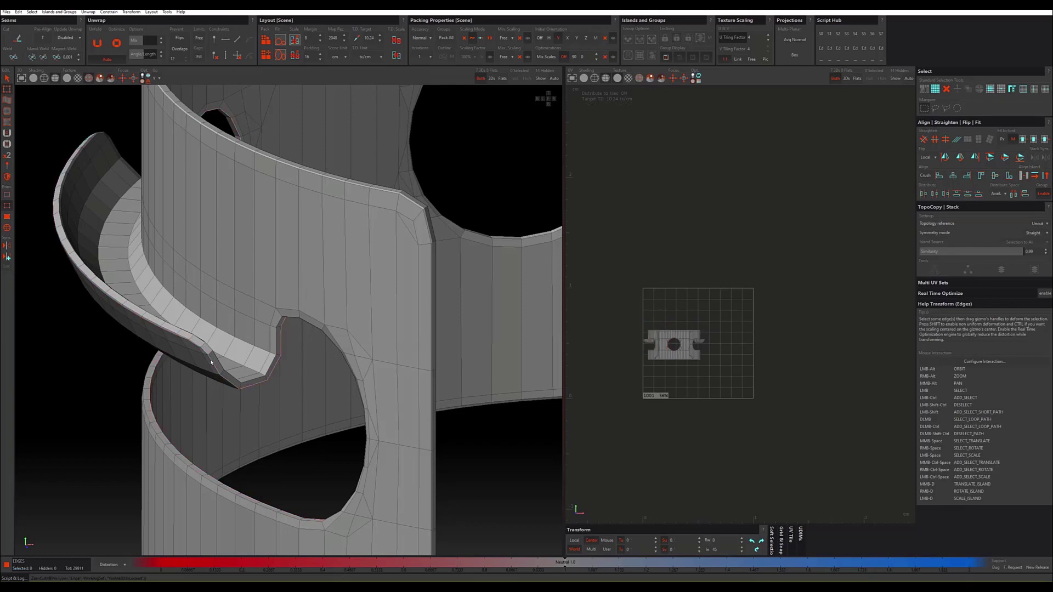
scroll(211, 361, "down", 2)
scroll(213, 361, "down", 1)
left_click(214, 360)
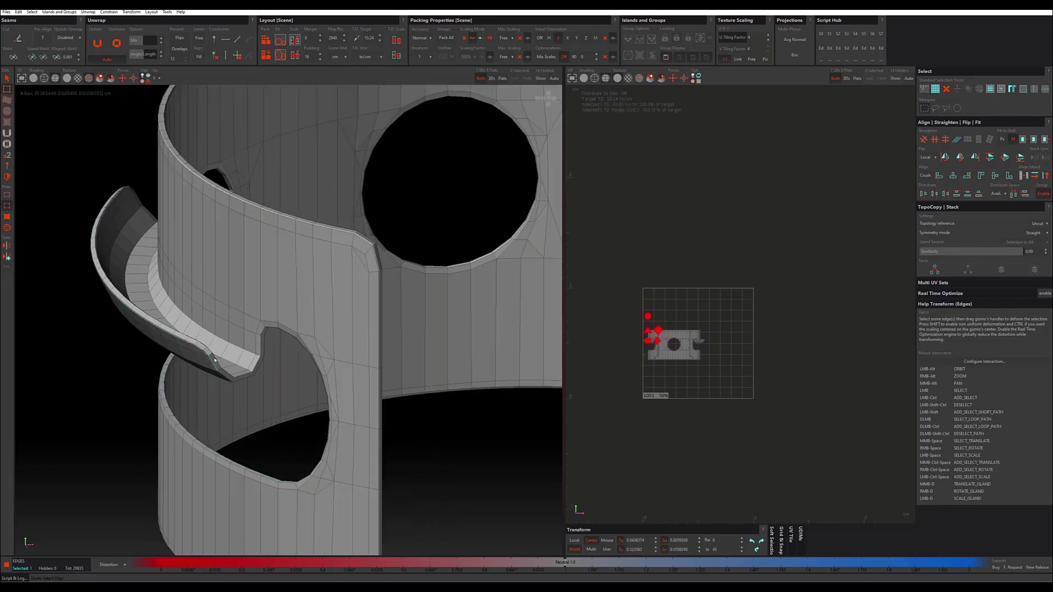
left_click(222, 378)
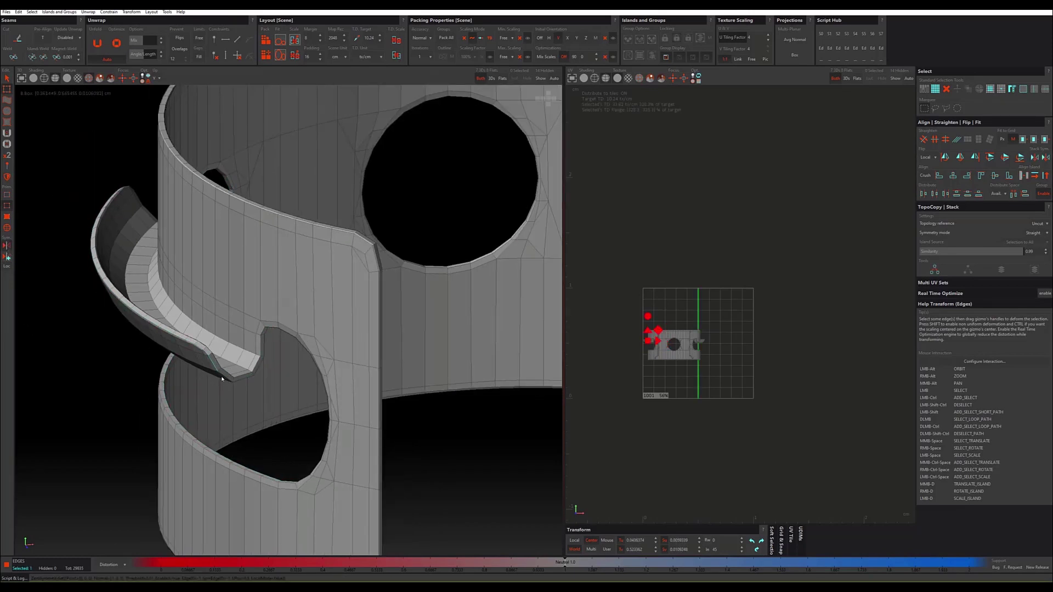
double_click(222, 377)
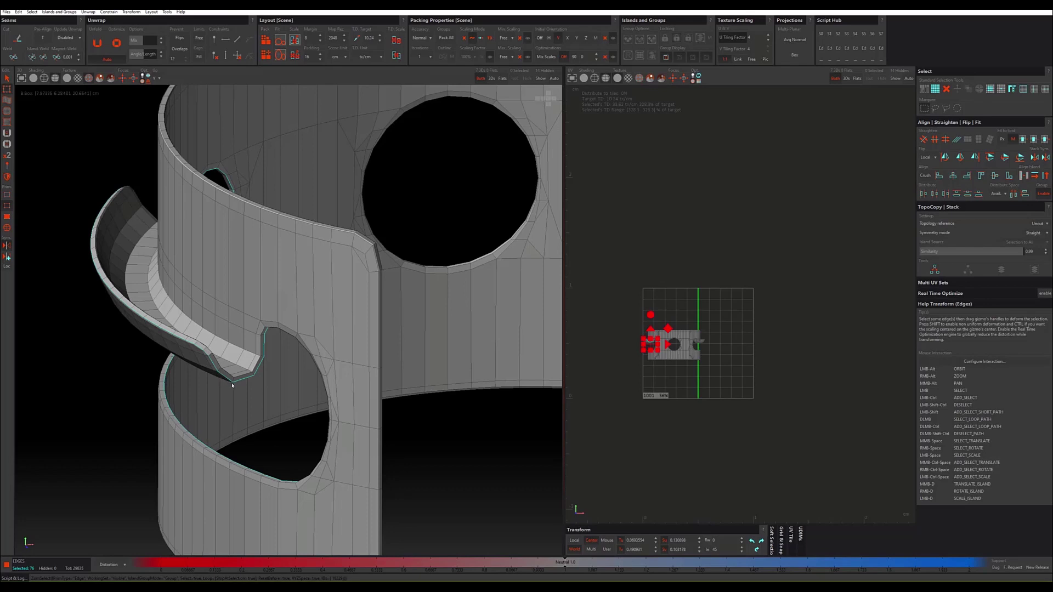
key("c")
key("f")
Step: Turn the model slightly and disable symmetry
left_click_drag(497, 340, 492, 341, "alt")
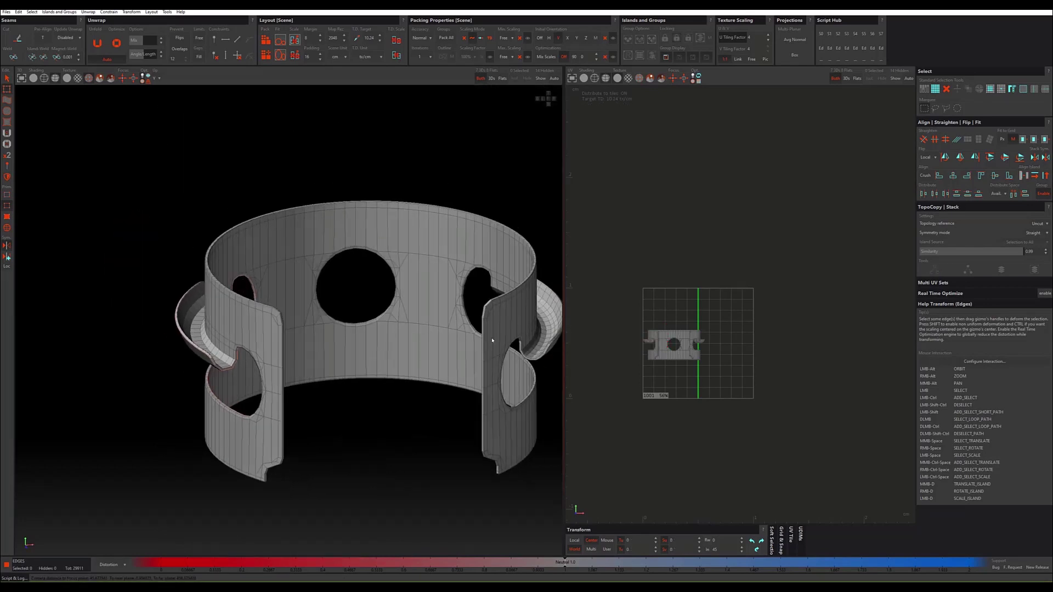
scroll(475, 342, "up", 2)
scroll(474, 342, "up", 3)
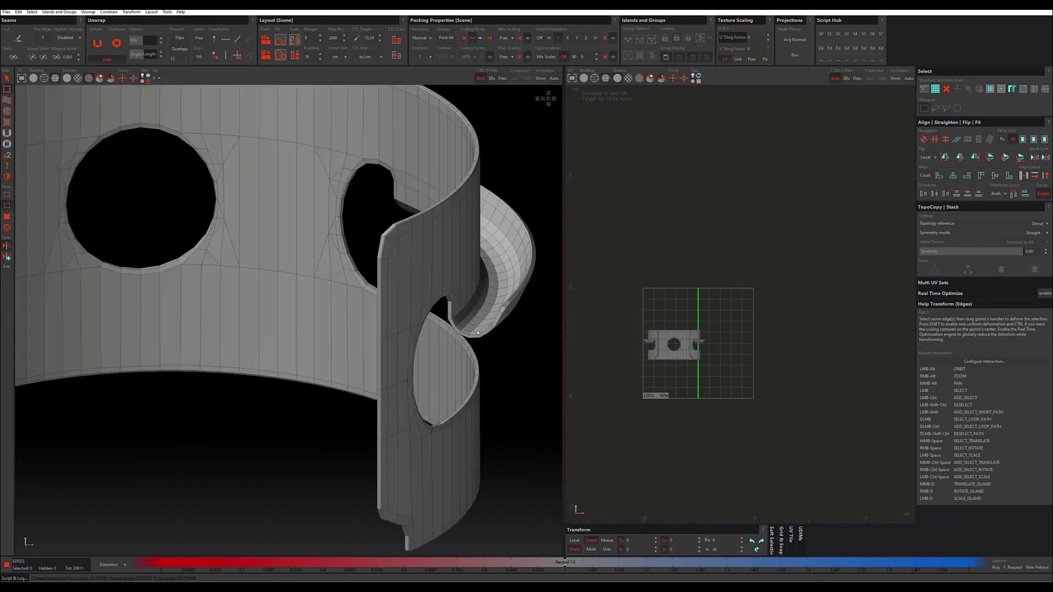
scroll(474, 342, "up", 3)
scroll(475, 342, "down", 2)
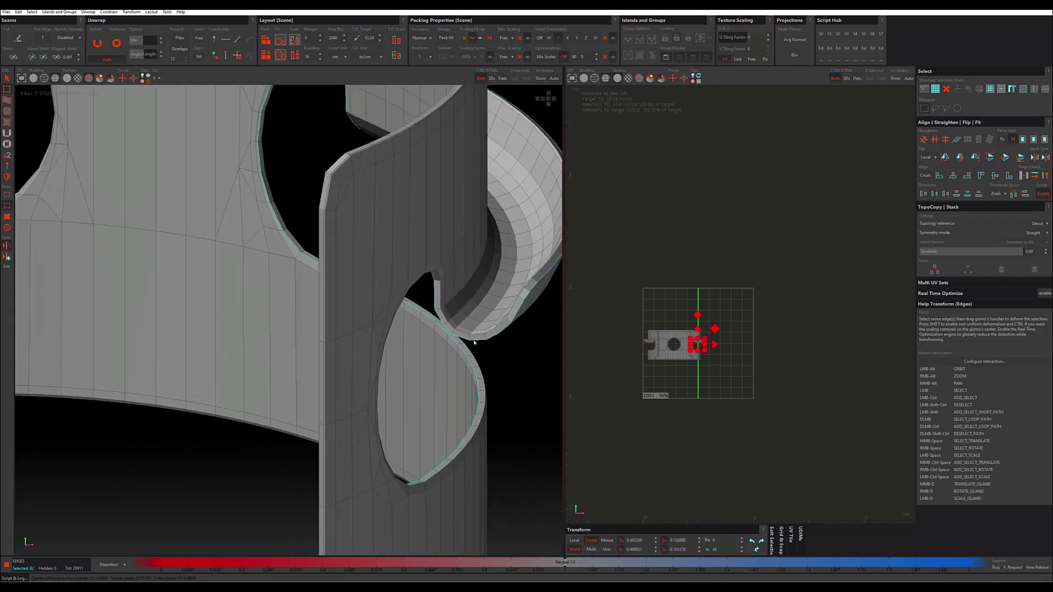
scroll(475, 342, "down", 3)
scroll(474, 342, "down", 3)
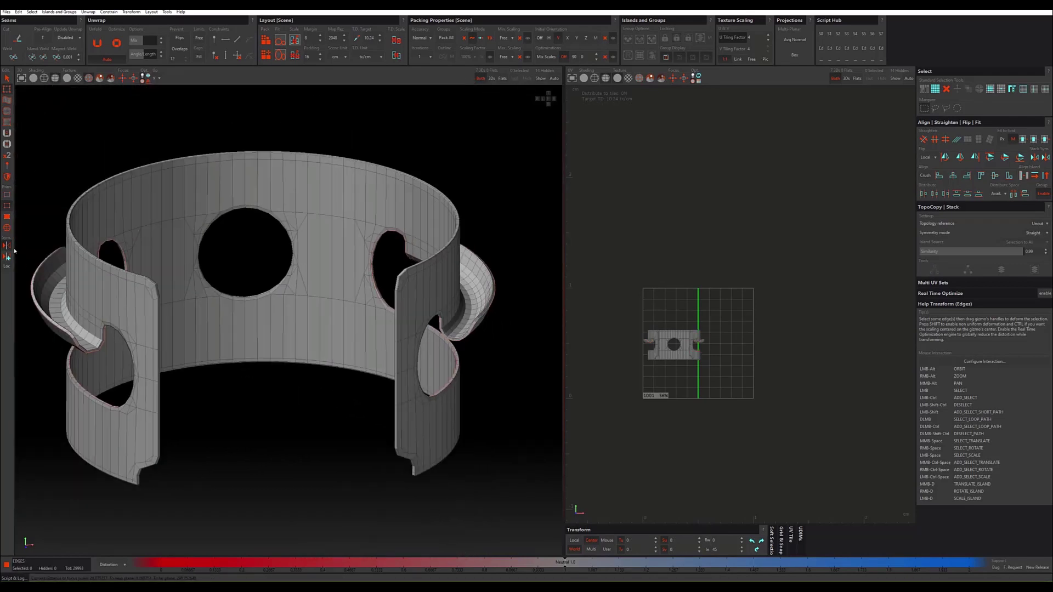
left_click(7, 245)
Step: Select the ring's outer boundary edge loop and cut it as a seam
scroll(104, 322, "up", 1)
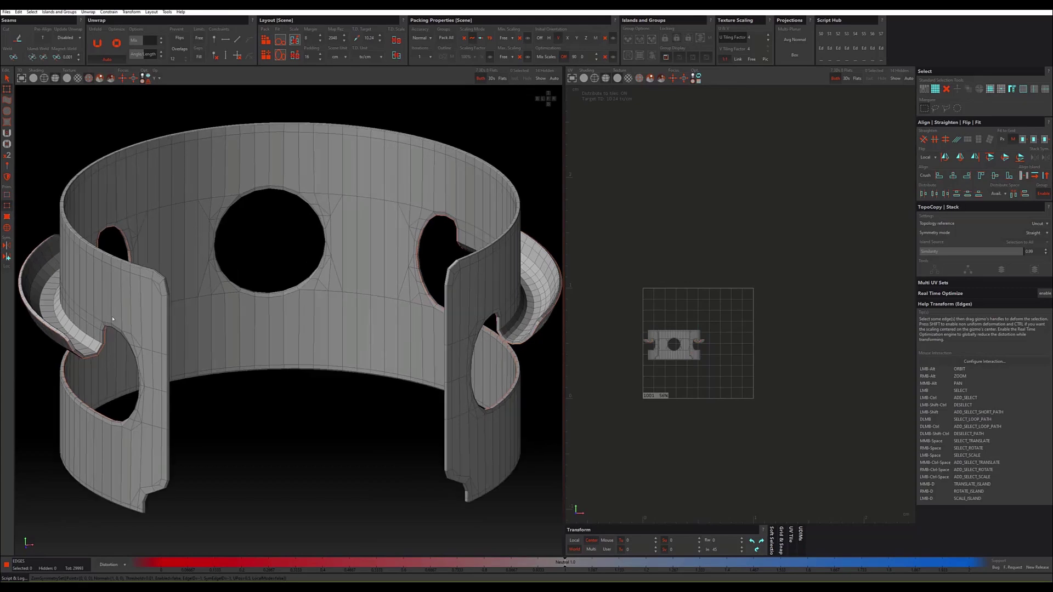
scroll(151, 315, "up", 4)
double_click(163, 268)
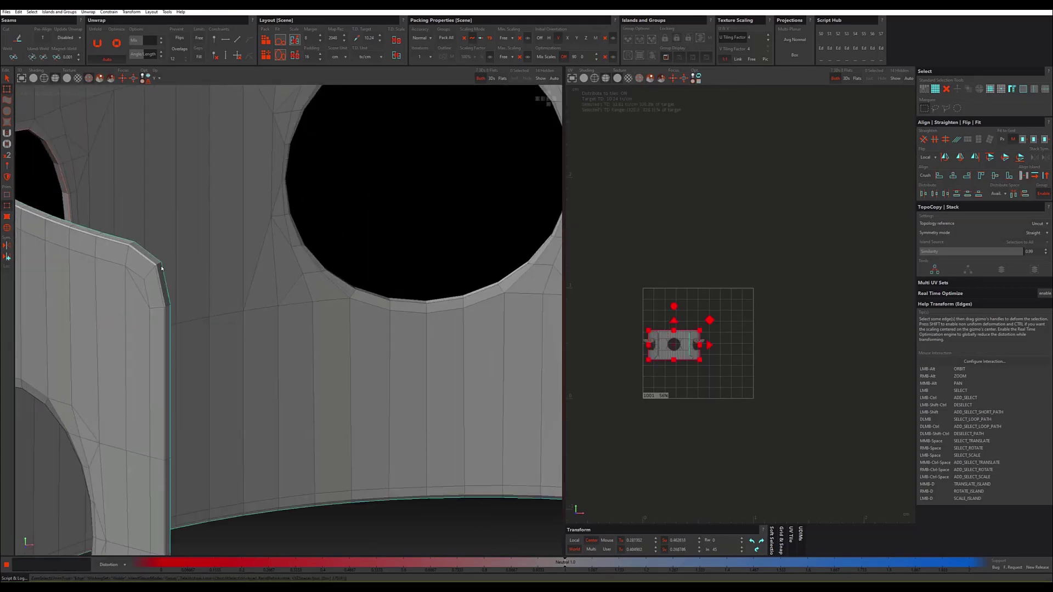
key("f")
left_click_drag(306, 291, 310, 293, "alt")
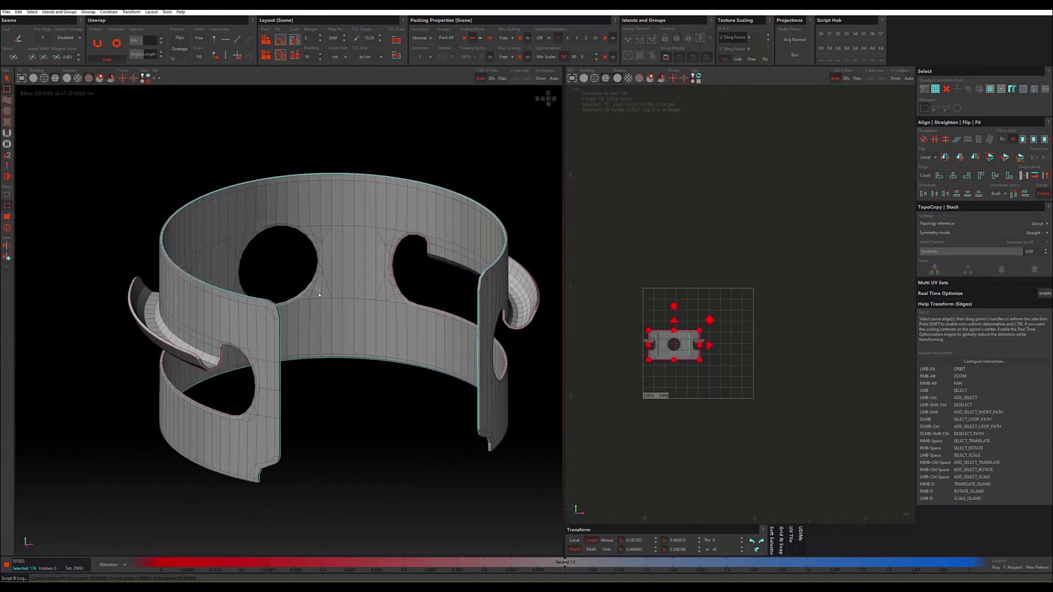
key("c")
Step: Cut the round hole's rim edges as a seam, then view the ring from the side
scroll(314, 293, "up", 5)
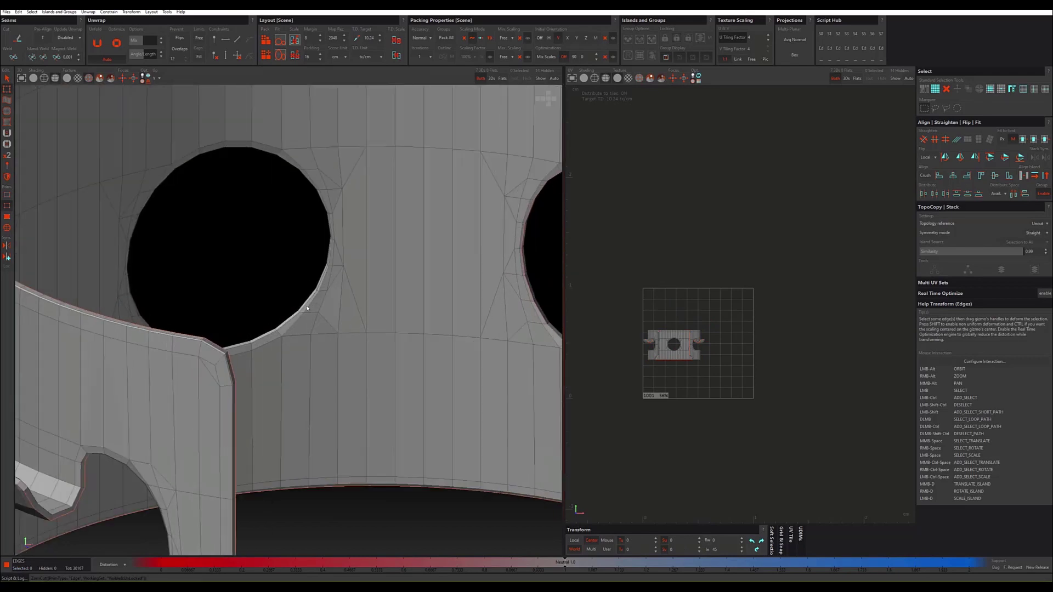
left_click(304, 307)
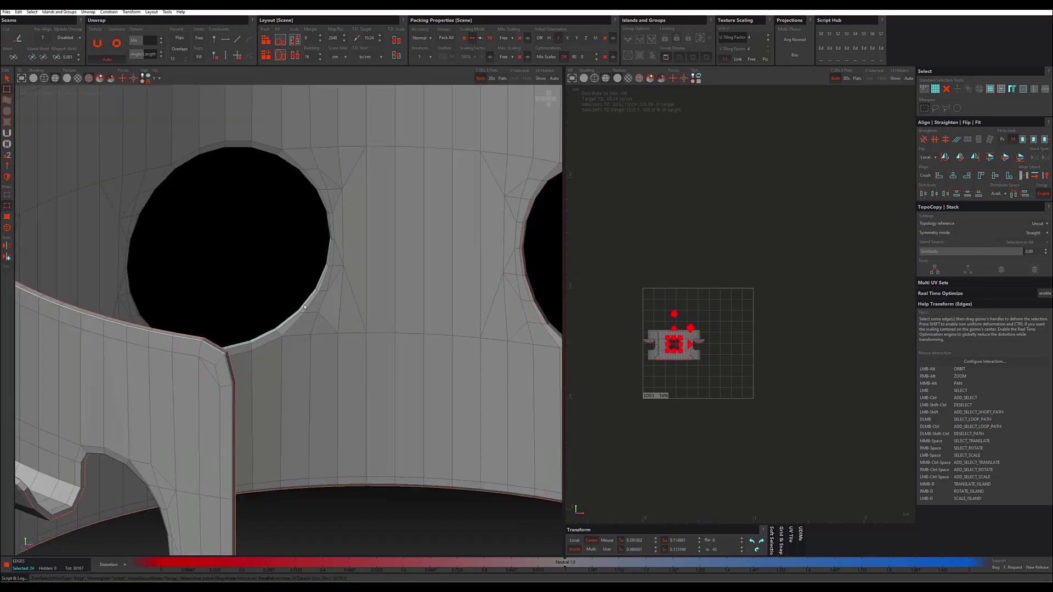
left_click_drag(304, 308, 305, 308, "alt")
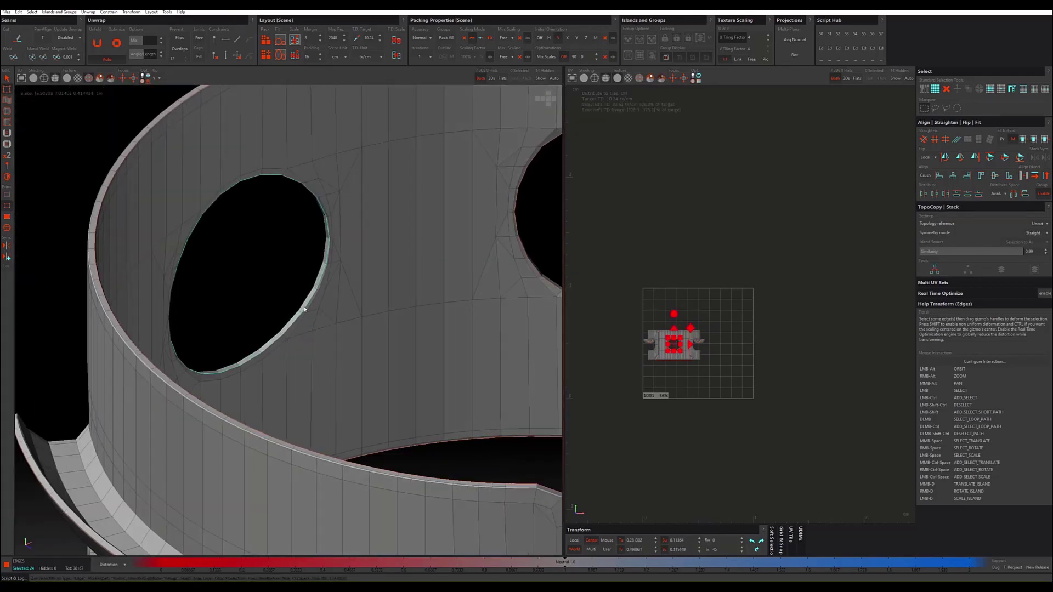
key("c")
scroll(313, 356, "down", 6)
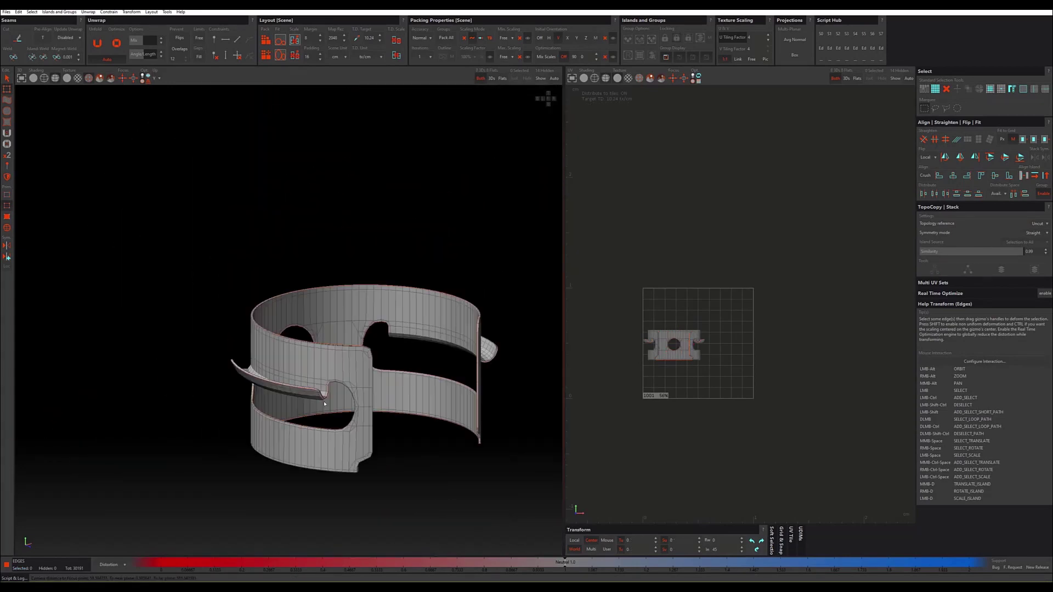
left_click_drag(324, 404, 364, 413, "alt")
scroll(372, 415, "up", 5)
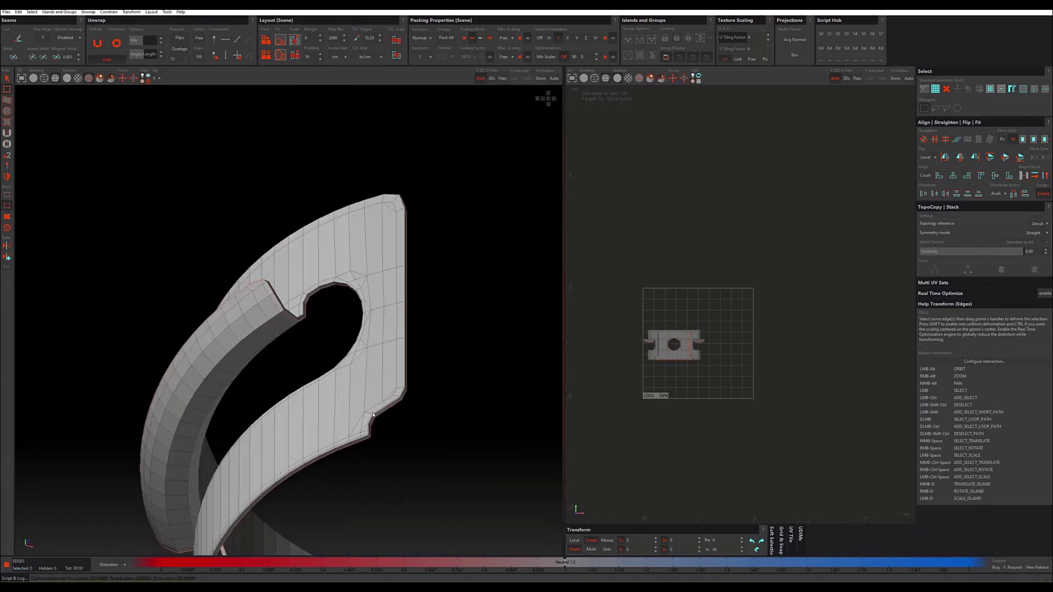
scroll(373, 415, "up", 2)
scroll(374, 415, "down", 2)
scroll(379, 415, "down", 2)
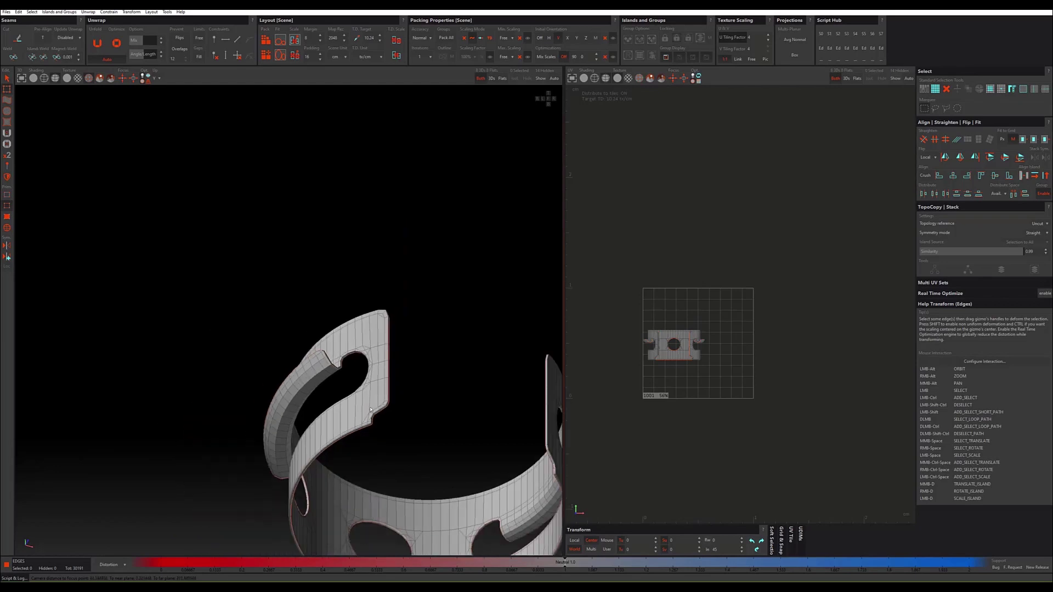
scroll(384, 416, "down", 2)
scroll(395, 417, "down", 1)
mouse_move(395, 417)
left_mouse_down("alt")
mouse_move(219, 426)
mouse_move(290, 404)
left_mouse_up("alt")
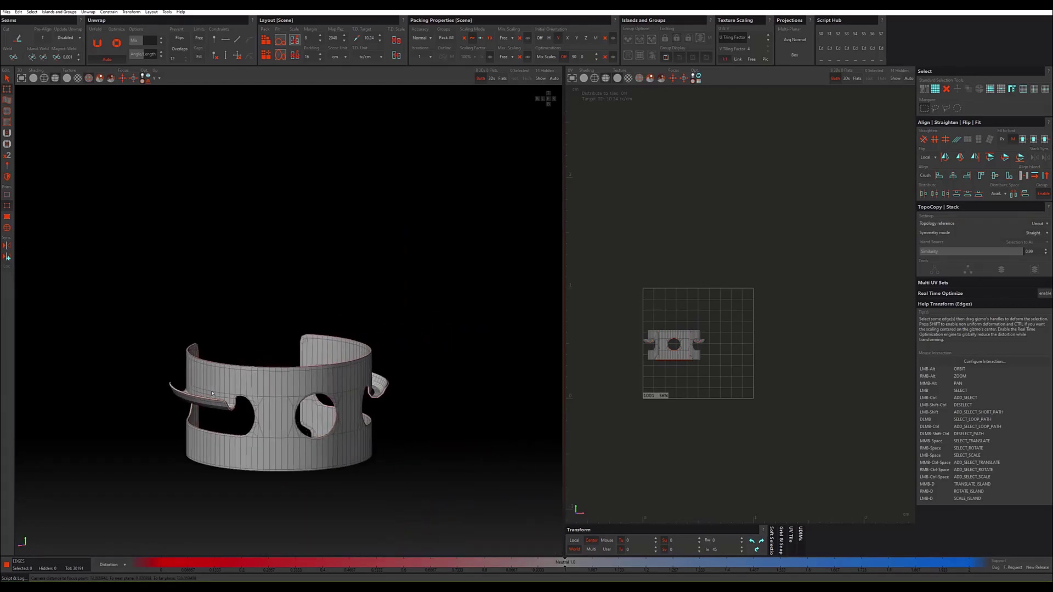
Step: Select both ring islands in island mode and unwrap them
key("F4")
key("ctrl+a")
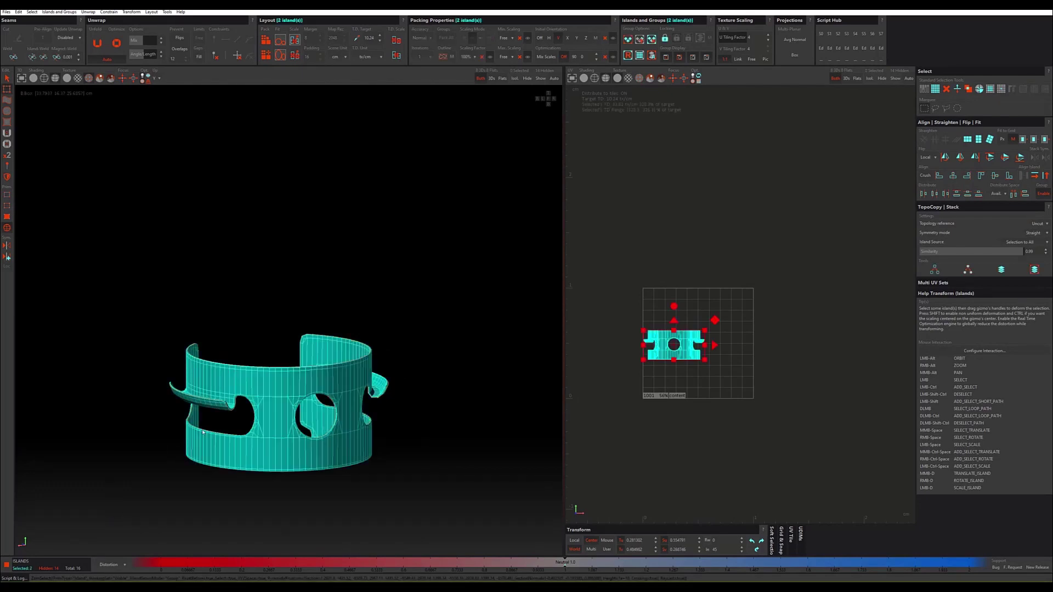
key("u")
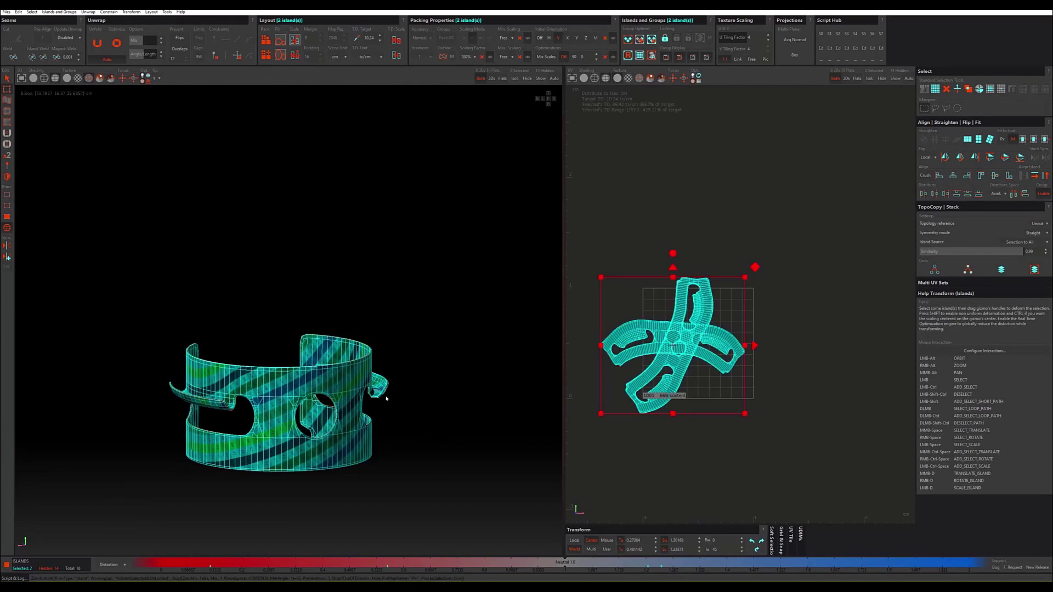
mouse_move(386, 399)
left_mouse_down("alt")
mouse_move(411, 402)
mouse_move(359, 427)
left_mouse_up("alt")
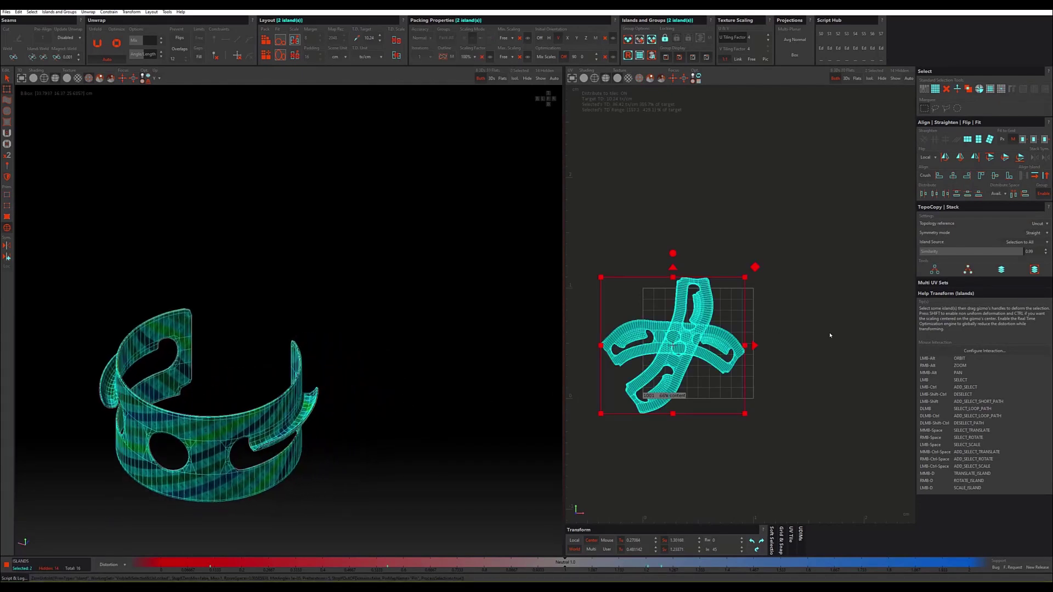
Step: Move the curved side island out below the UV tile, leaving the arc island inside
left_click(830, 335)
left_click(706, 312)
left_click_drag(704, 315, 832, 316)
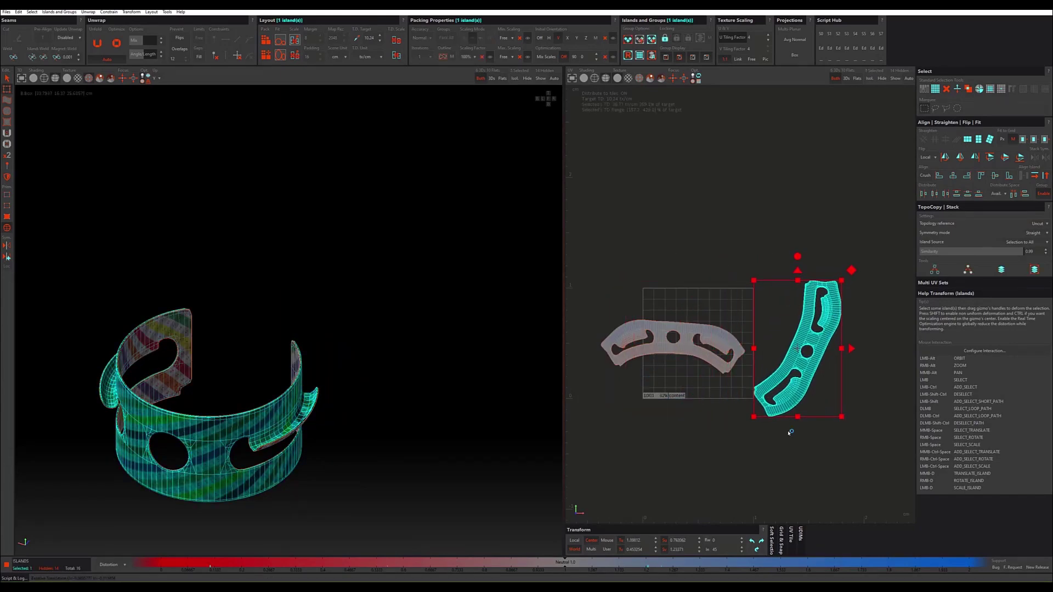
left_click_drag(801, 362, 755, 483)
scroll(675, 338, "up", 3)
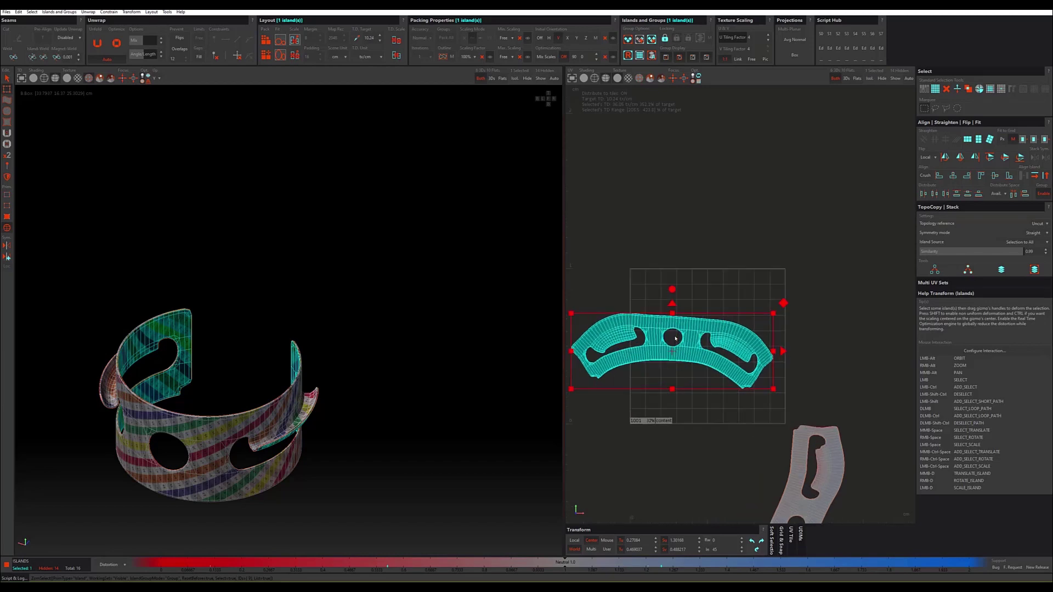
key("F2")
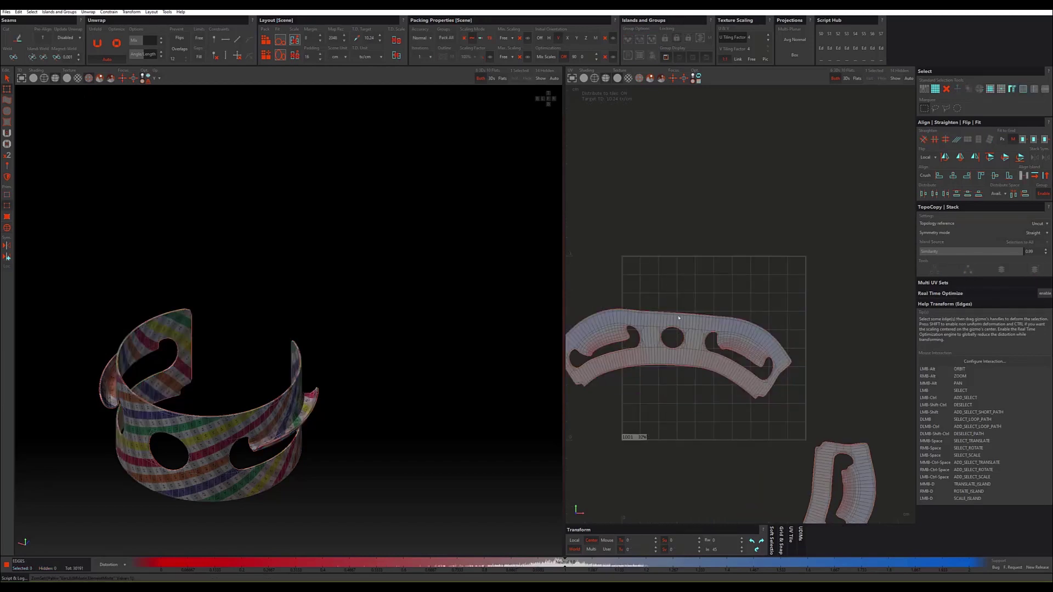
Step: Select the arc island's outer border edges
left_click(680, 315)
scroll(682, 313, "up", 5)
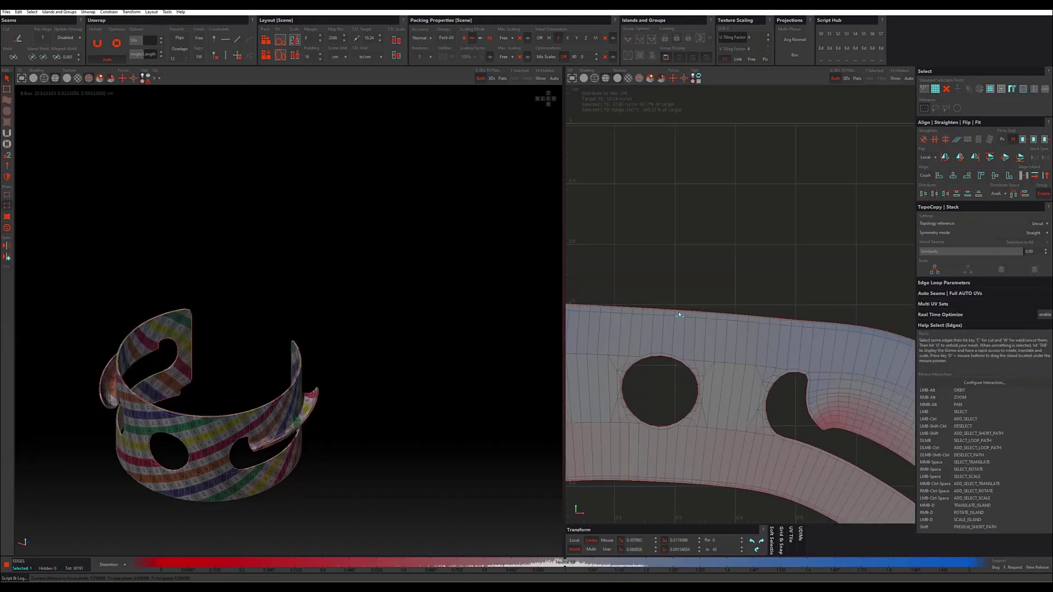
scroll(699, 407, "down", 5)
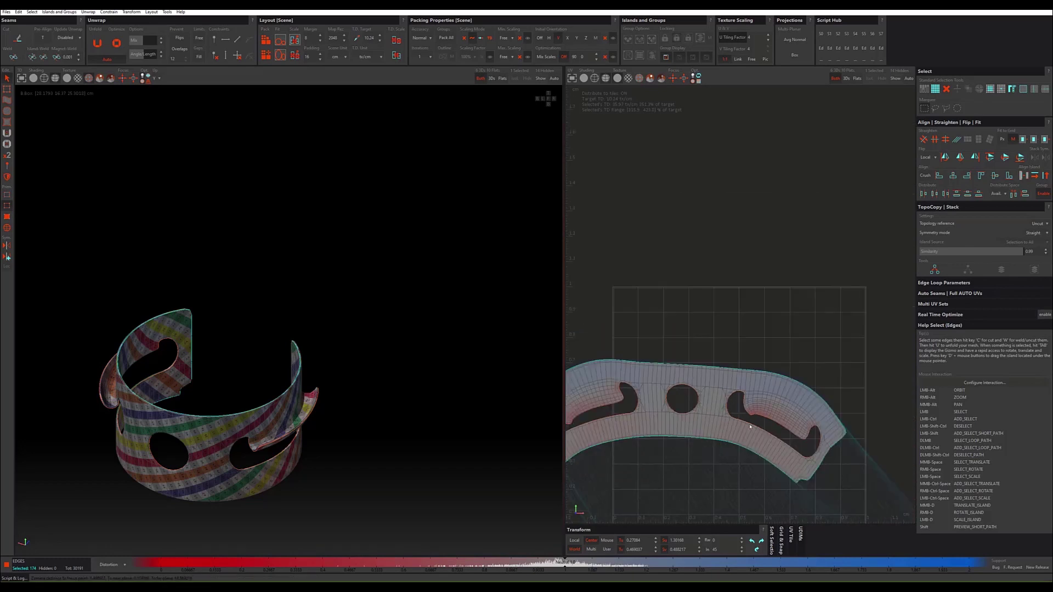
scroll(837, 439, "up", 5)
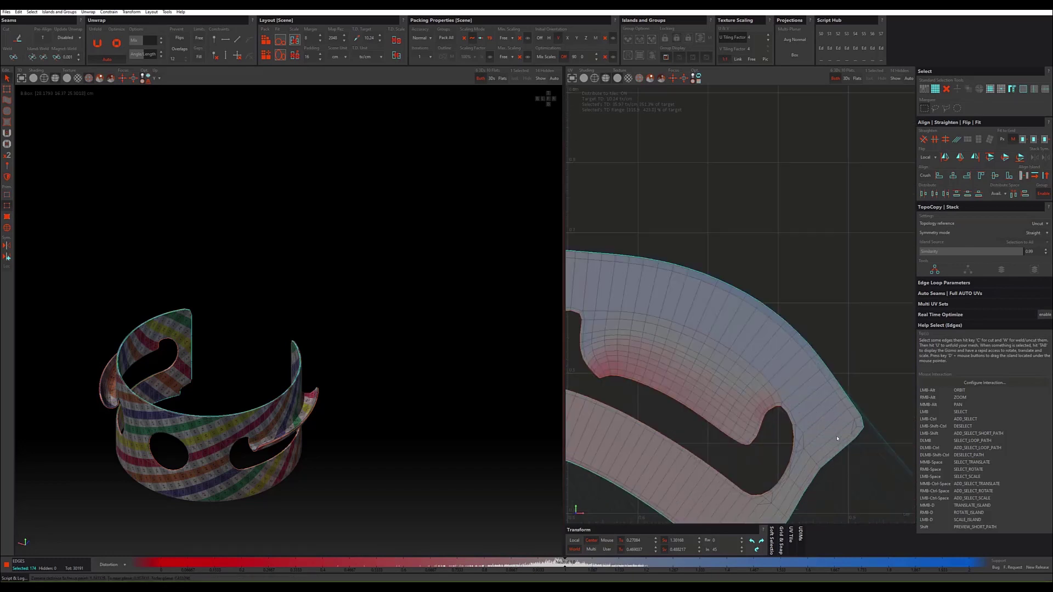
Step: Deselect the border edges around the island's right end
left_click(864, 429, "ctrl+shift")
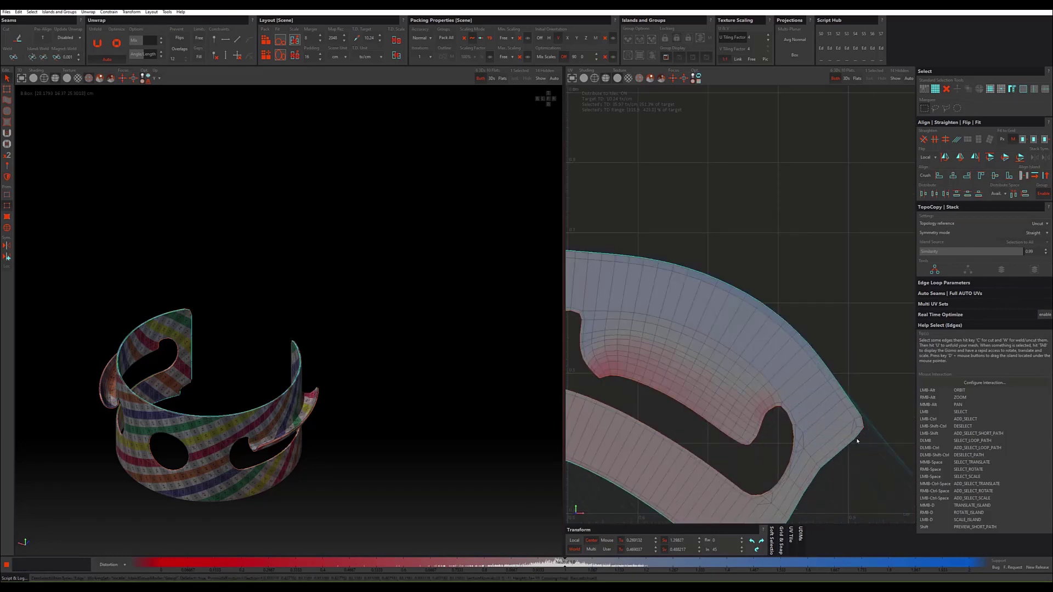
left_click_drag(865, 432, 783, 508, "ctrl+shift")
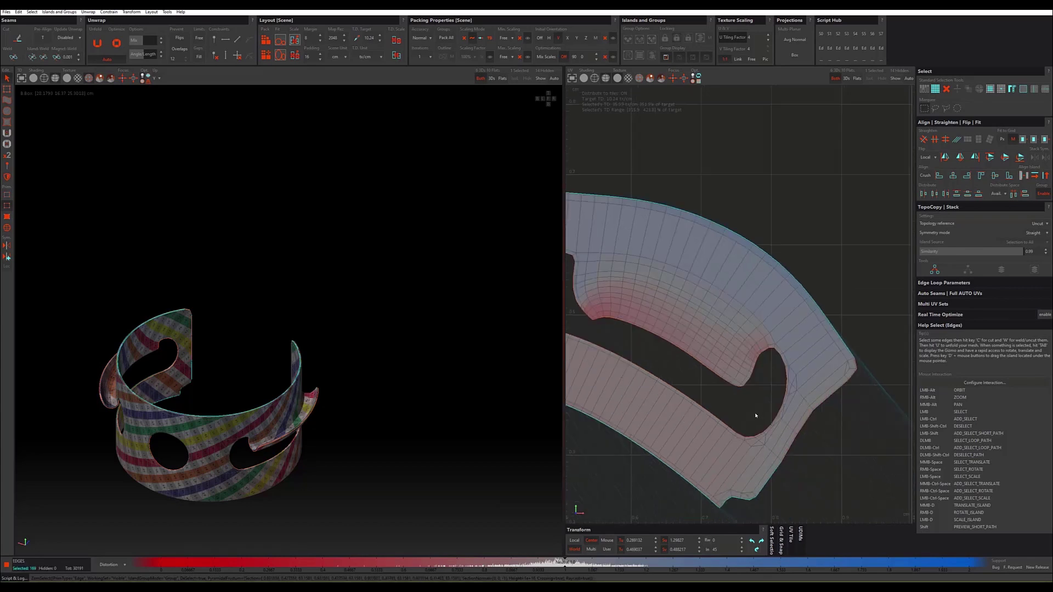
middle_click_drag(755, 413, 570, 143, "alt")
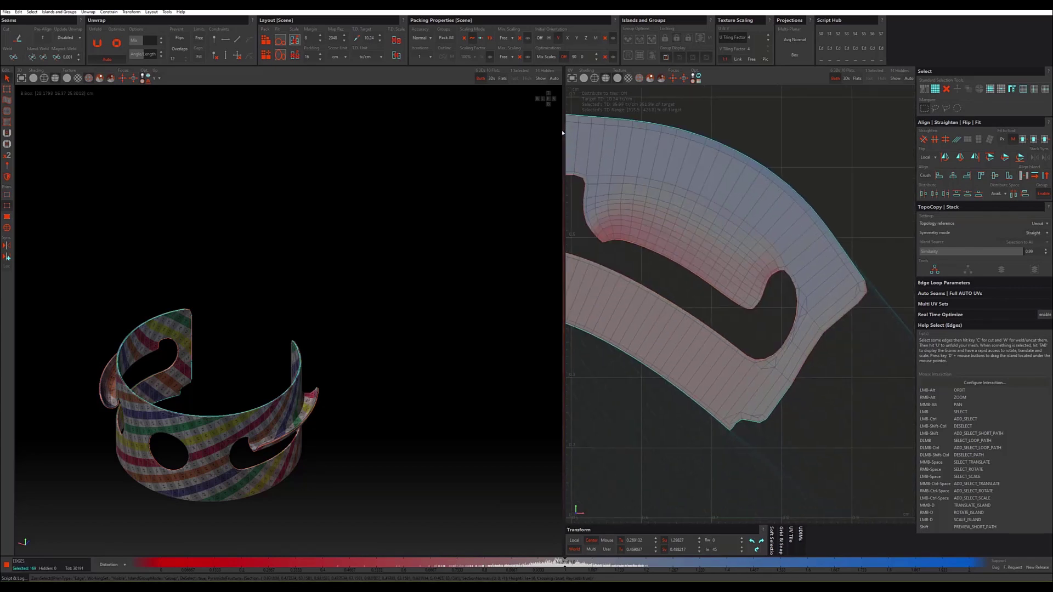
left_click_drag(563, 132, 460, 132)
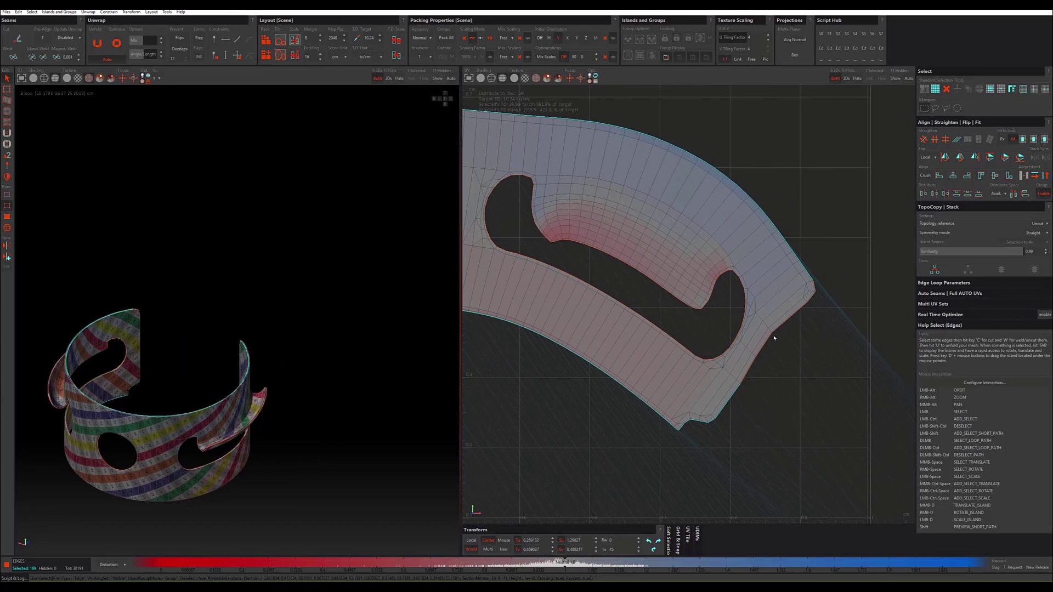
mouse_move(776, 331)
left_mouse_down()
mouse_move(684, 435)
mouse_move(649, 440)
mouse_move(656, 431)
left_mouse_up()
scroll(682, 432, "up", 5)
scroll(683, 432, "up", 5)
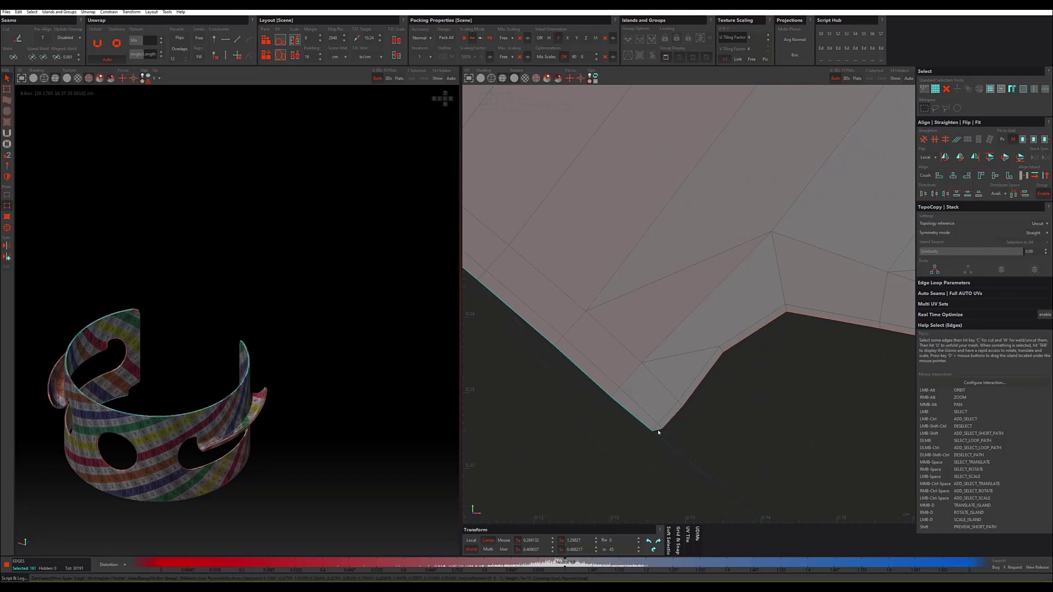
scroll(657, 431, "down", 5)
scroll(598, 330, "down", 3)
Step: Deselect the edges at the island's left tip, then clear the edge selection
middle_click_drag(599, 329, 845, 339, "alt")
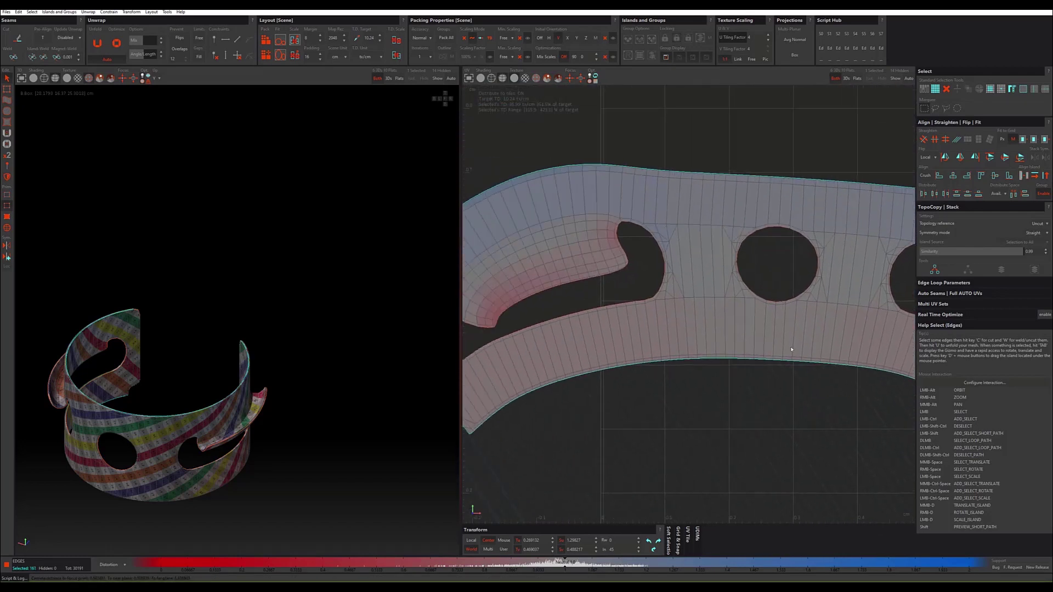
scroll(543, 307, "up", 2)
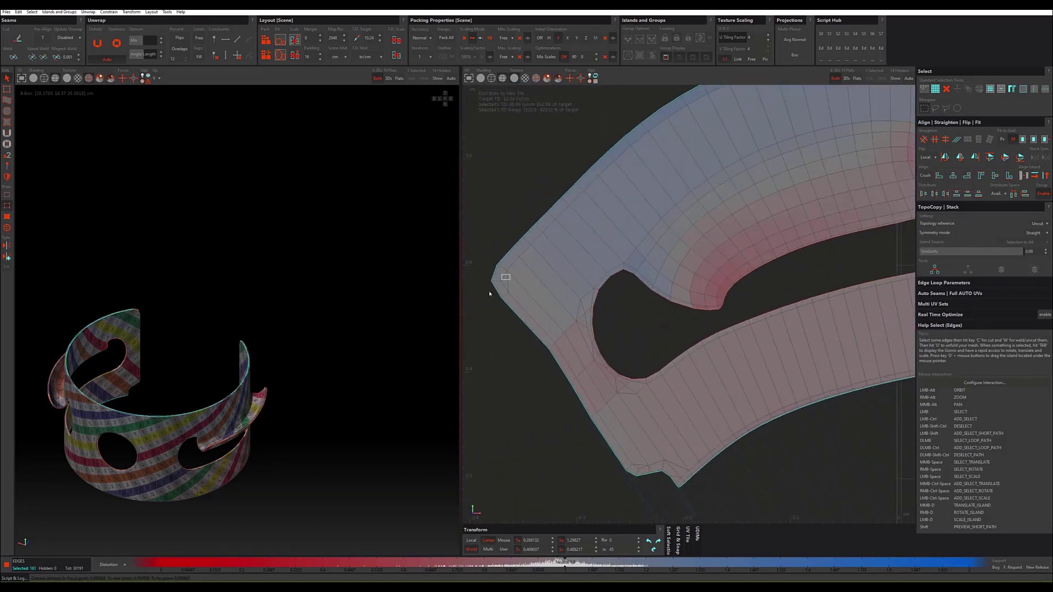
left_click_drag(489, 294, 493, 291)
scroll(525, 312, "down", 3)
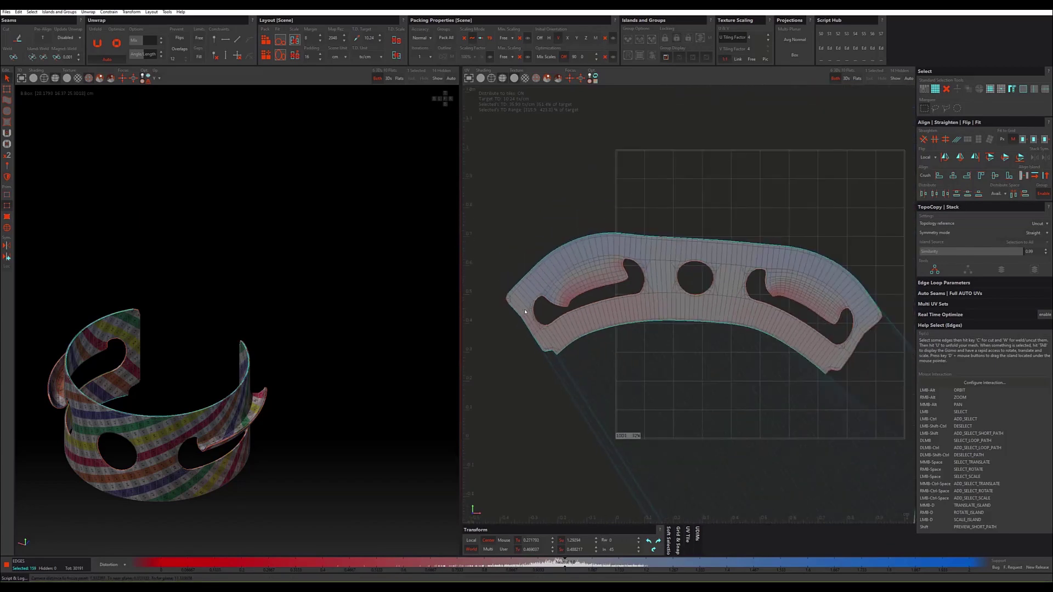
scroll(488, 296, "up", 3)
left_click_drag(486, 298, 600, 426, "ctrl+shift")
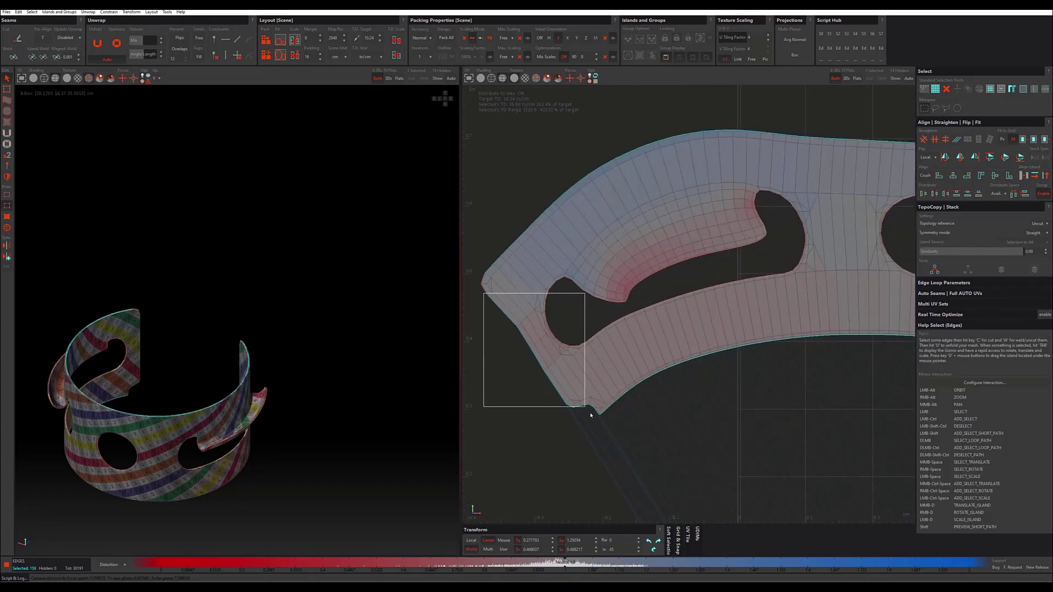
scroll(601, 417, "up", 3)
left_click(597, 404, "ctrl+shift")
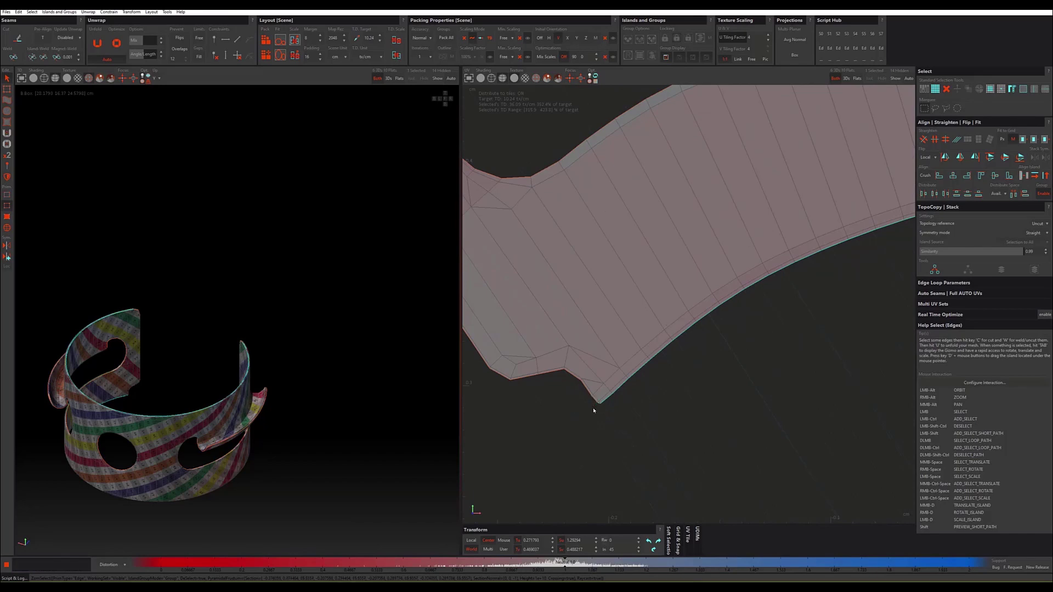
scroll(600, 384, "down", 2)
scroll(605, 343, "down", 1)
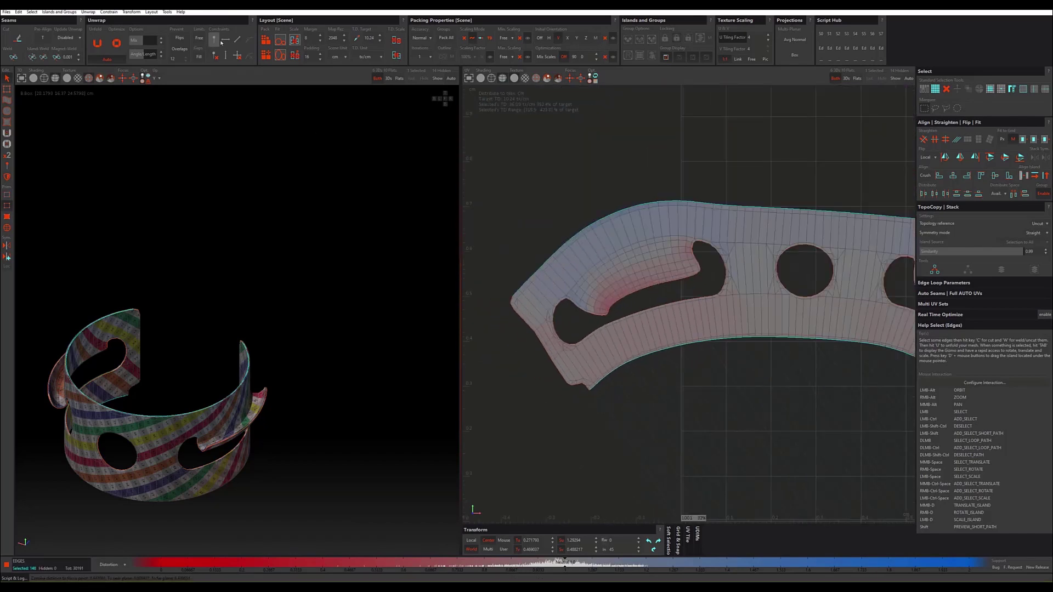
left_click(518, 210)
Step: Select the whole arc island in island mode and unfold it into a straight strip
key("F4")
left_click(590, 243)
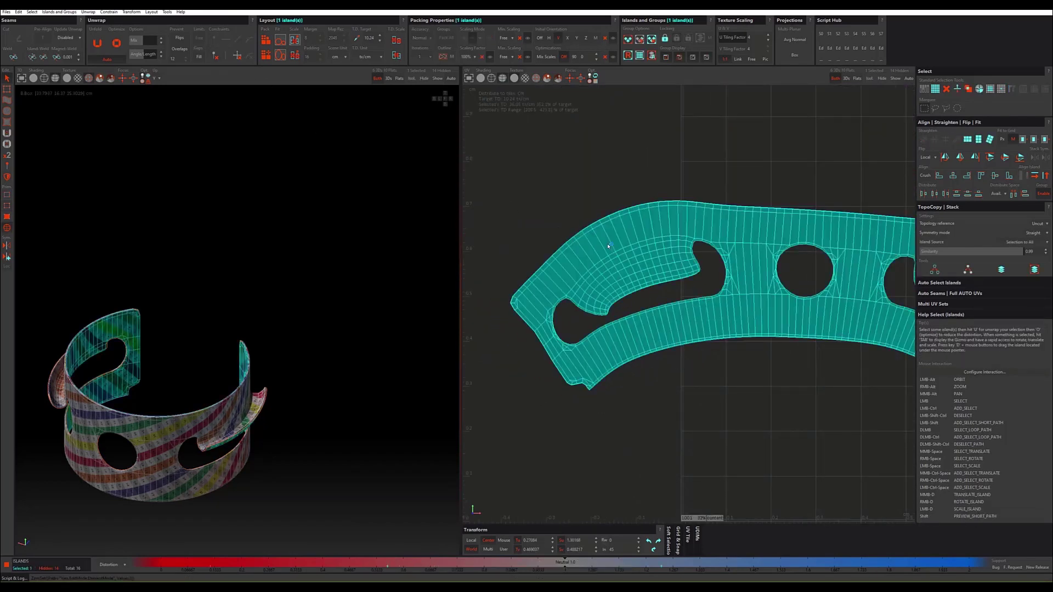
key("u")
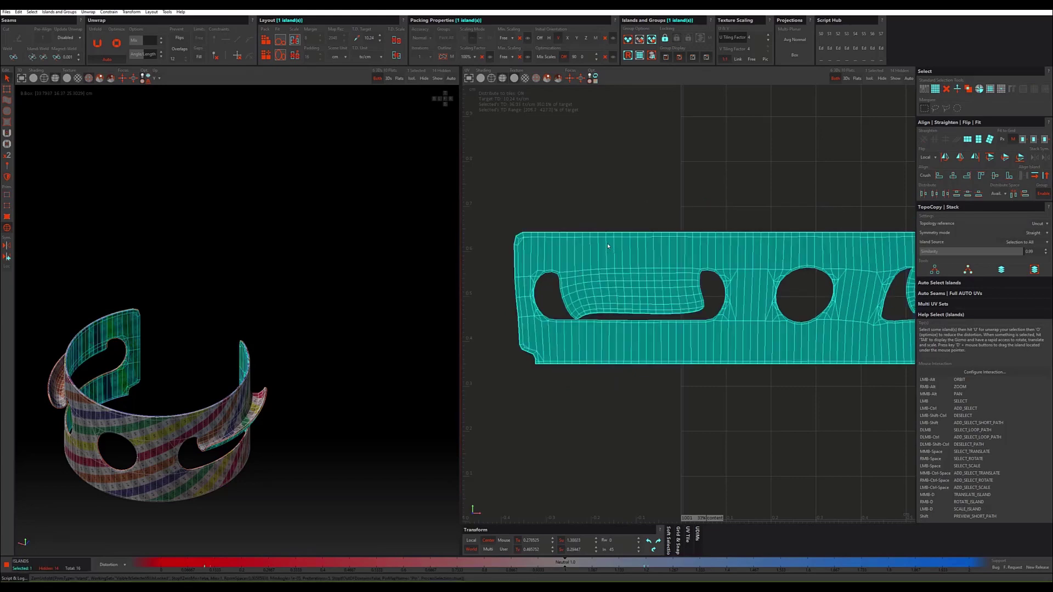
scroll(607, 246, "down", 2)
scroll(608, 246, "down", 1)
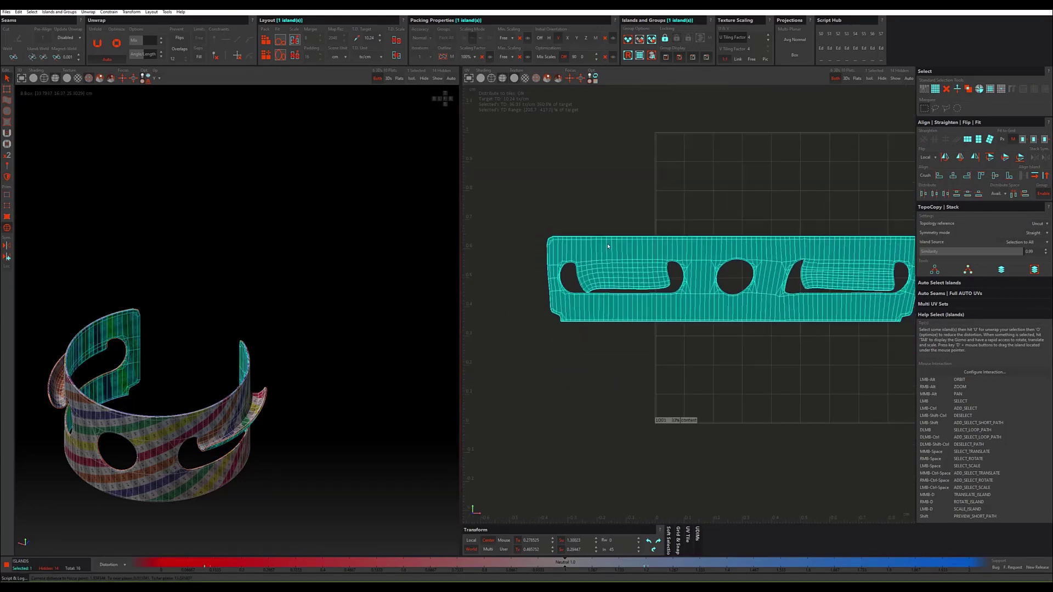
scroll(607, 246, "down", 1)
Step: Optimize the strip repeatedly until it lies flat with little distortion
key("o")
scroll(609, 247, "down", 1)
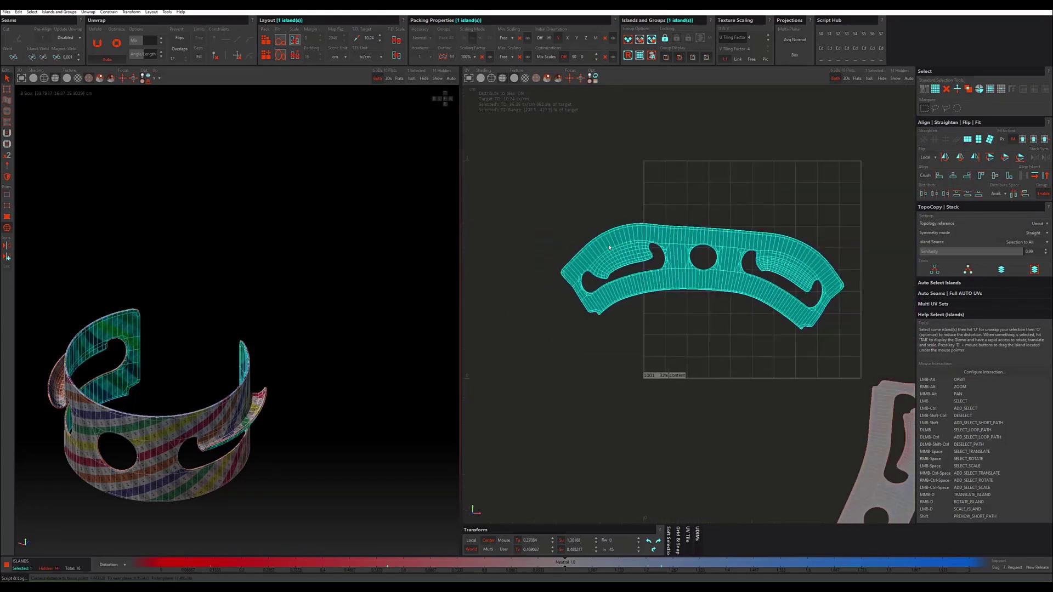
scroll(609, 248, "down", 1)
key("o")
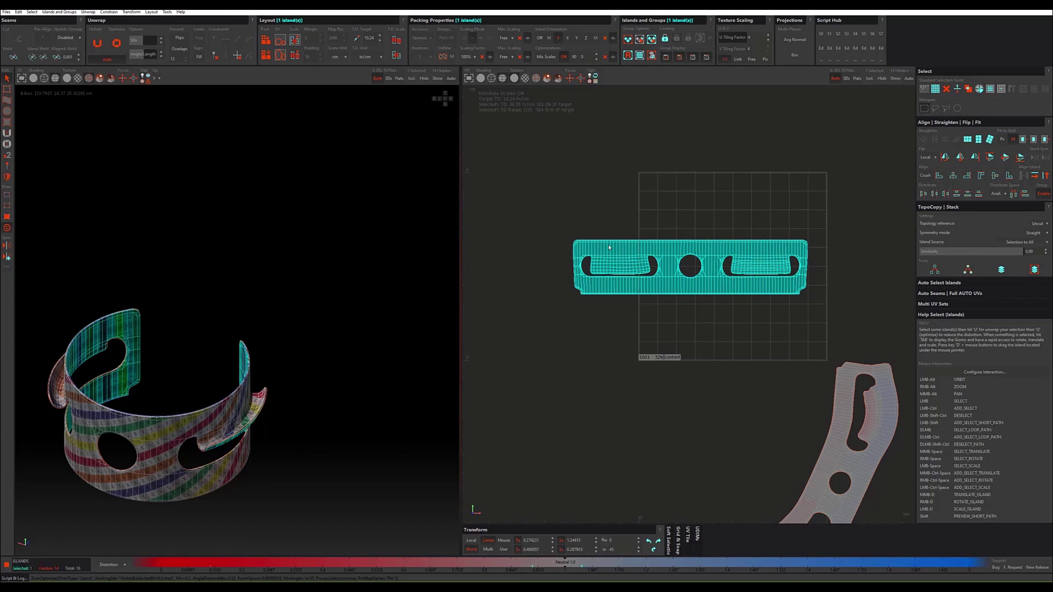
key("o")
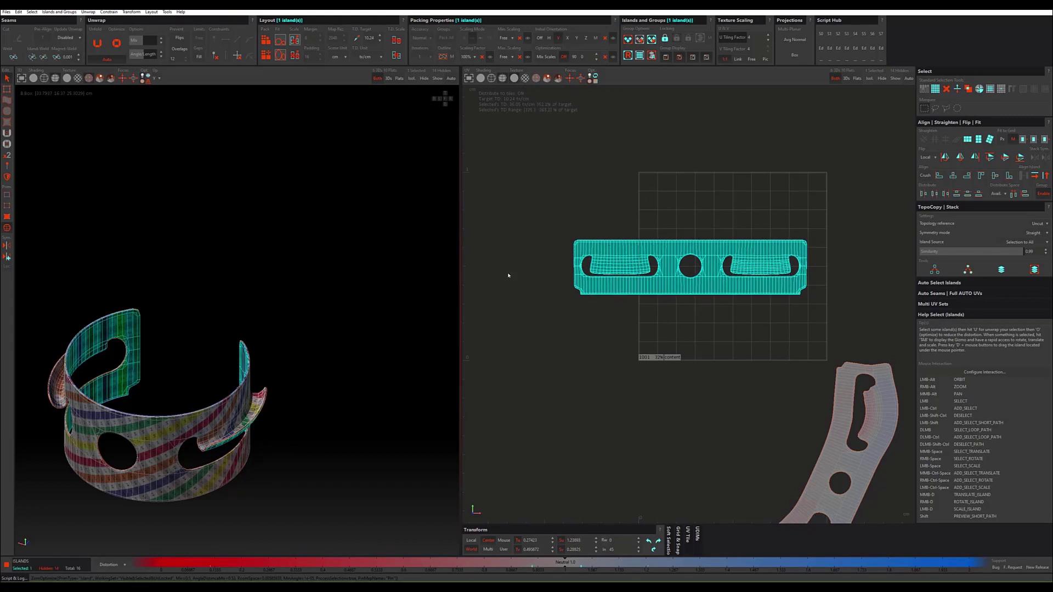
scroll(145, 334, "up", 4)
scroll(146, 334, "down", 2)
scroll(145, 334, "down", 1)
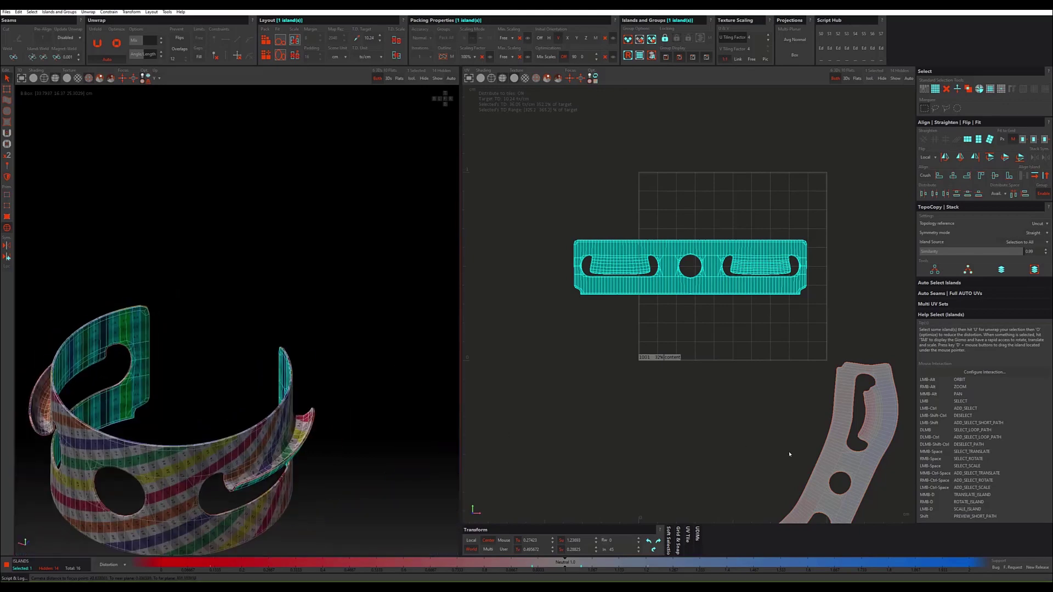
Step: Optimize the curved island, move it into the tile, level it and unfold it wider
left_click(842, 450)
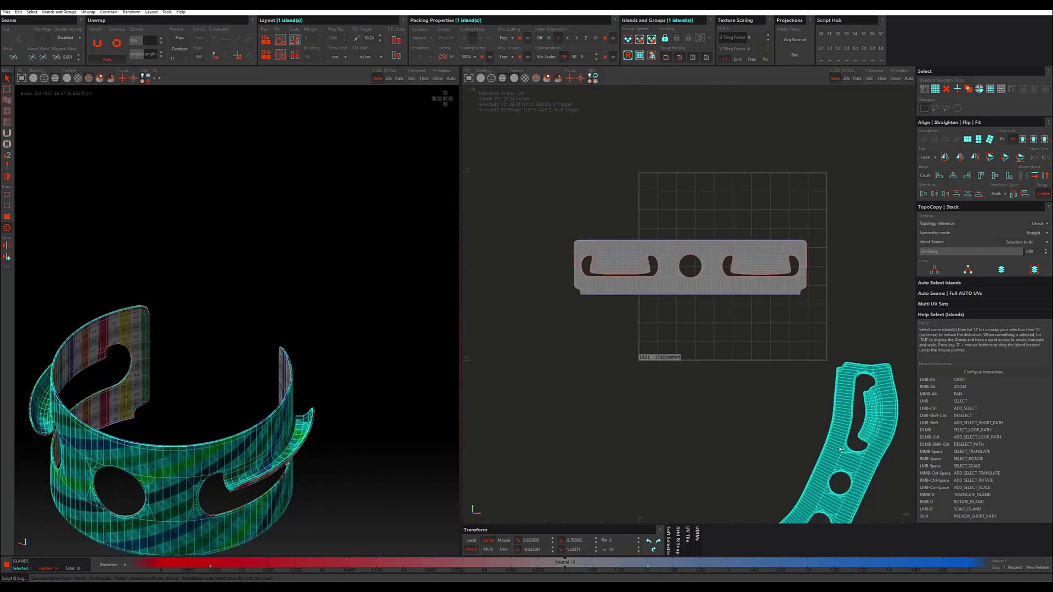
key("o")
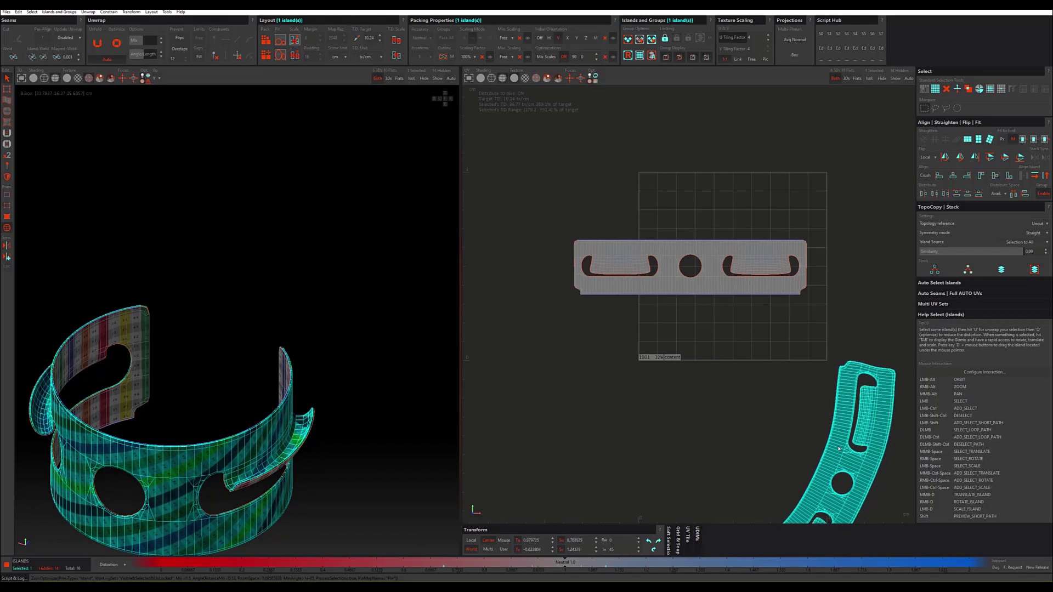
key("Tab")
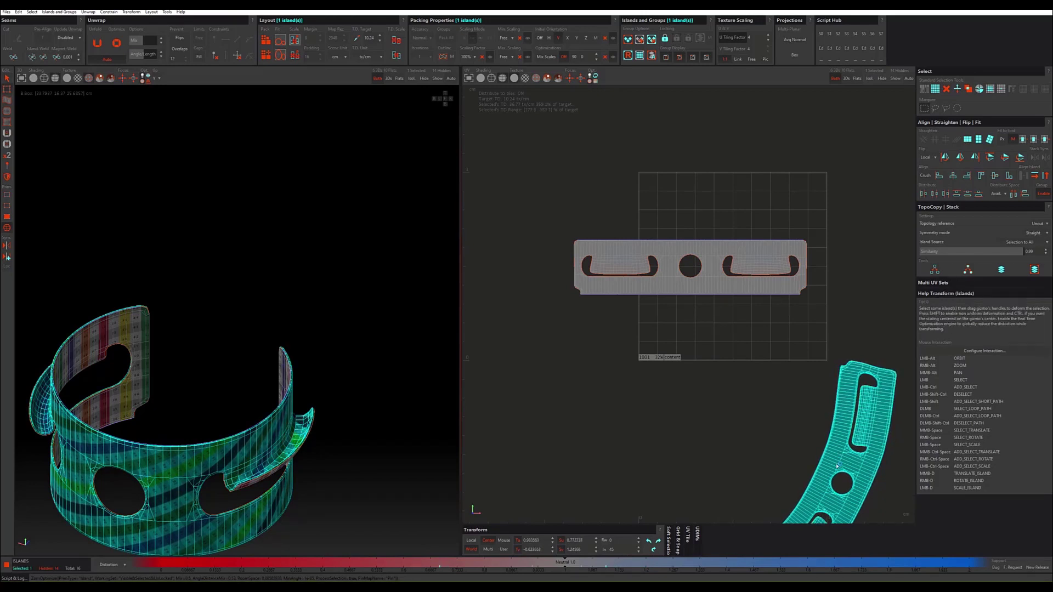
left_click_drag(836, 463, 754, 411)
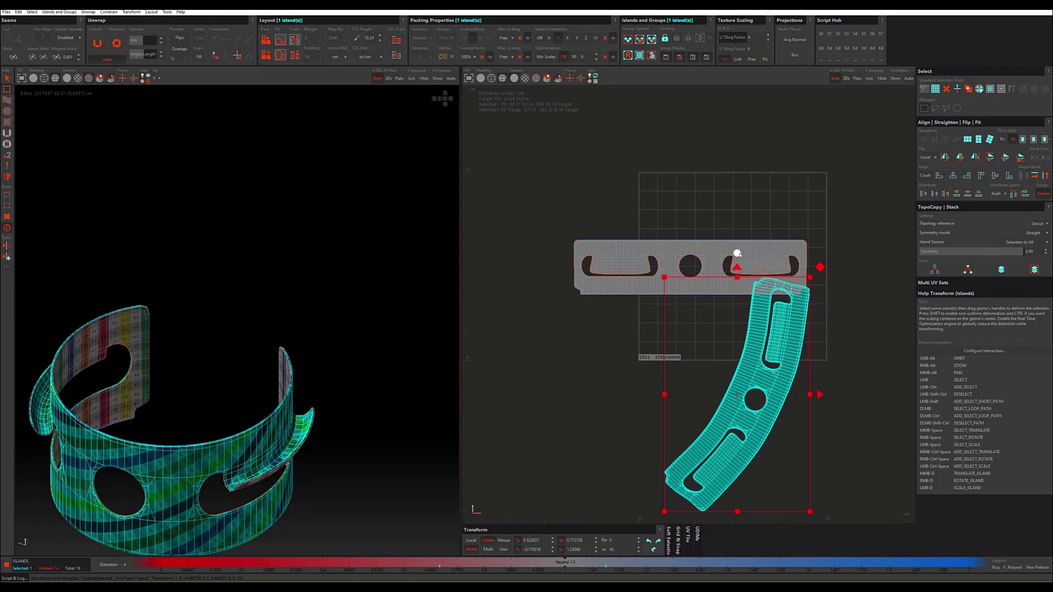
left_click_drag(737, 268, 799, 298)
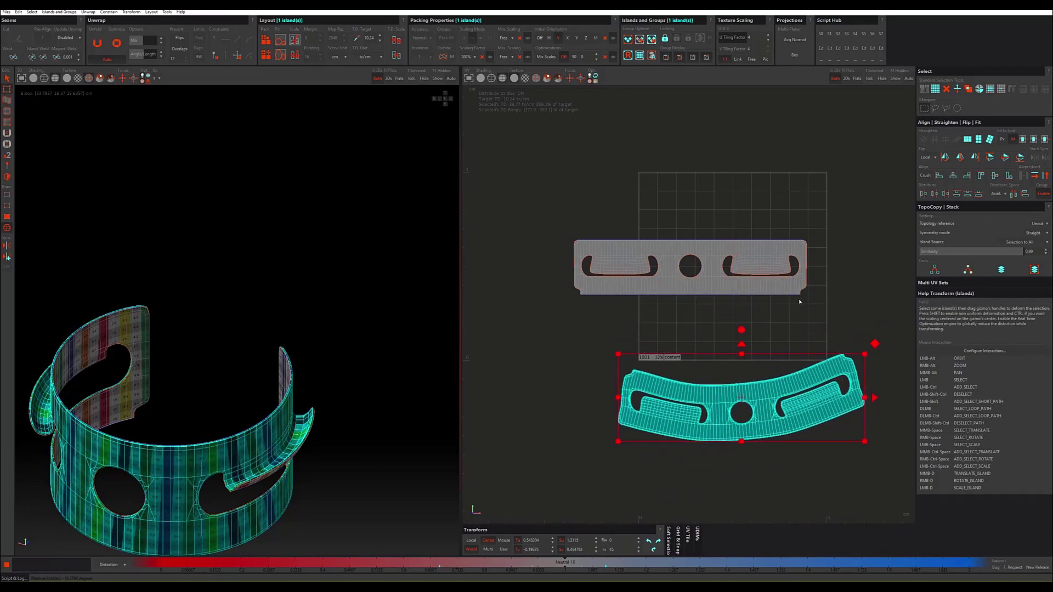
left_click(1038, 177)
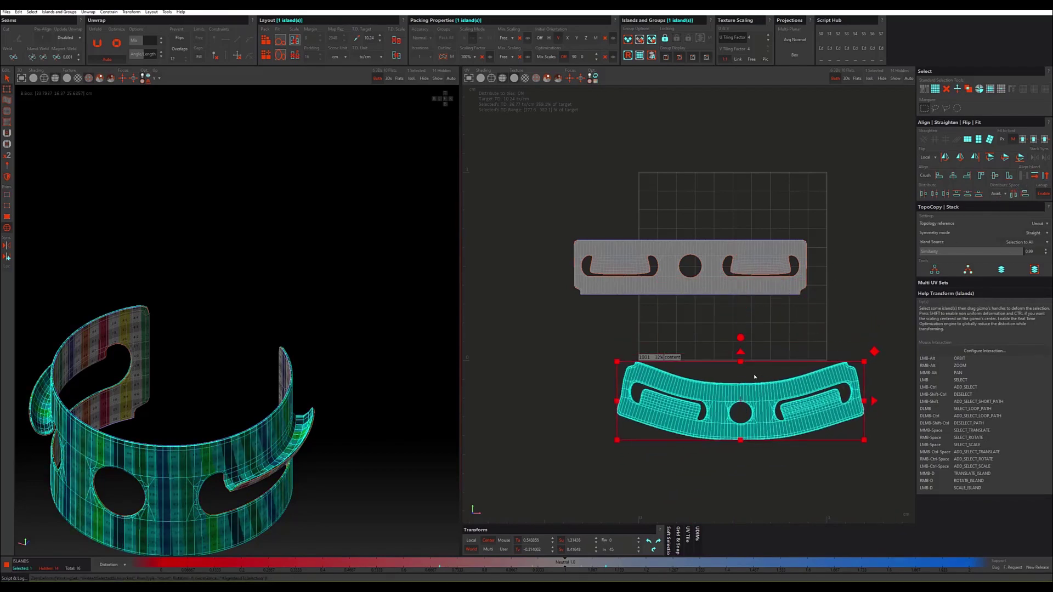
key("u")
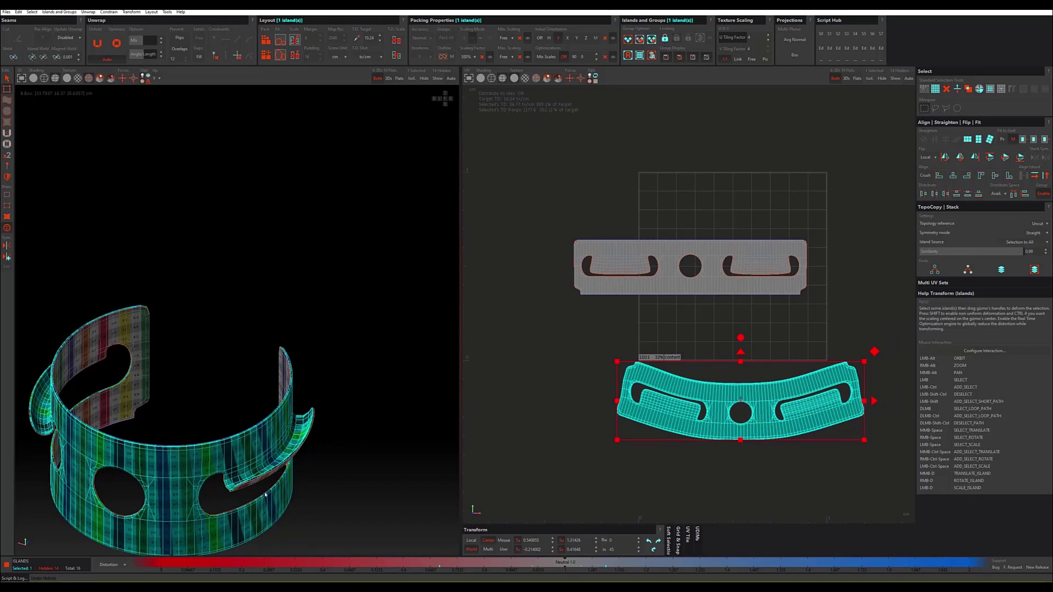
Step: Rotate the curved island 180 degrees and deselect it
left_click_drag(265, 495, 182, 481, "alt")
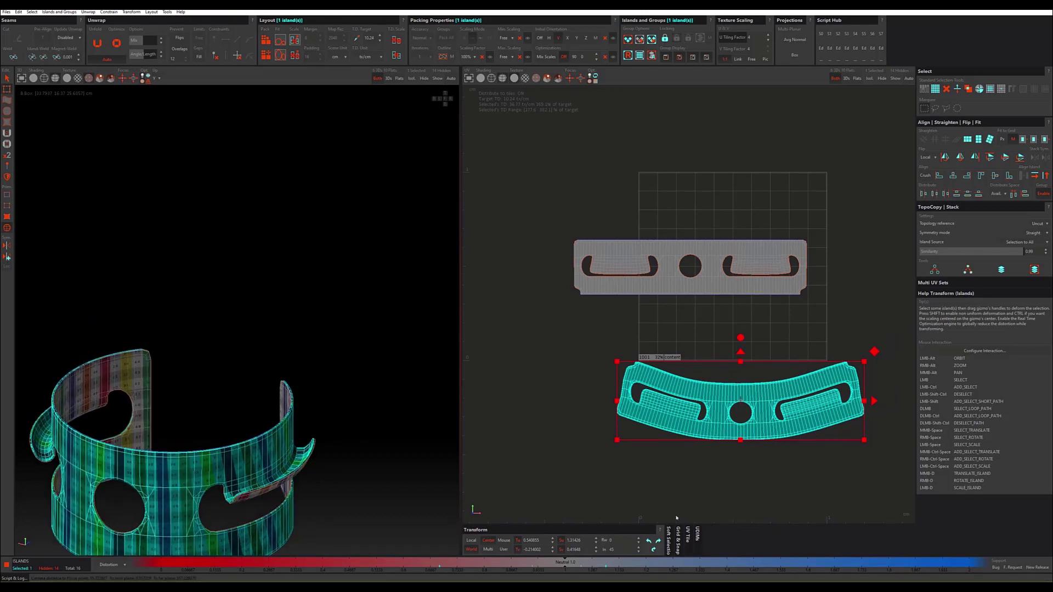
left_click(654, 549)
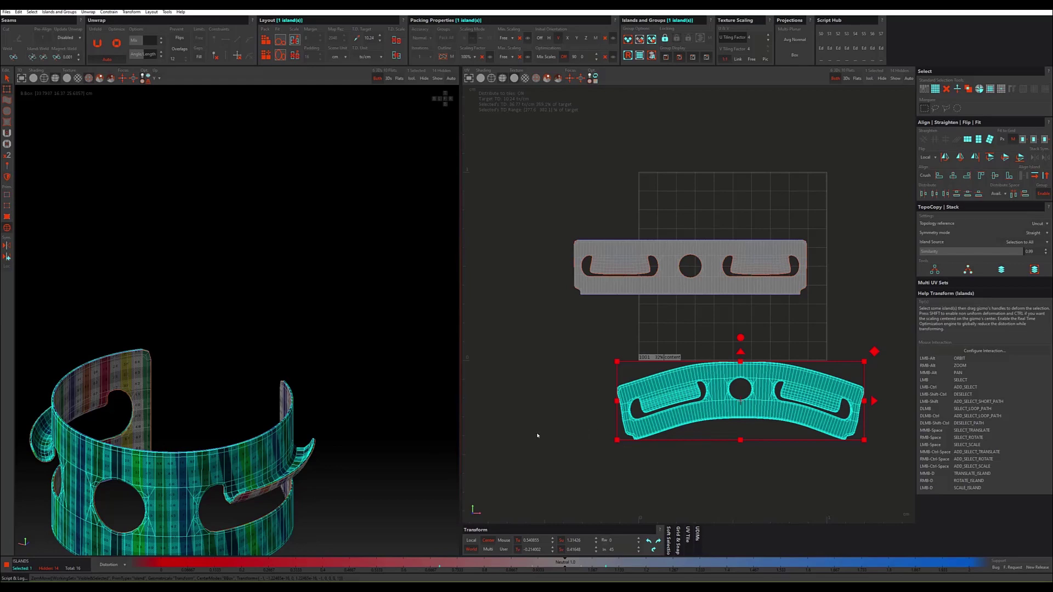
scroll(263, 470, "up", 3)
scroll(263, 470, "up", 3)
left_click(684, 427)
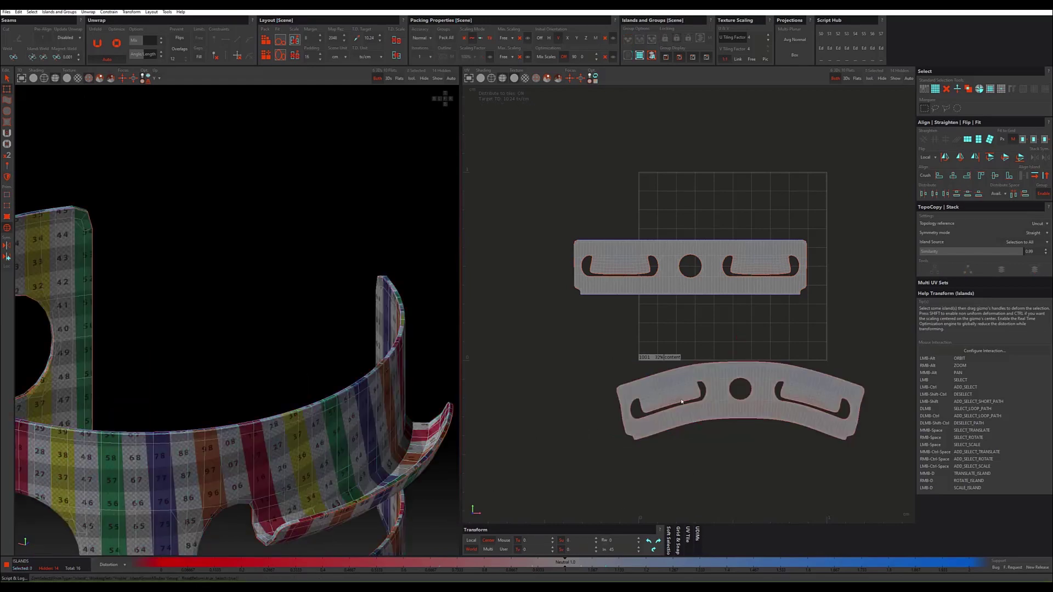
Step: Unfold the curved lower island and run repeated Optimize passes to flatten it
left_click(681, 402)
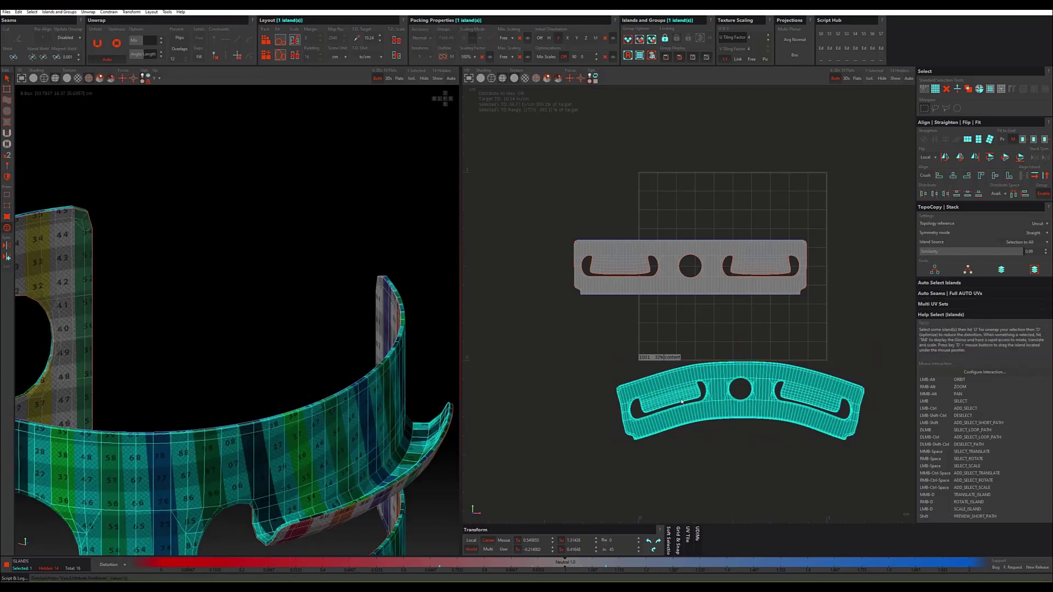
key("u")
key("super")
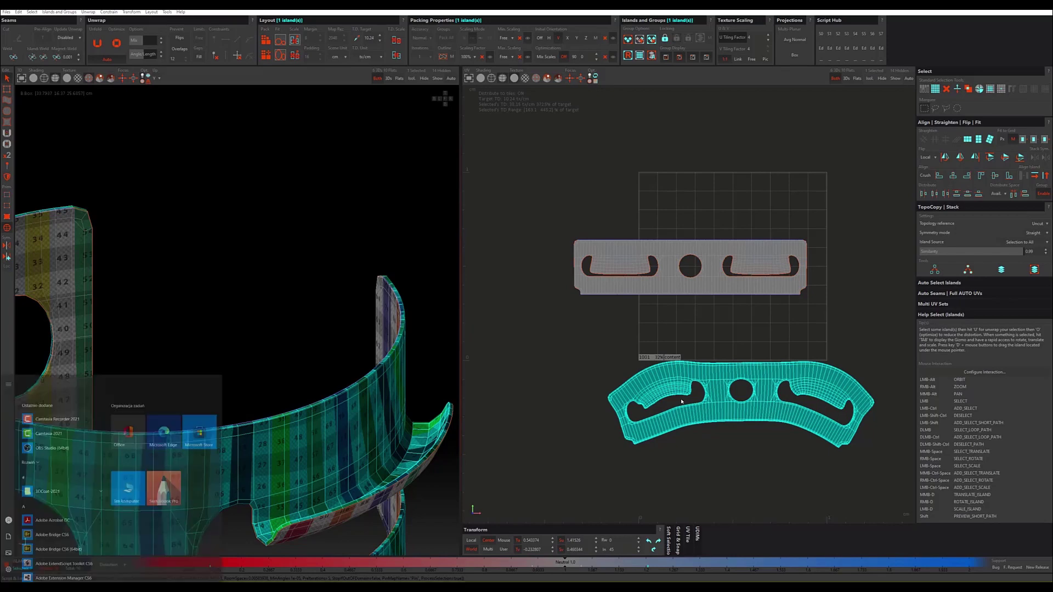
key("super")
key("o")
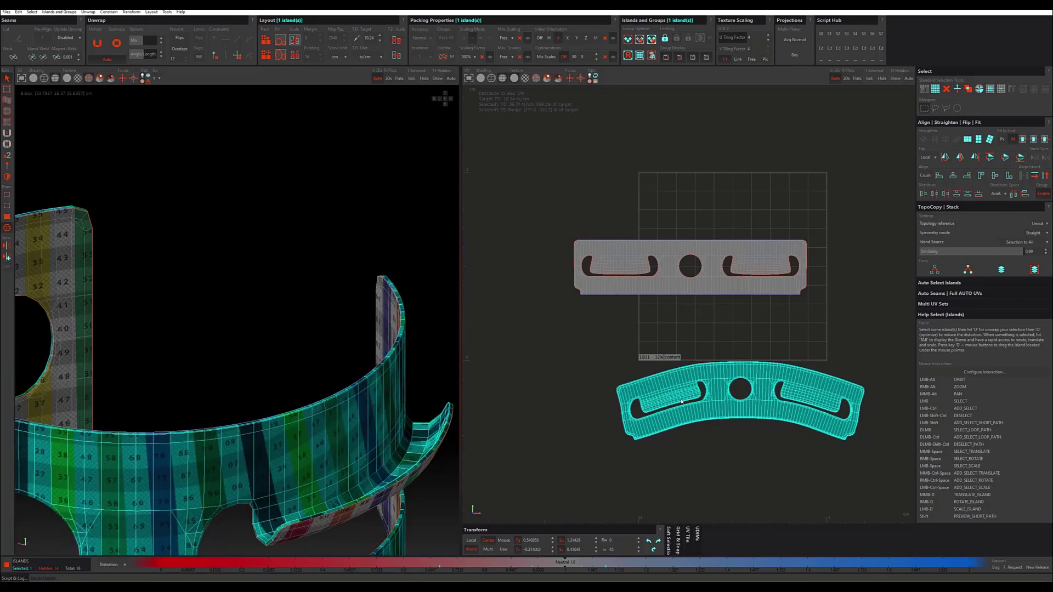
key("o")
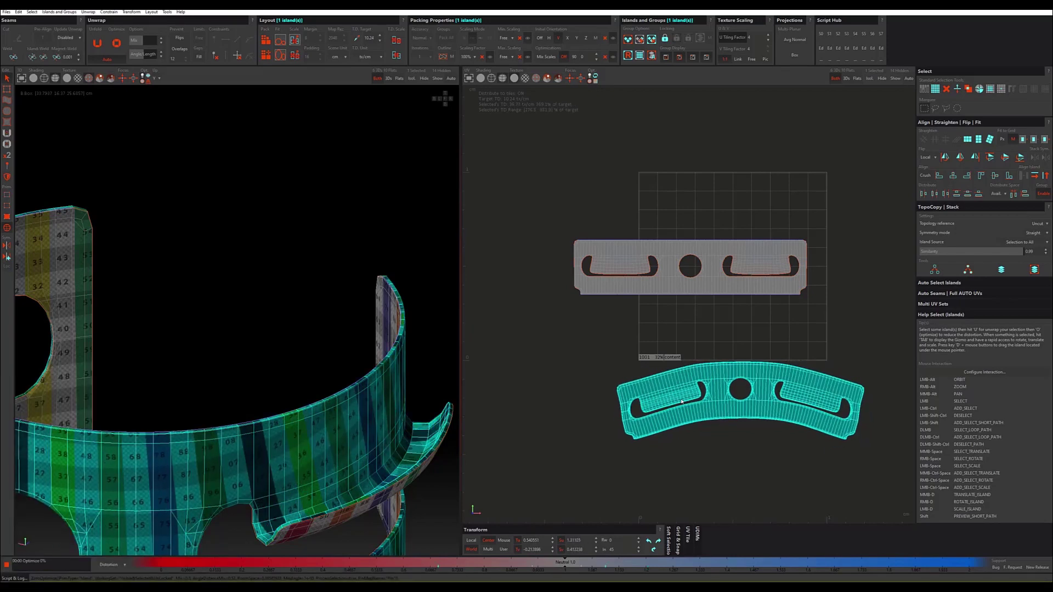
key("o")
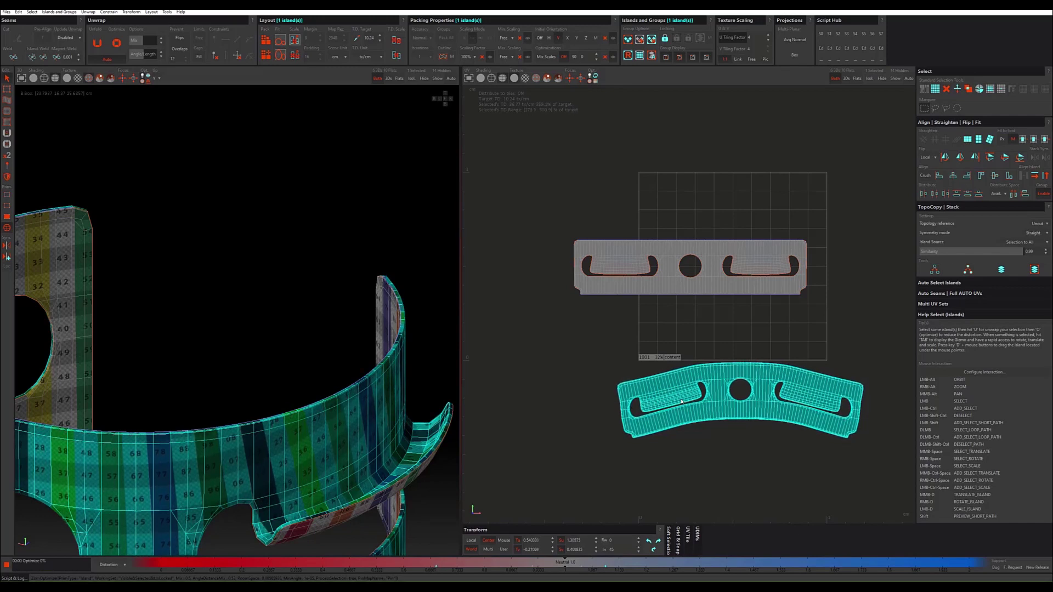
key("o")
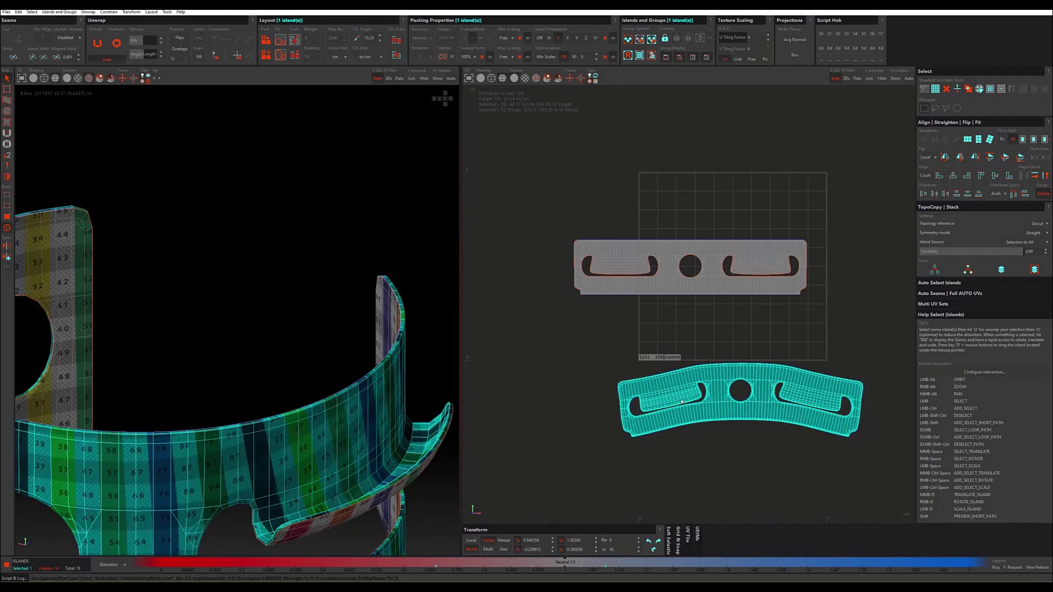
key("o")
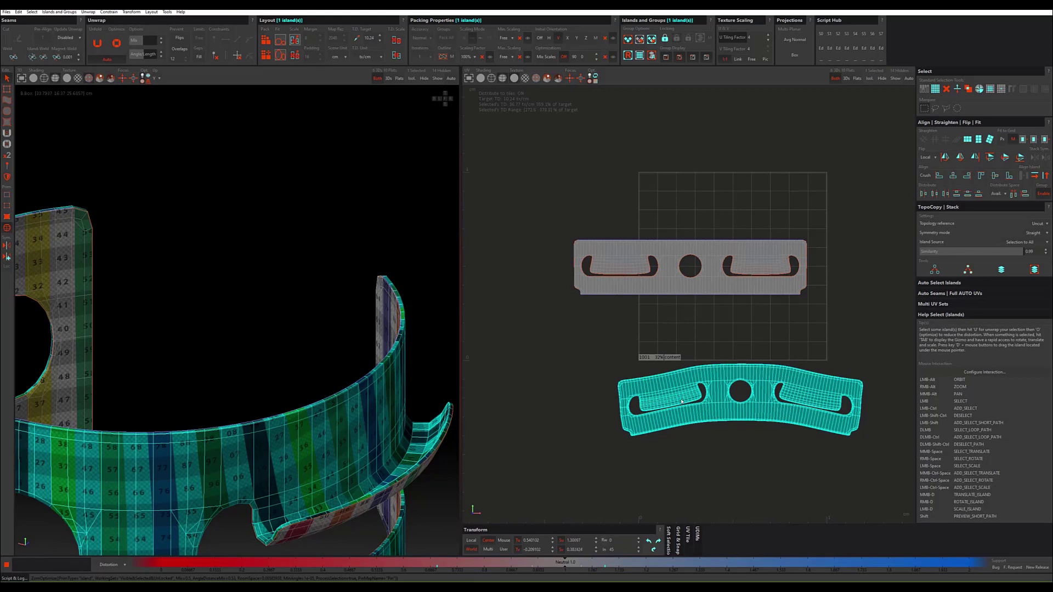
key("o")
key("o")
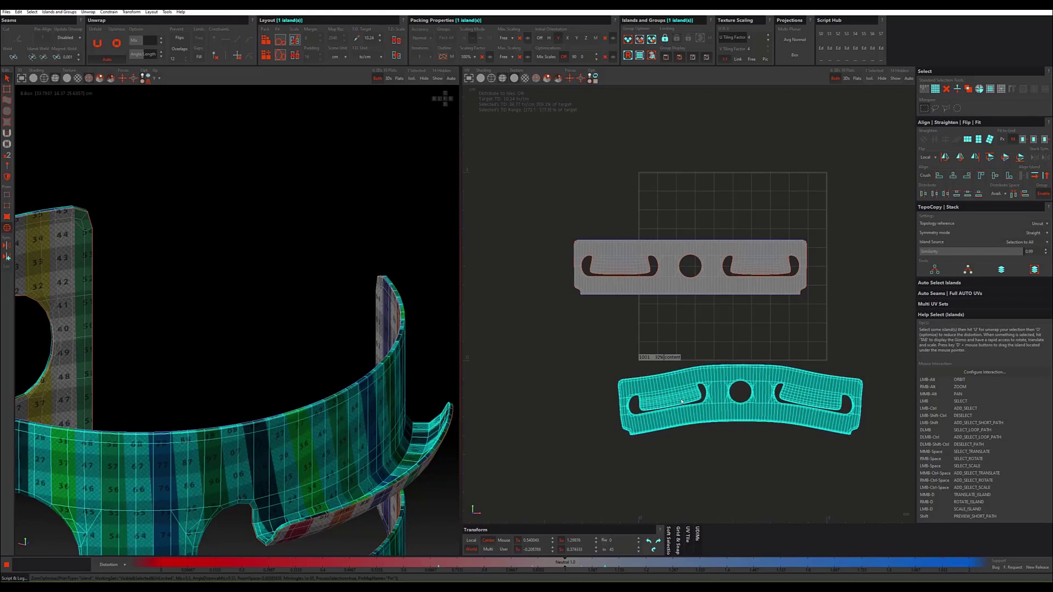
key("o")
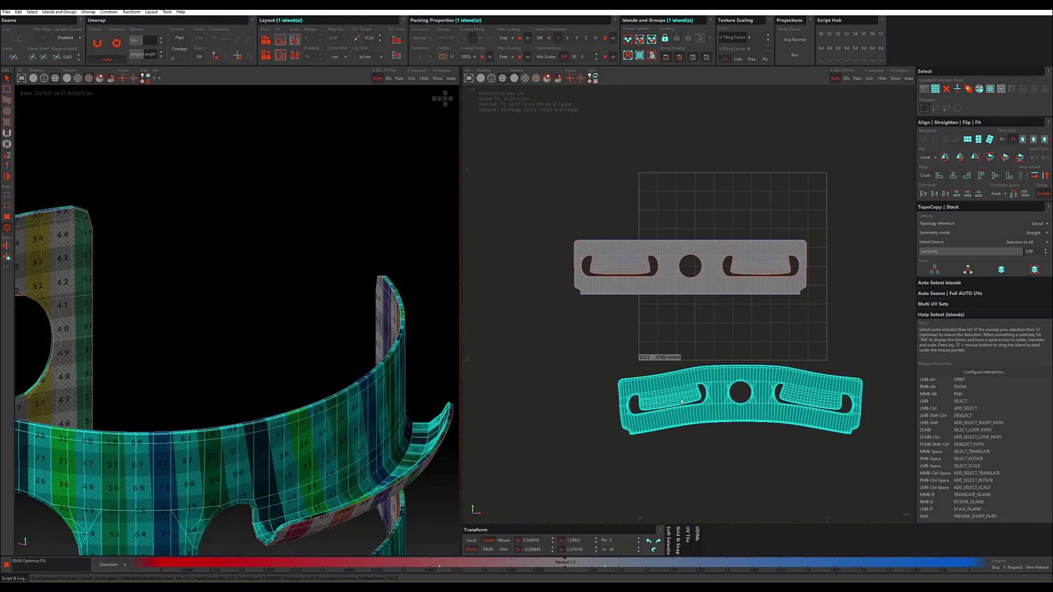
key("o")
key("o")
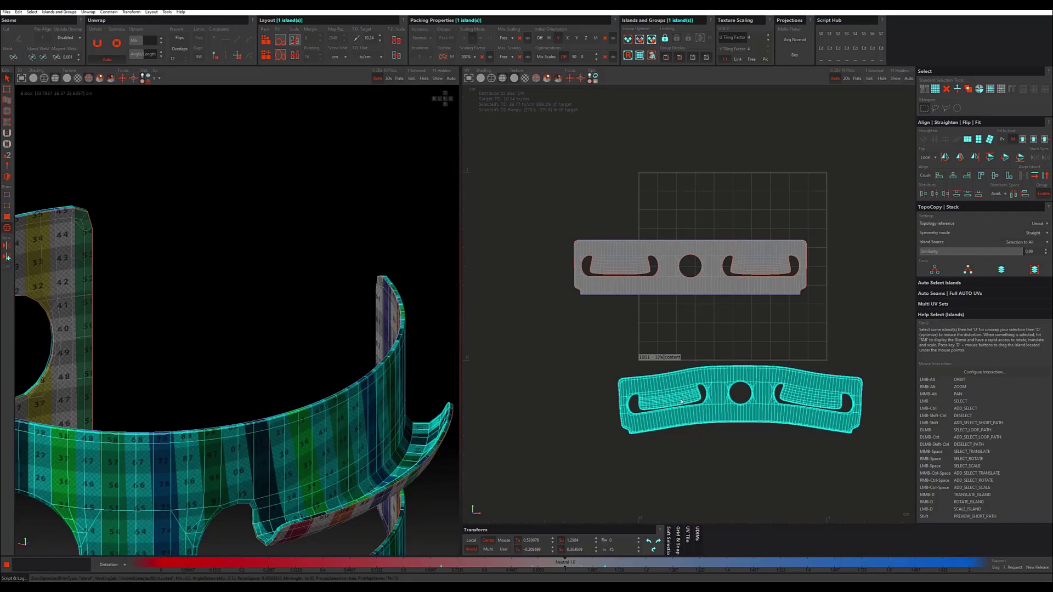
key("o")
key("o")
key("o")
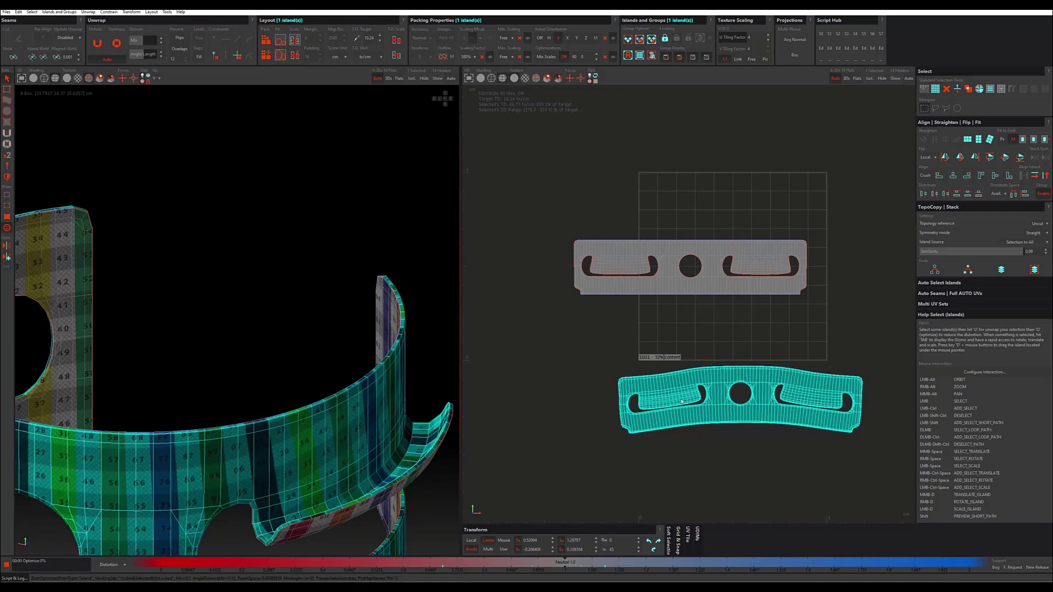
key("o")
key("o")
key("o")
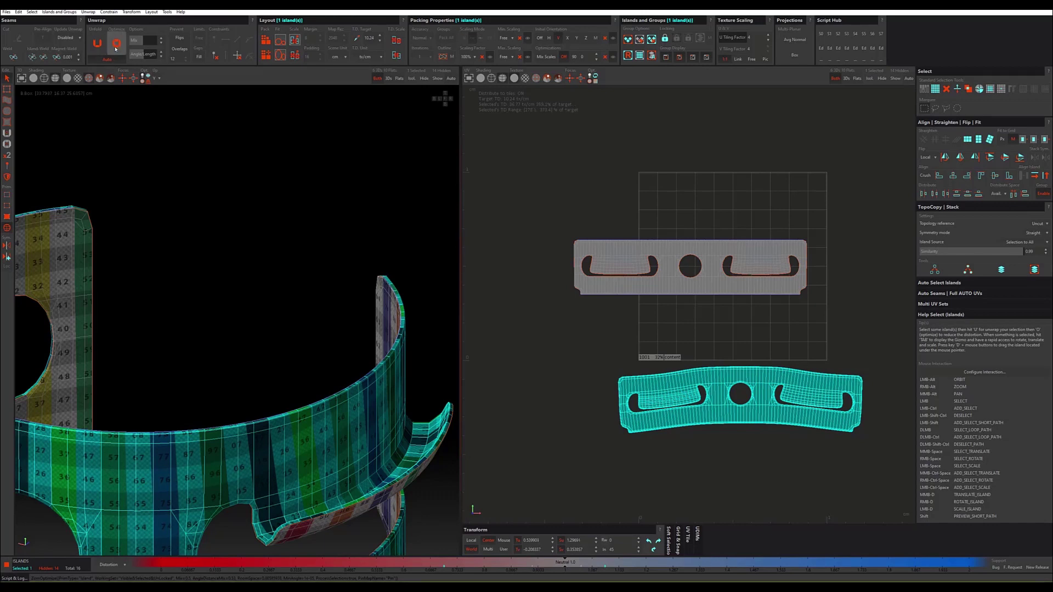
Step: Turn on Auto under Unwrap > Optimize, optimize once more, then turn Auto off
left_click(116, 50)
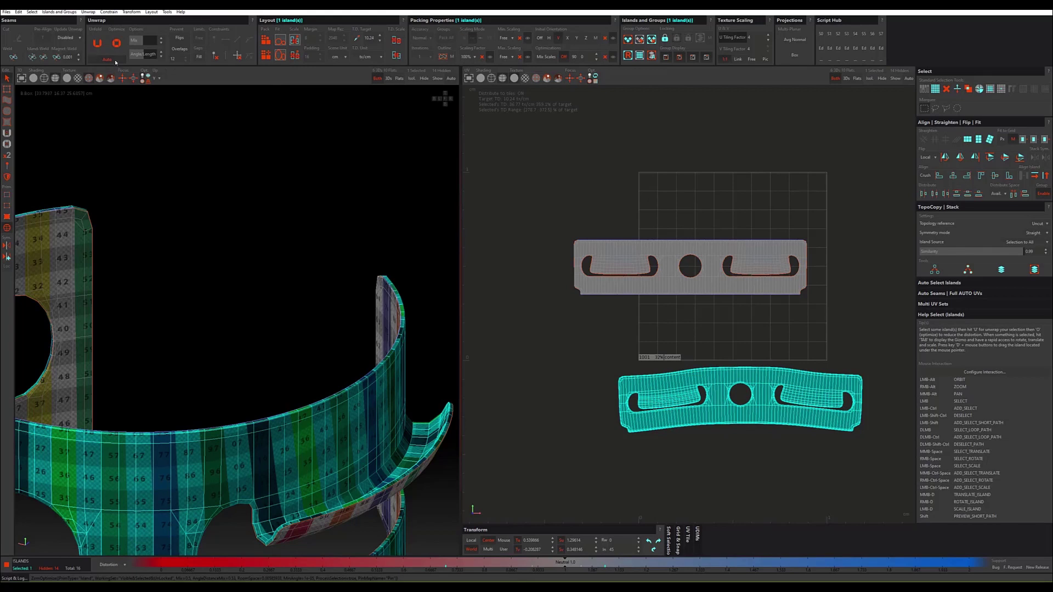
left_click(115, 61)
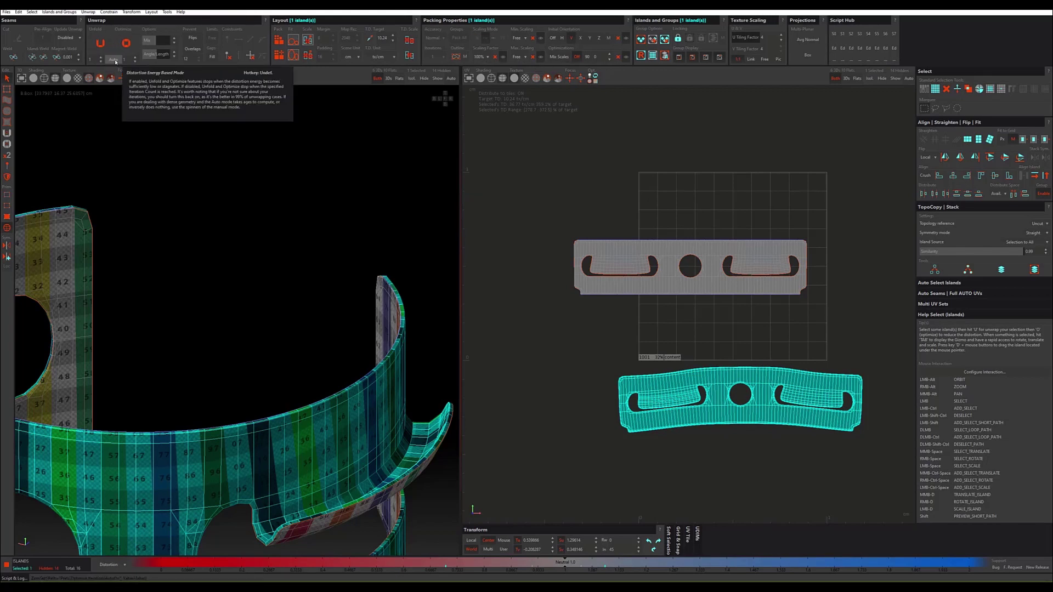
key("o")
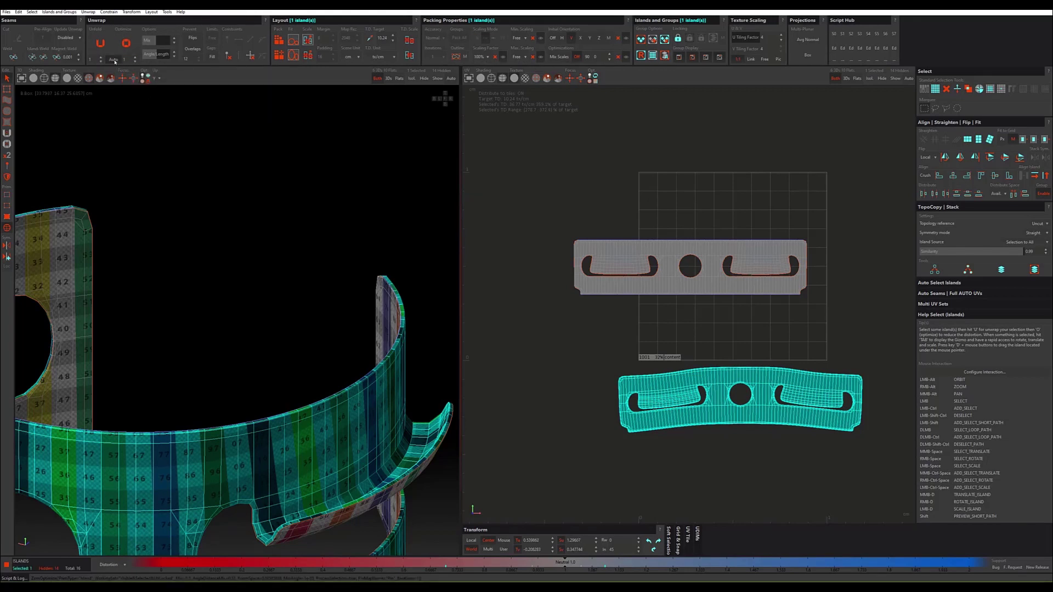
left_click(115, 61)
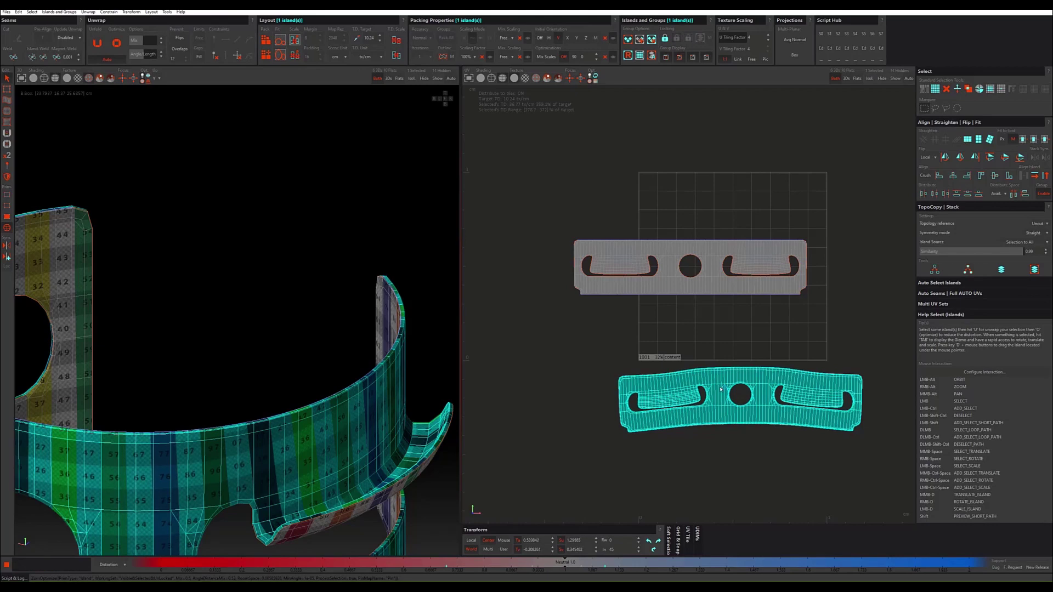
Step: Re-optimize the lower band island and clear the edge selections on its left side
scroll(721, 389, "up", 3)
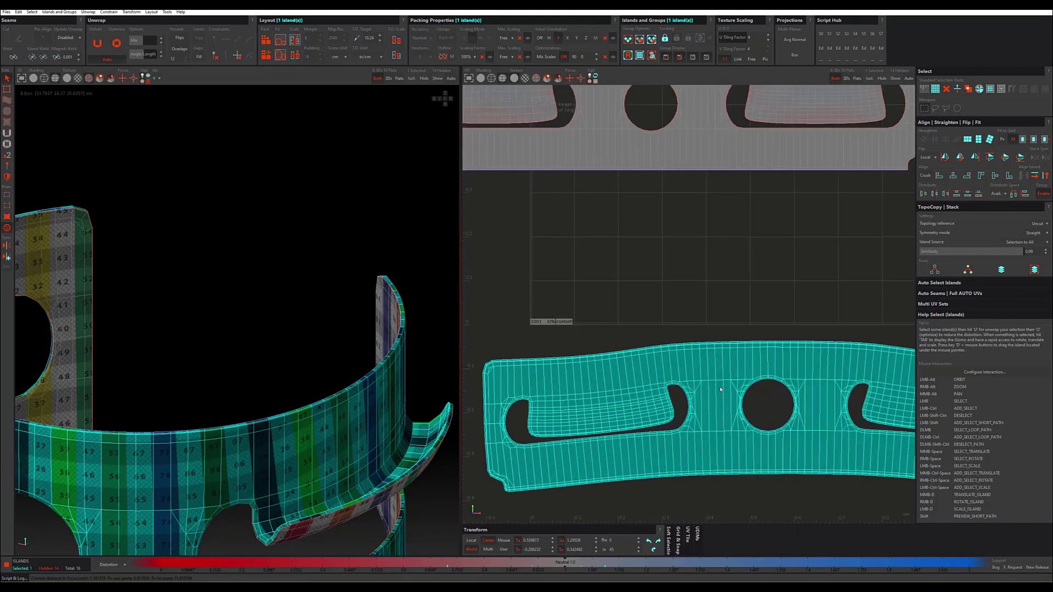
scroll(721, 389, "down", 2)
middle_click_drag(756, 383, 726, 374, "alt")
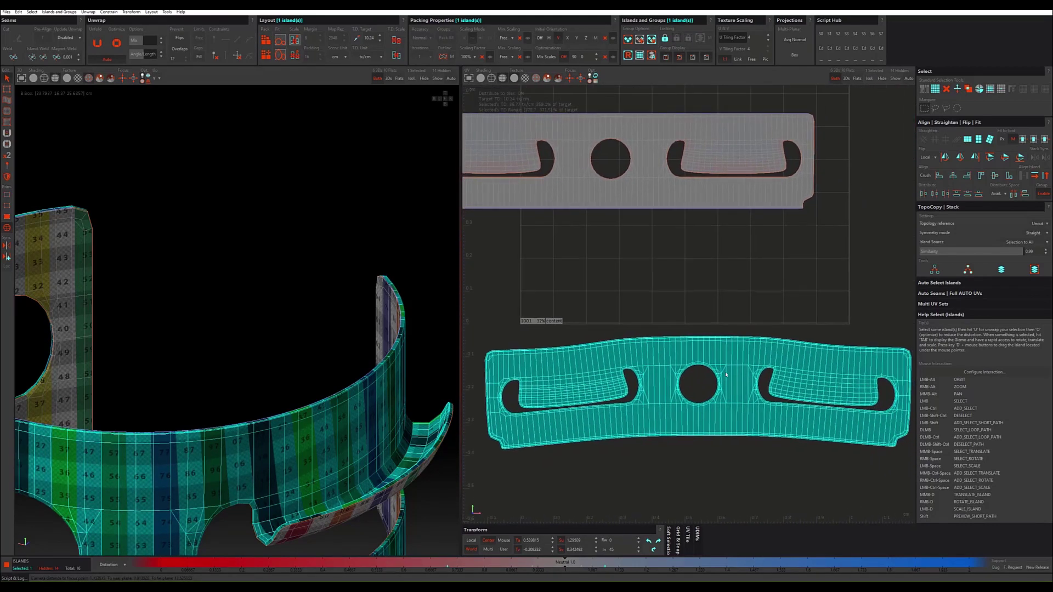
key("o")
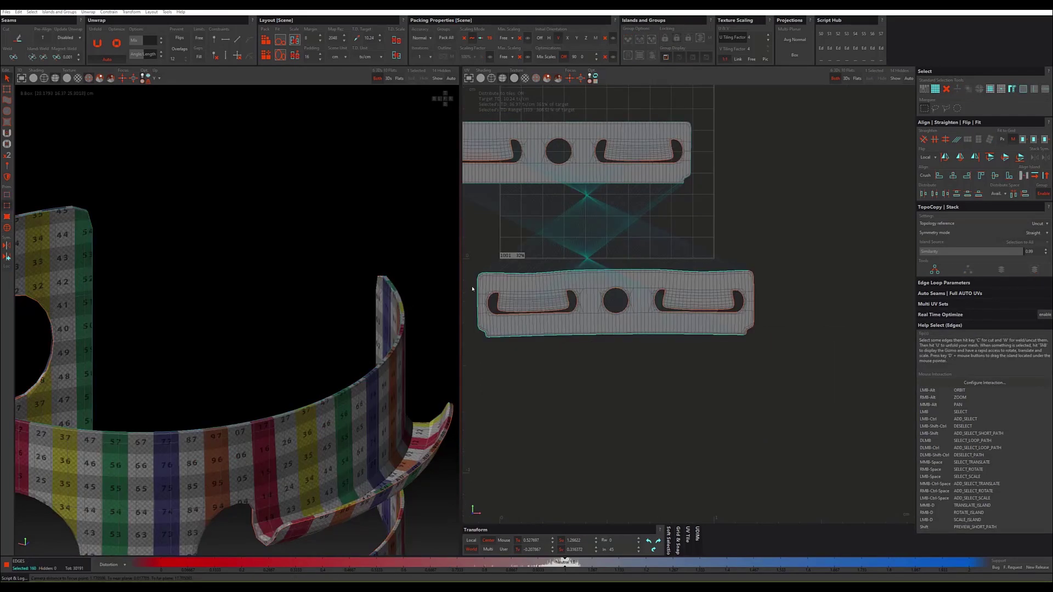
scroll(472, 289, "up", 5)
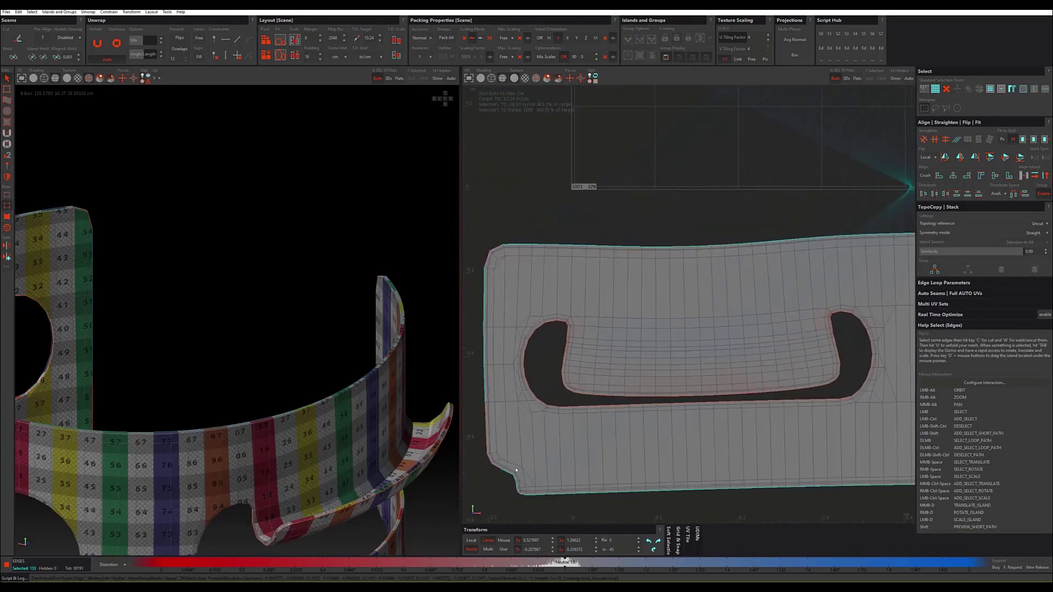
mouse_move(517, 470)
left_mouse_down("ctrl+shift")
mouse_move(502, 500)
mouse_move(511, 502)
left_mouse_up("ctrl+shift")
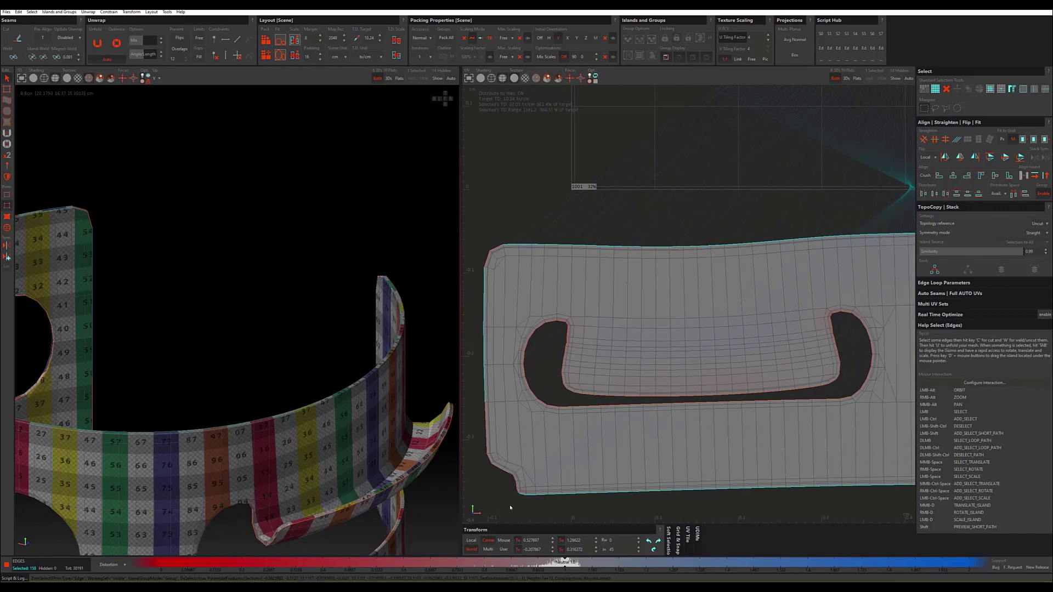
scroll(503, 391, "down", 1)
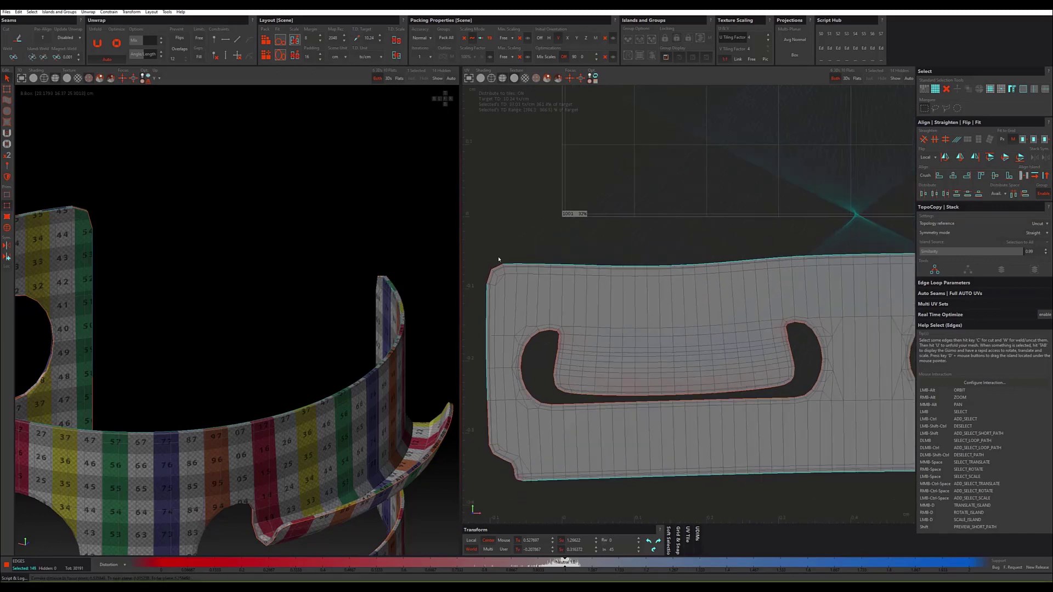
left_click_drag(500, 254, 468, 463, "ctrl+shift")
scroll(567, 376, "down", 3)
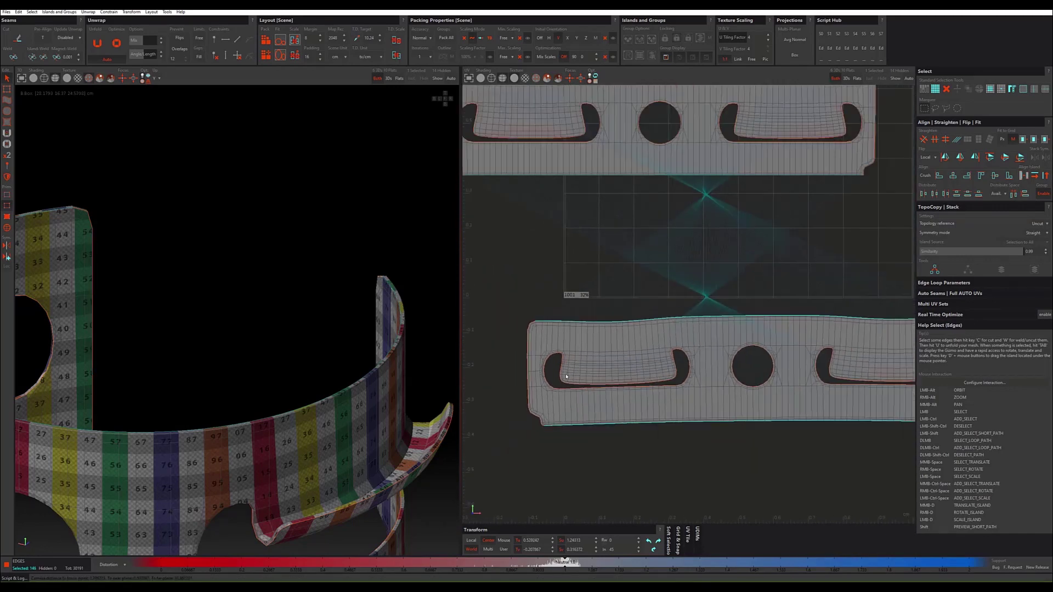
scroll(566, 376, "down", 2)
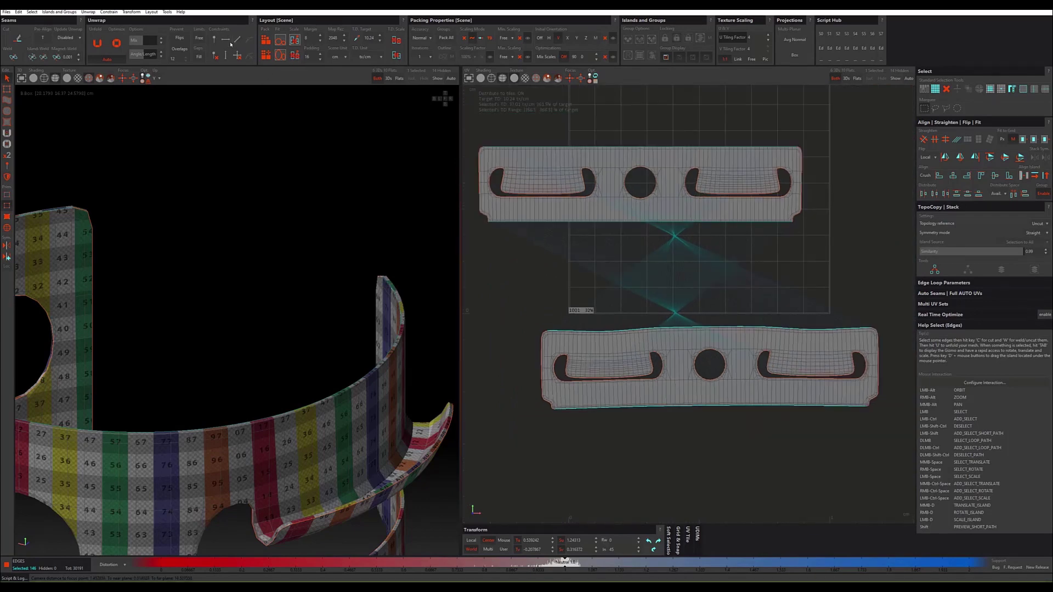
left_click(601, 295)
Step: Select the whole lower band island and optimize it straight
key("F4")
left_click(654, 337)
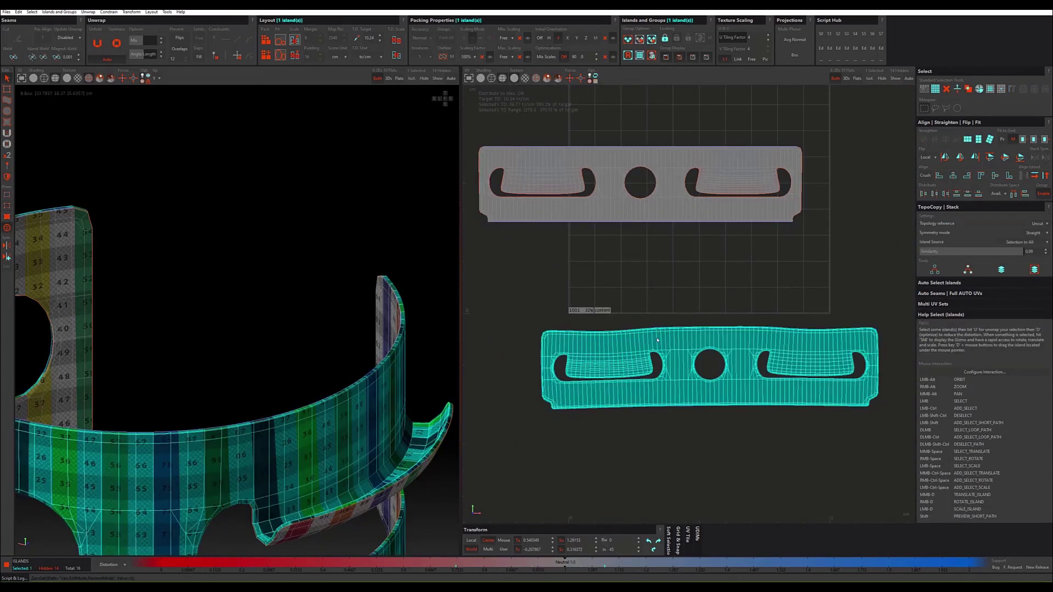
key("o")
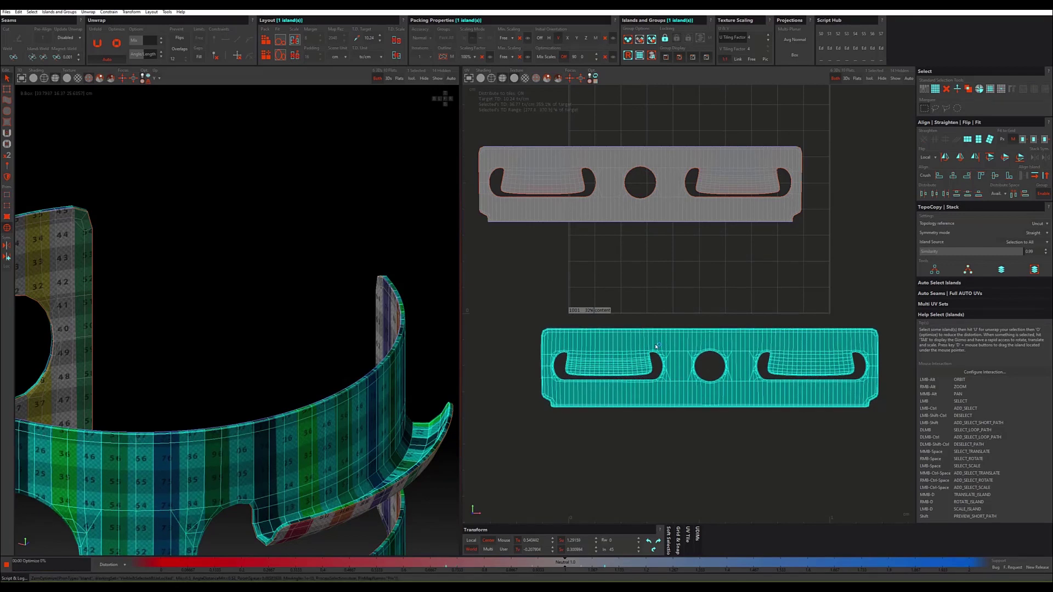
left_click(651, 421)
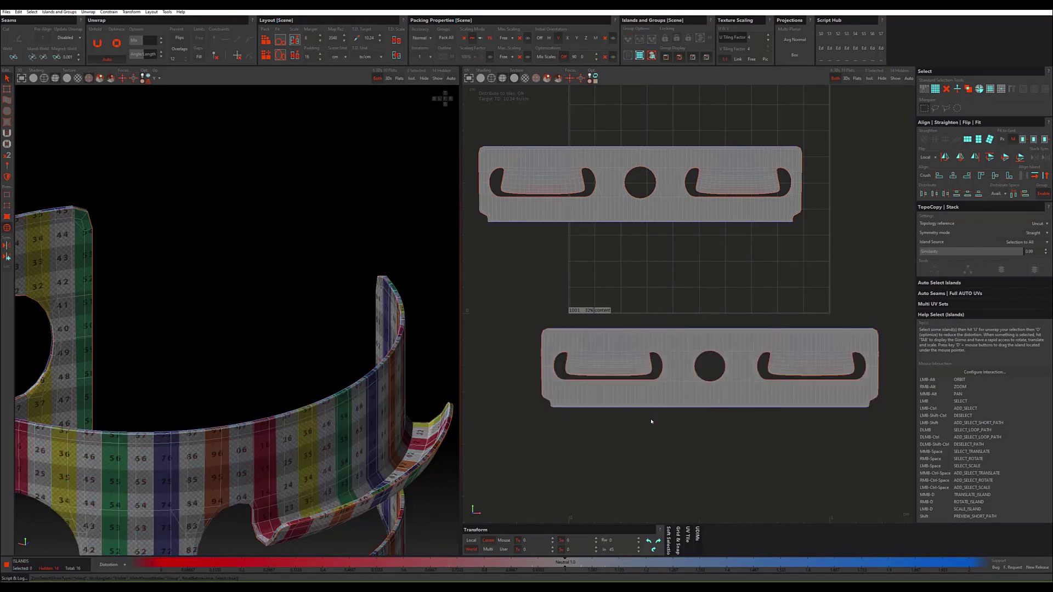
Step: Move the upper and lower band islands together down-left below the UV tile
scroll(620, 373, "down", 2)
scroll(296, 379, "down", 3)
scroll(283, 373, "down", 2)
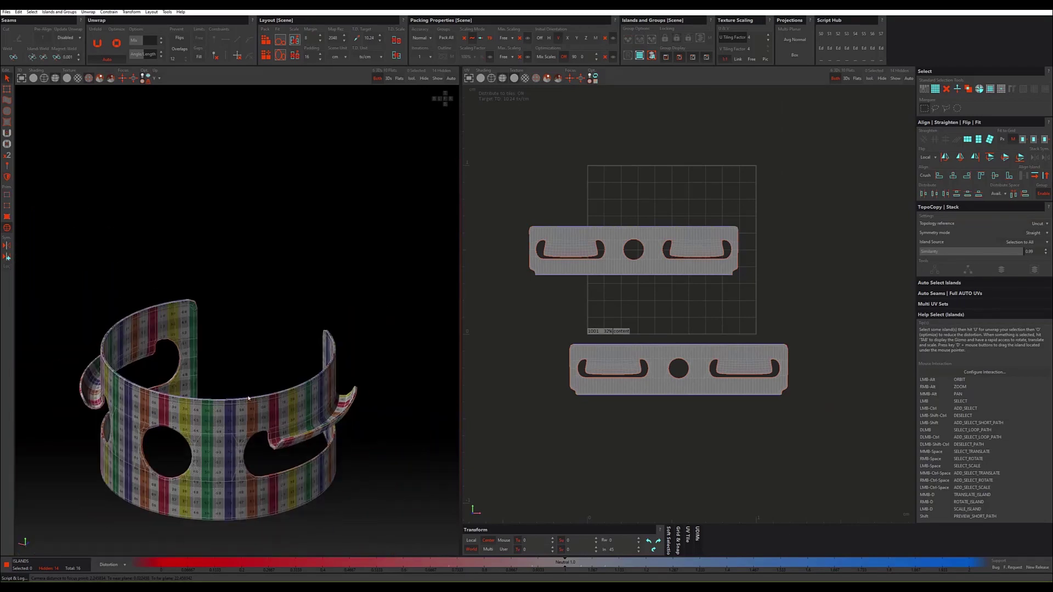
mouse_move(282, 373)
left_mouse_down("alt")
mouse_move(263, 409)
mouse_move(276, 433)
mouse_move(212, 435)
mouse_move(234, 404)
left_mouse_up("alt")
scroll(276, 433, "up", 5)
scroll(285, 433, "down", 3)
scroll(285, 432, "down", 2)
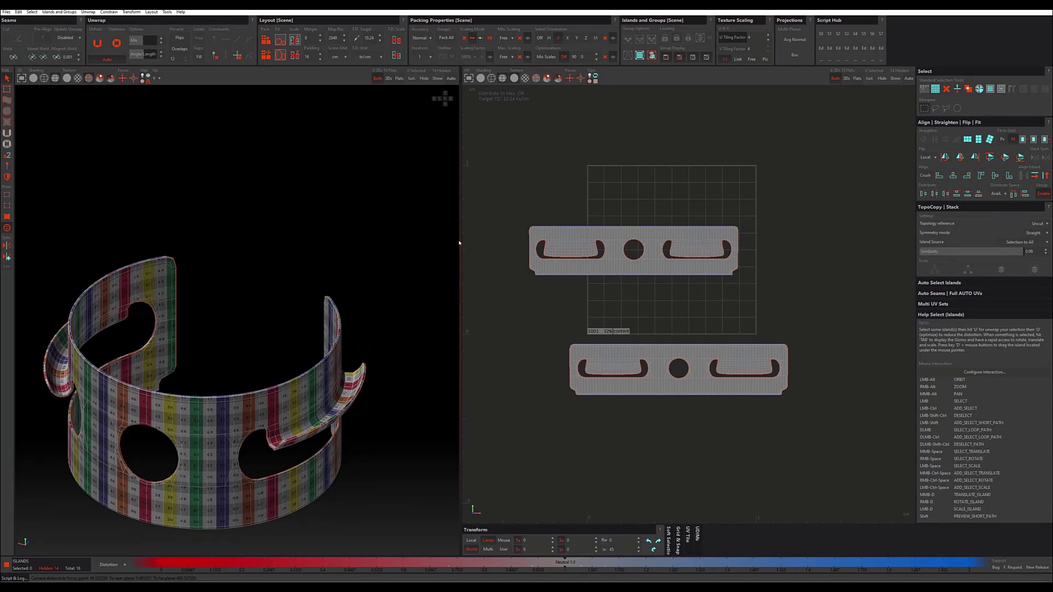
left_click(635, 276)
left_click(664, 355, "ctrl")
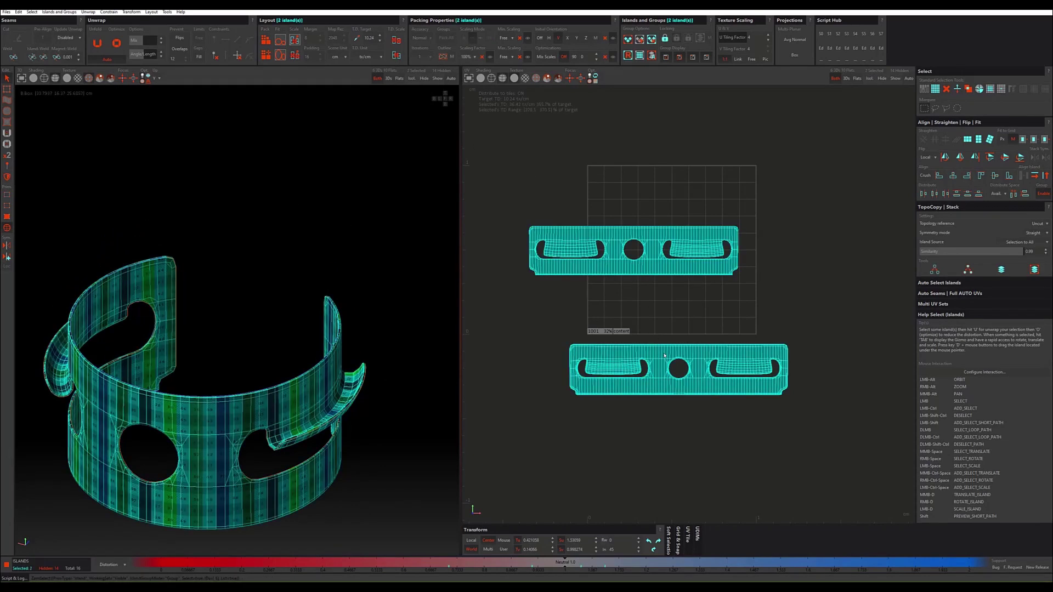
key("Tab")
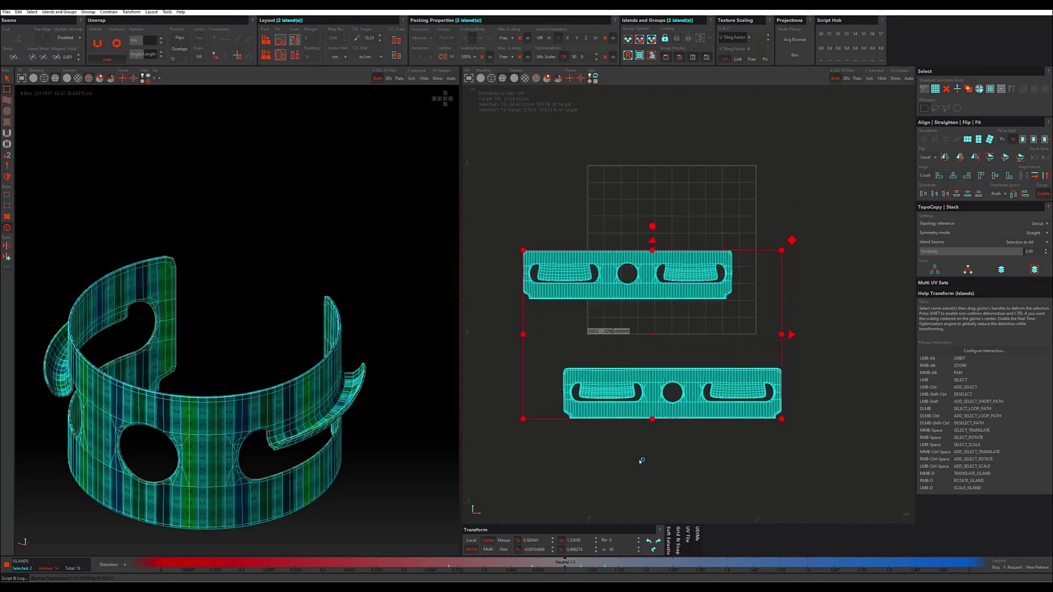
left_click_drag(659, 360, 628, 483)
left_click(548, 213)
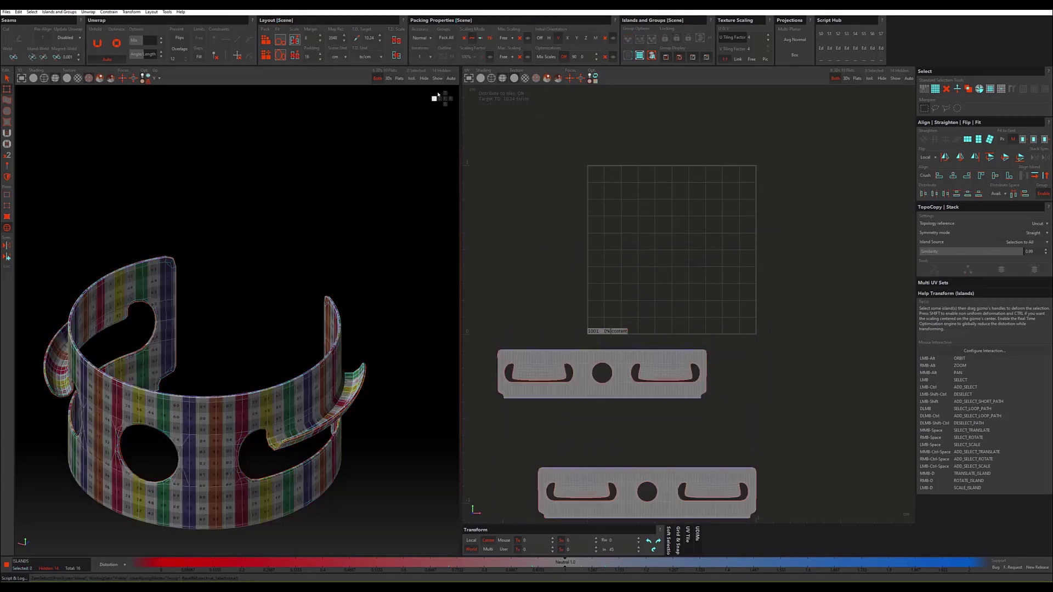
Step: Unhide all islands, select all sixteen, and rescale and pack them into the tile
key("shift+h")
scroll(597, 228, "down", 2)
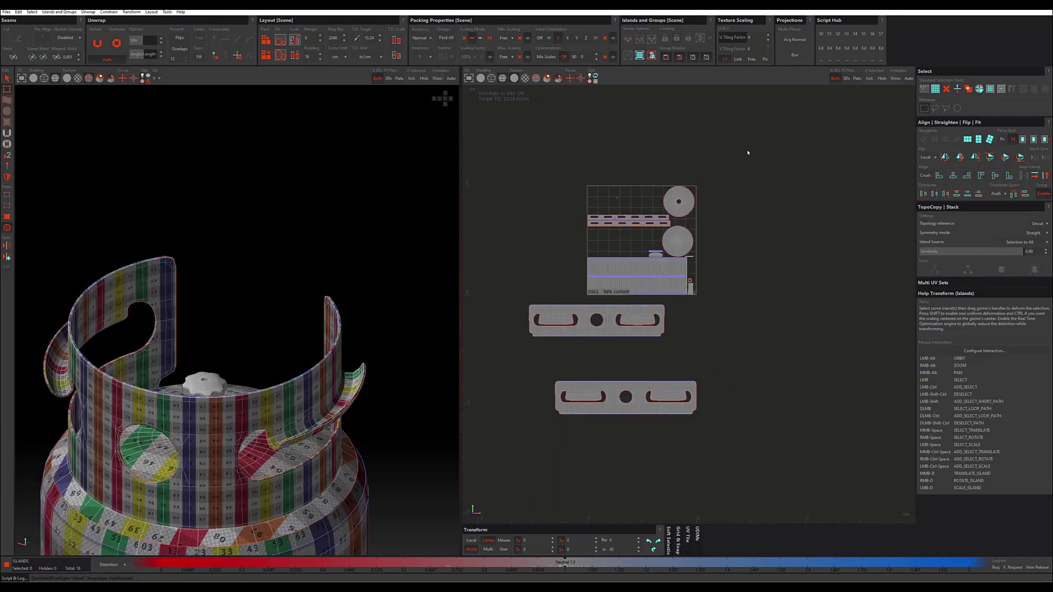
left_click_drag(747, 153, 512, 446)
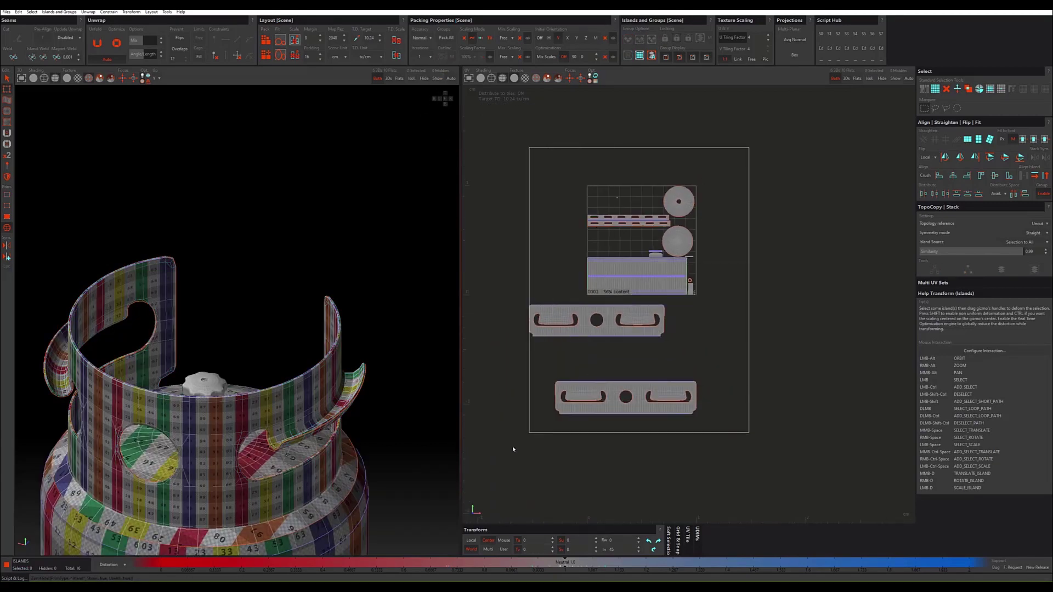
left_click(297, 54)
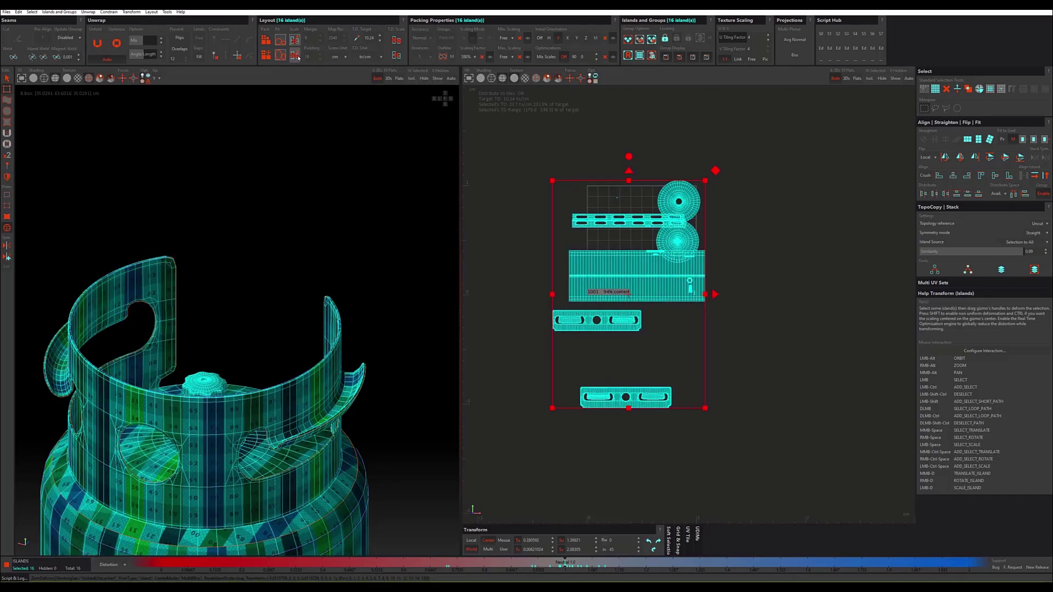
left_click(268, 55)
key("f")
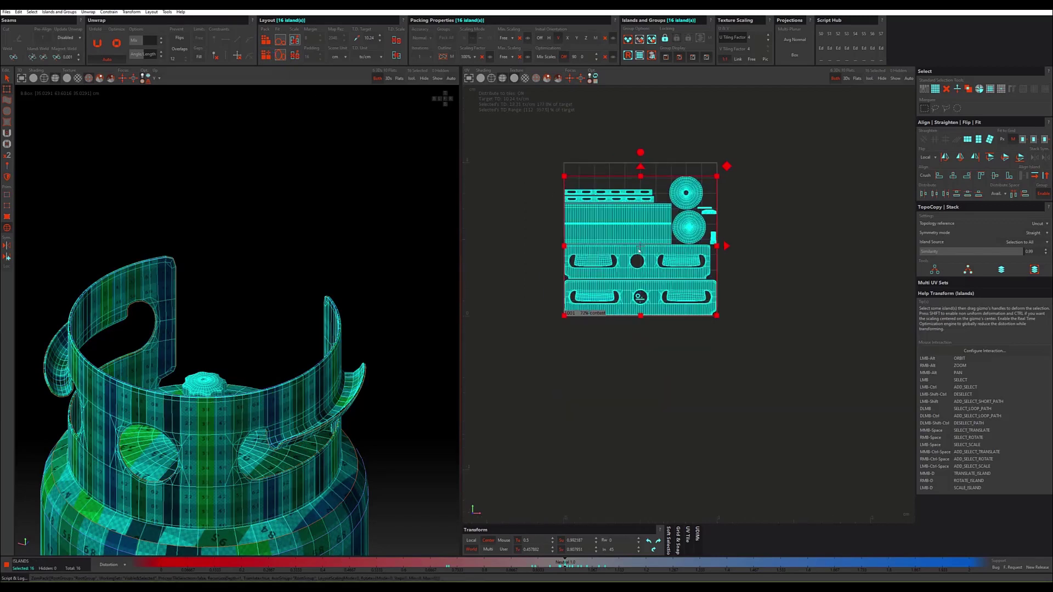
Step: Orbit down onto the cylinder and select only the valve knob island
scroll(637, 347, "up", 2)
scroll(644, 357, "up", 3)
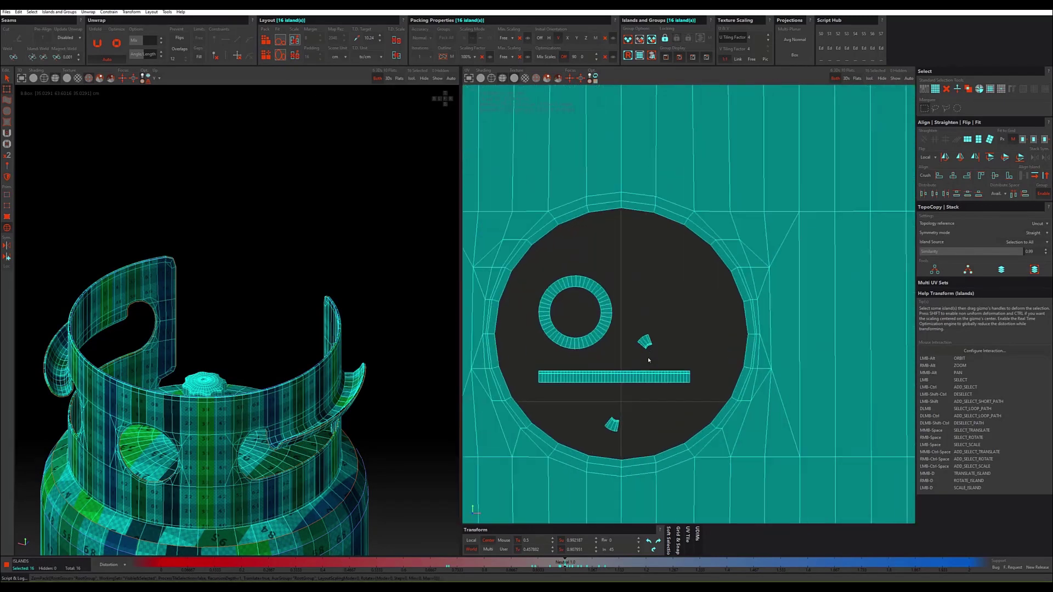
scroll(623, 318, "down", 2)
scroll(623, 318, "down", 3)
scroll(615, 294, "down", 1)
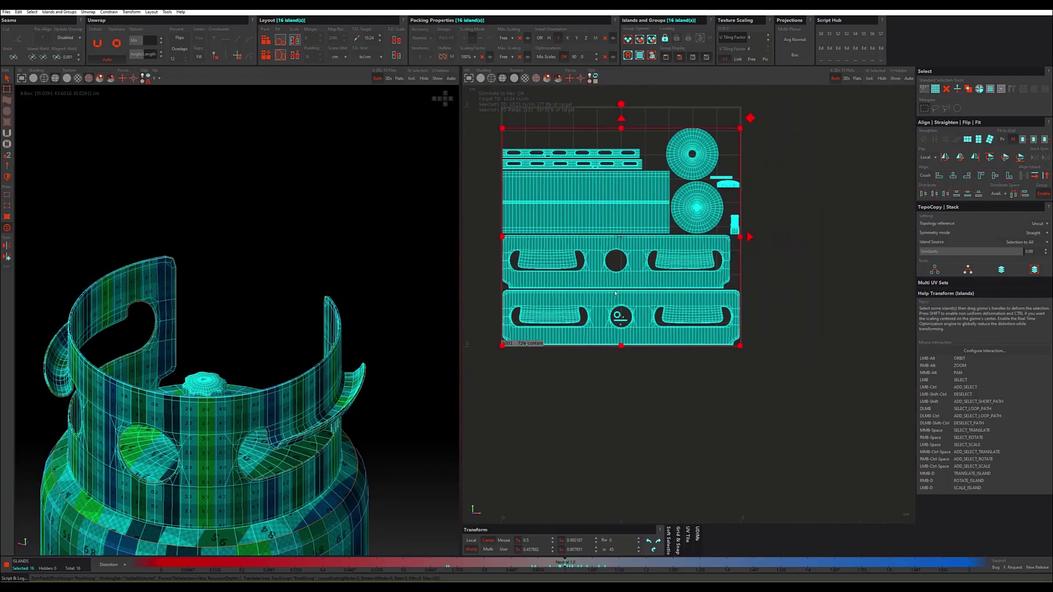
scroll(239, 367, "down", 2)
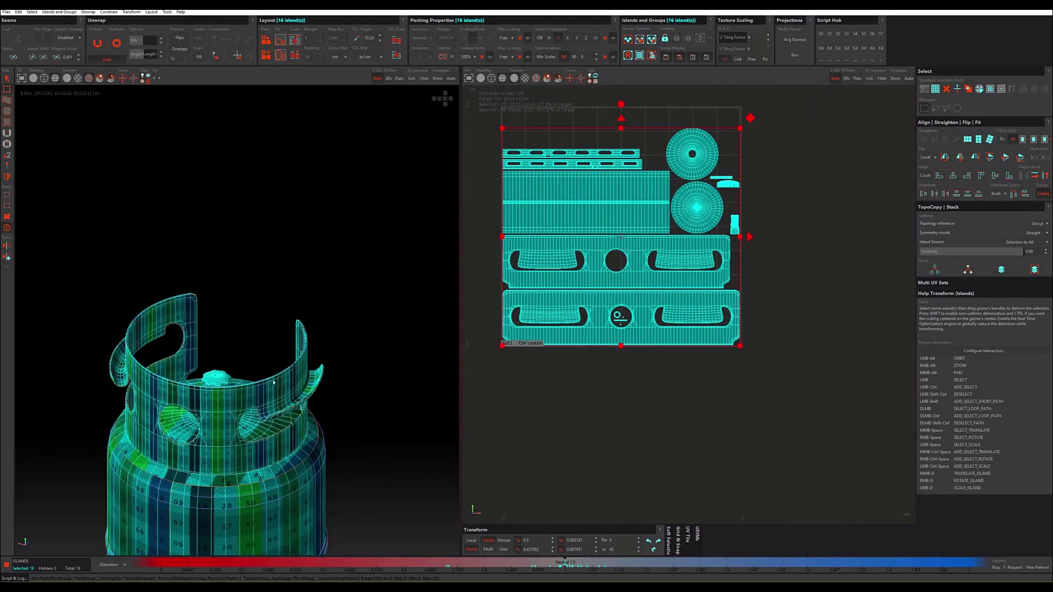
mouse_move(273, 382)
left_mouse_down("alt")
mouse_move(269, 348)
mouse_move(295, 305)
left_mouse_up("alt")
left_click(269, 345)
Step: Isolate the valve knob island and switch to edge selection
scroll(294, 304, "up", 5)
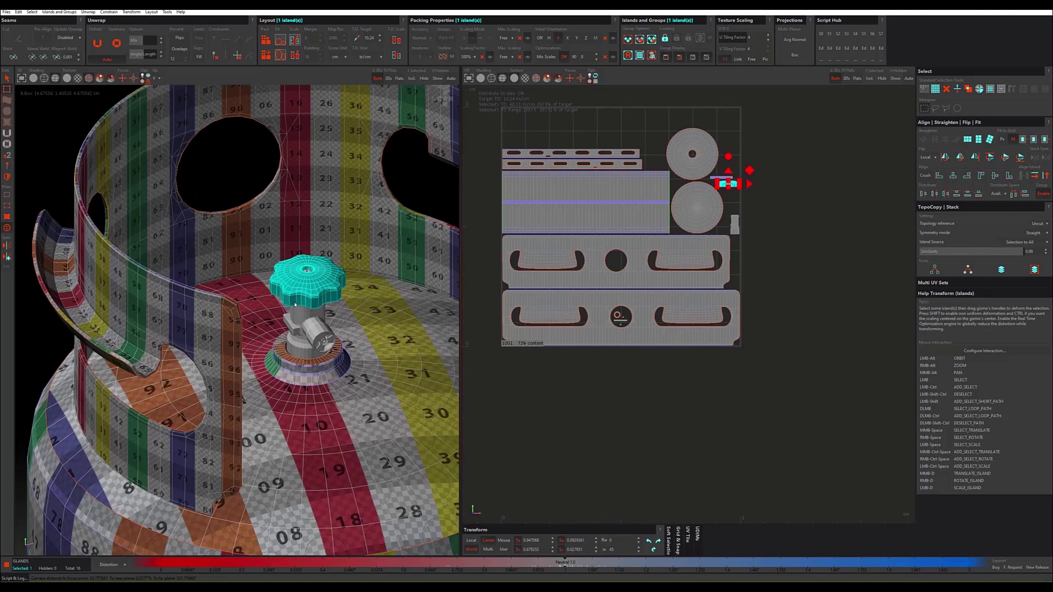
left_click(411, 77)
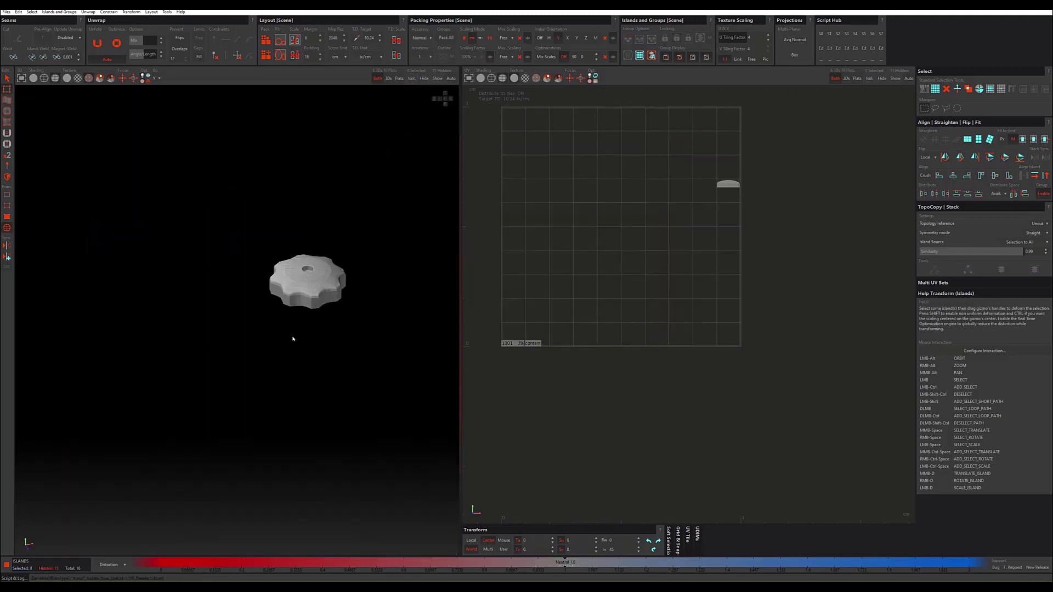
scroll(299, 326, "up", 2)
scroll(307, 299, "up", 2)
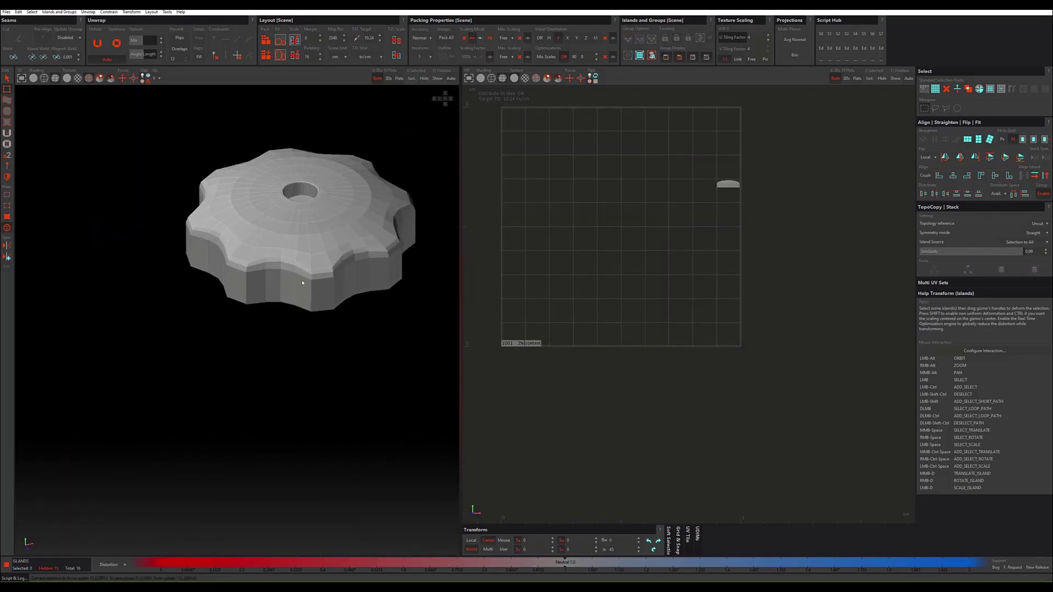
key("F2")
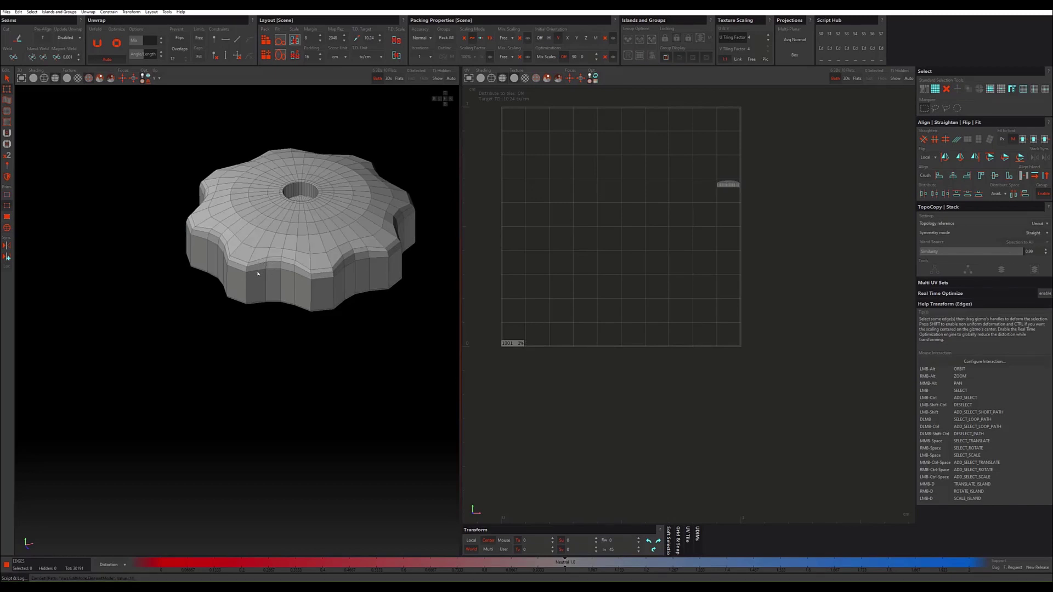
Step: Orbit under the knob, try the wall-base edge loop and a single edge, then clear
left_click_drag(254, 293, 247, 258, "alt")
scroll(244, 318, "up", 3)
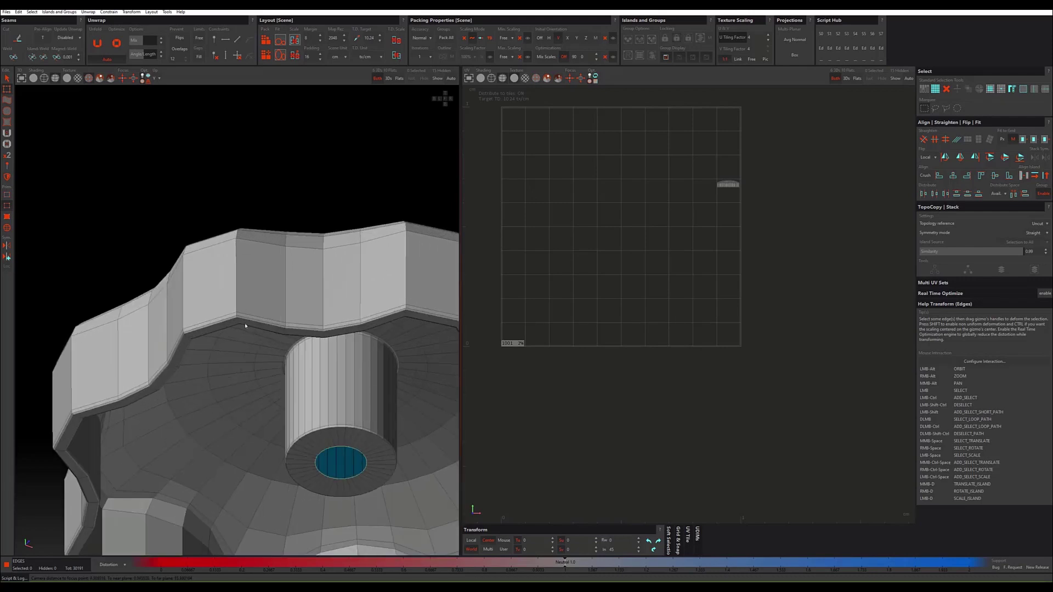
scroll(243, 321, "up", 3)
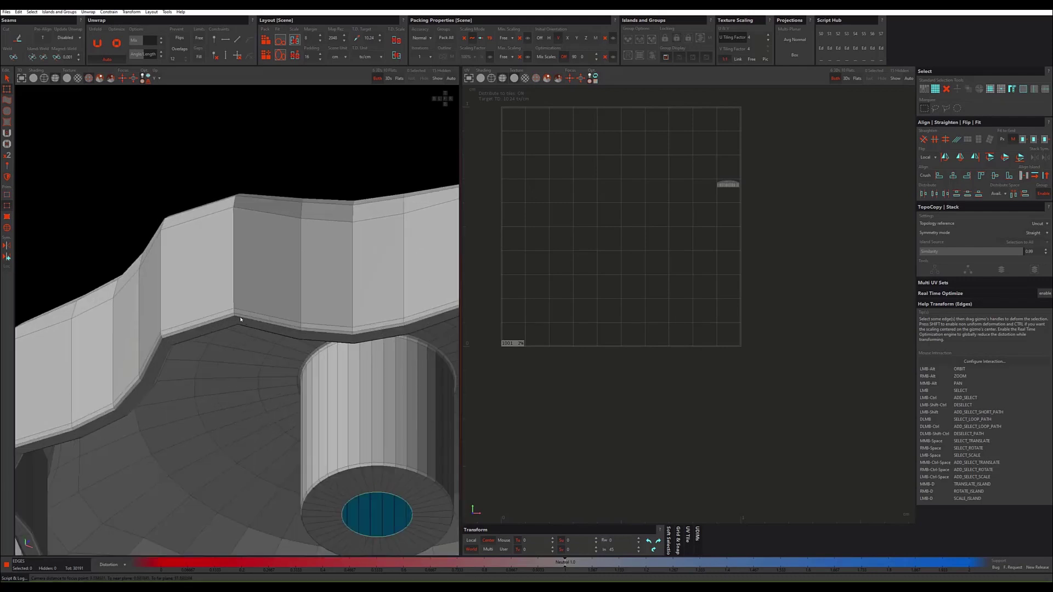
double_click(241, 317)
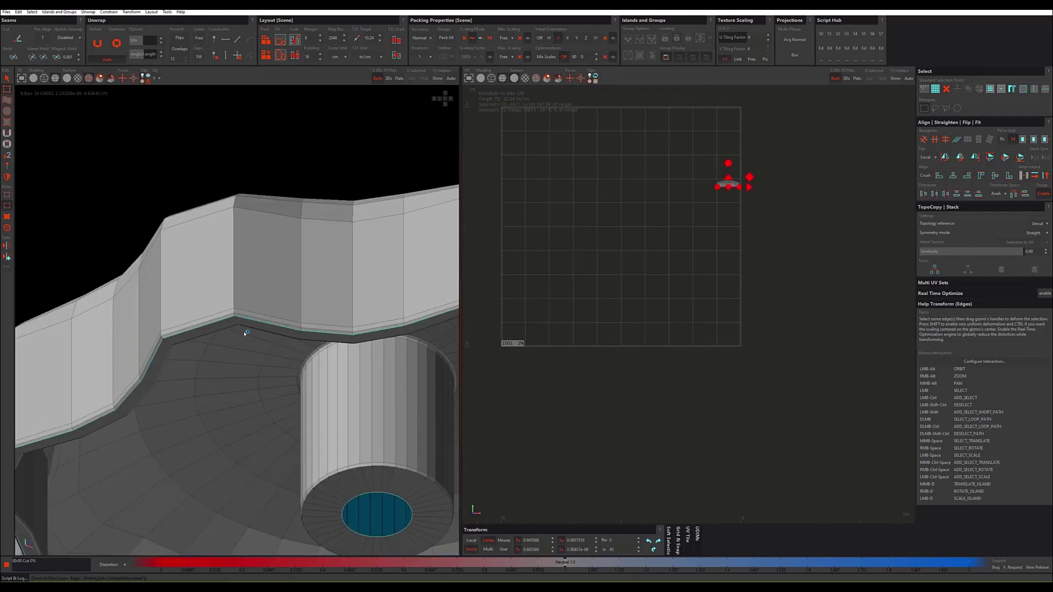
scroll(248, 351, "down", 2)
scroll(192, 406, "down", 2)
scroll(181, 406, "down", 2)
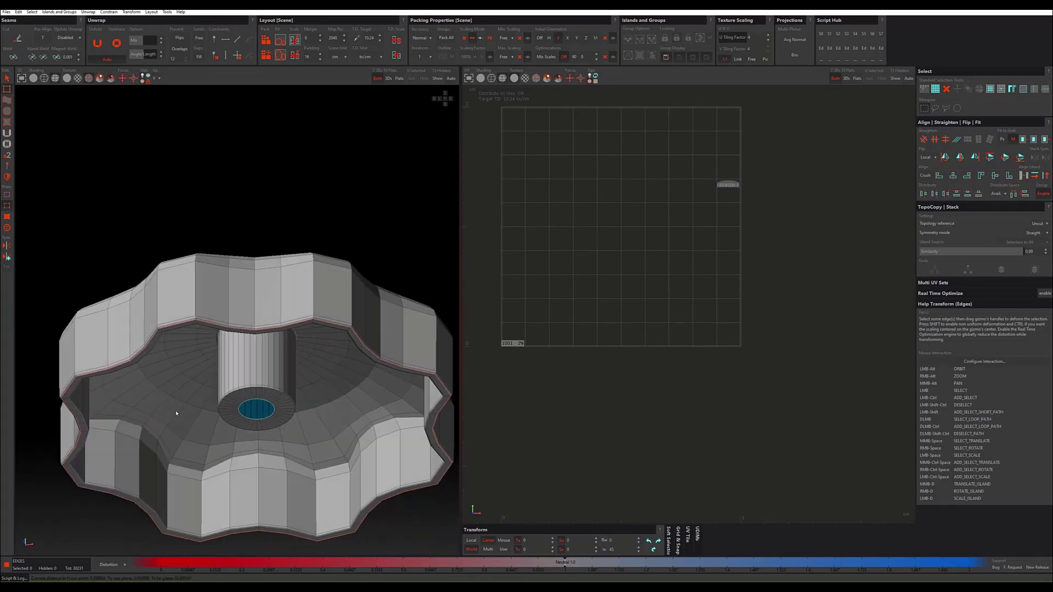
scroll(179, 407, "down", 1)
left_click_drag(179, 407, 193, 384, "alt")
scroll(232, 314, "up", 3)
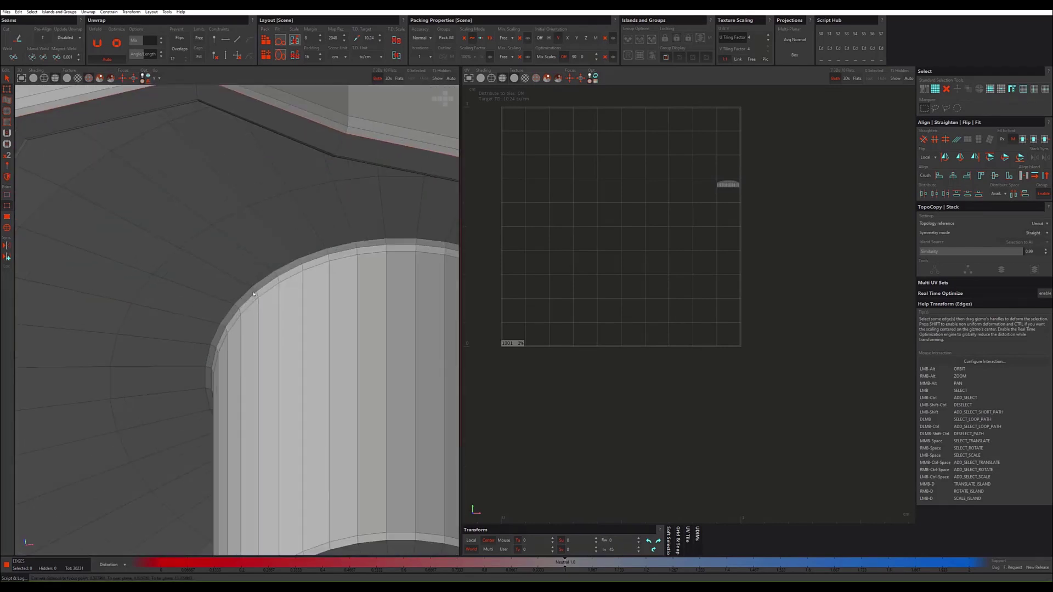
scroll(286, 423, "down", 5)
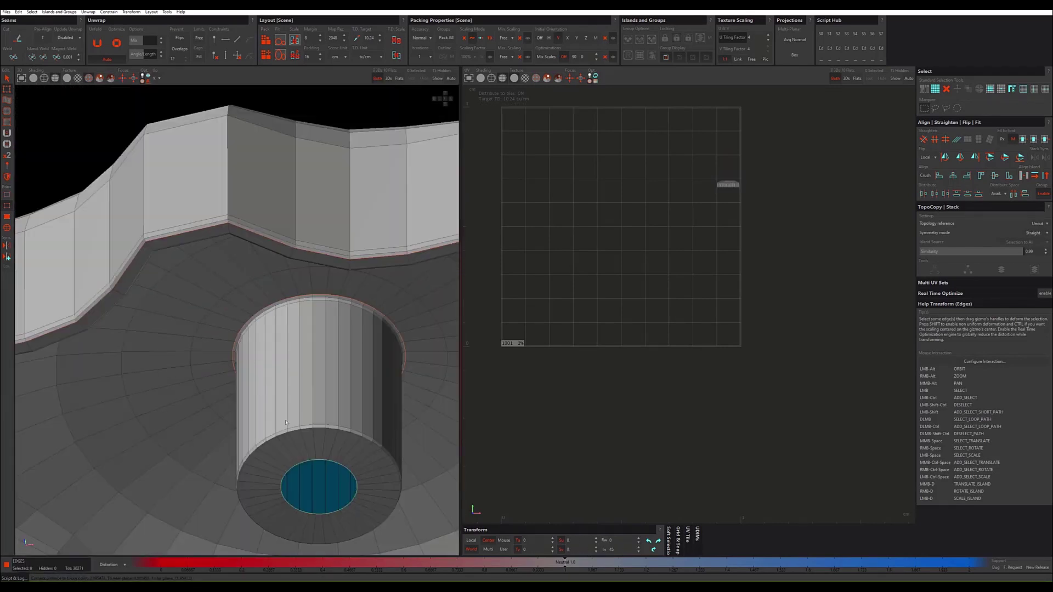
left_click(295, 433)
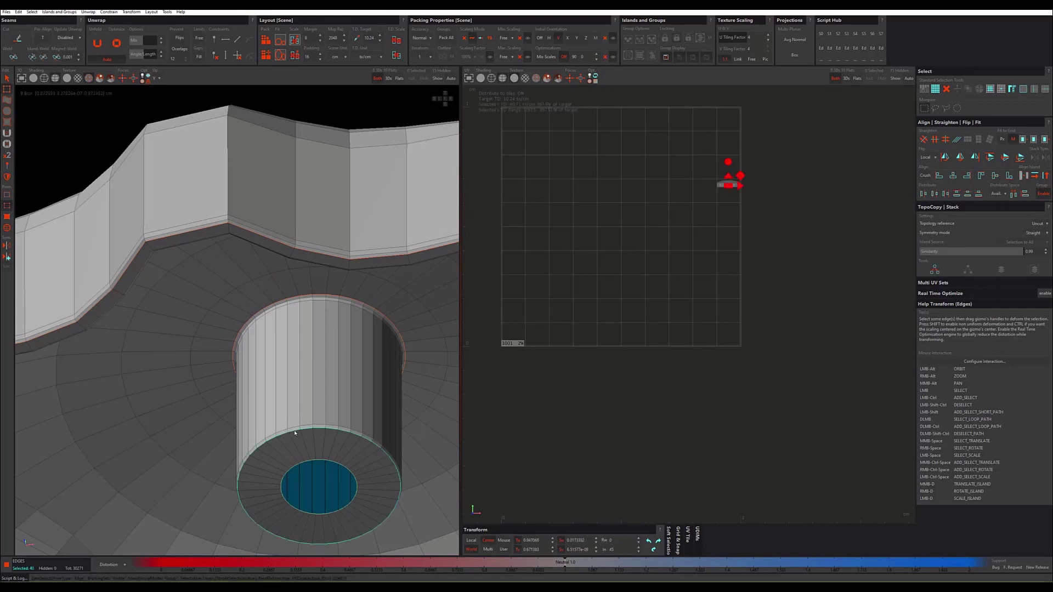
left_click(294, 433)
Step: Select a vertical edge loop on the knob's inner cylinder, viewing from a lower angle
scroll(292, 433, "down", 3)
scroll(291, 433, "down", 2)
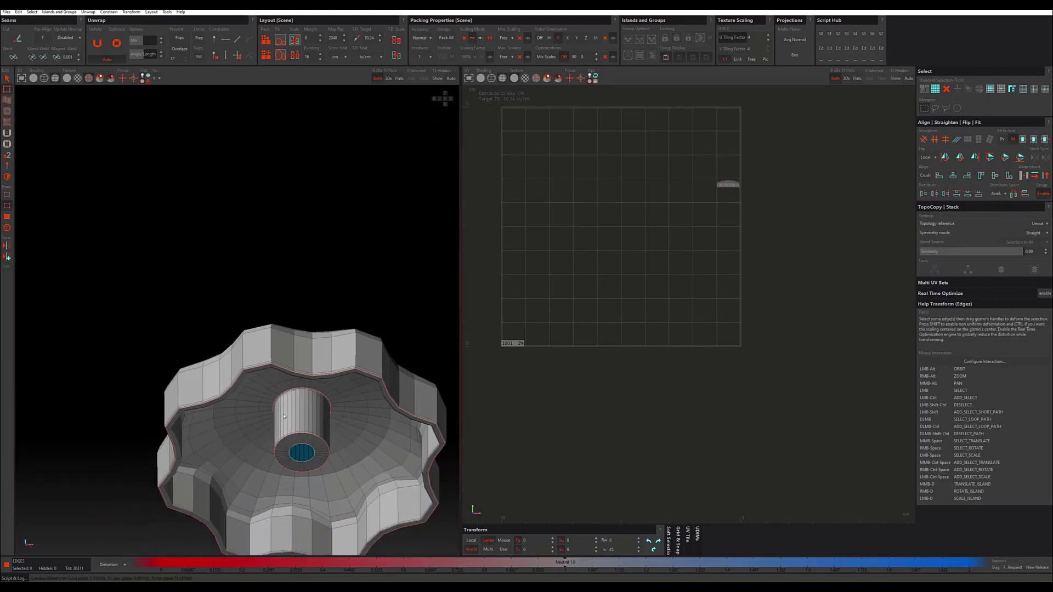
left_click_drag(284, 417, 294, 413, "alt")
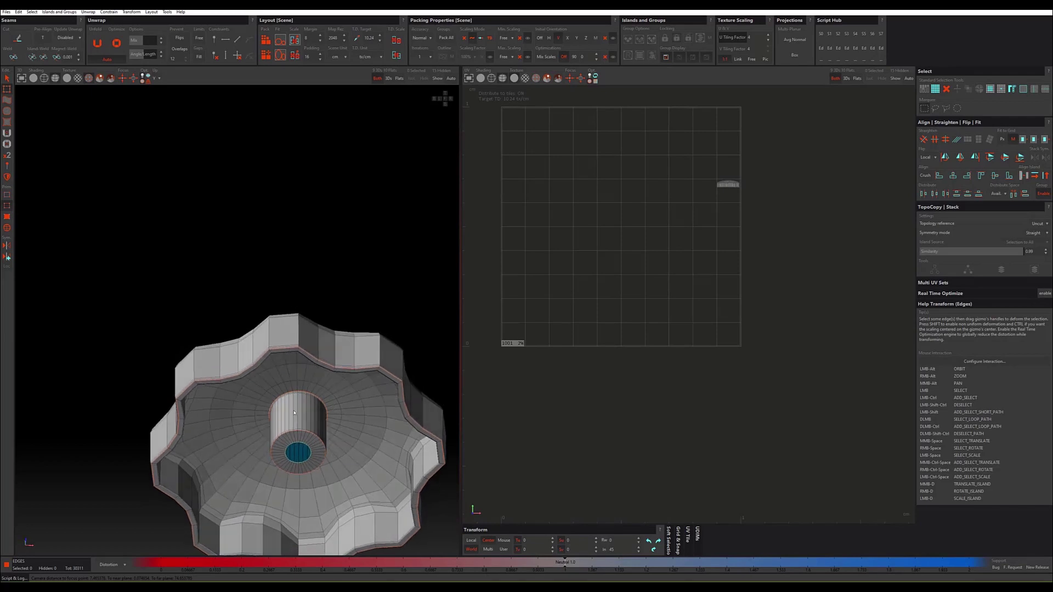
scroll(313, 407, "up", 2)
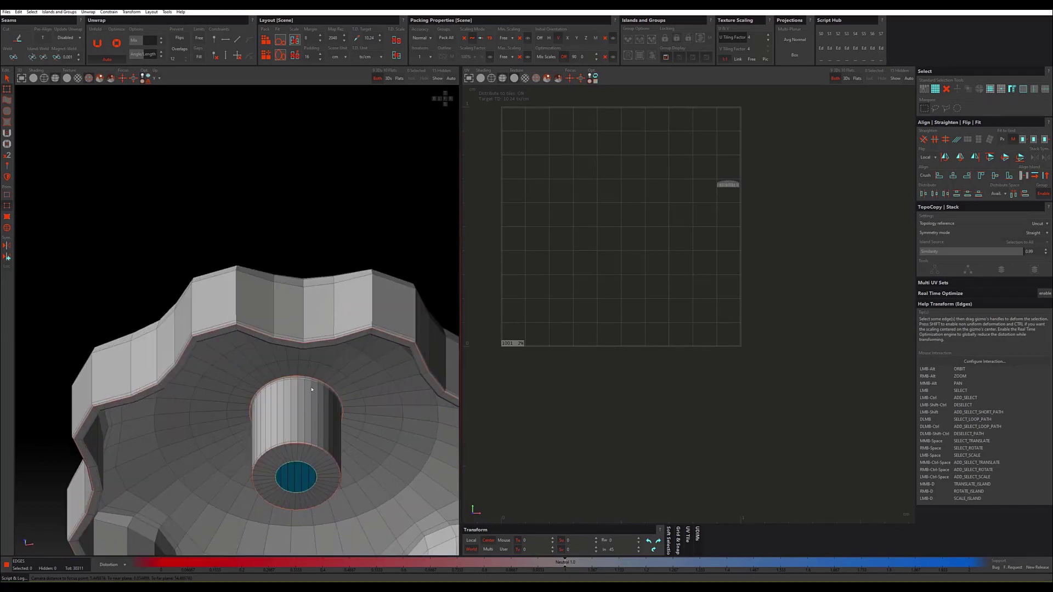
double_click(312, 389)
scroll(307, 394, "down", 3)
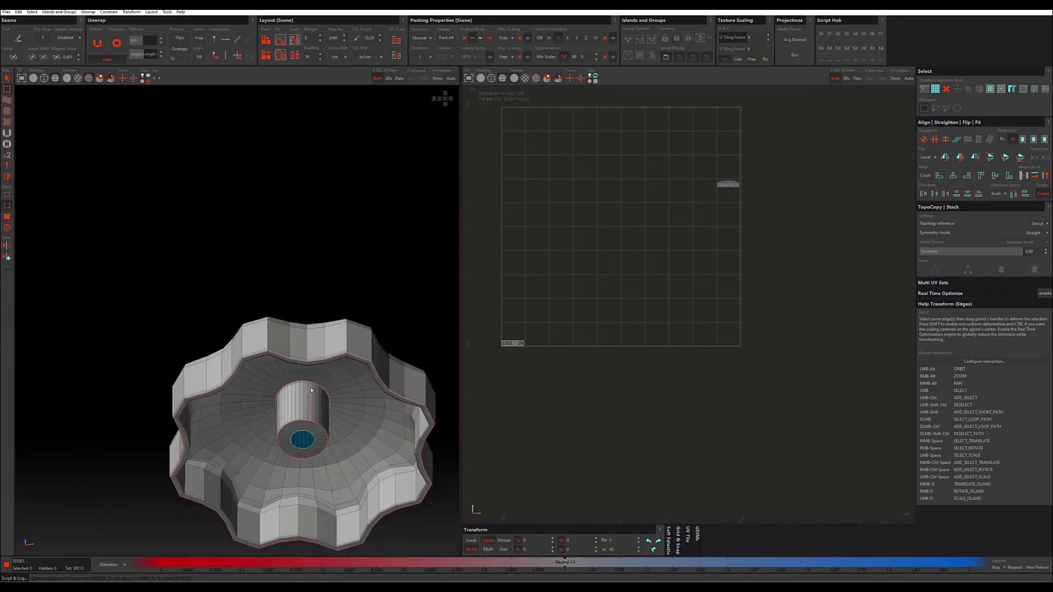
scroll(296, 403, "down", 2)
scroll(287, 407, "down", 2)
left_click_drag(288, 408, 329, 477, "alt")
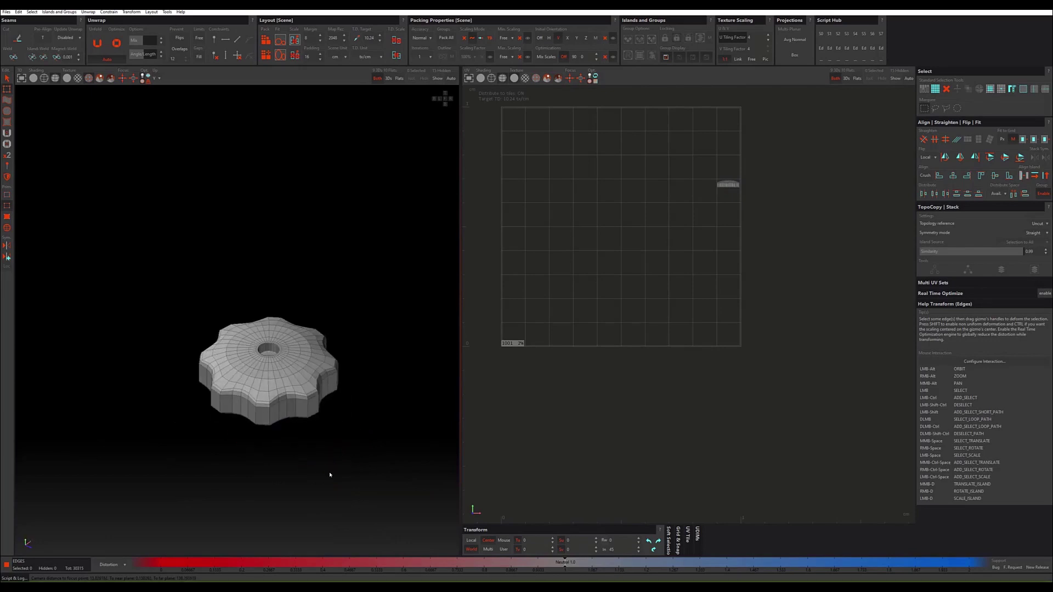
scroll(264, 352, "up", 3)
scroll(264, 351, "up", 3)
scroll(262, 349, "up", 1)
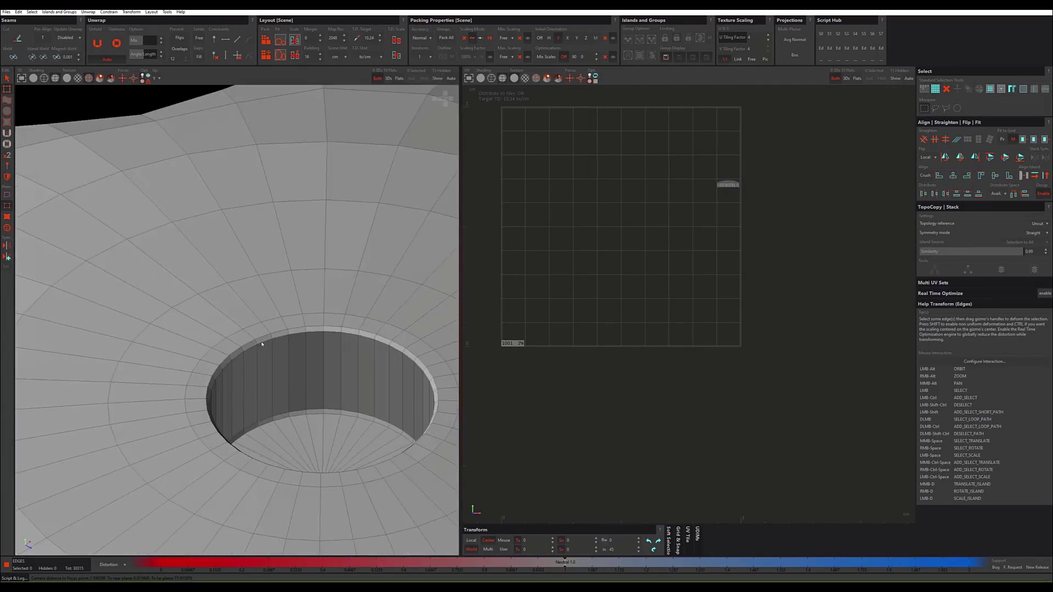
Step: Cut a seam along the top rim loop of the knob's central hole
double_click(262, 344)
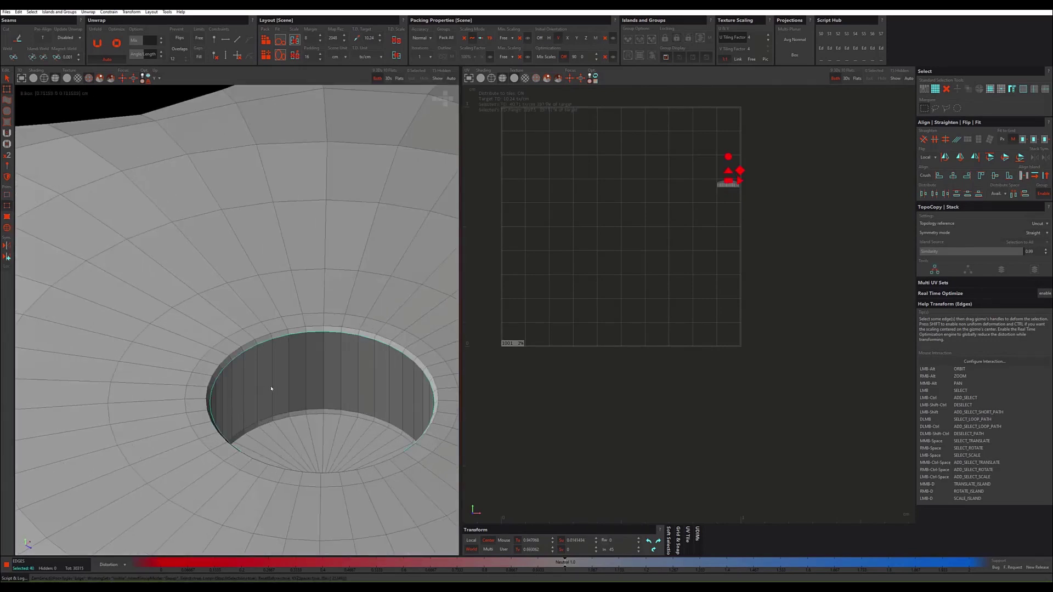
key("c")
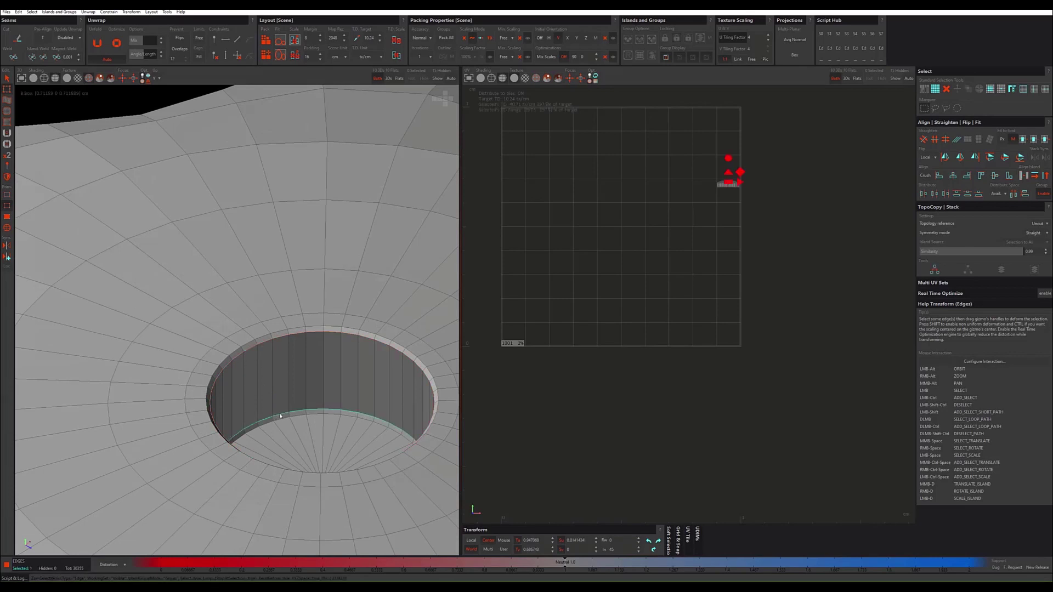
scroll(276, 412, "down", 3)
scroll(275, 410, "down", 3)
mouse_move(276, 410)
left_mouse_down("alt")
mouse_move(288, 418)
mouse_move(248, 427)
left_mouse_up("alt")
scroll(248, 427, "down", 2)
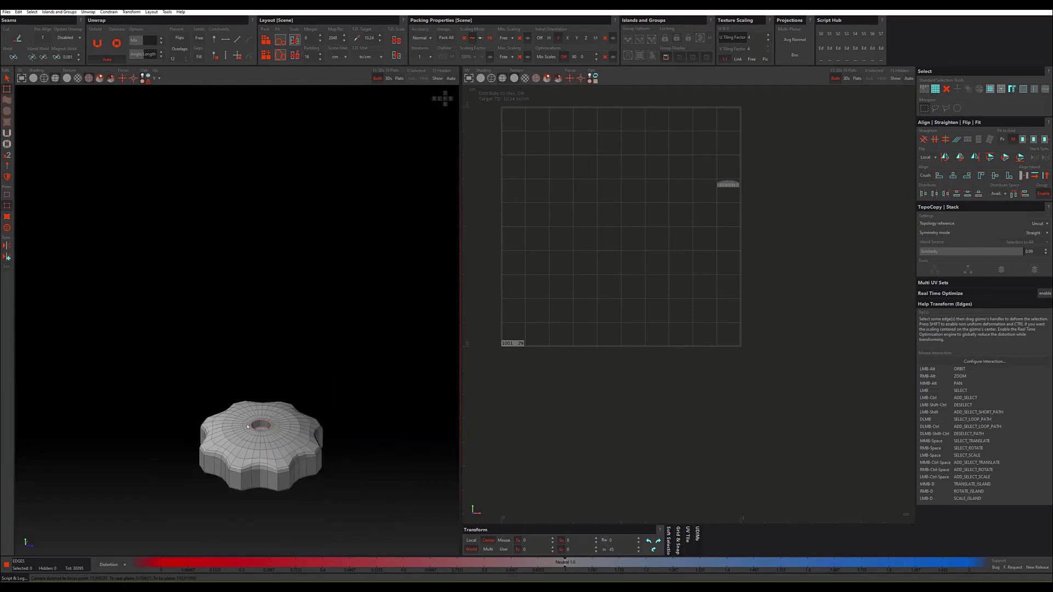
Step: Switch to island mode and box-select the whole knob island
key("F4")
left_click_drag(356, 350, 183, 513)
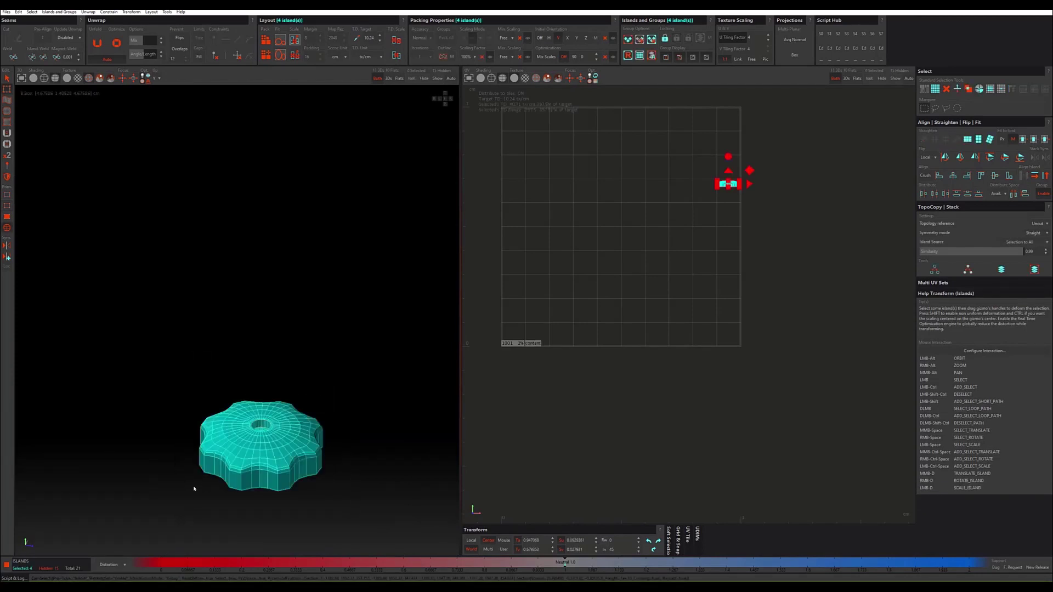
scroll(728, 183, "up", 2)
scroll(728, 184, "up", 2)
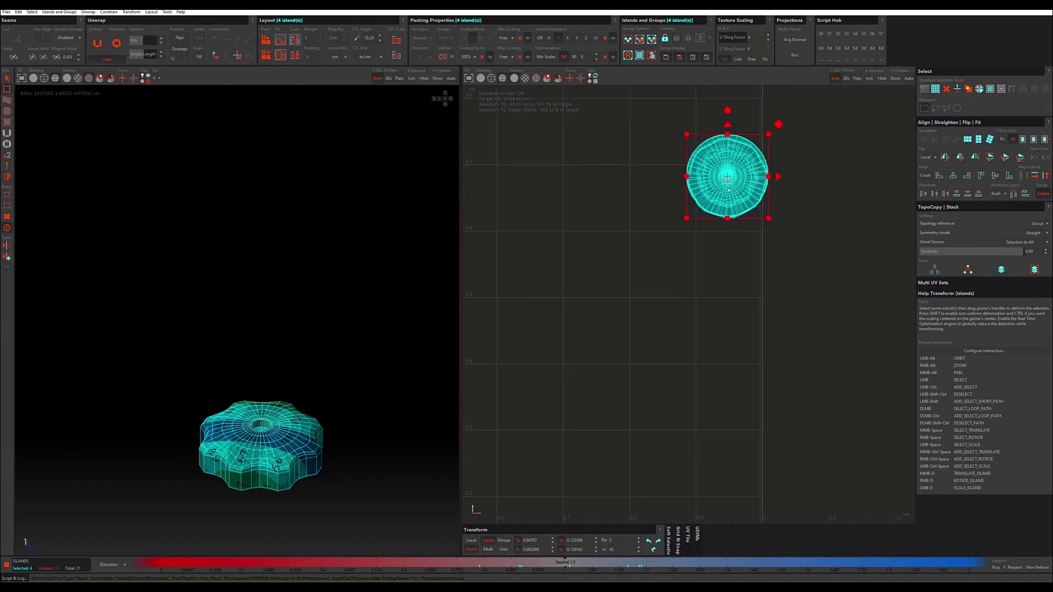
mouse_move(315, 379)
left_mouse_down("alt")
mouse_move(315, 395)
mouse_move(316, 365)
mouse_move(278, 377)
left_mouse_up("alt")
Step: Select only the gear island and optimize it to reduce distortion
left_click(284, 376)
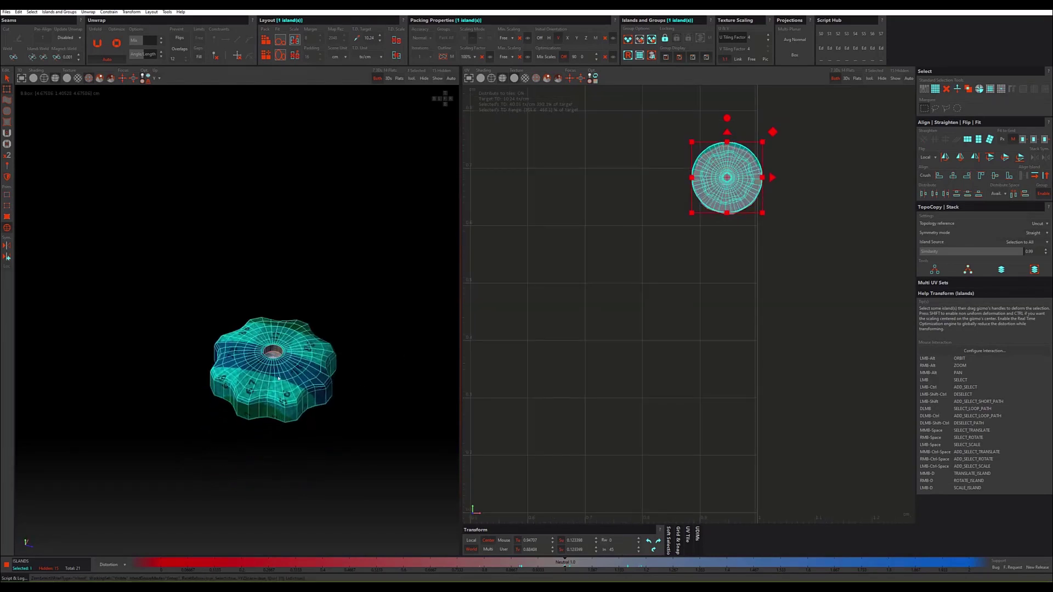
scroll(278, 378, "up", 3)
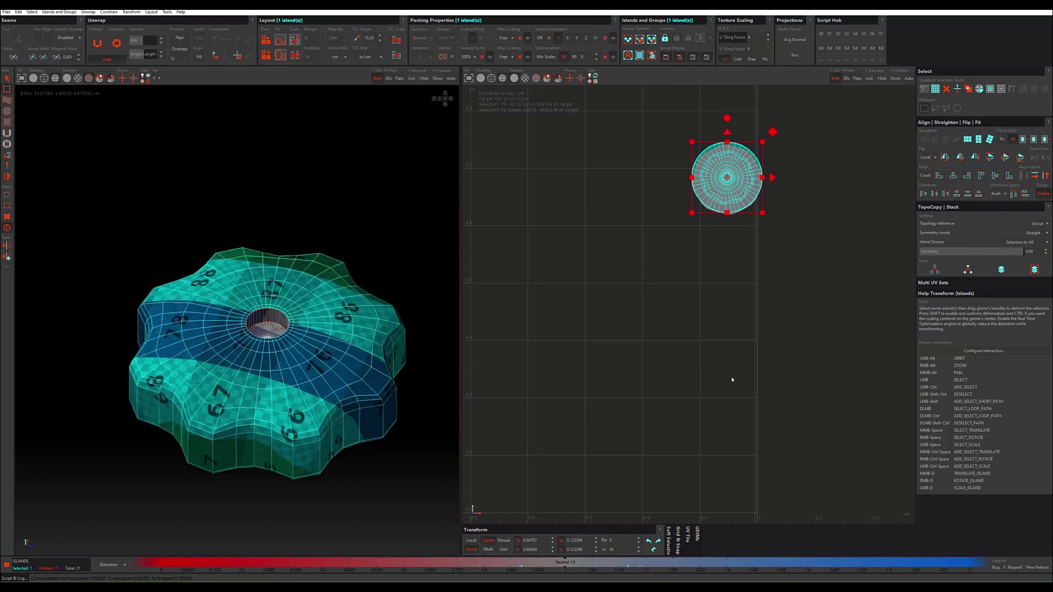
key("o")
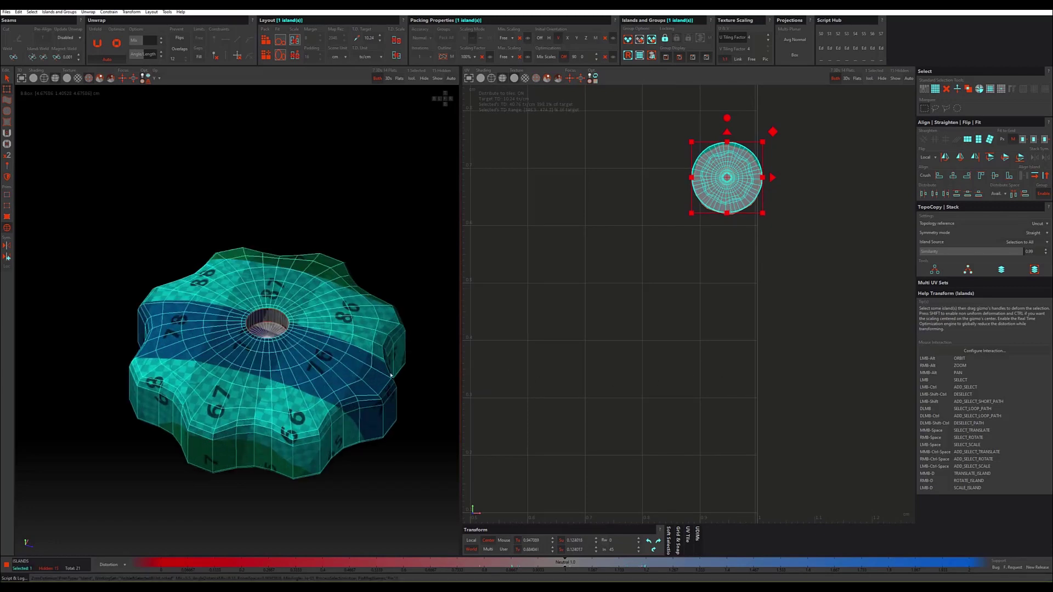
left_click_drag(296, 396, 264, 385, "alt")
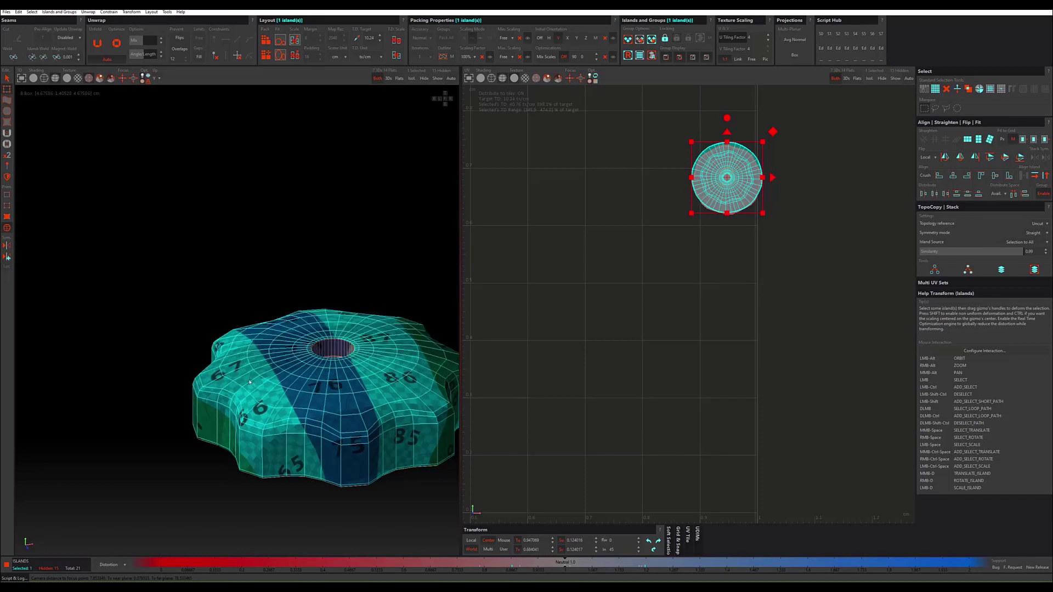
scroll(272, 412, "up", 2)
scroll(277, 428, "up", 1)
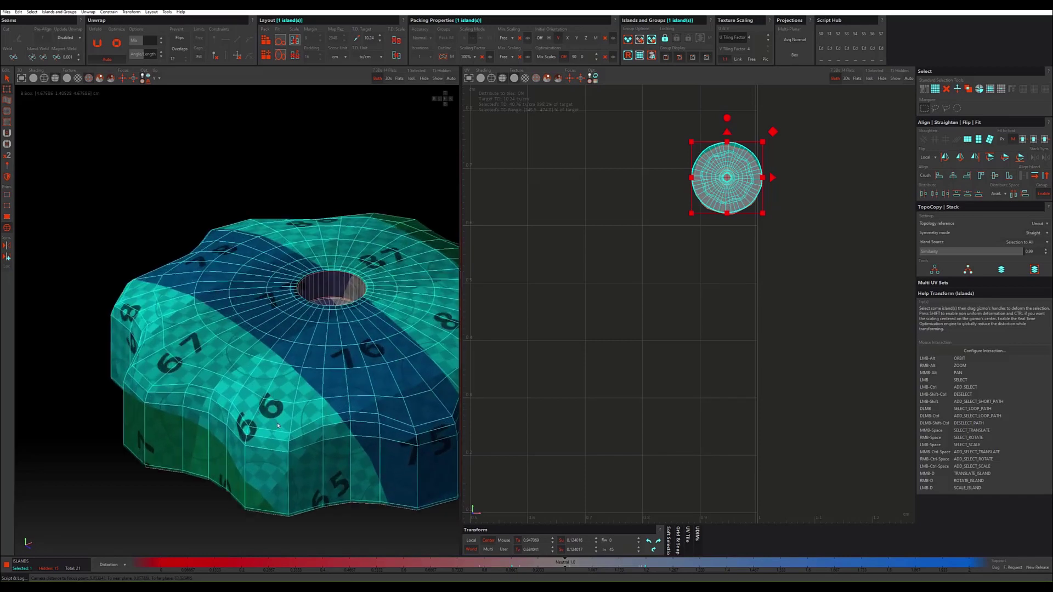
key("2")
scroll(284, 443, "up", 2)
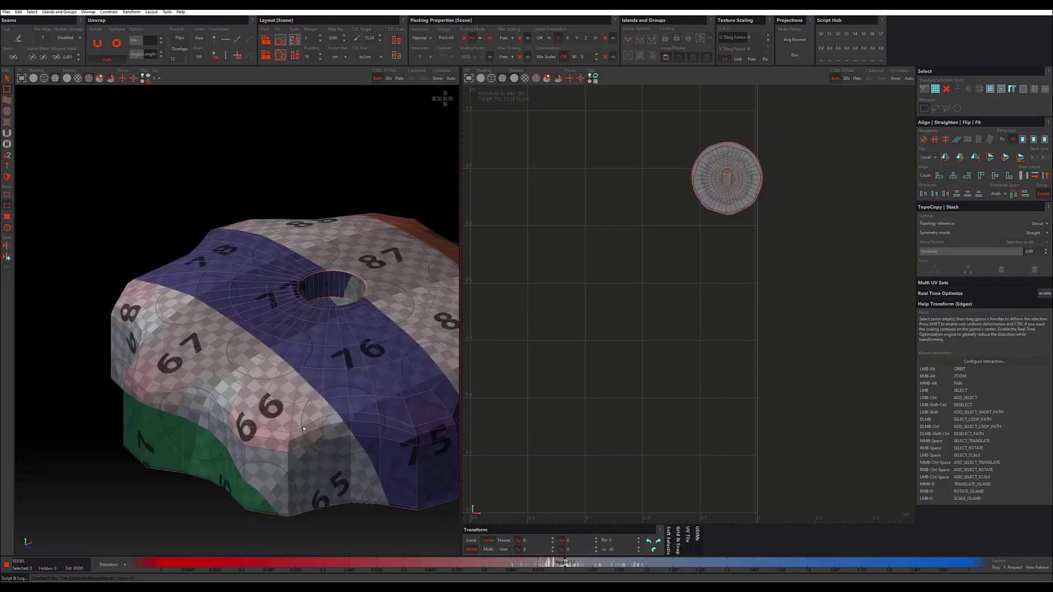
Step: Cut a seam along the edge loop on the gear's blue band
double_click(303, 428)
key("c")
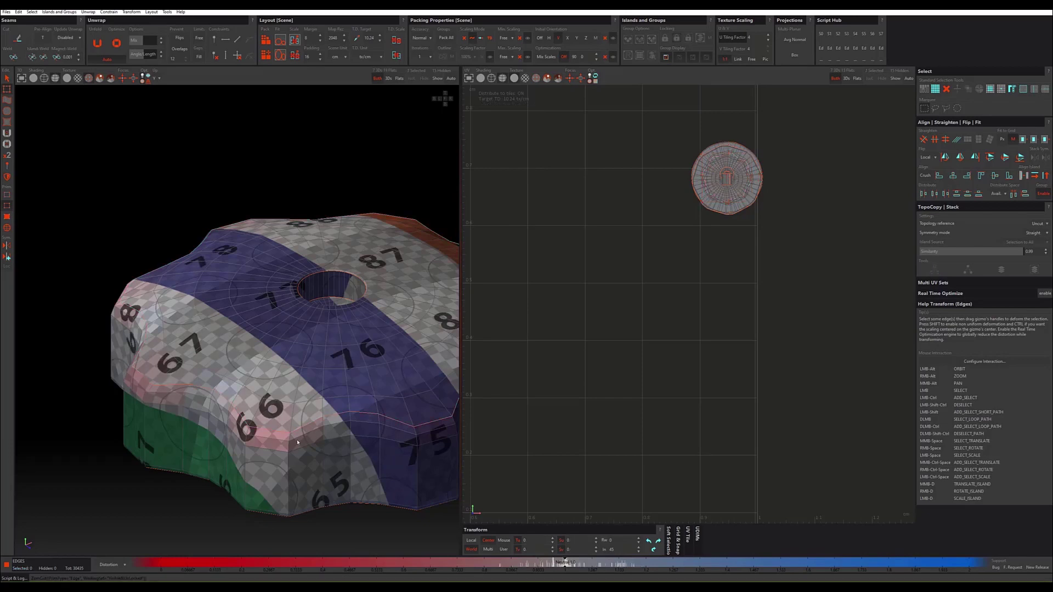
scroll(297, 439, "down", 2)
mouse_move(298, 439)
left_mouse_down("alt")
mouse_move(329, 410)
mouse_move(418, 395)
mouse_move(107, 442)
mouse_move(137, 472)
left_mouse_up("alt")
left_click(180, 456)
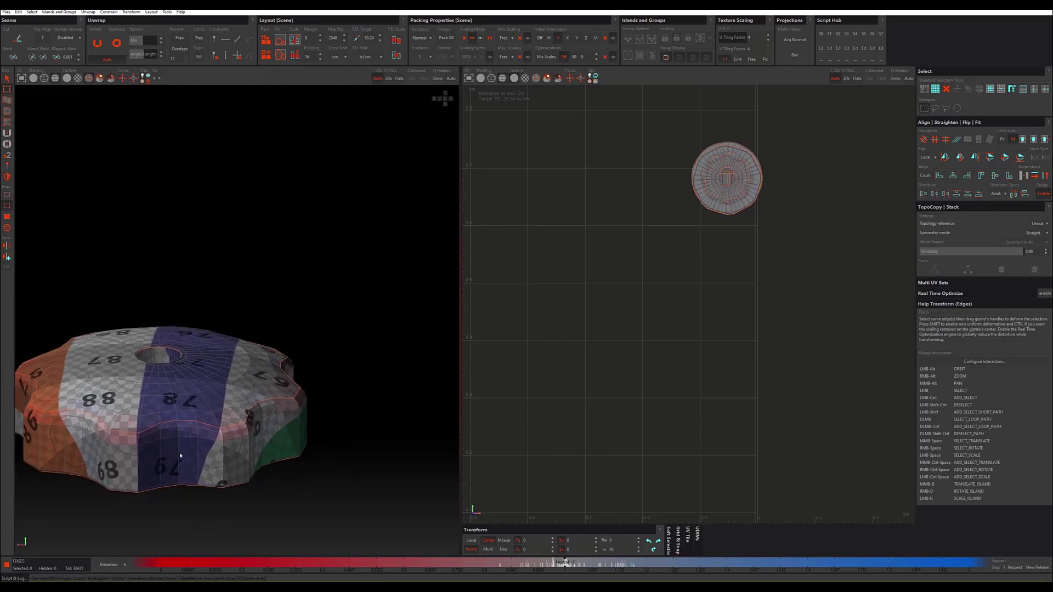
right_click_drag(179, 455, 165, 460, "alt")
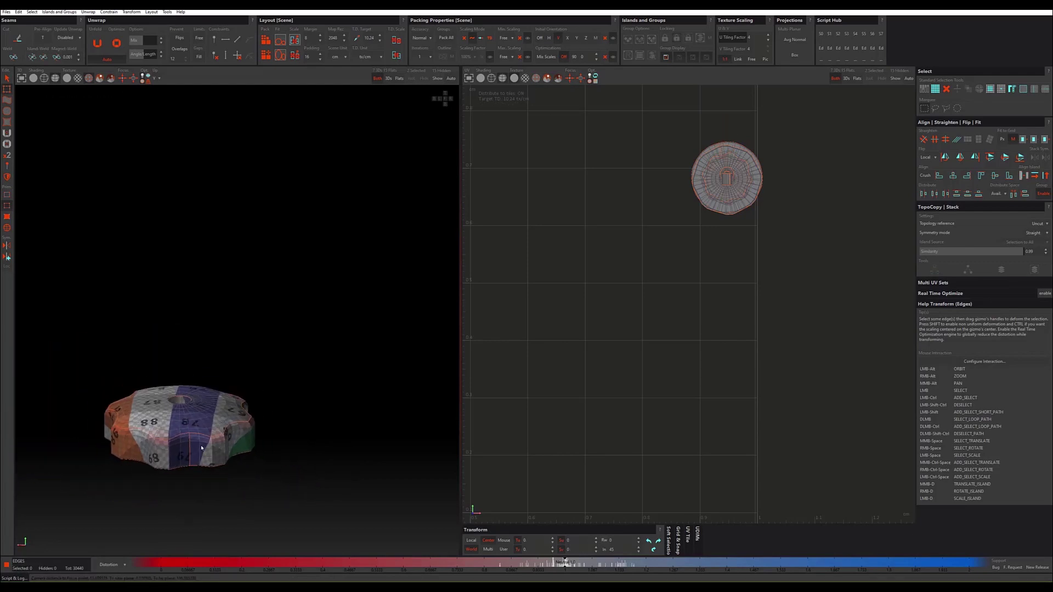
mouse_move(165, 460)
left_mouse_down("alt")
mouse_move(213, 442)
mouse_move(172, 446)
mouse_move(179, 443)
left_mouse_up("alt")
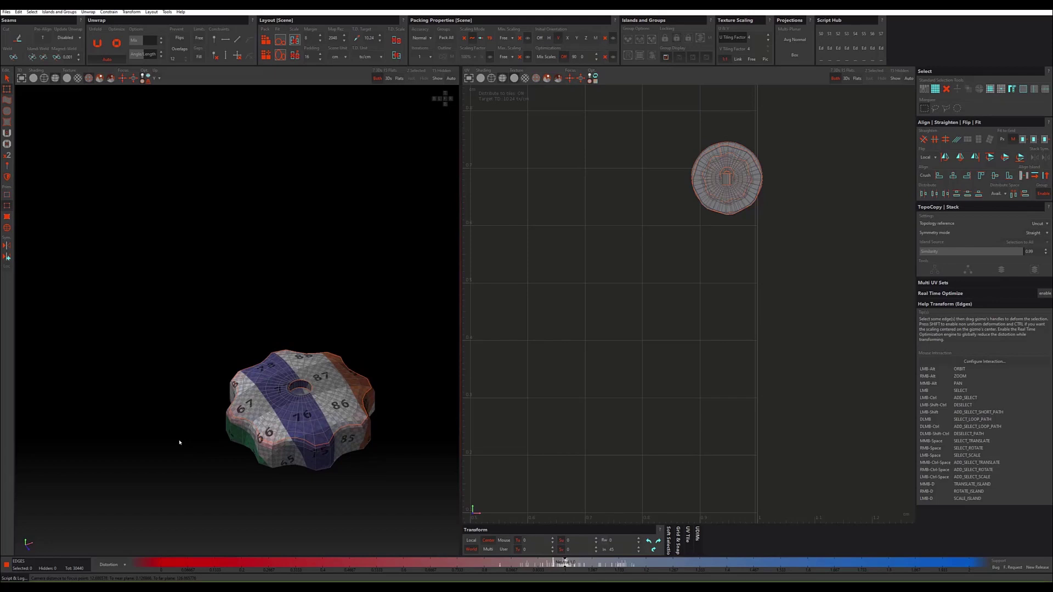
Step: Unfold the gear island and move the long strip island away from the disc
key("F4")
left_click_drag(399, 316, 167, 516)
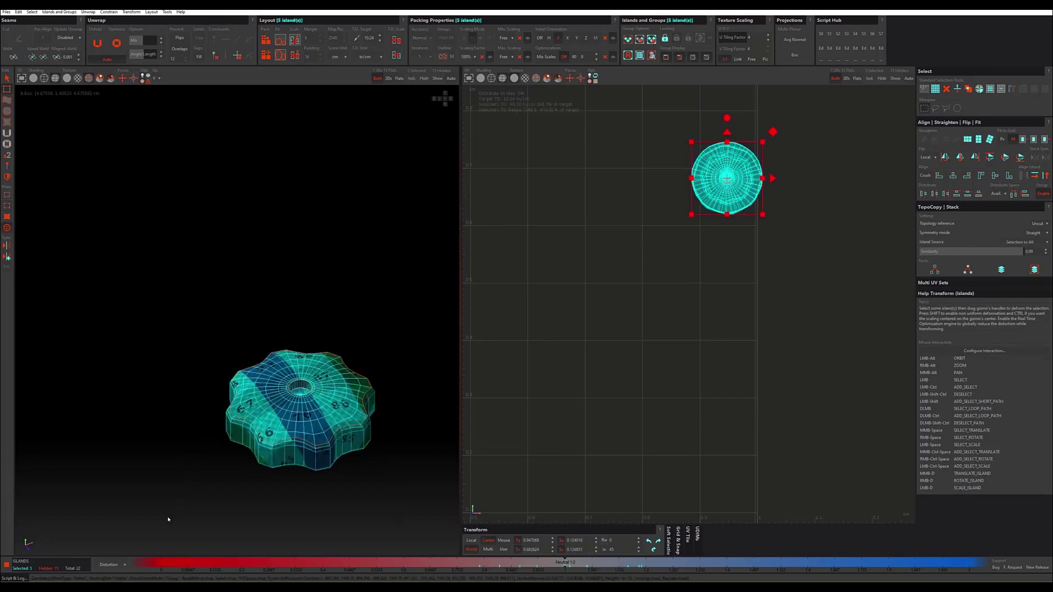
key("u")
left_click(689, 272)
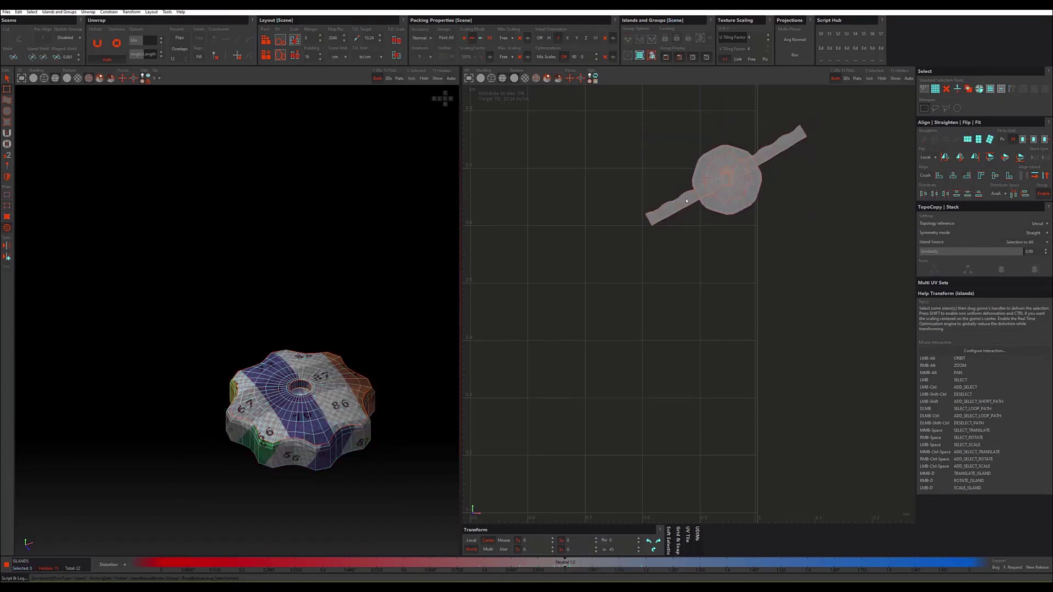
left_click_drag(687, 198, 647, 263)
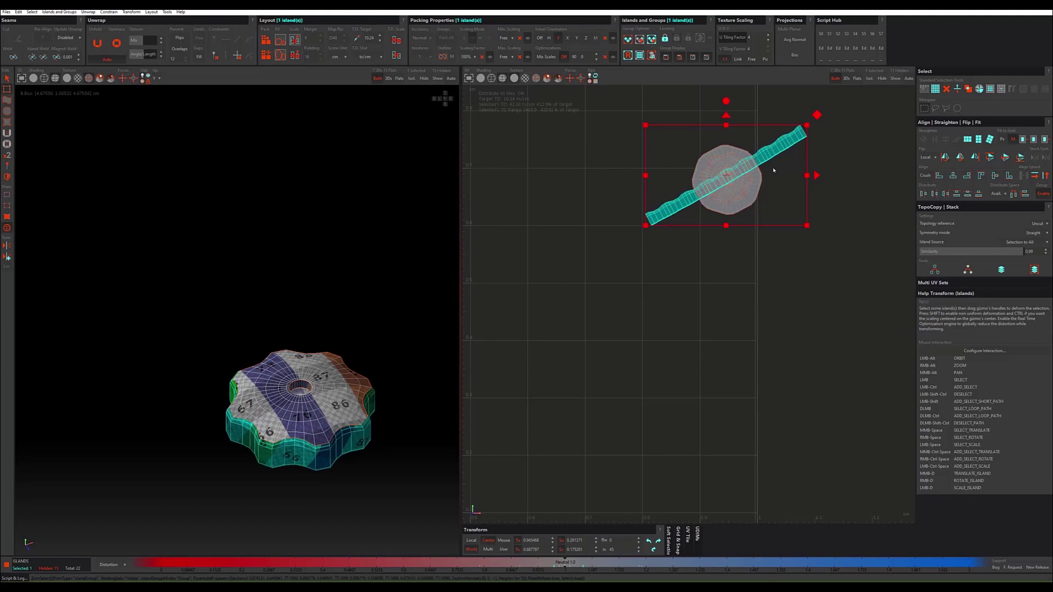
left_click_drag(816, 114, 702, 301)
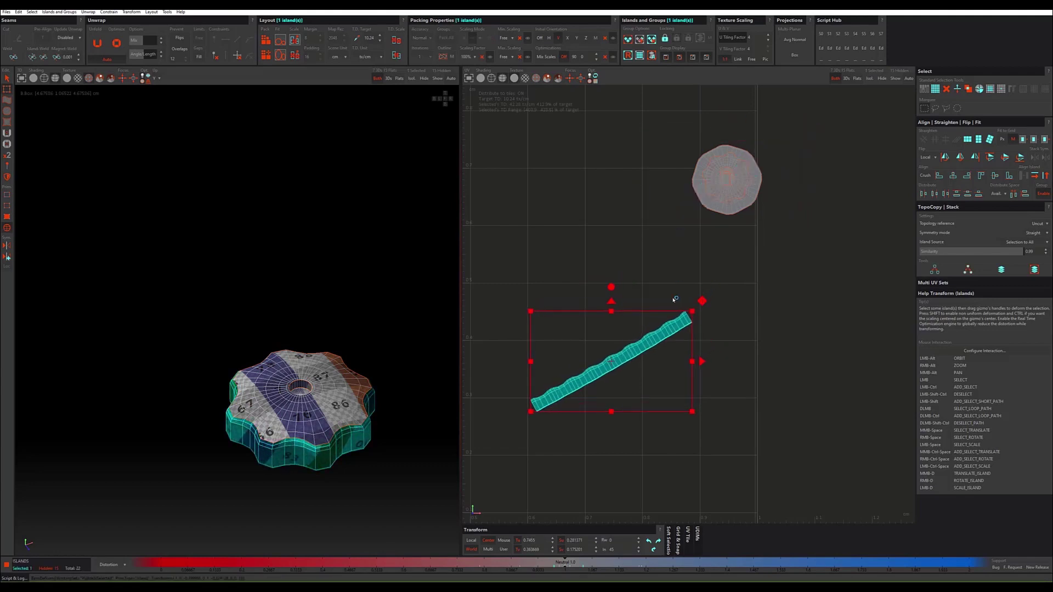
Step: Rotate the gear's side strip island to lie horizontally
left_click_drag(615, 288, 643, 310)
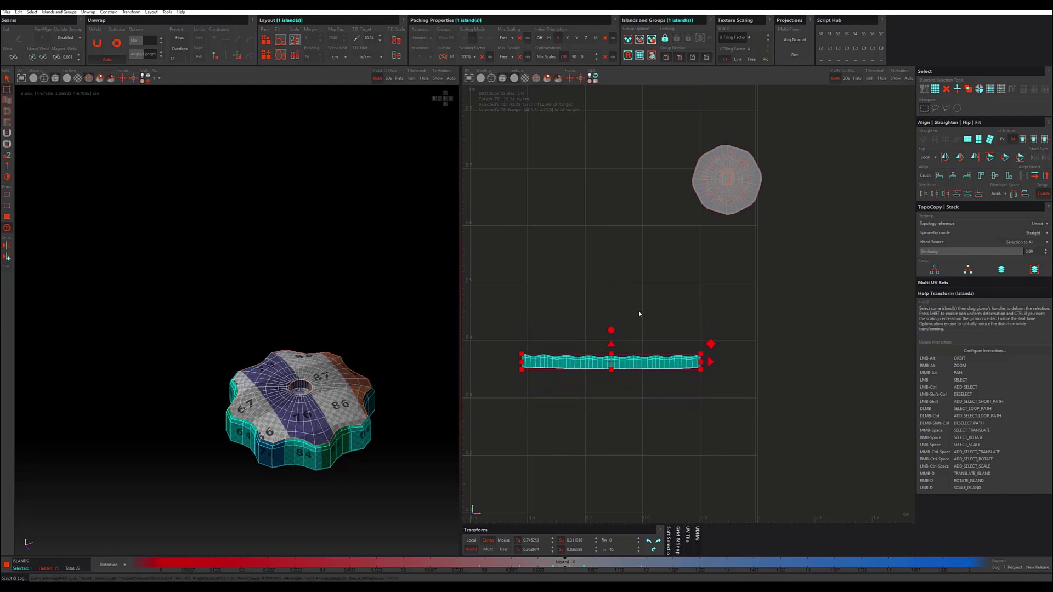
scroll(592, 362, "up", 3)
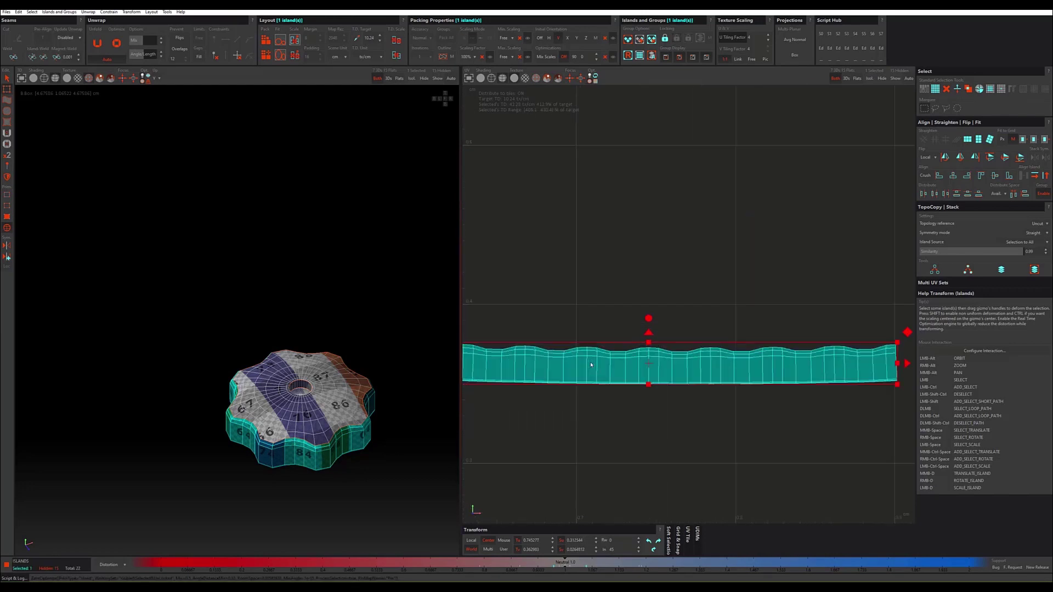
scroll(591, 365, "down", 1)
scroll(363, 382, "up", 3)
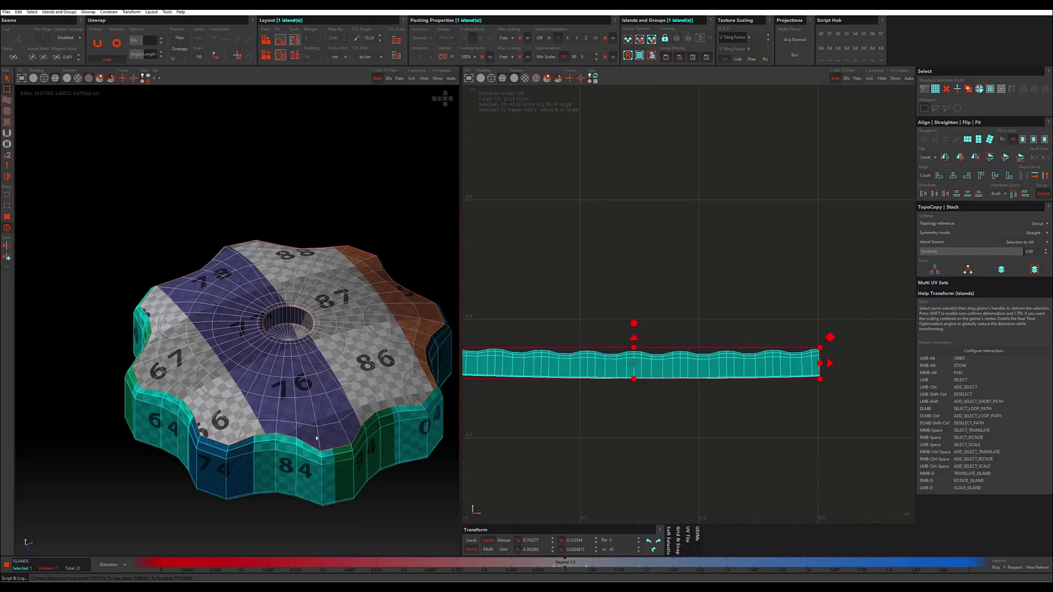
left_click_drag(363, 382, 452, 393, "alt")
scroll(614, 357, "up", 2)
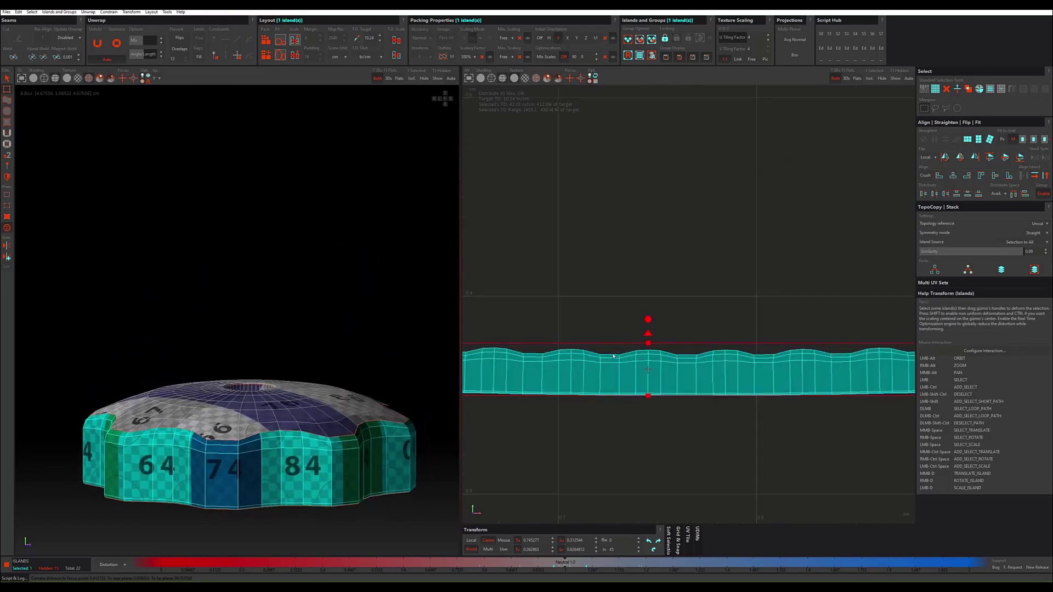
Step: Constrain the strip's top and bottom border loops straight and re-optimize the strip
key("F2")
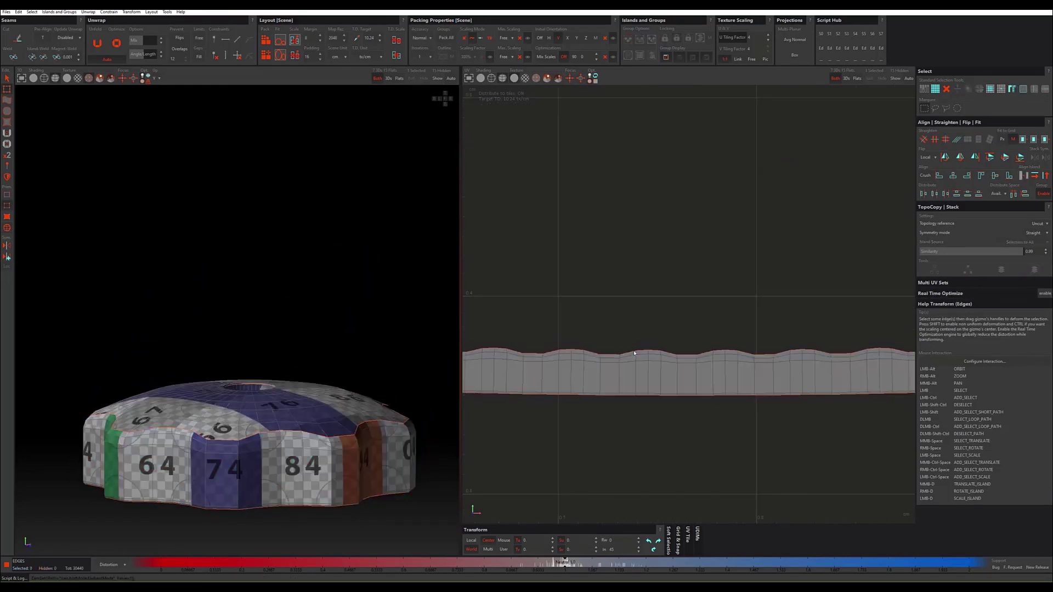
left_click(635, 352)
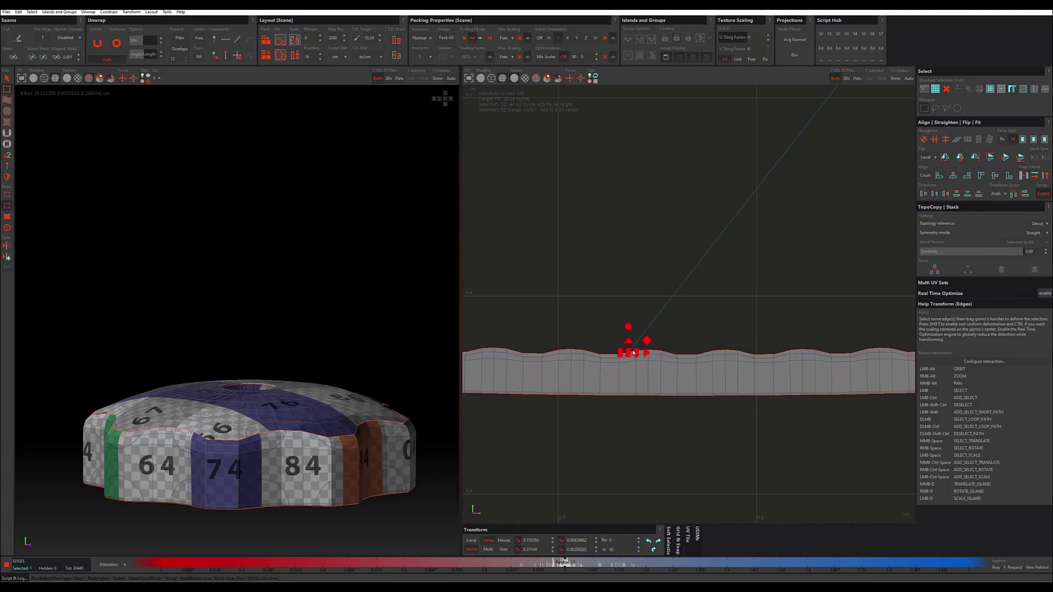
double_click(633, 352)
double_click(625, 395, "ctrl")
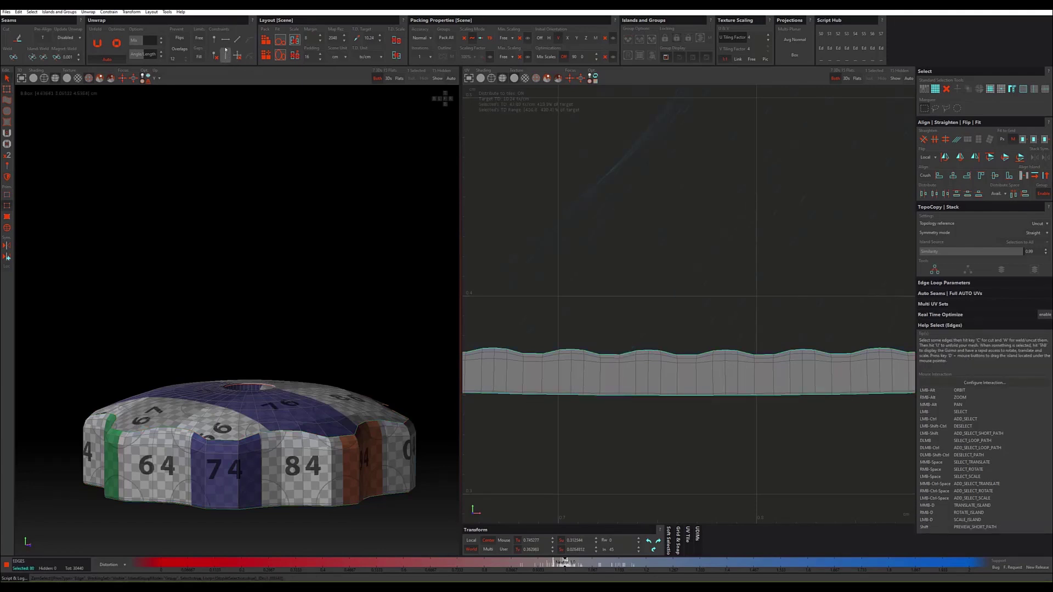
left_click(611, 273)
key("F4")
left_click(648, 362)
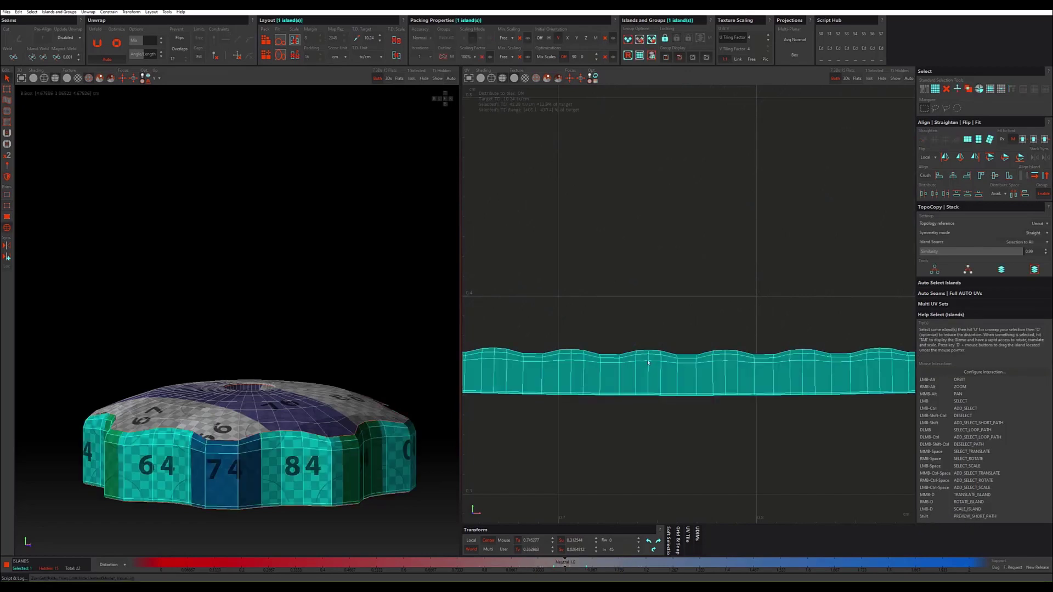
key("u")
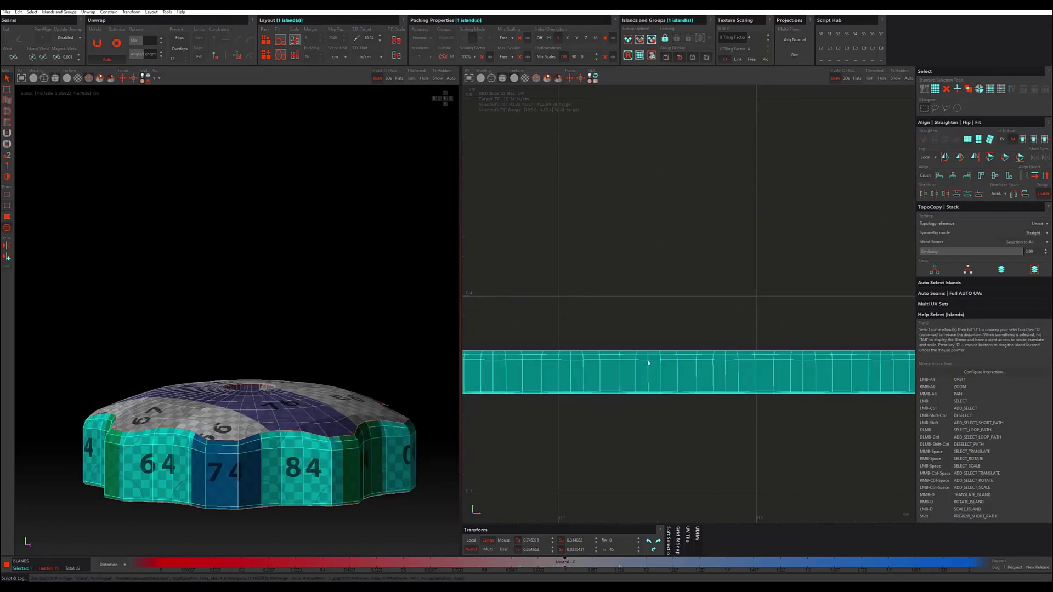
scroll(646, 357, "down", 2)
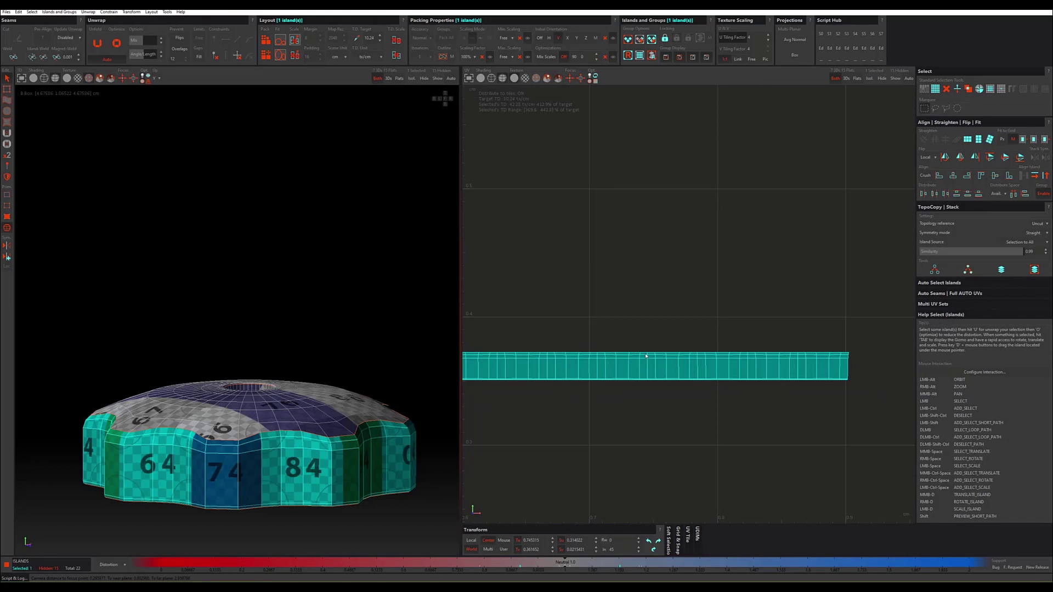
scroll(625, 351, "down", 2)
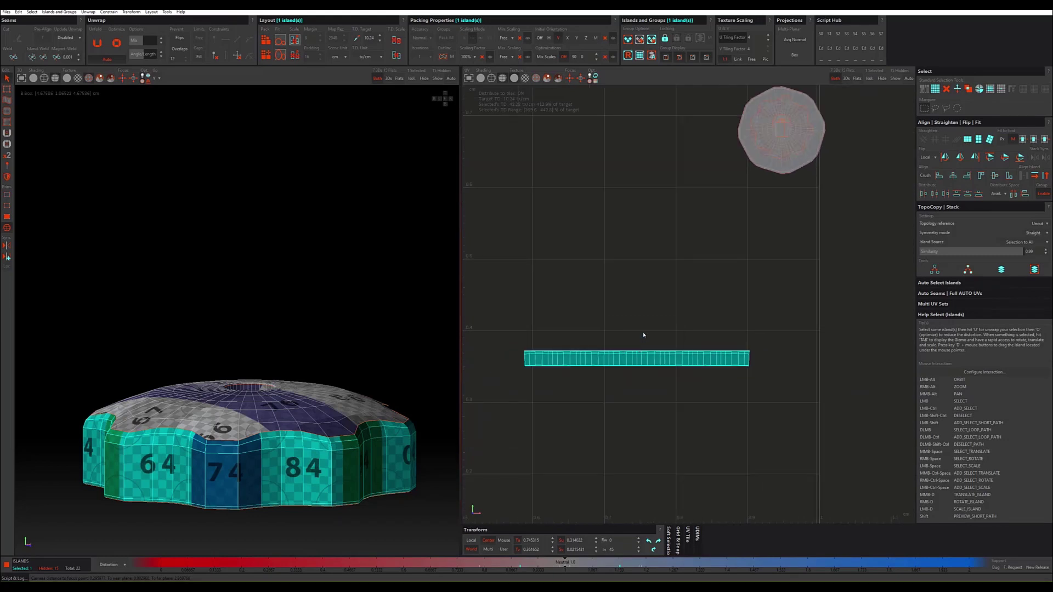
scroll(553, 354, "up", 3)
key("ctrl+a")
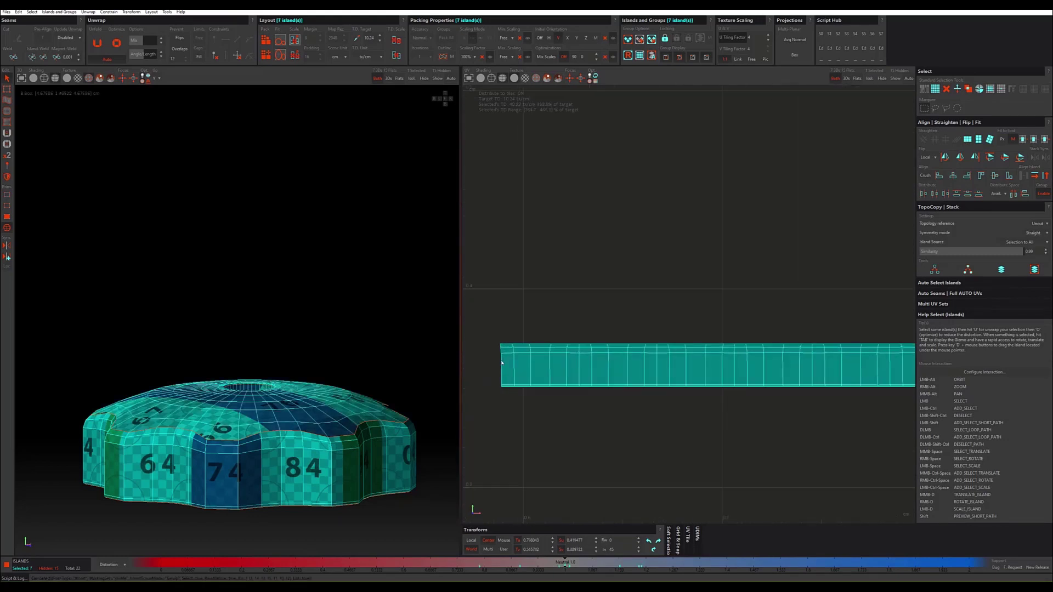
key("F2")
scroll(515, 375, "down", 1)
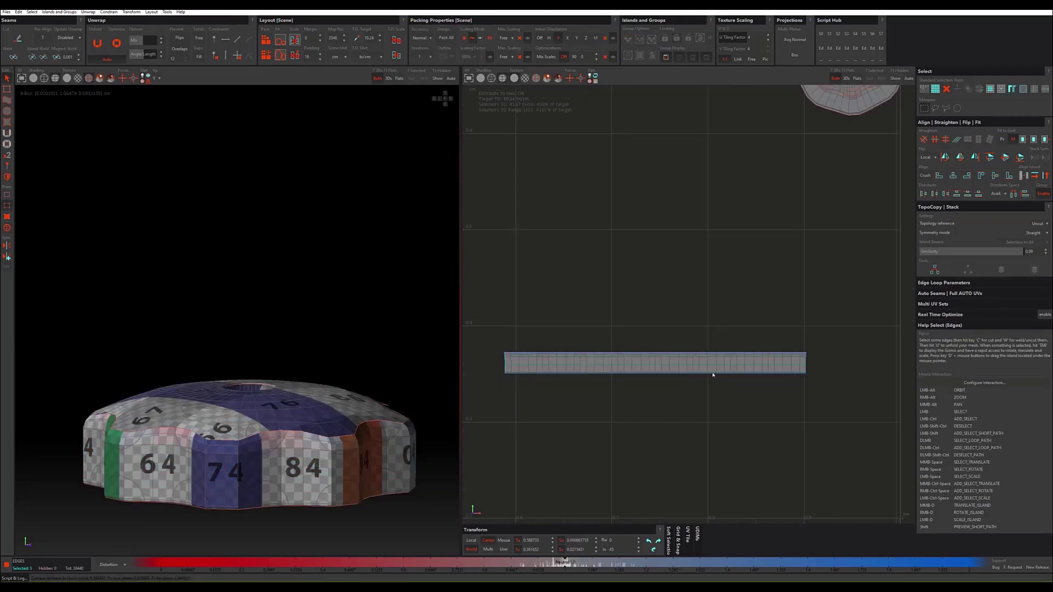
double_click(806, 362, "ctrl")
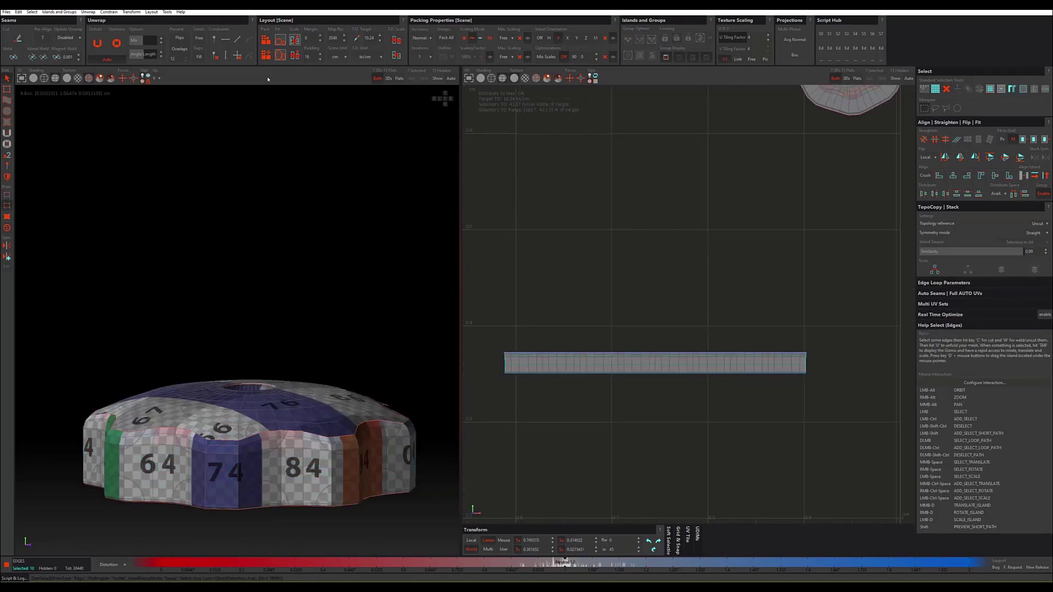
left_click(226, 57)
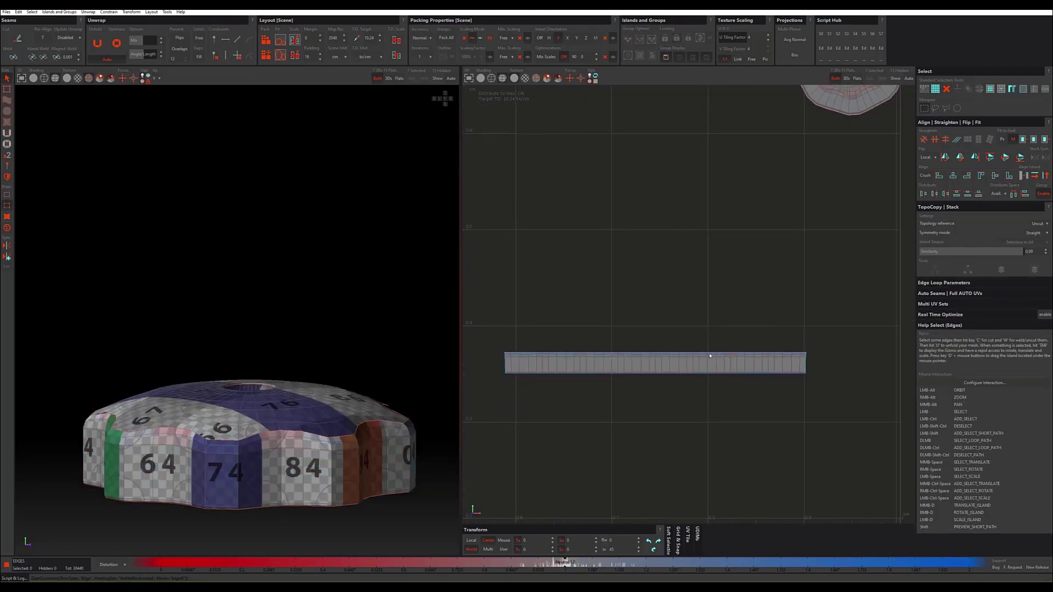
key("F4")
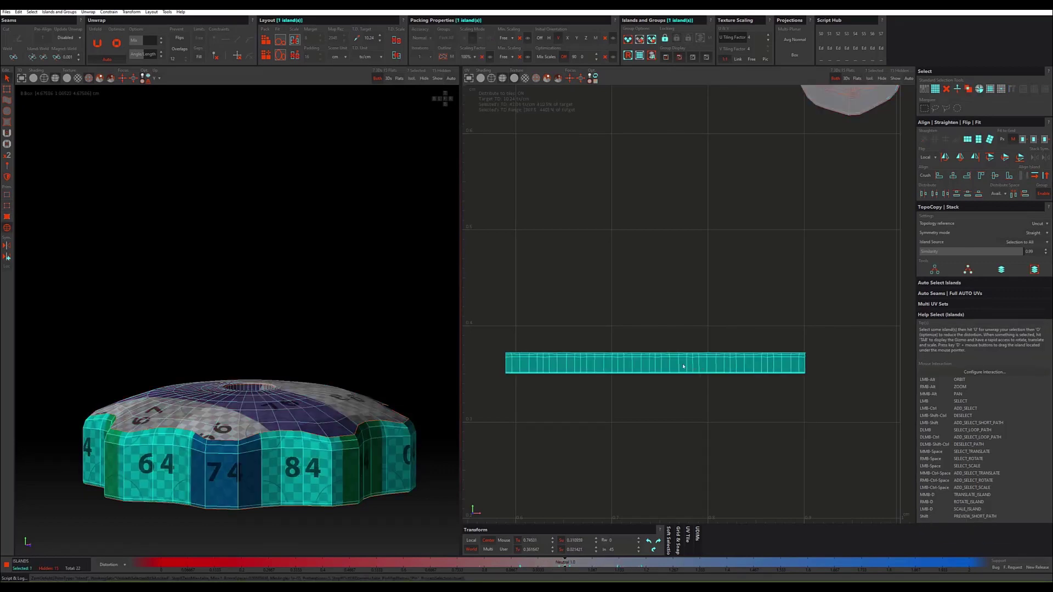
scroll(514, 358, "up", 2)
scroll(514, 358, "up", 1)
scroll(514, 358, "down", 2)
scroll(515, 358, "down", 1)
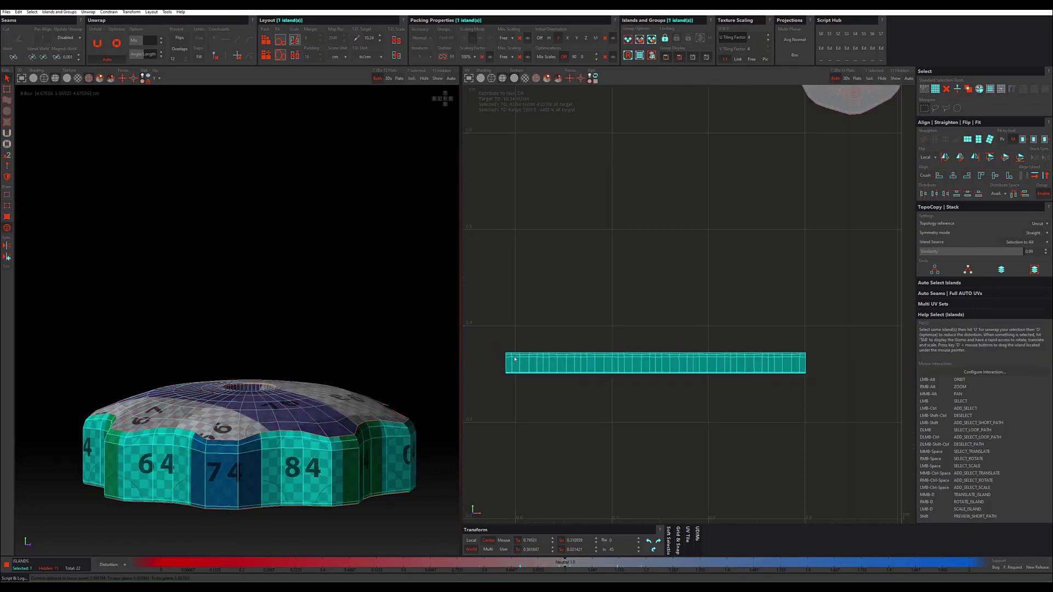
scroll(514, 359, "up", 1)
scroll(515, 359, "up", 2)
scroll(515, 359, "down", 1)
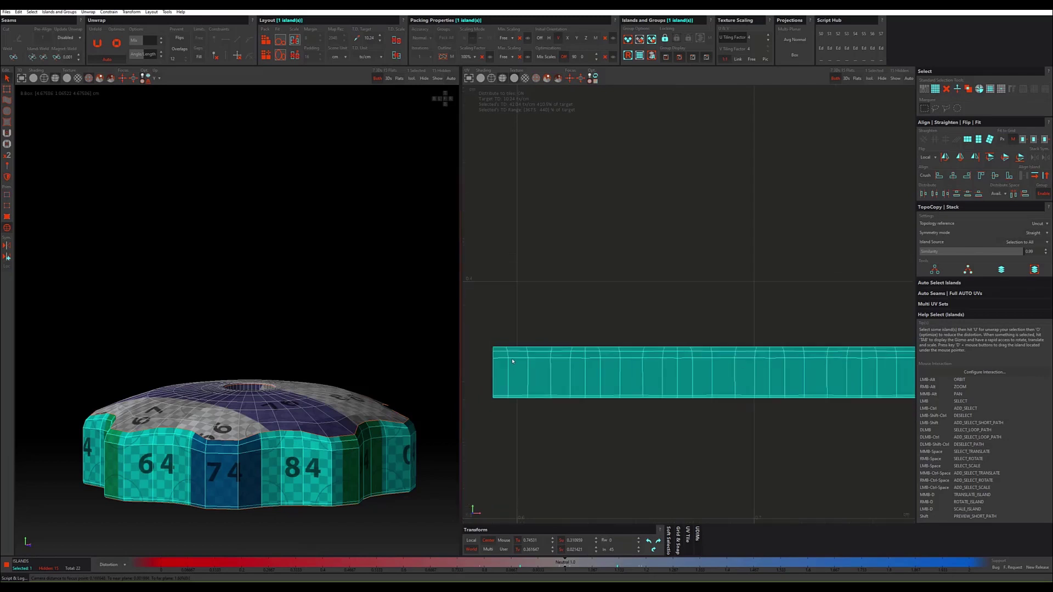
scroll(515, 359, "down", 1)
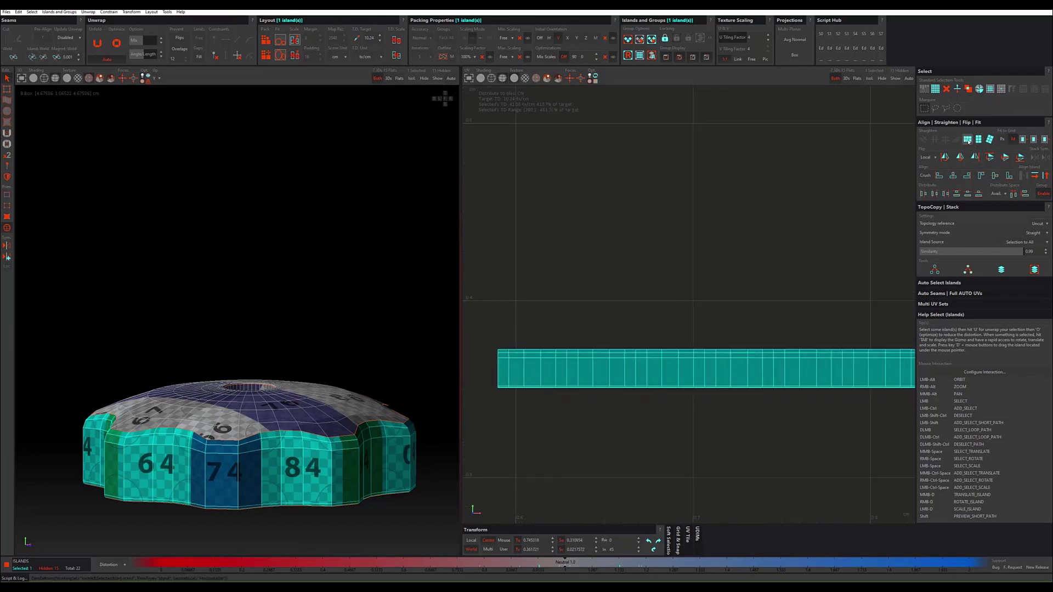
scroll(621, 312, "down", 1)
scroll(620, 312, "down", 1)
left_click(663, 366)
scroll(662, 353, "down", 2)
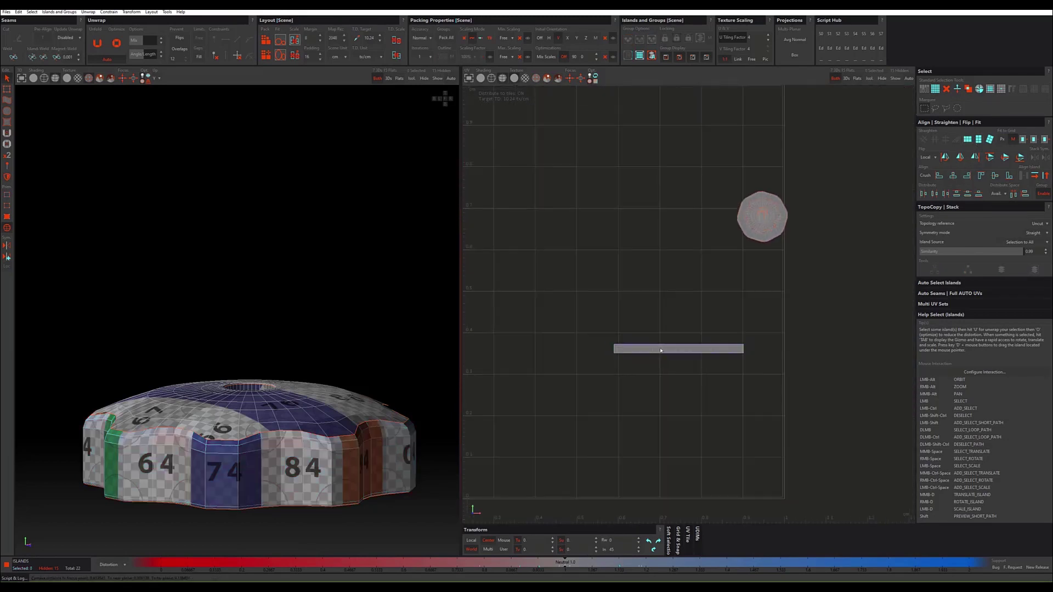
Step: Move the small round holed-disc island down-left toward the UV centre
left_click(766, 241)
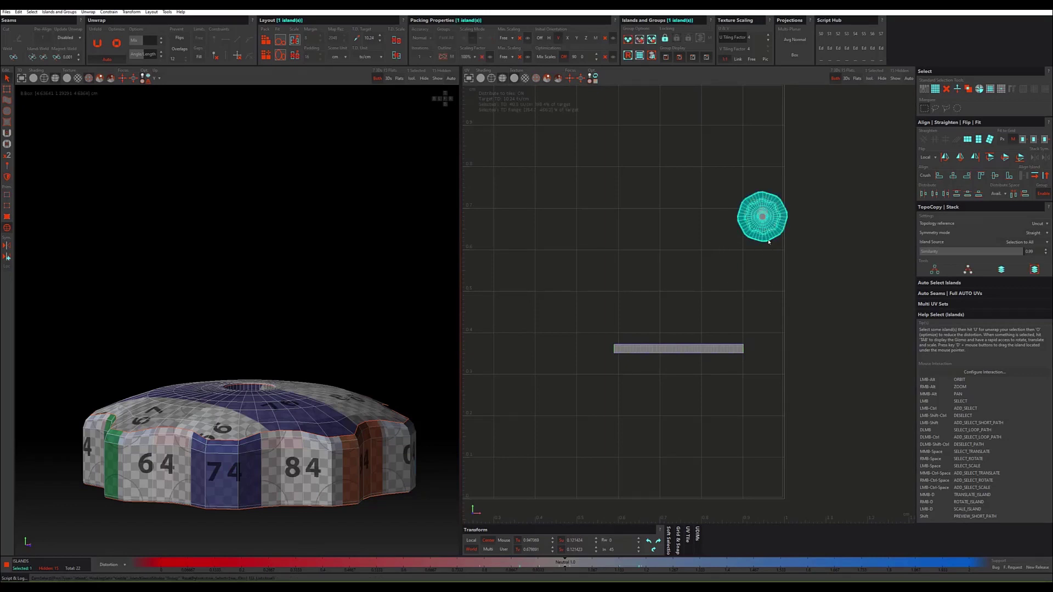
key("Tab")
left_click_drag(778, 216, 674, 296)
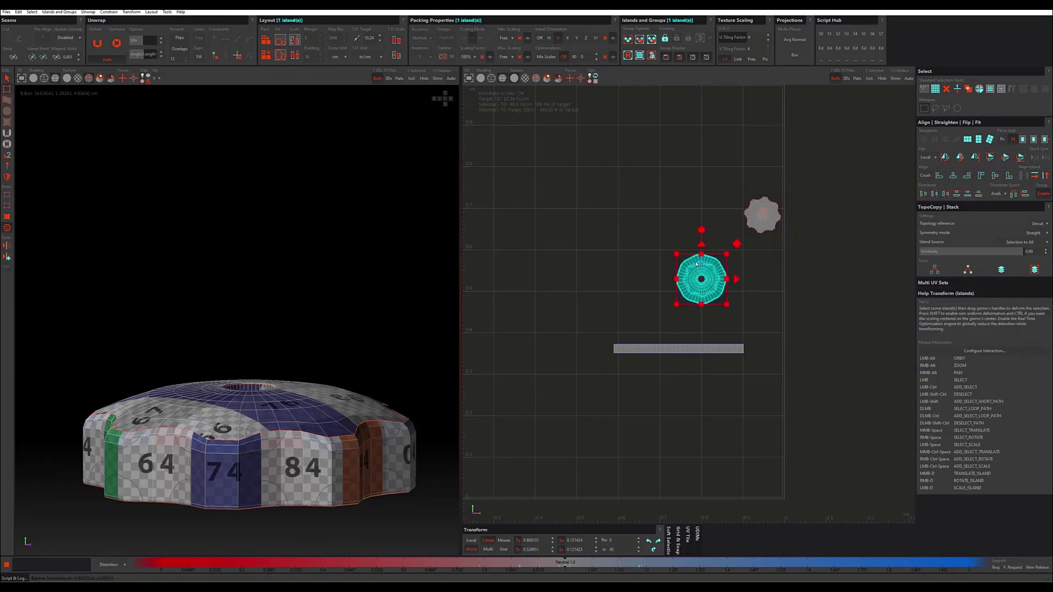
key("f")
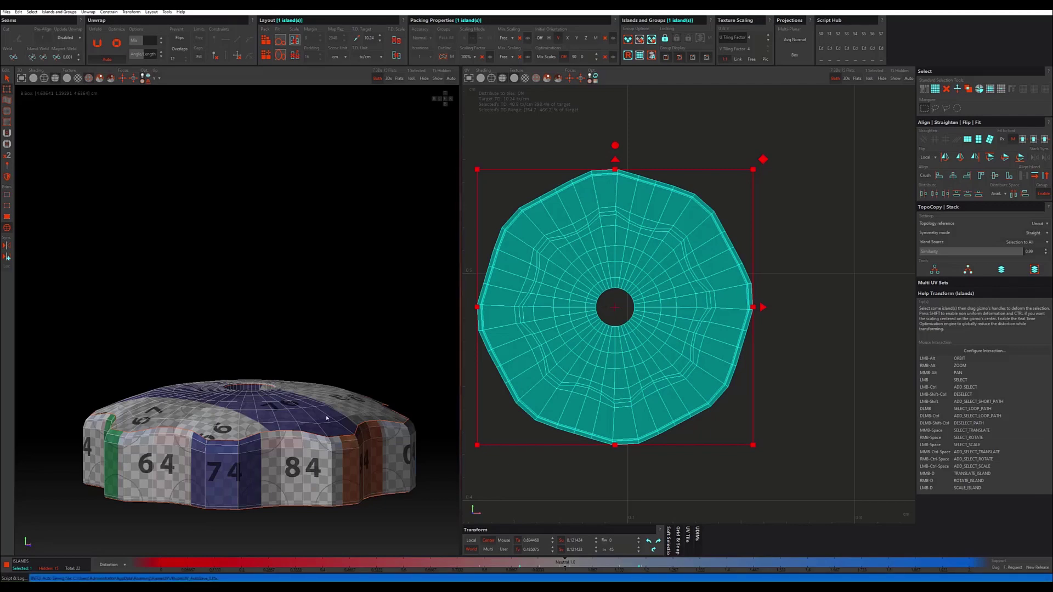
mouse_move(326, 418)
left_mouse_down("alt")
mouse_move(215, 364)
mouse_move(218, 376)
left_mouse_up("alt")
scroll(571, 328, "down", 5)
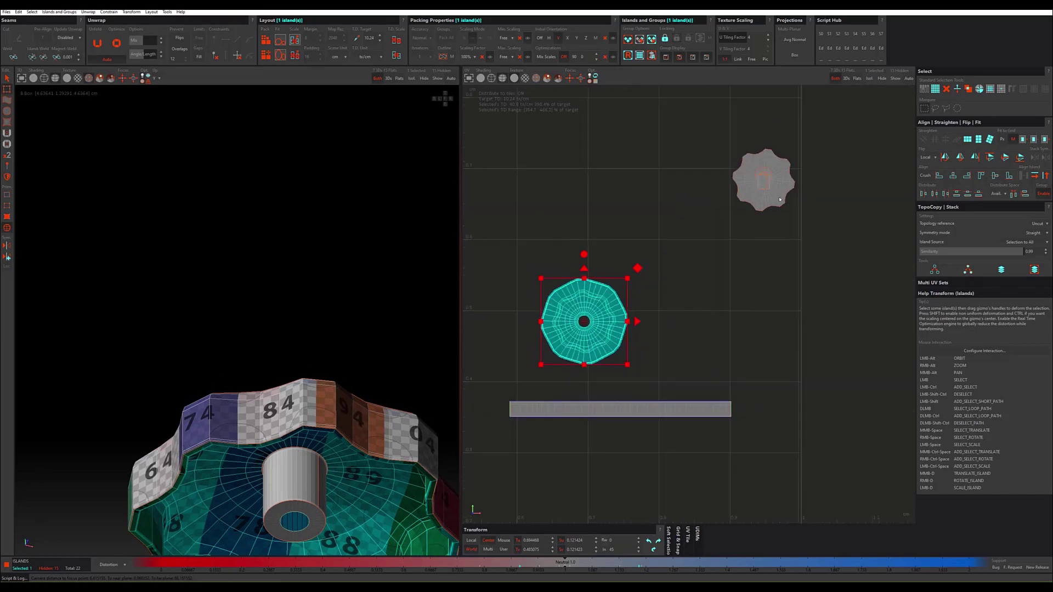
Step: Move the gear-shaped island beside the holed disc above the strip
left_click(780, 195)
left_click_drag(783, 196, 698, 348)
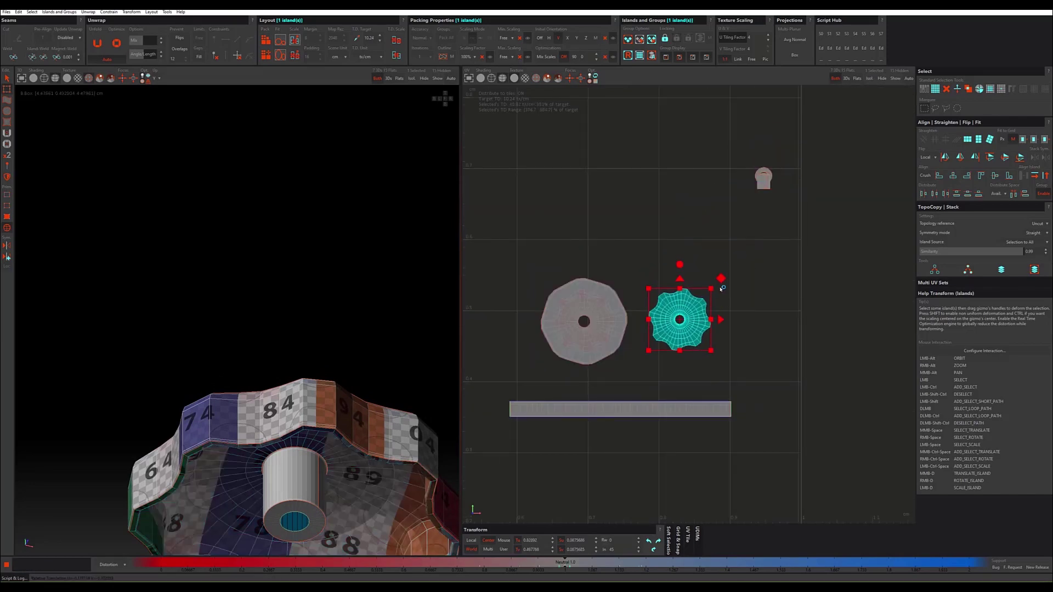
scroll(698, 348, "up", 1)
scroll(698, 347, "up", 2)
scroll(697, 348, "down", 3)
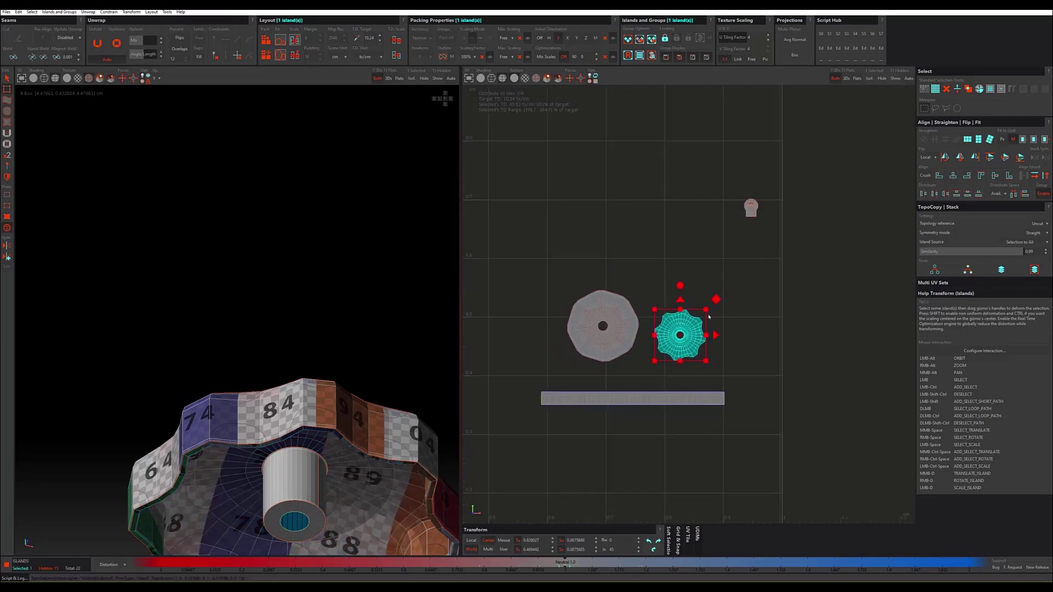
left_click(761, 223)
left_click(753, 215)
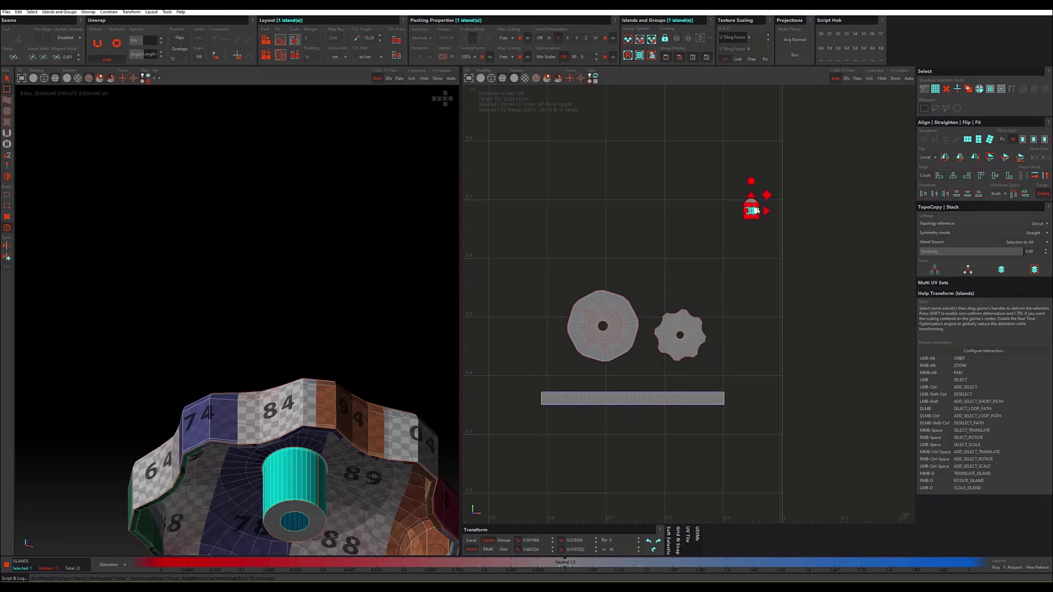
Step: Move the small inner-cylinder island and unfold it into a flat strip
left_click_drag(752, 215, 722, 299)
scroll(723, 299, "up", 3)
scroll(713, 275, "up", 3)
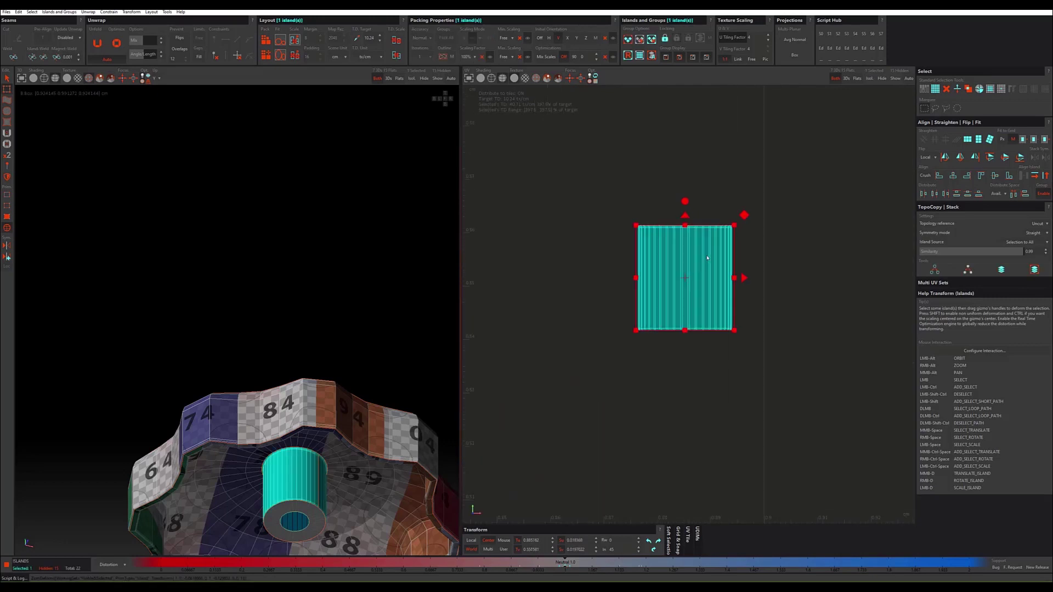
scroll(707, 258, "up", 1)
key("u")
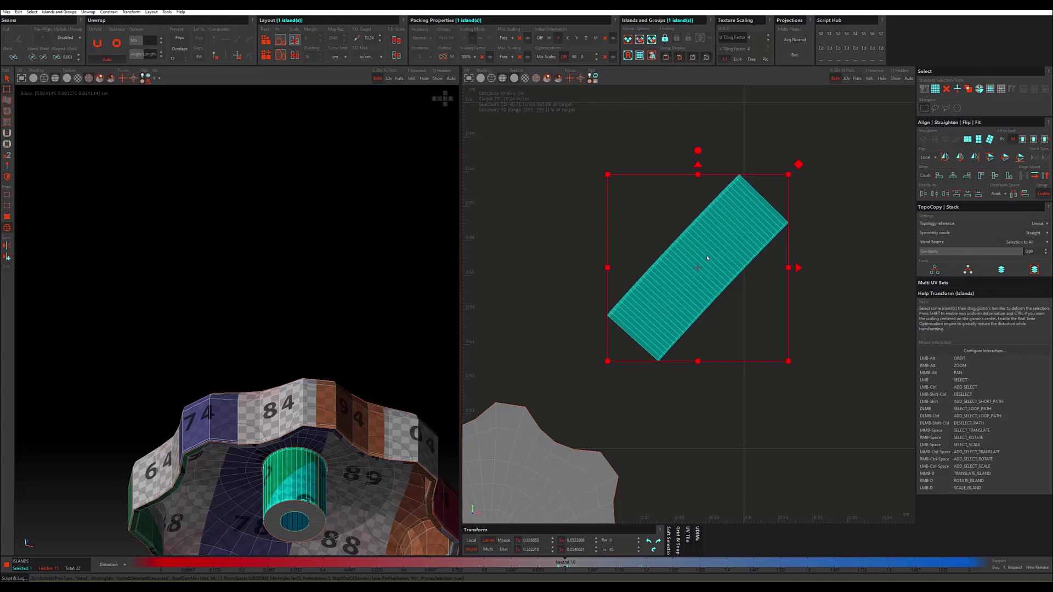
scroll(707, 258, "down", 2)
Step: Straighten the strip horizontally between the round and wavy islands
left_click_drag(289, 447, 307, 423, "alt")
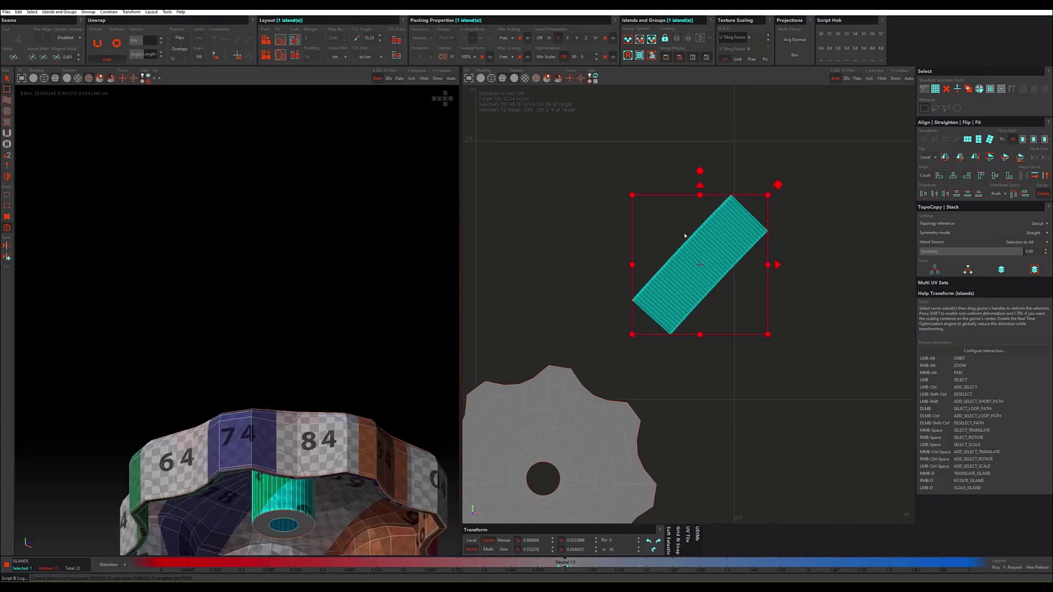
mouse_move(255, 473)
middle_mouse_down("alt")
mouse_move(271, 463)
mouse_move(228, 486)
middle_mouse_up("alt")
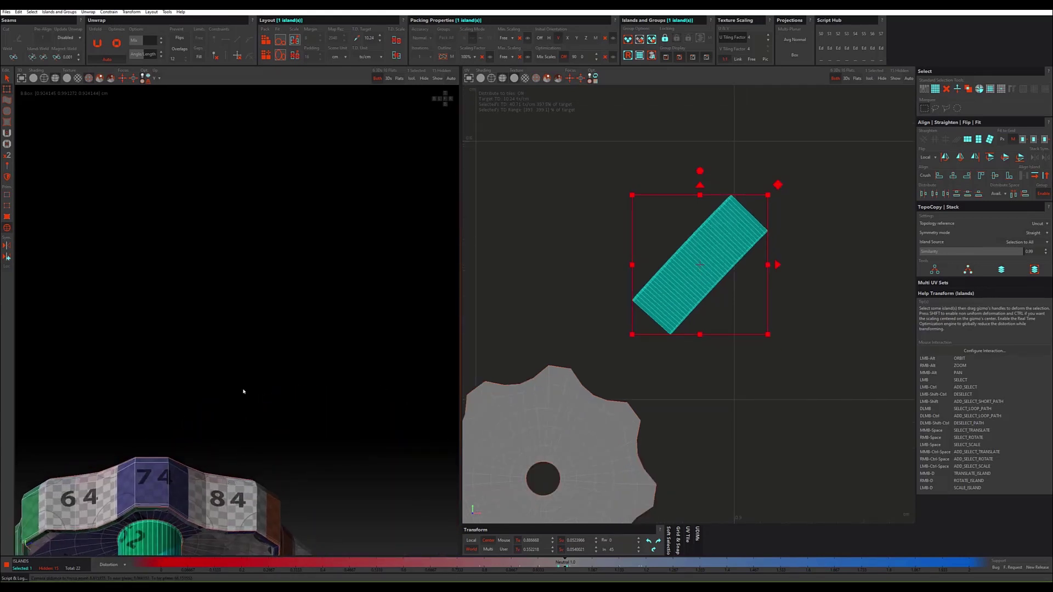
middle_click_drag(223, 430, 223, 442, "alt")
left_click_drag(223, 442, 225, 439, "alt")
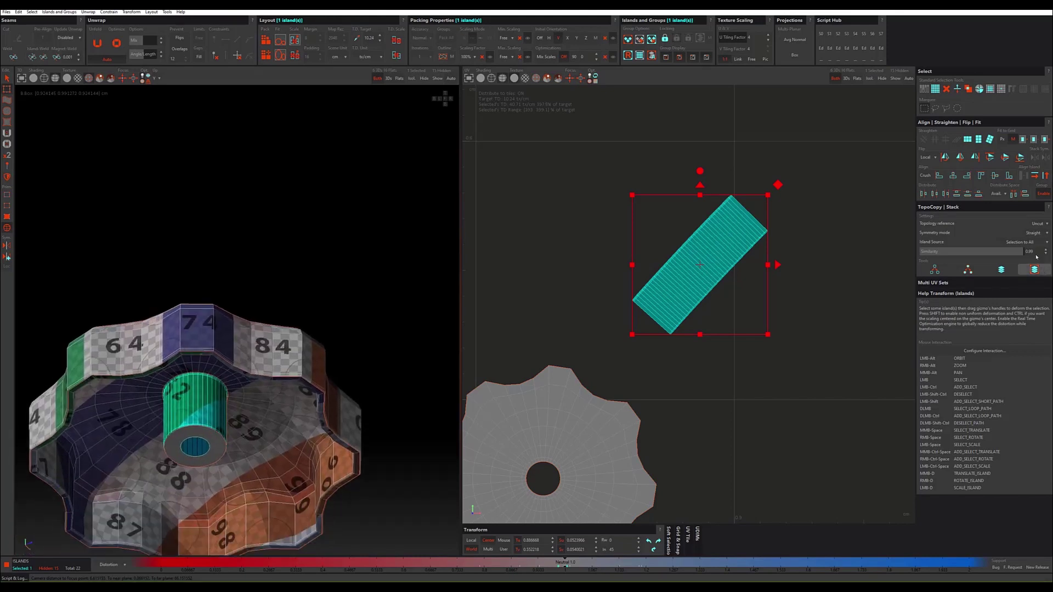
left_click(1035, 176)
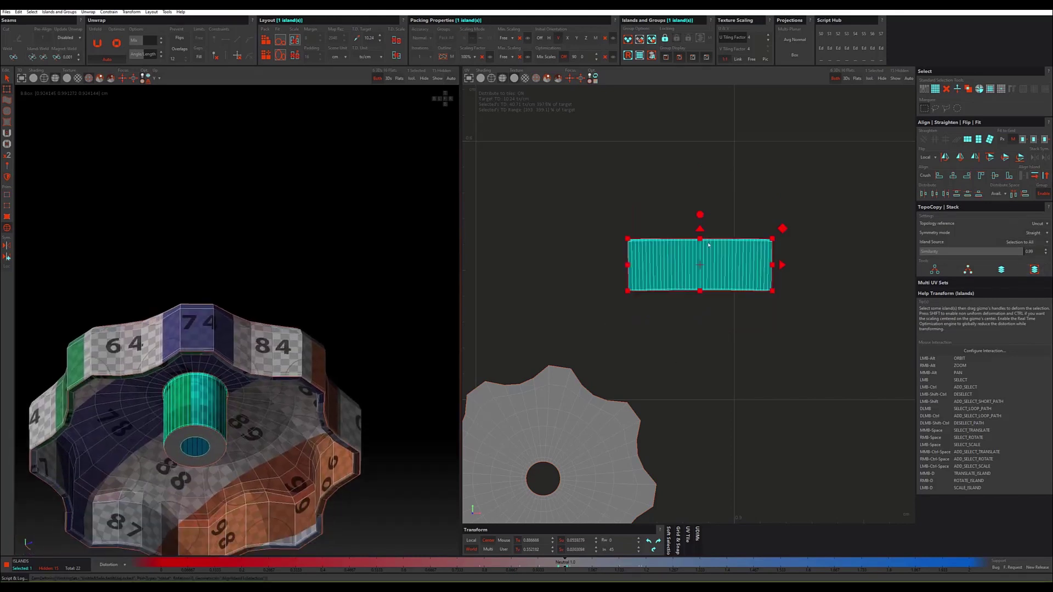
left_click(968, 139)
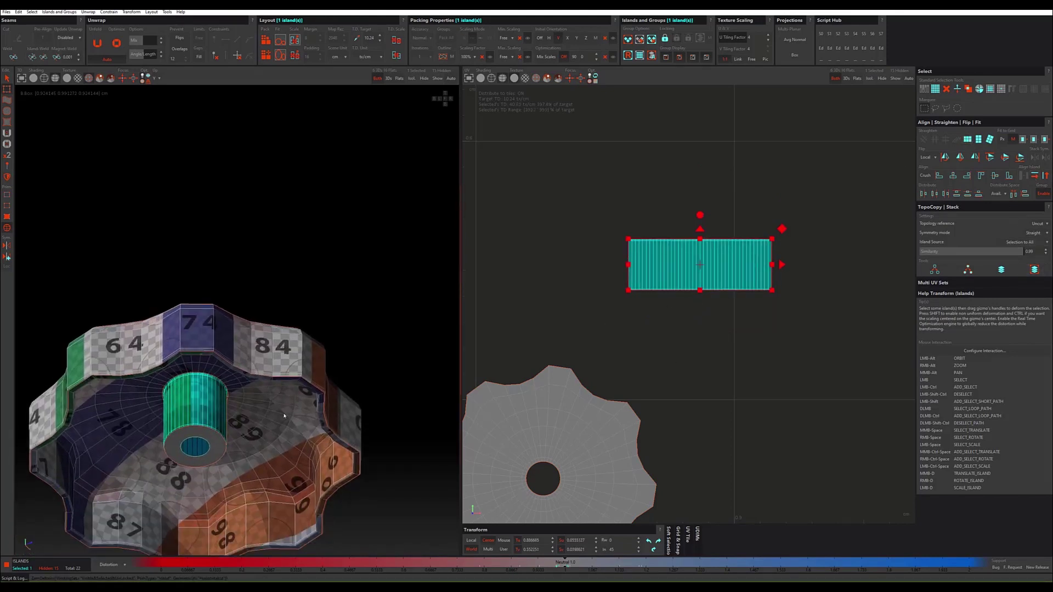
left_click_drag(211, 414, 465, 382, "alt")
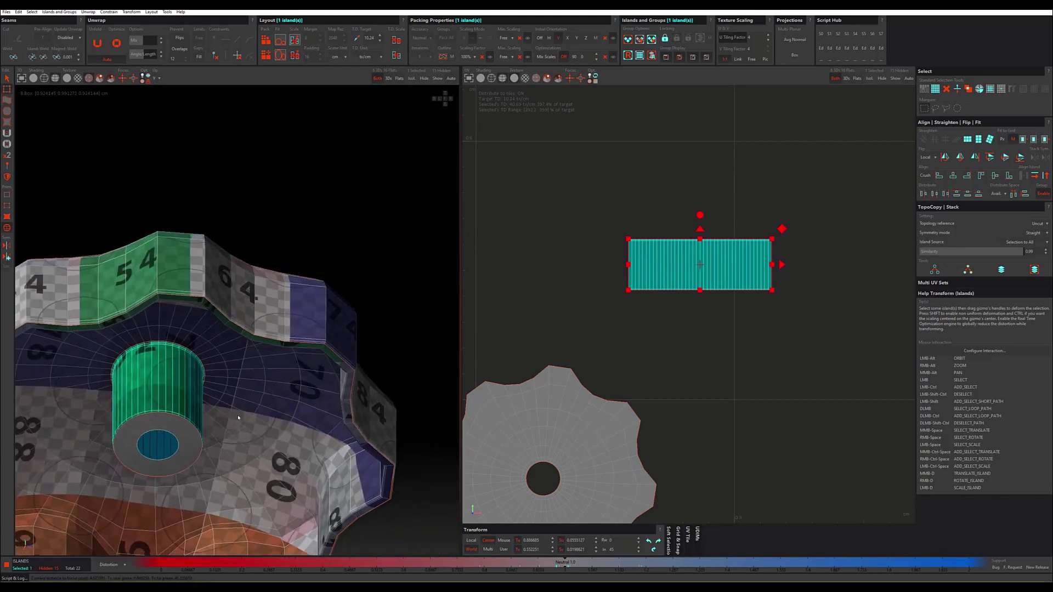
scroll(645, 324, "down", 4)
scroll(729, 188, "up", 2)
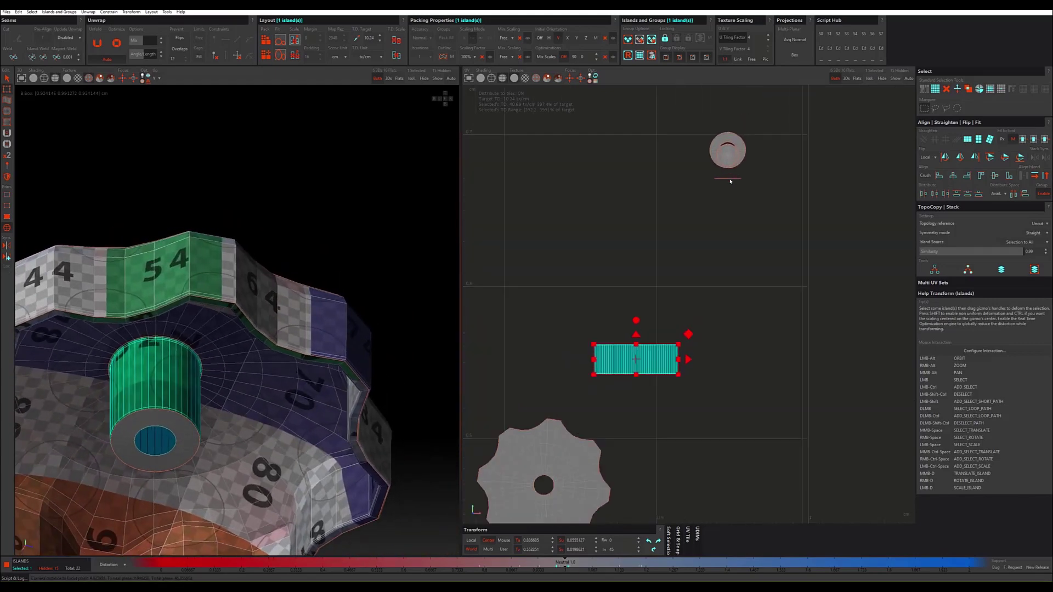
scroll(735, 175, "up", 3)
Step: Select the collapsed top island and unfold it into a flat ring
left_click(725, 140)
mouse_move(252, 296)
left_mouse_down("alt")
mouse_move(208, 304)
mouse_move(231, 308)
mouse_move(214, 356)
left_mouse_up("alt")
scroll(233, 307, "up", 3)
scroll(229, 337, "up", 3)
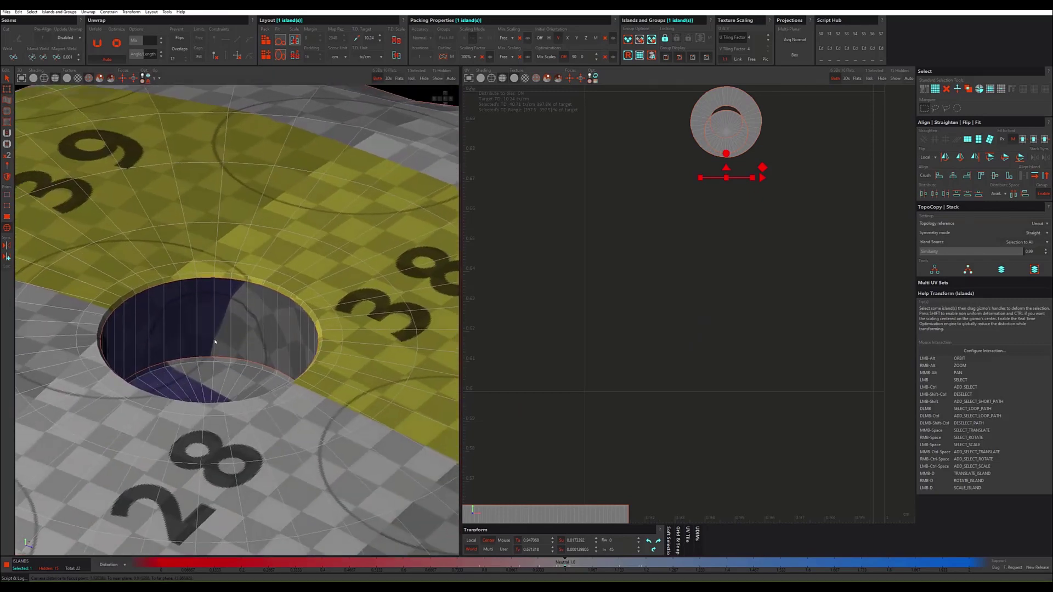
key("u")
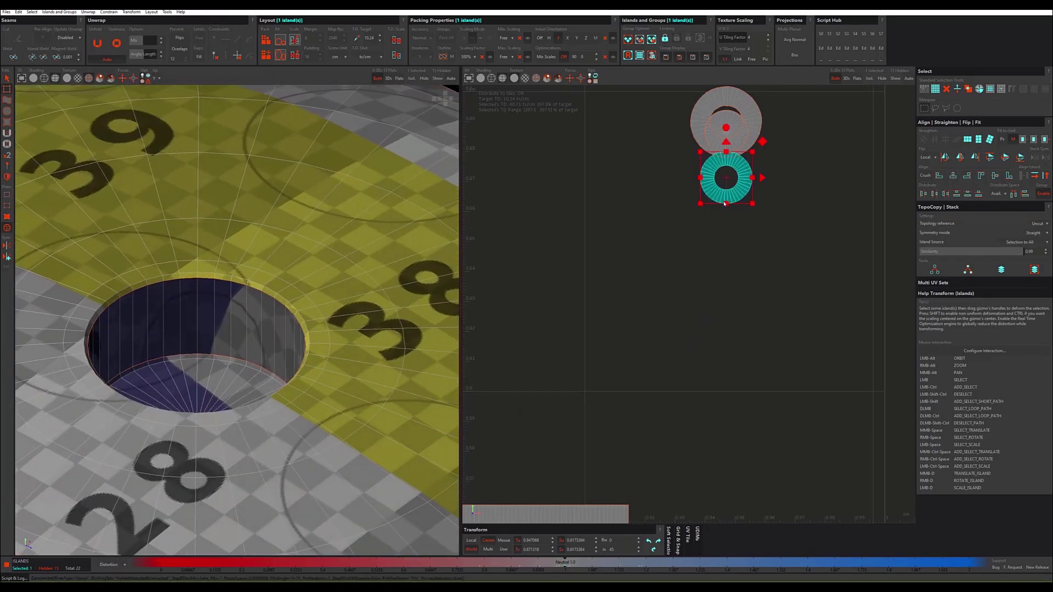
scroll(263, 285, "down", 5)
scroll(263, 285, "down", 3)
Step: Move both ring islands down, clear of the round disc island
mouse_move(263, 285)
left_mouse_down("alt")
mouse_move(308, 209)
mouse_move(329, 219)
left_mouse_up("alt")
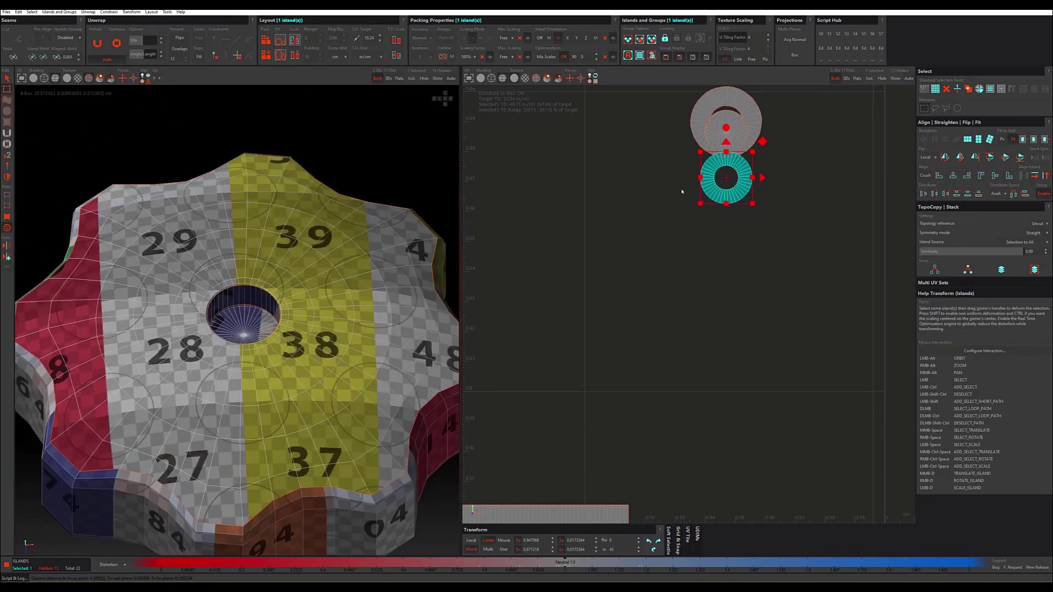
left_click_drag(738, 194, 722, 388)
left_click(753, 119)
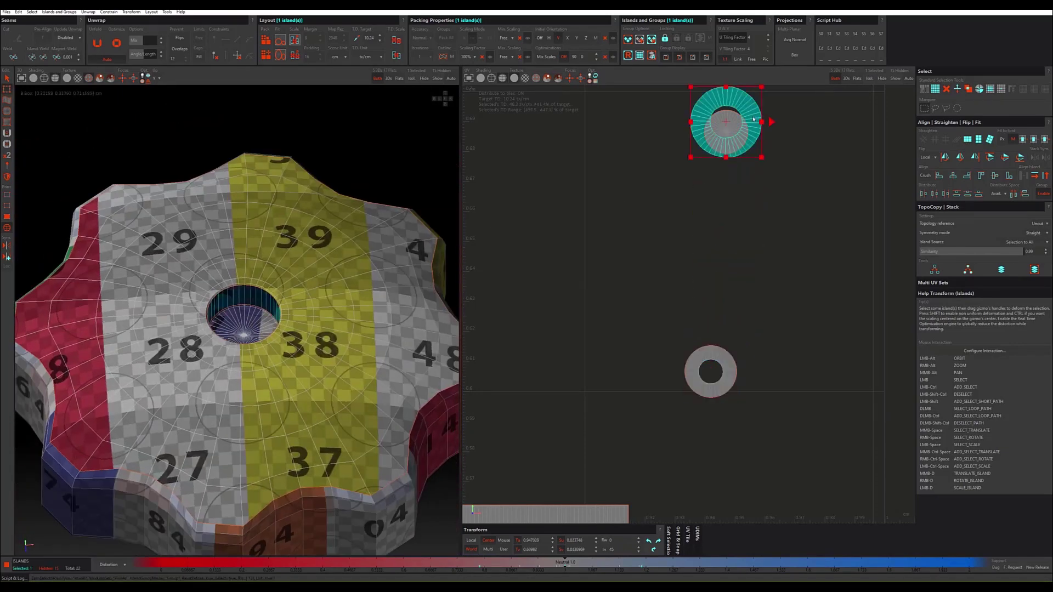
left_click_drag(740, 205, 672, 352)
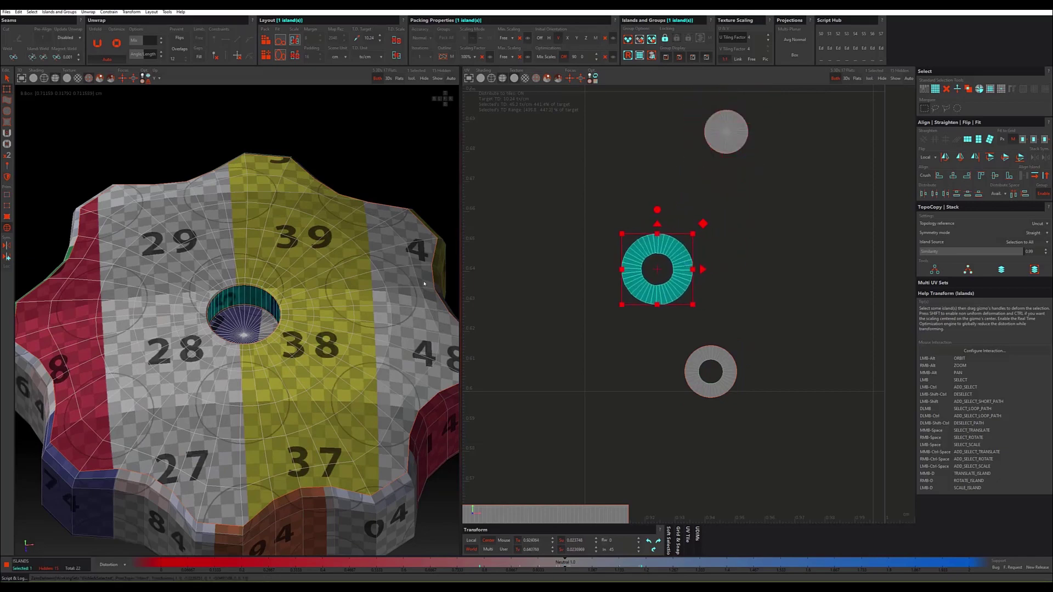
mouse_move(293, 304)
left_mouse_down("alt")
mouse_move(170, 291)
mouse_move(316, 266)
left_mouse_up("alt")
scroll(340, 246, "up", 3)
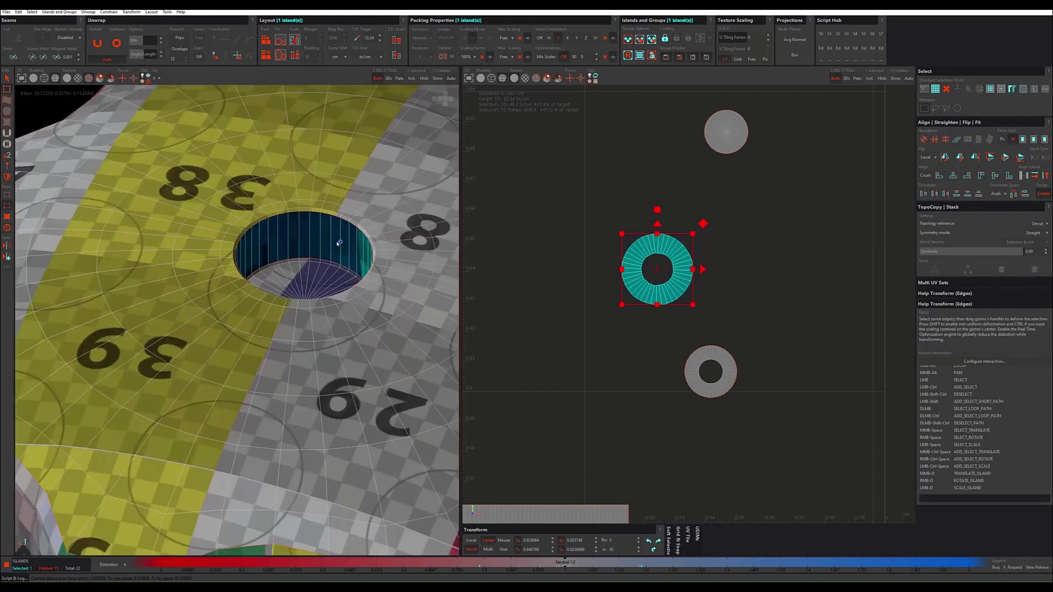
key("F2")
Step: Cut a seam on a hole-wall edge and unfold the hole-wall ring into a strip
left_click(299, 227)
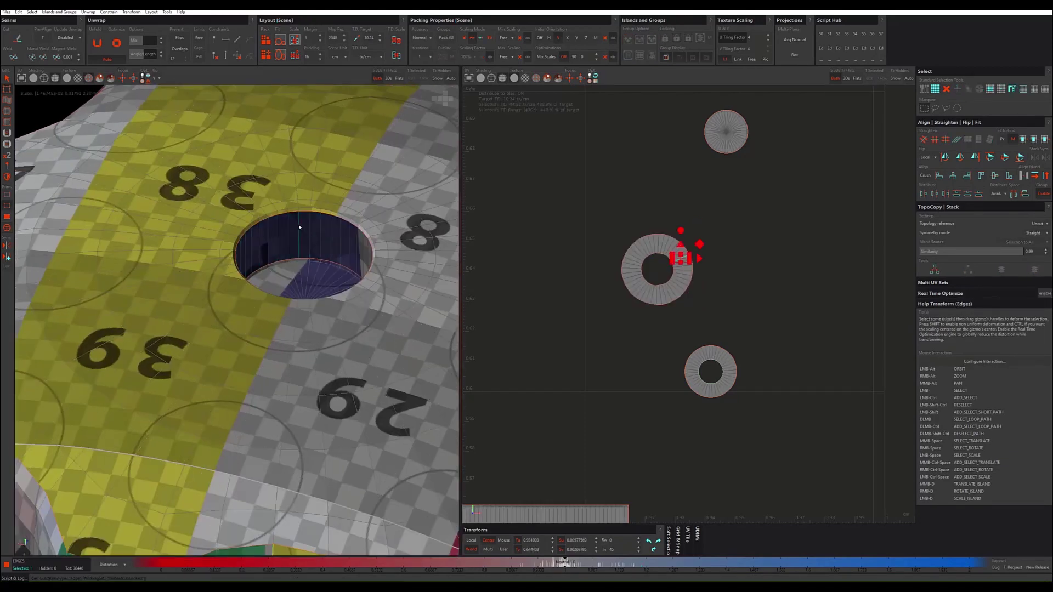
key("c")
scroll(645, 277, "down", 2)
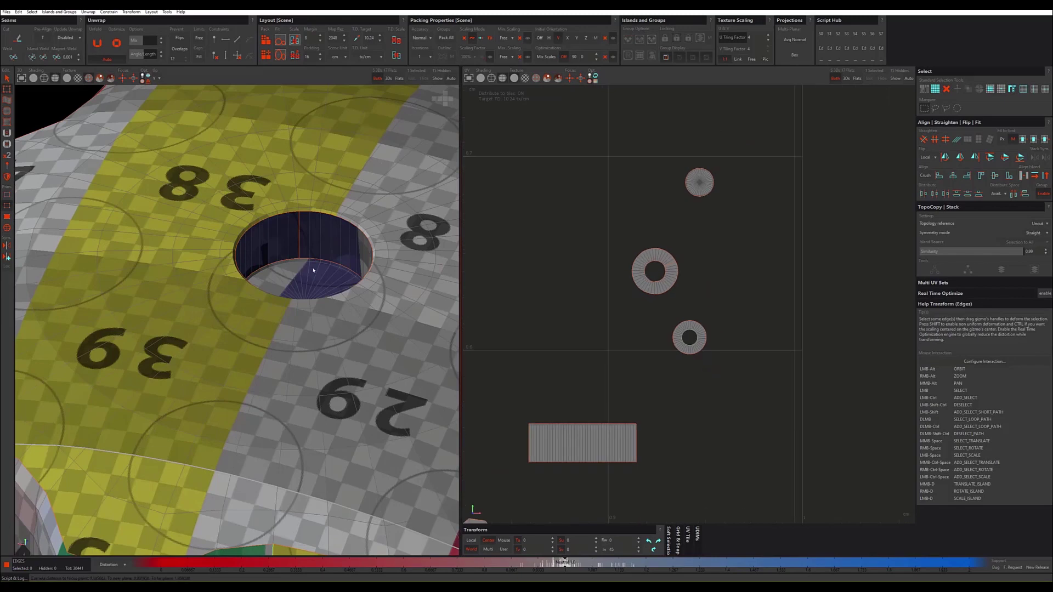
key("F4")
left_click(332, 251)
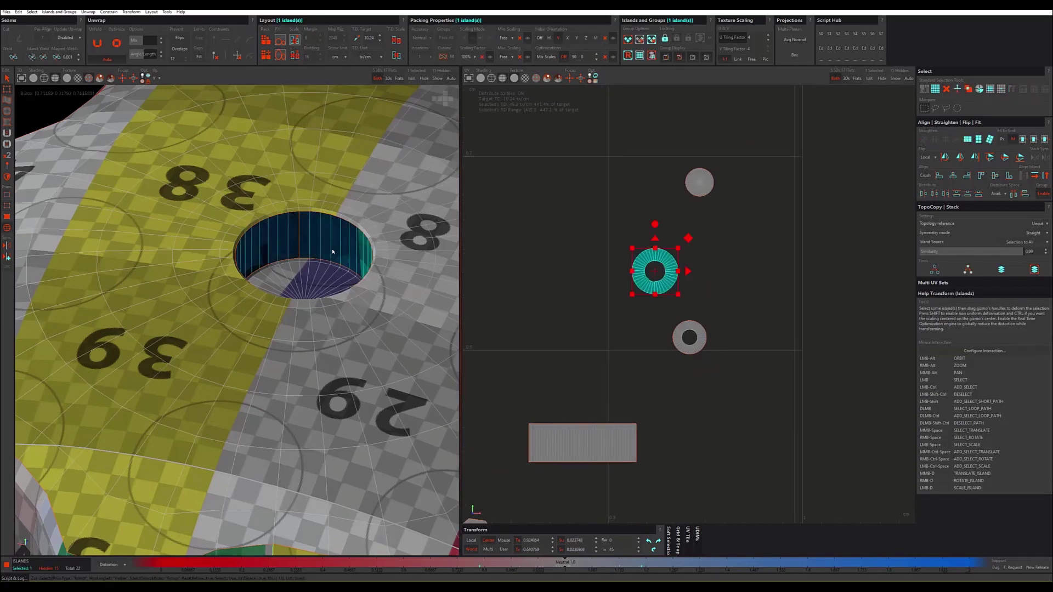
scroll(331, 251, "down", 5)
left_click(359, 280)
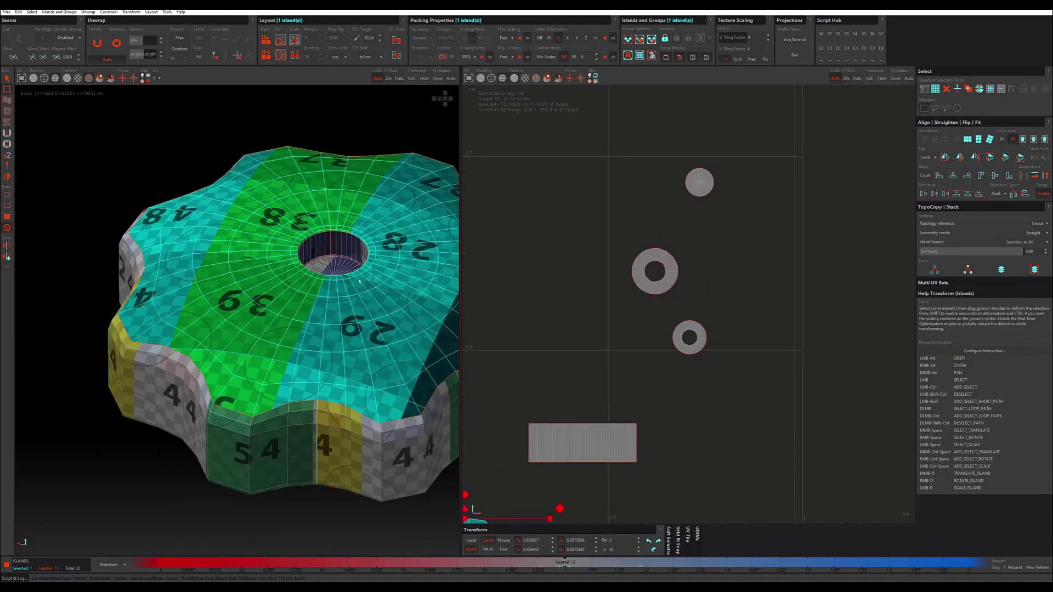
left_click(354, 255)
key("u")
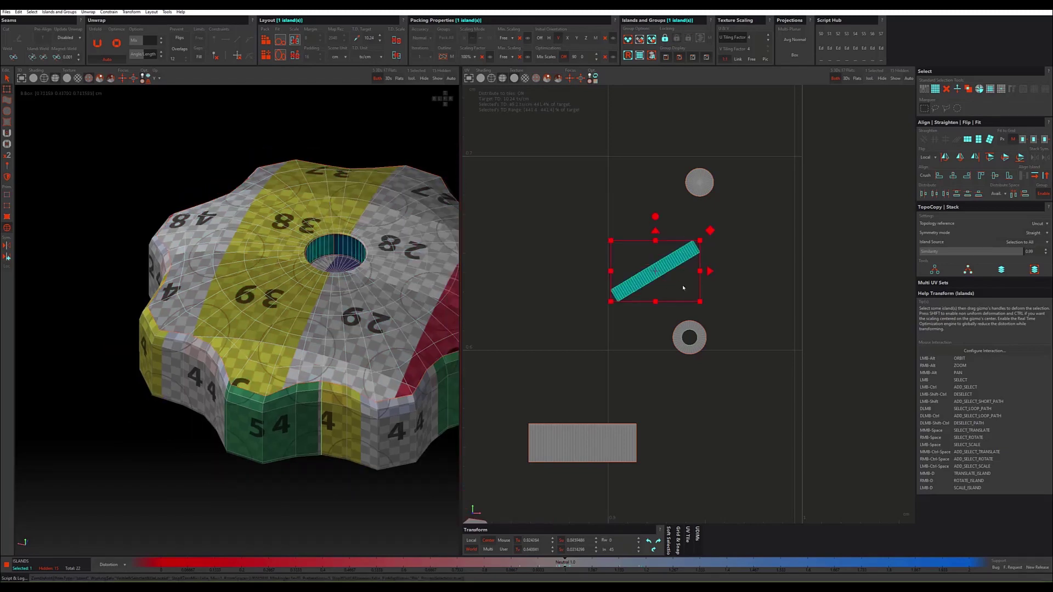
Step: Lay the diagonal strip island horizontally and nudge it slightly lower
scroll(681, 276, "up", 1)
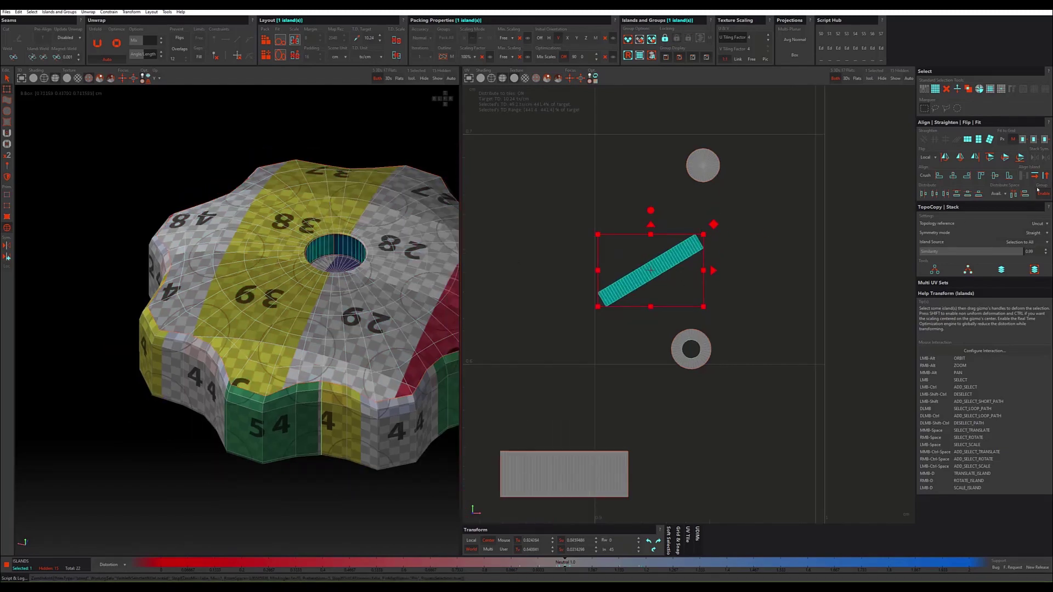
left_click(1035, 176)
scroll(295, 254, "up", 3)
scroll(294, 253, "up", 2)
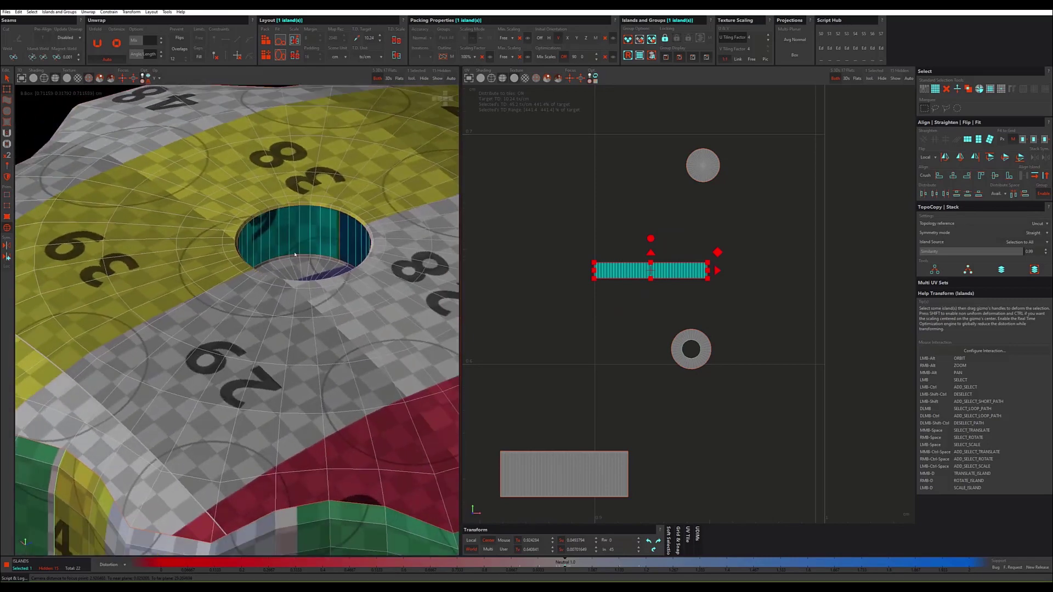
scroll(295, 254, "down", 5)
left_click_drag(295, 254, 236, 250, "alt")
scroll(235, 250, "up", 4)
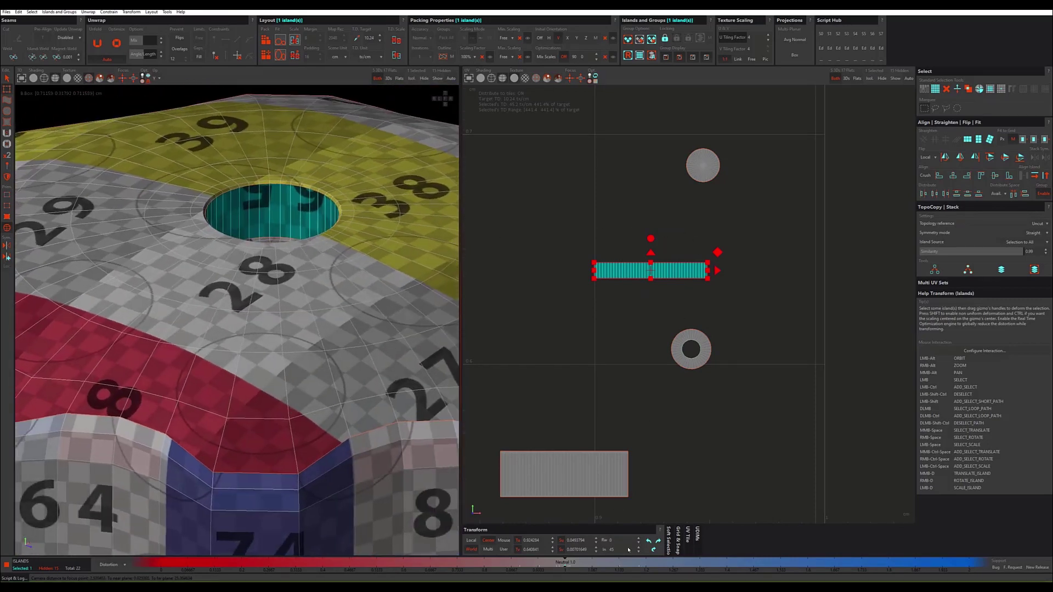
left_click(653, 549)
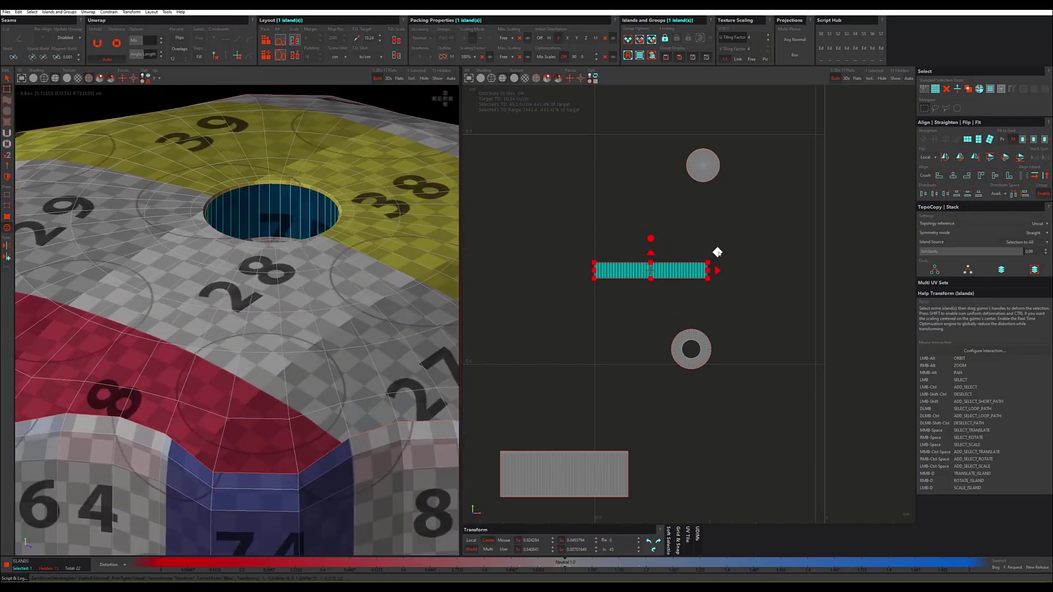
left_click_drag(718, 252, 721, 262)
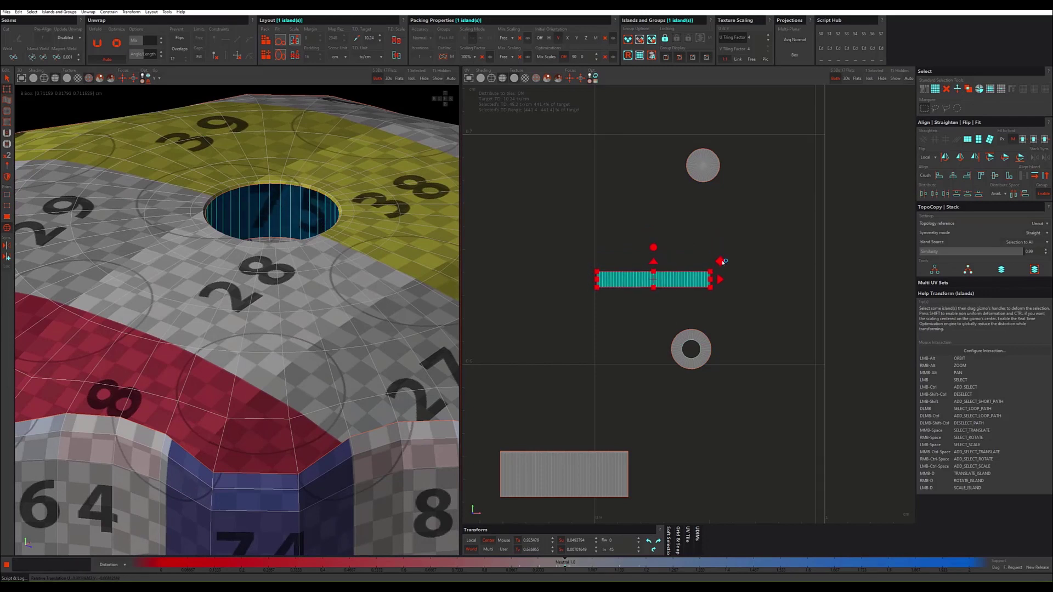
scroll(703, 272, "down", 4)
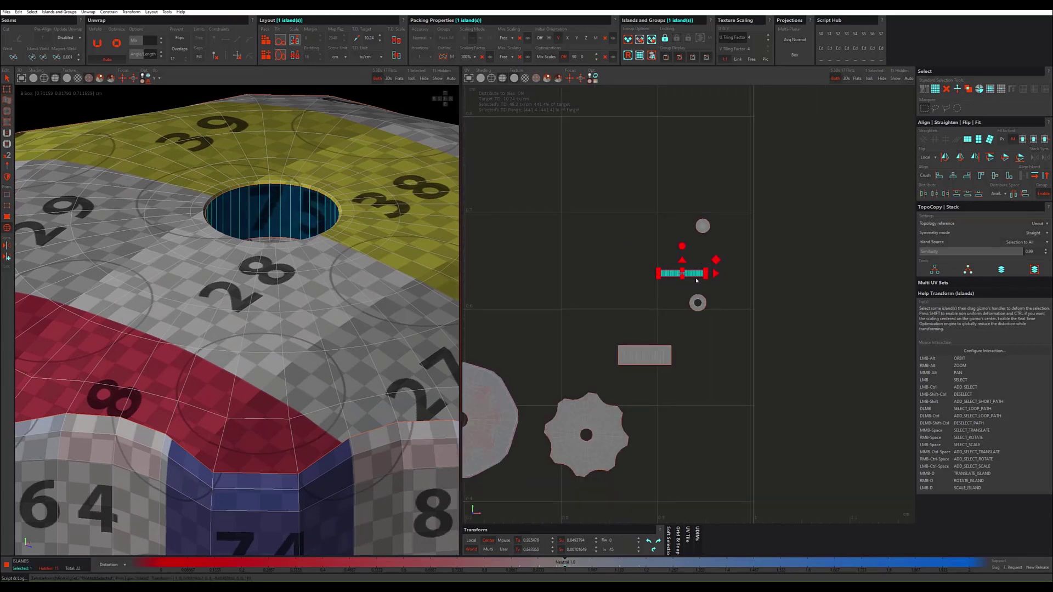
scroll(696, 281, "up", 5)
scroll(697, 281, "down", 4)
Step: Select the small disc island and frame the view on it
left_click(285, 242)
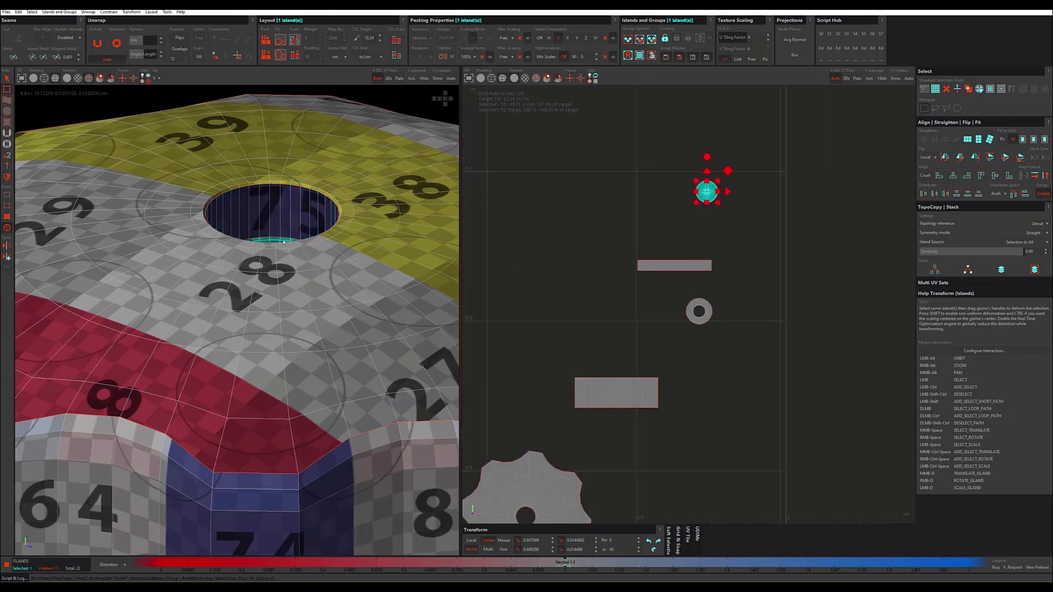
key("f")
scroll(284, 242, "down", 5)
scroll(651, 332, "down", 2)
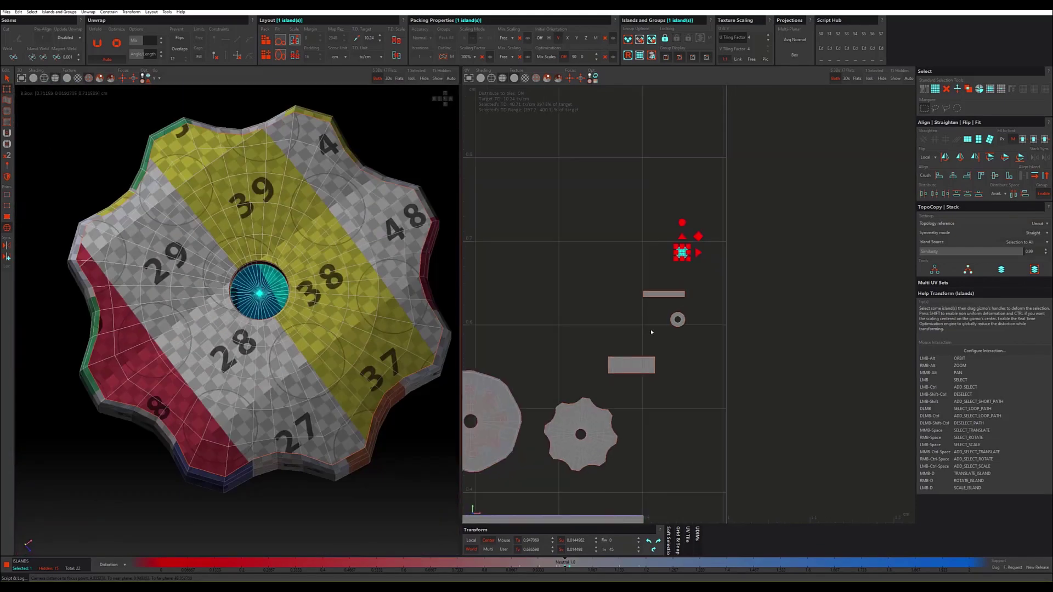
scroll(650, 332, "down", 2)
Step: Select all seven gear islands, apply Layout Scale and Pack, and move them below tile 1001
scroll(651, 332, "down", 2)
left_click_drag(736, 239, 536, 447)
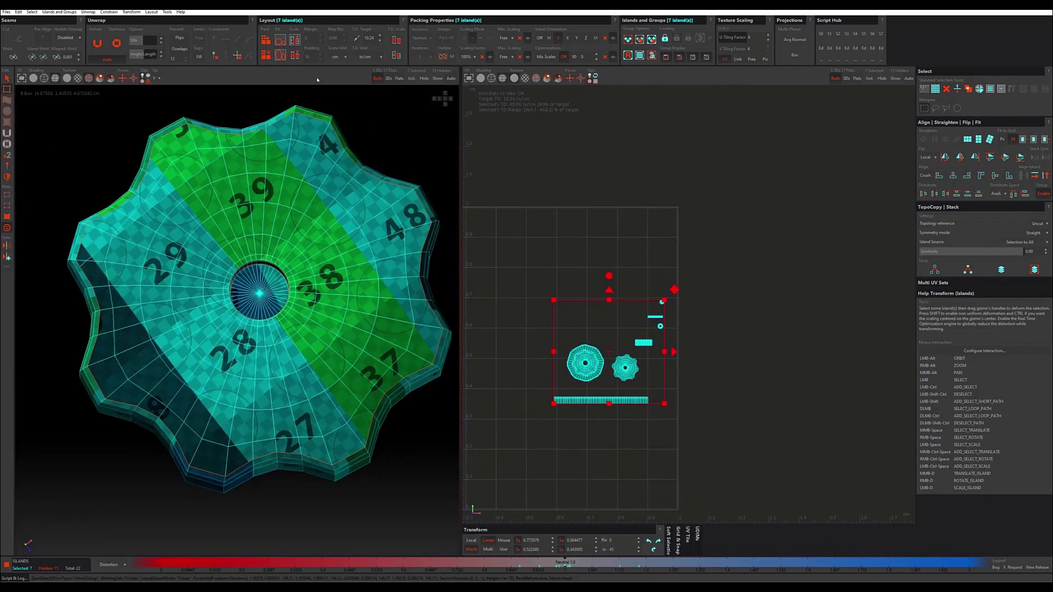
left_click(292, 40)
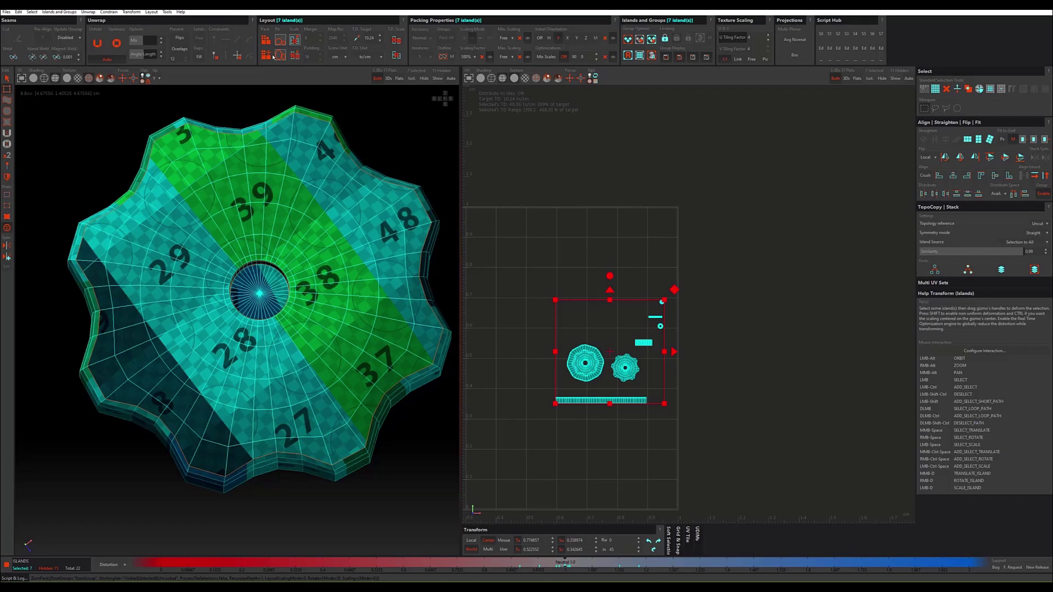
left_click(267, 55)
scroll(561, 272, "down", 2)
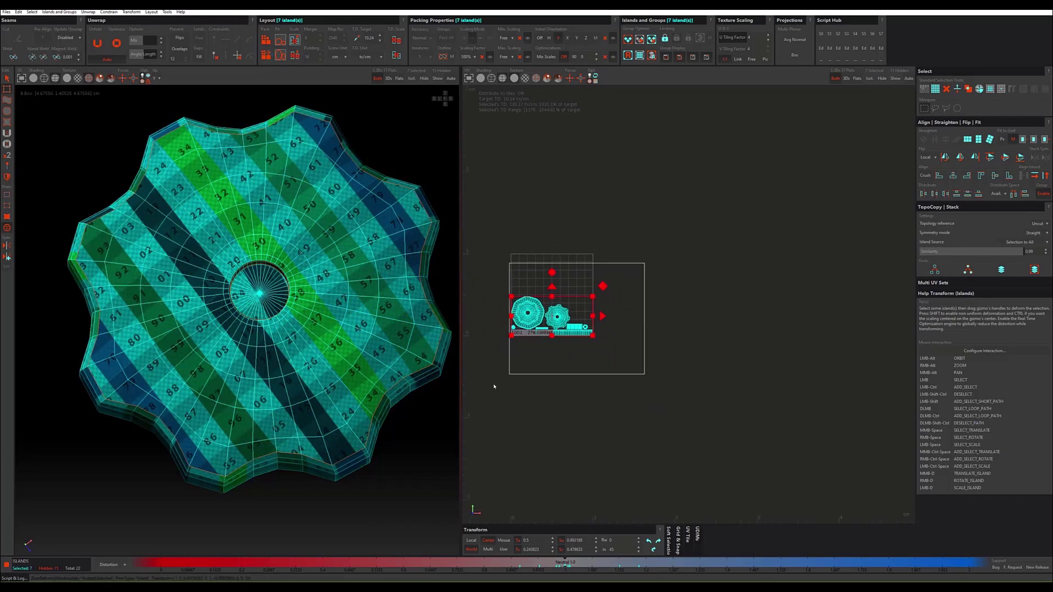
left_click_drag(622, 371, 510, 254)
left_click_drag(603, 287, 603, 361)
Step: Unhide all parts, select all 22 islands and pack them into the tile
left_click(628, 275)
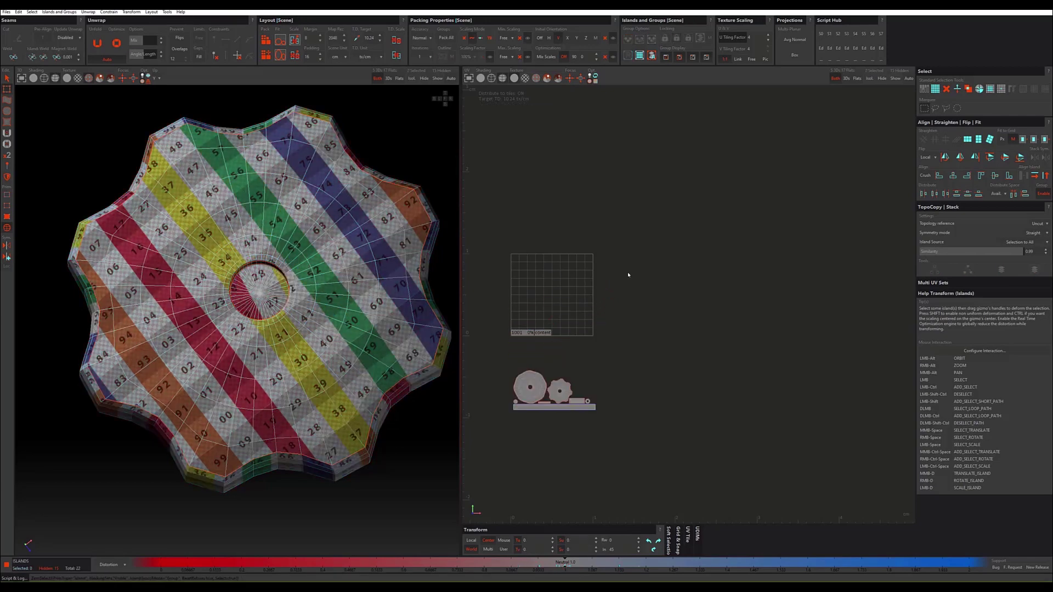
left_click(437, 78)
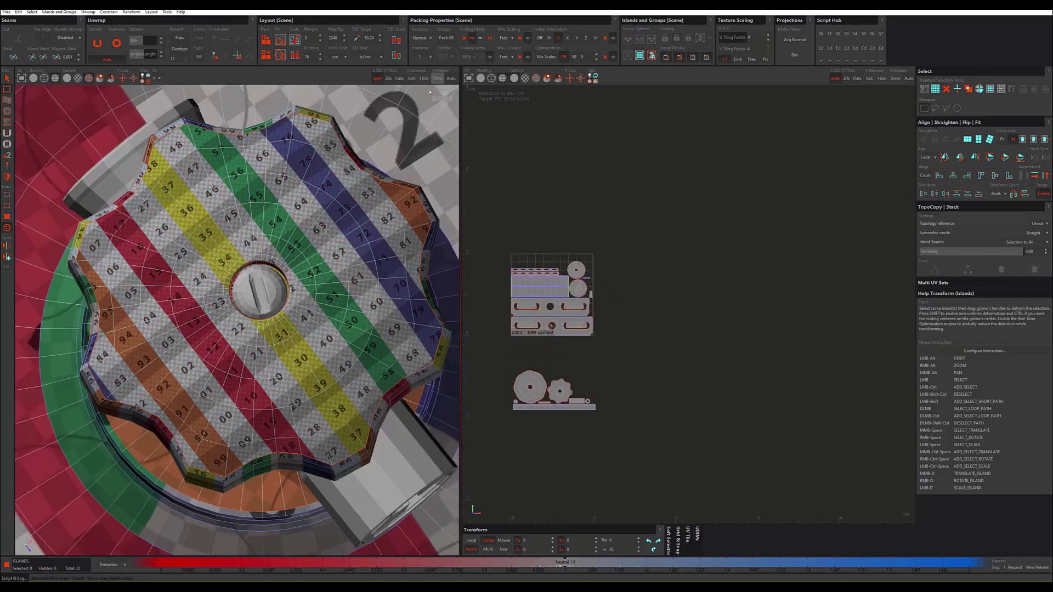
scroll(357, 243, "up", 3)
scroll(357, 243, "down", 3)
left_click_drag(677, 210, 491, 450)
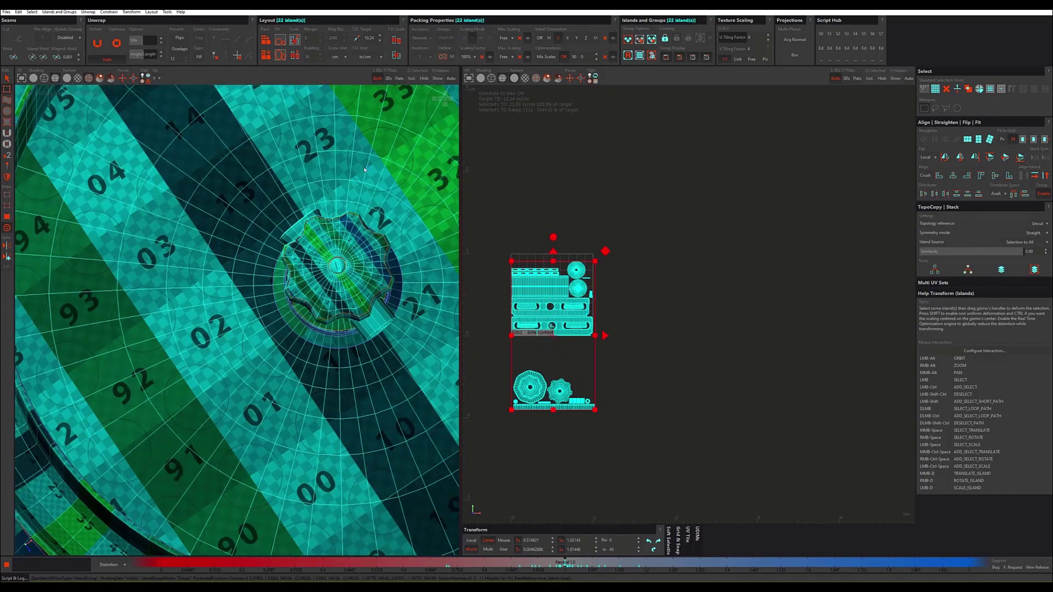
left_click(294, 39)
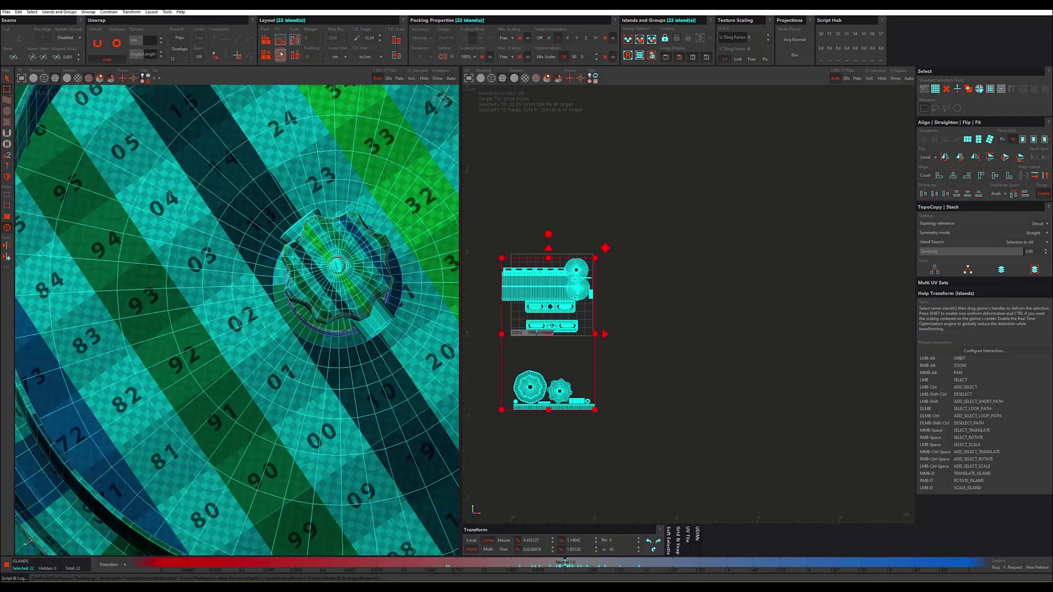
left_click(268, 54)
scroll(543, 307, "up", 2)
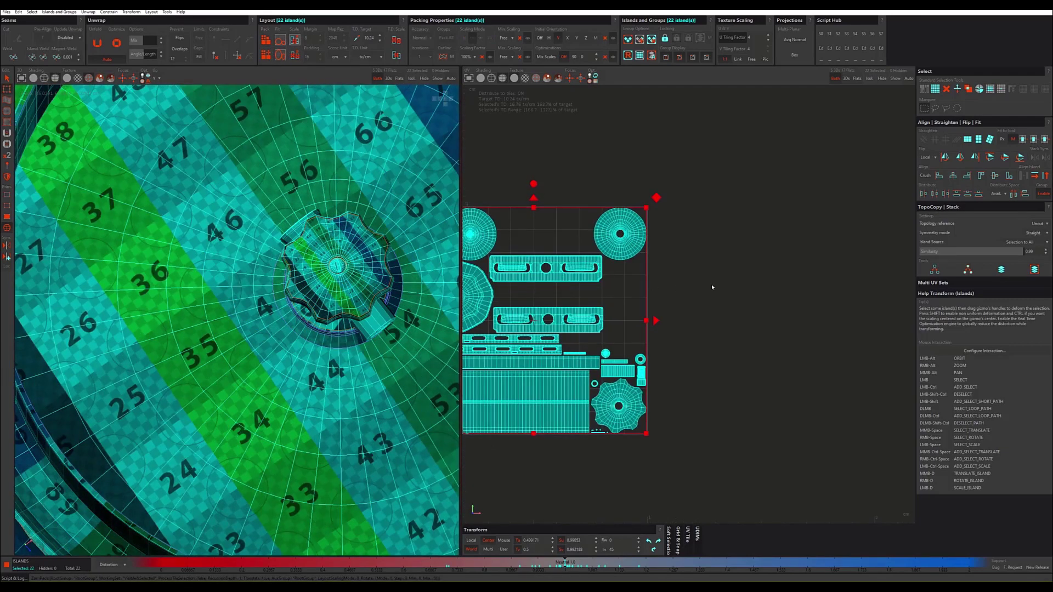
left_click(568, 288)
Step: Reselect all 22 islands, scale them to average texel density, and pack again
scroll(566, 288, "down", 1)
scroll(563, 289, "down", 1)
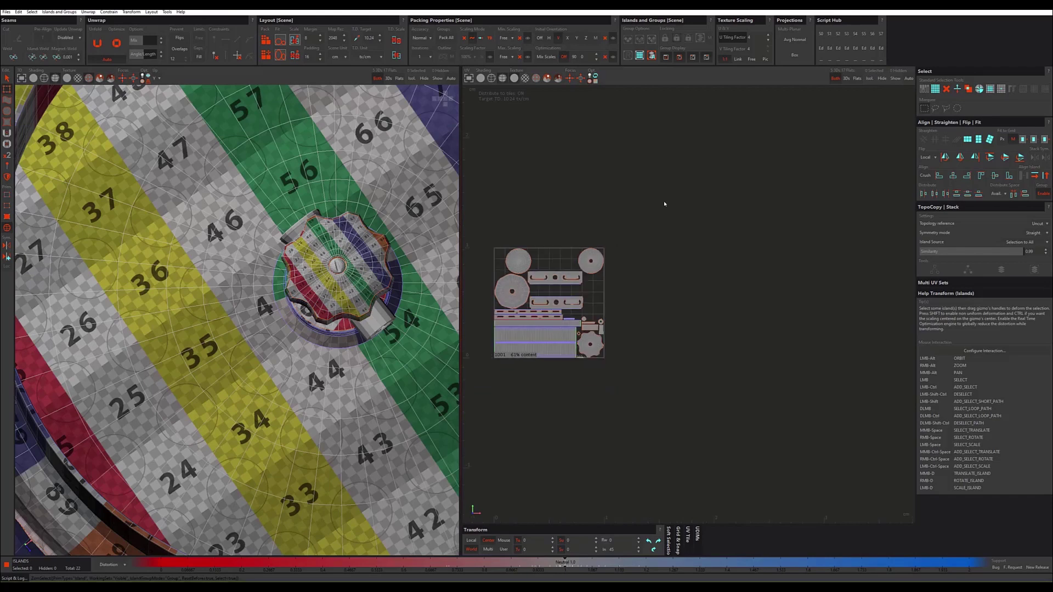
left_click_drag(664, 204, 487, 409)
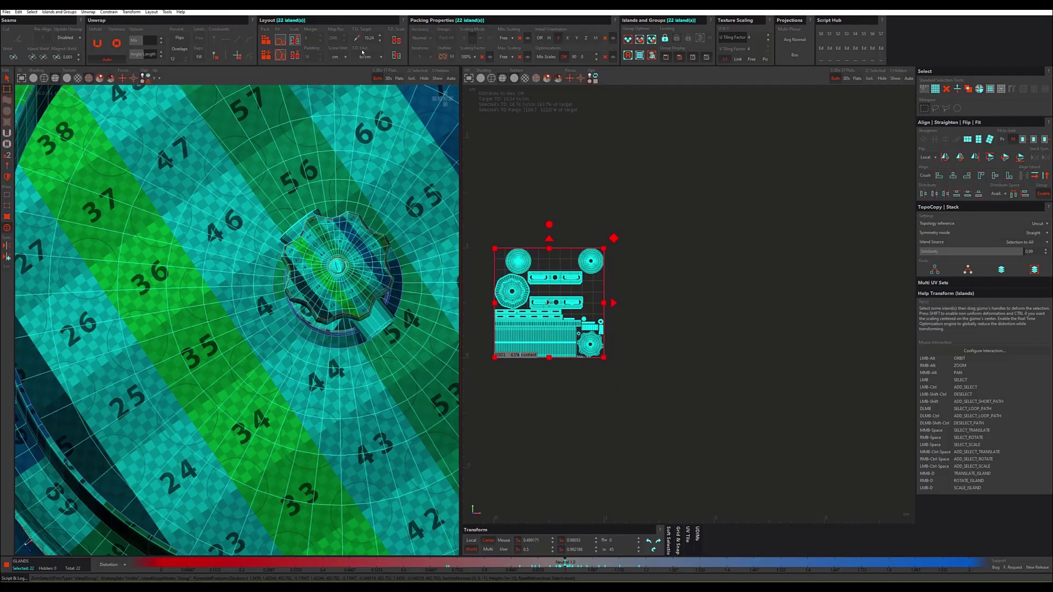
left_click(298, 55)
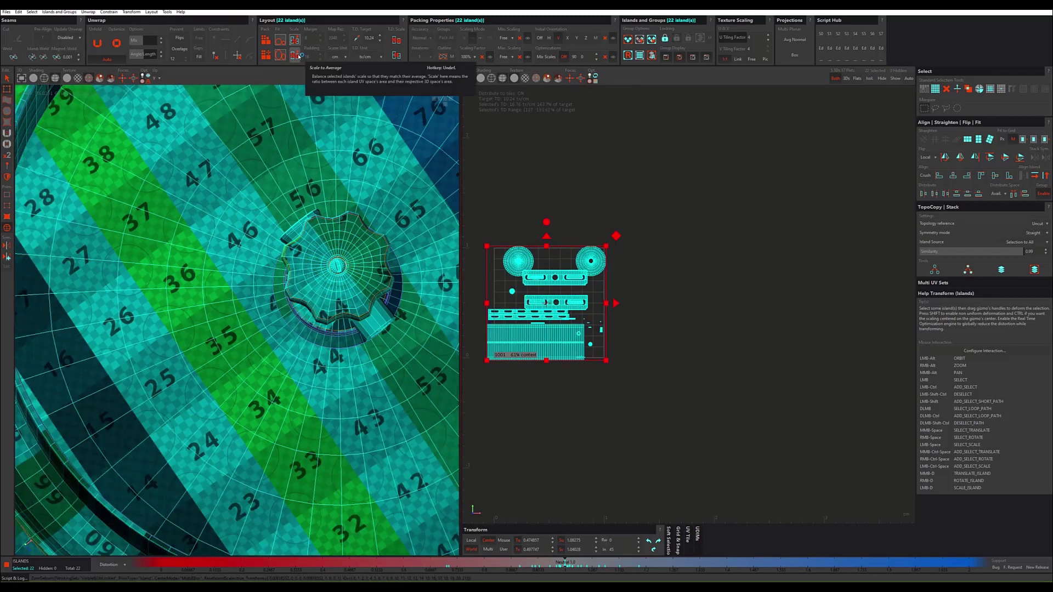
left_click(266, 55)
Step: Deselect everything and select the valve part's island
scroll(579, 315, "up", 3)
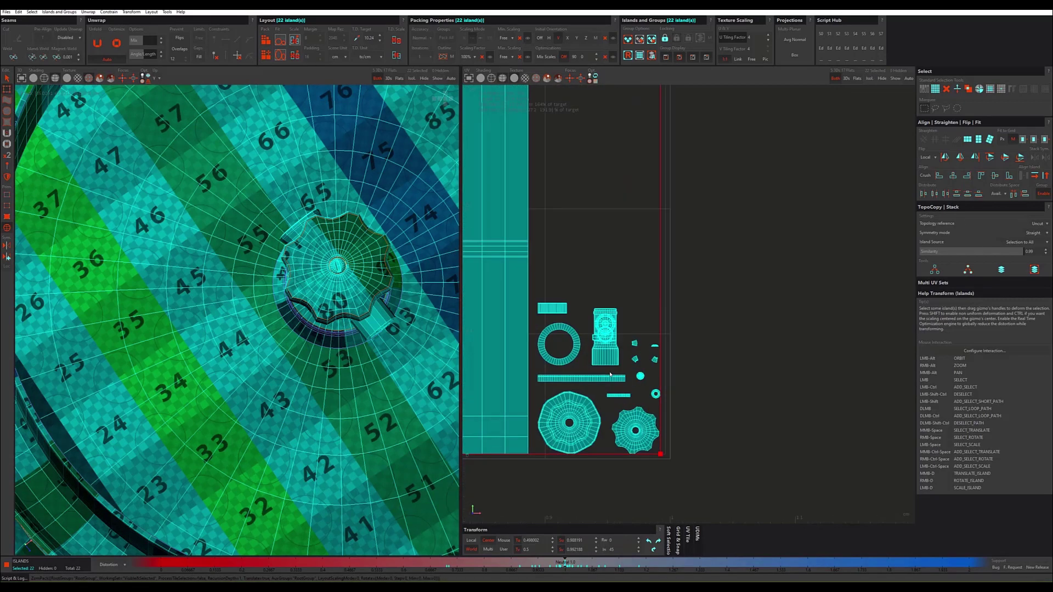
scroll(399, 332, "down", 2)
left_click_drag(327, 340, 324, 285, "alt")
left_click(659, 426)
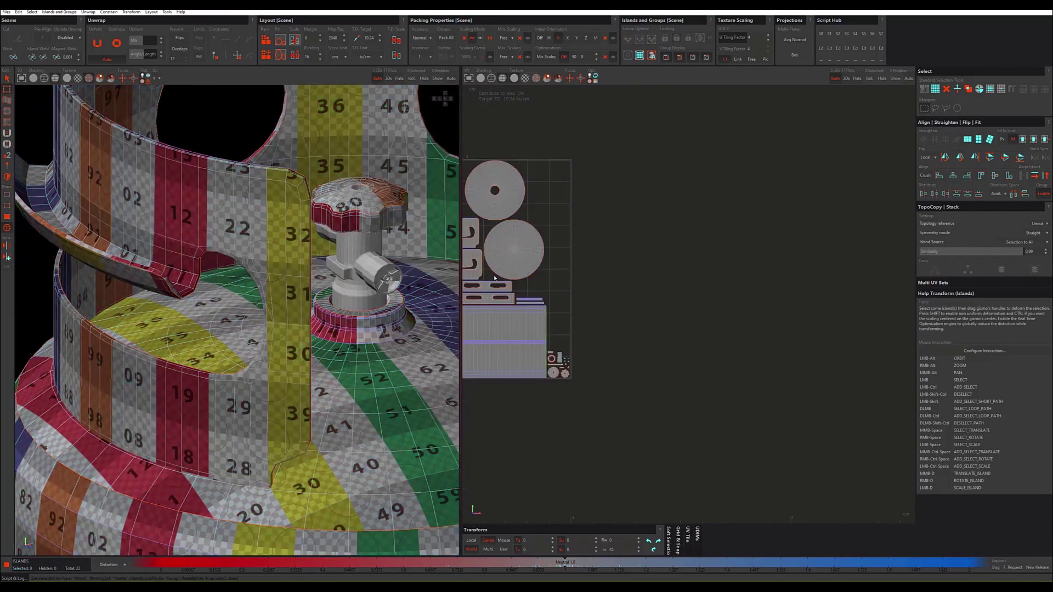
left_click(369, 262)
Step: Isolate the valve part and tilt it to inspect the pipe rim
left_click(411, 77)
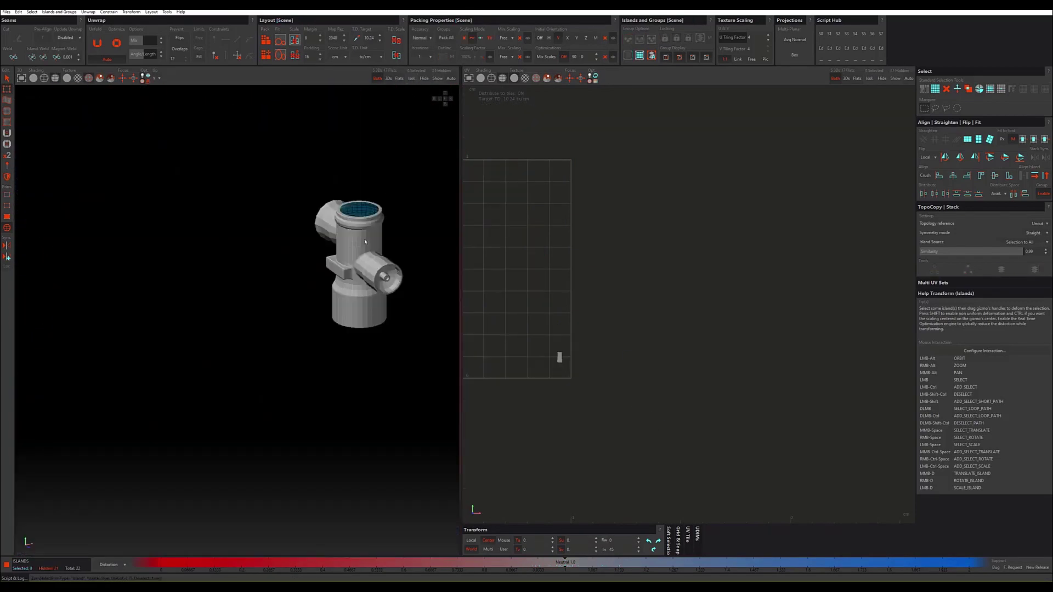
scroll(348, 214, "up", 2)
scroll(348, 214, "up", 2)
left_click_drag(349, 214, 359, 222, "alt")
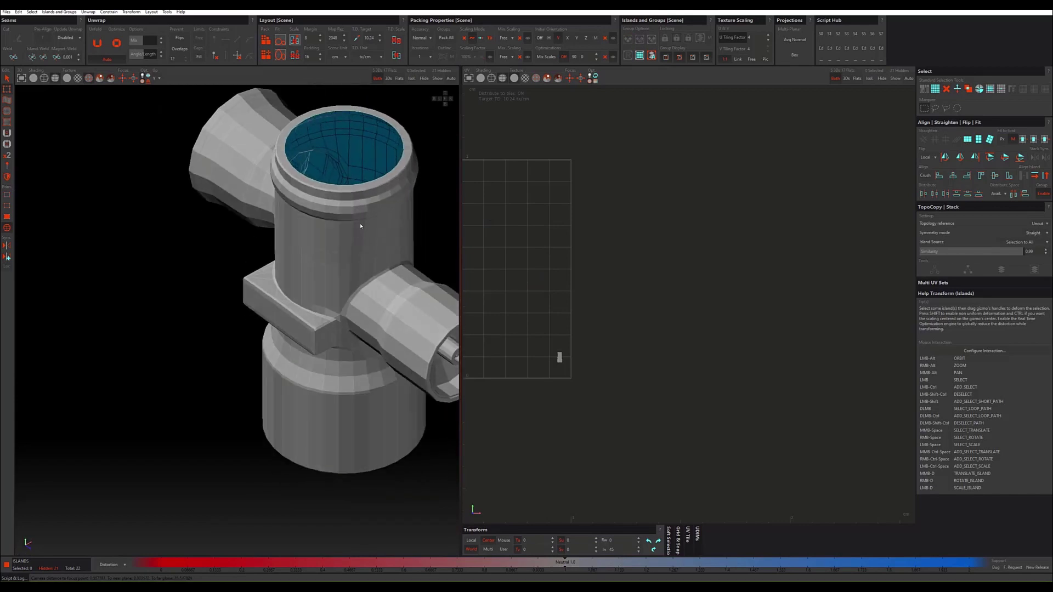
scroll(316, 189, "up", 4)
scroll(315, 189, "down", 3)
Step: Select two edge loops around the side branch base, then reframe the whole pipe
key("F2")
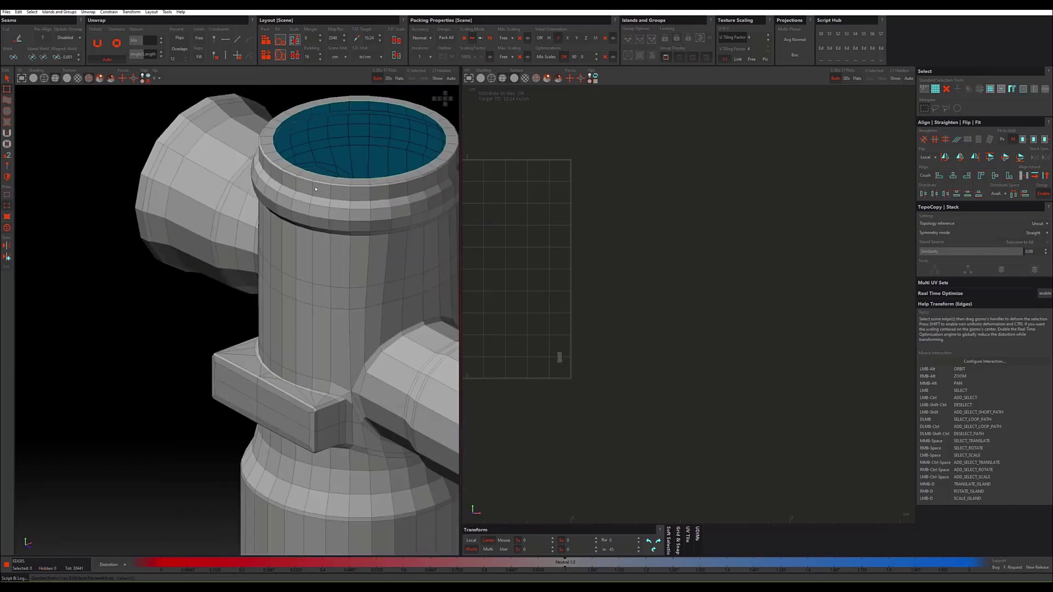
left_click(318, 182)
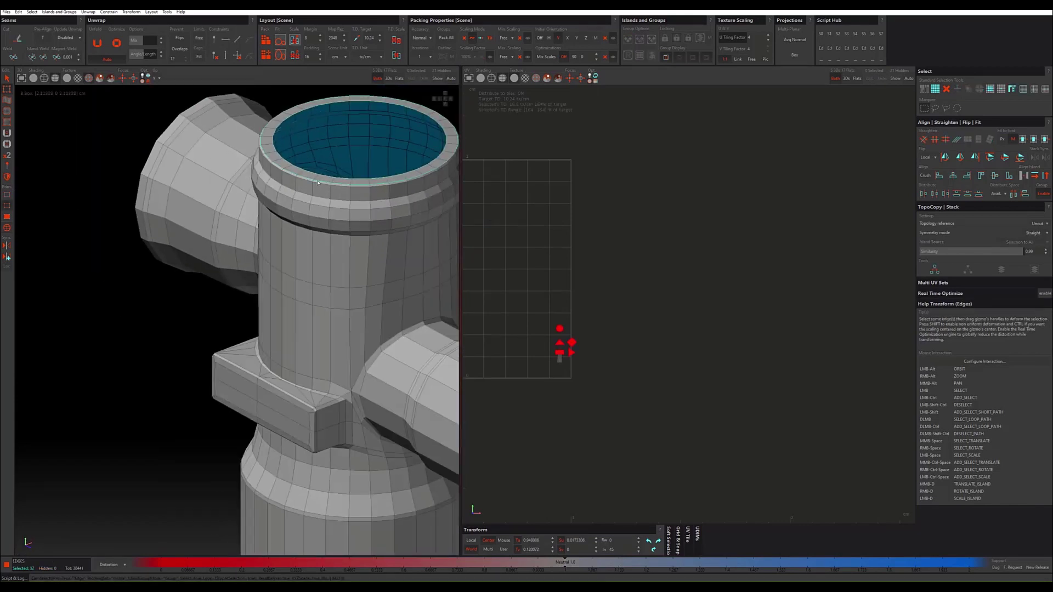
scroll(317, 182, "down", 3)
left_click(325, 239)
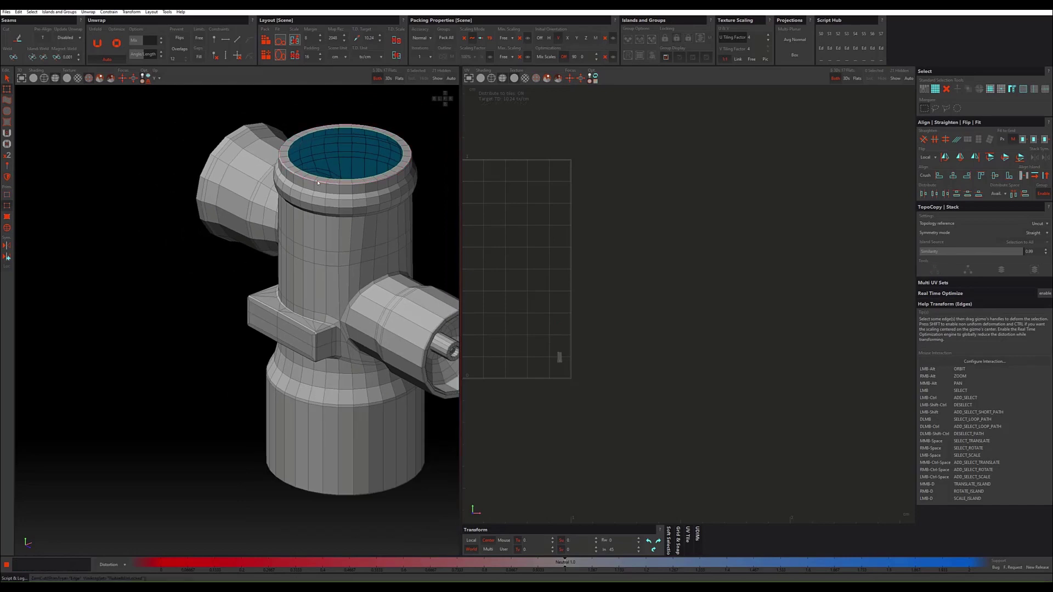
double_click(346, 311)
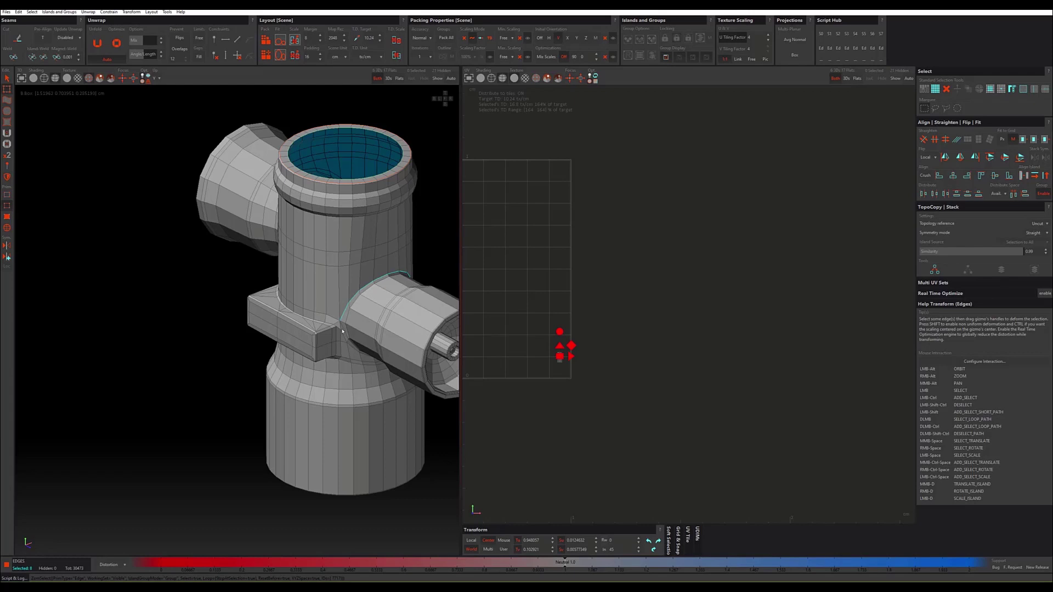
double_click(342, 329, "ctrl")
mouse_move(342, 330)
left_mouse_down("alt")
mouse_move(312, 302)
mouse_move(285, 301)
mouse_move(273, 323)
left_mouse_up("alt")
key("f")
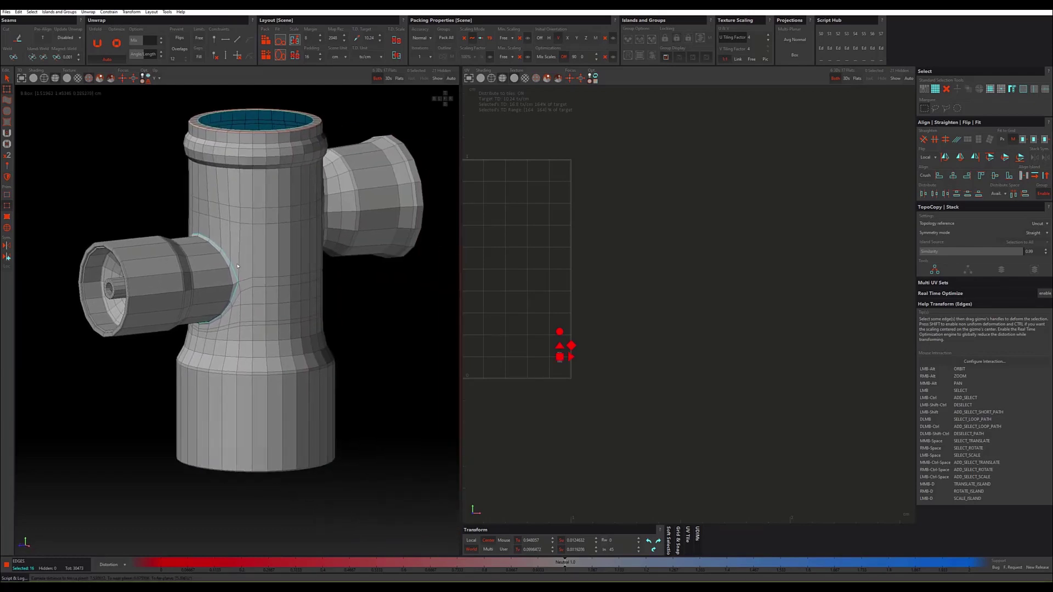
Step: Cut a seam along the edge loop at the right branch joint
left_click(266, 271)
mouse_move(265, 270)
left_mouse_down("alt")
mouse_move(313, 245)
mouse_move(307, 218)
mouse_move(207, 272)
mouse_move(348, 245)
left_mouse_up("alt")
left_click(307, 202)
left_click(307, 220, "shift")
key("c")
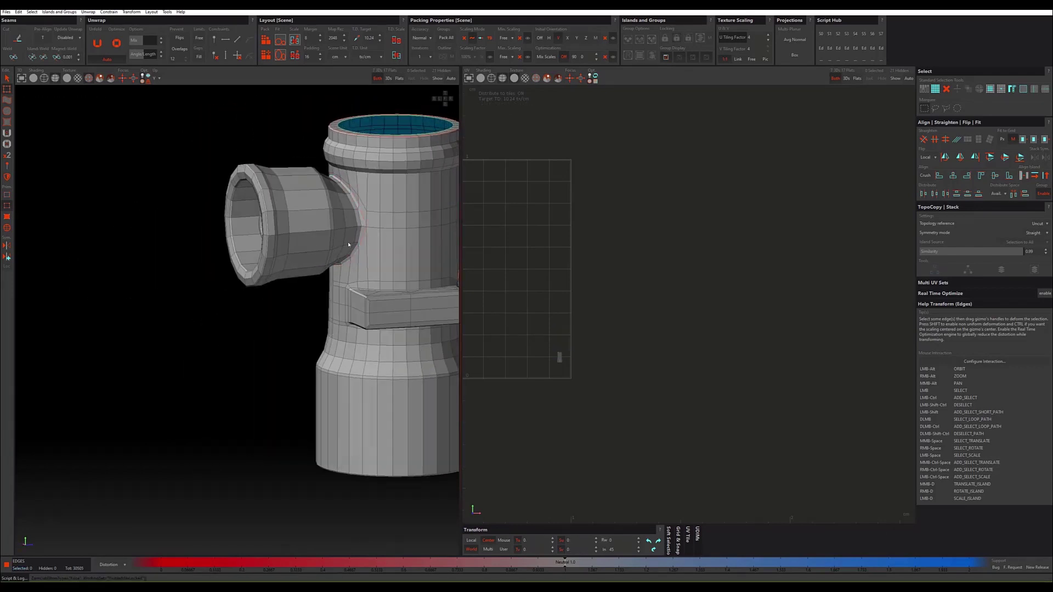
Step: Cut a seam along the edge loop on the block's top
left_click_drag(433, 238, 335, 243, "alt")
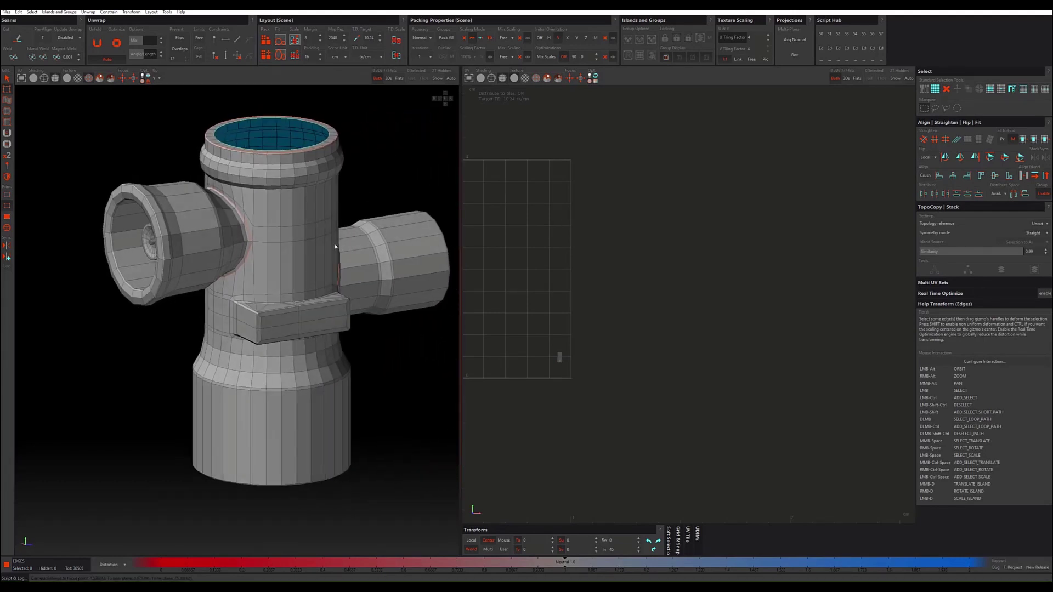
scroll(272, 292, "up", 2)
scroll(272, 292, "up", 4)
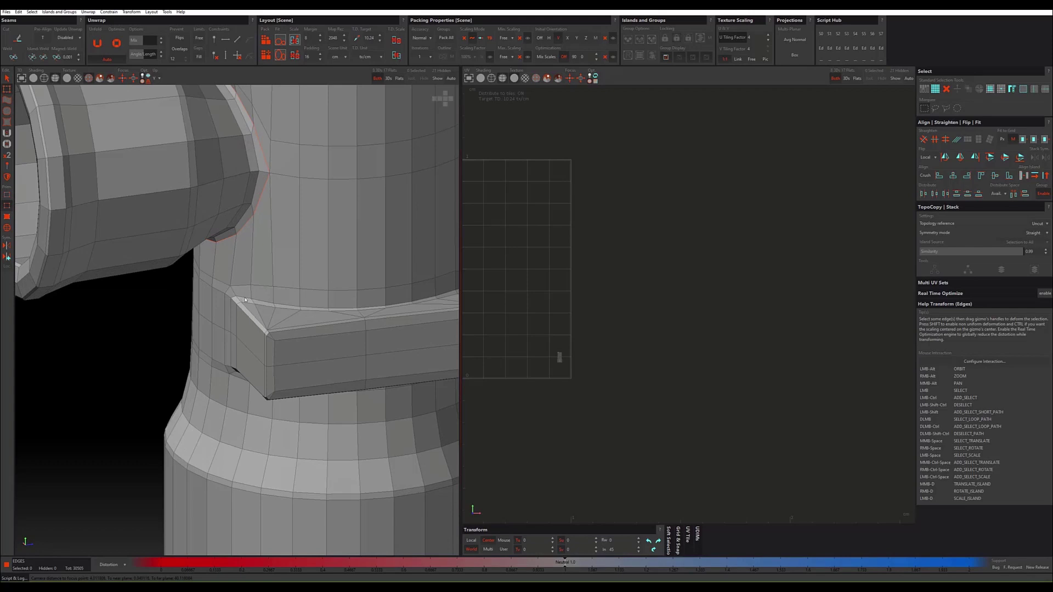
double_click(245, 300)
key("c")
Step: Orbit around the valve body to inspect the new seams from below and side
scroll(245, 299, "down", 5)
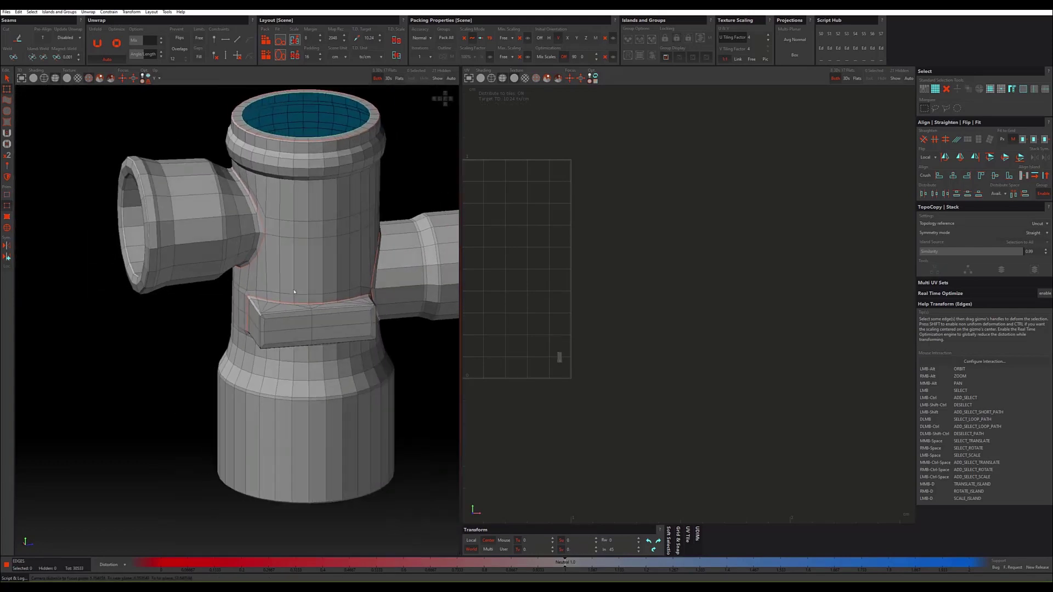
mouse_move(245, 300)
left_mouse_down("alt")
mouse_move(272, 248)
mouse_move(299, 267)
left_mouse_up("alt")
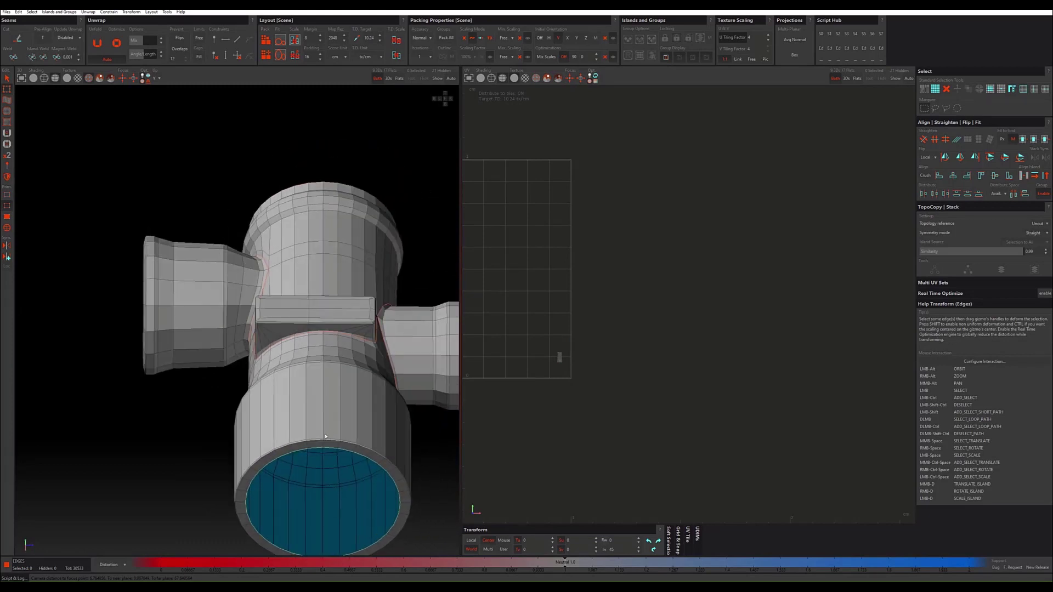
scroll(325, 436, "up", 5)
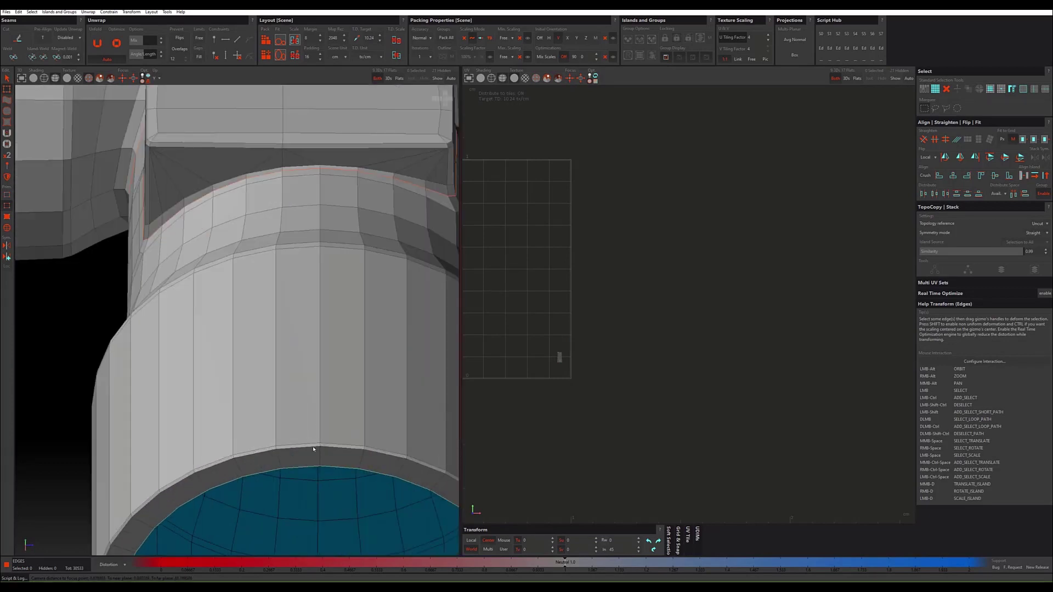
scroll(286, 384, "down", 5)
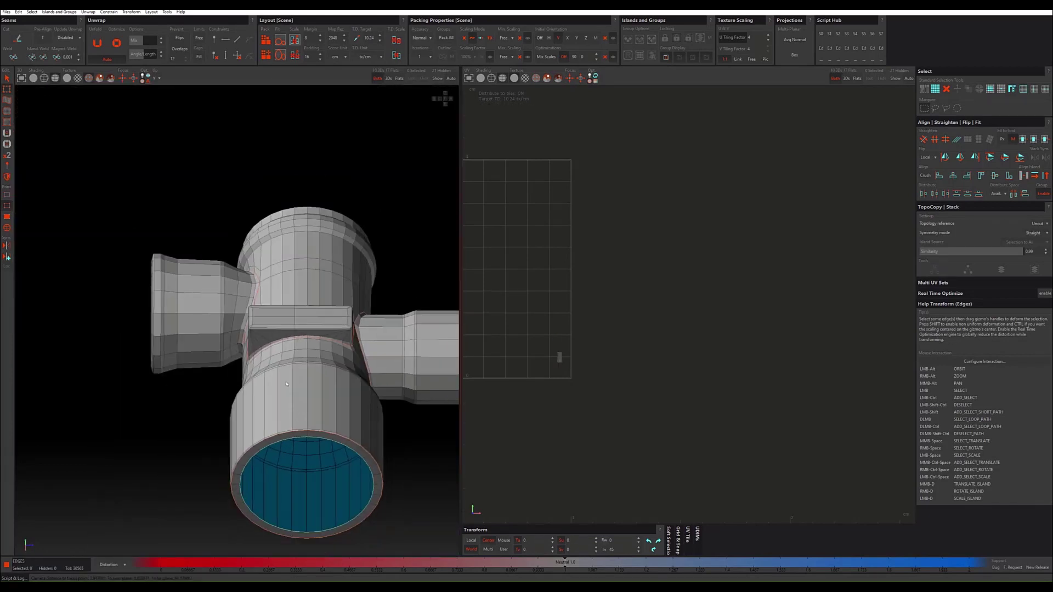
mouse_move(287, 384)
left_mouse_down("alt")
mouse_move(321, 421)
mouse_move(445, 425)
mouse_move(271, 314)
left_mouse_up("alt")
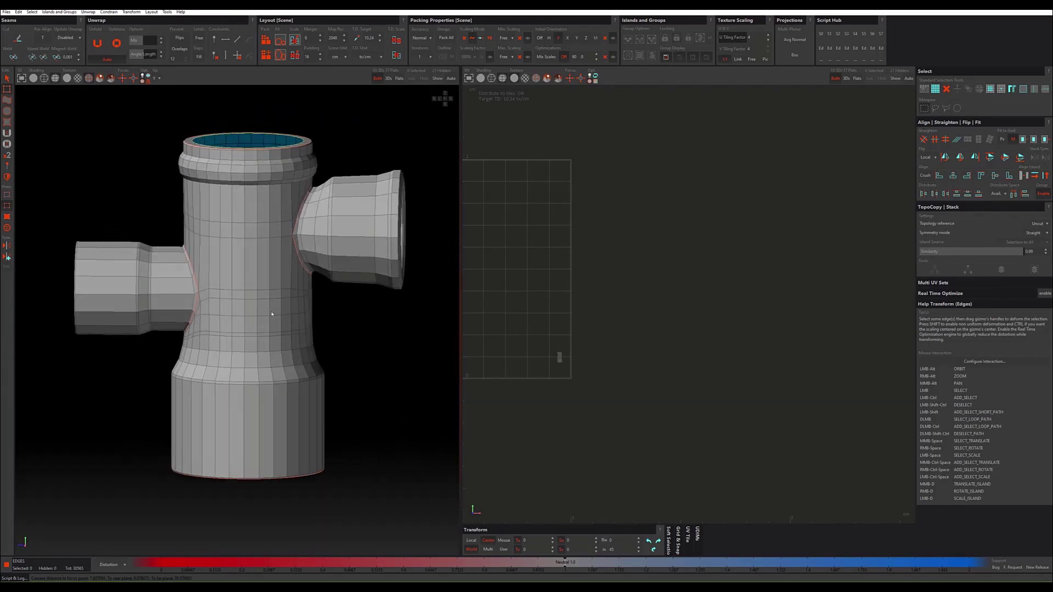
Step: Cut seams on the nozzle's outer rim loop, the loop just inside it, and the inner rim loop
double_click(245, 245)
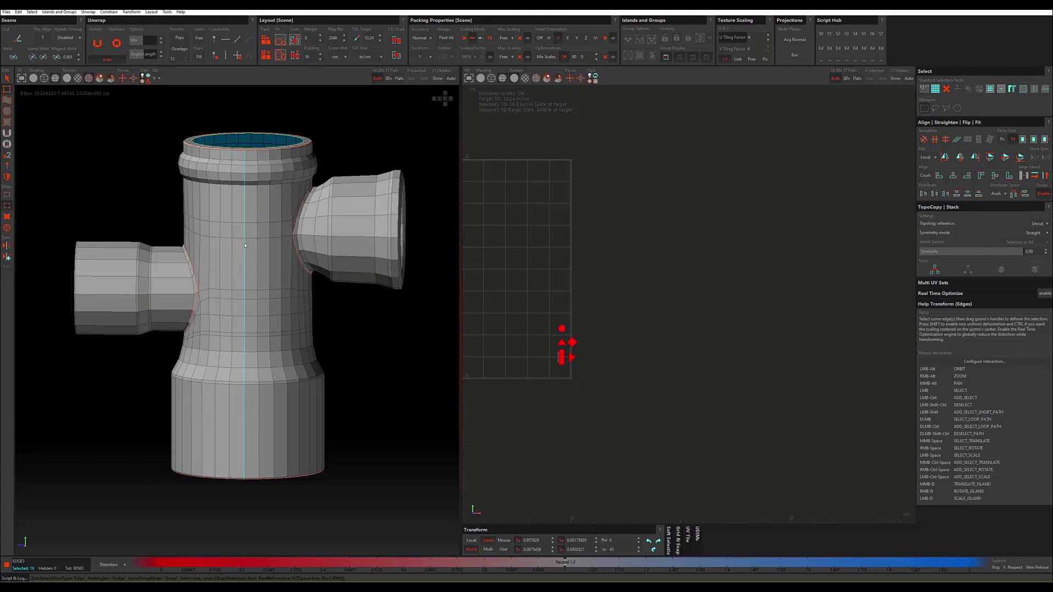
scroll(245, 245, "down", 2)
mouse_move(245, 246)
left_mouse_down("alt")
mouse_move(349, 253)
mouse_move(357, 266)
left_mouse_up("alt")
scroll(274, 285, "up", 2)
scroll(232, 284, "up", 3)
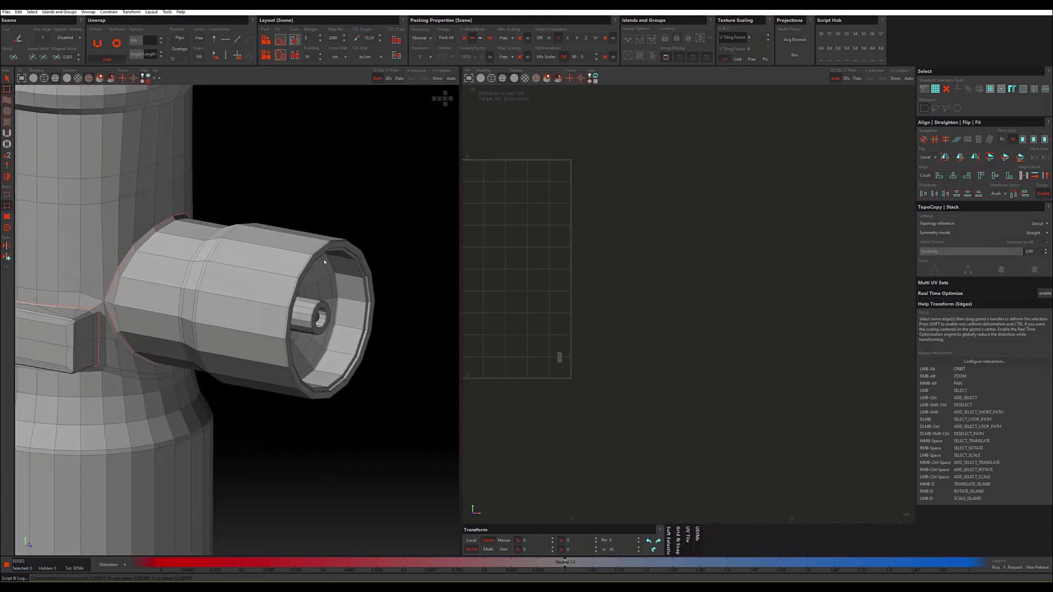
scroll(324, 262, "up", 3)
scroll(339, 233, "up", 3)
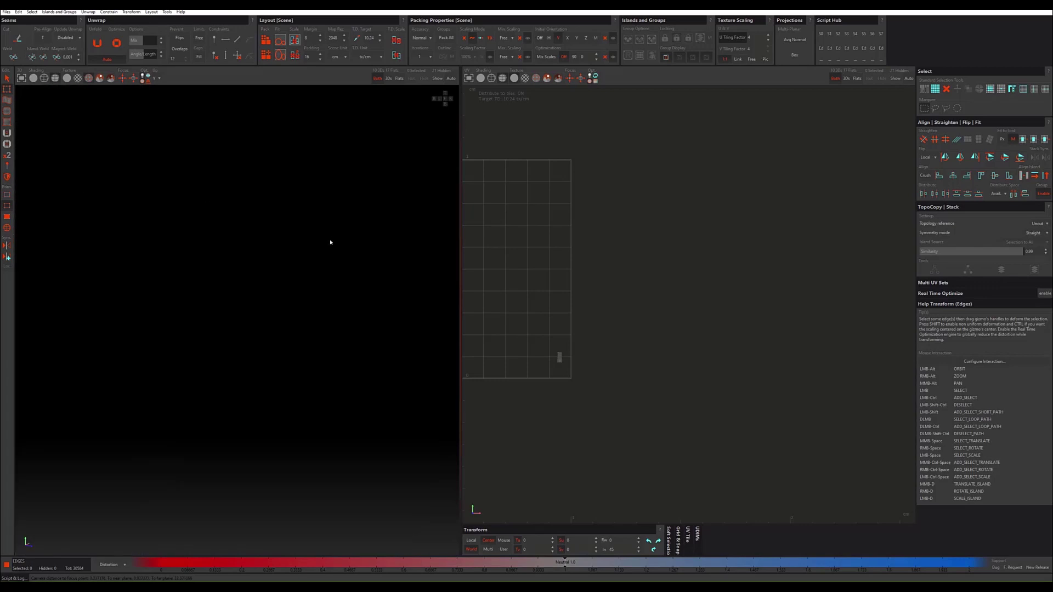
scroll(330, 242, "down", 3)
scroll(329, 243, "up", 2)
scroll(328, 243, "down", 2)
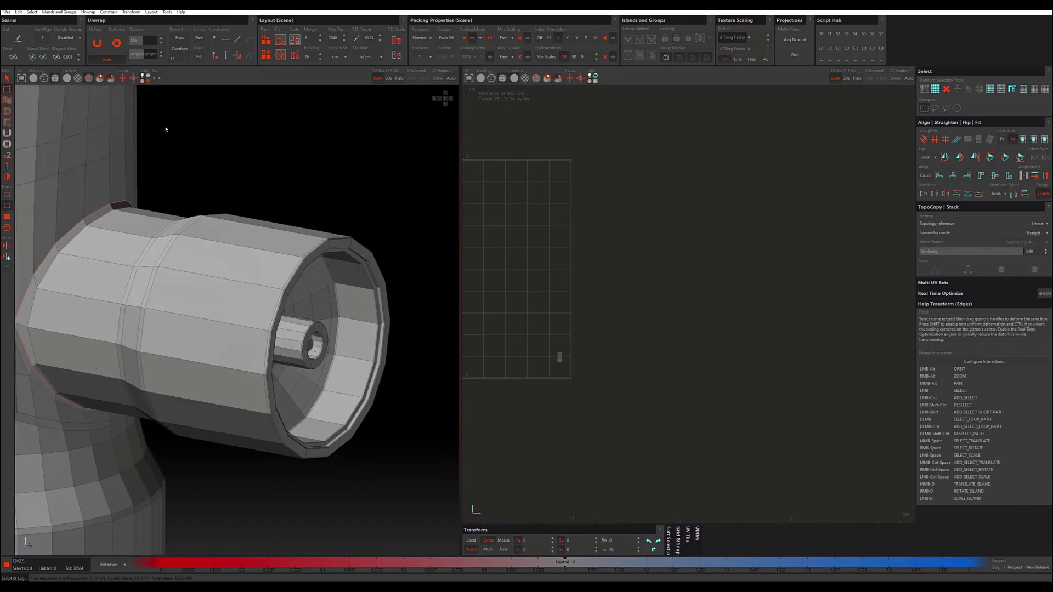
double_click(327, 243)
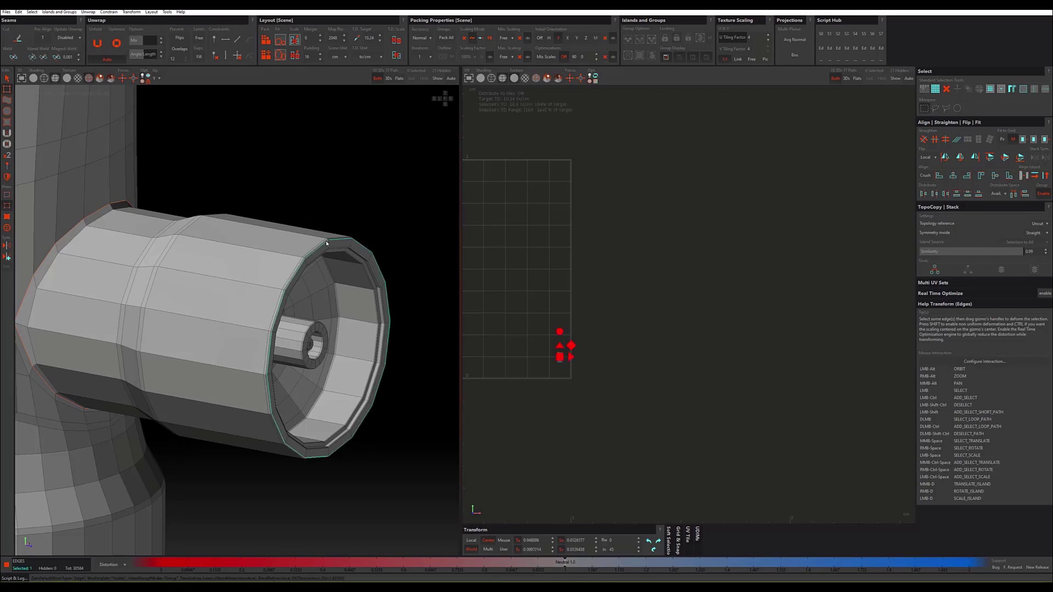
key("c")
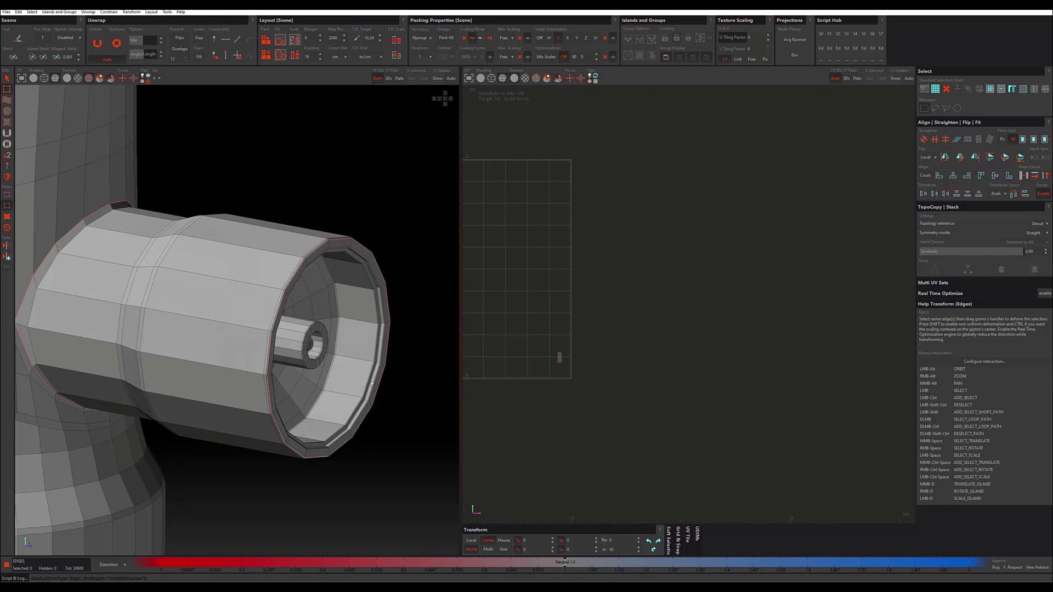
double_click(338, 313)
key("c")
double_click(377, 321)
key("c")
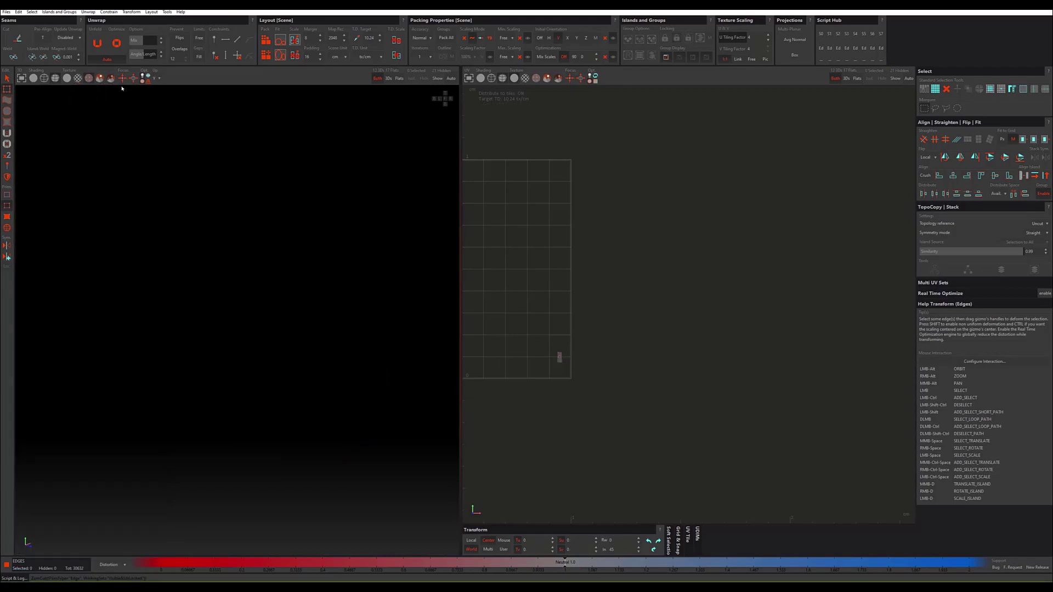
Step: Inside the nozzle opening, cut seams on the inner cylinder's front rim, end ring and small inner ring
scroll(336, 334, "up", 2)
scroll(336, 328, "up", 5)
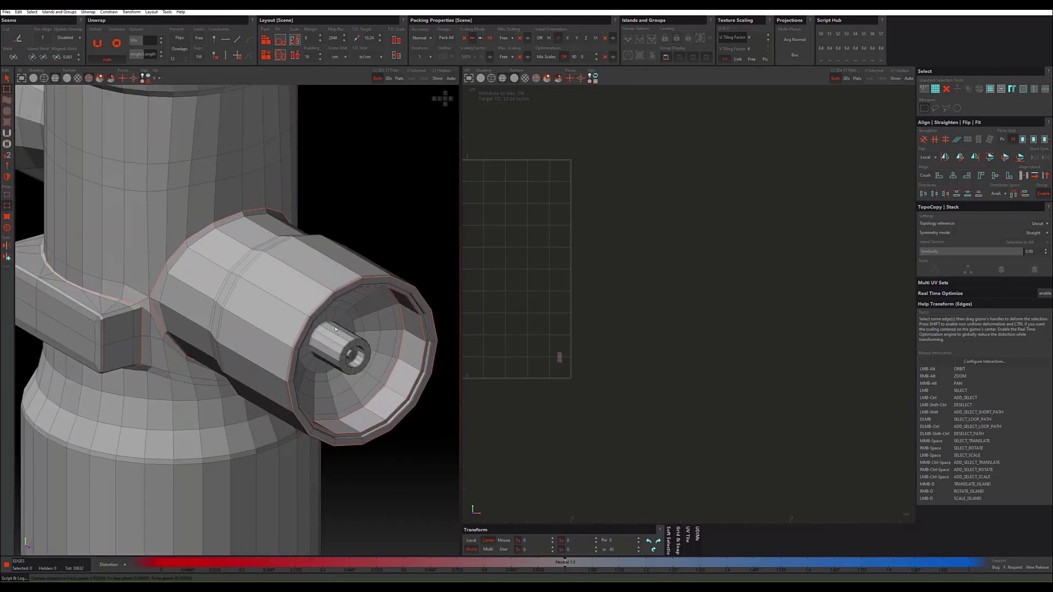
scroll(335, 328, "up", 3)
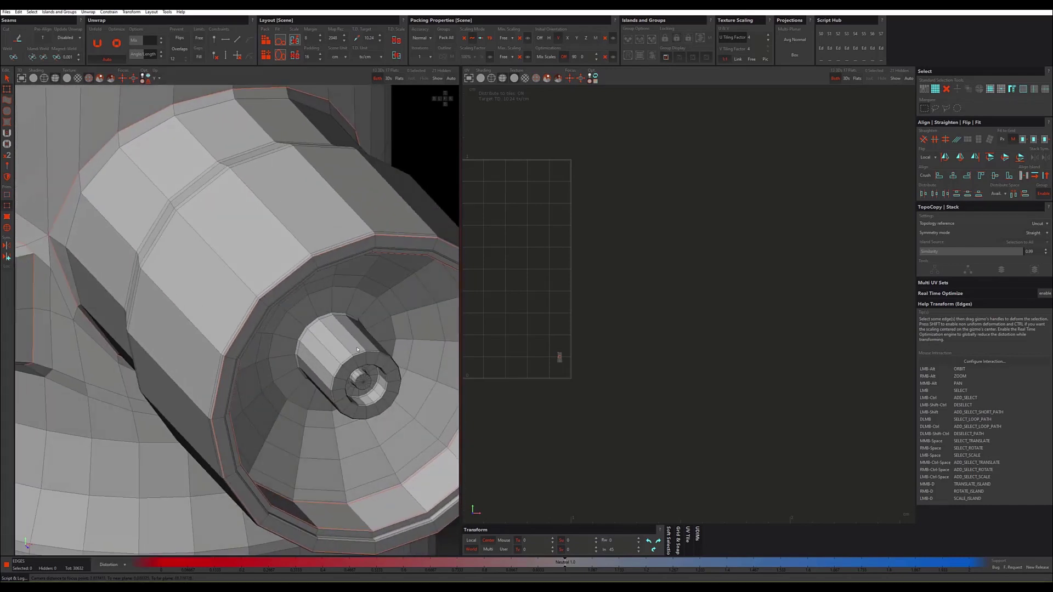
left_click_drag(357, 349, 192, 311, "alt")
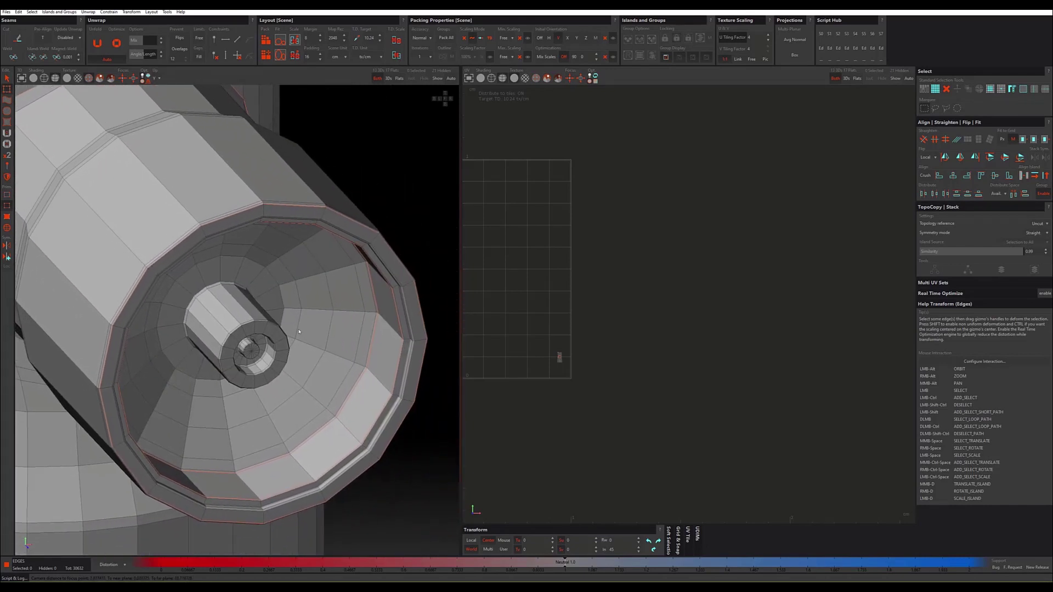
double_click(191, 298)
key("c")
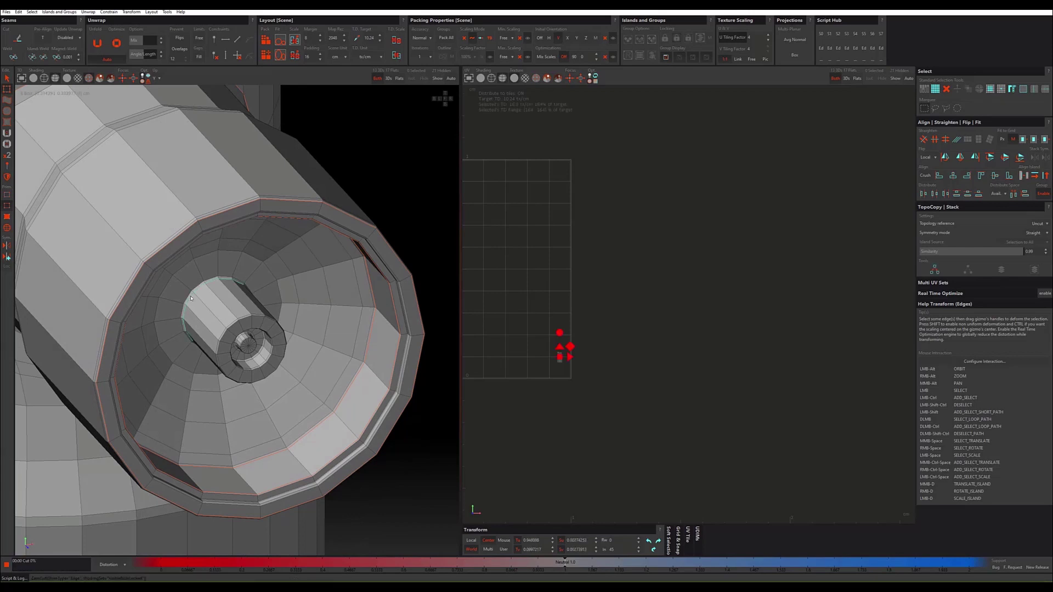
double_click(245, 321)
key("c")
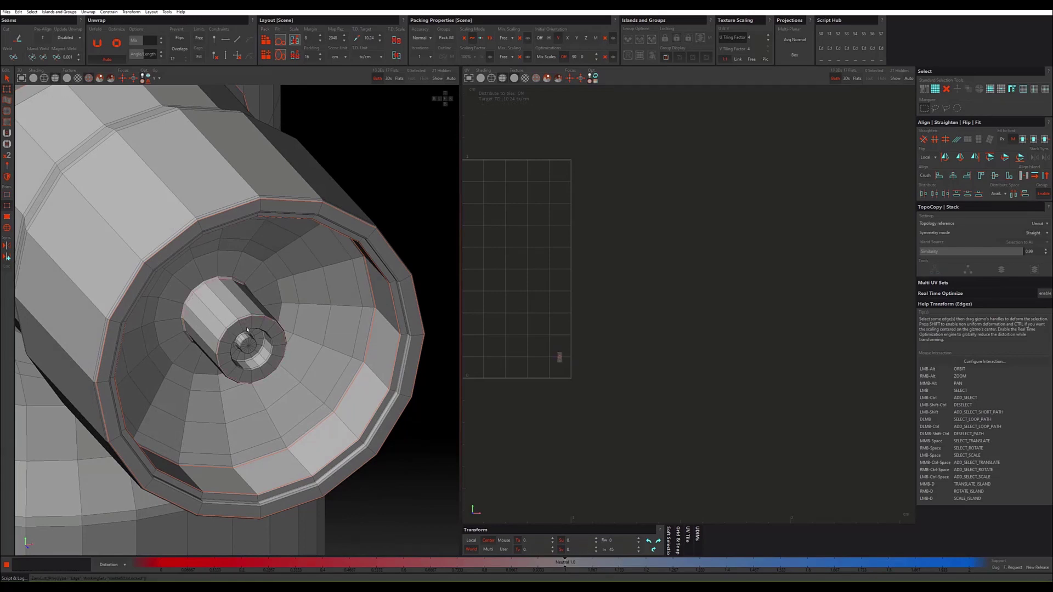
double_click(271, 357)
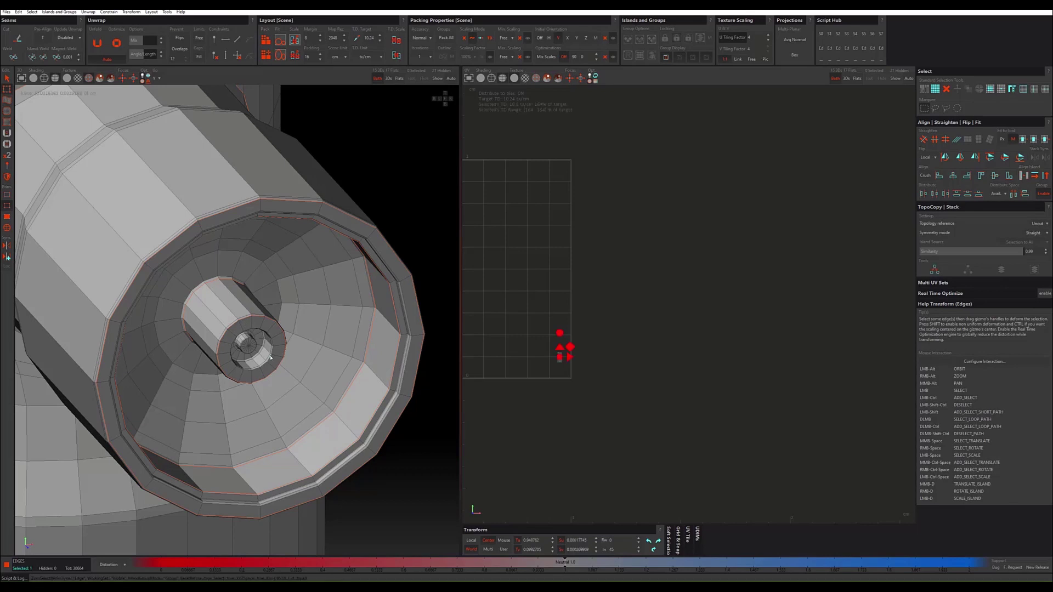
key("c")
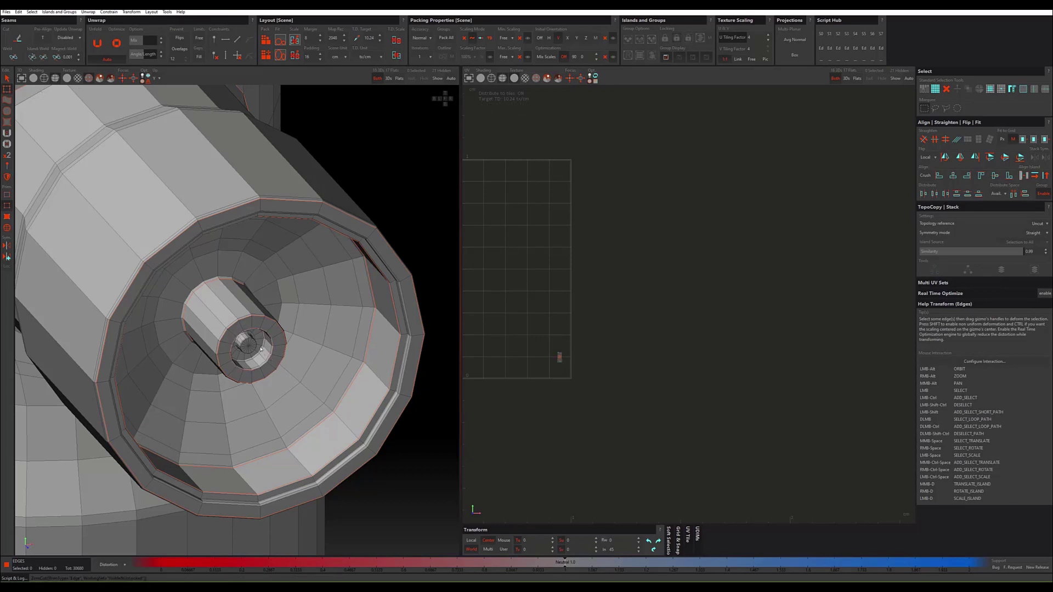
double_click(261, 349)
key("c")
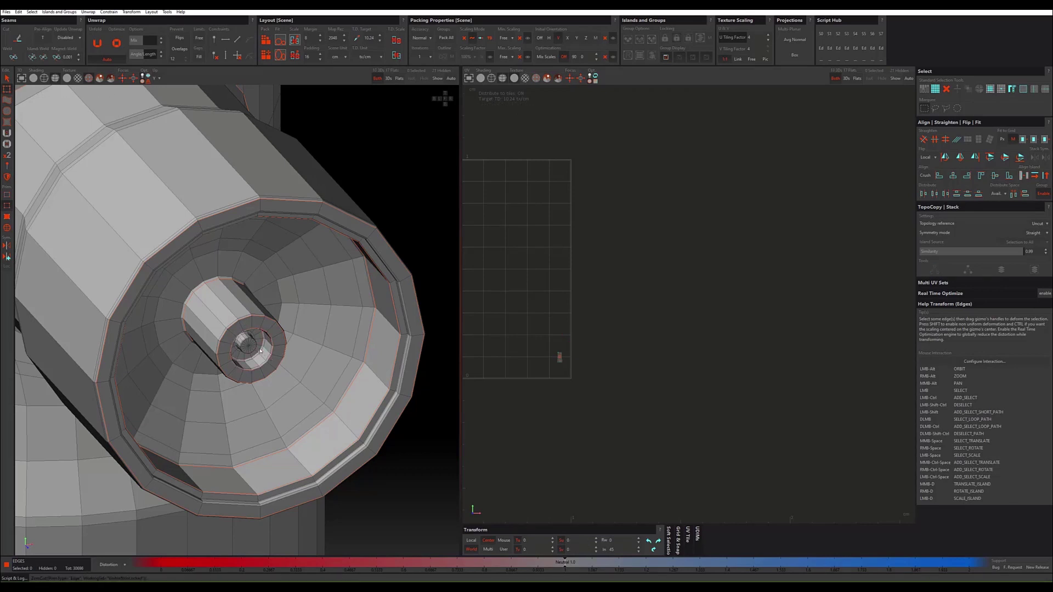
Step: Cut two more edge loops on the inner cylinder into seams, including the circular loop inside the tube
scroll(248, 345, "up", 3)
scroll(237, 357, "up", 2)
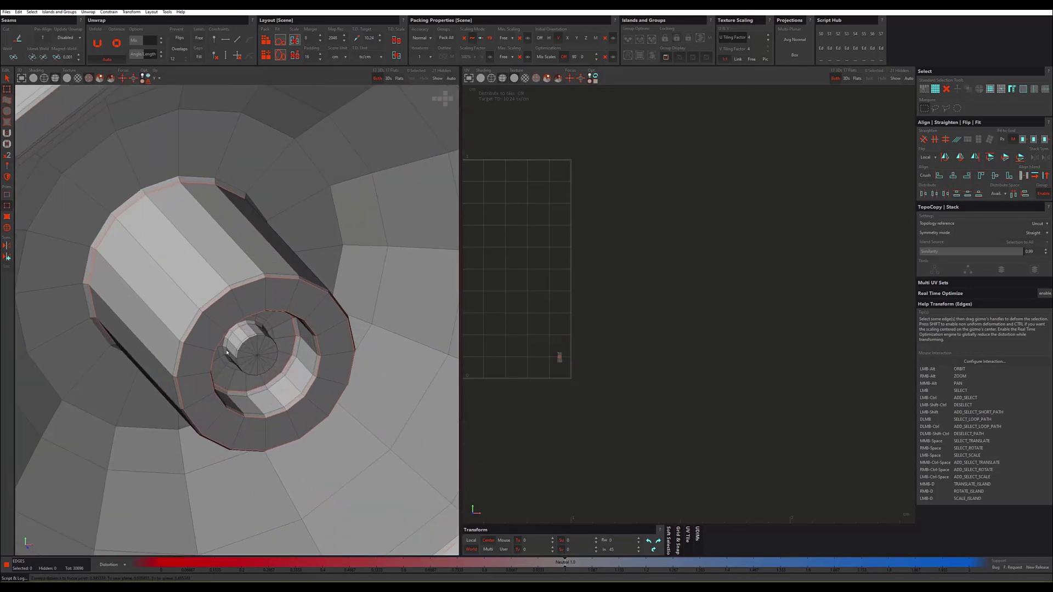
double_click(226, 352)
key("c")
double_click(242, 347)
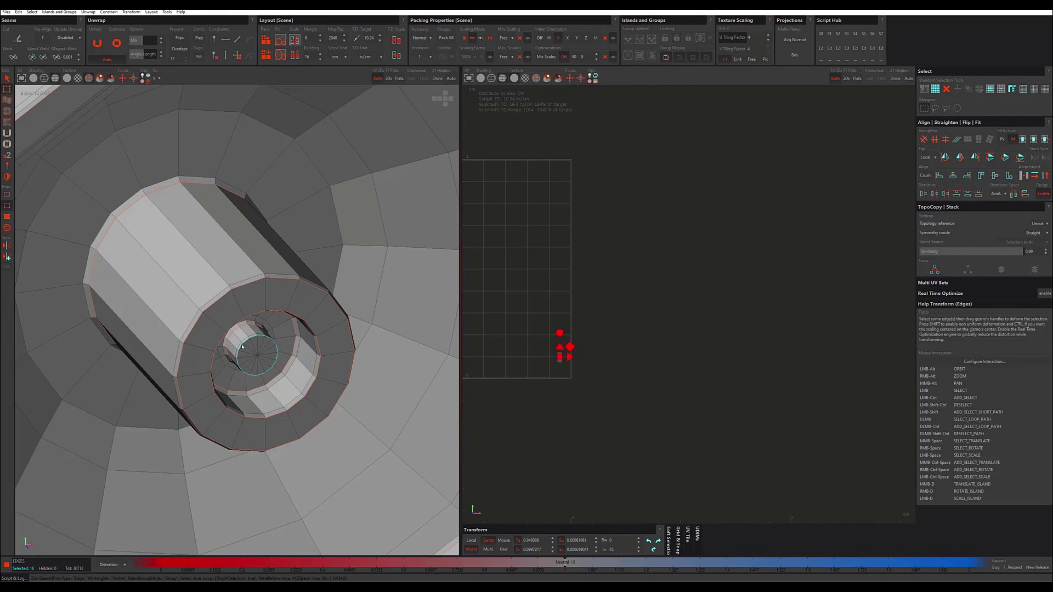
key("c")
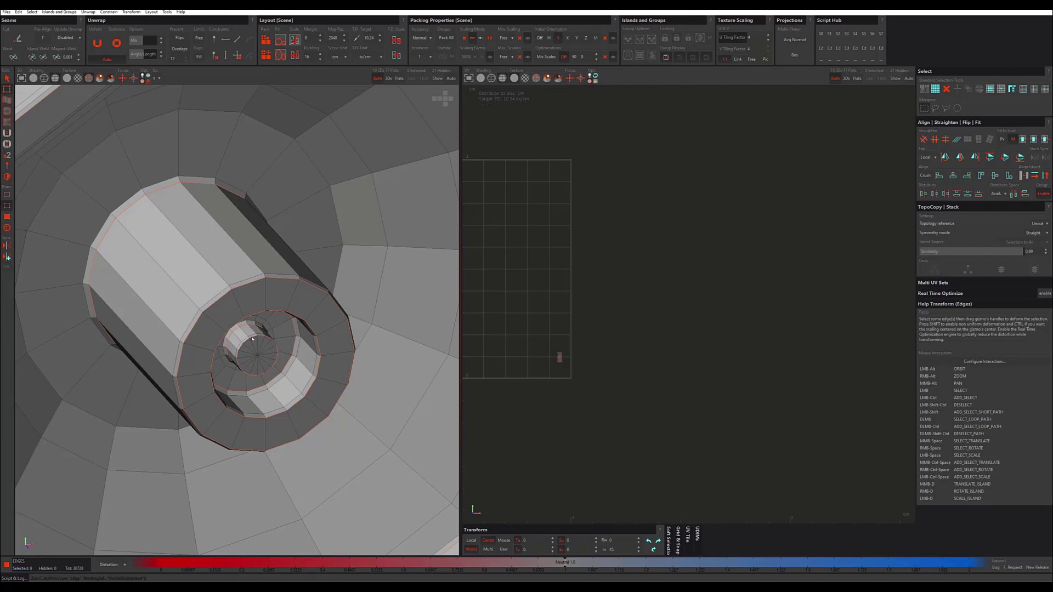
Step: Select vertical edges down the inner cylinder to form a lengthwise seam path
left_click_drag(253, 339, 254, 367, "alt")
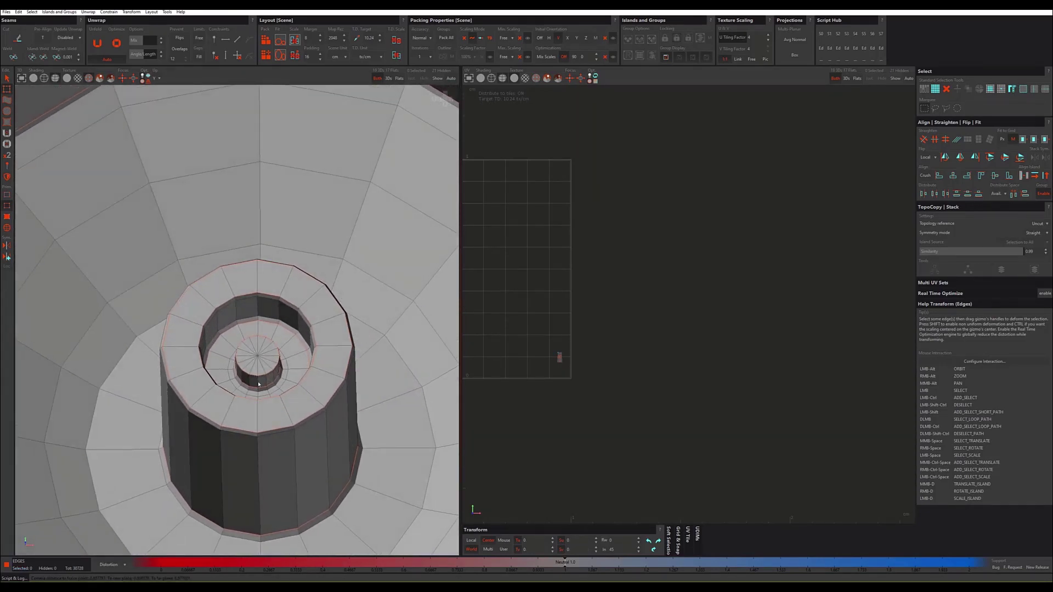
double_click(258, 384)
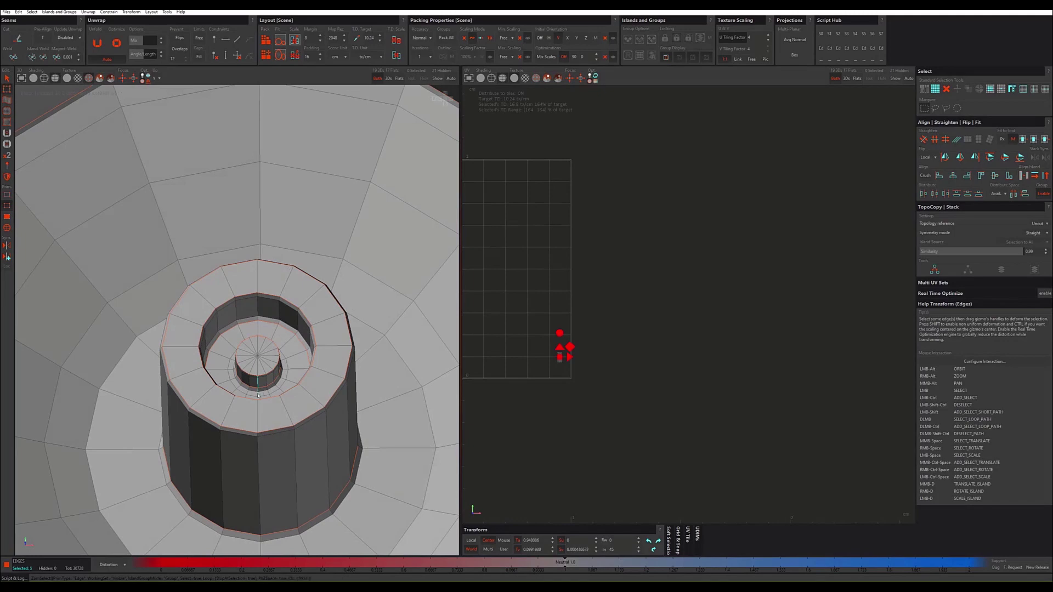
left_click_drag(258, 395, 259, 412, "alt")
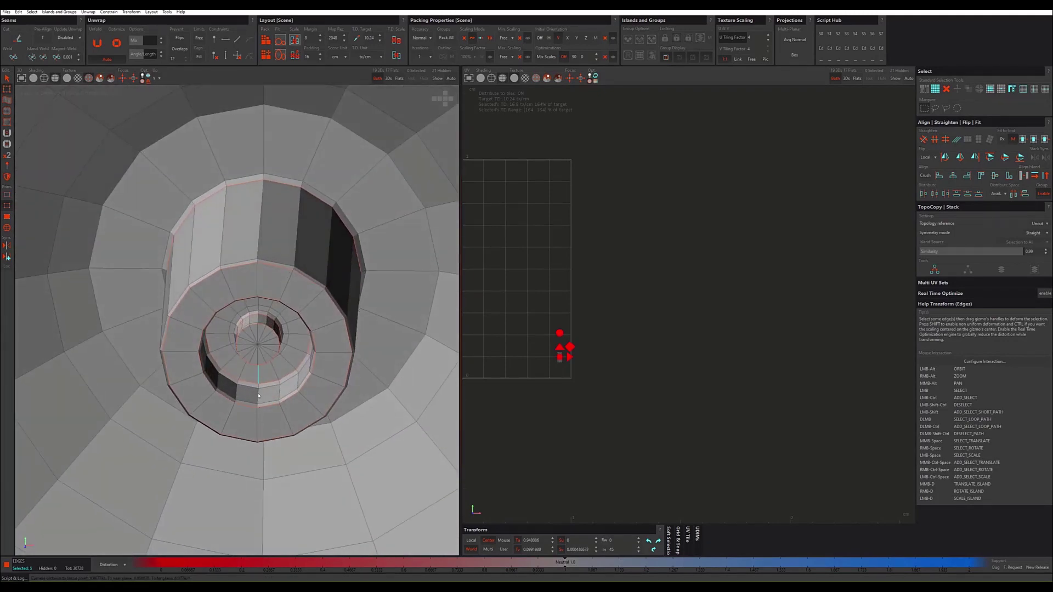
double_click(259, 395)
left_click_drag(259, 394, 256, 346, "alt")
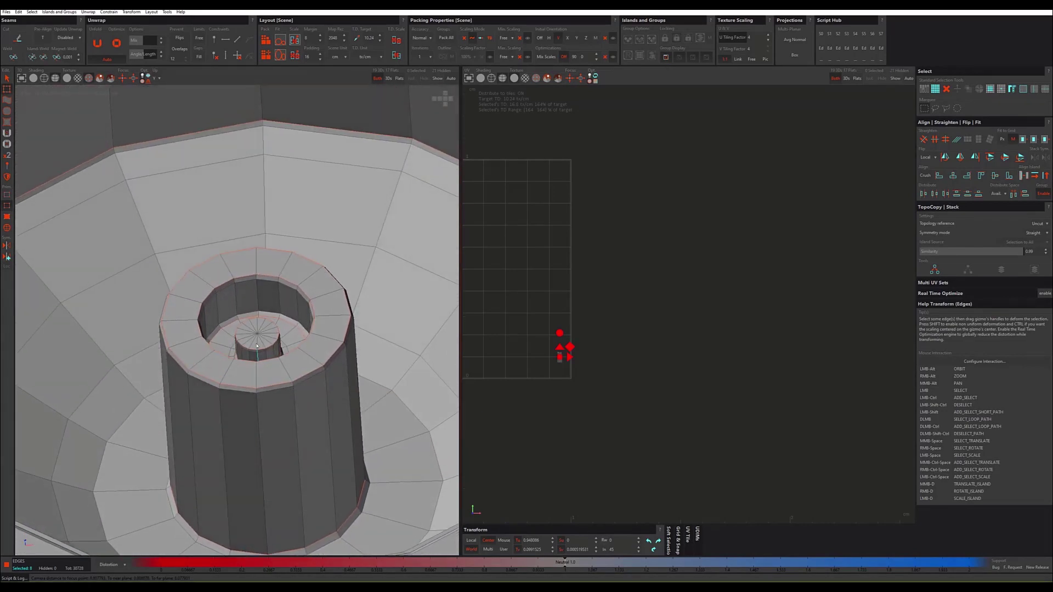
double_click(256, 402, "ctrl")
left_click_drag(256, 402, 254, 452, "alt")
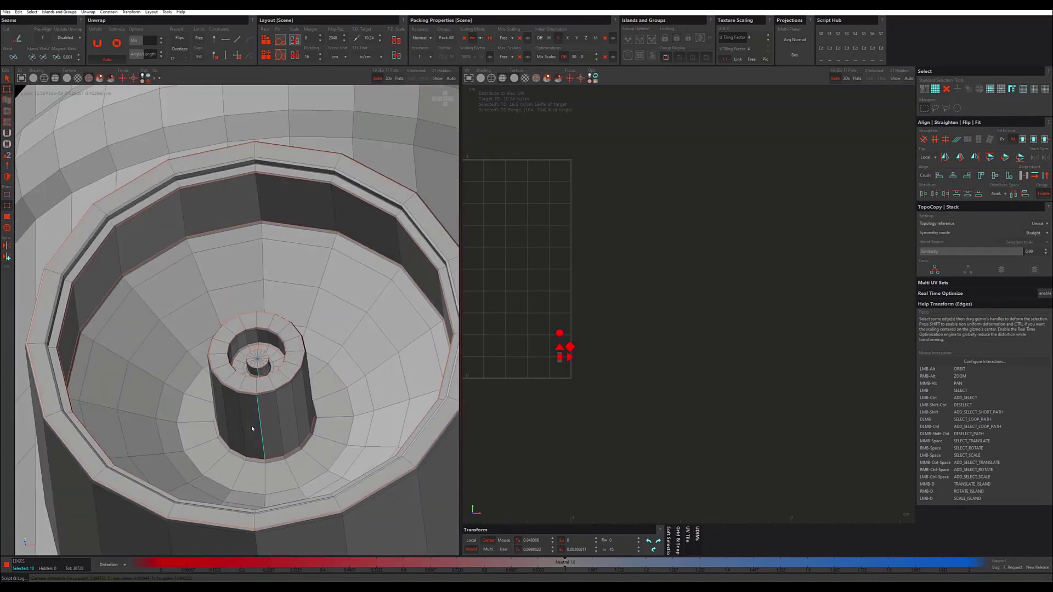
double_click(261, 405, "ctrl")
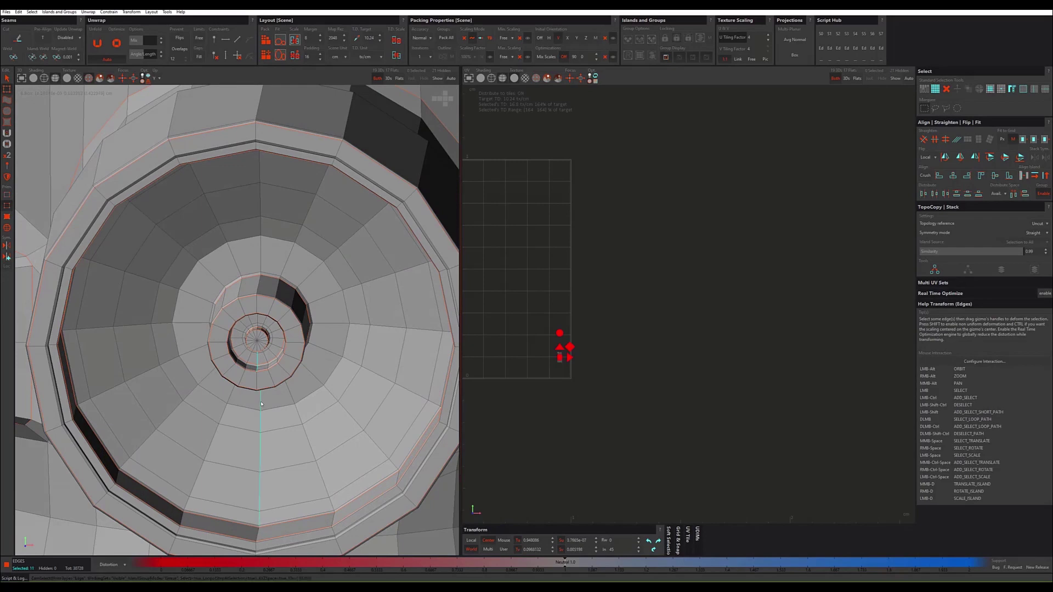
left_click_drag(261, 405, 265, 486, "alt")
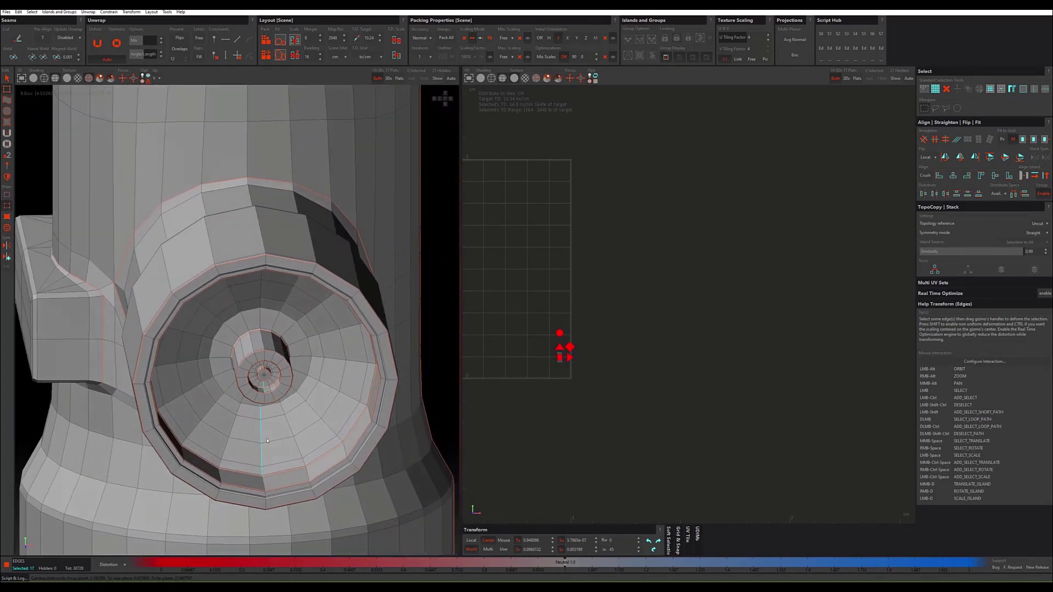
Step: Clear the partial edge selection on the cylinder wall and reframe a three-quarter view of the pipe
left_click(263, 486, "ctrl")
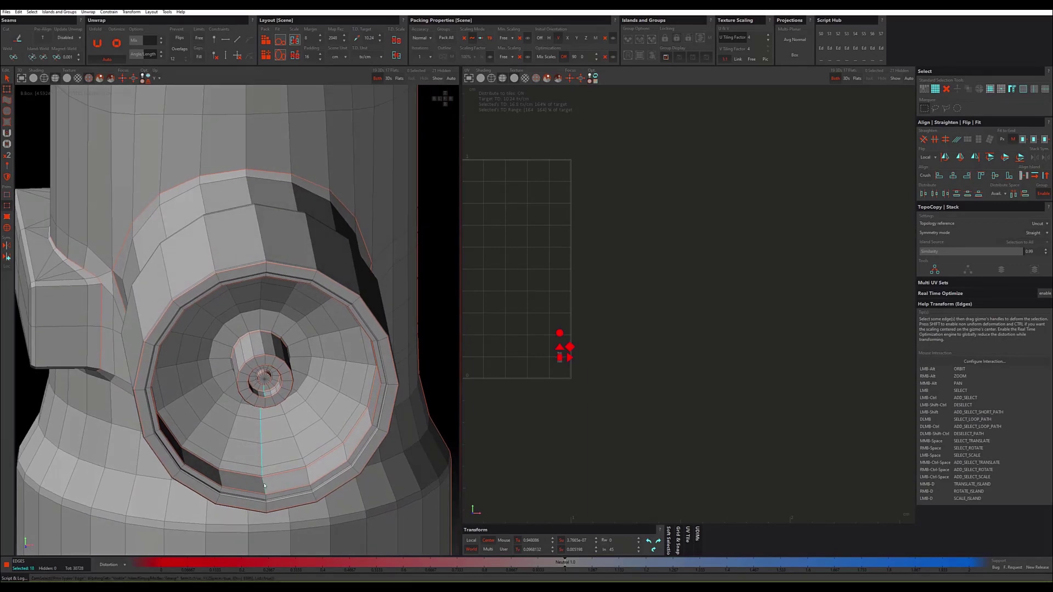
left_click(263, 485)
scroll(268, 503, "up", 5)
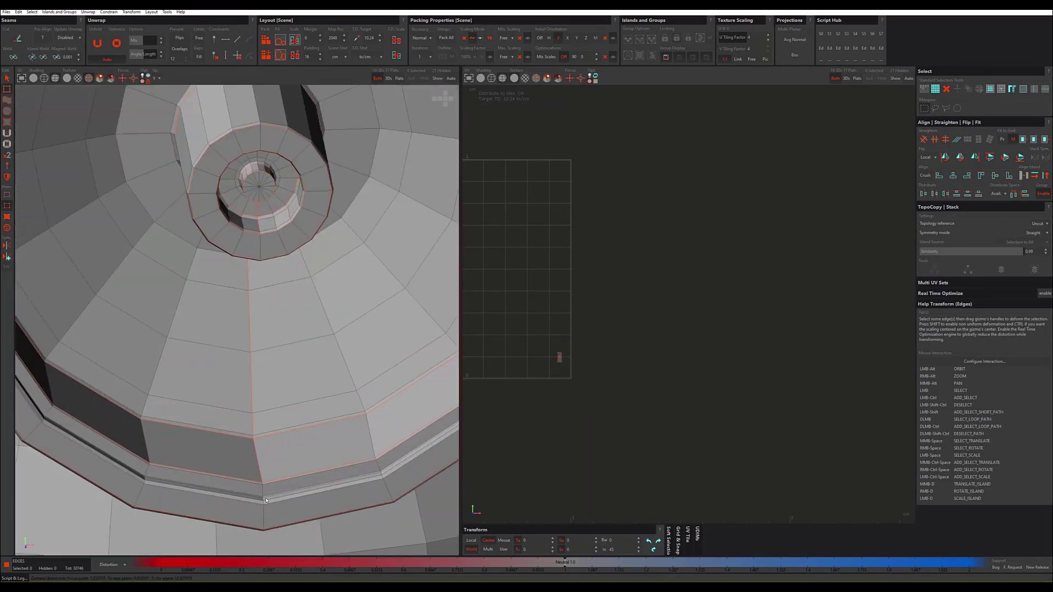
left_click_drag(265, 500, 259, 443, "alt")
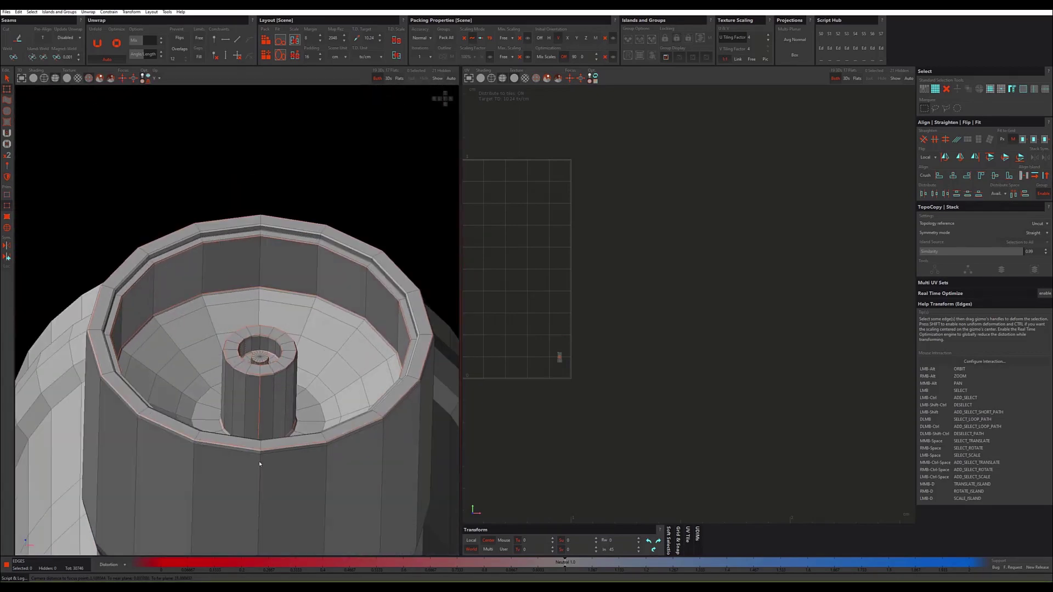
left_click(260, 463)
scroll(260, 464, "down", 5)
mouse_move(260, 464)
left_mouse_down("alt")
mouse_move(268, 497)
mouse_move(210, 437)
mouse_move(202, 402)
left_mouse_up("alt")
scroll(268, 497, "up", 3)
left_click(265, 495)
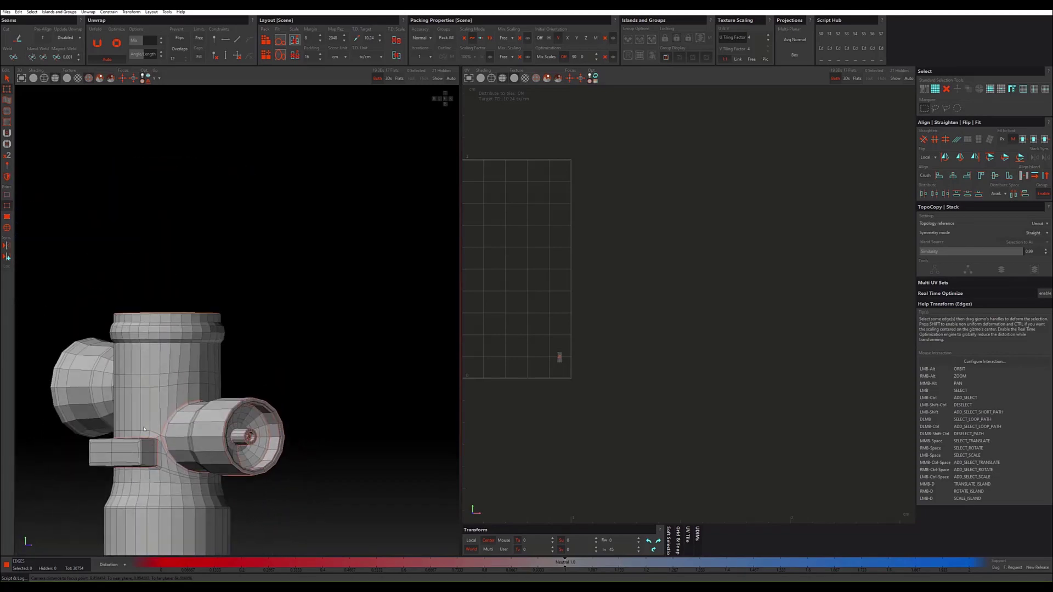
mouse_move(202, 402)
left_mouse_down("alt")
mouse_move(210, 311)
mouse_move(200, 316)
left_mouse_up("alt")
scroll(210, 311, "up", 3)
scroll(210, 311, "up", 4)
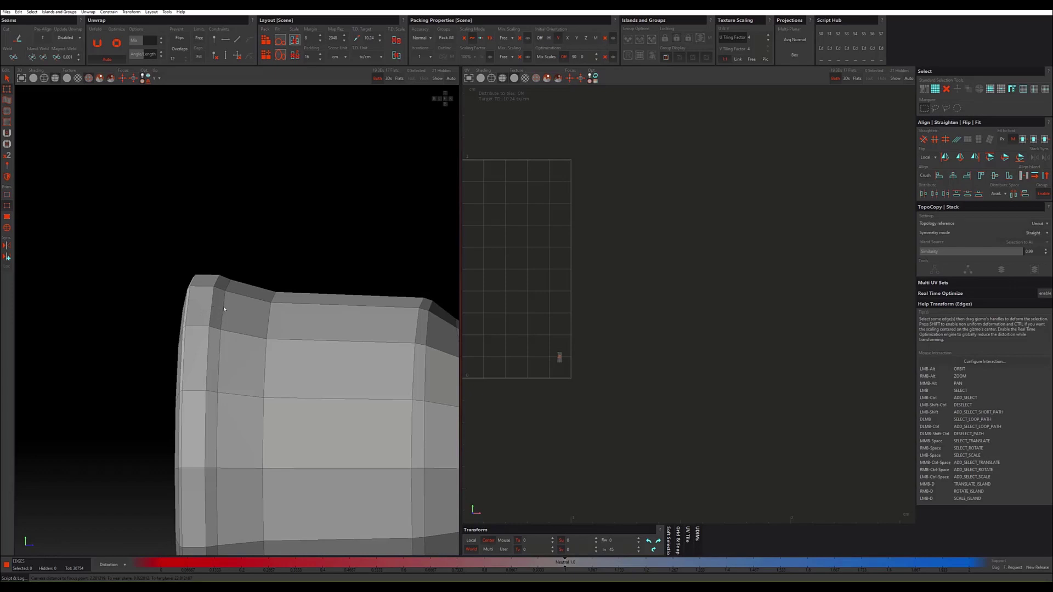
Step: Cut the edge loop at the nozzle opening into a seam, undoing and redoing the cut once
double_click(225, 310)
key("c")
scroll(223, 318, "down", 3)
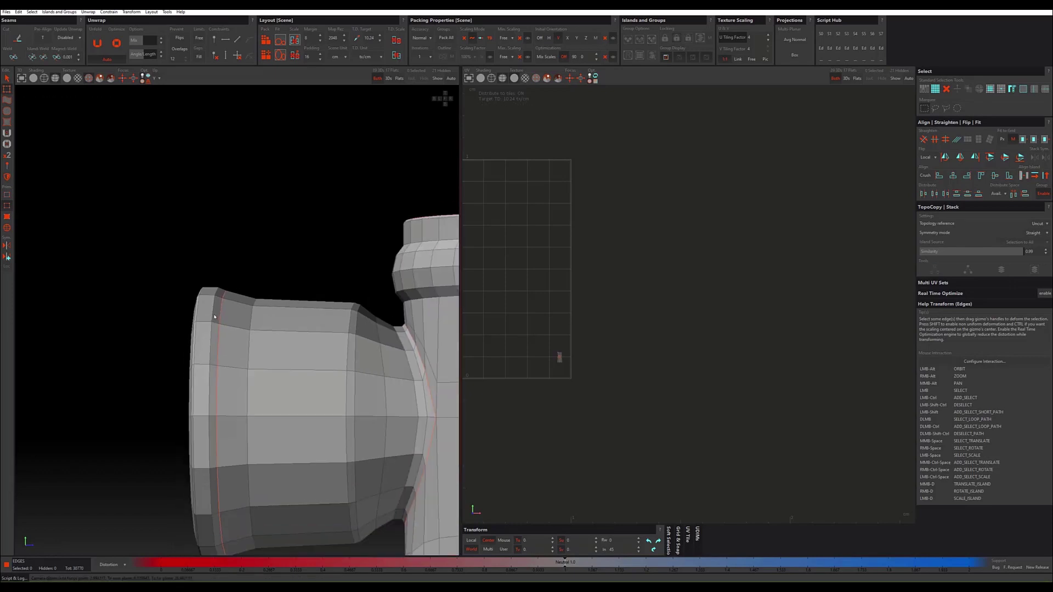
key("ctrl+z")
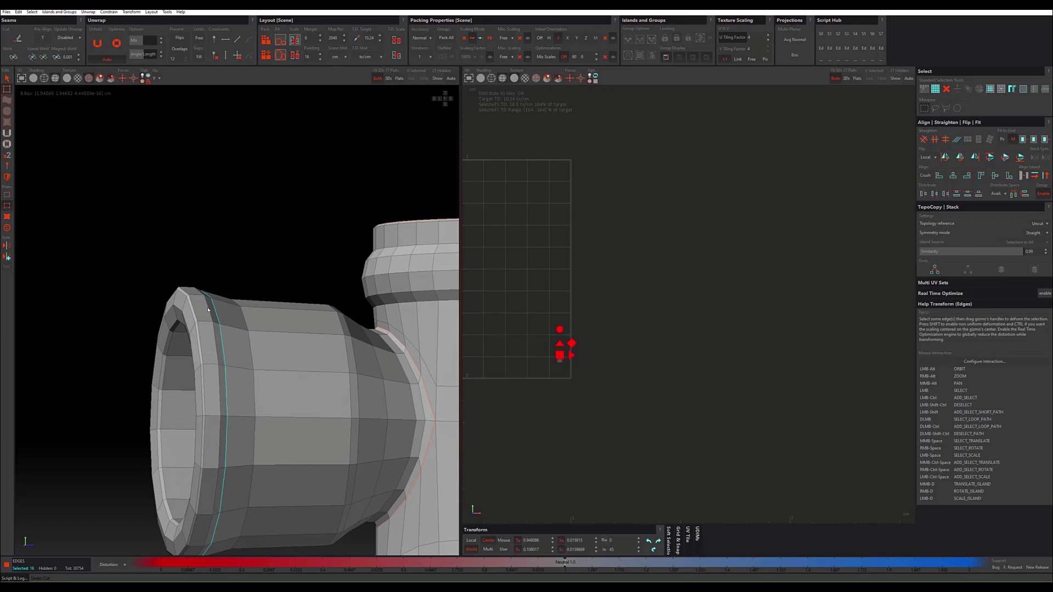
key("c")
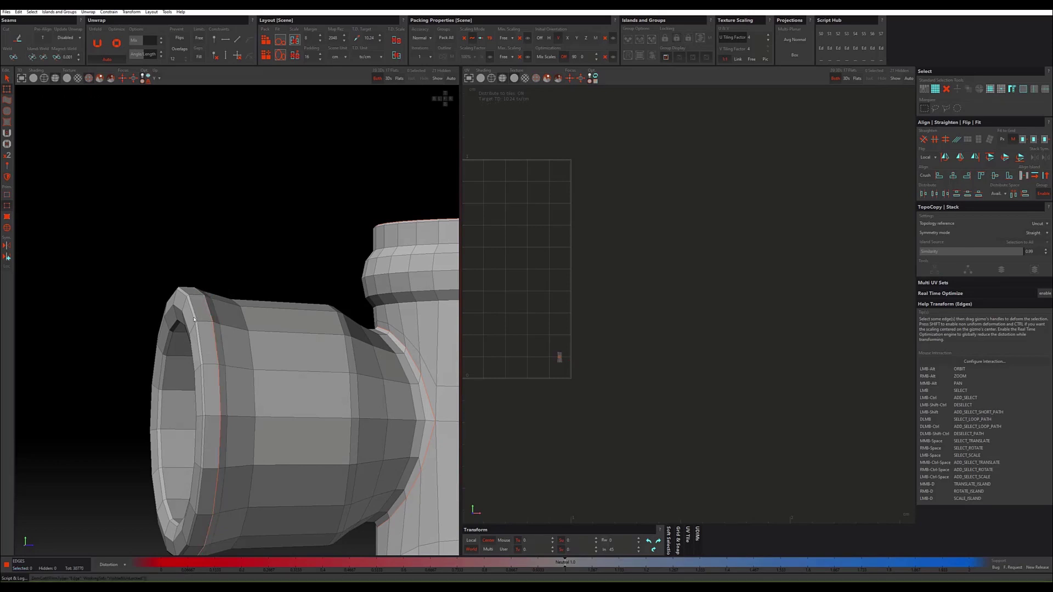
Step: Cut seams on the neighbouring outer rim loop and the inner rim loop of the nozzle
double_click(193, 319)
left_click_drag(194, 319, 197, 322, "alt")
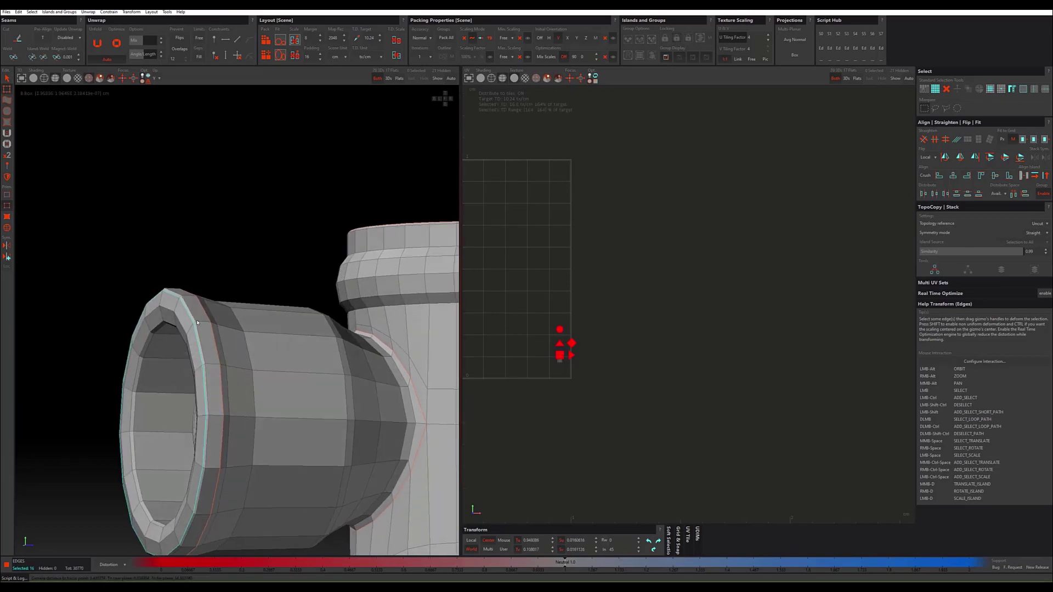
double_click(193, 318)
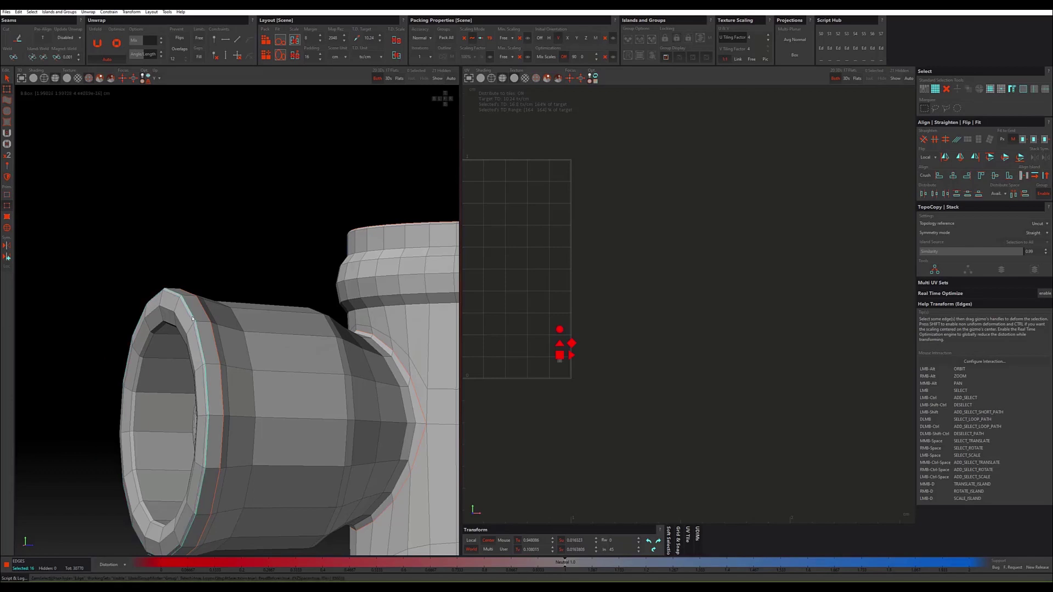
key("c")
mouse_move(190, 317)
left_mouse_down("alt")
mouse_move(164, 323)
mouse_move(191, 364)
mouse_move(182, 389)
mouse_move(188, 376)
left_mouse_up("alt")
double_click(162, 326)
key("c")
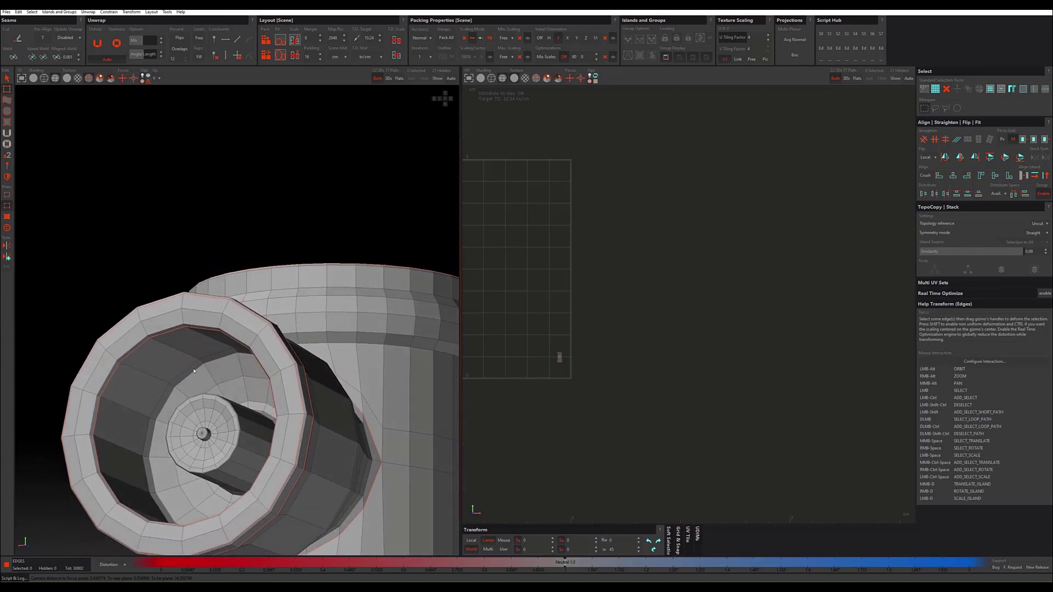
Step: Cut seams on the inner ring loop and the small inner cylinder's loop
left_click_drag(192, 367, 220, 418, "alt")
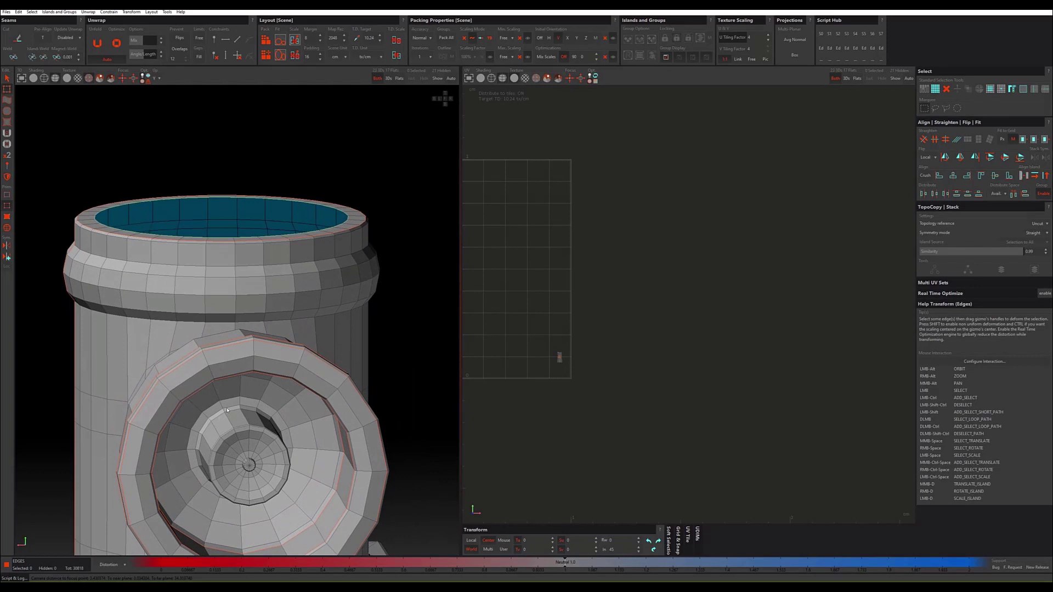
double_click(228, 410)
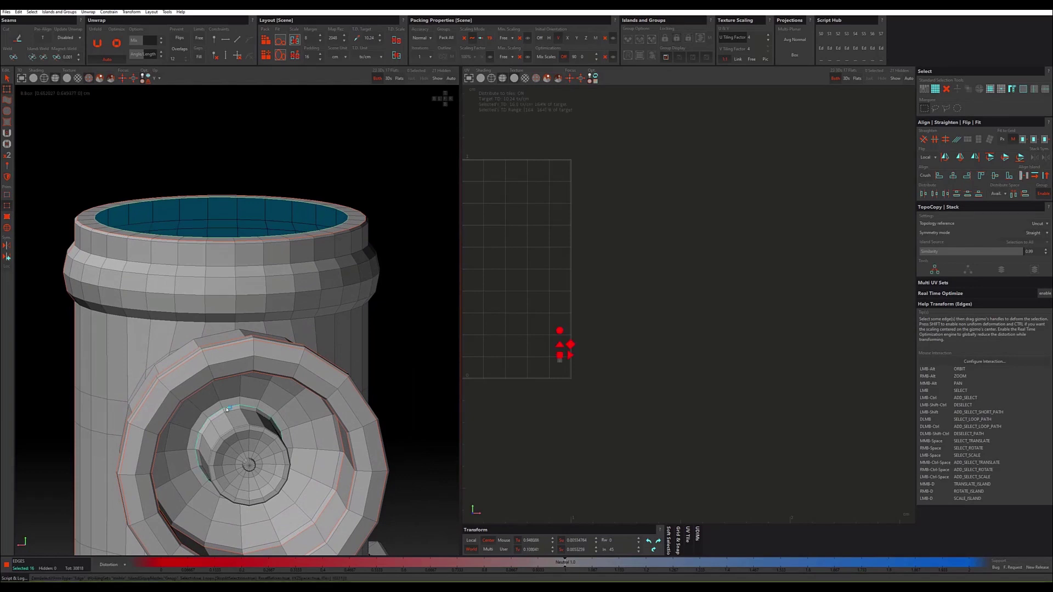
scroll(227, 409, "up", 5)
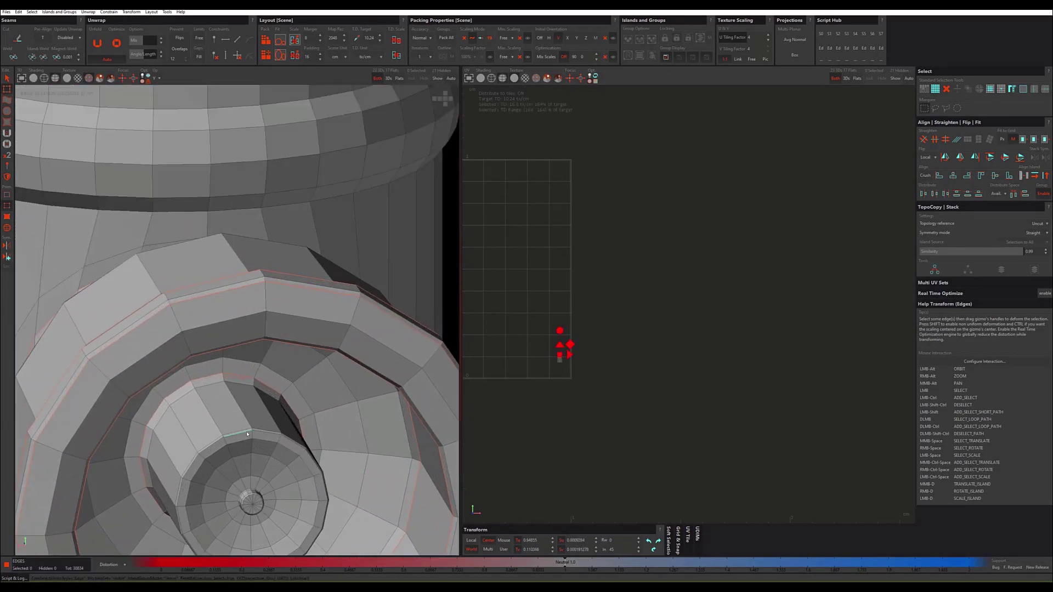
double_click(247, 434)
key("c")
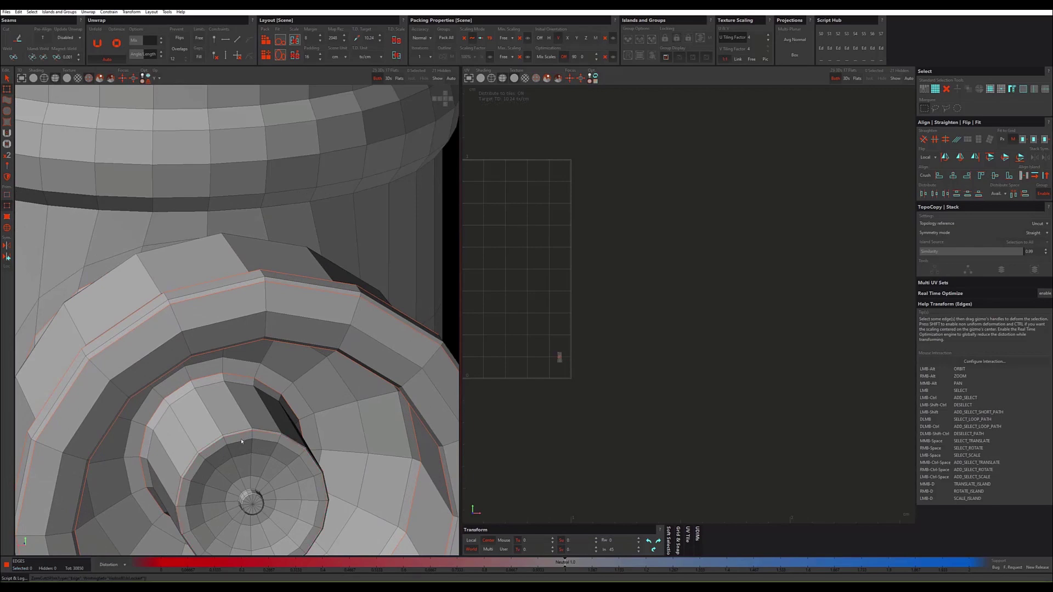
scroll(245, 472, "up", 2)
scroll(250, 485, "up", 2)
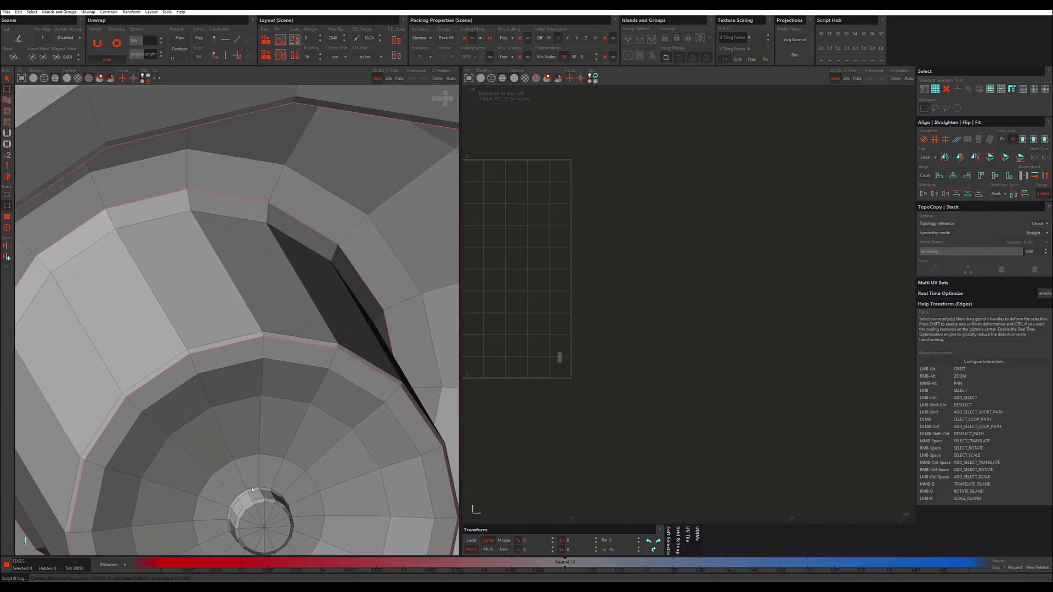
double_click(252, 489)
key("c")
Step: Select a run of edges down the inner walls for a lengthwise seam
left_click_drag(260, 505, 265, 508, "alt")
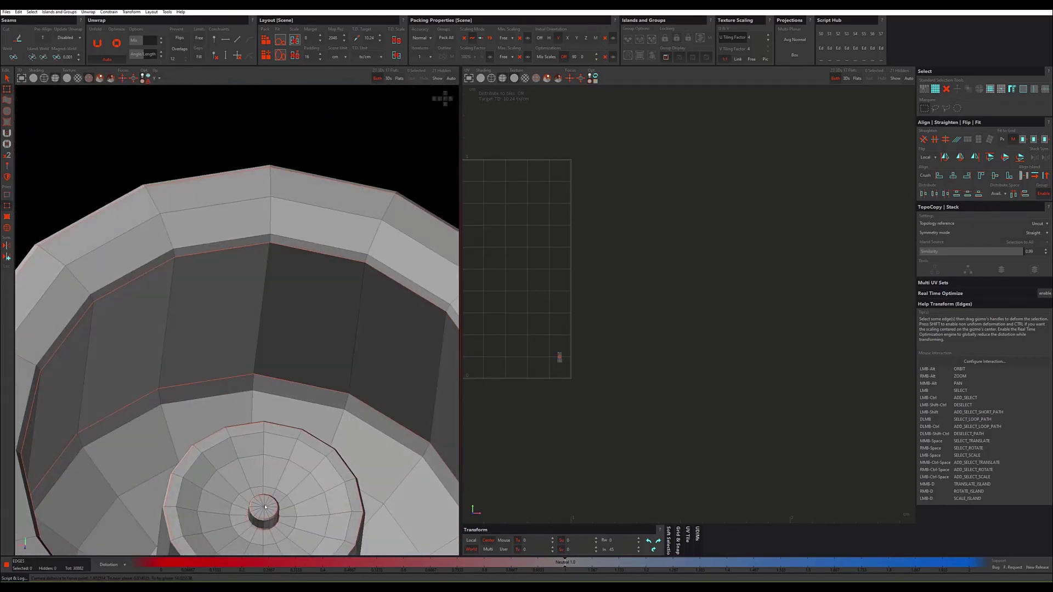
double_click(264, 525)
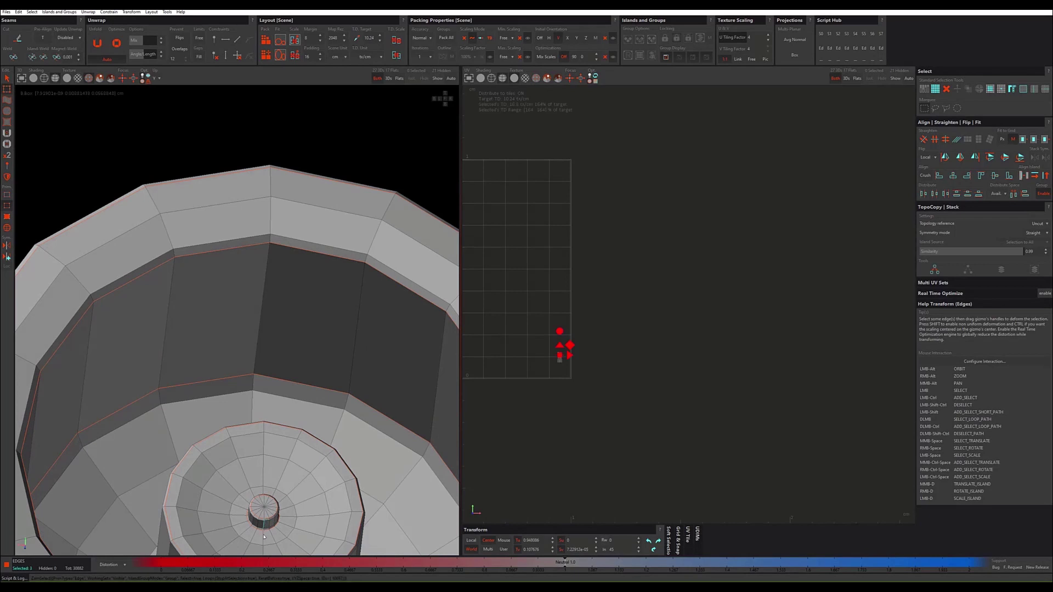
double_click(263, 537, "ctrl")
left_click_drag(266, 518, 269, 451, "alt")
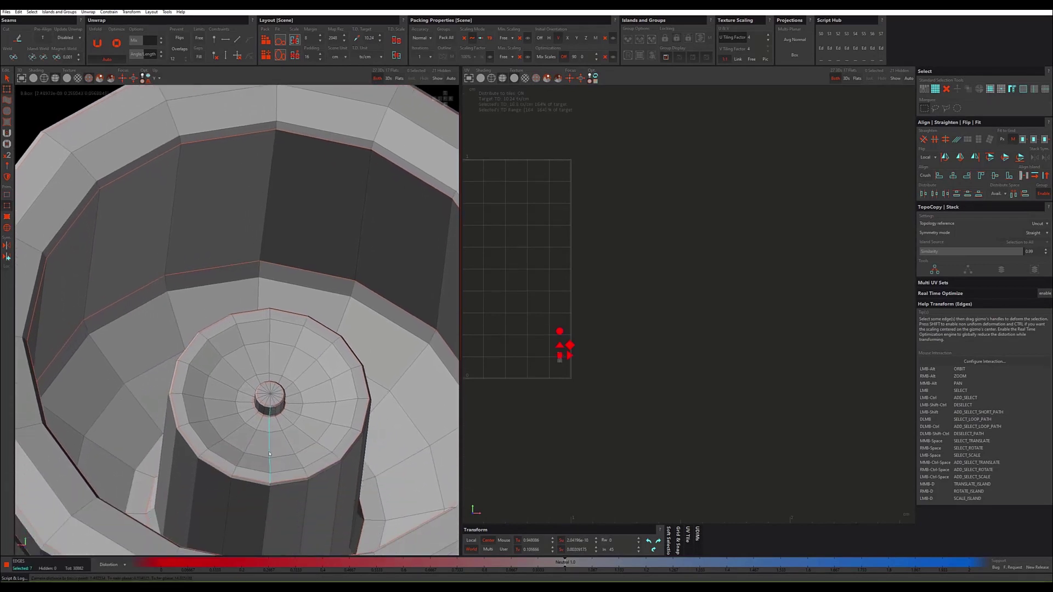
double_click(272, 436, "ctrl+shift")
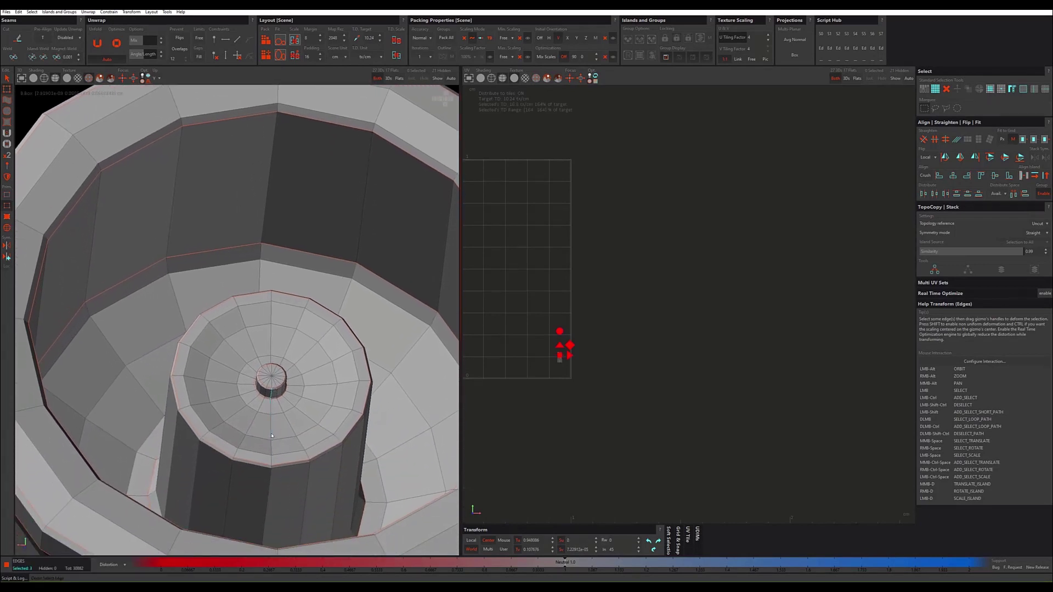
double_click(269, 482, "ctrl")
key("f")
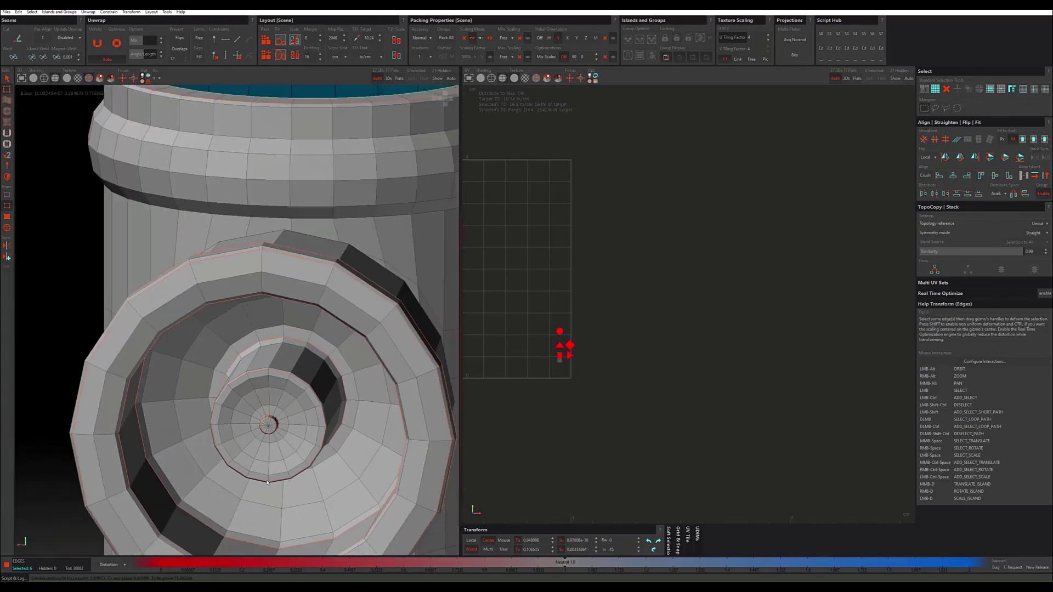
mouse_move(267, 482)
left_mouse_down("alt")
mouse_move(268, 509)
mouse_move(279, 393)
left_mouse_up("alt")
left_click(276, 467, "ctrl")
left_click(276, 414)
Step: Cut the inner-wall edges into a seam, then loop-select where the side nozzle cup meets the body
key("c")
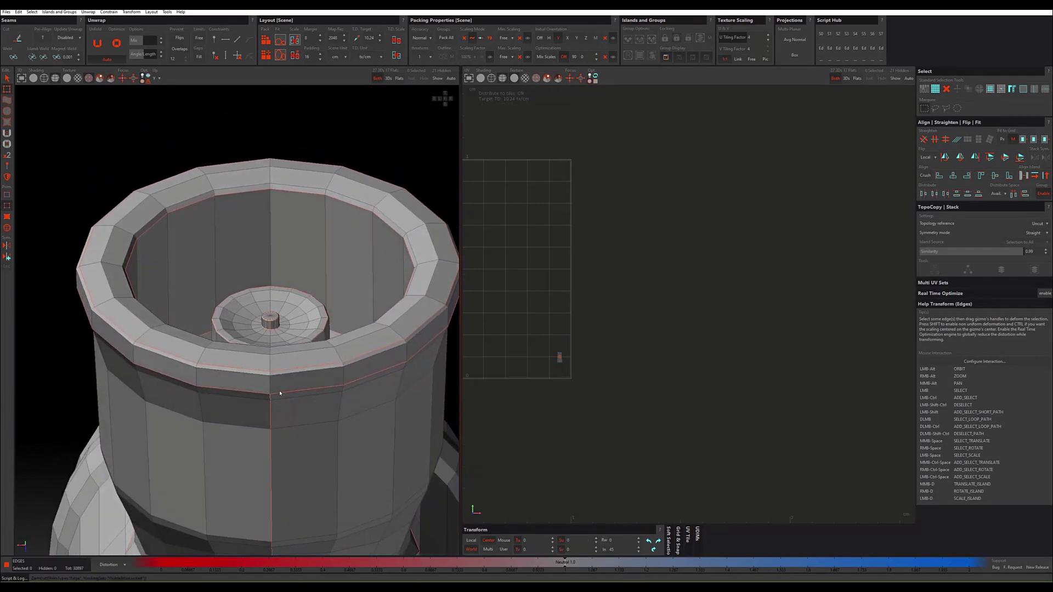
left_click_drag(271, 388, 270, 396, "alt")
left_click(271, 387)
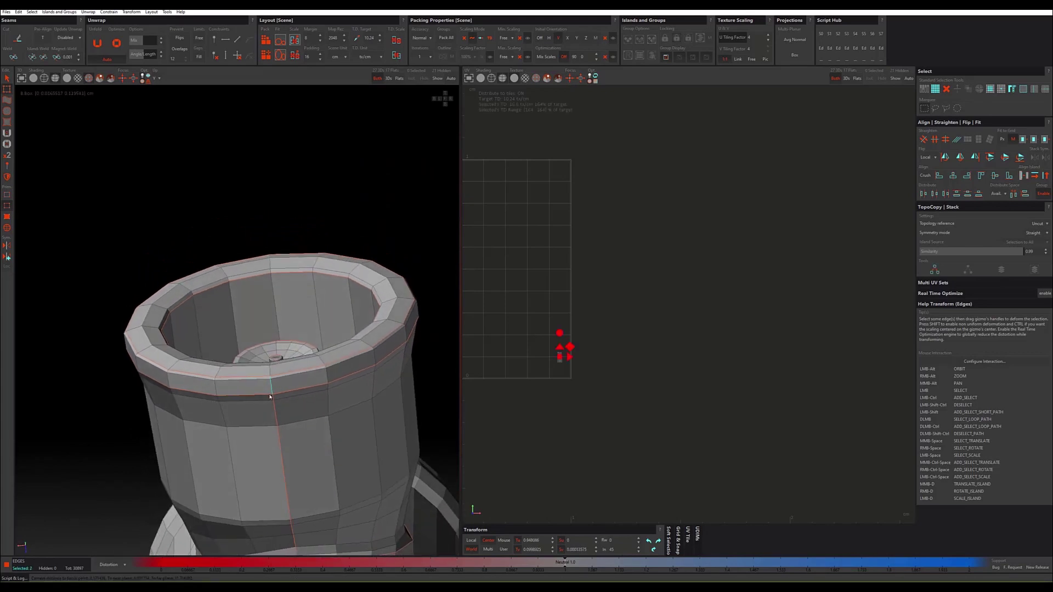
double_click(271, 395)
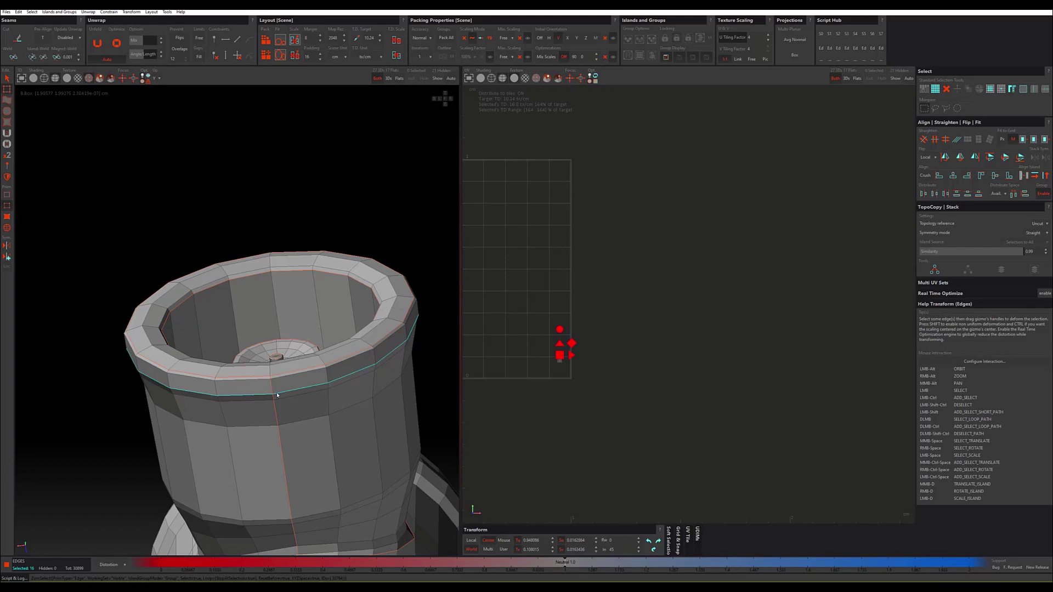
mouse_move(277, 394)
left_mouse_down("alt")
mouse_move(266, 419)
mouse_move(245, 430)
mouse_move(253, 429)
mouse_move(233, 426)
mouse_move(242, 426)
mouse_move(239, 445)
mouse_move(230, 435)
mouse_move(246, 426)
left_mouse_up("alt")
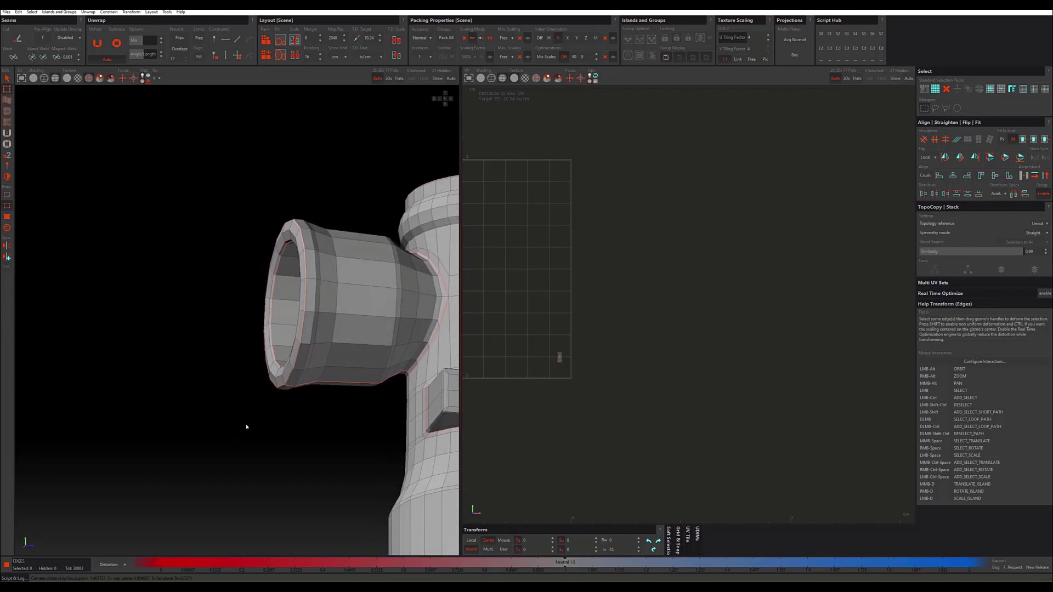
double_click(420, 357)
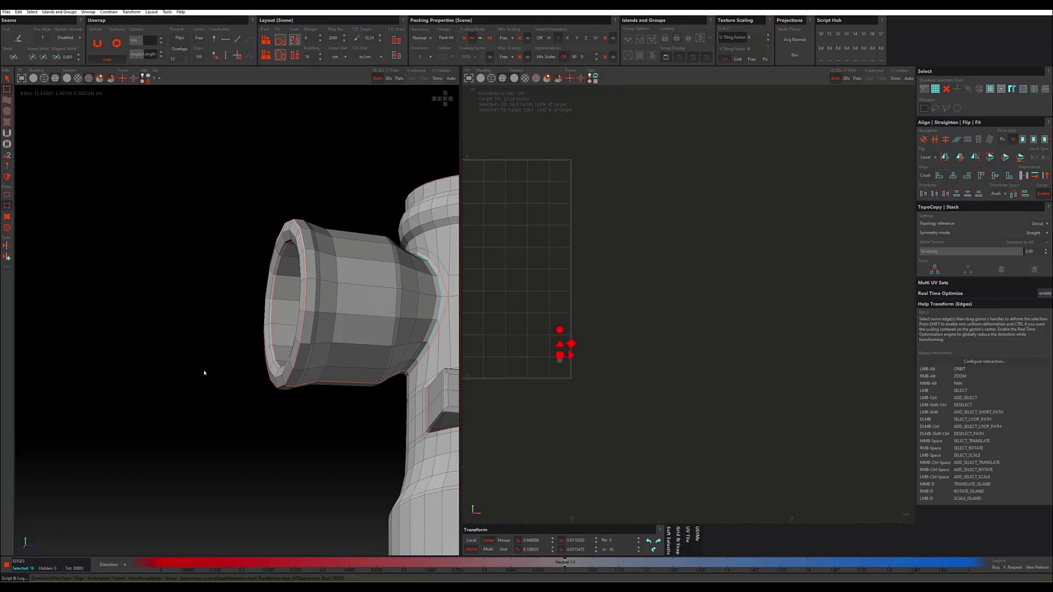
Step: Box-select all 13 pipe-fitting islands, pack them into the checkered UV tile, then deselect
mouse_move(204, 373)
left_mouse_down("alt")
mouse_move(252, 390)
mouse_move(273, 375)
mouse_move(260, 391)
left_mouse_up("alt")
scroll(274, 376, "down", 2)
scroll(266, 384, "down", 2)
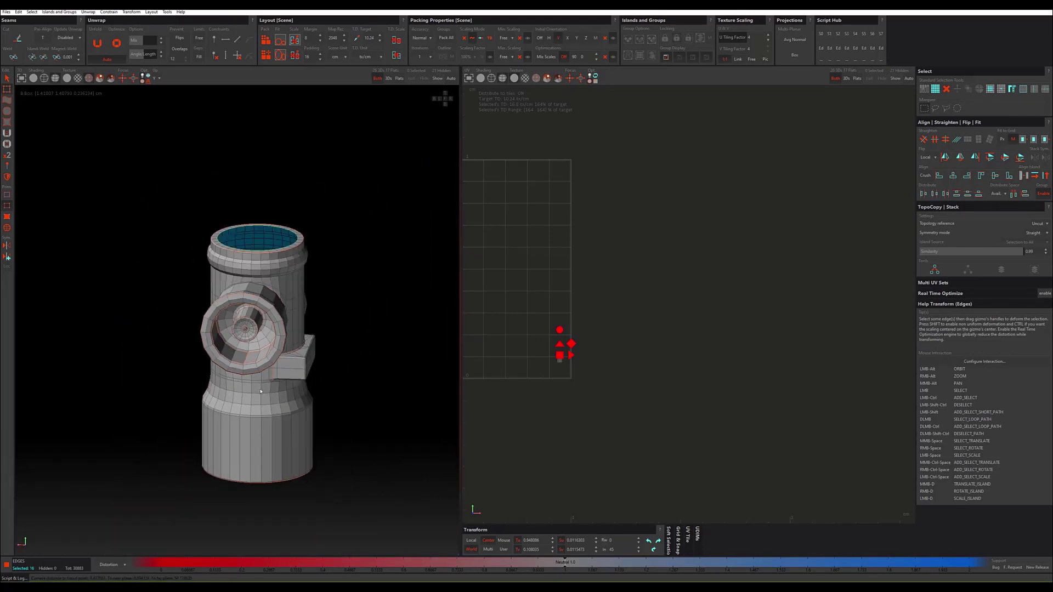
key("F4")
left_click_drag(374, 165, 143, 517)
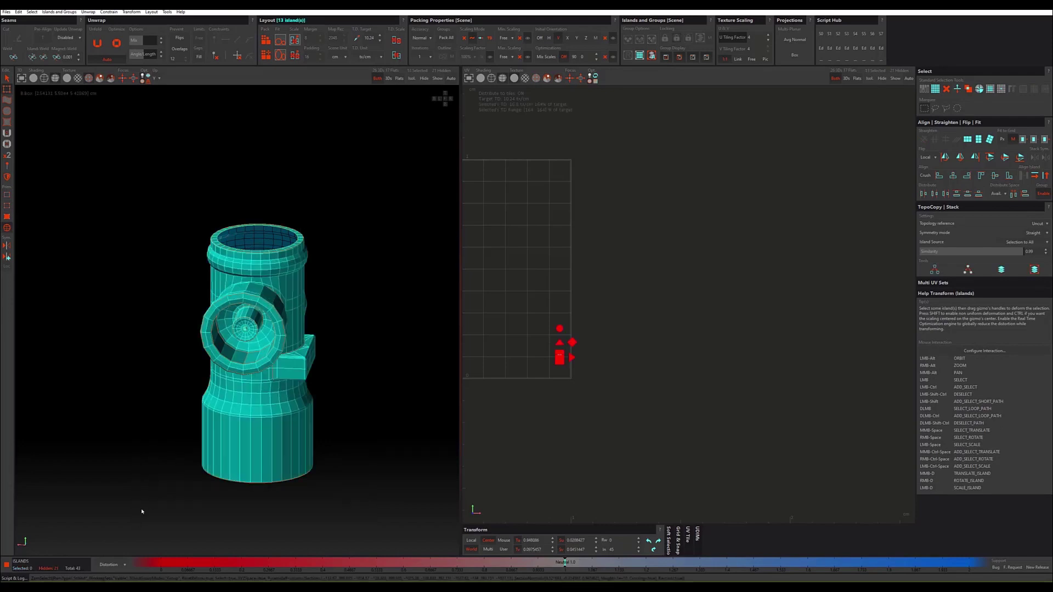
scroll(477, 285, "up", 1)
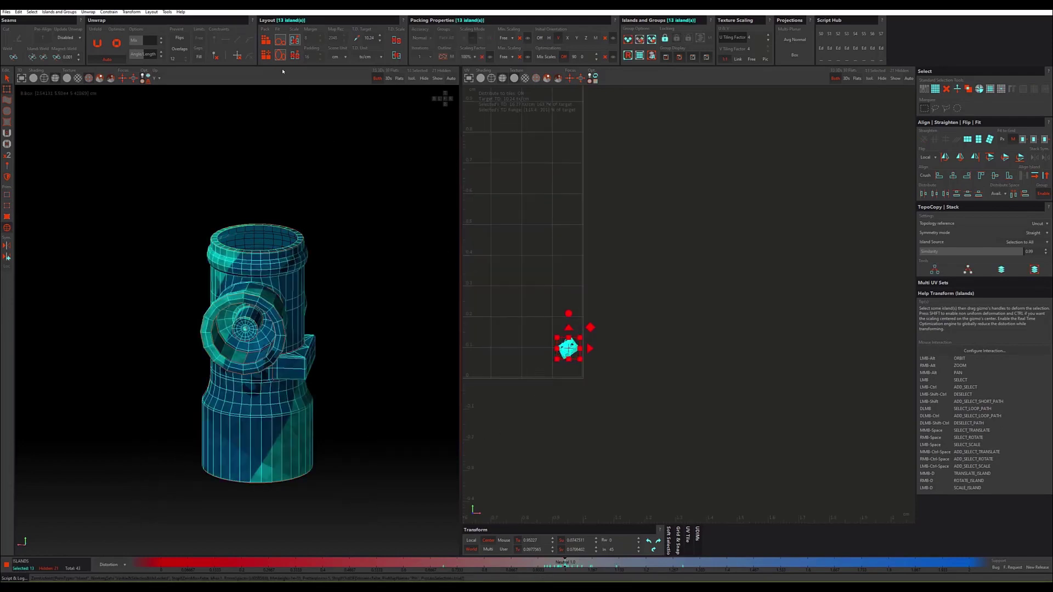
left_click(266, 40)
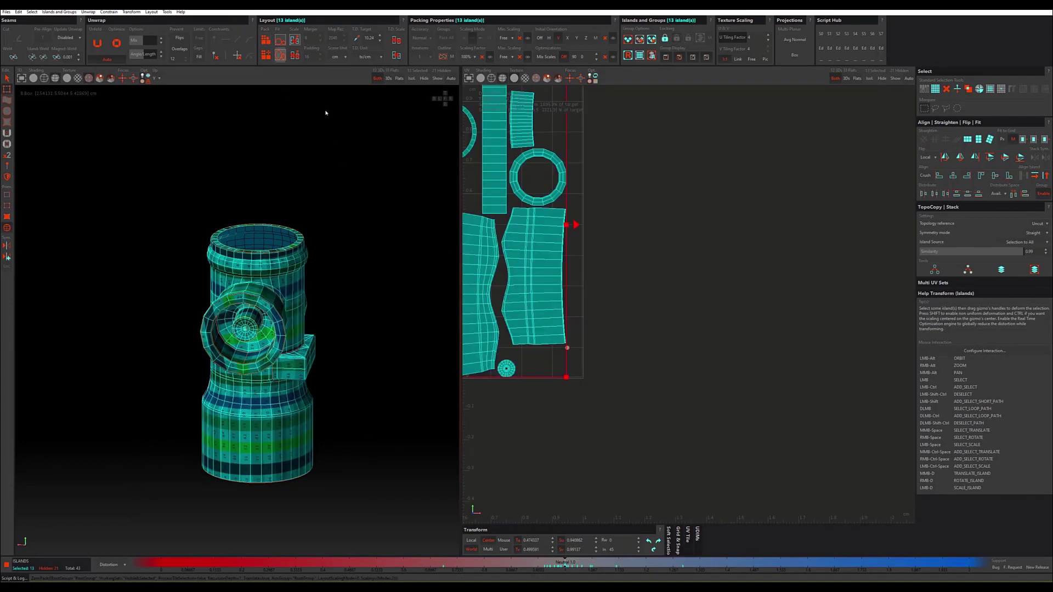
left_click_drag(673, 301, 630, 272)
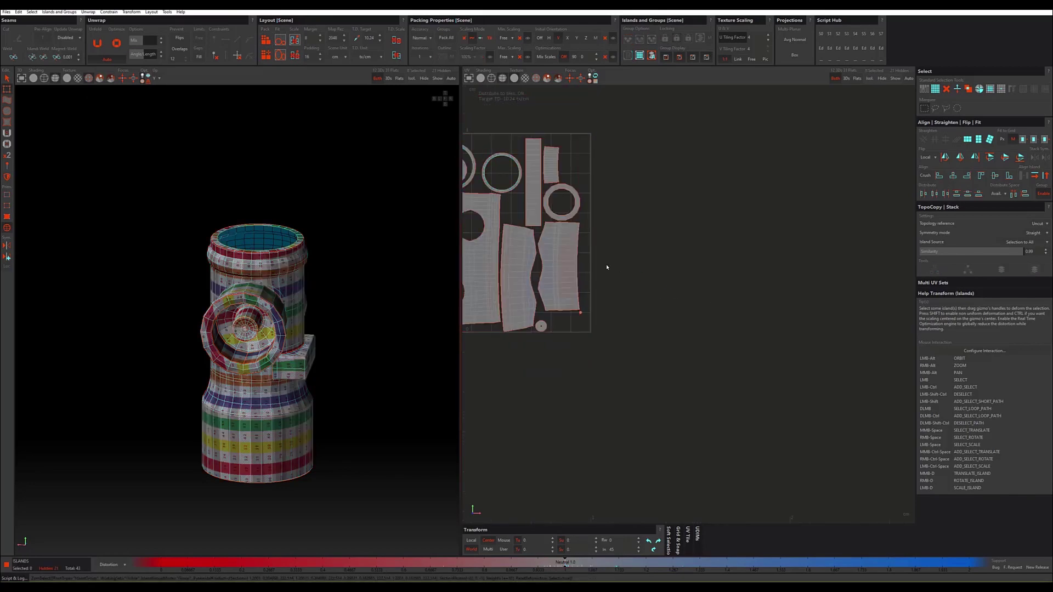
middle_click_drag(606, 267, 670, 298, "alt")
scroll(543, 247, "up", 2)
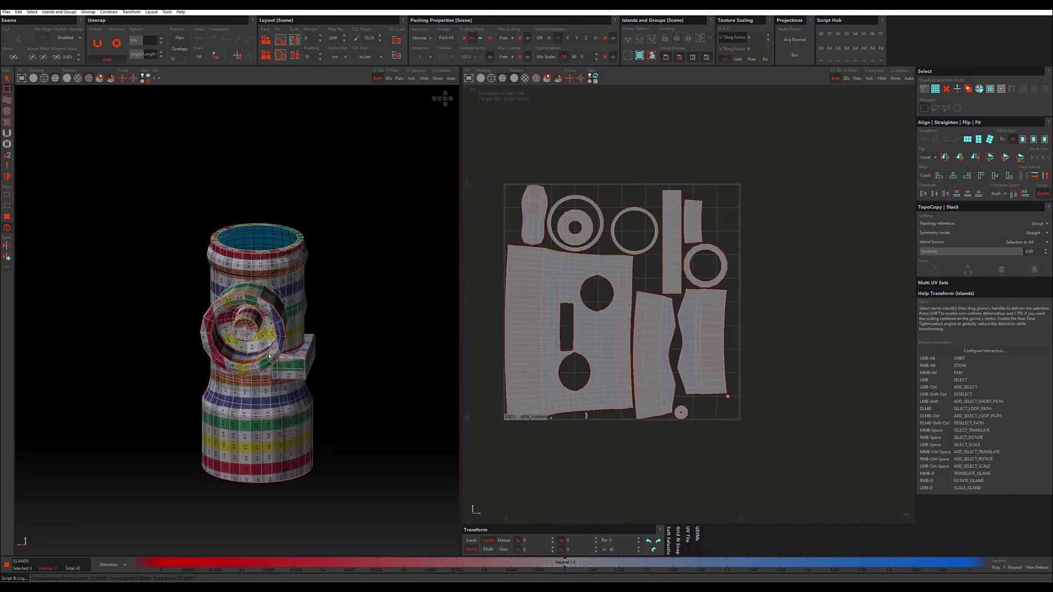
left_click_drag(241, 307, 265, 364, "alt")
scroll(294, 372, "up", 5)
Step: Turn off the checker texture on the pipe model
double_click(309, 377)
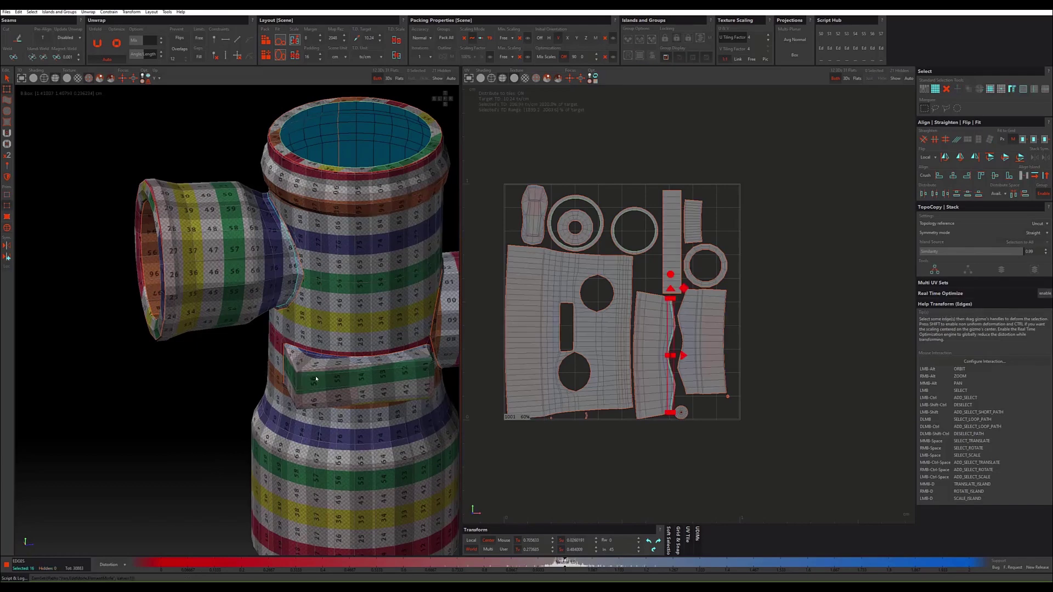
middle_click_drag(305, 376, 154, 149, "alt")
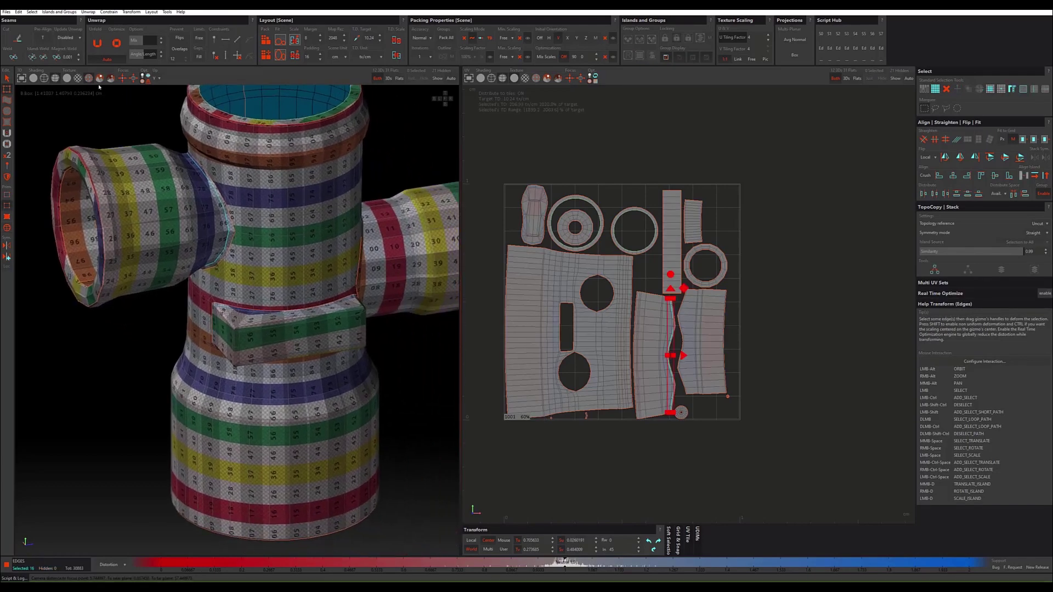
left_click(89, 78)
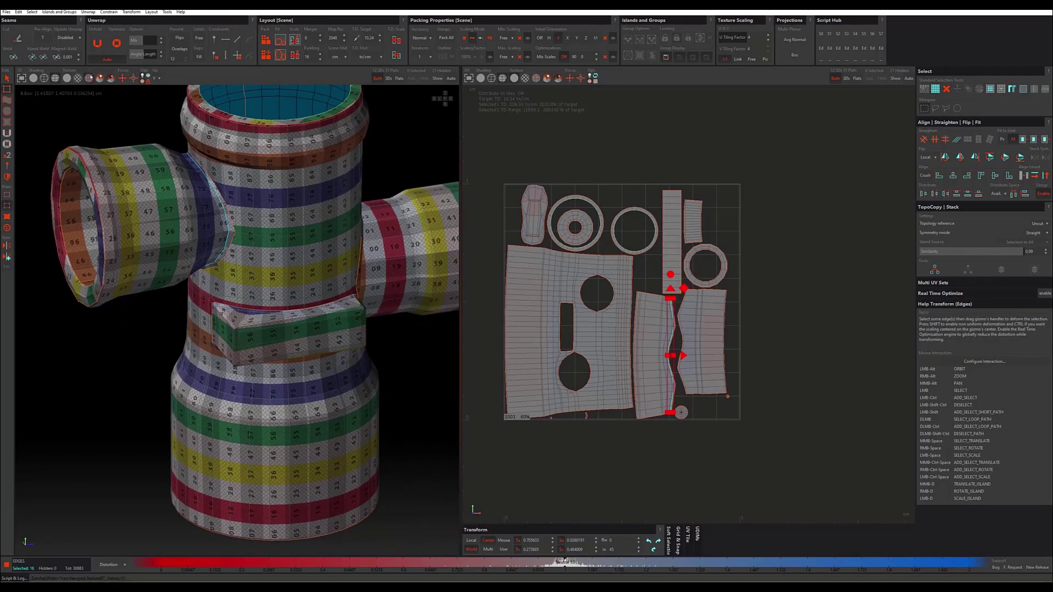
left_click(68, 79)
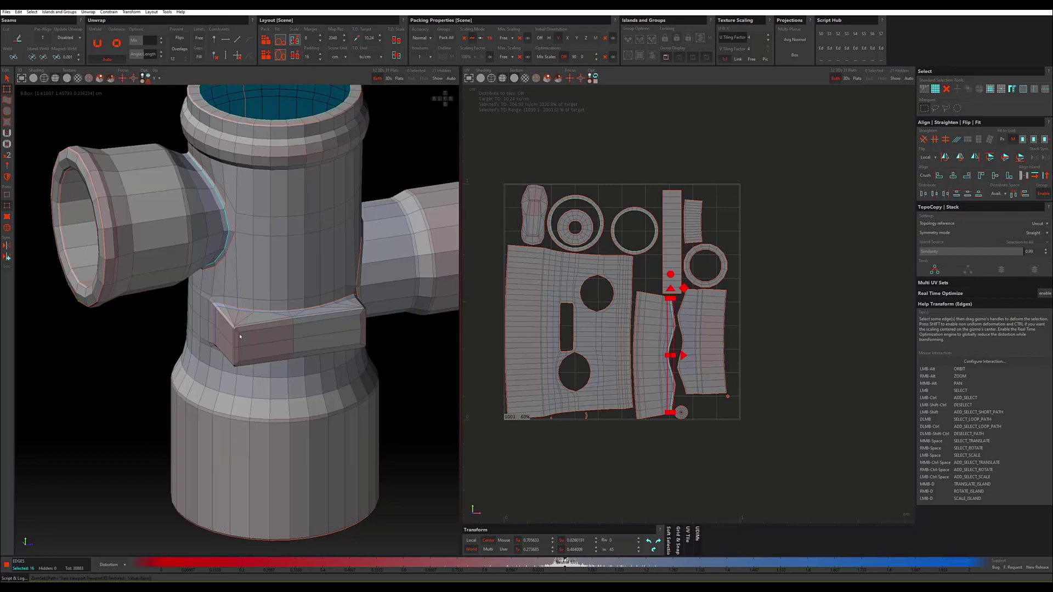
scroll(216, 331, "up", 5)
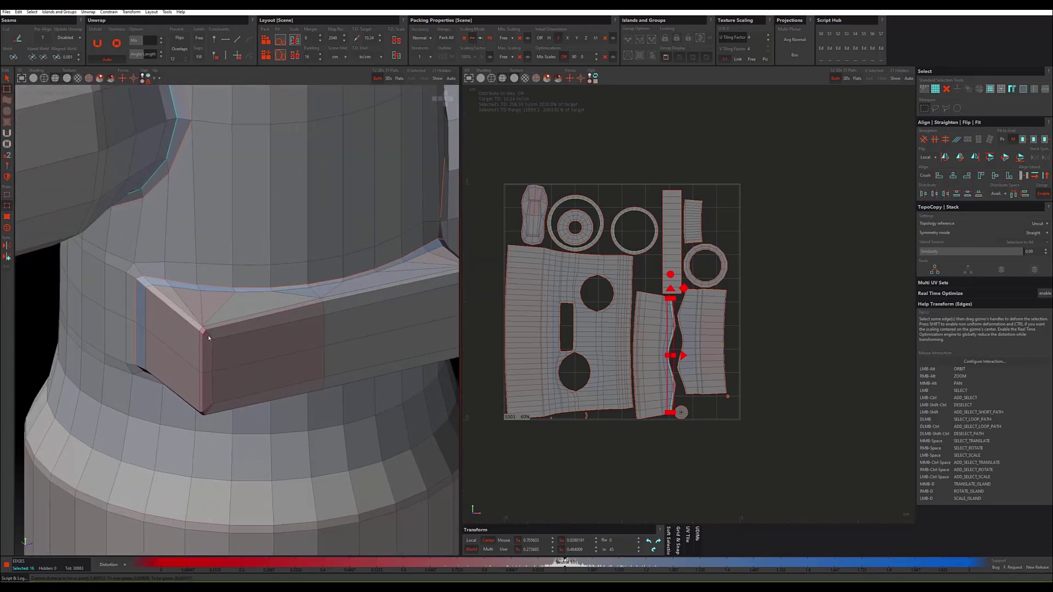
Step: Select the box part's corner edges and edge loops and cut them into seams
left_click(217, 325)
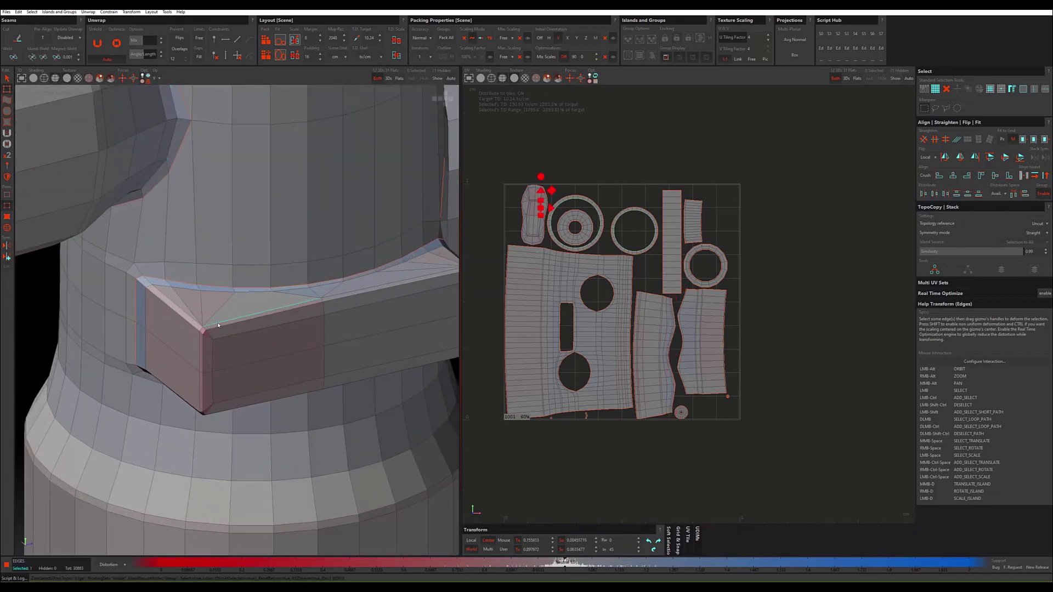
left_click(200, 342, "ctrl")
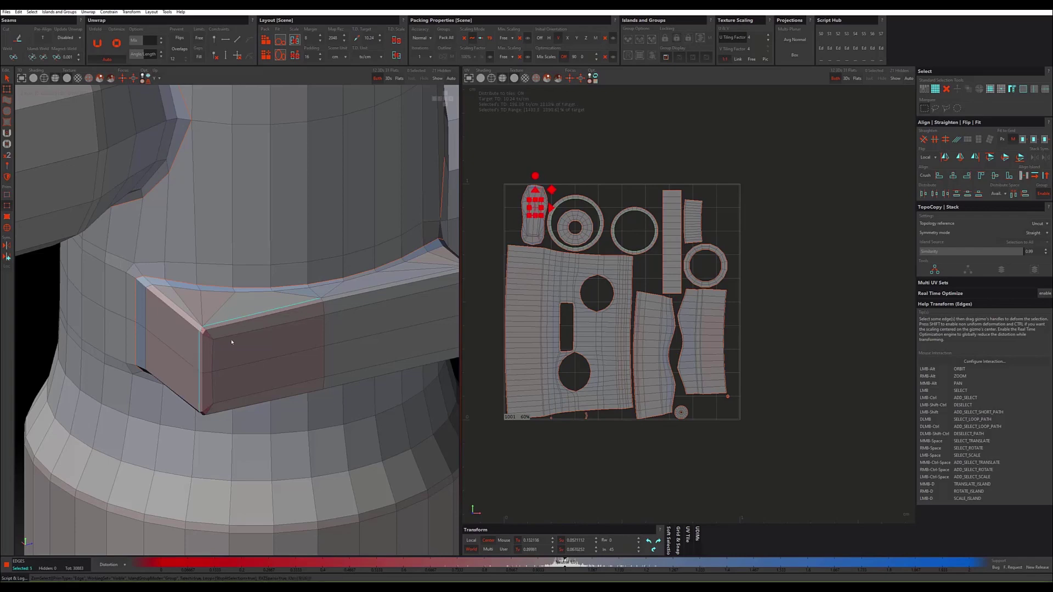
left_click(337, 297, "ctrl")
left_click_drag(389, 331, 292, 304, "alt")
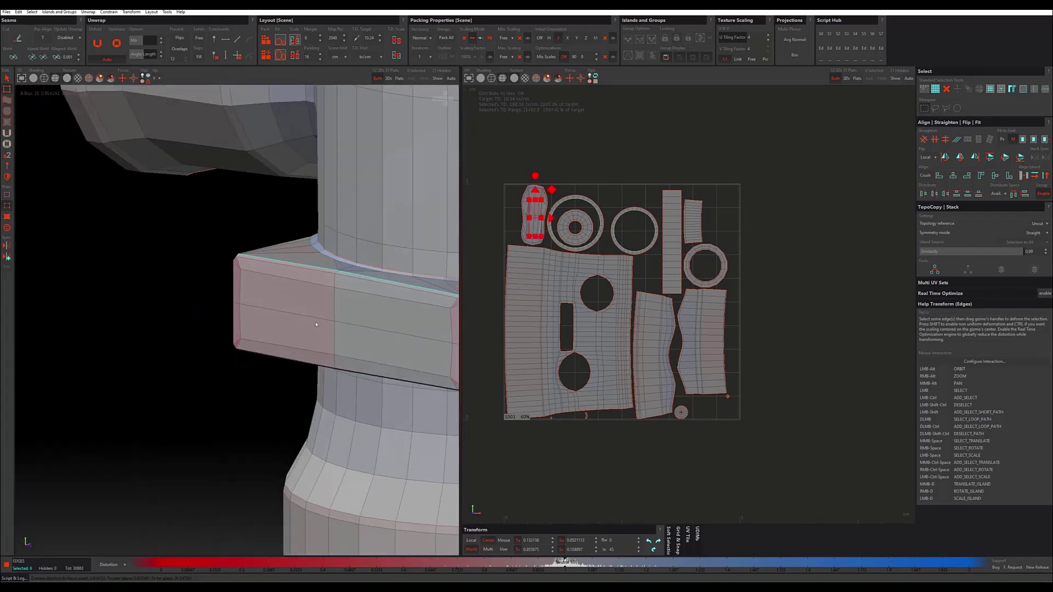
double_click(286, 302, "ctrl")
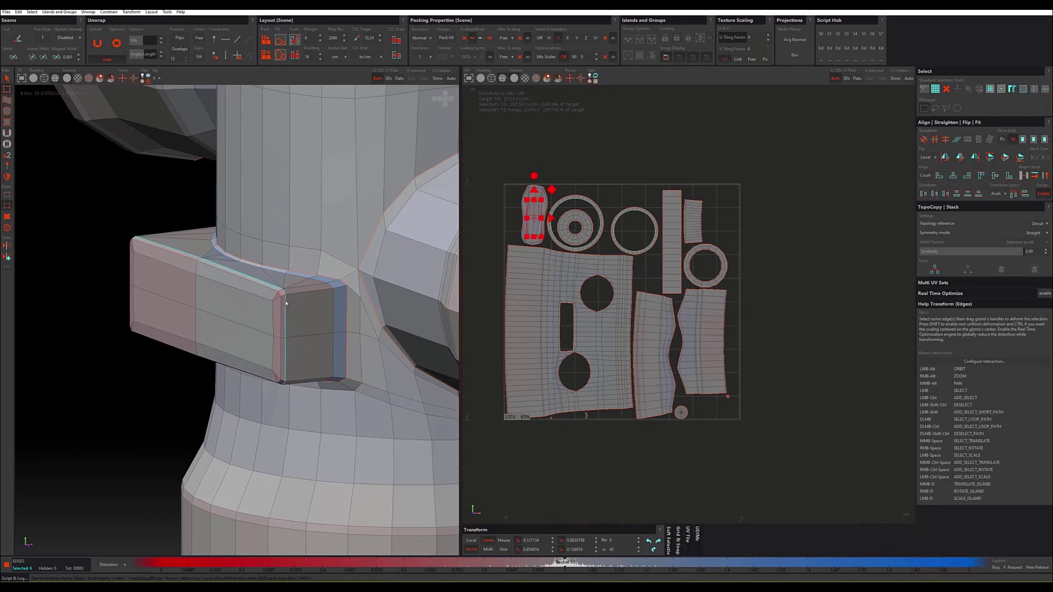
mouse_move(286, 303)
left_mouse_down("alt")
mouse_move(281, 372)
mouse_move(257, 400)
left_mouse_up("alt")
left_click(271, 389, "ctrl")
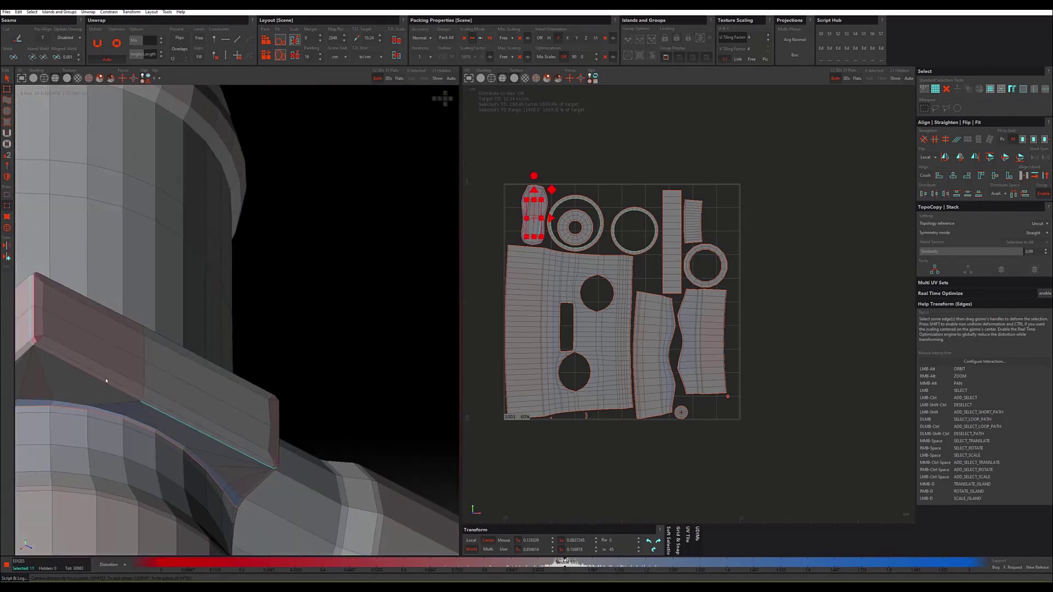
left_click(99, 380, "ctrl")
mouse_move(98, 381)
left_mouse_down("alt")
mouse_move(127, 365)
mouse_move(225, 357)
left_mouse_up("alt")
key("c")
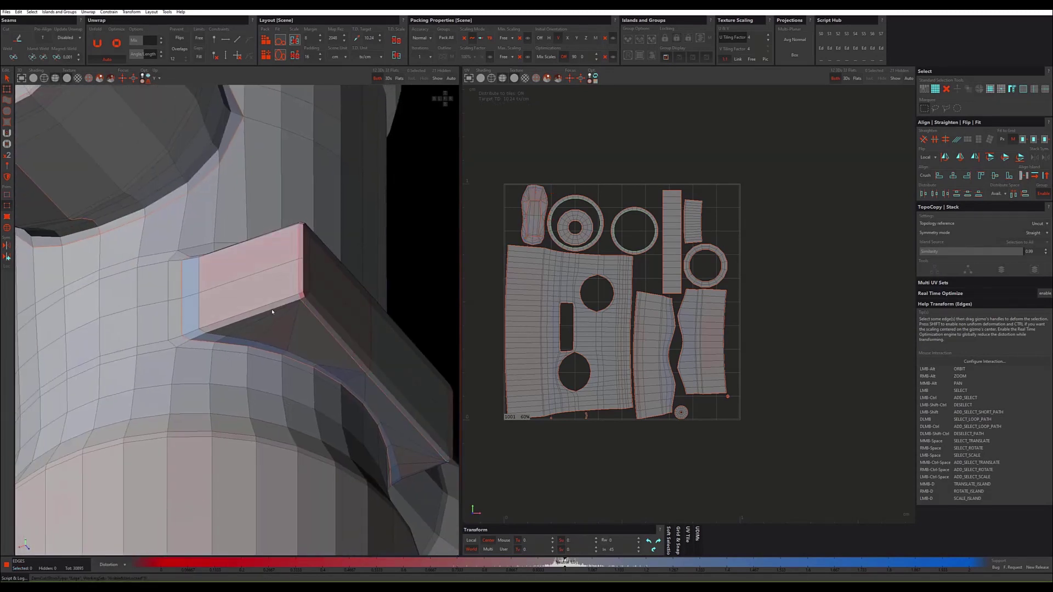
Step: Cut one more box edge into a seam and view the box from the side
mouse_move(272, 312)
left_mouse_down("alt")
mouse_move(279, 287)
mouse_move(267, 256)
mouse_move(295, 300)
mouse_move(296, 278)
mouse_move(309, 329)
left_mouse_up("alt")
scroll(280, 287, "up", 2)
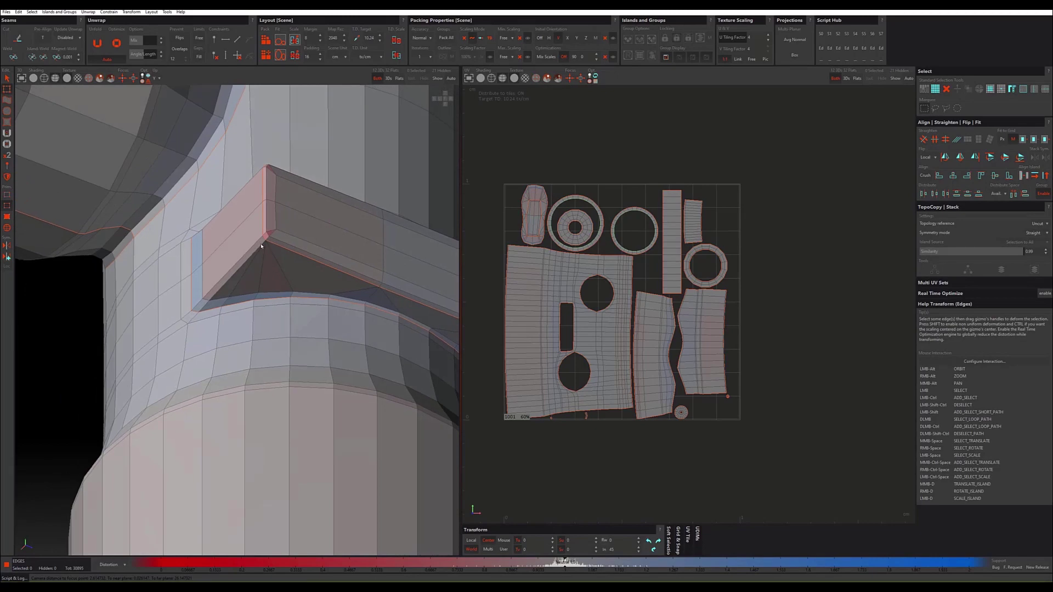
left_click(261, 247)
key("c")
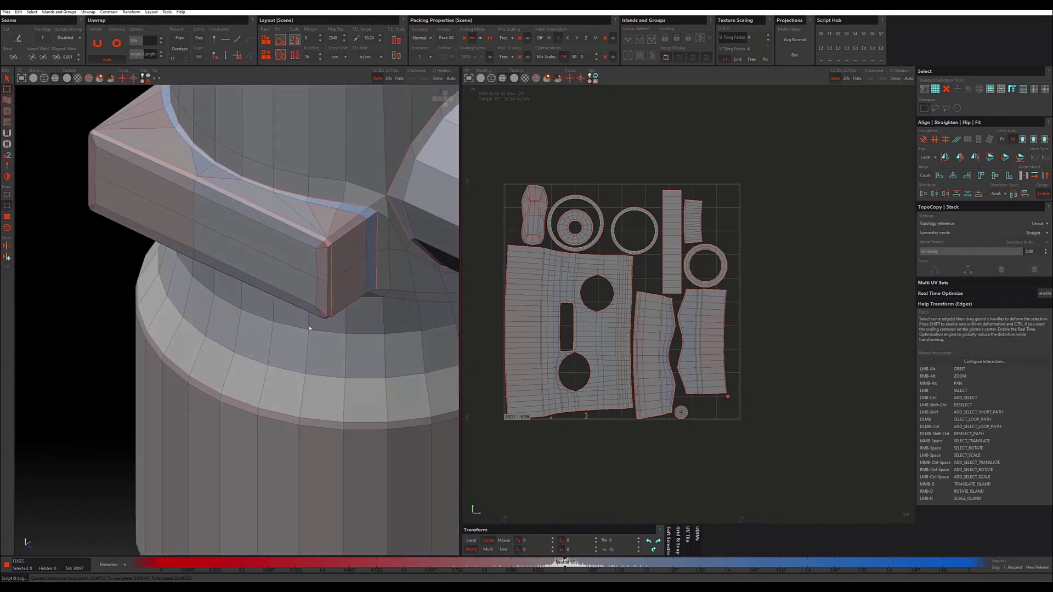
mouse_move(309, 286)
left_mouse_down("alt")
mouse_move(301, 249)
mouse_move(343, 271)
left_mouse_up("alt")
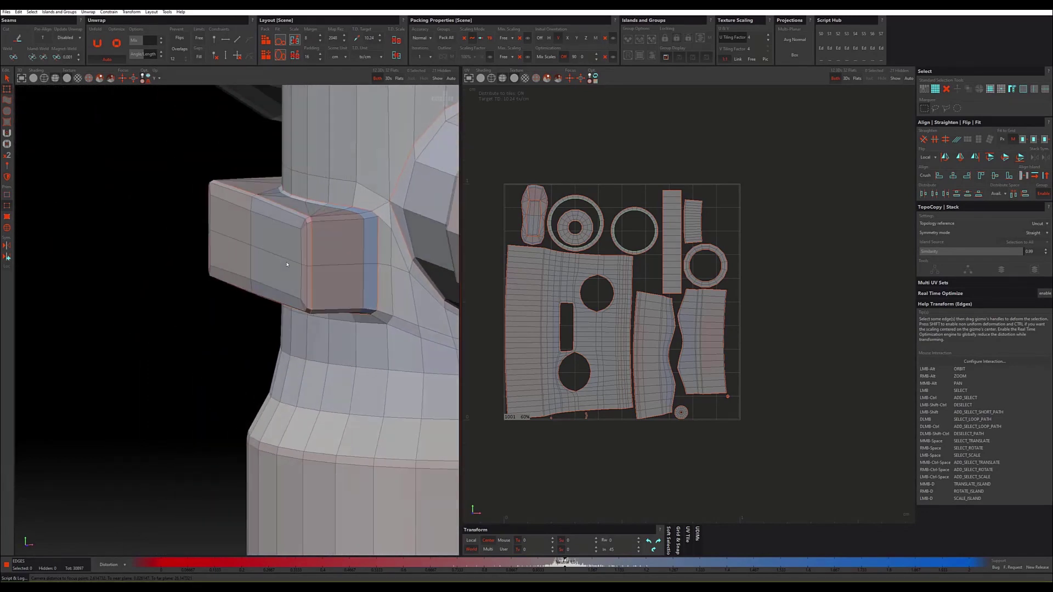
scroll(343, 271, "down", 2)
scroll(335, 273, "down", 3)
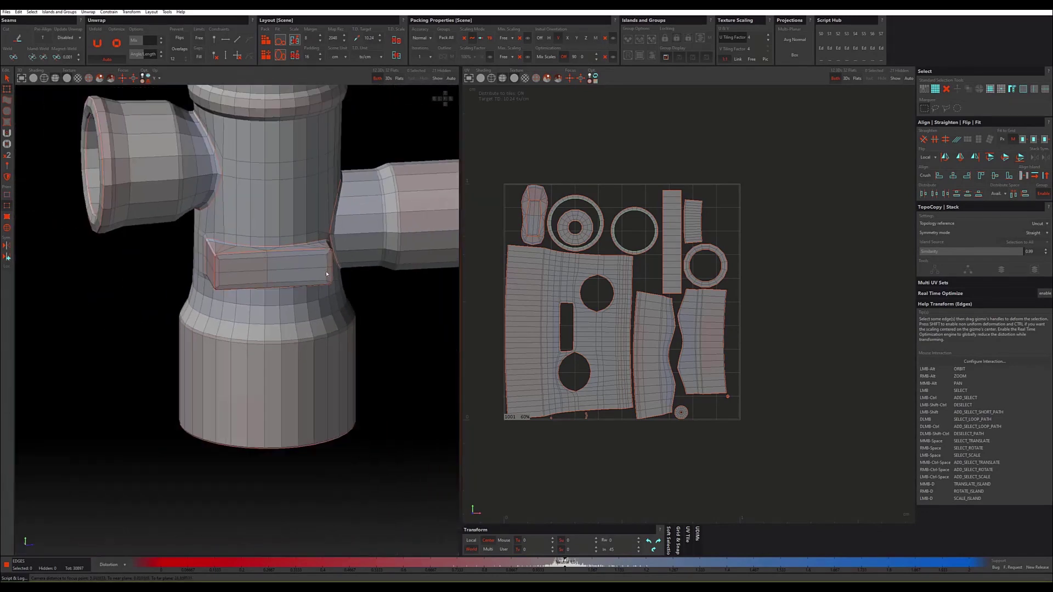
scroll(326, 274, "down", 2)
key("F4")
scroll(328, 266, "down", 2)
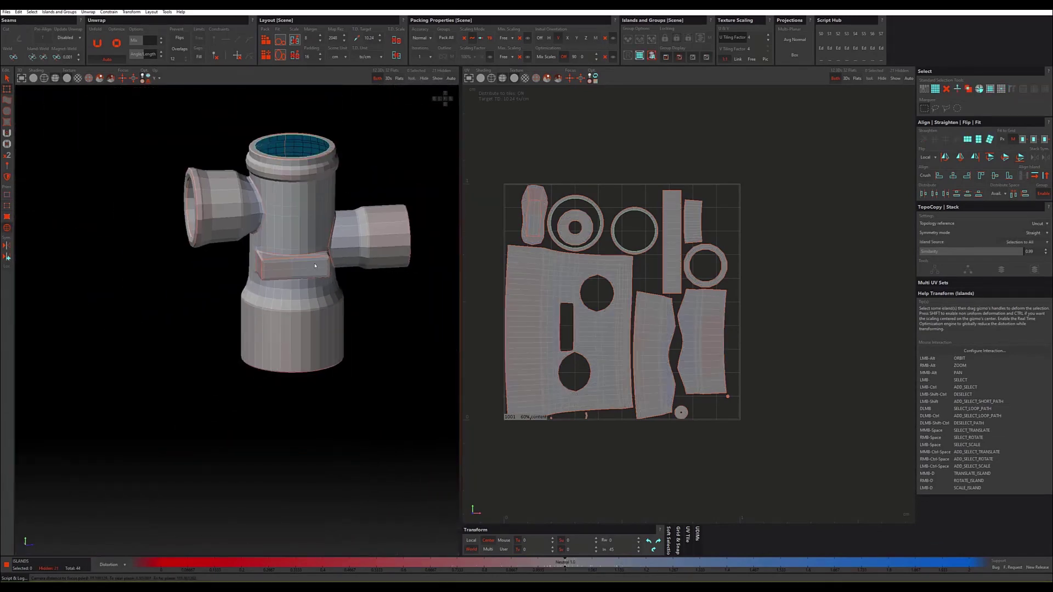
Step: Unfold the box part's island and move it up-left outside the tile
left_click(315, 266)
mouse_move(315, 266)
left_mouse_down("alt")
mouse_move(273, 262)
mouse_move(303, 255)
left_mouse_up("alt")
key("u")
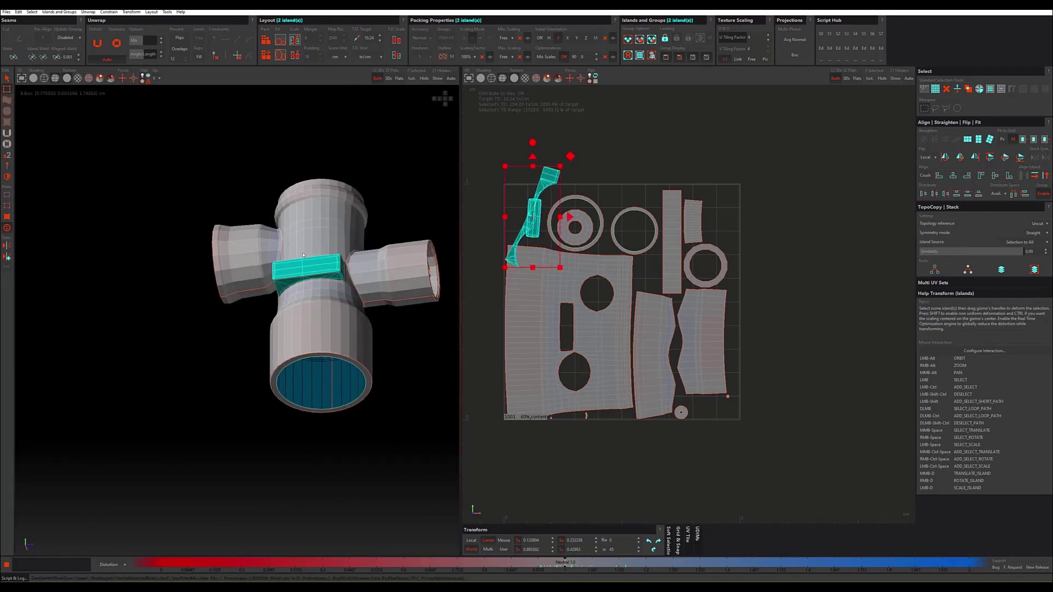
left_click_drag(529, 216, 482, 200)
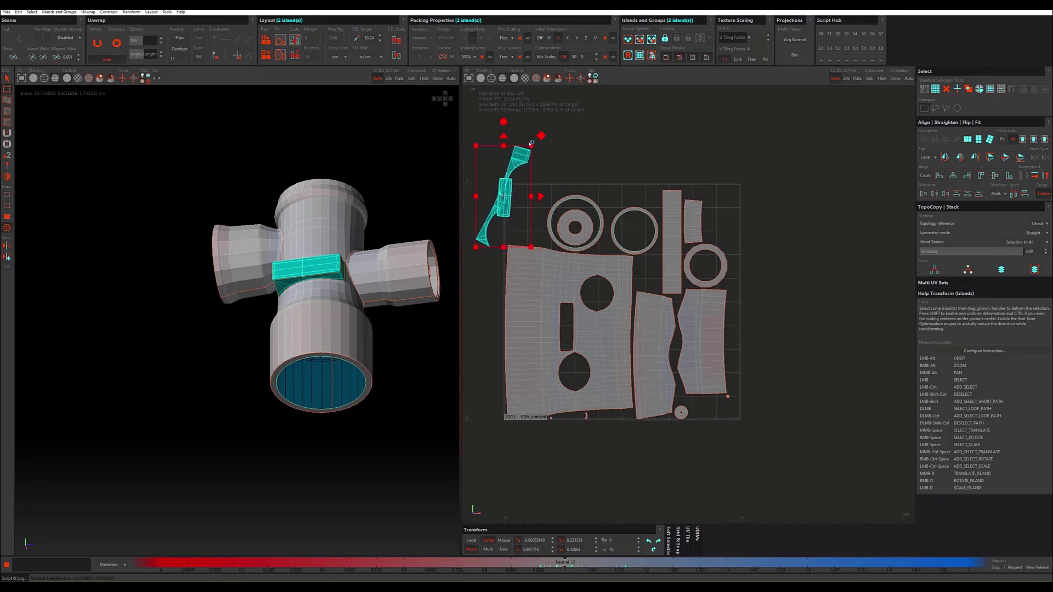
scroll(633, 186, "down", 2)
Step: Move all UV islands outside the tile toward the lower right, then deselect them
left_click_drag(759, 133, 491, 405)
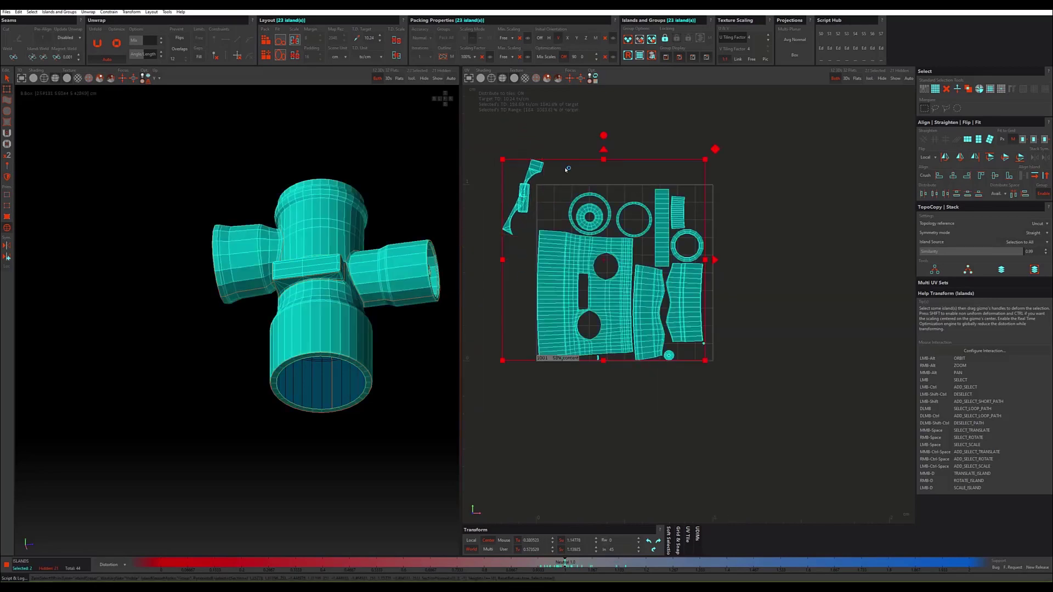
left_click_drag(711, 151, 936, 228)
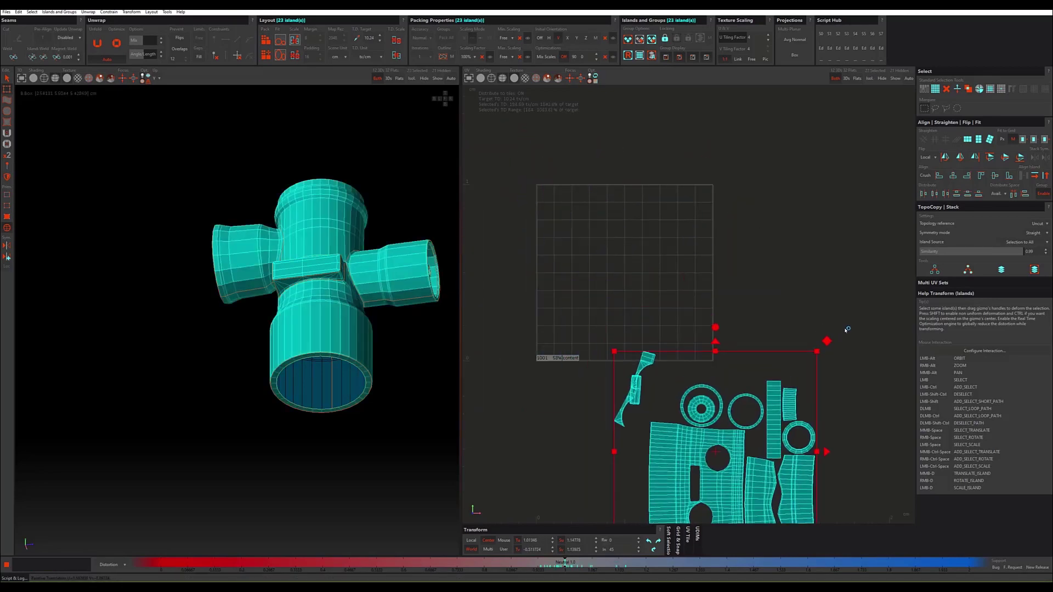
middle_click_drag(660, 324, 588, 323, "alt")
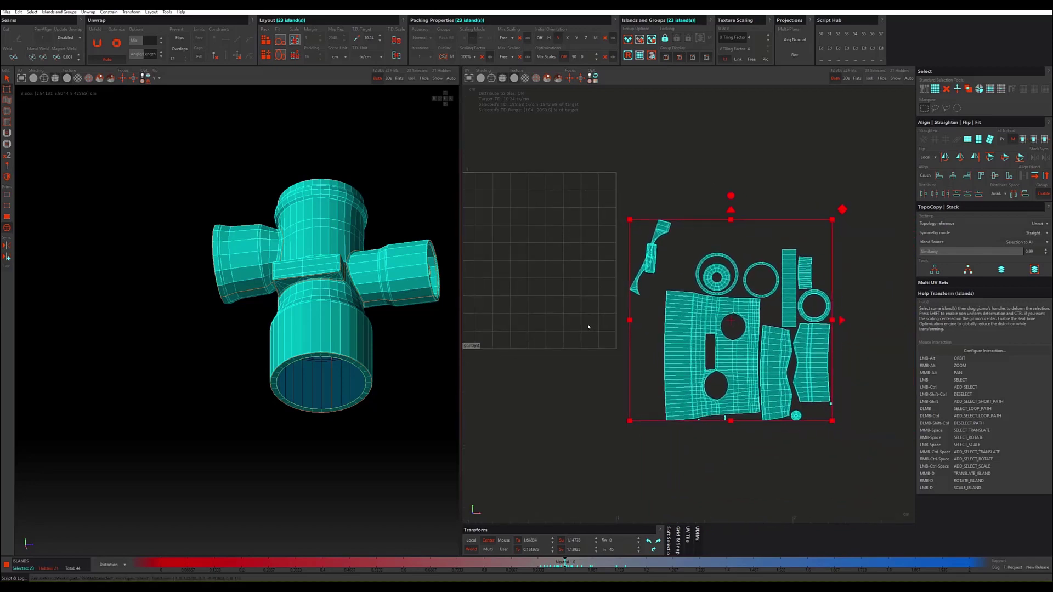
scroll(799, 421, "up", 4)
left_click(811, 401)
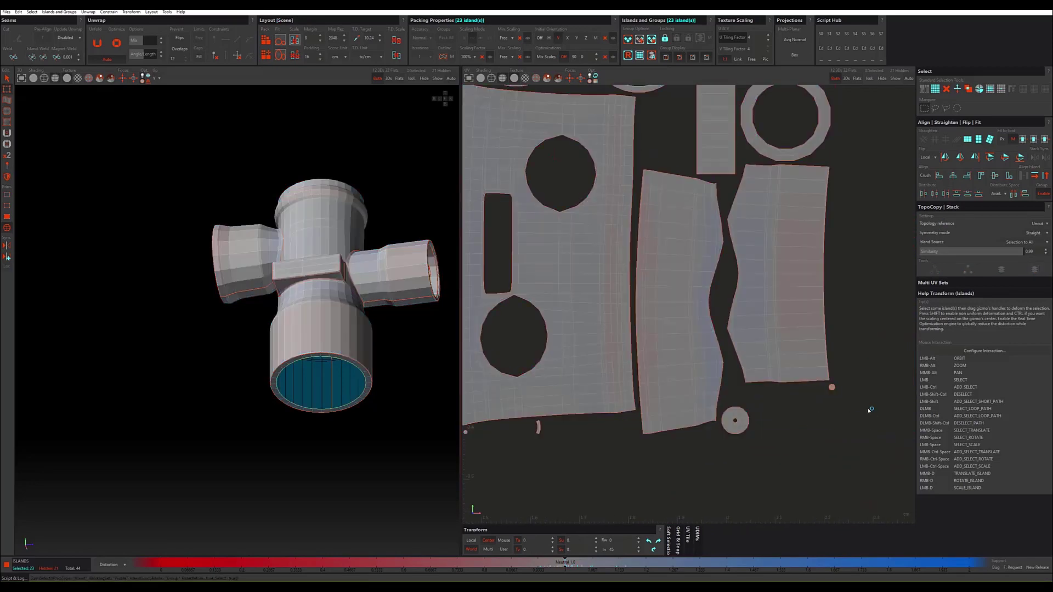
left_click(538, 428)
Step: Inspect the side nozzle in wireframe, then return to shaded display
left_click_drag(417, 395, 70, 107, "alt")
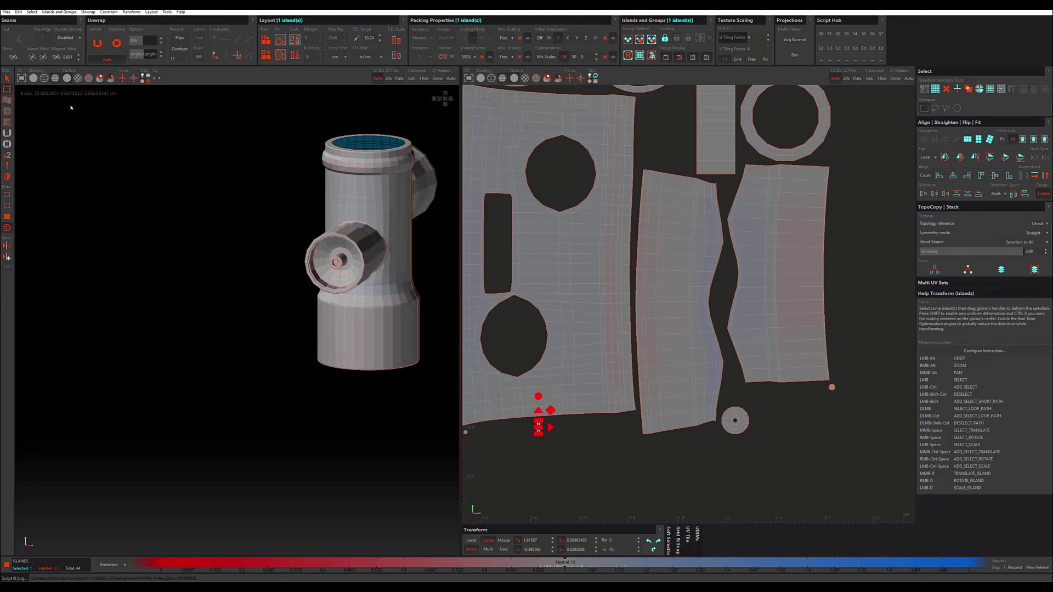
left_click(67, 78)
scroll(349, 284, "up", 4)
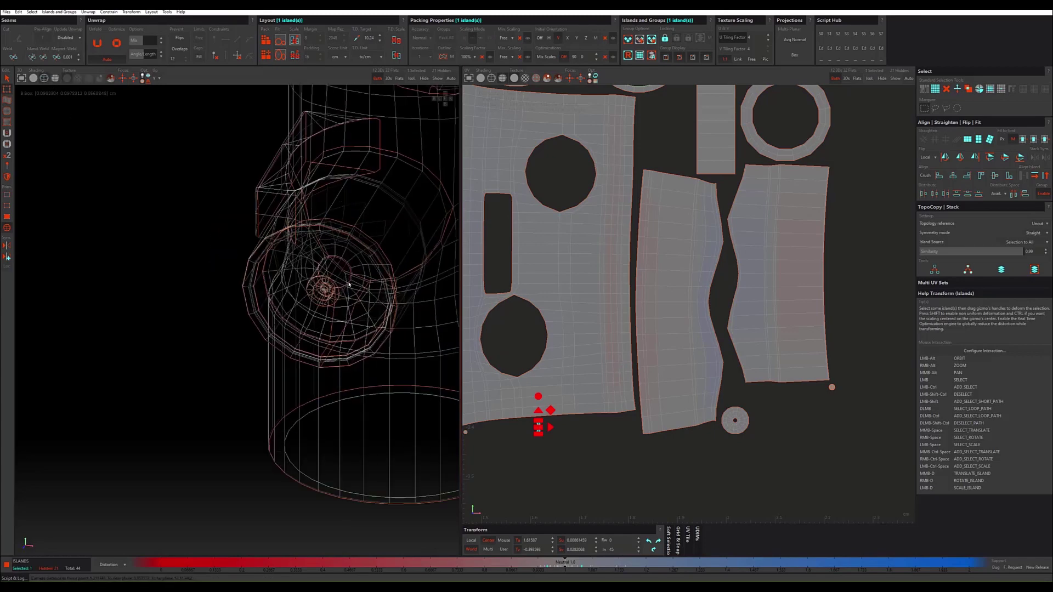
mouse_move(353, 271)
left_mouse_down("alt")
mouse_move(282, 188)
mouse_move(89, 113)
left_mouse_up("alt")
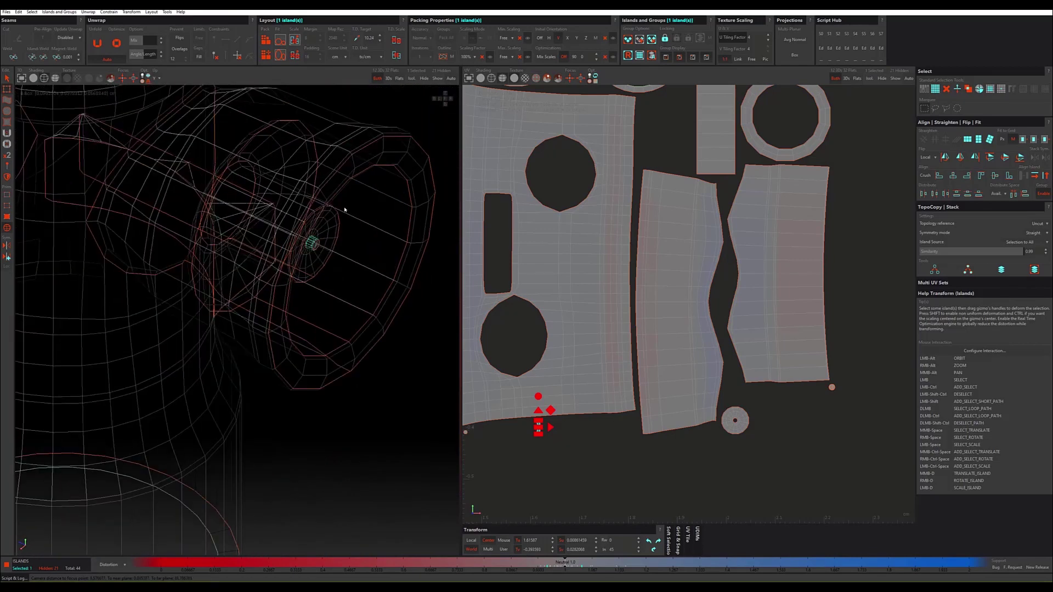
left_click(55, 79)
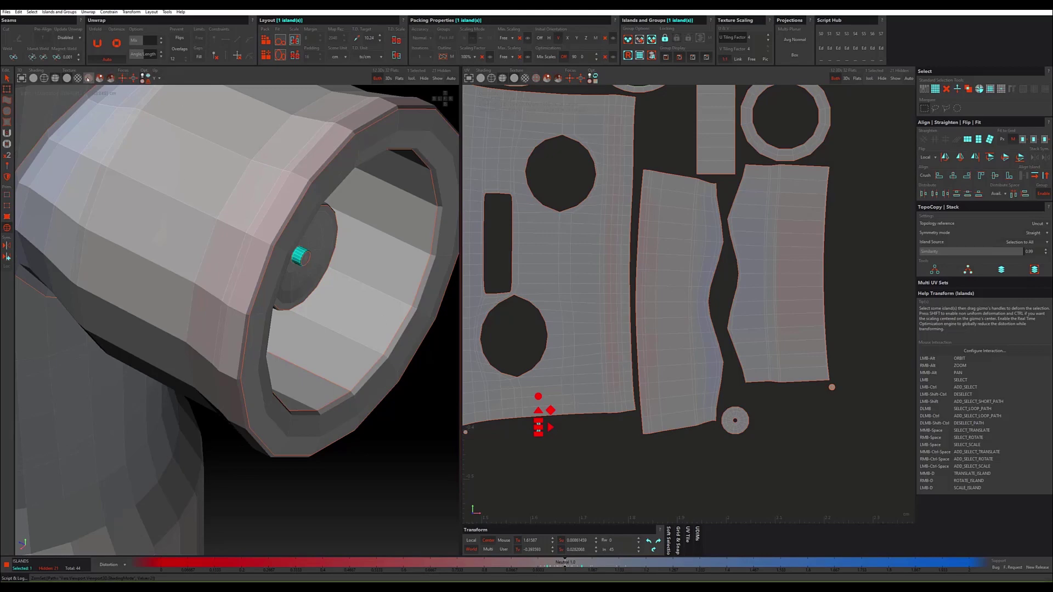
Step: Show the dense numbered checker texture on the pipe model
left_click(89, 78)
scroll(281, 236, "up", 3)
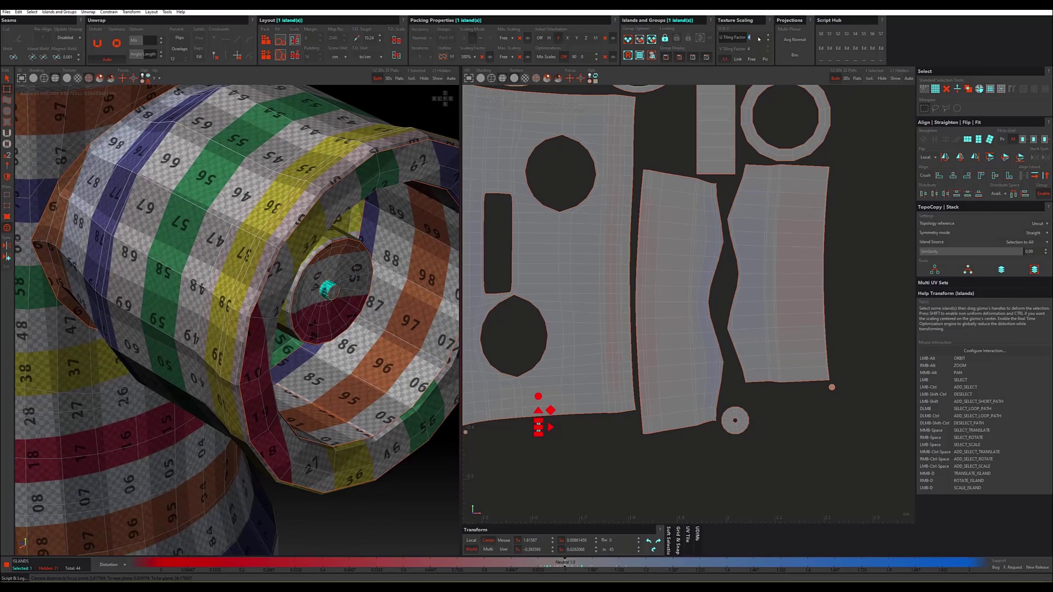
scroll(758, 38, "up", 2)
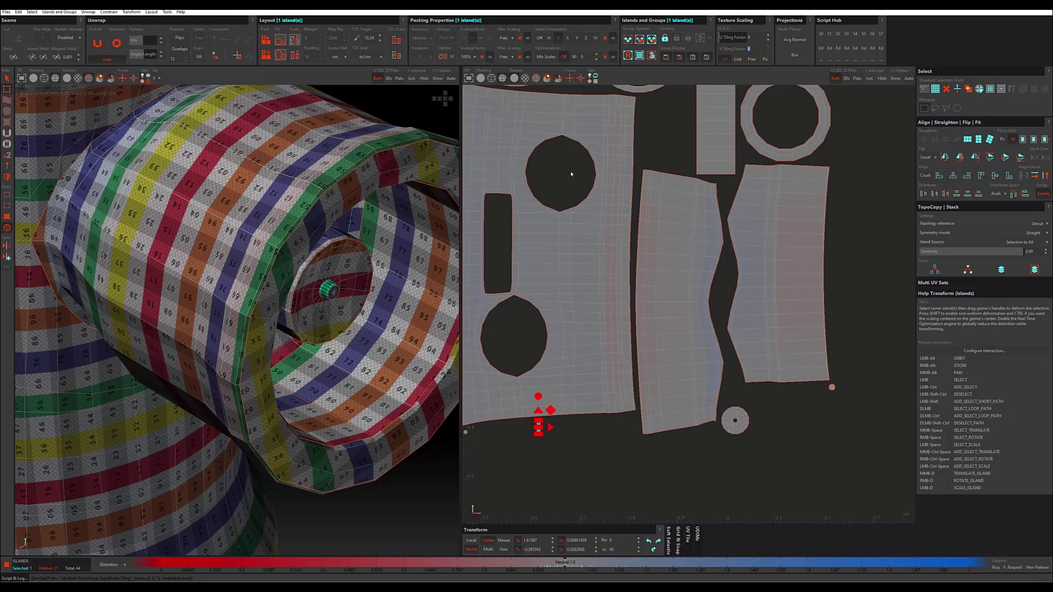
left_click_drag(270, 267, 271, 262, "alt")
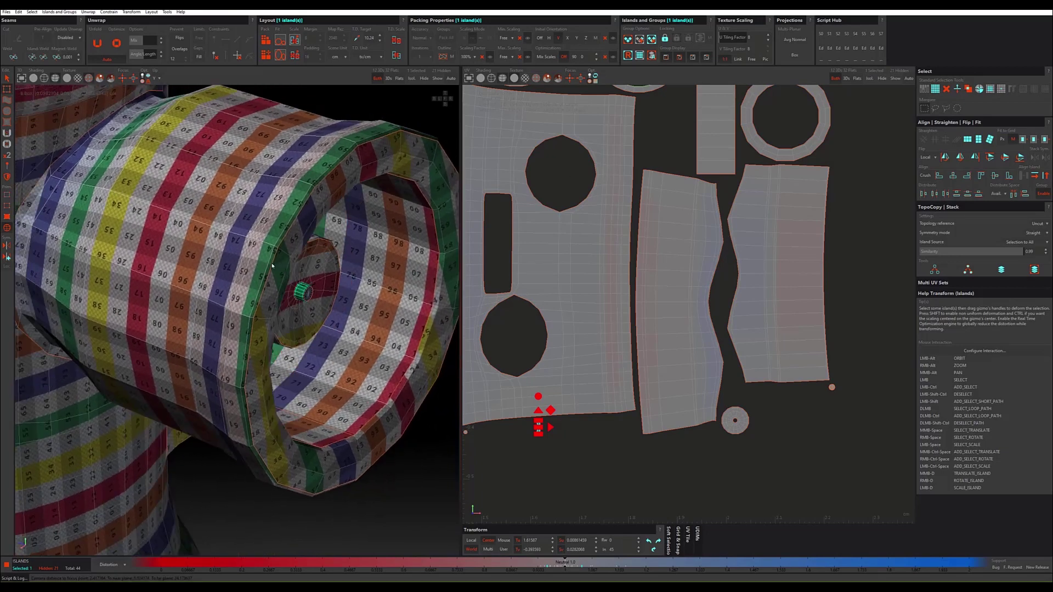
scroll(604, 344, "down", 5)
scroll(568, 294, "up", 3)
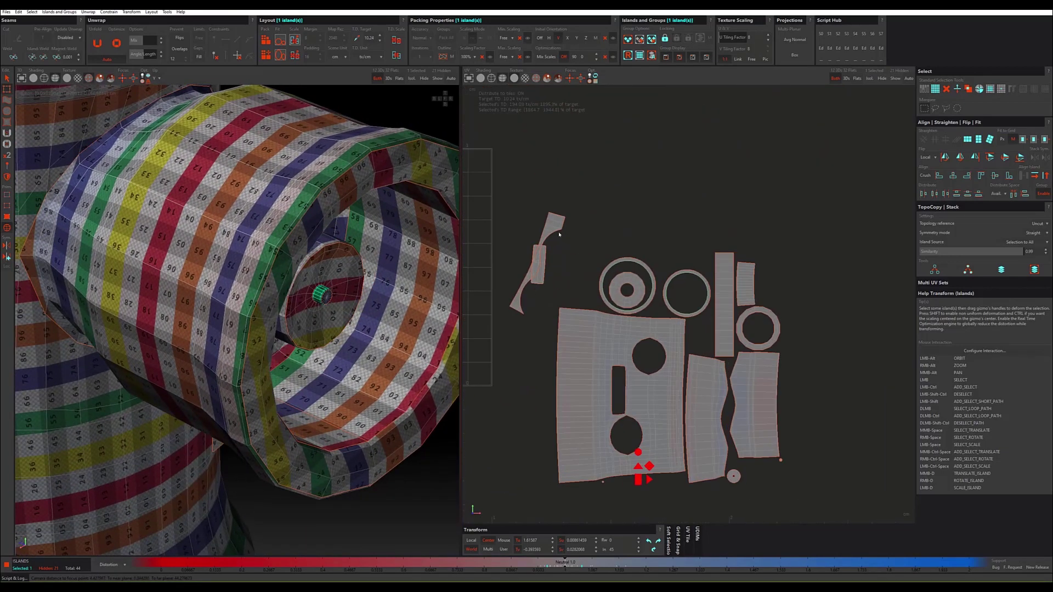
Step: Nudge the thin curved island slightly right, then frame the pipe and select its end-cap island
left_click(555, 240)
left_click_drag(539, 262, 553, 263)
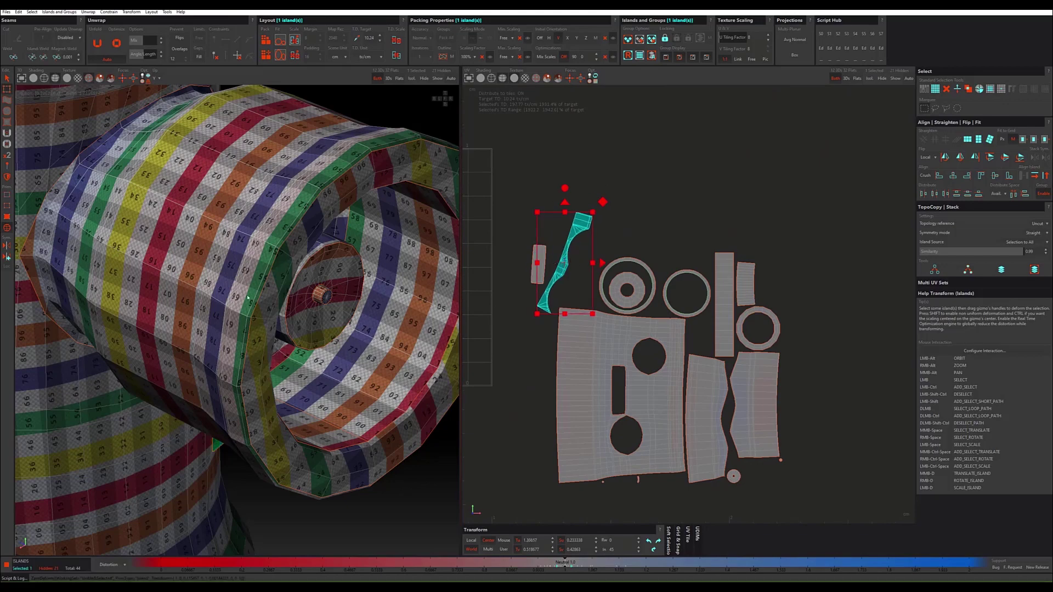
mouse_move(247, 298)
left_mouse_down("alt")
mouse_move(322, 279)
mouse_move(210, 324)
left_mouse_up("alt")
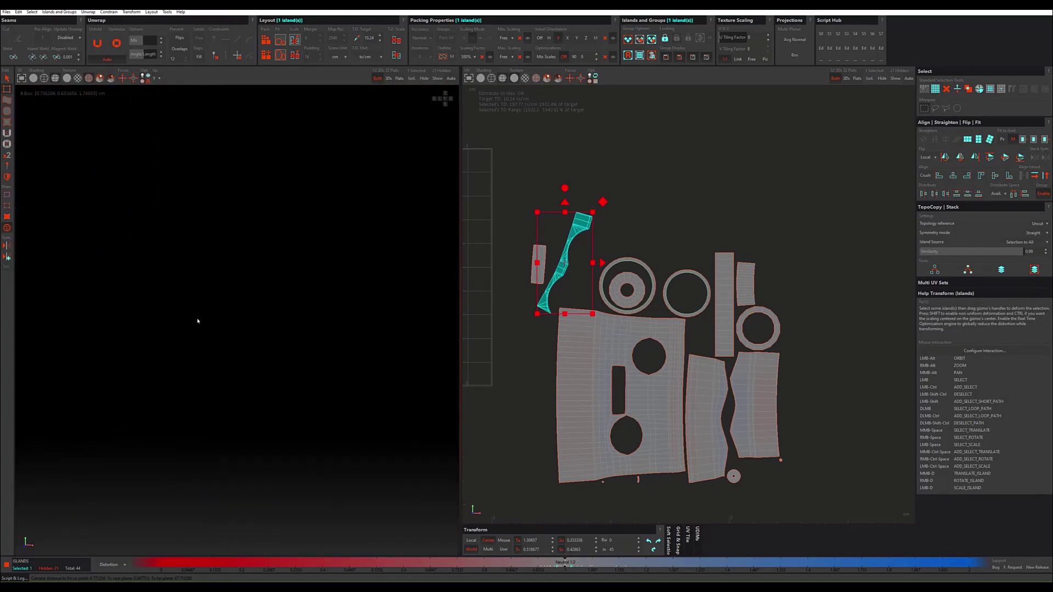
left_click_drag(213, 327, 234, 330, "alt")
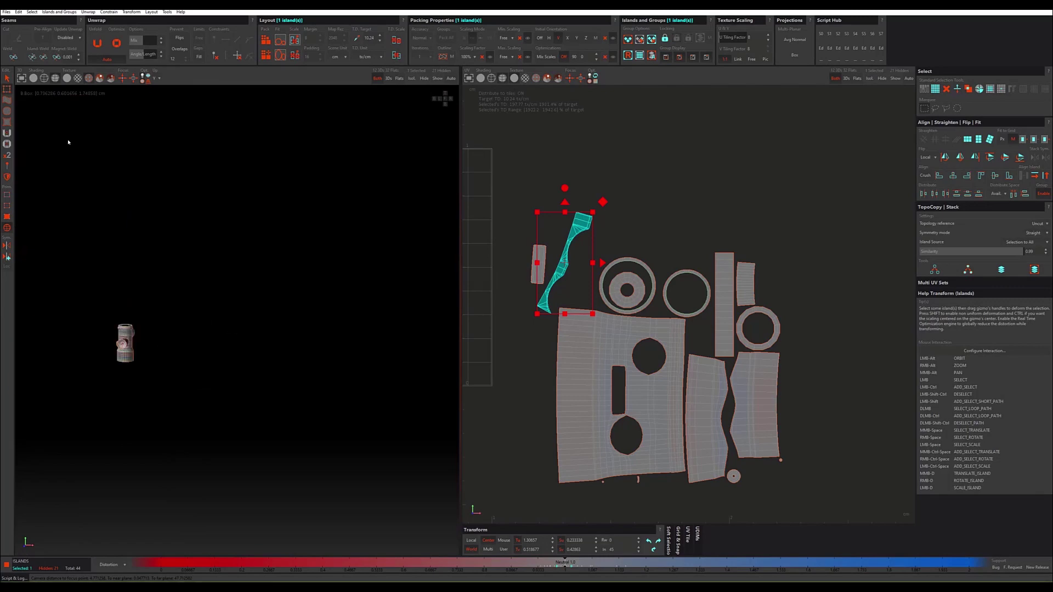
left_click(133, 78)
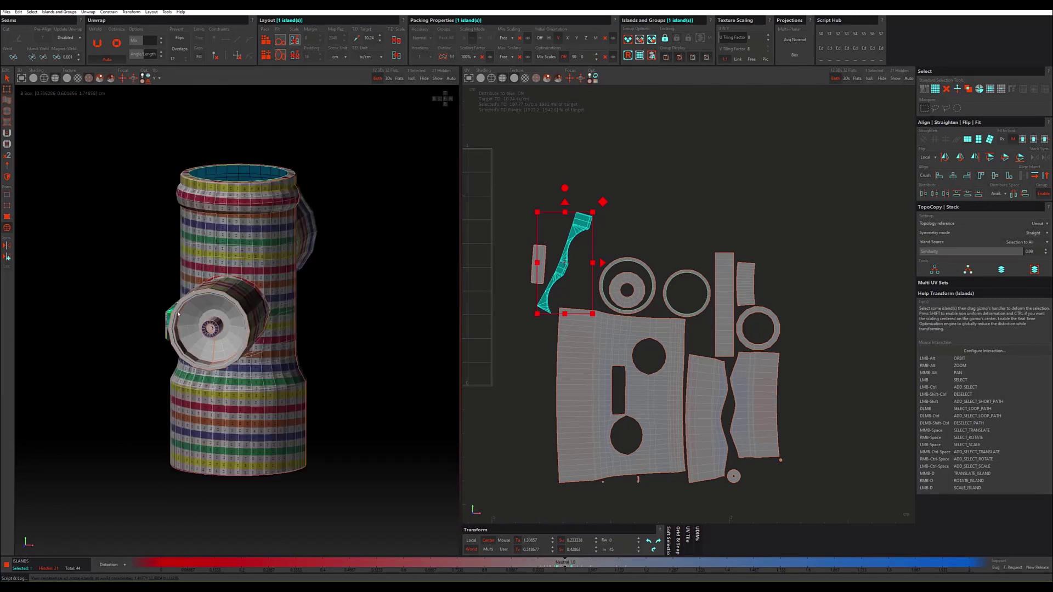
left_click_drag(263, 316, 202, 314, "alt")
right_click_drag(201, 314, 206, 360, "alt")
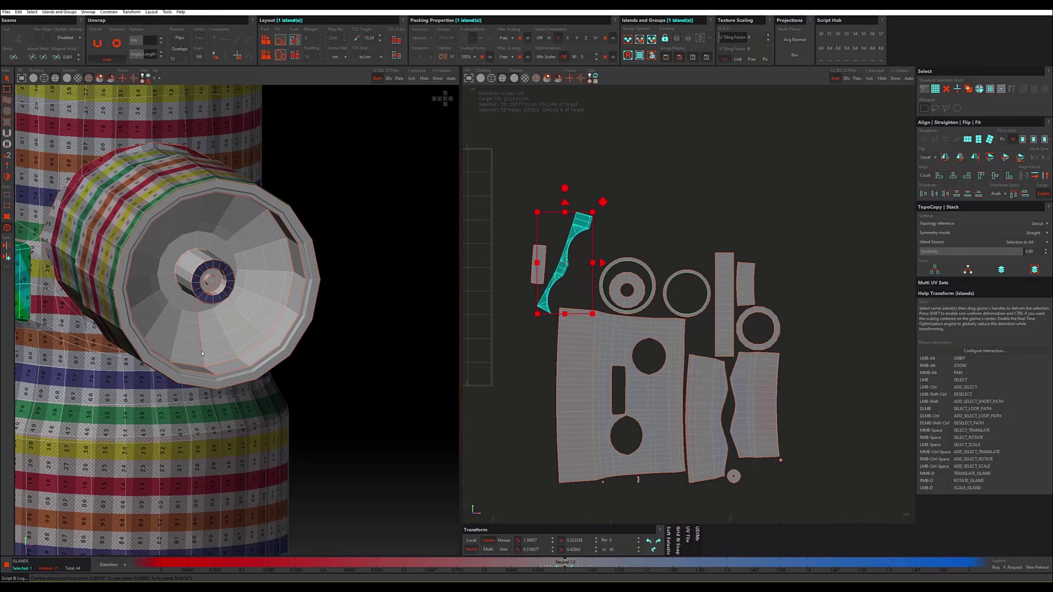
left_click(202, 353)
key("F2")
double_click(201, 353)
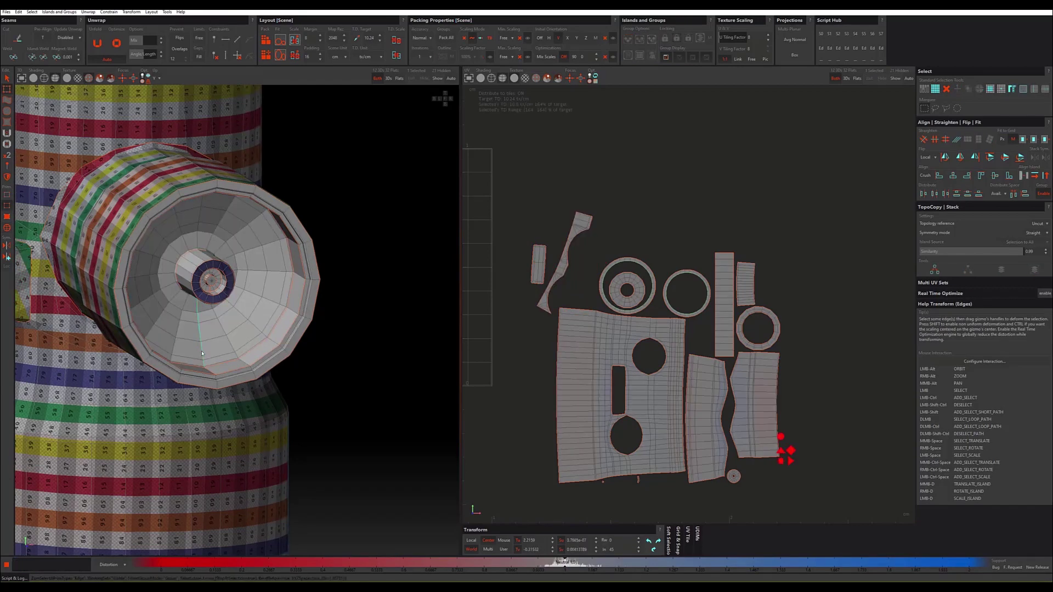
key("ctrl+shift+a")
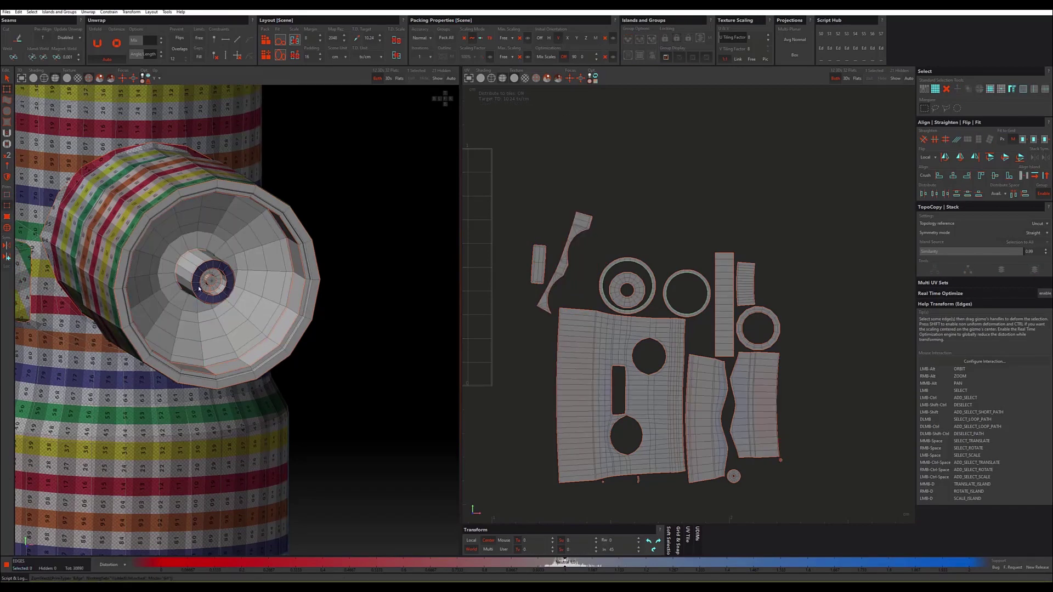
scroll(199, 289, "up", 3)
left_click(221, 292)
scroll(222, 291, "up", 3)
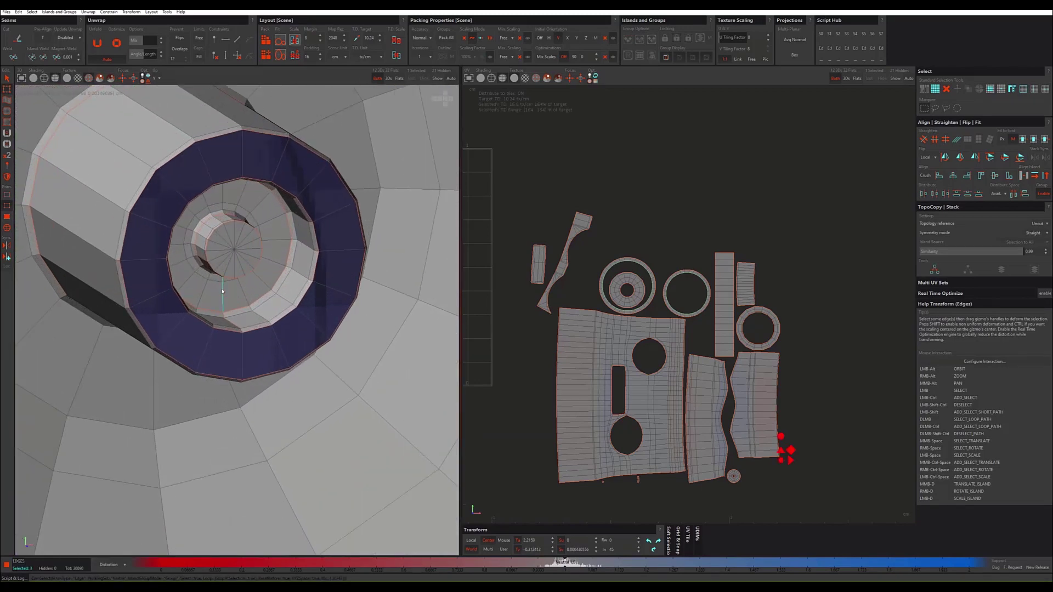
key("ctrl+shift+a")
scroll(222, 291, "down", 2)
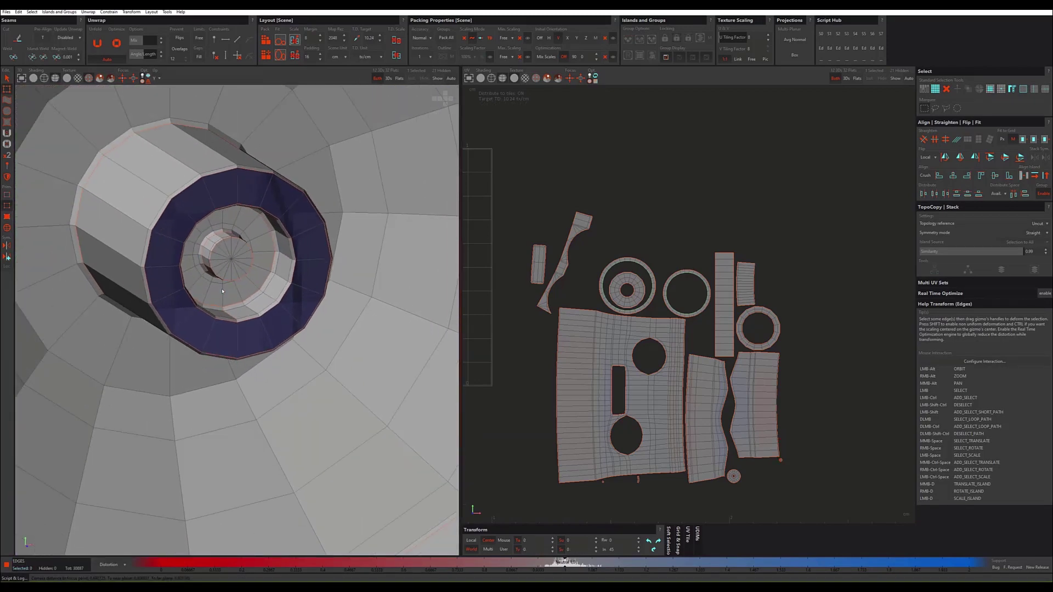
scroll(222, 291, "down", 2)
scroll(222, 292, "down", 1)
scroll(222, 291, "down", 2)
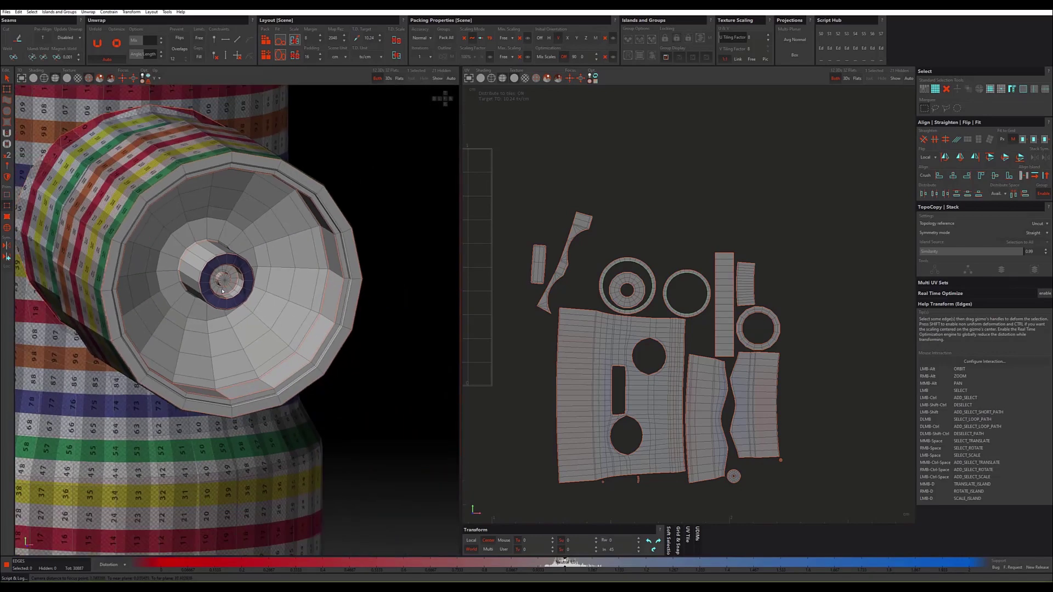
scroll(222, 291, "down", 2)
scroll(222, 291, "down", 2)
scroll(221, 291, "down", 1)
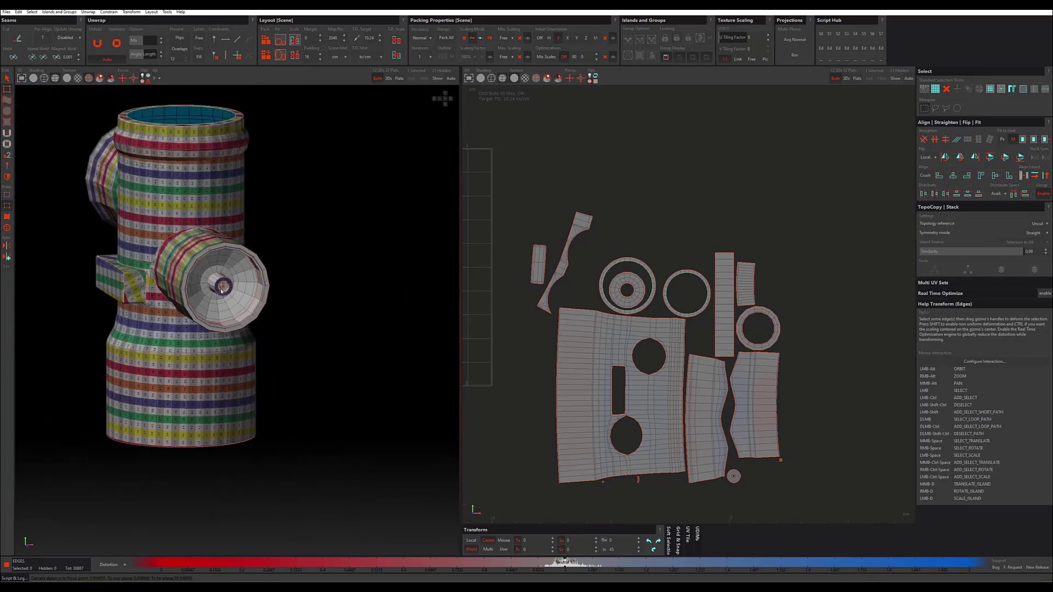
Step: Select the small box section's island and rotate it roughly horizontal
key("F4")
left_click(222, 291)
left_click(137, 291)
scroll(137, 290, "up", 2)
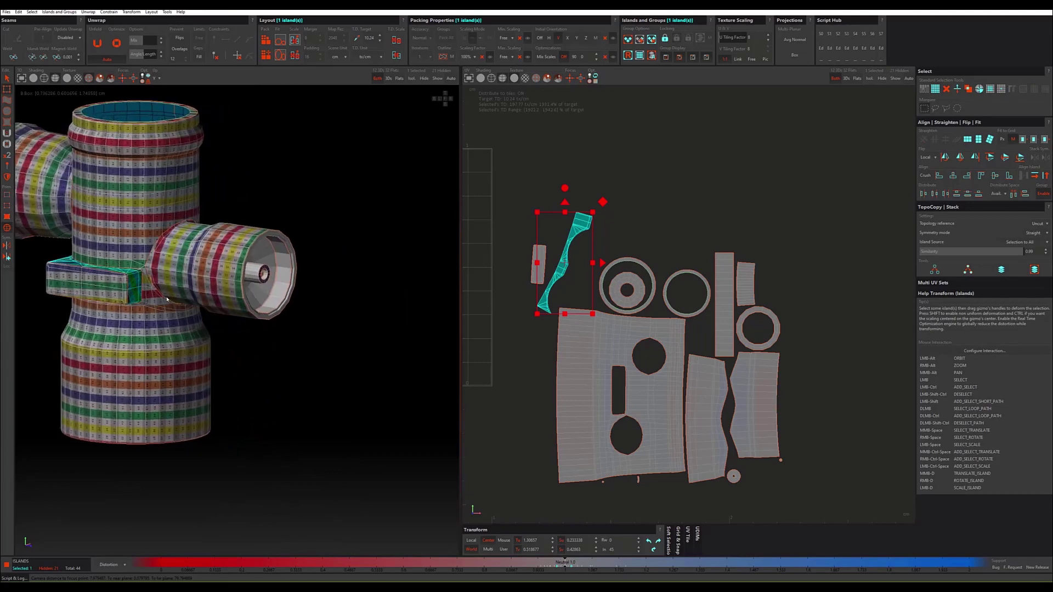
scroll(137, 290, "up", 1)
scroll(138, 290, "up", 4)
left_click_drag(138, 289, 306, 325, "alt")
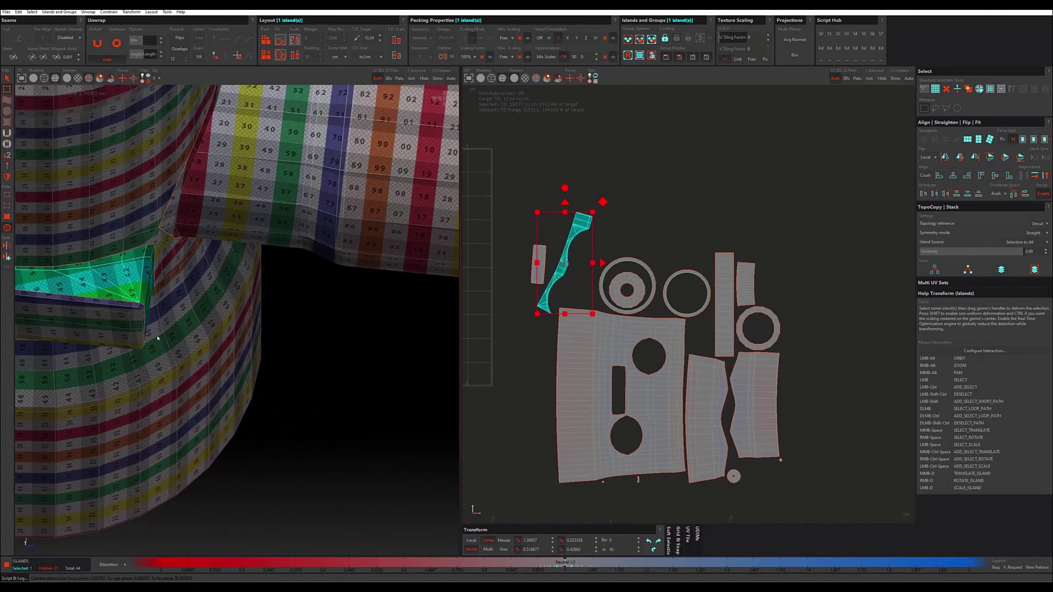
mouse_move(566, 192)
left_mouse_down()
mouse_move(589, 204)
mouse_move(464, 127)
left_mouse_up()
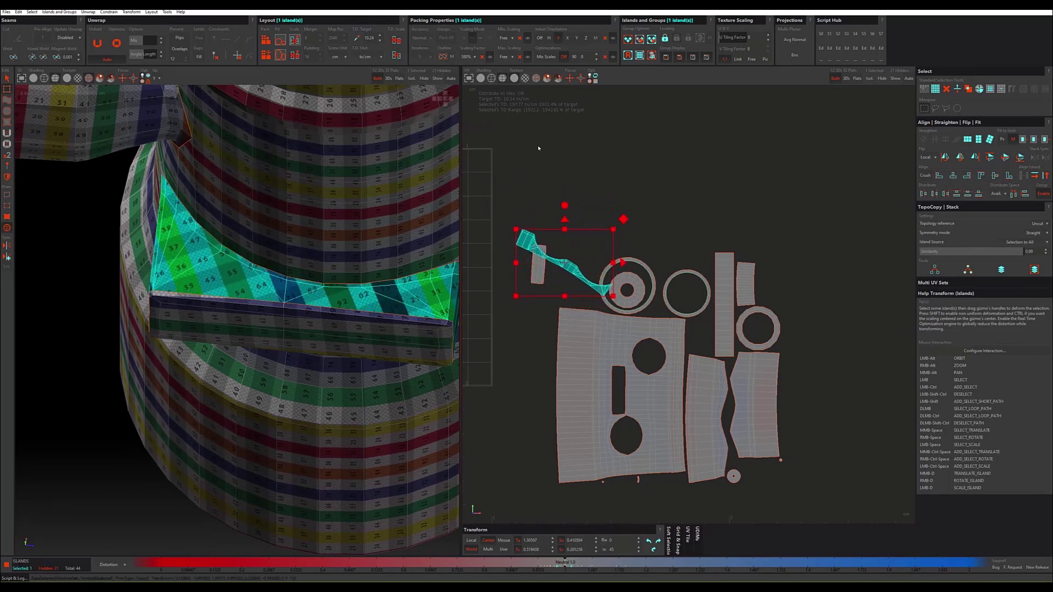
Step: Straighten the wavy island horizontal with Align Island and move it above the others
left_click(1046, 175)
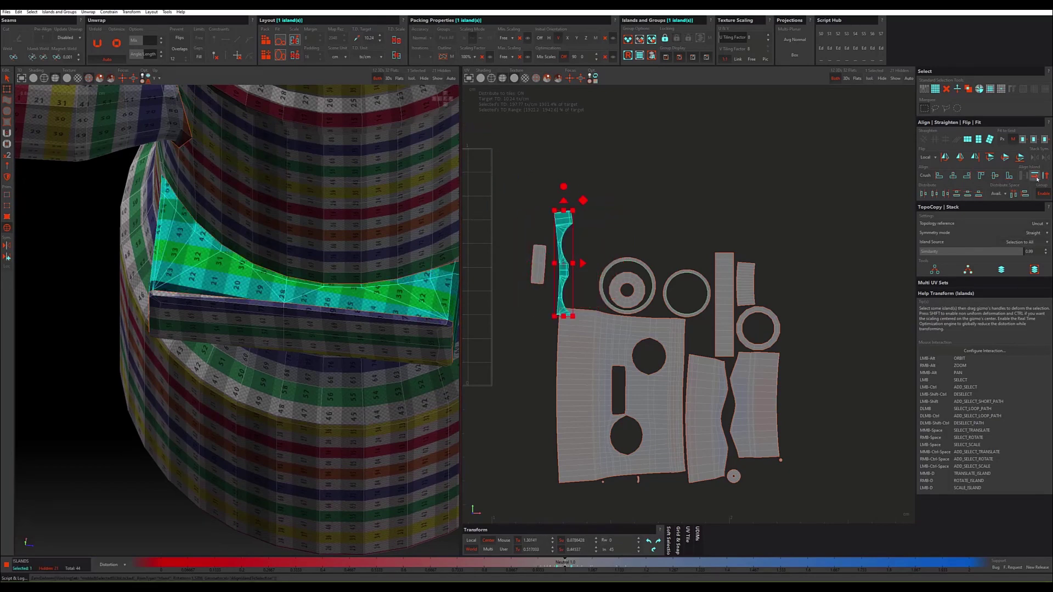
left_click(1046, 175)
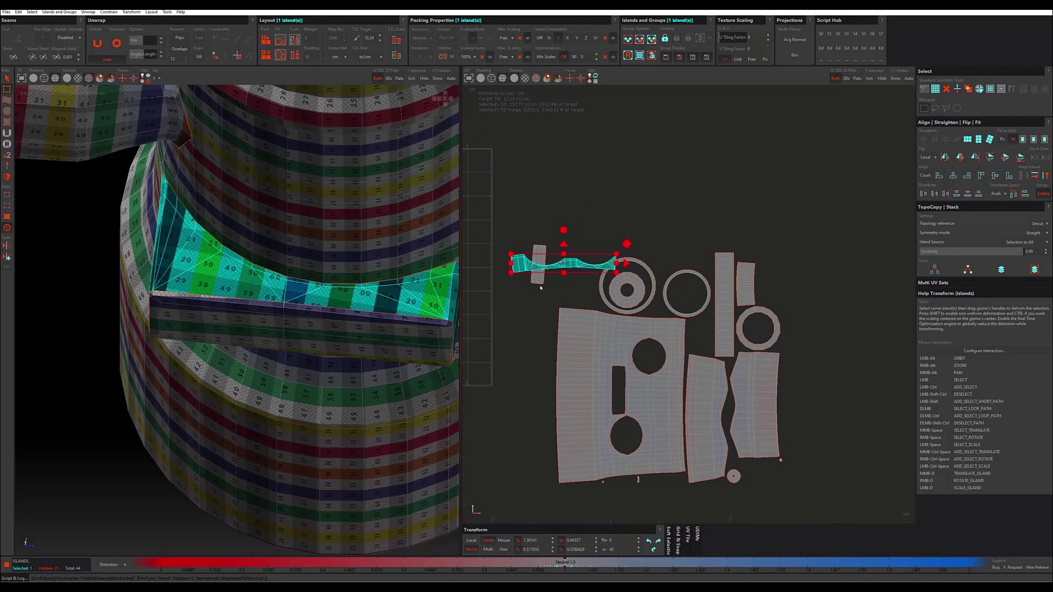
left_click(622, 228)
left_click_drag(607, 265, 621, 199)
scroll(548, 217, "up", 2)
scroll(547, 215, "up", 2)
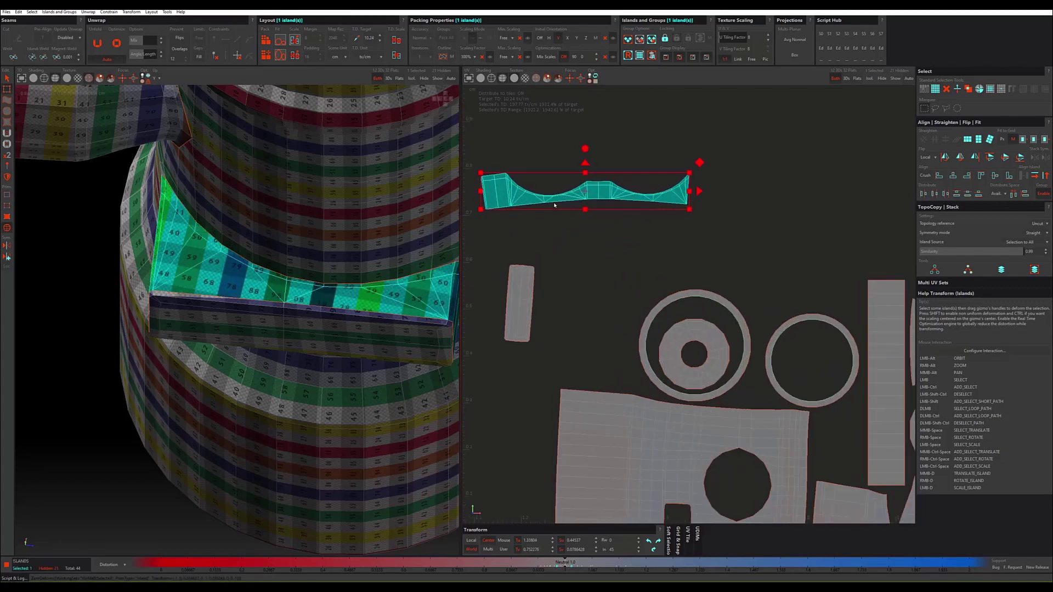
Step: Select edges along the wavy island's bottom boundary, then clear the selection
key("F2")
left_click(554, 204)
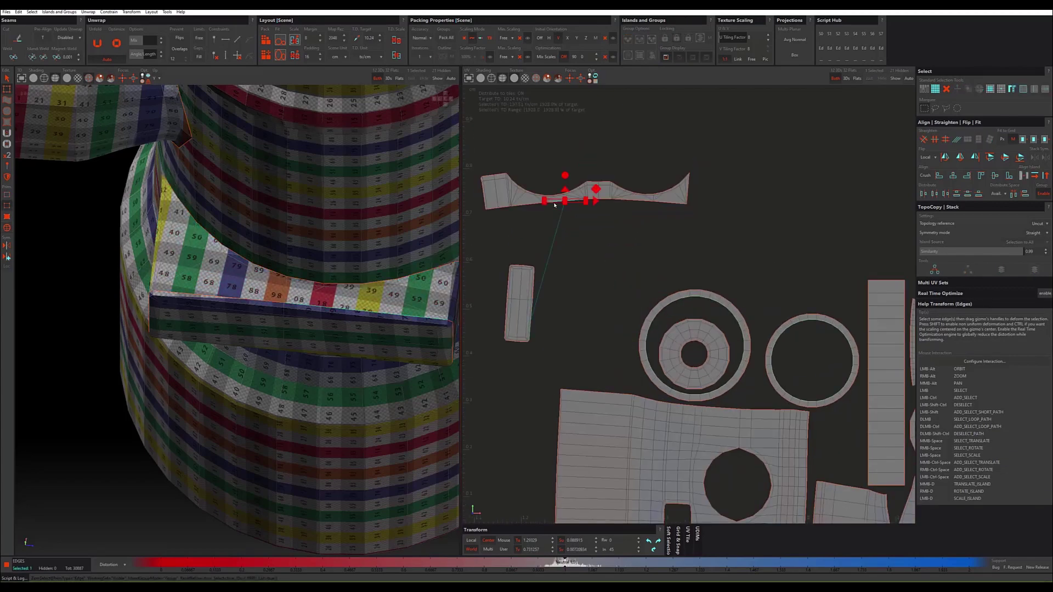
key("Tab")
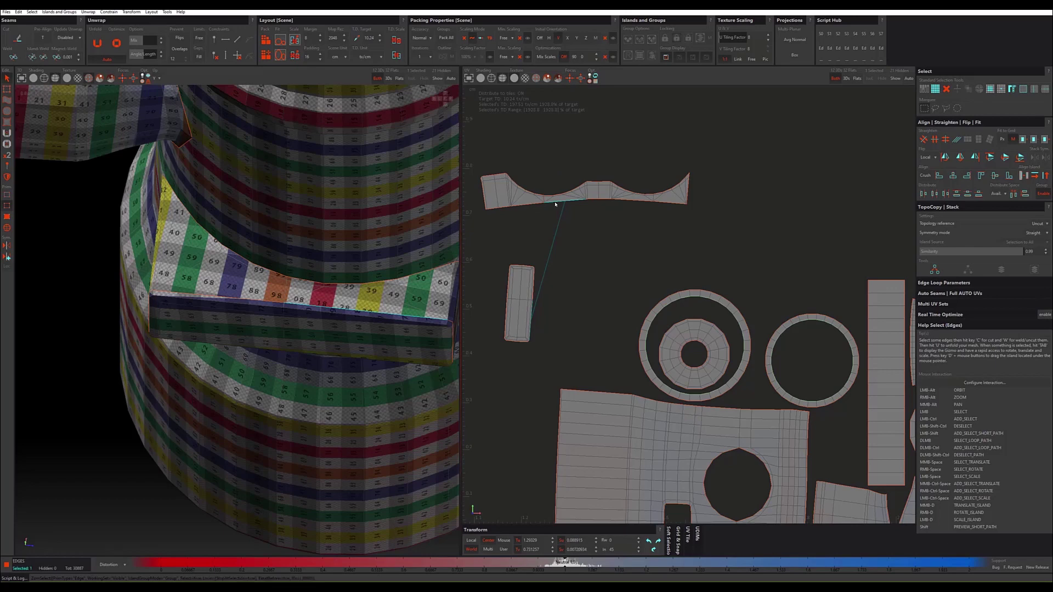
left_click(536, 207, "ctrl")
scroll(492, 209, "up", 2)
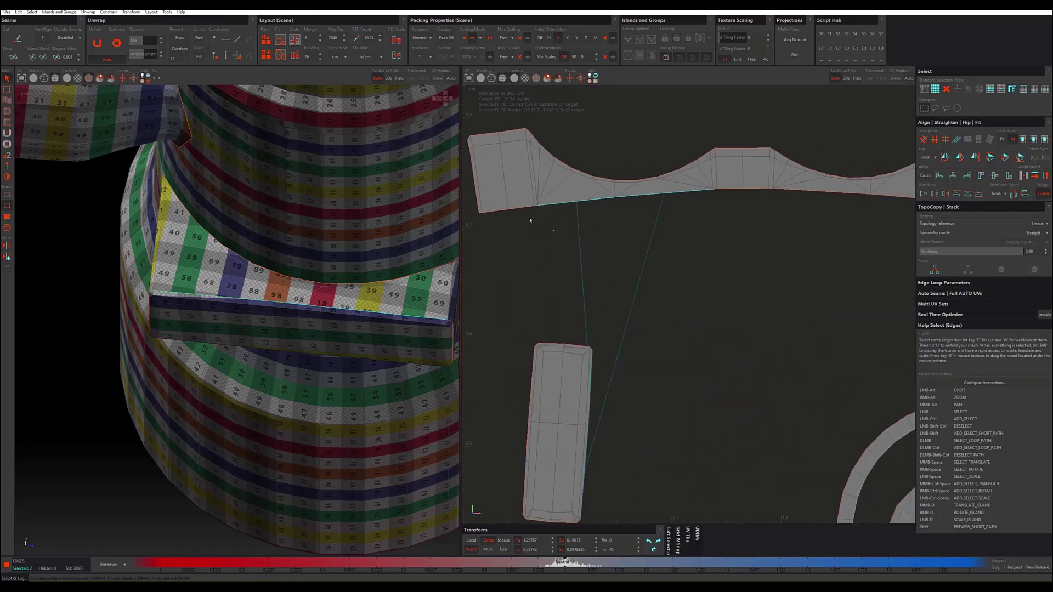
left_click_drag(553, 231, 482, 156, "ctrl")
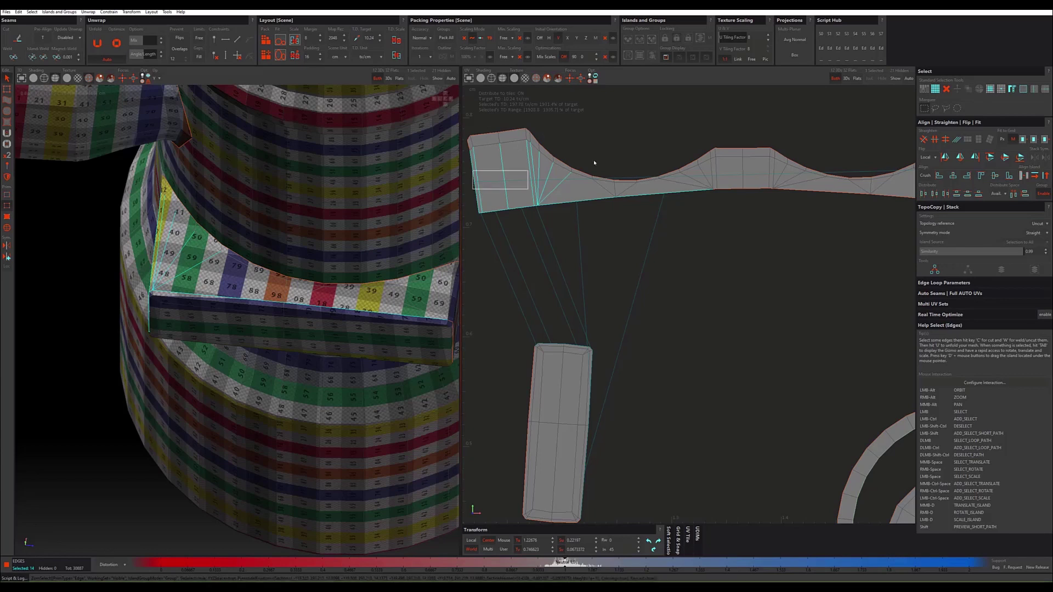
left_click_drag(603, 144, 472, 211, "ctrl+shift")
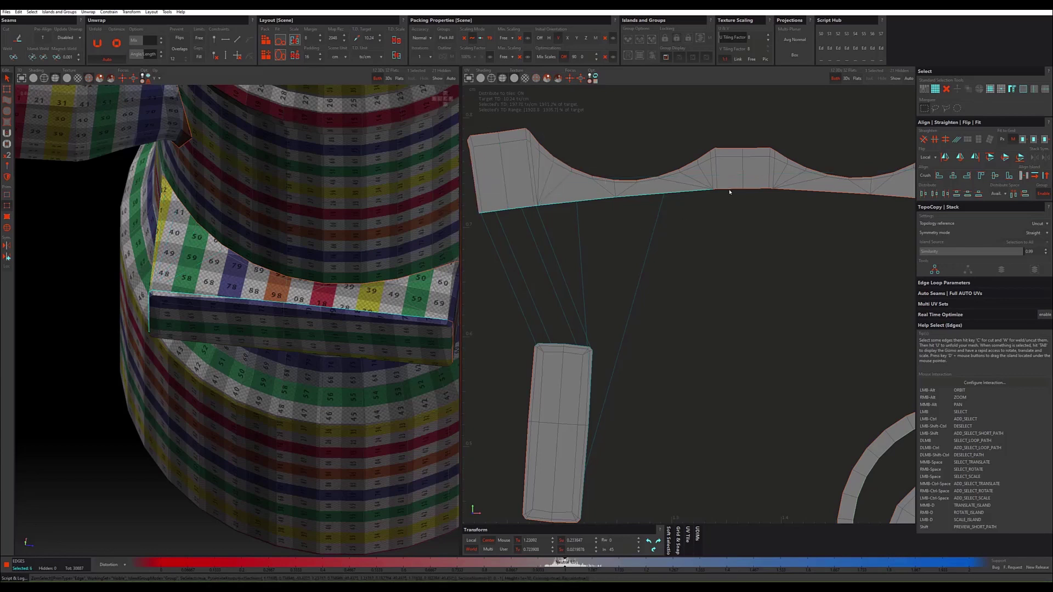
left_click(870, 198, "shift")
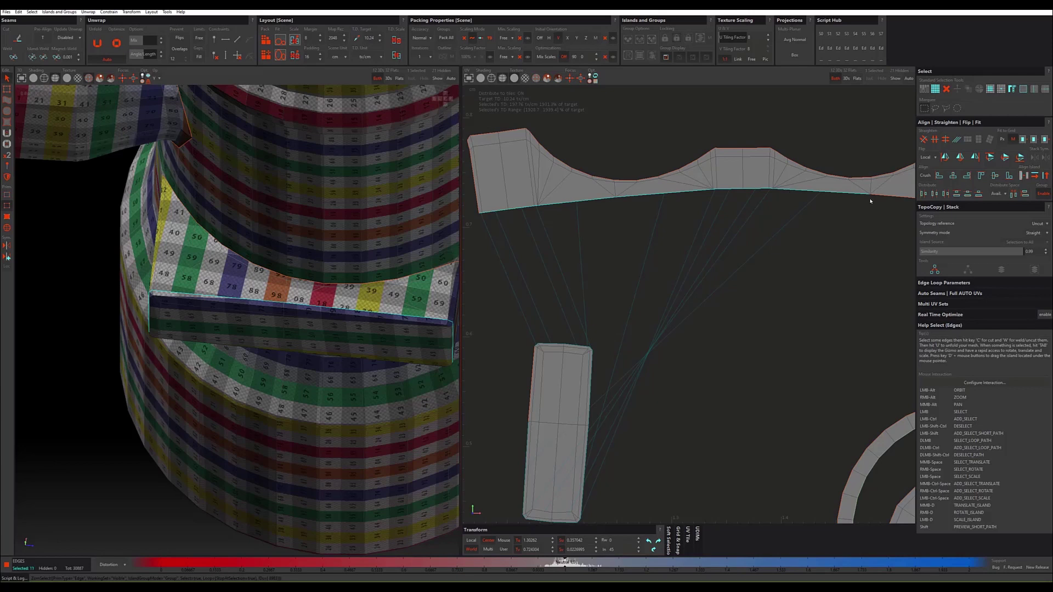
scroll(875, 203, "down", 2)
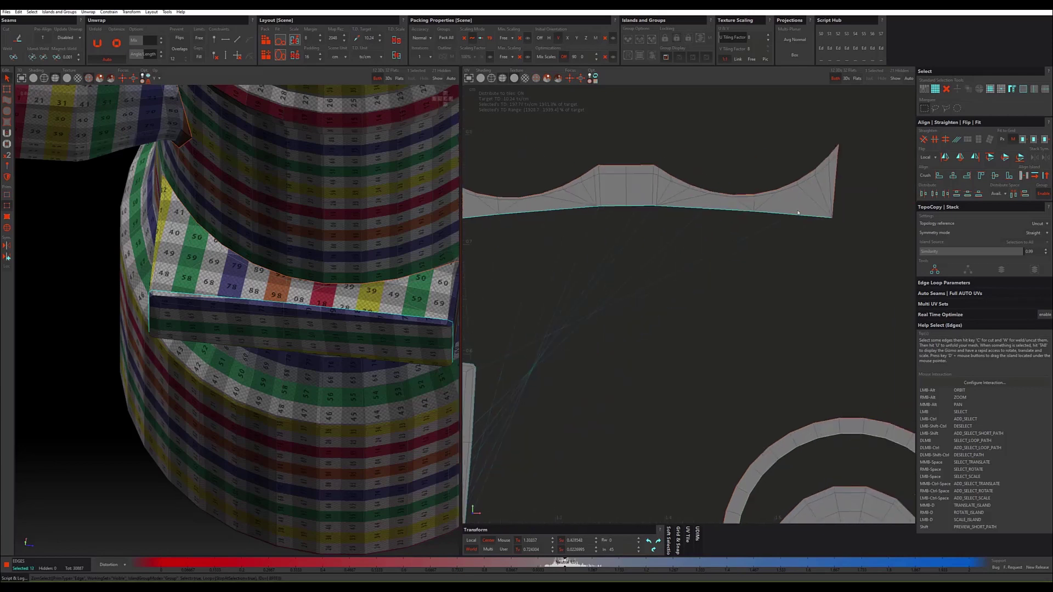
scroll(554, 209, "down", 2)
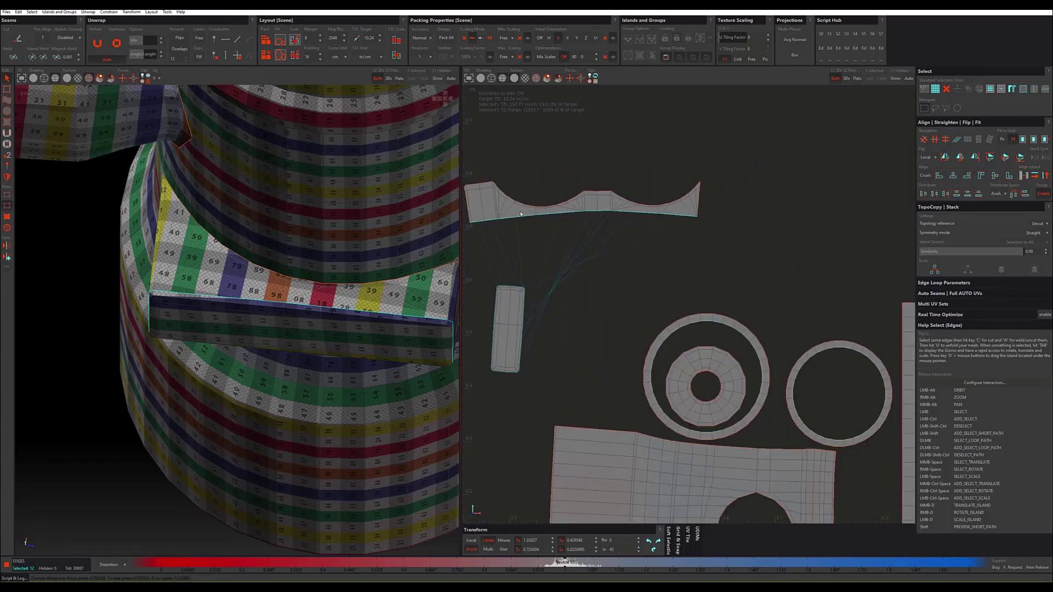
left_click(477, 252)
Step: Unfold the top strip island with U and frame all islands in the UV view
scroll(469, 202, "up", 2)
left_click(711, 200)
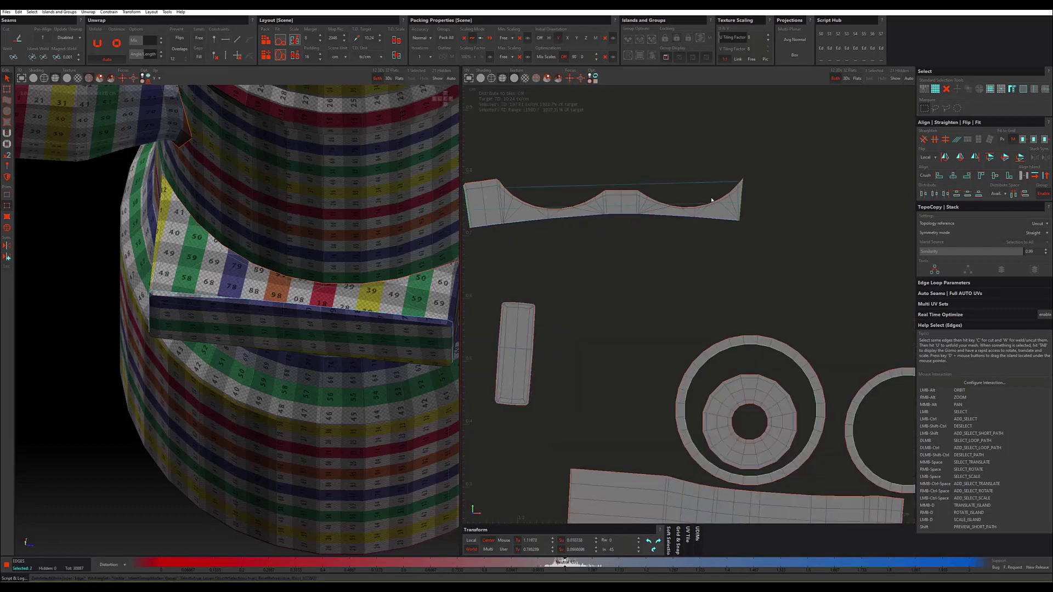
left_click(742, 198, "ctrl")
left_click(469, 173)
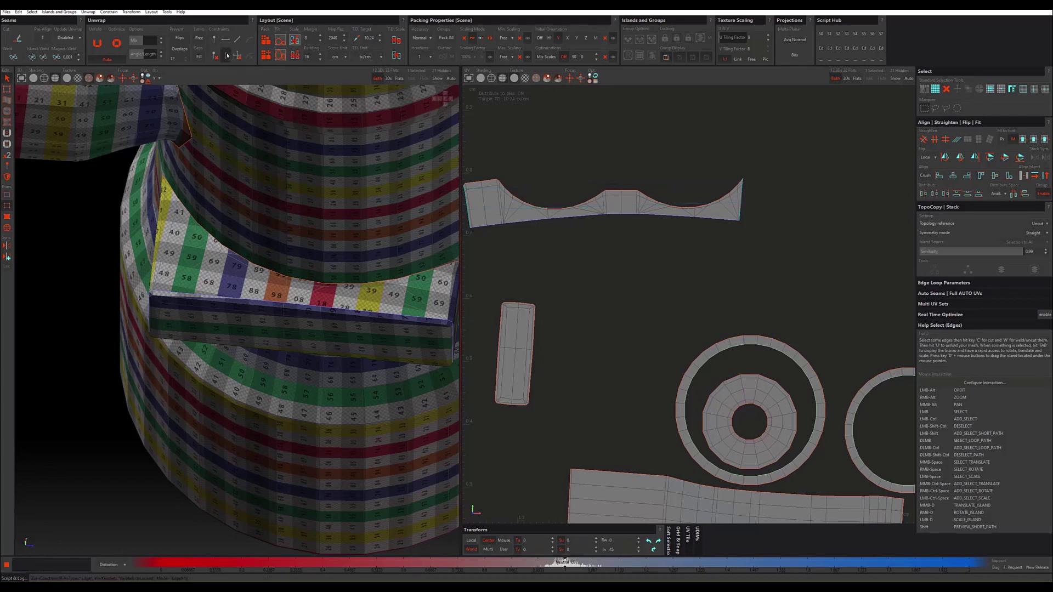
key("4")
left_click(603, 209)
key("u")
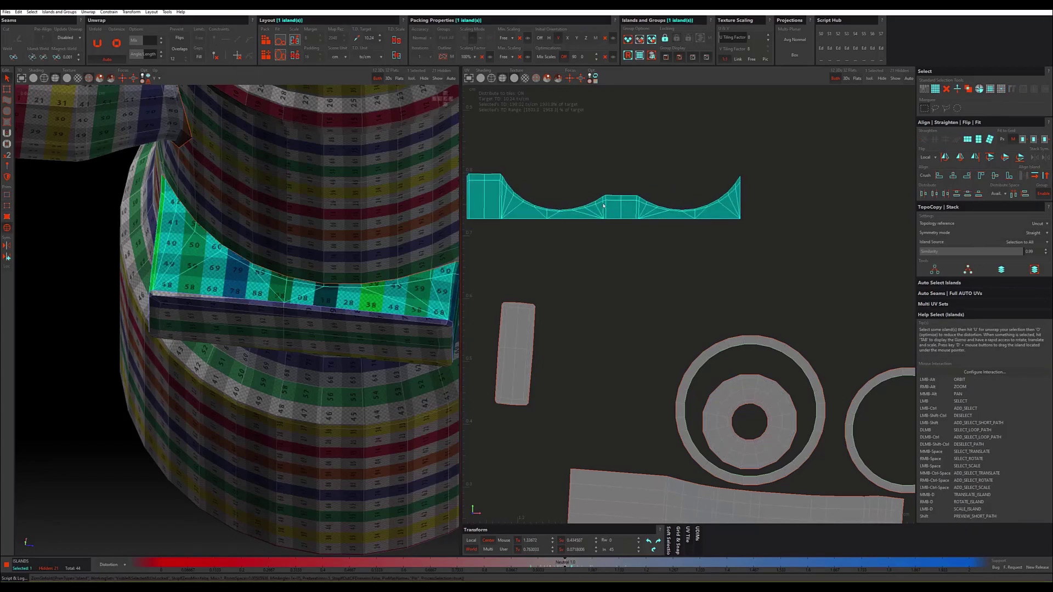
left_click(596, 251)
key("f")
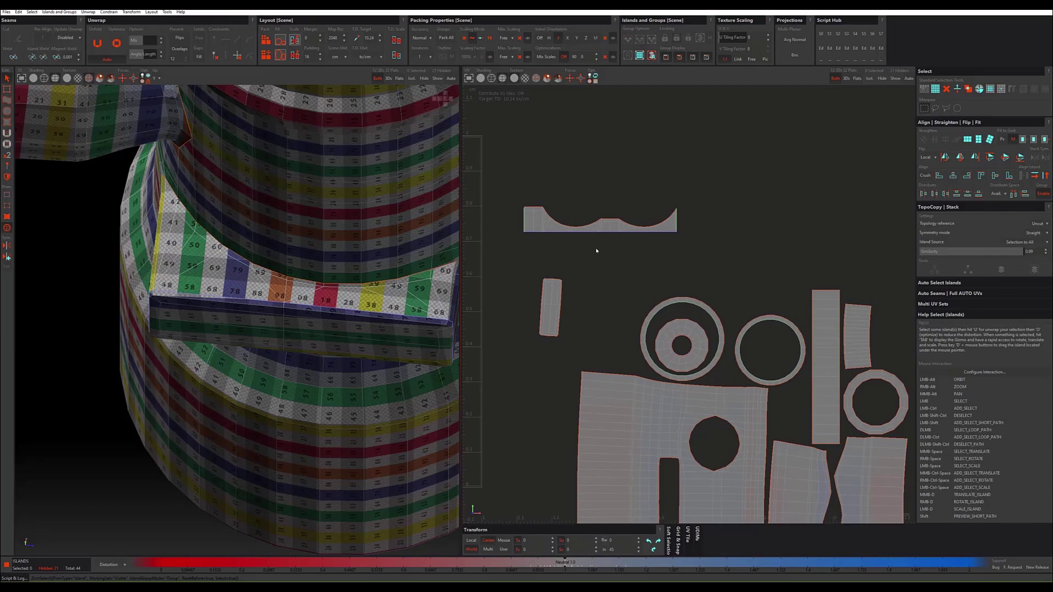
mouse_move(416, 310)
left_mouse_down("alt")
mouse_move(266, 234)
mouse_move(264, 311)
left_mouse_up("alt")
scroll(302, 268, "up", 3)
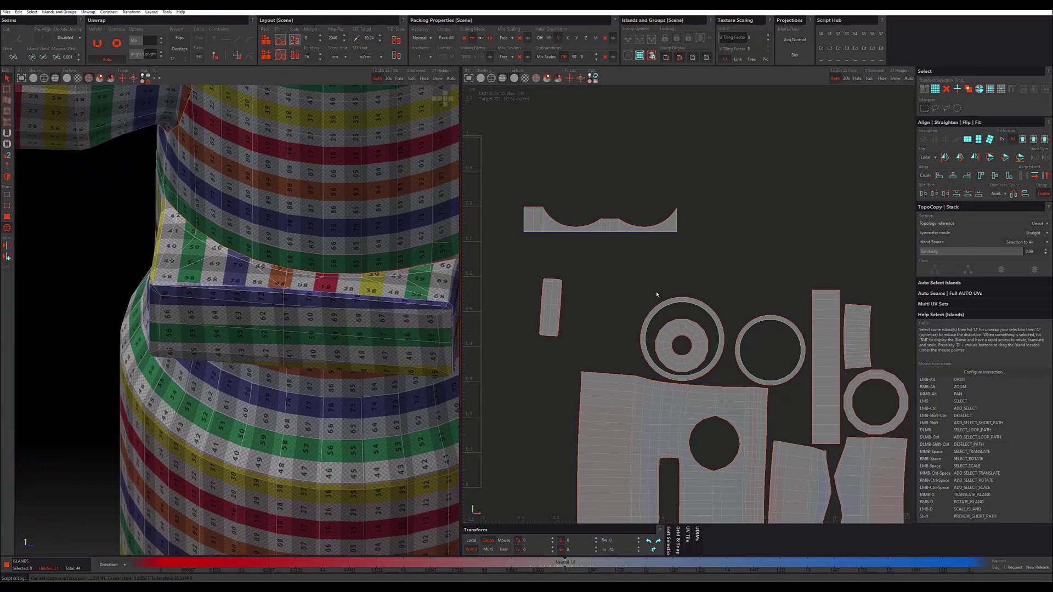
Step: Rotate the small box-side island horizontal, straighten it with Align, and optimize it
left_click(555, 298)
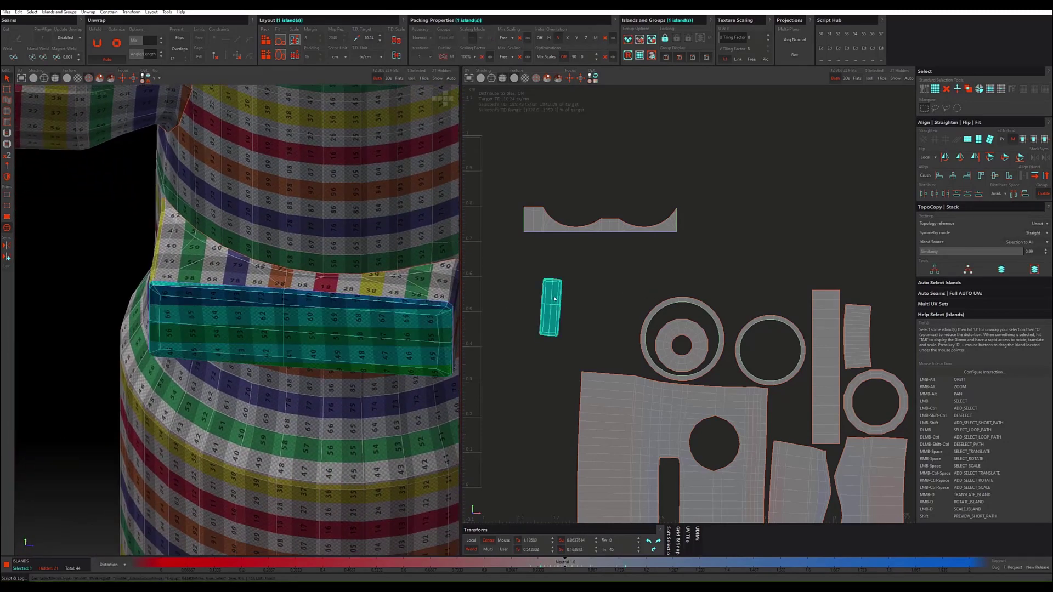
left_click(662, 542)
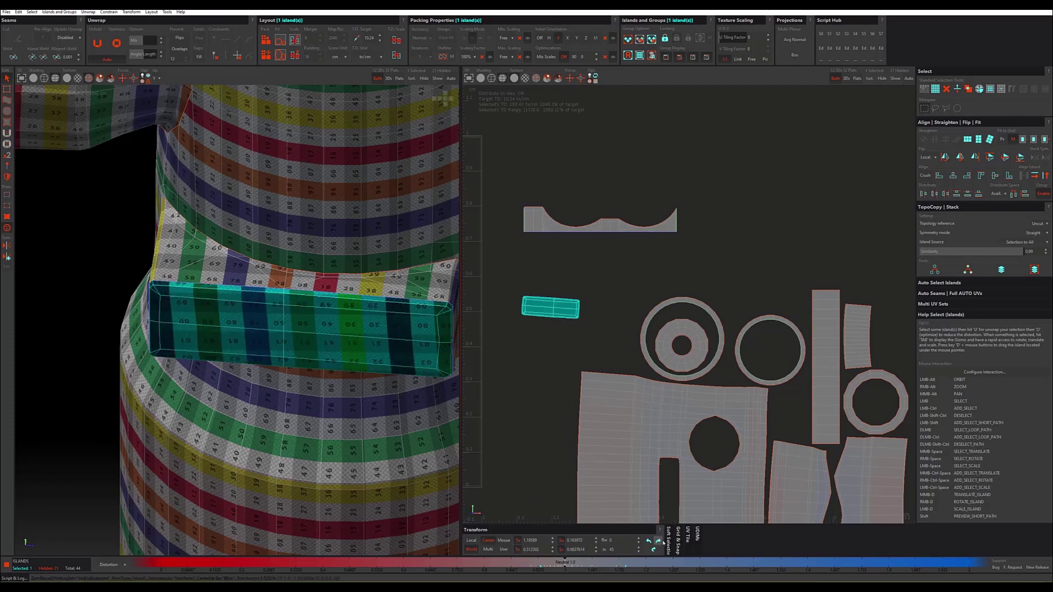
left_click(651, 542)
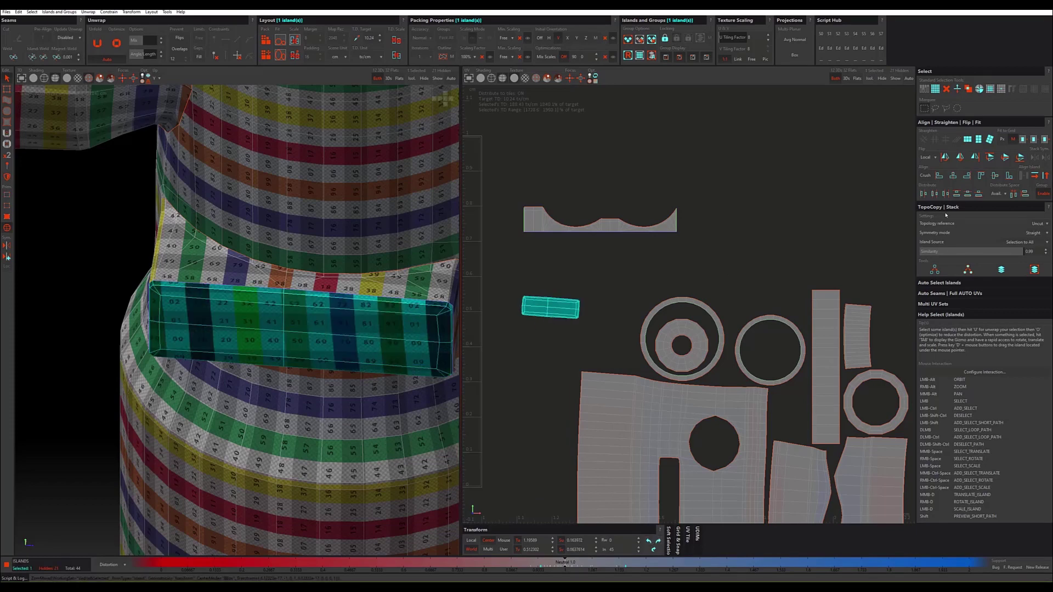
left_click(1034, 175)
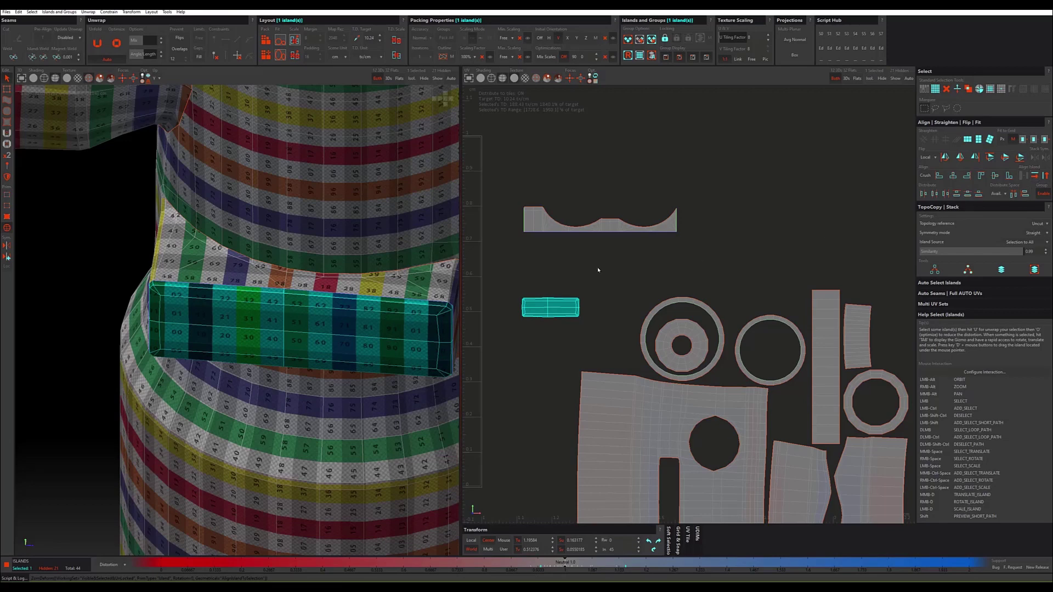
key("o")
Step: Move the small island up just beneath the curved strip island
key("Tab")
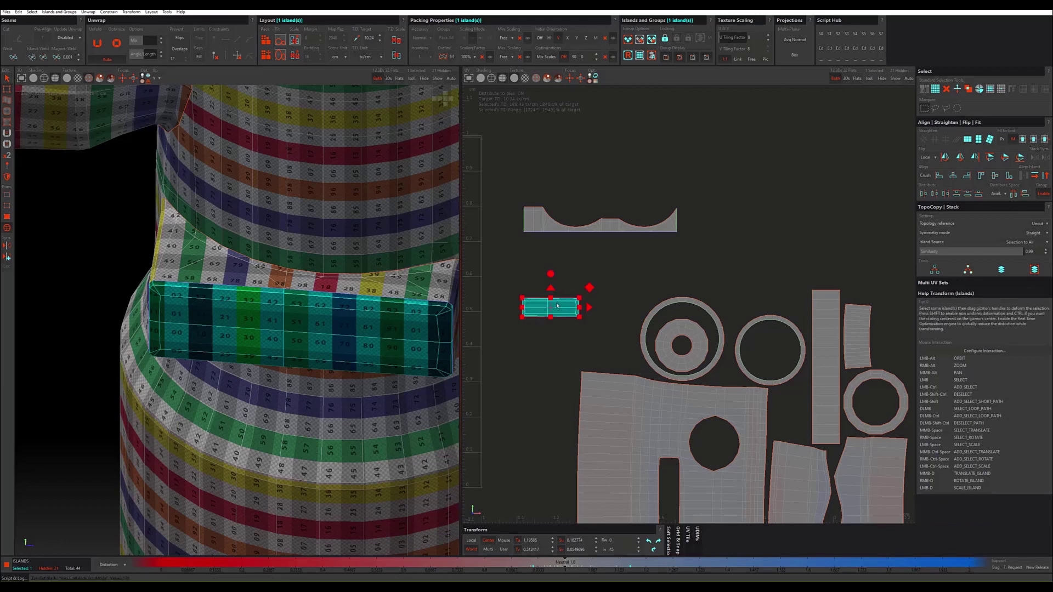
left_click_drag(589, 288, 588, 230)
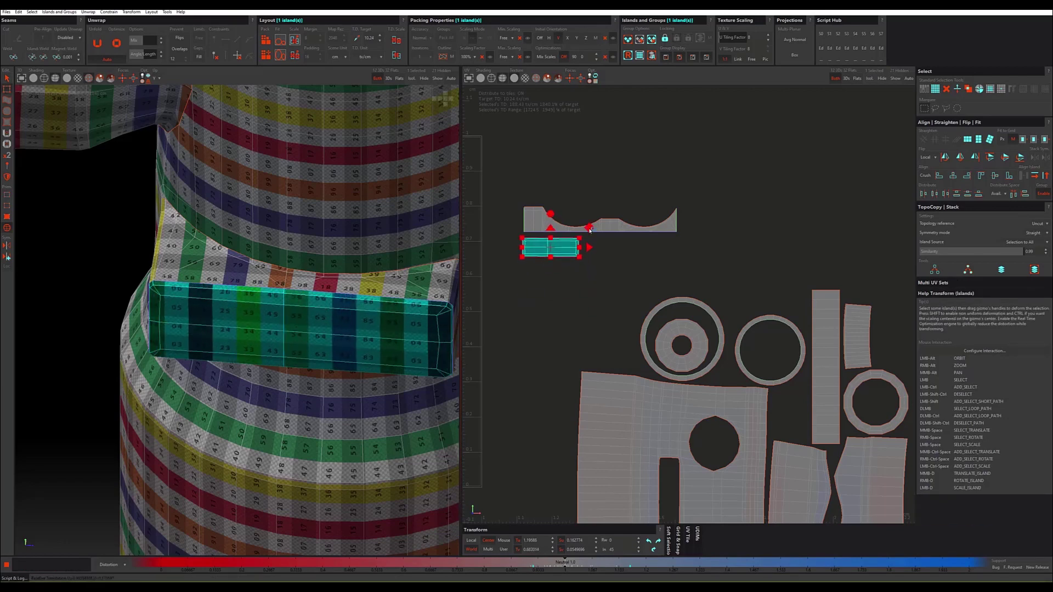
key("Tab")
scroll(553, 294, "down", 2)
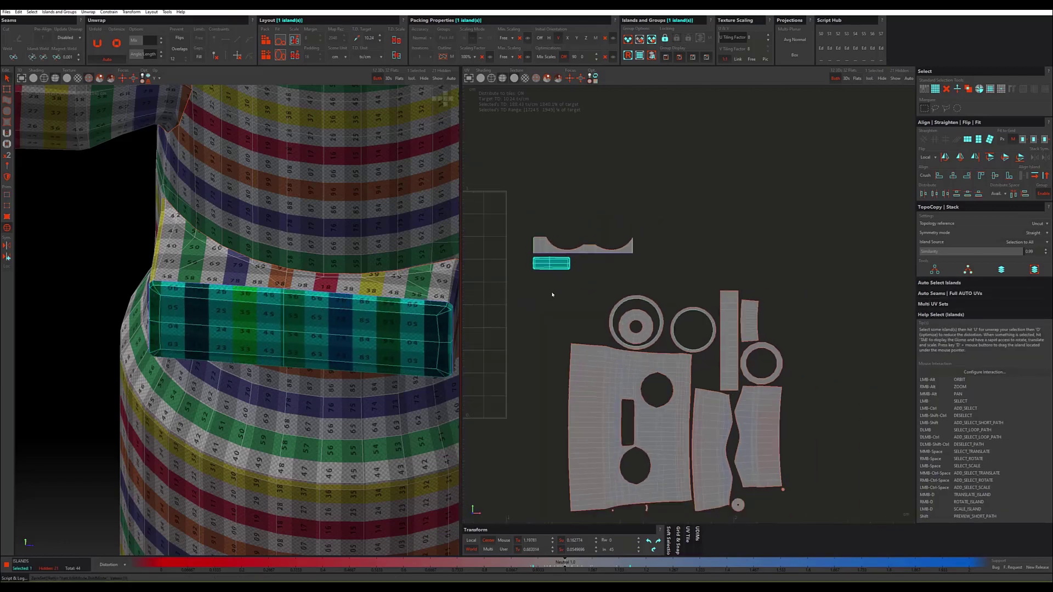
left_click(608, 363)
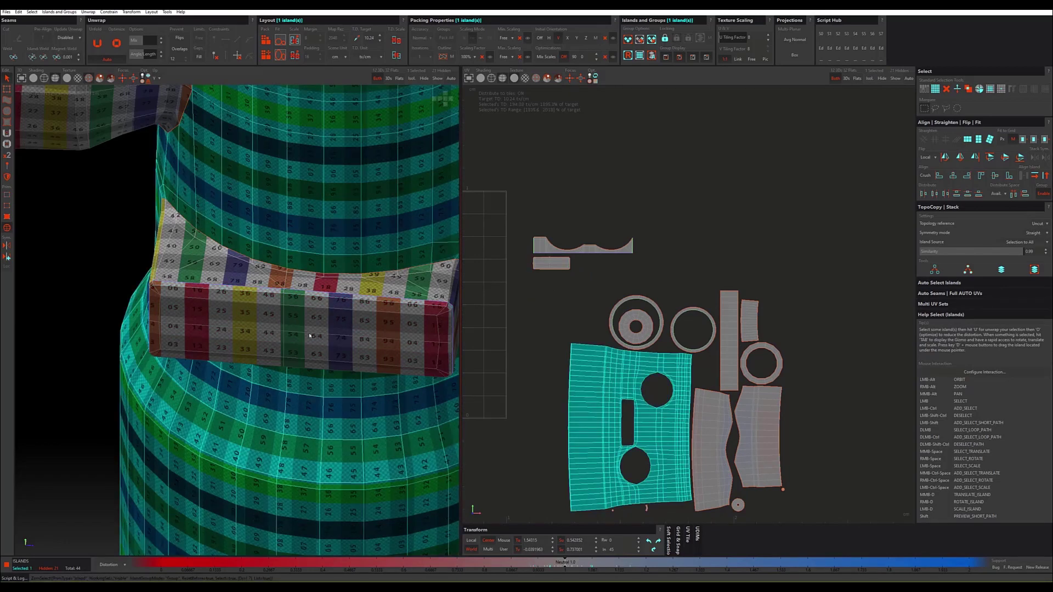
Step: Rotate the large holed island a quarter turn and move it into the UV tile
scroll(310, 336, "down", 4)
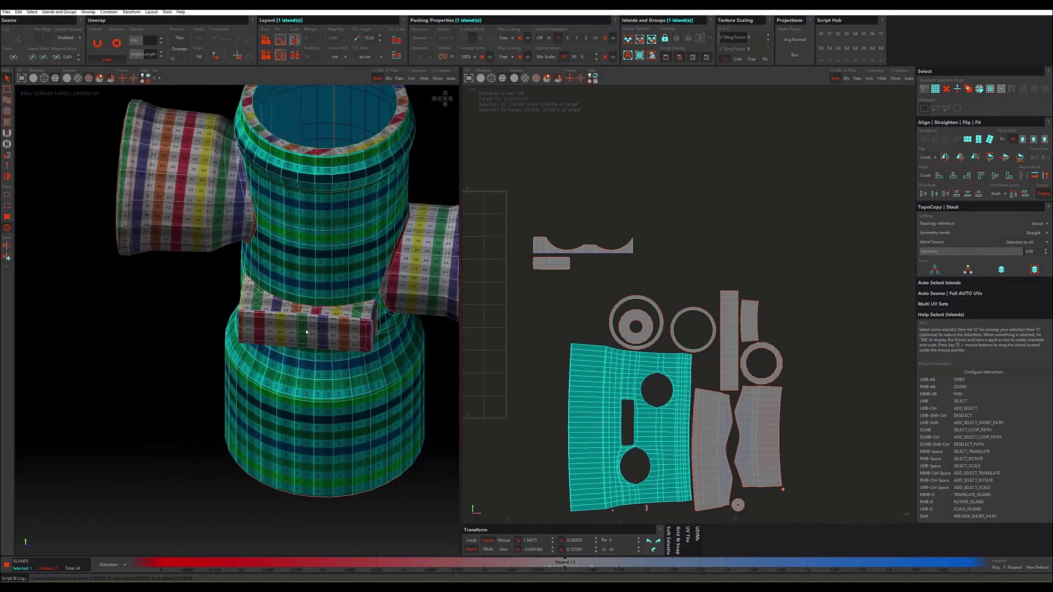
left_click(649, 541)
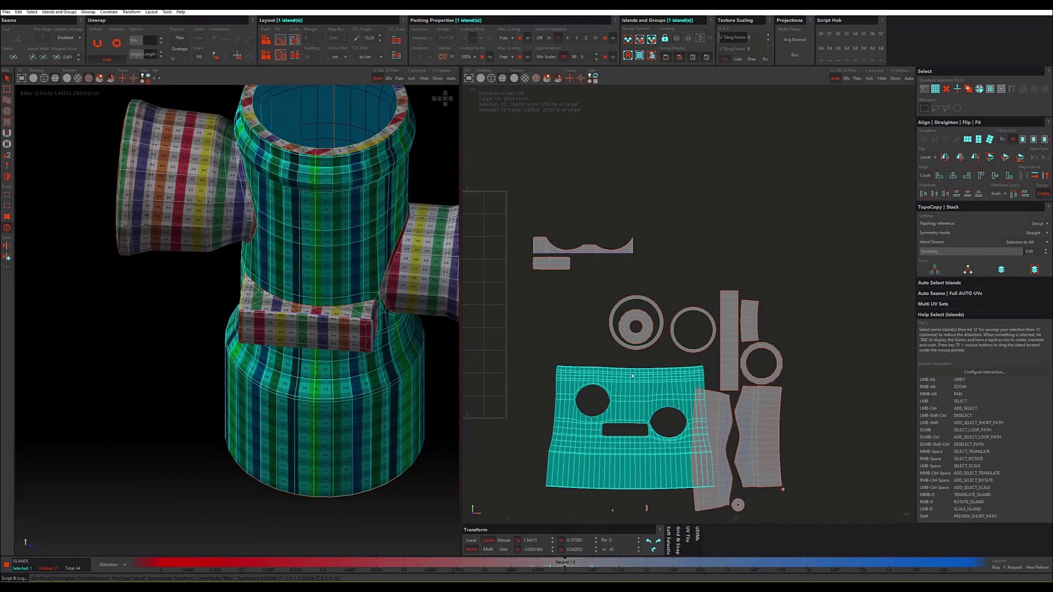
scroll(631, 376, "down", 2)
middle_click_drag(619, 365, 733, 364, "alt")
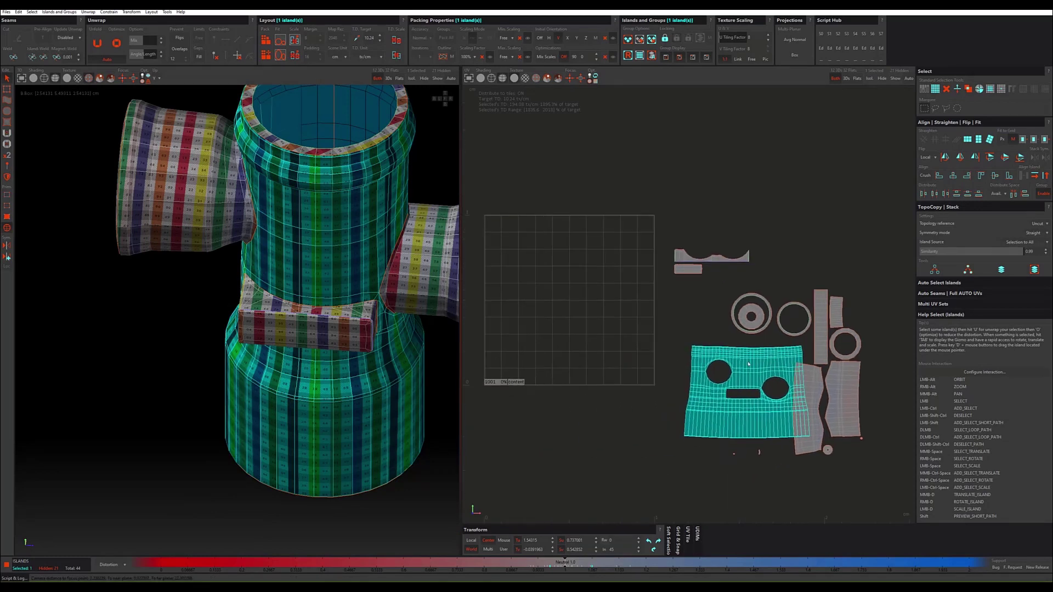
key("Tab")
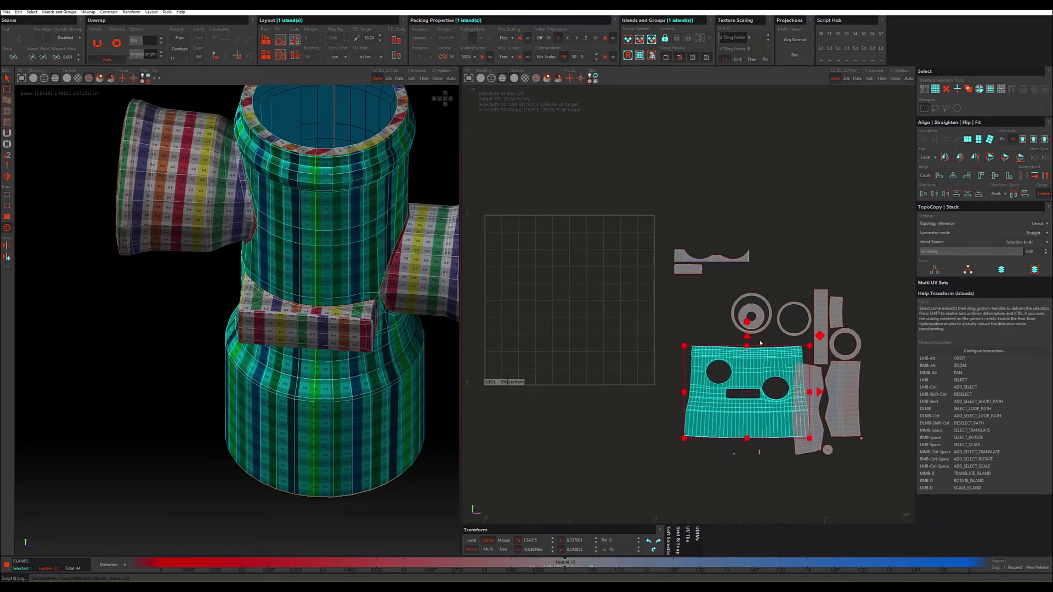
left_click_drag(746, 392, 577, 365)
Step: Constrain the large island's left and right border edge loops to stay straight
scroll(548, 351, "up", 2)
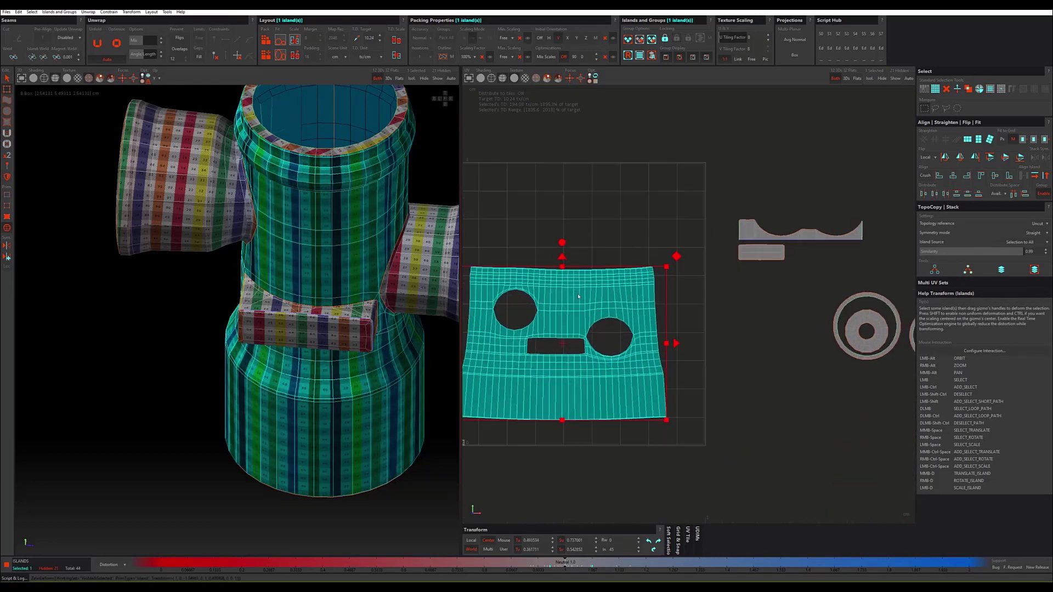
scroll(518, 301, "up", 2)
middle_click_drag(526, 301, 557, 298, "alt")
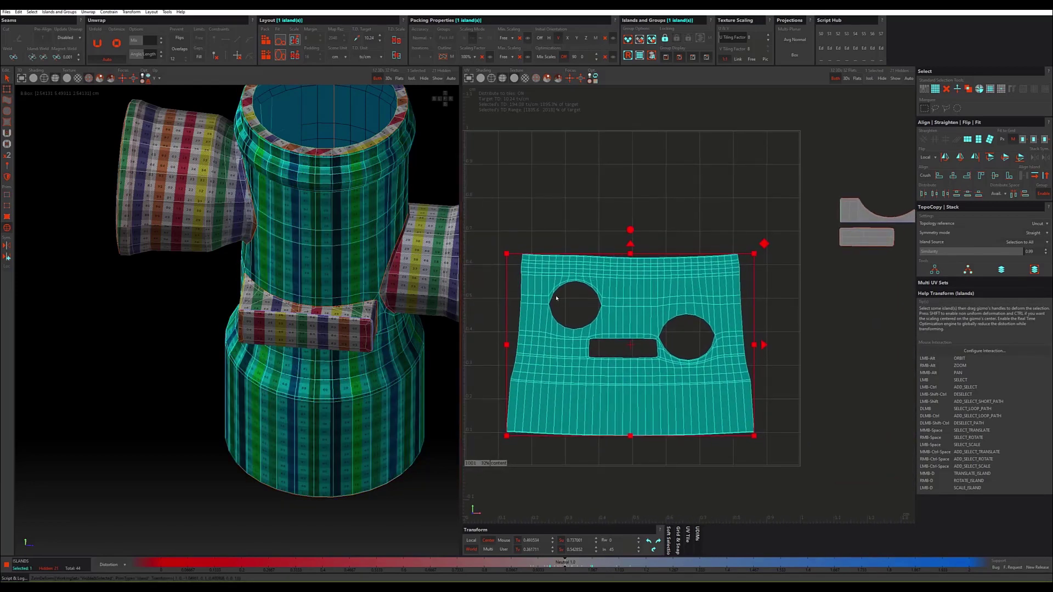
key("F2")
double_click(522, 307)
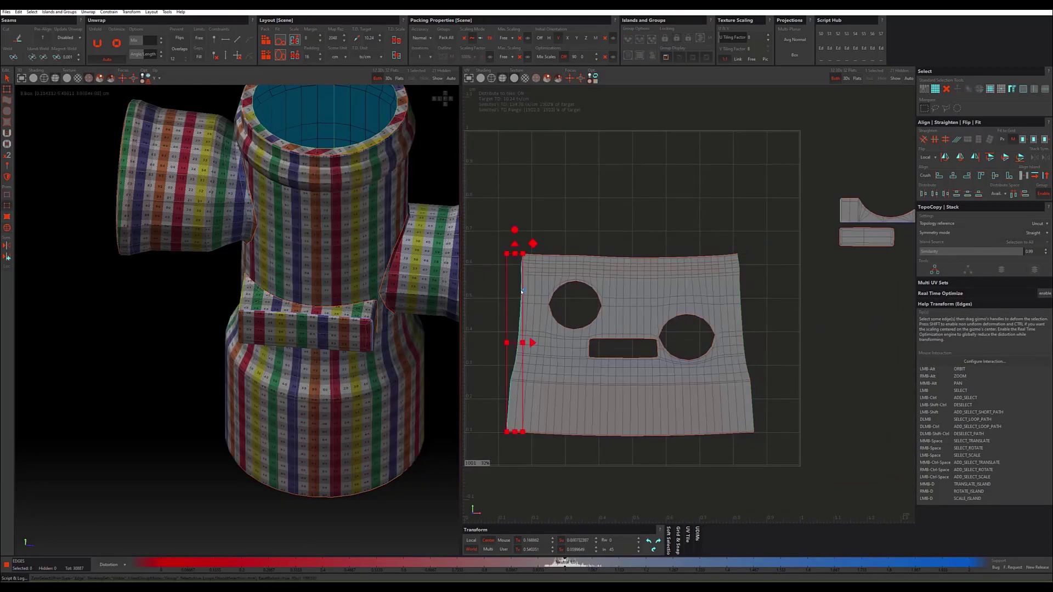
double_click(740, 286, "ctrl")
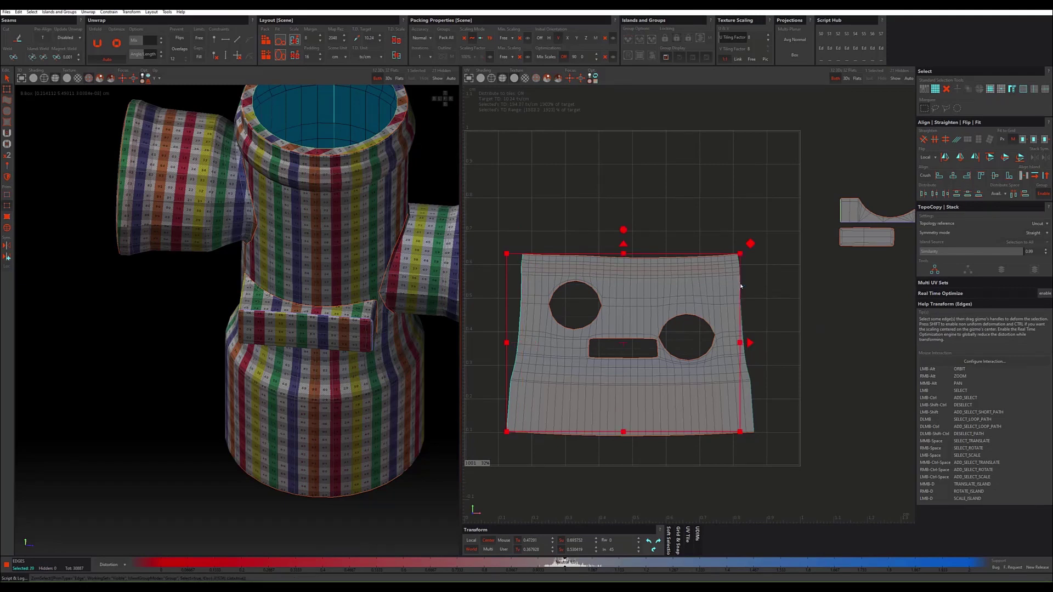
double_click(741, 286, "ctrl+shift")
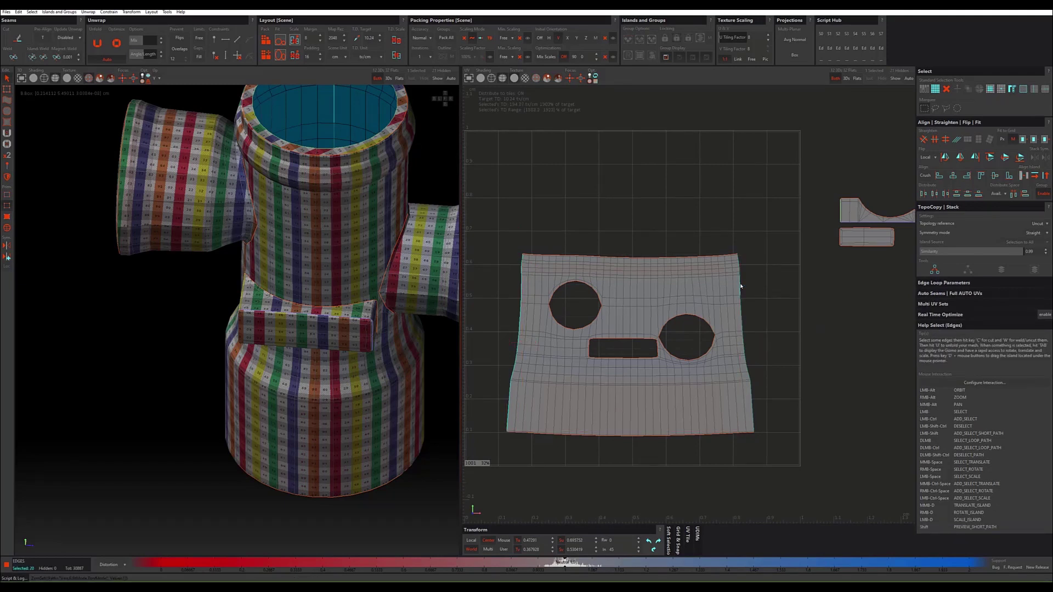
double_click(522, 290, "ctrl")
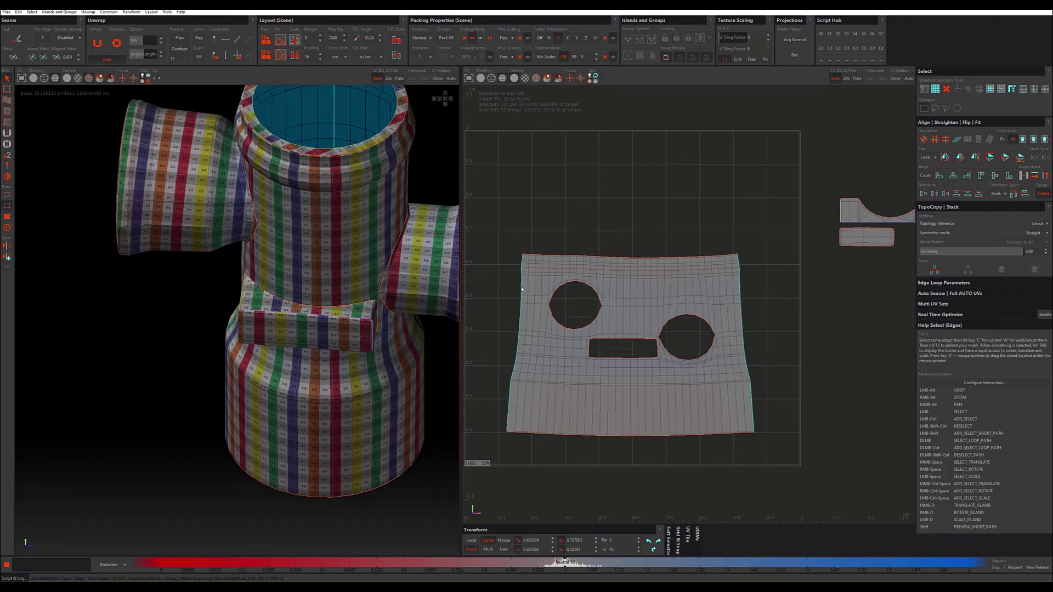
left_click(229, 42)
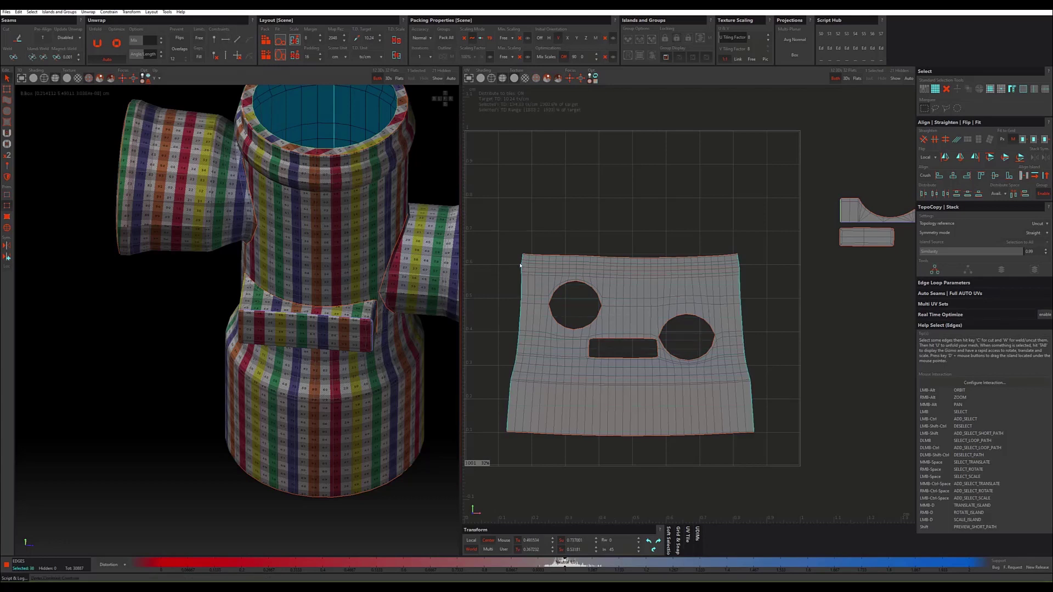
Step: Unfold the large island into a straight rectangle and relax it twice
left_click(517, 294)
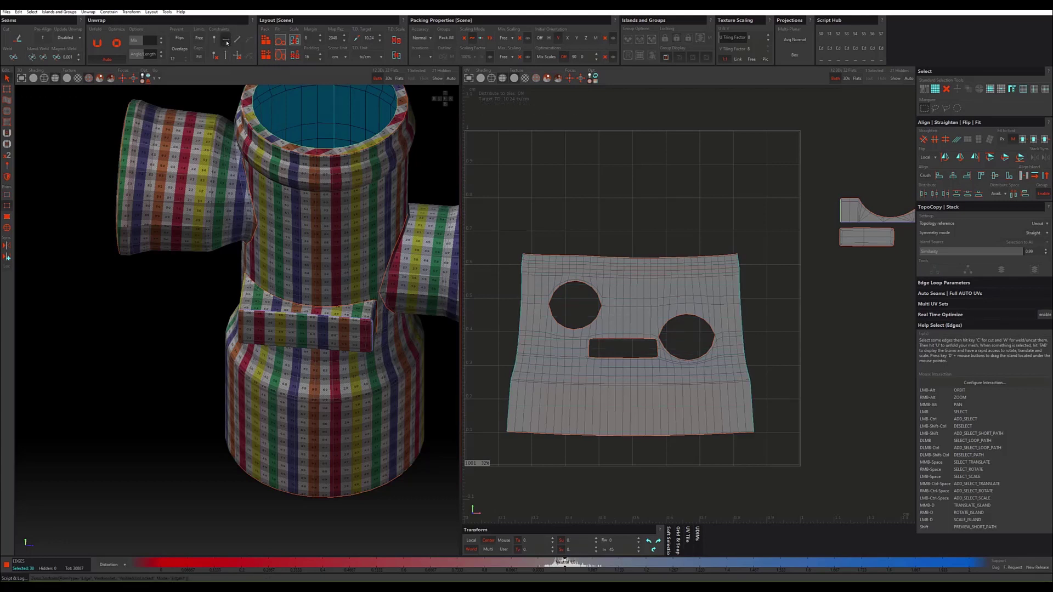
double_click(522, 282)
double_click(741, 289, "ctrl")
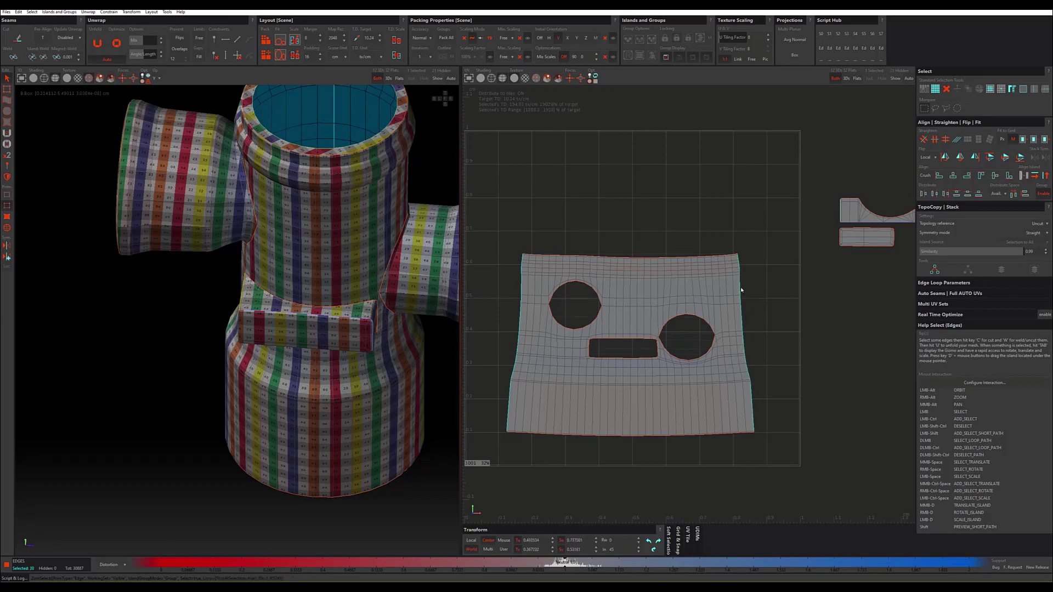
left_click(472, 216)
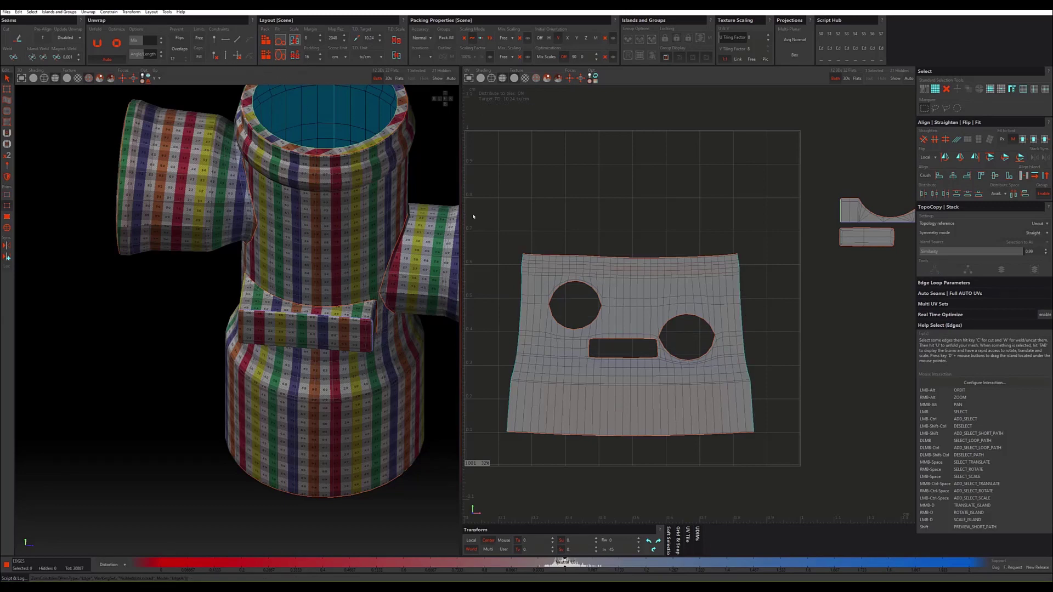
left_click(580, 262)
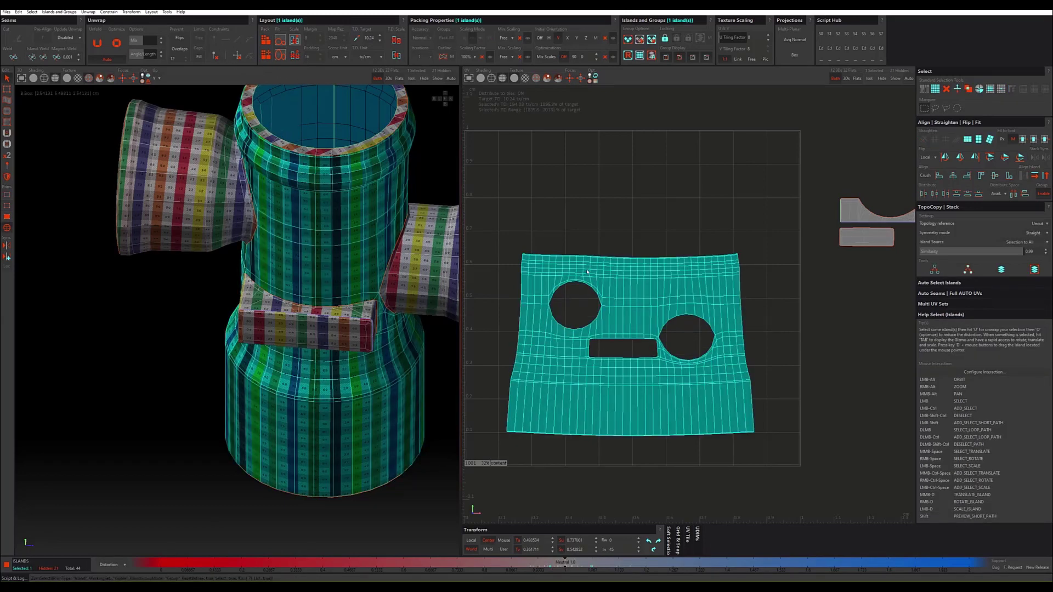
key("u")
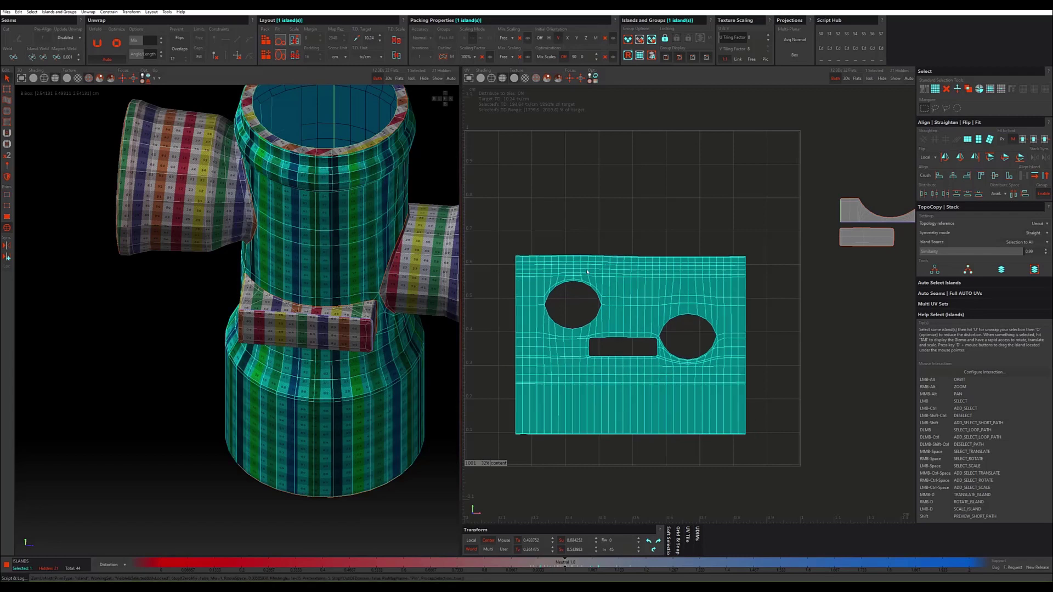
key("o")
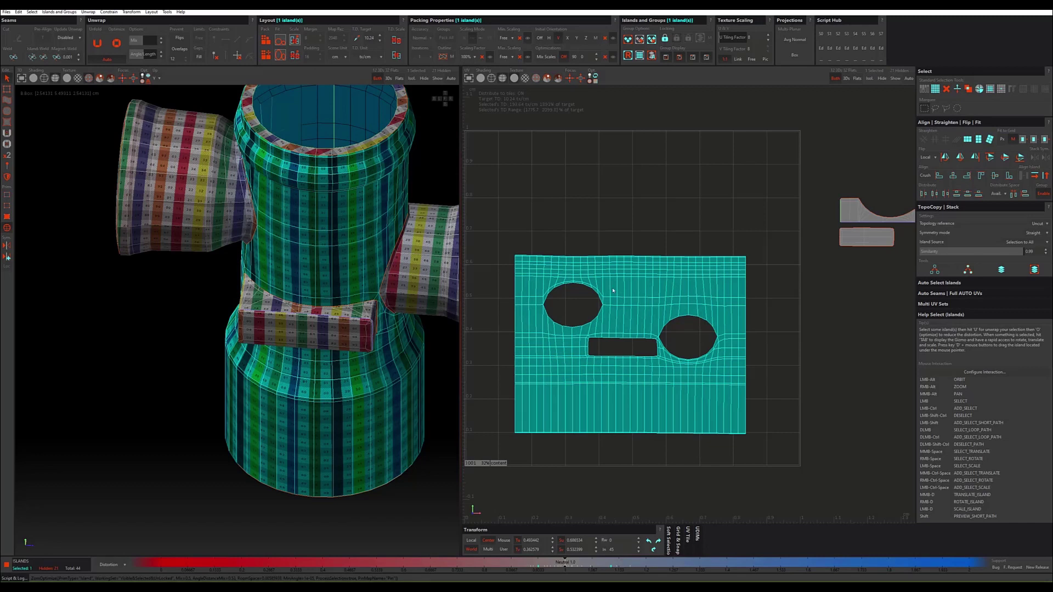
key("o")
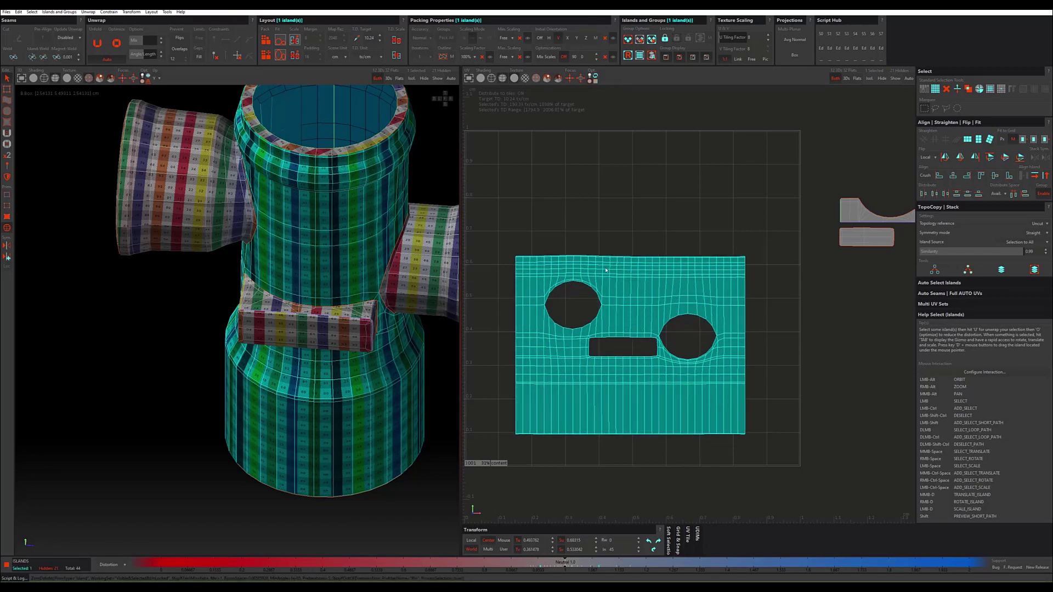
Step: Move the large holed island up out of the tile, above the wavy strip
left_click(637, 212)
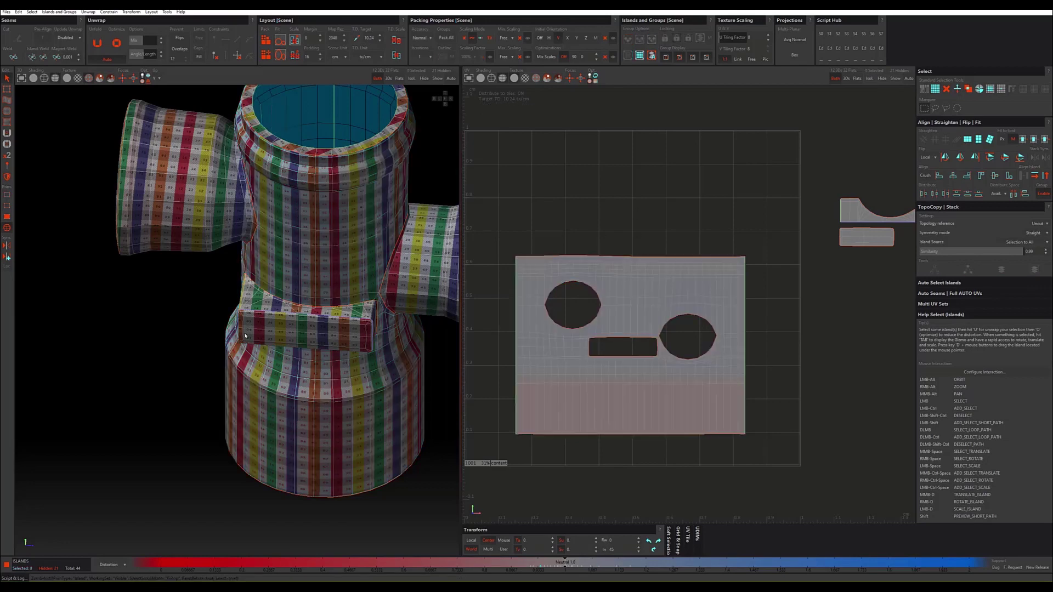
mouse_move(285, 231)
left_mouse_down("alt")
mouse_move(276, 284)
mouse_move(384, 278)
left_mouse_up("alt")
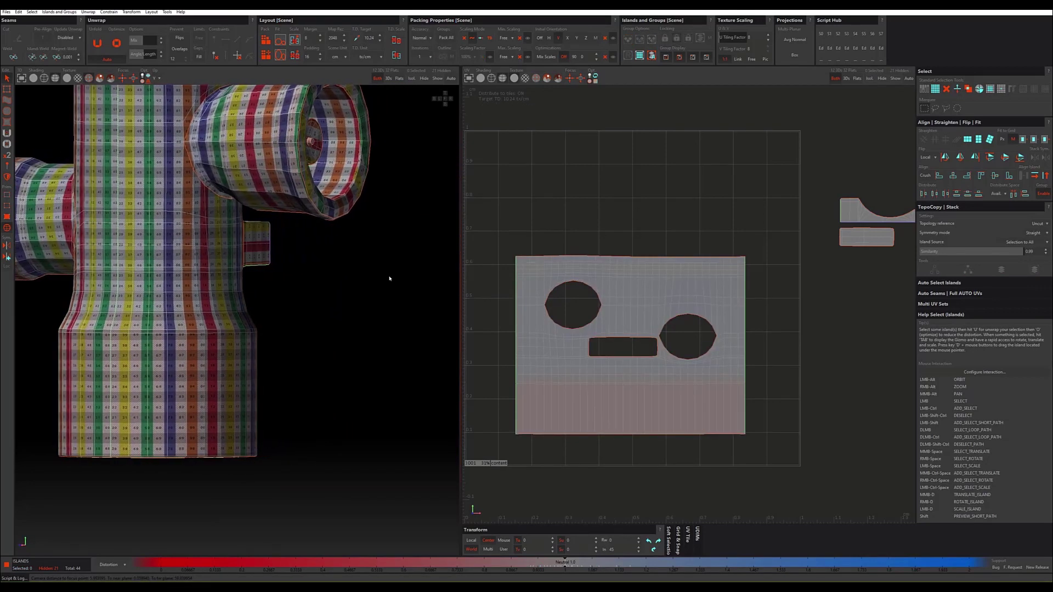
left_click_drag(384, 278, 392, 277, "alt")
scroll(652, 336, "down", 2)
scroll(652, 337, "down", 3)
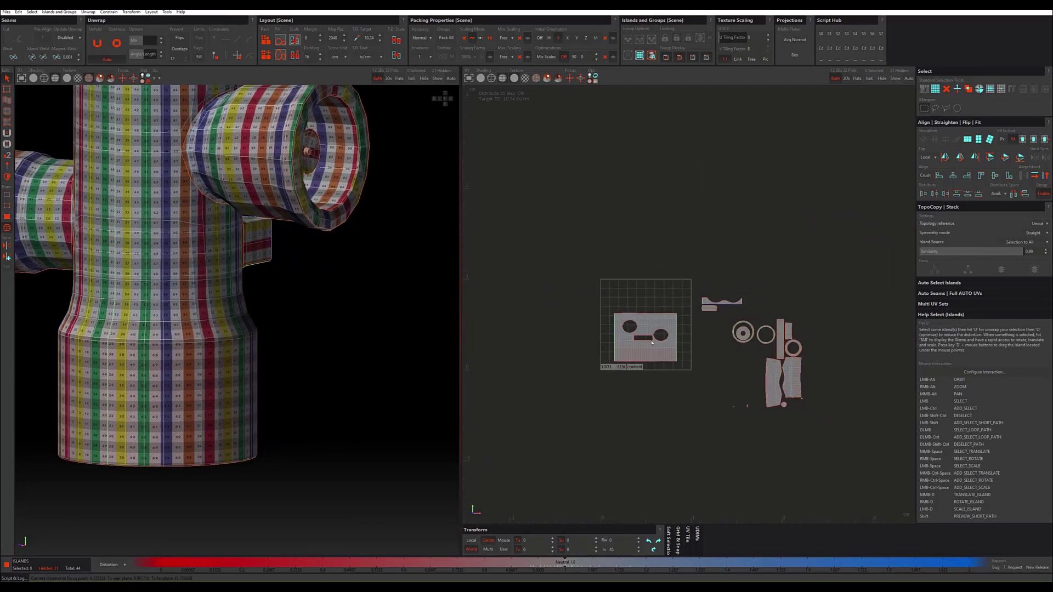
left_click(650, 332)
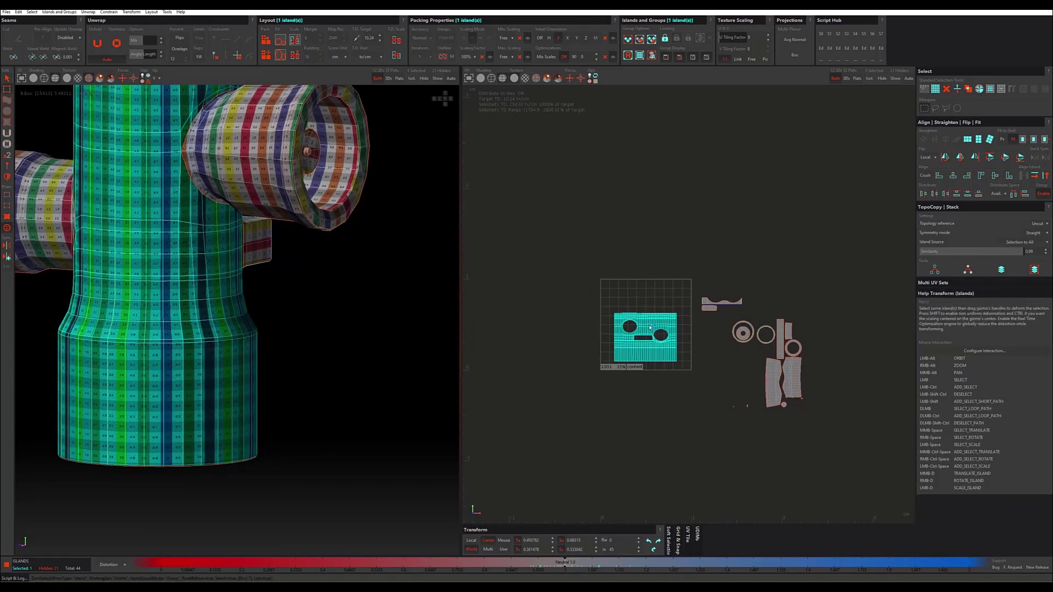
middle_click_drag(686, 301, 771, 227)
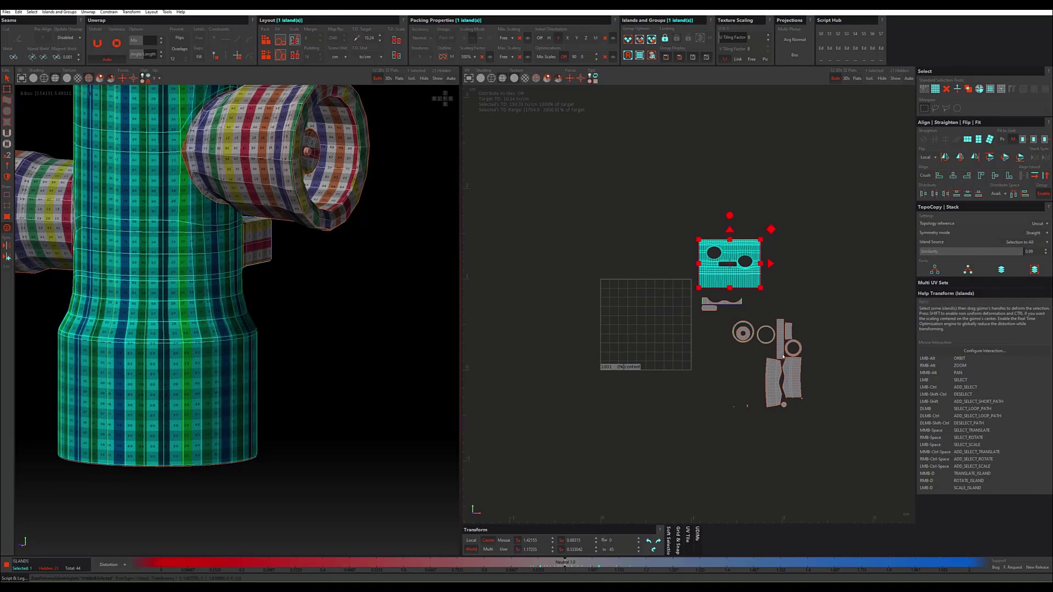
left_click(777, 371)
scroll(277, 312, "down", 2)
scroll(267, 305, "down", 2)
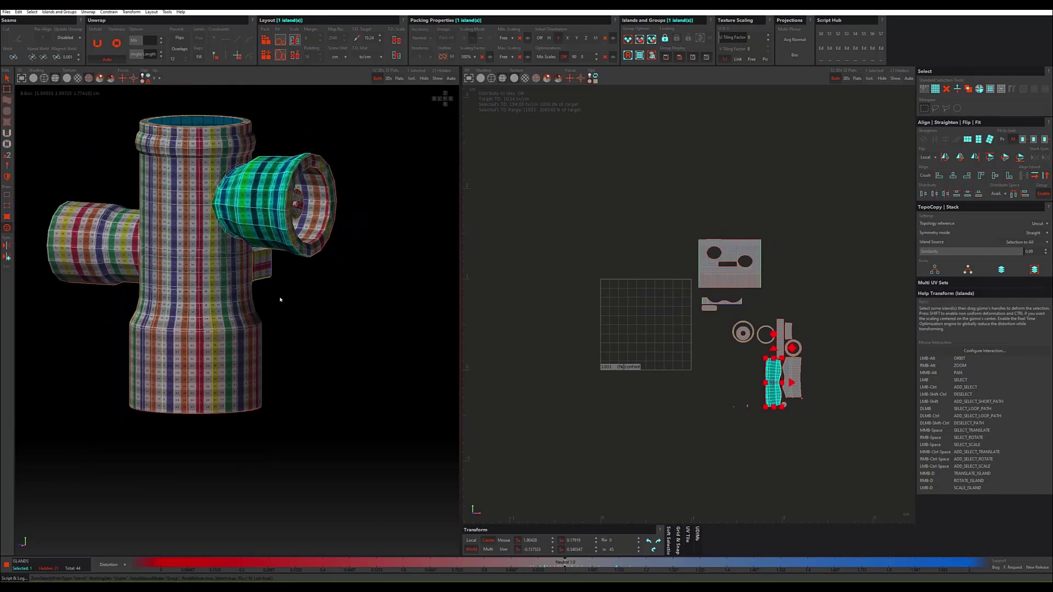
Step: Move the side cylinder's island into the tile and rotate it 90° to horizontal
mouse_move(280, 300)
left_mouse_down("alt")
mouse_move(153, 277)
mouse_move(215, 302)
left_mouse_up("alt")
scroll(188, 288, "up", 3)
scroll(195, 292, "up", 2)
scroll(200, 295, "up", 2)
mouse_move(777, 364)
left_mouse_down()
mouse_move(729, 362)
mouse_move(623, 328)
left_mouse_up()
scroll(618, 336, "up", 4)
left_click(649, 540)
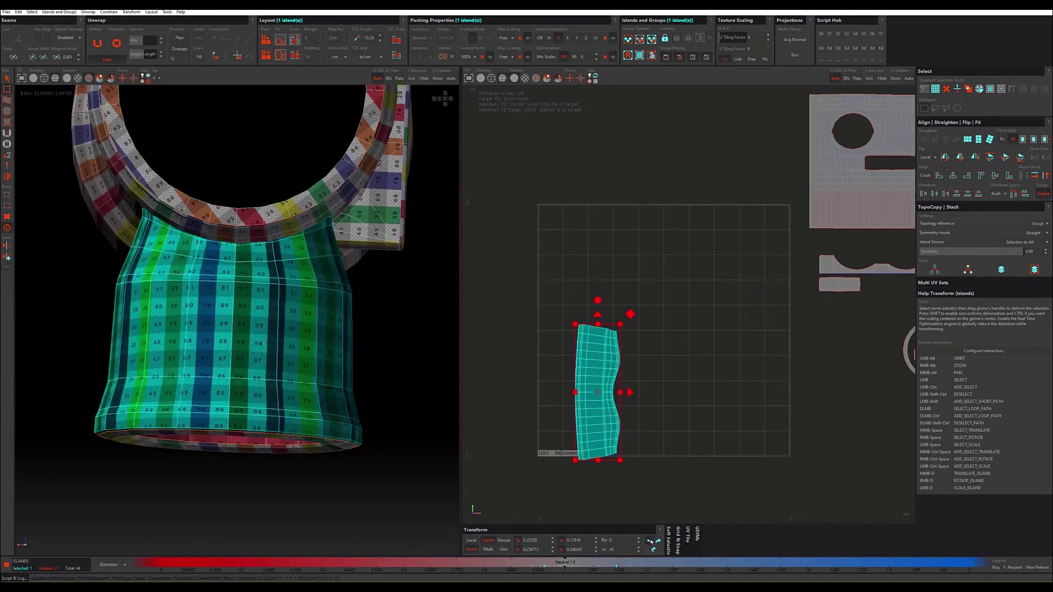
left_click_drag(597, 390, 613, 362)
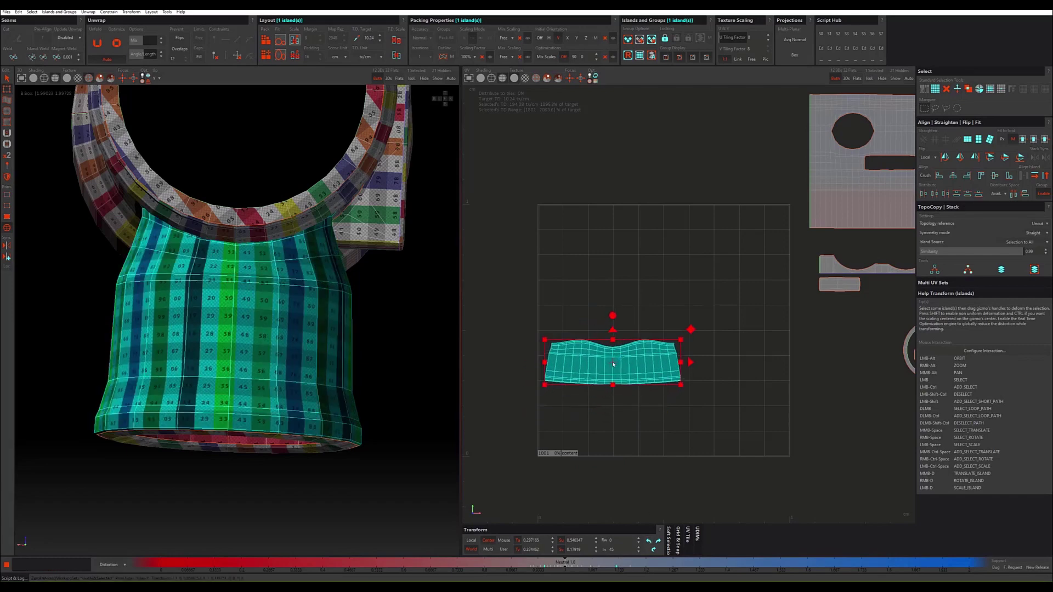
Step: Constrain the island's left and right border edge loops vertically
key("2")
key("Tab")
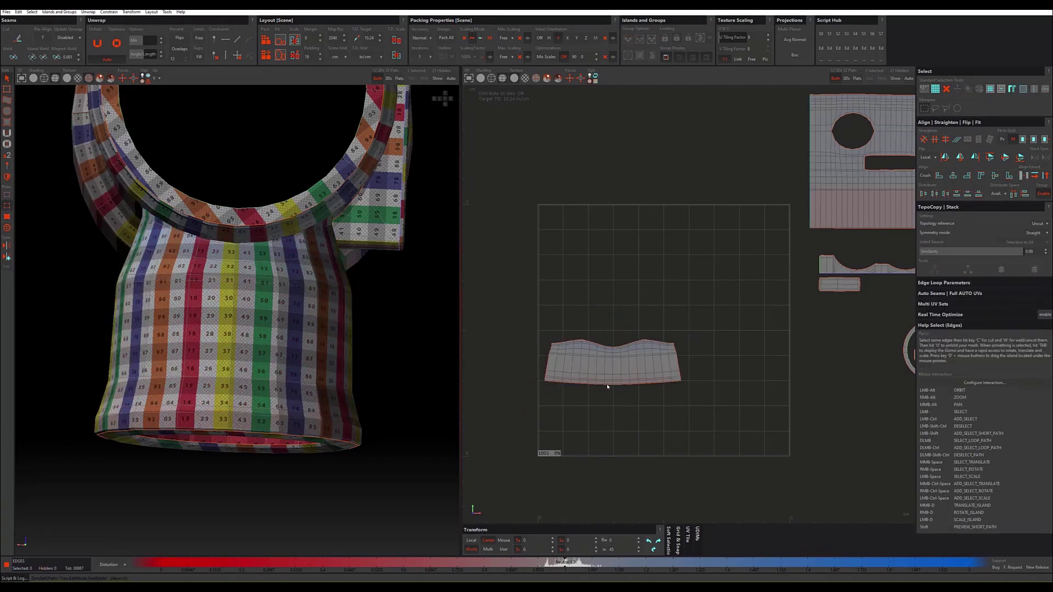
double_click(607, 386)
scroll(607, 388, "up", 5)
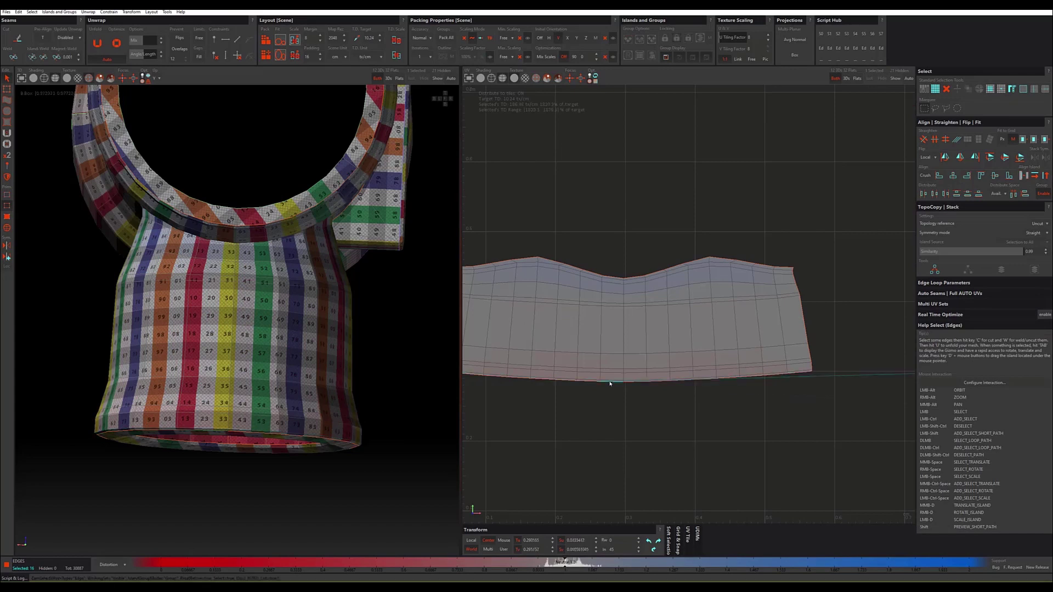
key("Escape")
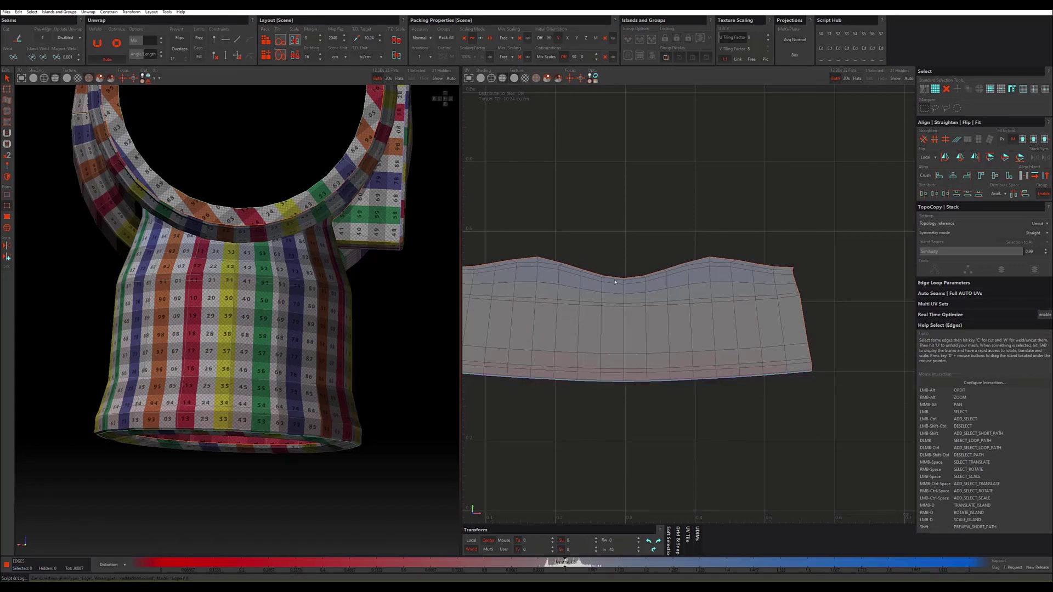
scroll(615, 282, "down", 2)
double_click(489, 307)
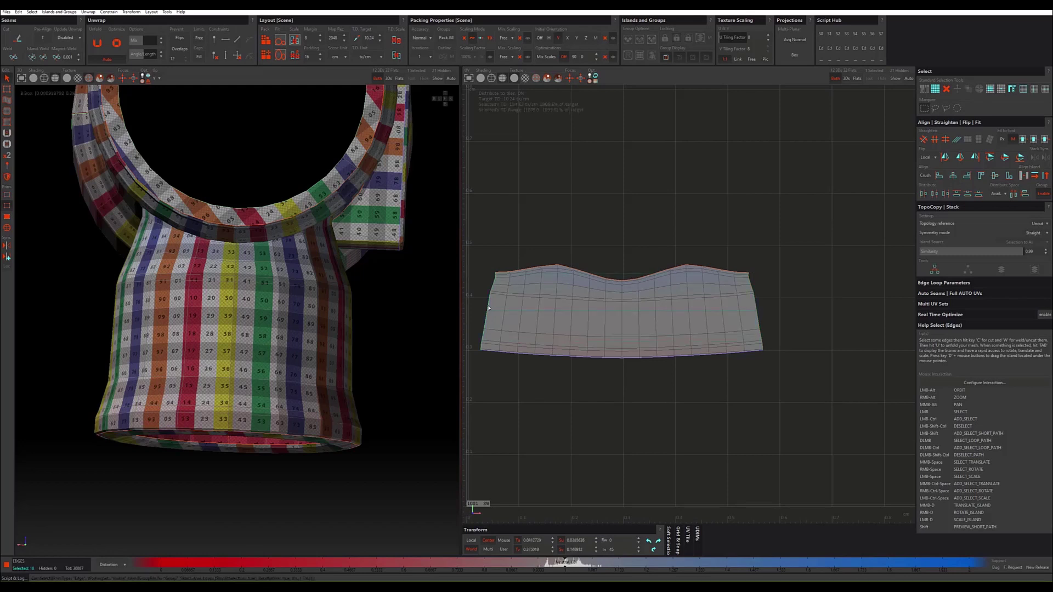
double_click(756, 303, "ctrl")
left_click(226, 56)
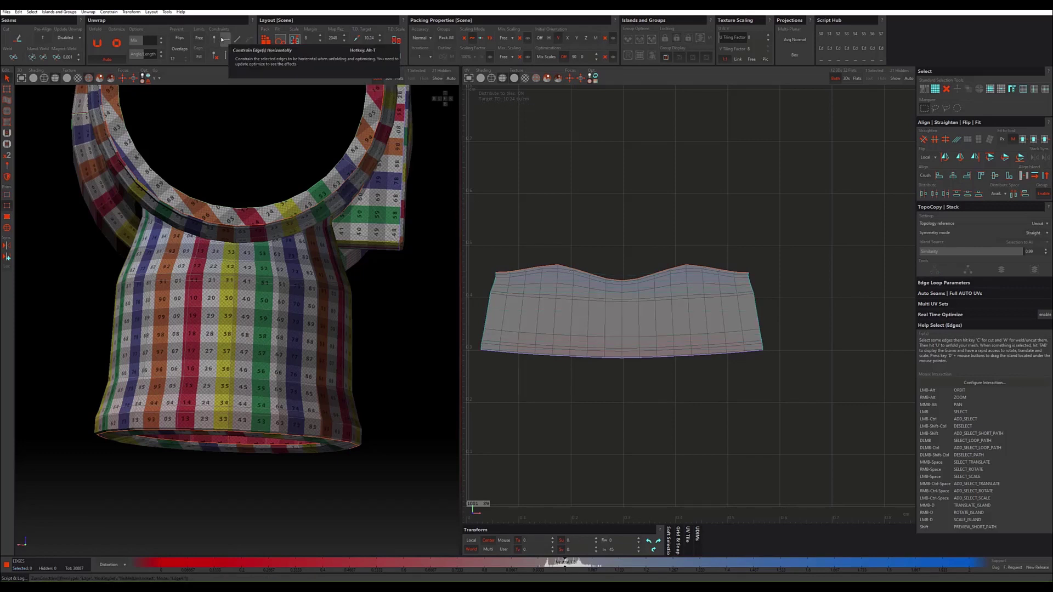
Step: Unfold the island with its constraints and move the strip above the tile
left_click(620, 310)
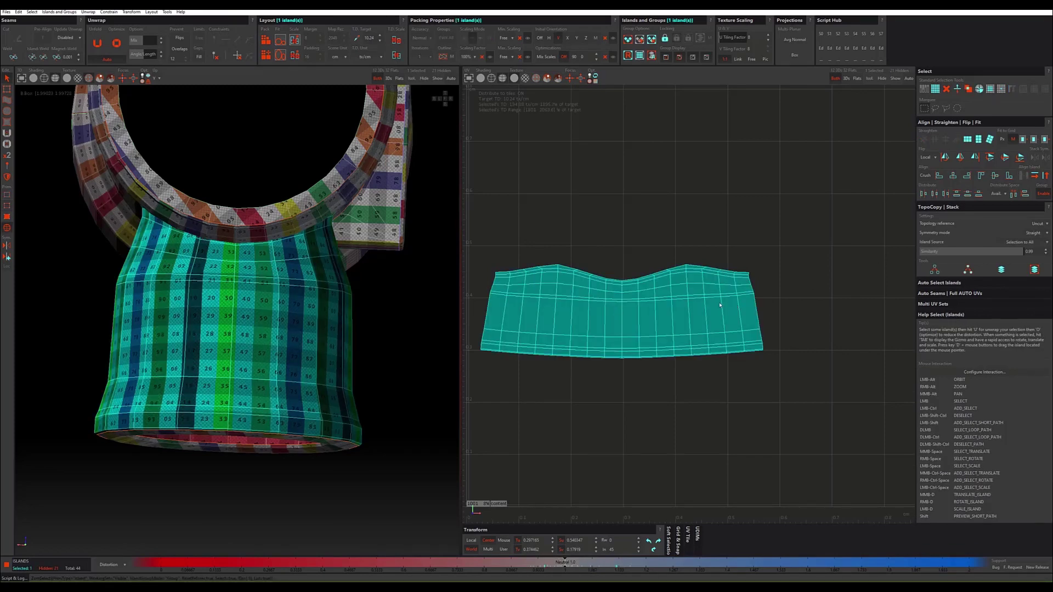
key("u")
scroll(395, 320, "down", 3)
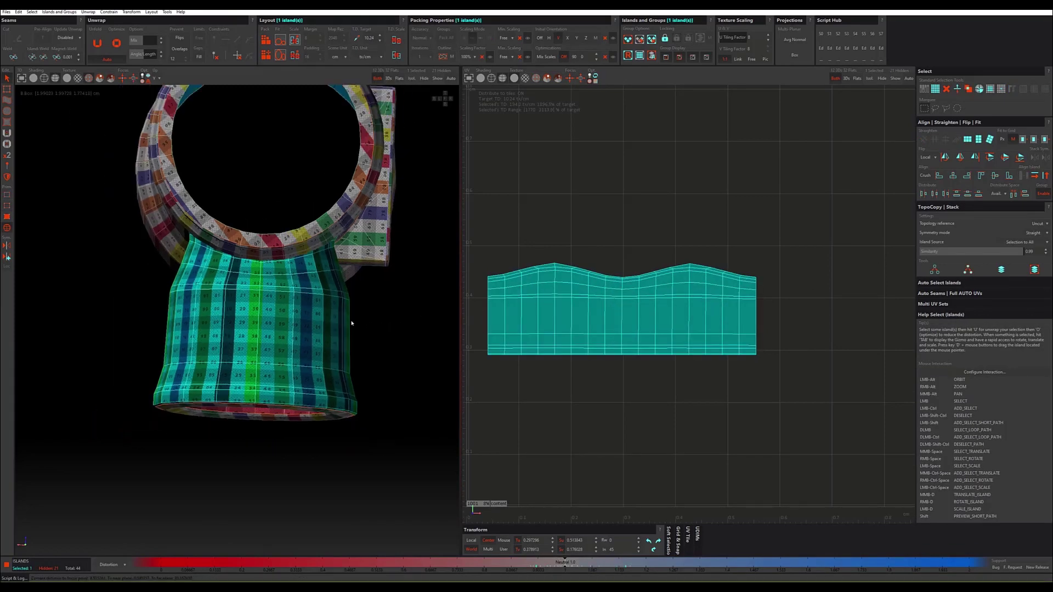
scroll(671, 307, "down", 5)
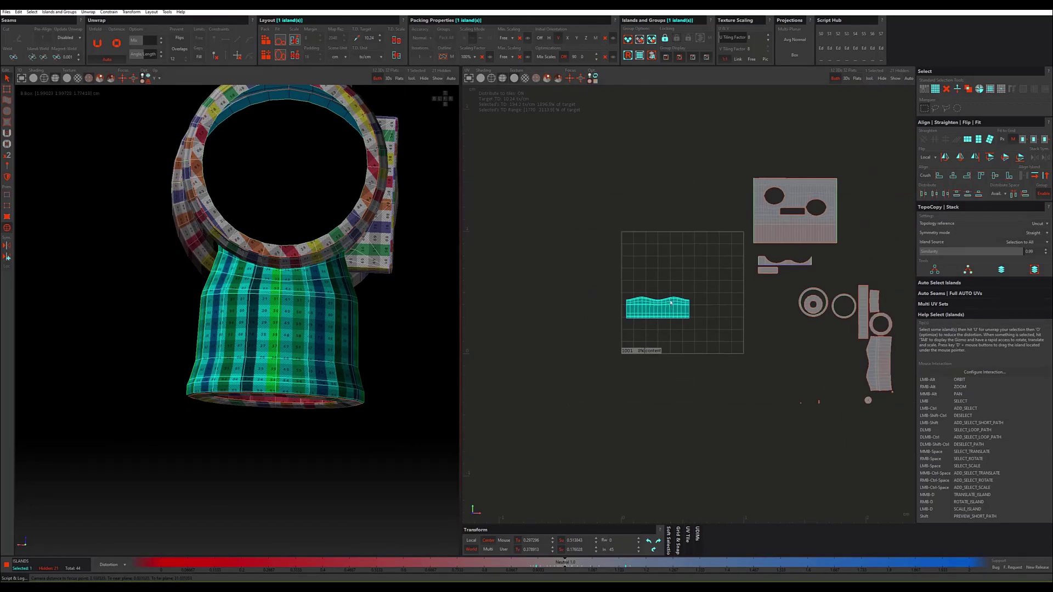
key("Tab")
left_click_drag(698, 284, 746, 160)
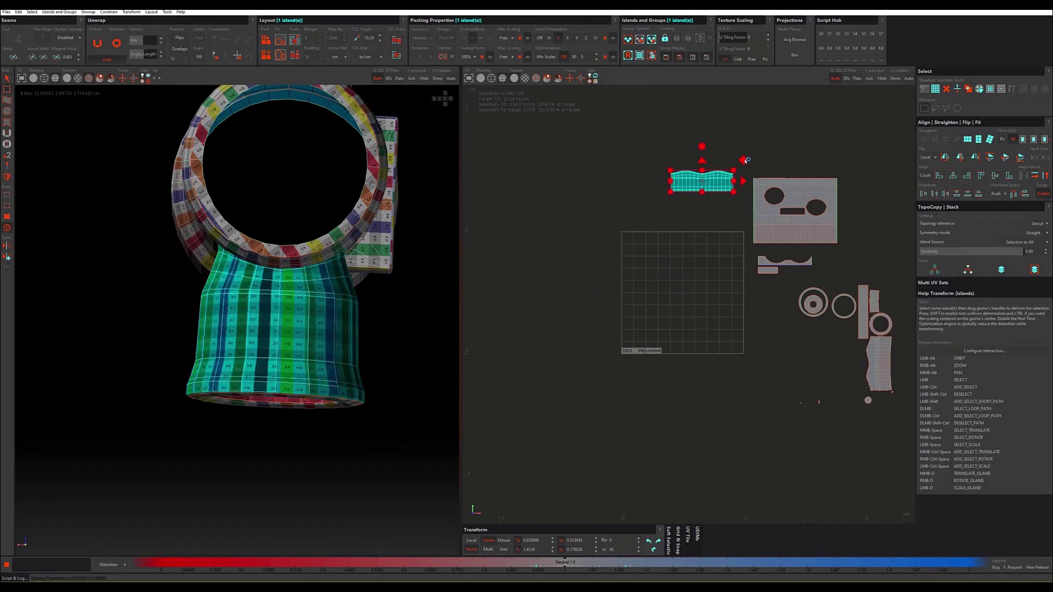
Step: Move the lower cylinder's tall island into the tile and rotate it 90° to horizontal
scroll(746, 160, "up", 4)
scroll(744, 205, "down", 2)
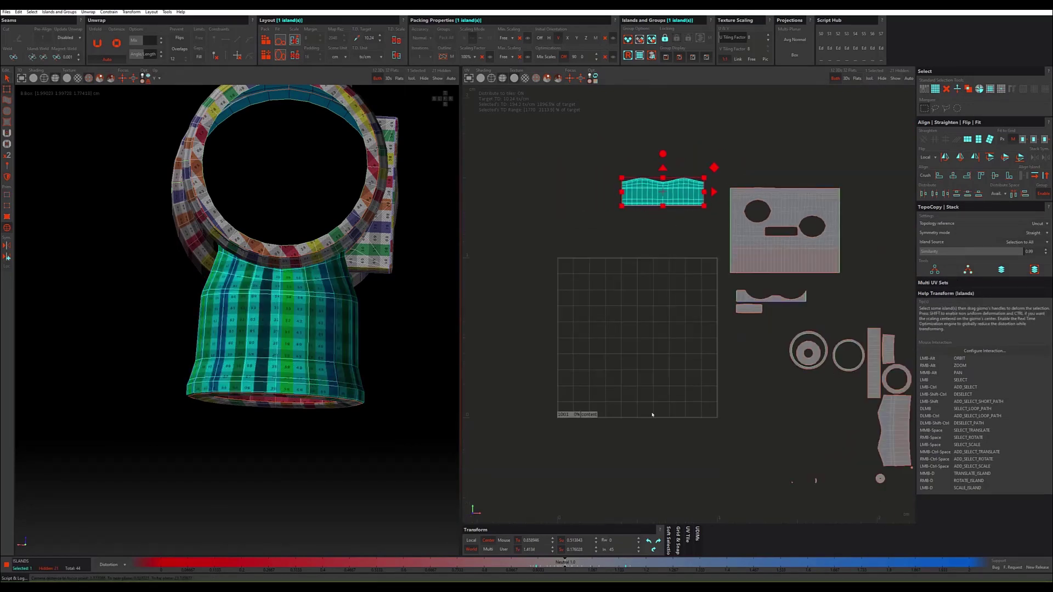
left_click(906, 418)
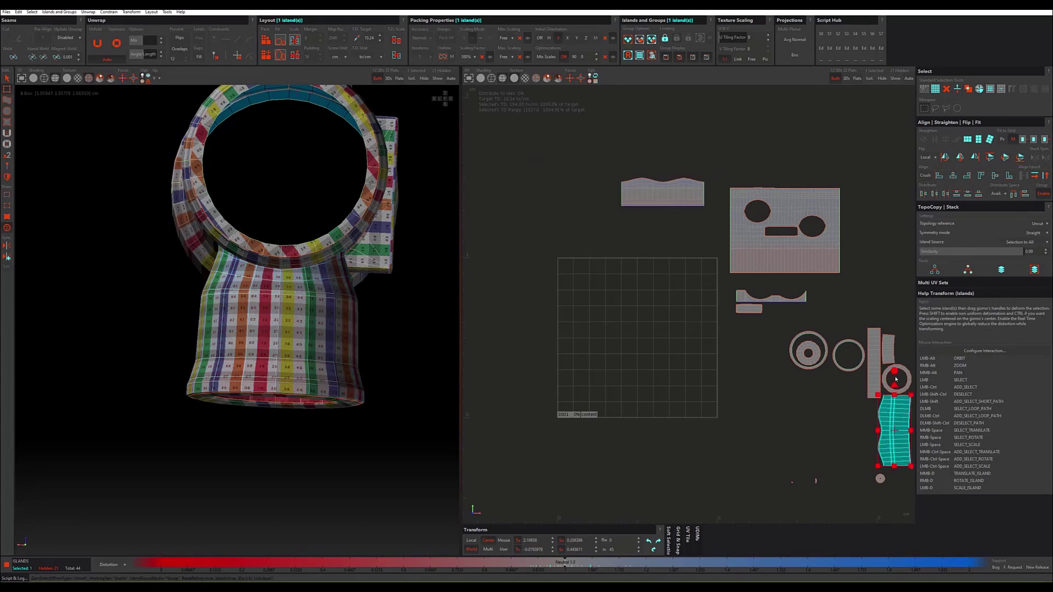
middle_click_drag(898, 393, 780, 390, "alt")
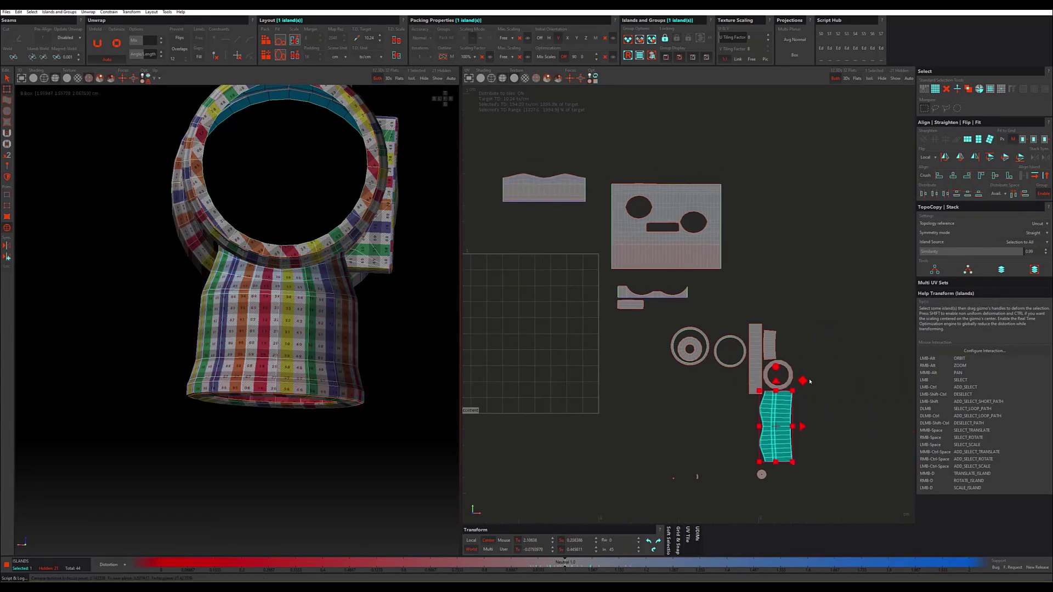
left_click_drag(810, 381, 565, 299)
middle_click_drag(389, 340, 346, 315, "alt")
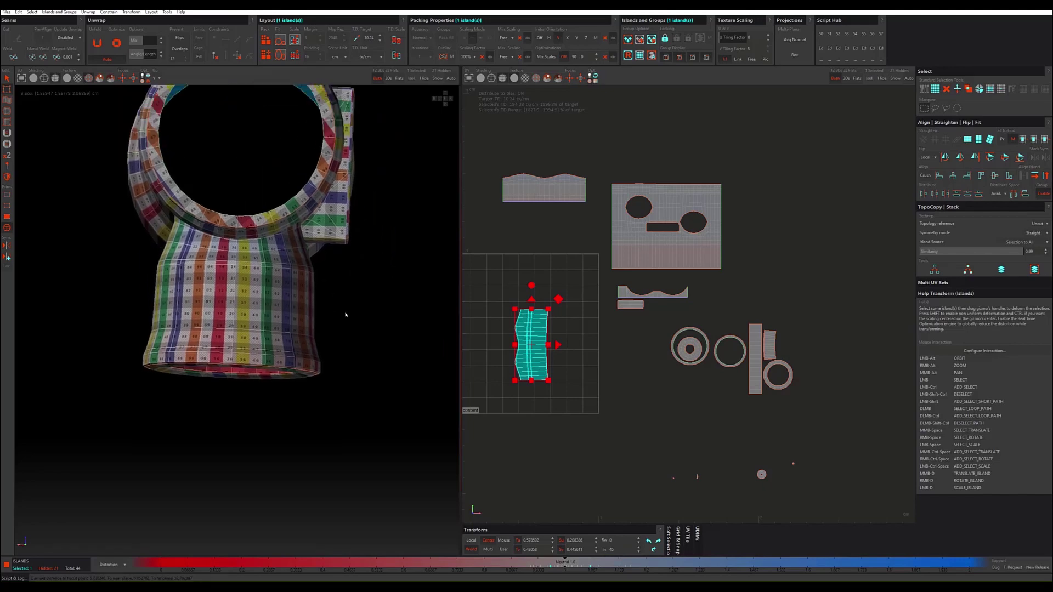
mouse_move(346, 315)
left_mouse_down("alt")
mouse_move(214, 353)
mouse_move(285, 317)
mouse_move(357, 321)
left_mouse_up("alt")
left_click(649, 542)
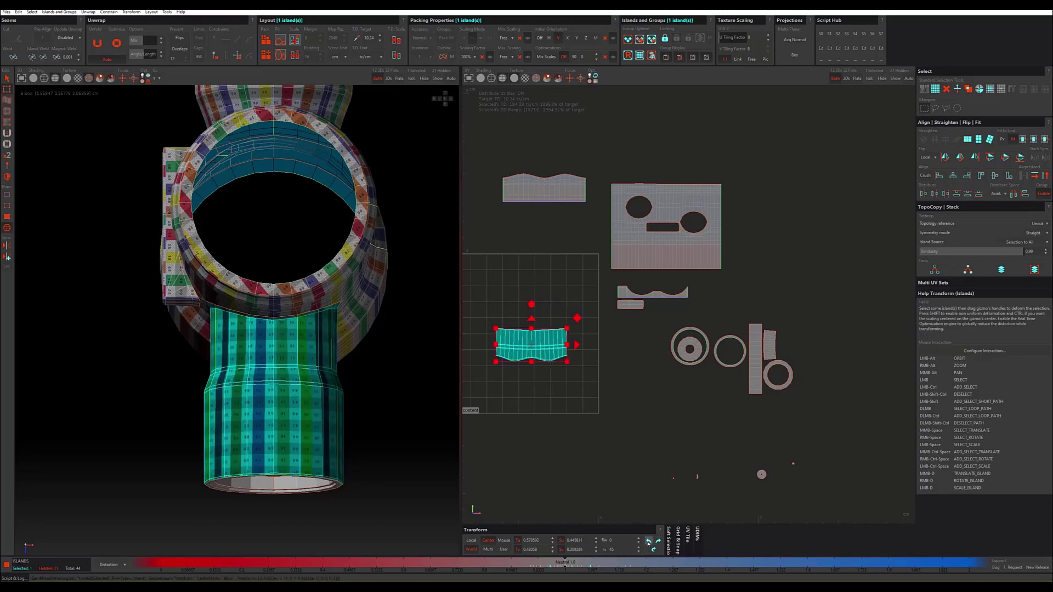
left_click(658, 541)
key("f")
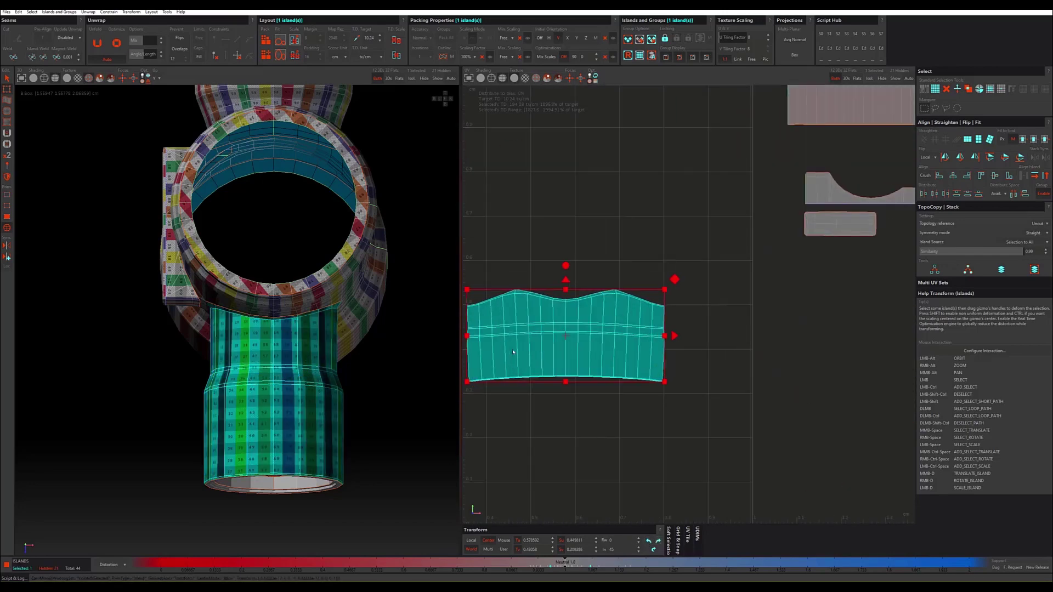
Step: Constrain the island's bottom and side border edges for unfolding
key("F2")
double_click(537, 330)
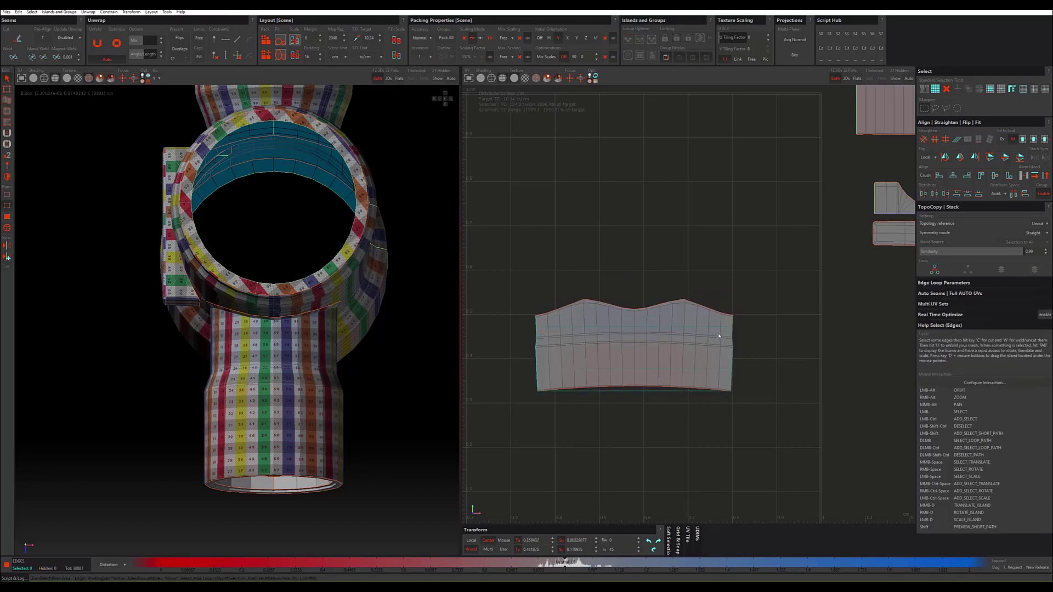
double_click(732, 331, "ctrl")
key("Escape")
double_click(626, 389)
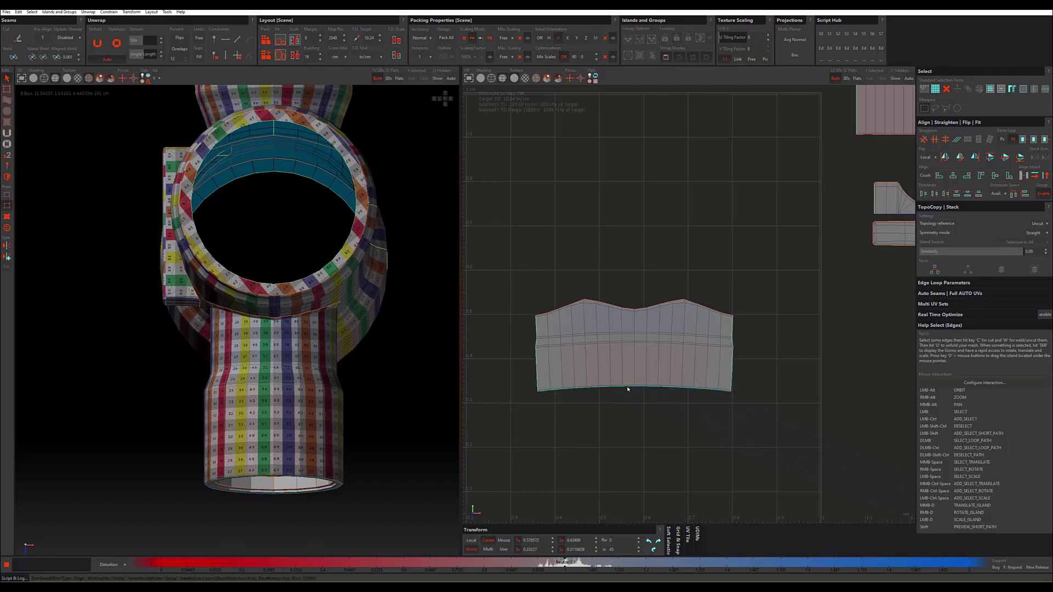
key("Escape")
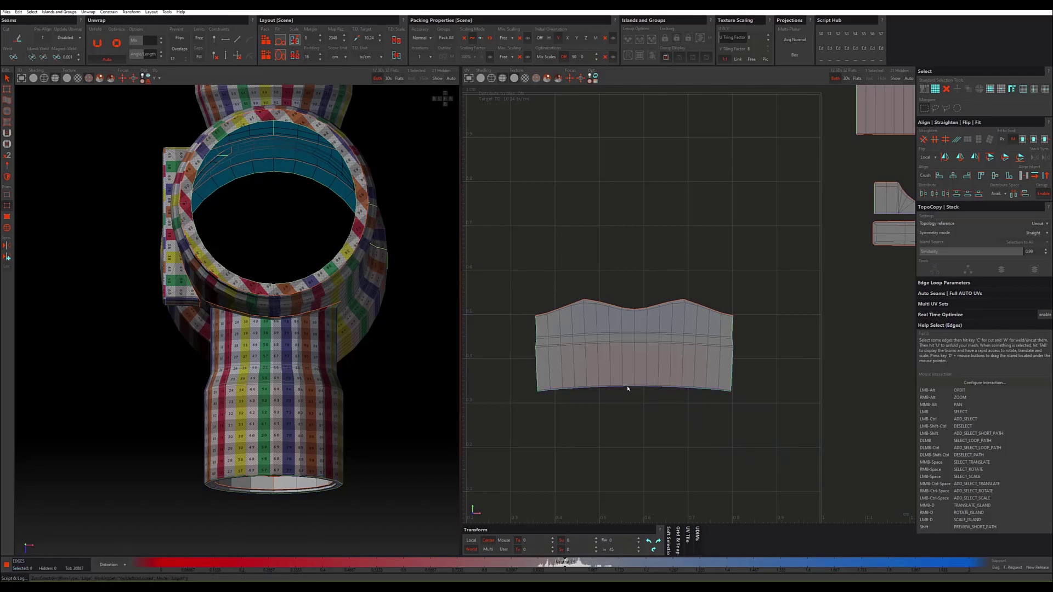
key("F4")
left_click(626, 373)
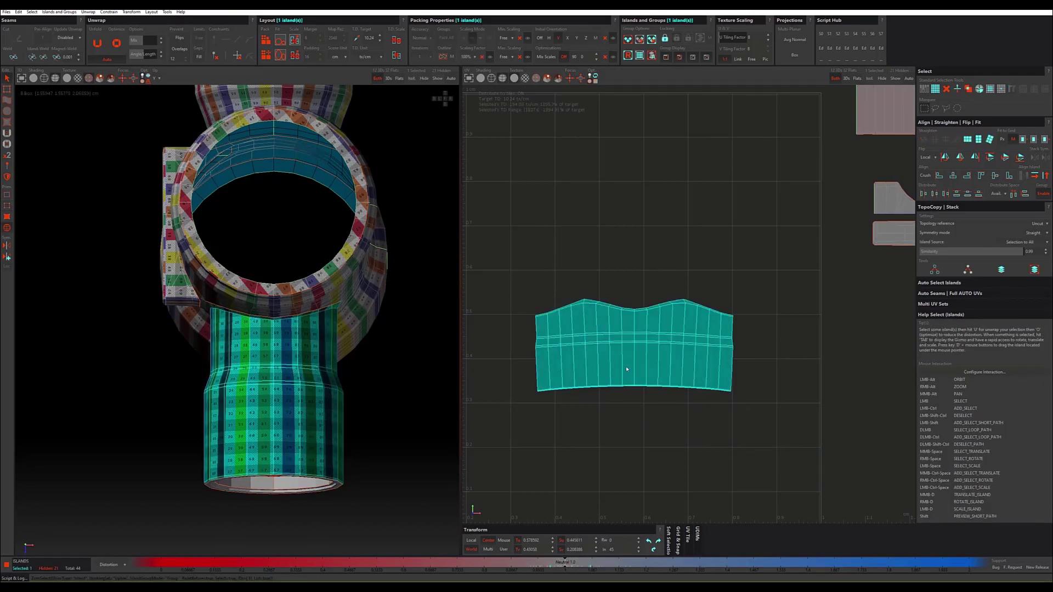
Step: Unfold the island into a straight strip and park it above the tile
key("u")
scroll(630, 401, "down", 2)
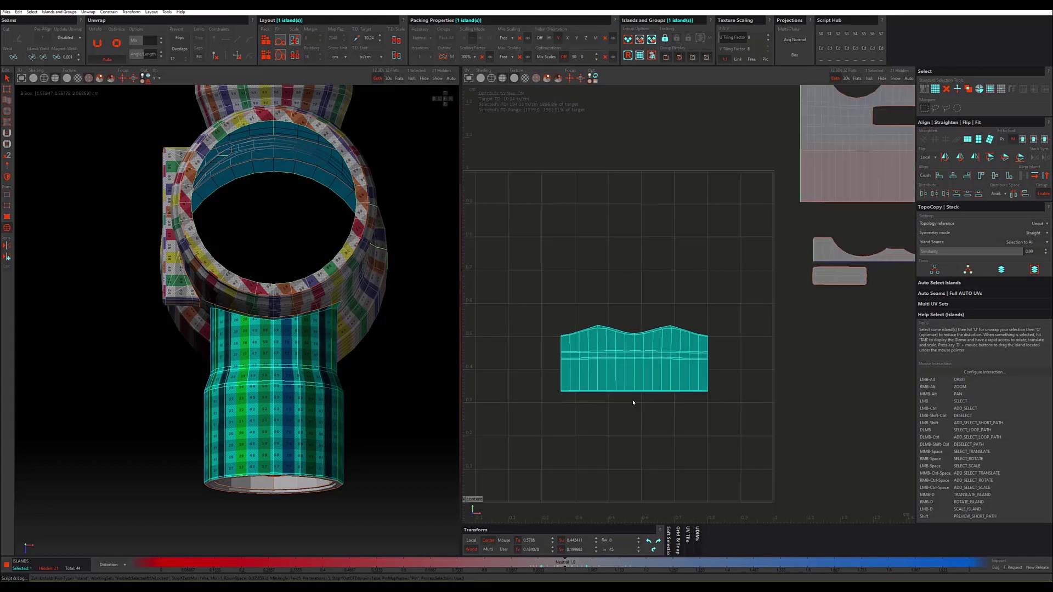
scroll(631, 401, "down", 2)
key("Tab")
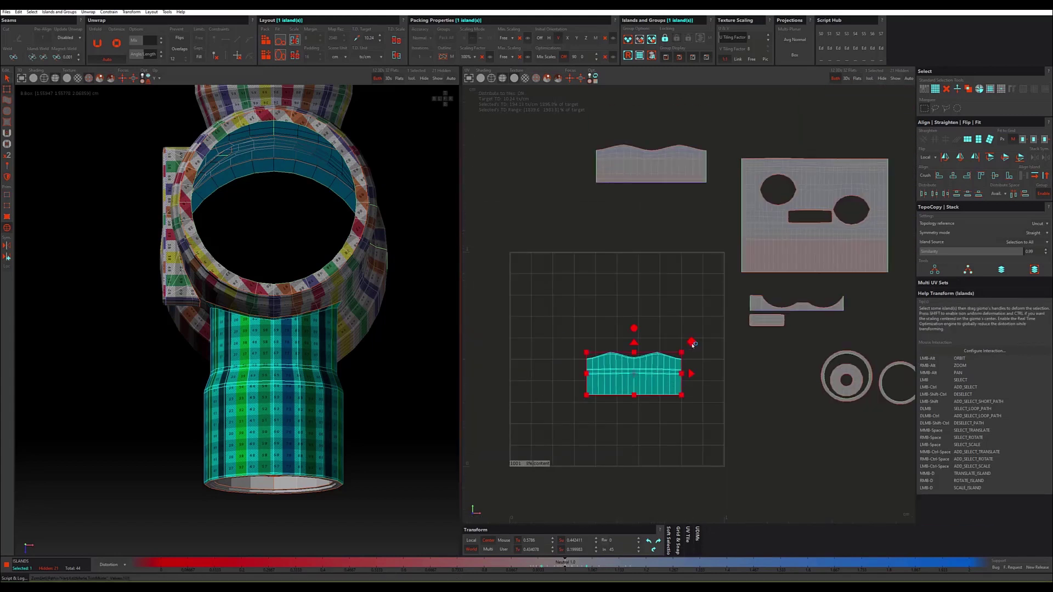
left_click_drag(692, 344, 699, 190)
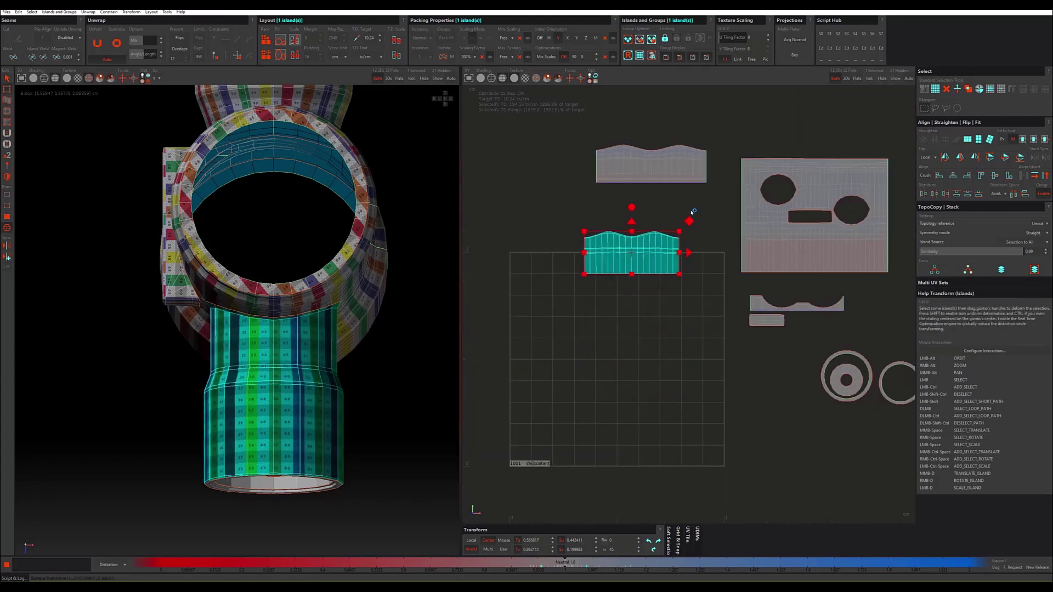
left_click(842, 356)
Step: Move the first ring island to the tile's upper-left corner
left_click_drag(861, 378, 532, 284)
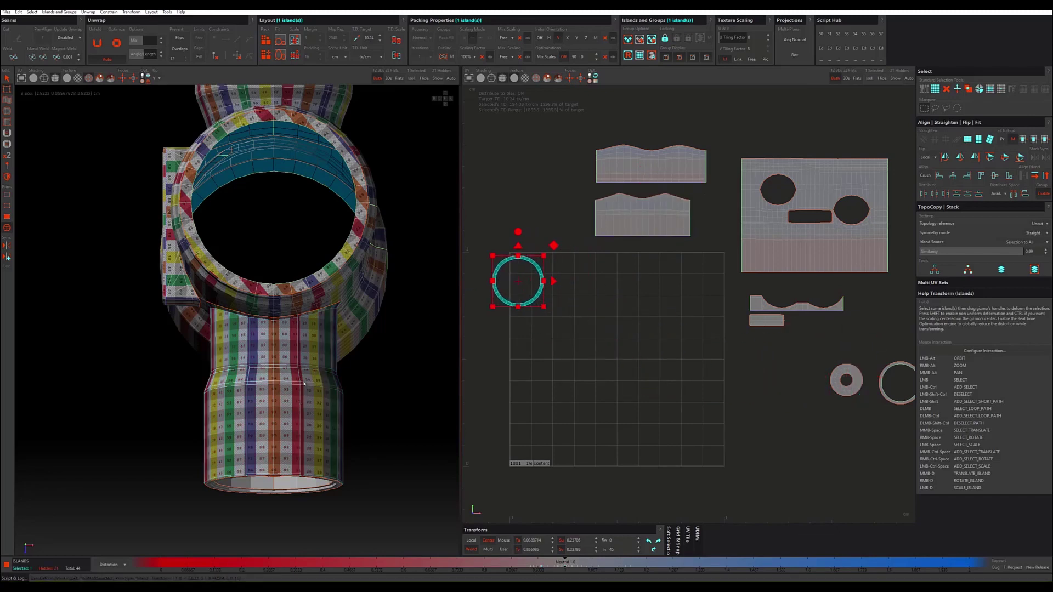
mouse_move(304, 383)
left_mouse_down("alt")
mouse_move(320, 278)
mouse_move(386, 291)
mouse_move(393, 307)
left_mouse_up("alt")
left_click(319, 279)
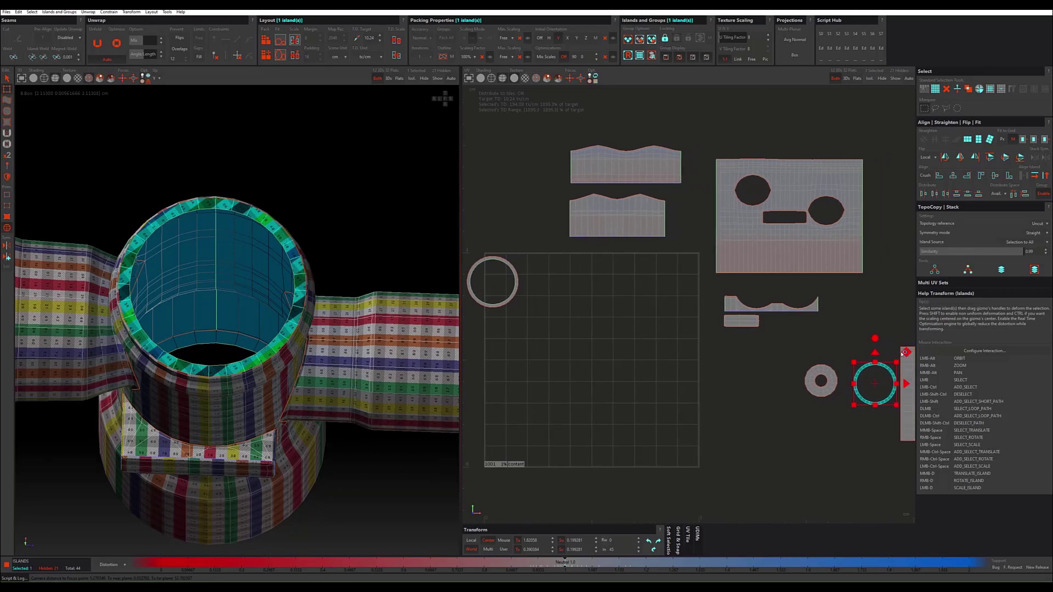
left_click_drag(905, 350, 630, 330)
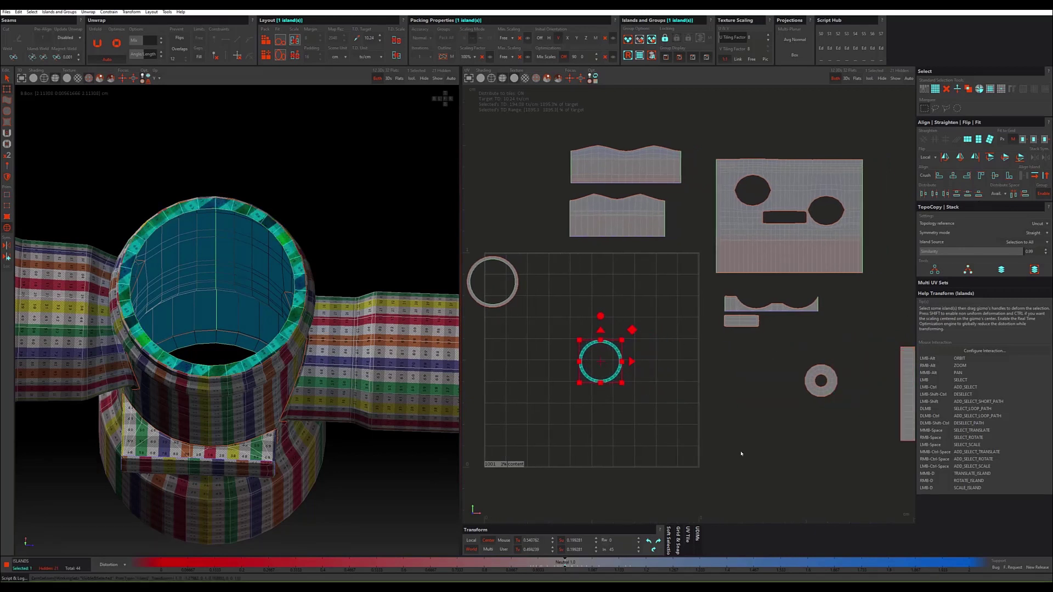
Step: Rotate the second ring island so its rim texture lines up
left_click(649, 541)
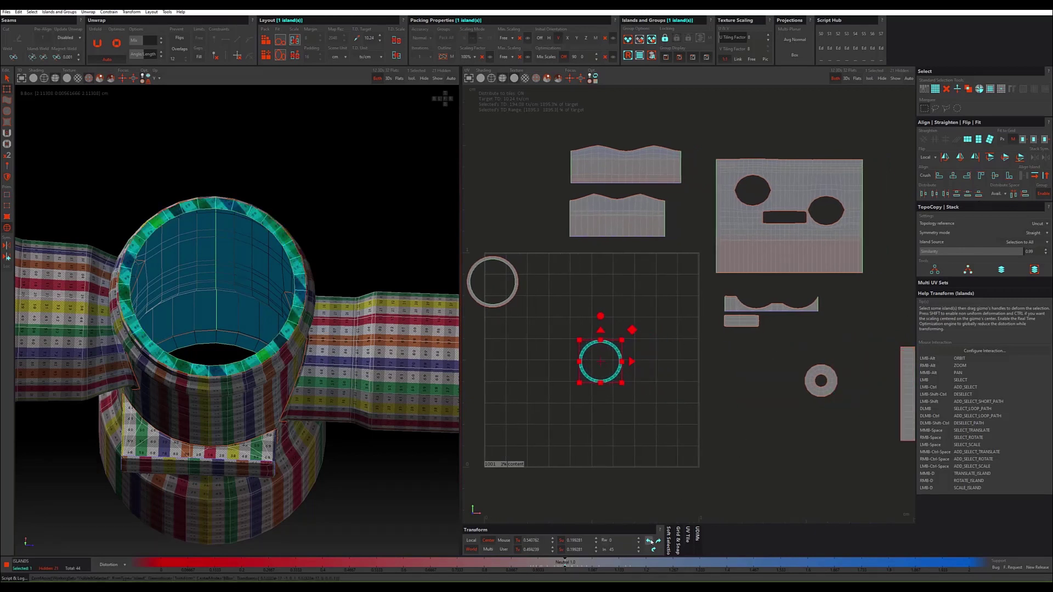
scroll(230, 374, "up", 2)
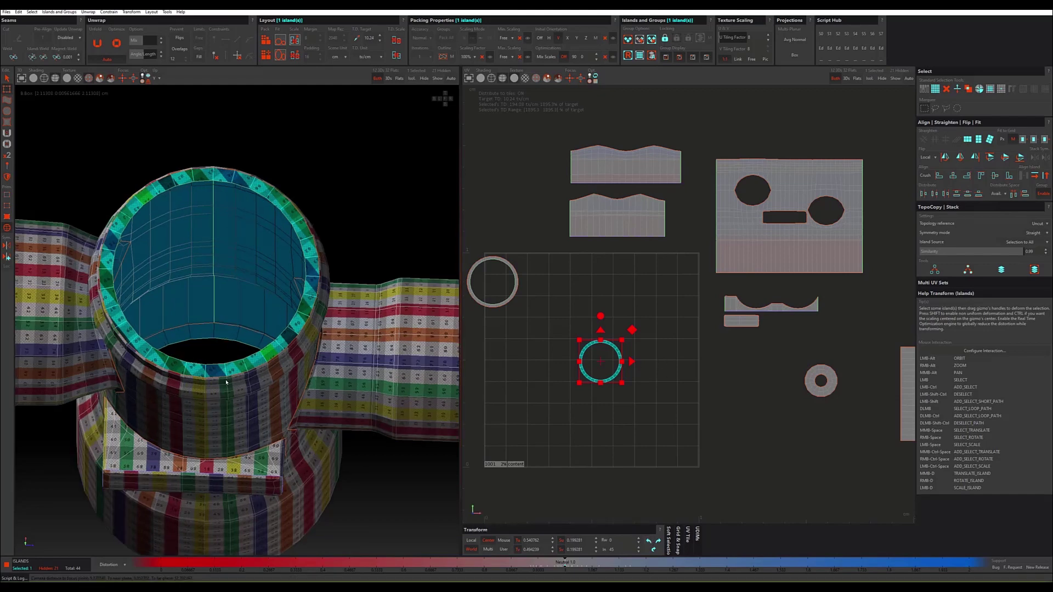
scroll(226, 383, "up", 2)
scroll(240, 369, "up", 2)
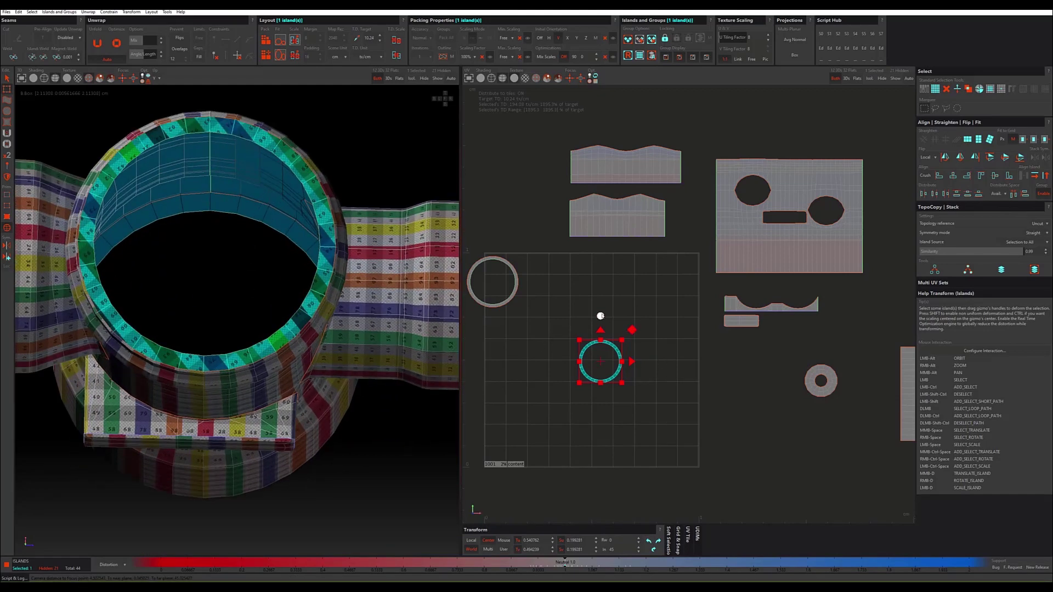
left_click_drag(600, 316, 725, 423)
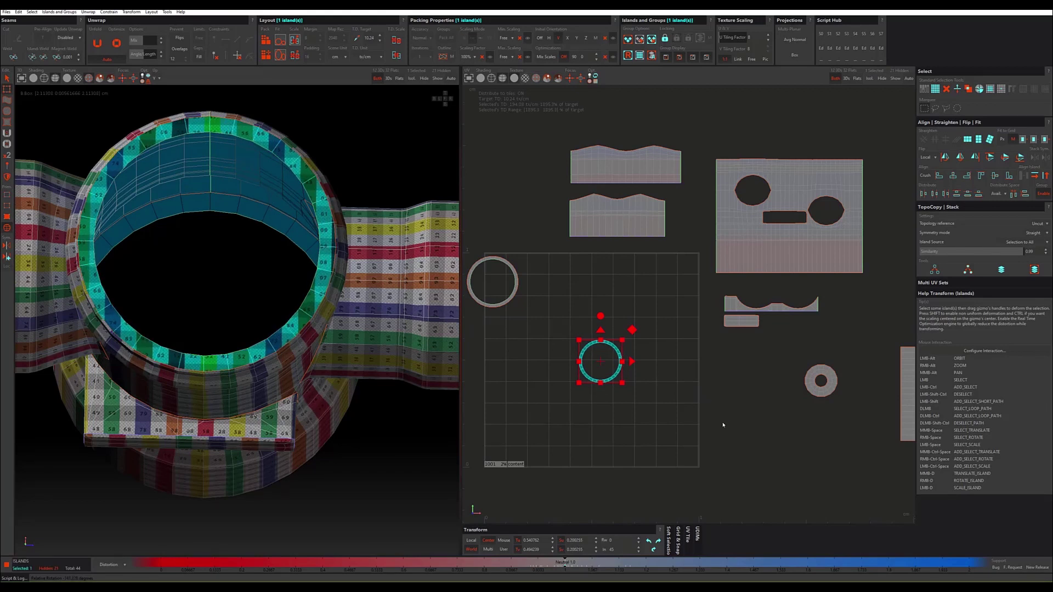
left_click_drag(725, 425, 727, 426)
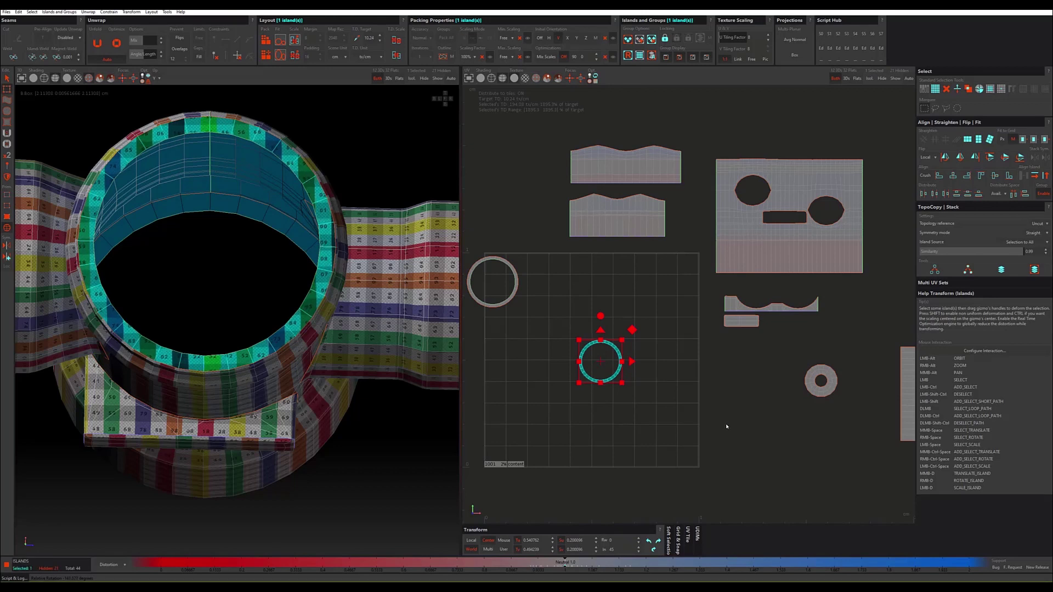
left_click_drag(728, 426, 724, 414)
Step: Move both ring islands out of the tile to the upper left
mouse_move(632, 330)
left_mouse_down()
mouse_move(537, 163)
mouse_move(545, 159)
left_mouse_up()
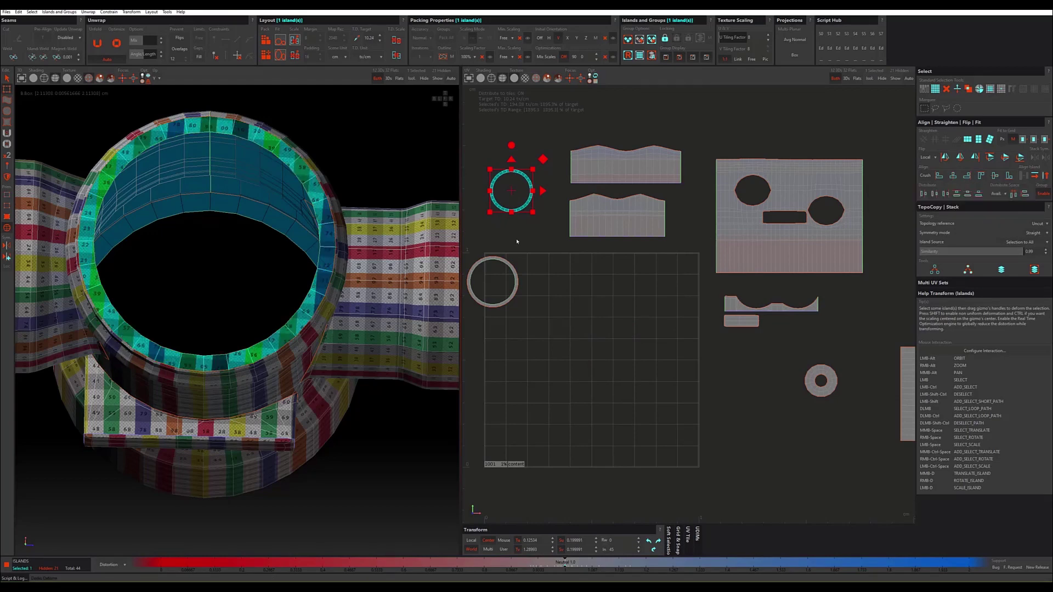
left_click(502, 261)
left_click_drag(324, 349, 306, 327, "alt")
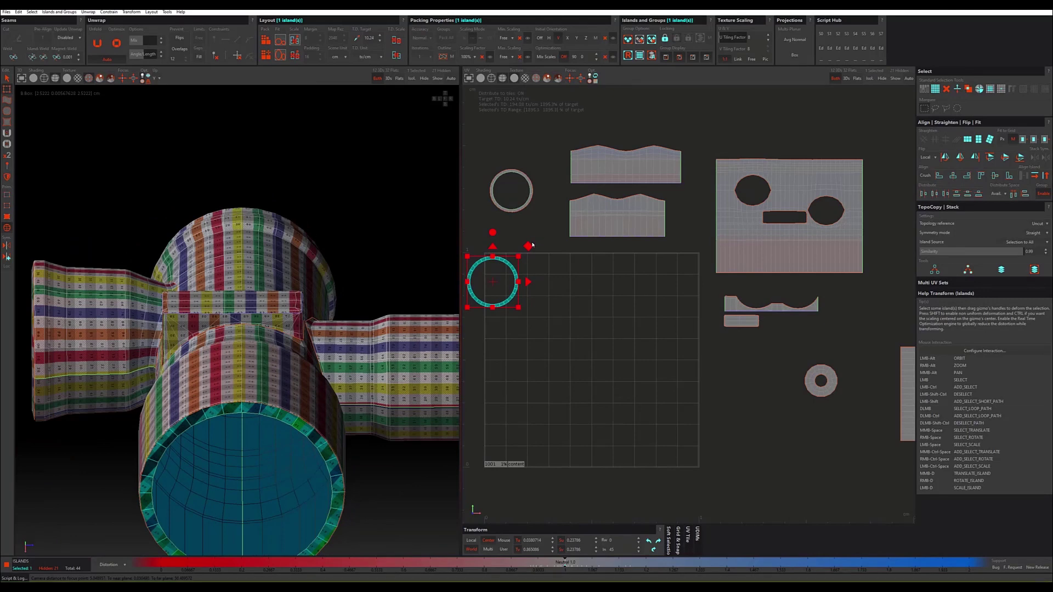
left_click_drag(532, 245, 577, 102)
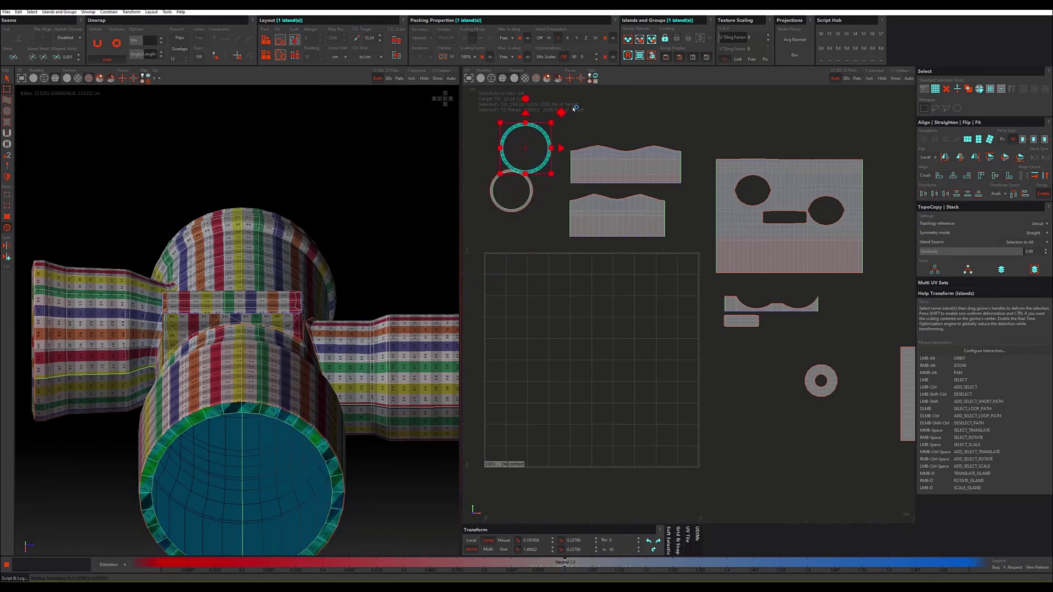
left_click(829, 373)
mouse_move(313, 333)
left_mouse_down("alt")
mouse_move(292, 409)
mouse_move(269, 379)
left_mouse_up("alt")
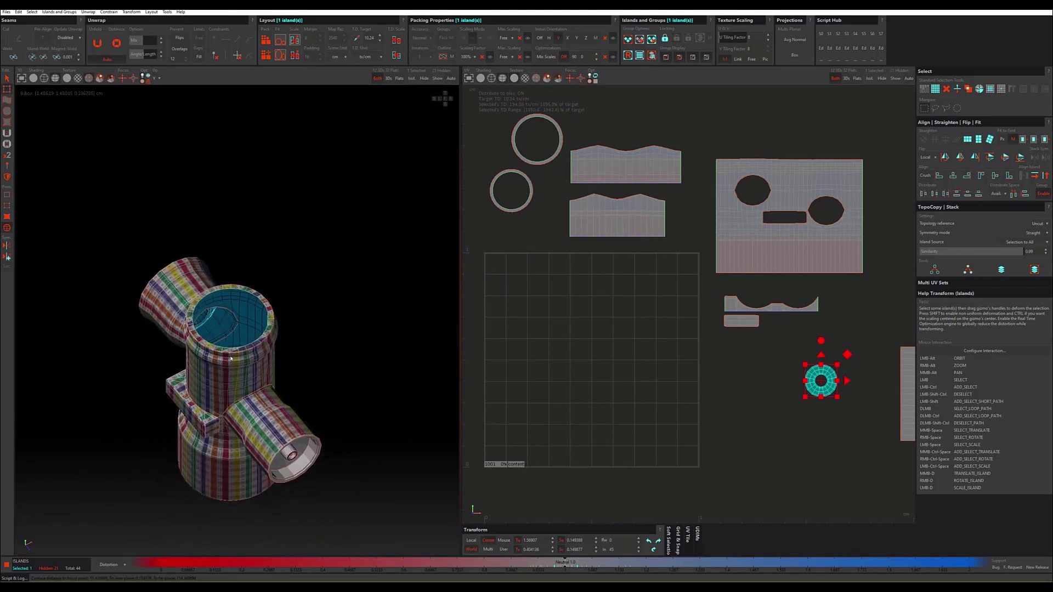
left_click(282, 379, "ctrl")
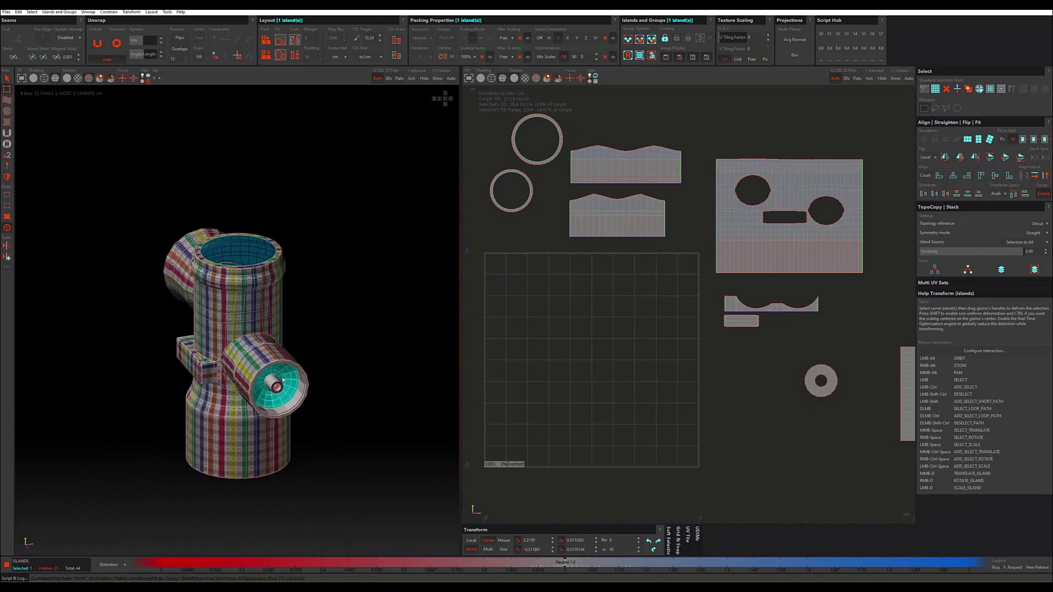
scroll(281, 379, "up", 5)
scroll(305, 452, "up", 2)
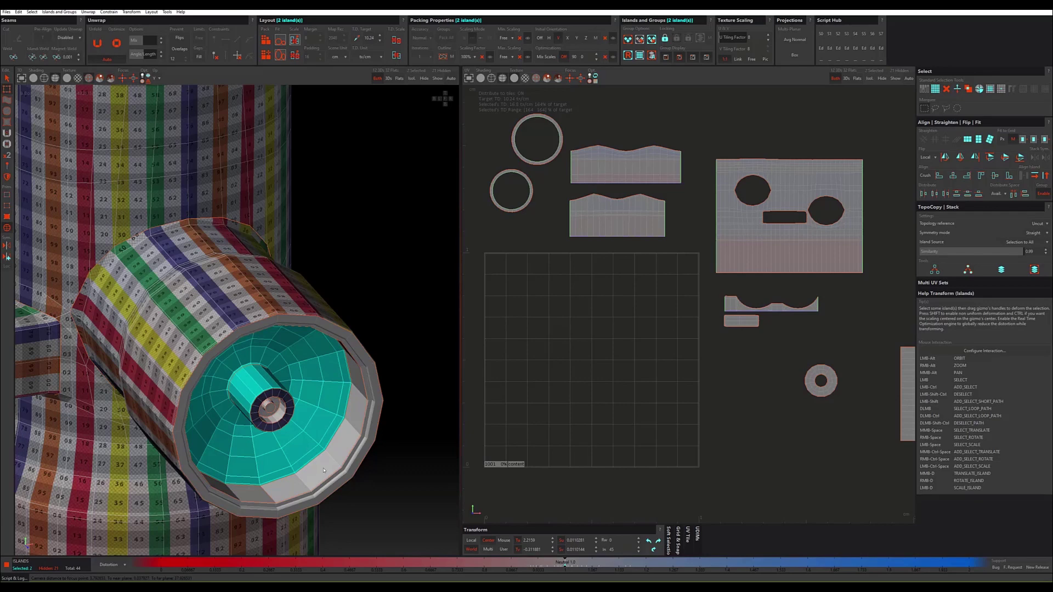
left_click(323, 470, "ctrl")
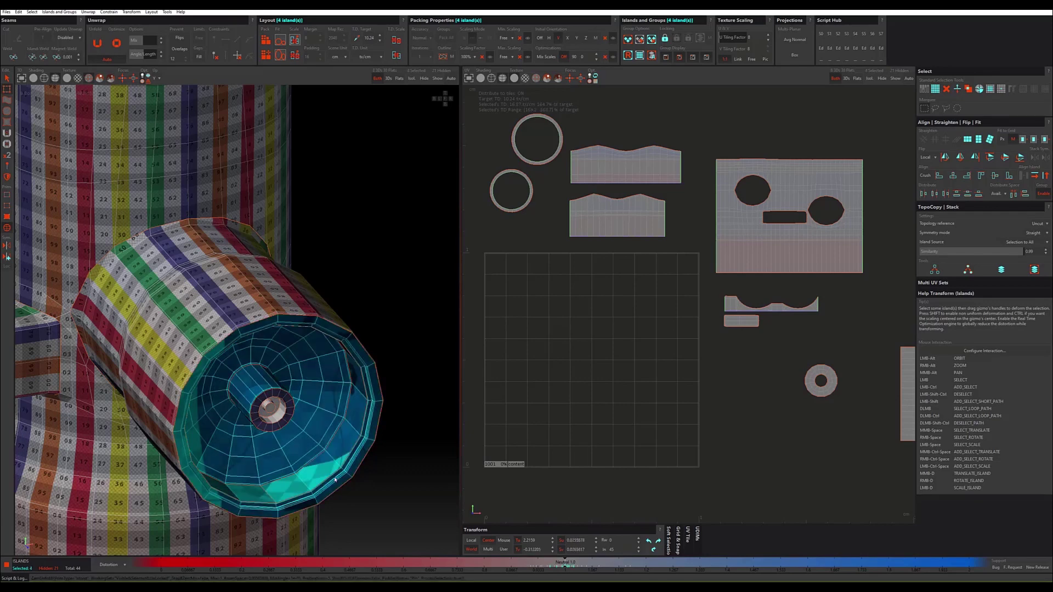
left_click_drag(334, 481, 307, 439, "alt")
scroll(300, 430, "up", 3)
left_click(300, 429)
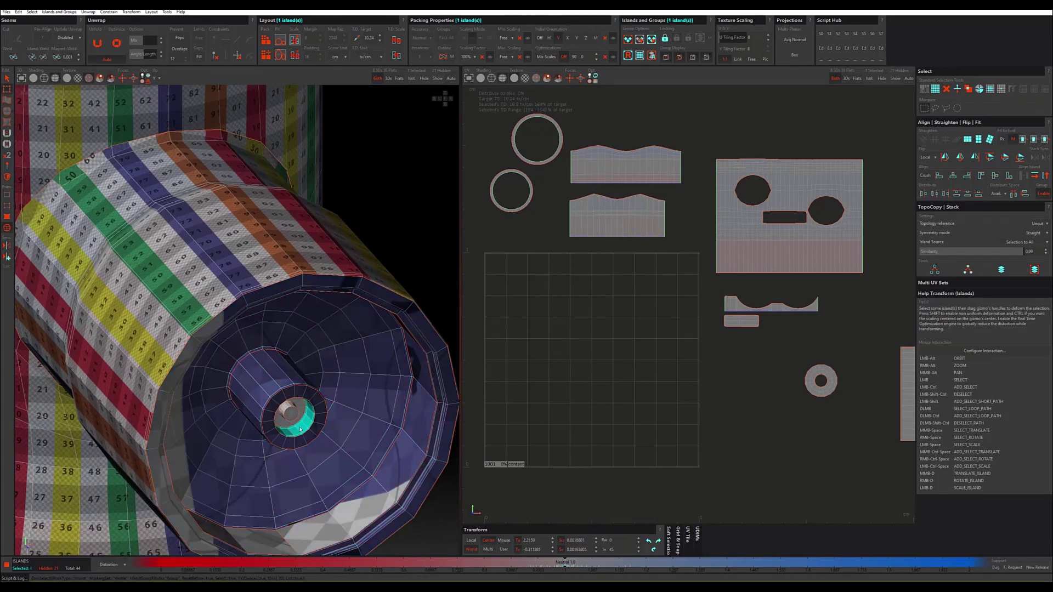
scroll(301, 406, "up", 2)
scroll(300, 396, "up", 2)
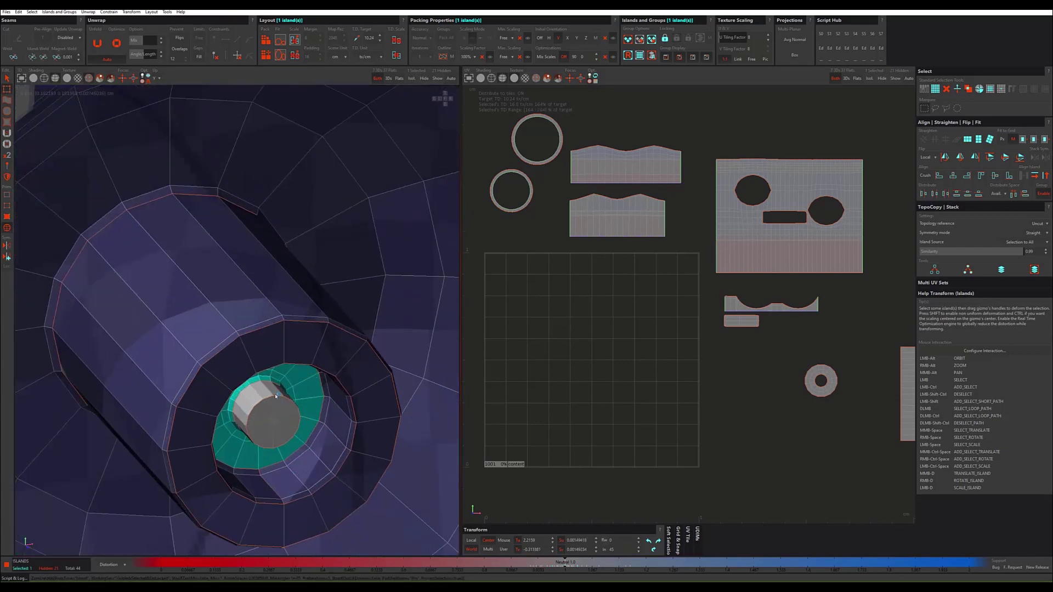
mouse_move(301, 396)
left_mouse_down("alt")
mouse_move(270, 409)
mouse_move(216, 376)
mouse_move(148, 383)
mouse_move(379, 387)
left_mouse_up("alt")
scroll(269, 408, "down", 5)
scroll(372, 377, "down", 3)
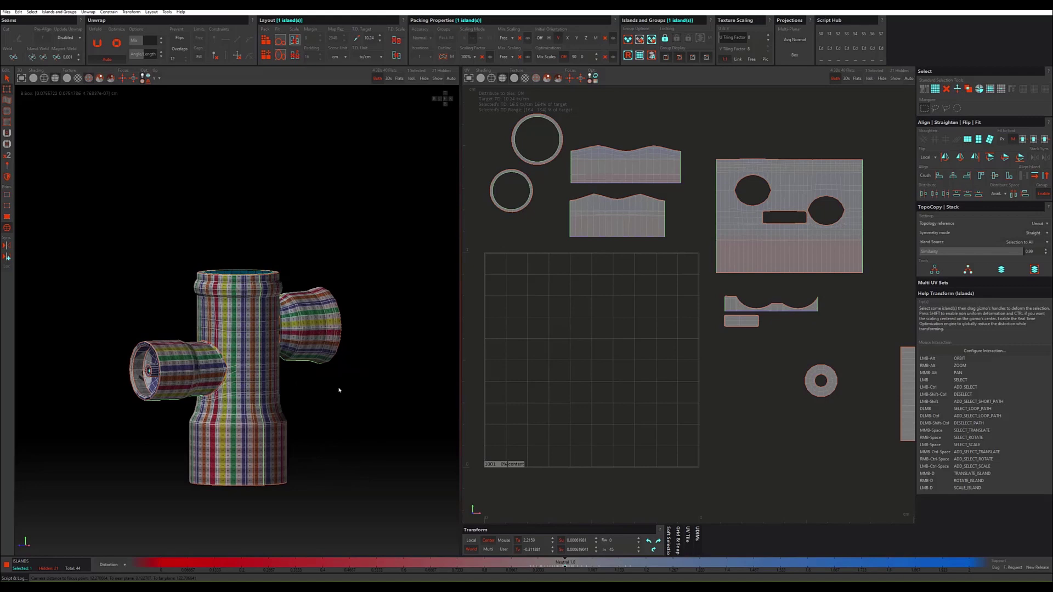
left_click_drag(250, 379, 253, 380, "alt")
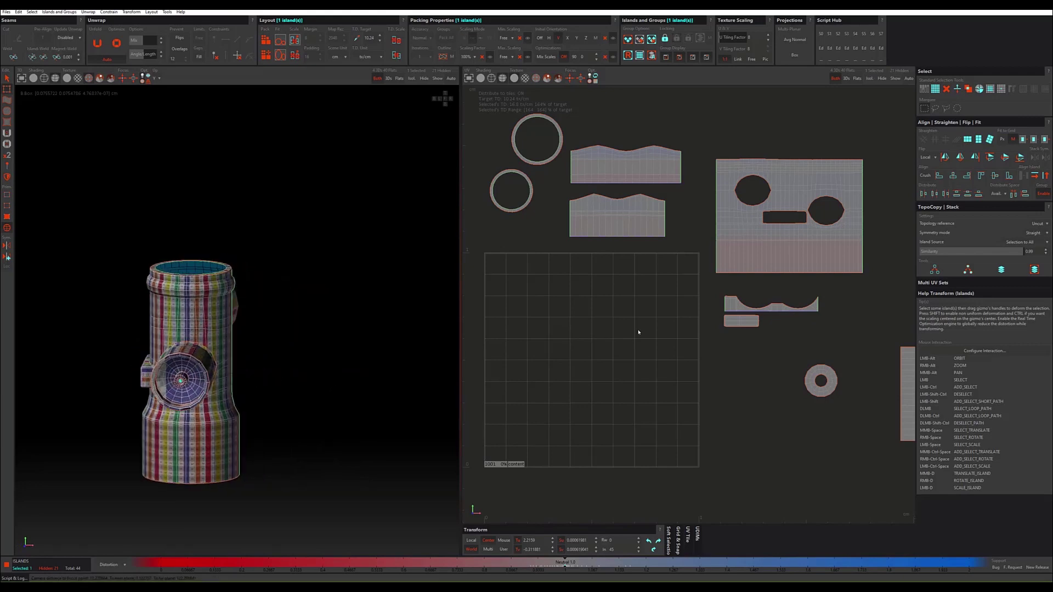
scroll(850, 419, "down", 5)
scroll(877, 414, "up", 2)
scroll(877, 408, "up", 2)
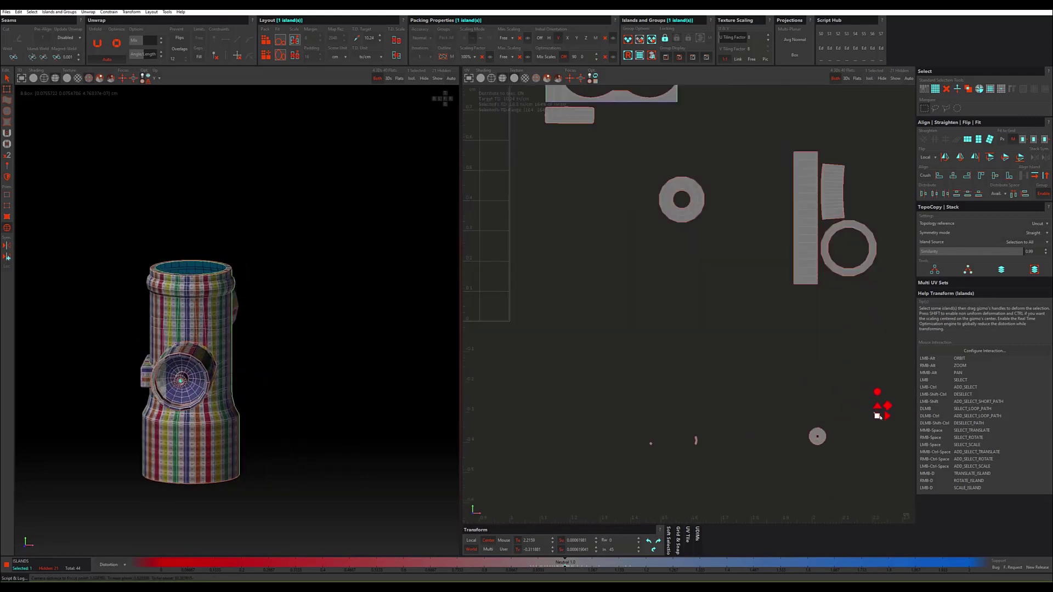
scroll(877, 415, "up", 2)
scroll(877, 417, "up", 2)
scroll(877, 414, "down", 5)
scroll(779, 296, "up", 2)
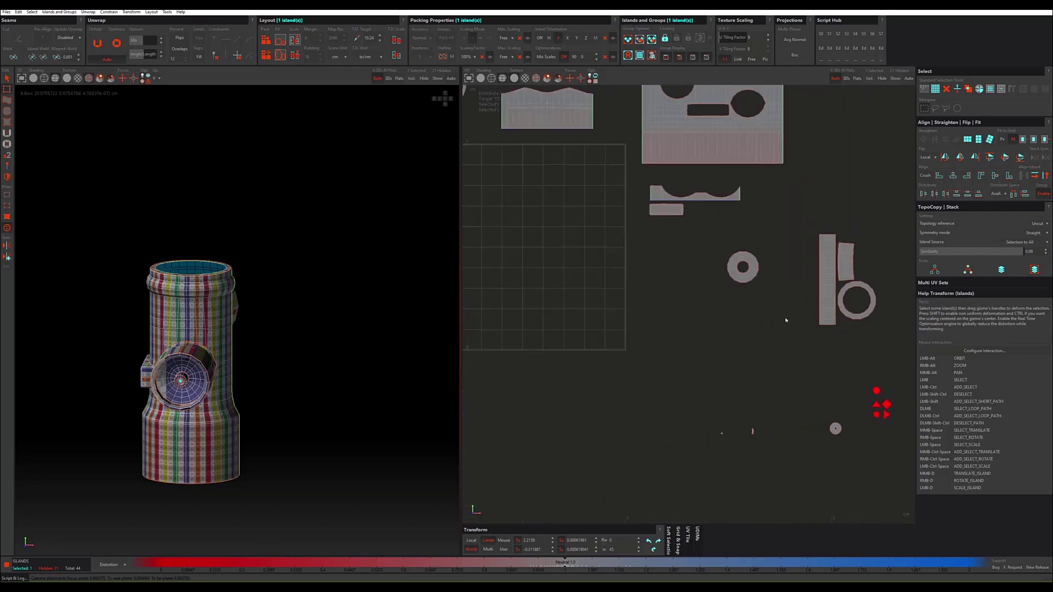
scroll(752, 258, "up", 2)
scroll(748, 261, "down", 2)
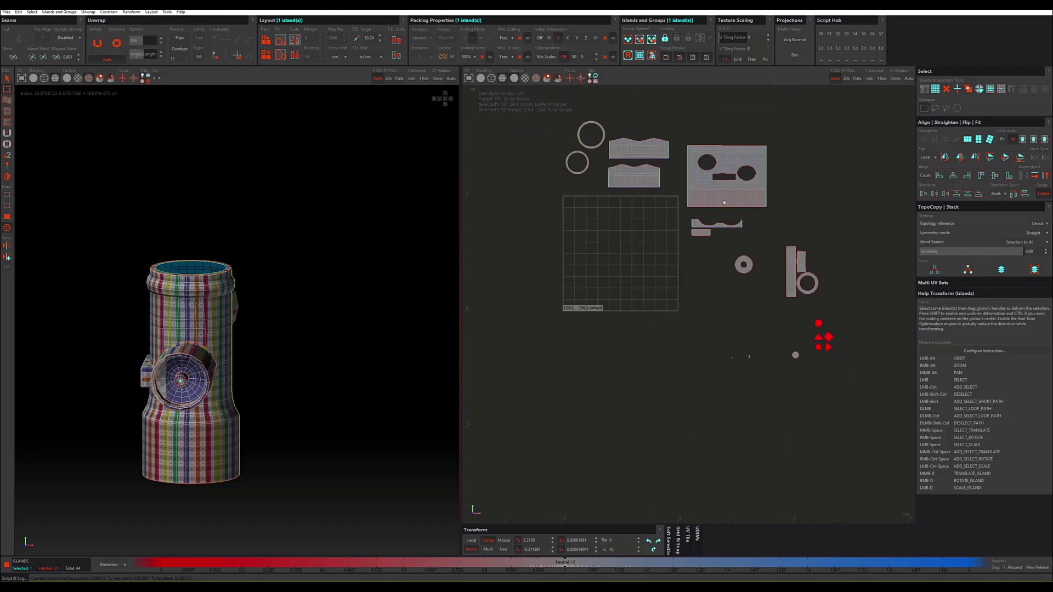
Step: Rotate the tall narrow strip island horizontal and move it above the tile
left_click(791, 259)
mouse_move(200, 355)
left_mouse_down("alt")
mouse_move(355, 357)
mouse_move(340, 376)
left_mouse_up("alt")
scroll(236, 387, "up", 5)
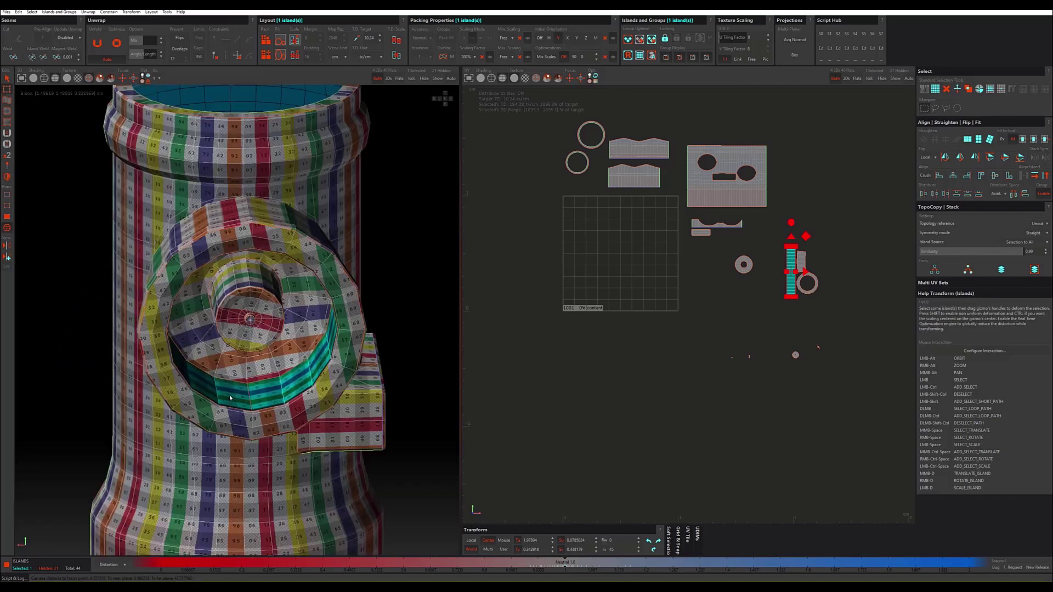
scroll(253, 402, "down", 1)
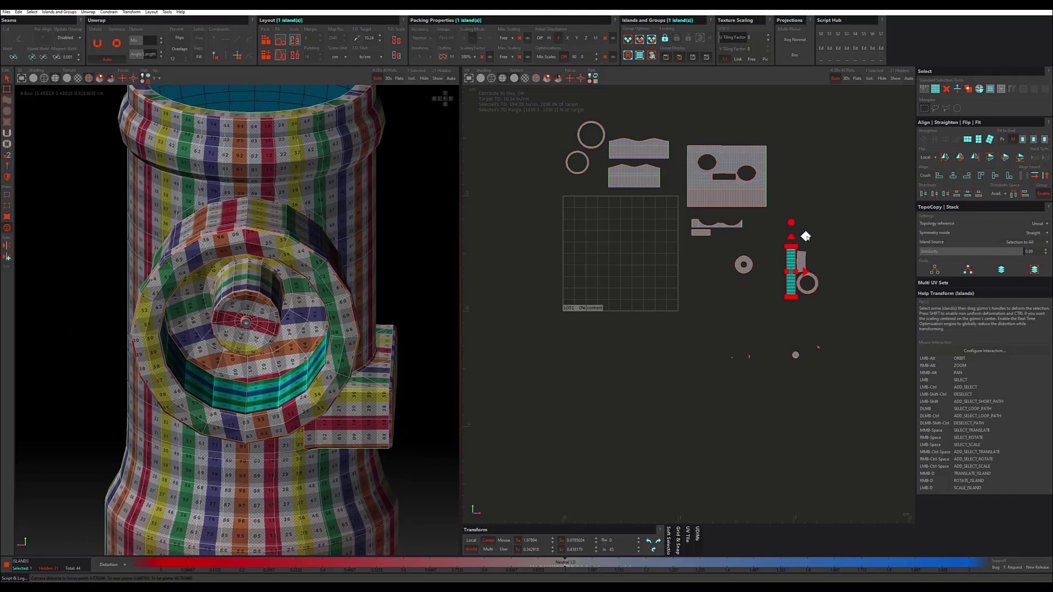
left_click_drag(806, 237, 612, 247)
scroll(591, 282, "up", 5)
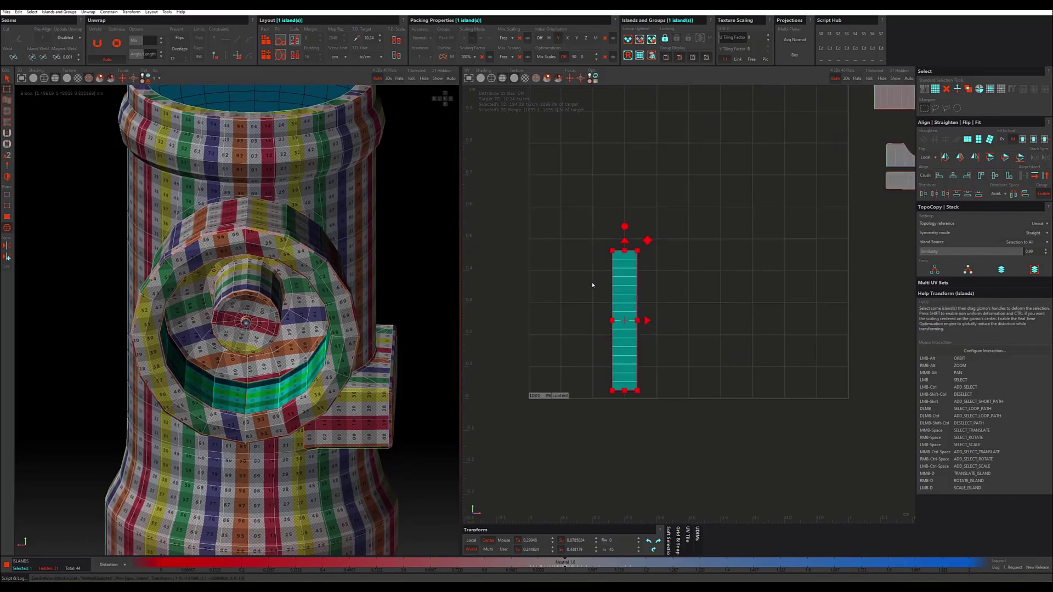
left_click(648, 542)
scroll(239, 409, "up", 3)
scroll(240, 408, "up", 2)
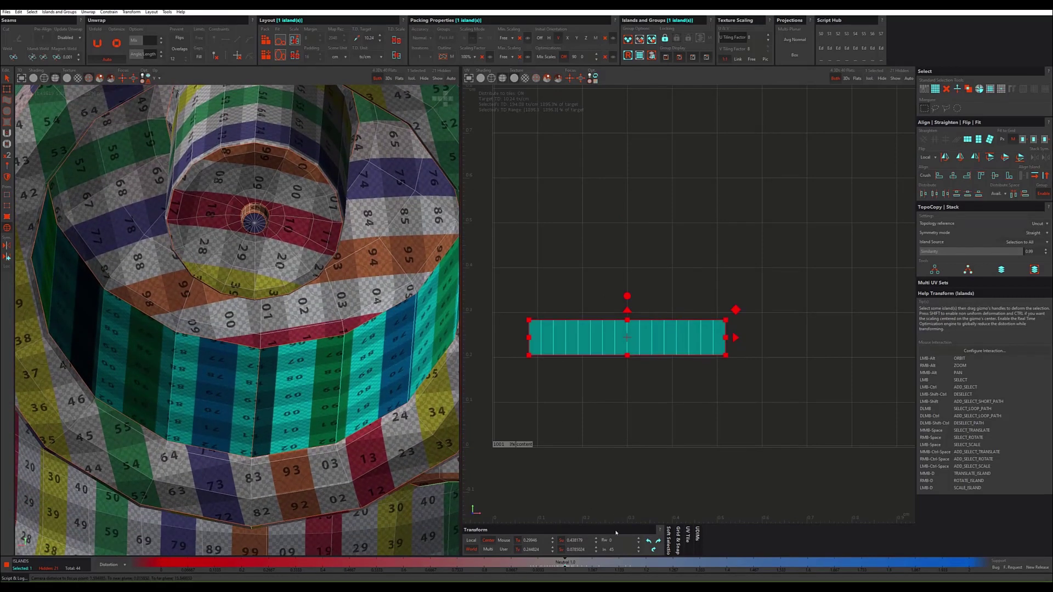
left_click_drag(296, 340, 263, 368, "alt")
scroll(551, 302, "down", 5)
left_click_drag(609, 297, 654, 128)
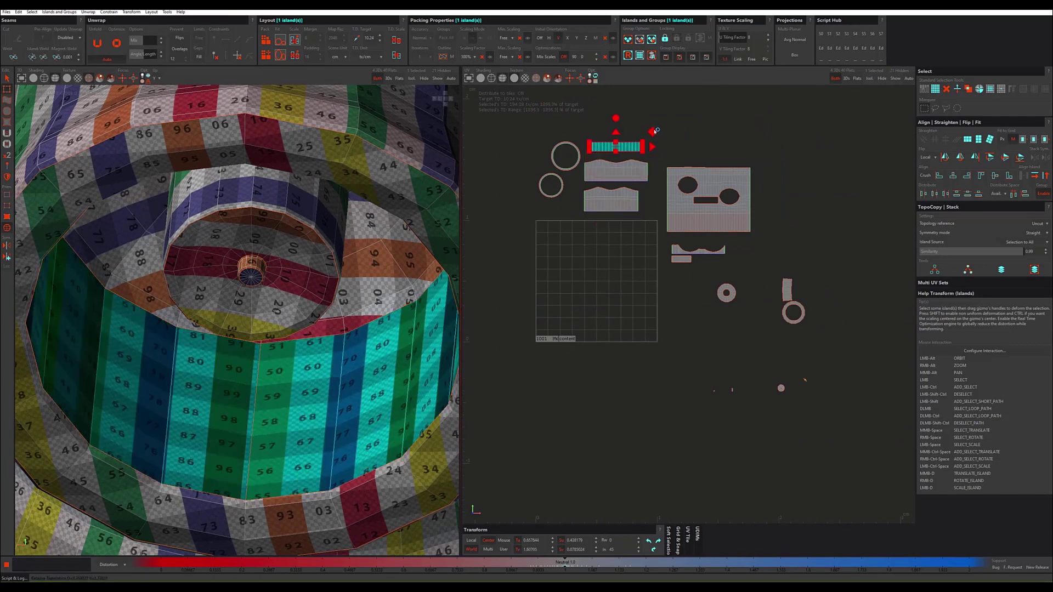
Step: Move the small island into the tile, rotate it 90°, and unwrap using its top and bottom edges
left_click(787, 289)
left_click_drag(801, 265, 598, 290)
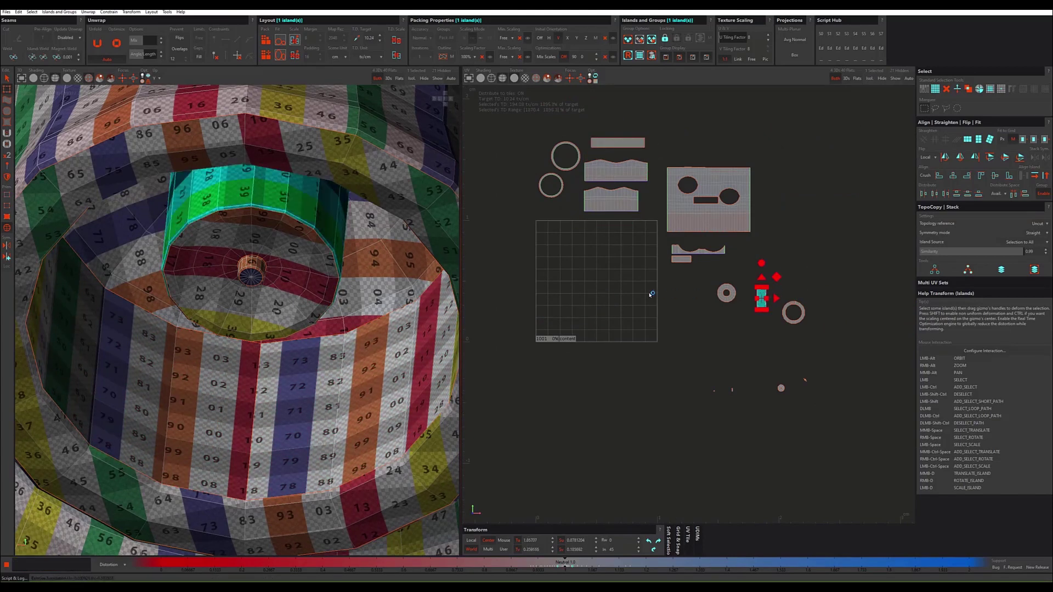
left_click(659, 542)
scroll(593, 311, "up", 5)
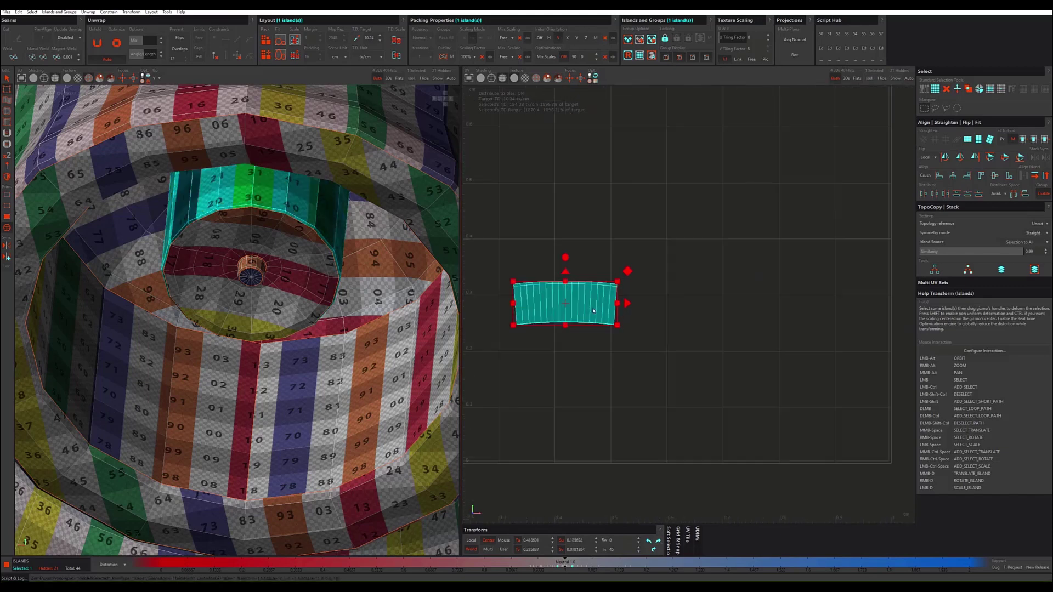
key("F2")
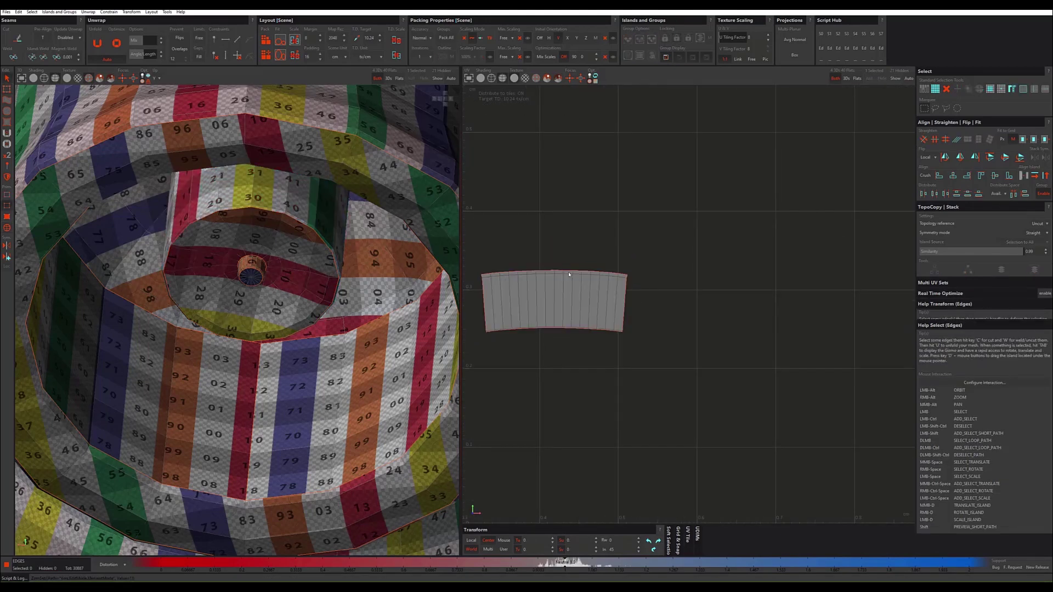
left_click(569, 329)
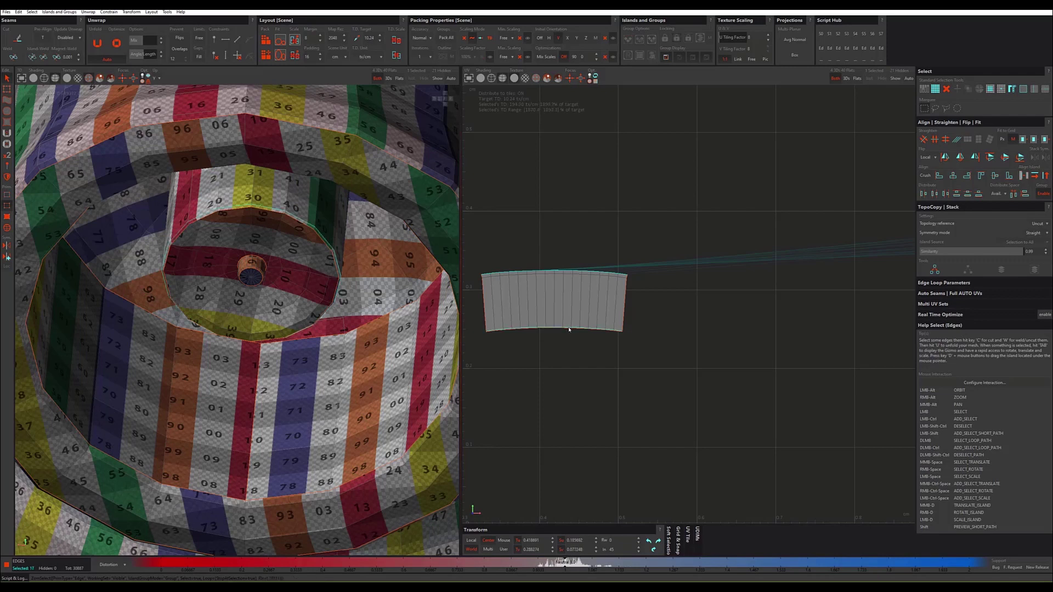
scroll(563, 332, "up", 3)
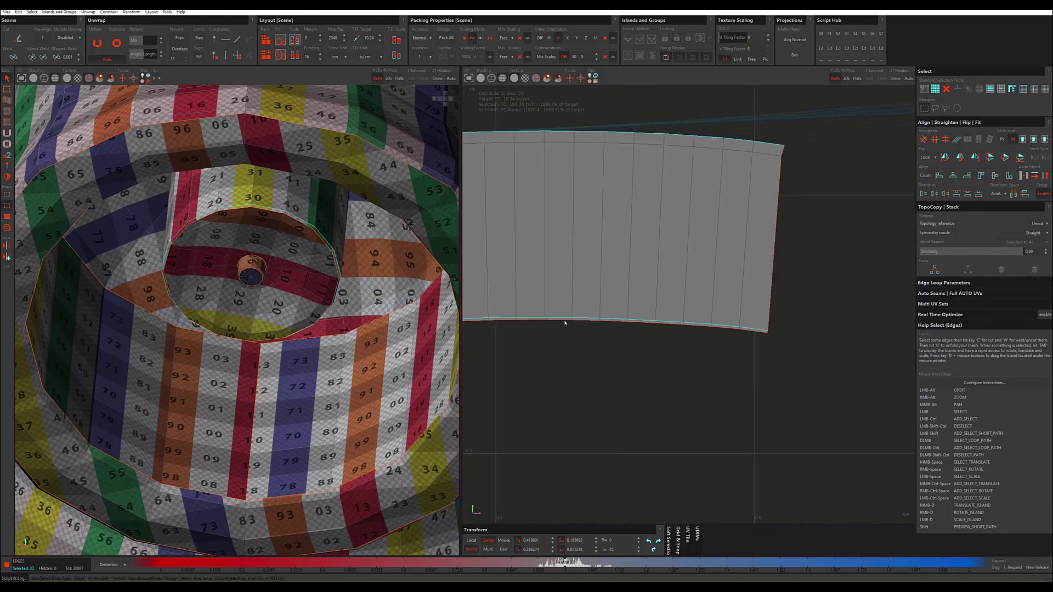
left_click(565, 323)
left_click(590, 134, "ctrl")
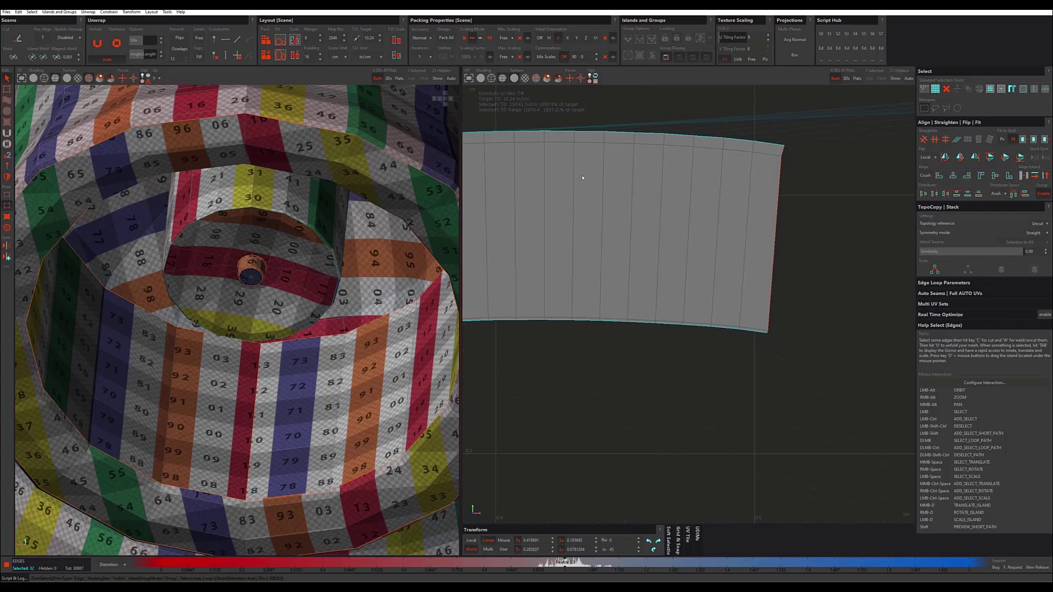
key("u")
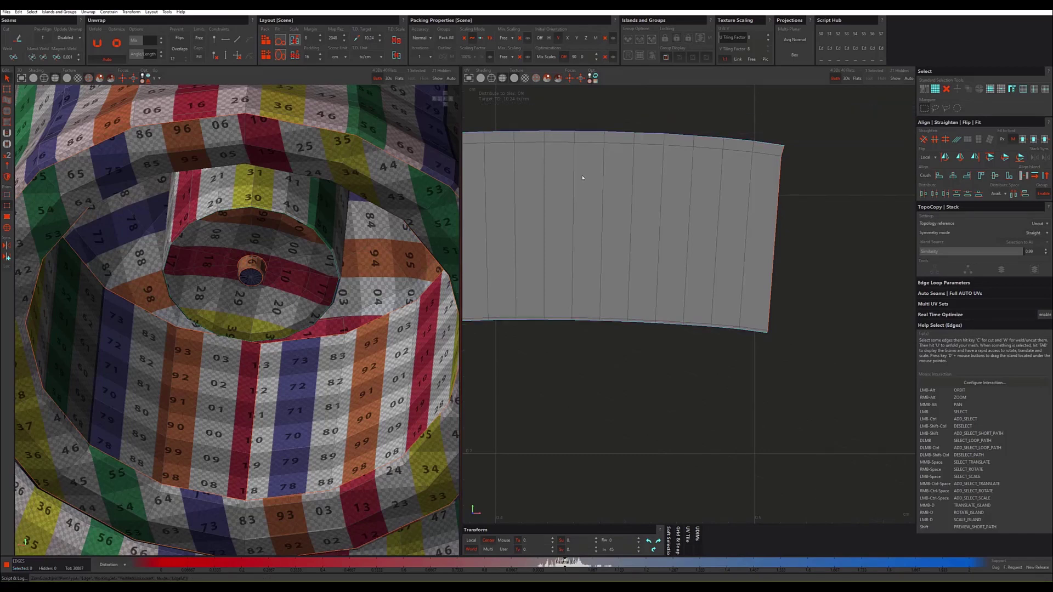
Step: Unfold the curved strip into a straight rectangle and move it above the tile
double_click(474, 211, "ctrl")
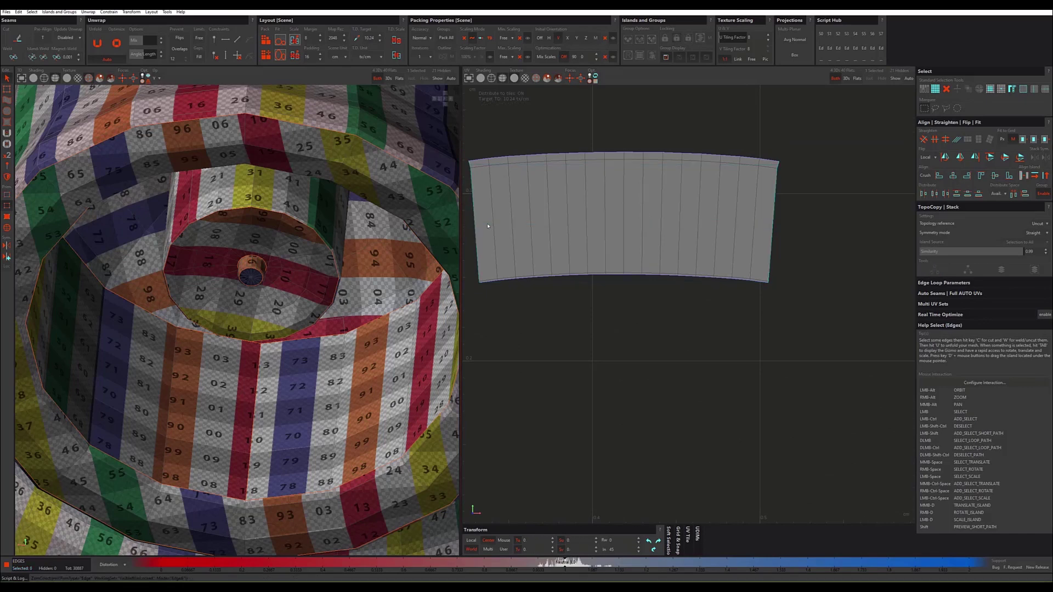
key("u")
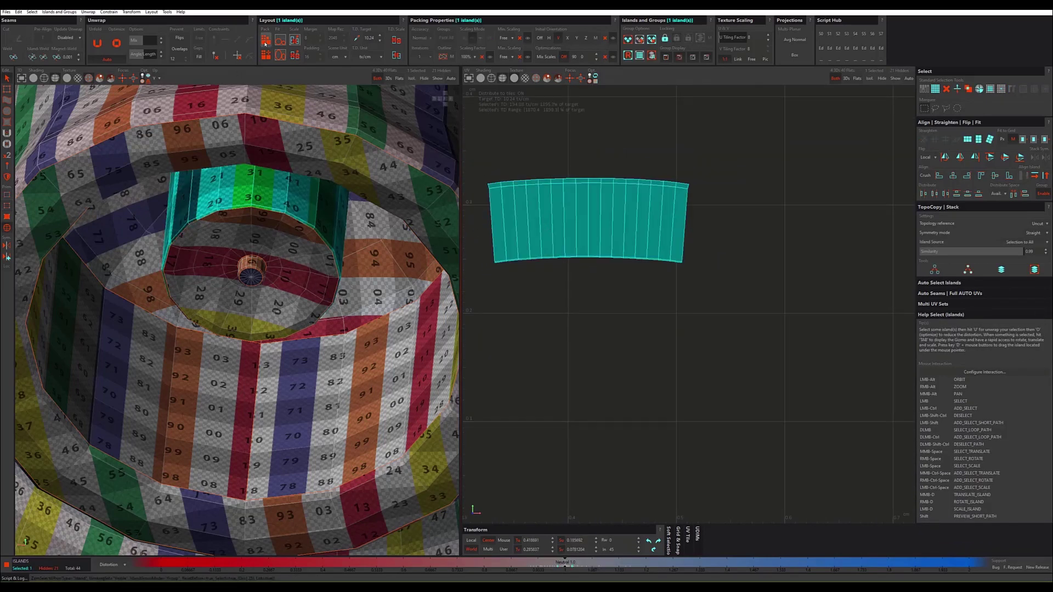
key("u")
scroll(554, 198, "down", 5)
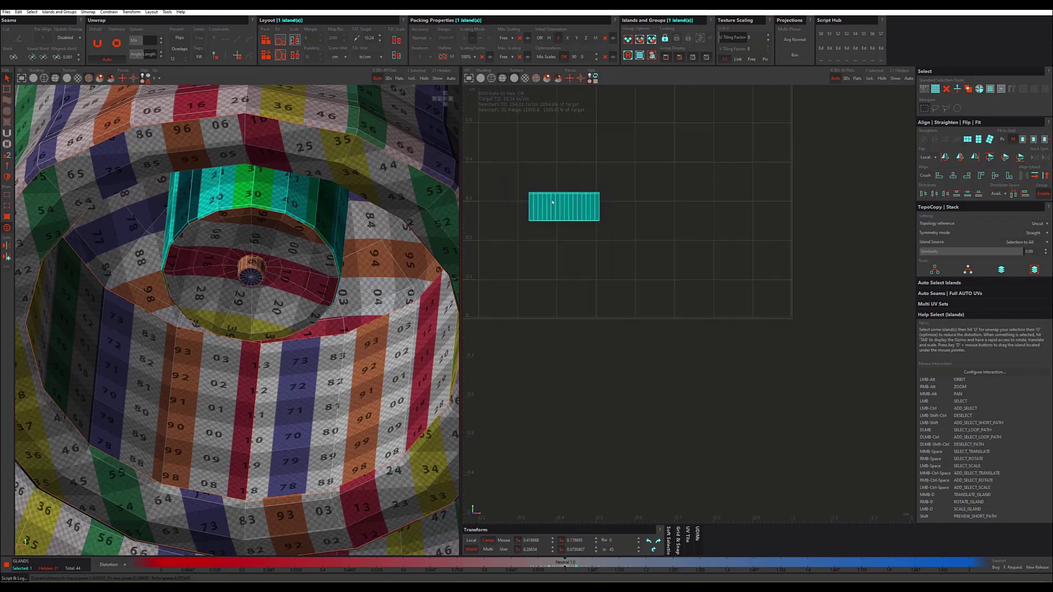
scroll(554, 199, "down", 2)
scroll(554, 199, "down", 2)
key("Tab")
scroll(581, 190, "down", 2)
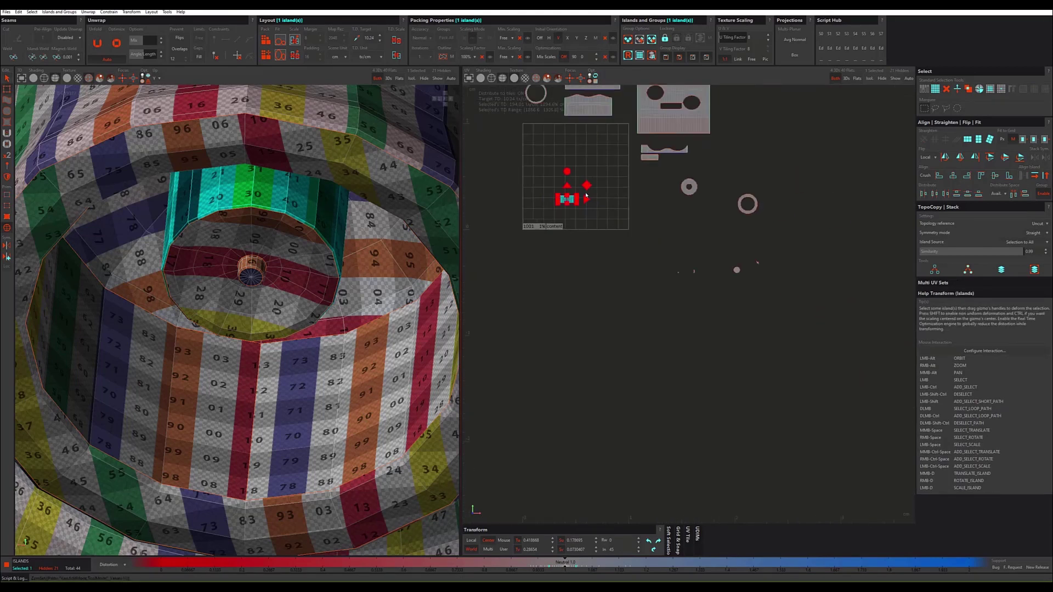
middle_click_drag(587, 221, 600, 300, "alt")
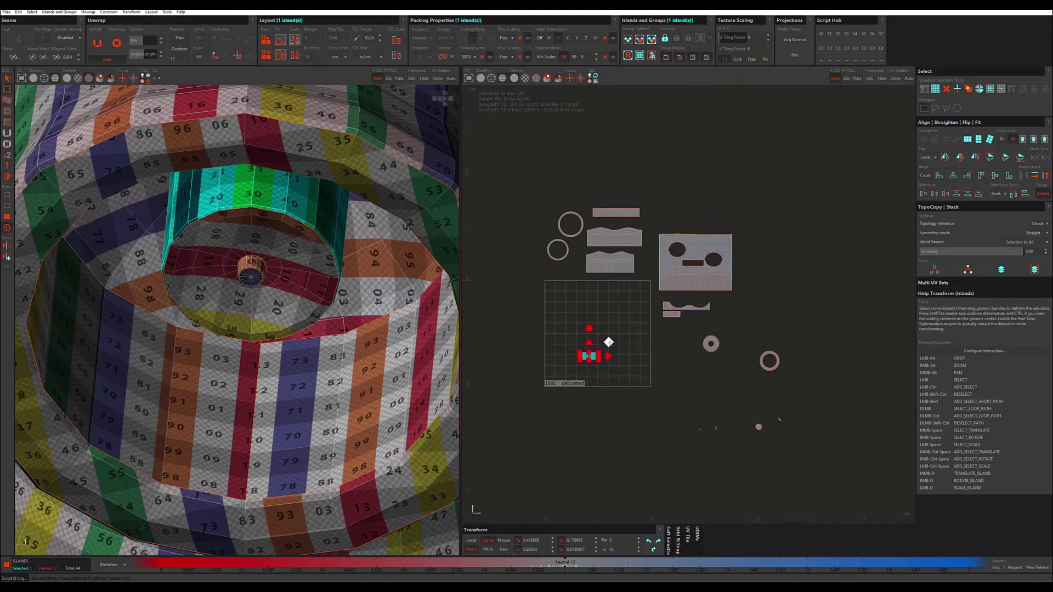
left_click_drag(608, 342, 678, 194)
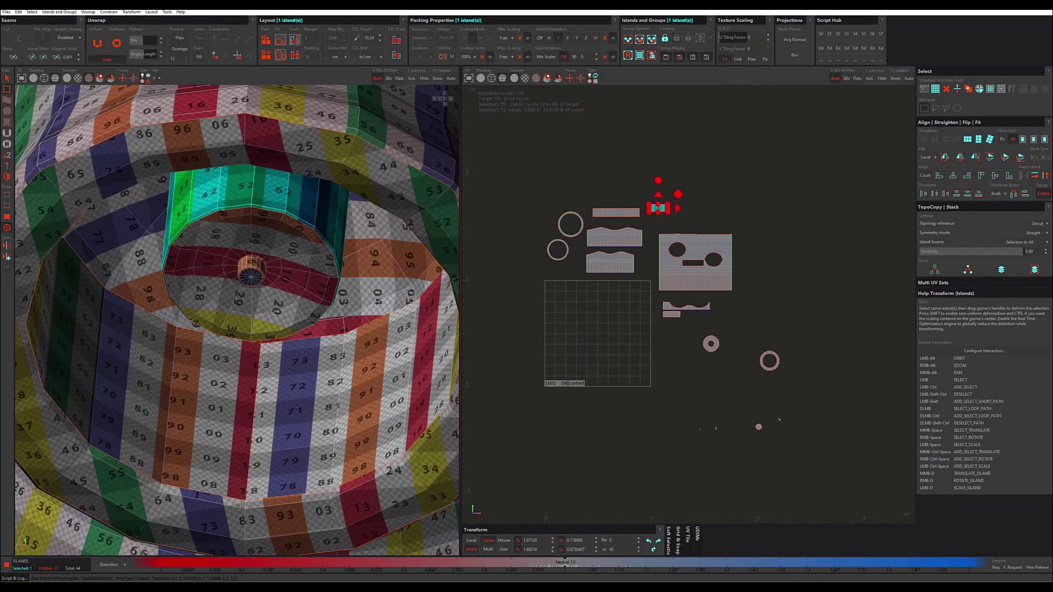
key("XF86AudioRaiseVolume")
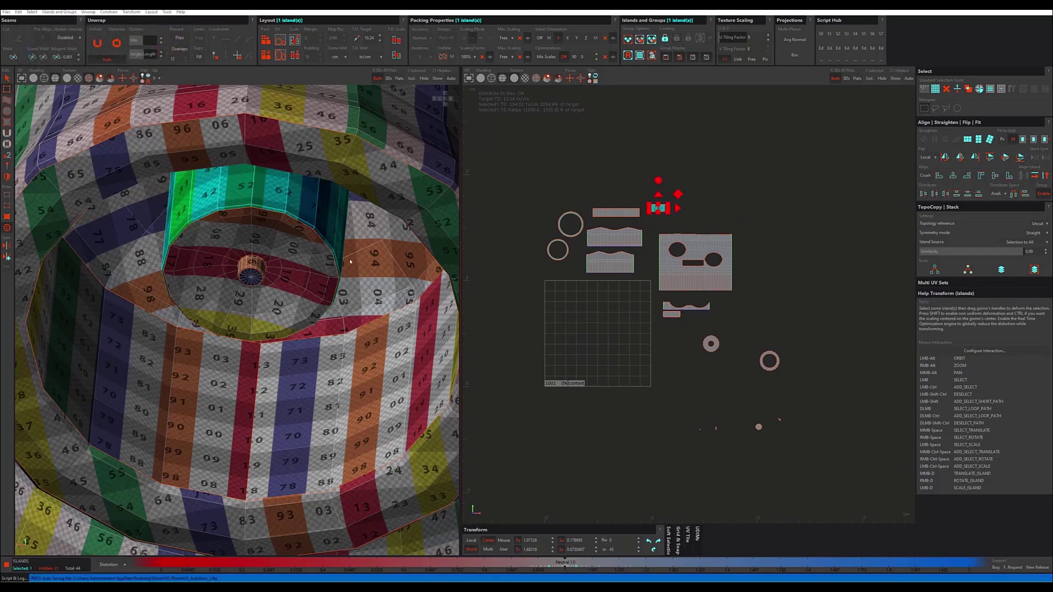
Step: Rotate the small ring island about 90° so its checker stripes line up
scroll(705, 329, "up", 3)
left_click(719, 354)
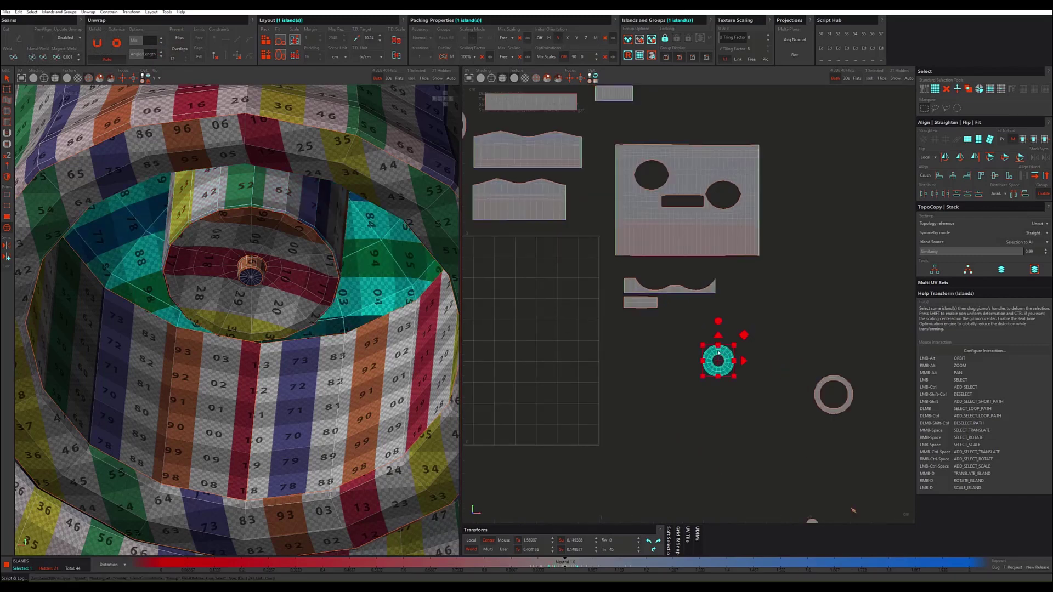
scroll(712, 357, "down", 4)
middle_click_drag(333, 338, 334, 323, "alt")
left_click_drag(333, 324, 301, 291, "alt")
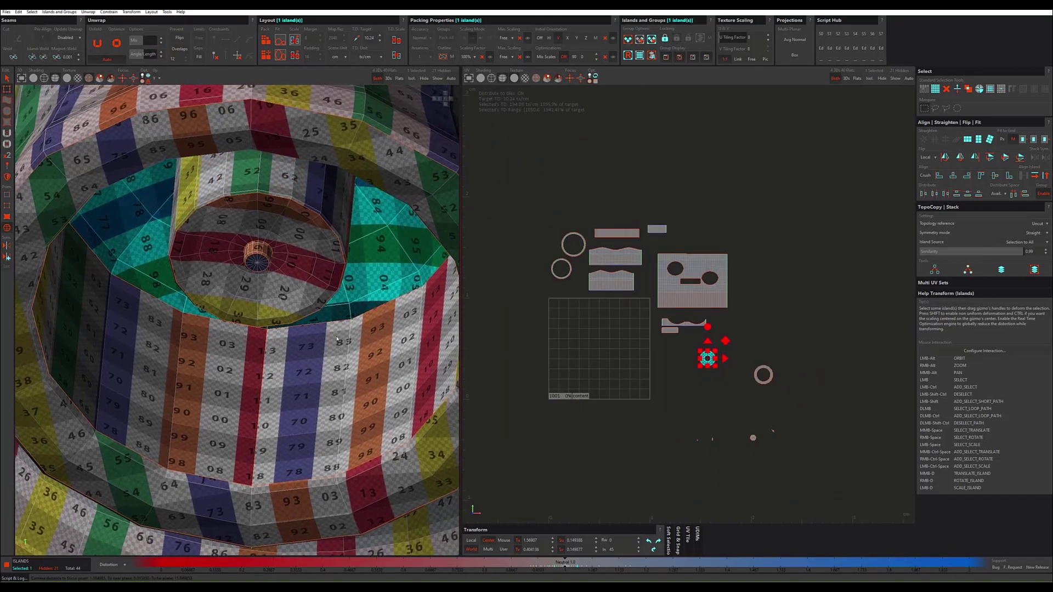
scroll(300, 290, "down", 2)
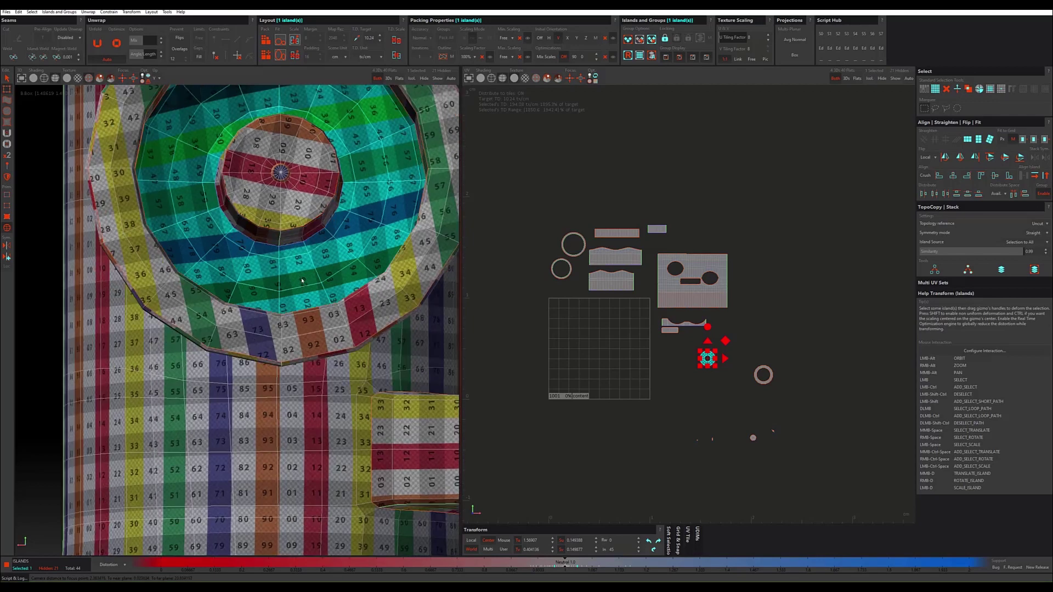
scroll(299, 288, "down", 3)
left_click_drag(297, 285, 297, 302, "alt")
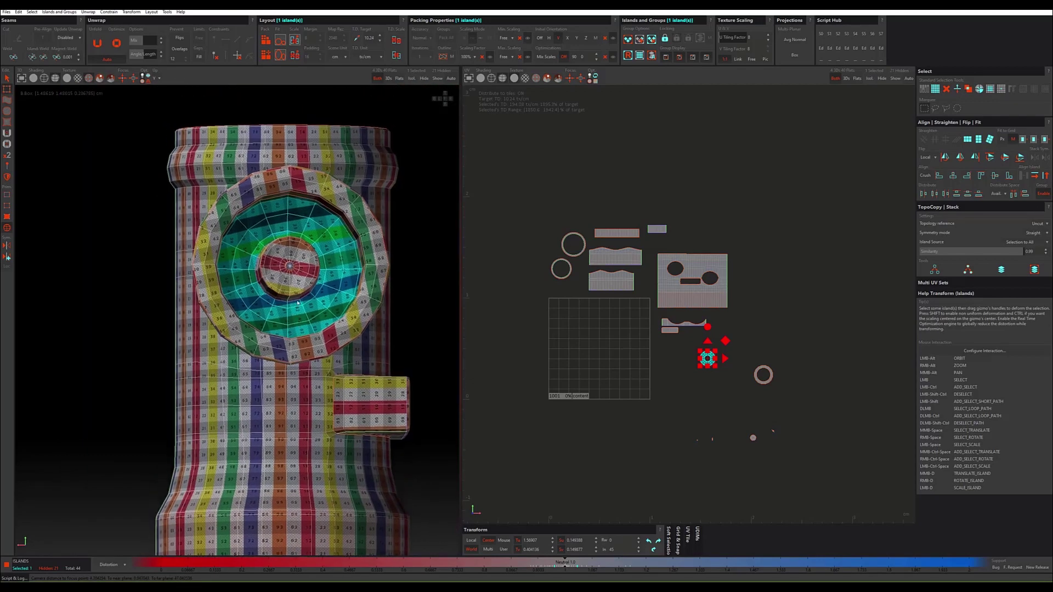
scroll(686, 329, "up", 3)
scroll(680, 330, "up", 2)
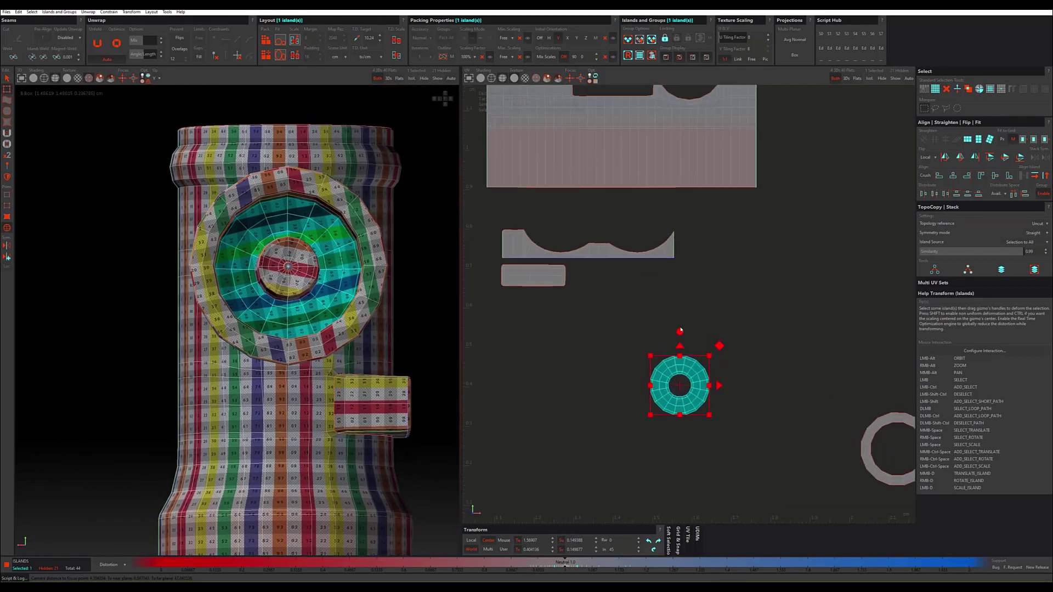
left_click(678, 335)
key("ctrl+z")
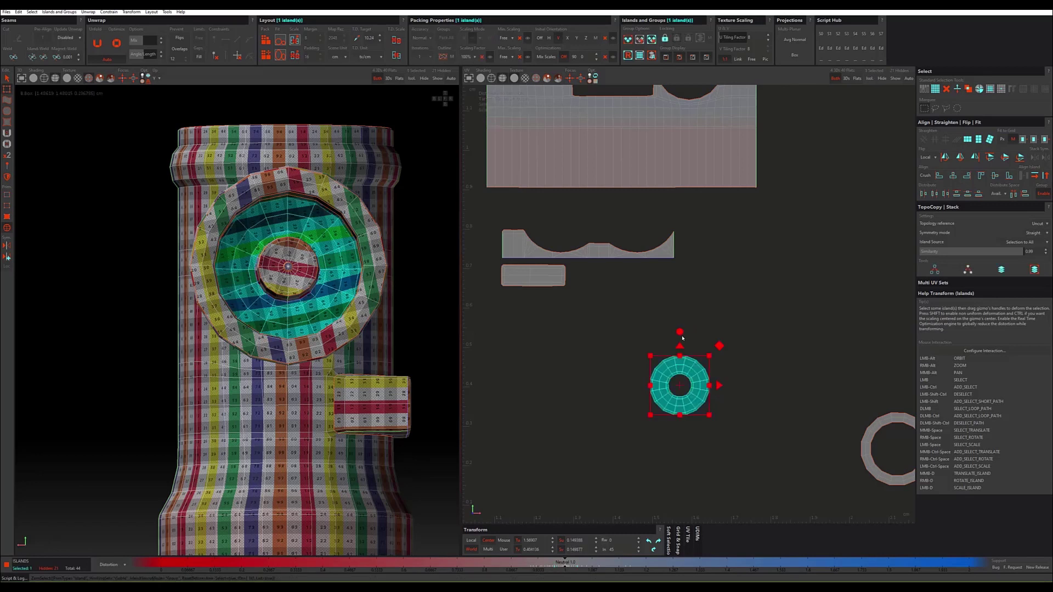
left_click_drag(651, 346, 599, 399)
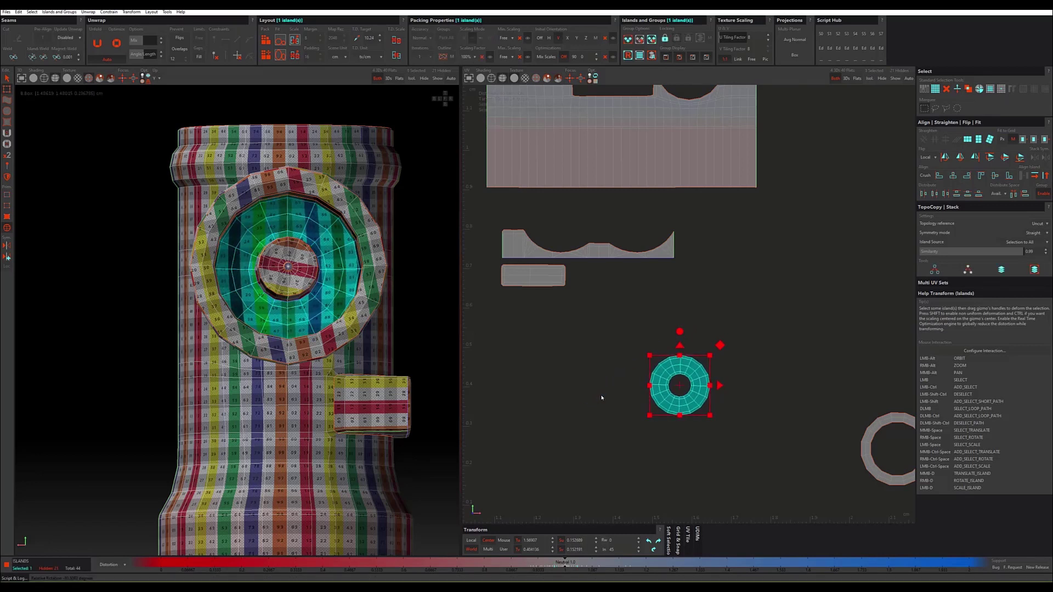
left_click_drag(603, 396, 604, 397)
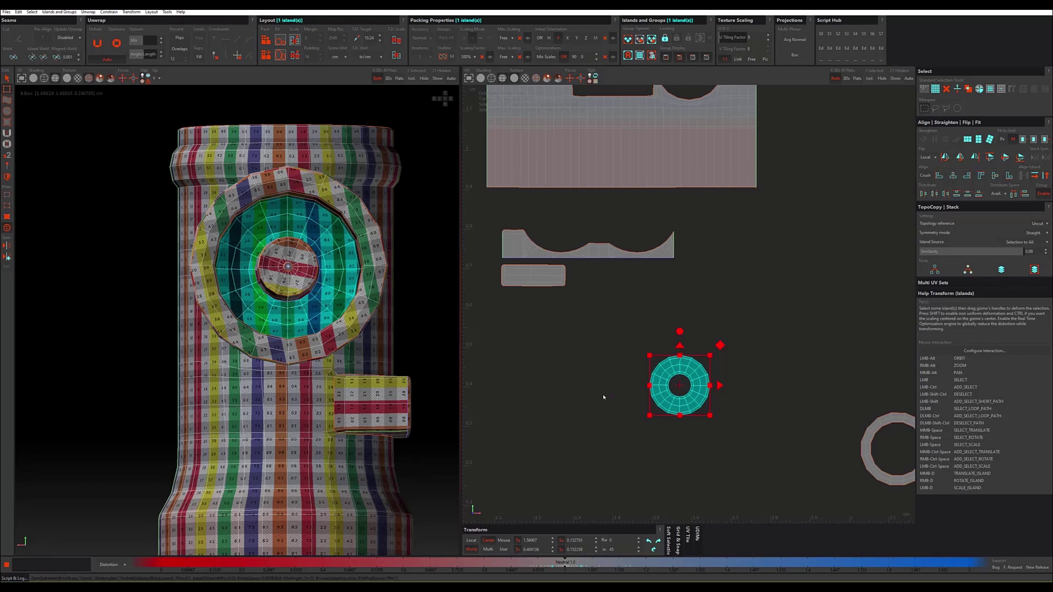
Step: Rotate the centre disc island to align its checker, then move it up-right clear of the ring
scroll(603, 397, "down", 2)
scroll(624, 400, "down", 2)
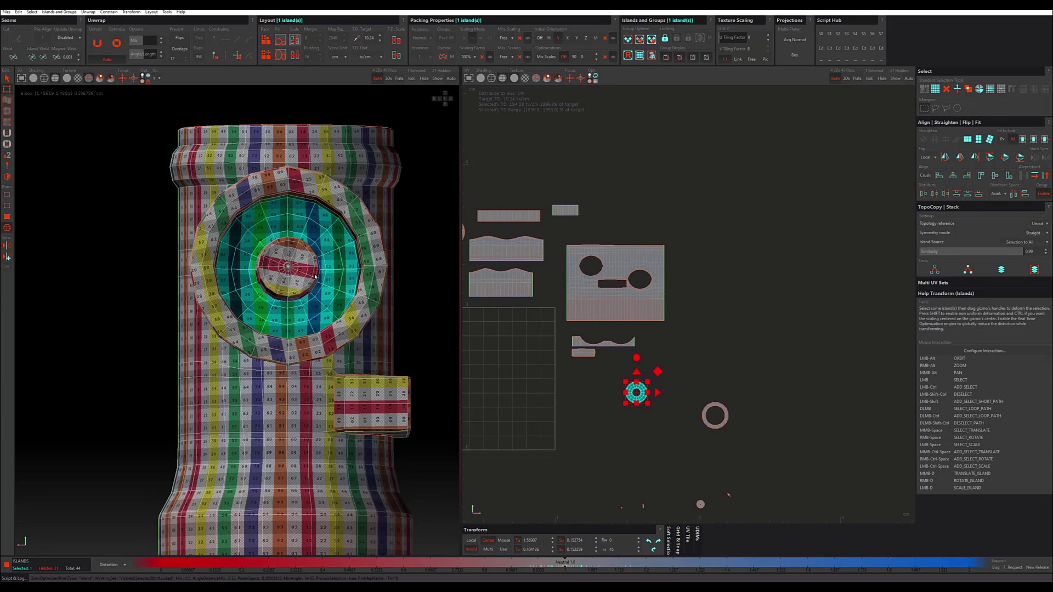
left_click(278, 259)
scroll(695, 483, "up", 3)
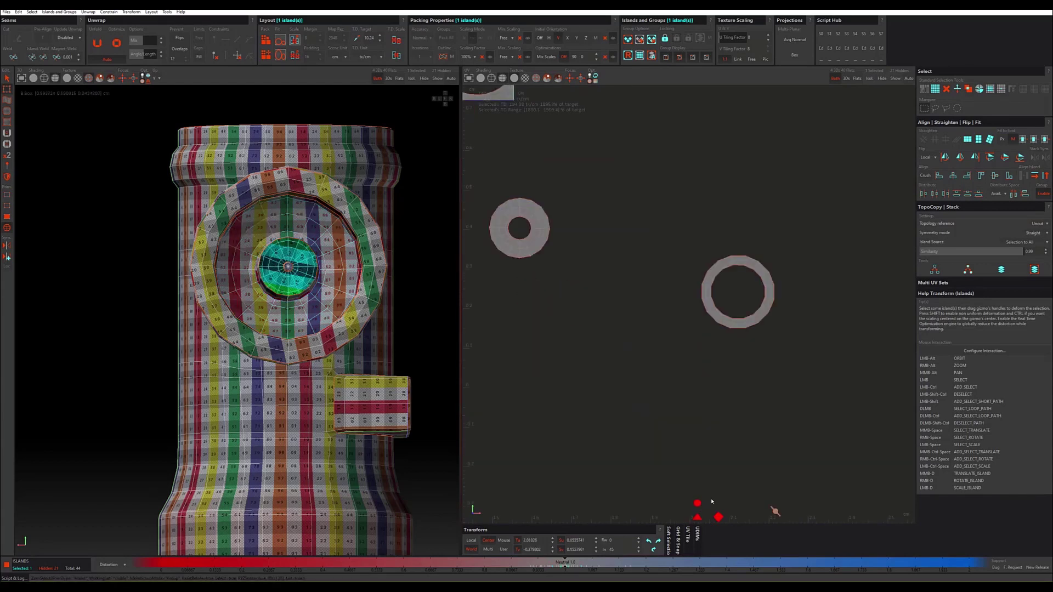
scroll(708, 501, "down", 1)
left_click_drag(718, 511, 586, 290)
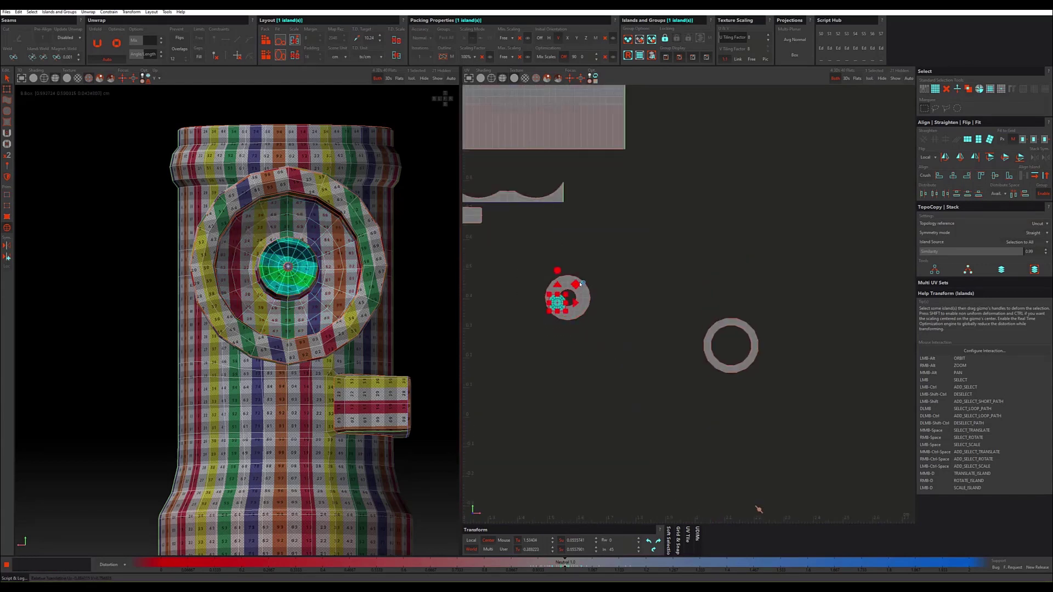
scroll(567, 305, "up", 3)
scroll(565, 310, "up", 3)
scroll(294, 273, "up", 4)
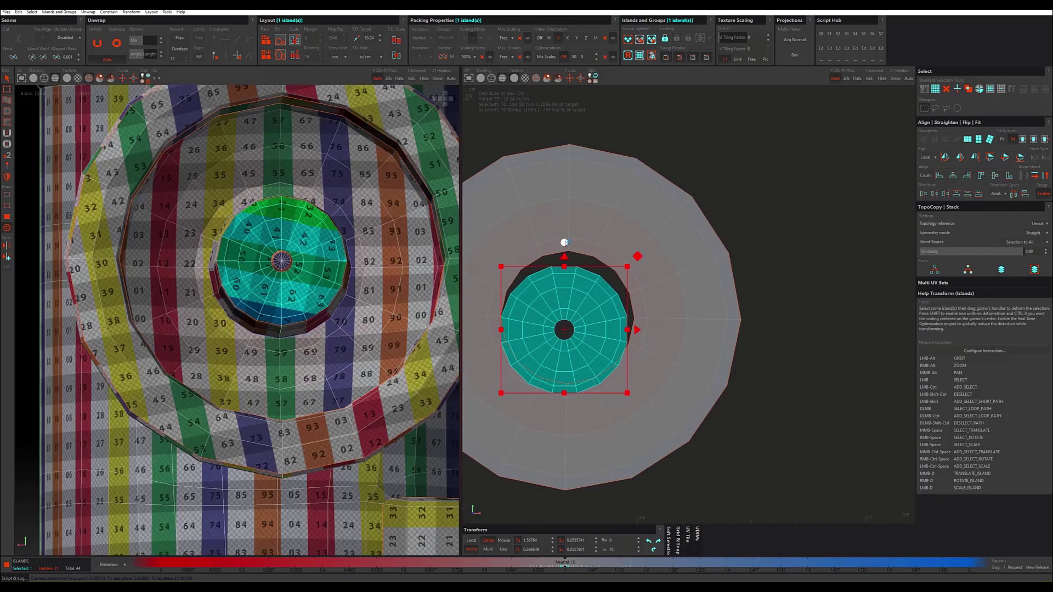
left_click_drag(564, 242, 443, 317)
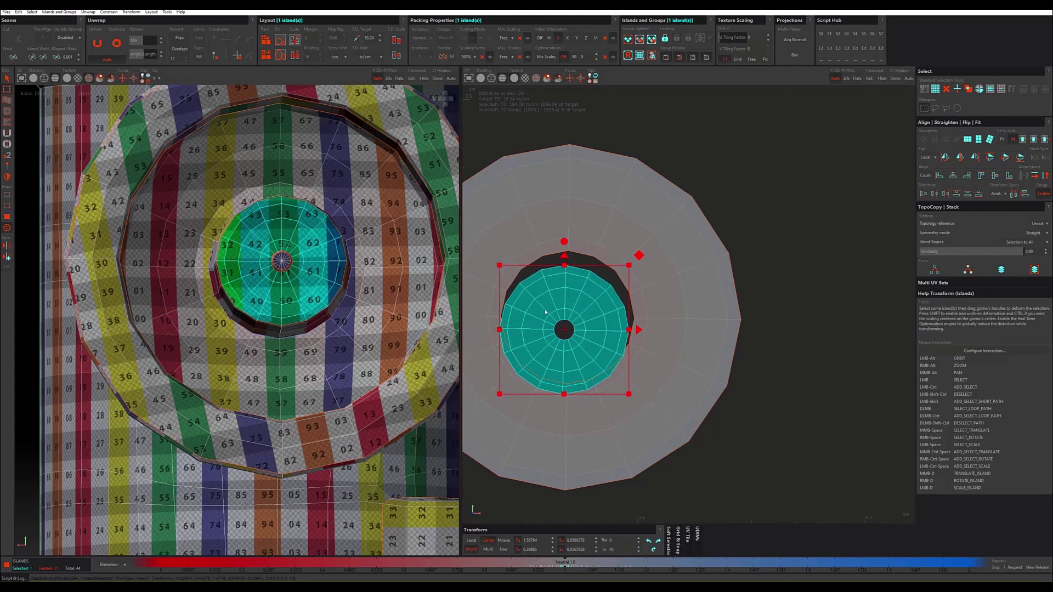
left_click_drag(641, 259, 643, 246)
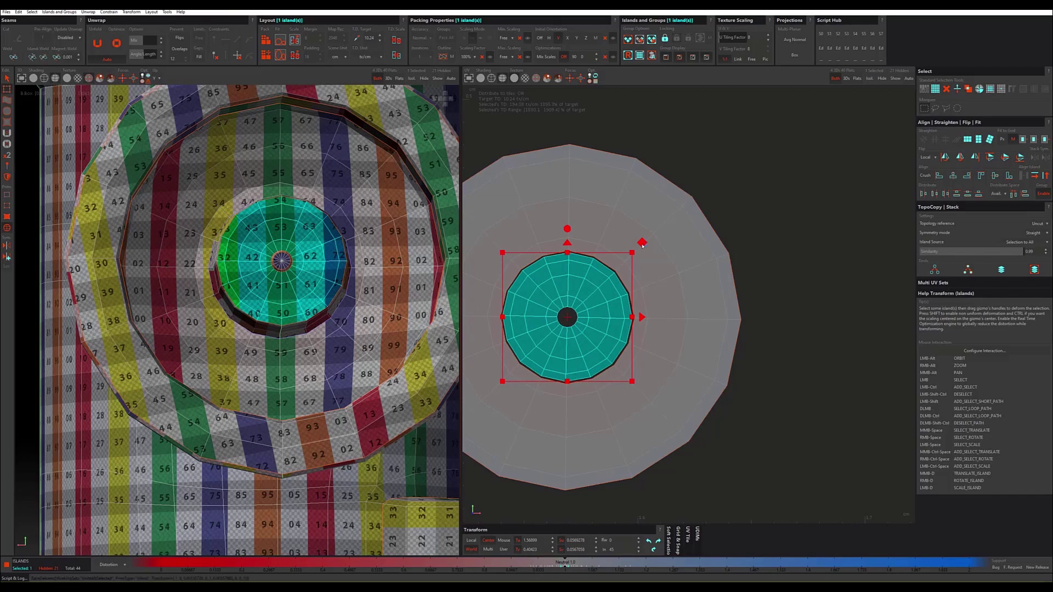
scroll(641, 248, "down", 3)
left_click_drag(649, 243, 733, 162)
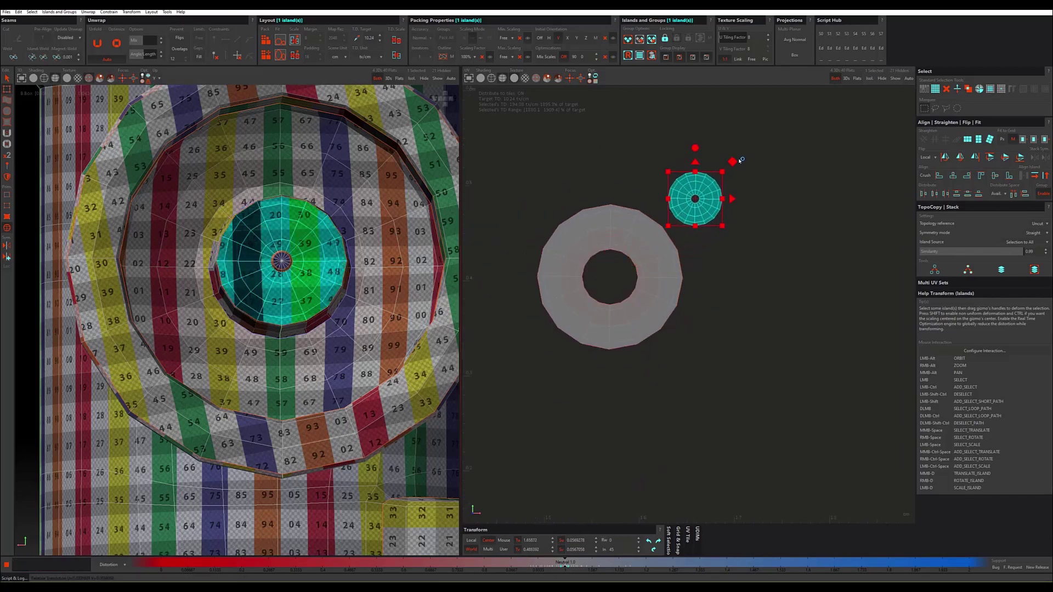
Step: Orbit to the pipe's side and select the inner tube wall
scroll(707, 247, "down", 3)
scroll(350, 289, "down", 2)
left_click_drag(350, 289, 309, 236, "alt")
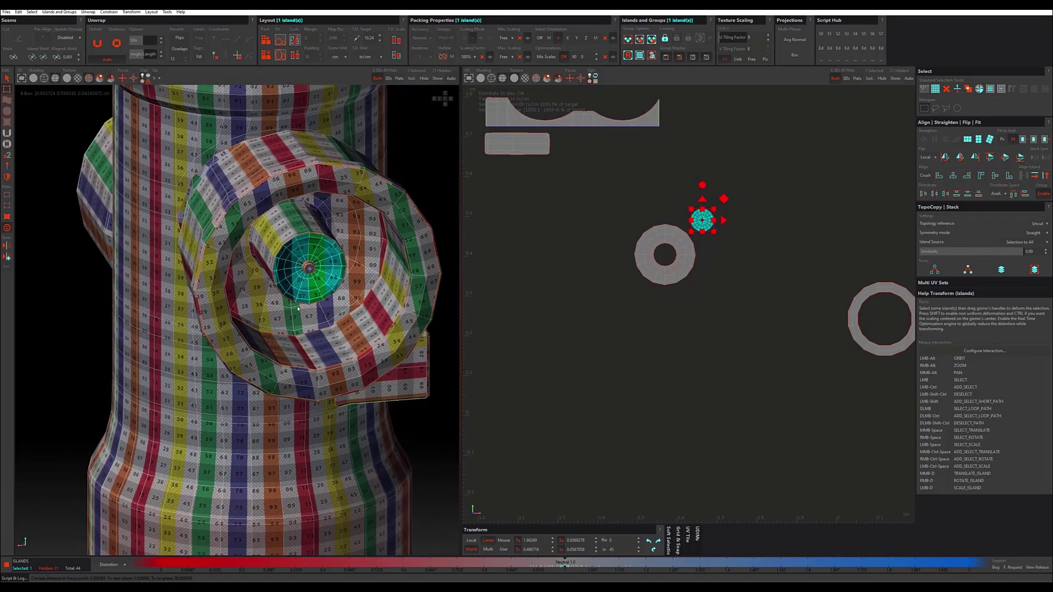
left_click(310, 236)
scroll(630, 291, "down", 3)
scroll(631, 291, "down", 3)
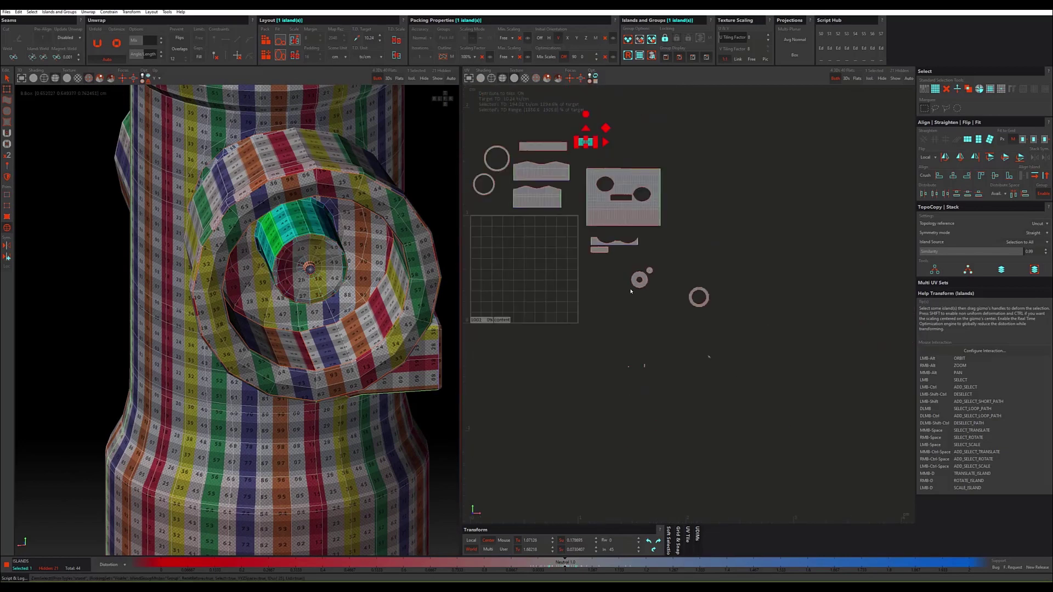
Step: Marquee-select the eleven islands and pack them into the UV tile
left_click_drag(663, 113, 474, 335)
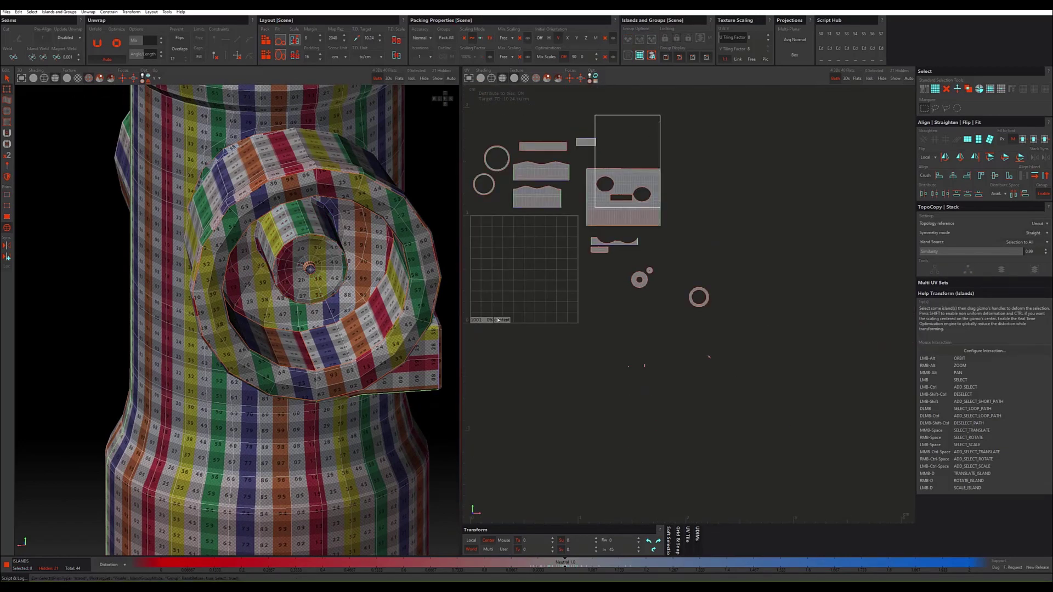
left_click(265, 55)
left_click_drag(347, 301, 331, 213, "alt")
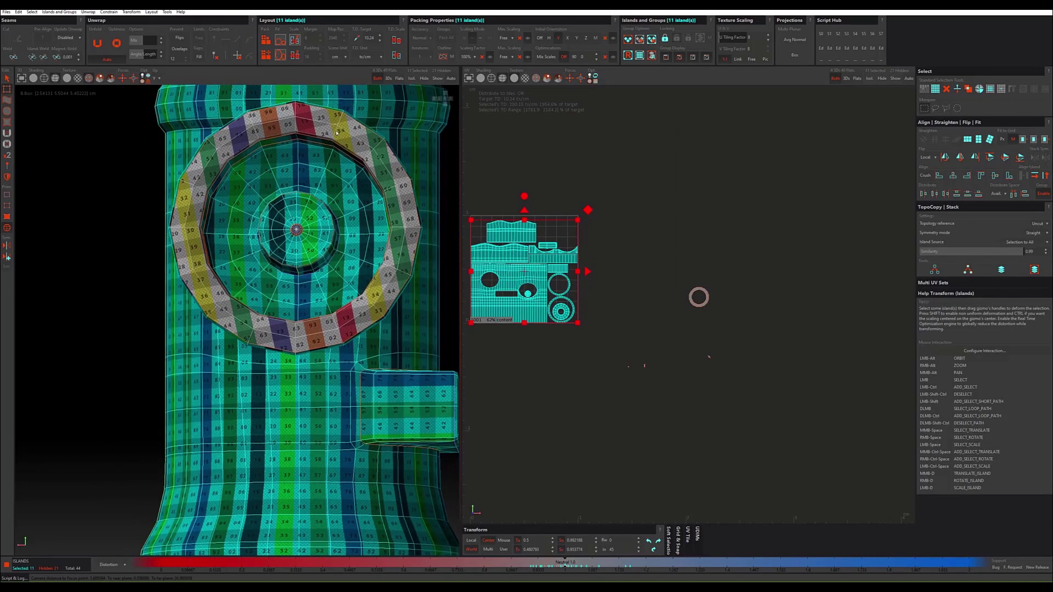
Step: Move the large ring island left outside the tile and rotate it slightly
left_click(699, 297)
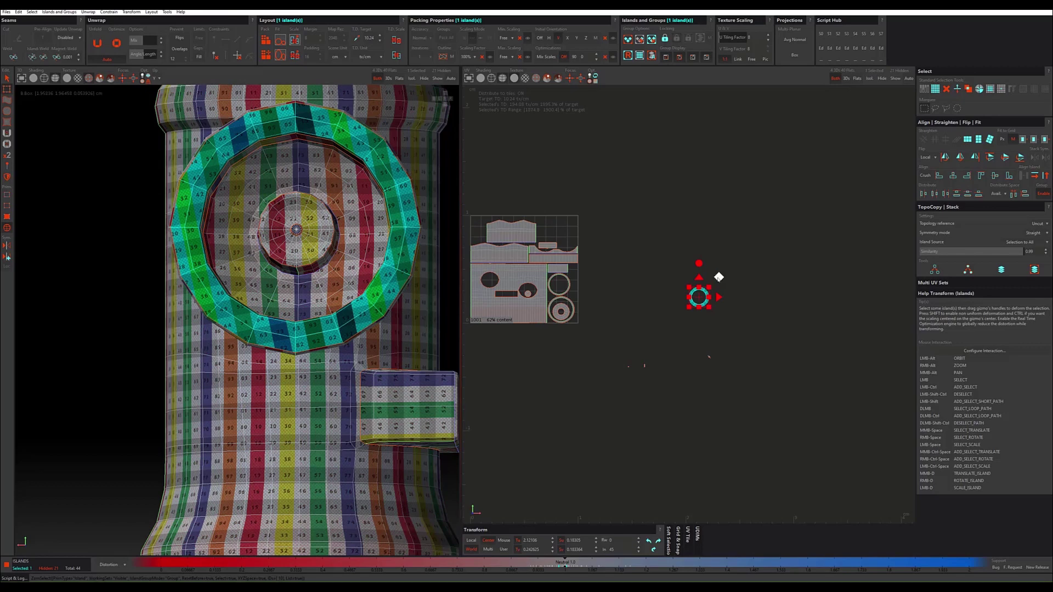
mouse_move(678, 288)
left_mouse_down()
mouse_move(606, 289)
mouse_move(619, 262)
left_mouse_up()
key("f")
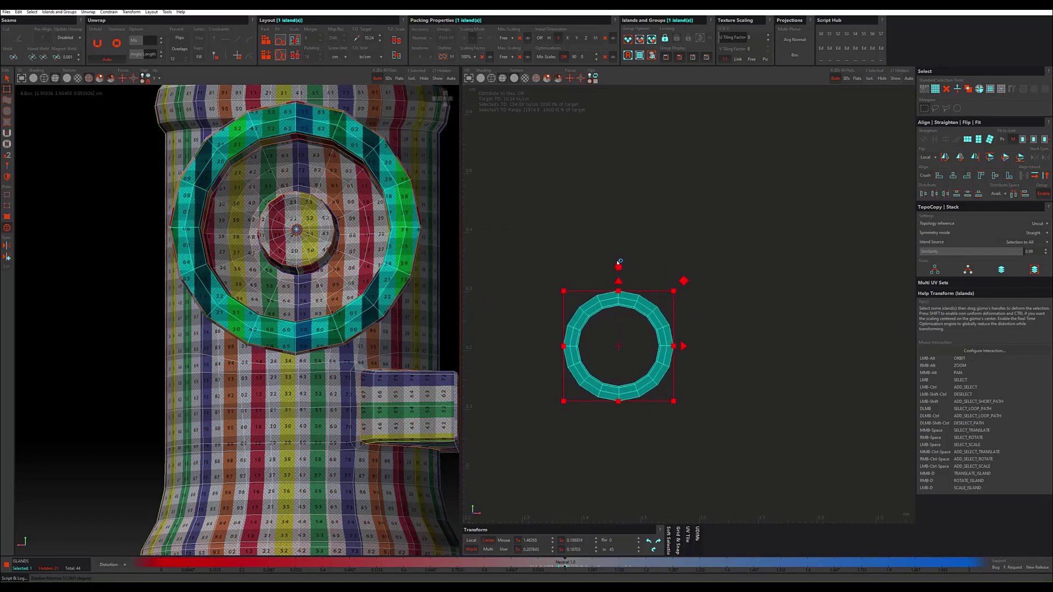
left_click_drag(620, 262, 623, 263)
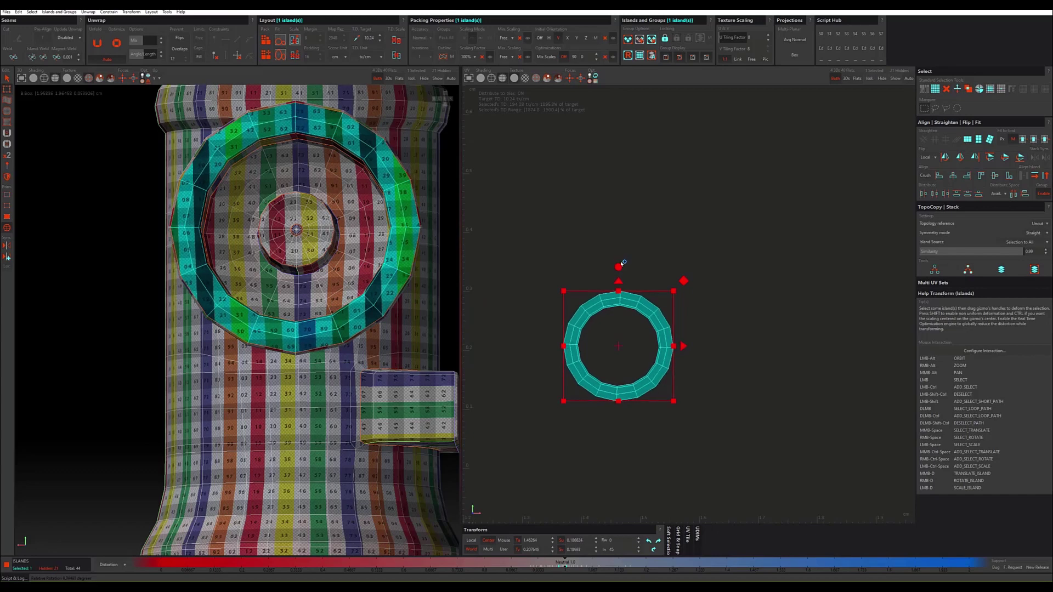
Step: Pack the large ring island into the tile, re-pack the loose islands, and select the tiny disc
scroll(621, 264, "down", 5)
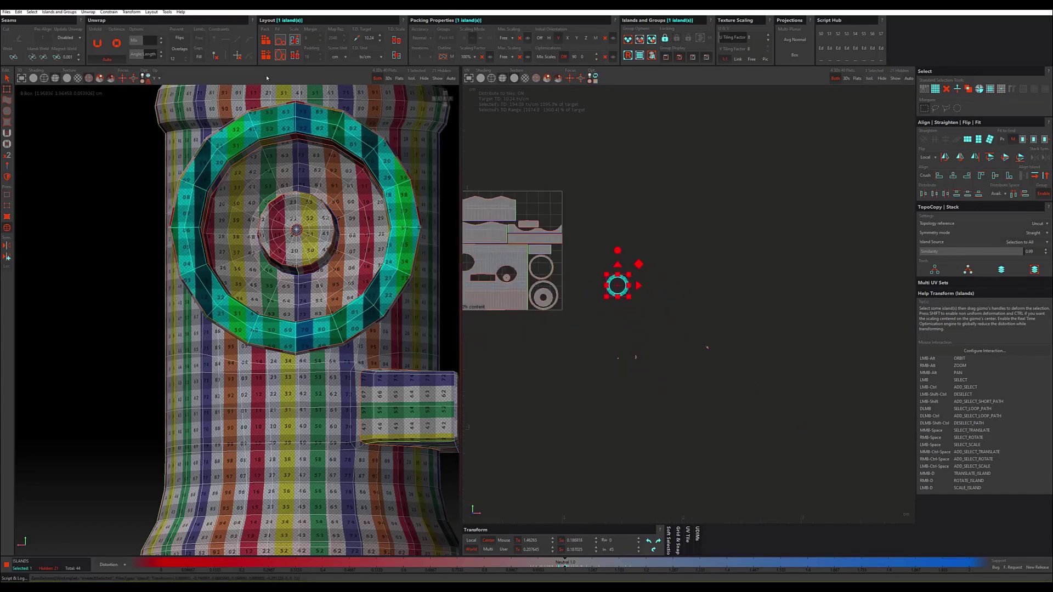
left_click(265, 55)
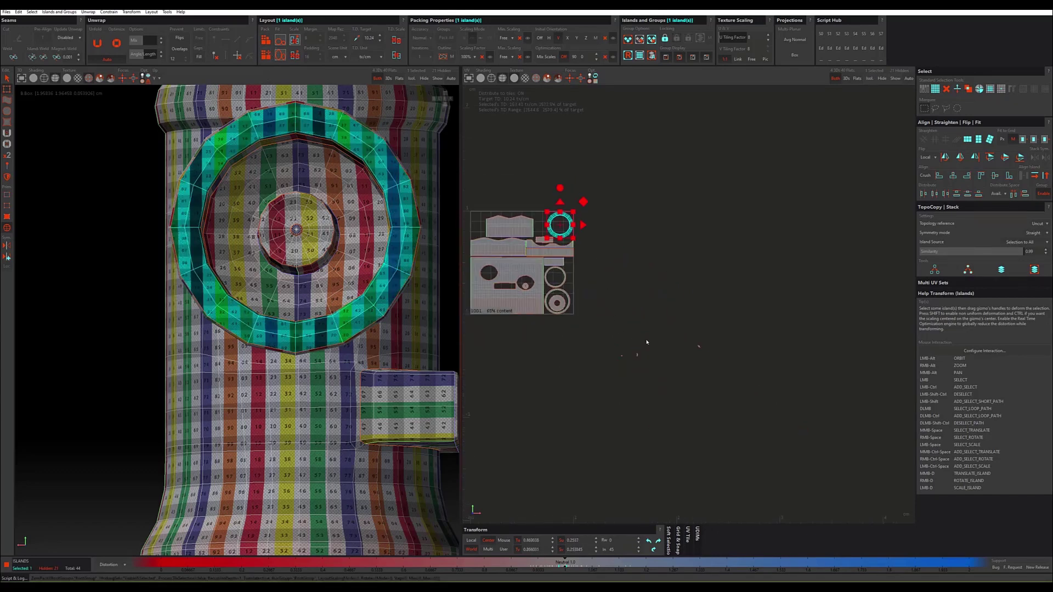
left_click_drag(781, 310, 610, 403)
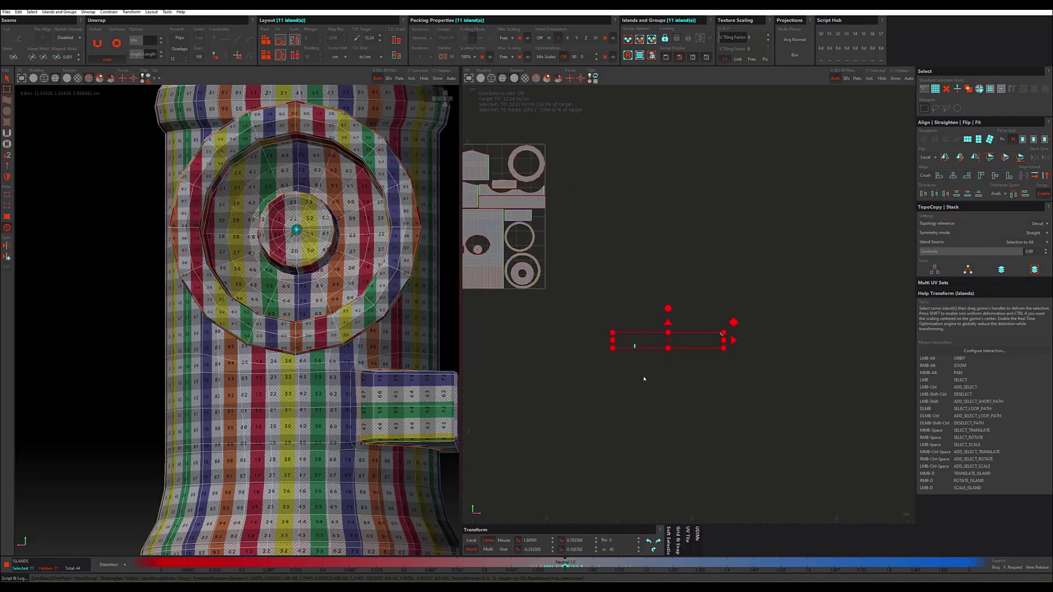
key("p")
scroll(620, 344, "up", 3)
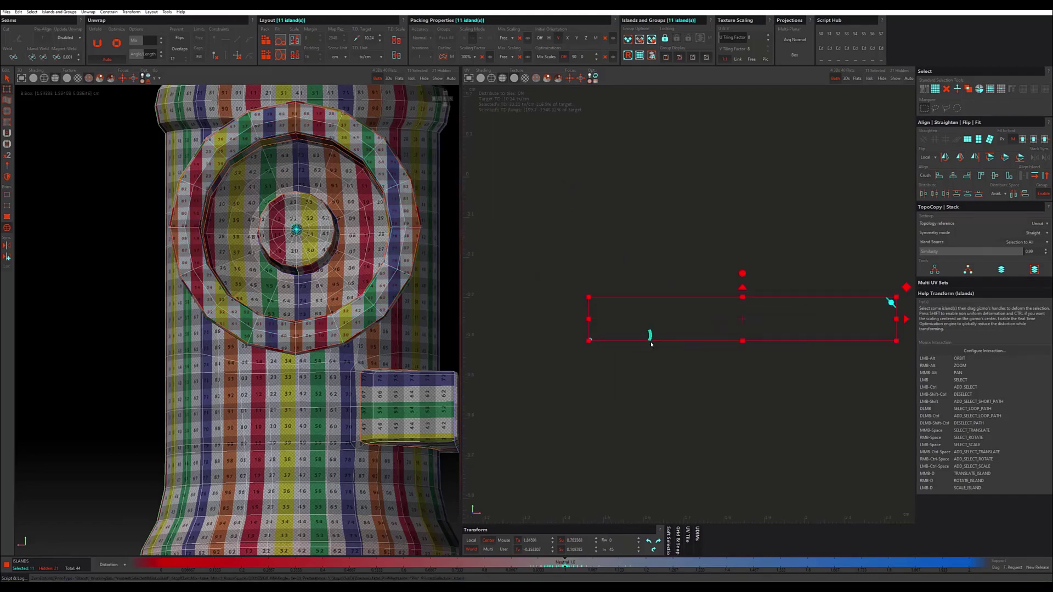
scroll(650, 335, "up", 3)
left_click(653, 347)
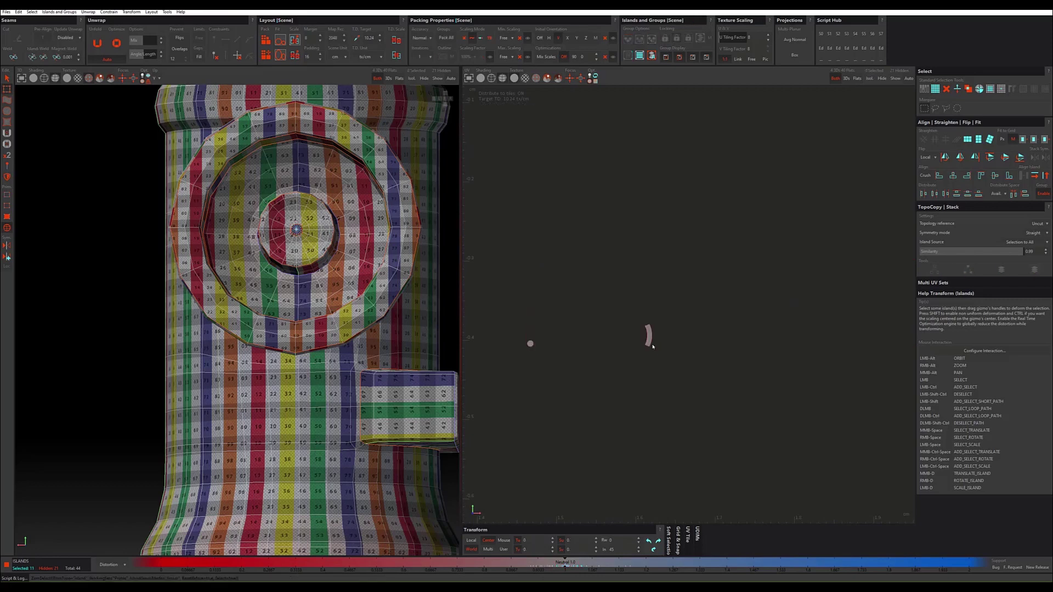
left_click(530, 344)
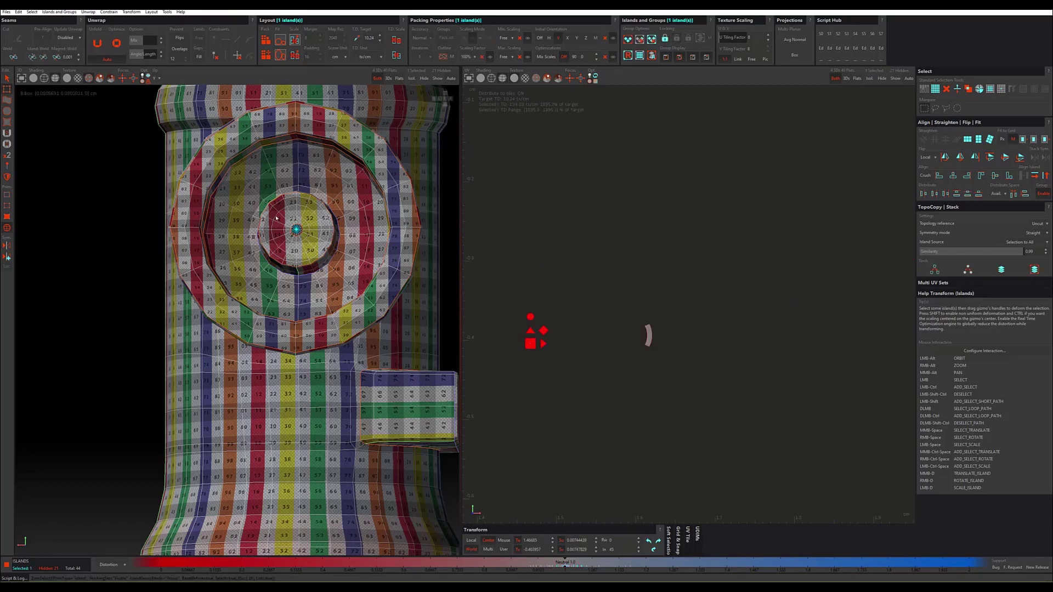
Step: Drag the tiny disc island into the hole at the ring island's centre
scroll(276, 219, "up", 4)
scroll(494, 311, "down", 2)
scroll(505, 321, "down", 2)
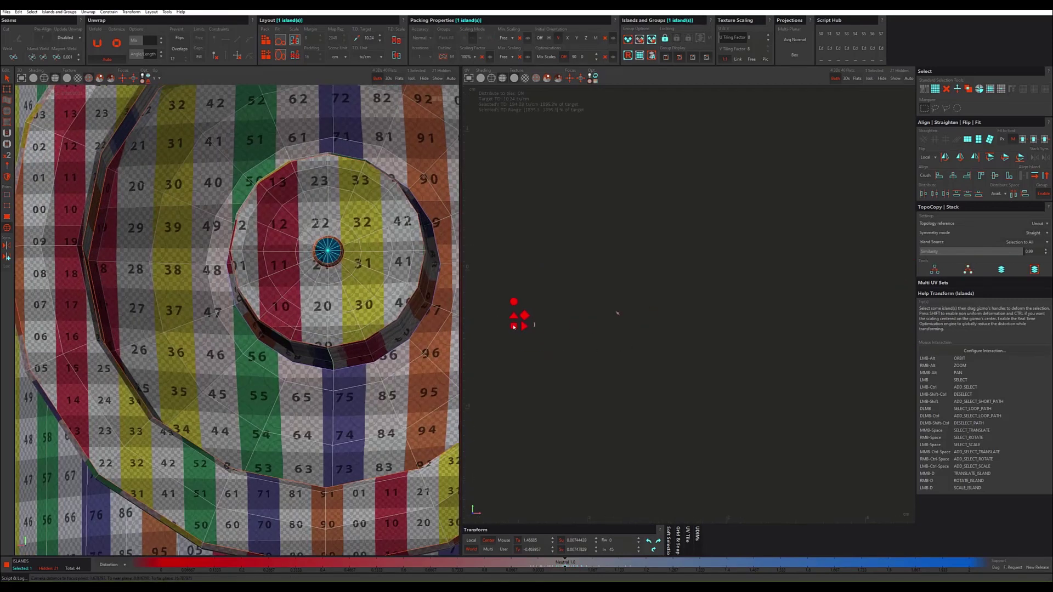
middle_click_drag(538, 284, 597, 350, "alt")
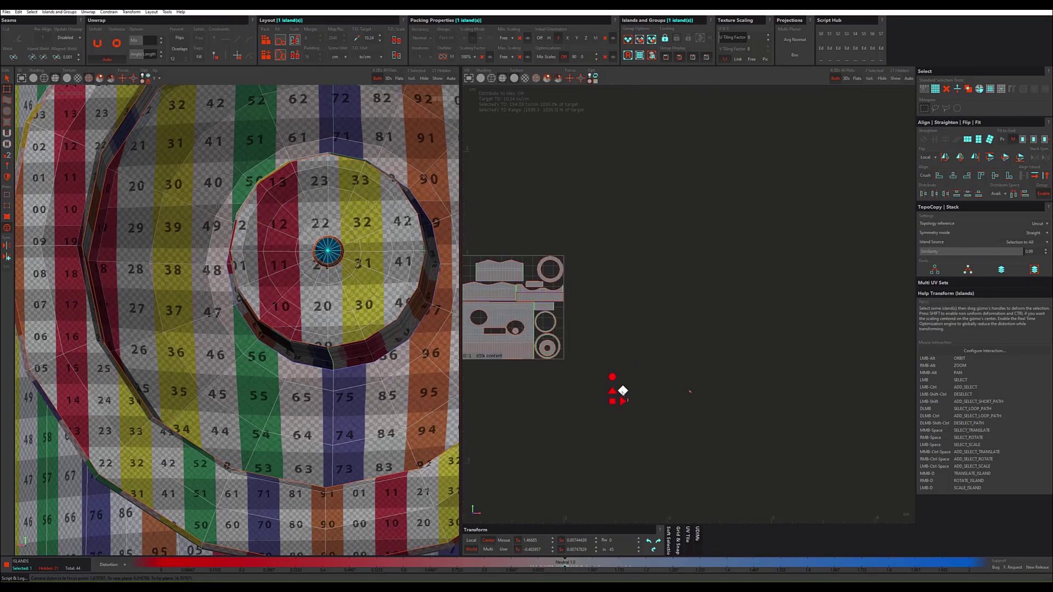
scroll(545, 348, "up", 3)
scroll(542, 359, "up", 2)
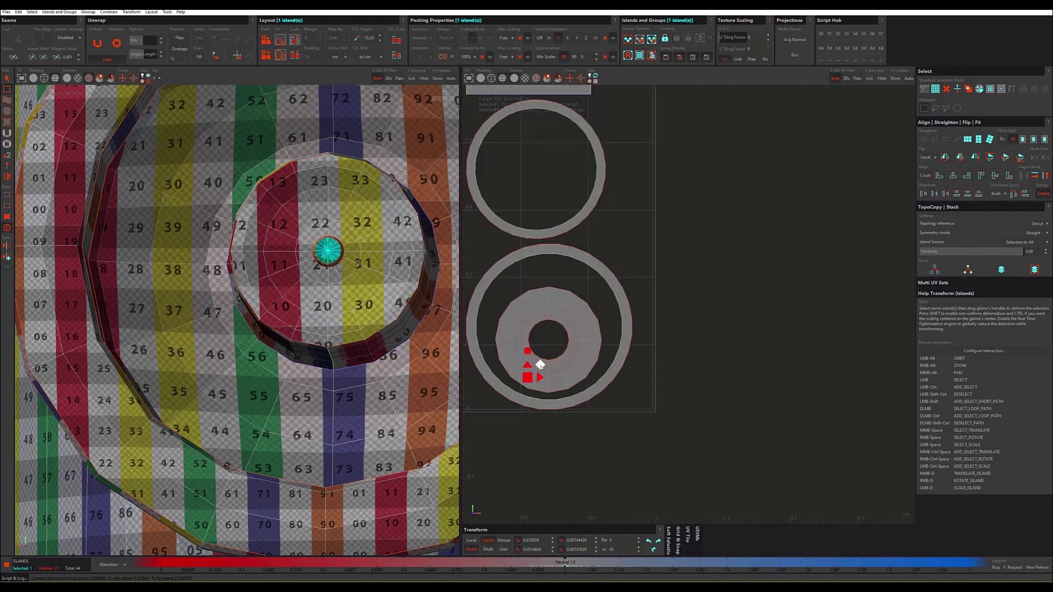
left_click_drag(540, 365, 542, 345)
scroll(542, 345, "up", 2)
scroll(541, 345, "up", 2)
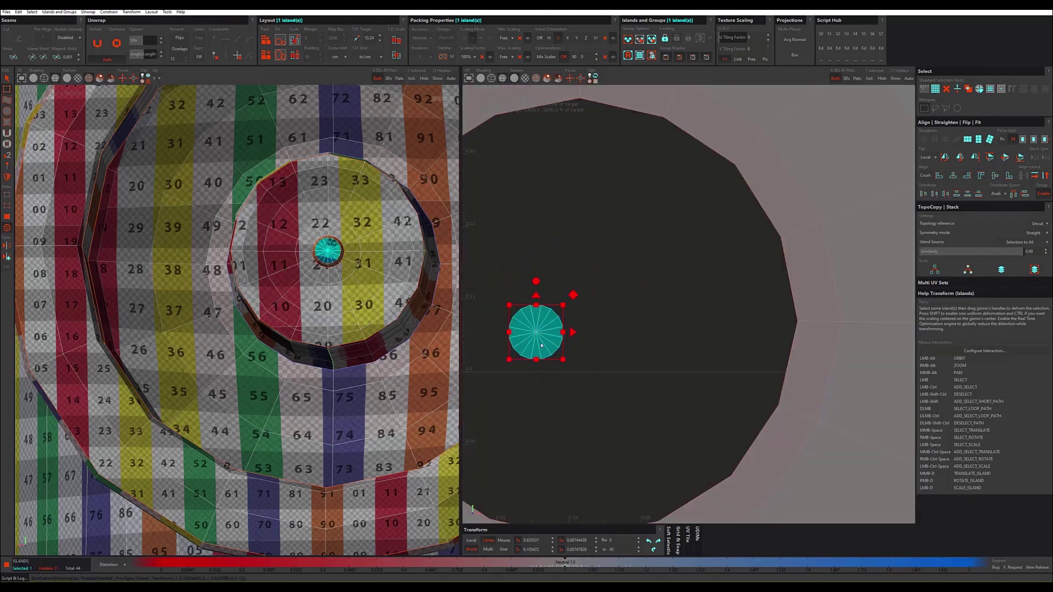
scroll(541, 345, "down", 2)
scroll(541, 345, "down", 2)
scroll(542, 345, "down", 2)
scroll(541, 340, "down", 1)
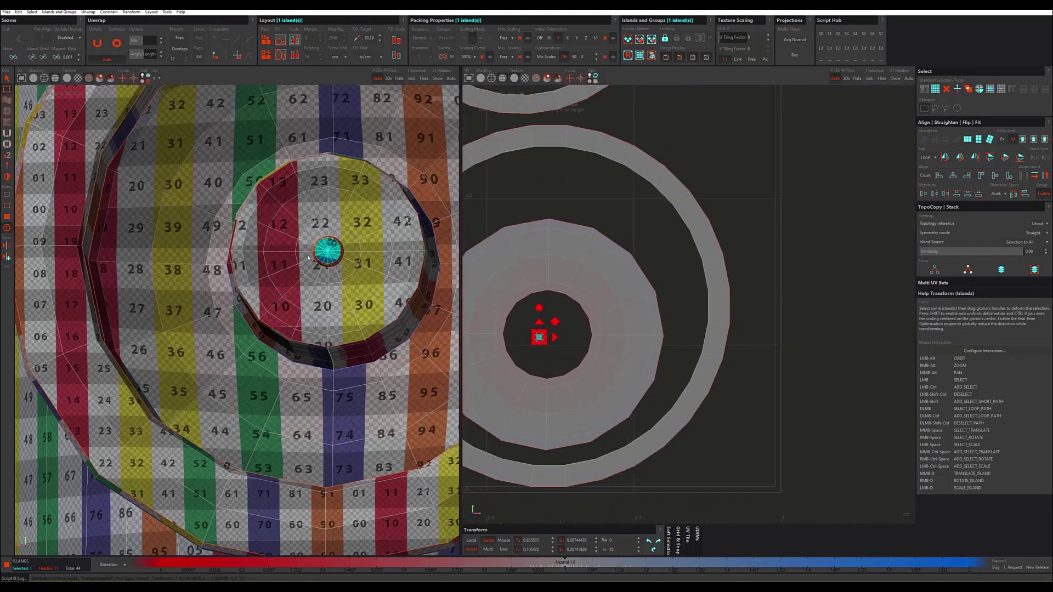
scroll(309, 258, "up", 3)
Step: Select the small inner tube on the model and frame its island
left_click(345, 276)
left_click_drag(341, 279, 351, 258, "alt")
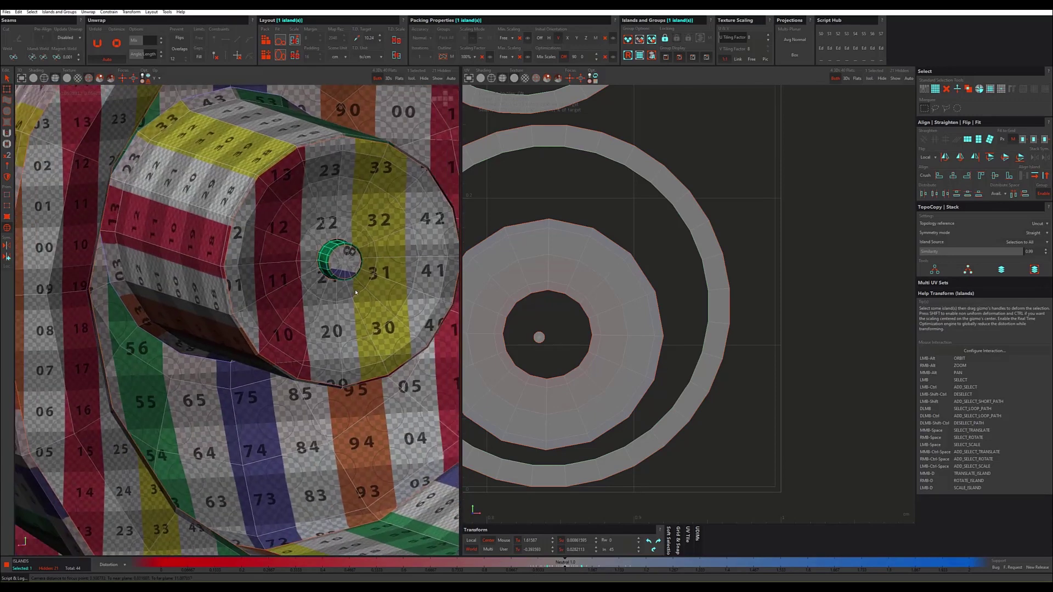
scroll(676, 319, "down", 5)
scroll(686, 335, "down", 2)
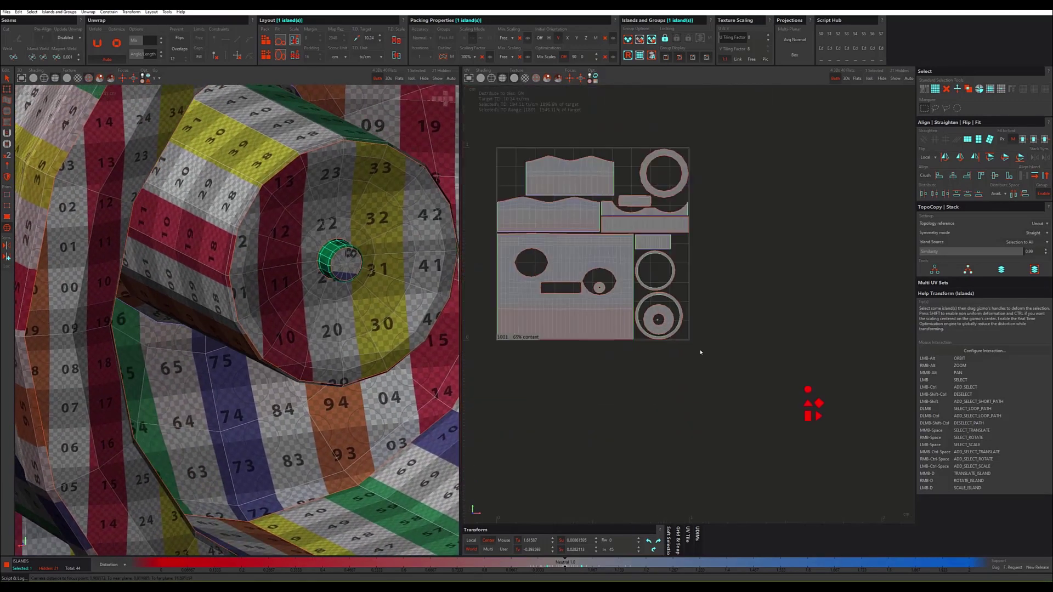
key("f")
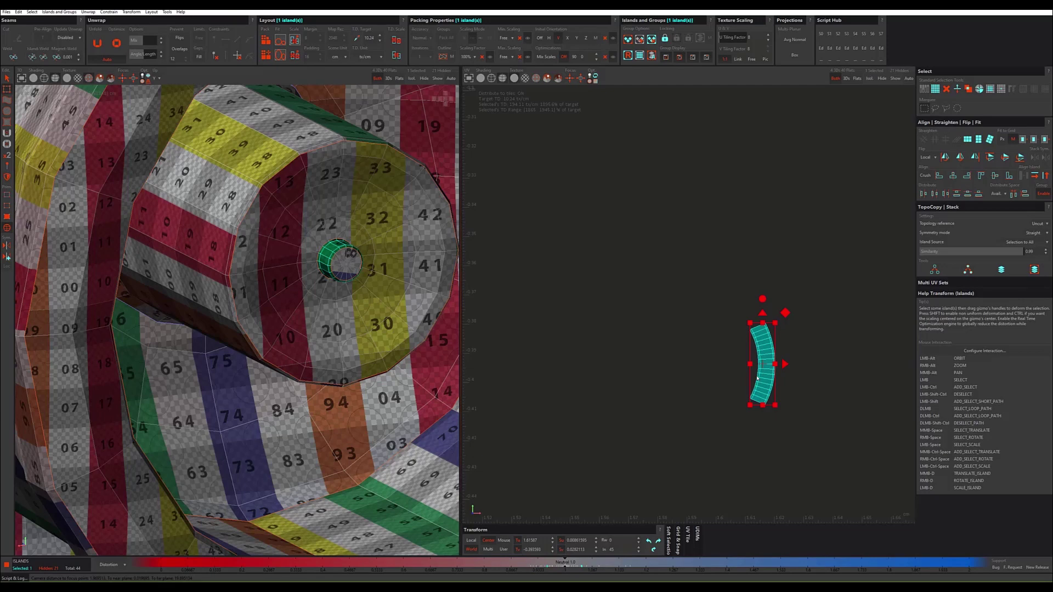
Step: Rotate the curved inner-tube island a quarter turn to lie horizontal
left_click_drag(365, 285, 351, 258, "alt")
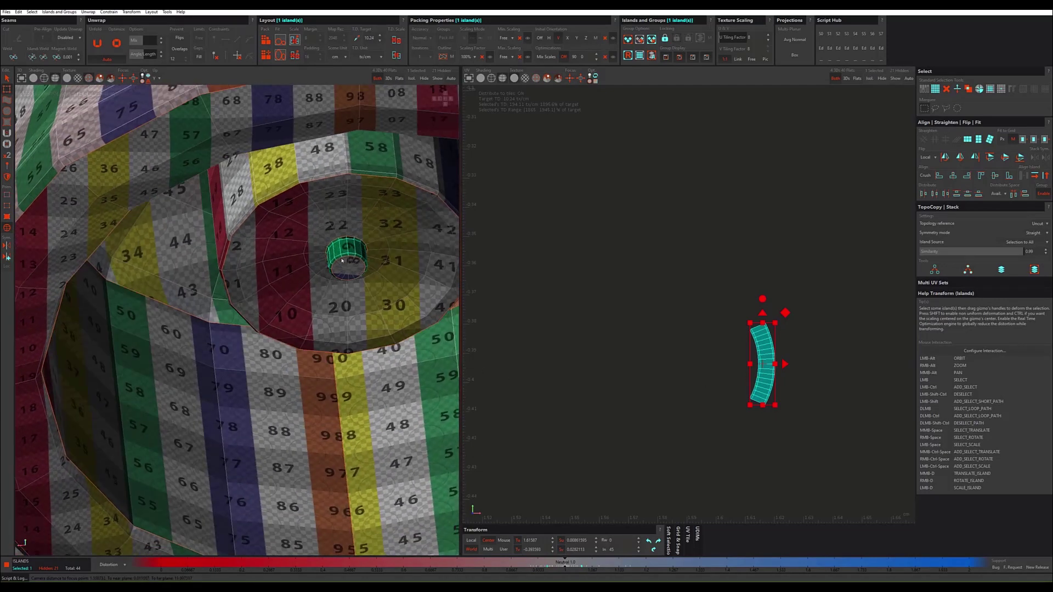
scroll(350, 258, "up", 3)
left_click(659, 540)
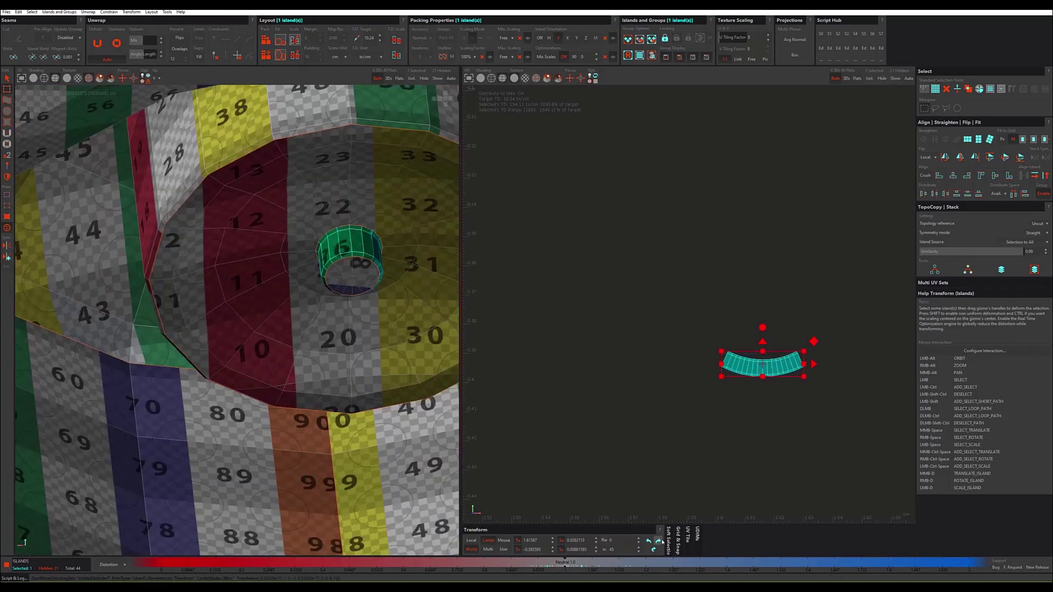
scroll(768, 382, "up", 2)
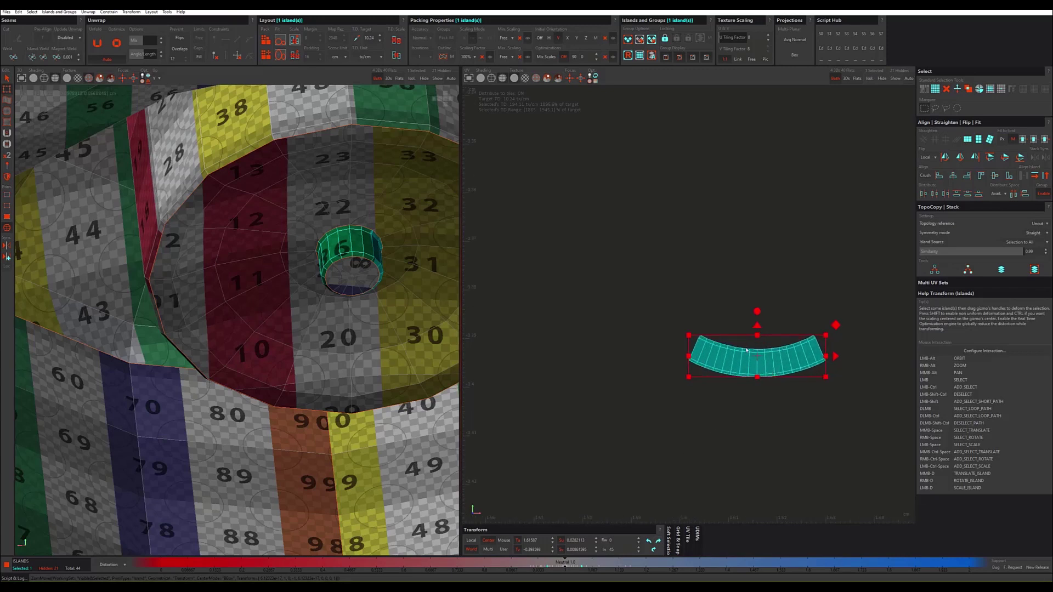
Step: Select the island's top boundary edge loop and straighten the arc into a rectangular strip
key("F2")
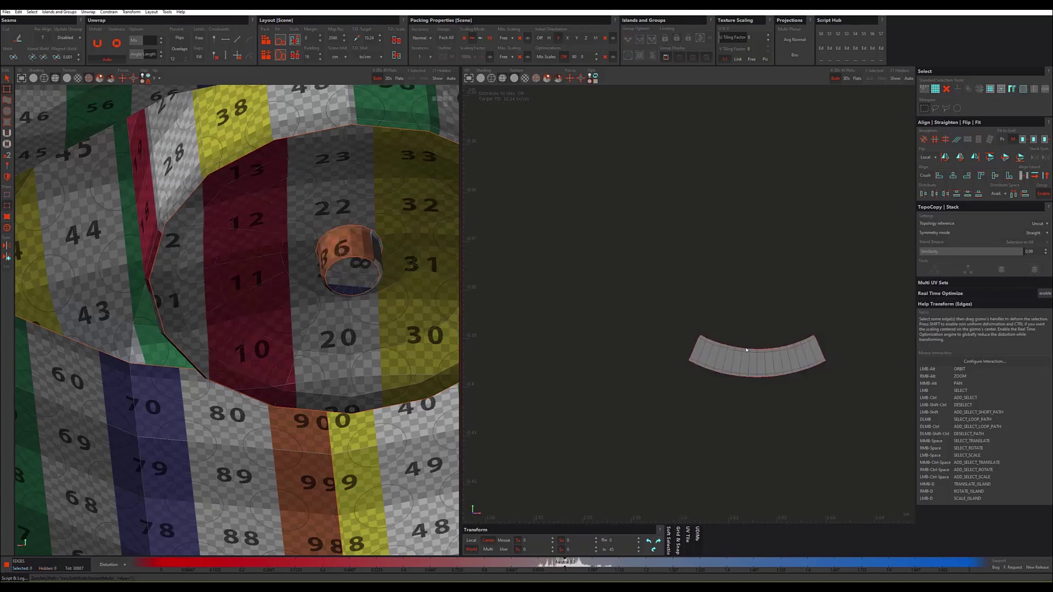
key("Tab")
double_click(749, 349)
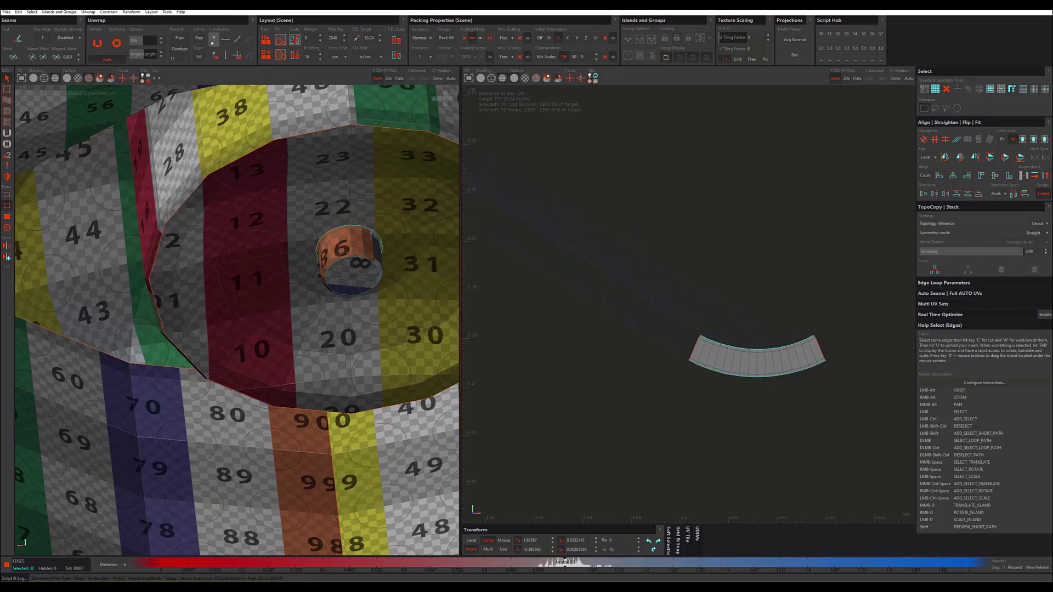
left_click(656, 291)
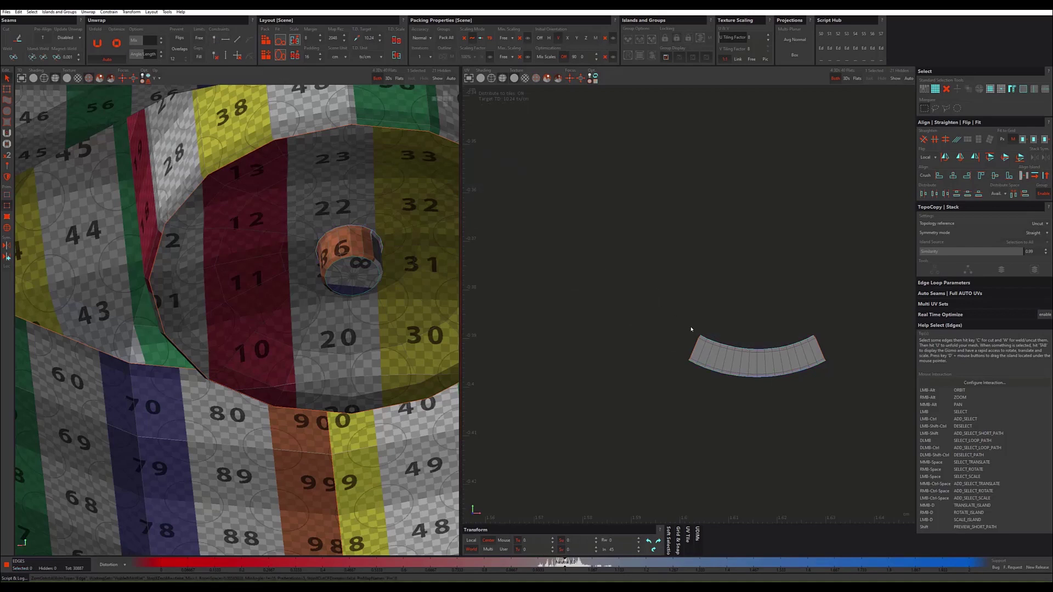
key("F4")
left_click(720, 359)
key("g")
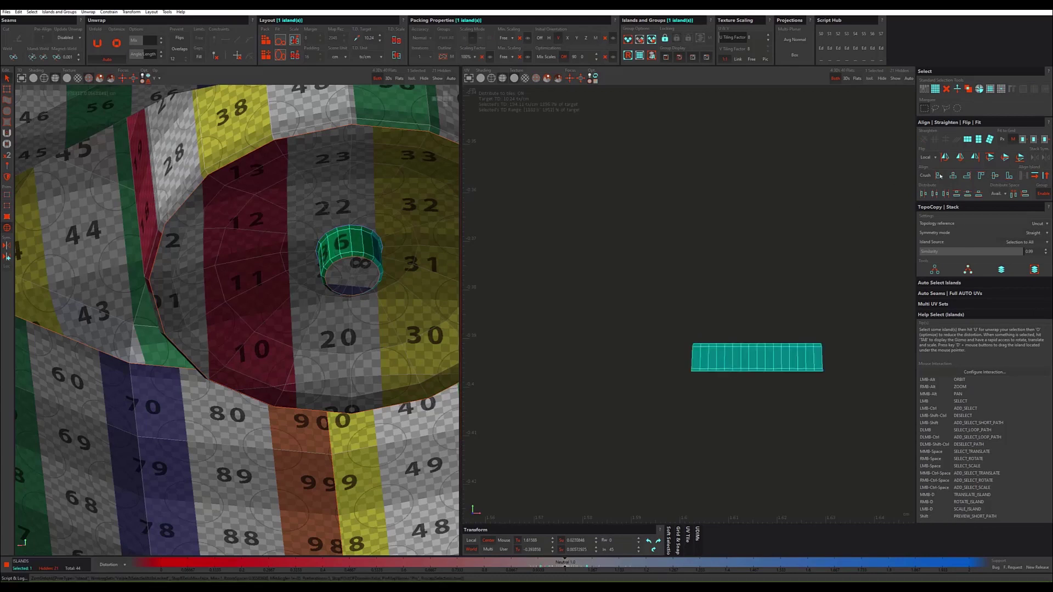
scroll(731, 298, "down", 3)
scroll(726, 294, "down", 3)
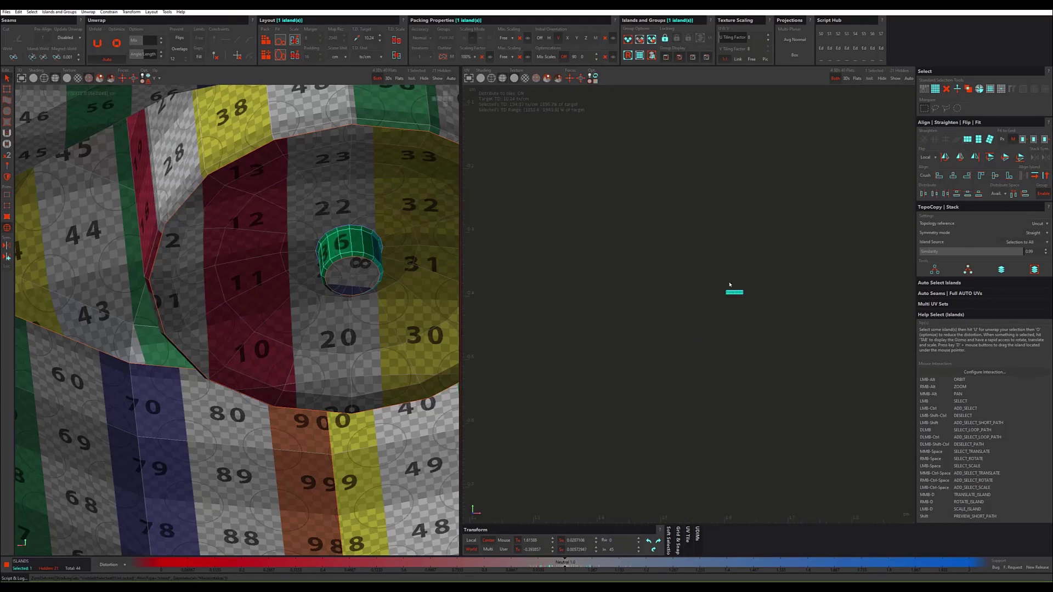
scroll(724, 290, "down", 3)
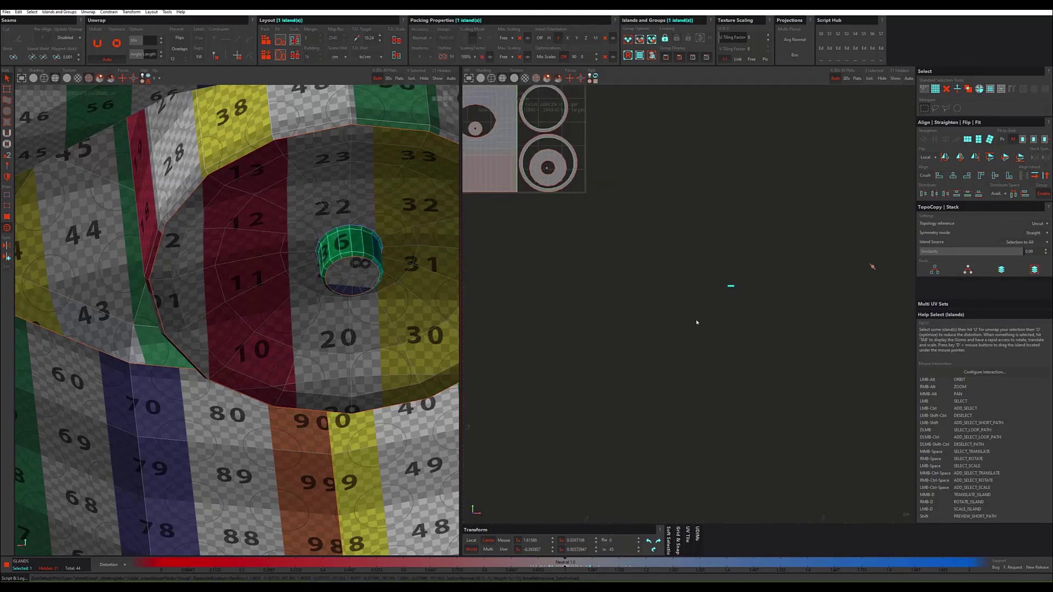
Step: Move the straightened strip up into the UV tile beside the ring islands
key("Tab")
middle_click_drag(654, 205, 651, 162)
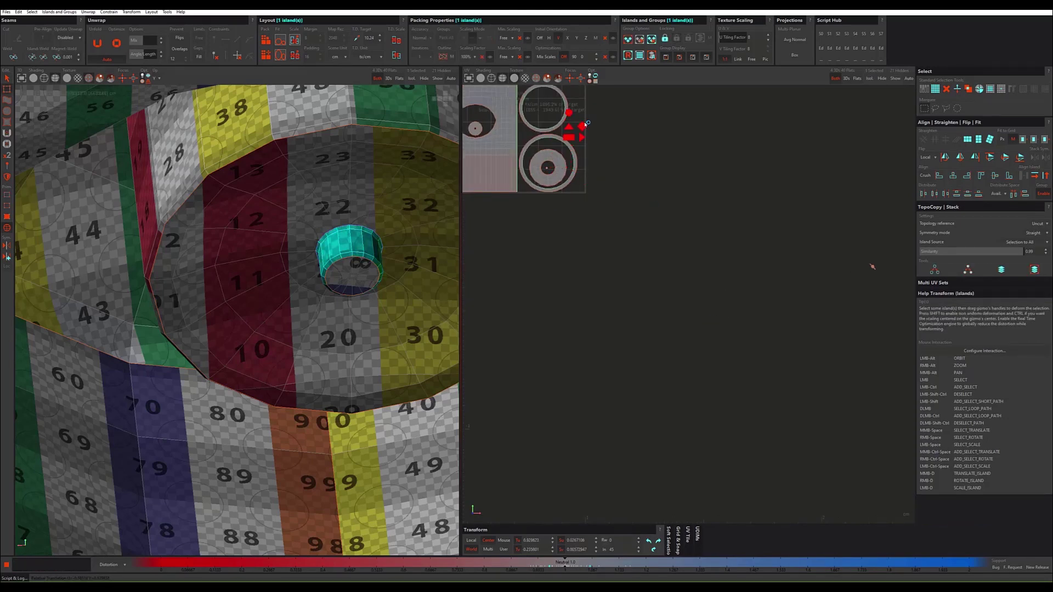
left_click(575, 272)
Step: Select and frame the small cylinder island, then offset its texture around the cylinder
left_click_drag(369, 271, 361, 248, "alt")
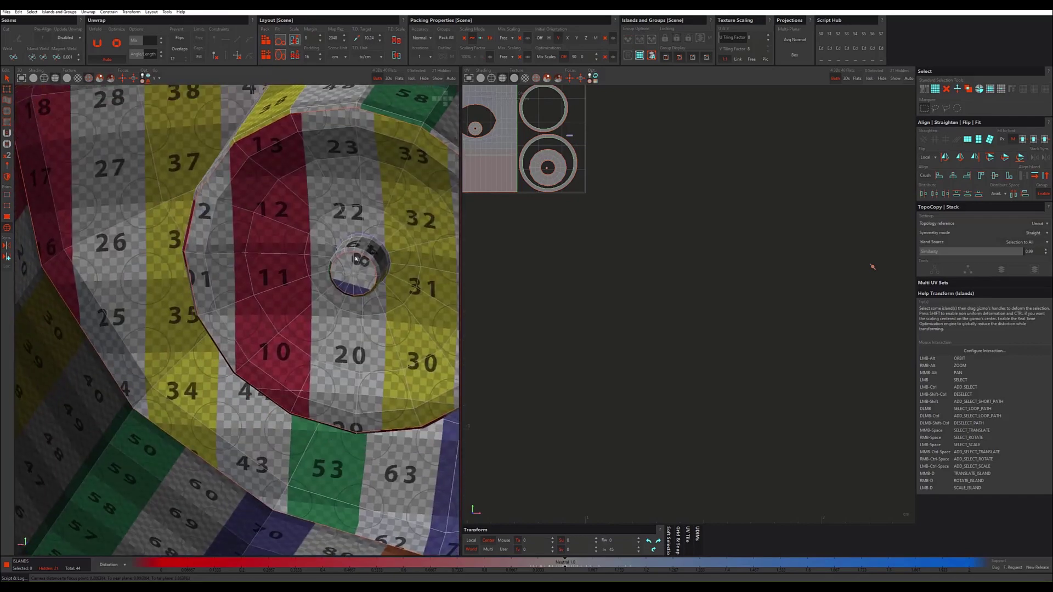
left_click(361, 247)
key("f")
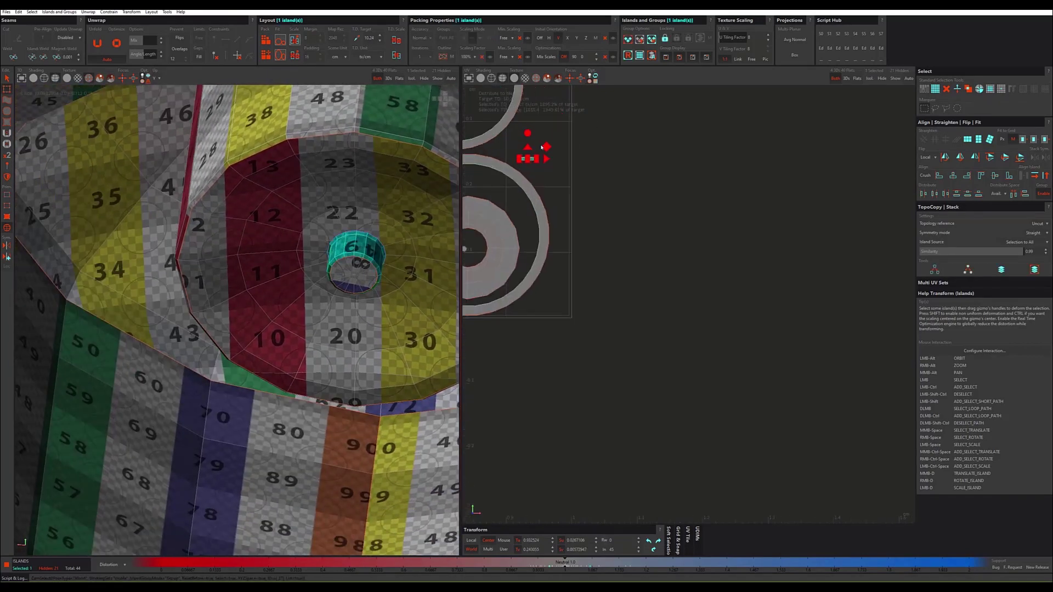
scroll(479, 204, "up", 3)
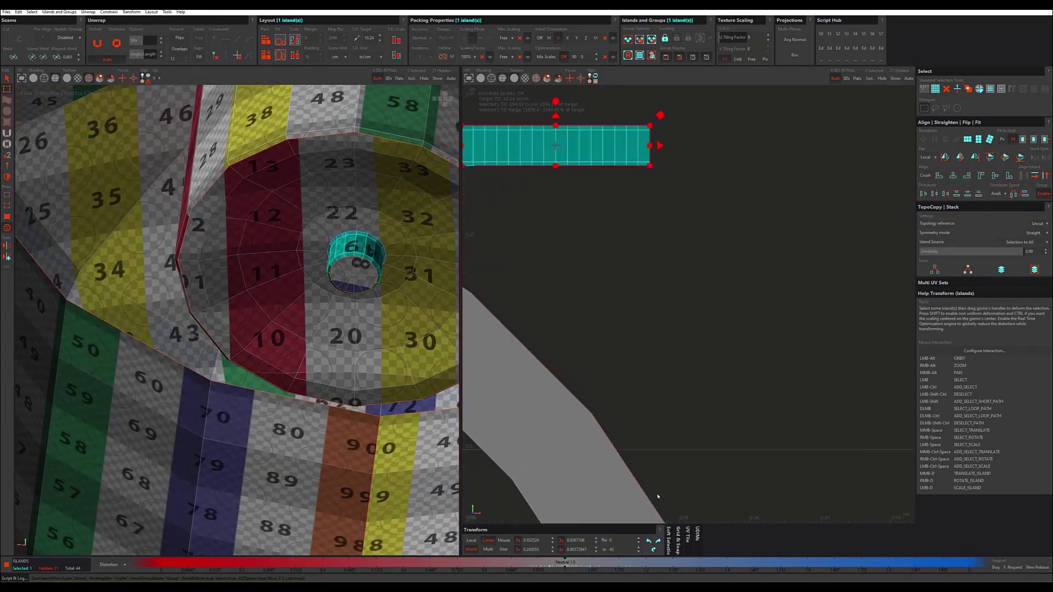
left_click(658, 543)
scroll(360, 317, "down", 2)
Step: Select the cylinder's end-cap island and frame it in the UV view
left_click(356, 286)
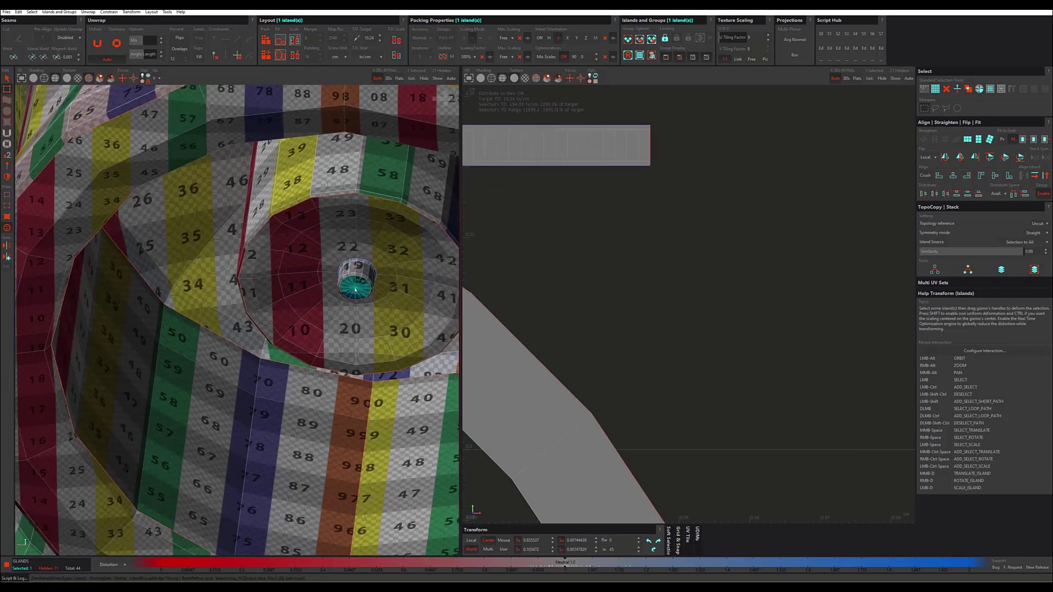
scroll(545, 229, "down", 1)
scroll(544, 235, "down", 1)
scroll(544, 236, "down", 2)
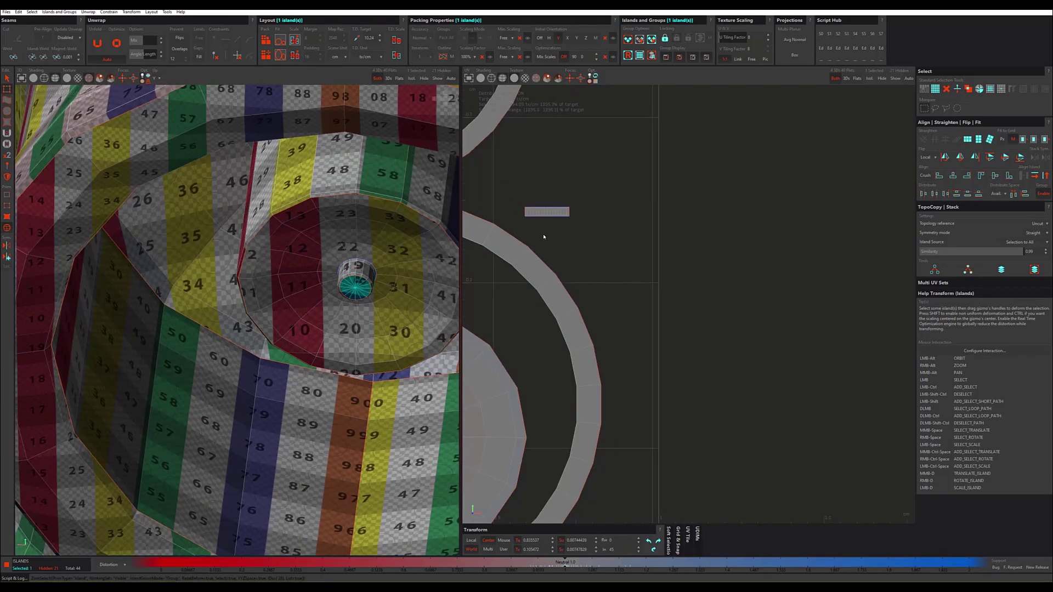
scroll(563, 248, "down", 1)
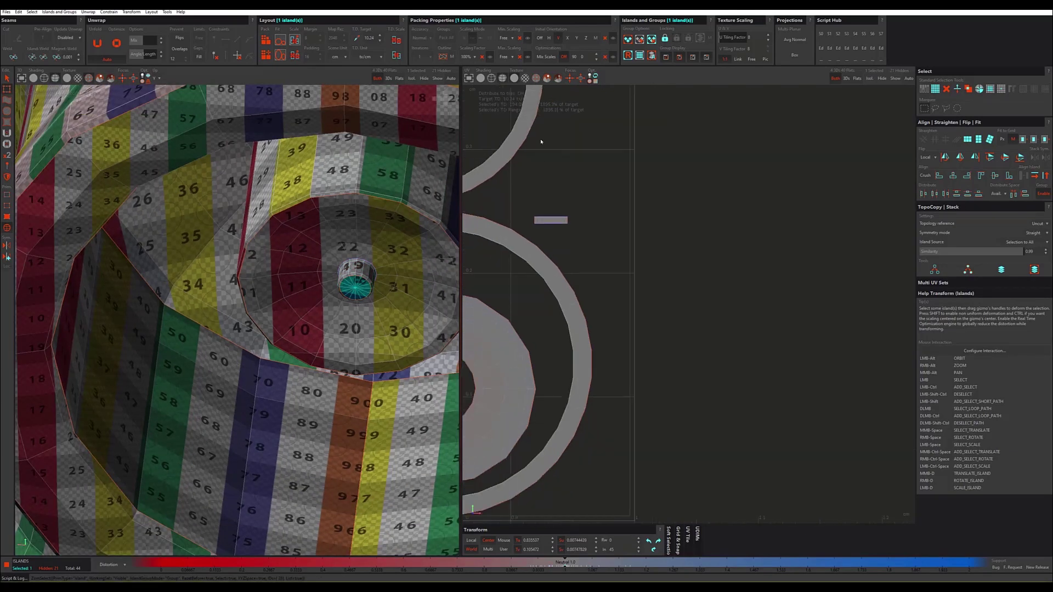
left_click(571, 79)
scroll(602, 230, "down", 2)
Step: Rotate the end-cap disc island around its centre inside the ring's hole
middle_click_drag(355, 311, 374, 243, "alt")
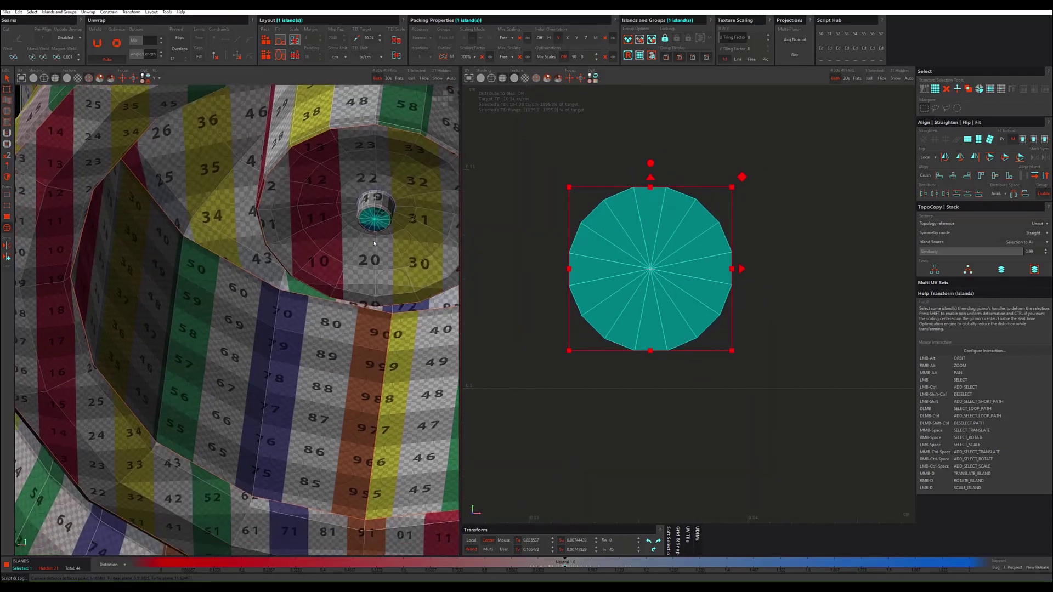
scroll(375, 237, "up", 3)
scroll(375, 236, "up", 2)
scroll(727, 189, "up", 3)
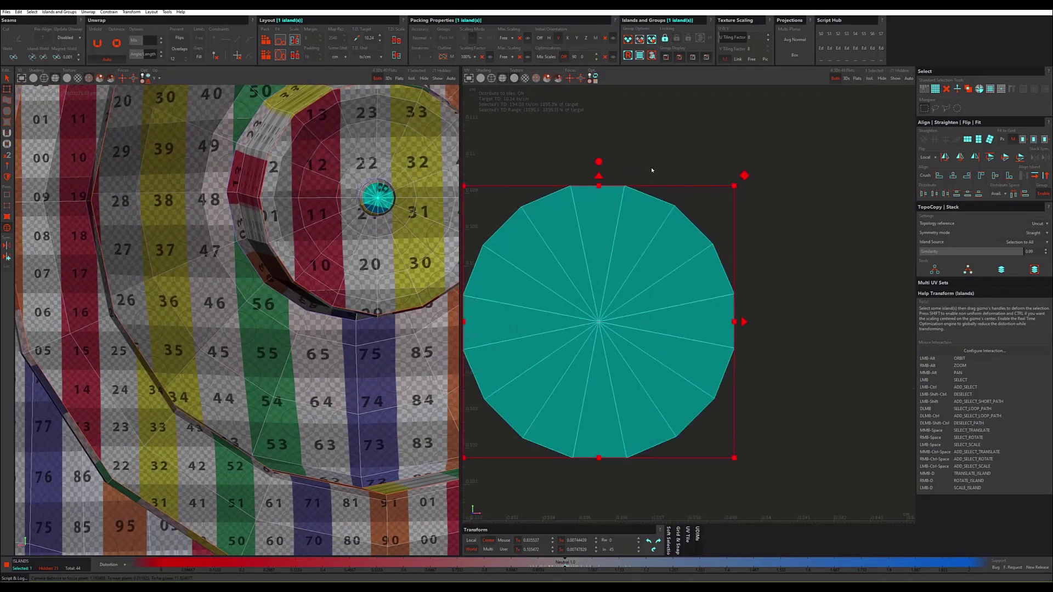
mouse_move(604, 163)
left_mouse_down()
mouse_move(782, 237)
mouse_move(762, 199)
mouse_move(612, 167)
left_mouse_up()
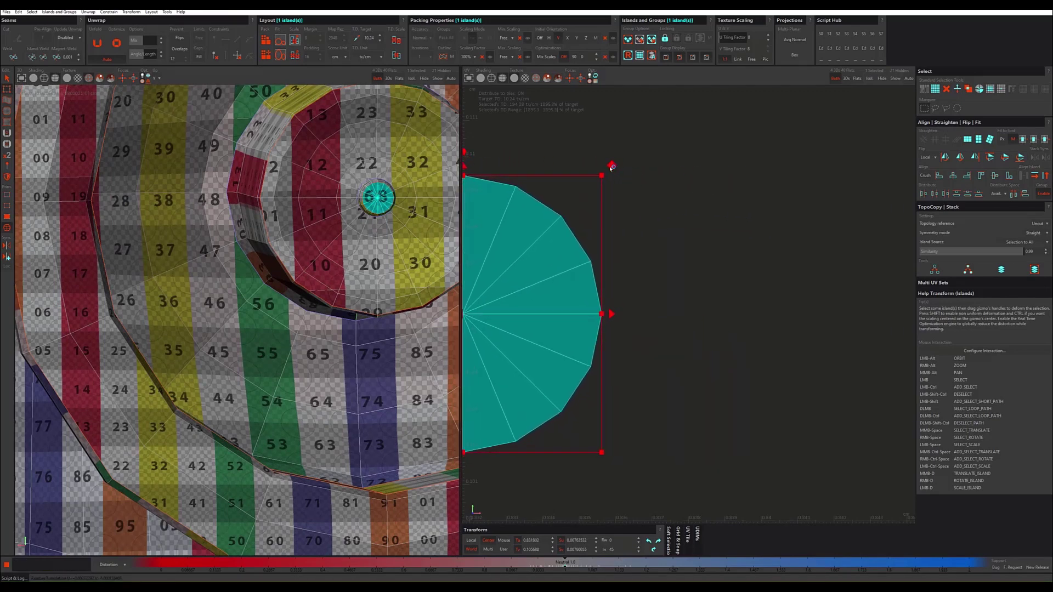
Step: Zoom out and box-select the nine small islands beside the tile
scroll(695, 235, "down", 3)
scroll(696, 236, "down", 3)
scroll(695, 240, "down", 2)
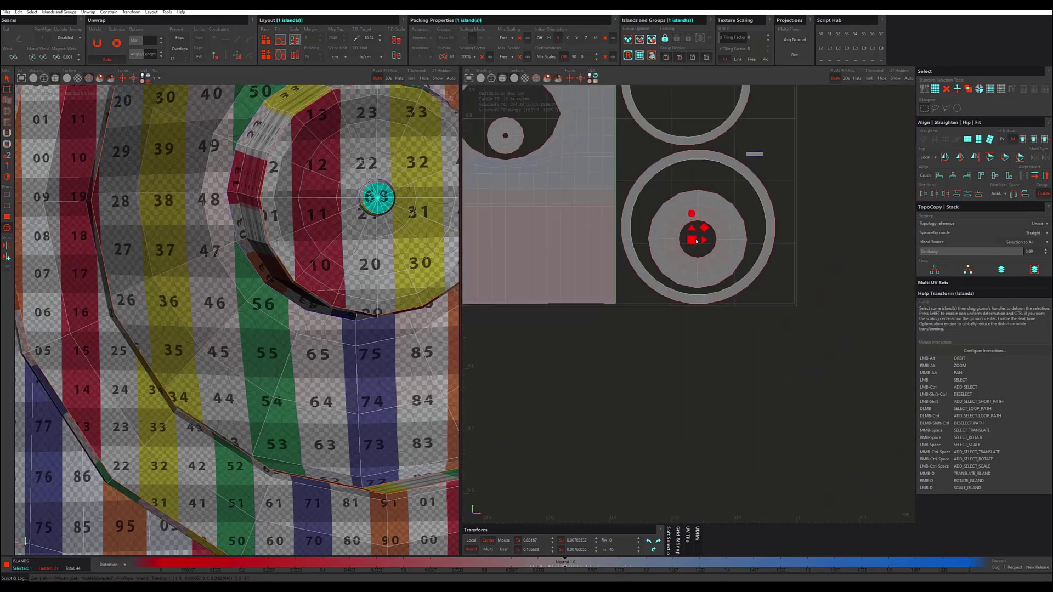
scroll(696, 240, "down", 3)
scroll(696, 241, "down", 3)
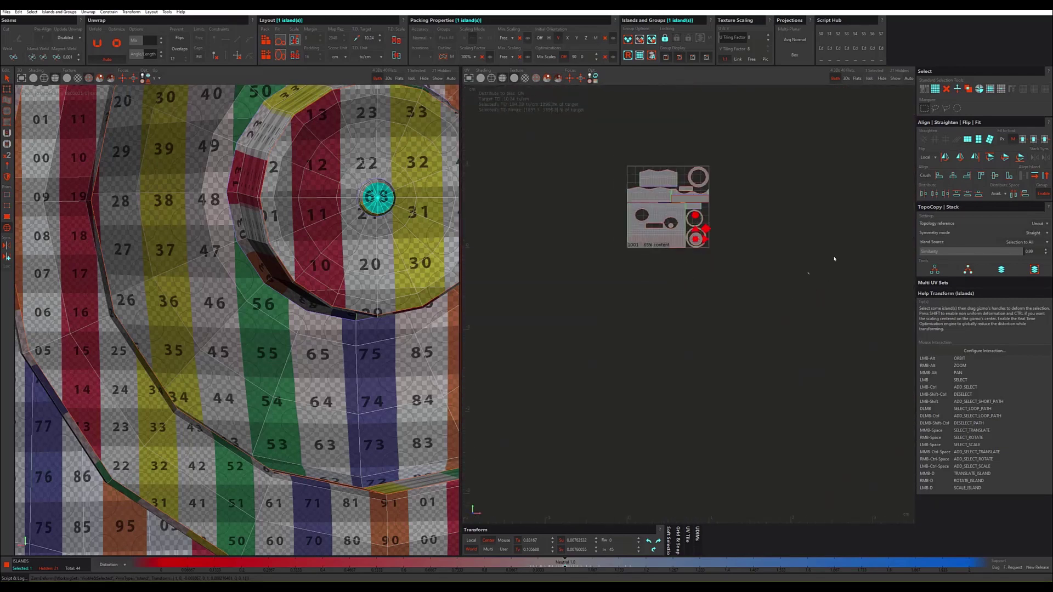
left_click_drag(834, 259, 781, 308)
Step: Scale down the branch-end cap island to enlarge its checker
scroll(305, 277, "up", 3)
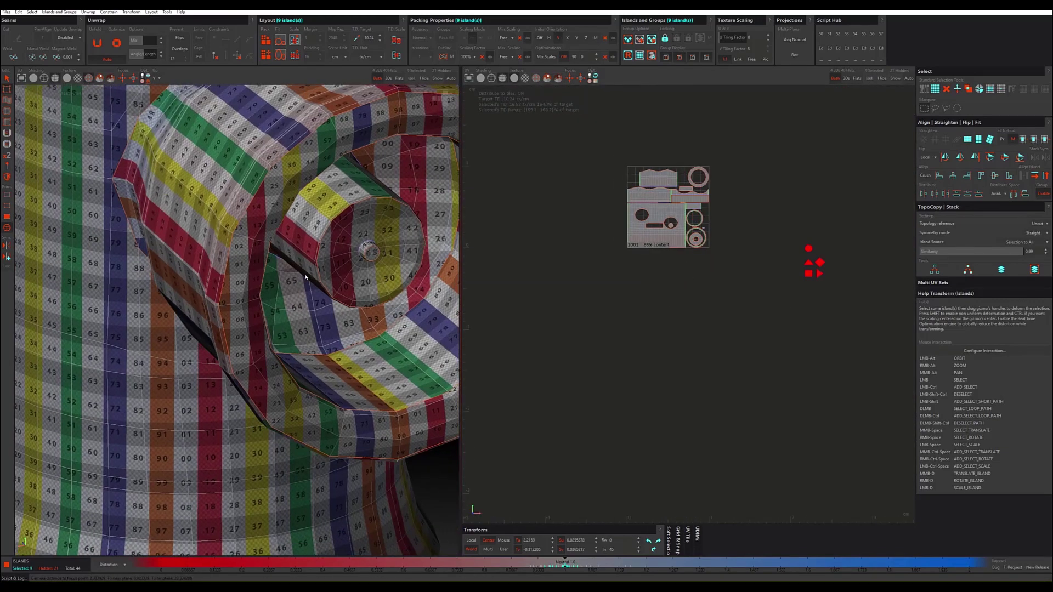
scroll(306, 277, "down", 5)
mouse_move(306, 277)
left_mouse_down("alt")
mouse_move(295, 297)
mouse_move(263, 300)
mouse_move(302, 303)
left_mouse_up("alt")
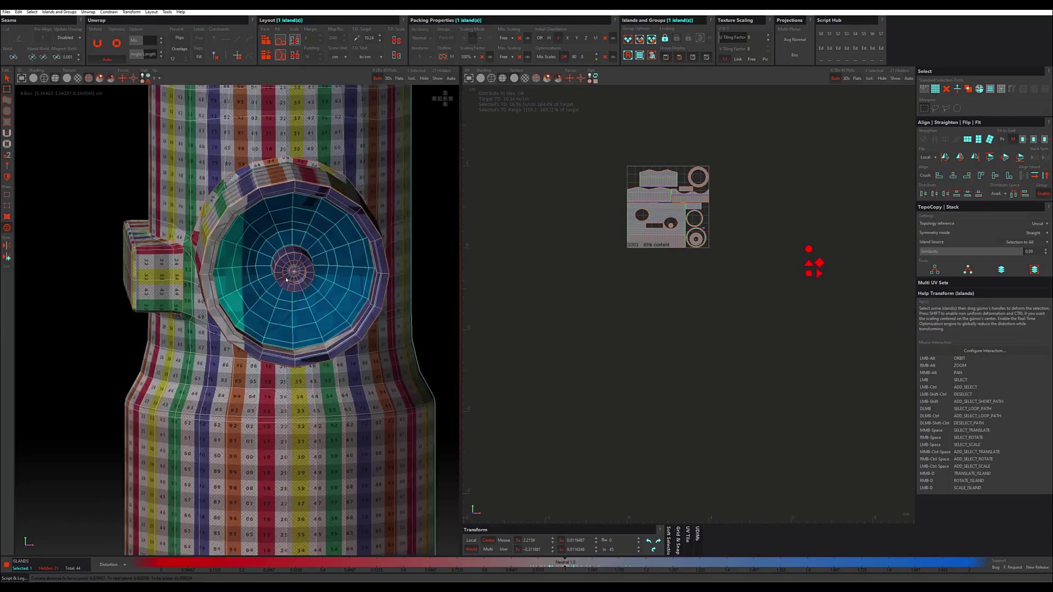
scroll(302, 302, "up", 2)
scroll(766, 270, "up", 2)
scroll(532, 102, "up", 2)
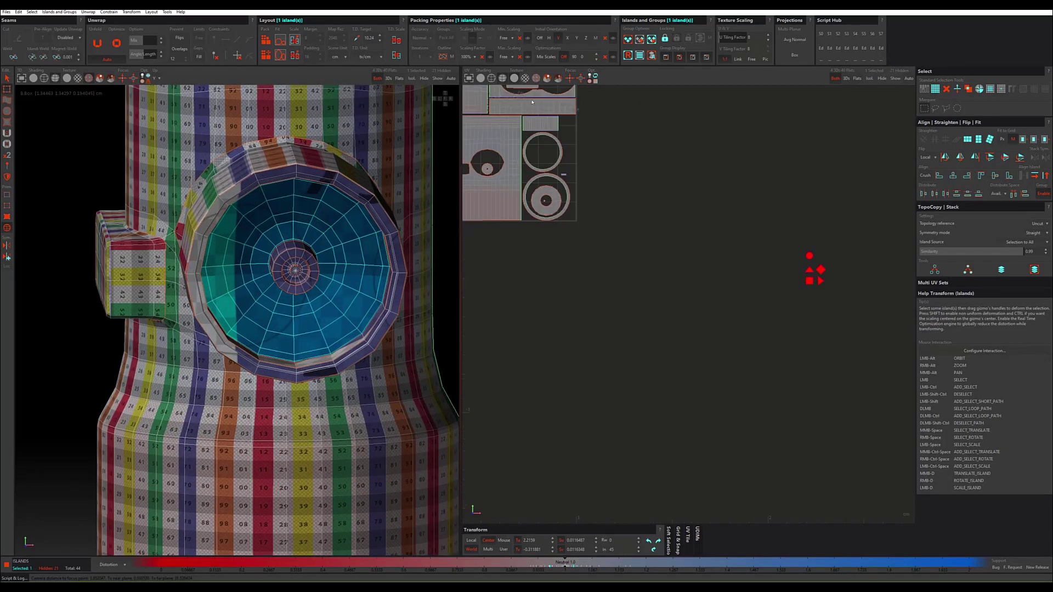
left_click(566, 82)
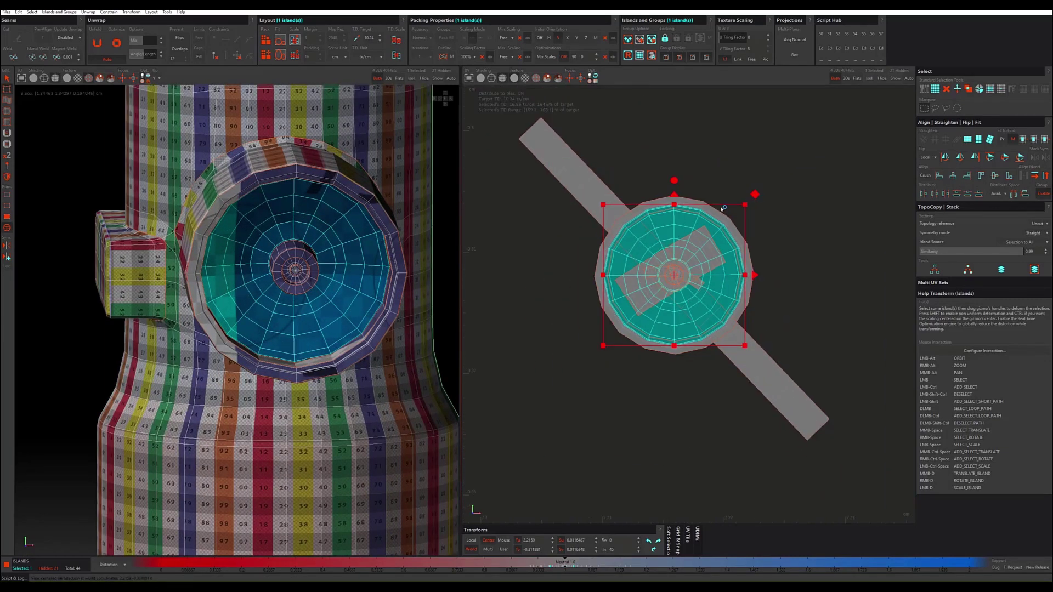
mouse_move(723, 208)
left_mouse_down()
mouse_move(543, 222)
mouse_move(572, 230)
left_mouse_up()
Step: Select the nine small islands together and frame the UV view around them
scroll(572, 231, "down", 3)
scroll(571, 230, "down", 3)
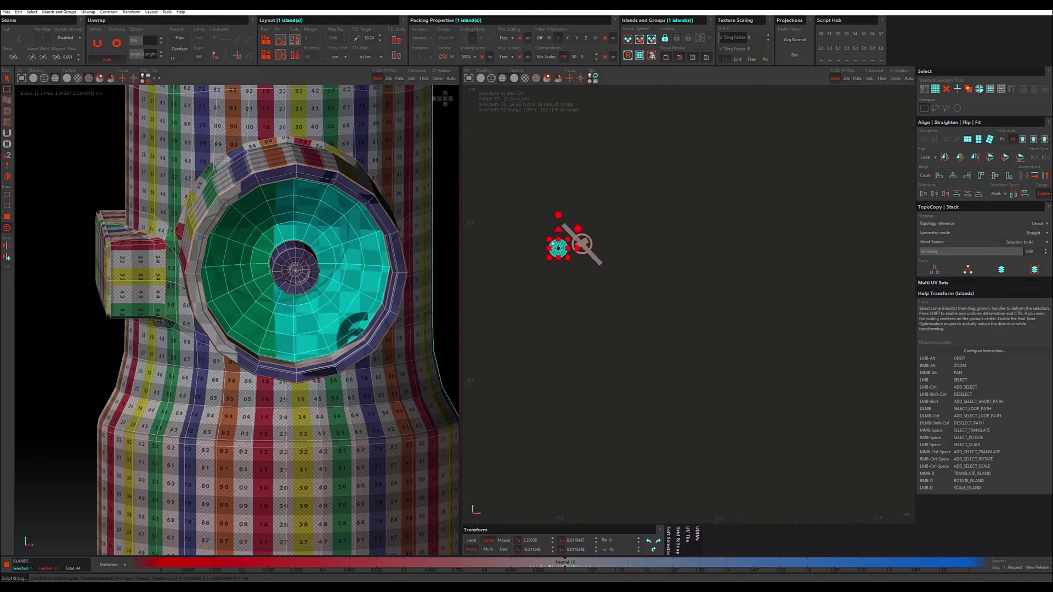
left_click_drag(746, 165, 510, 310)
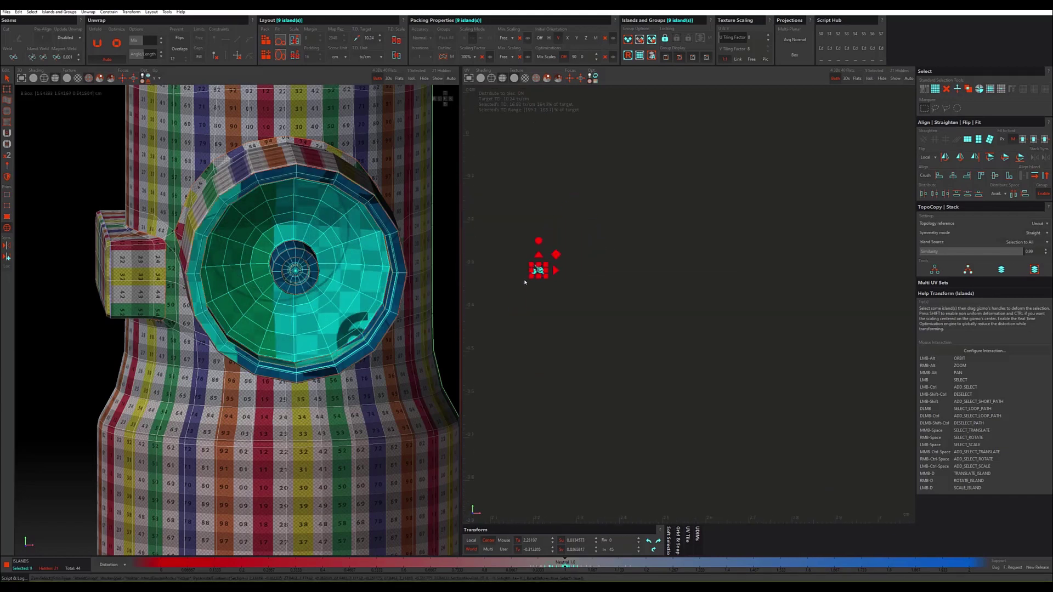
middle_click_drag(516, 301, 669, 326, "alt")
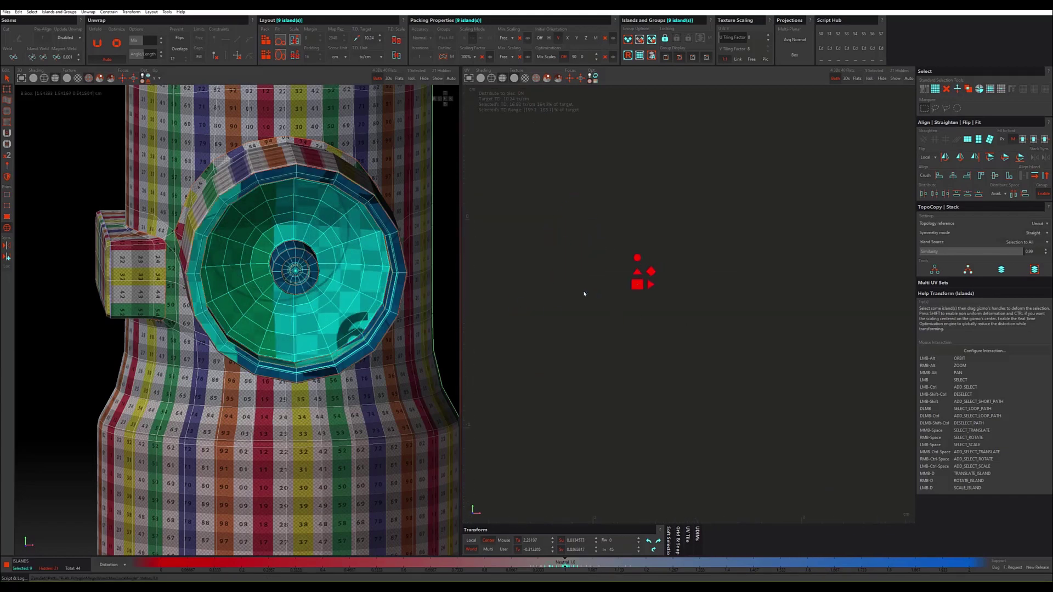
key("f")
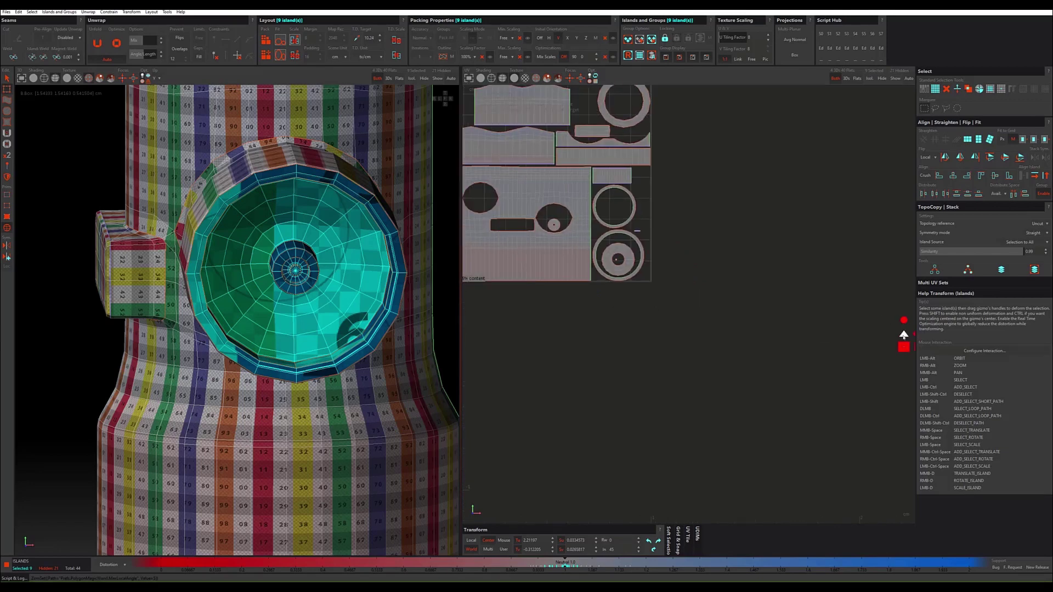
middle_click_drag(904, 336, 891, 334, "alt")
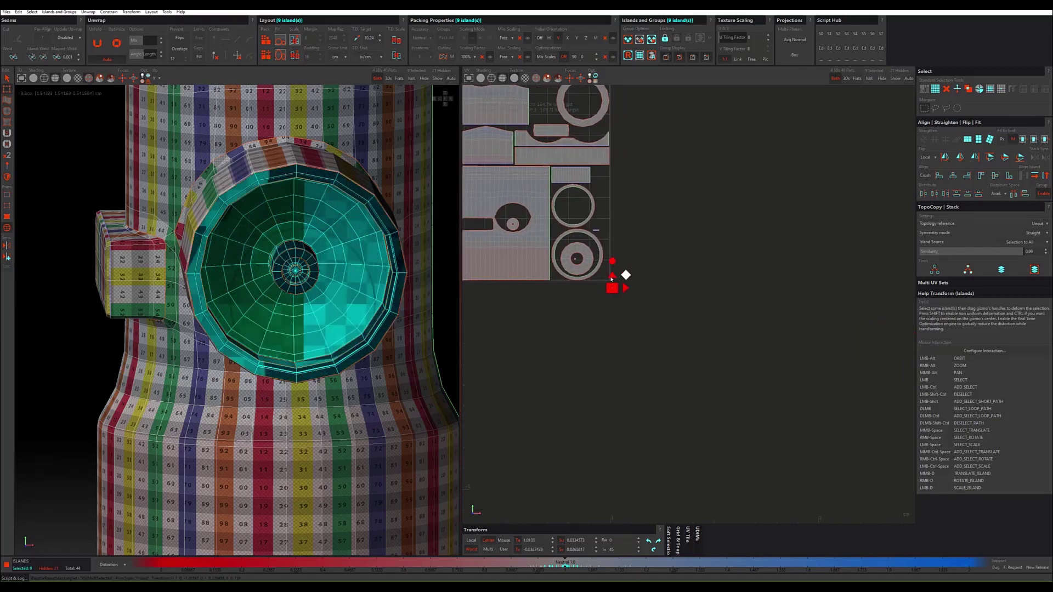
scroll(625, 277, "up", 3)
scroll(626, 308, "up", 3)
scroll(605, 338, "up", 3)
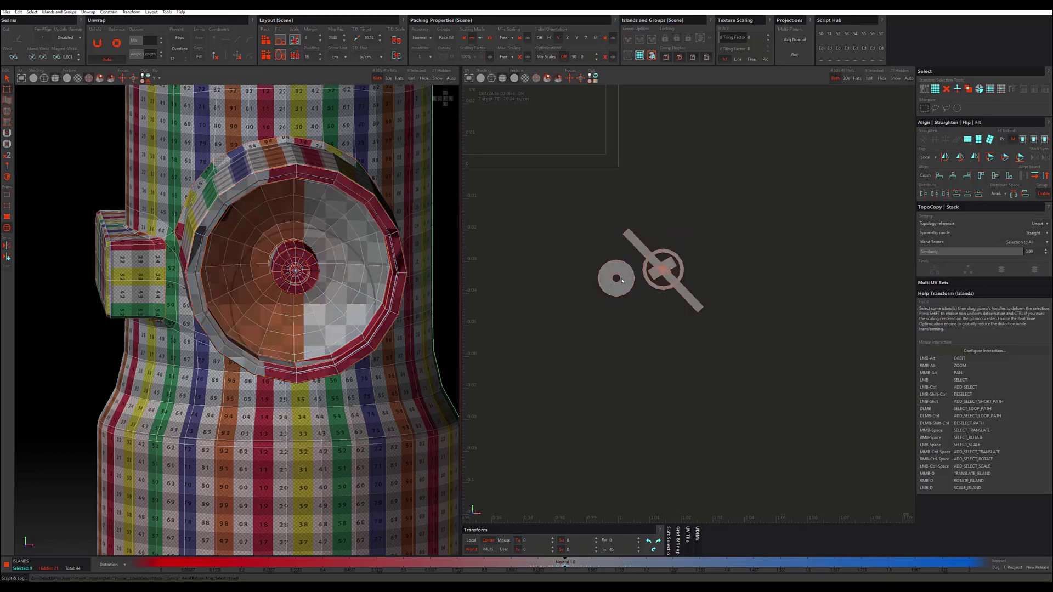
Step: Select the small centre disk island and move it off the ring to sit beside it
left_click(315, 277)
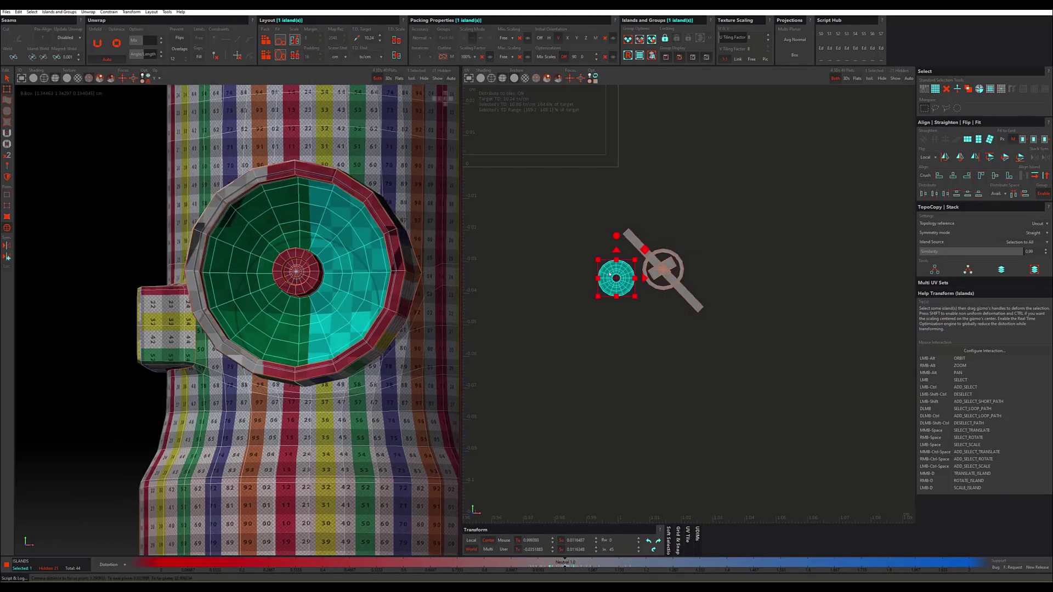
left_click_drag(644, 251, 591, 232)
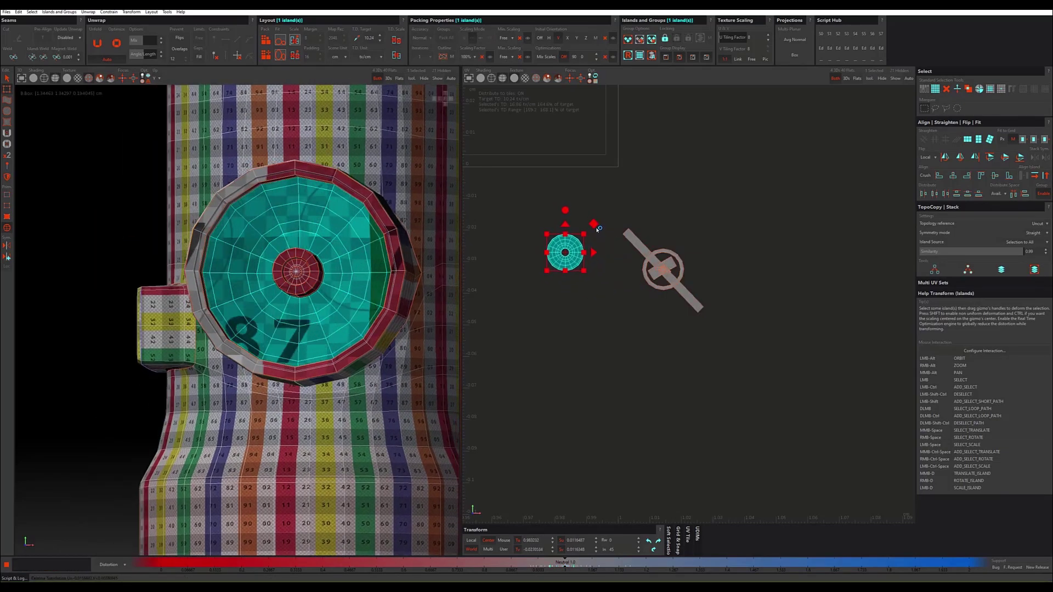
scroll(591, 232, "down", 2)
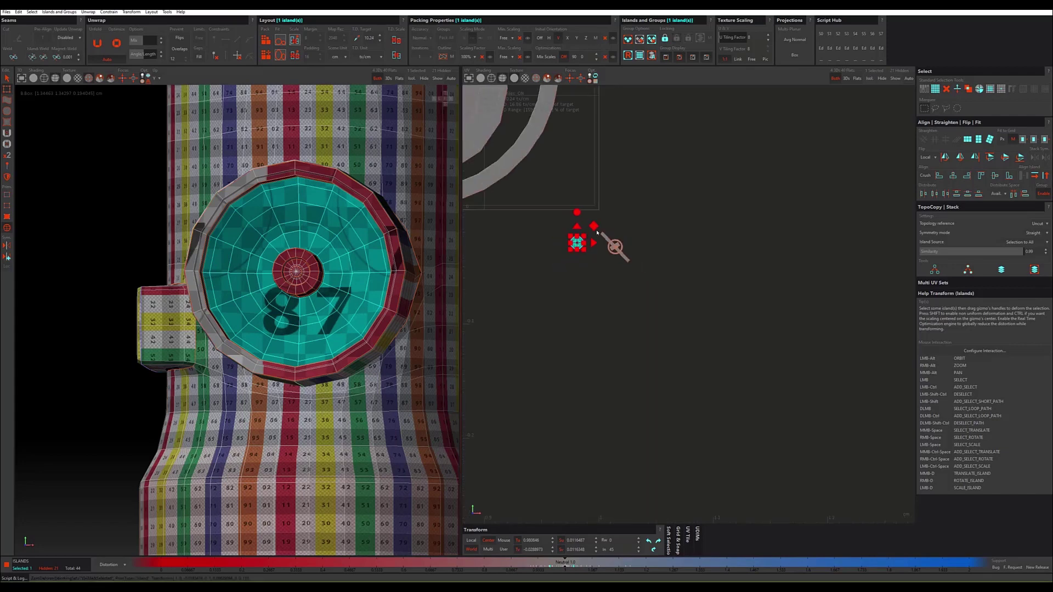
left_click_drag(581, 259, 571, 195)
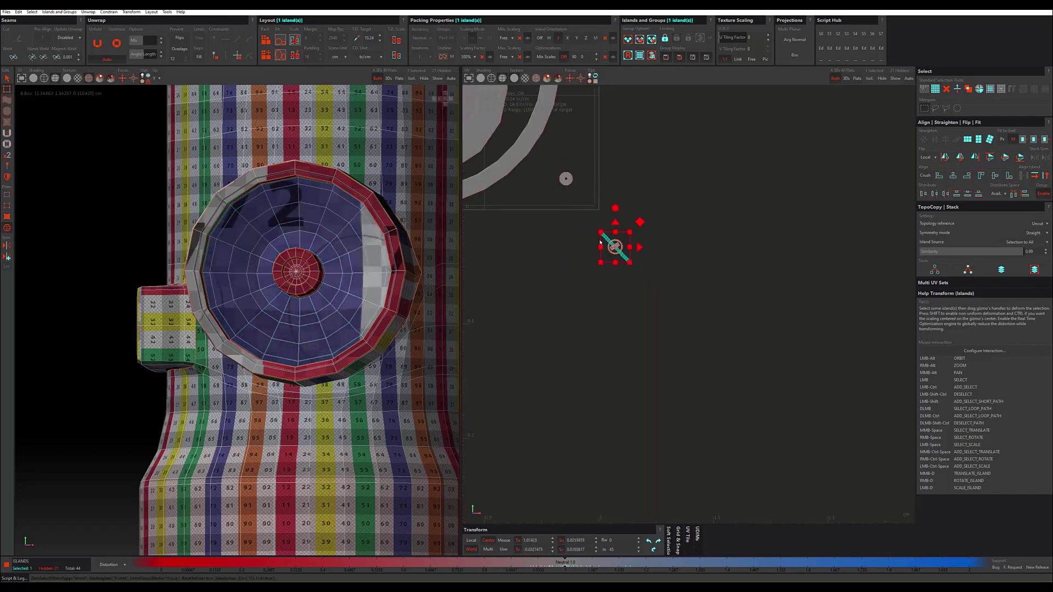
scroll(296, 274, "down", 2)
mouse_move(296, 274)
left_mouse_down("alt")
mouse_move(340, 301)
mouse_move(460, 301)
left_mouse_up("alt")
scroll(339, 299, "up", 3)
Step: Straighten the diagonal strip island to horizontal and move it up and left
scroll(622, 247, "up", 3)
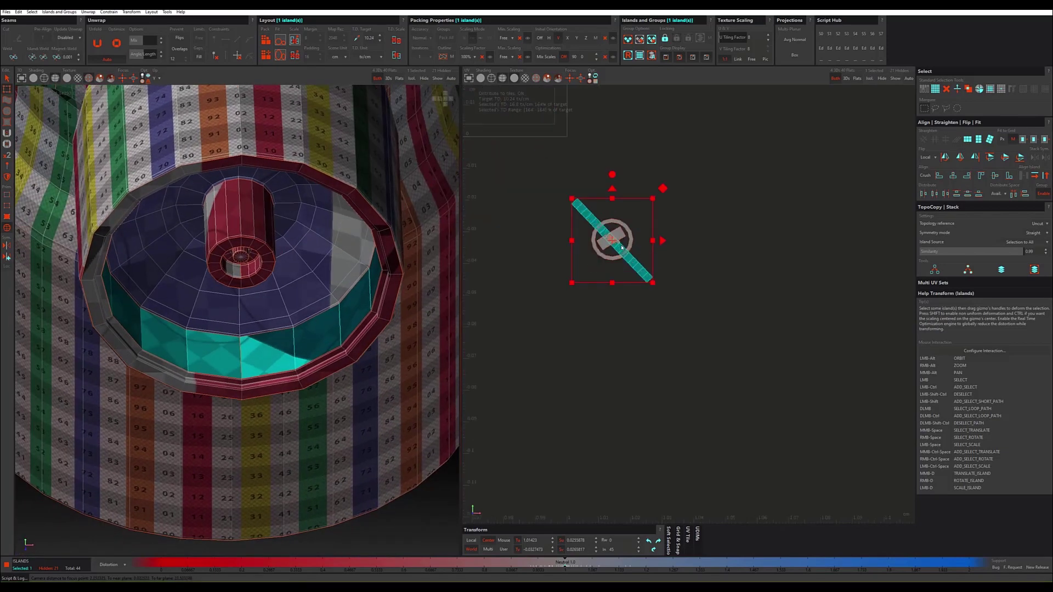
left_click(1036, 176)
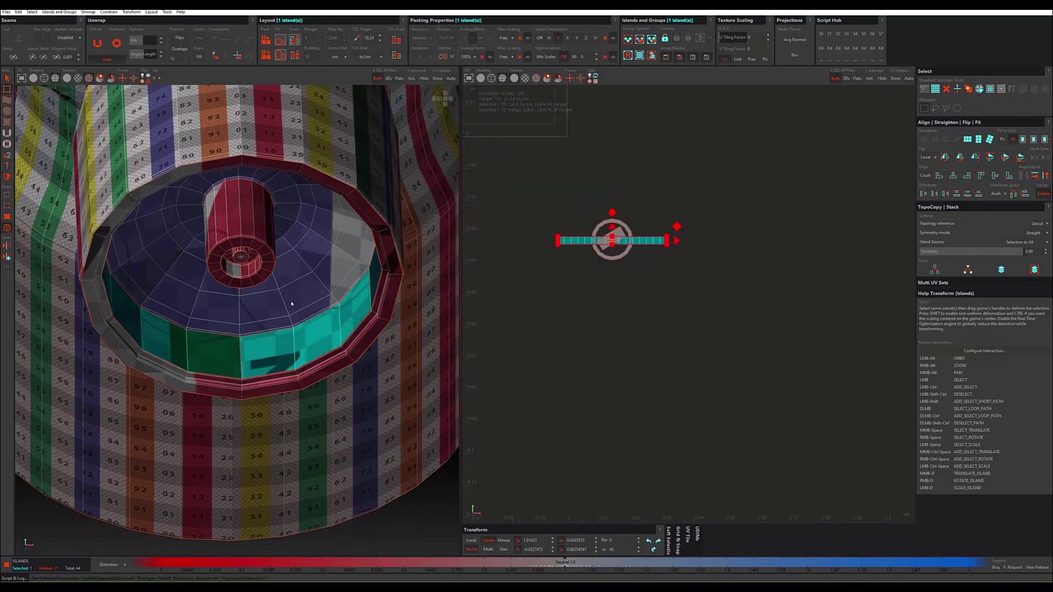
left_click_drag(264, 327, 330, 324, "alt")
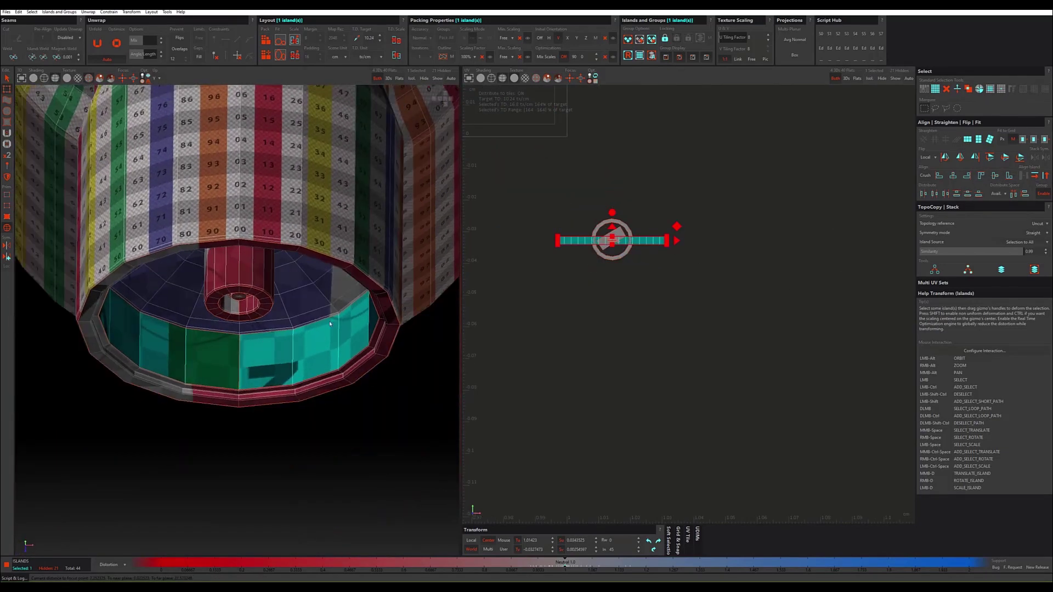
left_click(653, 550)
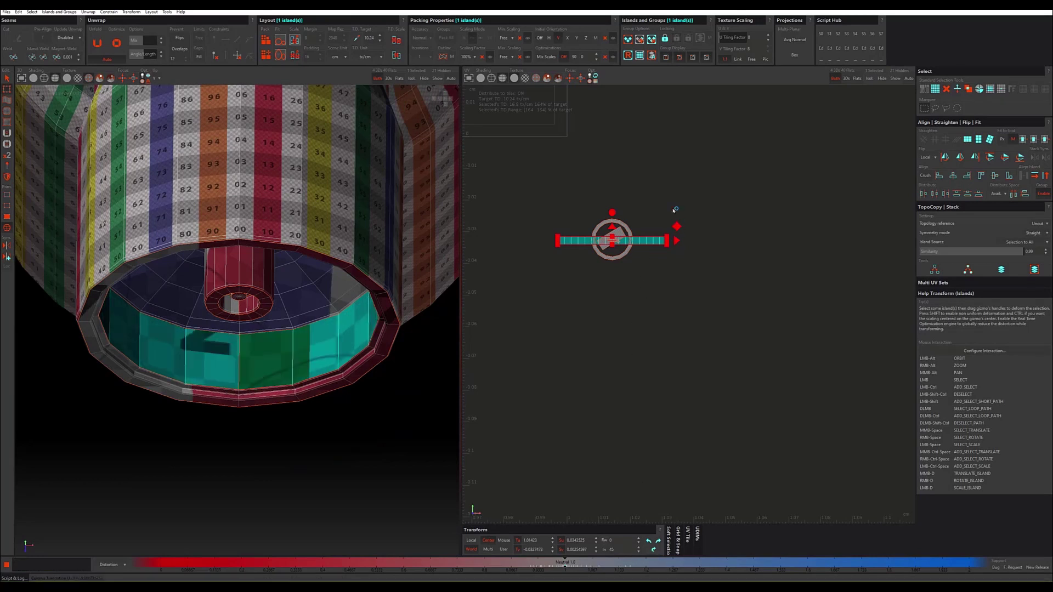
middle_click_drag(680, 232, 606, 202)
scroll(607, 202, "down", 2)
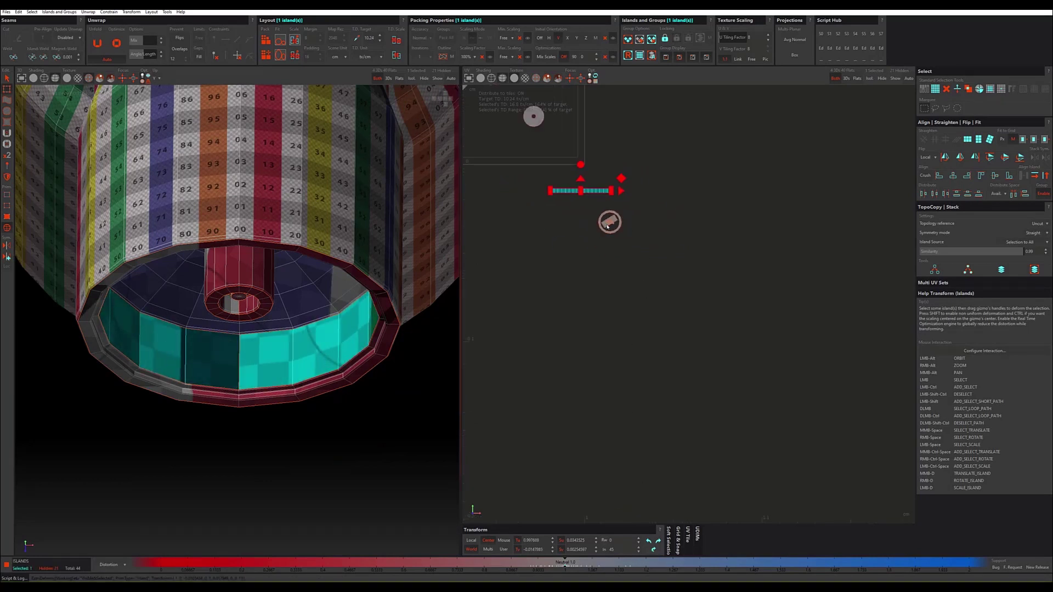
Step: Straighten the small island inside the ring horizontally and shift it left
left_click(608, 225)
scroll(610, 219, "up", 2)
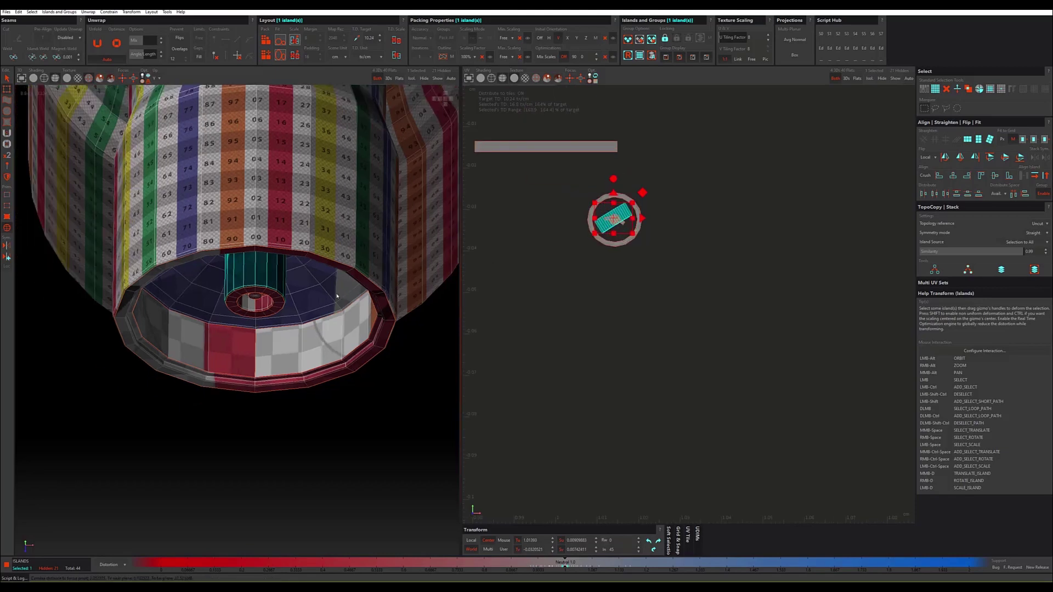
scroll(271, 287, "up", 3)
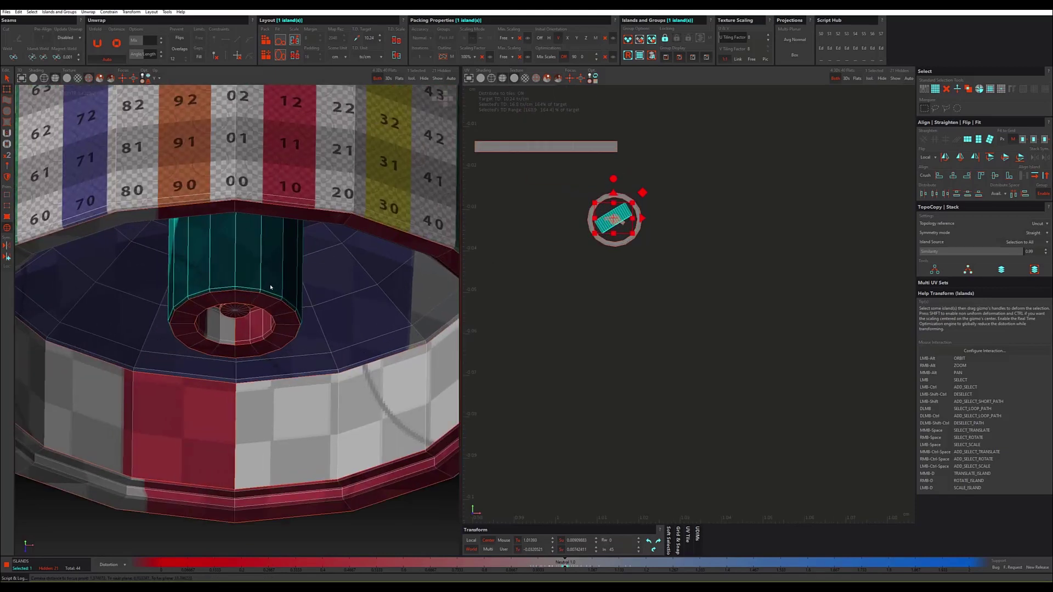
left_click(1046, 177)
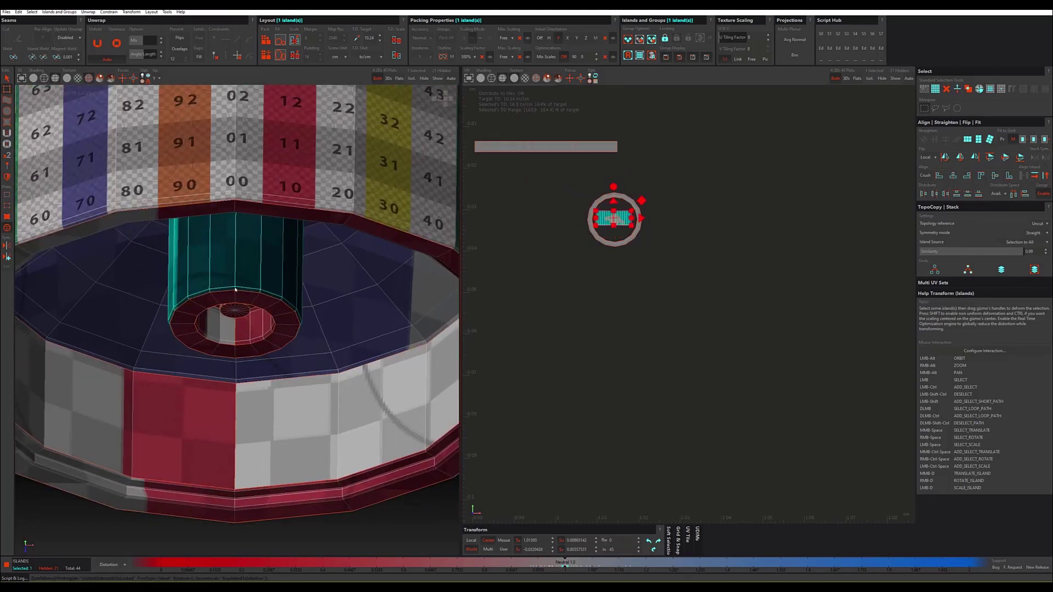
left_click_drag(235, 290, 241, 273, "alt")
mouse_move(641, 200)
left_mouse_down()
mouse_move(613, 196)
mouse_move(665, 196)
mouse_move(664, 208)
mouse_move(553, 176)
left_mouse_up()
Step: Select the small cylinder island by converting its top border edge loop to the island
scroll(665, 211, "down", 1)
scroll(664, 211, "down", 2)
scroll(672, 208, "down", 1)
left_click(658, 214)
scroll(543, 187, "up", 2)
scroll(525, 166, "up", 2)
scroll(525, 165, "up", 1)
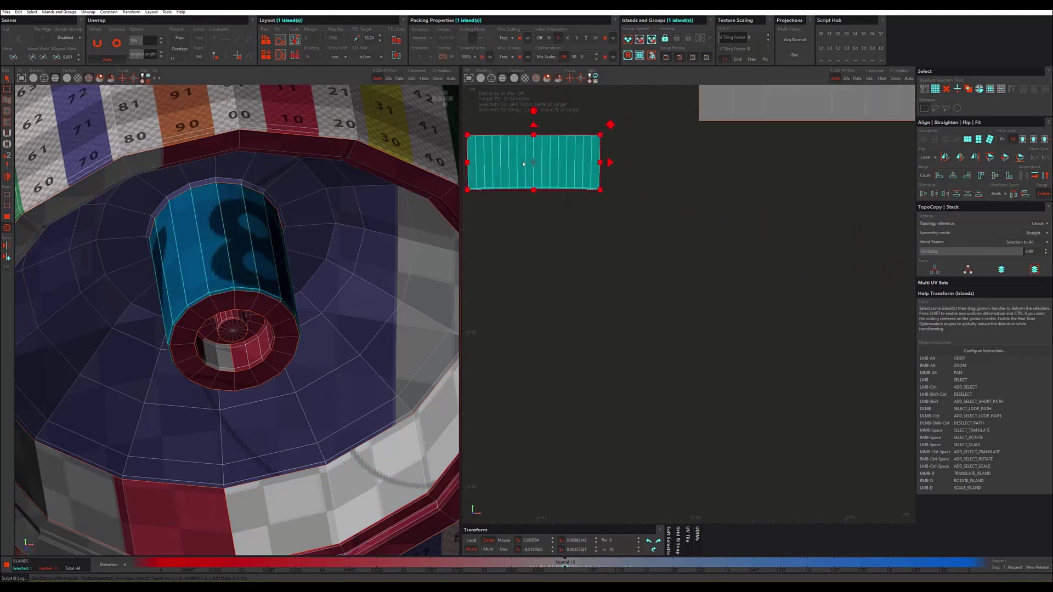
scroll(524, 176, "up", 1)
scroll(523, 192, "down", 1)
key("F2")
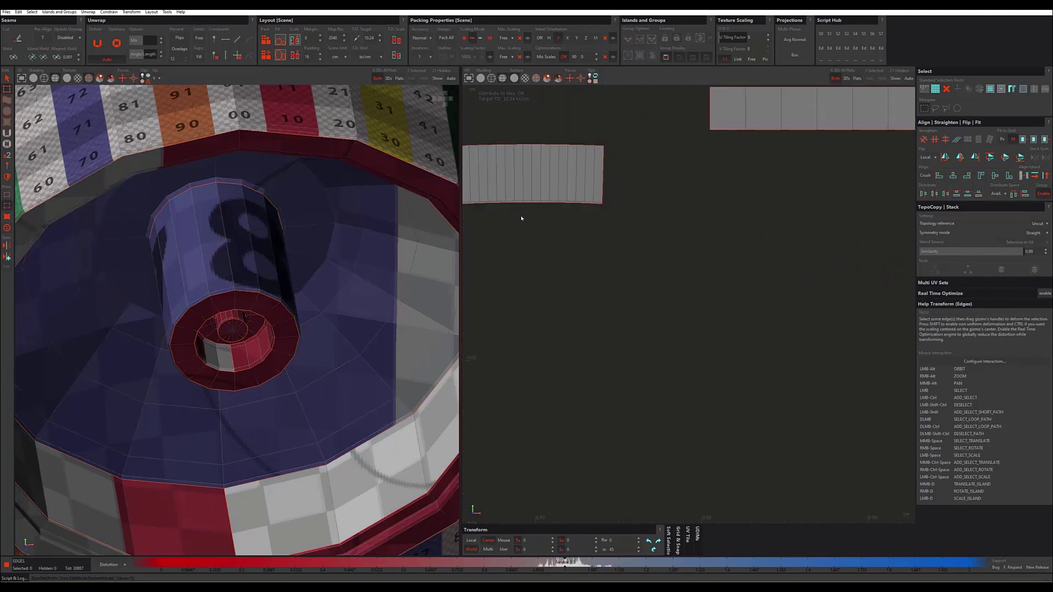
double_click(532, 146)
scroll(545, 181, "down", 2)
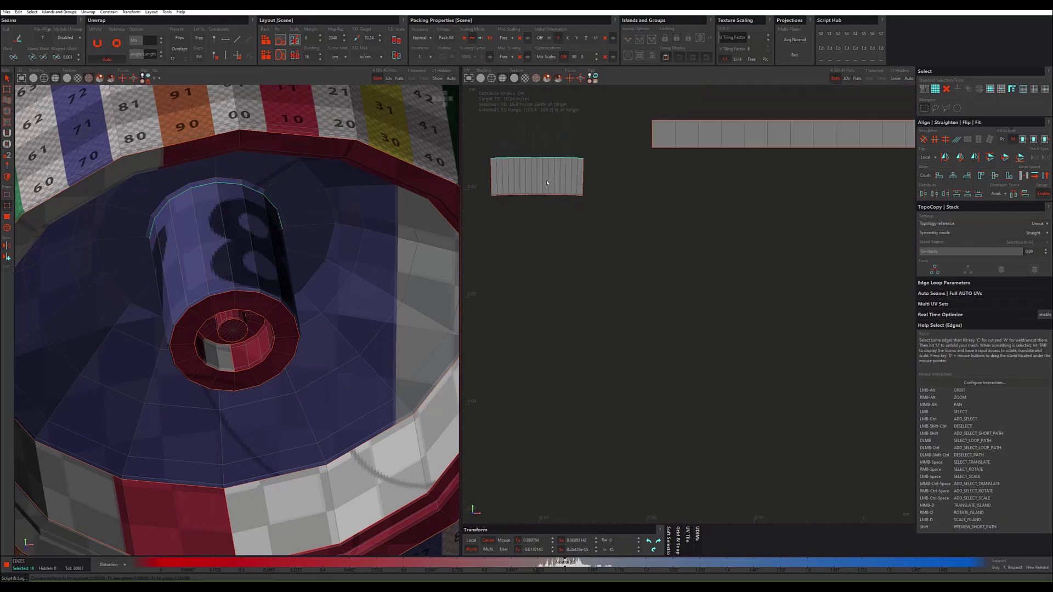
scroll(547, 183, "down", 1)
key("F4")
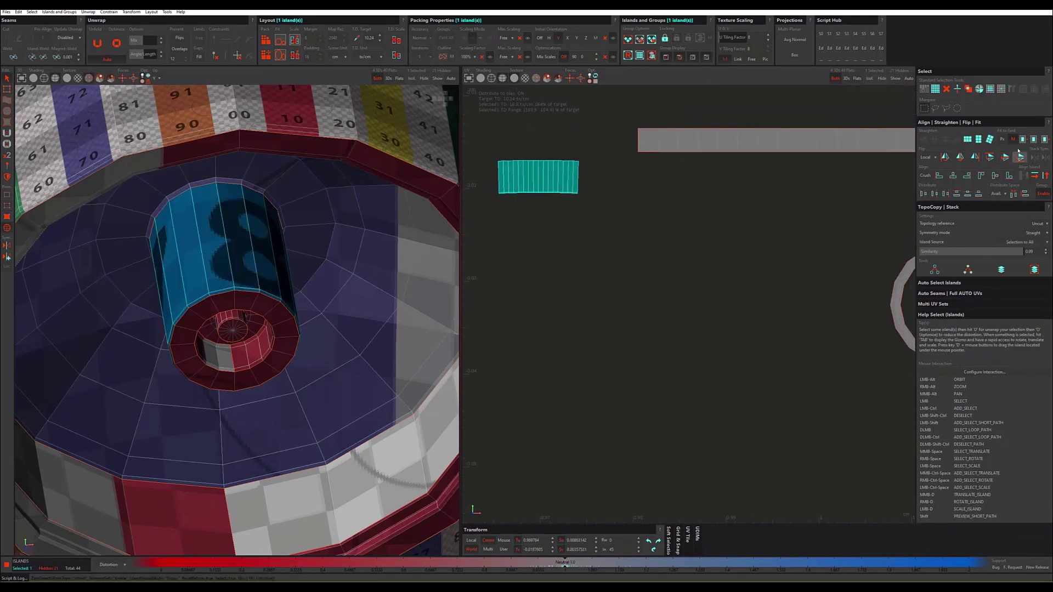
scroll(676, 234, "down", 2)
scroll(673, 236, "down", 2)
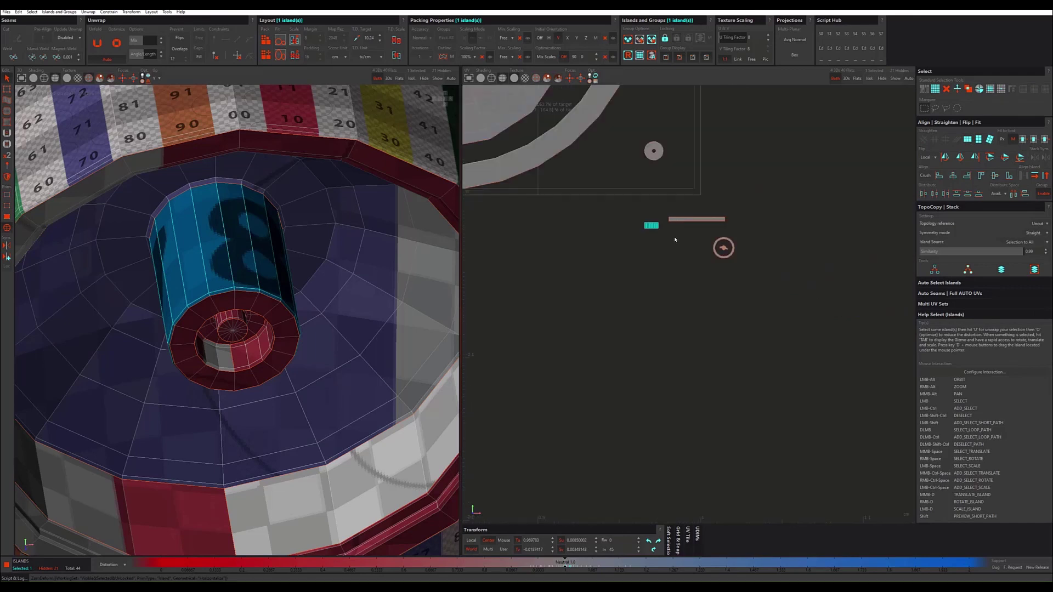
Step: Reselect the small cylinder island and move it upward
left_click(670, 260)
left_click(651, 225)
key("Tab")
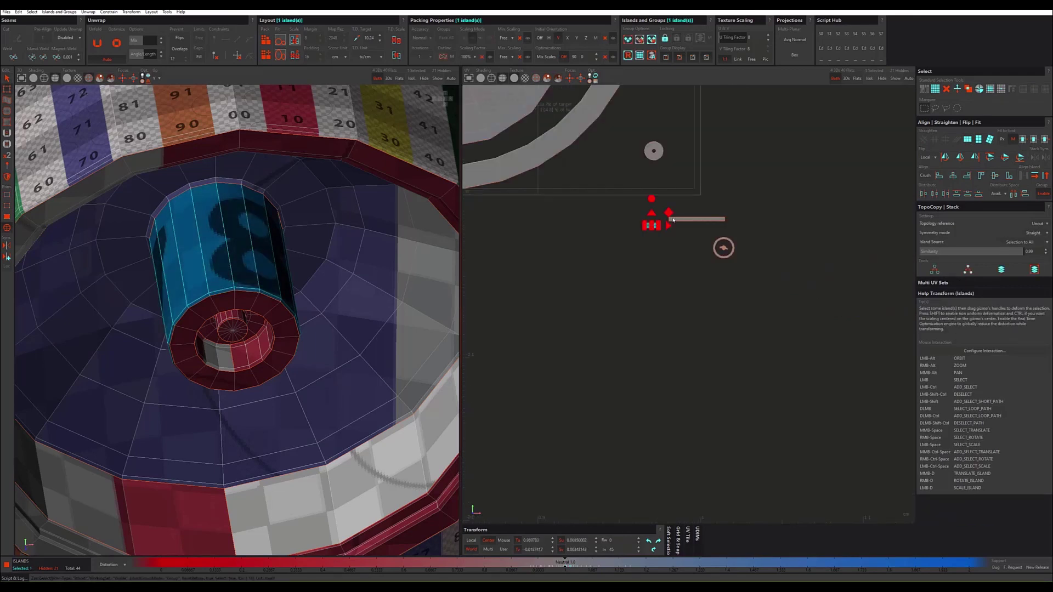
left_click_drag(671, 203, 676, 163)
Step: Select the outer ring island in the UV viewport
scroll(720, 256, "up", 2)
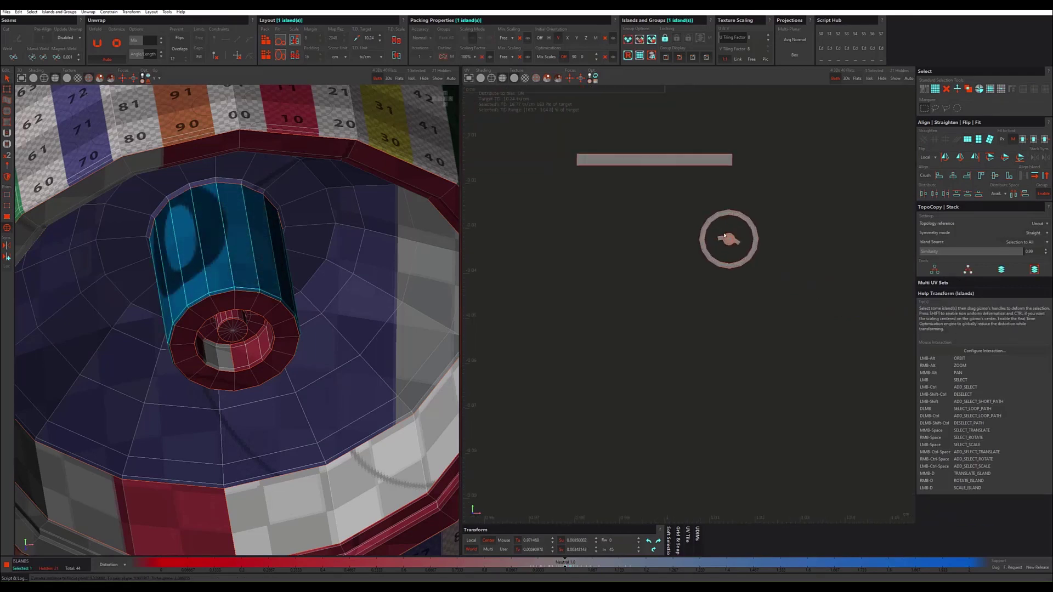
scroll(720, 256, "up", 2)
left_click(682, 244)
Step: Frame the selected ring in the 3D view and inspect the cylinder from the side
key("f")
scroll(282, 305, "down", 5)
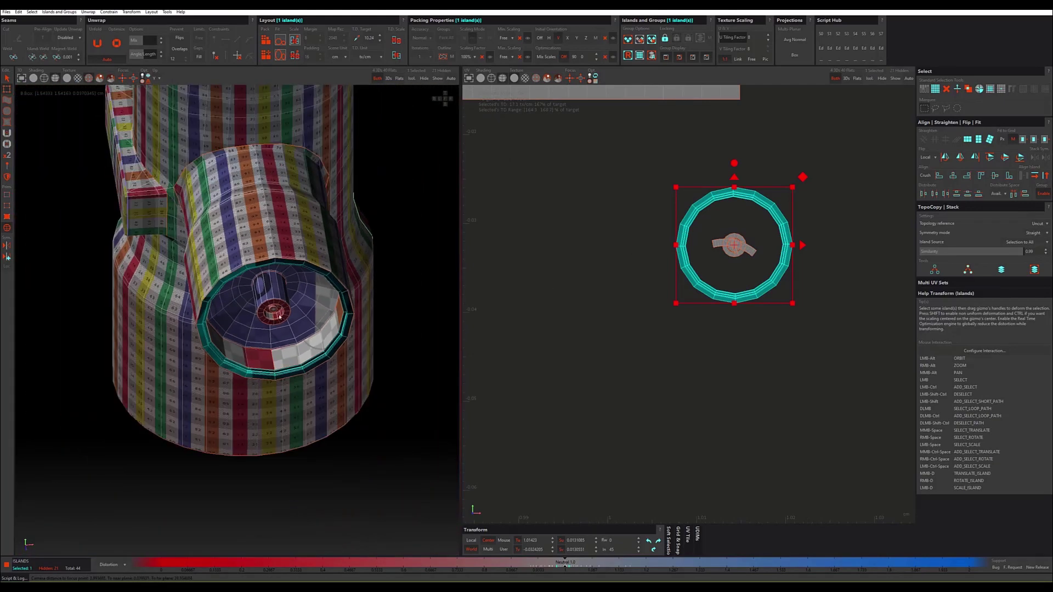
left_click_drag(282, 304, 366, 330, "alt")
scroll(365, 331, "up", 10)
scroll(366, 330, "down", 2)
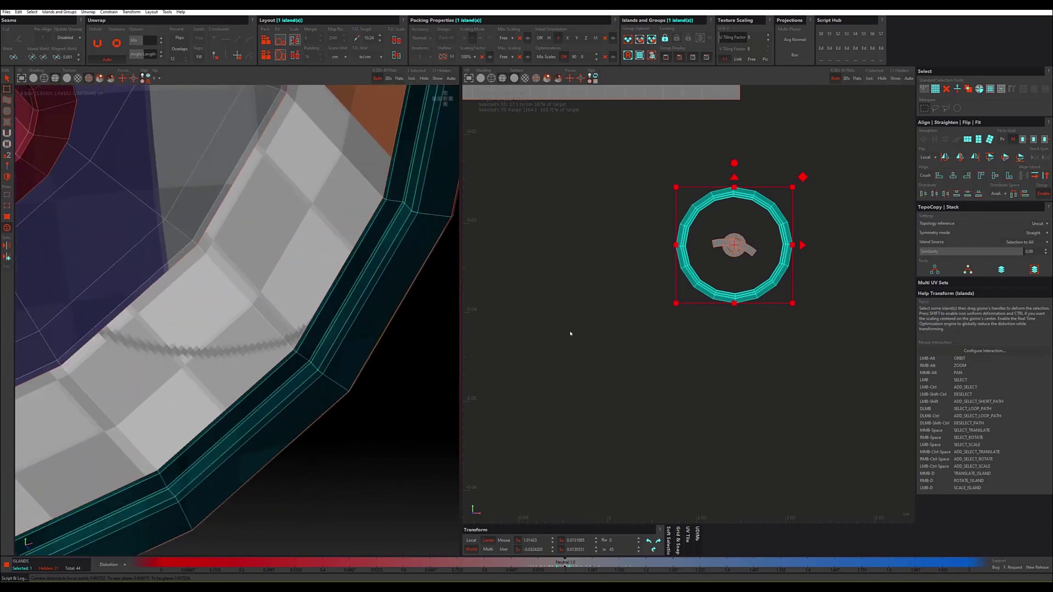
scroll(570, 330, "down", 2)
scroll(570, 333, "down", 2)
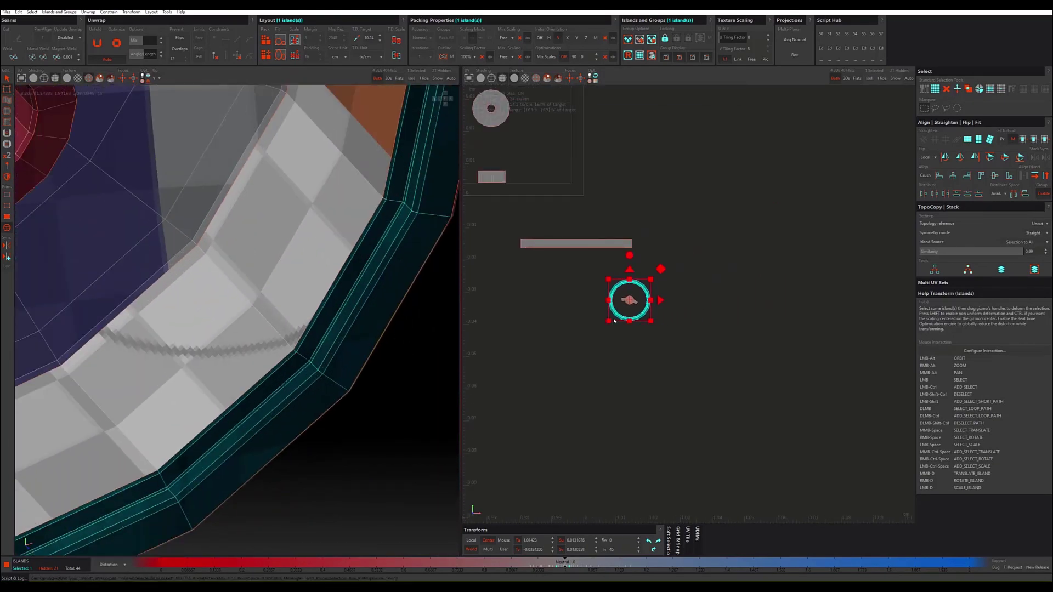
scroll(618, 316, "up", 3)
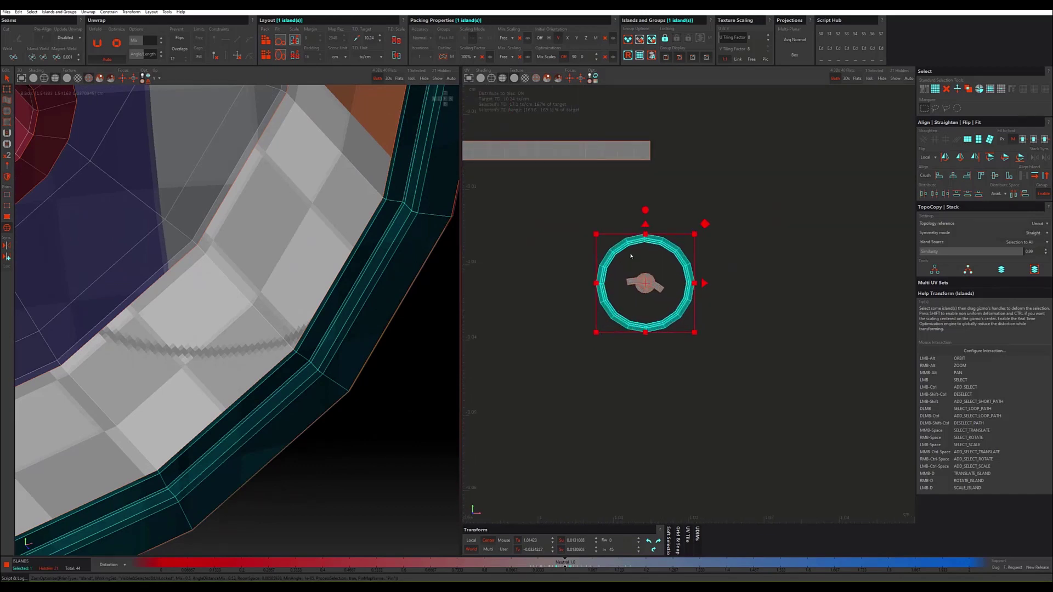
scroll(631, 256, "up", 3)
scroll(629, 253, "up", 3)
key("f")
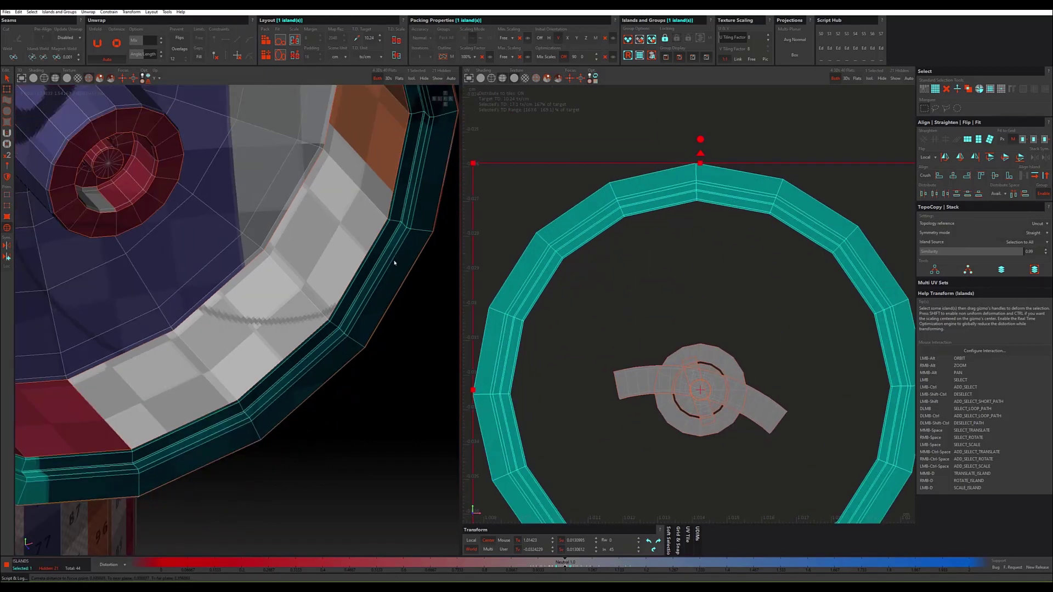
Step: Unfold the selected outer ring island
key("u")
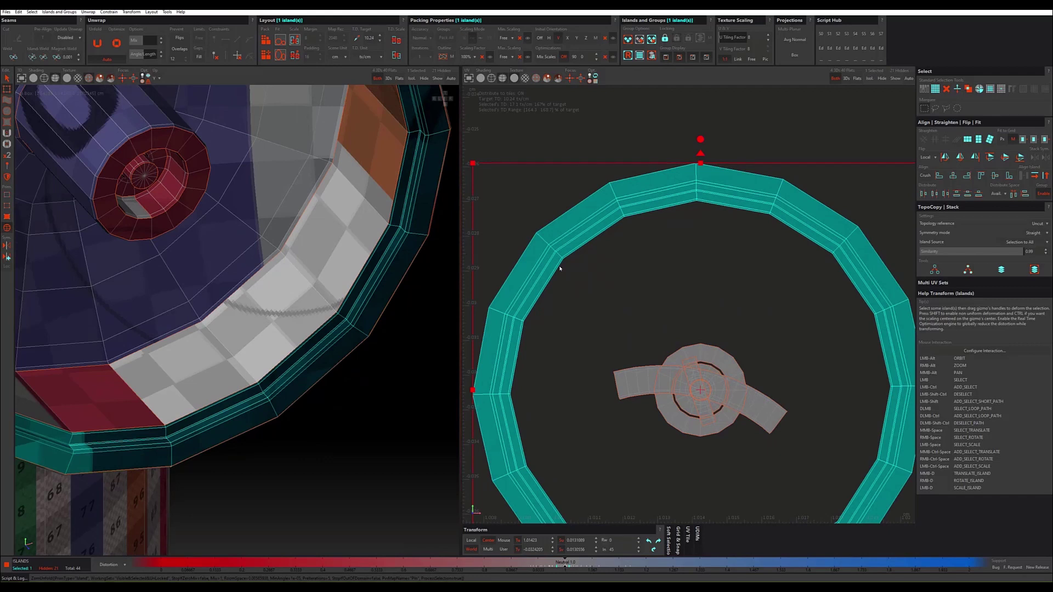
scroll(559, 268, "down", 1)
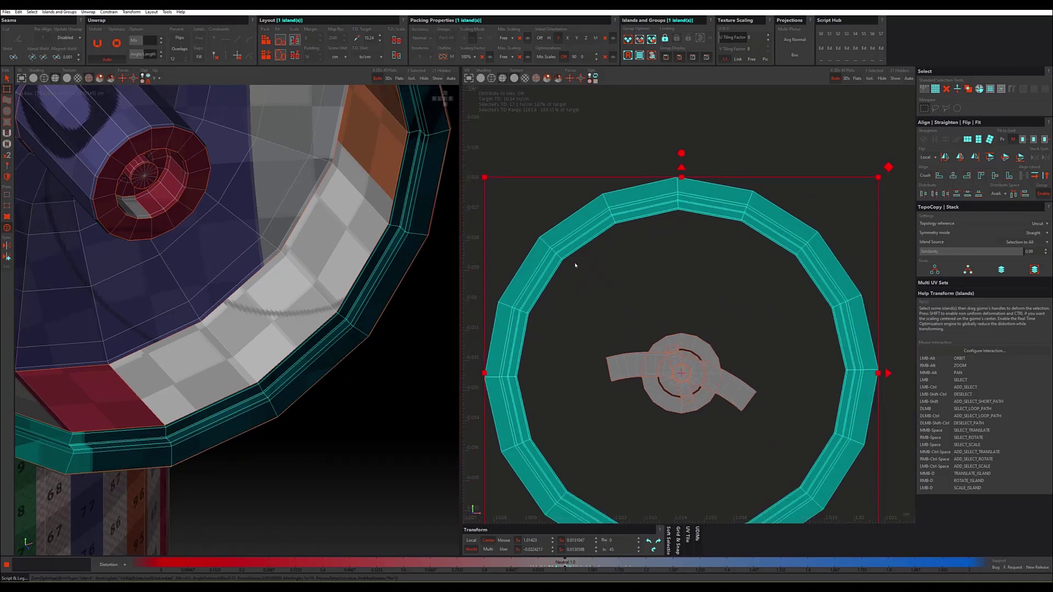
scroll(549, 268, "down", 2)
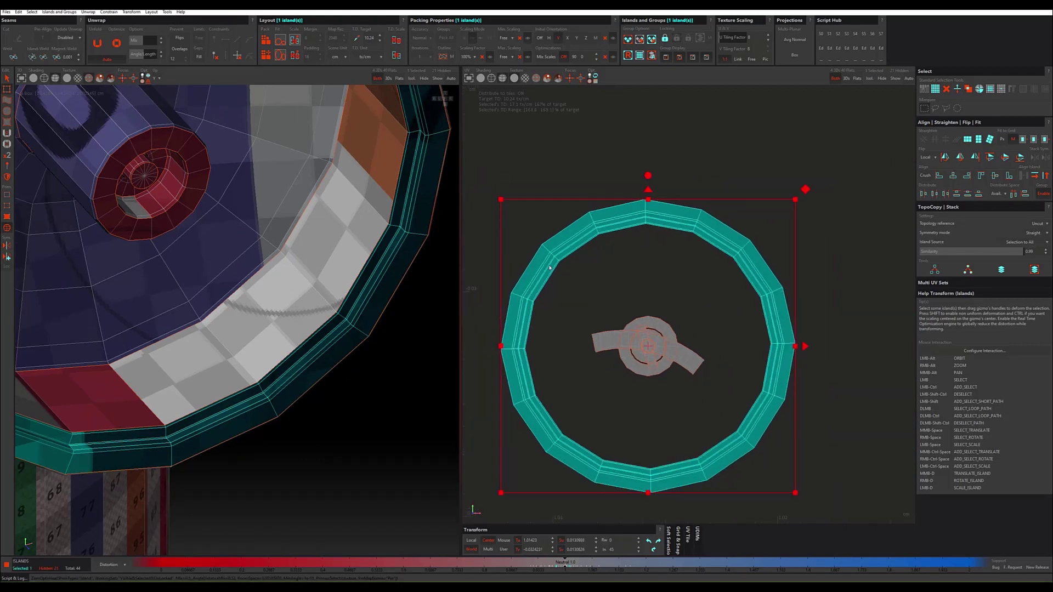
scroll(549, 268, "down", 3)
scroll(570, 266, "down", 2)
scroll(581, 264, "down", 1)
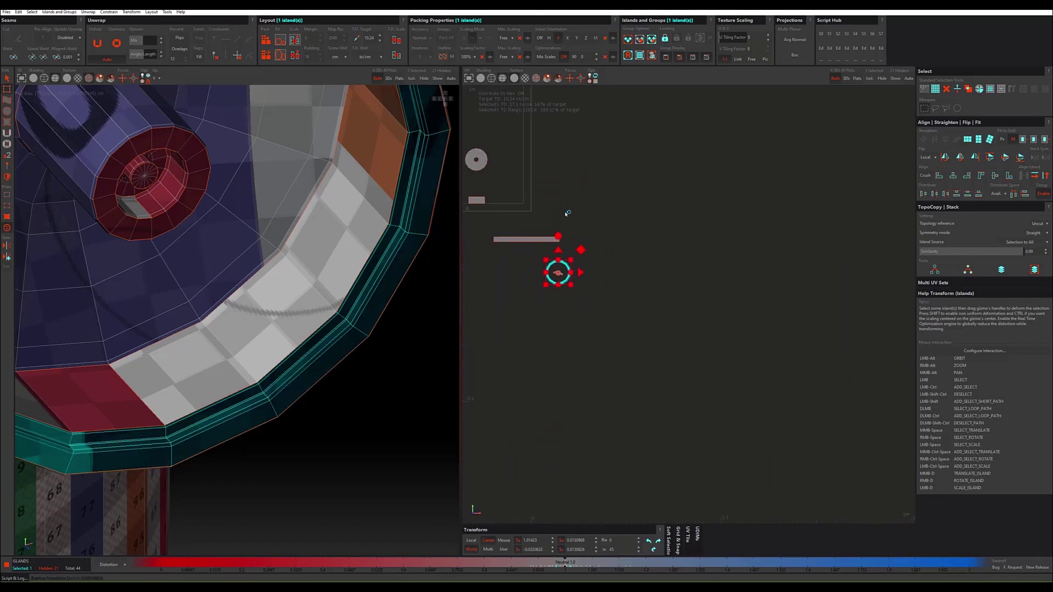
Step: Pack the ring island into the UV tile and select the cylinder interior's central cap island
key("p")
left_click(554, 286)
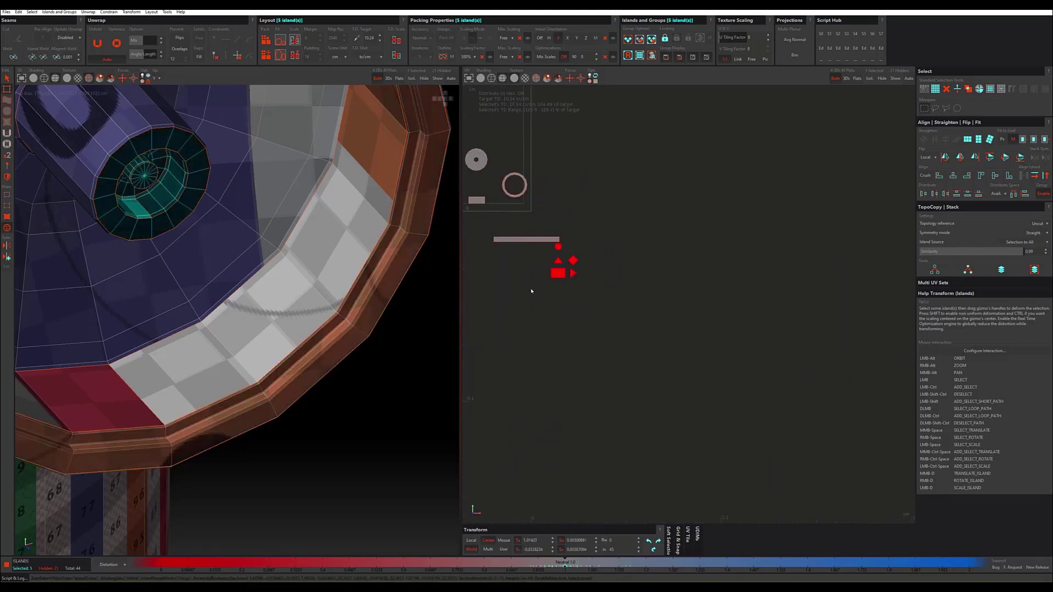
mouse_move(194, 202)
left_mouse_down("alt")
mouse_move(152, 220)
mouse_move(235, 259)
left_mouse_up("alt")
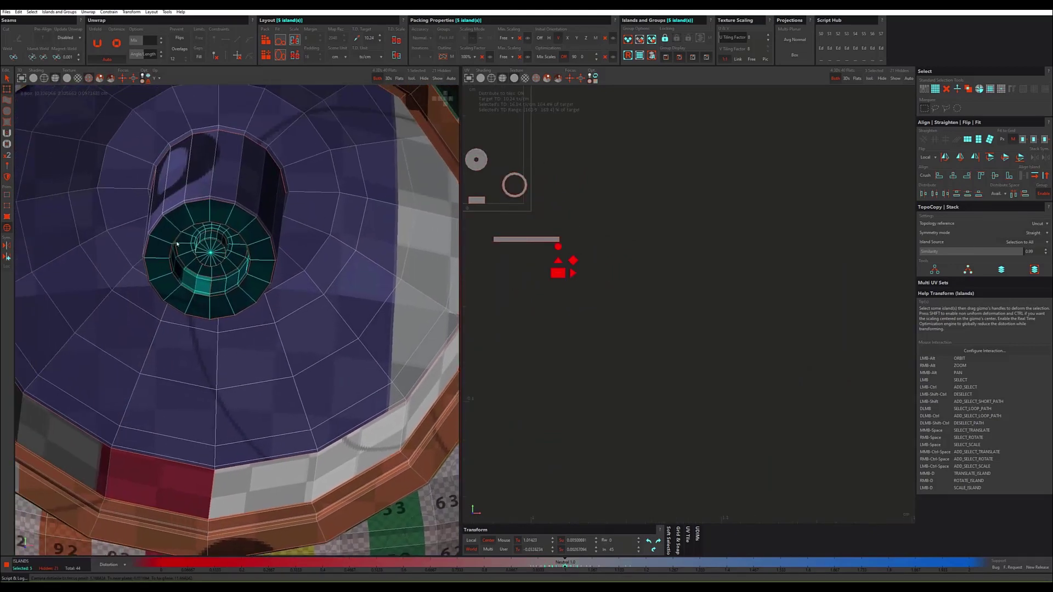
scroll(235, 259, "up", 3)
left_click(235, 259)
scroll(232, 258, "up", 2)
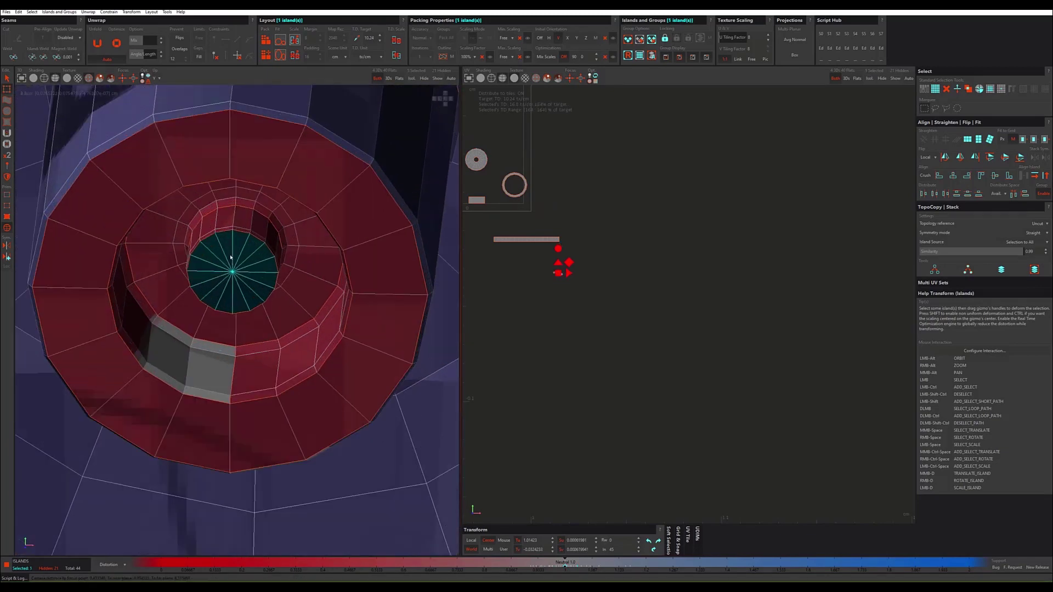
scroll(232, 258, "up", 2)
scroll(579, 252, "down", 1)
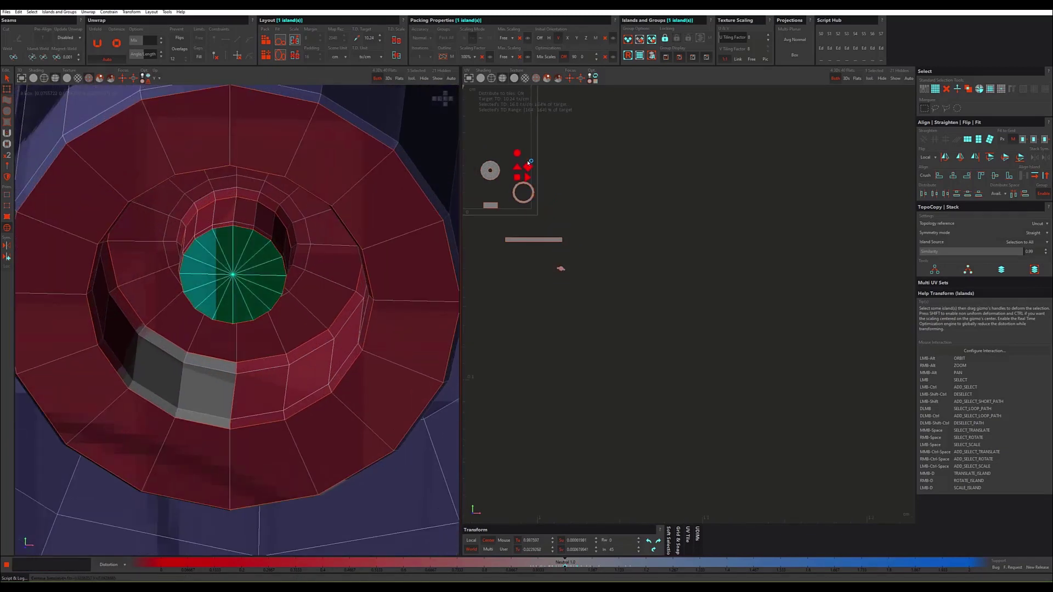
Step: Move the ring island and the small ring island clear of the bent strip
left_click(560, 266)
scroll(567, 269, "up", 1)
scroll(567, 269, "up", 2)
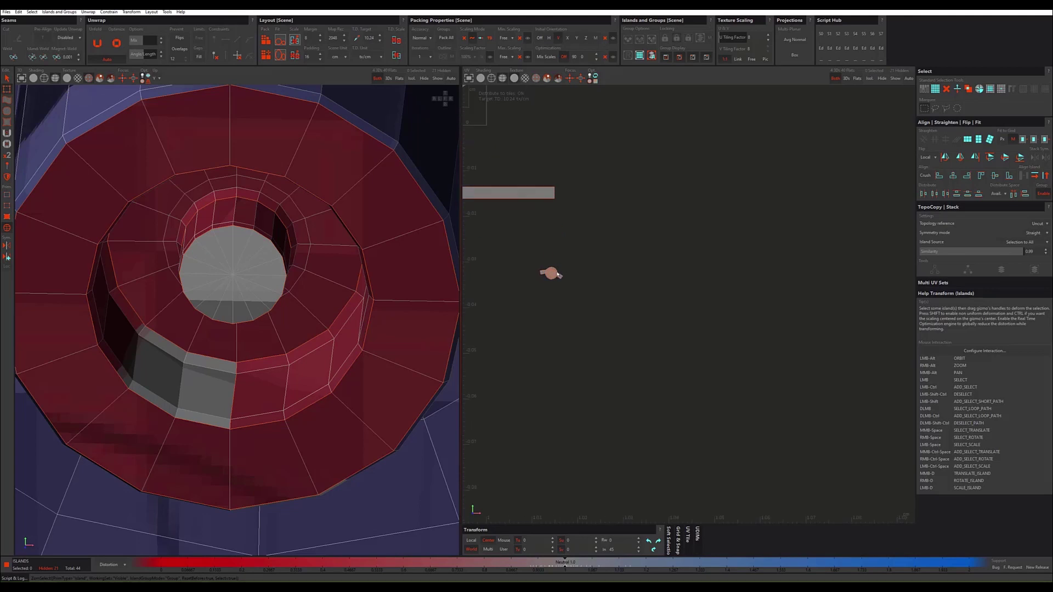
scroll(549, 274, "up", 2)
left_click(542, 274)
scroll(358, 297, "down", 2)
left_click_drag(359, 297, 364, 277, "alt")
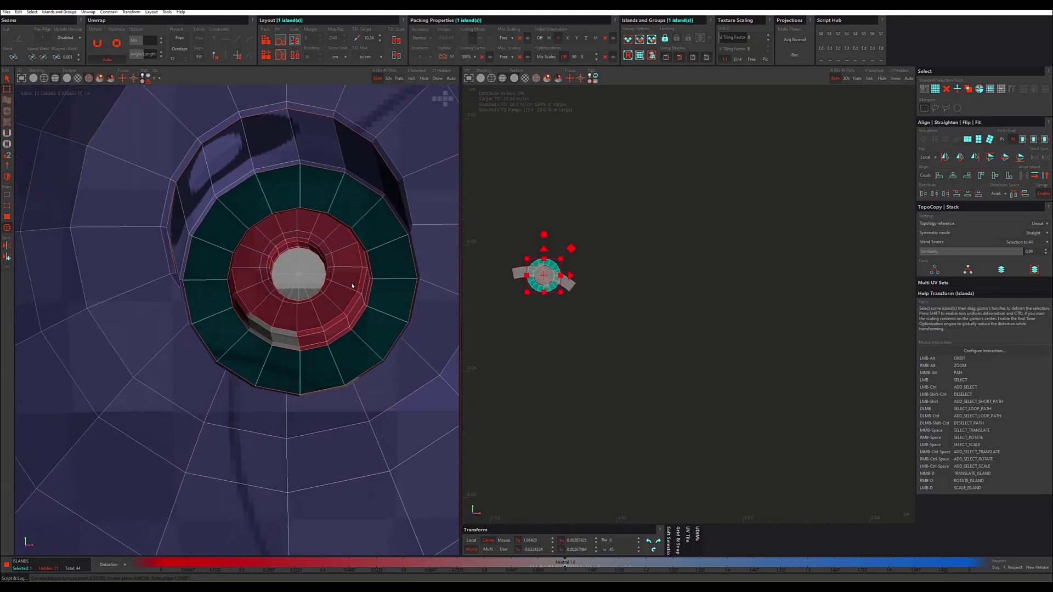
scroll(583, 250, "up", 1)
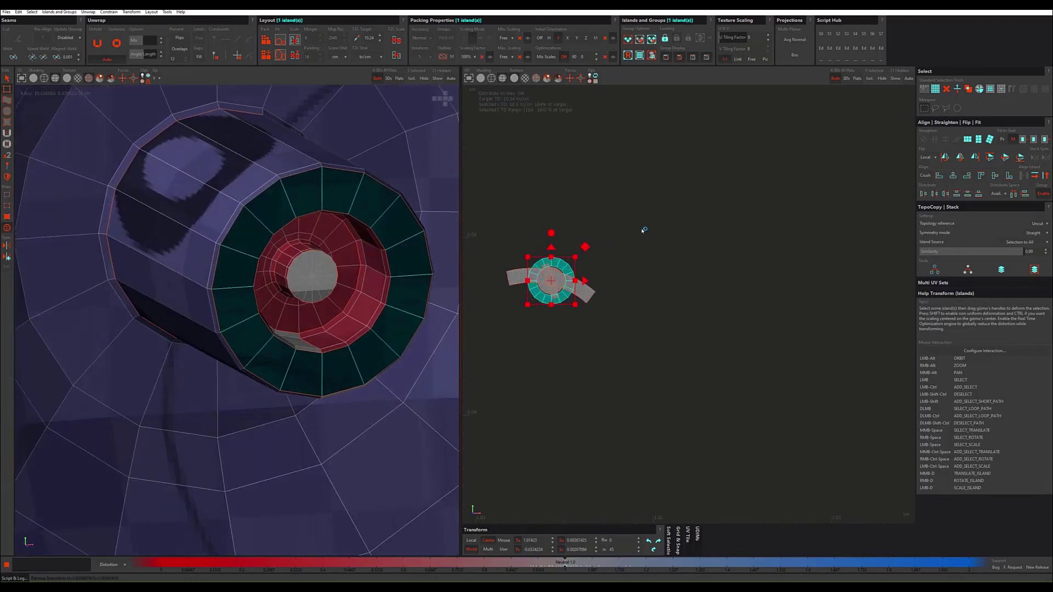
mouse_move(587, 265)
left_mouse_down()
mouse_move(687, 219)
mouse_move(693, 237)
left_mouse_up()
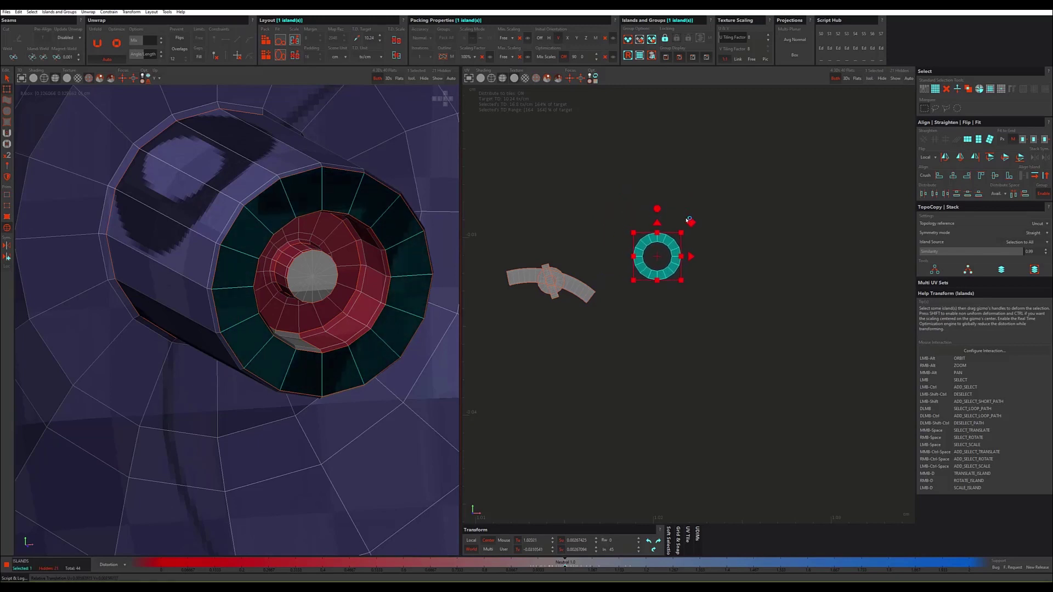
left_click(563, 281)
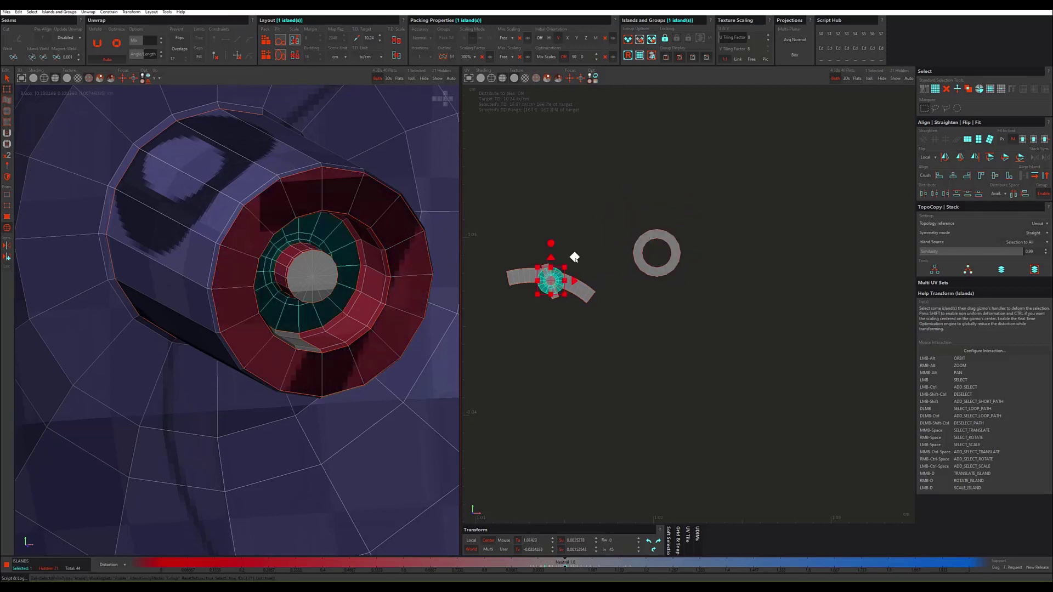
left_click_drag(574, 223, 685, 170)
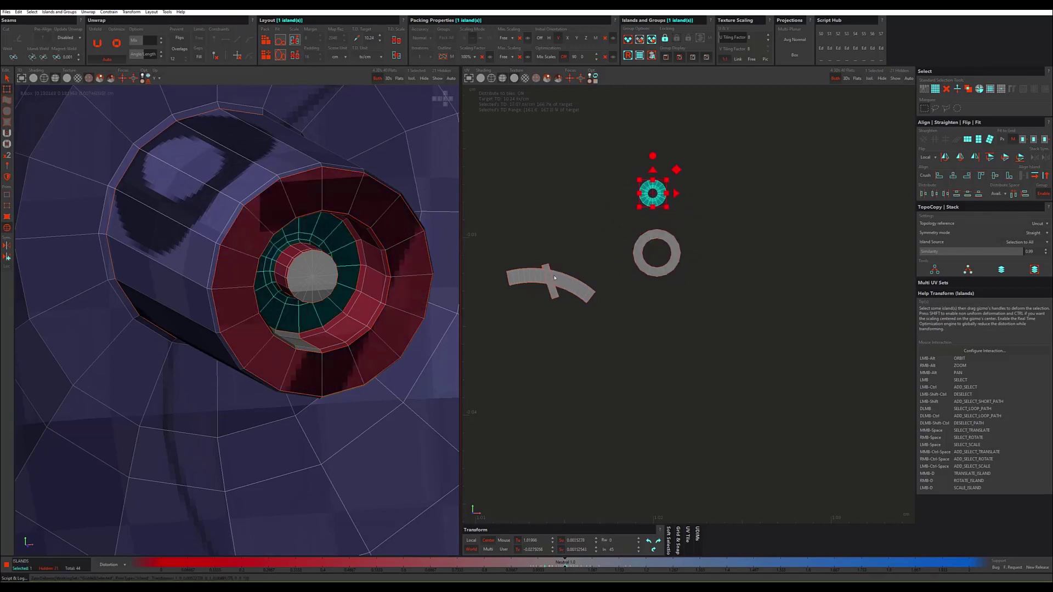
Step: Align the small strip island so it lies horizontal
left_click(555, 294)
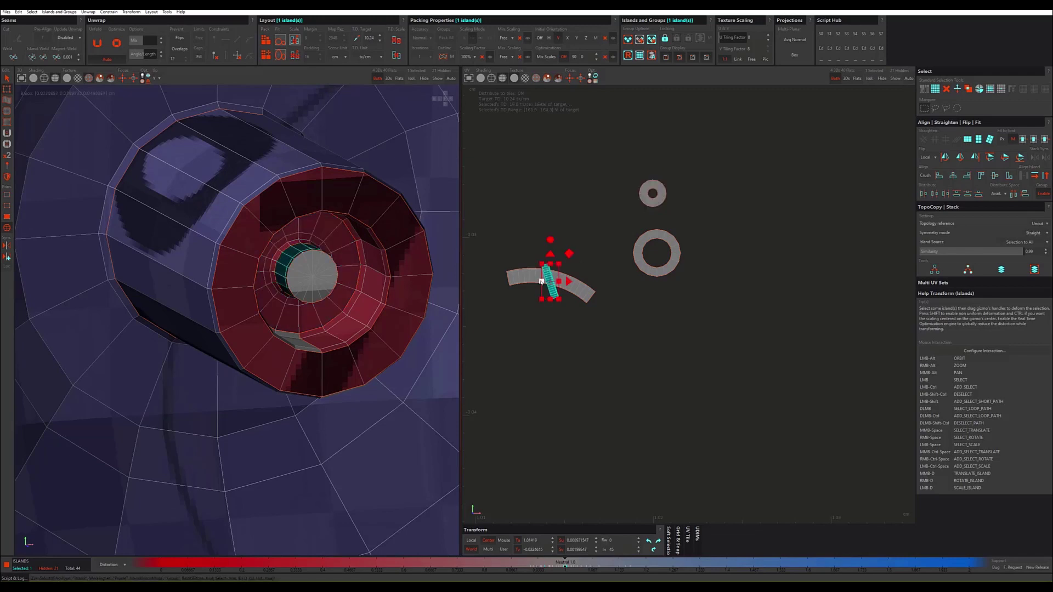
scroll(541, 281, "up", 3)
scroll(549, 282, "up", 1)
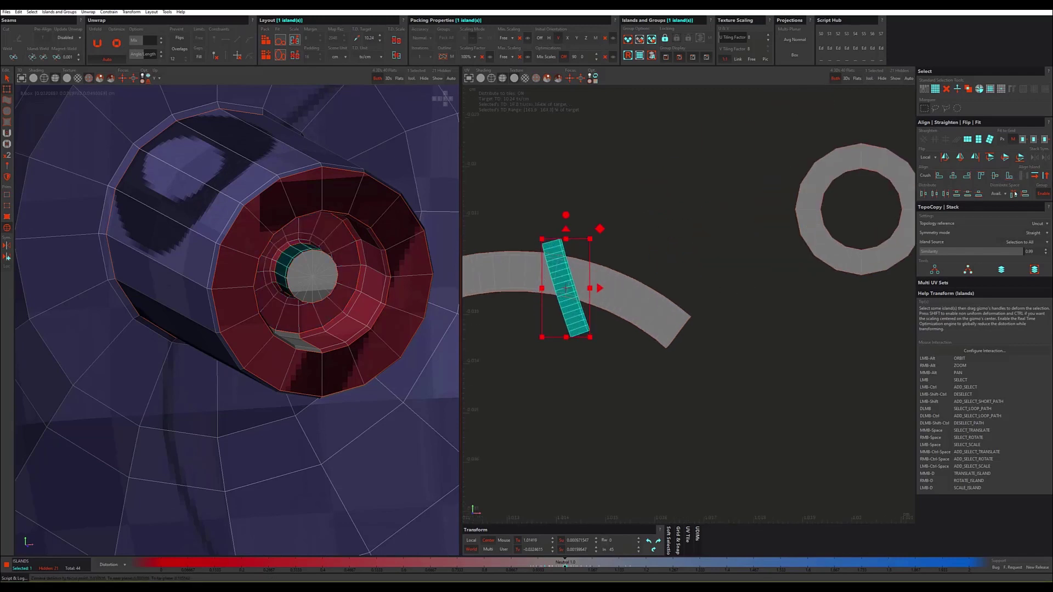
left_click(1036, 178)
scroll(379, 269, "up", 2)
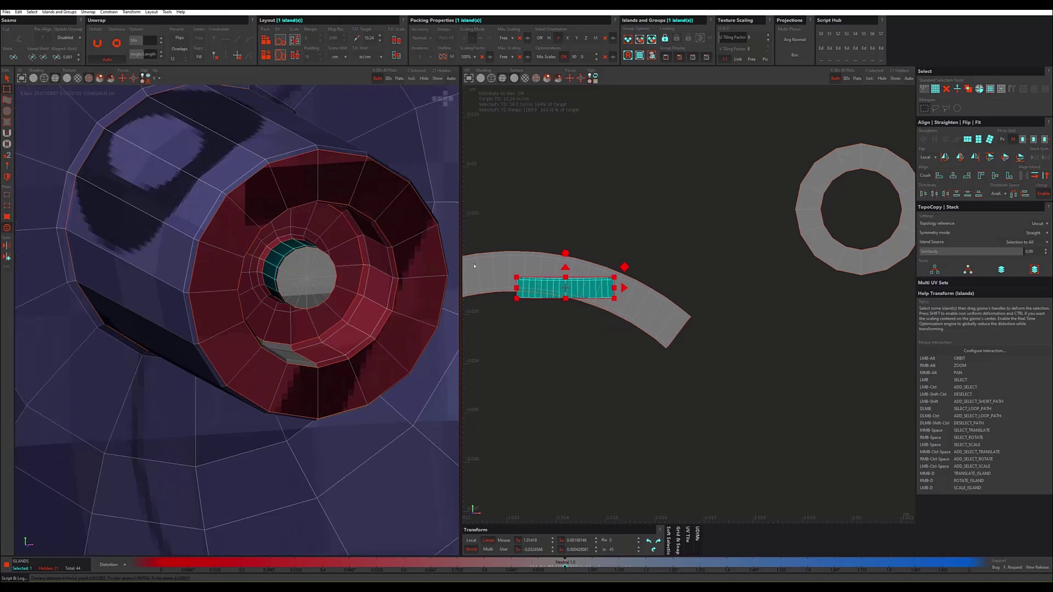
Step: Straighten the large curved inner-ring-band UV island into a flat horizontal strip
left_click(669, 326)
mouse_move(383, 328)
left_mouse_down("alt")
mouse_move(313, 357)
mouse_move(307, 371)
mouse_move(329, 351)
left_mouse_up("alt")
left_click(975, 139)
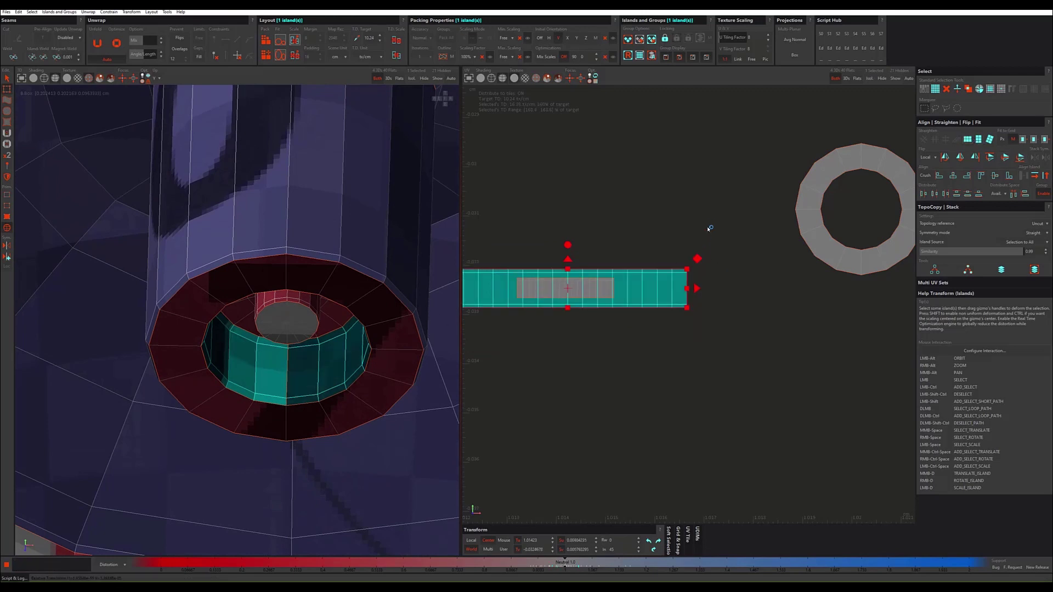
Step: Move the straightened strip up and left beside the packed islands and zoom out
middle_click_drag(710, 228, 767, 198)
scroll(681, 258, "down", 4)
scroll(680, 258, "down", 3)
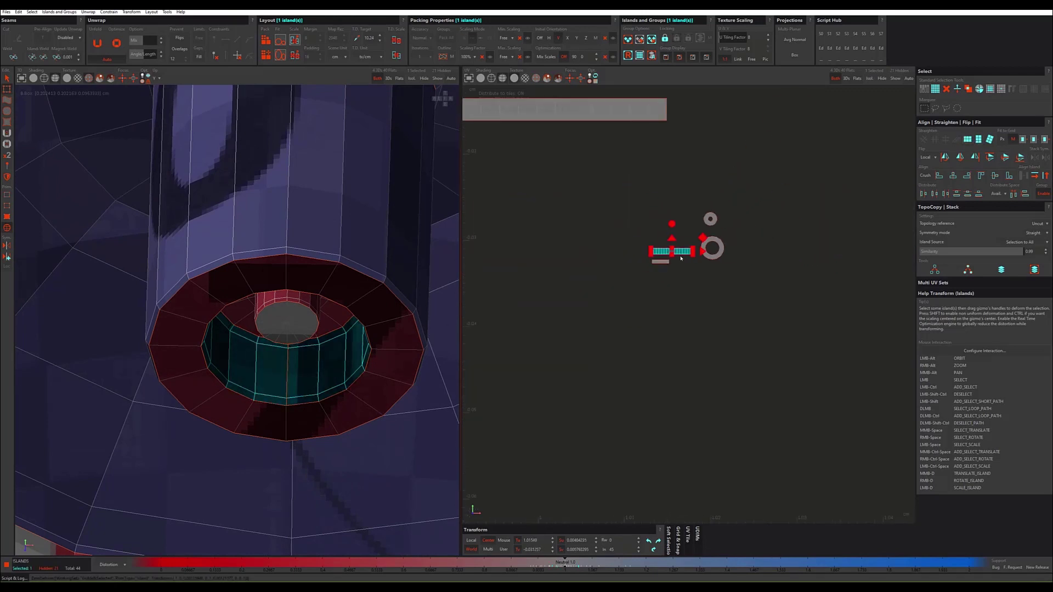
mouse_move(704, 241)
left_mouse_down()
mouse_move(634, 228)
mouse_move(635, 251)
mouse_move(643, 240)
mouse_move(624, 230)
mouse_move(623, 239)
left_mouse_up()
scroll(620, 247, "down", 3)
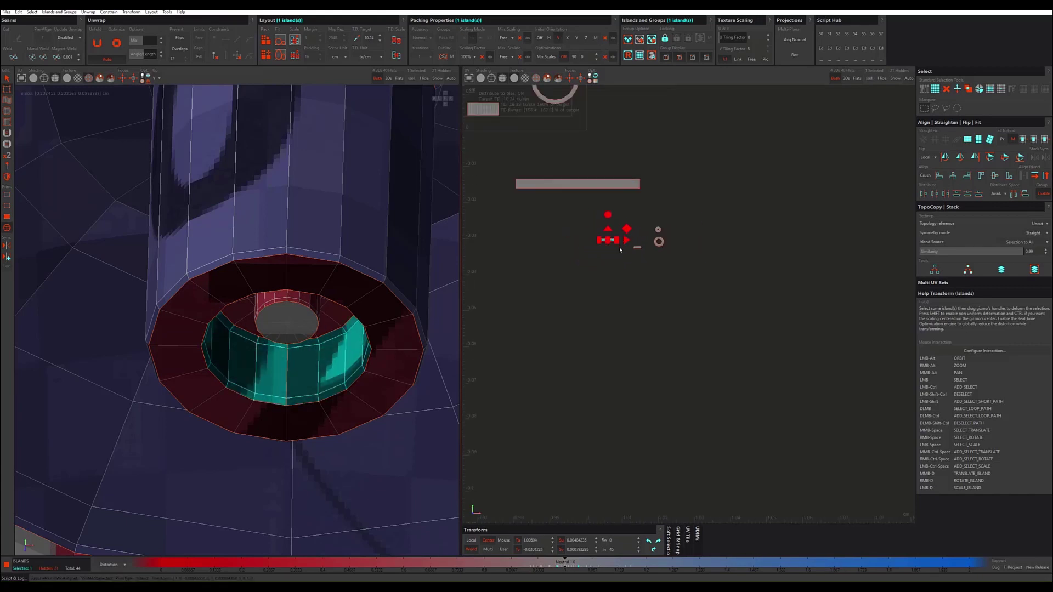
scroll(618, 249, "down", 3)
scroll(620, 252, "down", 3)
scroll(619, 252, "down", 2)
Step: Box-select every UV island and repack them all into the tile
scroll(619, 253, "down", 3)
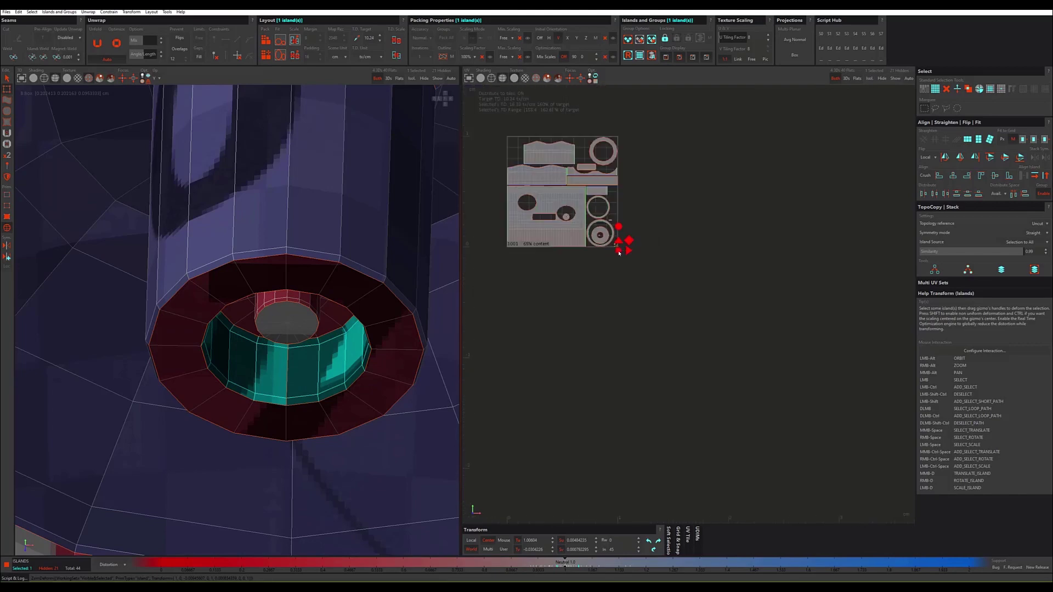
scroll(620, 252, "down", 2)
left_click_drag(705, 165, 513, 310)
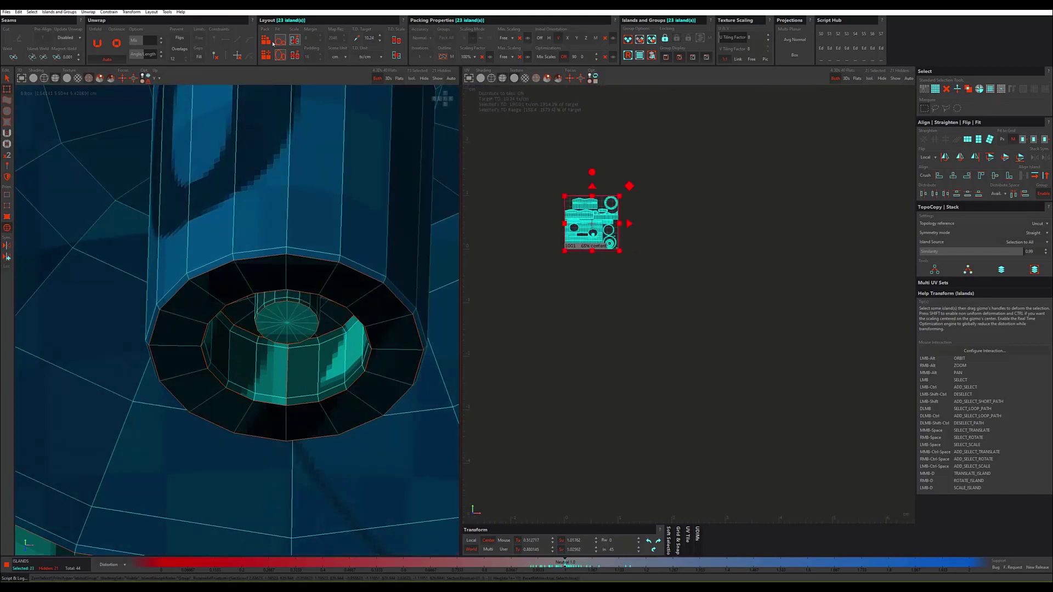
left_click(266, 55)
Step: Unhide all hidden parts and select the fan-blade fin islands
left_click_drag(371, 278, 384, 267, "alt")
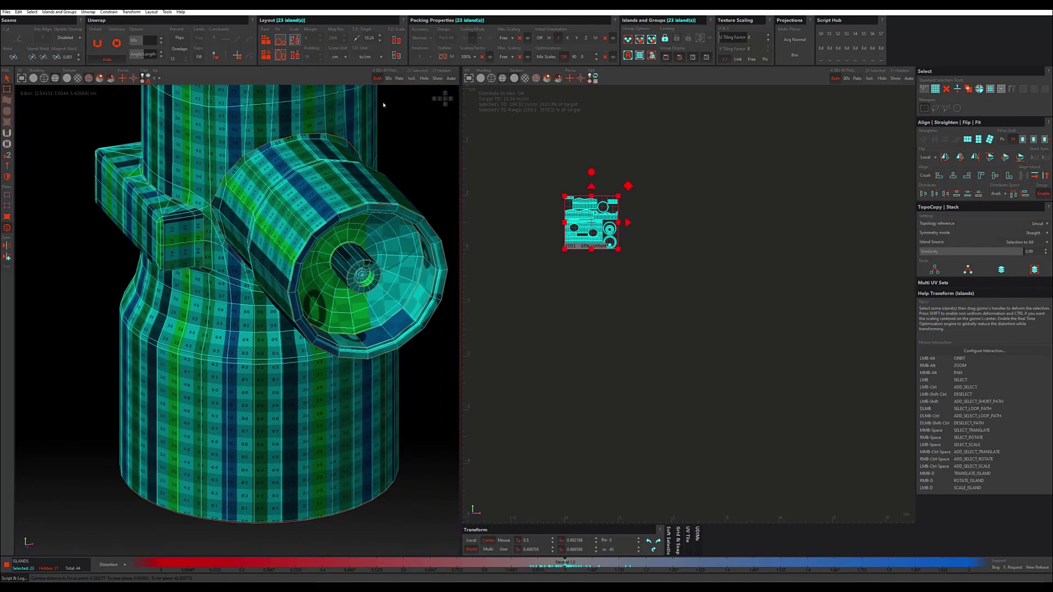
left_click(437, 78)
scroll(371, 215, "up", 3)
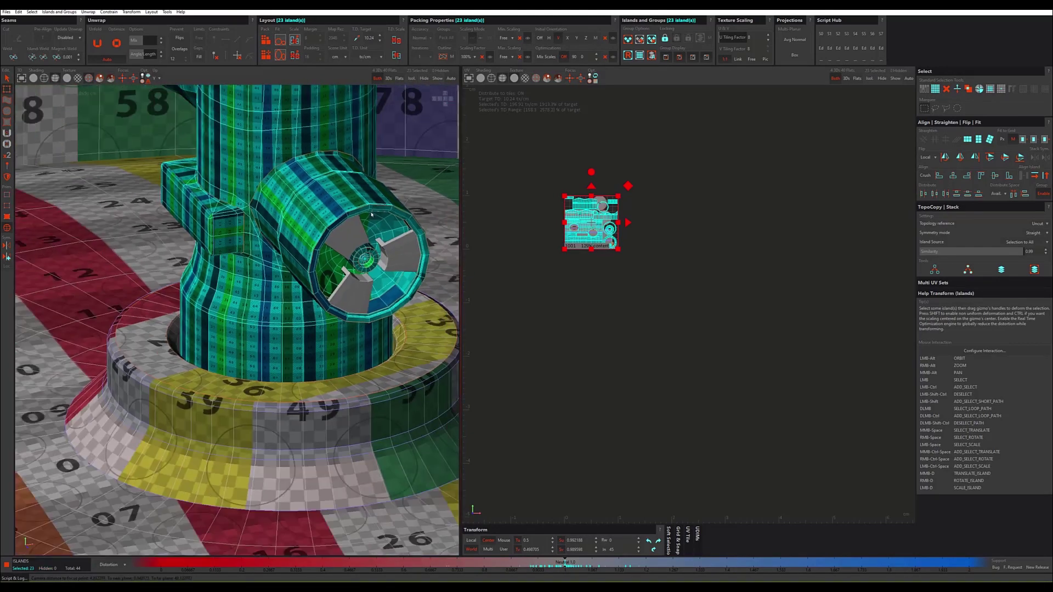
scroll(371, 215, "down", 2)
left_click(395, 247)
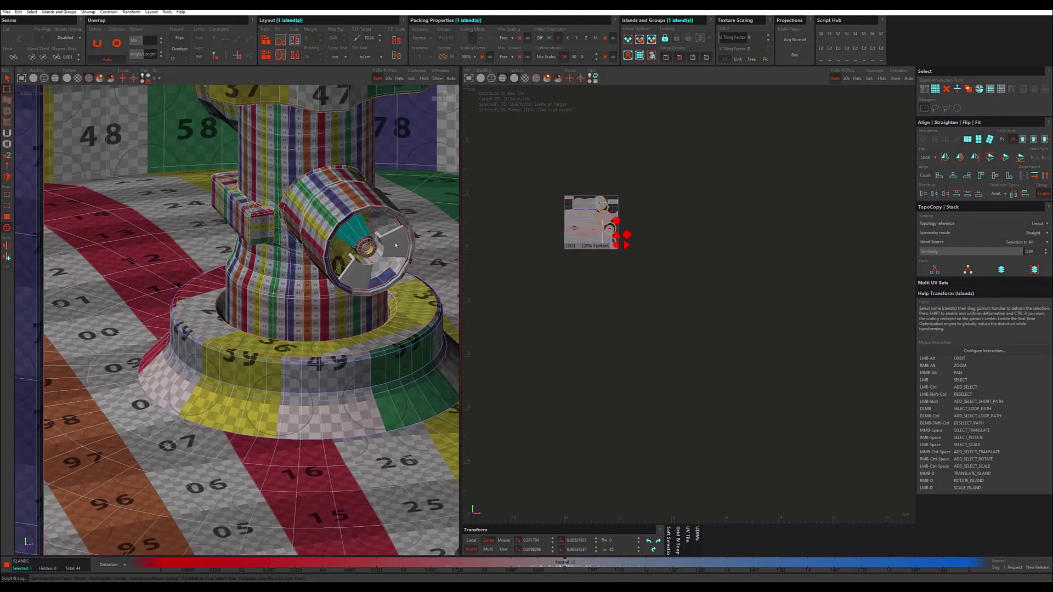
left_click(362, 274, "ctrl")
Step: Isolate the three selected fins and keep only the top fin selected
left_click(411, 79)
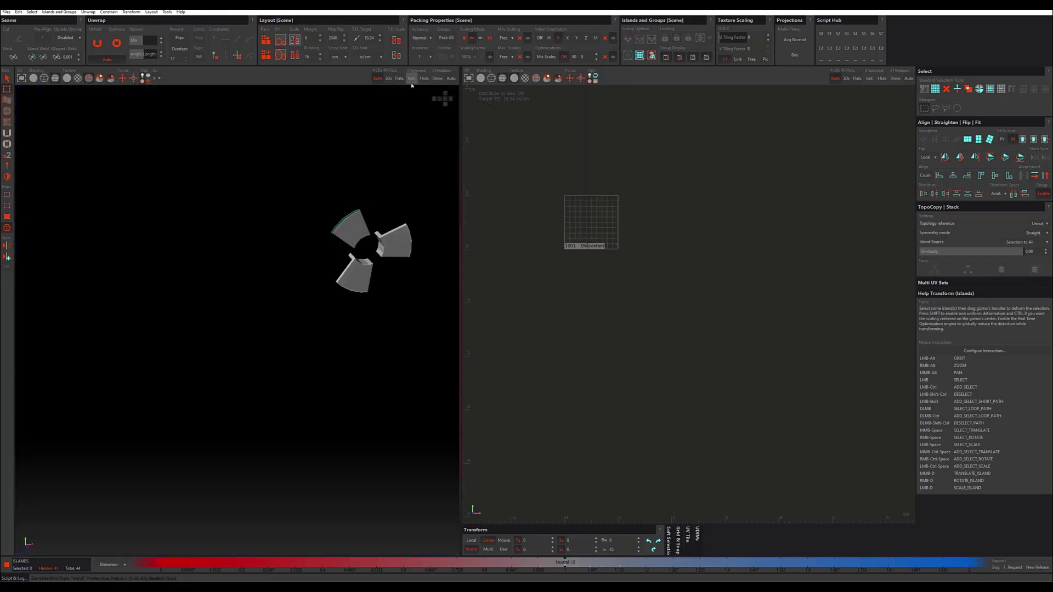
scroll(334, 226, "up", 2)
left_click(332, 231)
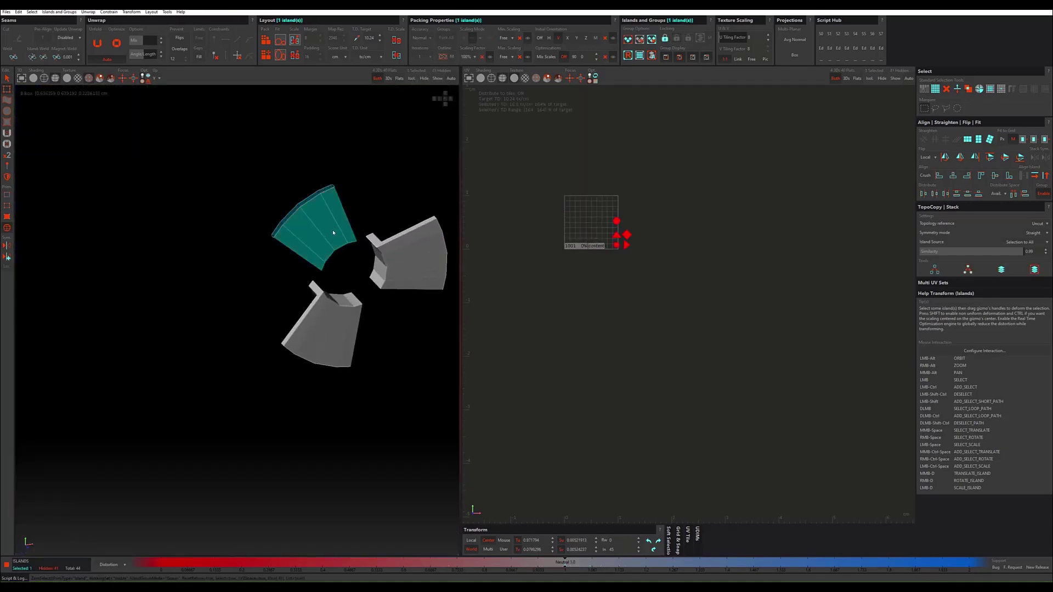
scroll(332, 232, "up", 1)
scroll(333, 232, "up", 2)
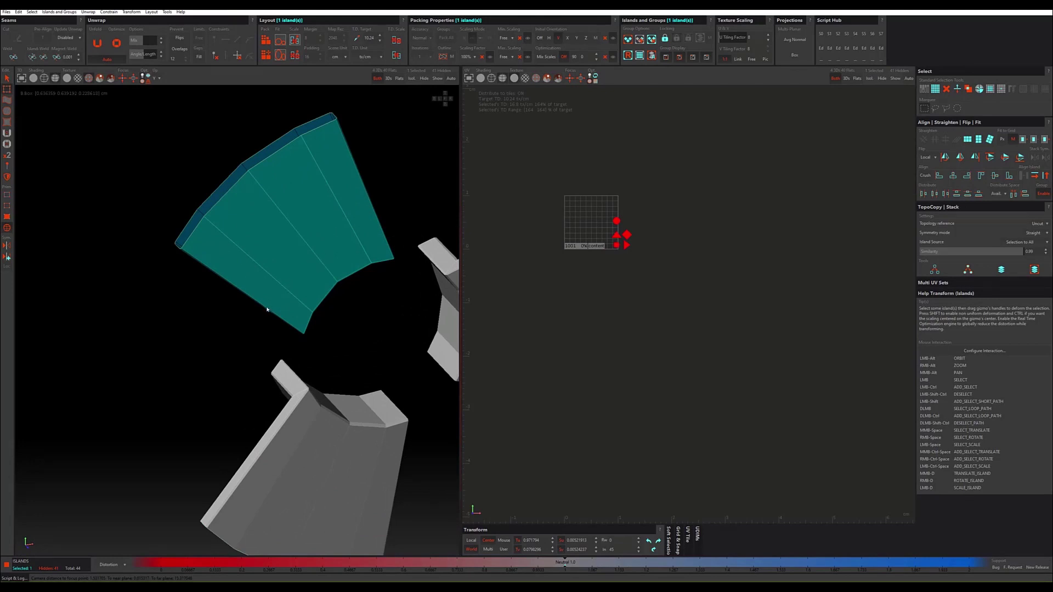
Step: Switch to edge mode and orbit the fin, trying and clearing an edge selection
key("F2")
mouse_move(267, 310)
left_mouse_down("alt")
mouse_move(285, 256)
mouse_move(217, 221)
left_mouse_up("alt")
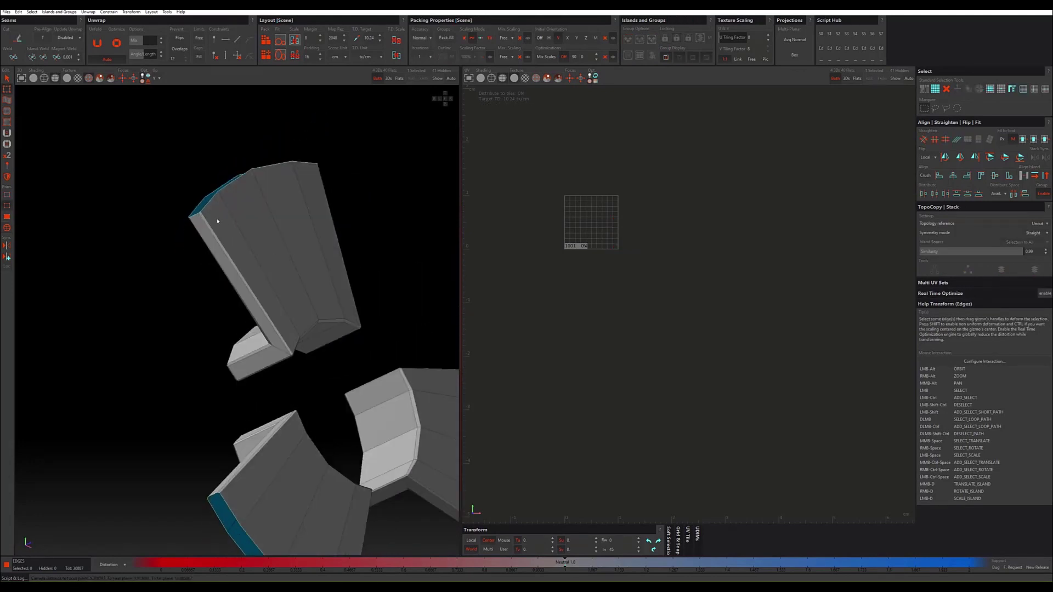
scroll(217, 221, "up", 2)
left_click(200, 226)
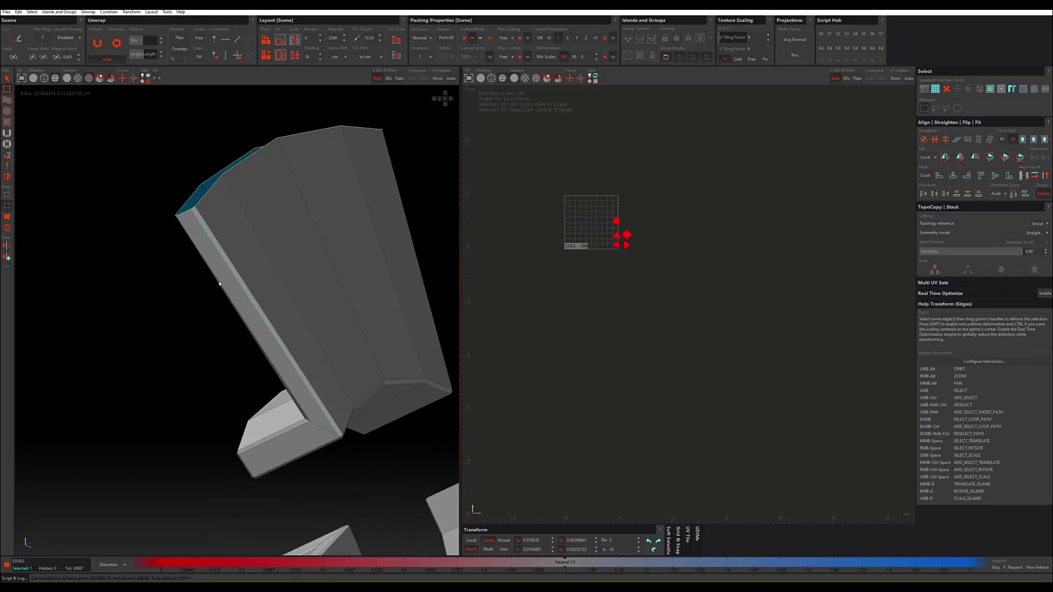
mouse_move(219, 282)
left_mouse_down("alt")
mouse_move(224, 269)
mouse_move(248, 389)
left_mouse_up("alt")
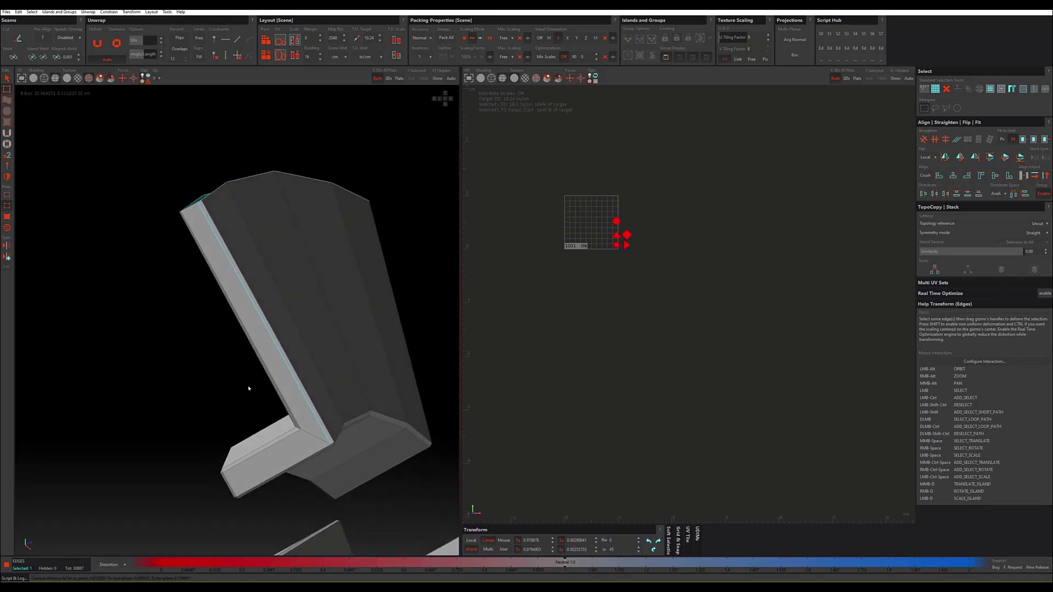
mouse_move(299, 451)
left_mouse_down("alt")
mouse_move(303, 383)
mouse_move(189, 388)
left_mouse_up("alt")
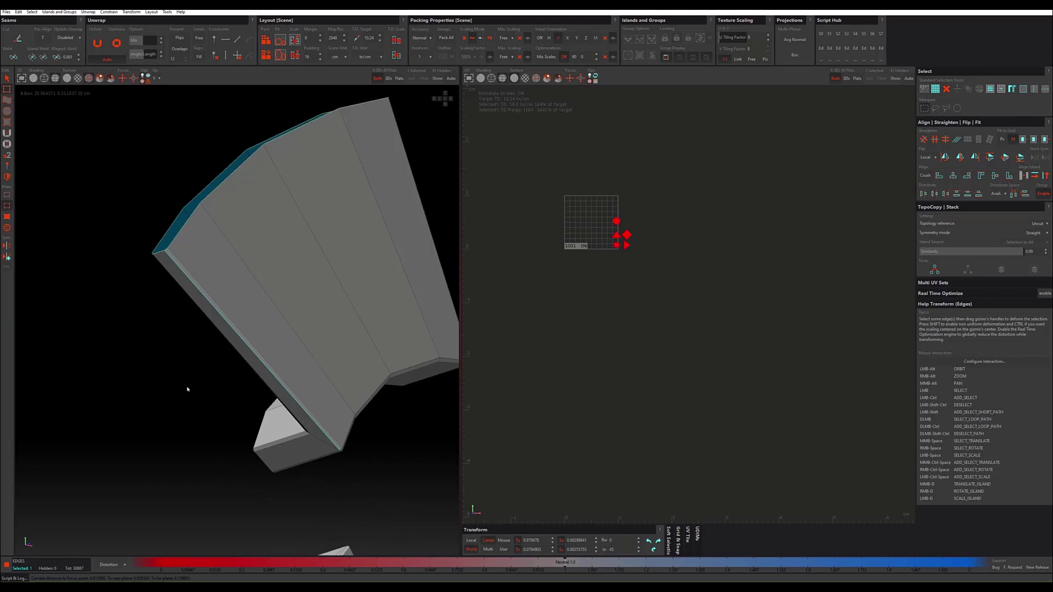
left_click(209, 369)
scroll(343, 380, "down", 3)
mouse_move(343, 379)
left_mouse_down("alt")
mouse_move(277, 339)
mouse_move(227, 407)
mouse_move(229, 425)
left_mouse_up("alt")
scroll(199, 394, "up", 3)
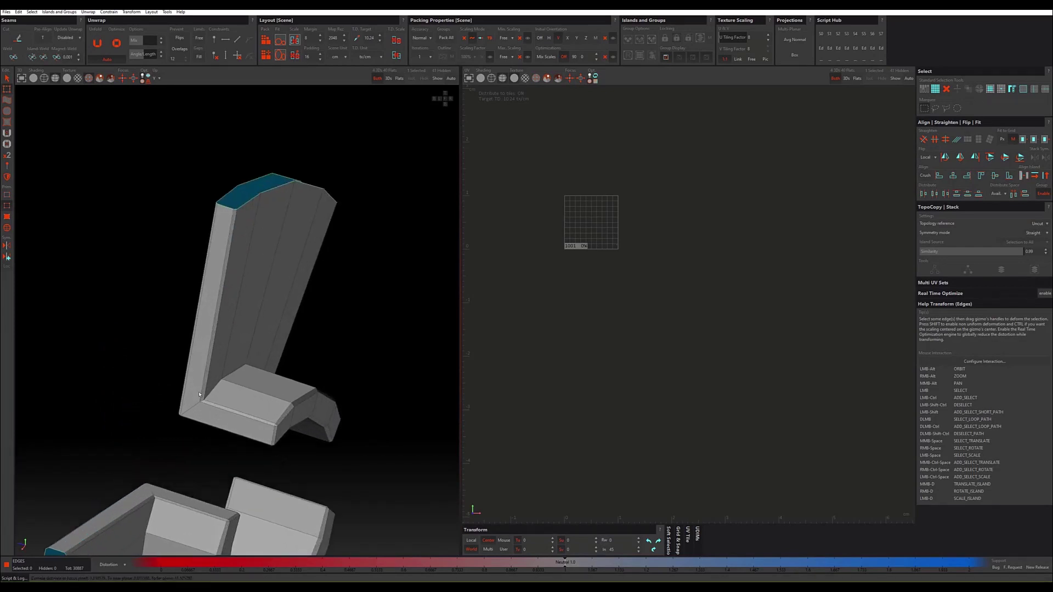
Step: Select the top edge loop of the fin's lower block, extending it around the corner
left_click(205, 393)
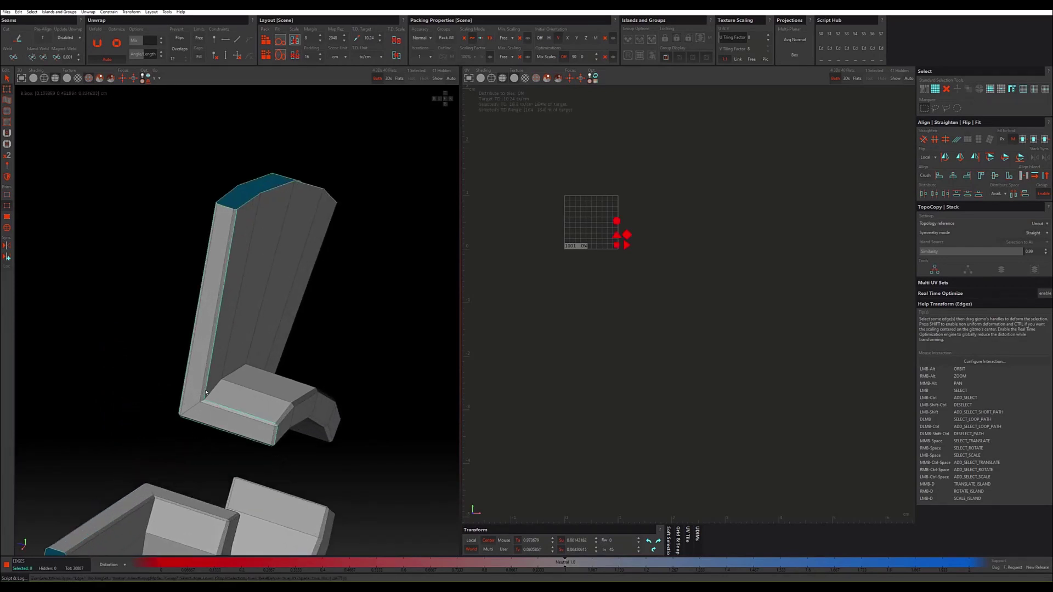
left_click_drag(305, 371, 270, 365, "alt")
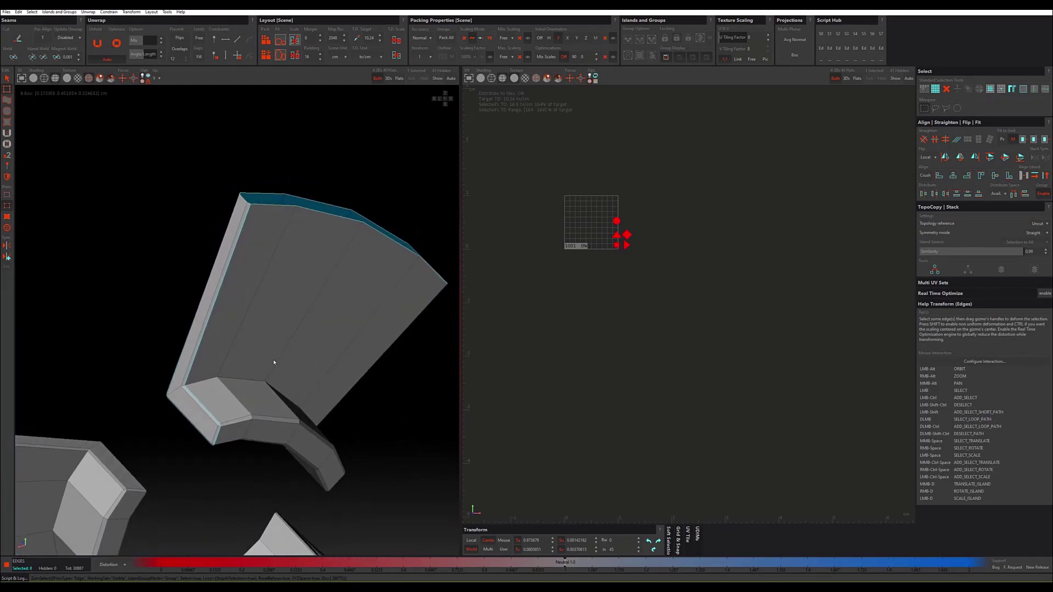
double_click(179, 390)
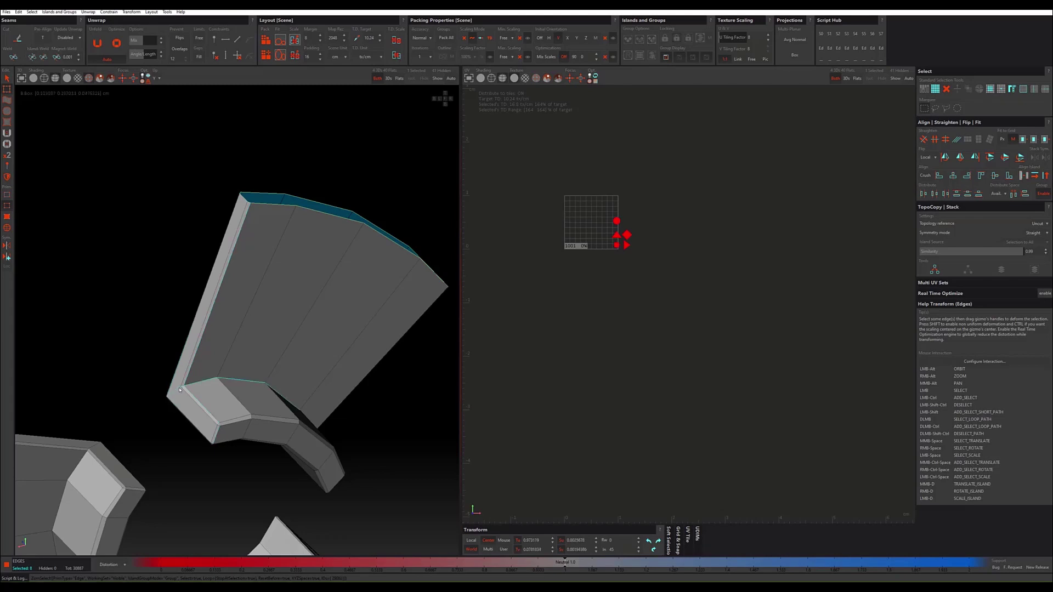
mouse_move(187, 391)
left_mouse_down("alt")
mouse_move(268, 376)
mouse_move(296, 349)
left_mouse_up("alt")
scroll(224, 397, "up", 3)
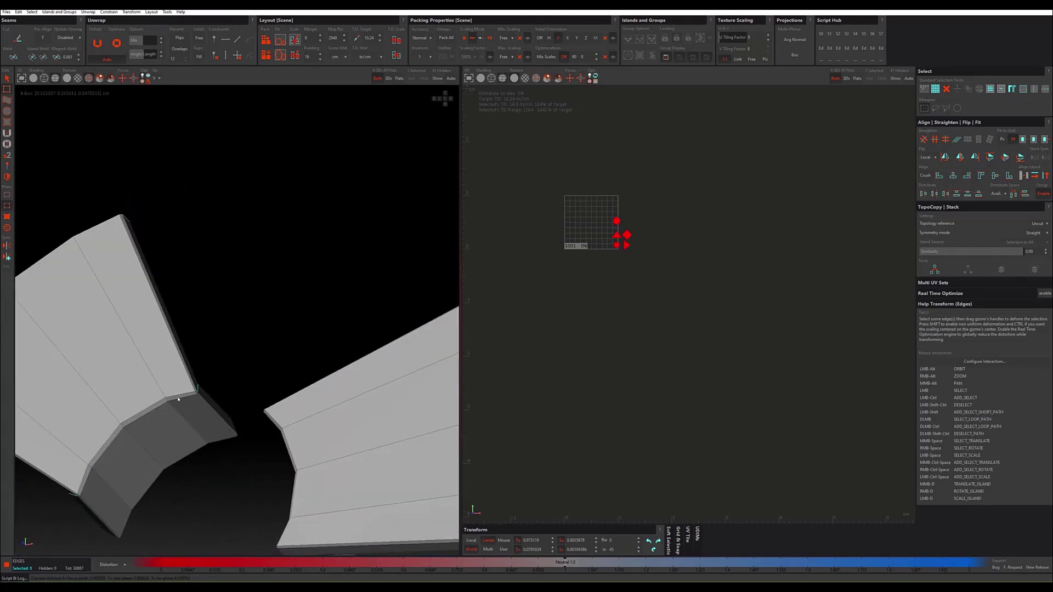
scroll(224, 396, "up", 3)
left_click_drag(225, 400, 275, 379, "alt")
double_click(227, 390)
scroll(228, 390, "down", 5)
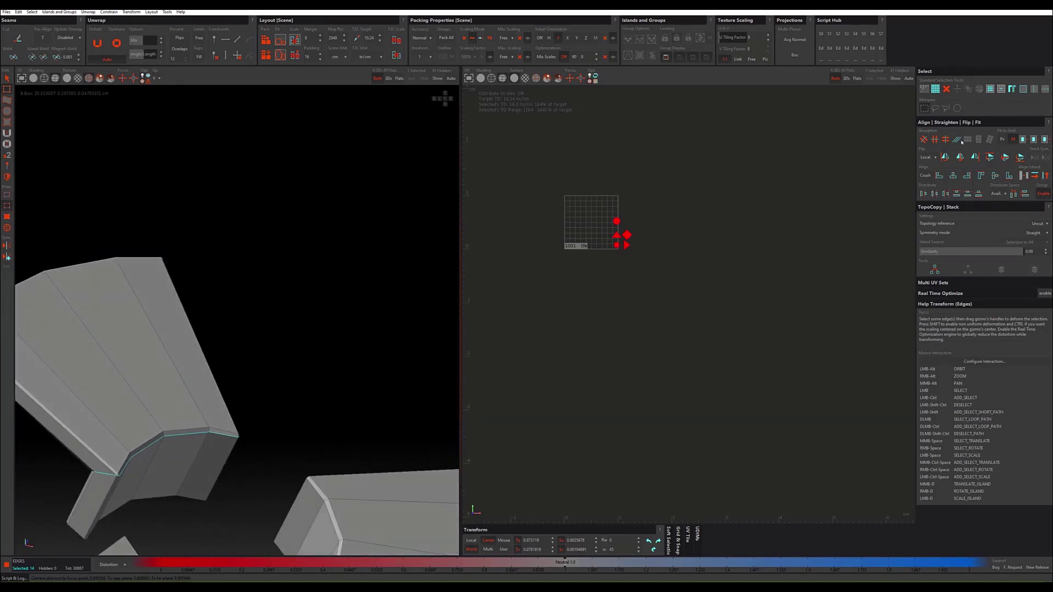
Step: Use TopoCopy Select Similar to grow the edge selection to all three fins
left_click(932, 284)
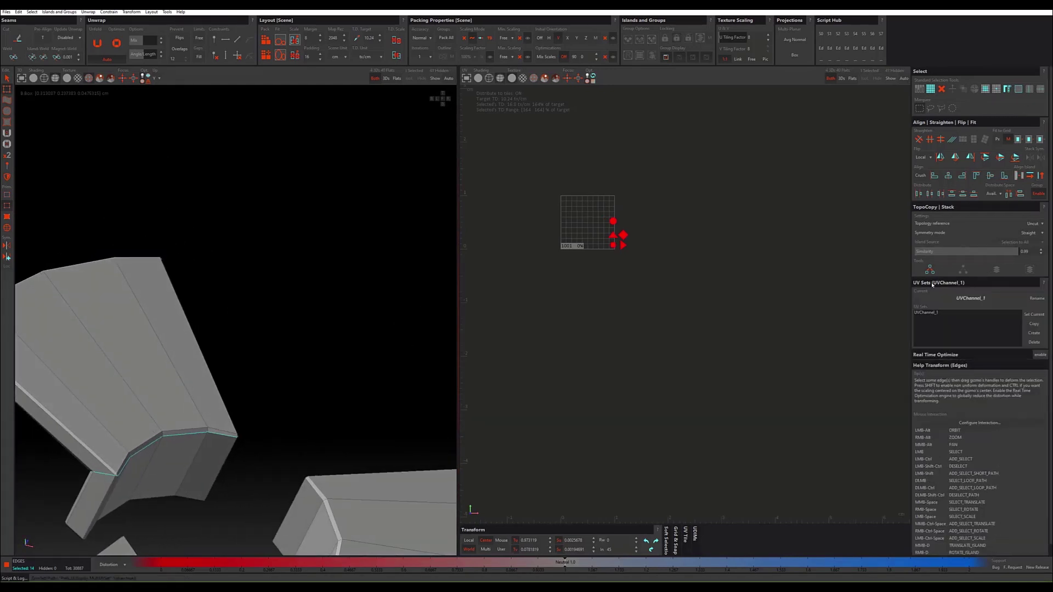
left_click(936, 294)
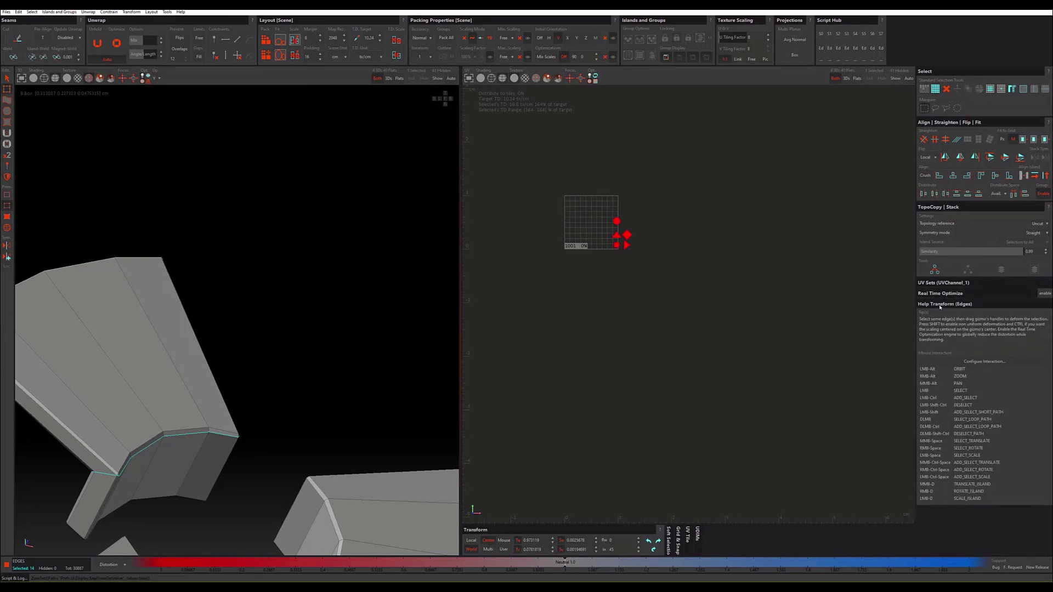
left_click(935, 268)
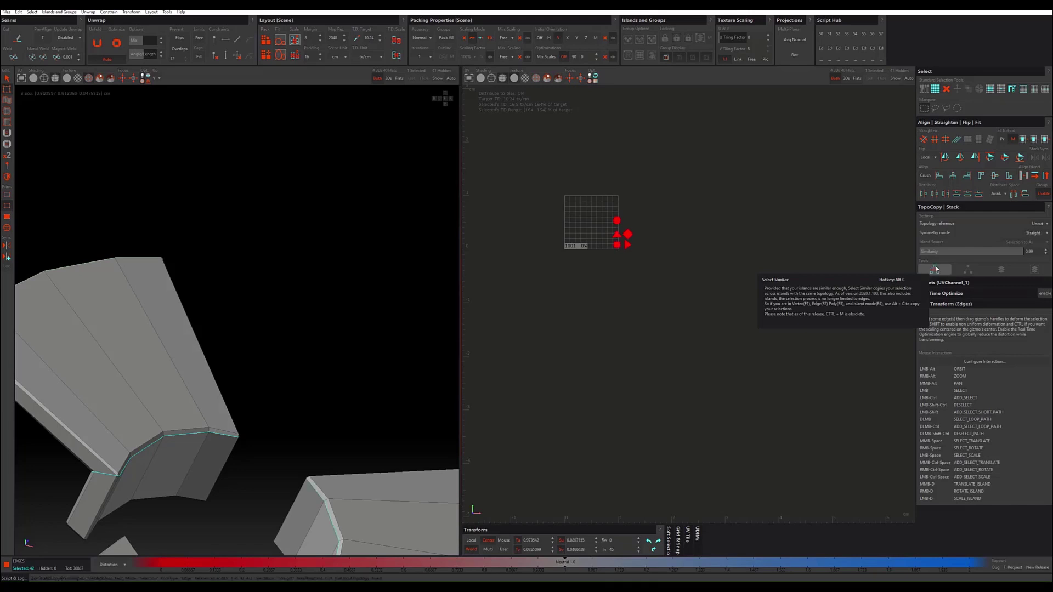
scroll(400, 278, "down", 5)
left_click_drag(397, 308, 380, 357, "alt")
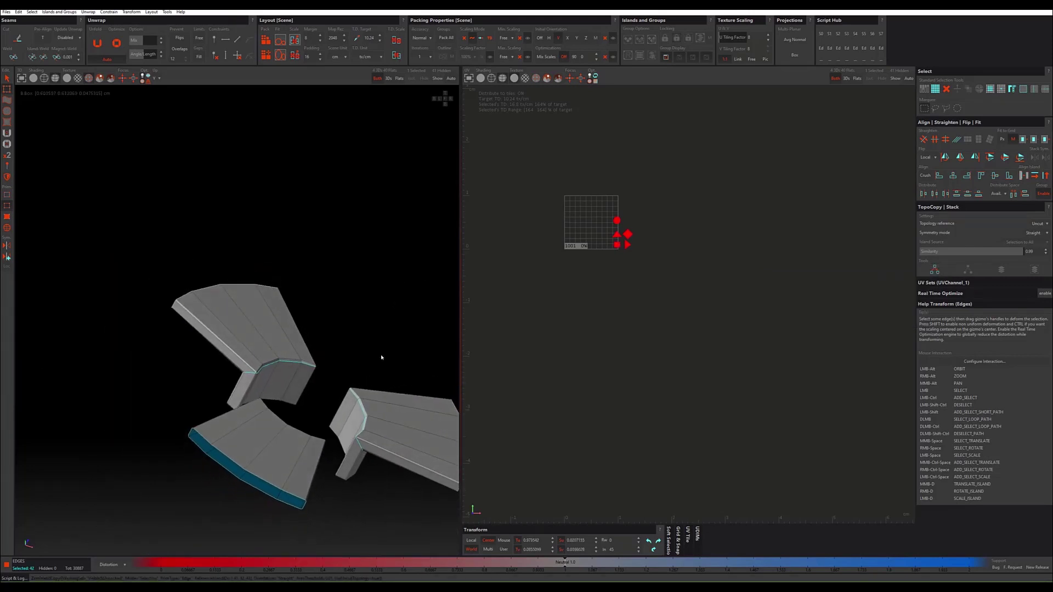
right_click_drag(381, 357, 384, 460, "alt")
scroll(384, 459, "down", 2)
scroll(404, 423, "down", 2)
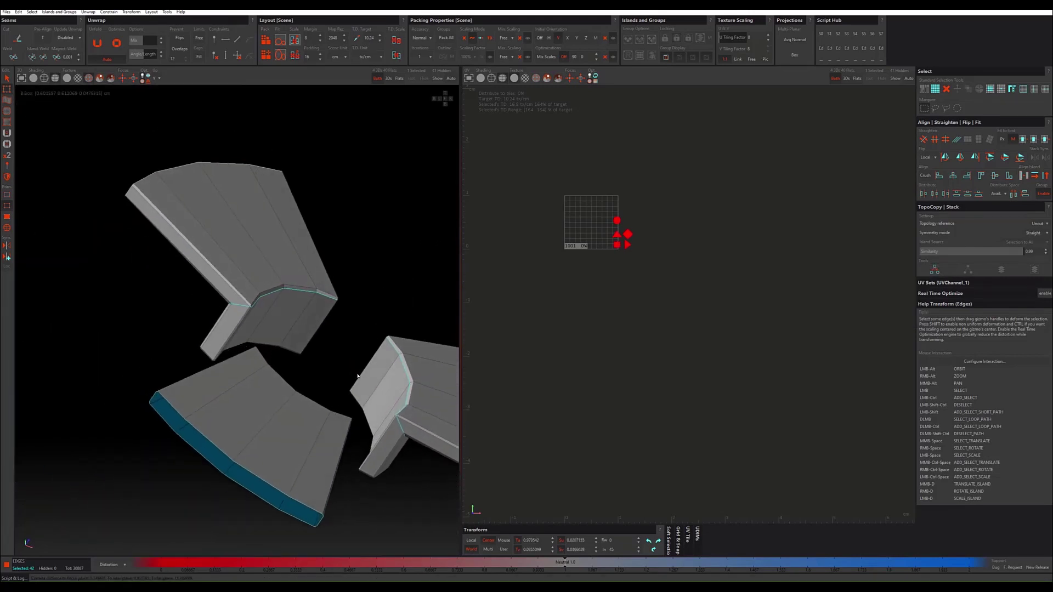
scroll(352, 378, "up", 3)
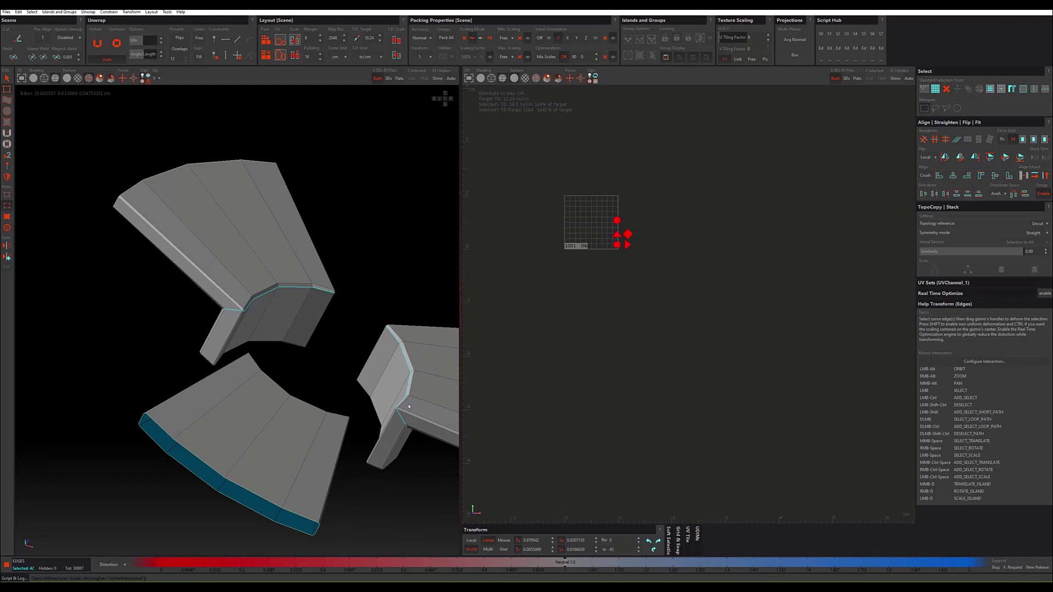
Step: Cut seams along the selected tip and bend edges and inspect the result
left_click(373, 378)
mouse_move(372, 379)
left_mouse_down("alt")
mouse_move(335, 406)
mouse_move(311, 366)
left_mouse_up("alt")
scroll(335, 406, "down", 2)
scroll(312, 366, "up", 3)
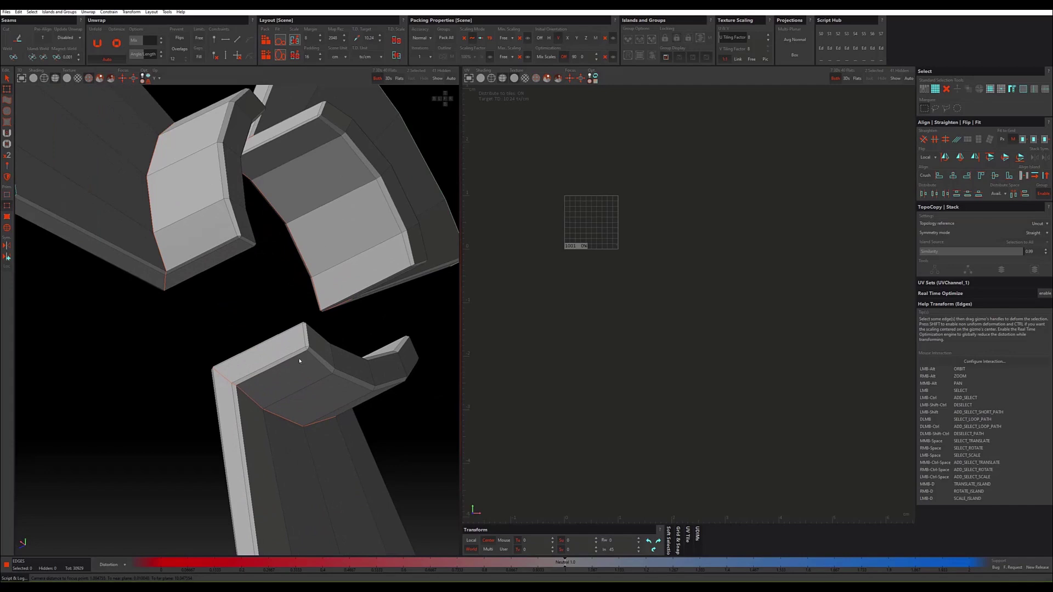
Step: Try edge-loop selections on the lower piece, then restart with a single rim edge
scroll(299, 361, "down", 2)
double_click(309, 354)
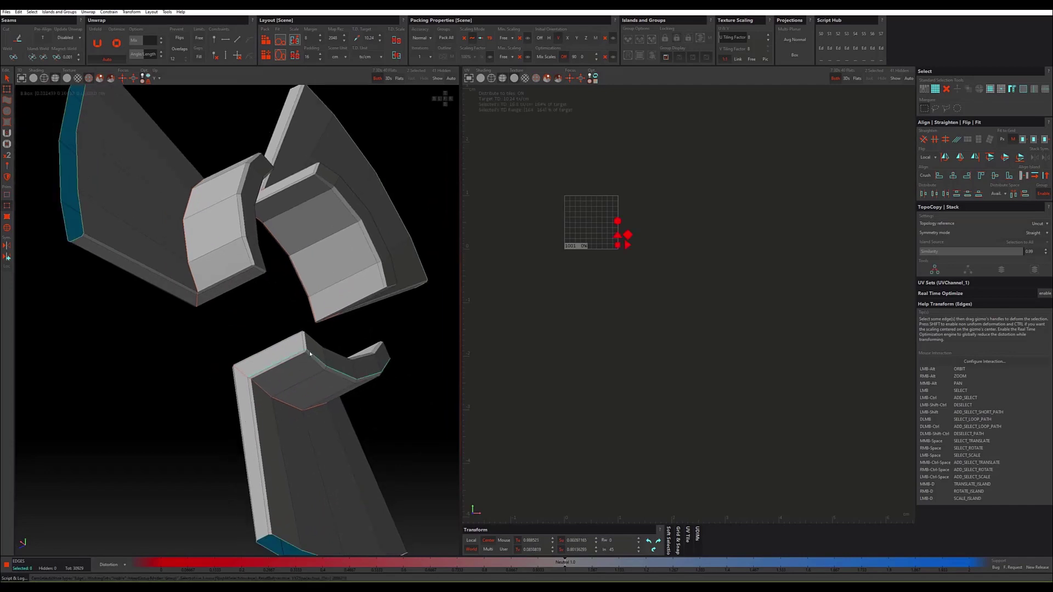
scroll(317, 363, "up", 2)
scroll(308, 365, "up", 1)
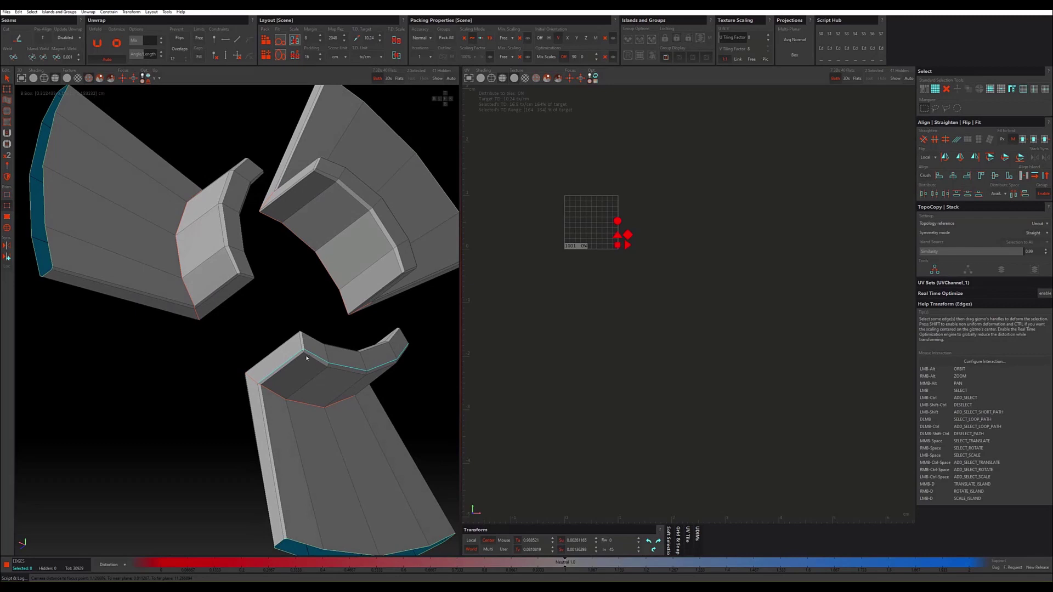
double_click(307, 358)
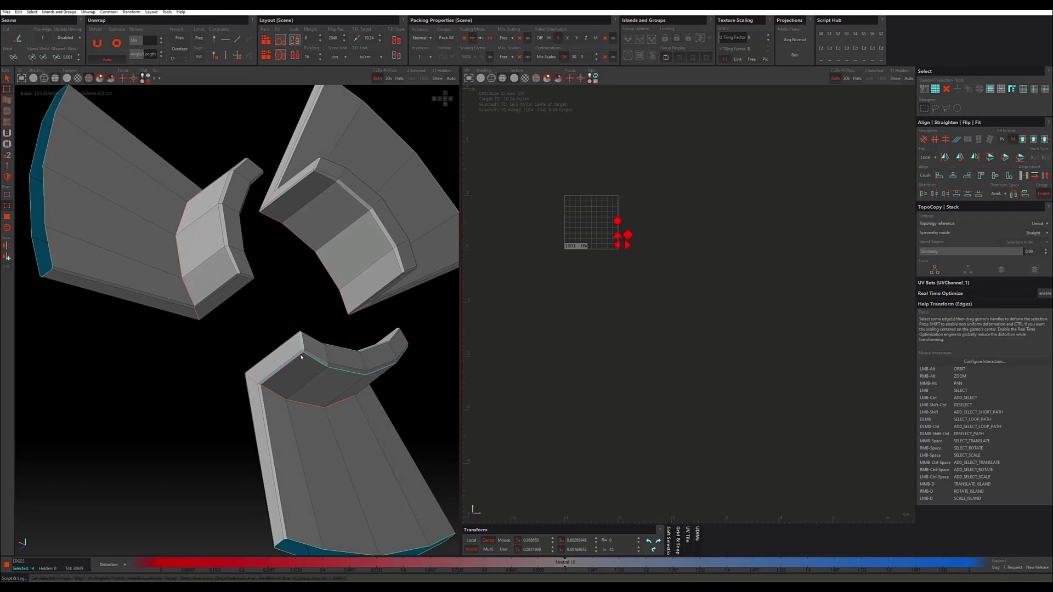
left_click(298, 357)
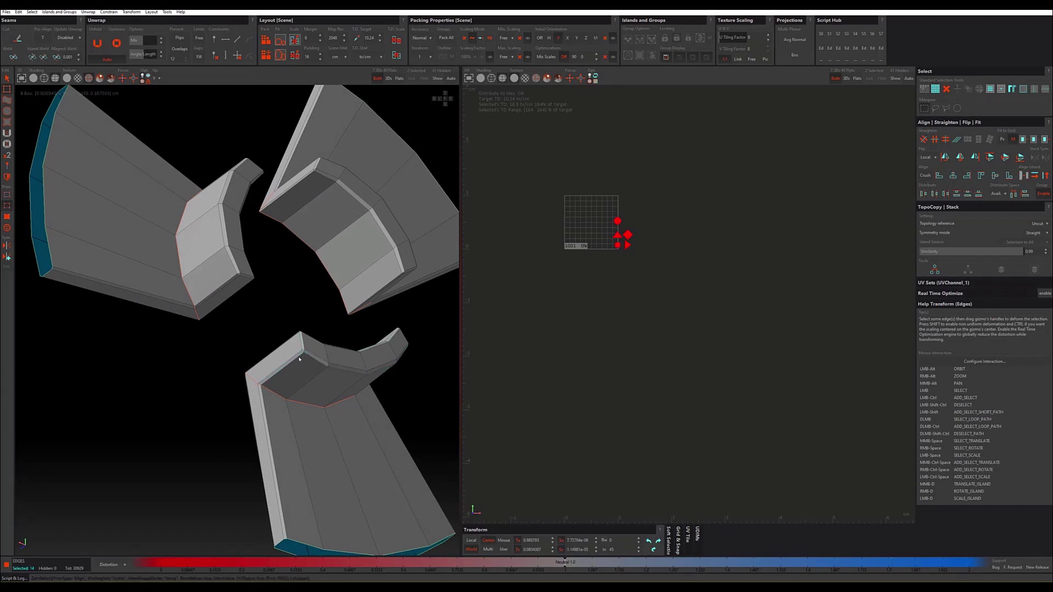
scroll(300, 359, "up", 2)
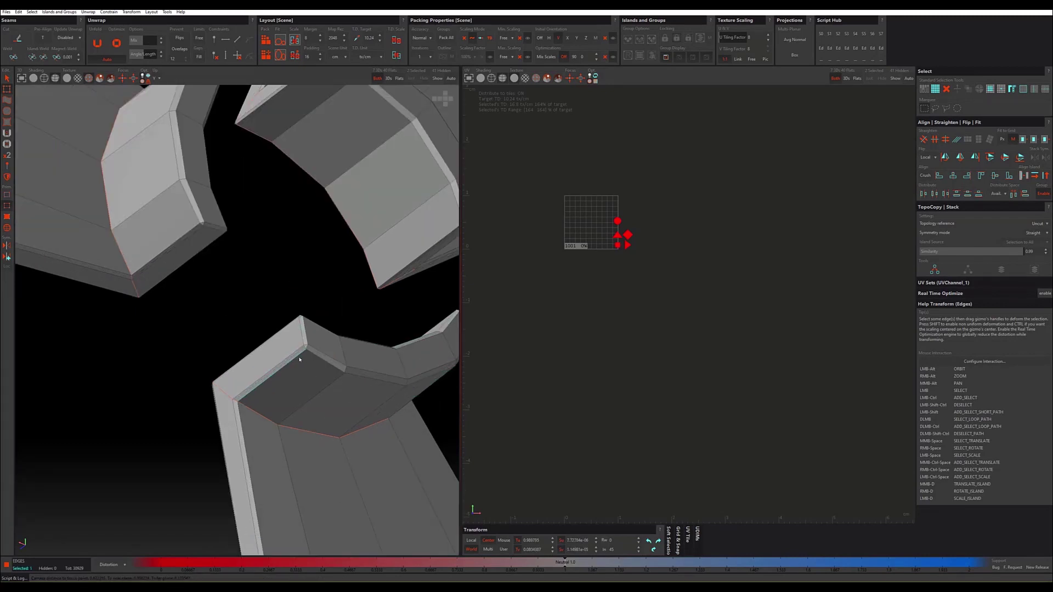
Step: Add the side, bevel and vertical rim edges of the piece to the edge selection
left_click(238, 409, "ctrl")
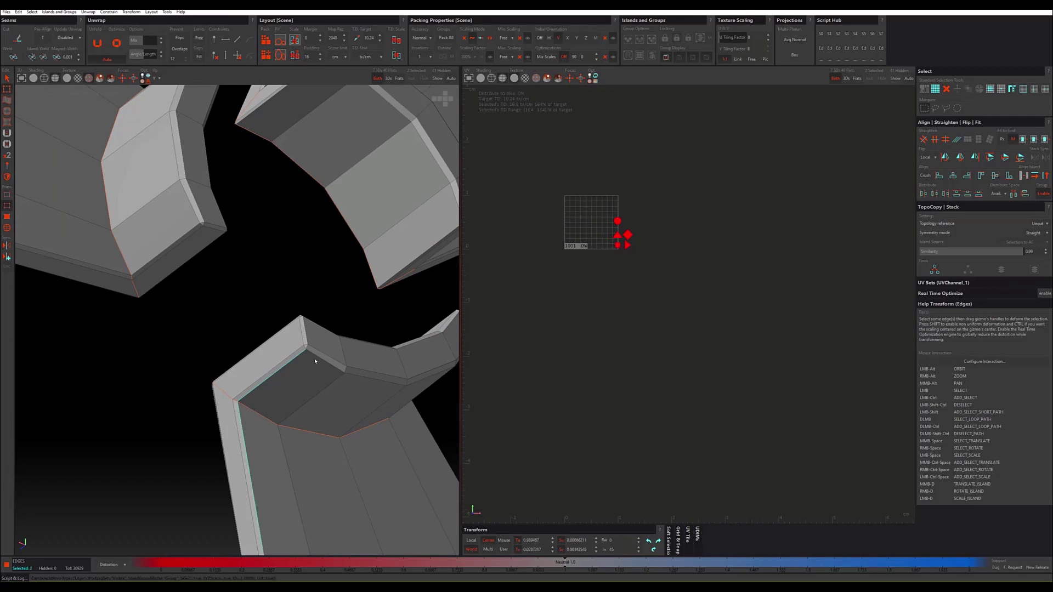
left_click(360, 378, "ctrl")
left_click_drag(359, 378, 309, 375, "alt")
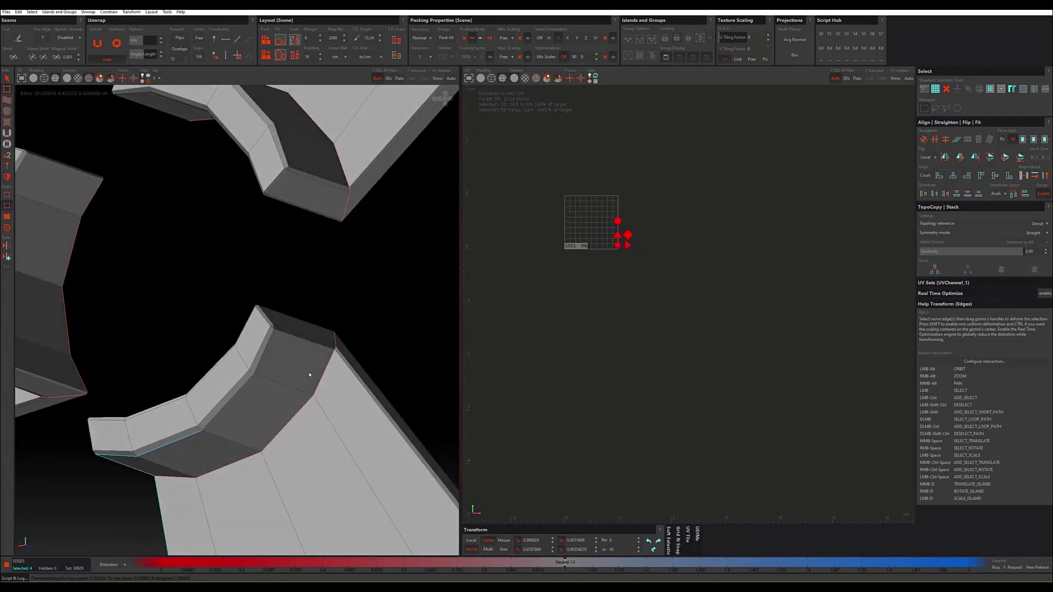
left_click(254, 376, "ctrl")
left_click(275, 332, "ctrl")
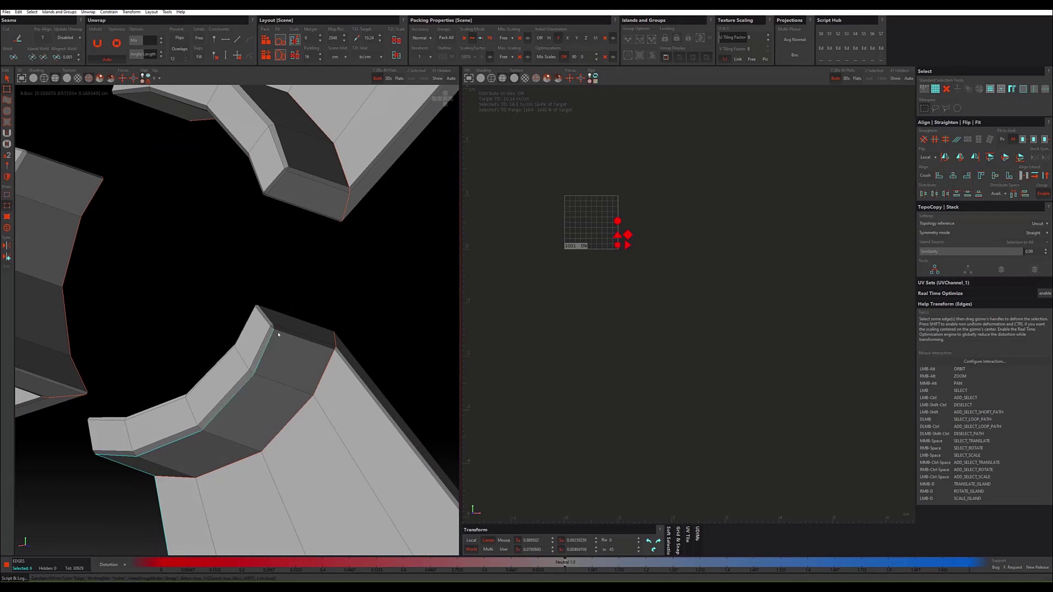
left_click_drag(274, 332, 276, 346, "alt")
left_click(289, 329, "ctrl")
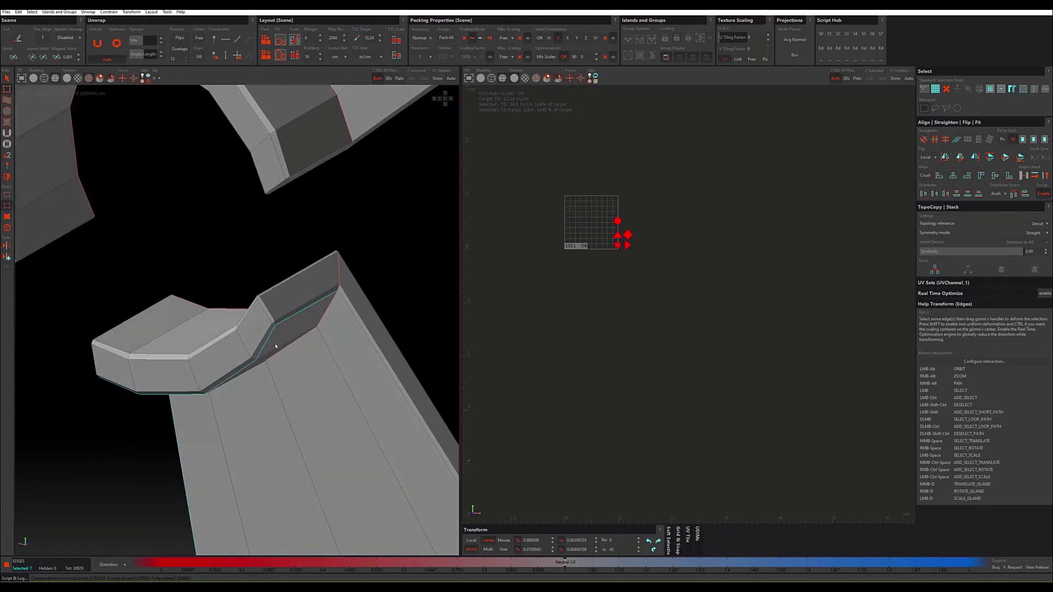
left_click(270, 314, "ctrl")
mouse_move(270, 314)
left_mouse_down("alt")
mouse_move(253, 297)
mouse_move(193, 406)
left_mouse_up("alt")
left_click(254, 296, "ctrl")
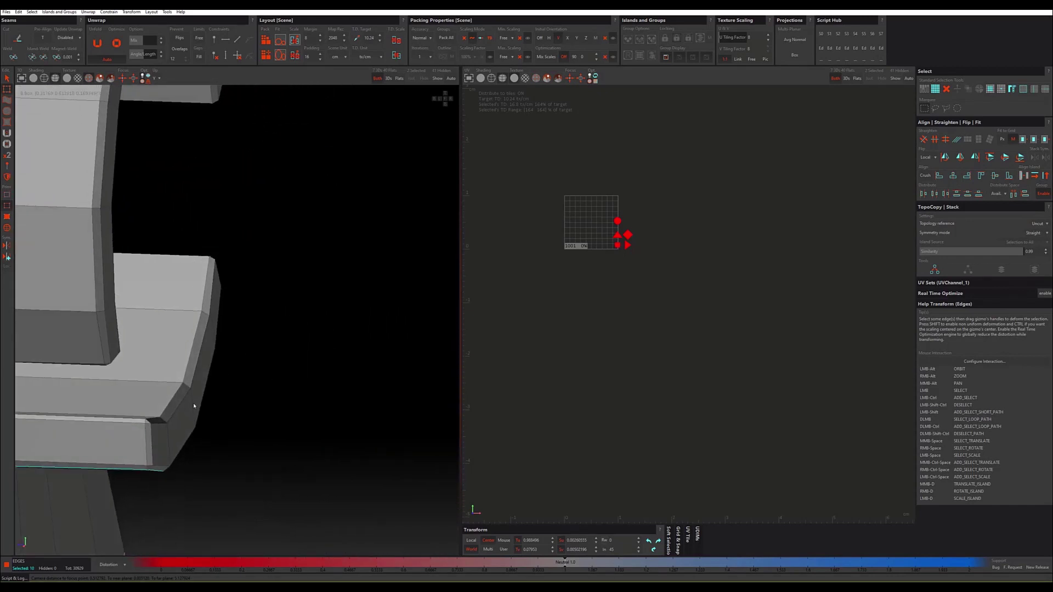
left_click(146, 456, "ctrl")
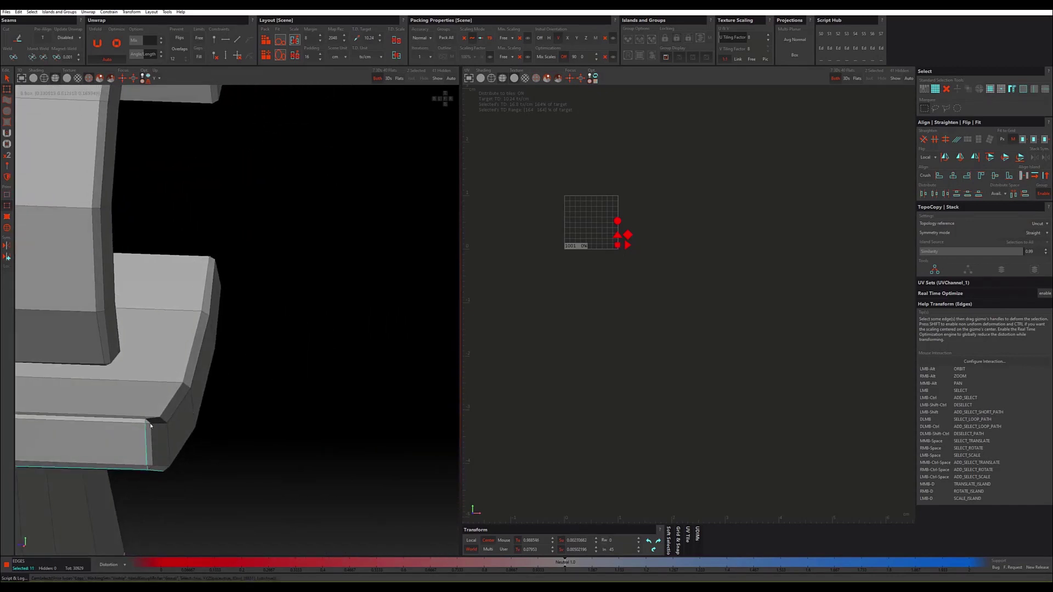
Step: Copy the bevel-edge selection onto the matching pieces and select one of the resulting islands
left_click(935, 269)
left_click_drag(324, 362, 269, 369, "alt")
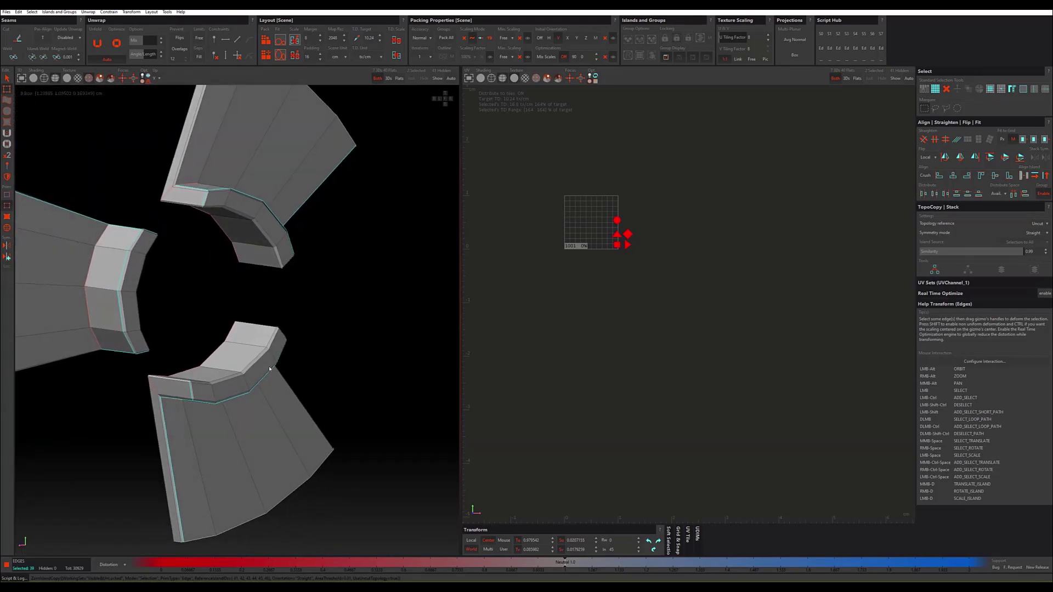
scroll(267, 369, "down", 5)
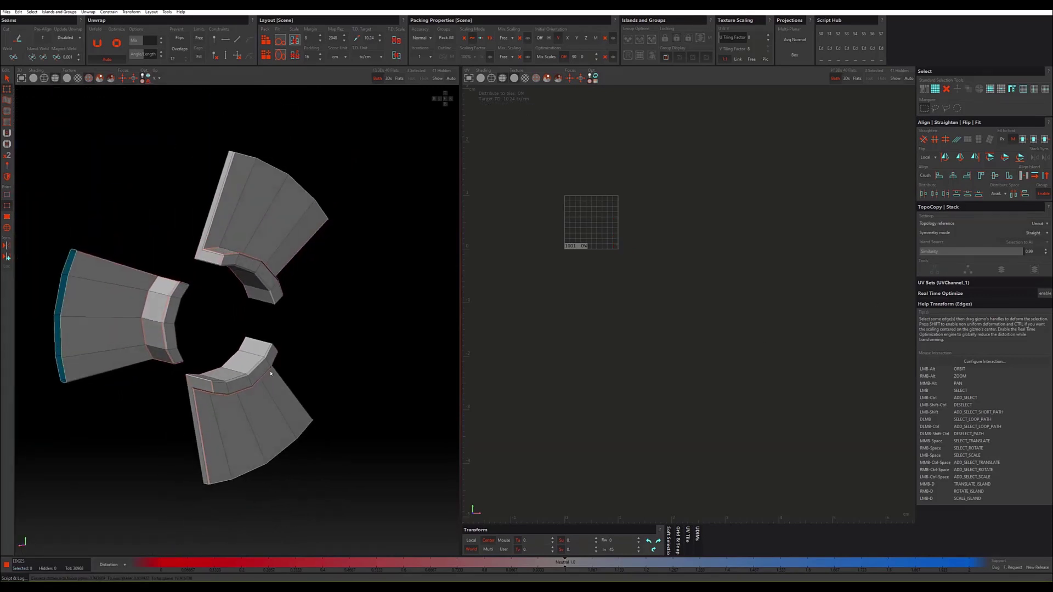
key("F4")
left_click(263, 280)
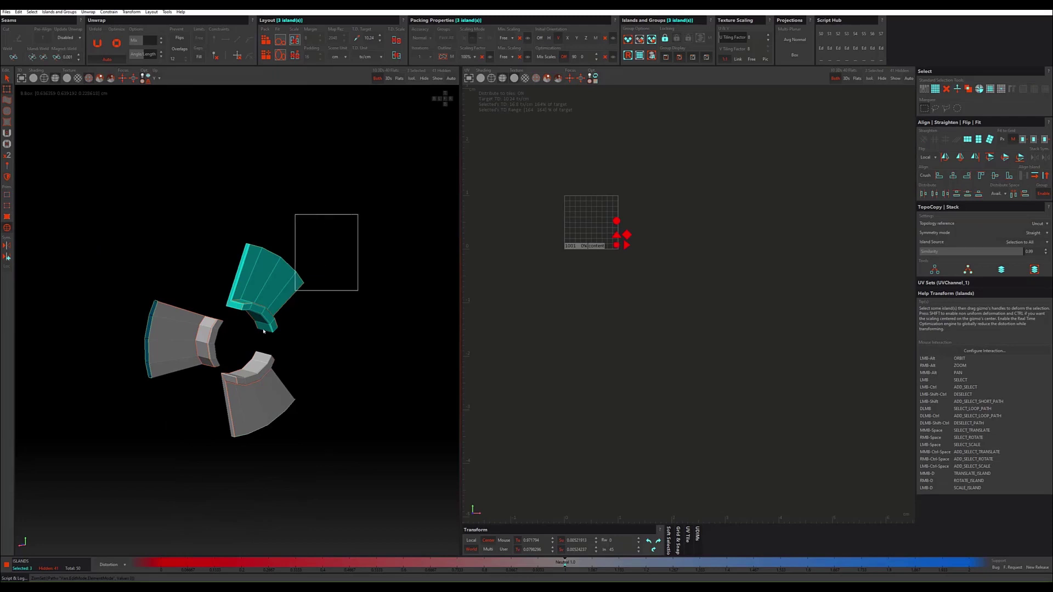
Step: Select all nine islands, then pick the top-left arc island and move it up-right
left_click_drag(359, 214, 153, 431)
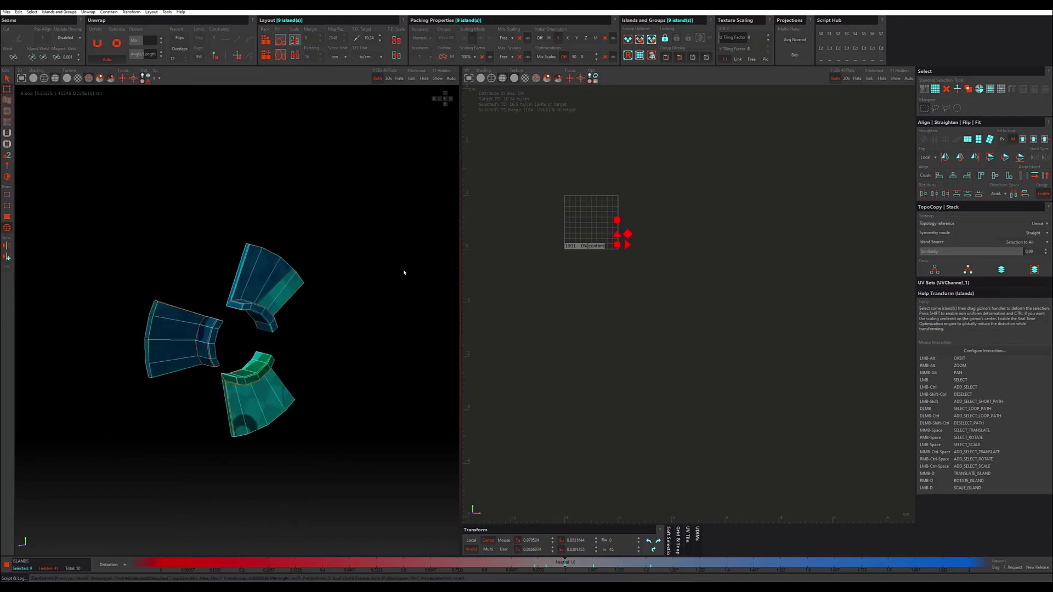
scroll(235, 308, "up", 3)
scroll(236, 307, "up", 2)
scroll(625, 261, "up", 3)
scroll(609, 285, "up", 3)
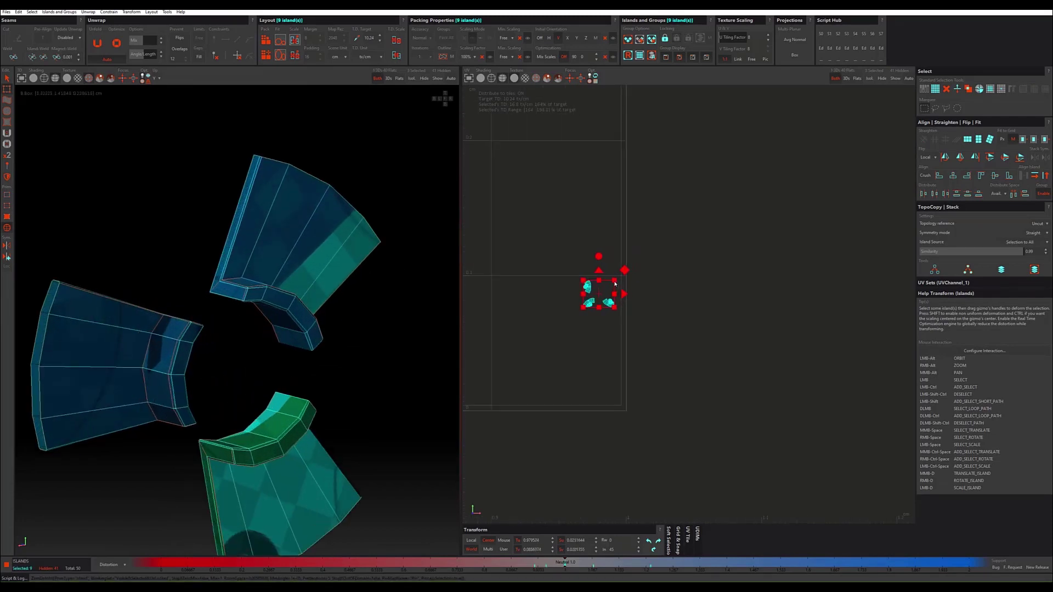
scroll(597, 288, "up", 2)
scroll(586, 288, "up", 2)
scroll(575, 287, "up", 2)
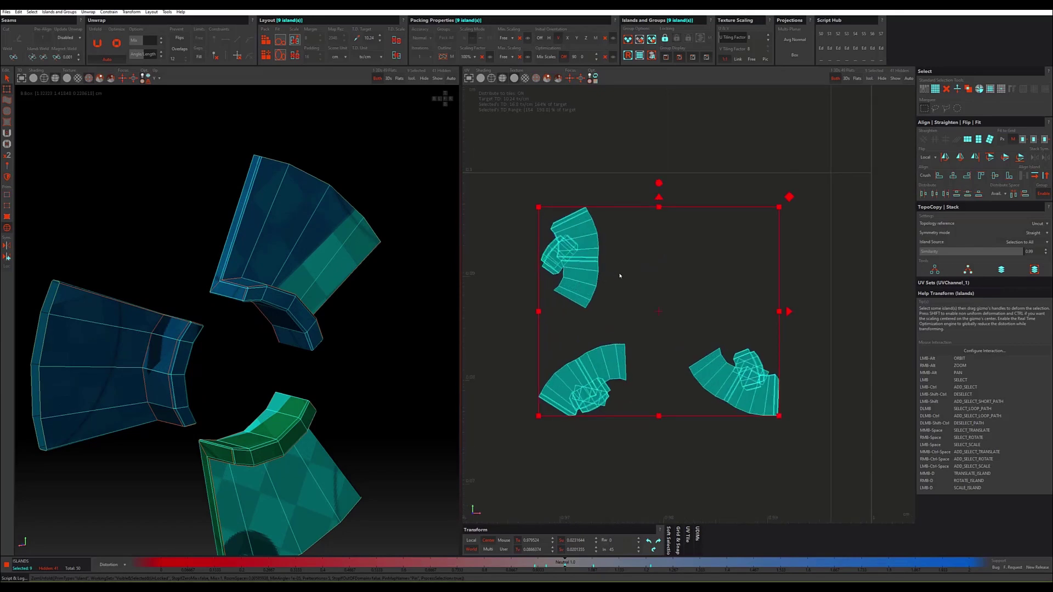
left_click(590, 269)
left_click(600, 268)
left_click(581, 251)
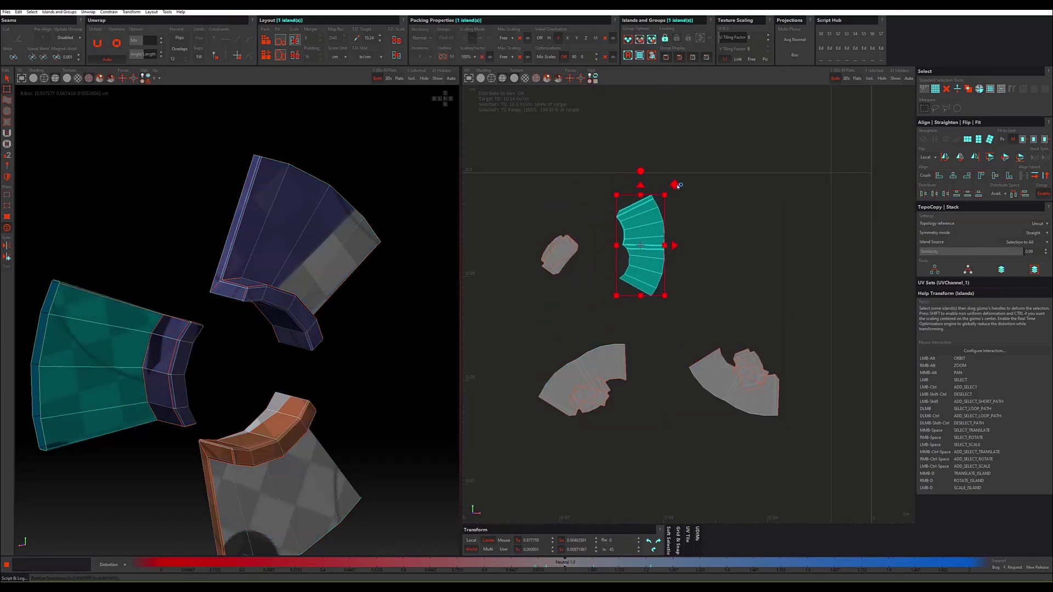
left_click_drag(574, 258, 640, 245)
Step: Align the top arc island horizontally and set the checker tiling factor to 20
left_click_drag(329, 318, 278, 338, "alt")
key("Tab")
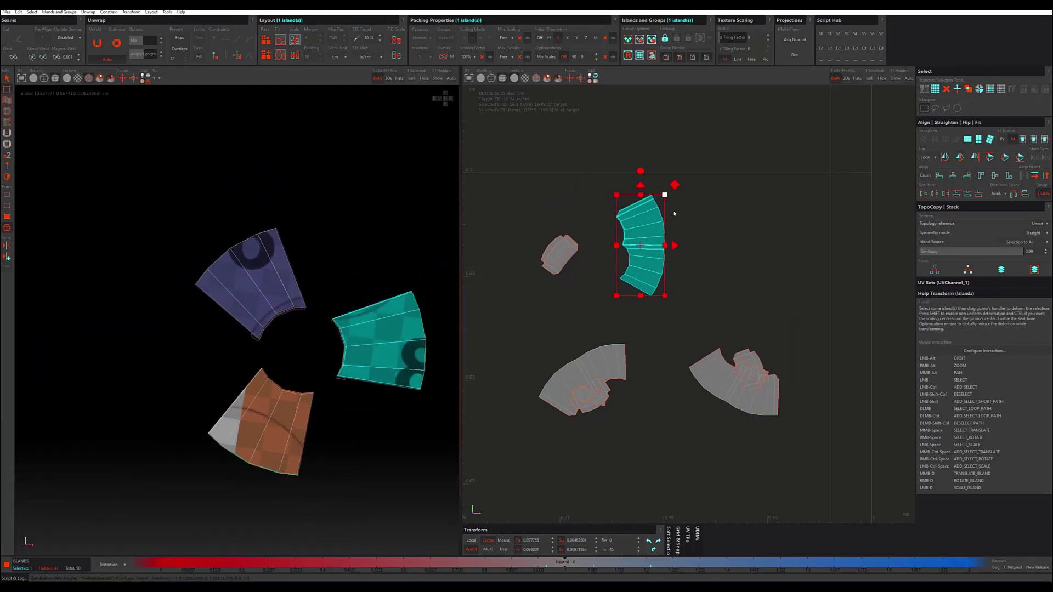
left_click(1034, 176)
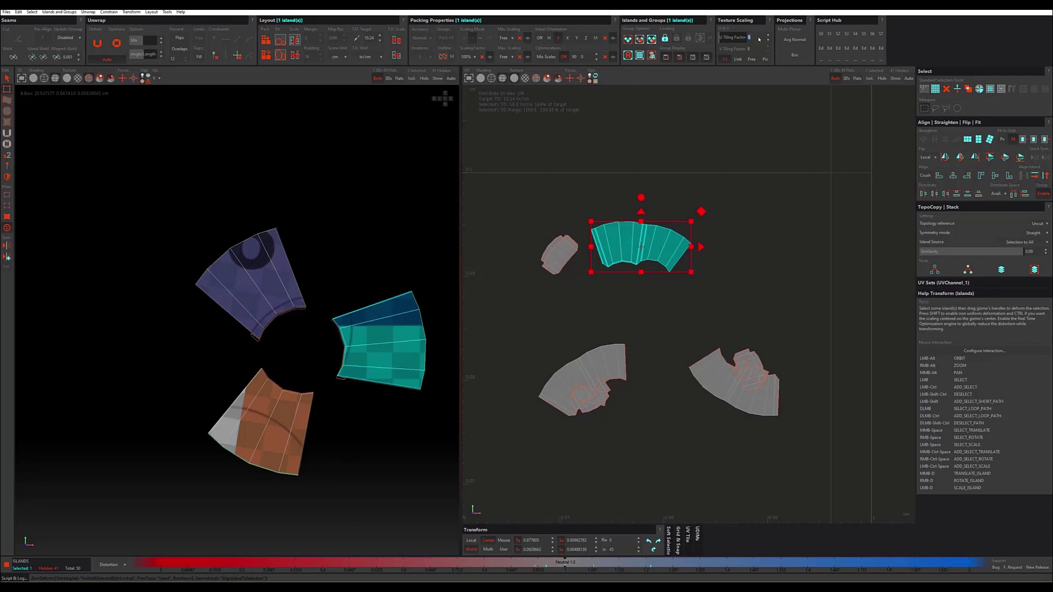
type("20")
key("Return")
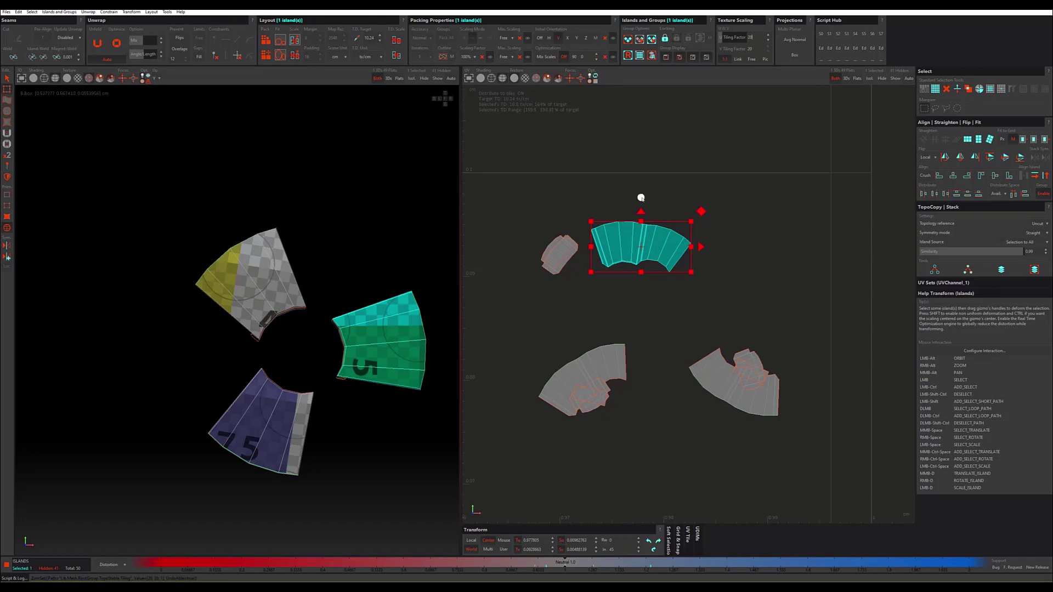
Step: Rotate the arc island upright, re-straighten it and move it into place
left_click_drag(641, 197, 642, 263)
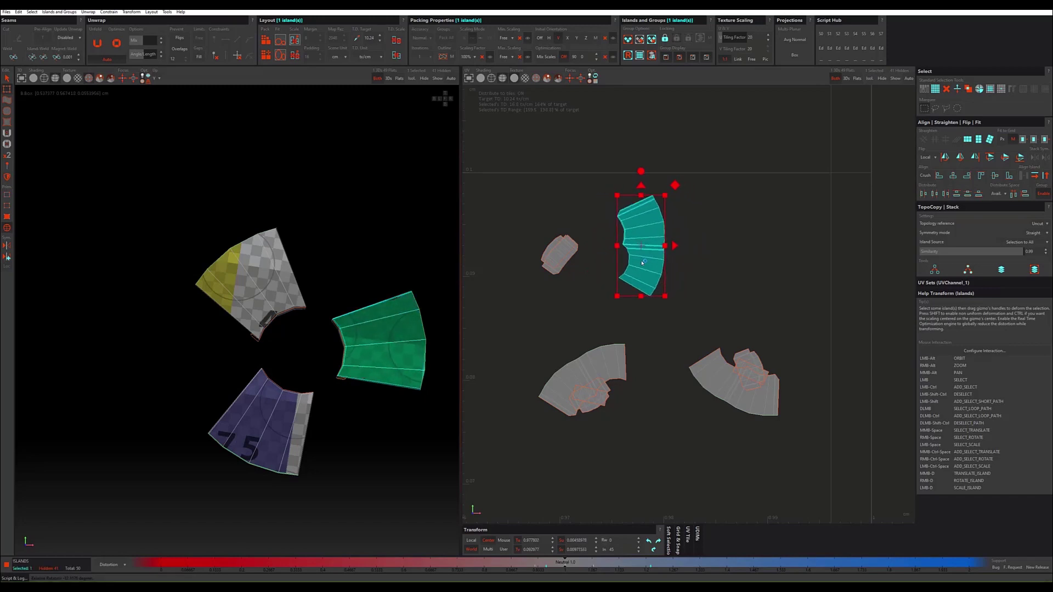
left_click(1035, 176)
left_click(1045, 176)
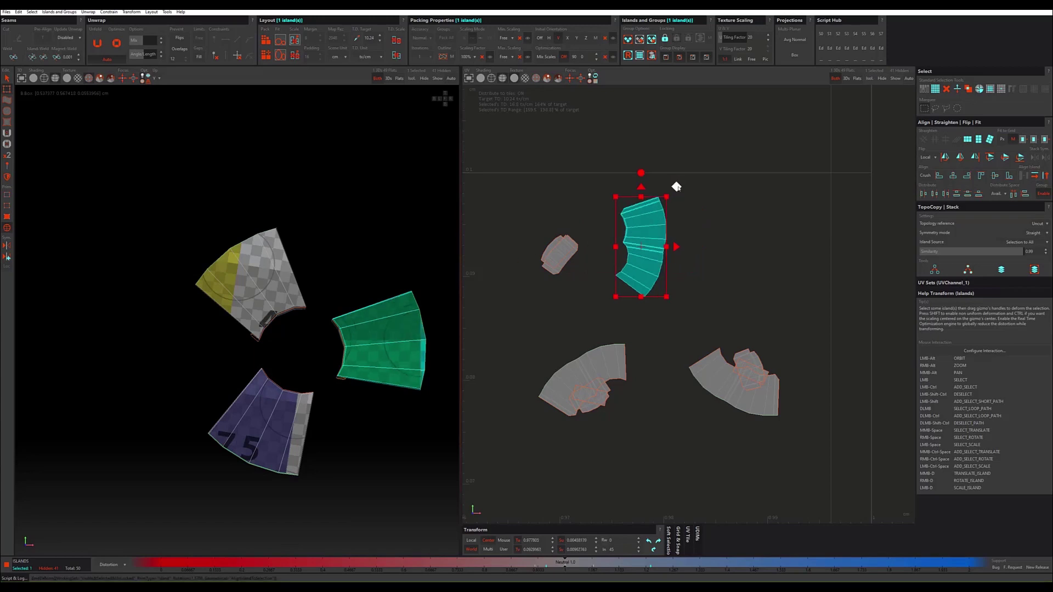
left_click_drag(676, 187, 675, 206)
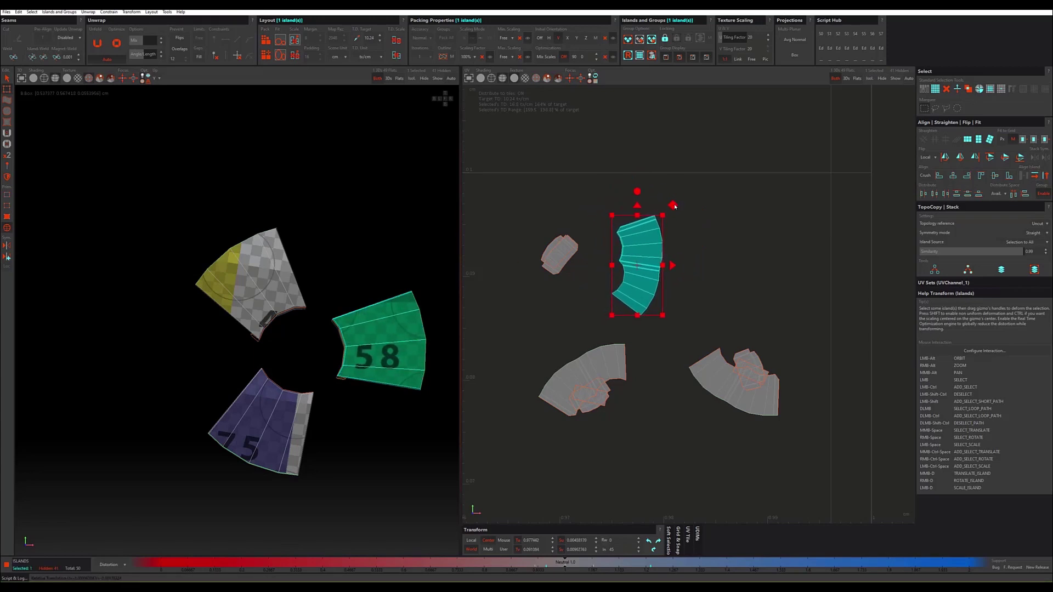
scroll(658, 243, "up", 2)
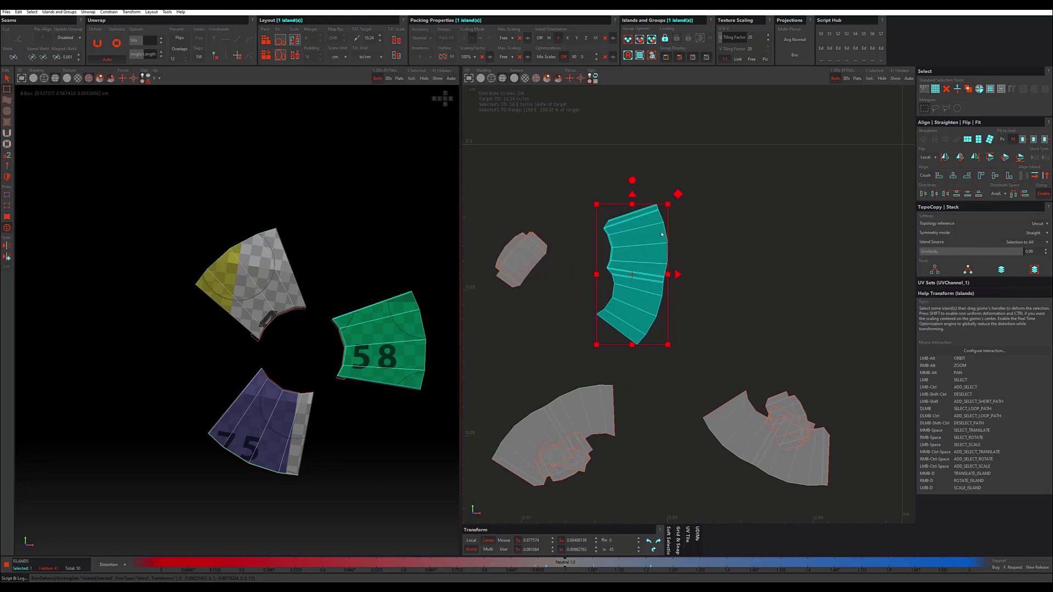
scroll(661, 236, "down", 2)
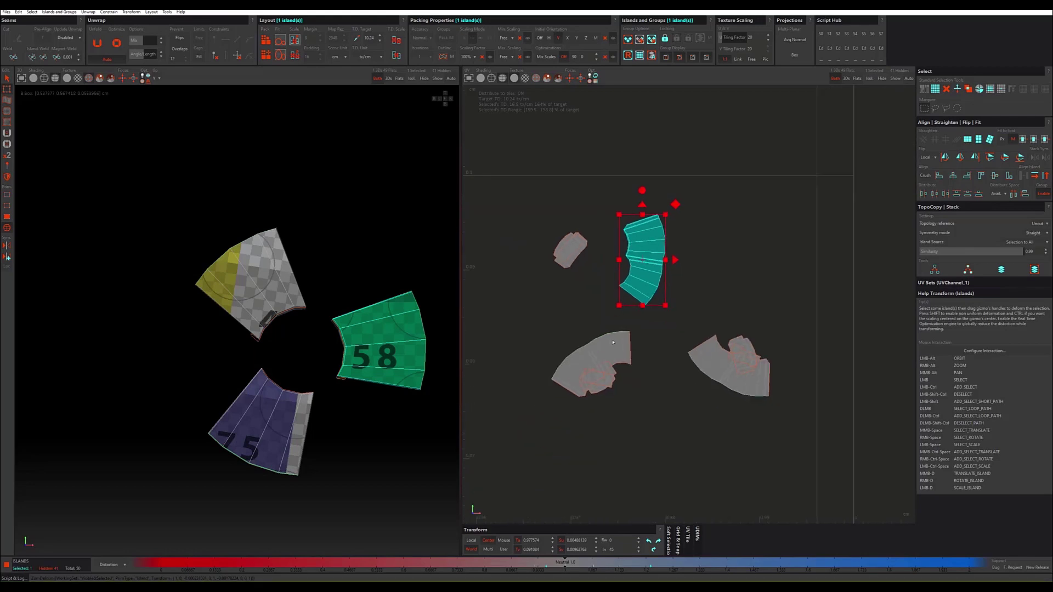
left_click(613, 342)
Step: Move and turn the arc islands, including island 26, toward the upper-left of UV space
mouse_move(641, 321)
left_mouse_down()
mouse_move(520, 272)
mouse_move(524, 282)
mouse_move(615, 202)
left_mouse_up()
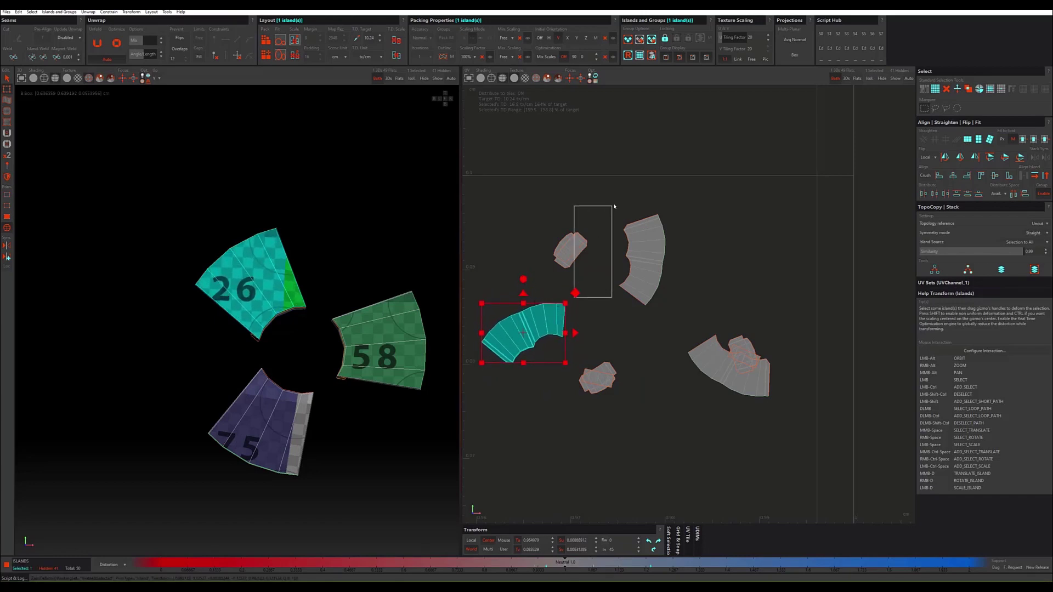
left_click(540, 320)
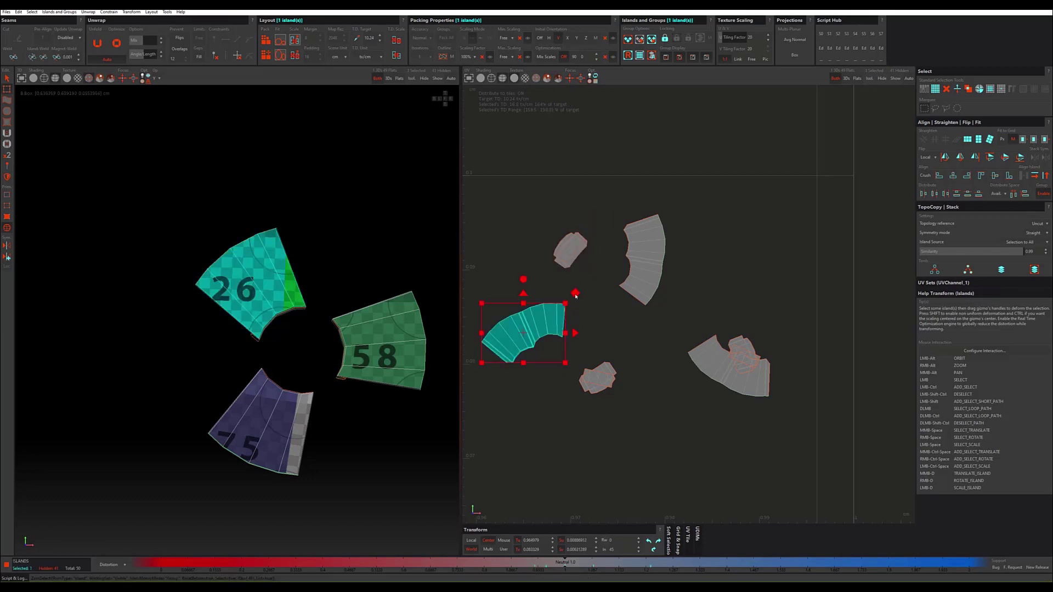
left_click_drag(575, 296, 554, 190)
left_click(714, 365)
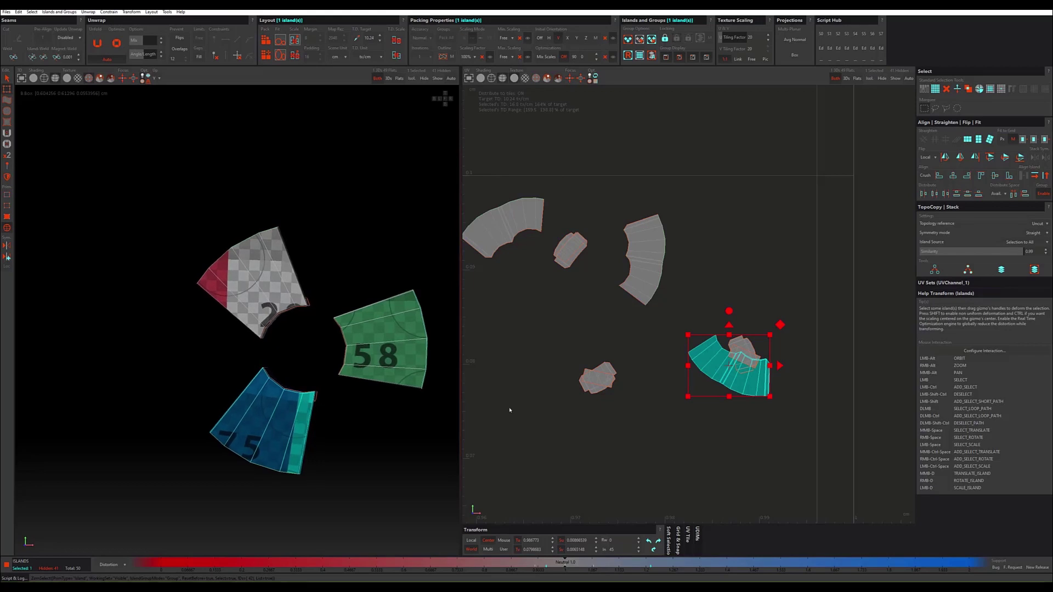
mouse_move(730, 315)
left_mouse_down()
mouse_move(725, 324)
mouse_move(528, 248)
mouse_move(609, 267)
left_mouse_up()
Step: Shift the right arc island left, then straighten a small strip island and move it up-right
middle_click_drag(586, 322, 555, 466)
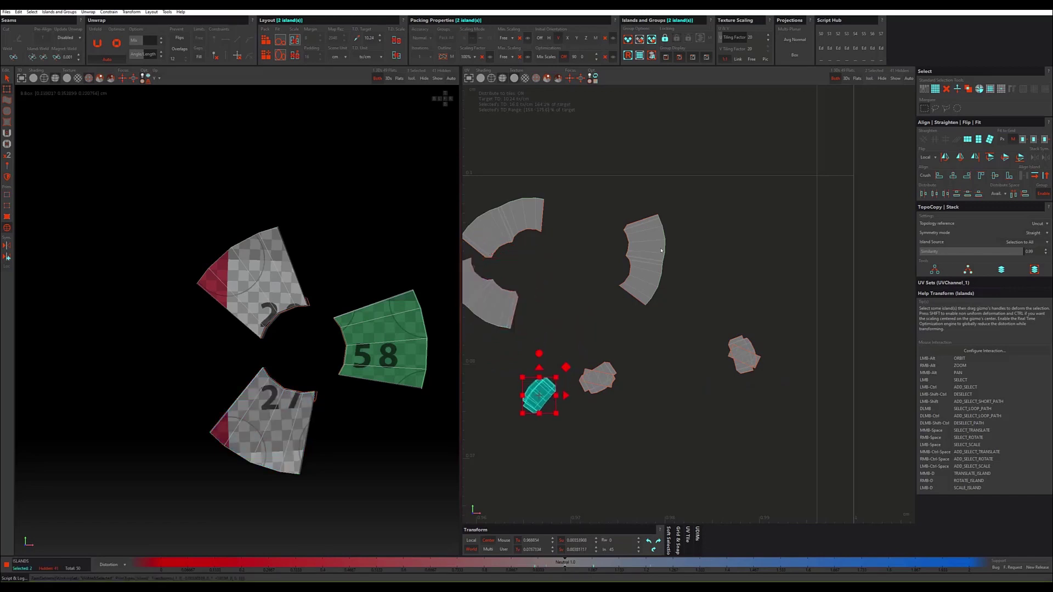
left_click(661, 251)
left_click_drag(675, 204, 578, 229)
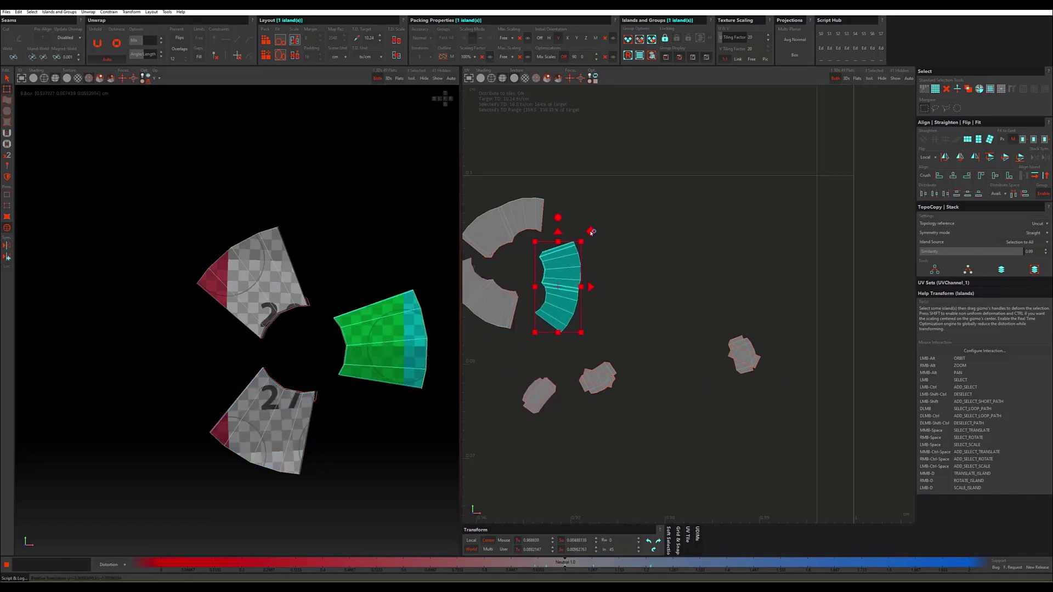
left_click(547, 392)
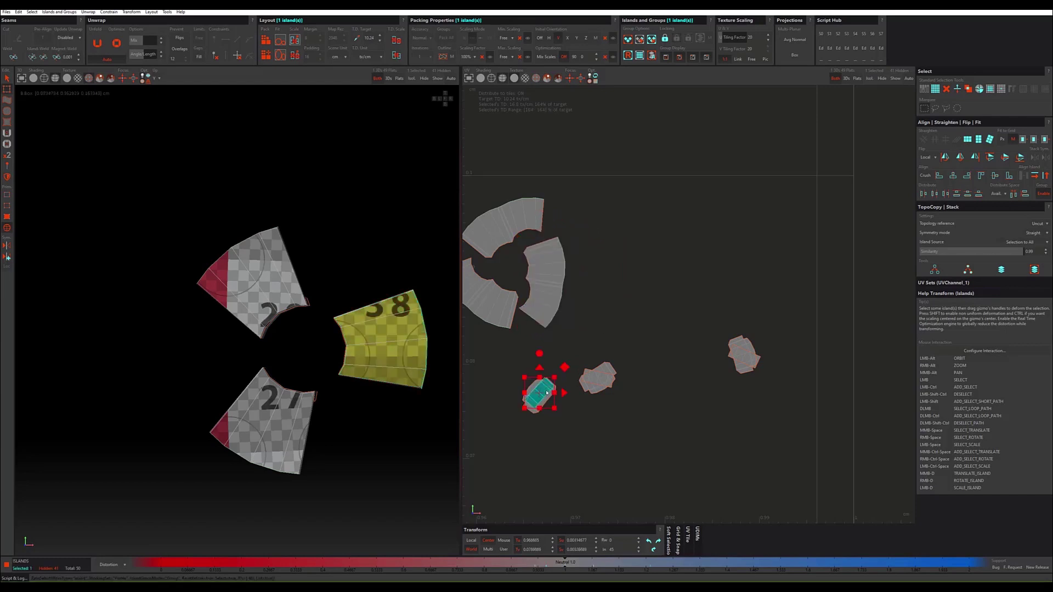
left_click_drag(563, 373, 623, 309)
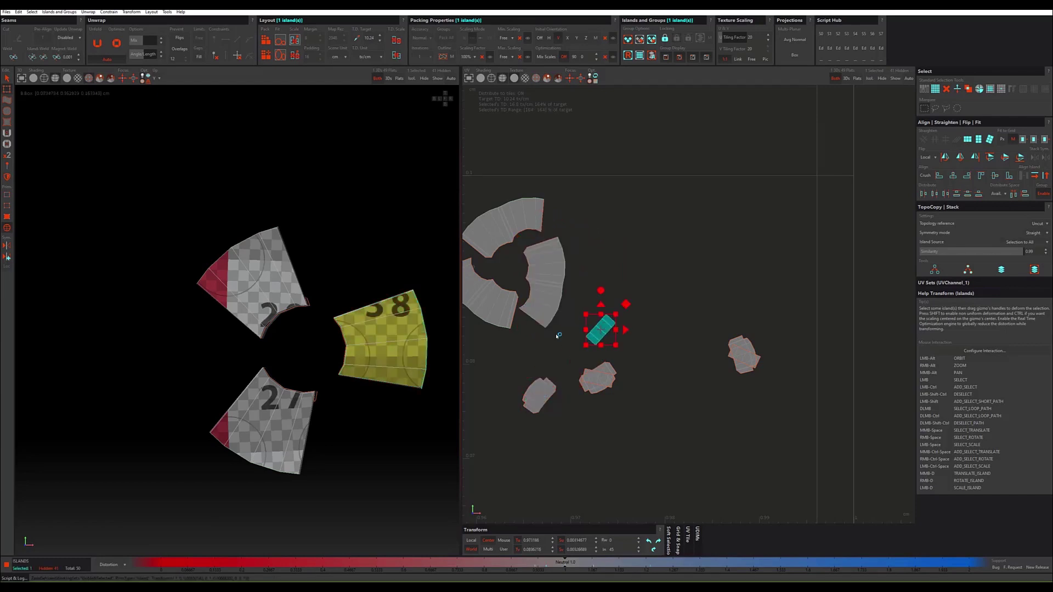
left_click_drag(340, 395, 295, 405, "alt")
left_click_drag(335, 371, 288, 357, "alt")
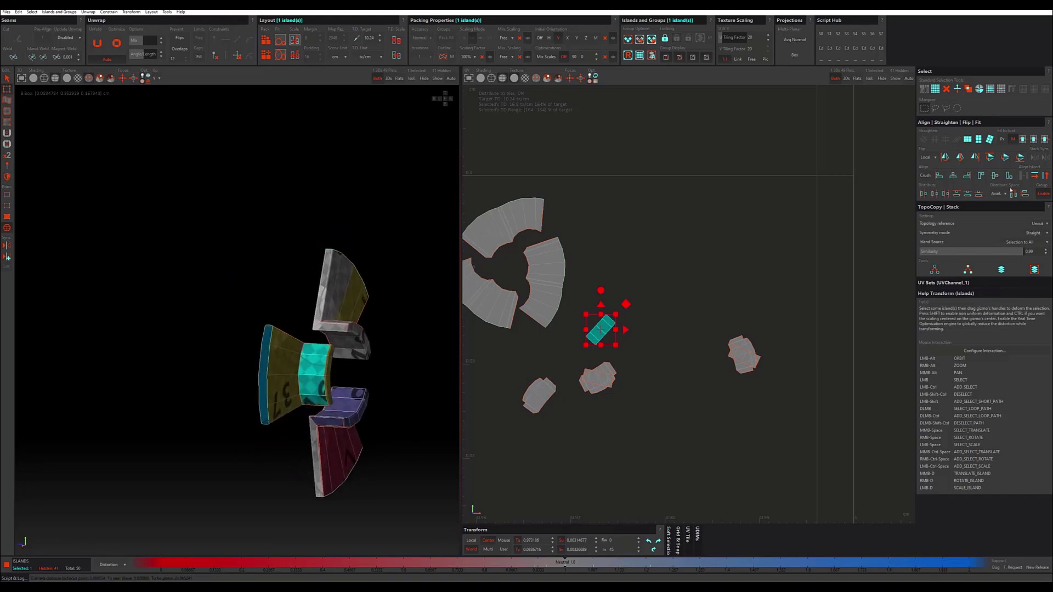
left_click(1035, 176)
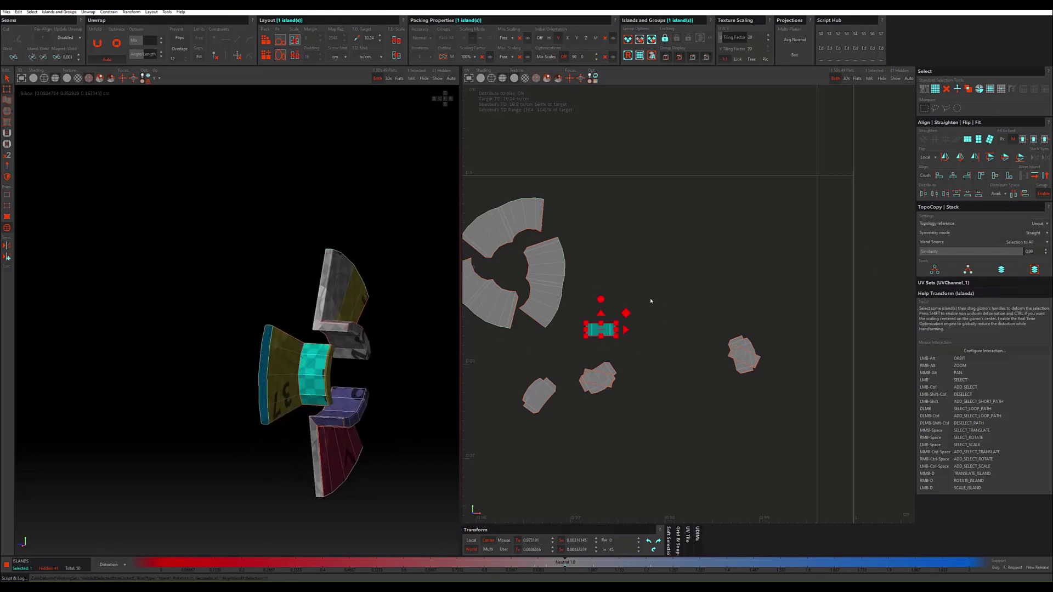
left_click_drag(625, 313, 625, 327)
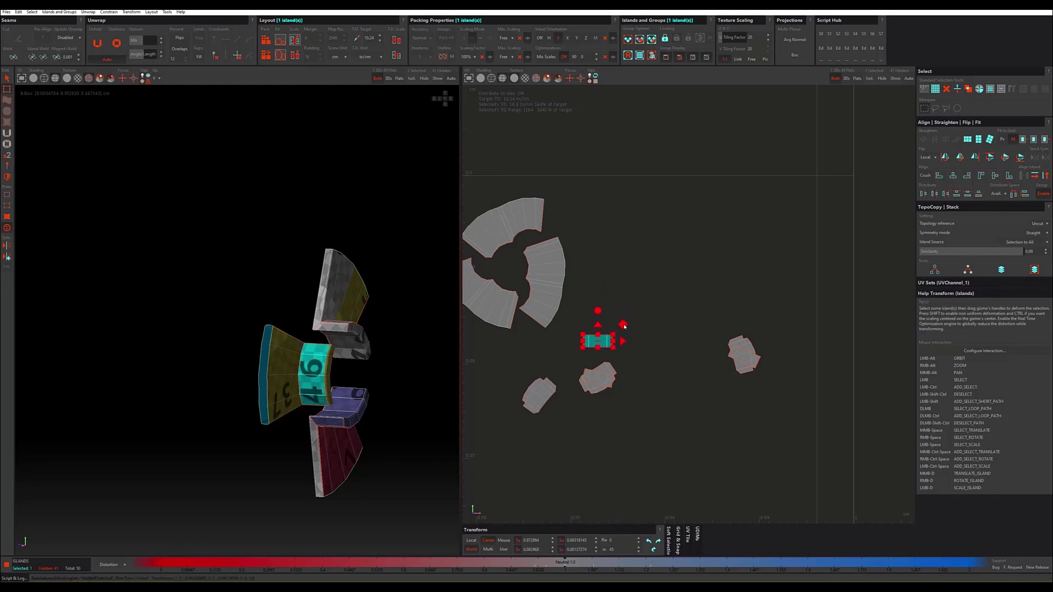
Step: Rotate the selected strip island horizontal and move it up, away from the others
left_click_drag(428, 395, 324, 411, "alt")
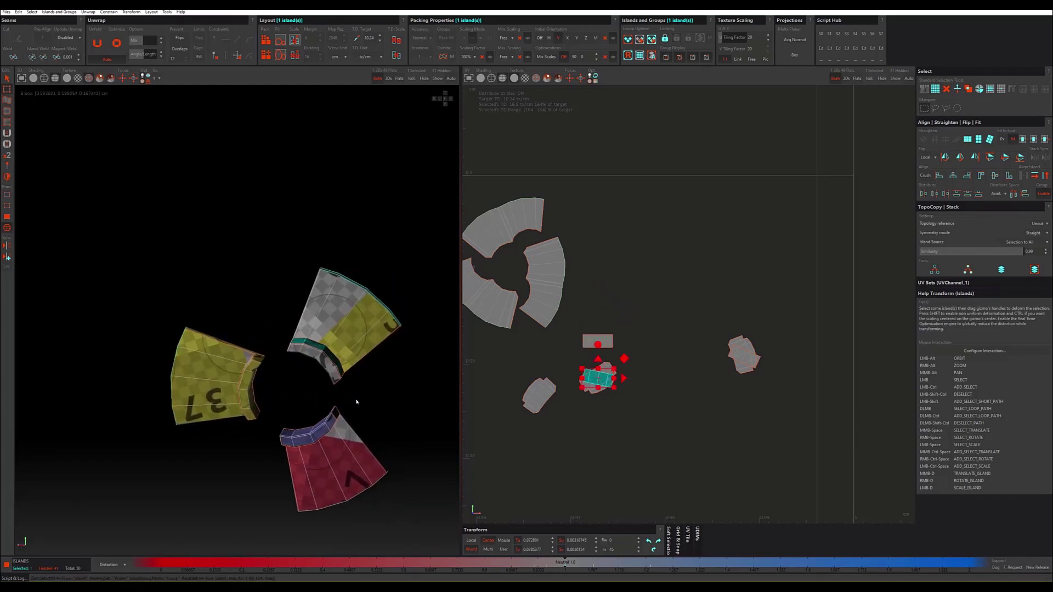
left_click(1046, 175)
left_click(1047, 176)
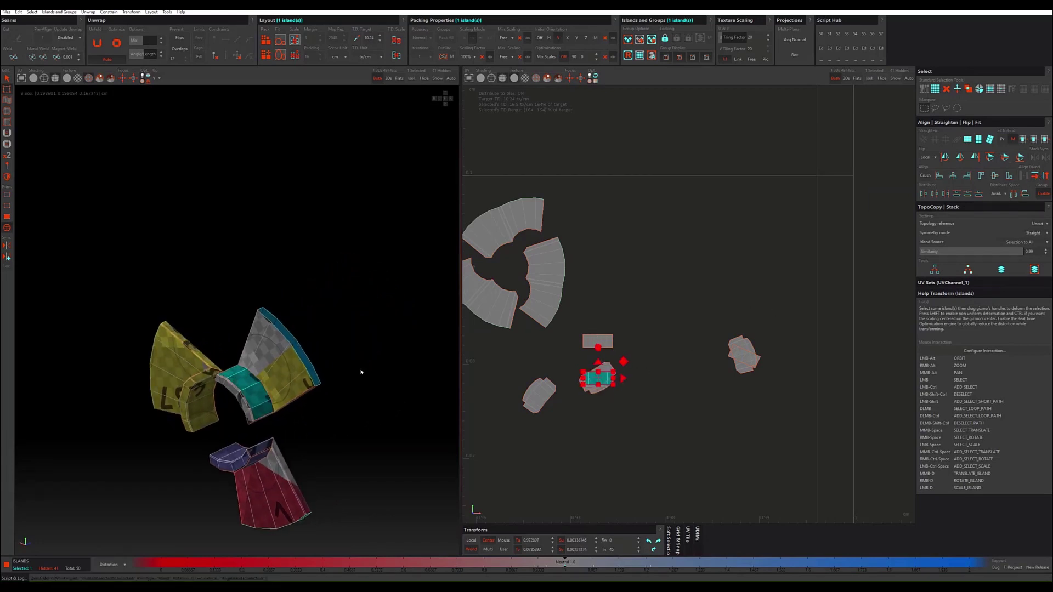
left_click_drag(360, 369, 340, 379, "alt")
left_click_drag(623, 362, 620, 259)
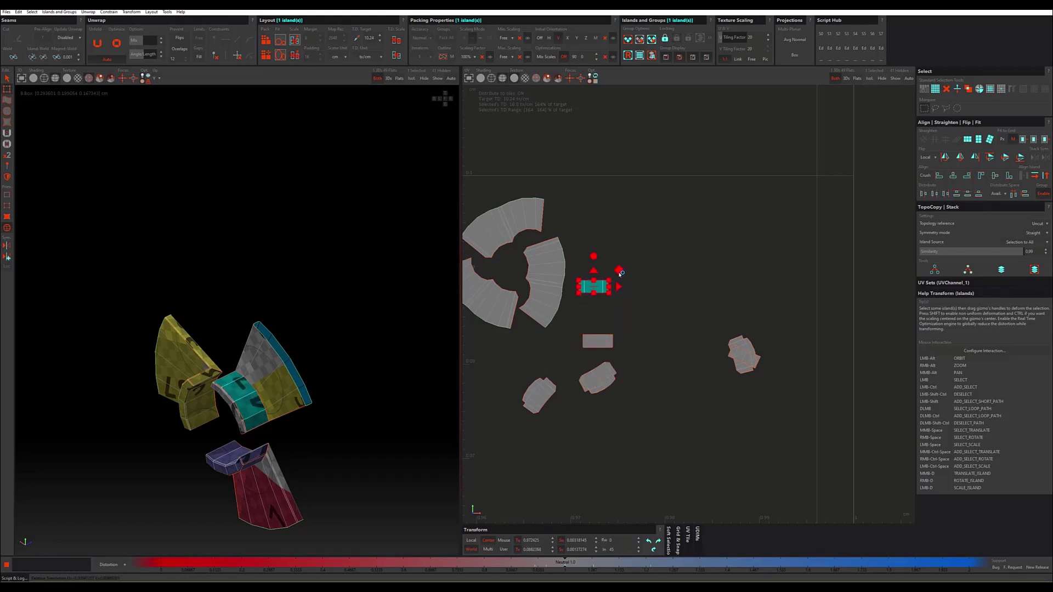
left_click_drag(362, 373, 323, 392, "alt")
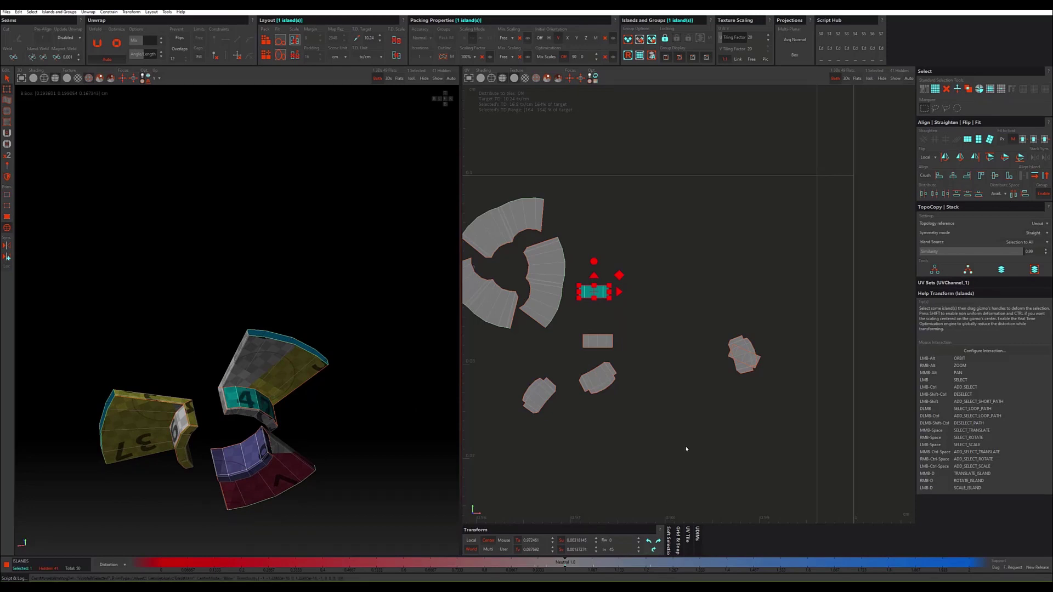
Step: Straighten the small right island, turn it upright and move it off its overlapping neighbour
left_click(745, 357)
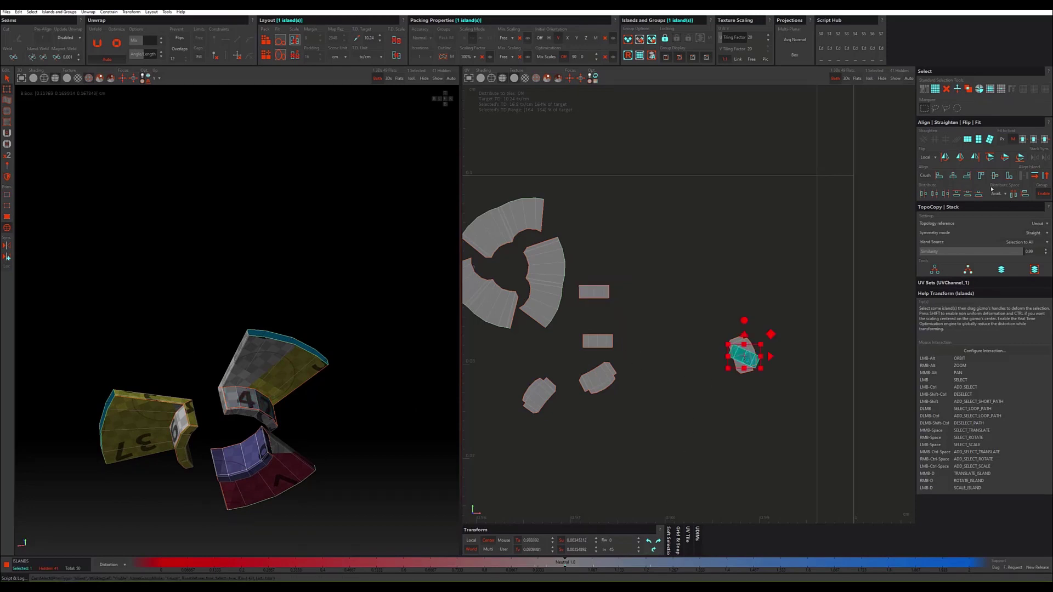
left_click(1033, 177)
left_click_drag(308, 428, 269, 340, "alt")
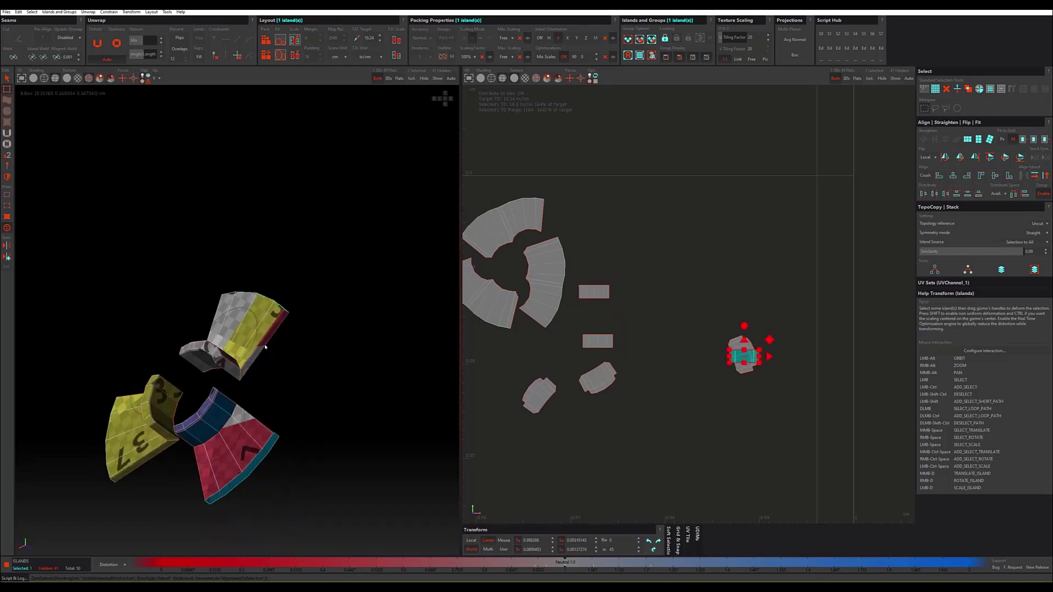
left_click_drag(770, 340, 716, 326)
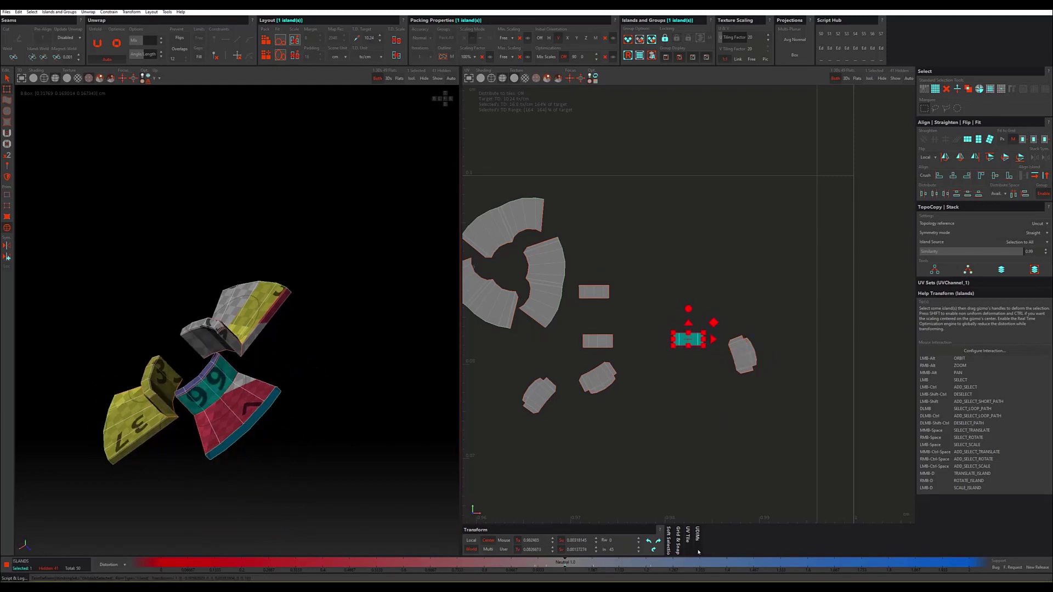
left_click(653, 549)
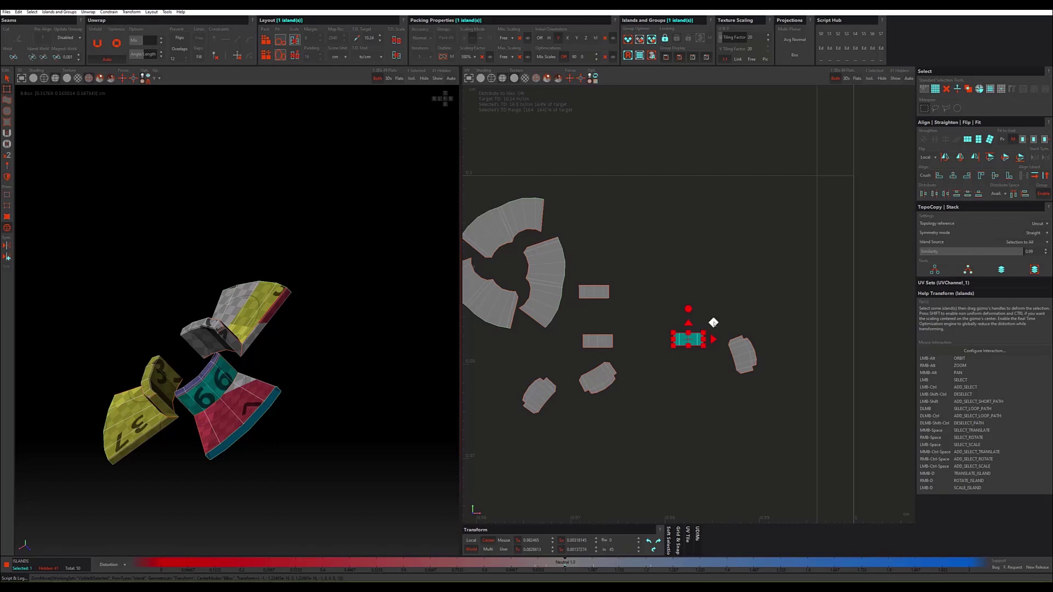
left_click_drag(713, 322, 718, 370)
Step: Straighten the small right-hand island, nudge it up, and turn it level so its numbers read correctly
left_click(743, 353)
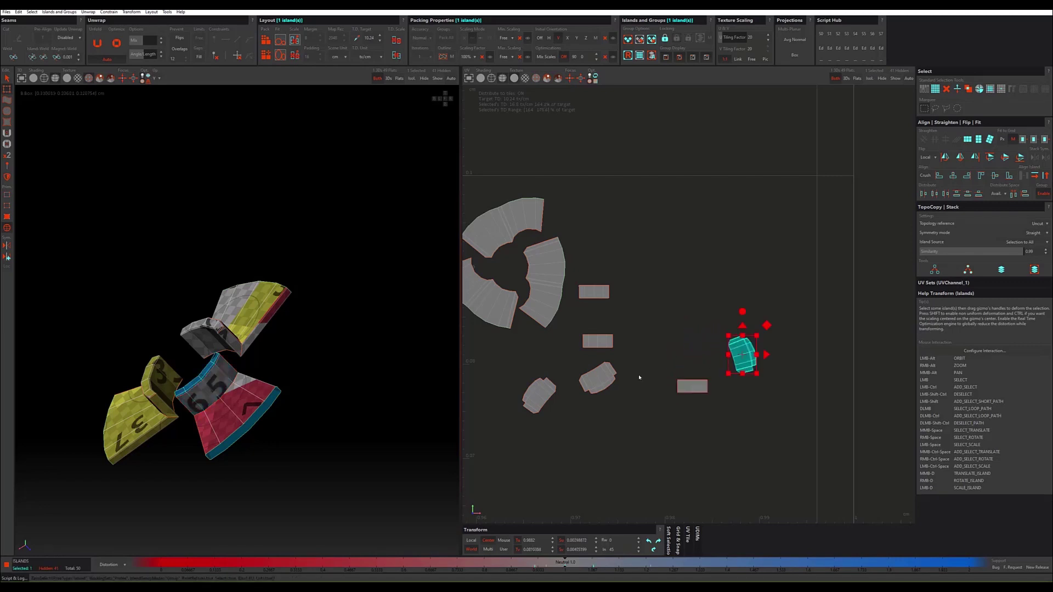
mouse_move(263, 359)
left_mouse_down("alt")
mouse_move(365, 402)
mouse_move(494, 400)
mouse_move(475, 420)
mouse_move(598, 353)
left_mouse_up("alt")
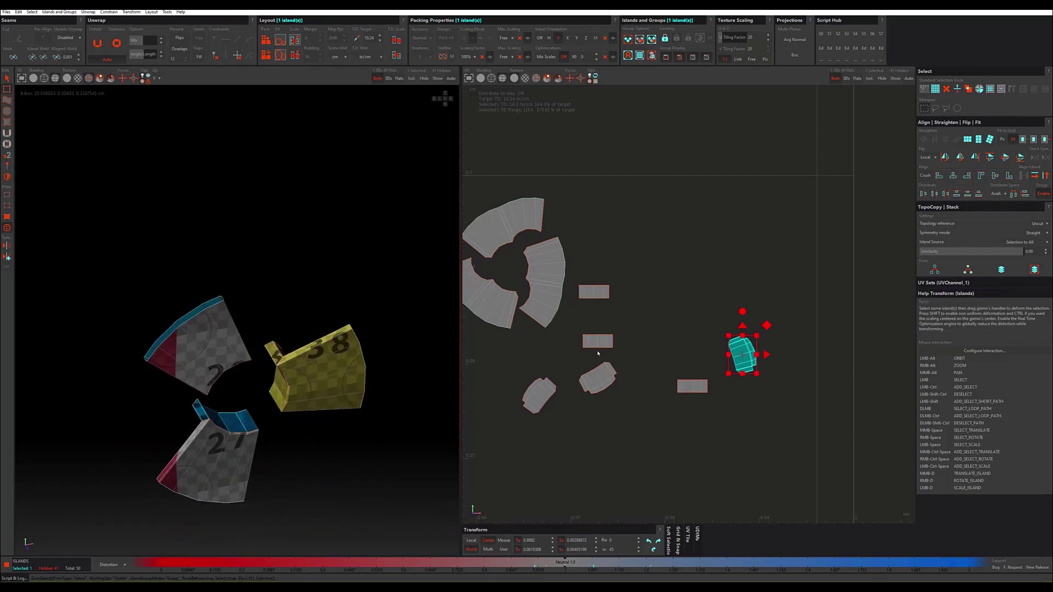
left_click(687, 372)
left_click(745, 360)
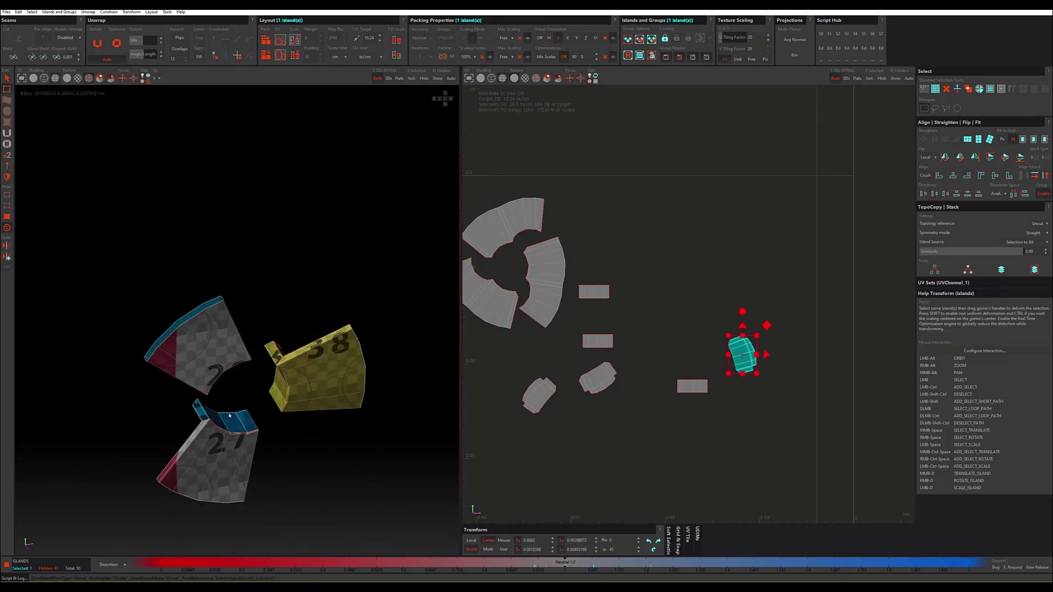
scroll(229, 416, "up", 3)
scroll(229, 416, "up", 2)
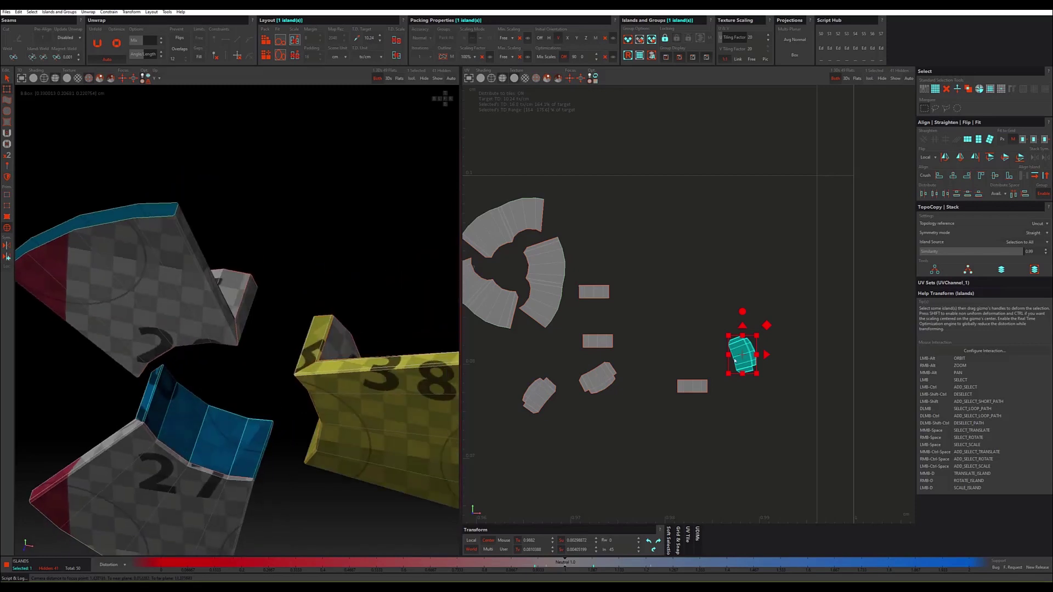
left_click(1047, 176)
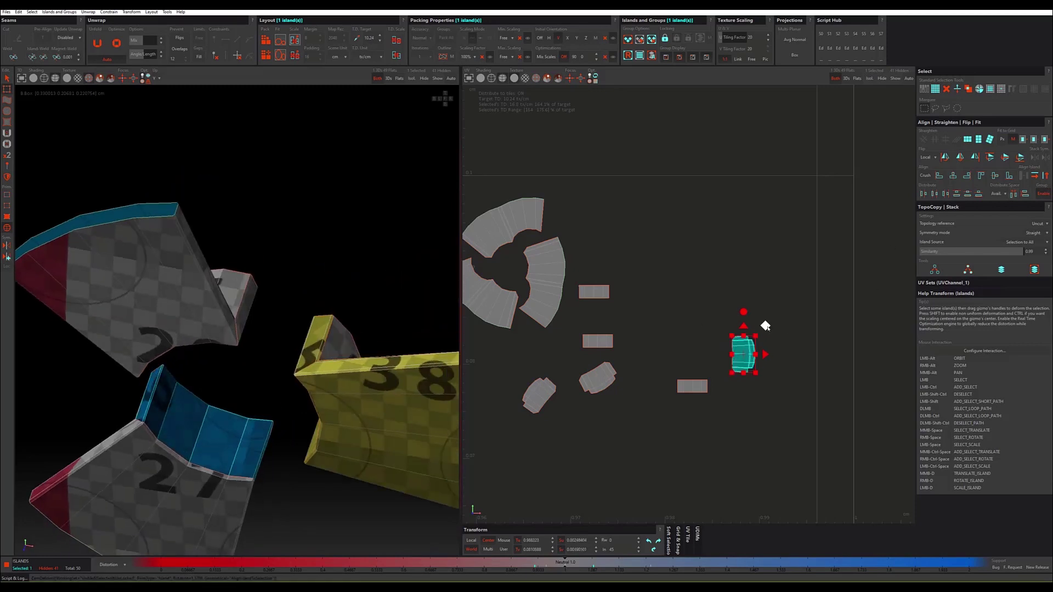
left_click_drag(766, 327, 759, 313)
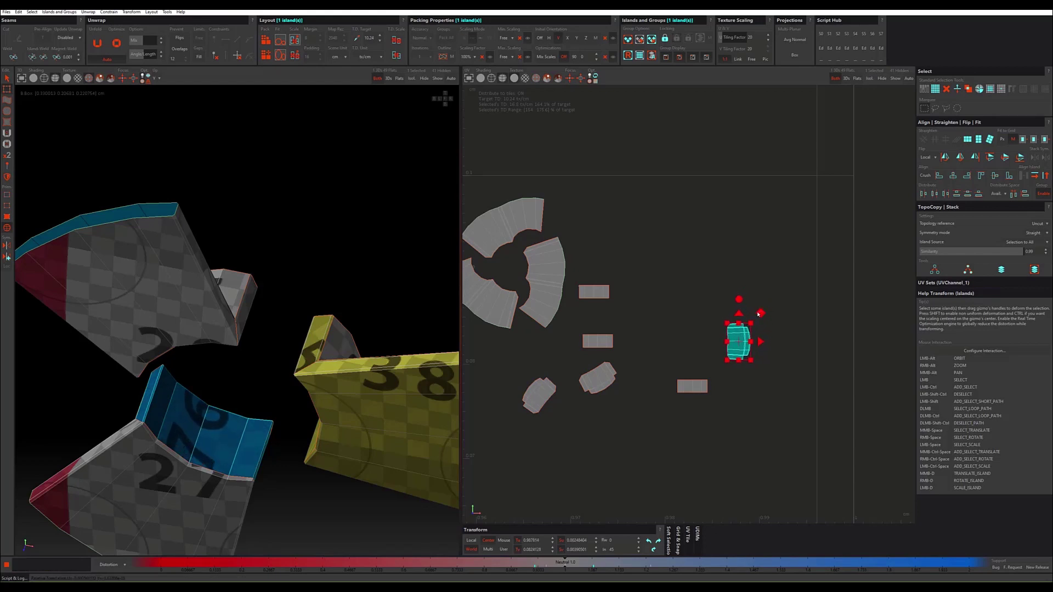
left_click(1035, 177)
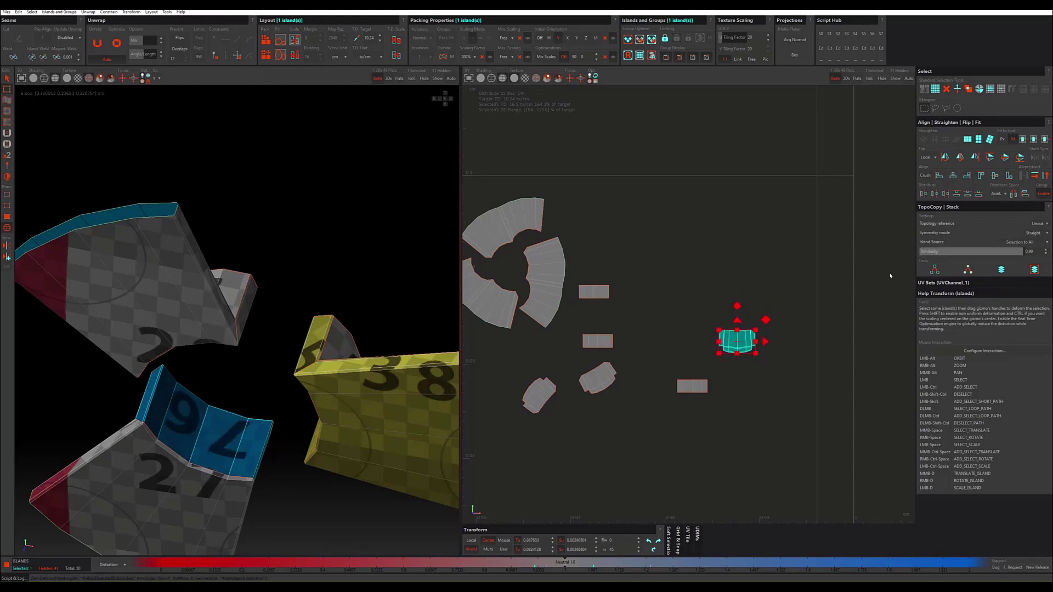
left_click(652, 551)
scroll(649, 386, "down", 2)
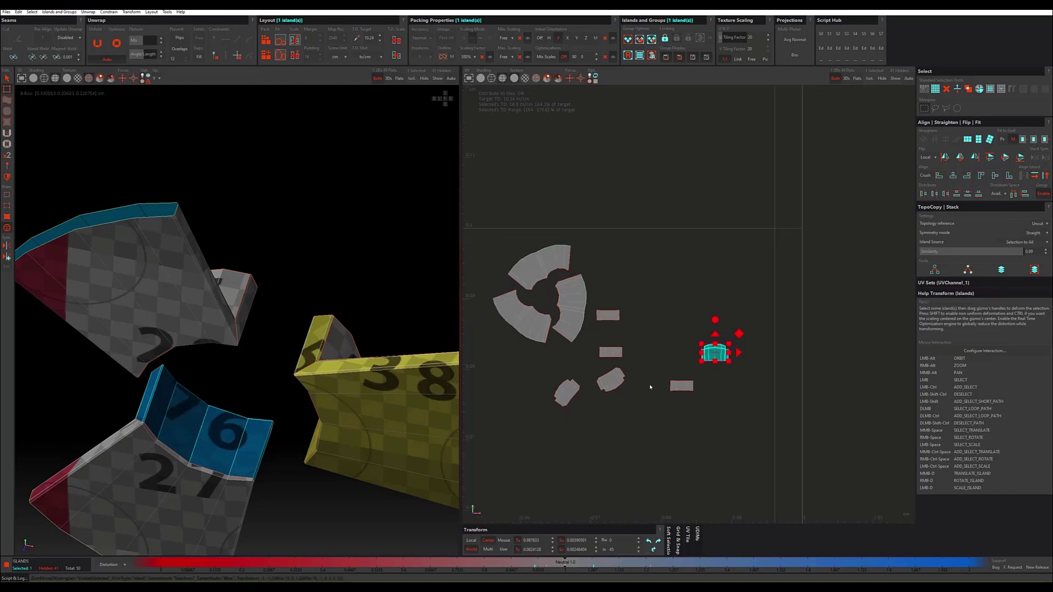
Step: Straighten the small island below the ring to the axes and move it down-left
left_click(616, 380, "ctrl")
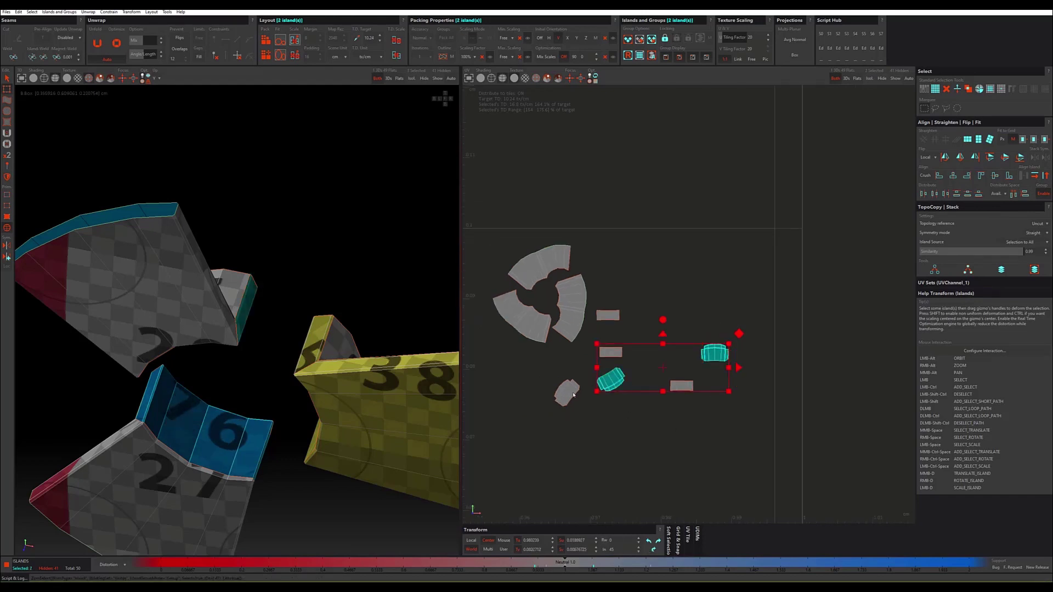
left_click(566, 392, "ctrl")
left_click(748, 430)
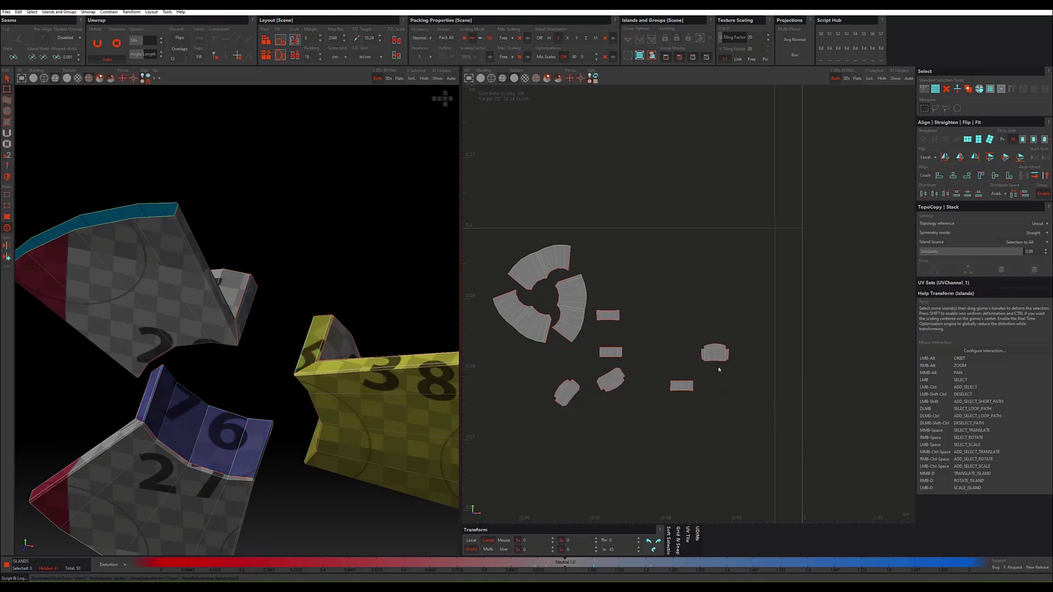
left_click(715, 353)
left_click(617, 385)
mouse_move(259, 388)
left_mouse_down("alt")
mouse_move(228, 317)
mouse_move(252, 324)
left_mouse_up("alt")
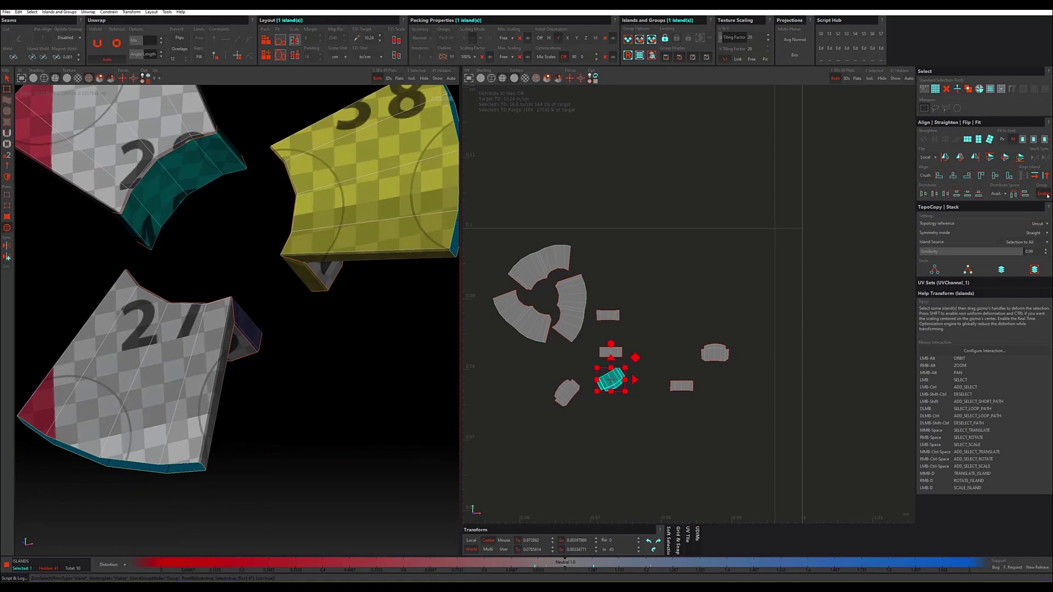
left_click(1033, 175)
scroll(164, 242, "up", 3)
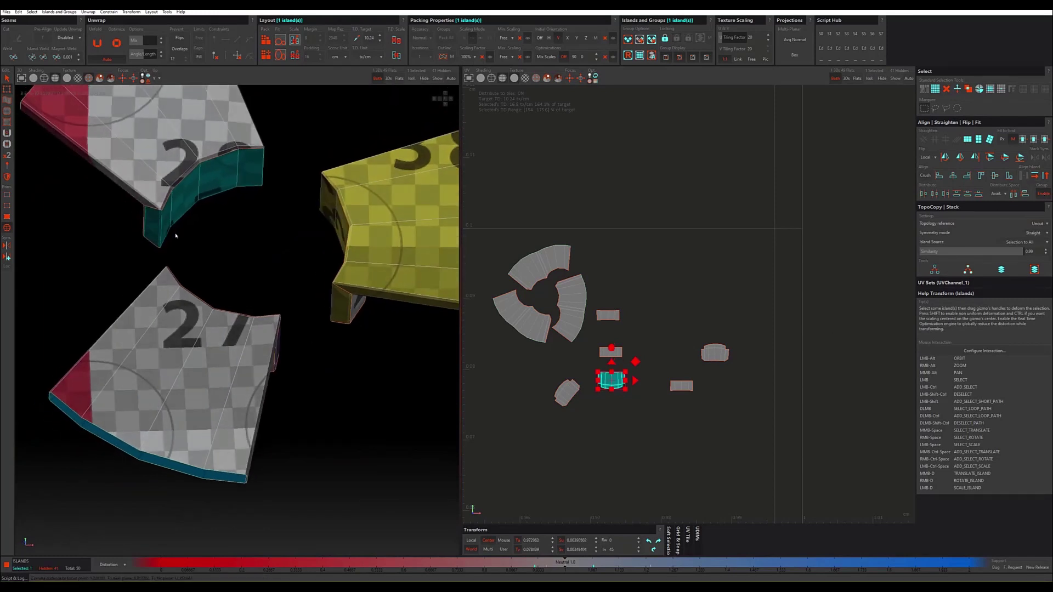
left_click_drag(638, 361, 636, 370)
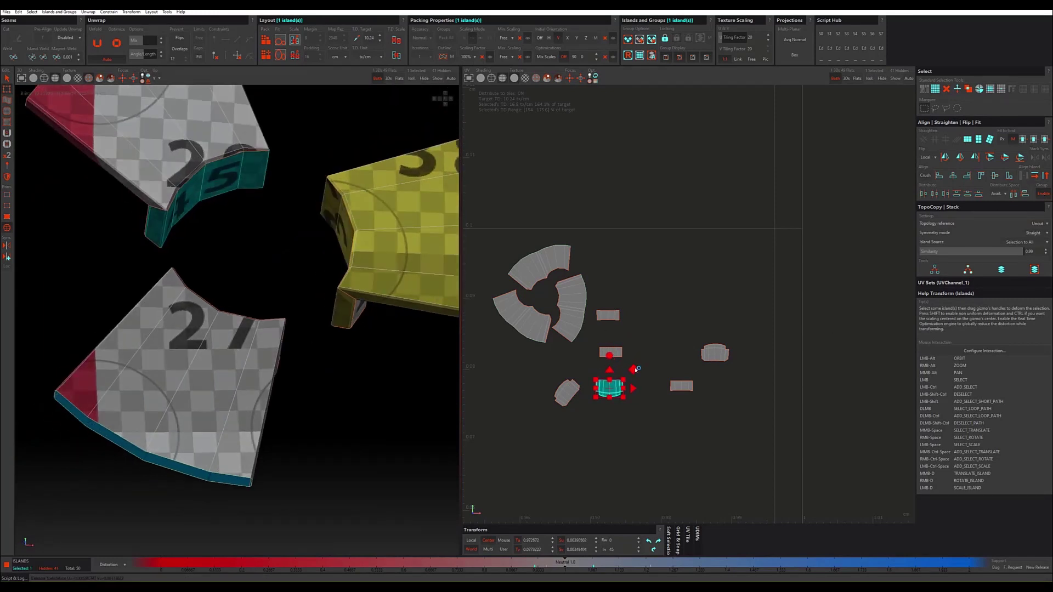
left_click_drag(348, 400, 336, 377, "alt")
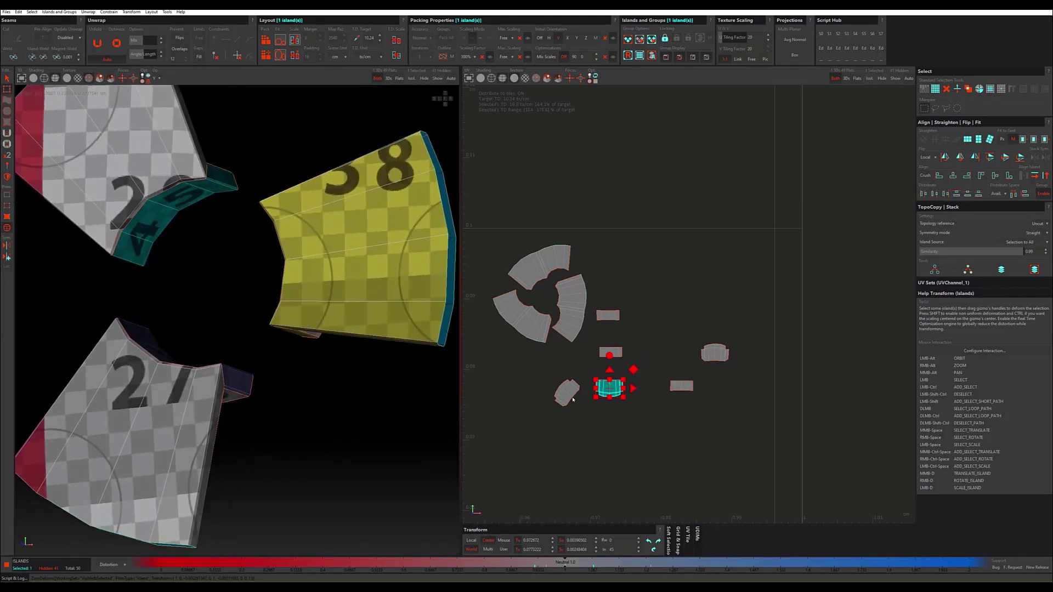
Step: Straighten the lower-left small island and reposition it and its neighbour up and right
left_click(572, 398)
left_click(1034, 175)
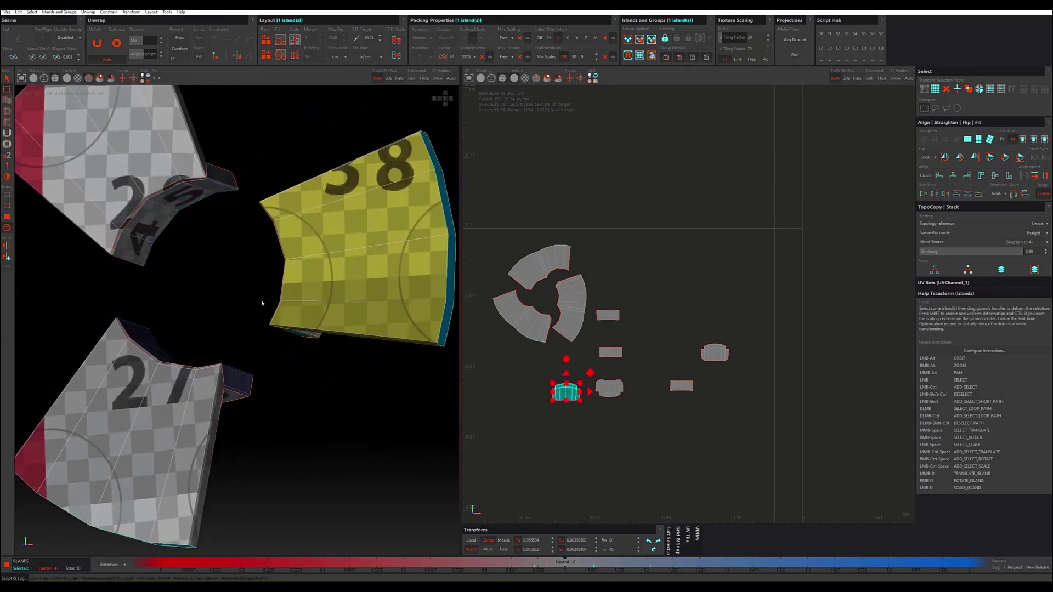
left_click_drag(259, 301, 369, 316, "alt")
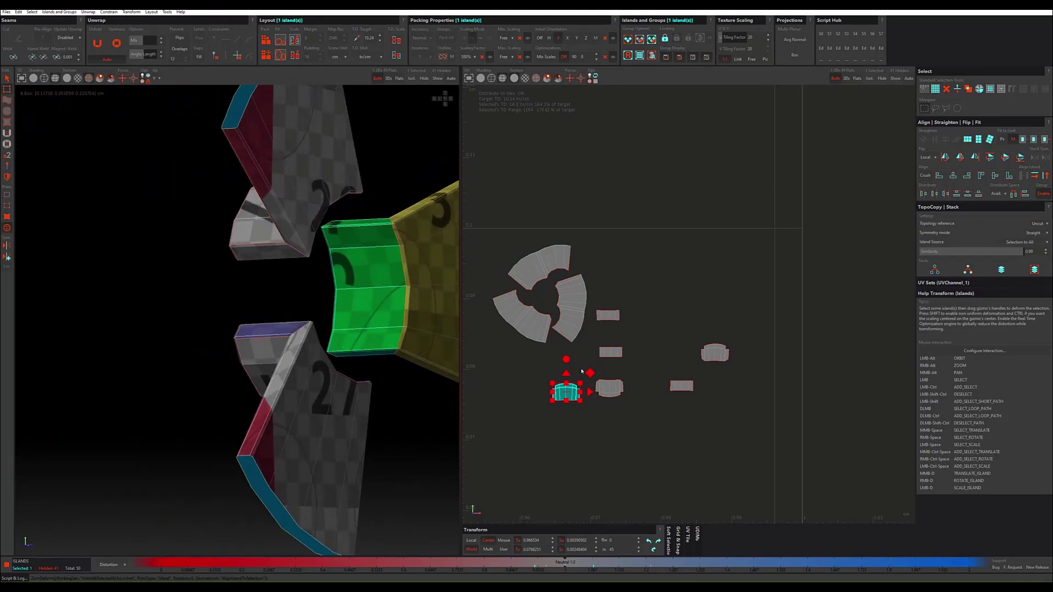
left_click_drag(595, 374, 600, 366)
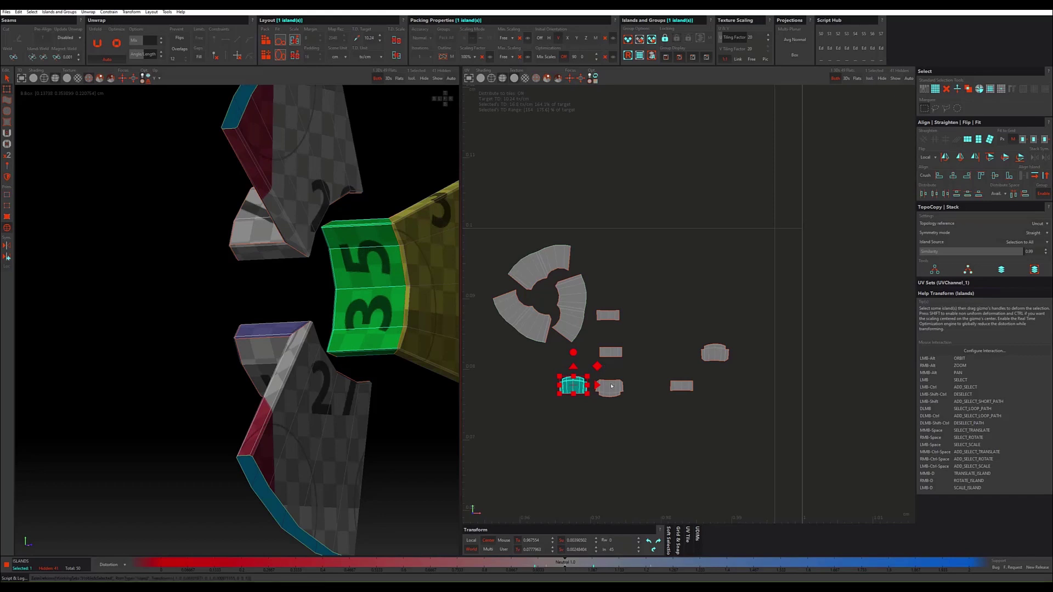
left_click(608, 387)
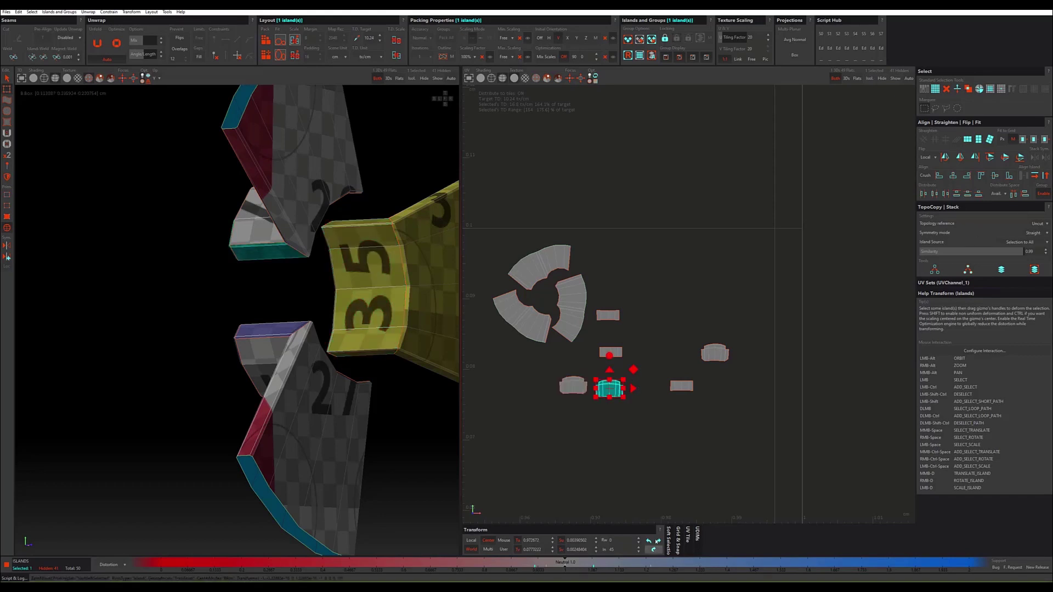
left_click(637, 374)
left_click(609, 388)
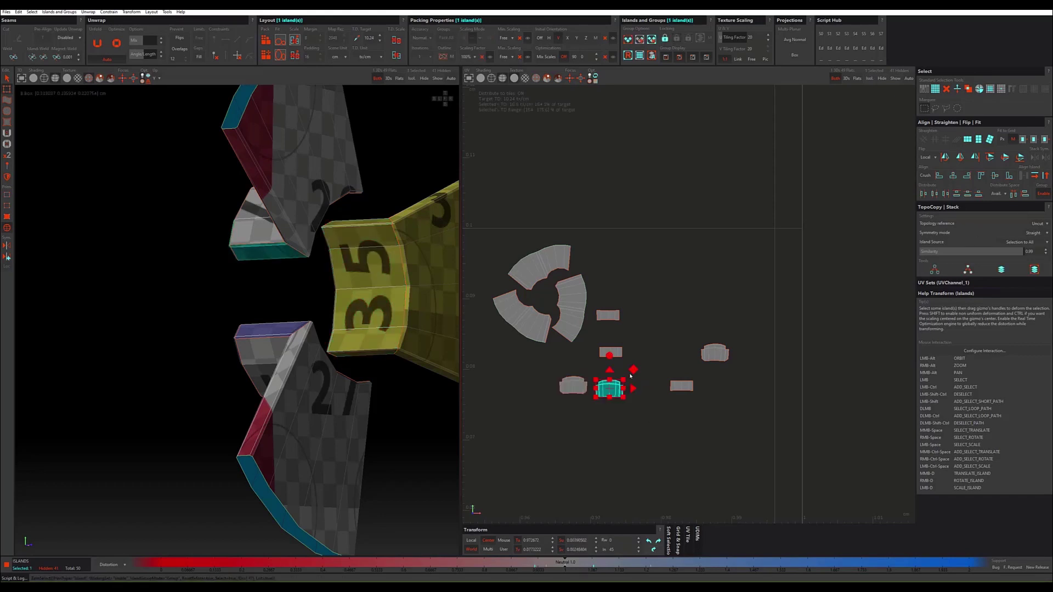
mouse_move(668, 347)
left_mouse_down()
mouse_move(699, 332)
mouse_move(689, 336)
left_mouse_up()
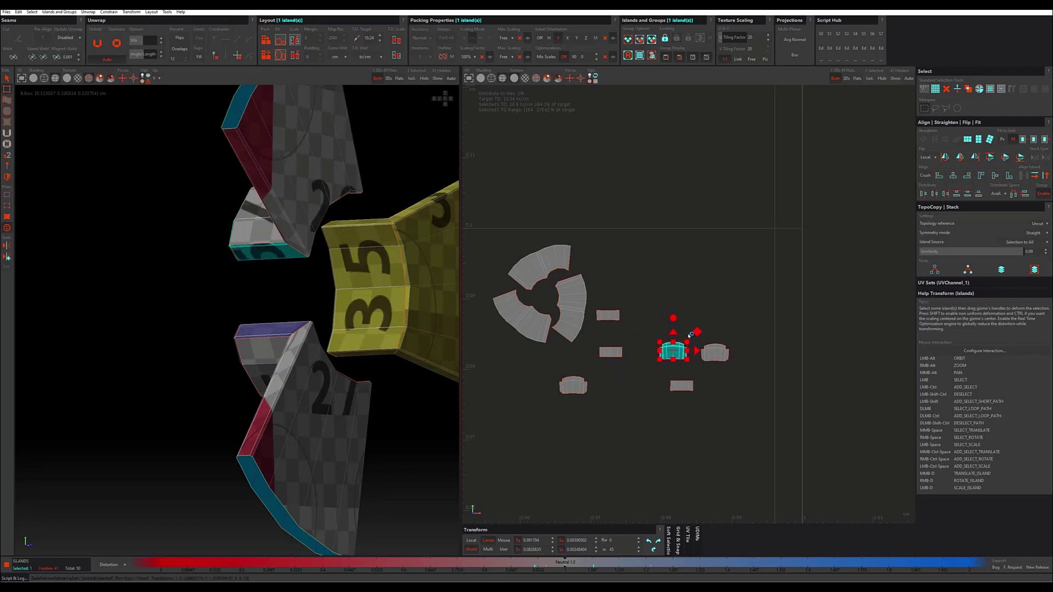
Step: Pull the arc islands out of the ring and rotate each one horizontal, redoing the left arc
left_click(578, 303)
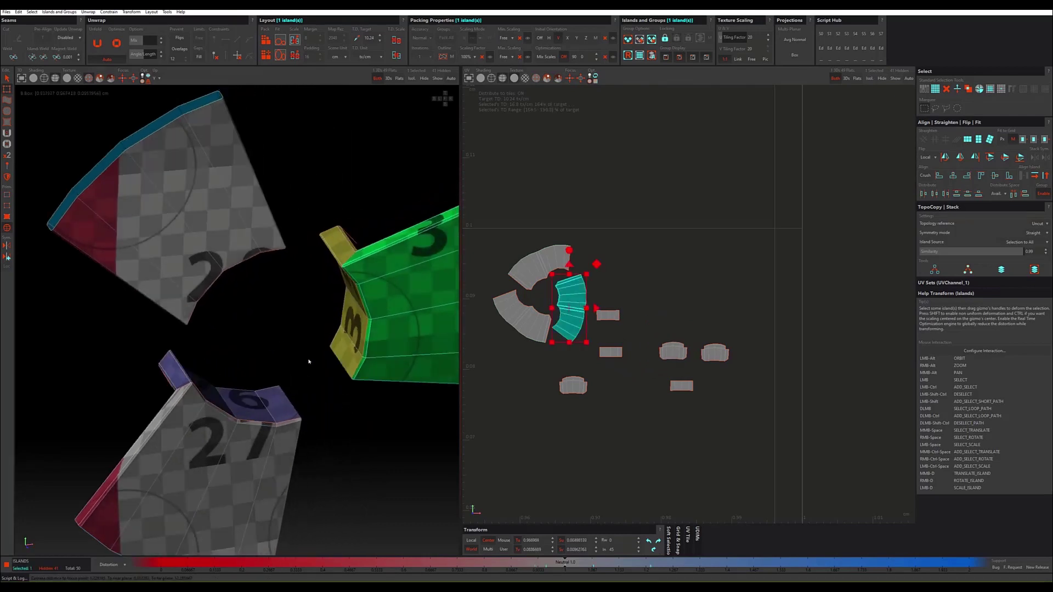
mouse_move(308, 364)
left_mouse_down("alt")
mouse_move(270, 373)
mouse_move(344, 375)
left_mouse_up("alt")
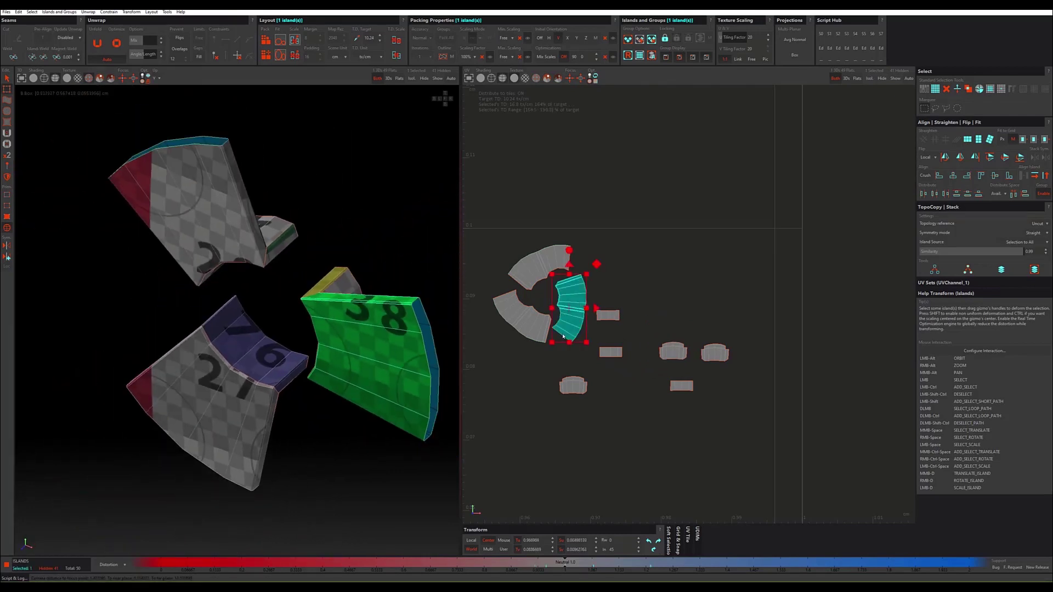
left_click_drag(570, 321, 606, 294)
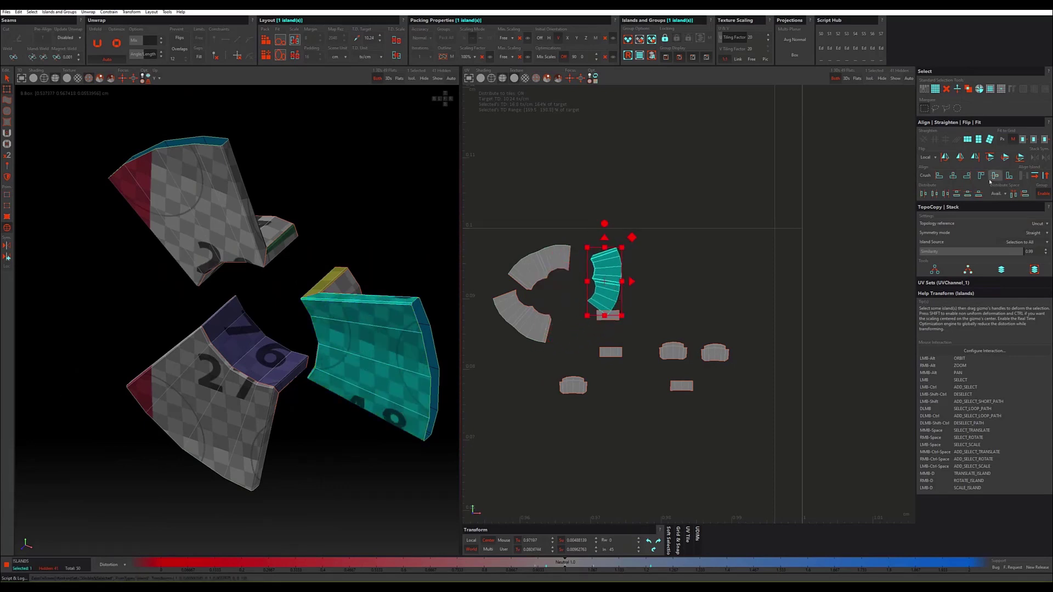
left_click(1034, 178)
left_click(540, 269)
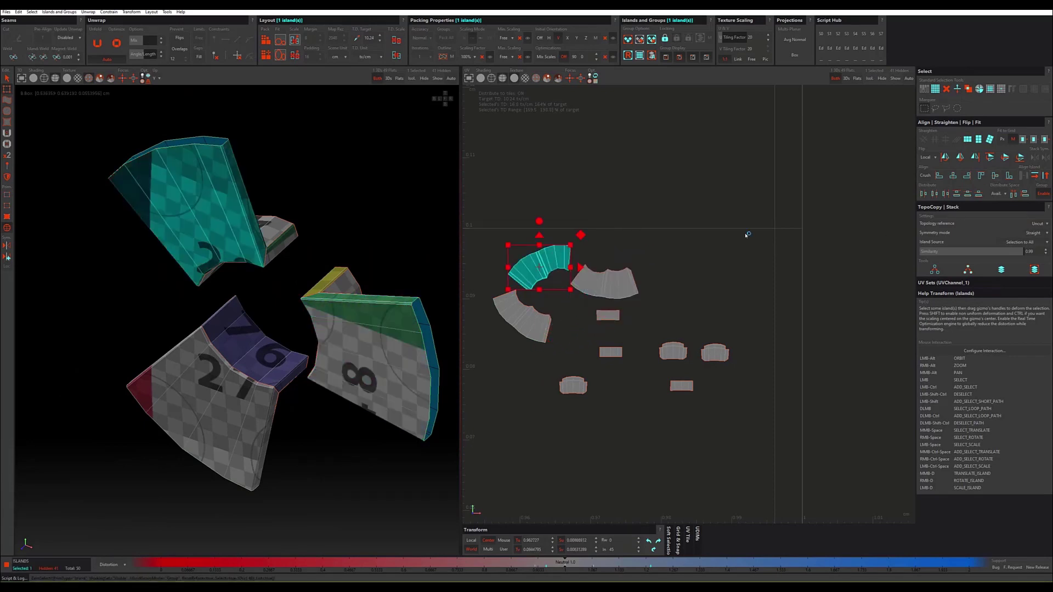
left_click(1035, 178)
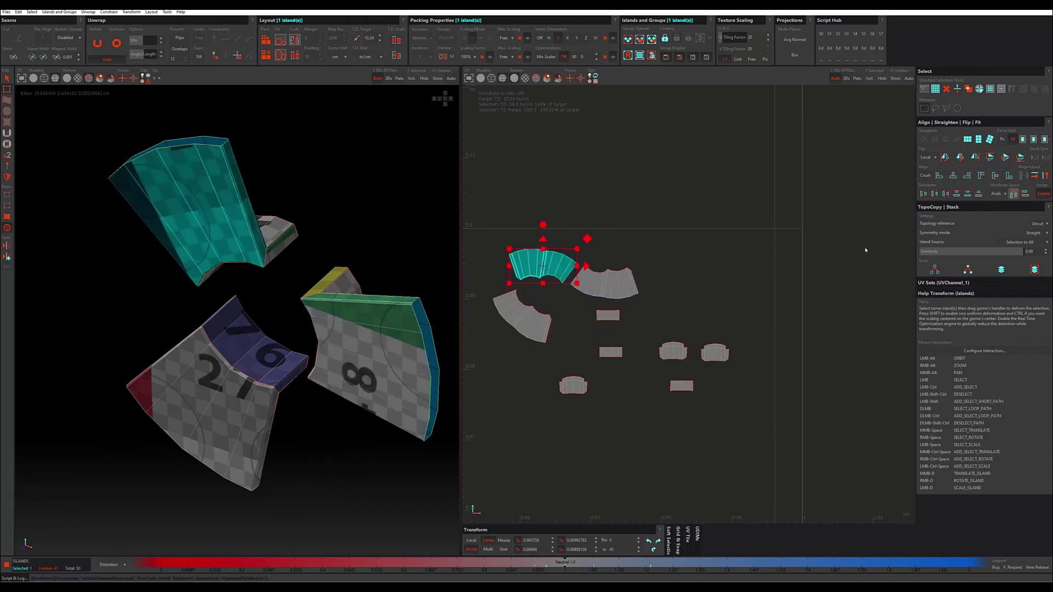
left_click(654, 550)
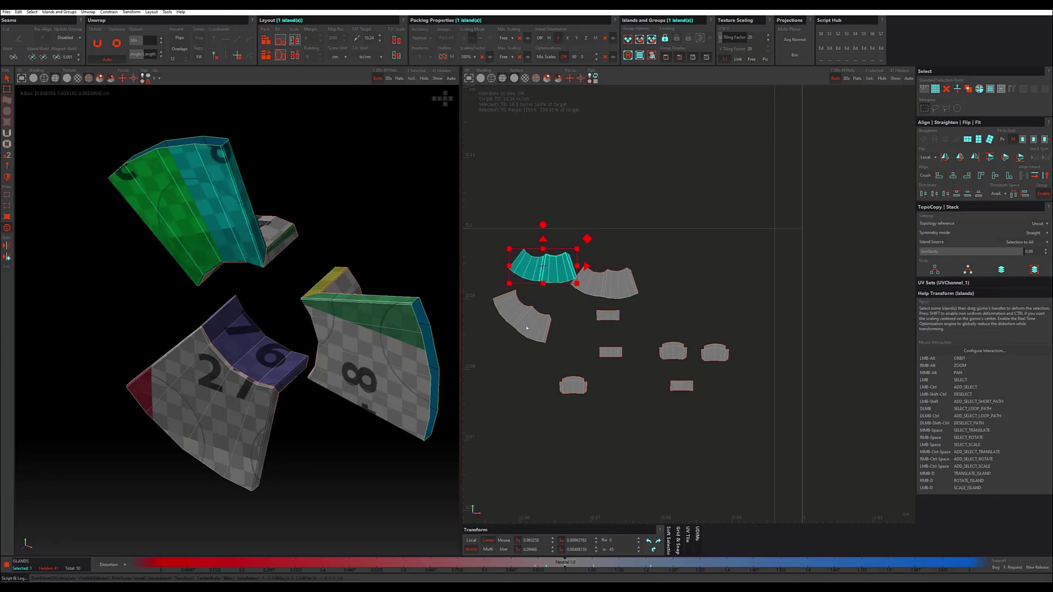
left_click(1034, 178)
scroll(613, 329, "down", 1)
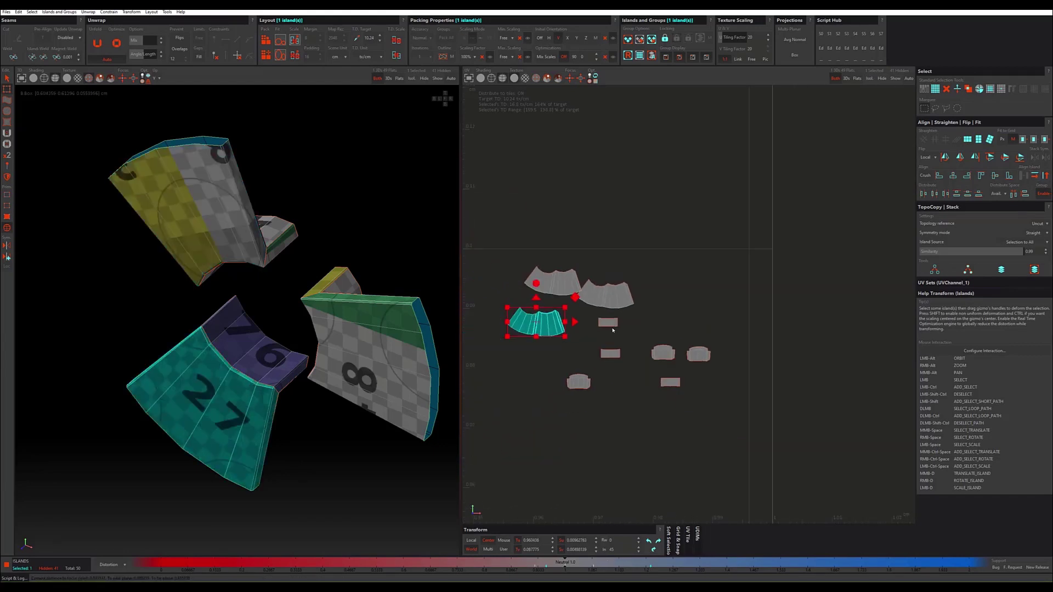
scroll(612, 330, "down", 2)
scroll(419, 106, "down", 3)
scroll(420, 105, "down", 3)
scroll(419, 105, "down", 2)
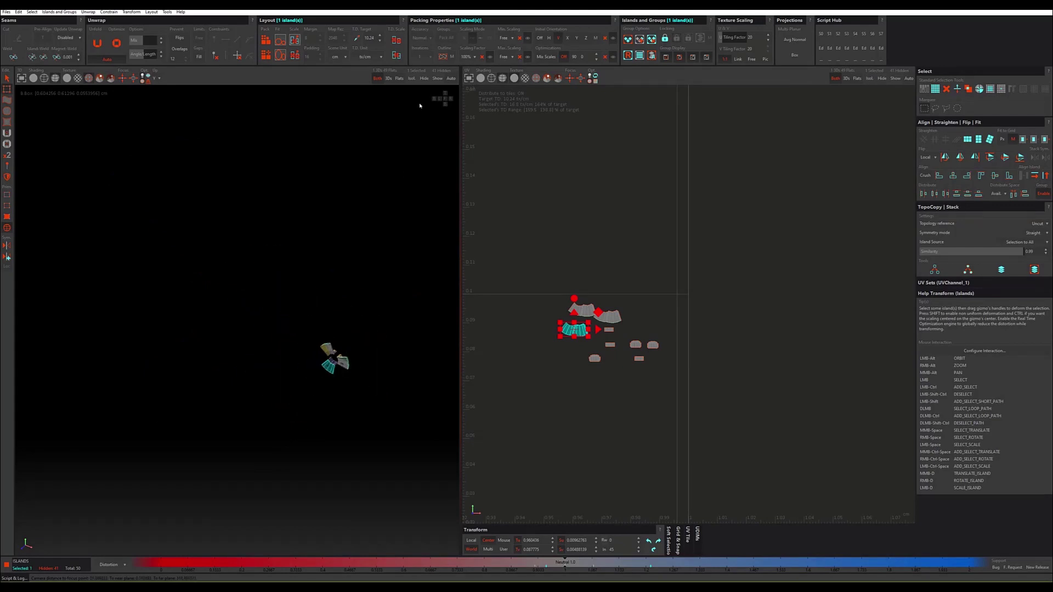
Step: Unhide all parts, pack every island into the tile, take the 13.525 texel density target, and select the body island
left_click(437, 78)
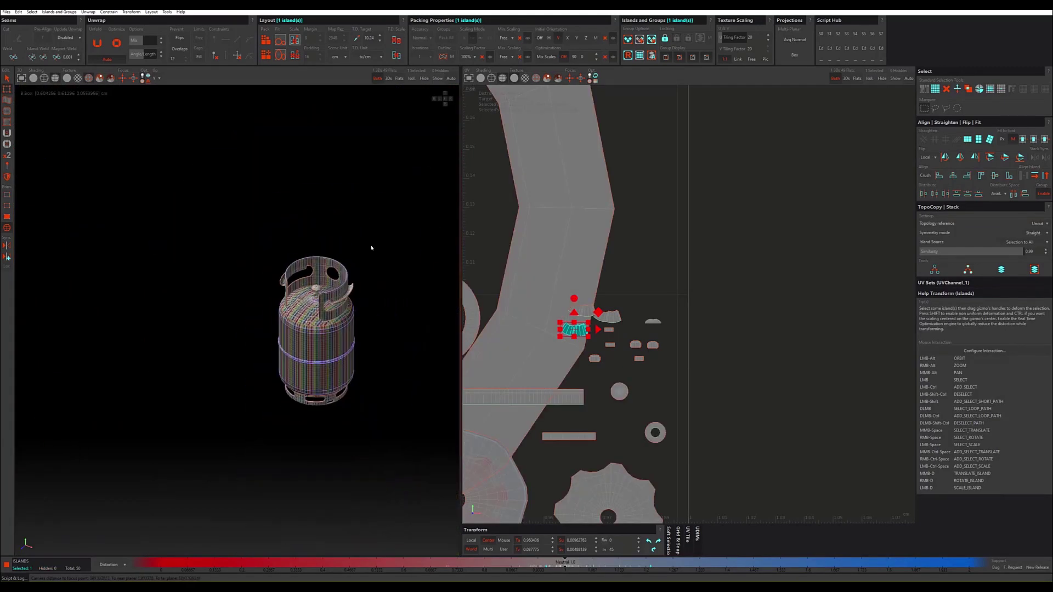
left_click_drag(378, 221, 222, 430)
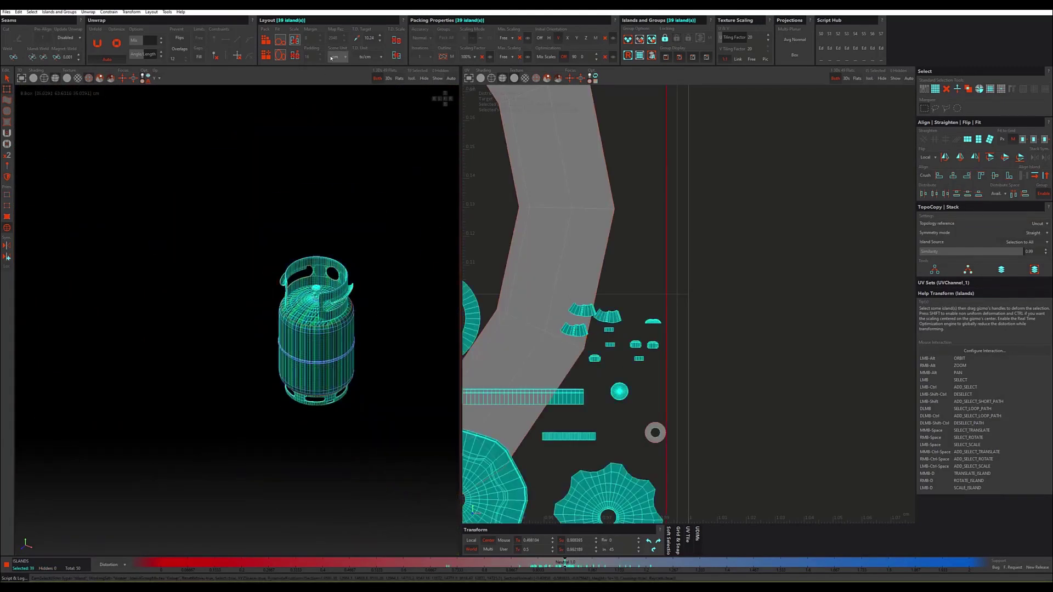
left_click(294, 40)
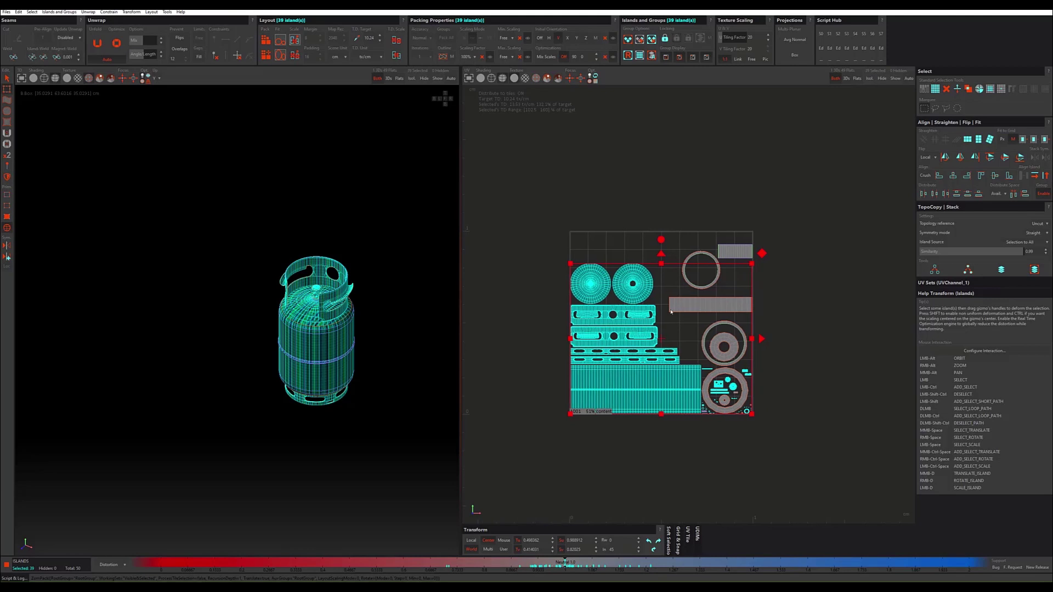
left_click(356, 39)
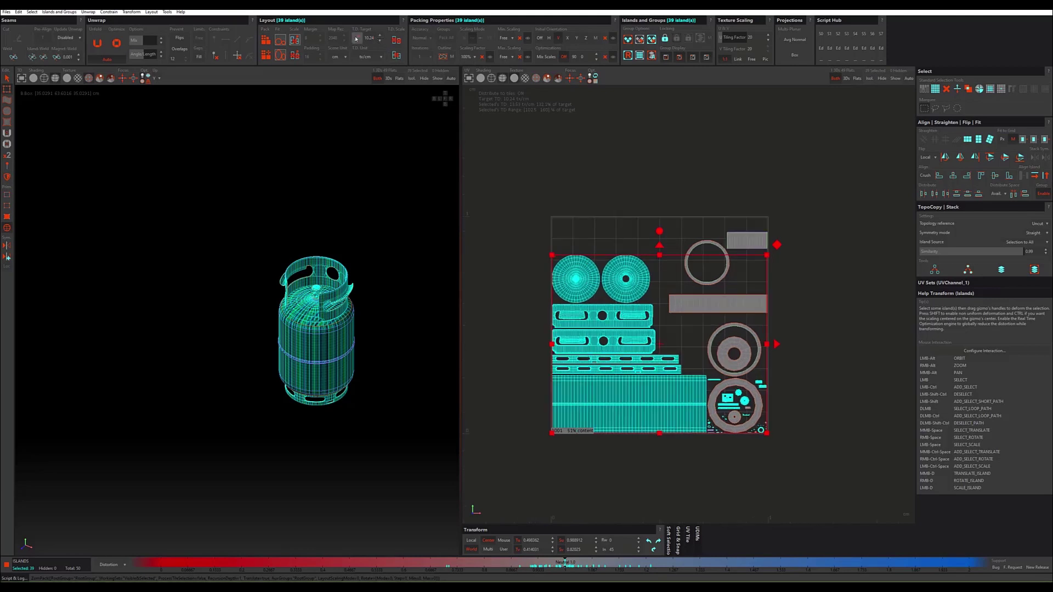
left_click(592, 312)
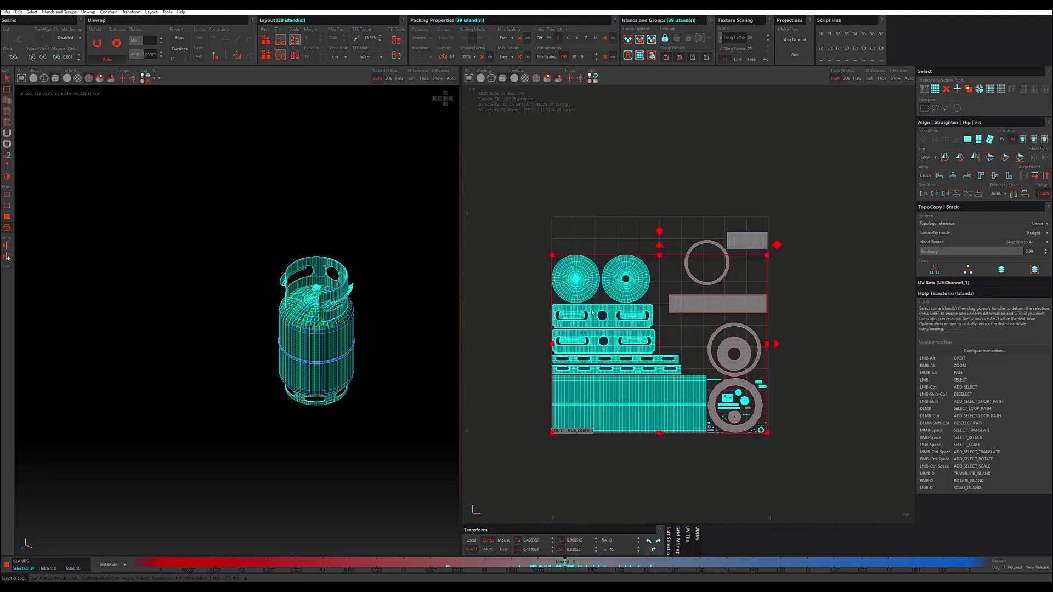
left_click(571, 401)
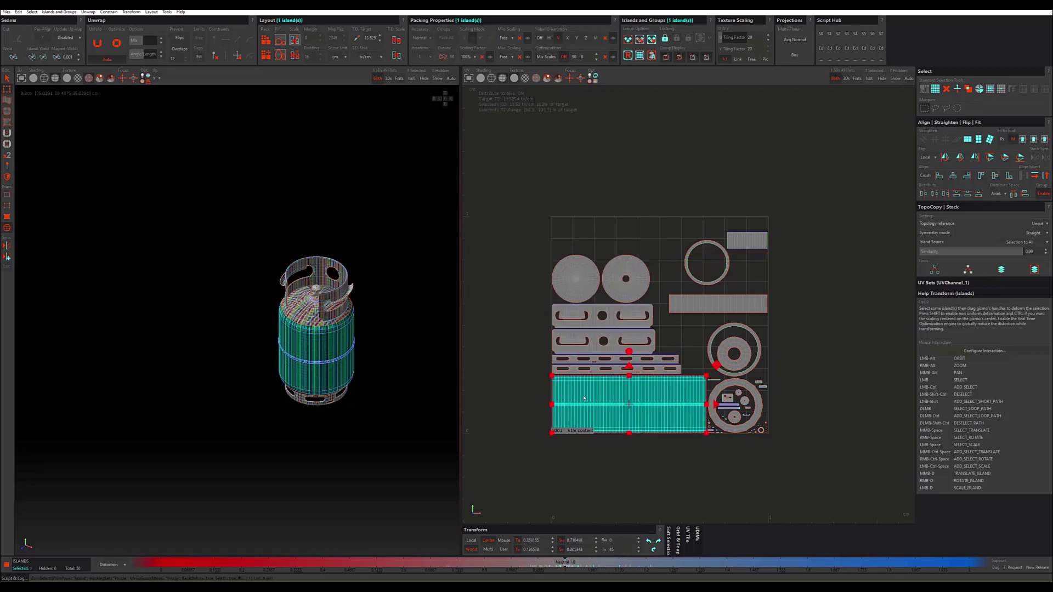
Step: Apply the target texel density, then scale all islands up to fill about 70% of the tile
left_click(360, 38)
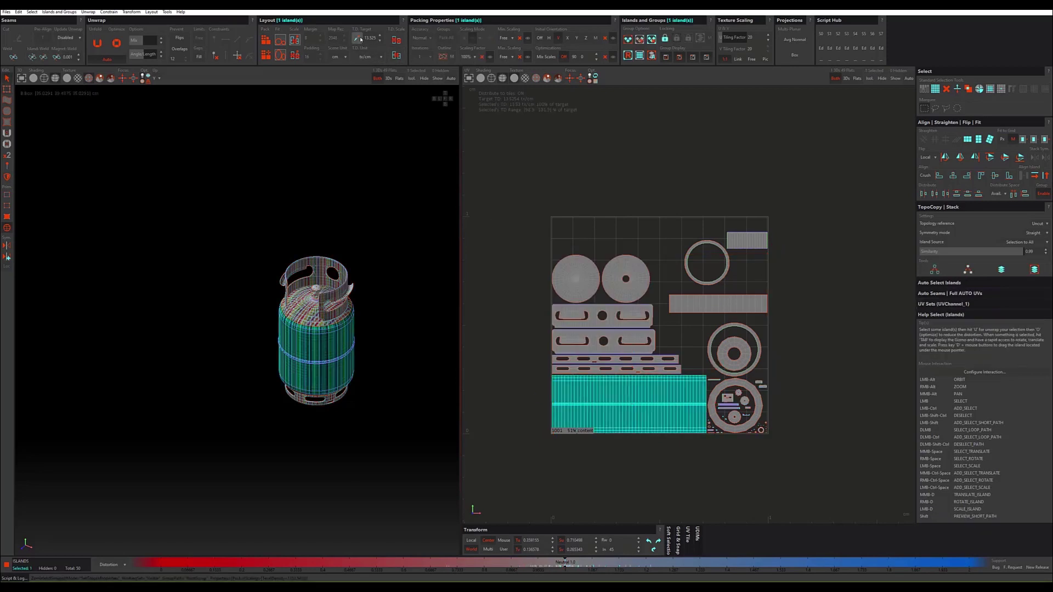
left_click(399, 45)
left_click(397, 56)
key("ctrl+a")
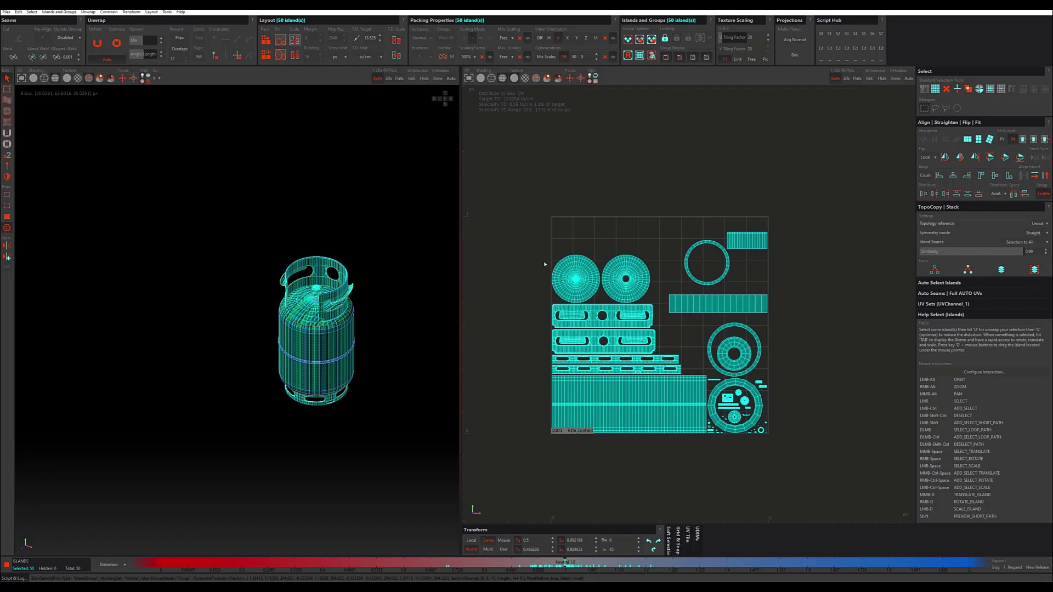
key("Tab")
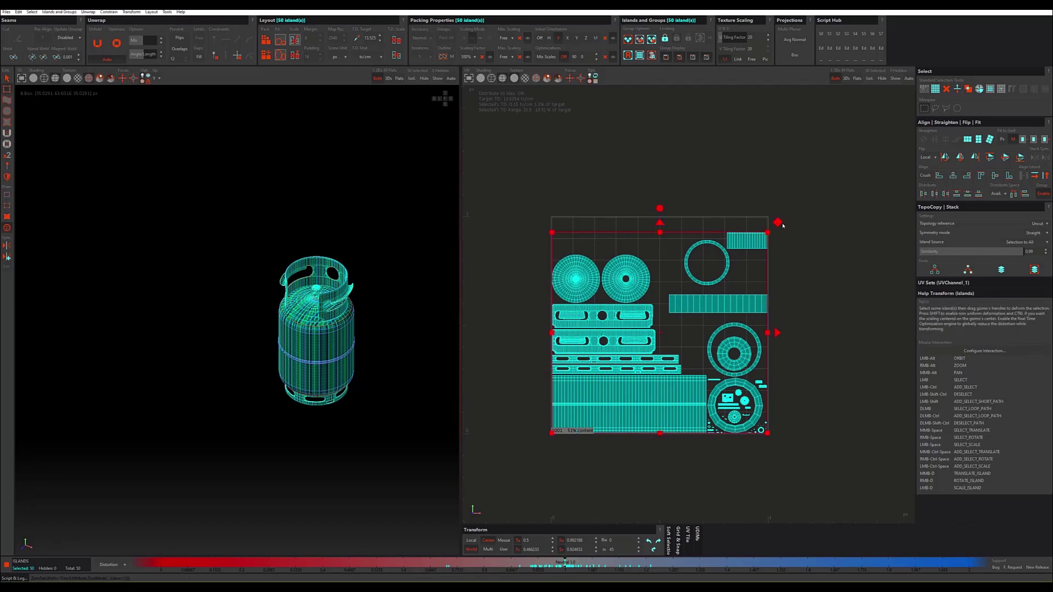
left_click_drag(783, 223, 678, 215)
left_click_drag(768, 233, 849, 156)
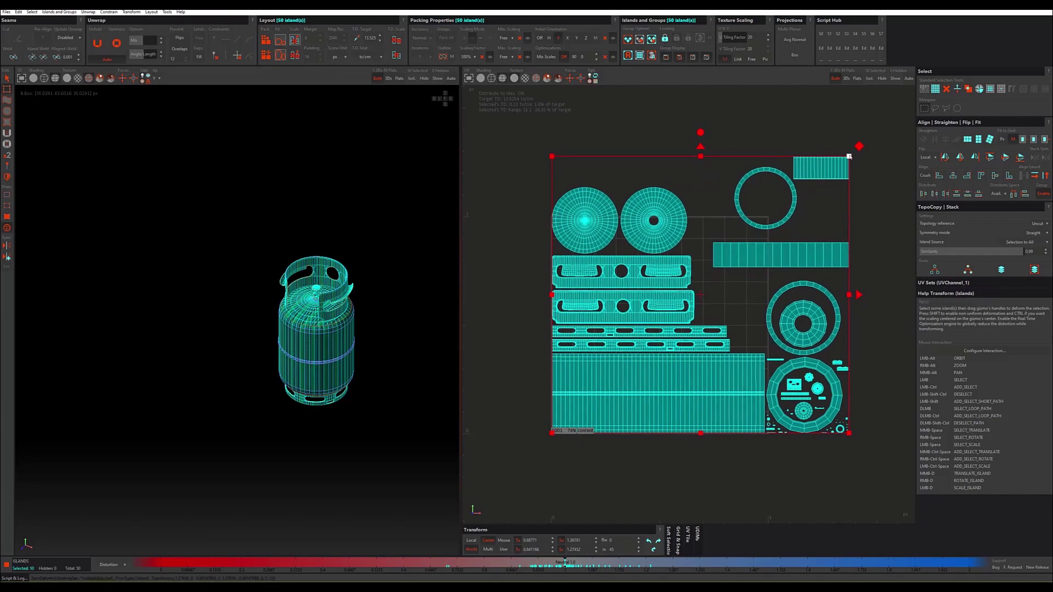
left_click_drag(849, 157, 829, 175)
Step: Move the right-column islands out of the tile and the left disc island above it
left_click(853, 252)
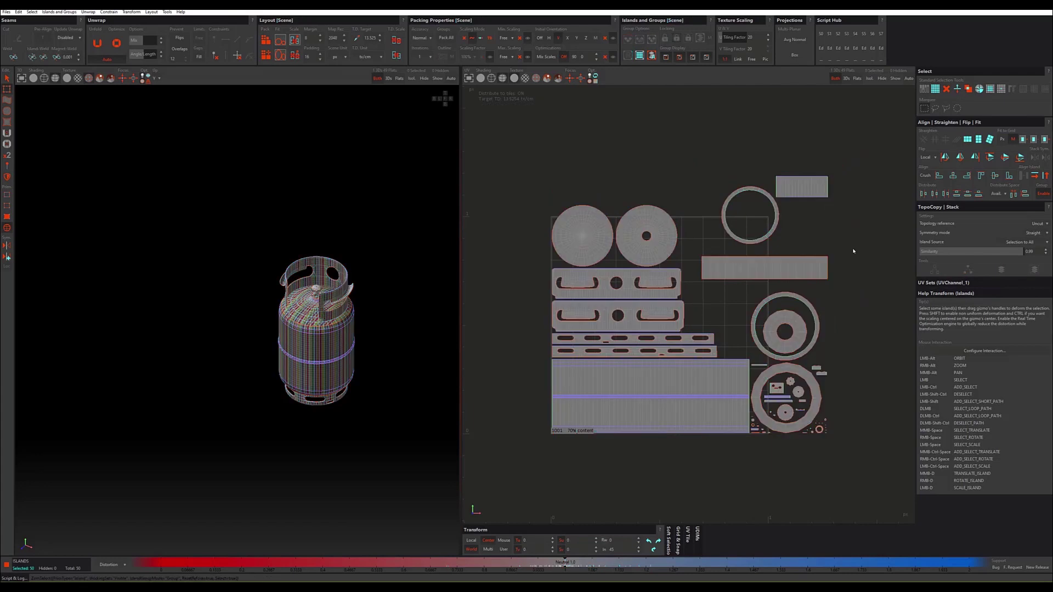
left_click_drag(877, 151, 748, 459)
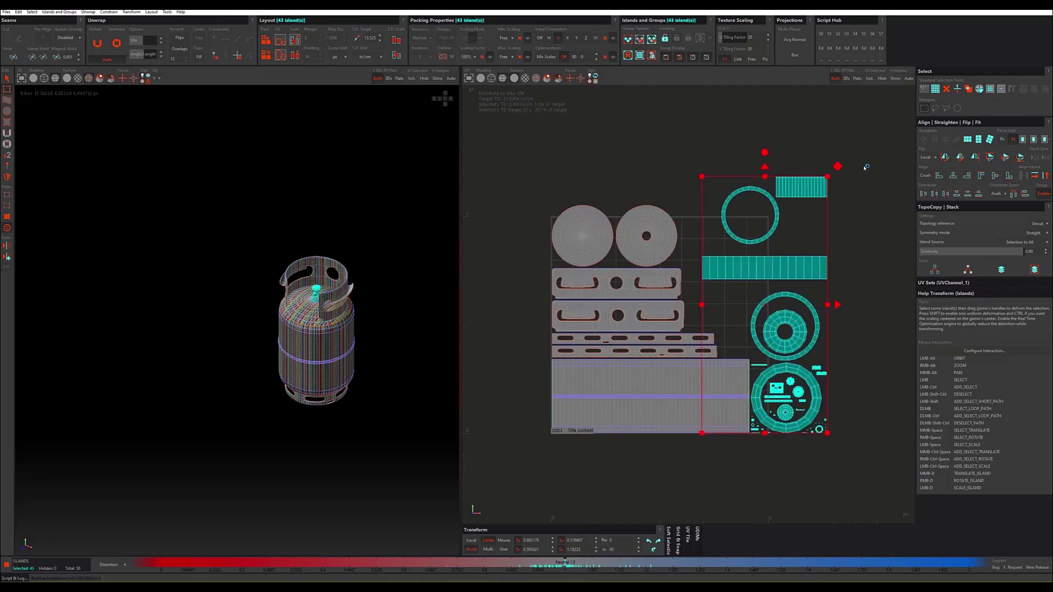
left_click_drag(837, 171, 907, 158)
mouse_move(666, 222)
left_mouse_down()
mouse_move(727, 122)
mouse_move(669, 214)
mouse_move(751, 125)
left_mouse_up()
left_click(658, 181)
left_click(589, 223)
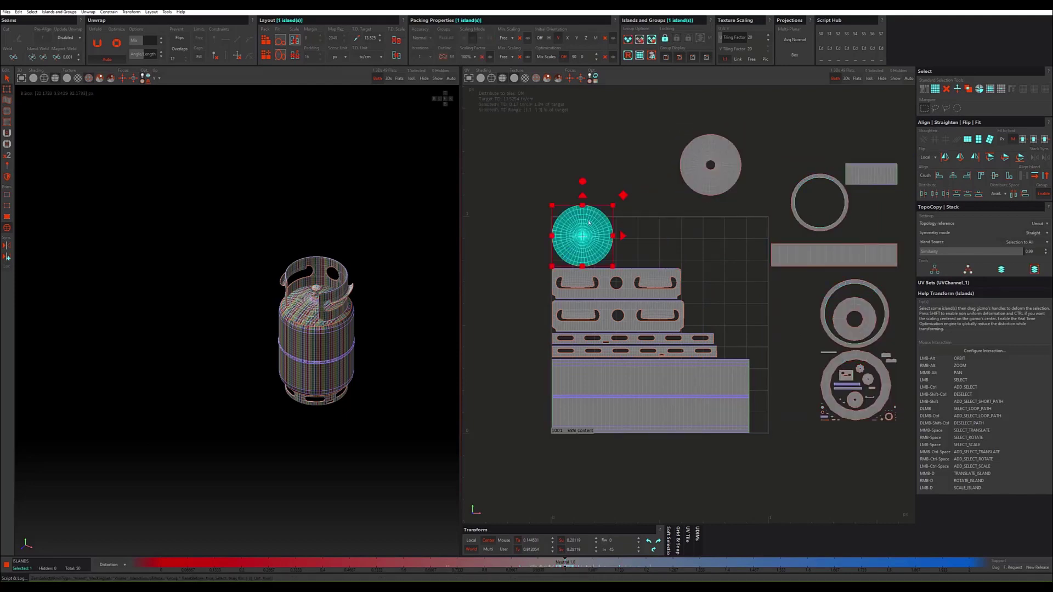
left_click_drag(623, 195, 653, 129)
scroll(329, 329, "up", 3)
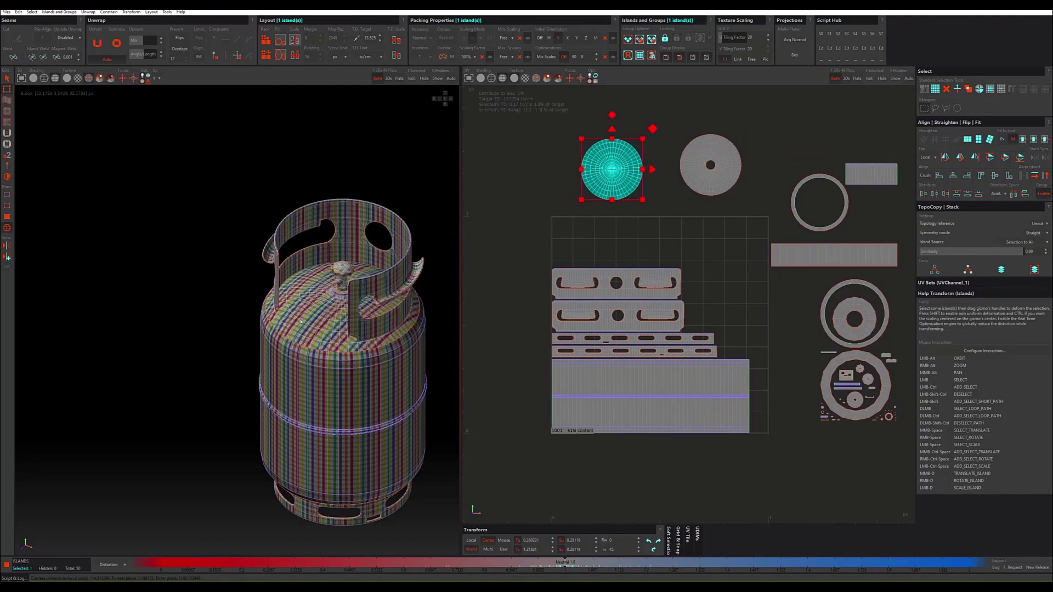
scroll(313, 341, "up", 5)
scroll(313, 340, "down", 5)
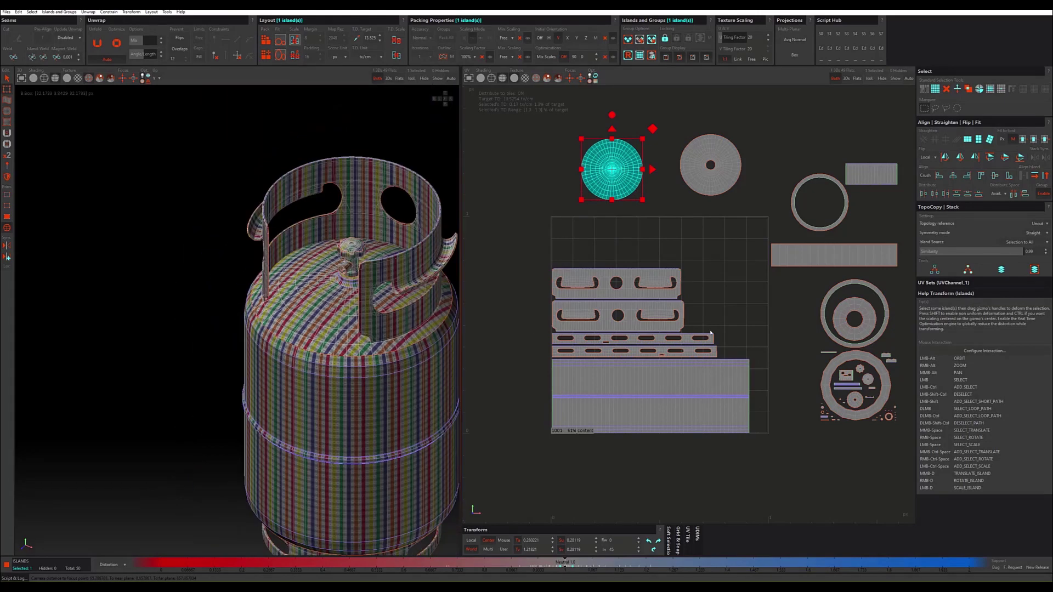
Step: Place the long rectangle island top-left in the tile and the two discs at upper right
left_click(835, 251)
left_click_drag(907, 234, 692, 232)
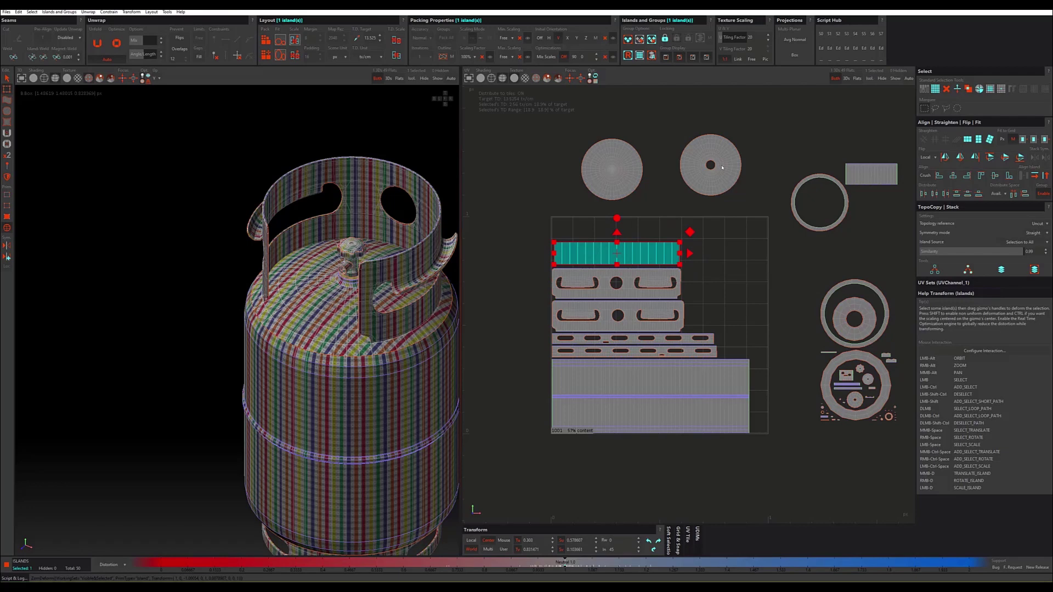
left_click(723, 167)
left_click_drag(751, 128, 763, 219)
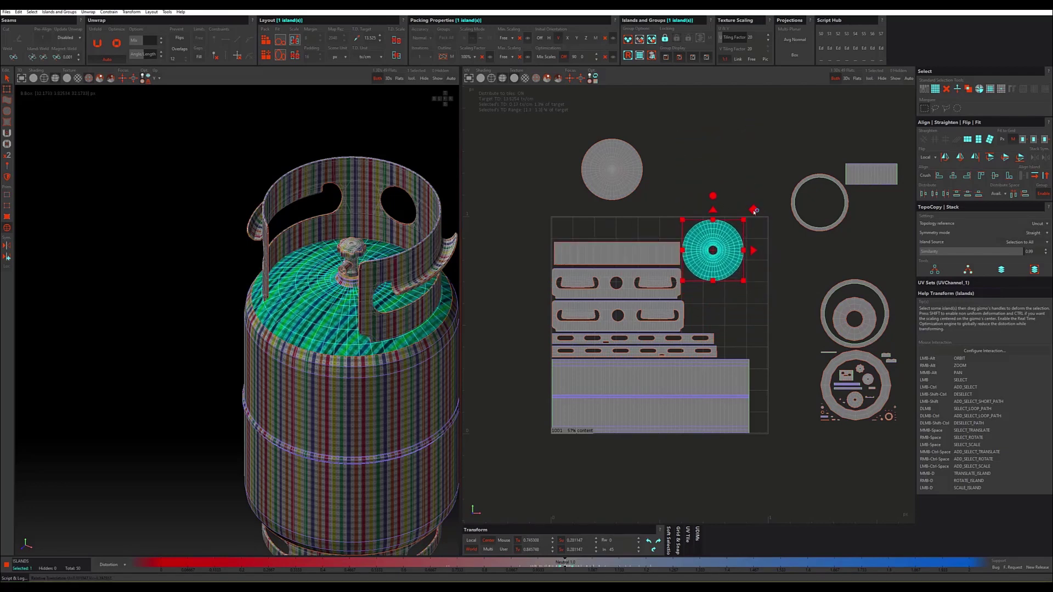
left_click(630, 175)
left_click_drag(652, 129, 780, 271)
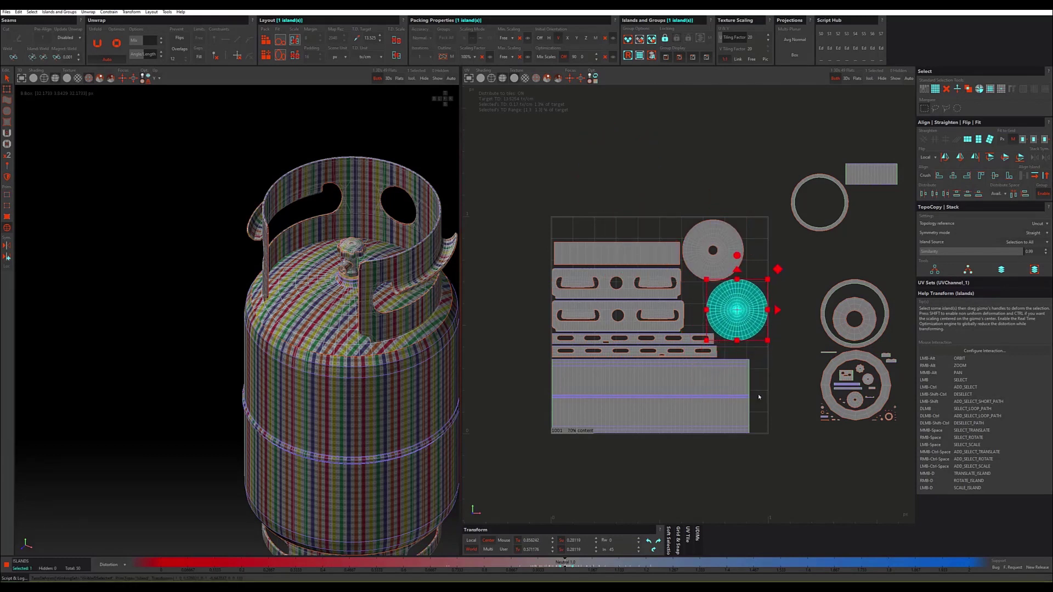
Step: Inspect the valve-top and bottom circular islands on the bottle in wireframe, then restore checker shading
left_click(850, 361)
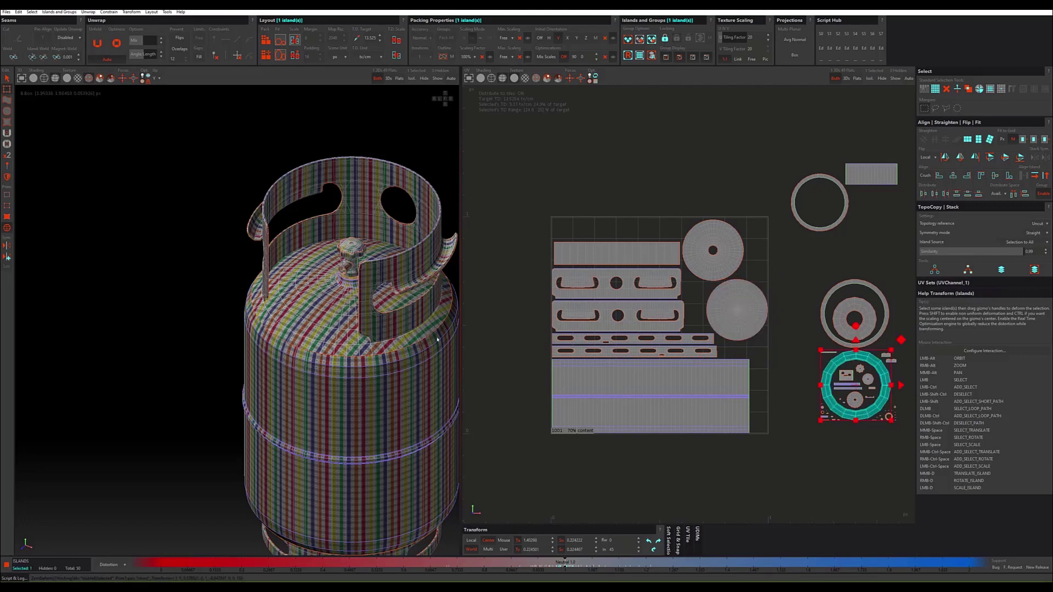
left_click_drag(437, 340, 367, 425, "alt")
scroll(316, 396, "up", 3)
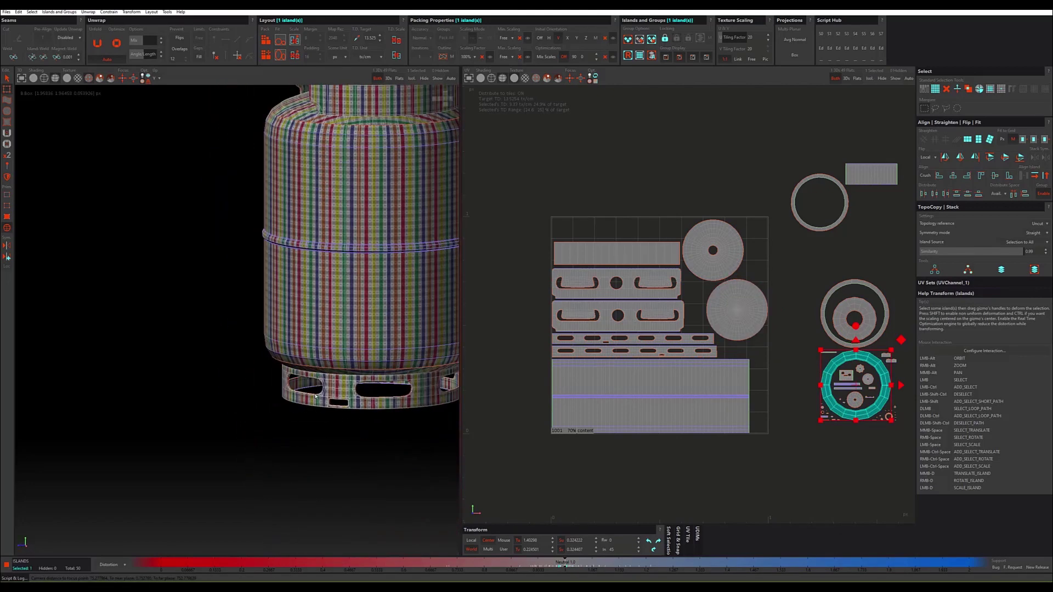
left_click_drag(316, 396, 191, 250, "alt")
left_click(43, 78)
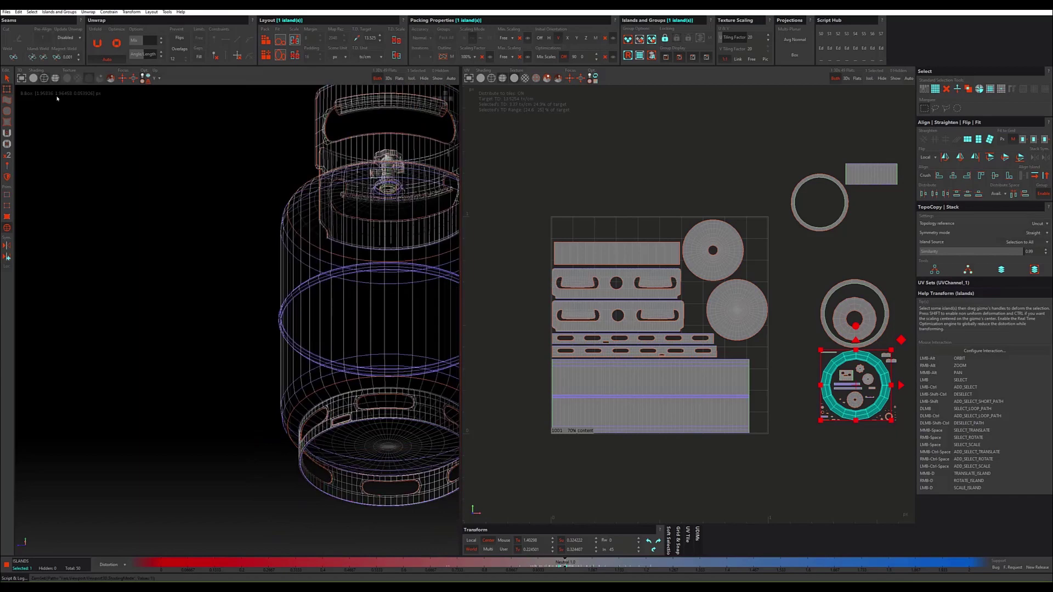
left_click_drag(321, 288, 324, 269, "alt")
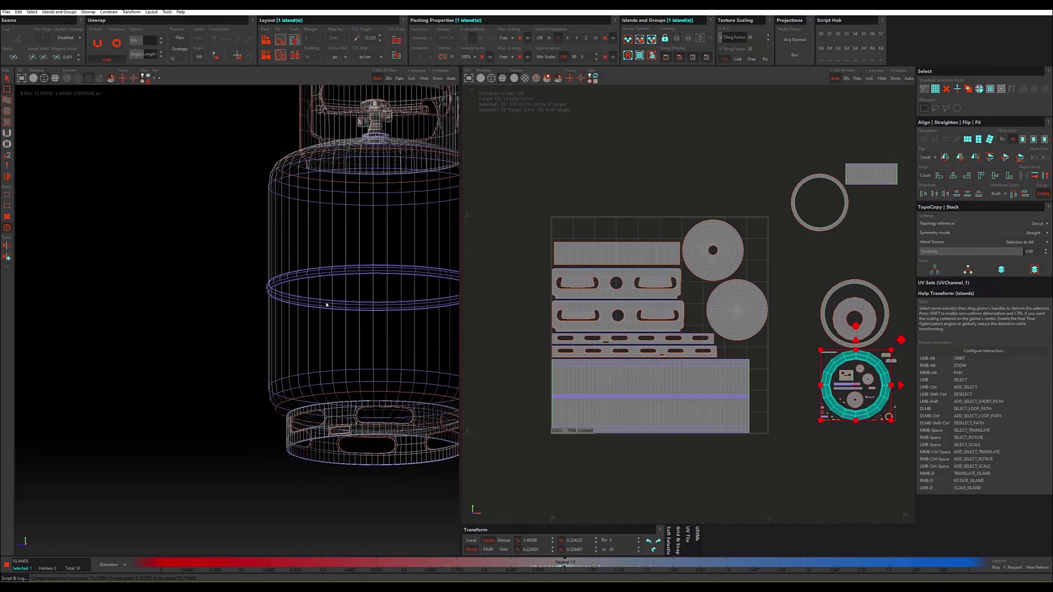
left_click(842, 461)
left_click(852, 419)
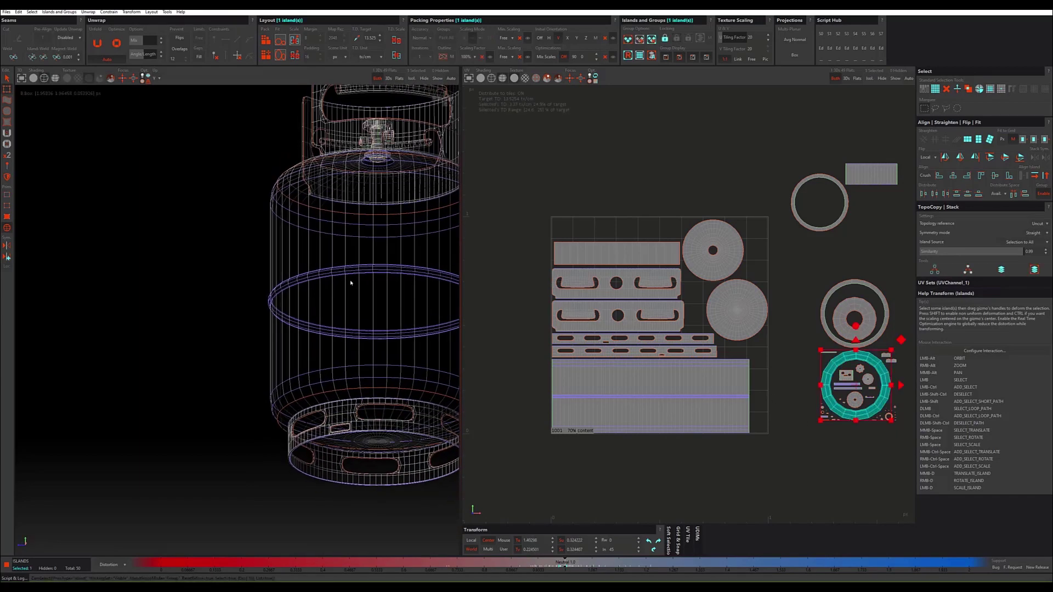
right_click_drag(350, 283, 317, 212, "alt")
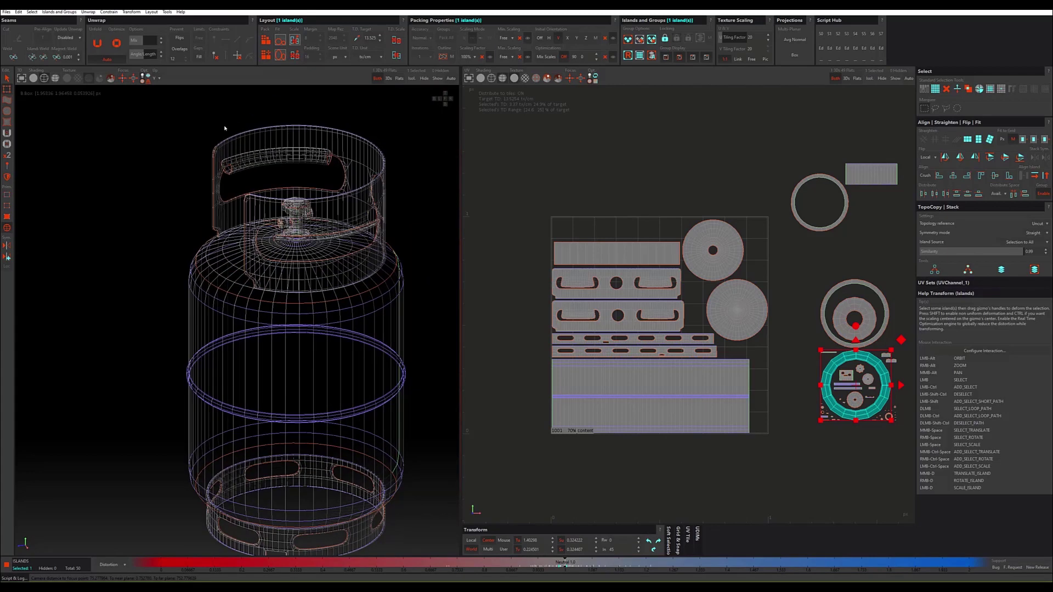
left_click(125, 80)
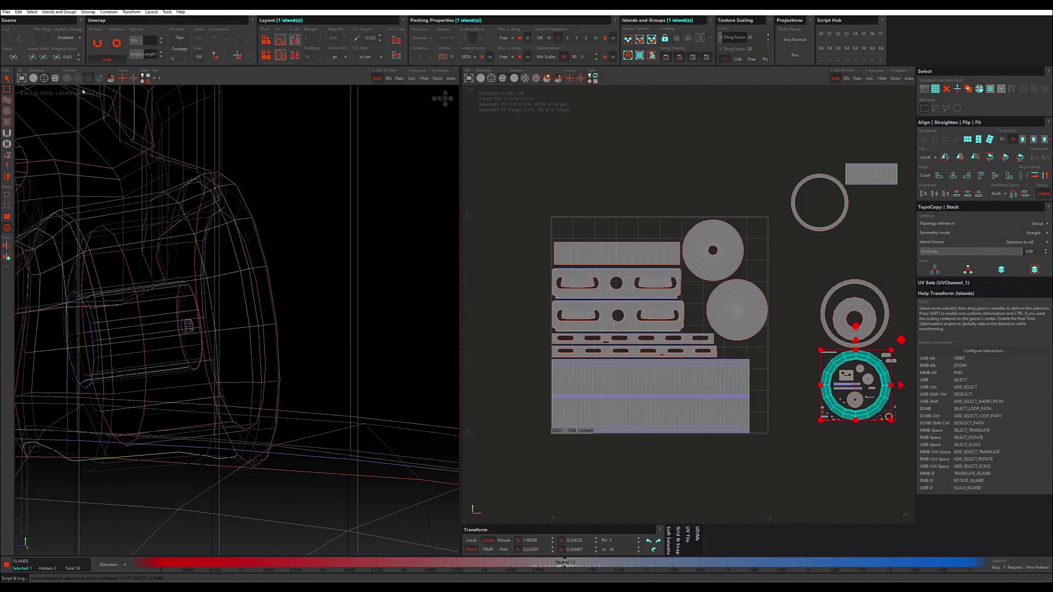
left_click(34, 79)
Step: Leave the ring island at its original UV position and get a close 3D look at the ring
scroll(205, 173, "down", 2)
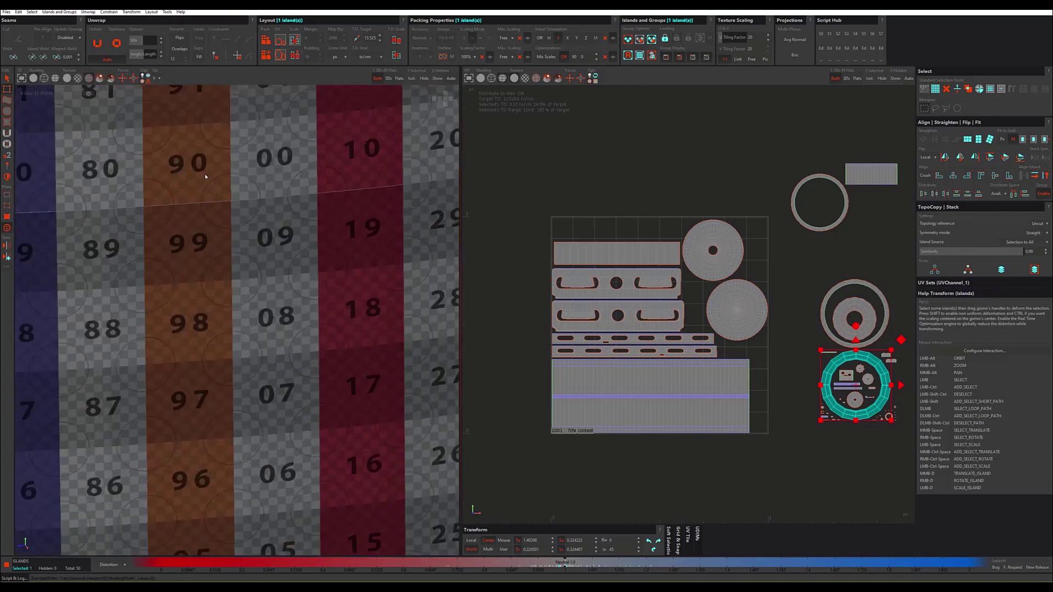
scroll(185, 173, "down", 3)
scroll(215, 205, "down", 4)
scroll(248, 226, "down", 4)
left_click_drag(248, 226, 254, 253, "alt")
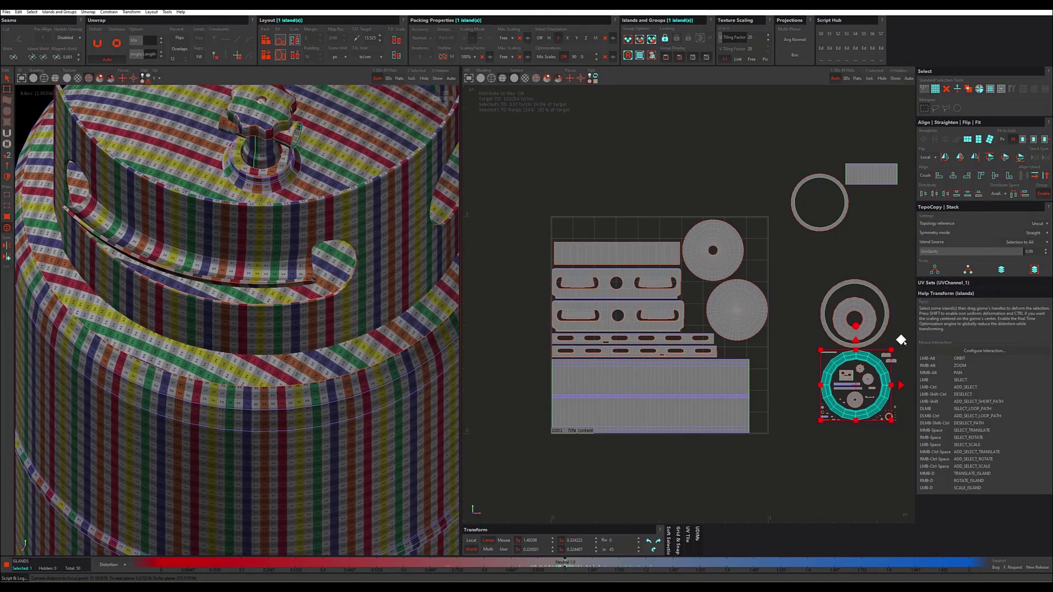
left_click_drag(901, 340, 904, 343)
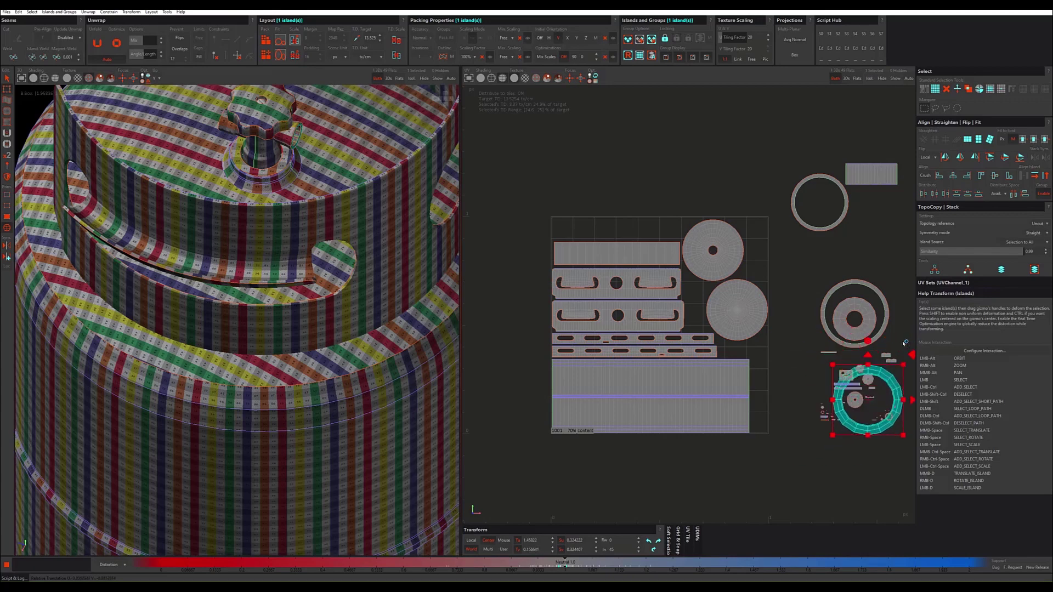
key("ctrl+z")
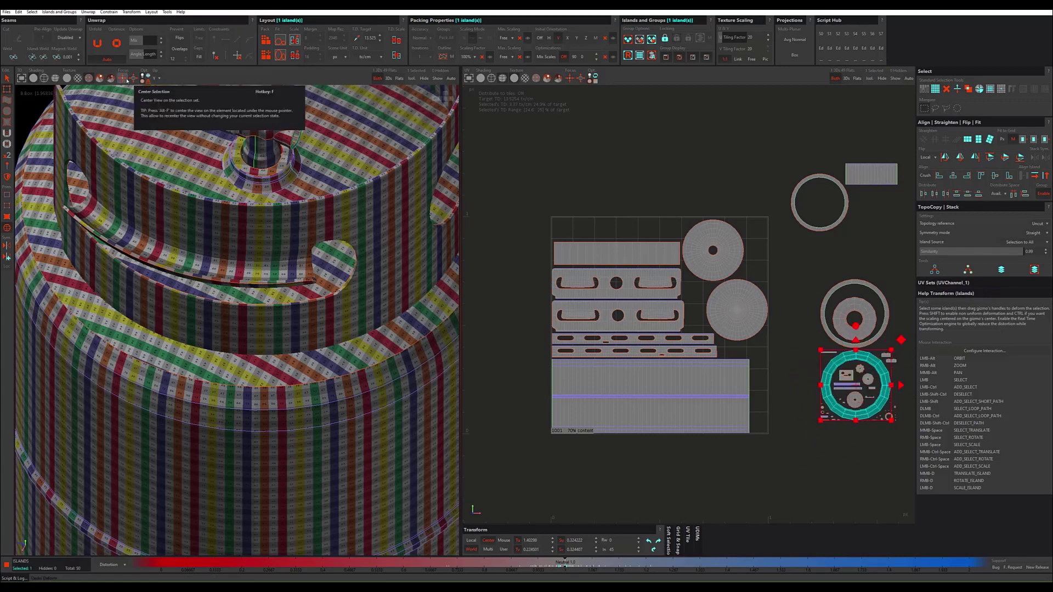
left_click(127, 80)
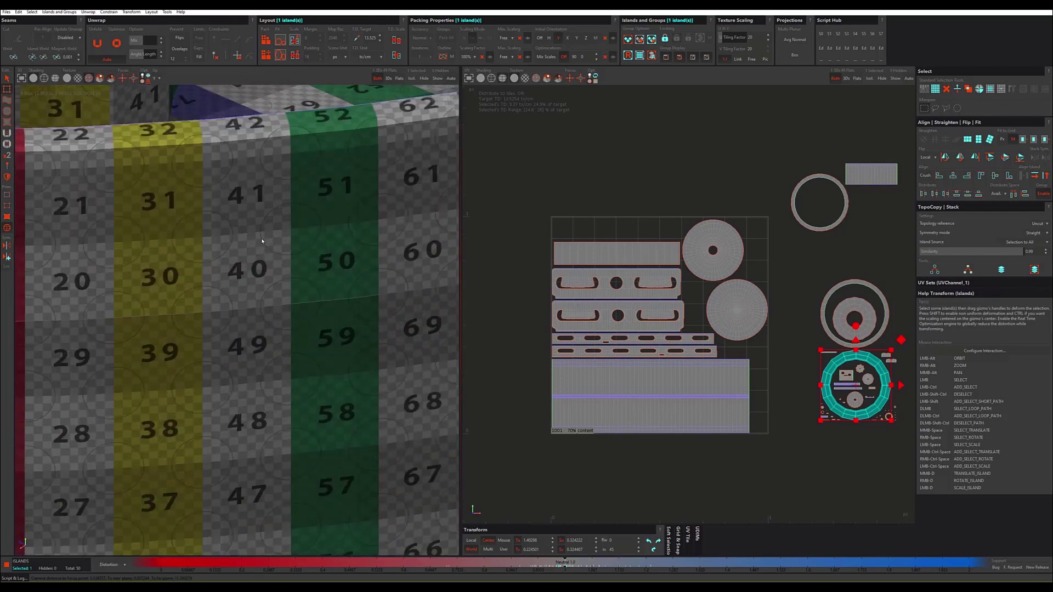
left_click_drag(277, 256, 576, 300, "alt")
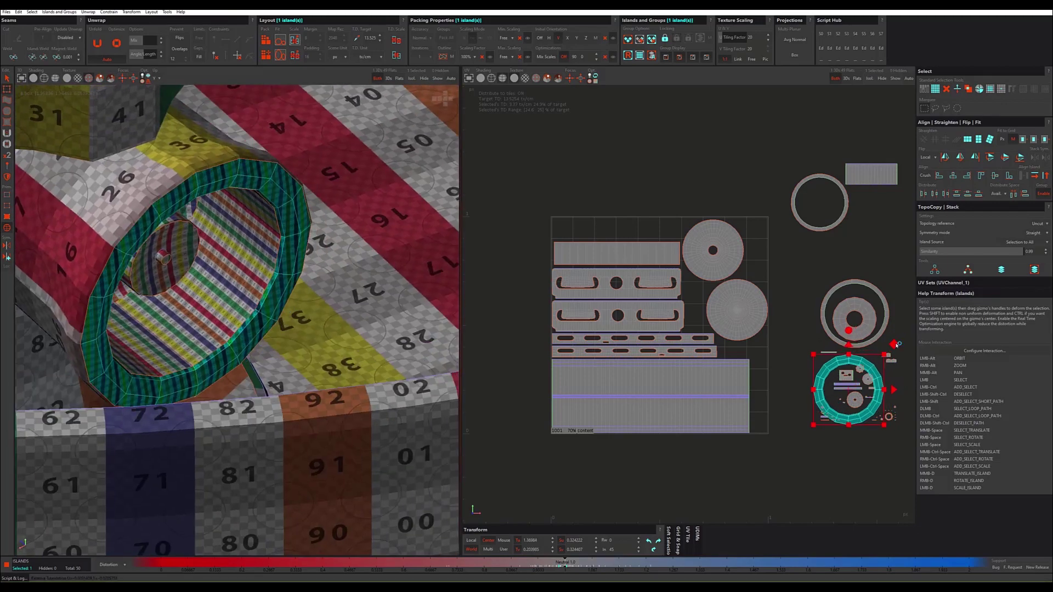
scroll(777, 320, "down", 4)
Step: Select all 50 islands and pack them into the UV tile
key("ctrl+a")
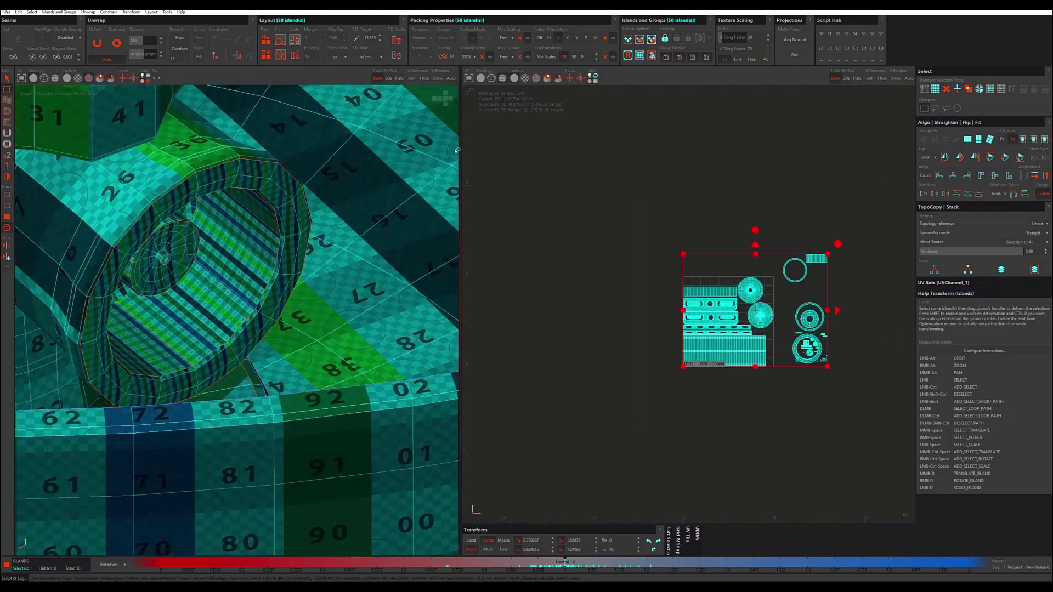
left_click(296, 56)
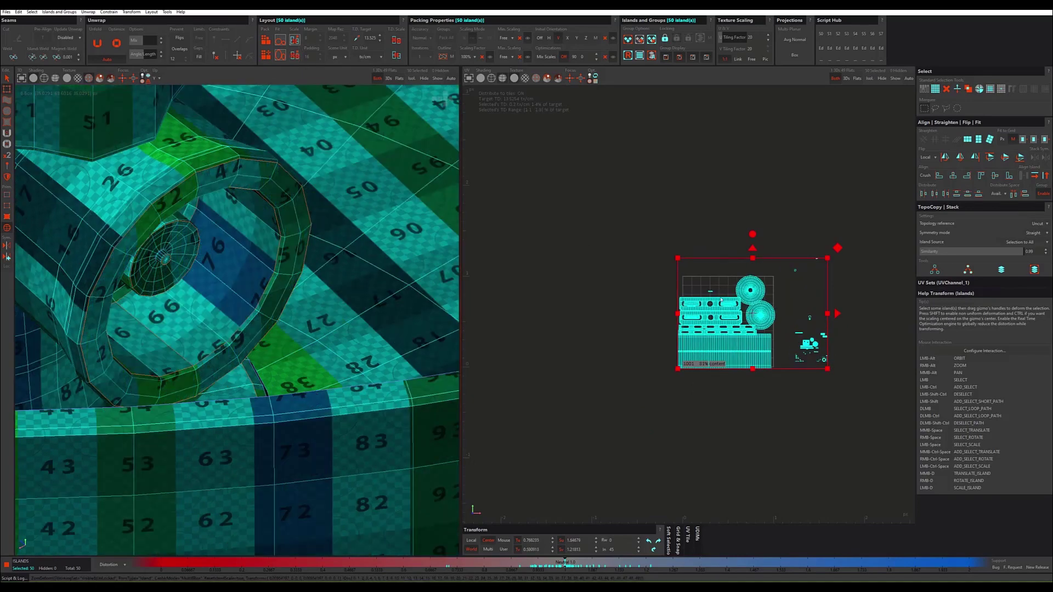
scroll(749, 315, "up", 3)
left_click(272, 56)
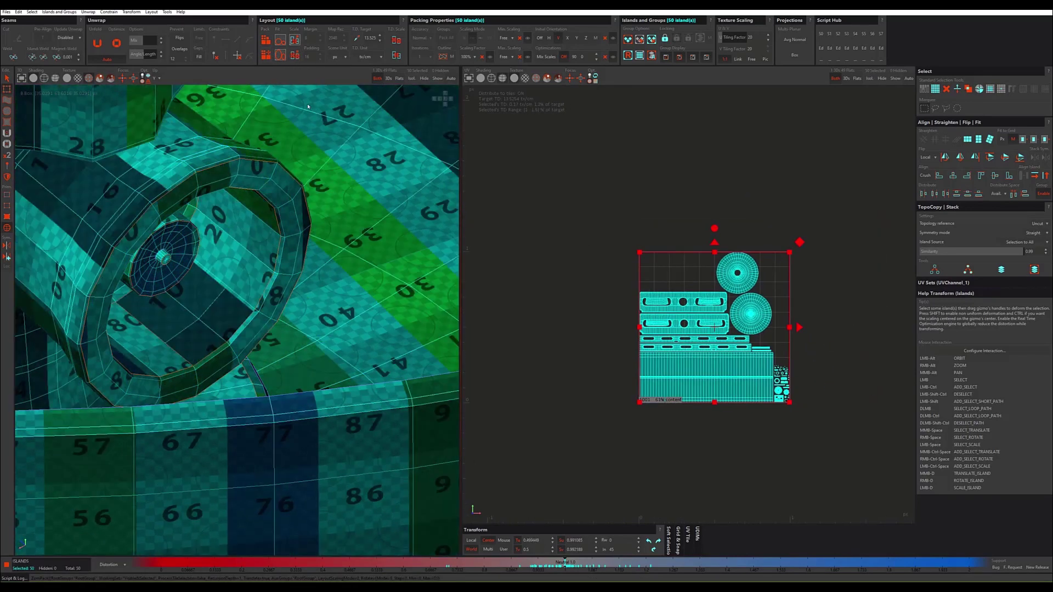
left_click(542, 285)
scroll(743, 307, "up", 3)
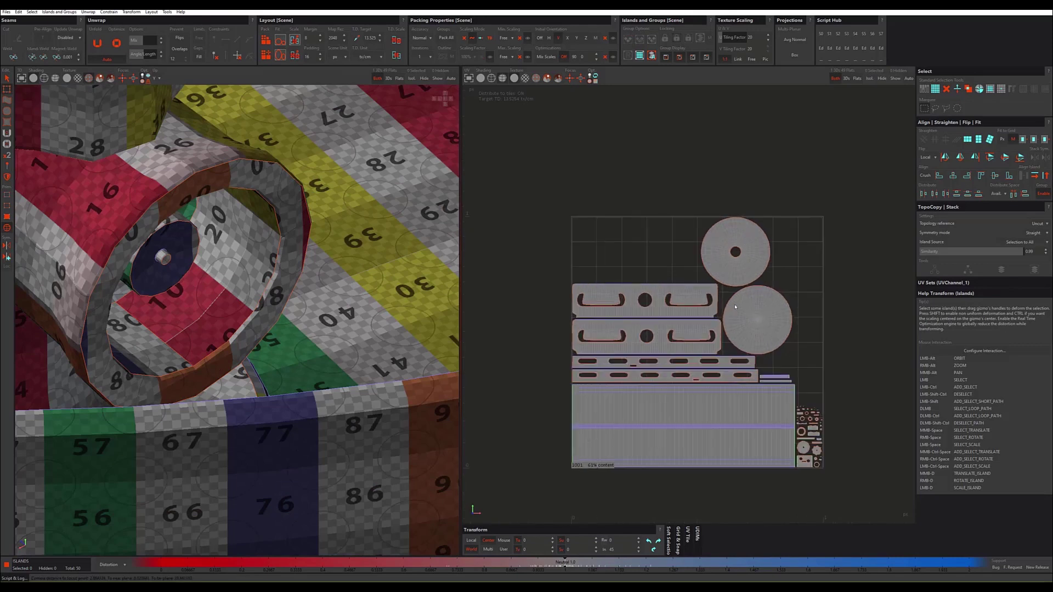
Step: Move the right and top disc islands further right in the tile
left_click(784, 309)
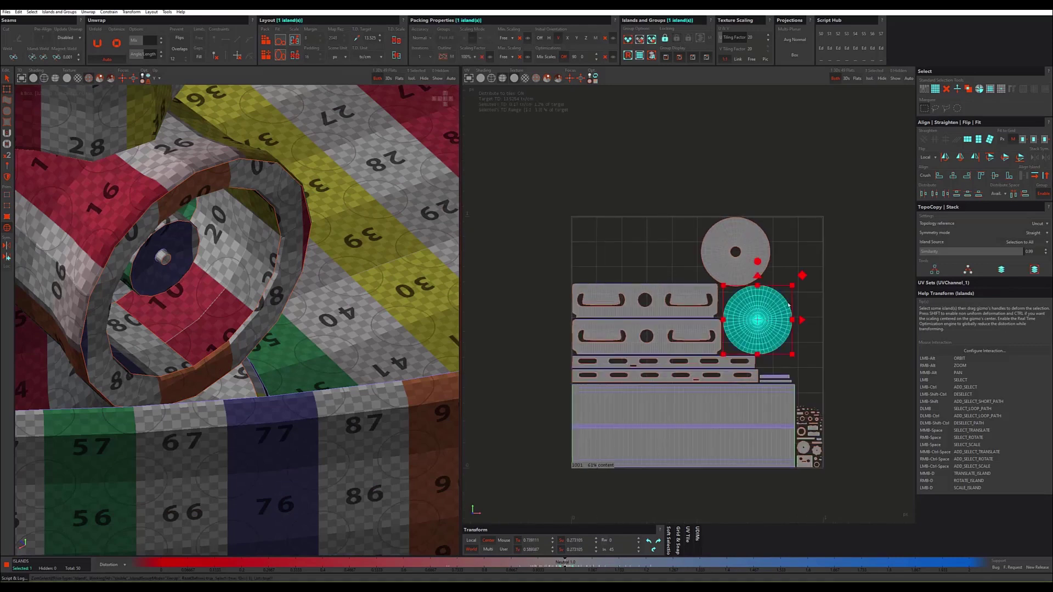
left_click_drag(802, 276, 835, 293)
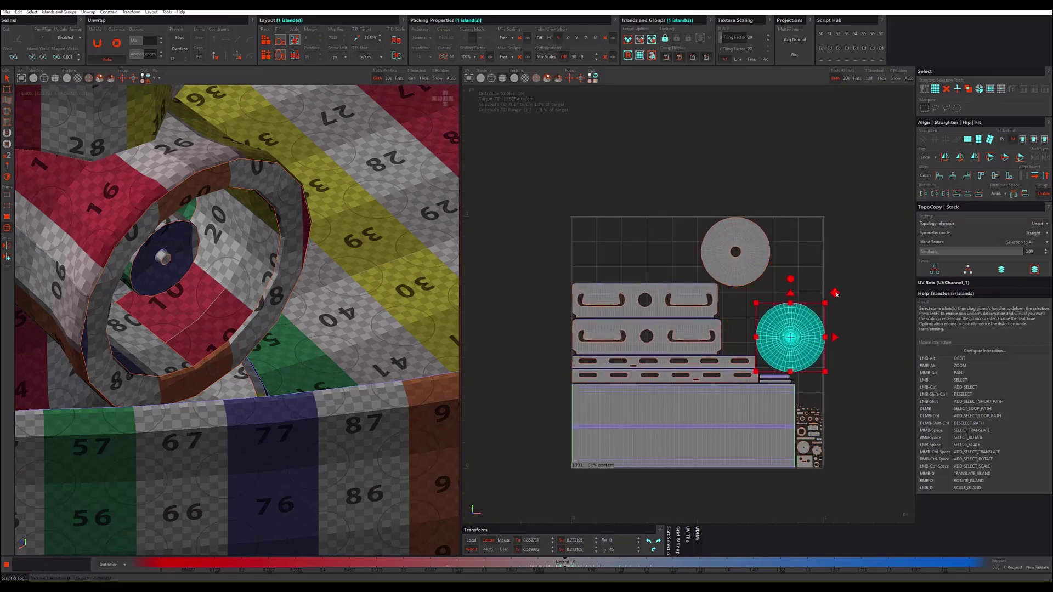
left_click(765, 236)
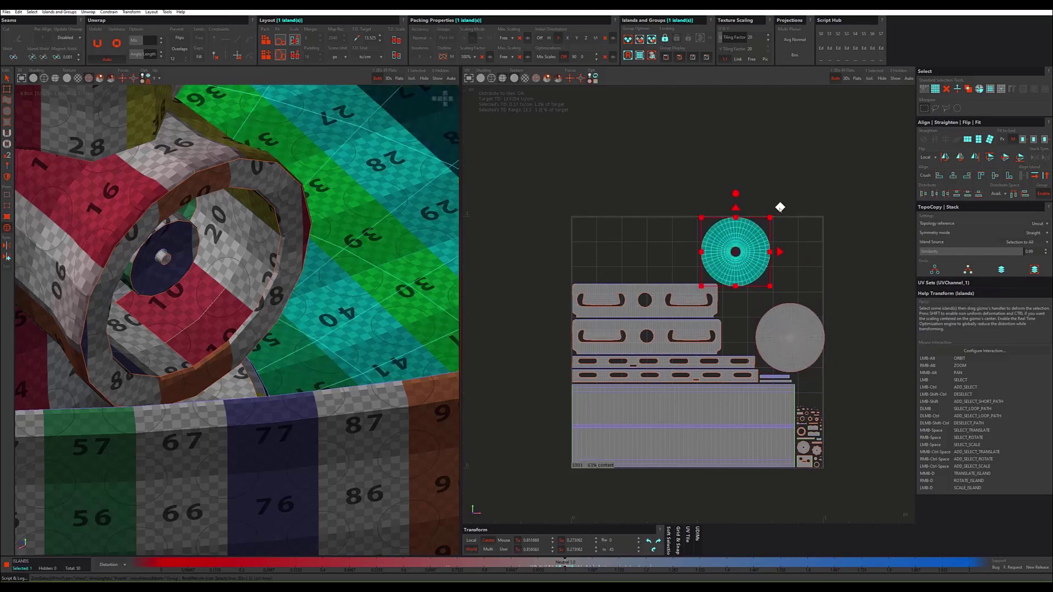
left_click_drag(780, 207, 820, 215)
scroll(820, 215, "down", 1)
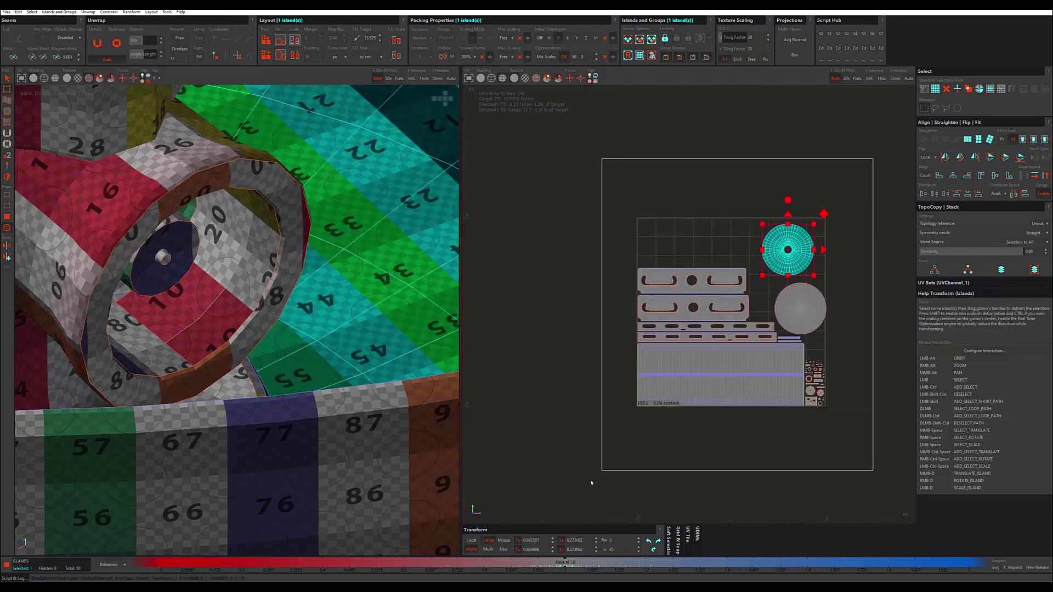
Step: Scale all islands up to fill the tile, undo a trial repack, and shift the whole block
key("ctrl+a")
left_click_drag(639, 224, 647, 246)
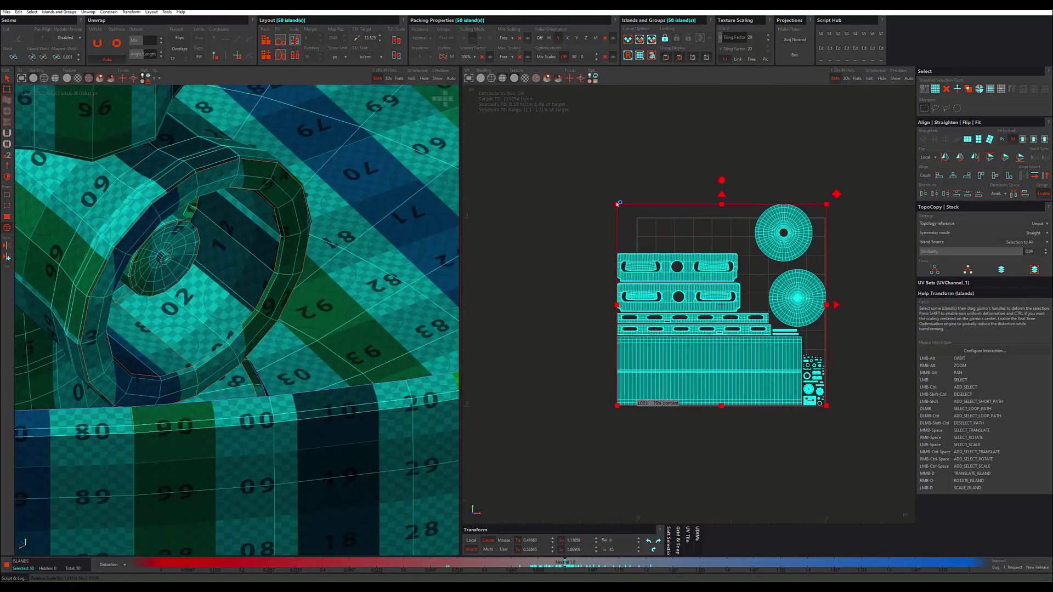
left_click(674, 430)
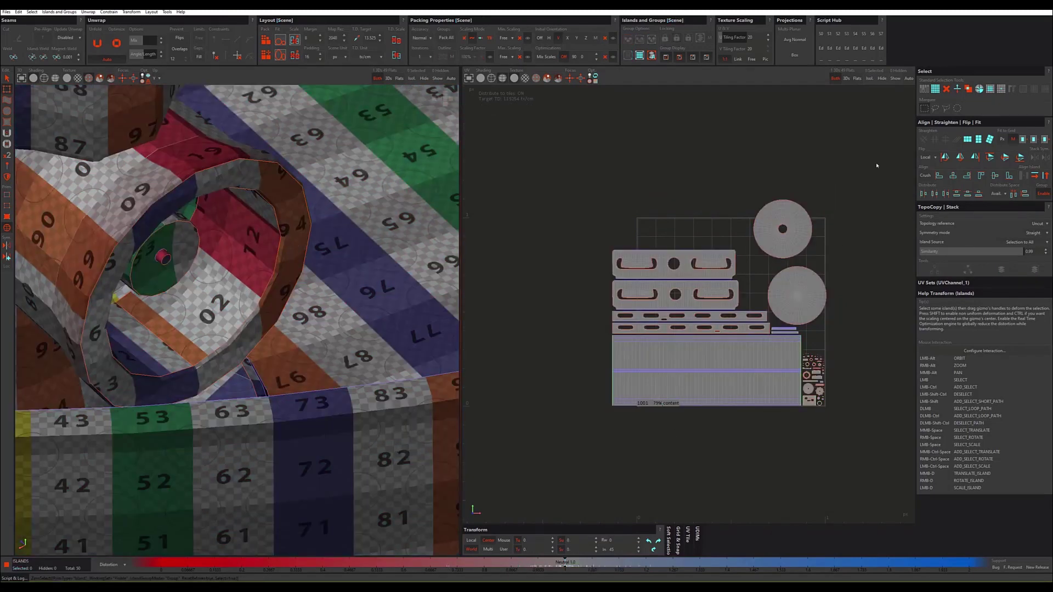
left_click_drag(874, 165, 486, 453)
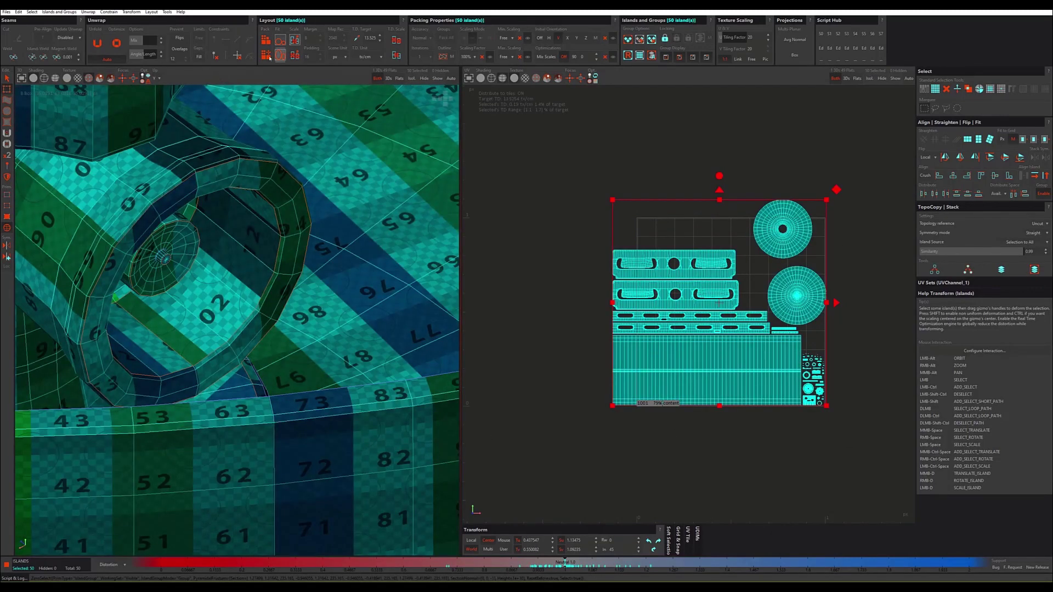
left_click(269, 58)
key("ctrl+z")
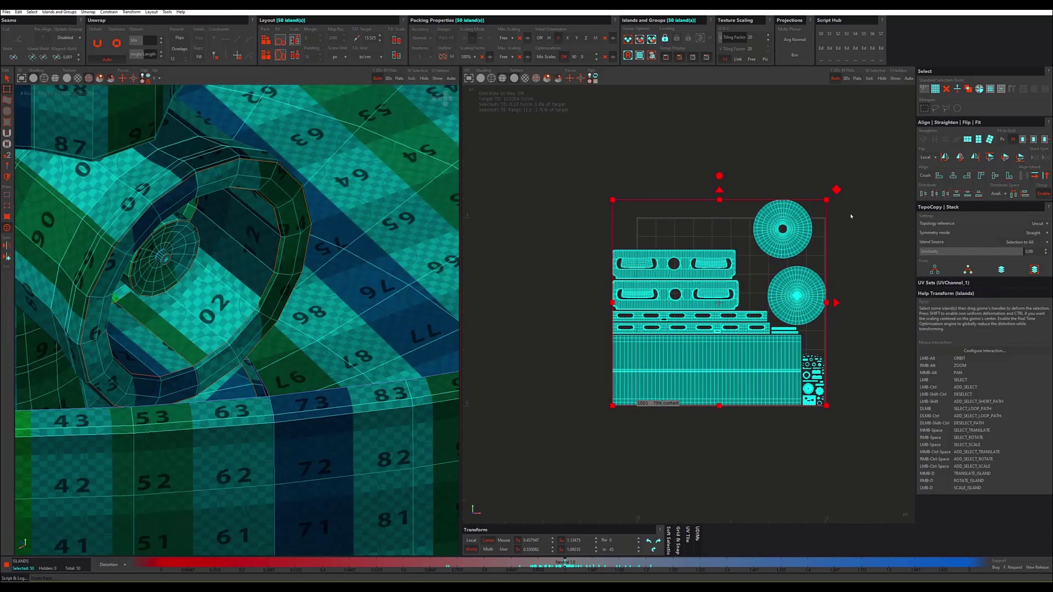
middle_click_drag(870, 218, 753, 190, "alt")
left_click_drag(728, 181, 756, 181)
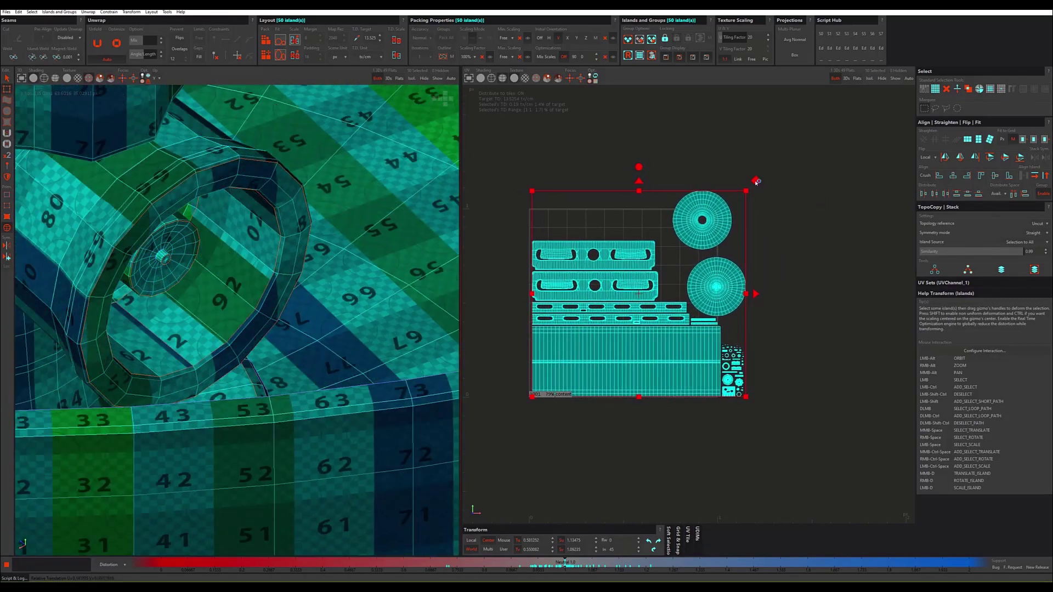
Step: Move the lower disc island up-left and the upper disc out to the tile's upper right
left_click(861, 294)
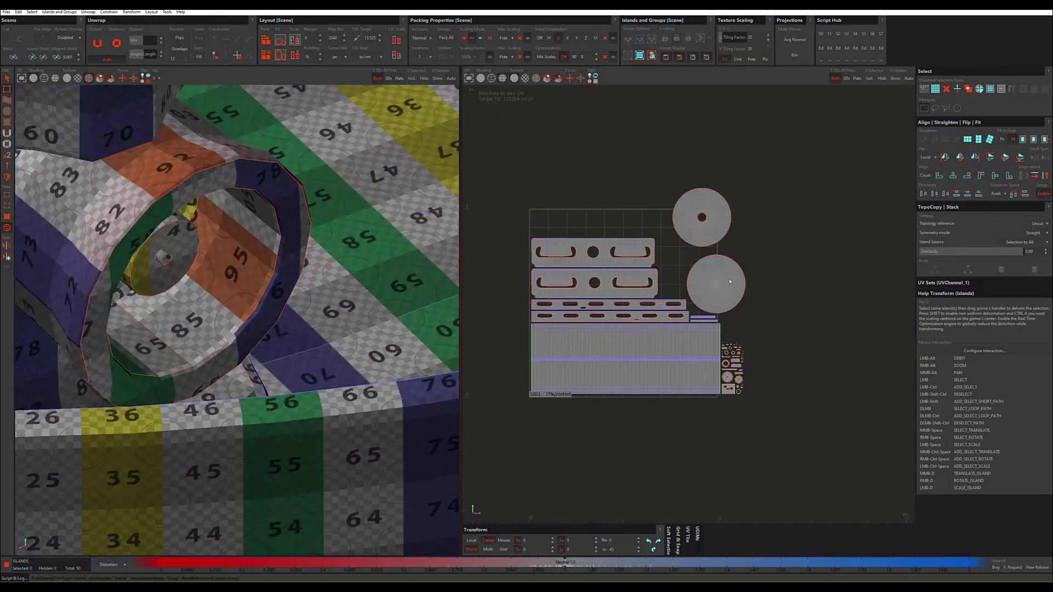
left_click(722, 288)
left_click_drag(716, 291, 704, 276)
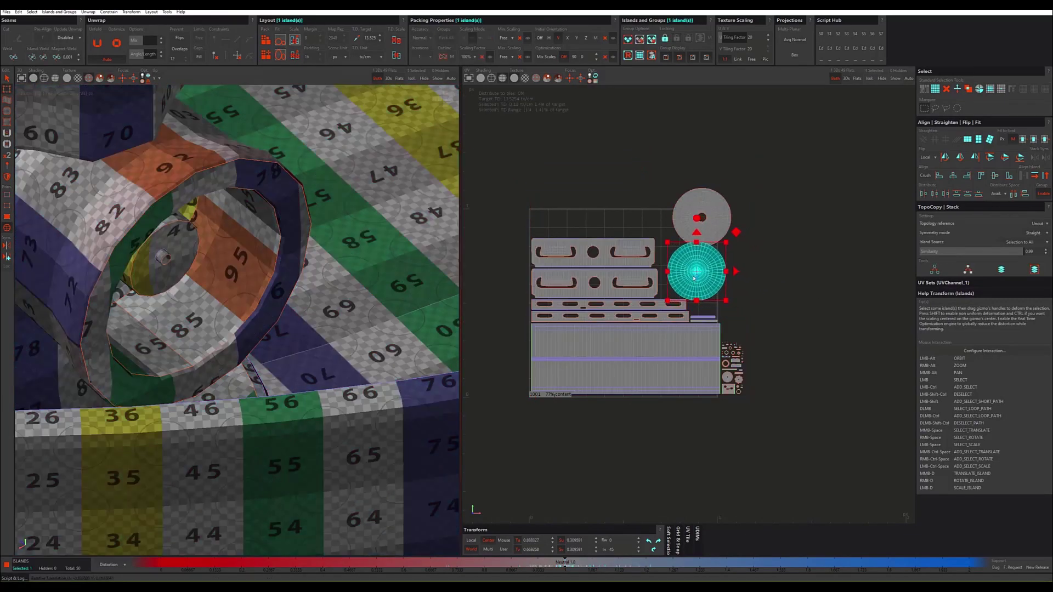
left_click(723, 209)
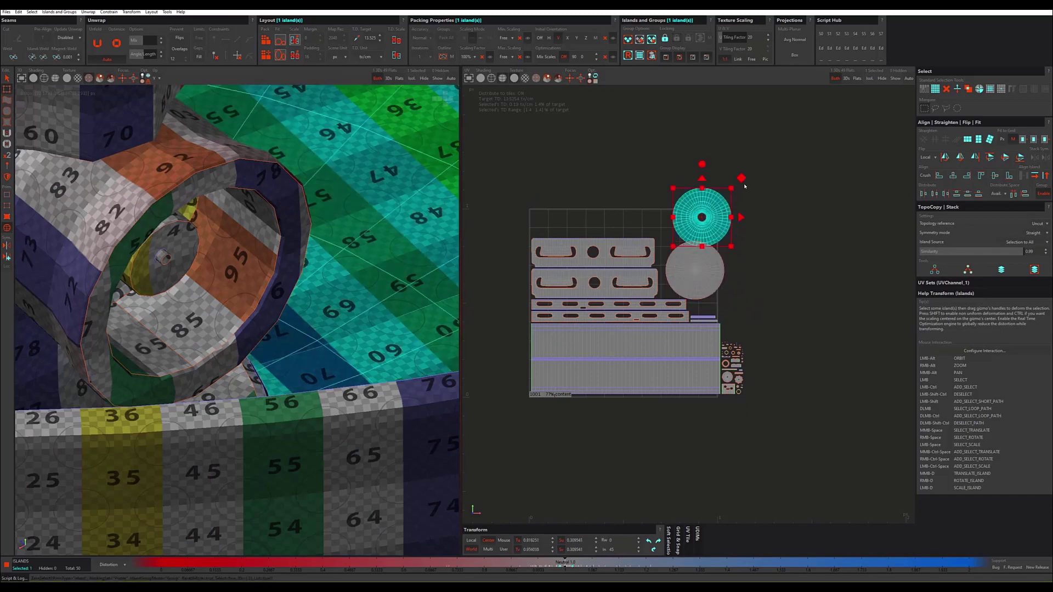
left_click(745, 176)
left_click(723, 213)
left_click_drag(740, 176, 822, 132)
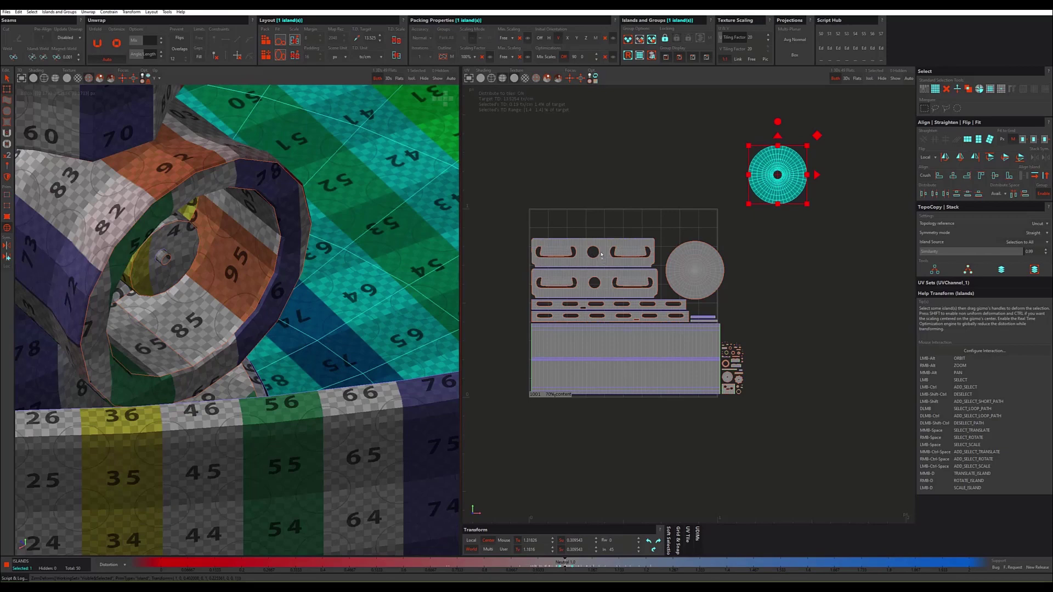
Step: Move the top and lower rectangular islands upward, stacking them together
left_click(600, 243)
left_click_drag(665, 228, 664, 201)
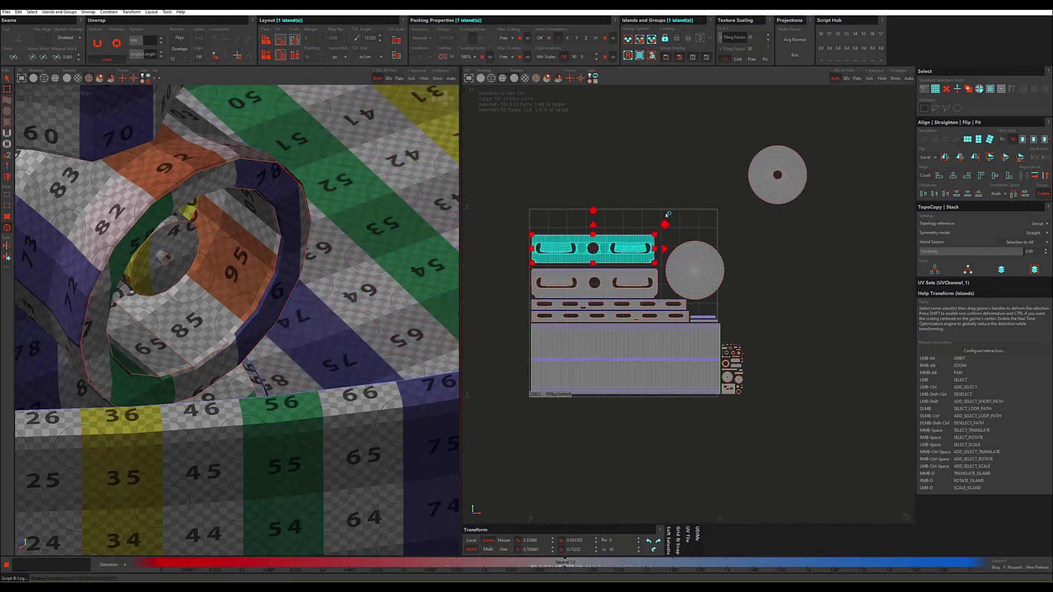
left_click(631, 274)
scroll(630, 273, "up", 3)
mouse_move(678, 258)
left_mouse_down()
mouse_move(694, 244)
mouse_move(678, 219)
left_mouse_up()
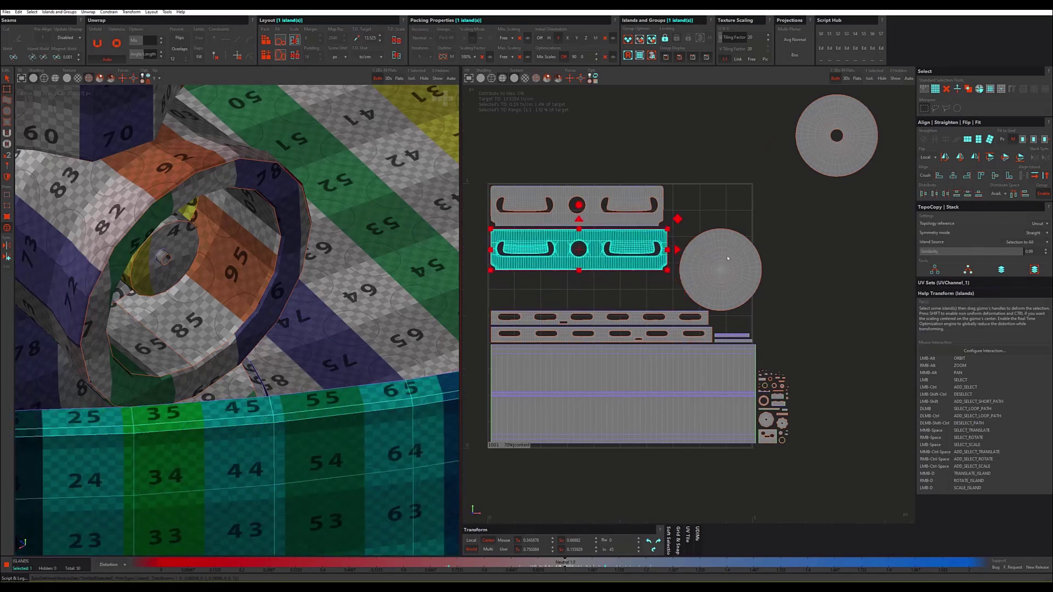
Step: Select the eight tile islands plus the grey circle and shrink them slightly
left_click(738, 270)
scroll(738, 269, "down", 1)
scroll(729, 277, "down", 1)
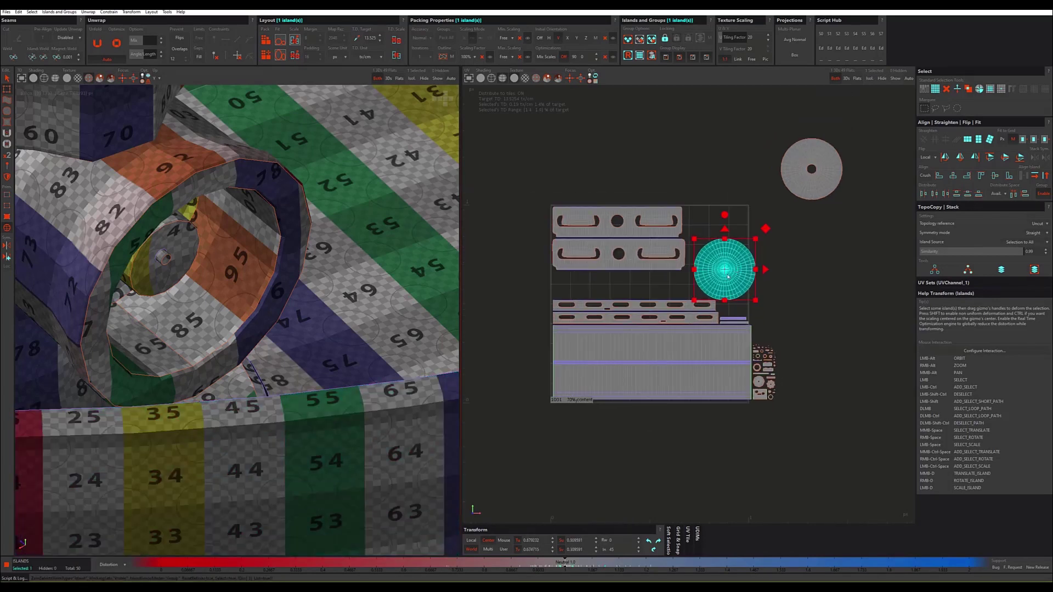
left_click_drag(512, 155, 726, 426)
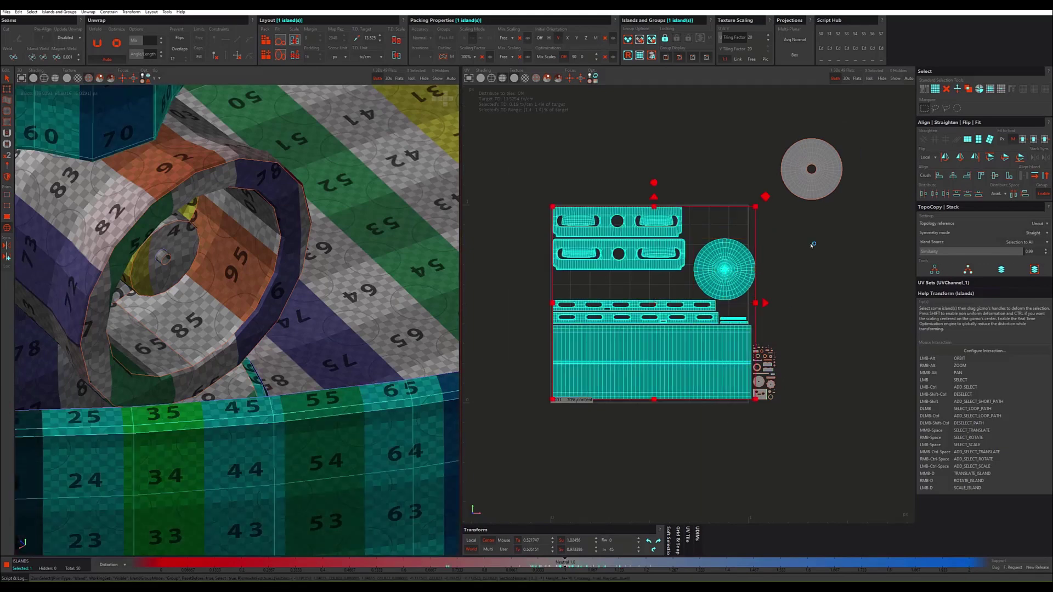
left_click(815, 176, "ctrl")
left_click_drag(843, 140, 833, 147)
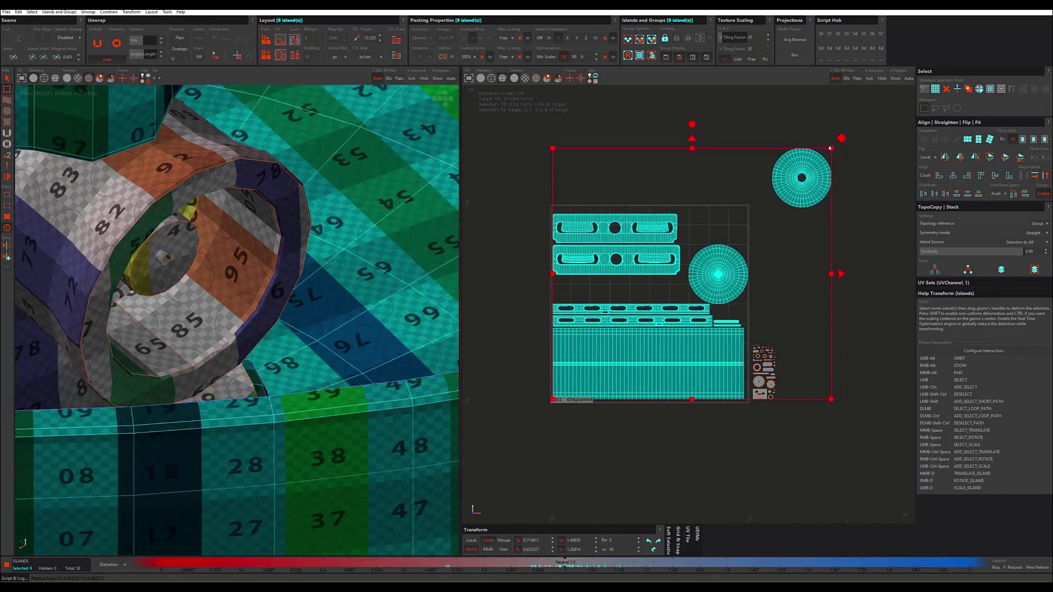
Step: Move the two top rectangles down and the long thin strip to the tile's top
left_click(869, 245)
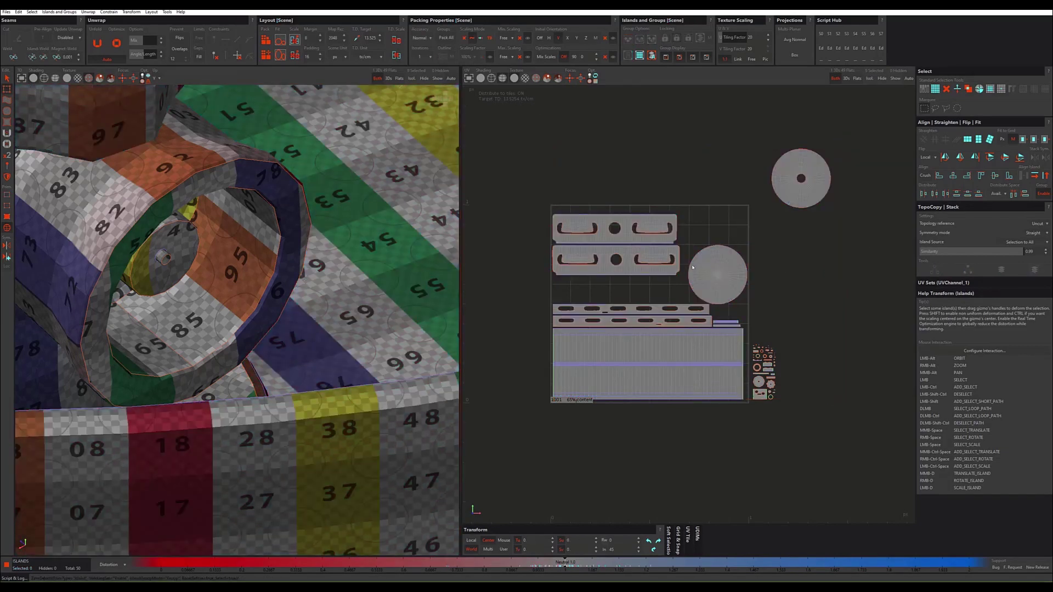
left_click_drag(616, 197, 648, 267)
left_click_drag(690, 206, 693, 232)
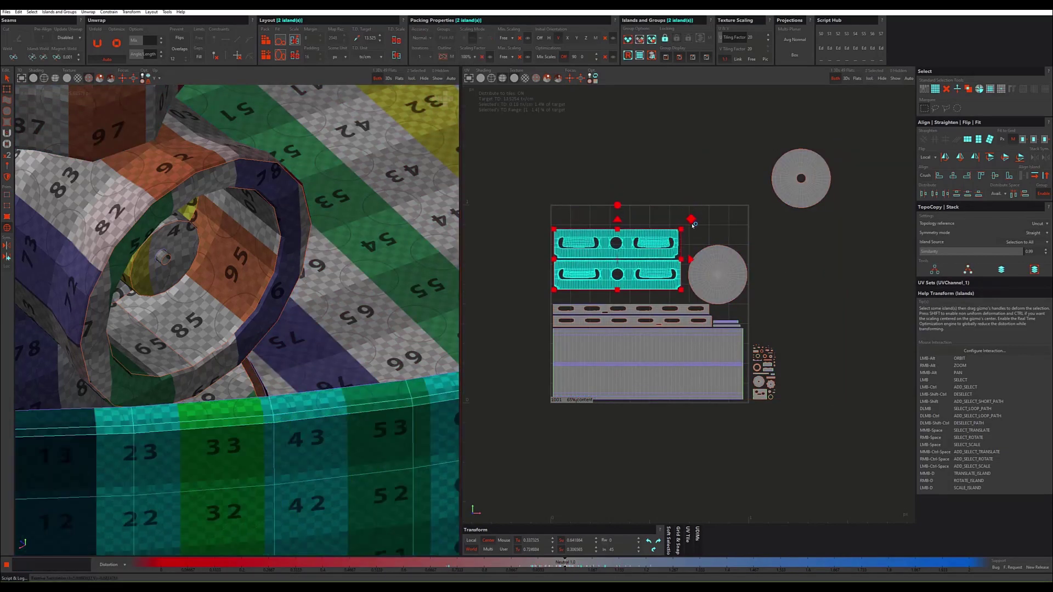
left_click(722, 265)
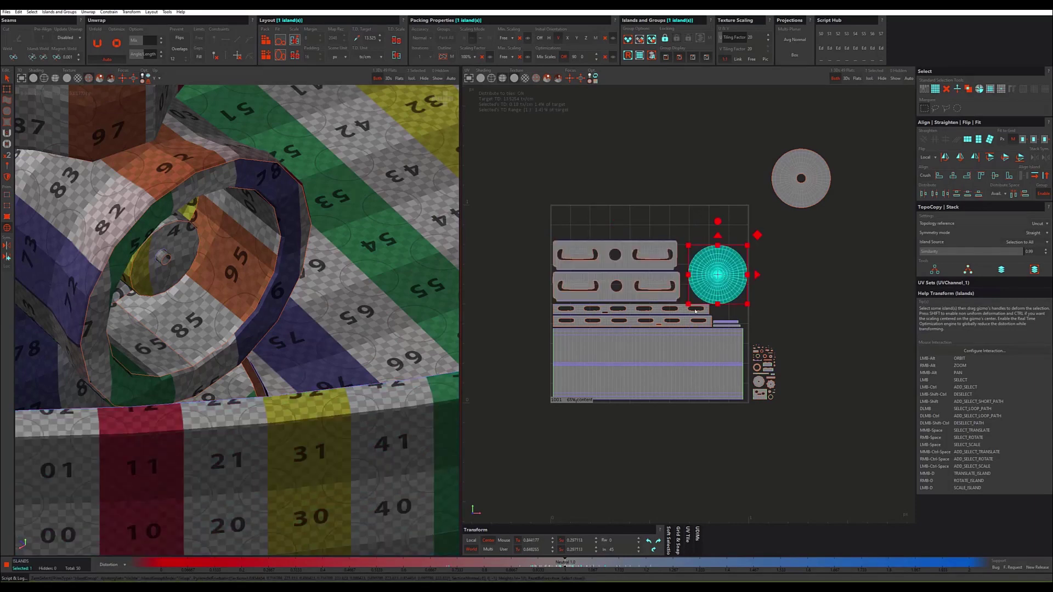
left_click(695, 312)
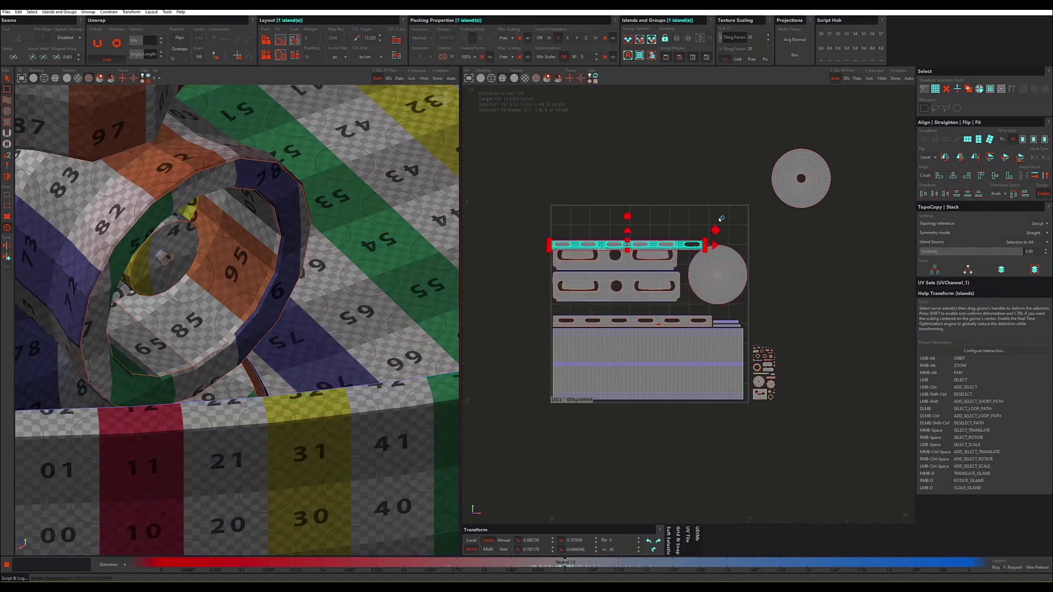
left_click_drag(719, 295, 719, 199)
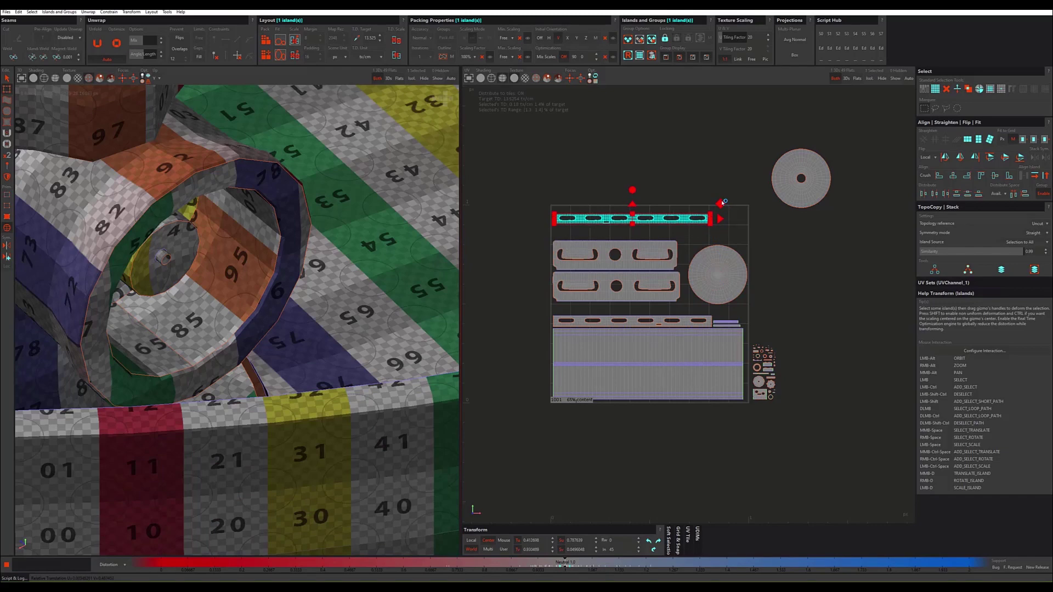
Step: Shift both plate islands slightly down and nudge the solid circle into position
left_click(666, 287)
left_click_drag(690, 266, 689, 278)
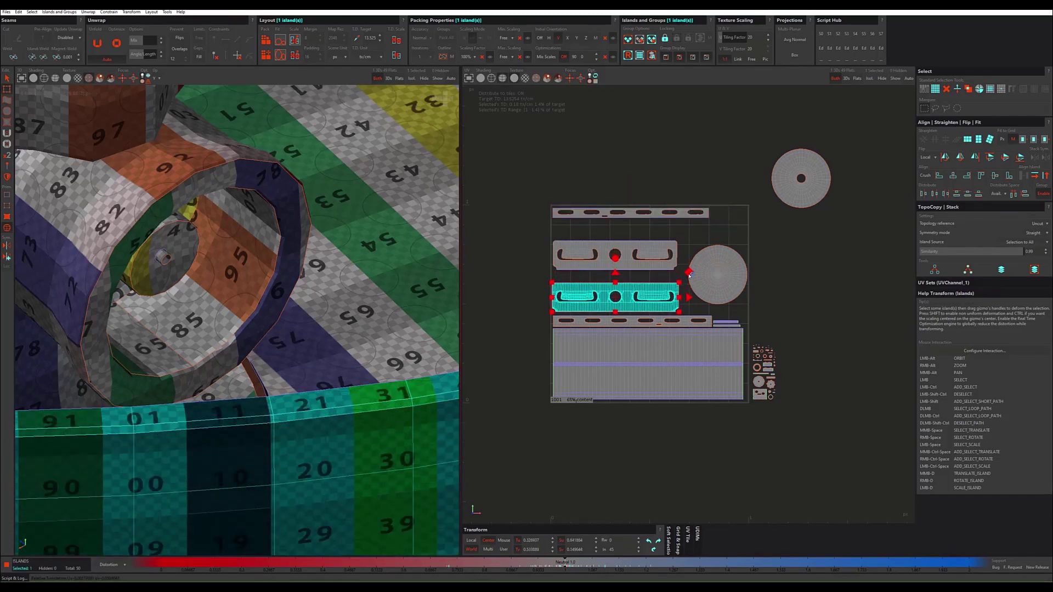
left_click(677, 256)
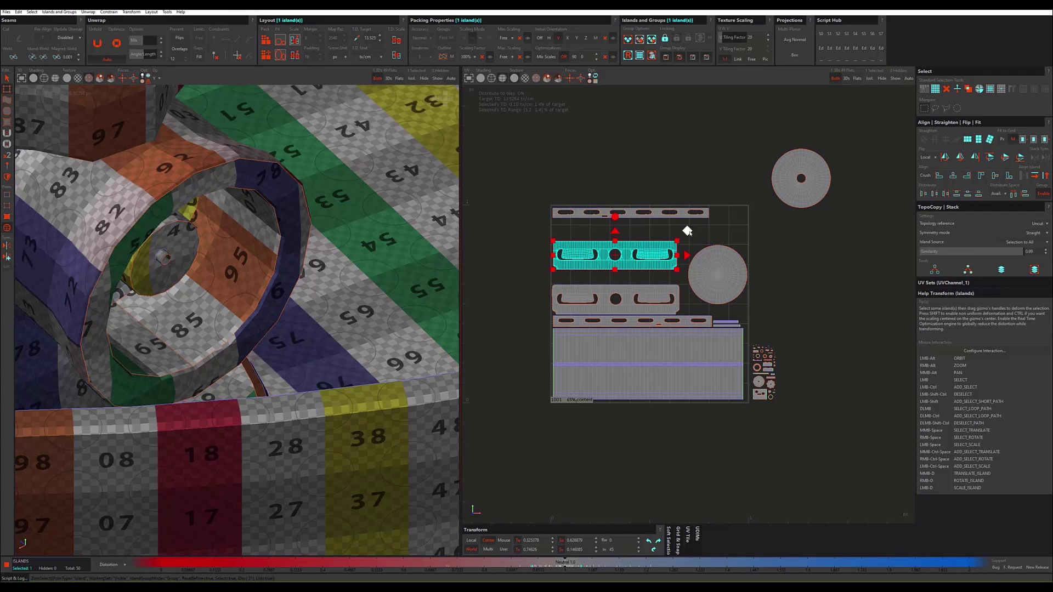
left_click_drag(687, 231, 689, 244)
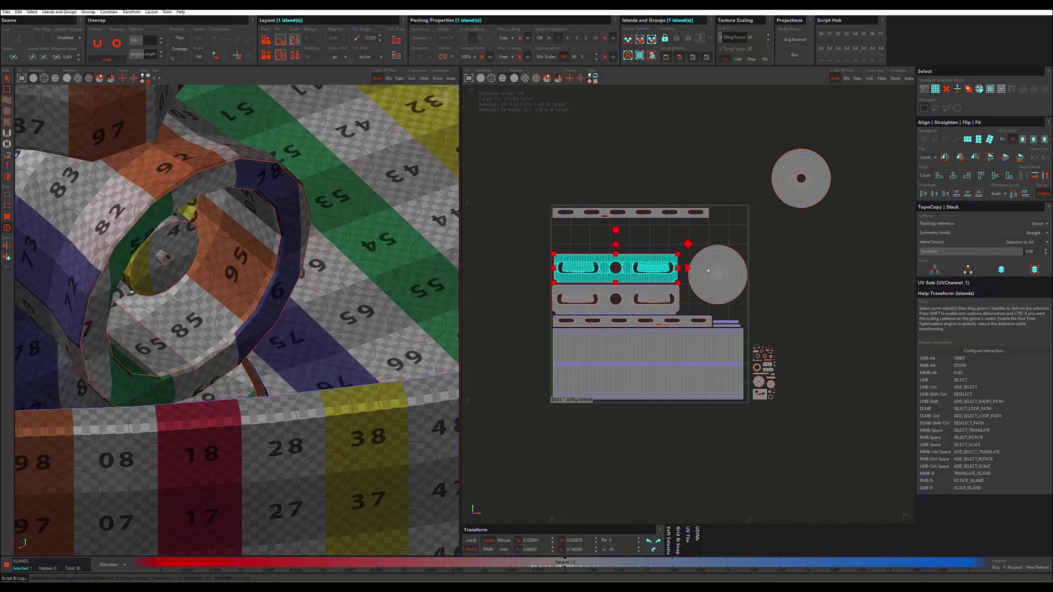
left_click(719, 284)
left_click_drag(757, 236, 759, 247)
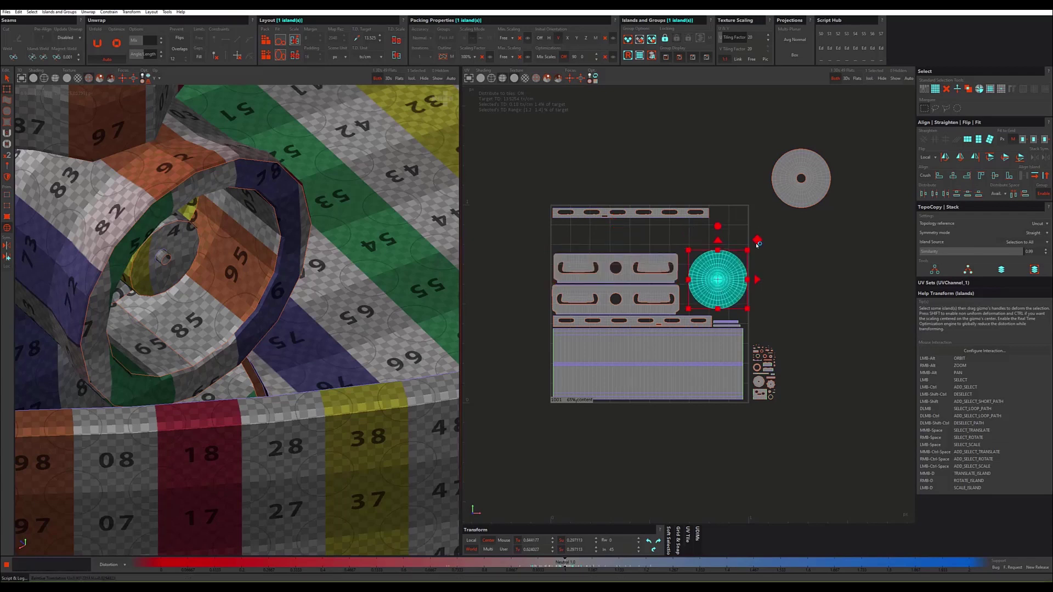
scroll(743, 271, "up", 4)
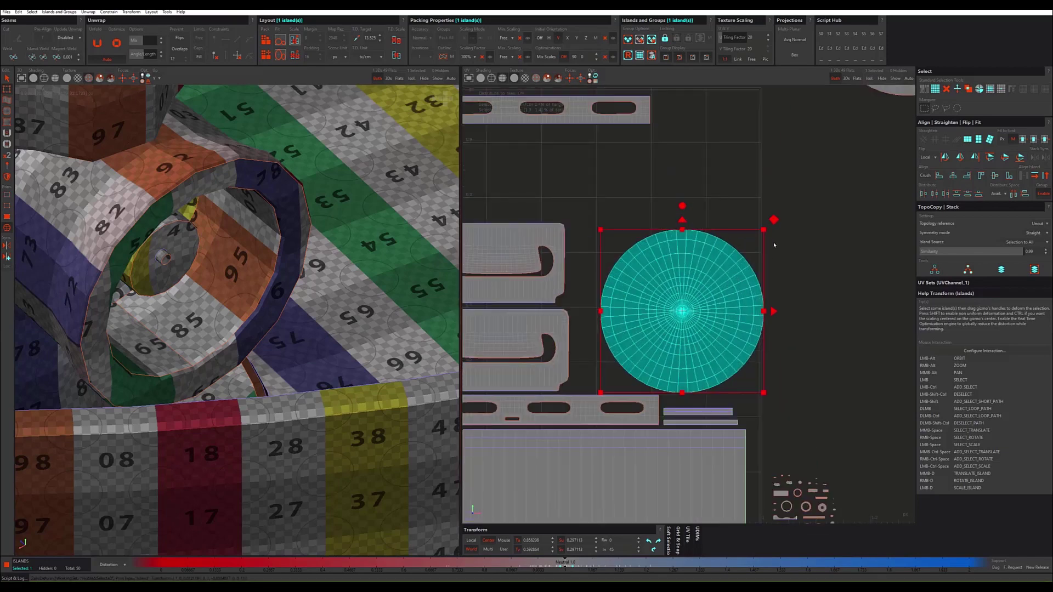
left_click_drag(777, 224, 772, 221)
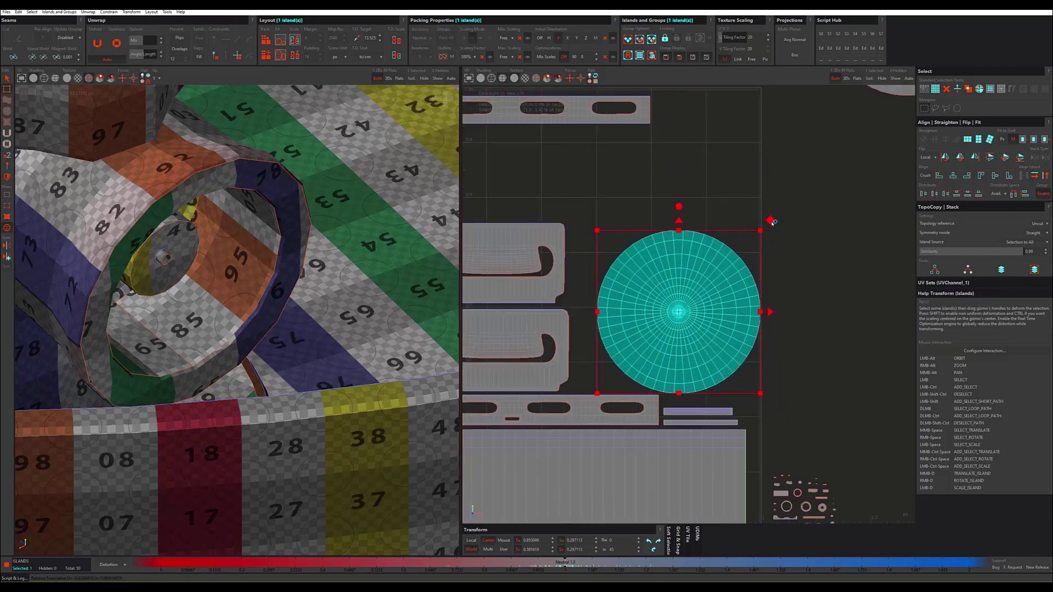
scroll(769, 225, "down", 3)
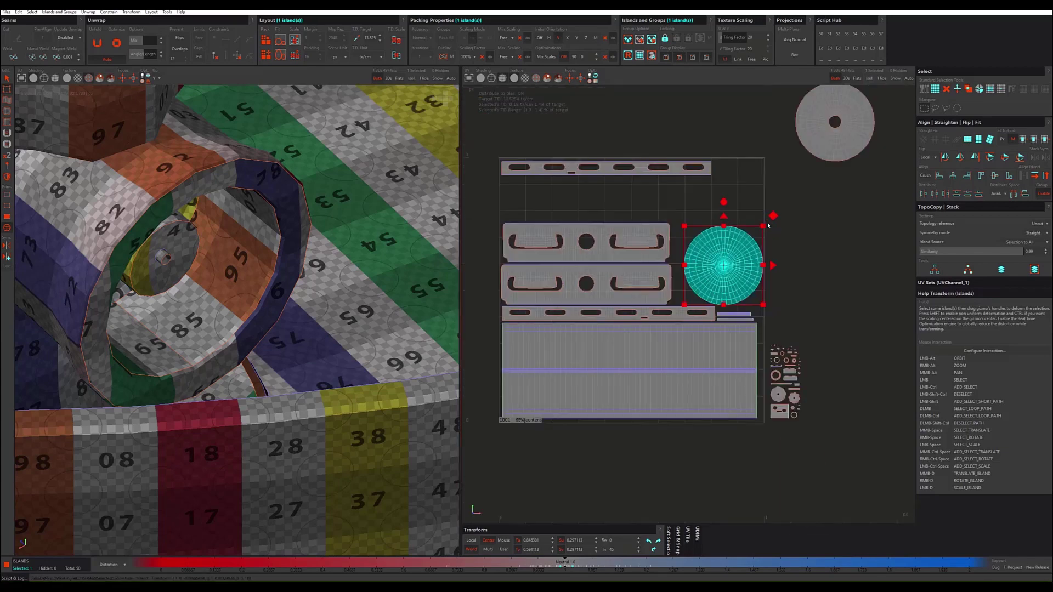
Step: Bring the outside circle above the solid circle, then scale all islands to fit the tile
left_click(833, 156)
scroll(843, 147, "down", 2)
middle_click_drag(833, 202, 764, 293, "alt")
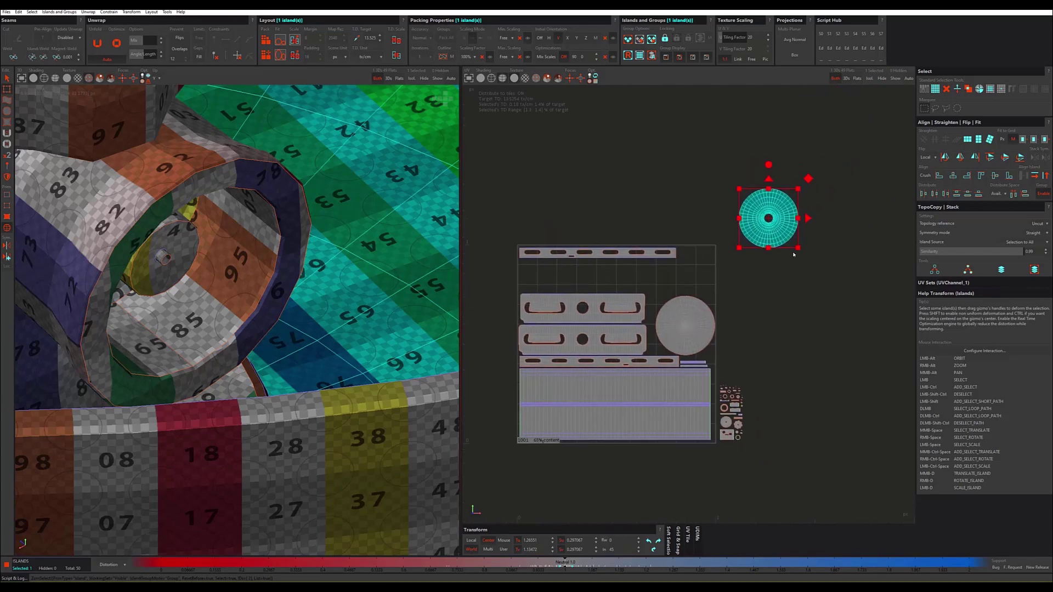
left_click_drag(794, 180, 723, 228)
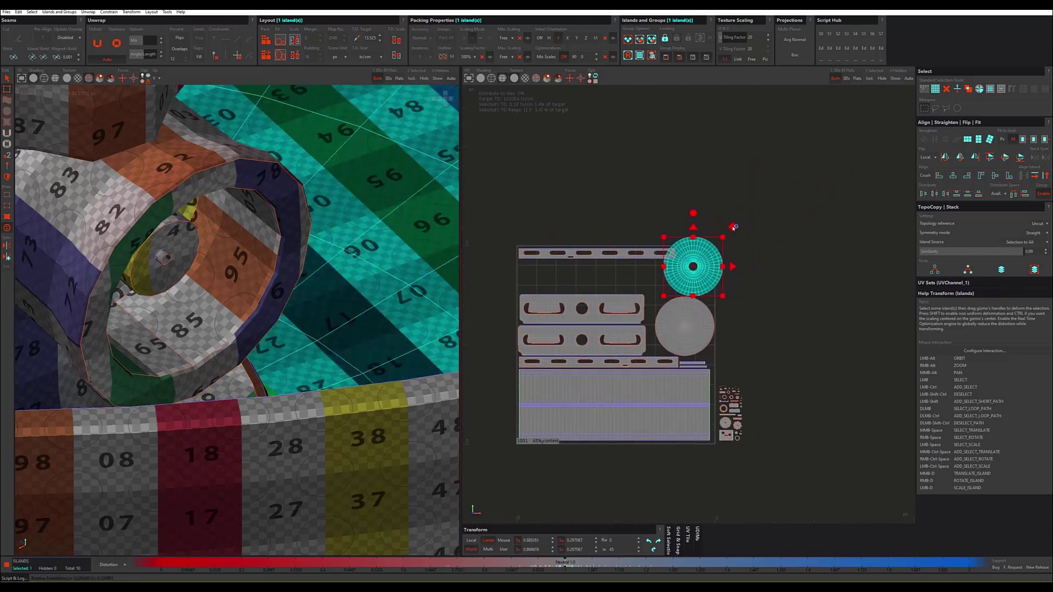
left_click_drag(476, 211, 704, 490)
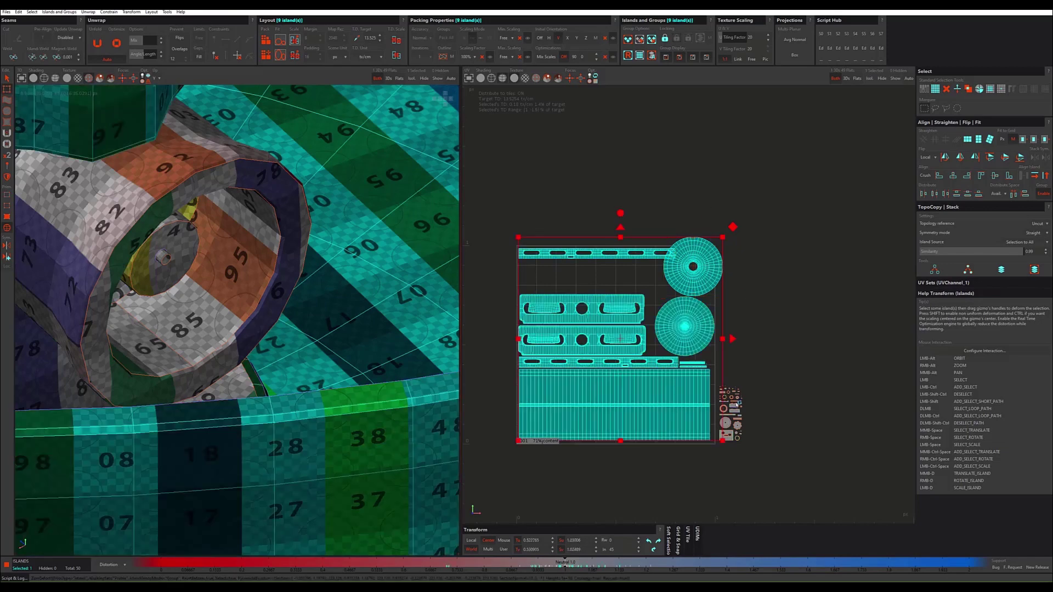
left_click_drag(723, 239, 716, 243)
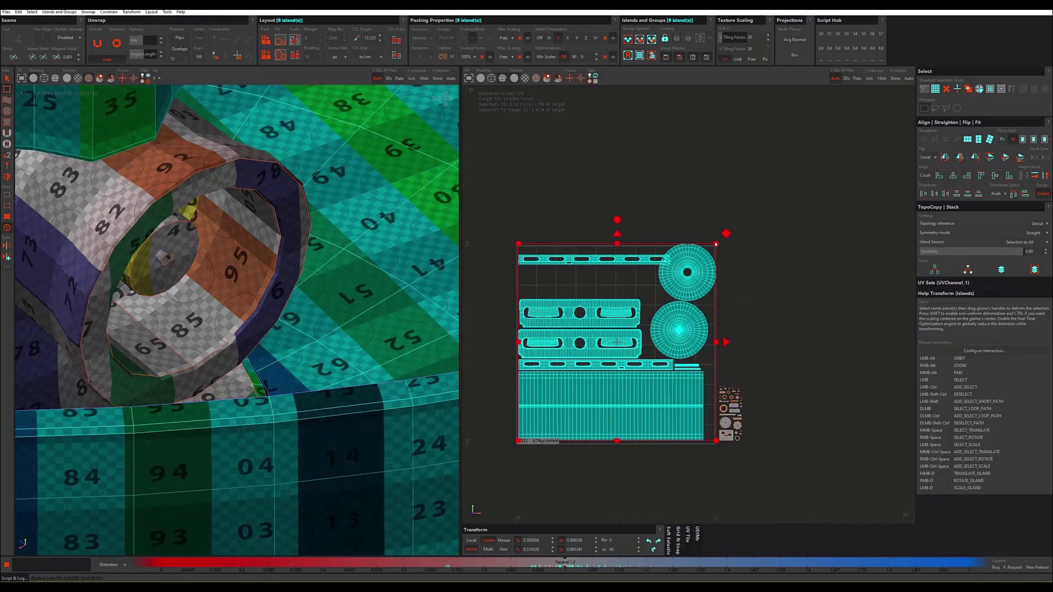
Step: Move the small strip islands into empty space and adjust both circle islands
left_click(746, 349)
scroll(713, 345, "up", 2)
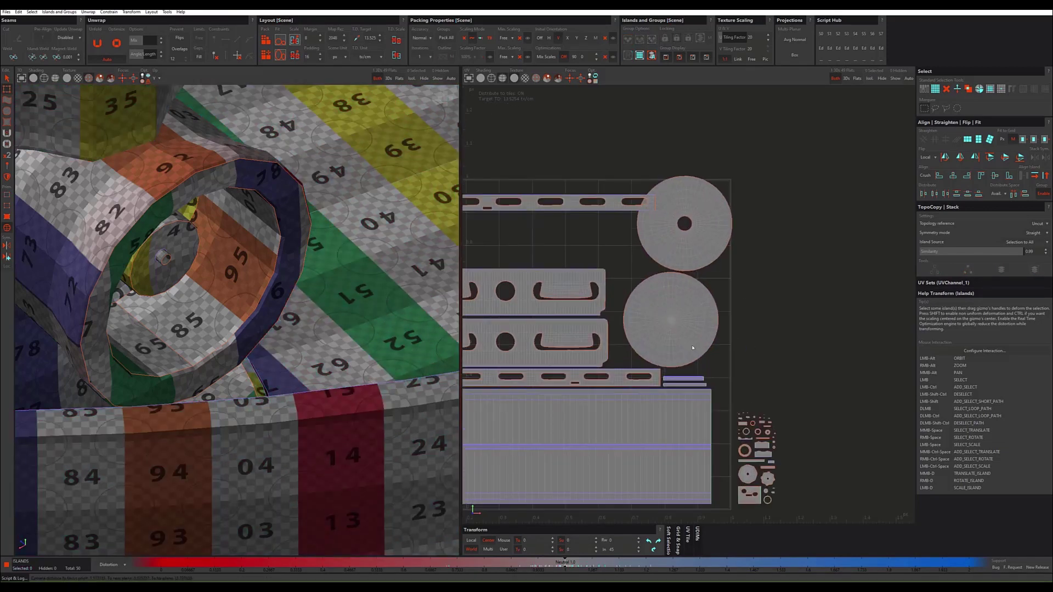
left_click(683, 345)
left_click(691, 380)
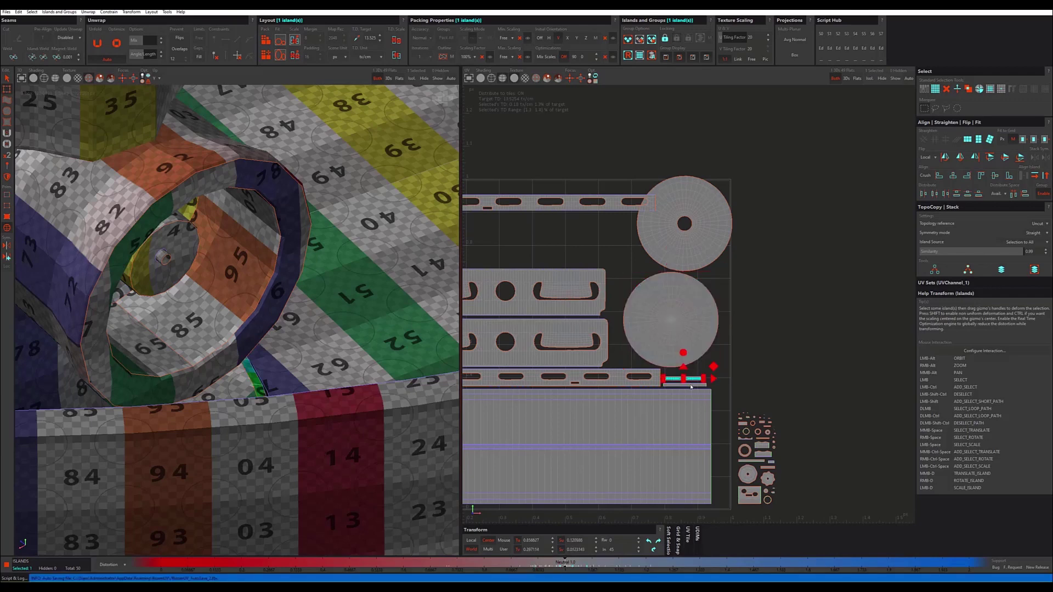
left_click_drag(685, 379, 548, 250)
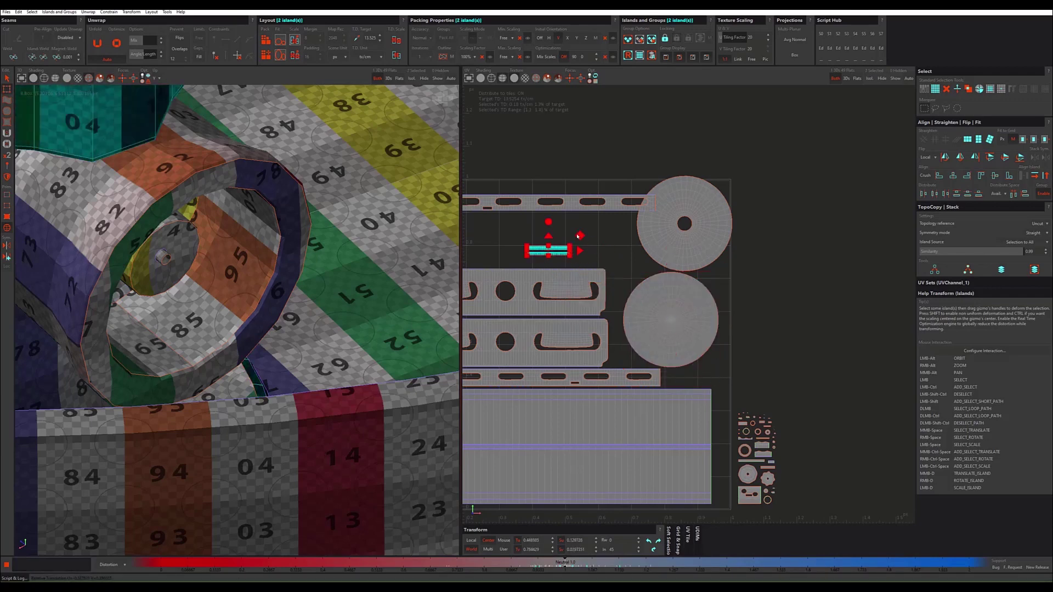
left_click(689, 341)
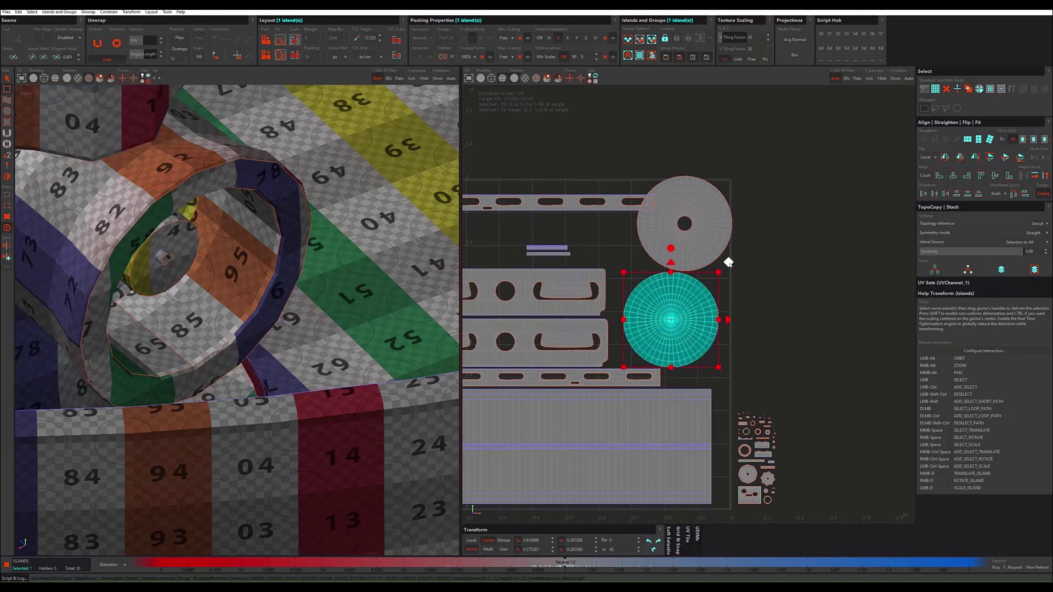
left_click_drag(727, 263, 742, 268)
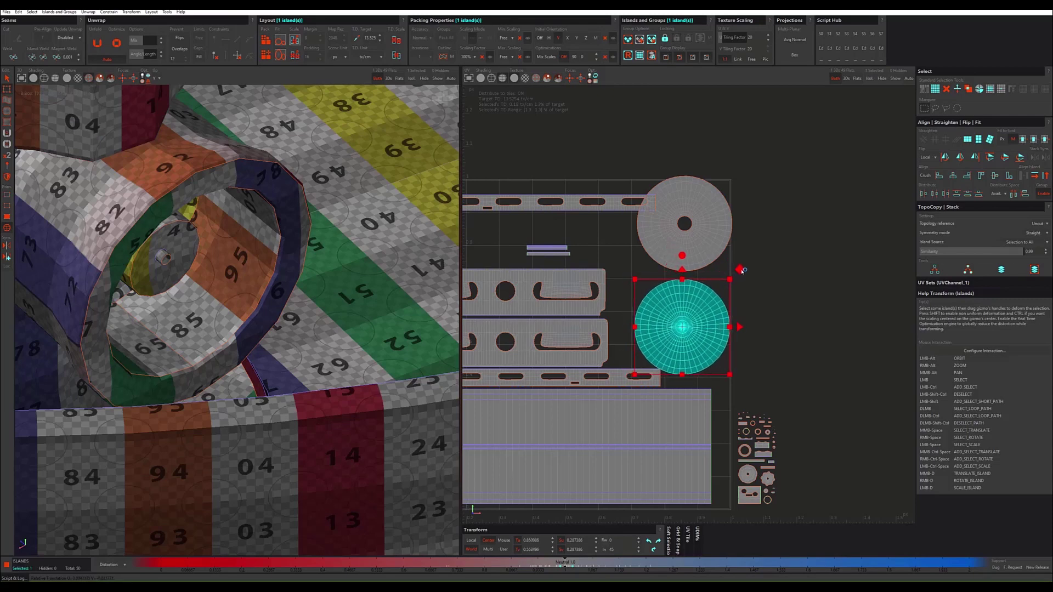
scroll(741, 269, "up", 3)
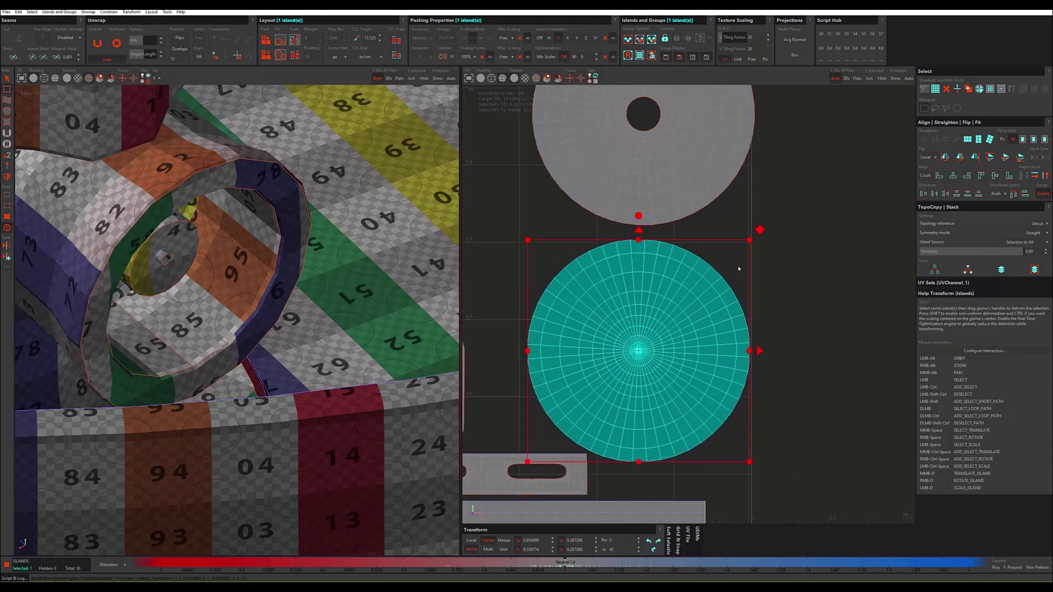
left_click_drag(760, 232, 758, 227)
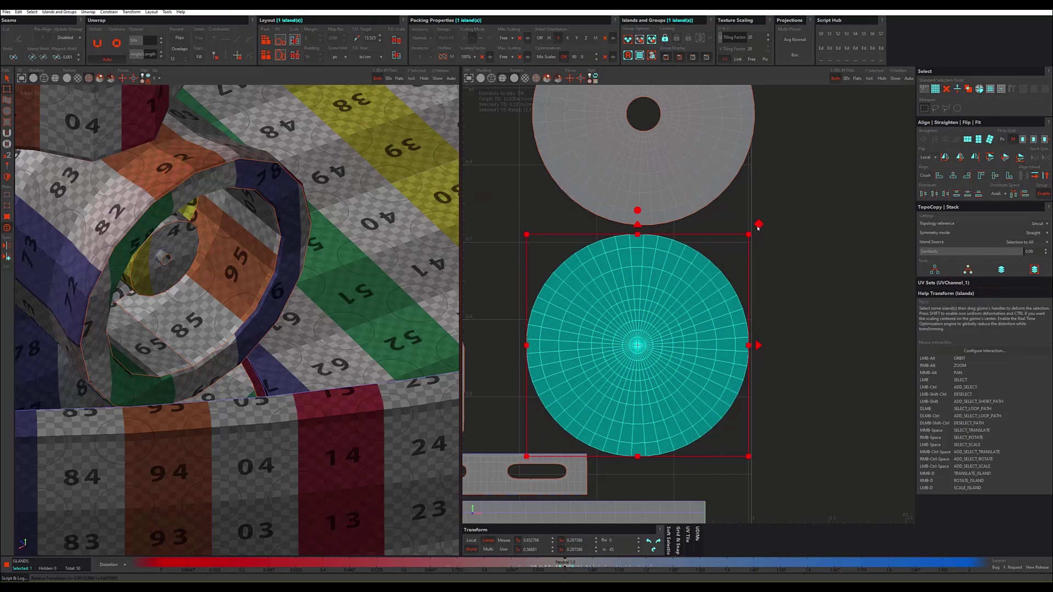
scroll(729, 235, "down", 3)
Step: Move the ring island toward the top strip and lift the small strips above the tile
left_click(704, 205)
scroll(748, 132, "up", 1)
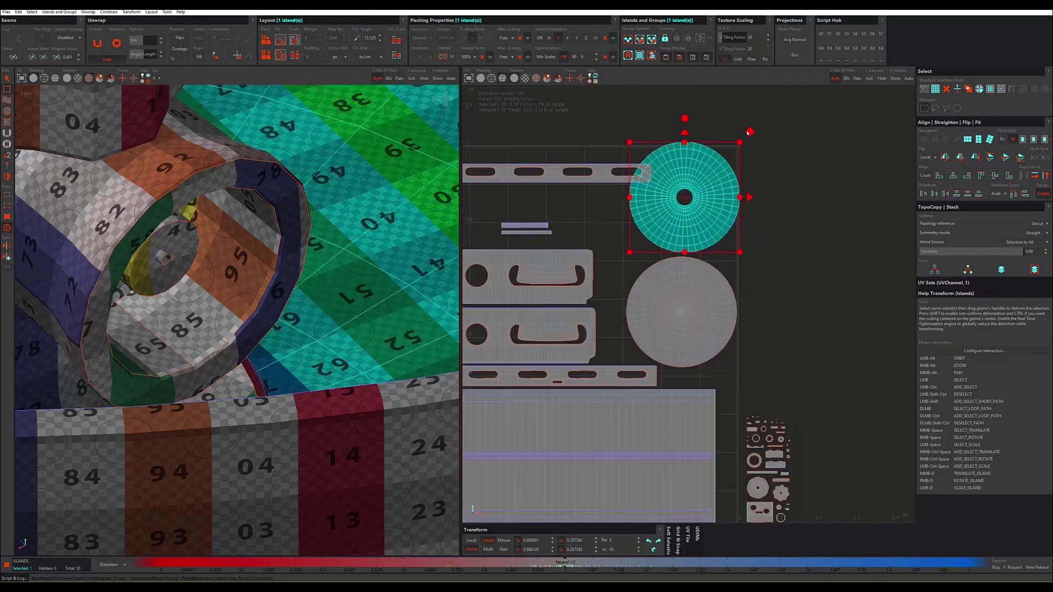
left_click(751, 138)
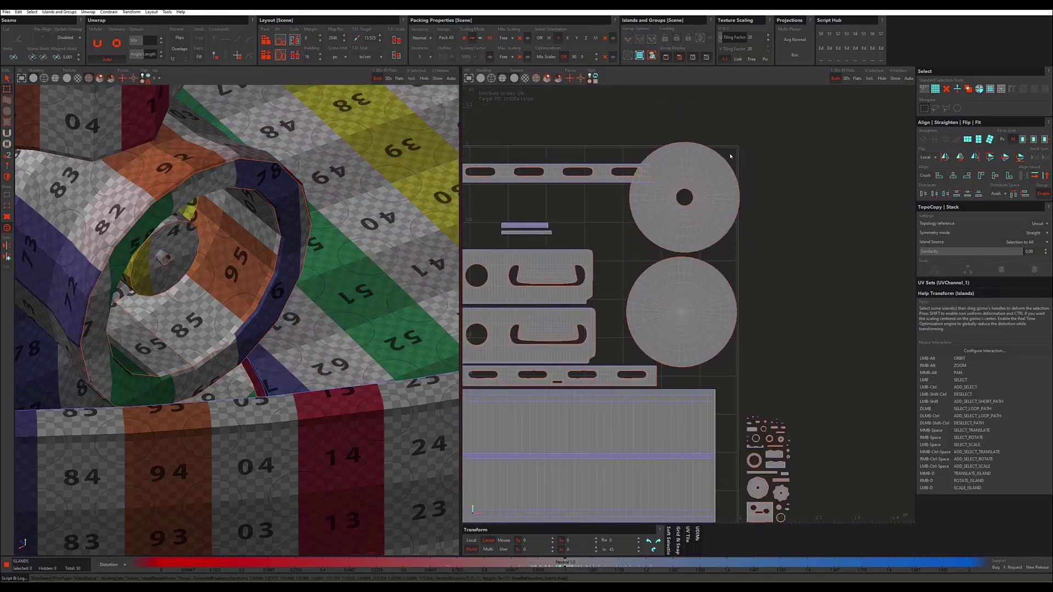
left_click(715, 191)
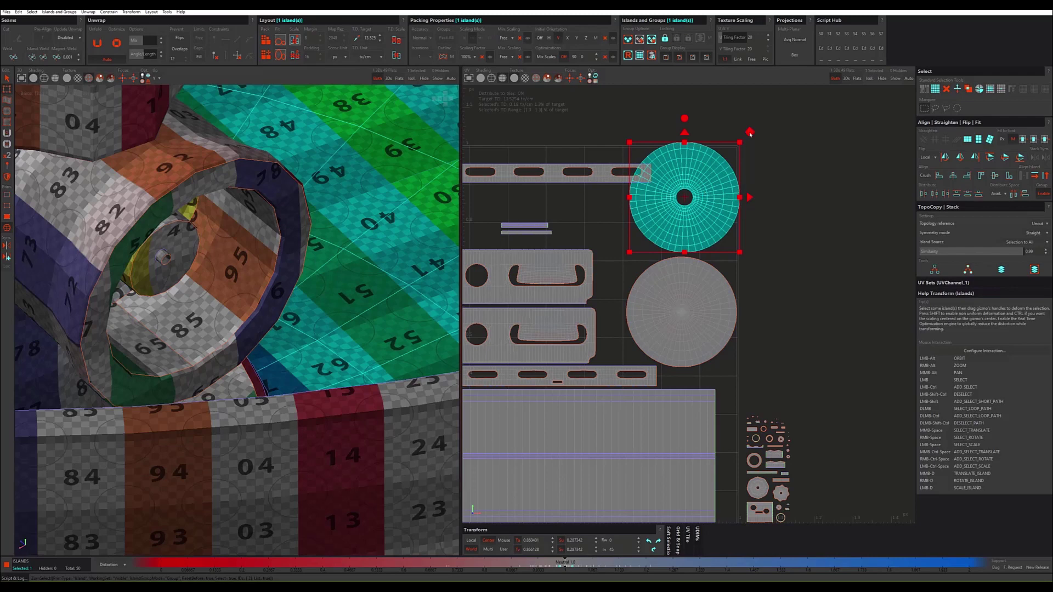
left_click_drag(750, 133, 710, 140)
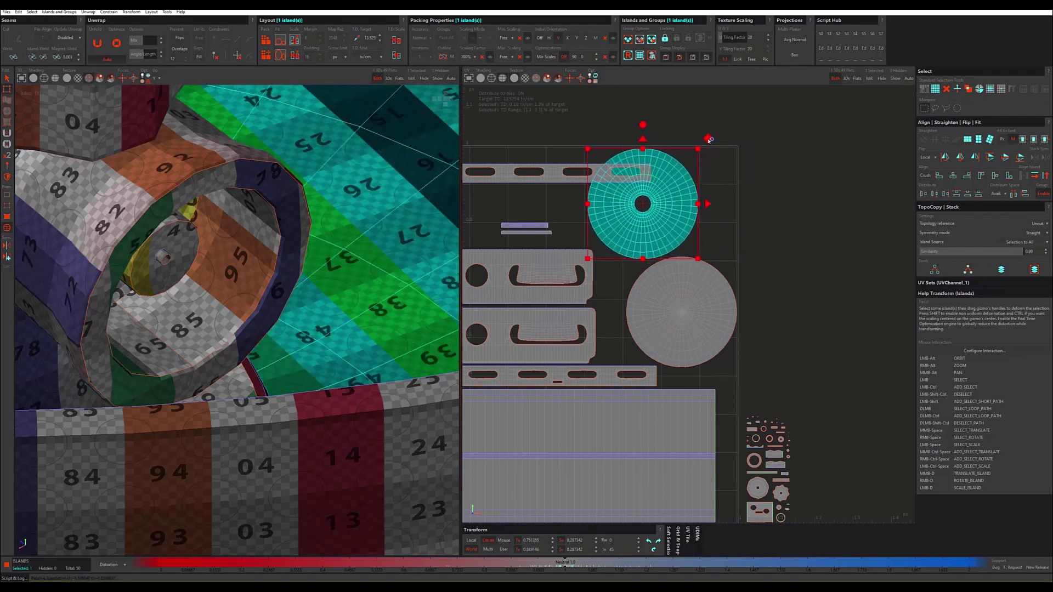
scroll(651, 223, "down", 3)
left_click(585, 209)
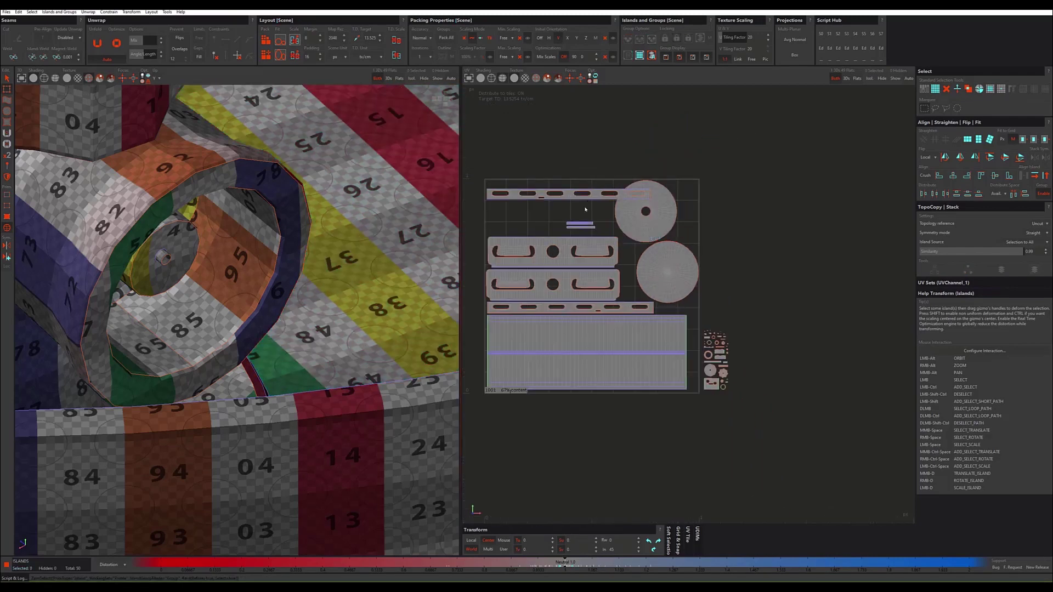
left_click_drag(580, 230, 615, 127)
Step: Select every island in the tile and repack them with Ctrl+P
left_click(604, 286)
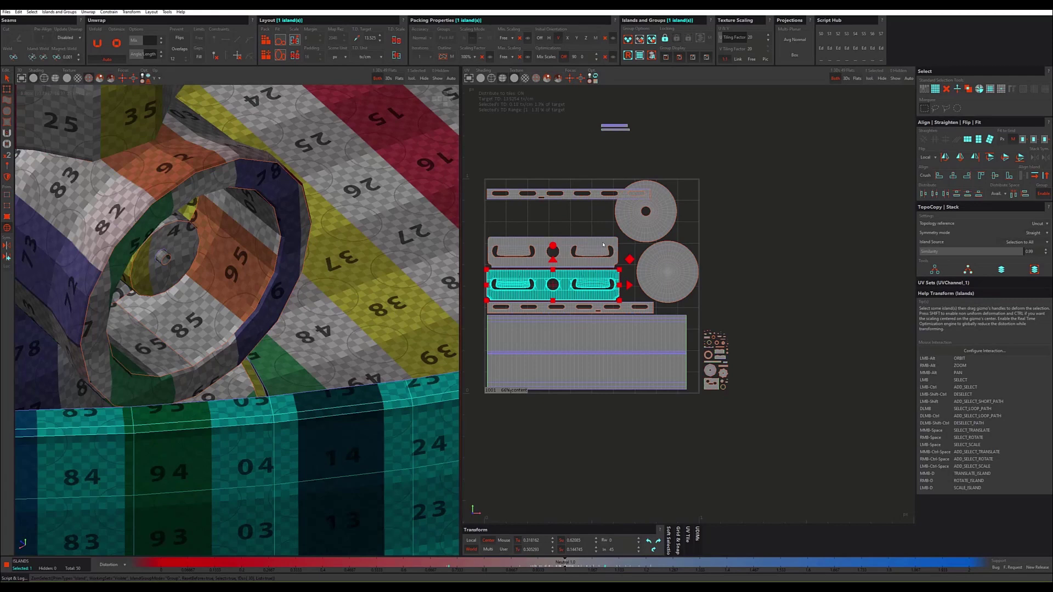
scroll(560, 176, "down", 2)
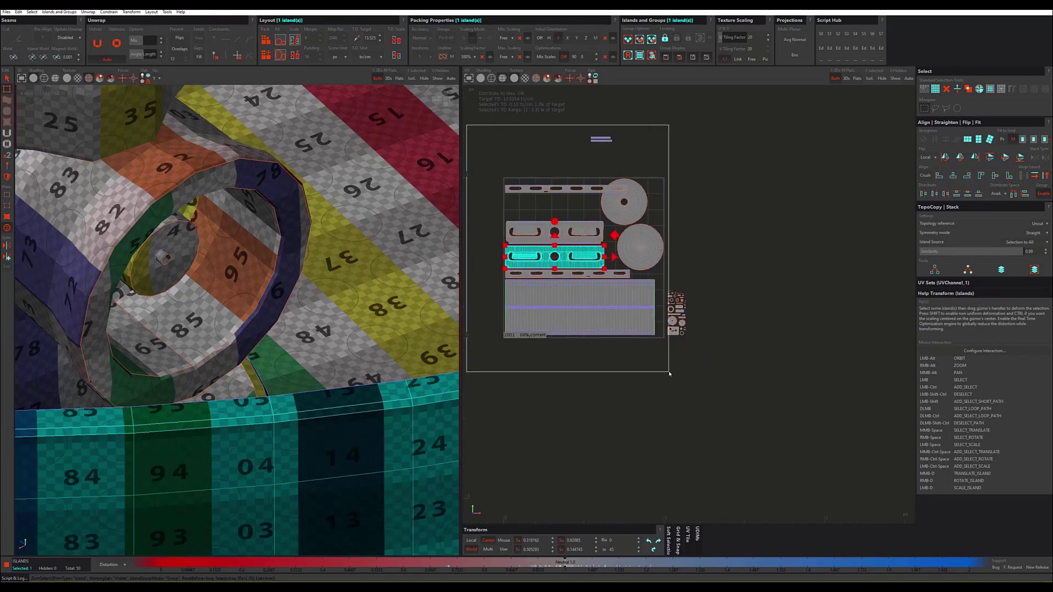
left_click(198, 461)
key("ctrl+p")
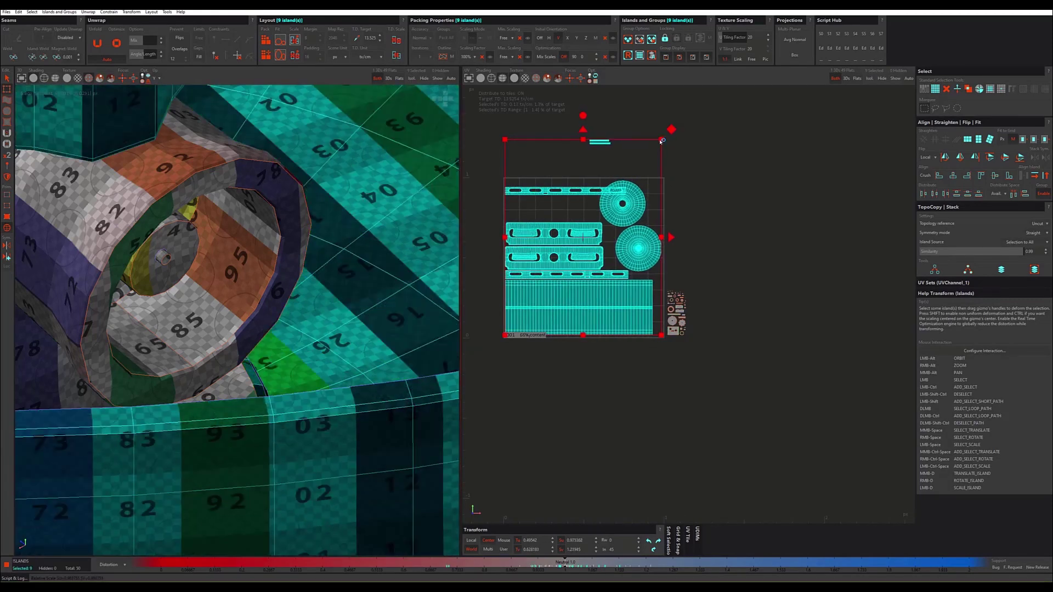
Step: Move the plates above the tile, lower the top strip, and reposition both circles
left_click(585, 193)
left_click_drag(581, 242, 733, 101)
left_click(603, 193)
mouse_move(633, 192)
left_mouse_down()
mouse_move(627, 237)
mouse_move(638, 253)
left_mouse_up()
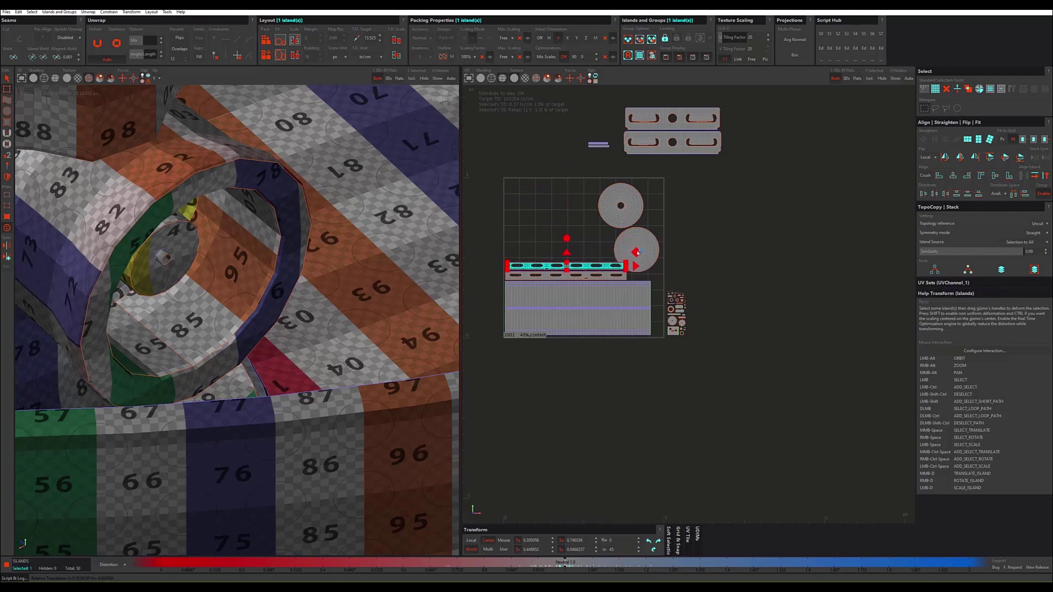
left_click(654, 242)
left_click_drag(669, 217, 672, 209)
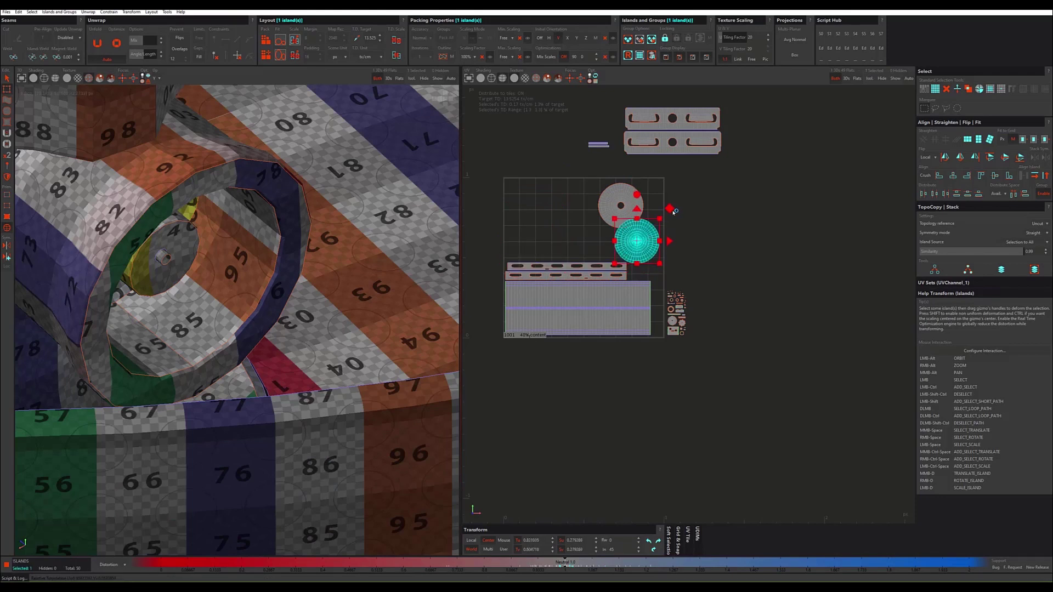
left_click(632, 199)
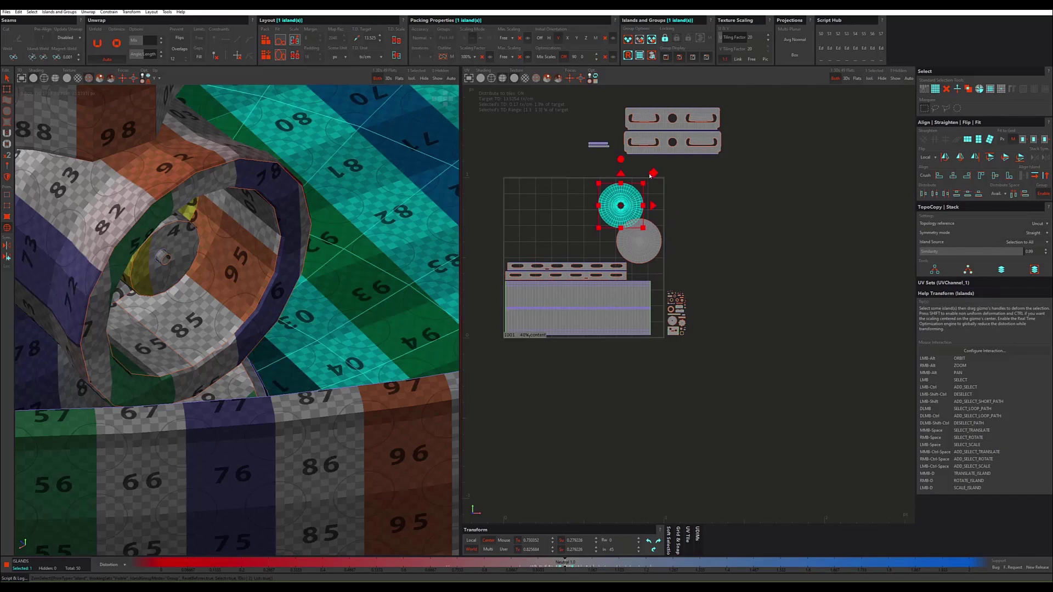
left_click_drag(652, 176, 645, 171)
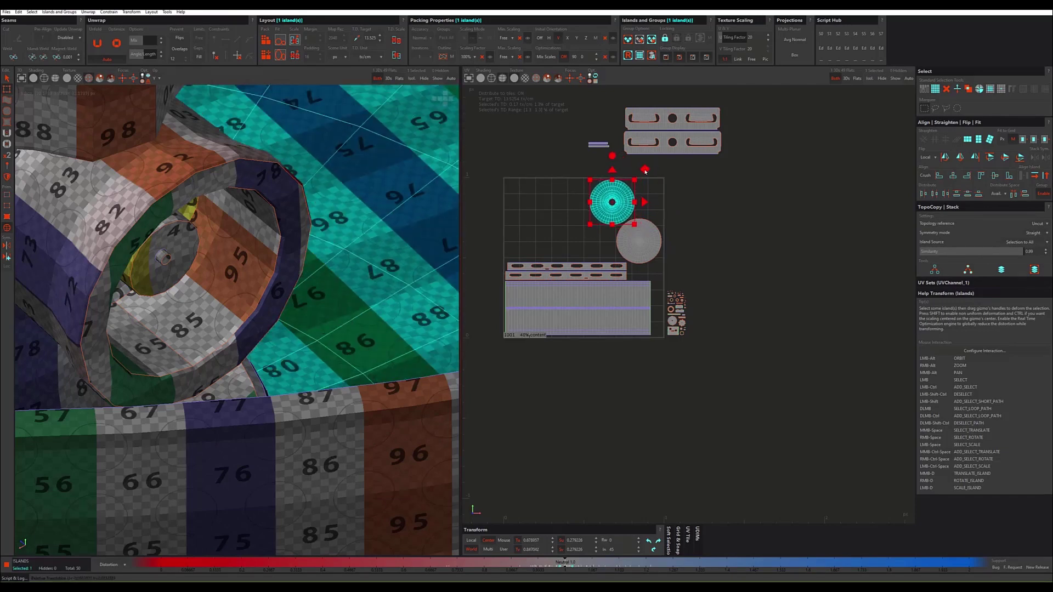
Step: Move the two-row plate islands back into the tile's upper left
left_click(710, 129)
left_click_drag(731, 101, 614, 202)
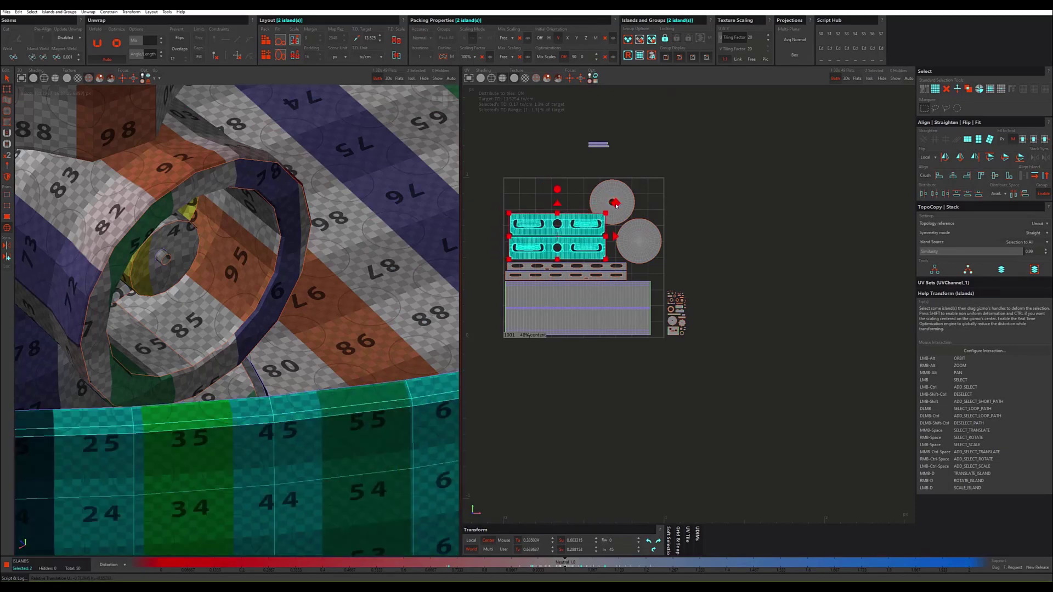
scroll(650, 263, "up", 2)
scroll(651, 264, "down", 2)
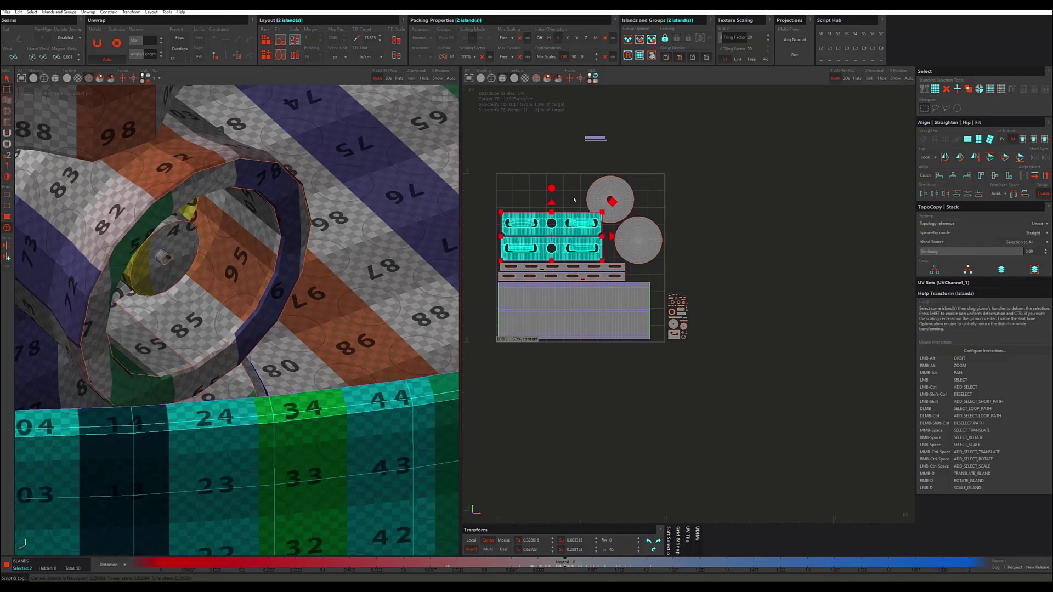
Step: Place the circular cap onto the grey circle, fine-tune it, and select the small islands
left_click(623, 195)
scroll(645, 173, "up", 2)
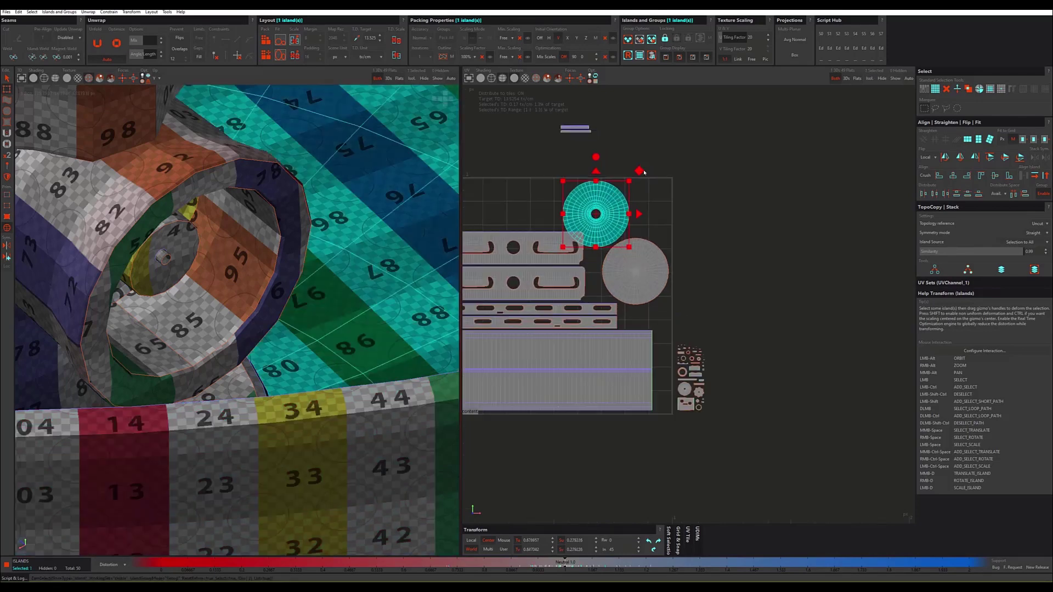
left_click_drag(641, 172, 658, 172)
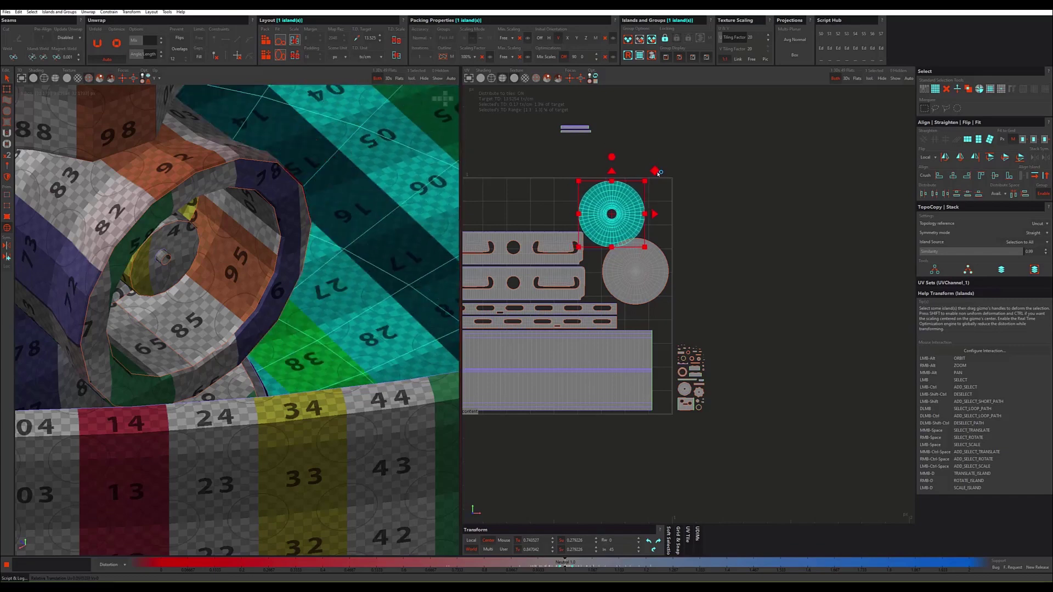
left_click_drag(661, 176, 657, 265)
scroll(657, 265, "up", 3)
scroll(683, 243, "up", 1)
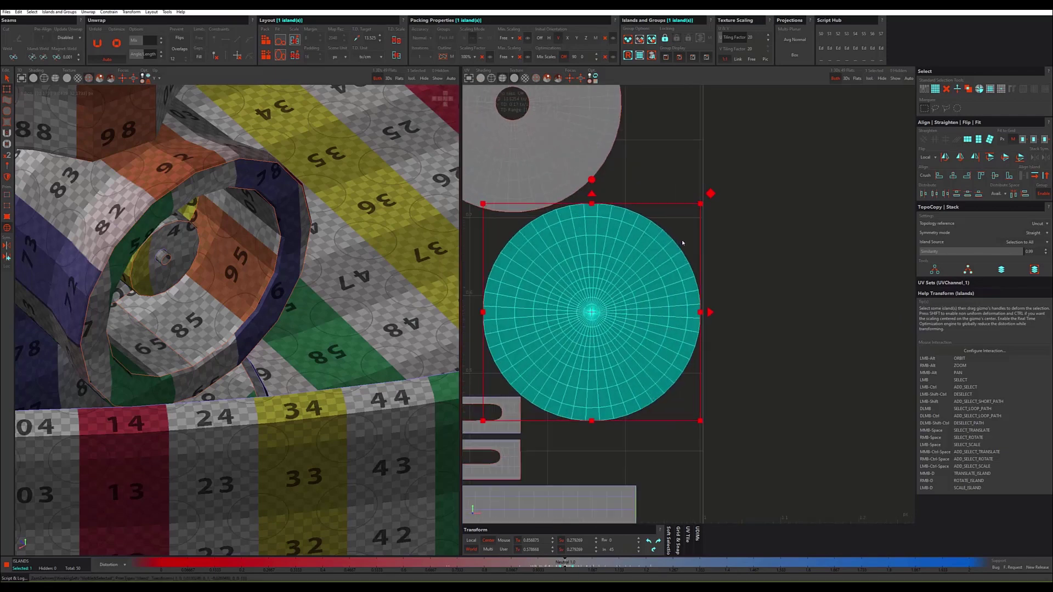
left_click_drag(711, 195, 710, 192)
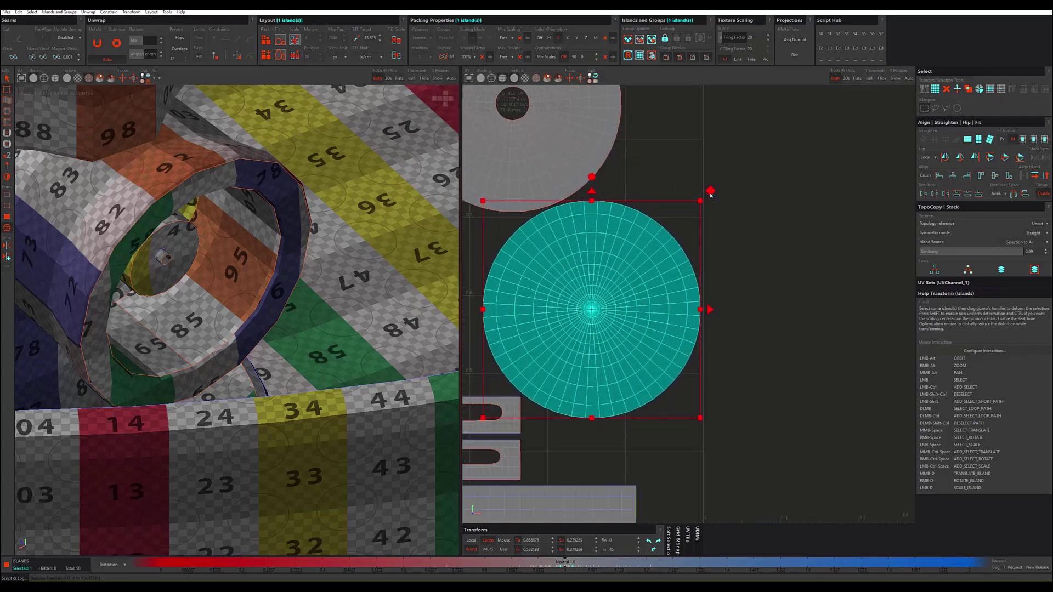
scroll(688, 250, "down", 3)
left_click_drag(747, 313, 694, 423)
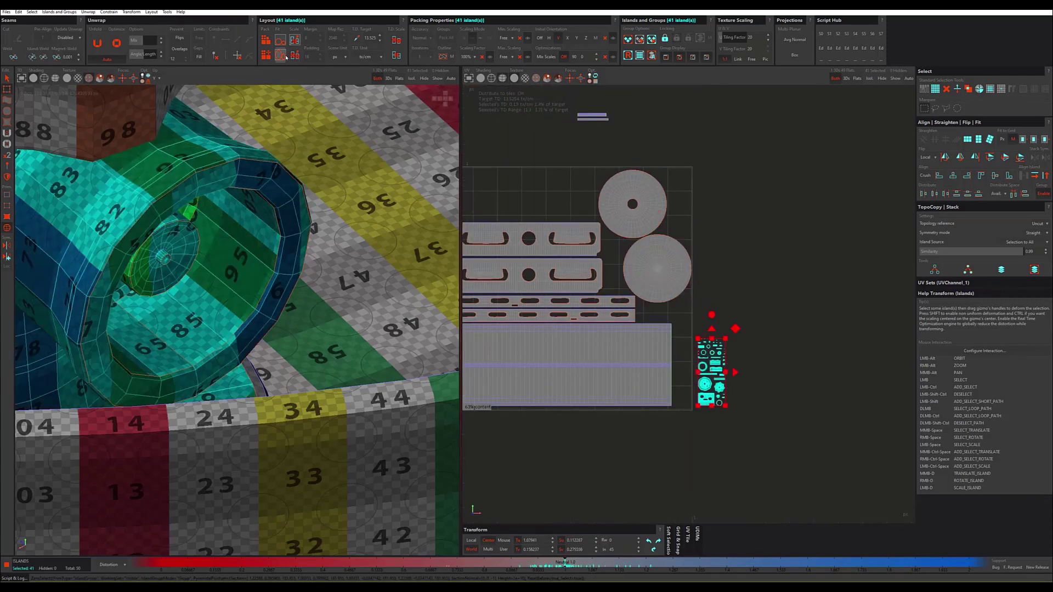
Step: Pack all islands into one block and pack the stray island into its gap
left_click(267, 55)
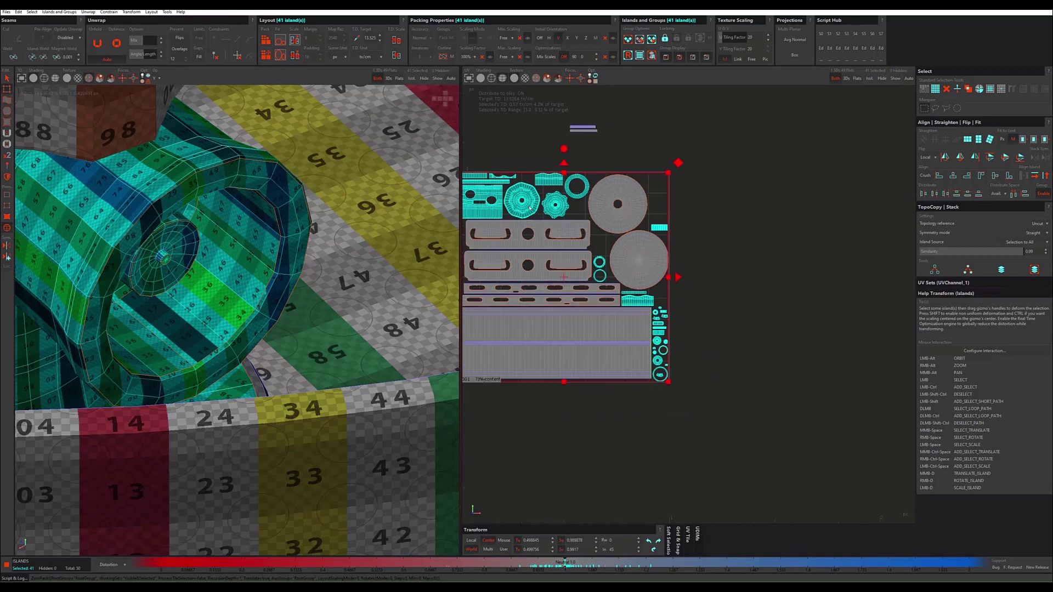
left_click(564, 156)
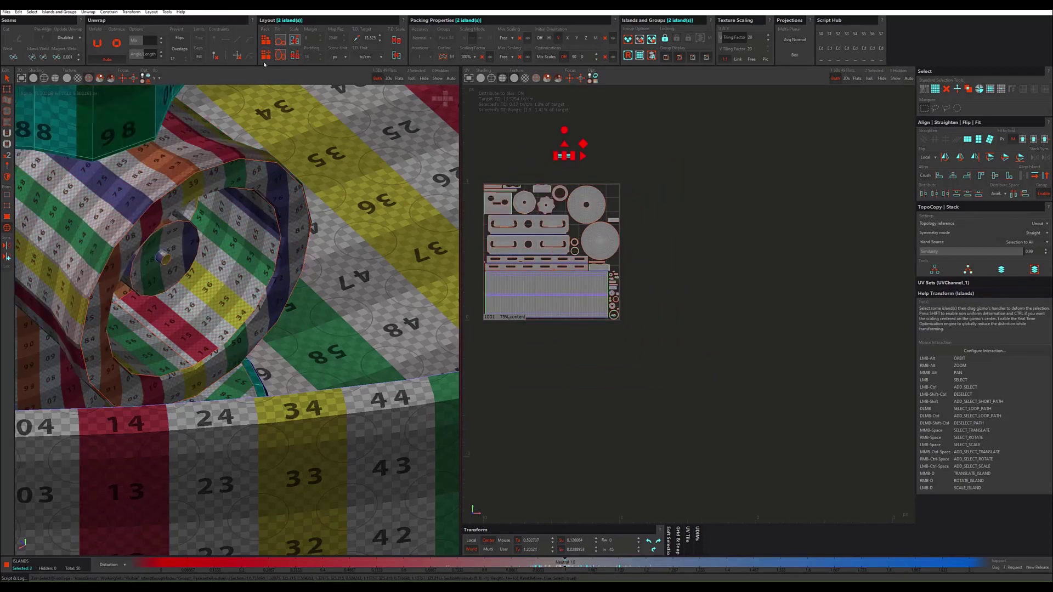
key("p")
scroll(549, 196, "up", 2)
scroll(554, 186, "up", 3)
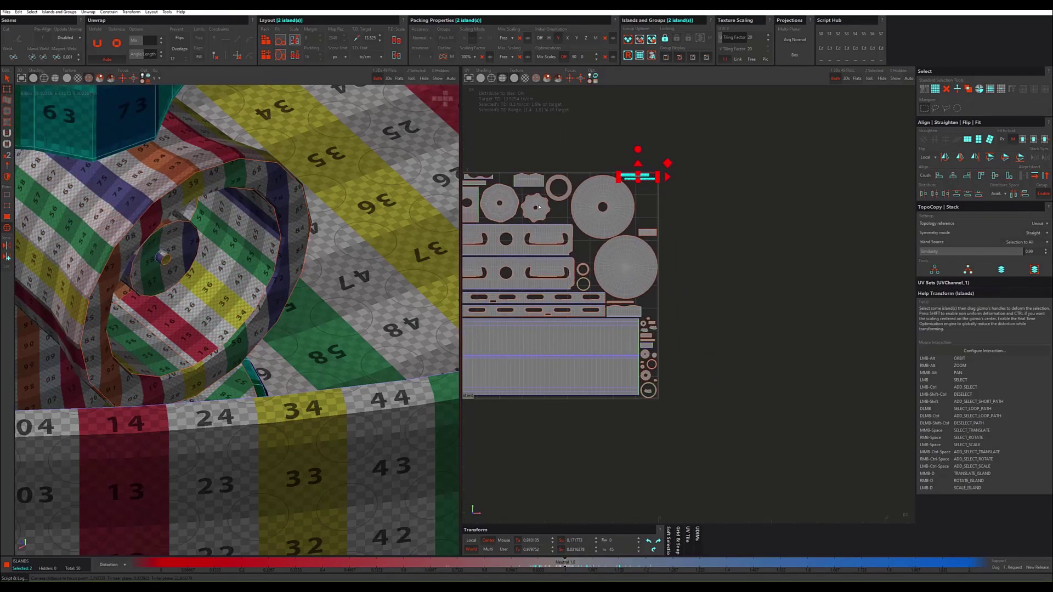
scroll(568, 163, "down", 4)
left_click(568, 163)
scroll(506, 210, "up", 2)
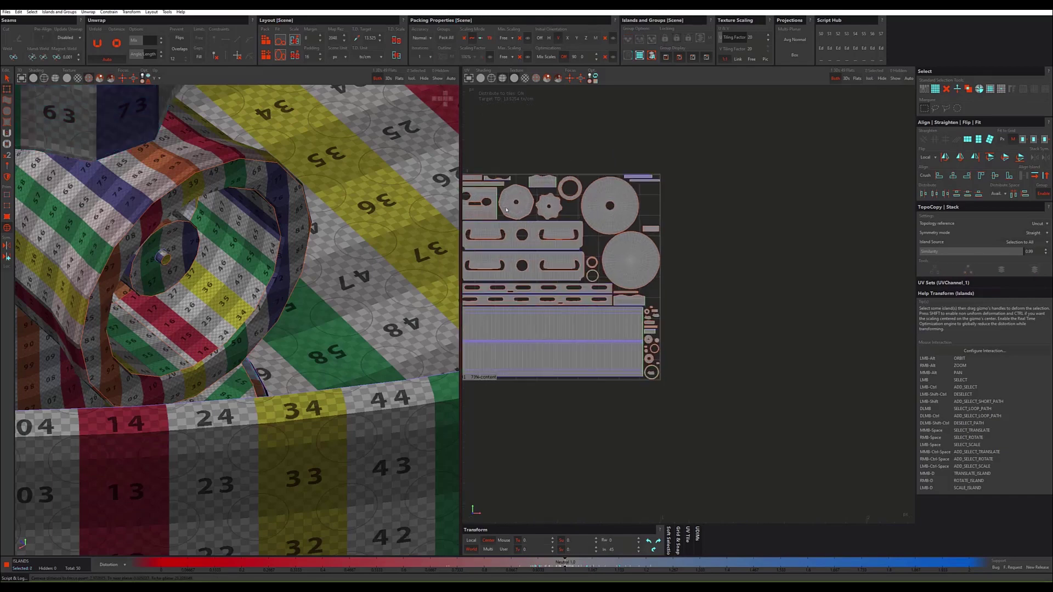
scroll(506, 210, "down", 1)
scroll(506, 210, "down", 1)
scroll(506, 210, "down", 2)
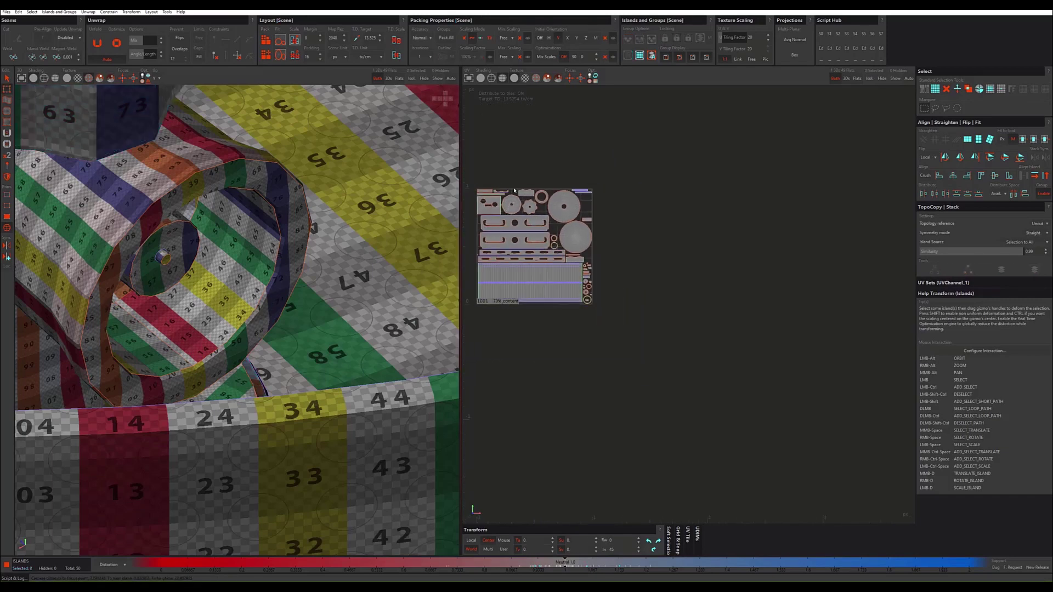
Step: Save the UV layout from the Files menu
left_click(6, 12)
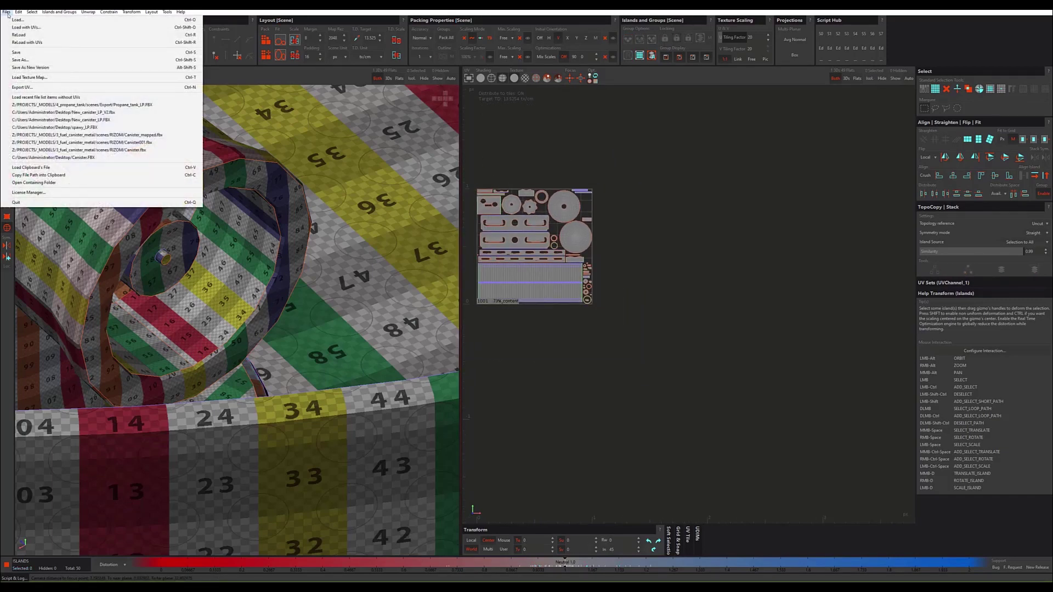
left_click(17, 53)
scroll(578, 261, "down", 1)
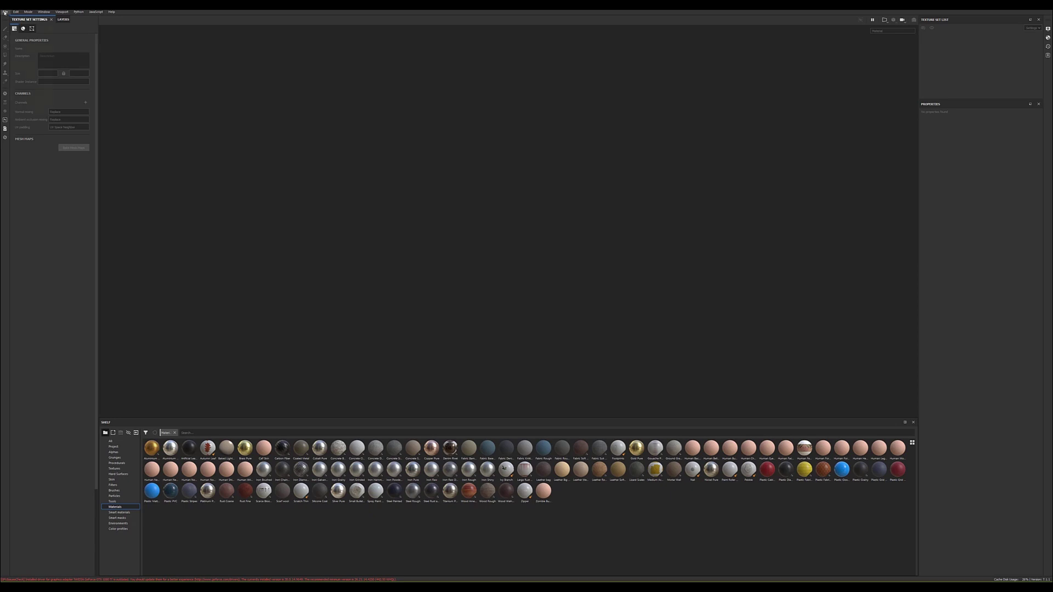
Step: Create a new 4096-resolution project from the Propane_Tank_LP mesh
left_click(5, 12)
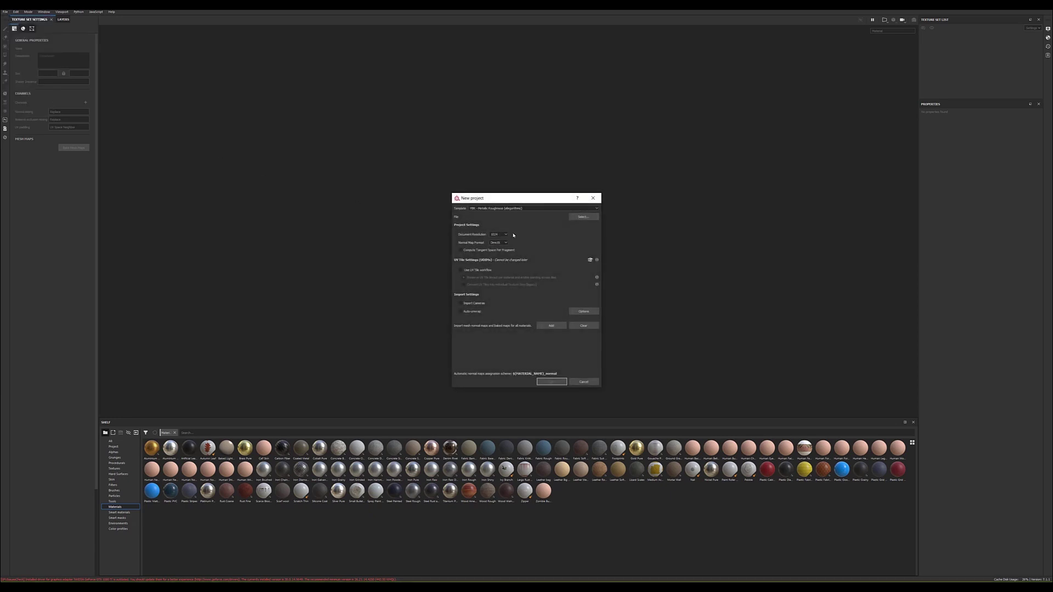
left_click(503, 236)
left_click(496, 261)
left_click(583, 217)
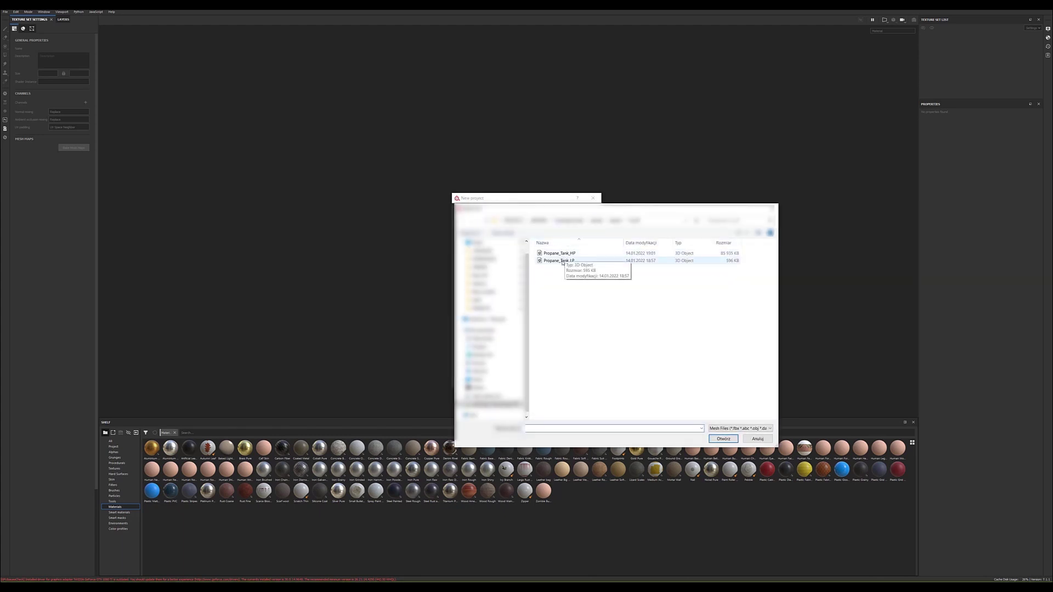
double_click(565, 262)
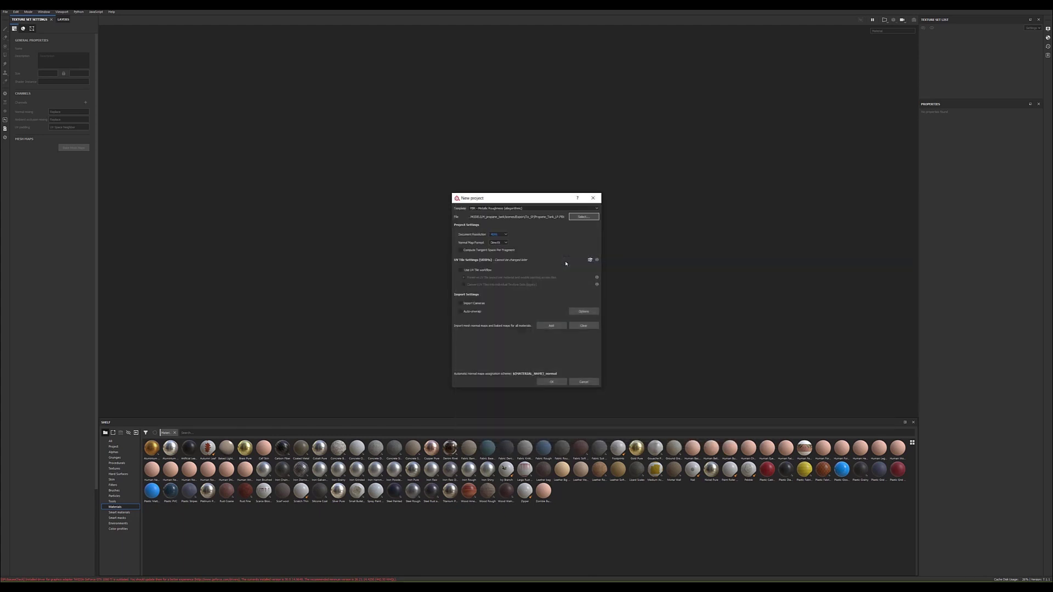
left_click(554, 382)
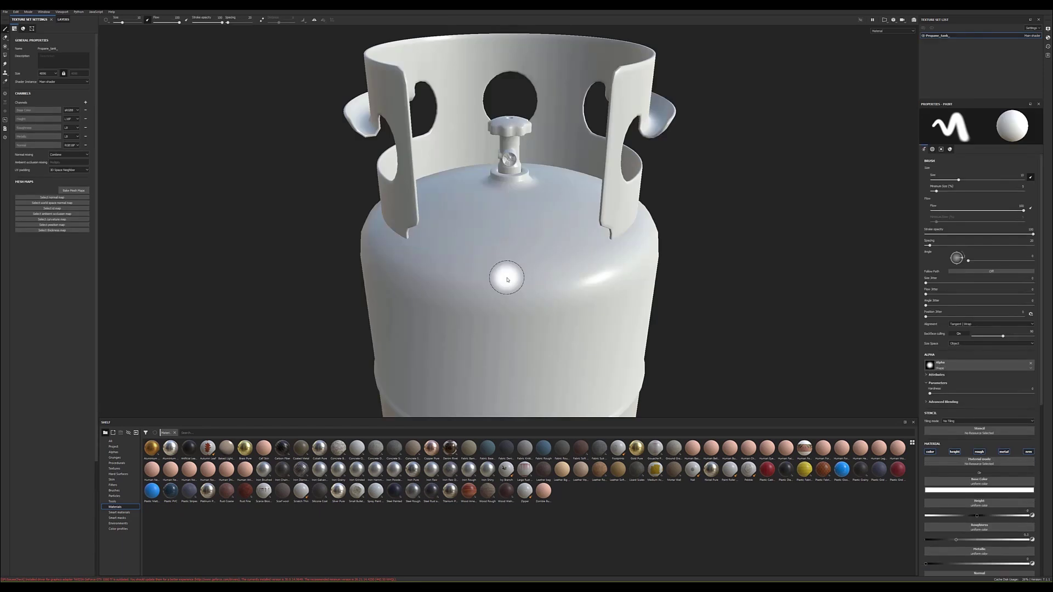
Step: Raise the camera focal length to 51 in Display Settings
left_click(1048, 29)
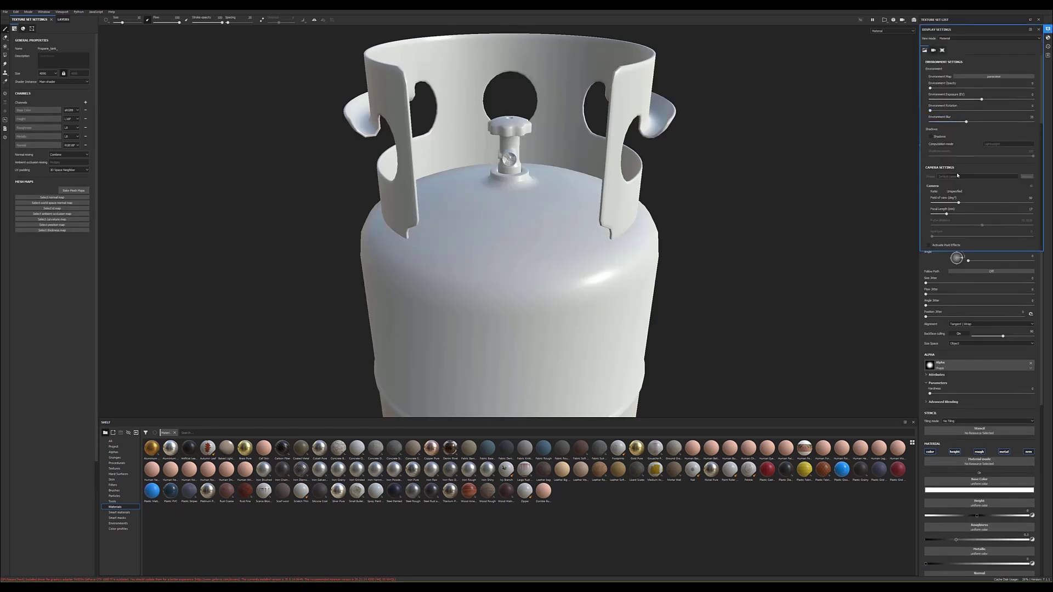
left_click_drag(946, 215, 961, 214)
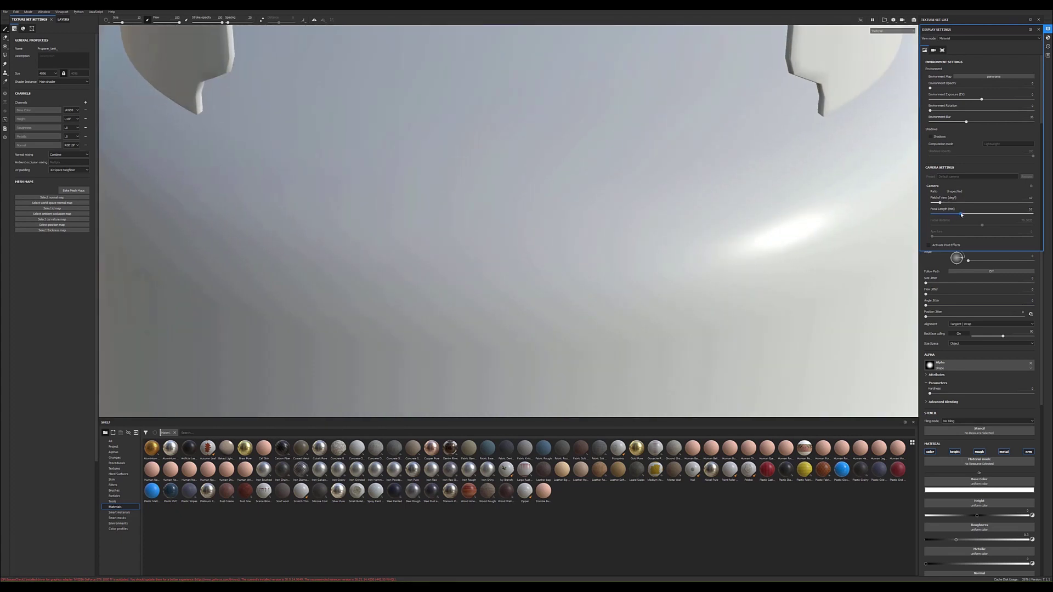
scroll(707, 193, "down", 3)
Step: Frame the whole tank and orbit it to a better angle
scroll(685, 200, "down", 3)
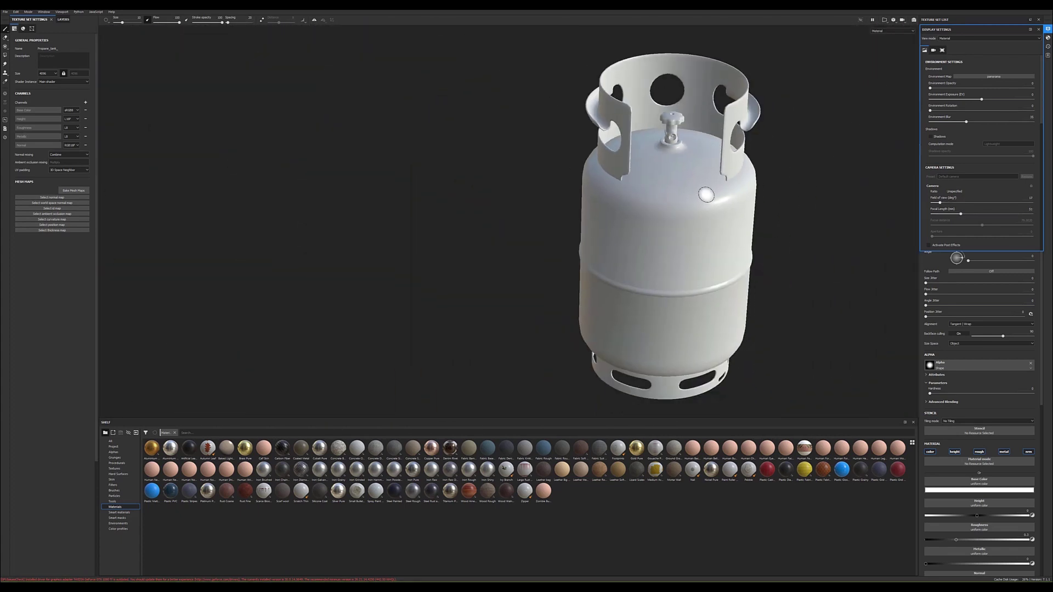
scroll(669, 206, "down", 2)
mouse_move(639, 213)
middle_mouse_down("alt")
mouse_move(654, 211)
mouse_move(546, 188)
middle_mouse_up("alt")
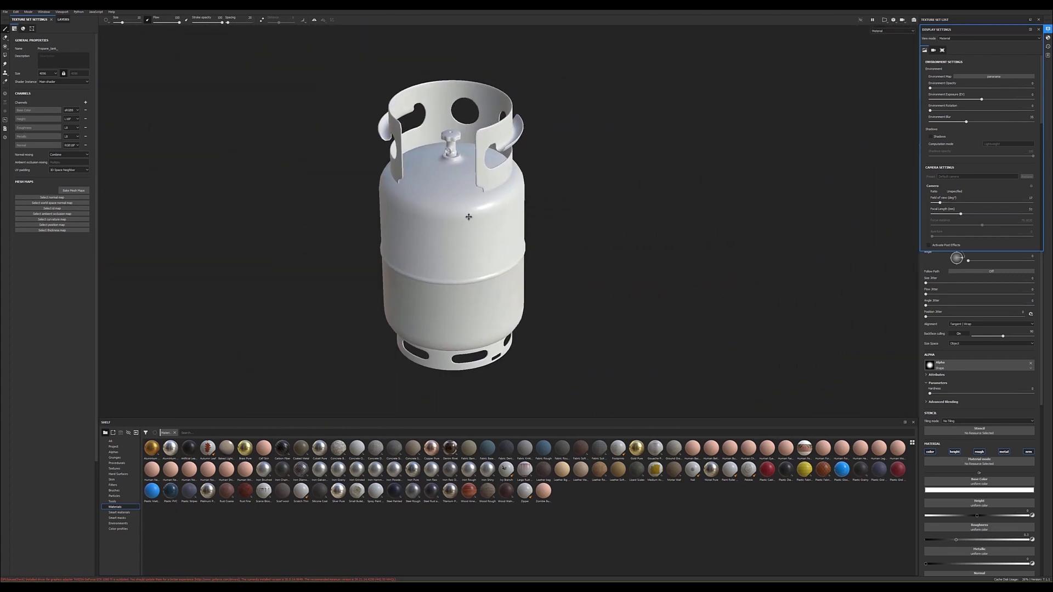
left_click_drag(547, 189, 545, 195, "alt")
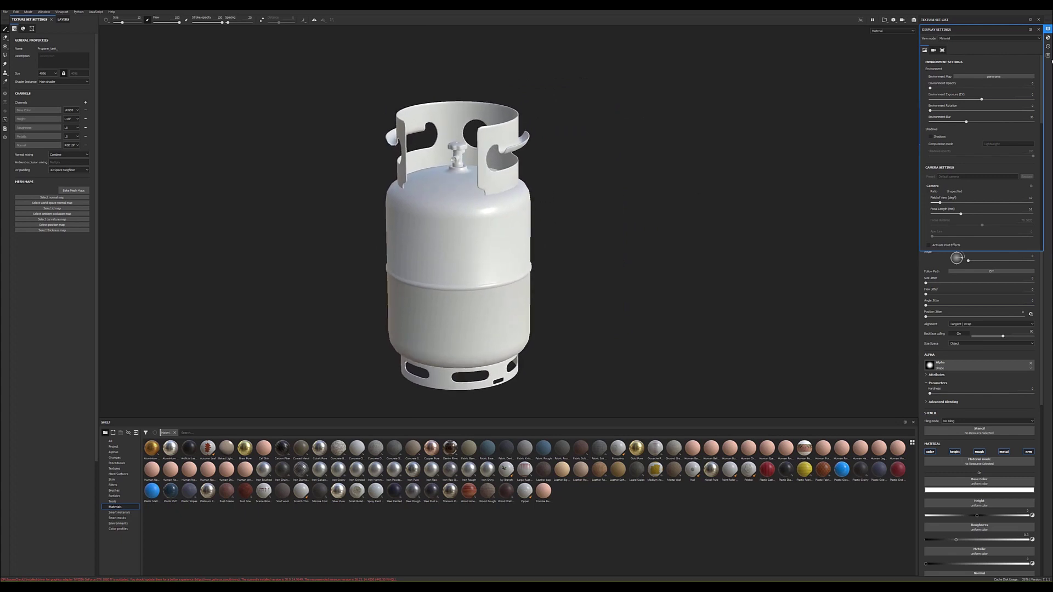
Step: Light the tank with Bonifacio Street rotated to about 222 and open Bake Mesh Maps
left_click(981, 76)
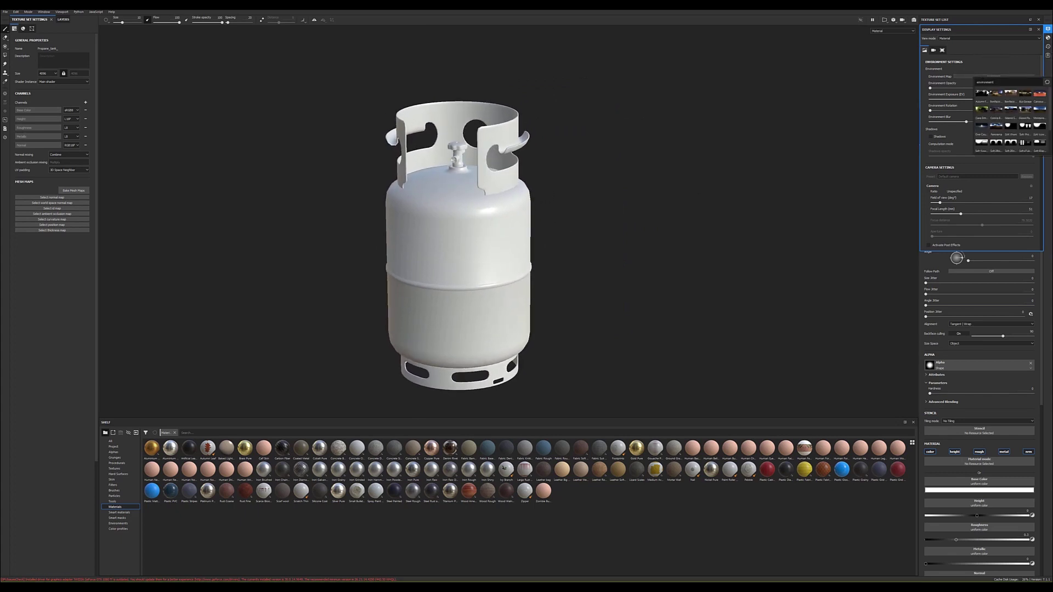
left_click(1028, 111)
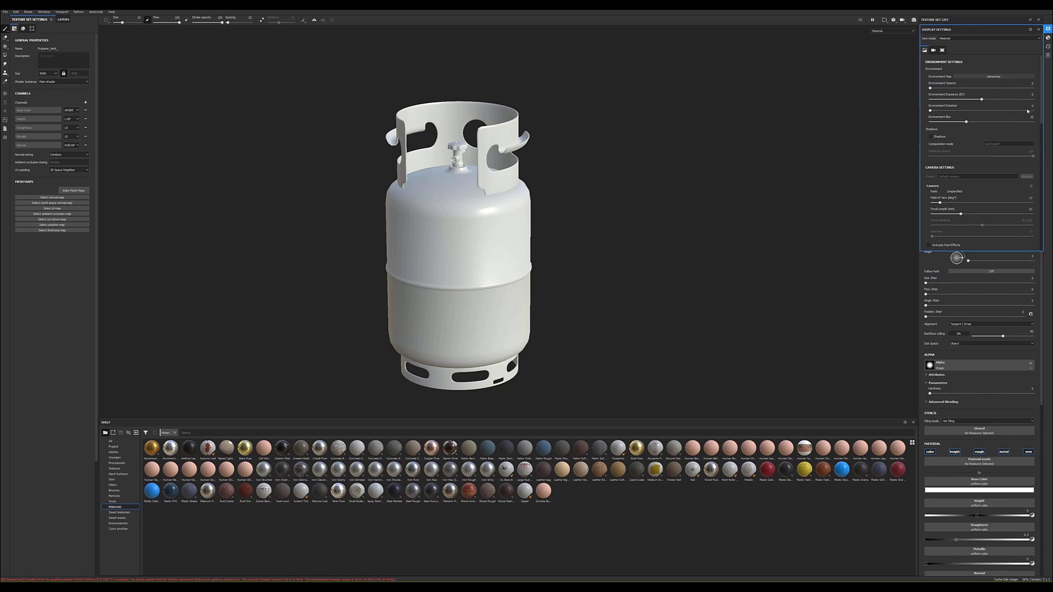
left_click(998, 77)
left_click(1011, 91)
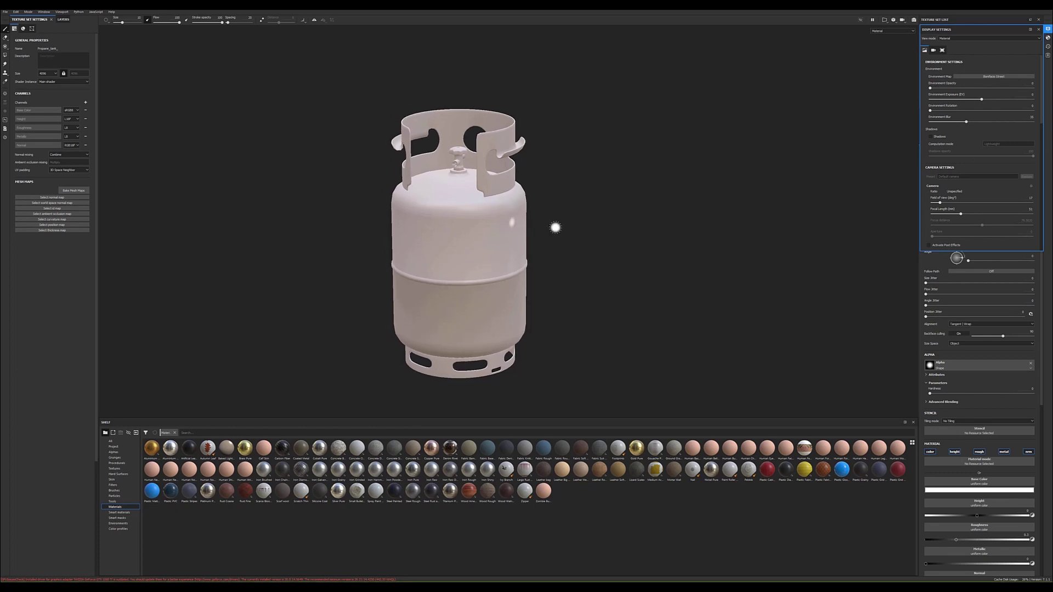
right_click_drag(554, 225, 601, 223, "shift")
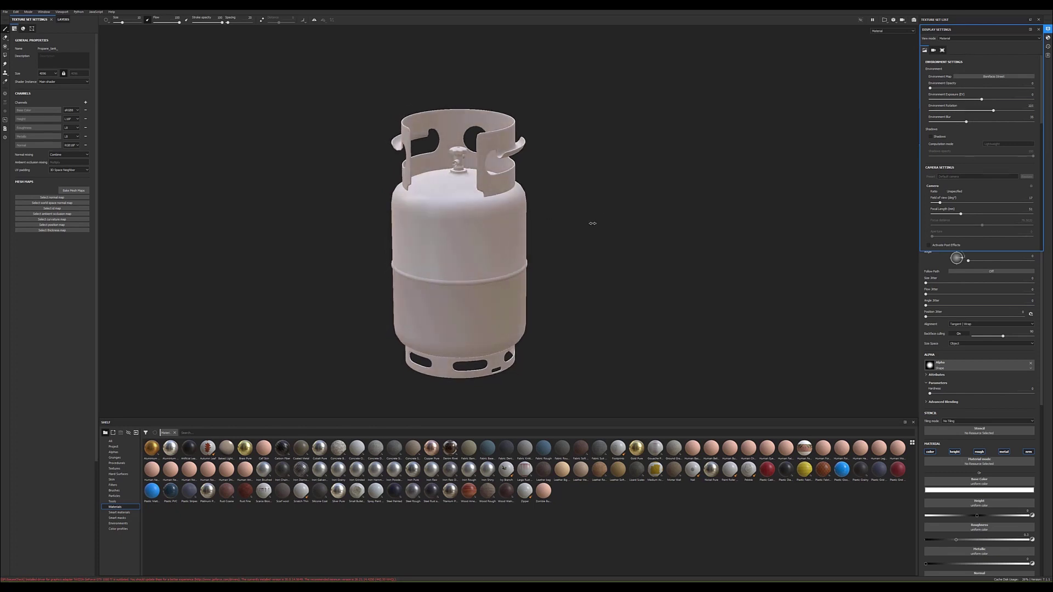
left_click_drag(595, 228, 555, 216, "alt")
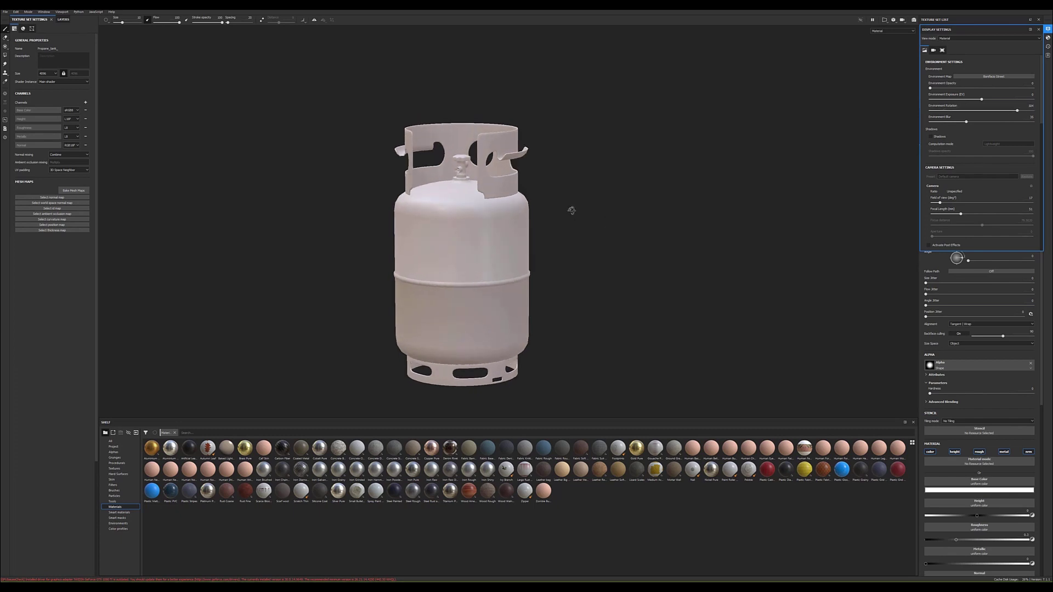
right_click_drag(584, 217, 574, 223, "shift")
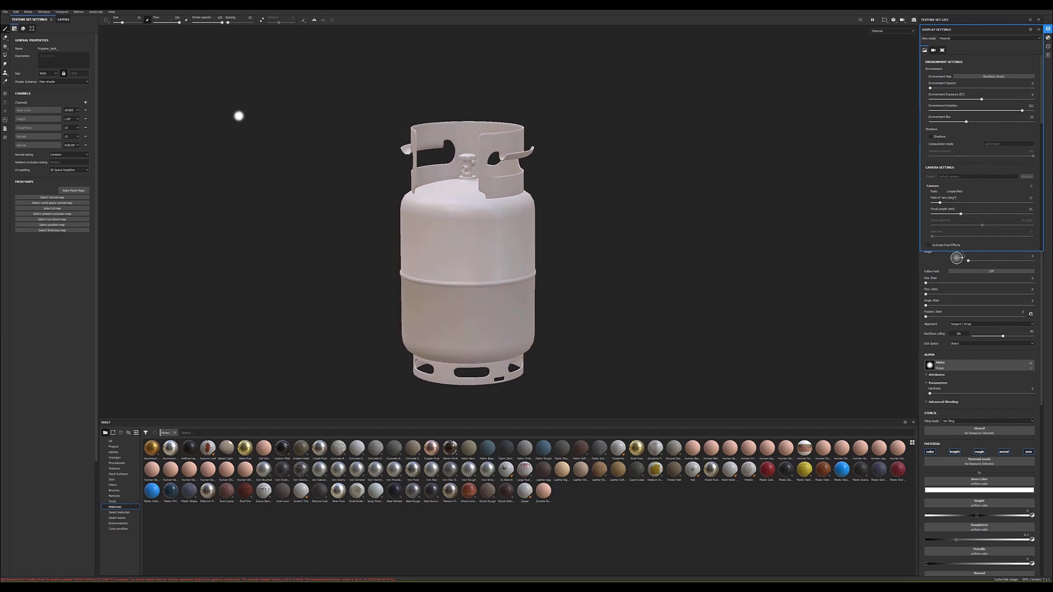
left_click(77, 190)
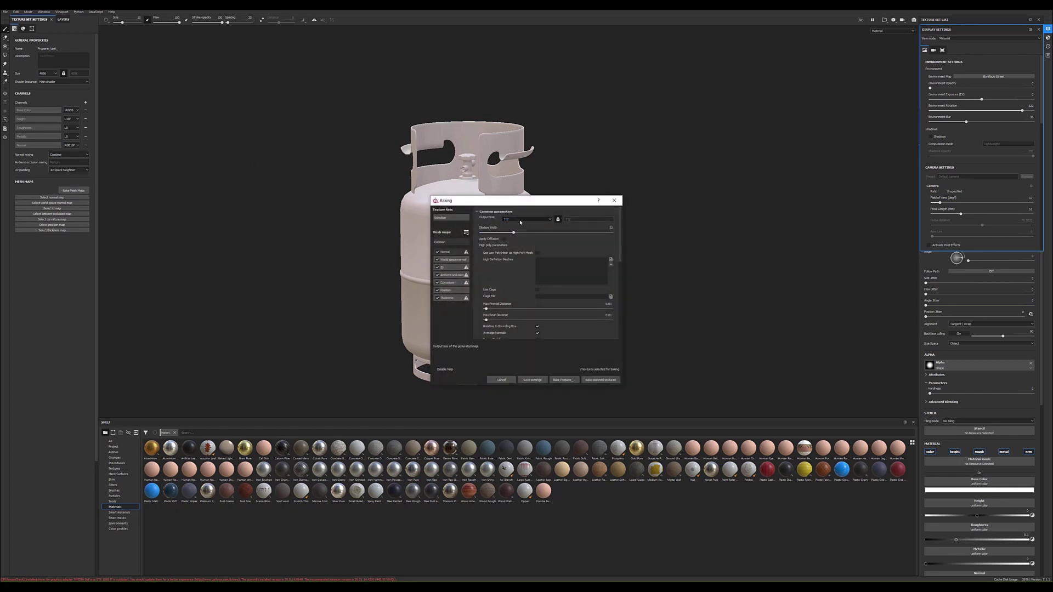
Step: Bake at 2048 with the high-poly mesh, Subsampling 2x2 and match-by-name
left_click(513, 219)
left_click(513, 251)
left_click(611, 261)
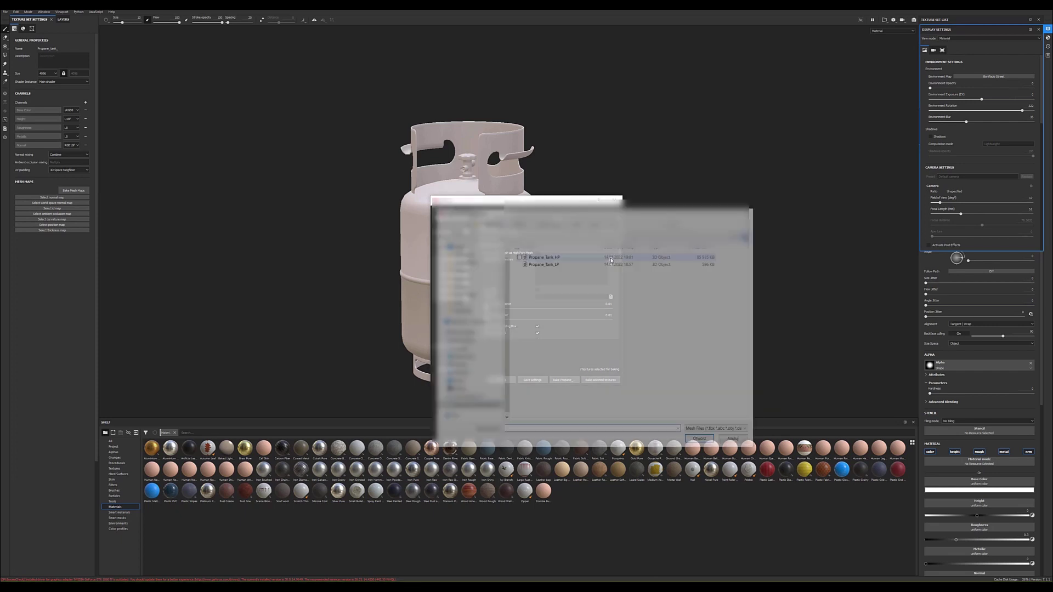
double_click(554, 260)
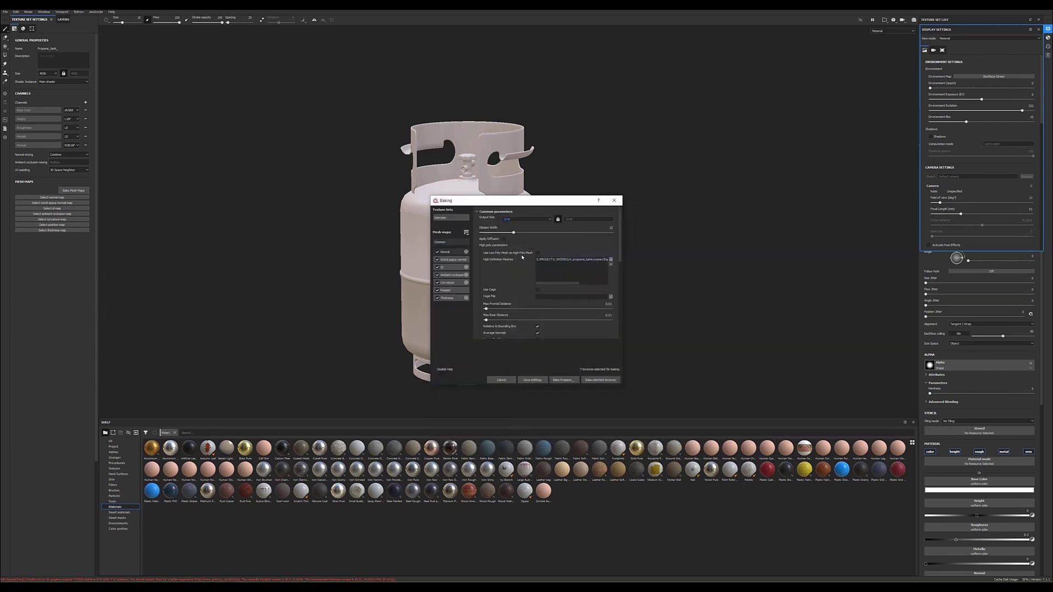
scroll(514, 263, "down", 3)
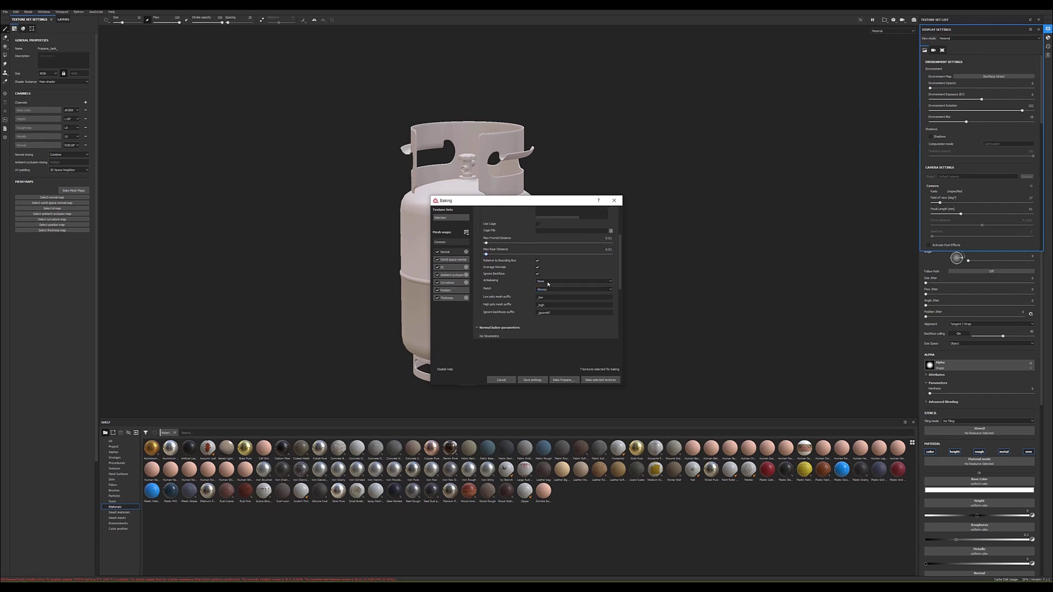
left_click(544, 283)
left_click(551, 291)
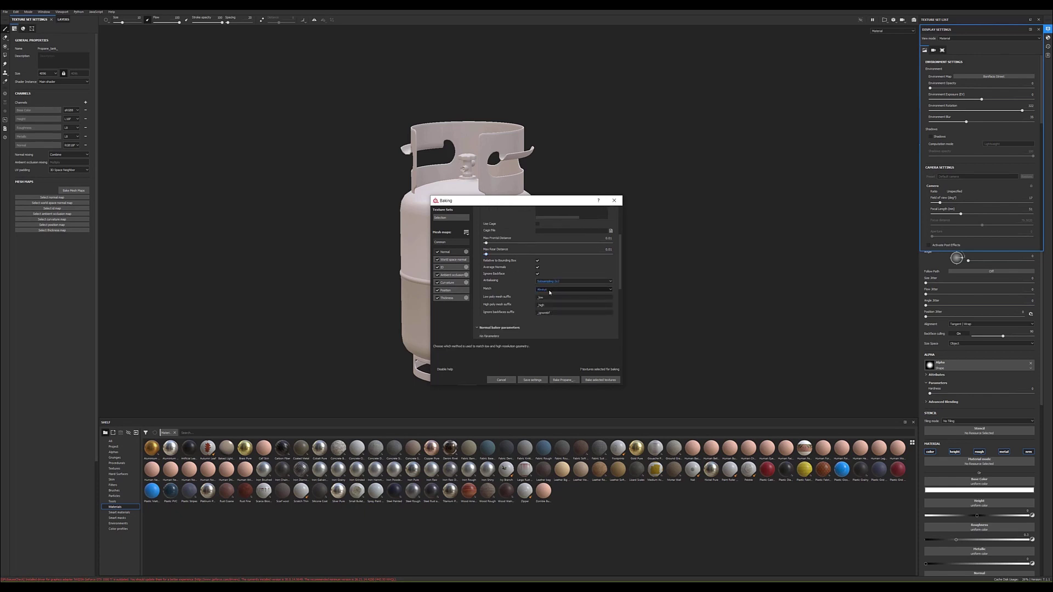
left_click(550, 290)
left_click(548, 299)
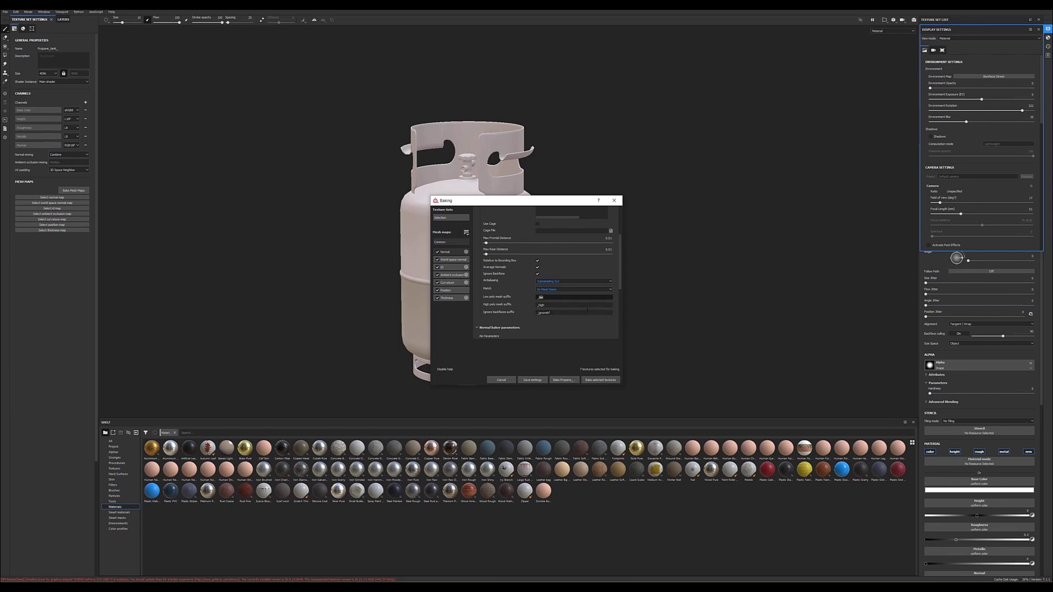
Step: Set the low-poly suffix to _l and bake only the Normal map
type("_l")
double_click(540, 305)
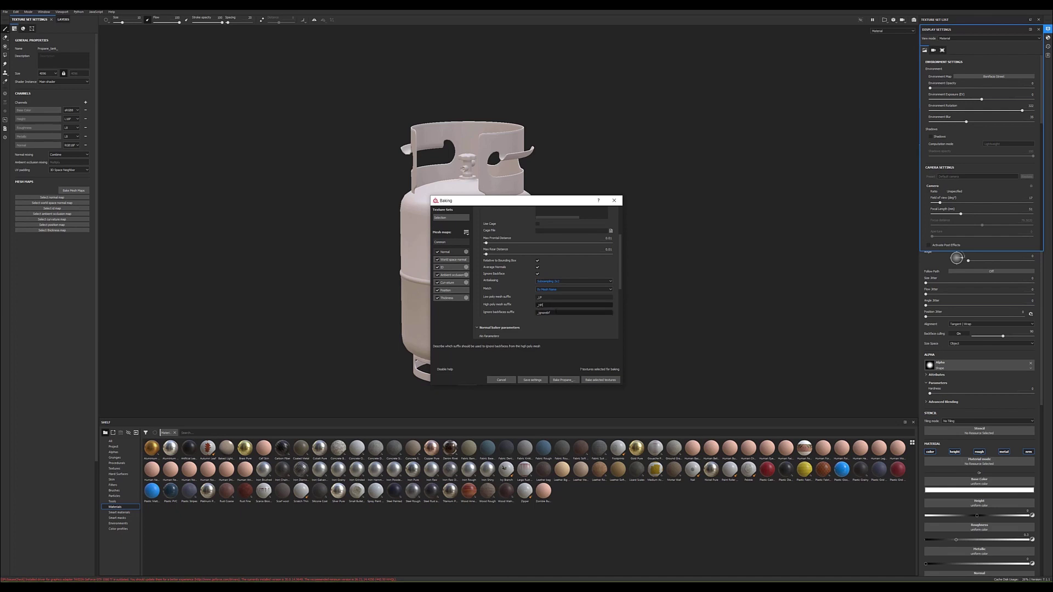
left_click(466, 233)
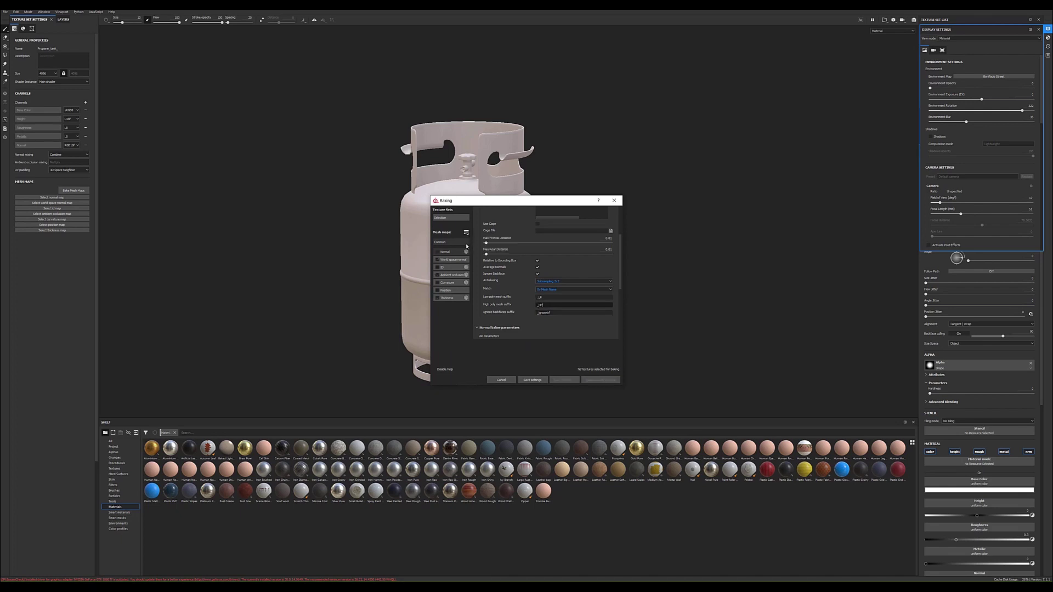
left_click(444, 252)
left_click(593, 380)
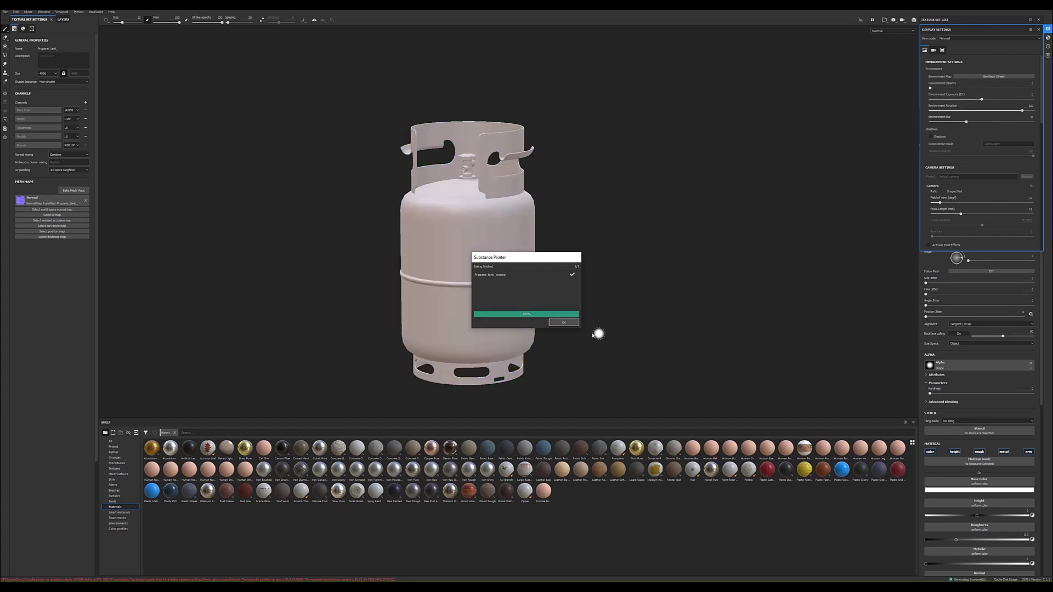
Step: Dismiss the bake report, enlarge the viewport, and orbit to inspect the baked normals
left_click(570, 323)
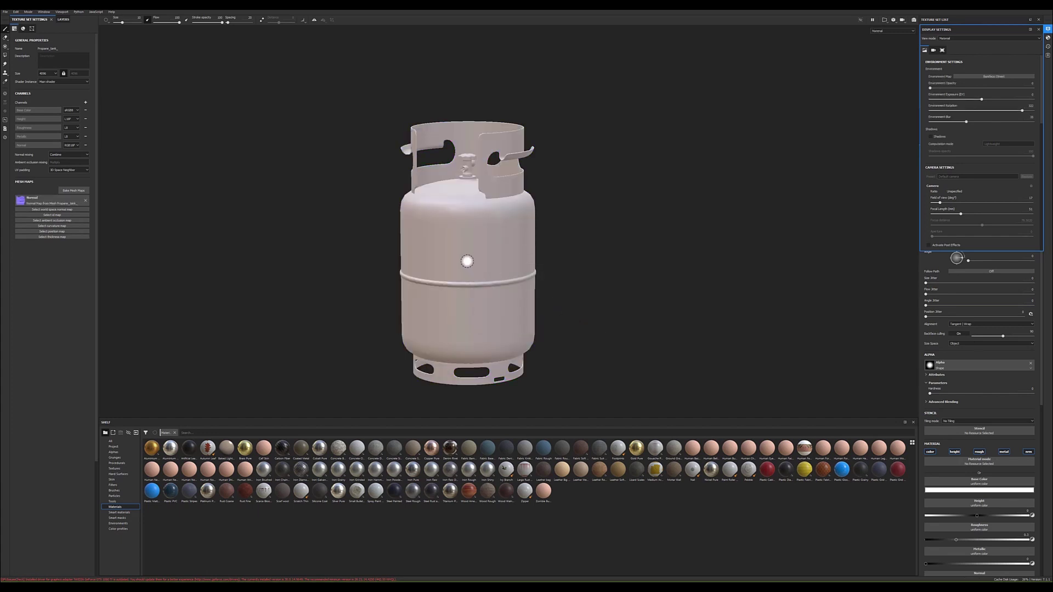
scroll(466, 241, "up", 2)
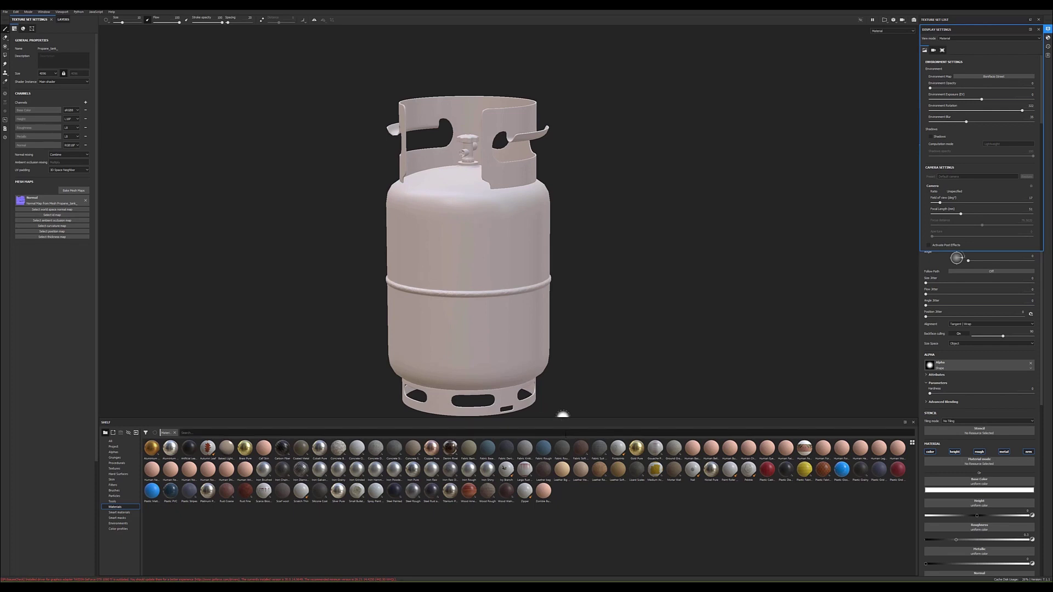
left_click_drag(569, 420, 570, 453)
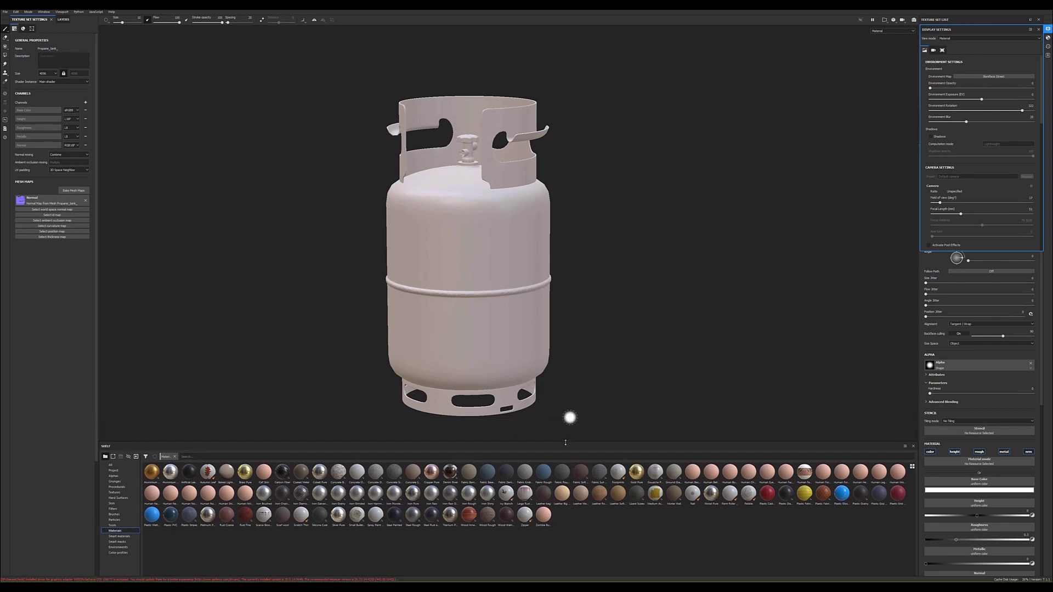
scroll(447, 252, "up", 1)
scroll(451, 243, "up", 1)
mouse_move(451, 244)
left_mouse_down("alt")
mouse_move(458, 258)
mouse_move(644, 268)
mouse_move(488, 197)
mouse_move(543, 254)
mouse_move(638, 226)
mouse_move(696, 240)
mouse_move(654, 279)
mouse_move(510, 187)
mouse_move(463, 251)
mouse_move(463, 284)
mouse_move(394, 196)
mouse_move(260, 107)
mouse_move(474, 120)
mouse_move(305, 117)
mouse_move(548, 169)
mouse_move(383, 162)
mouse_move(664, 233)
mouse_move(623, 225)
mouse_move(636, 311)
mouse_move(599, 195)
left_mouse_up("alt")
mouse_move(611, 278)
left_mouse_down("alt")
mouse_move(578, 170)
mouse_move(545, 197)
mouse_move(554, 170)
mouse_move(383, 240)
mouse_move(449, 313)
mouse_move(773, 305)
mouse_move(492, 218)
mouse_move(547, 273)
mouse_move(437, 106)
mouse_move(496, 188)
left_mouse_up("alt")
Step: Rebake the normal map at 4096 output size with Subsampling 8x8 antialiasing
left_click(82, 190)
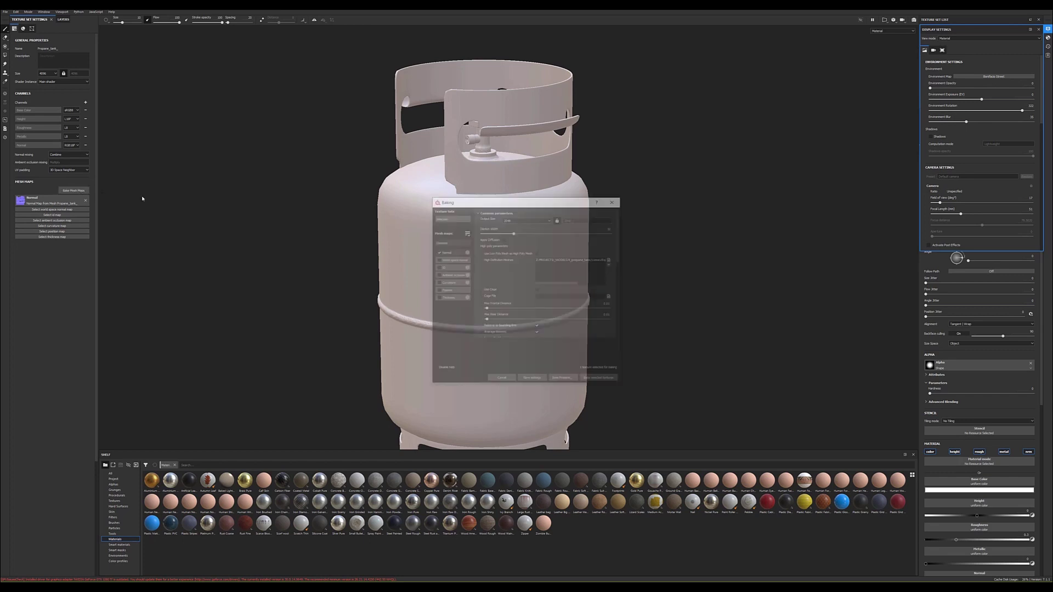
left_click(525, 219)
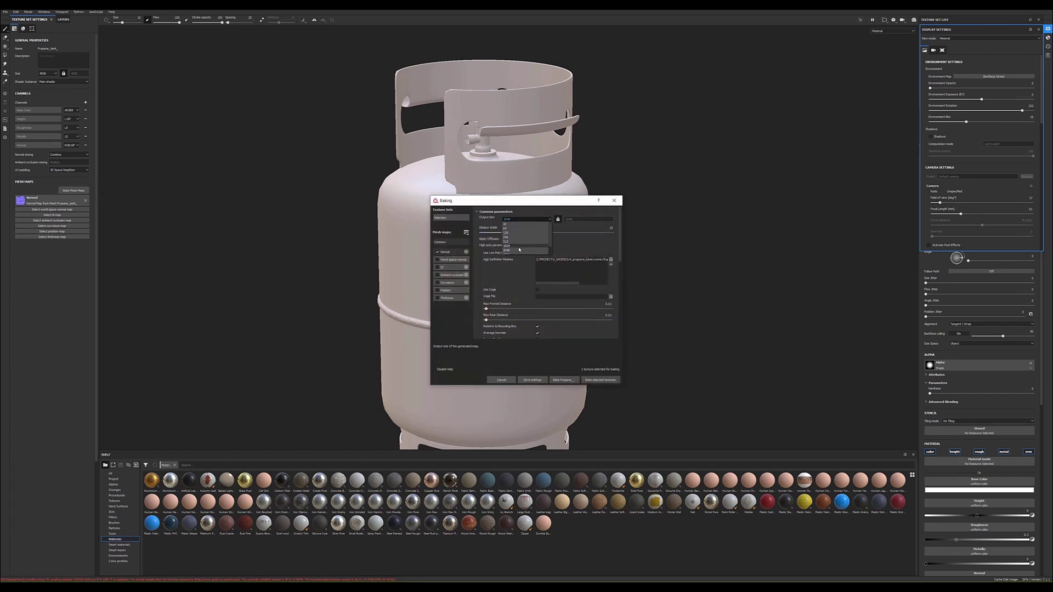
left_click(529, 252)
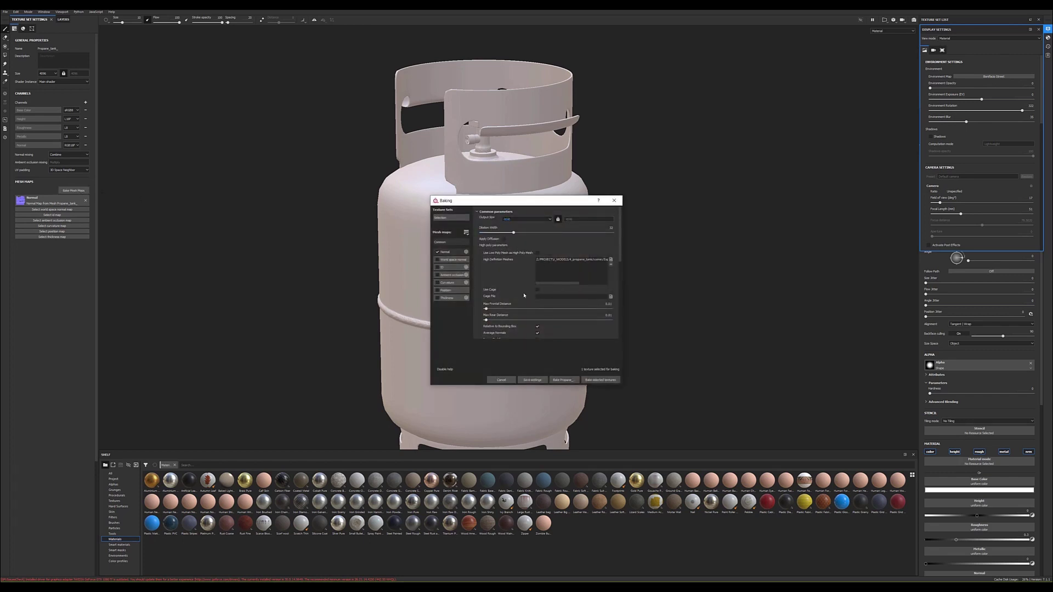
scroll(524, 295, "down", 3)
left_click(554, 297)
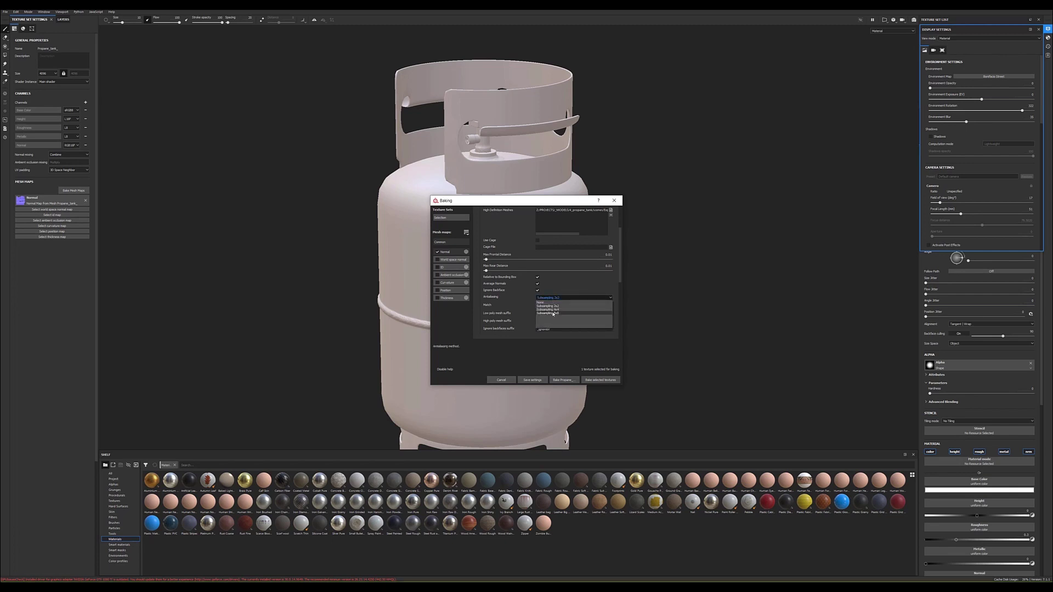
left_click(600, 379)
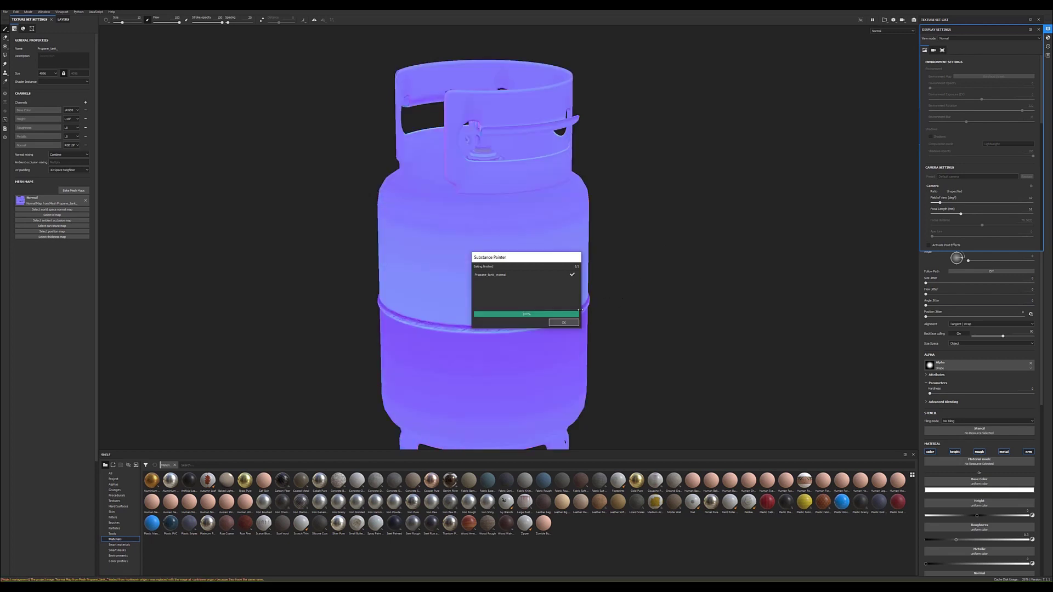
Step: Hide the environment display settings, orbit to inspect the tank's valve top, and reopen baking
left_click(1048, 29)
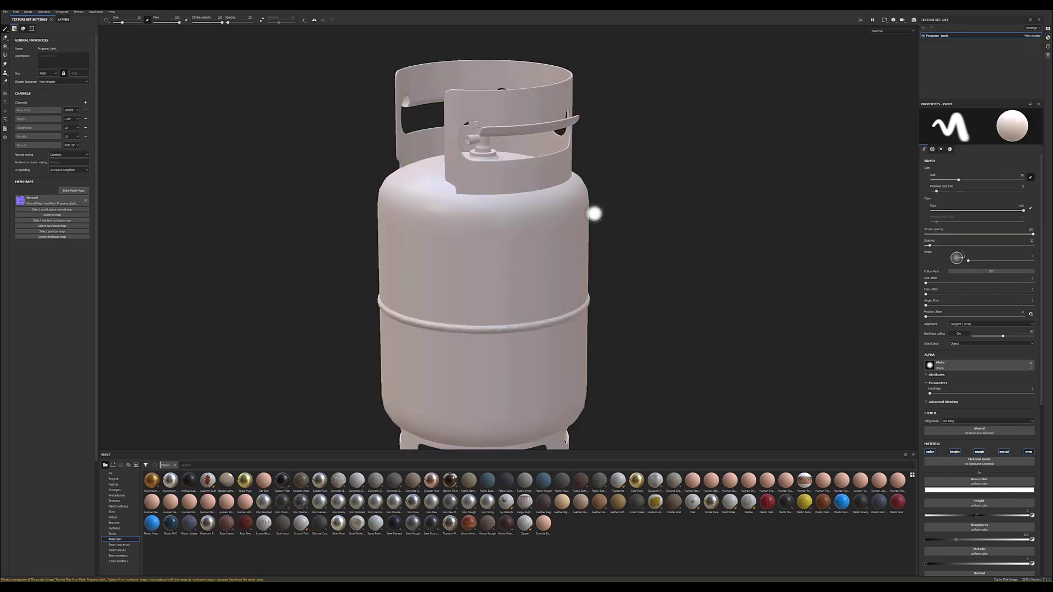
mouse_move(594, 212)
left_mouse_down("alt")
mouse_move(552, 216)
mouse_move(555, 228)
left_mouse_up("alt")
middle_click_drag(554, 228, 537, 189, "alt")
mouse_move(536, 189)
left_mouse_down("alt")
mouse_move(500, 223)
mouse_move(609, 232)
left_mouse_up("alt")
scroll(328, 142, "up", 2)
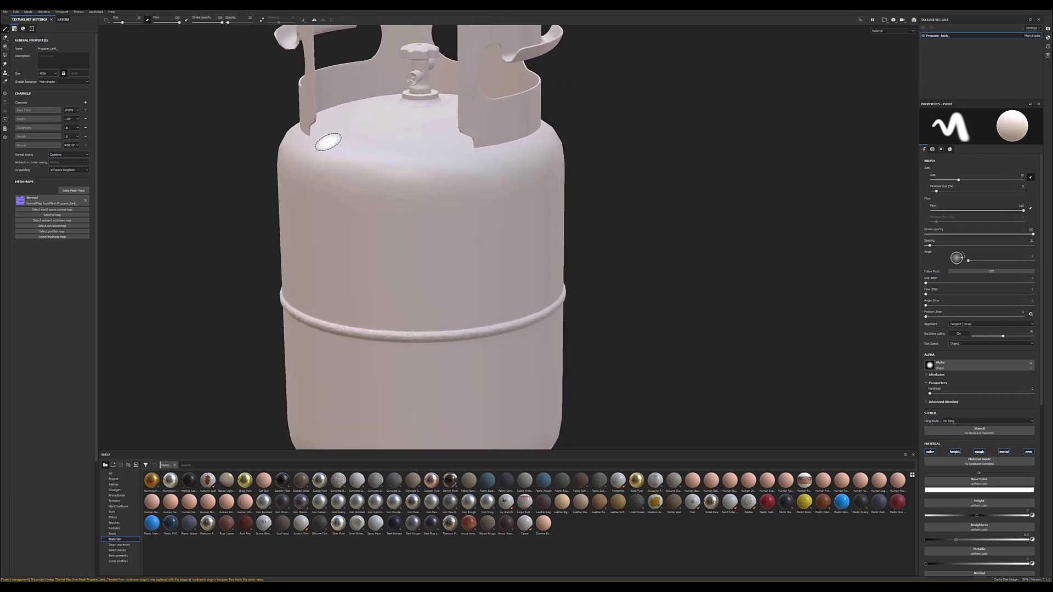
scroll(328, 142, "down", 2)
mouse_move(381, 176)
left_mouse_down("alt")
mouse_move(368, 61)
mouse_move(422, 152)
mouse_move(477, 150)
mouse_move(517, 169)
mouse_move(502, 174)
left_mouse_up("alt")
scroll(402, 138, "up", 3)
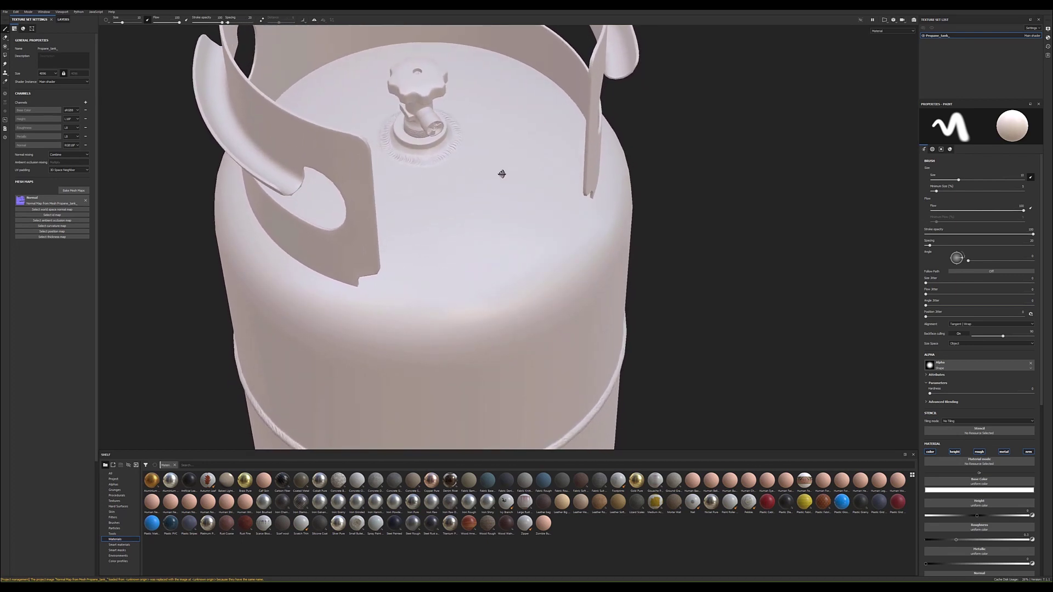
scroll(502, 174, "down", 2)
scroll(450, 170, "down", 2)
scroll(373, 166, "down", 3)
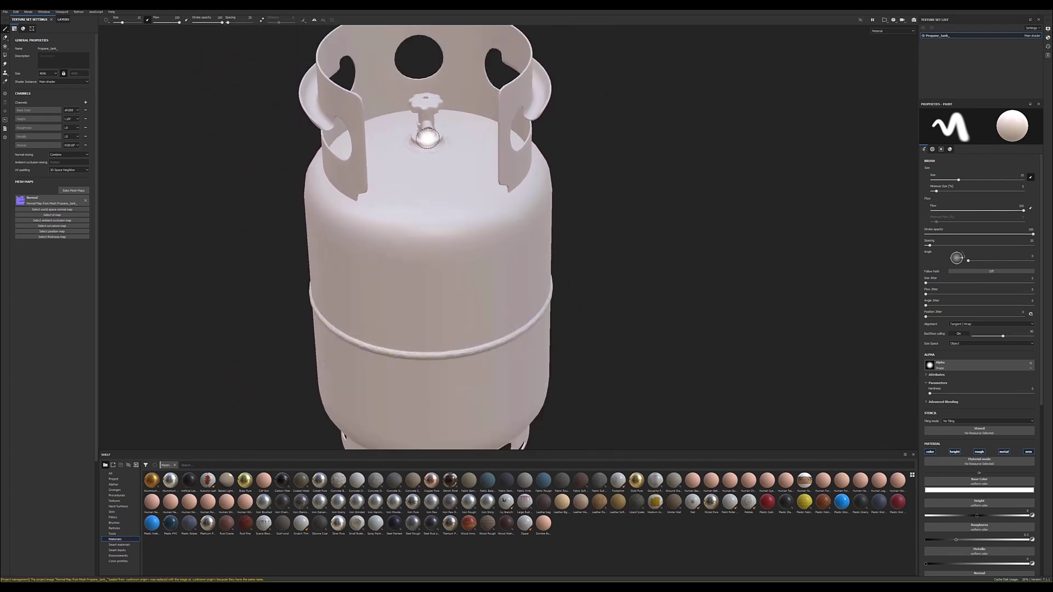
scroll(325, 164, "down", 1)
left_click(69, 189)
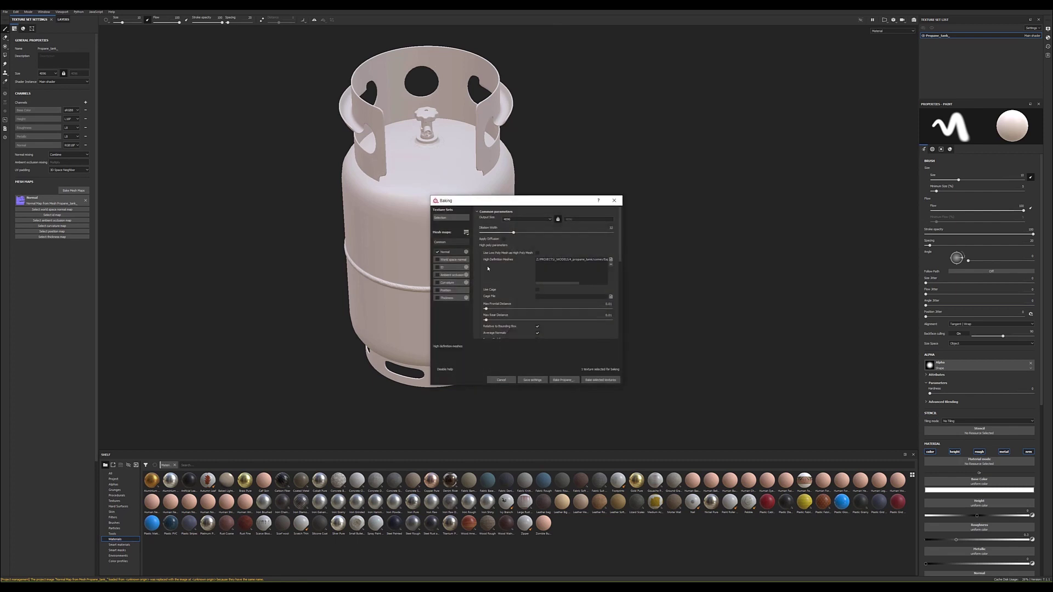
Step: Bake world-space normal and ID maps instead of normal, with Material Color as ID source
left_click(437, 252)
left_click(452, 267)
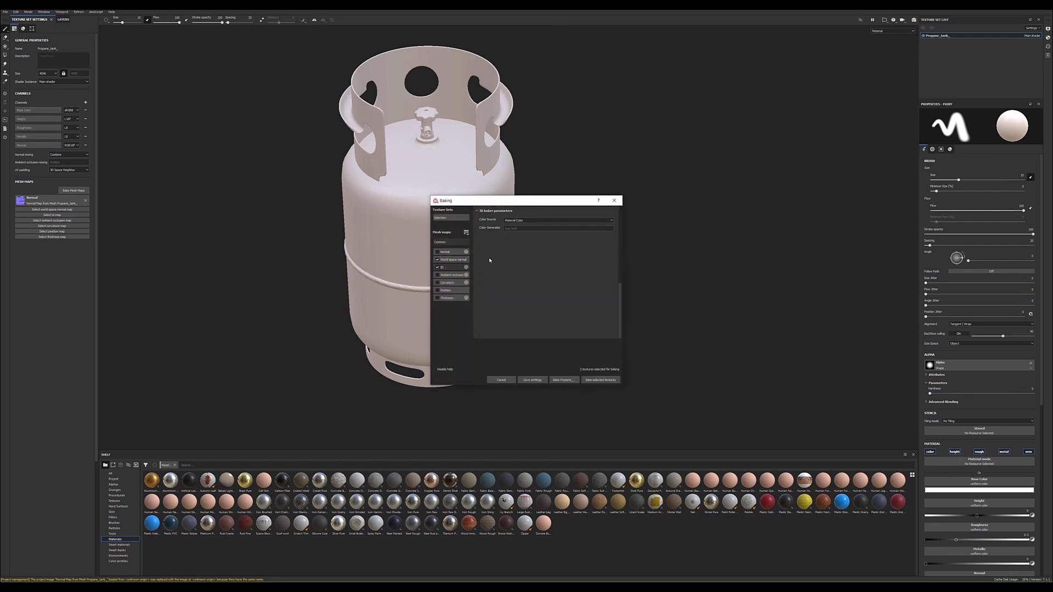
left_click(526, 221)
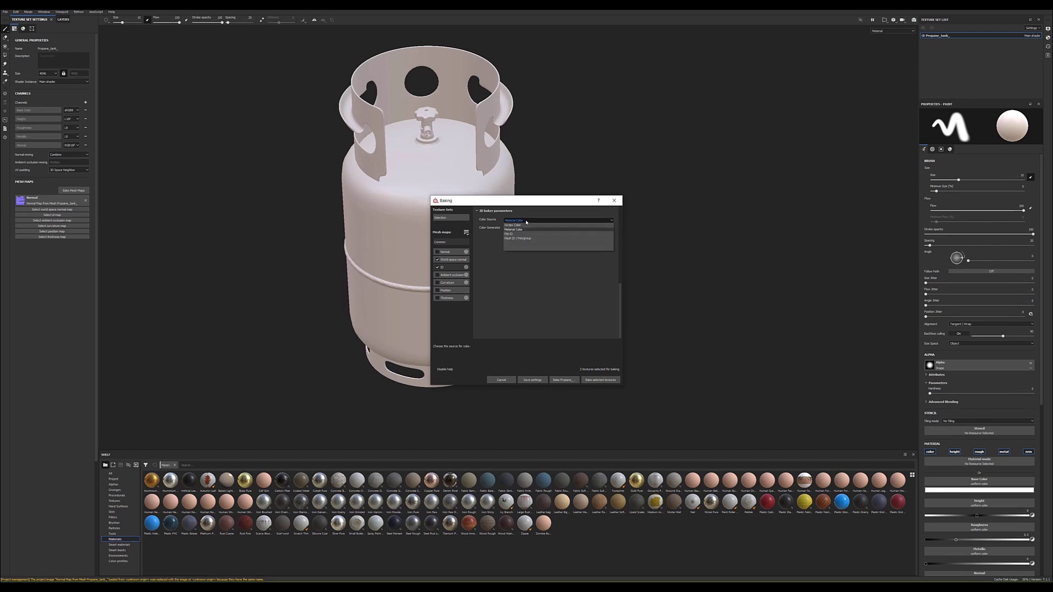
left_click(524, 229)
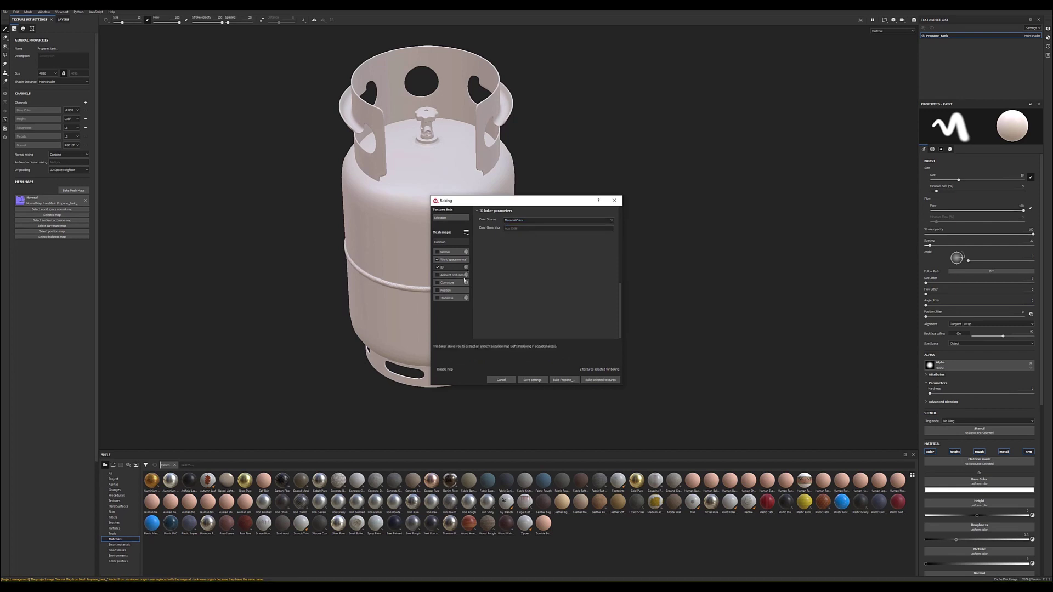
left_click(606, 382)
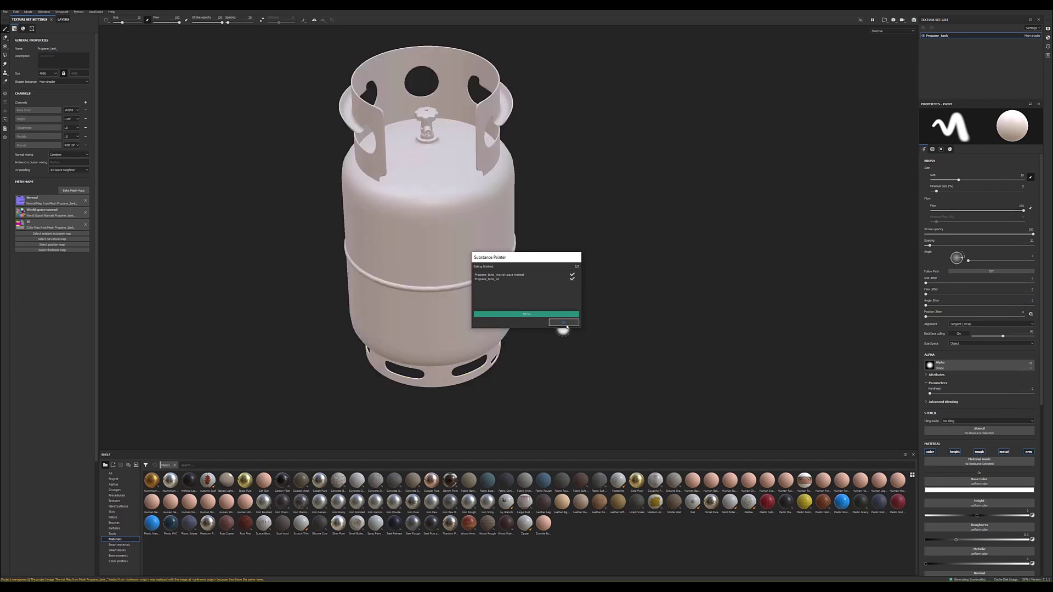
Step: Dismiss the bake report, orbit to a lower side view, and reopen Bake Mesh Maps
left_click(563, 323)
left_click_drag(563, 326, 686, 285, "alt")
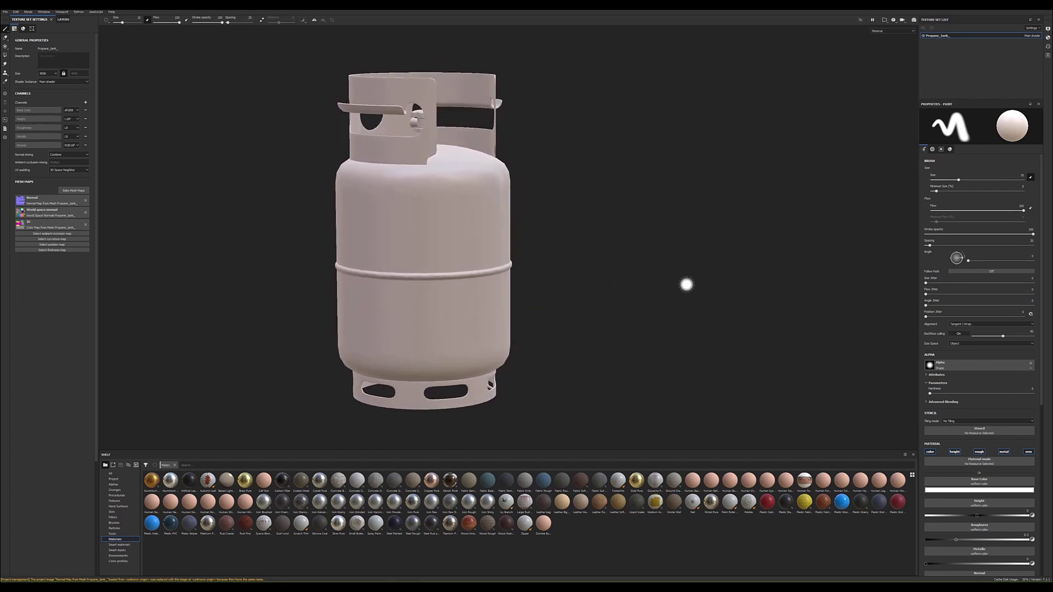
left_click(73, 191)
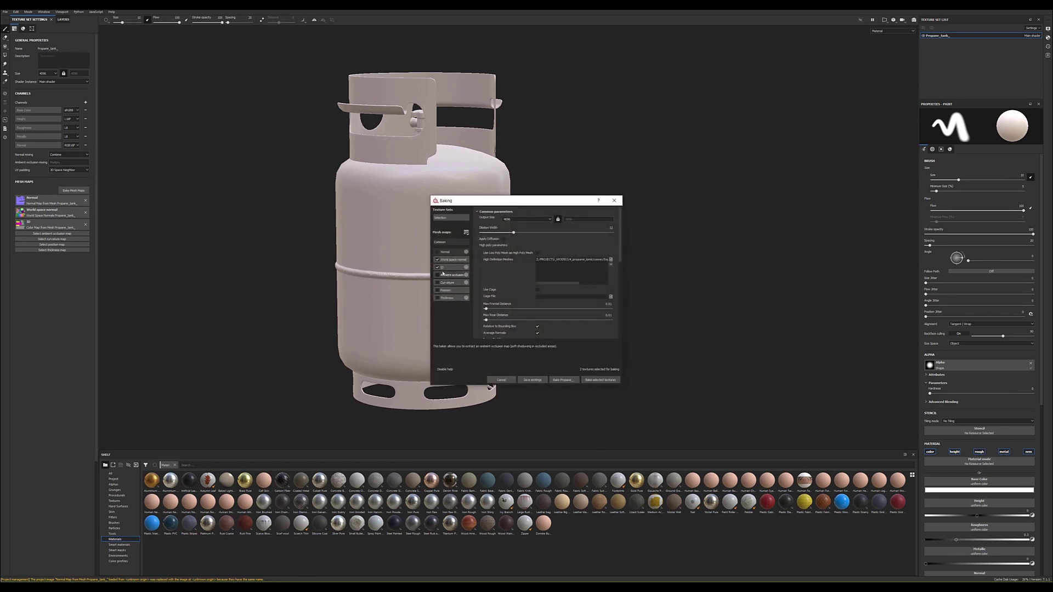
Step: Bake only ambient occlusion with Self Occlusion Only Same Mesh Name and Ignore Backface Never
left_click(437, 267)
left_click(444, 277)
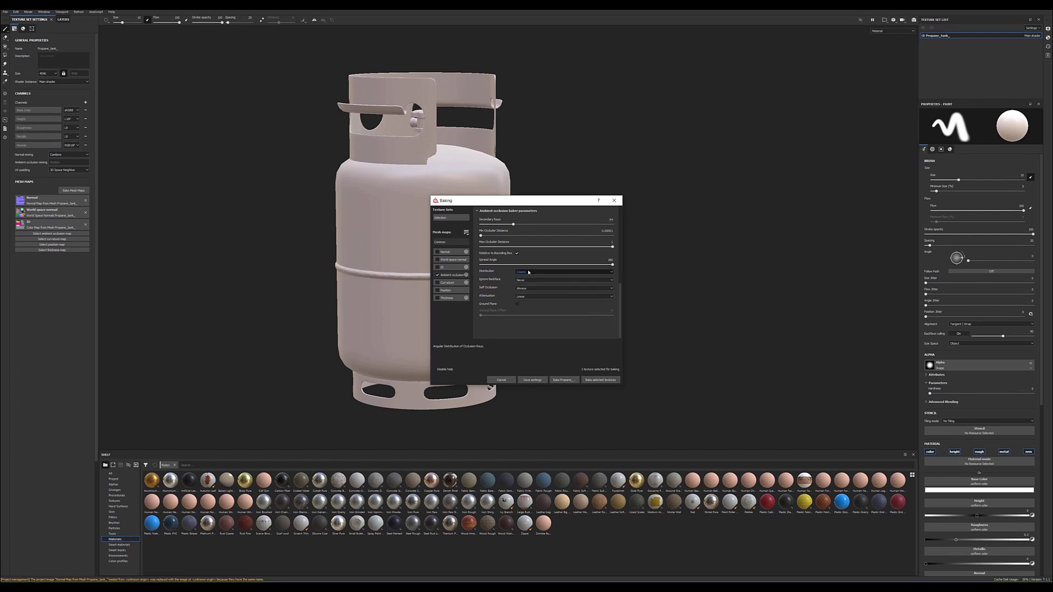
left_click(526, 281)
left_click(524, 300)
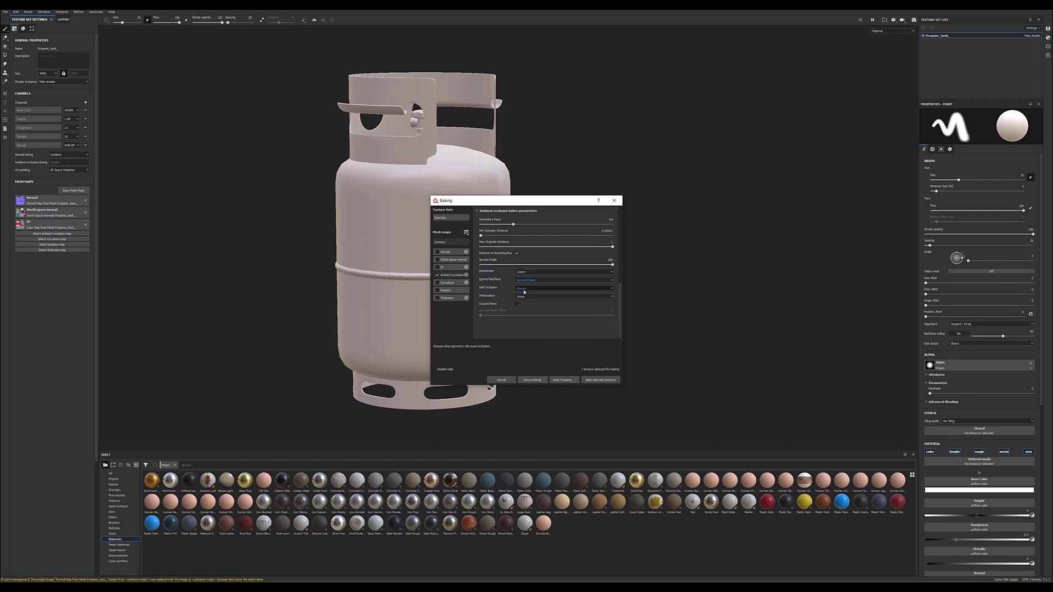
left_click(530, 290)
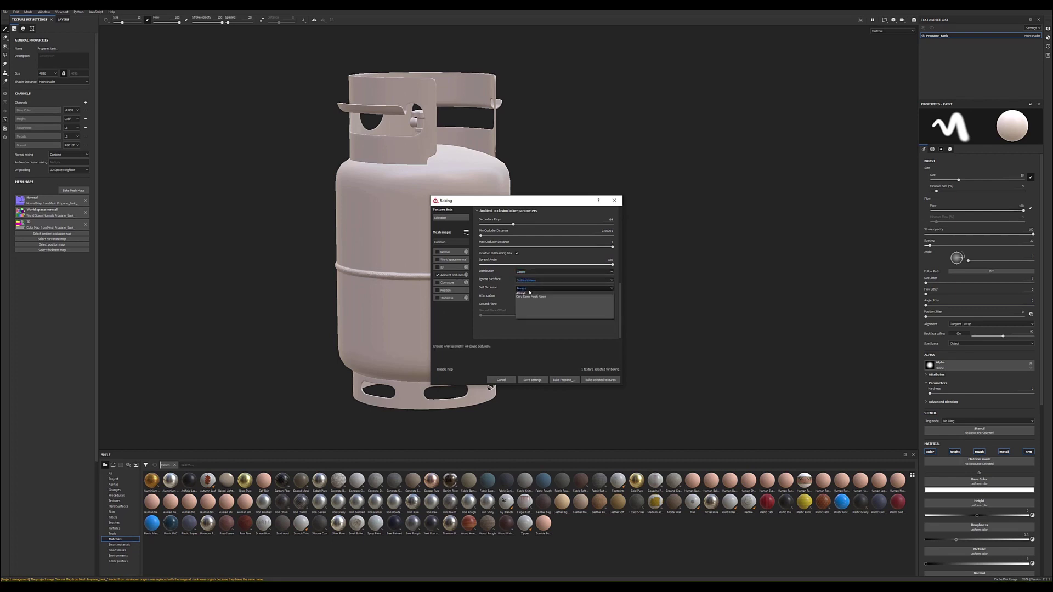
left_click(530, 297)
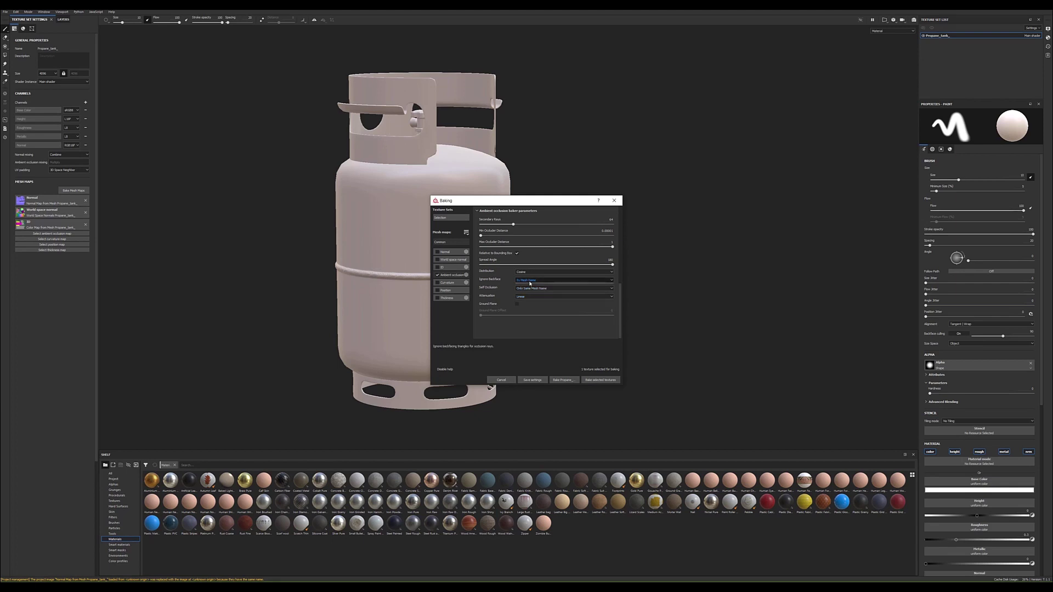
left_click(528, 280)
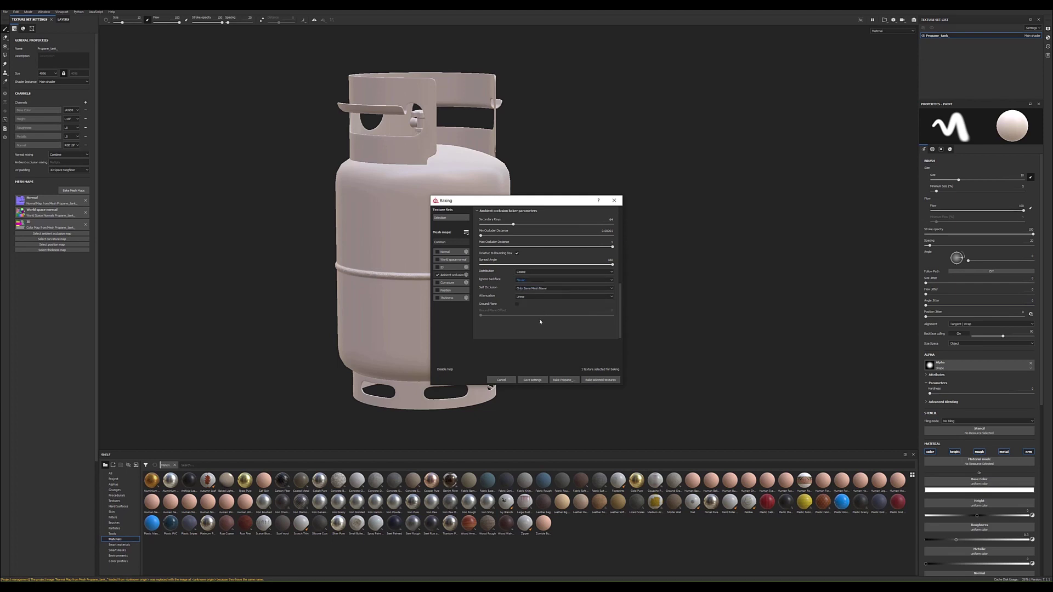
mouse_move(513, 223)
left_click(601, 380)
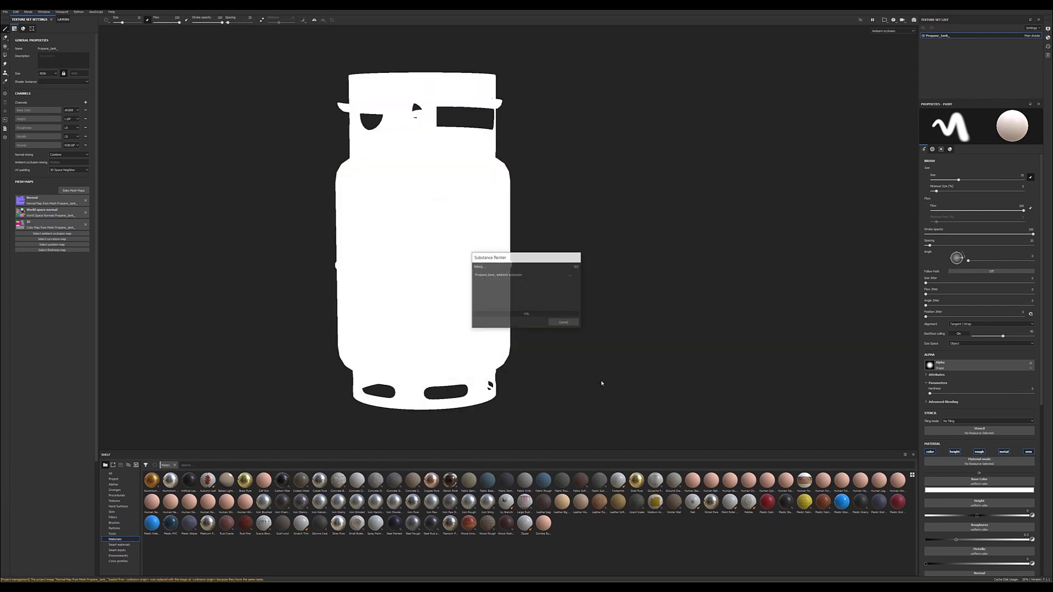
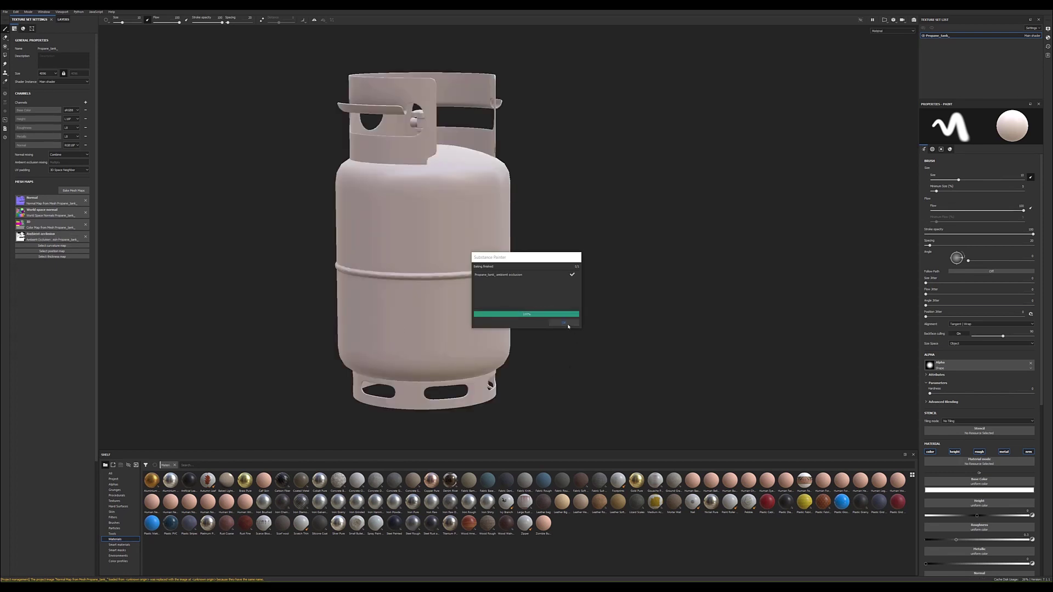
Step: Dismiss the Baking finished notice and zoom the view in close on the tank's valve
left_click(564, 322)
mouse_move(488, 280)
left_mouse_down("alt")
mouse_move(364, 301)
mouse_move(266, 287)
mouse_move(242, 238)
mouse_move(258, 205)
mouse_move(207, 299)
mouse_move(166, 344)
mouse_move(317, 108)
mouse_move(297, 223)
mouse_move(293, 343)
left_mouse_up("alt")
scroll(427, 198, "up", 5)
scroll(427, 197, "up", 3)
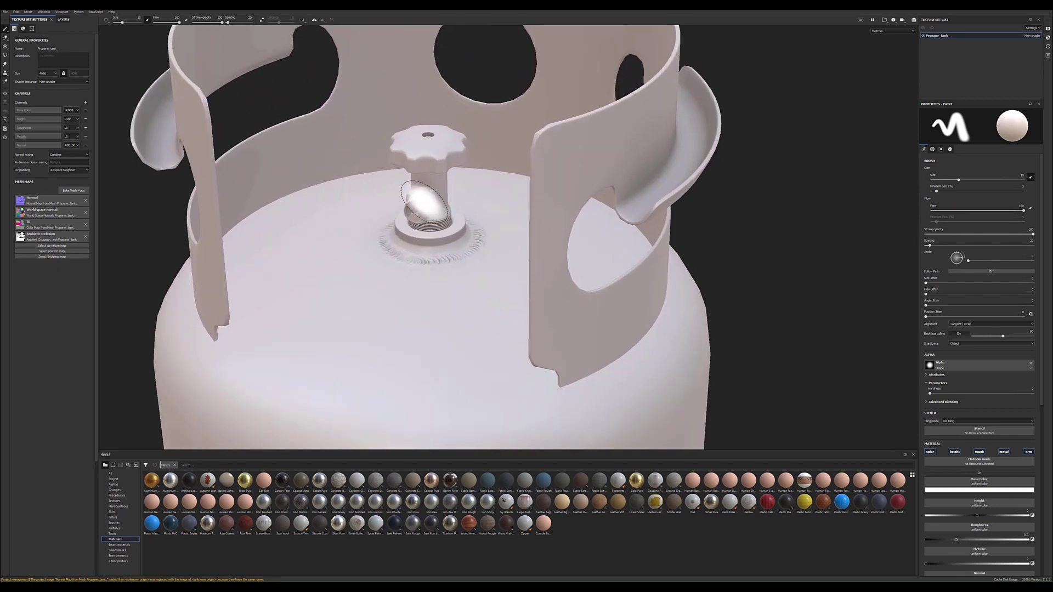
scroll(439, 203, "up", 3)
scroll(452, 207, "up", 3)
scroll(467, 212, "up", 2)
mouse_move(468, 213)
left_mouse_down("alt")
mouse_move(478, 197)
mouse_move(366, 236)
mouse_move(223, 167)
mouse_move(469, 197)
mouse_move(477, 178)
mouse_move(467, 189)
left_mouse_up("alt")
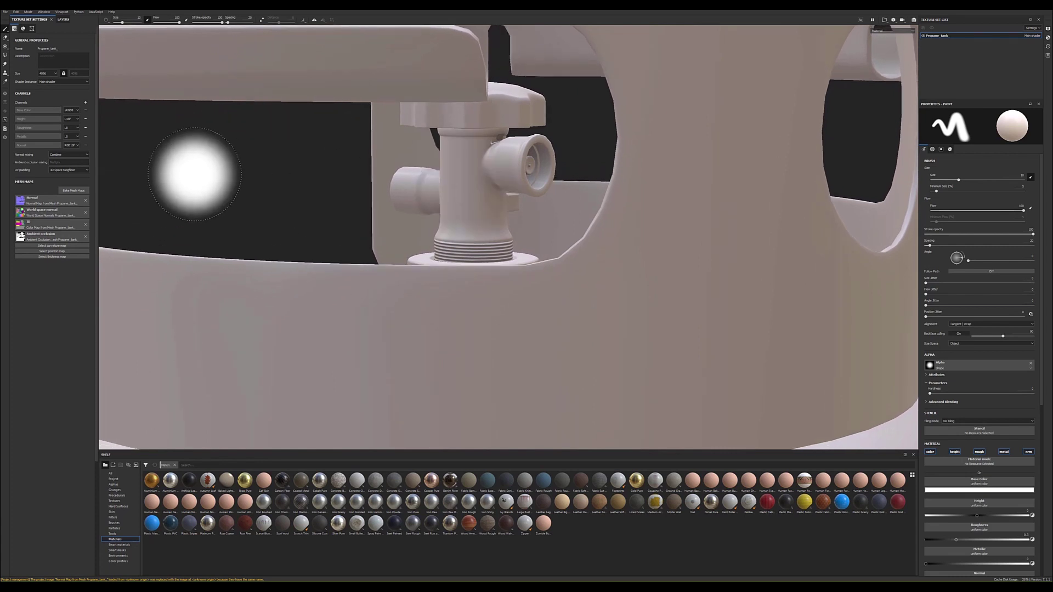
Step: Bake ambient occlusion with max occluder distance 0.39 and antialiasing set to None
left_click(72, 191)
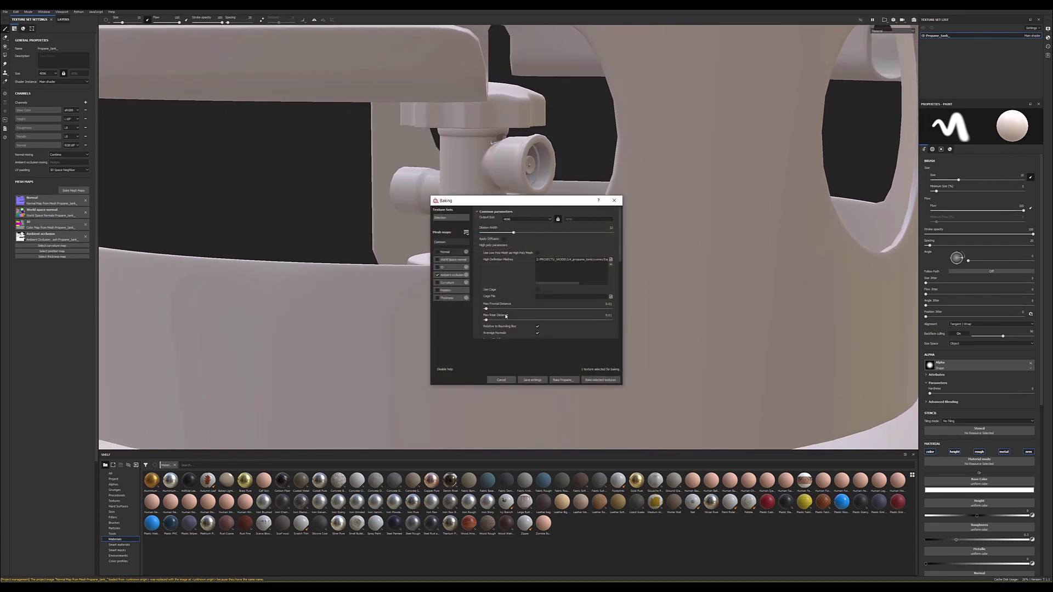
left_click(458, 275)
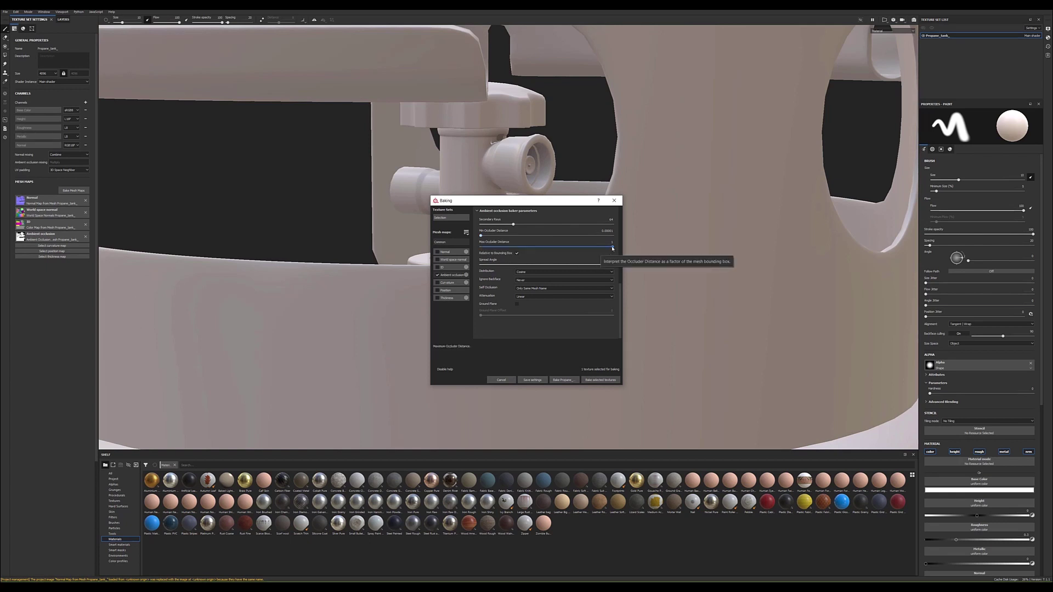
left_click_drag(612, 247, 531, 248)
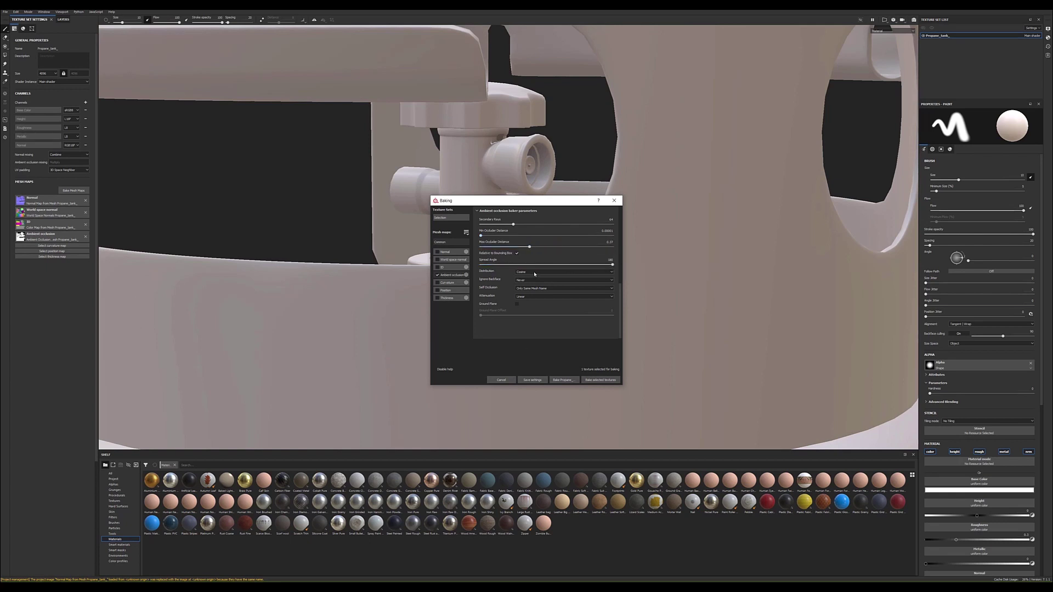
scroll(504, 245, "up", 10)
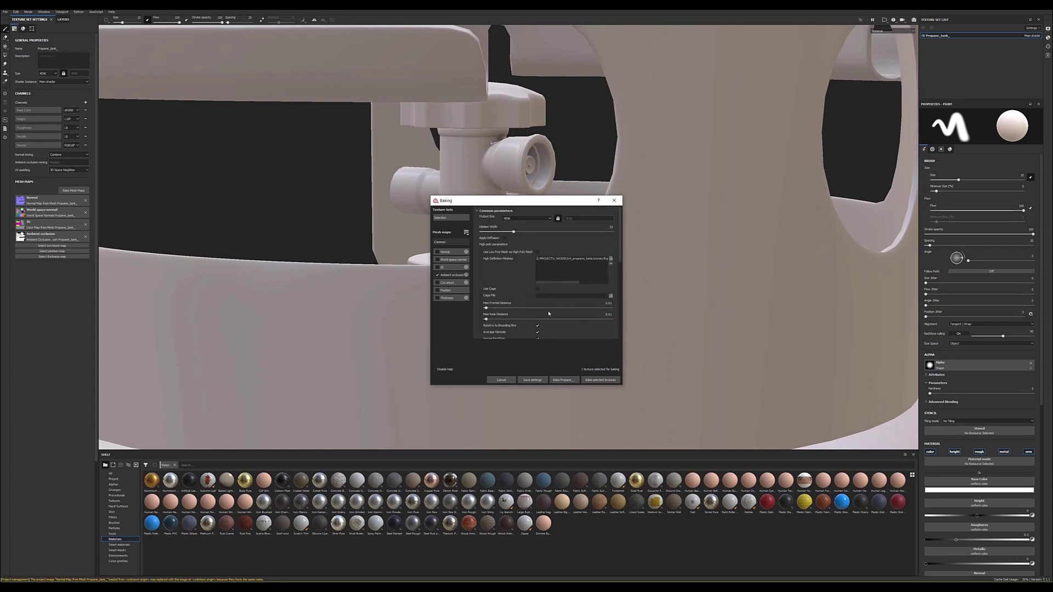
left_click(536, 219)
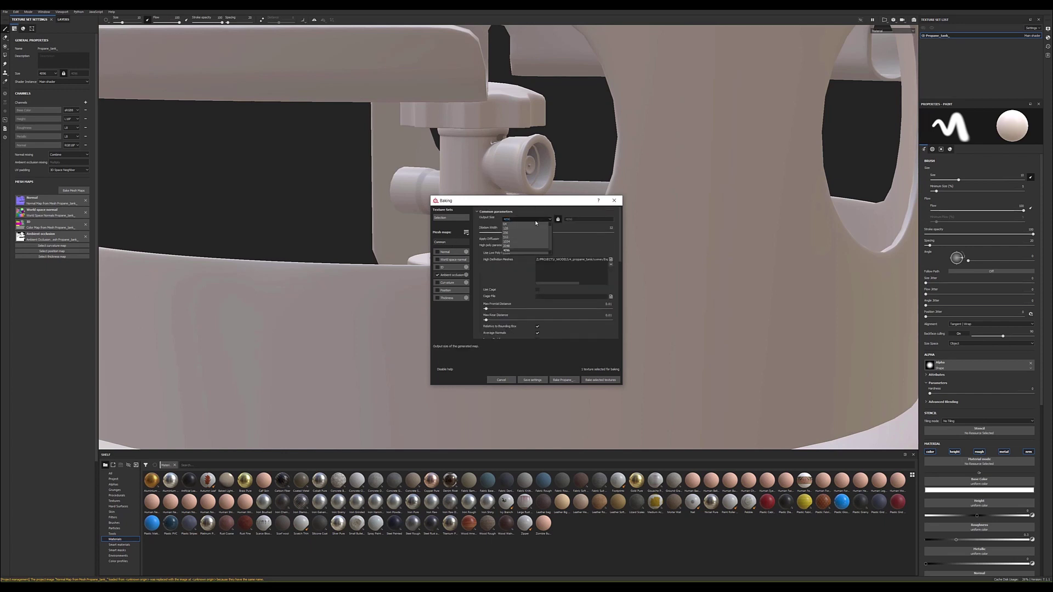
left_click(529, 250)
scroll(527, 266, "down", 2)
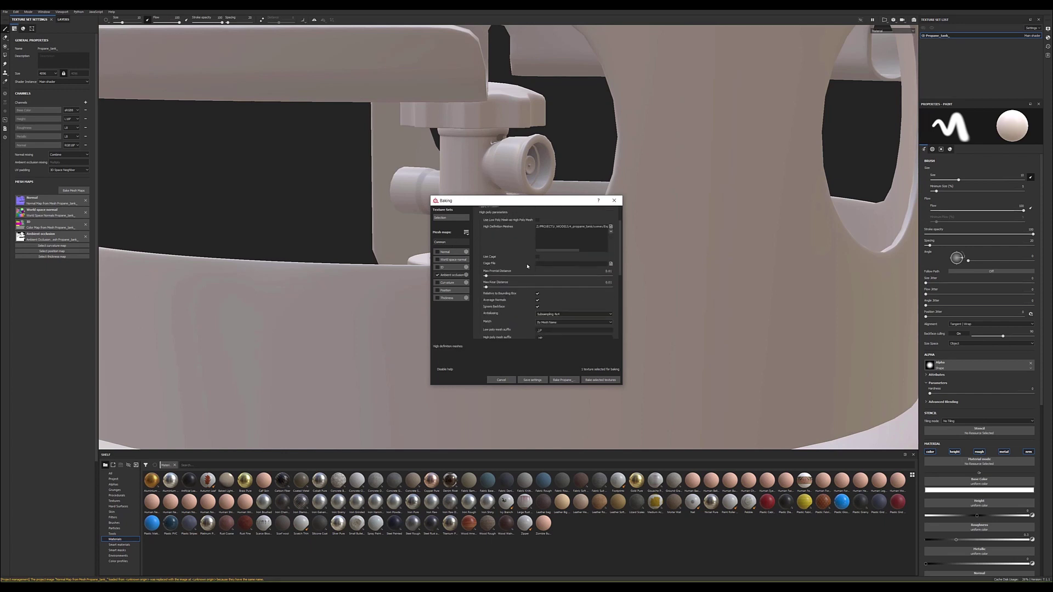
scroll(528, 267, "down", 2)
left_click(549, 280)
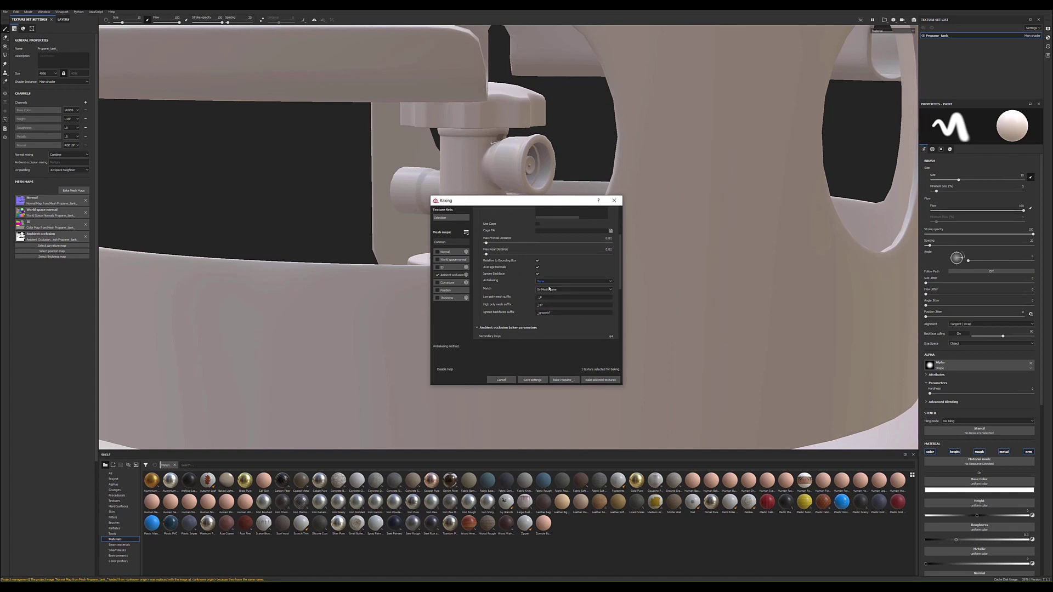
scroll(546, 288, "down", 2)
scroll(543, 286, "down", 2)
scroll(537, 286, "down", 2)
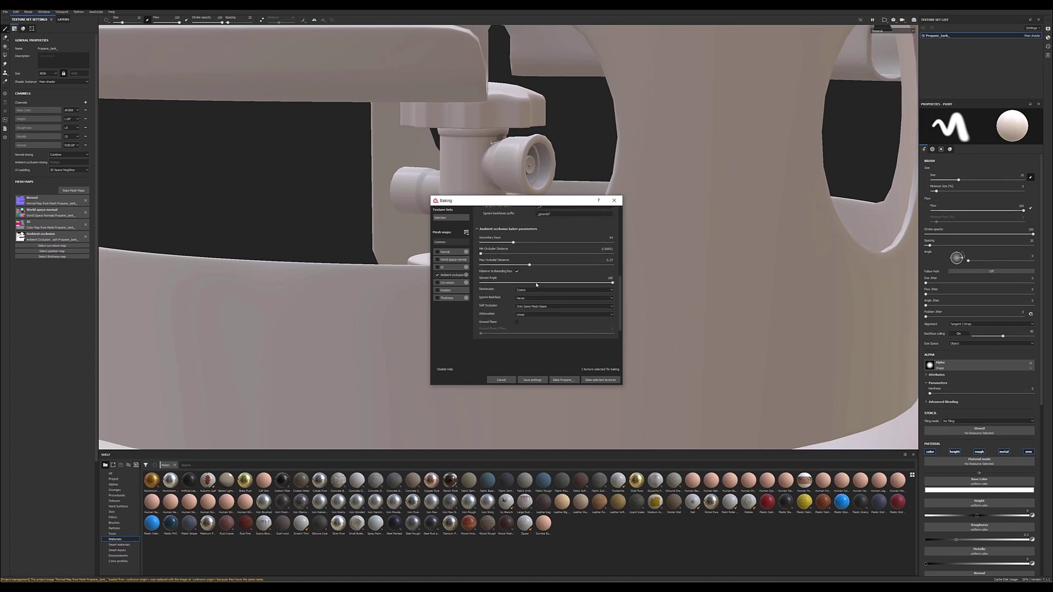
left_click(600, 379)
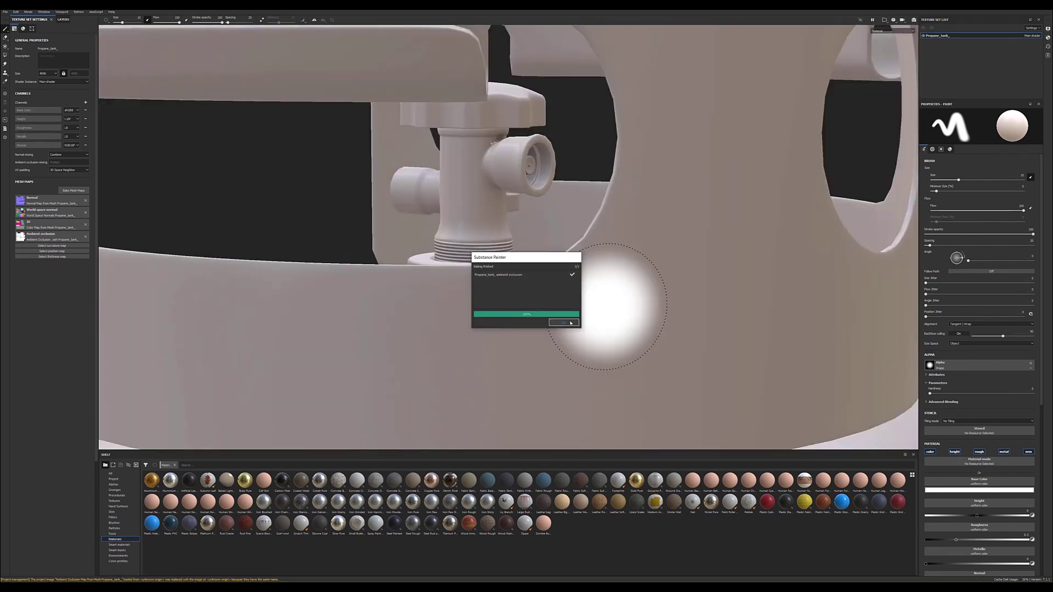
left_click(564, 322)
Step: Rebake ambient occlusion with the max occluder distance reduced to 0.13
left_click(73, 190)
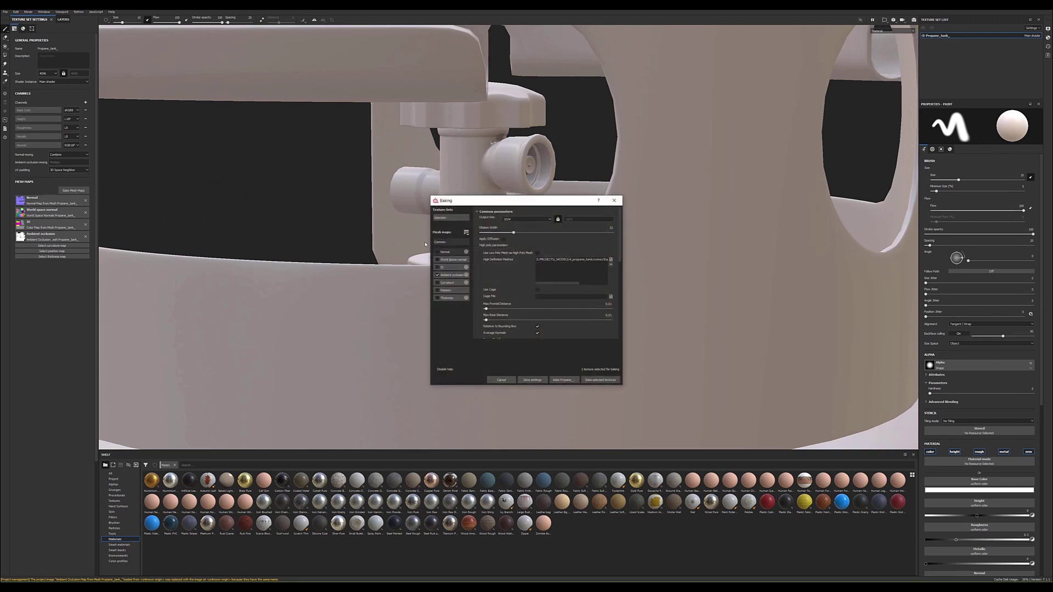
scroll(505, 264, "down", 2)
scroll(506, 264, "down", 2)
scroll(505, 264, "up", 1)
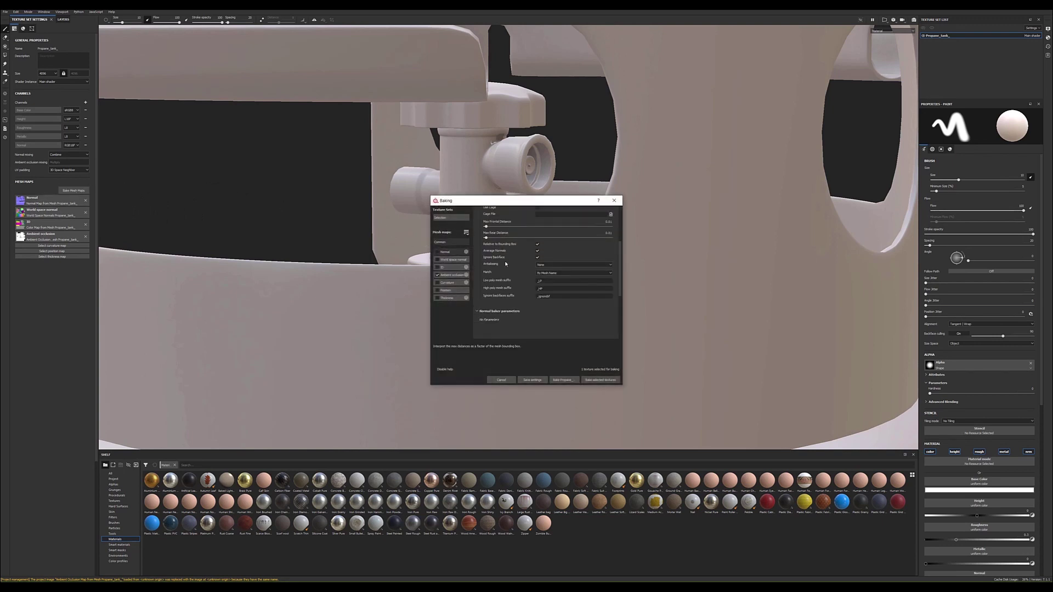
left_click(451, 275)
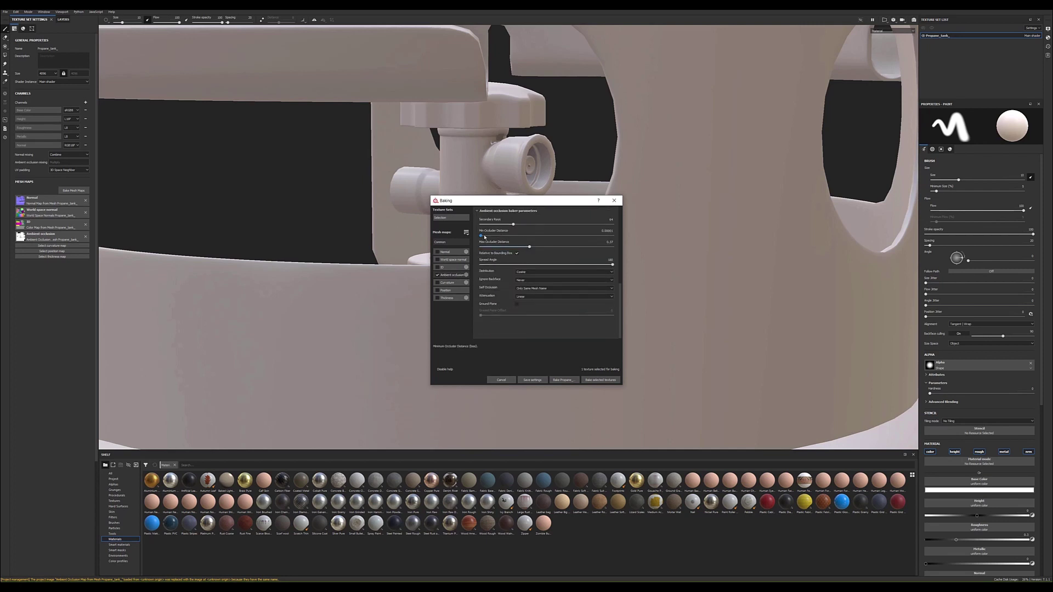
left_click_drag(530, 249, 496, 252)
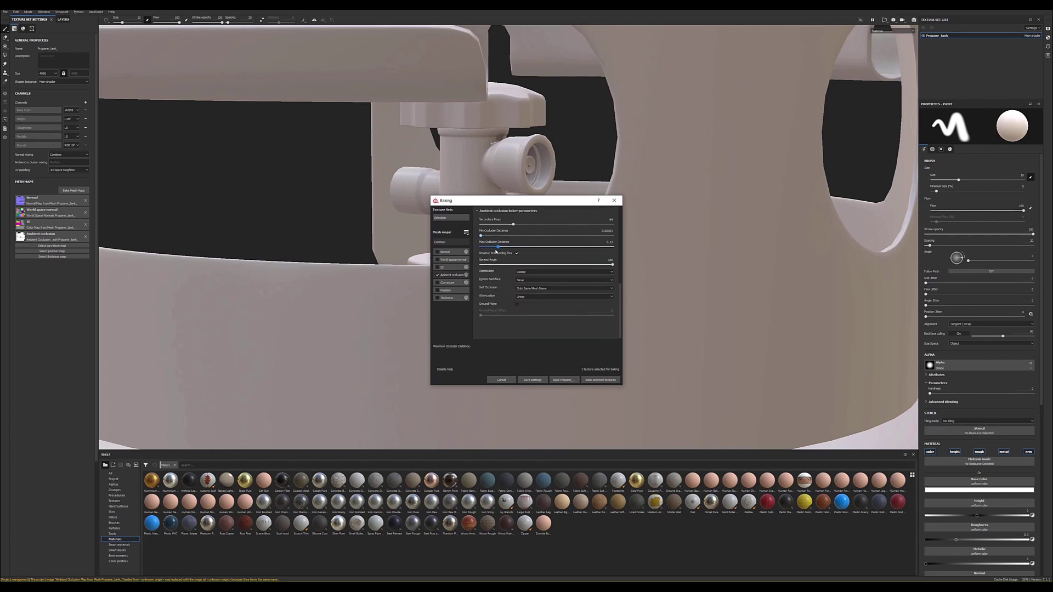
left_click(606, 380)
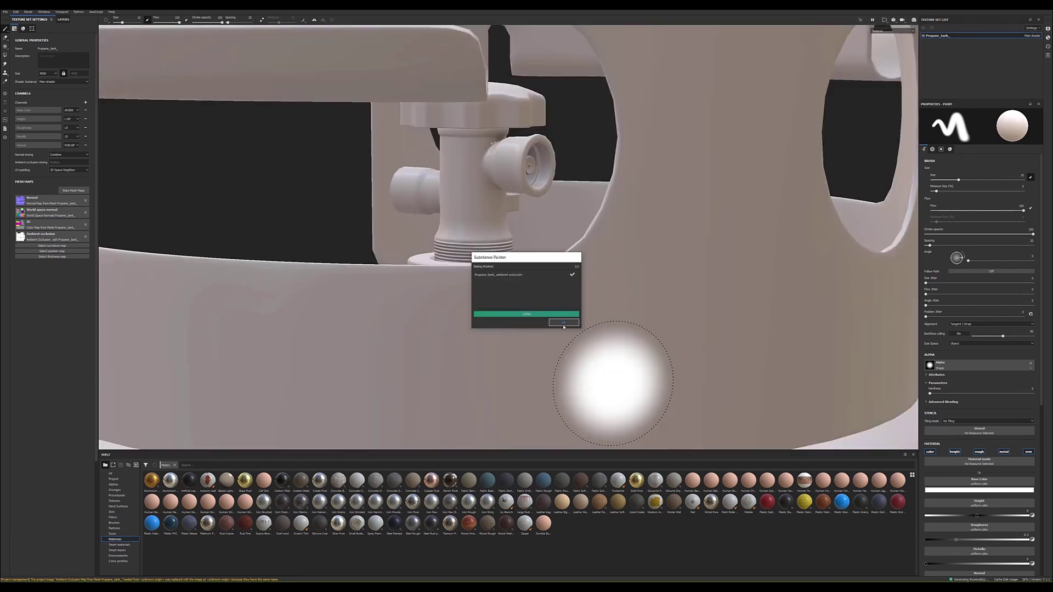
left_click(563, 322)
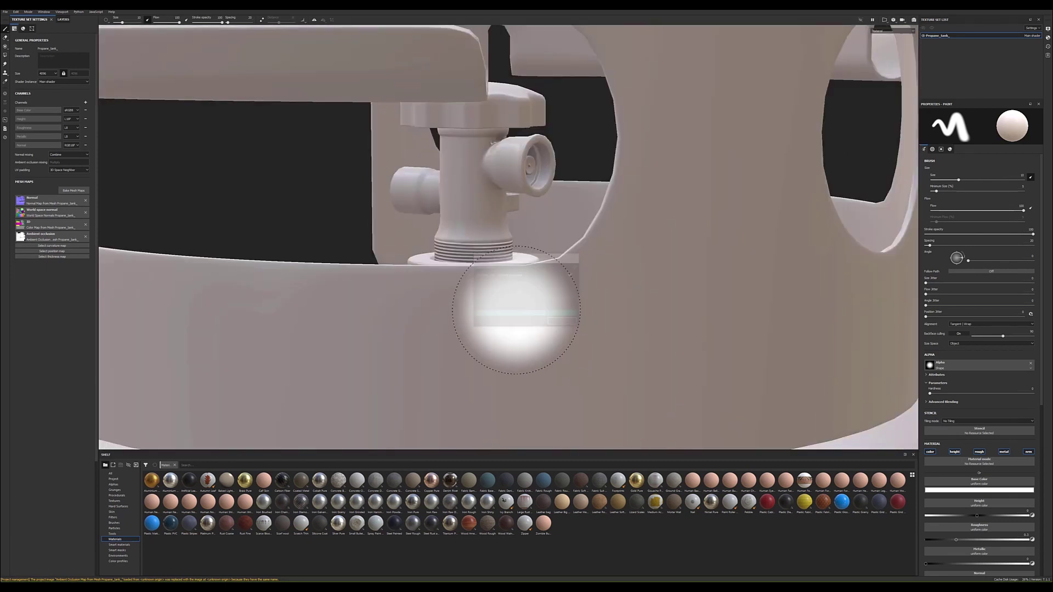
Step: Remove the baked world-space normal, ID and ambient occlusion maps
left_click(85, 213)
left_click(86, 219)
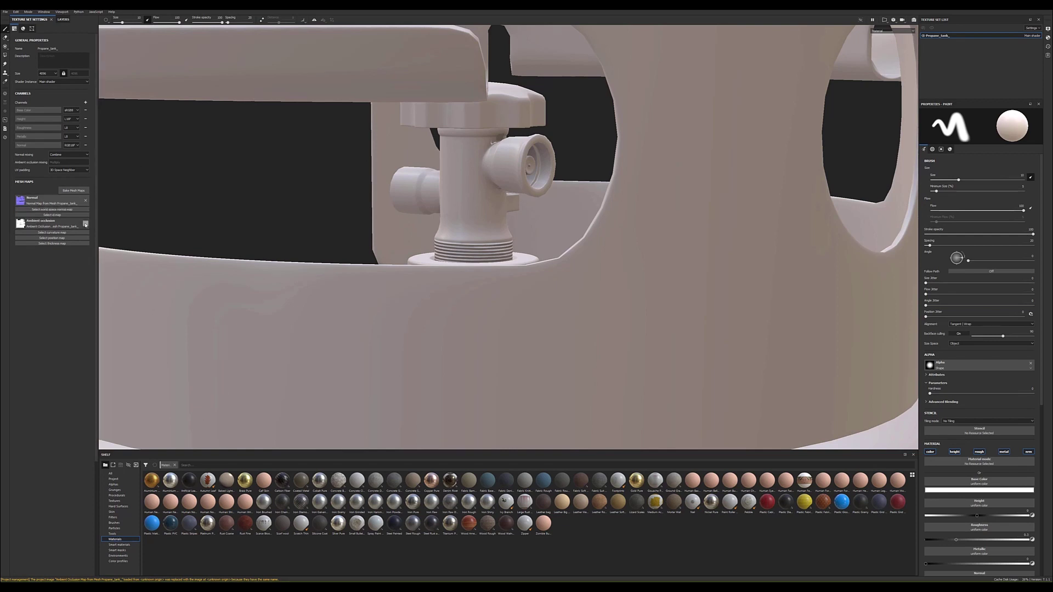
left_click(85, 219)
left_click(55, 203)
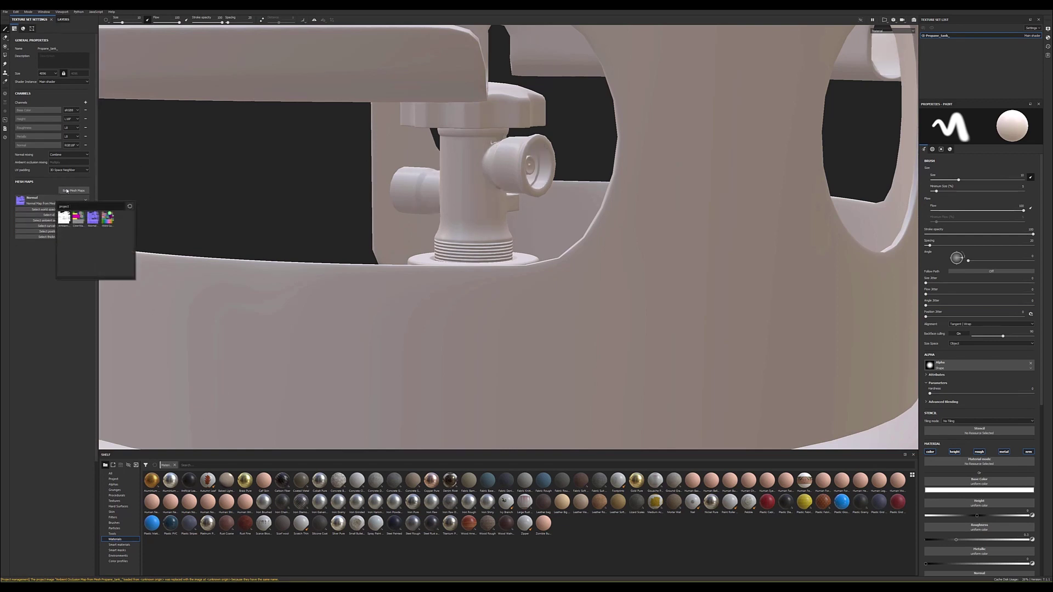
Step: Bake only the normal map with max frontal distance raised to 0.017
left_click(73, 190)
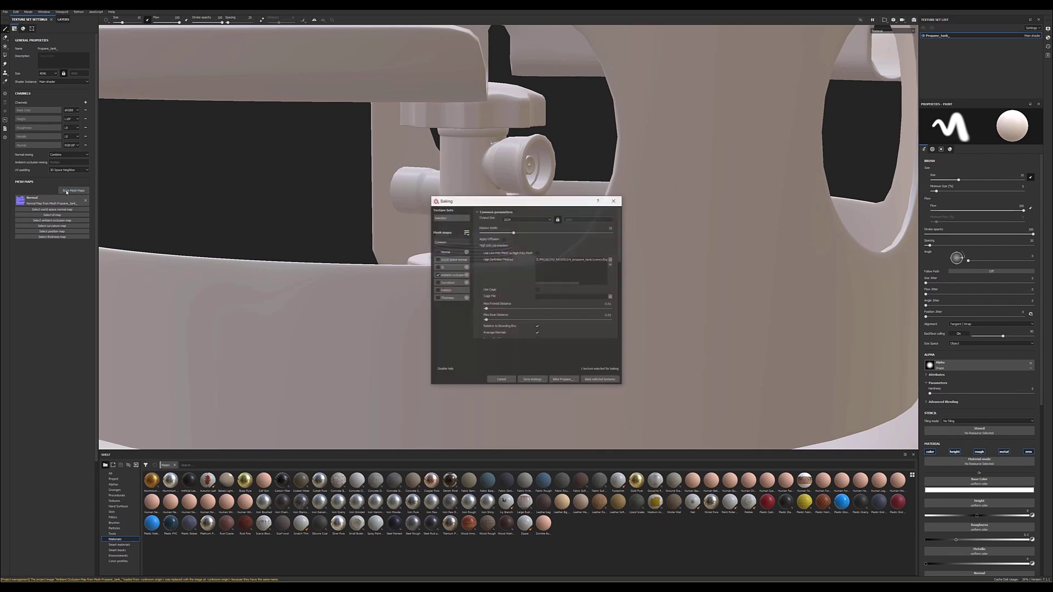
left_click(445, 275)
left_click(446, 253)
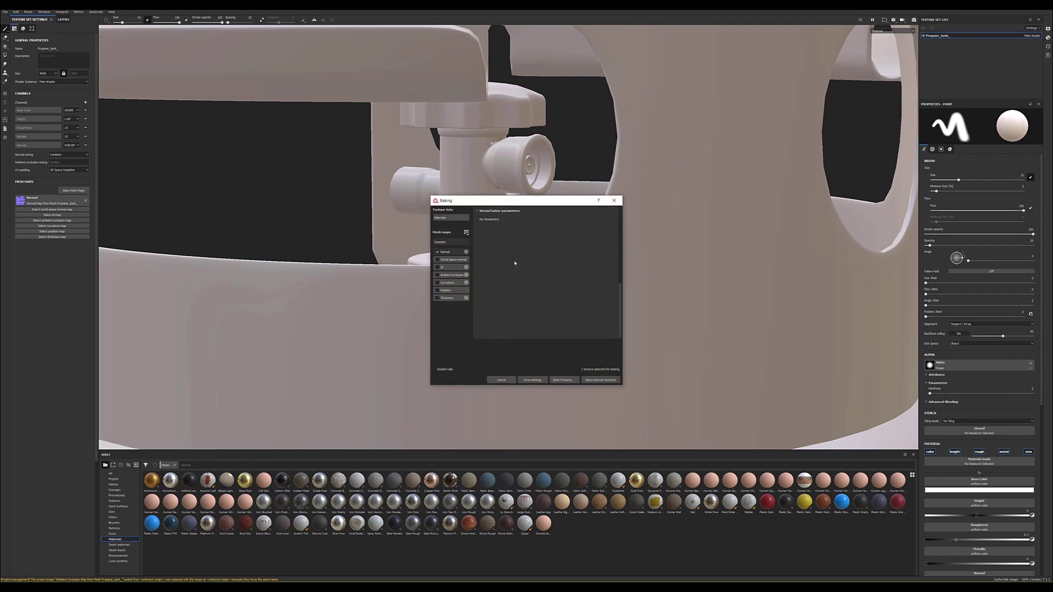
left_click(439, 242)
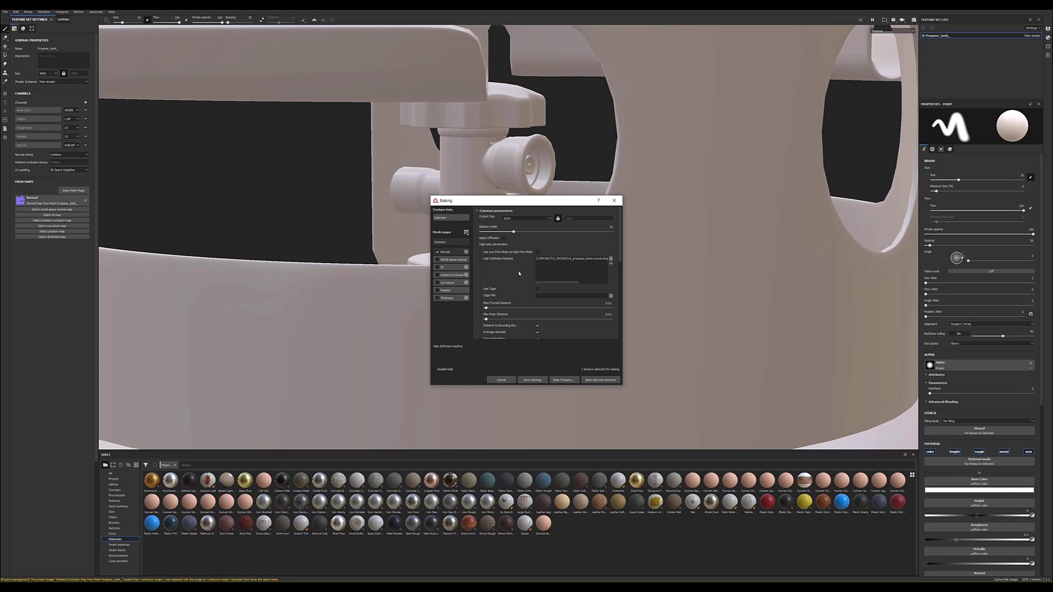
left_click(488, 309)
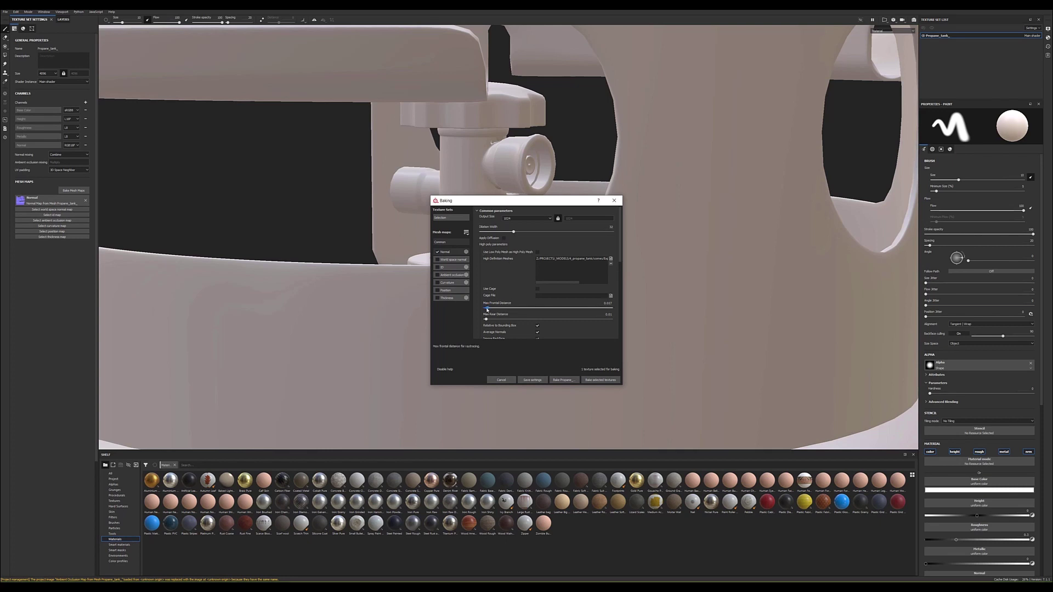
left_click(598, 380)
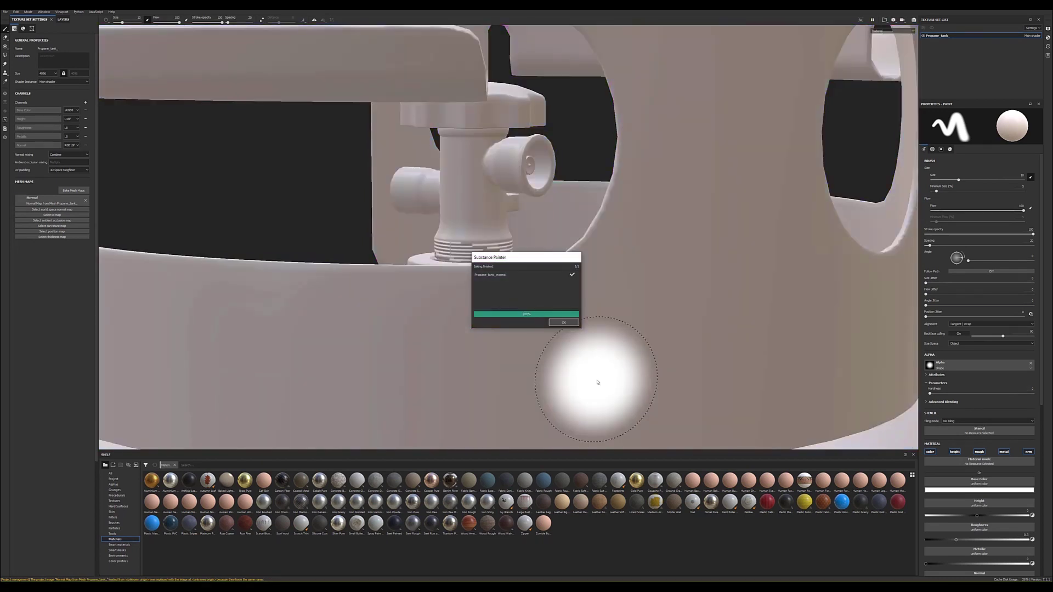
left_click(565, 323)
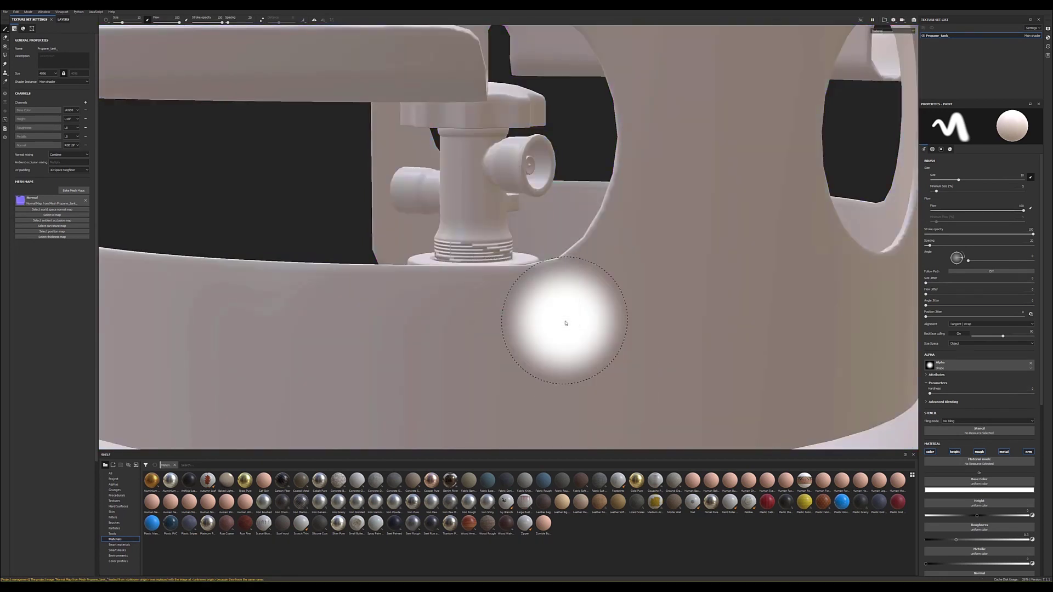
Step: Rebake the normal map with max frontal distance set to 0.009
left_click(73, 191)
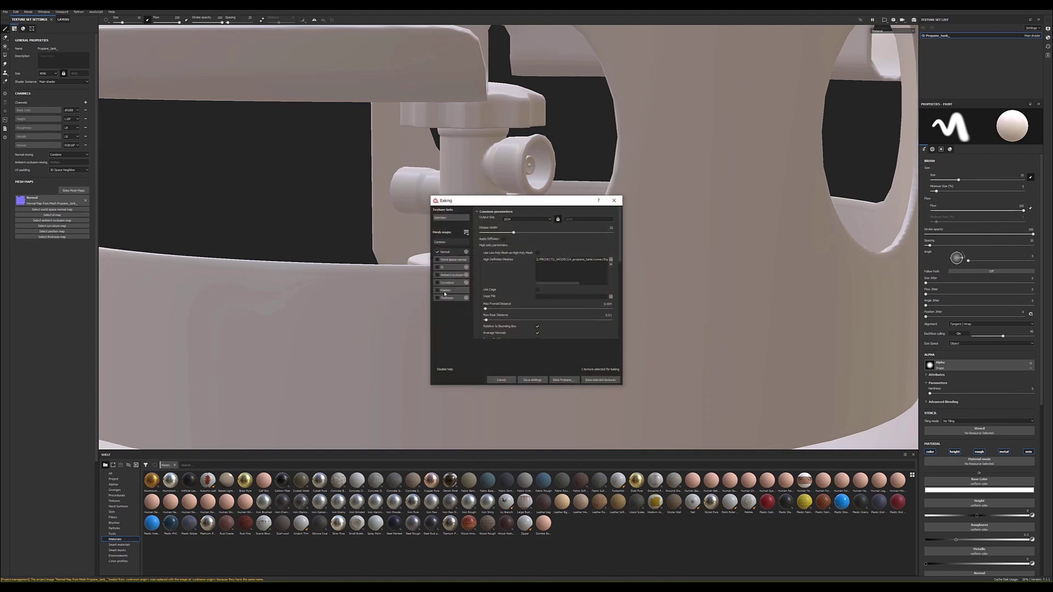
left_click(446, 252)
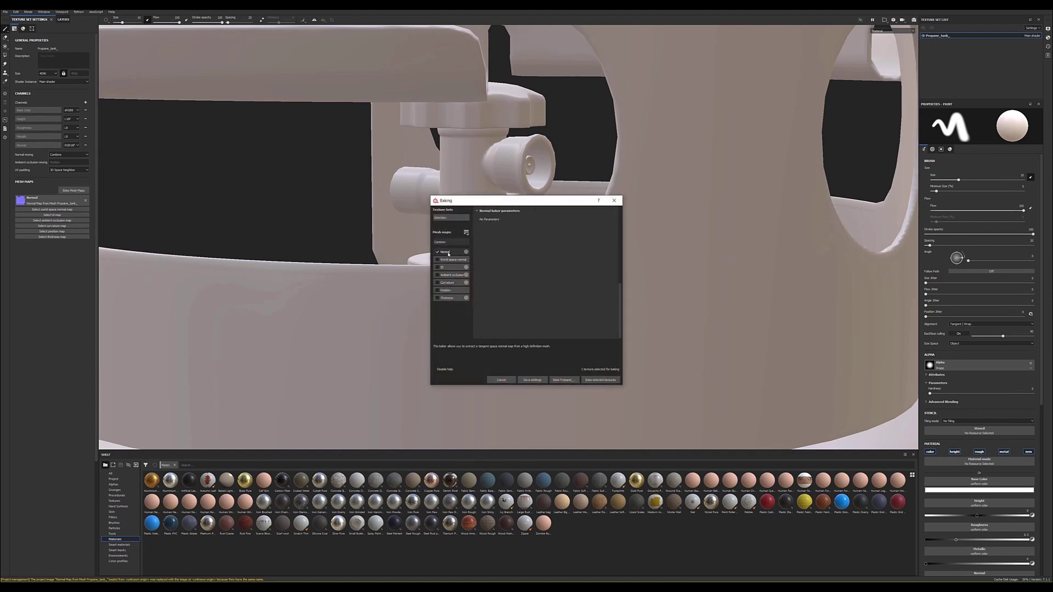
left_click(445, 241)
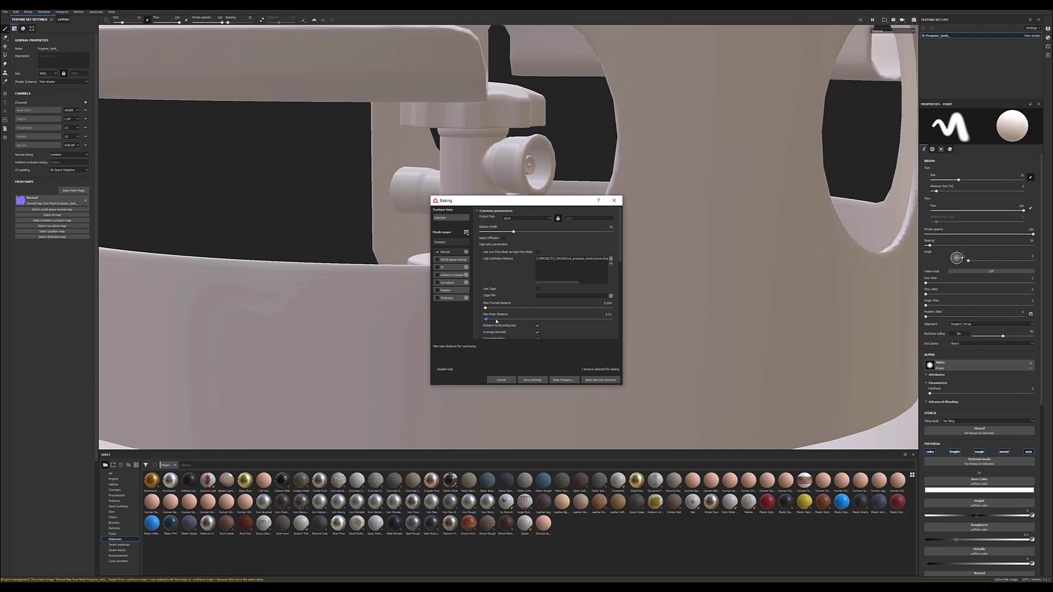
left_click_drag(485, 310, 490, 320)
left_click(602, 380)
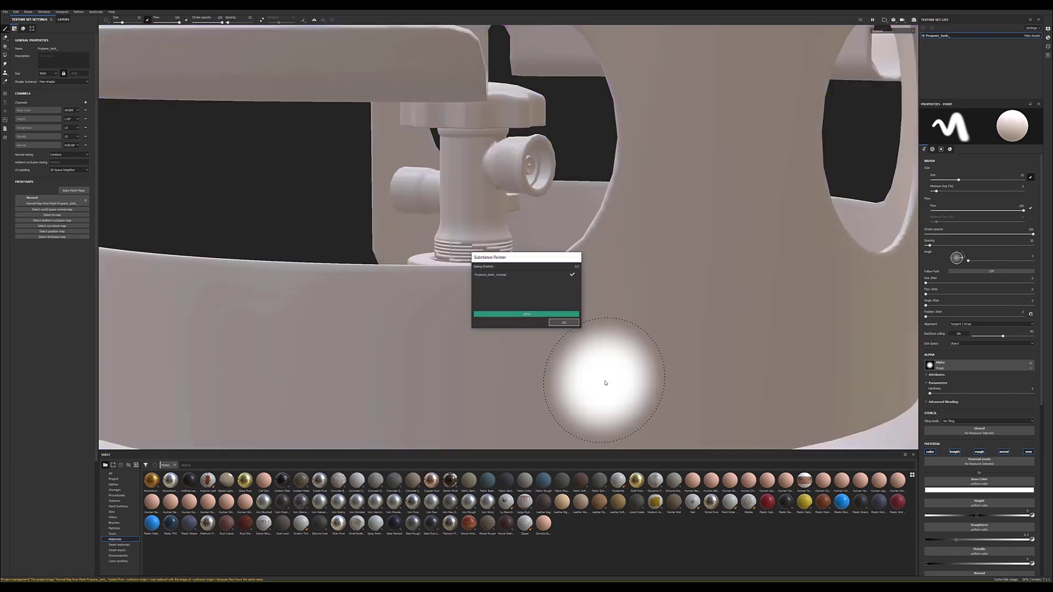
left_click(564, 322)
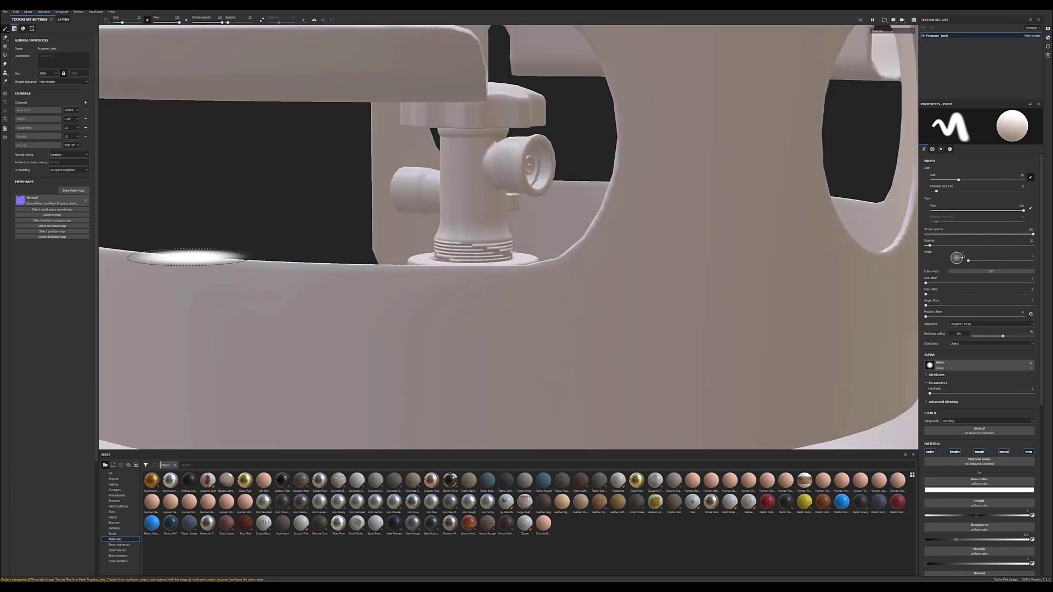
Step: Rebake the normal map with max rear distance raised to about 0.033
left_click(72, 190)
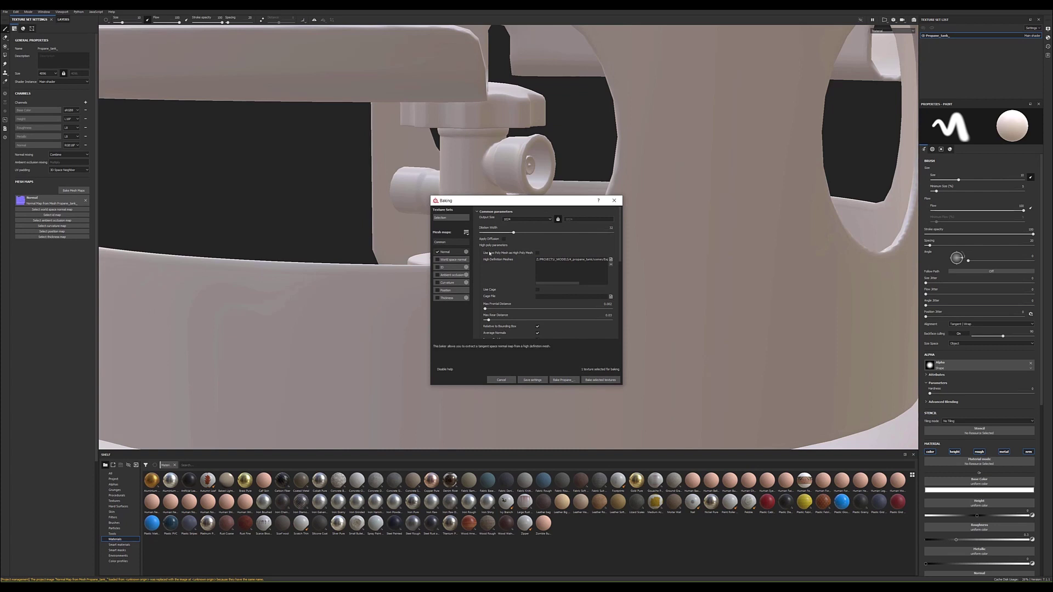
left_click_drag(488, 322, 489, 322)
left_click(601, 379)
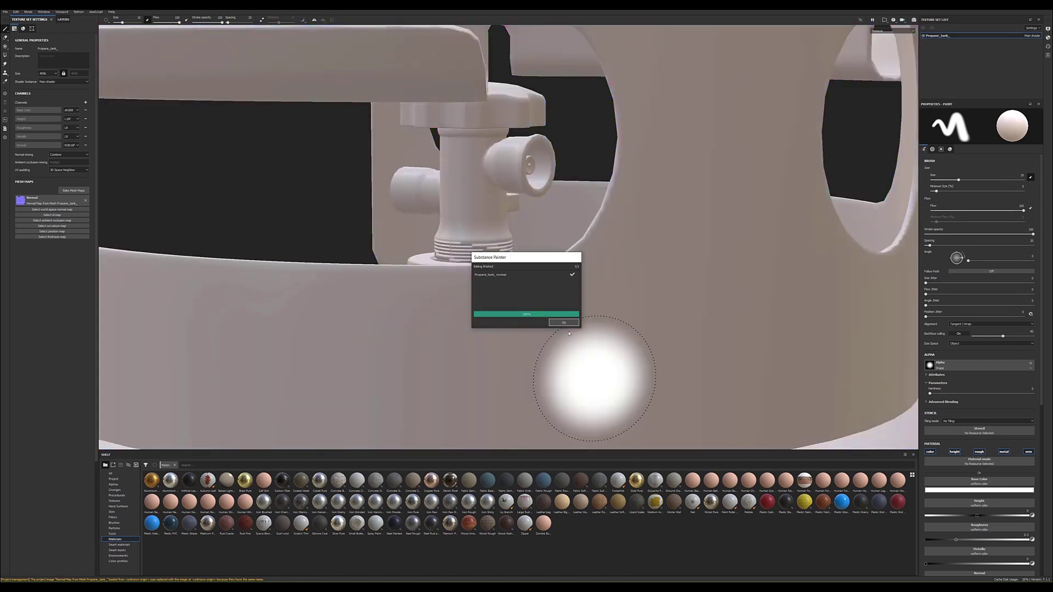
left_click(564, 323)
left_click_drag(564, 323, 459, 278, "alt")
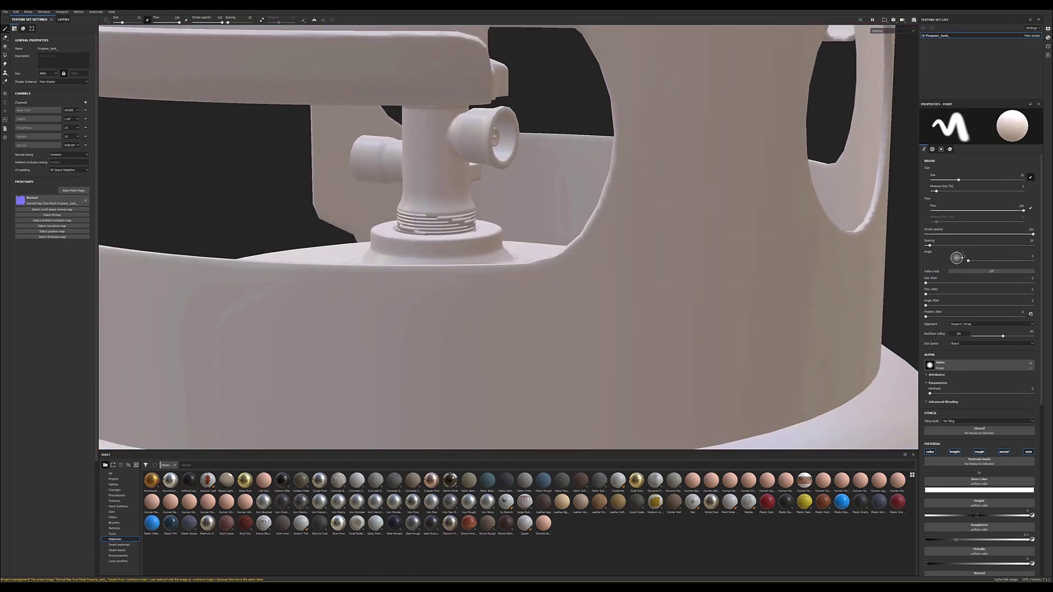
Step: Bake the normal map at 4096 output size, By Mesh Name matching, subsampling antialiasing
left_click(73, 190)
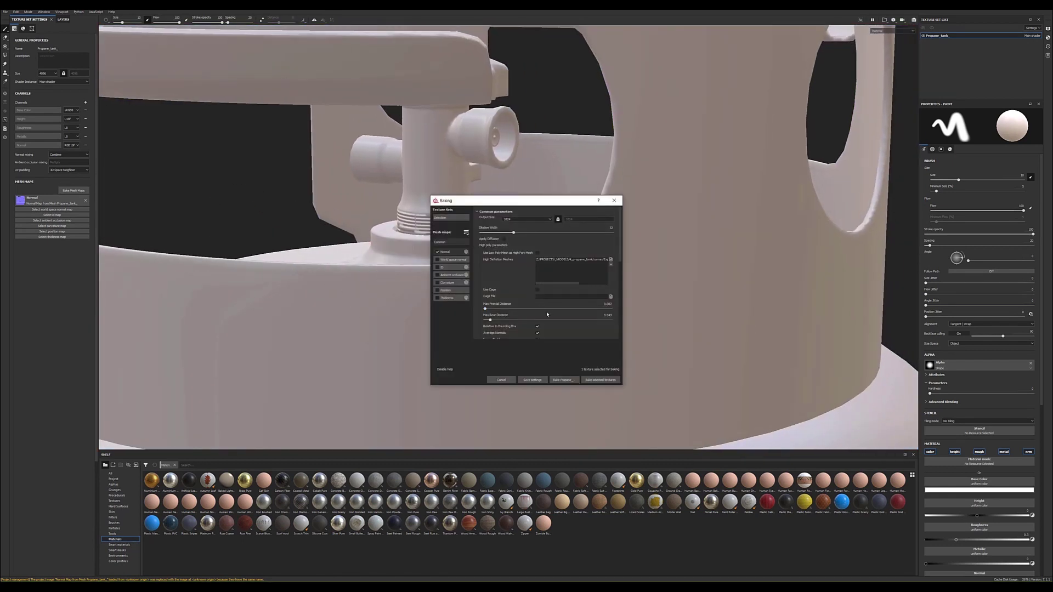
left_click(519, 219)
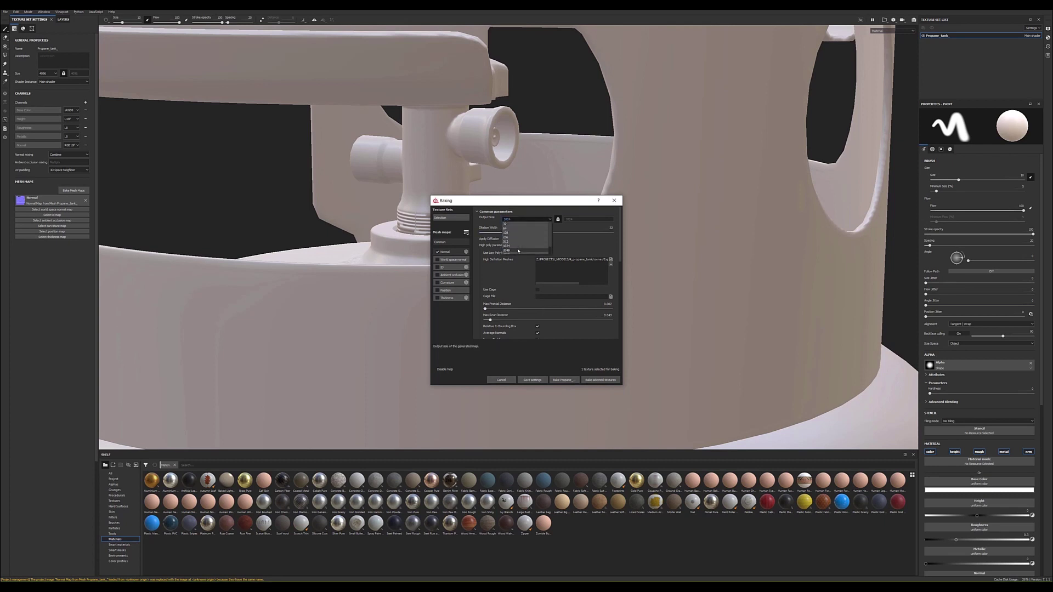
left_click(516, 248)
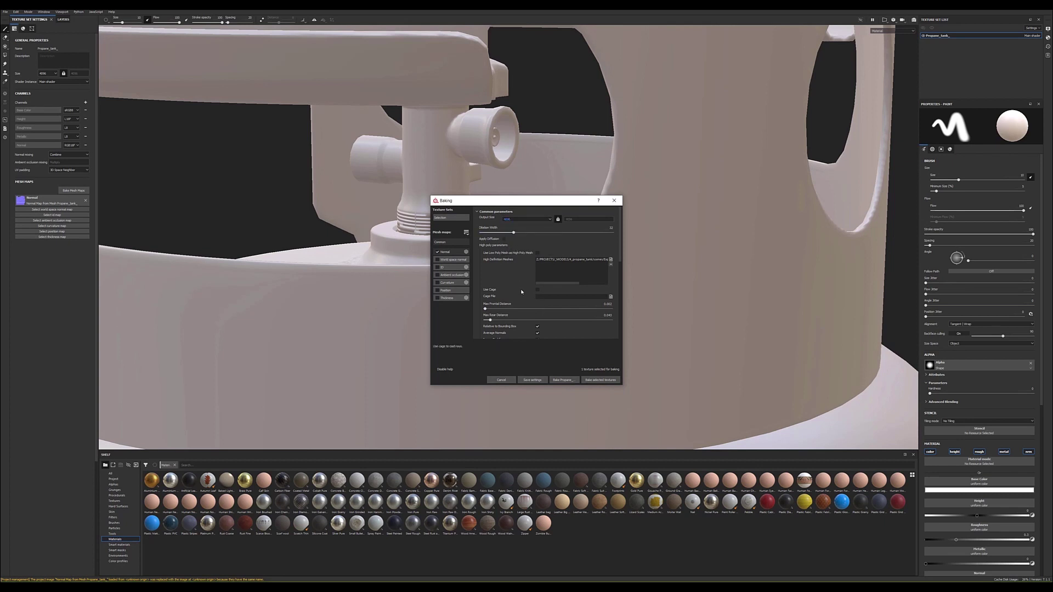
scroll(521, 290, "down", 1)
scroll(538, 291, "down", 1)
left_click(554, 290)
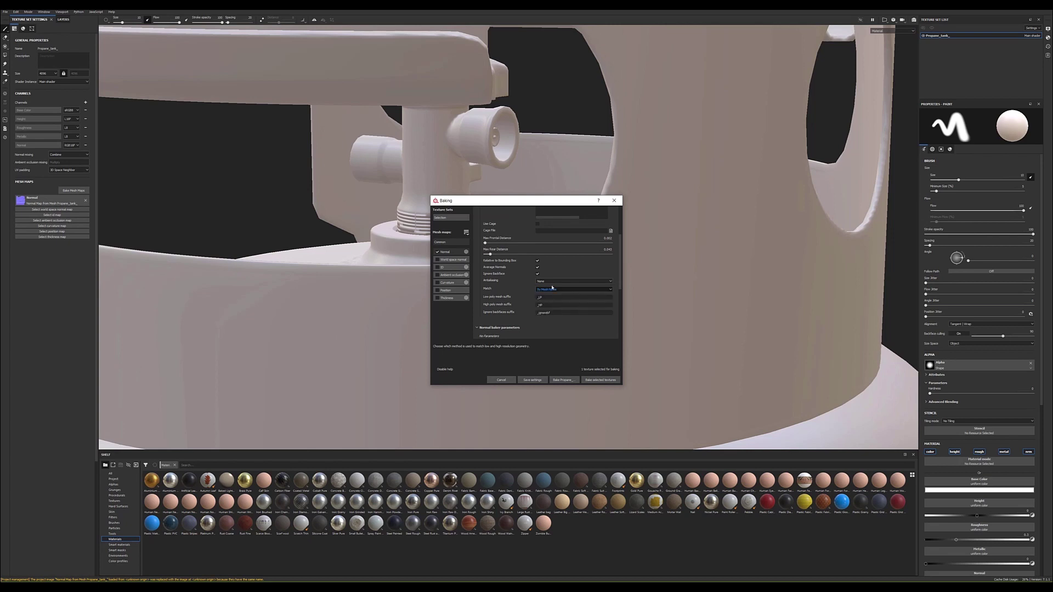
left_click(573, 282)
left_click(571, 305)
left_click(600, 380)
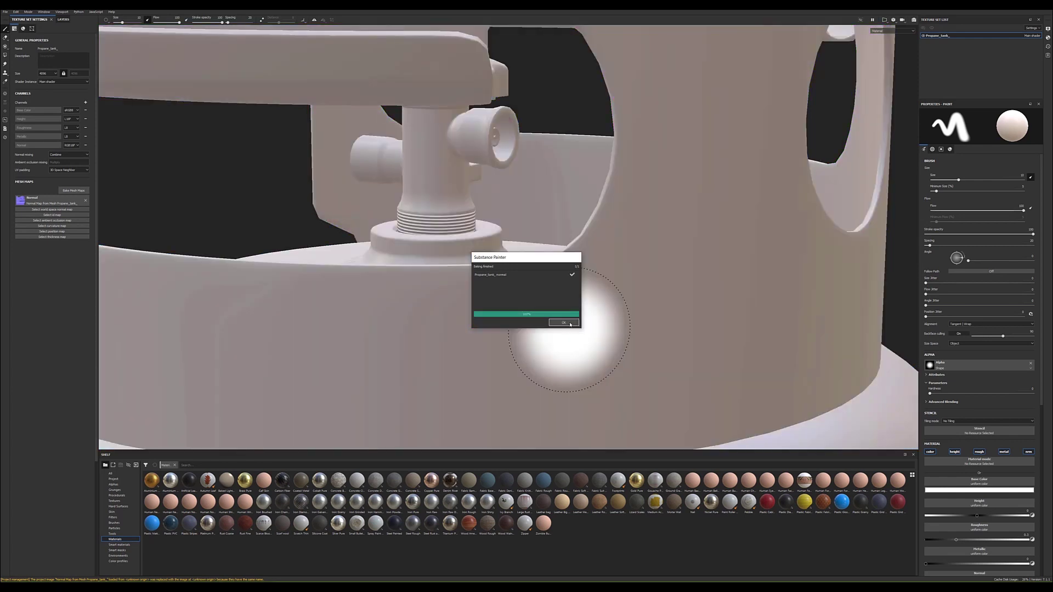
Step: Dismiss the bake notice and zoom onto the tank body to inspect the result
left_click(570, 325)
mouse_move(570, 324)
left_mouse_down("alt")
mouse_move(481, 201)
mouse_move(640, 225)
mouse_move(364, 219)
mouse_move(470, 235)
mouse_move(201, 239)
mouse_move(541, 259)
mouse_move(587, 212)
mouse_move(575, 190)
mouse_move(552, 229)
left_mouse_up("alt")
scroll(537, 236, "up", 5)
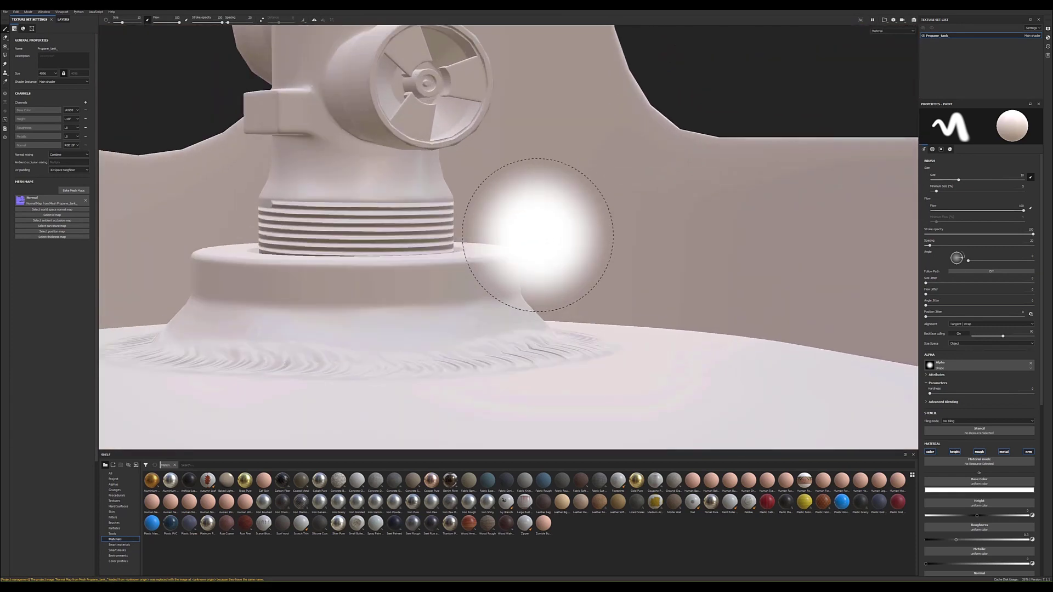
scroll(538, 236, "down", 5)
scroll(537, 236, "down", 4)
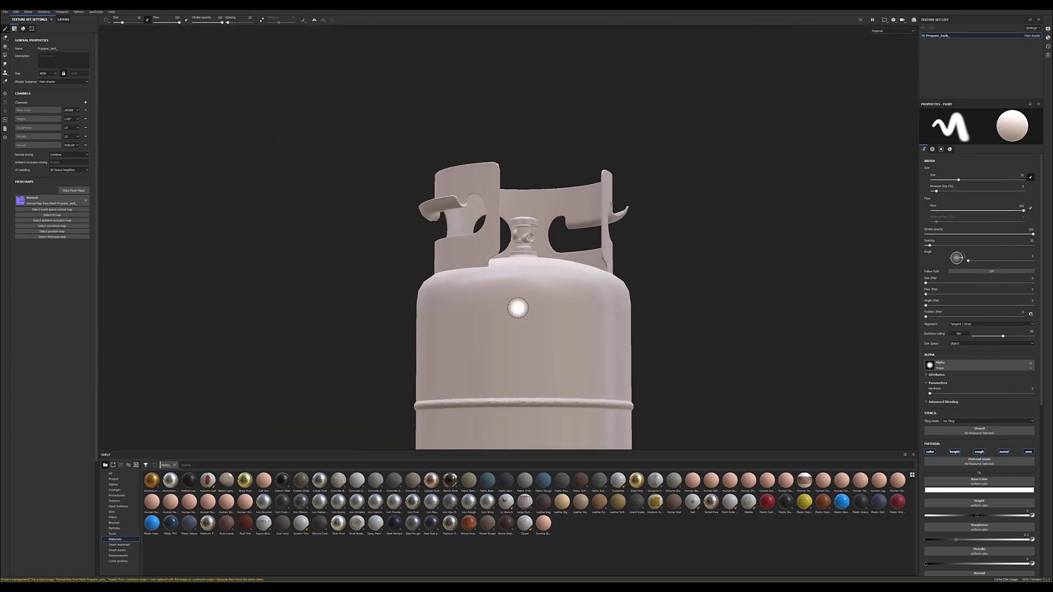
Step: Bake the world-space normal and ID maps for the tank
scroll(518, 308, "down", 4)
scroll(470, 165, "up", 1)
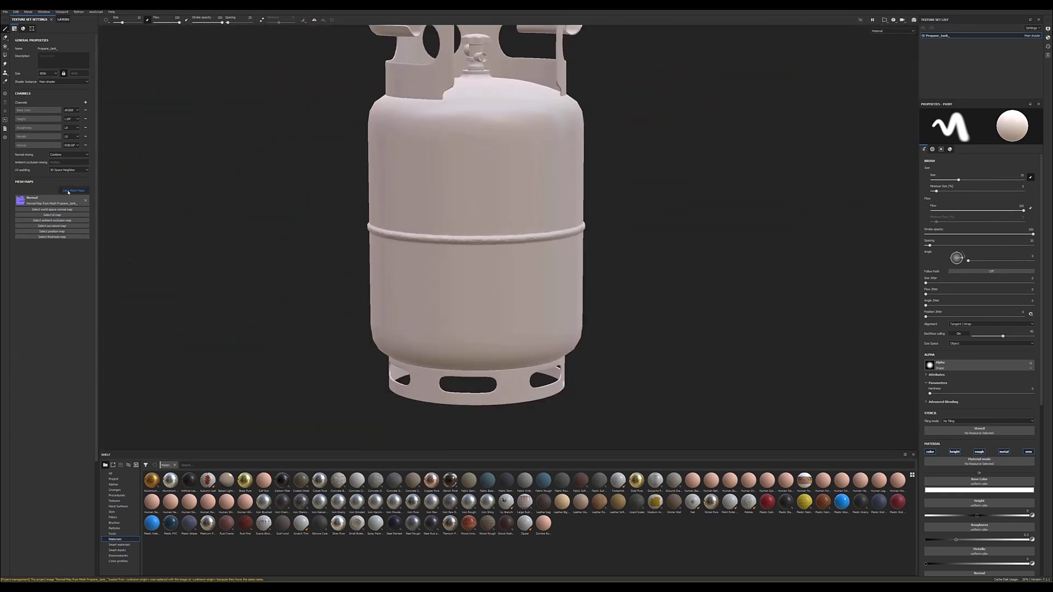
left_click(68, 191)
left_click(437, 252)
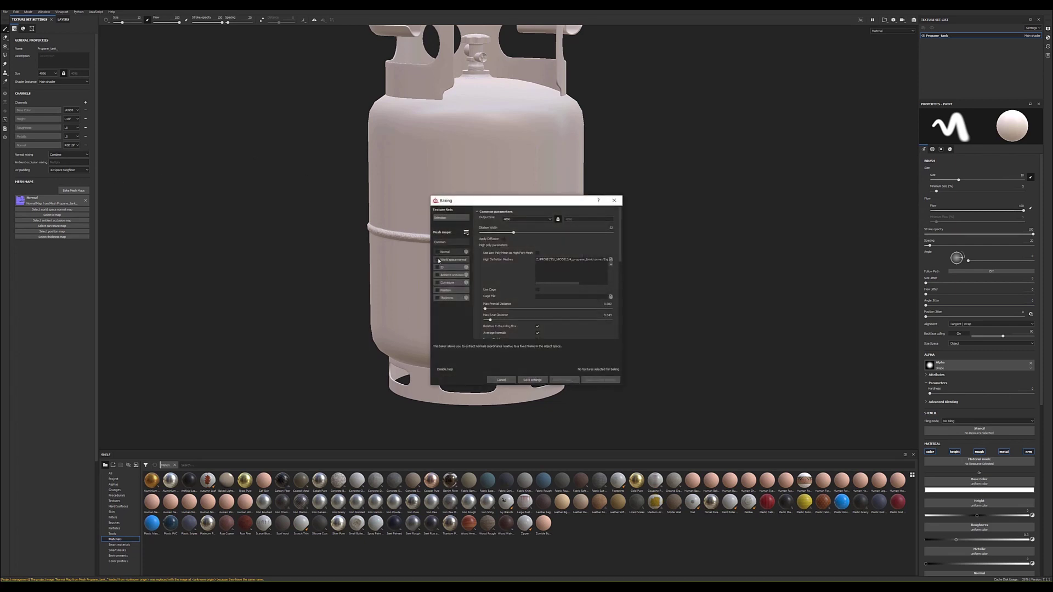
left_click(438, 267)
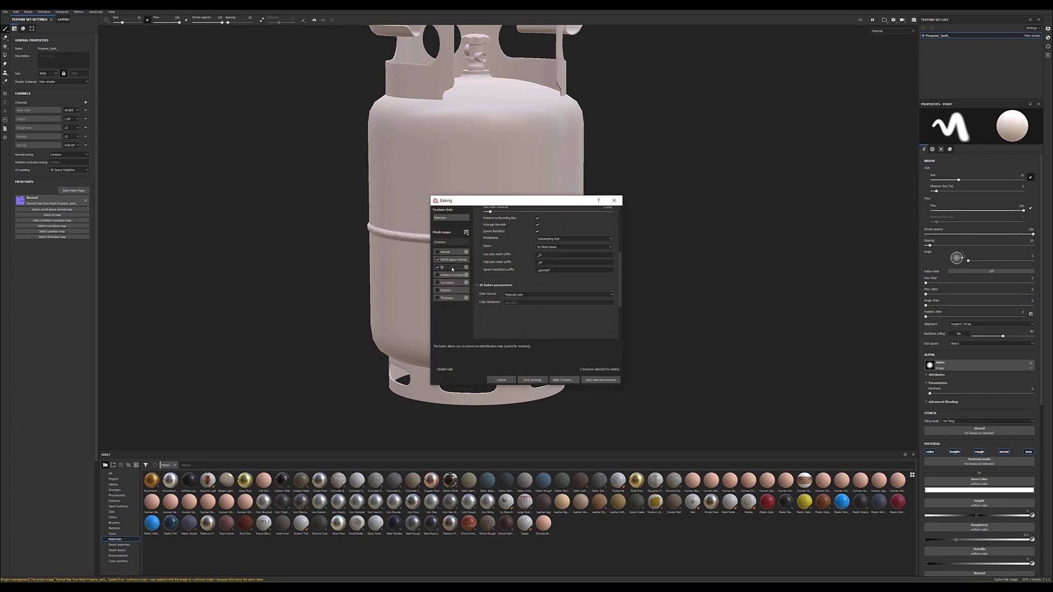
left_click(605, 384)
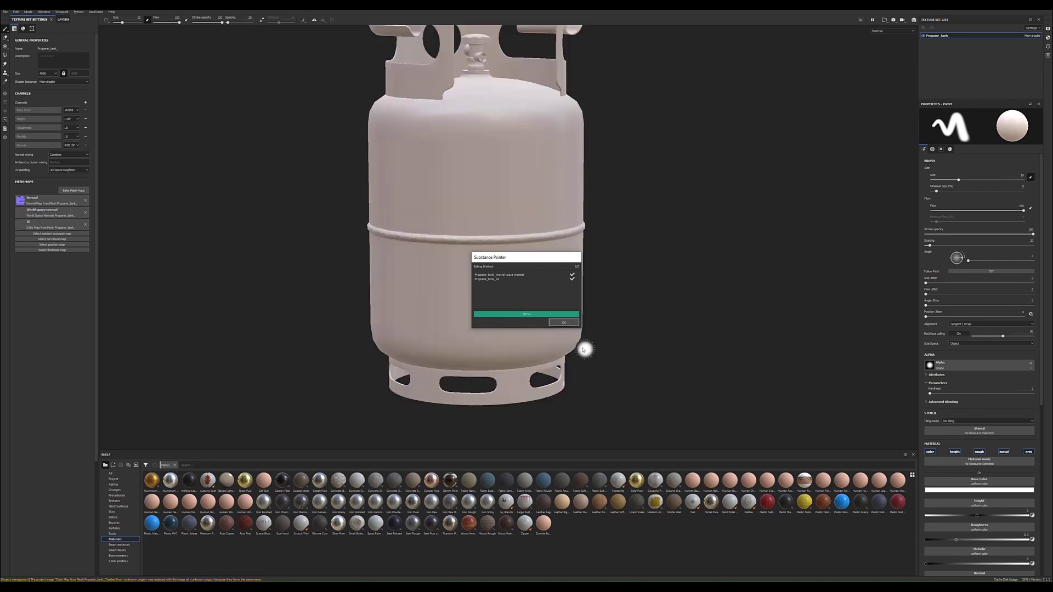
mouse_move(507, 157)
left_mouse_down("alt")
mouse_move(506, 247)
mouse_move(284, 252)
left_mouse_up("alt")
Step: Select ambient occlusion as the next map in the baking settings
left_click(64, 191)
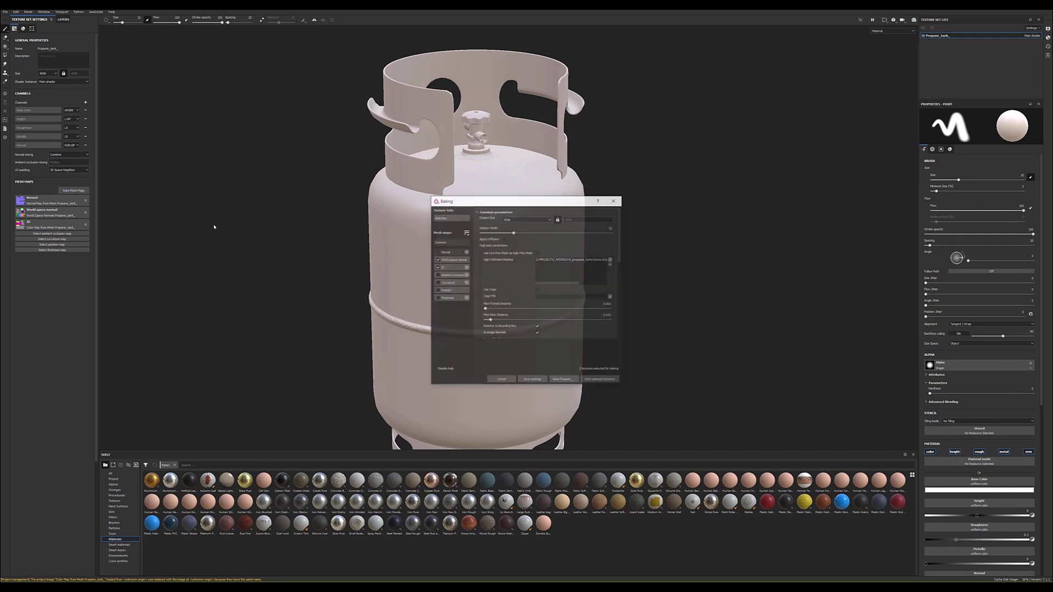
left_click(438, 276)
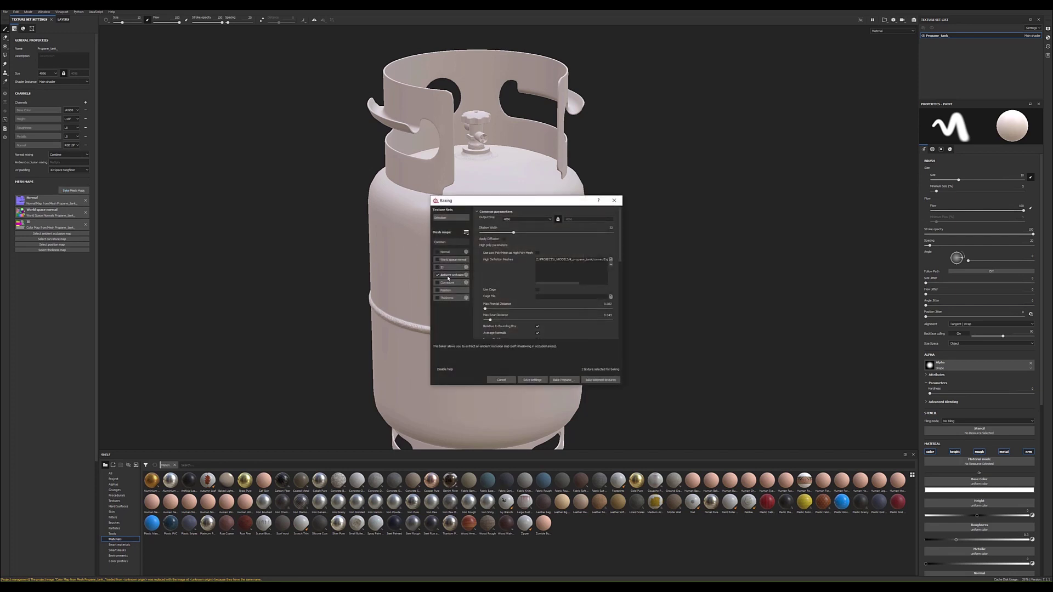
scroll(517, 274, "down", 5)
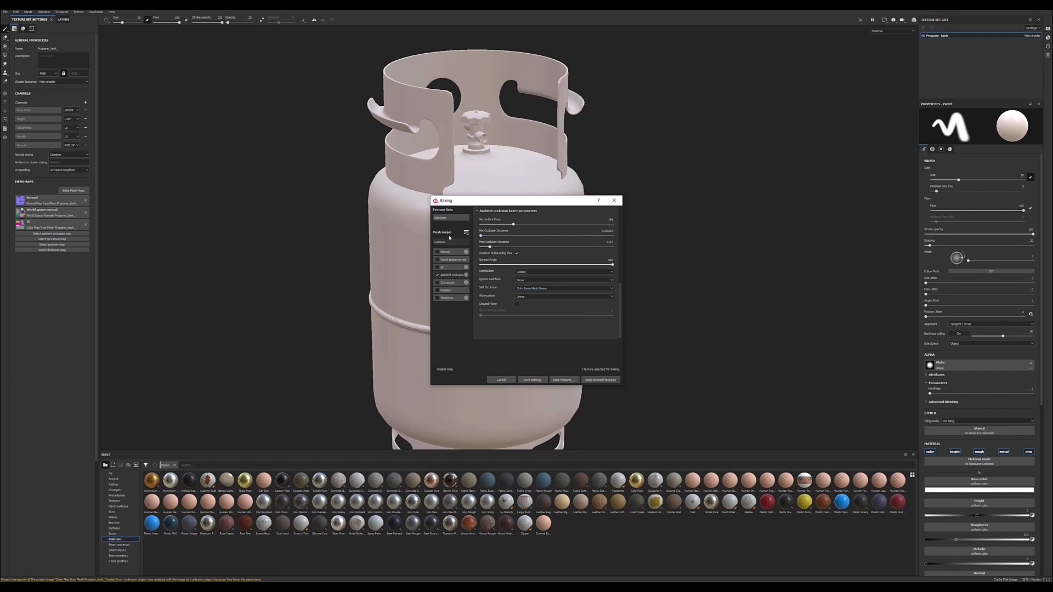
Step: Set antialiasing to Subsampling 4x4 and bake the ambient occlusion map
scroll(489, 266, "up", 10)
scroll(516, 291, "down", 1)
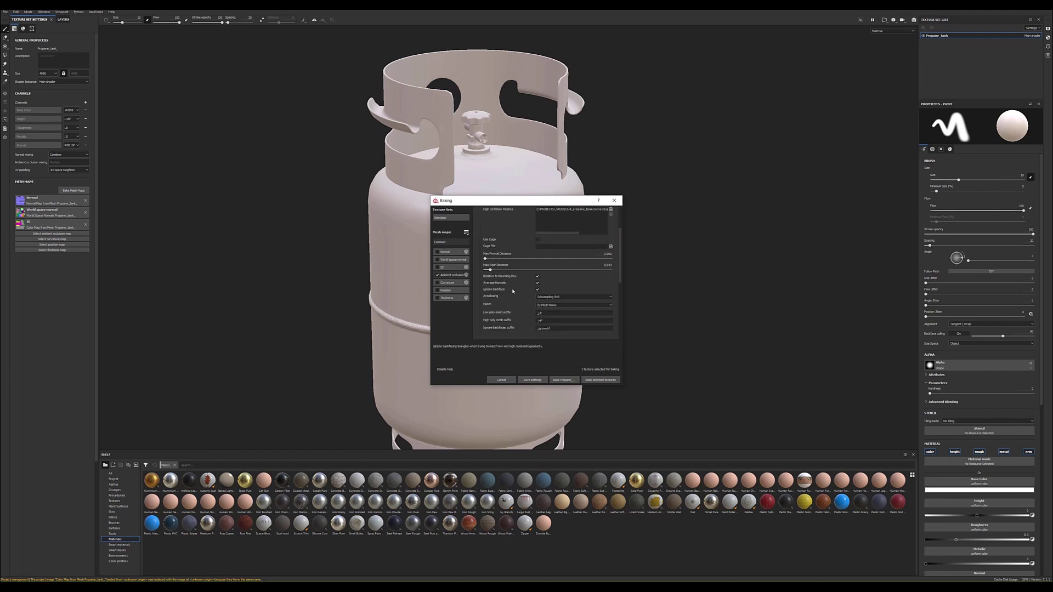
left_click(551, 297)
left_click(555, 310)
left_click(451, 275)
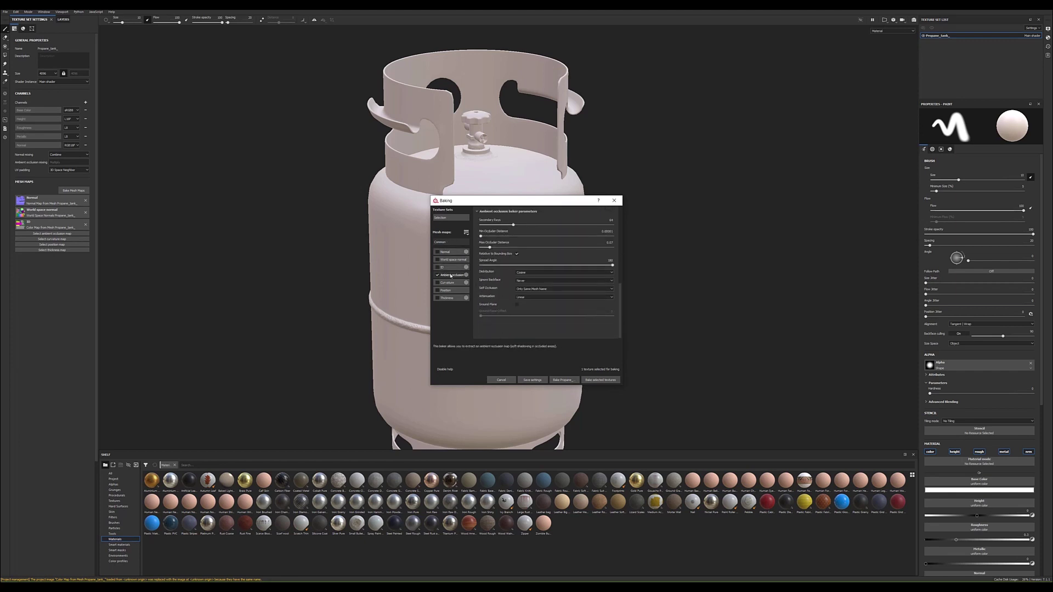
left_click(600, 379)
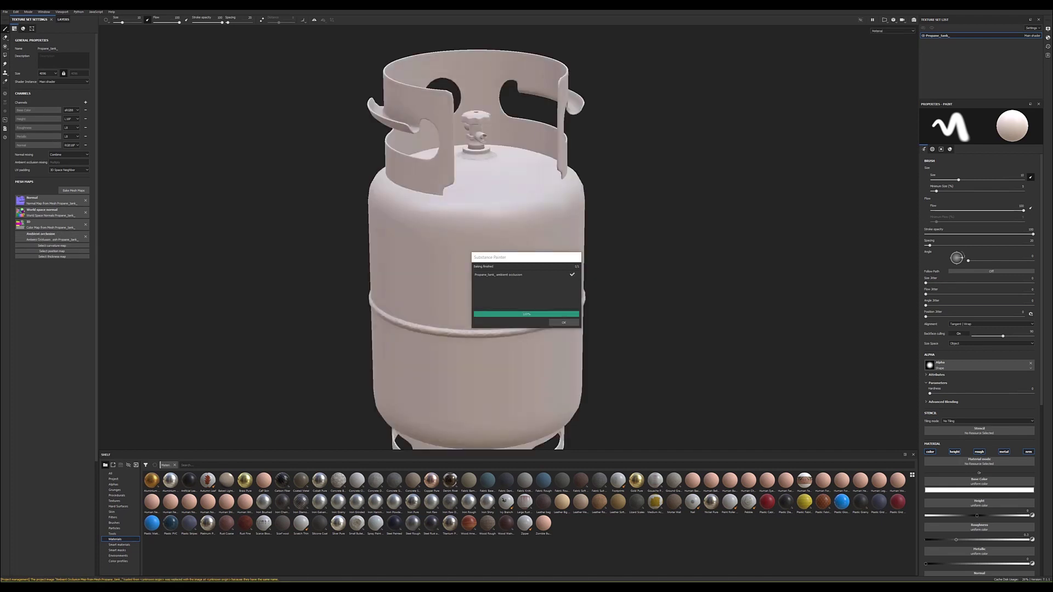
left_click(563, 322)
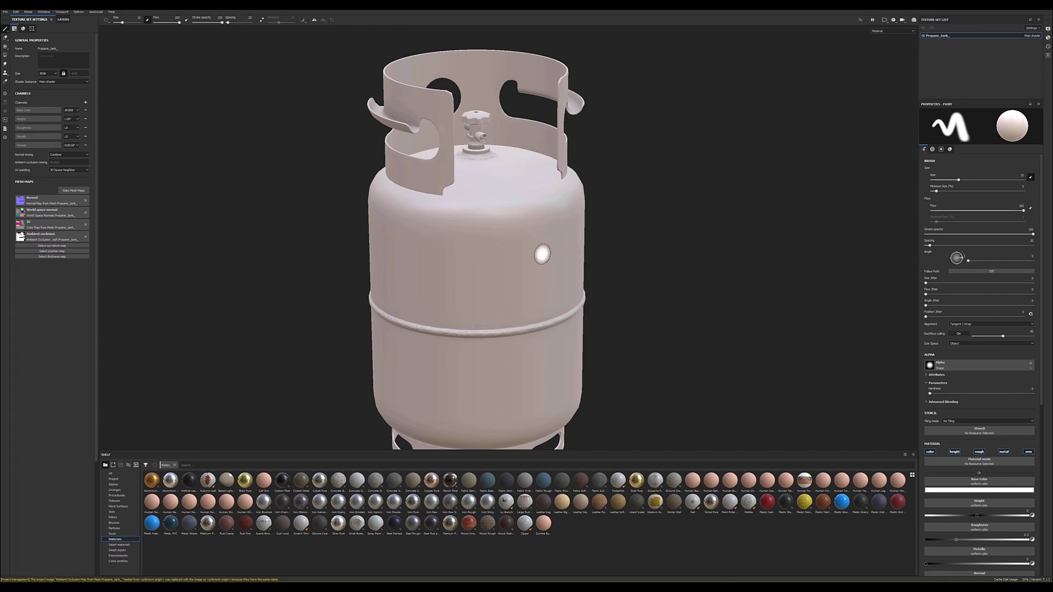
scroll(470, 142, "up", 3)
scroll(473, 126, "up", 4)
mouse_move(473, 126)
left_mouse_down("alt")
mouse_move(399, 110)
mouse_move(484, 256)
mouse_move(598, 215)
mouse_move(759, 242)
mouse_move(771, 207)
left_mouse_up("alt")
scroll(488, 246, "down", 3)
scroll(598, 215, "up", 4)
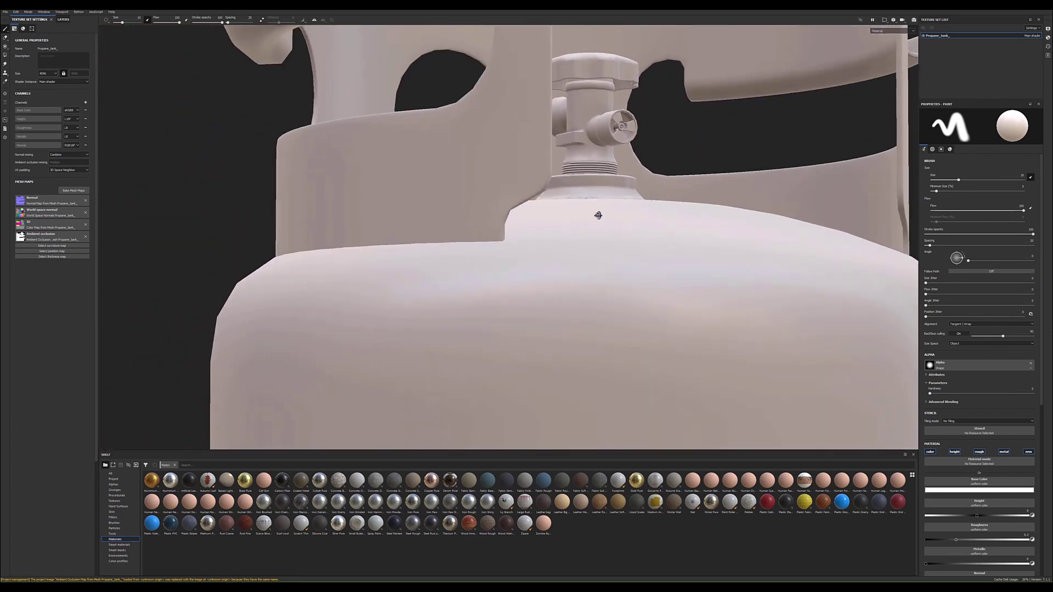
scroll(597, 215, "down", 2)
scroll(528, 257, "up", 3)
scroll(528, 257, "down", 2)
mouse_move(528, 257)
left_mouse_down("alt")
mouse_move(682, 264)
mouse_move(369, 223)
mouse_move(404, 199)
mouse_move(548, 204)
mouse_move(585, 230)
left_mouse_up("alt")
scroll(548, 204, "up", 2)
scroll(548, 203, "down", 2)
scroll(515, 220, "up", 2)
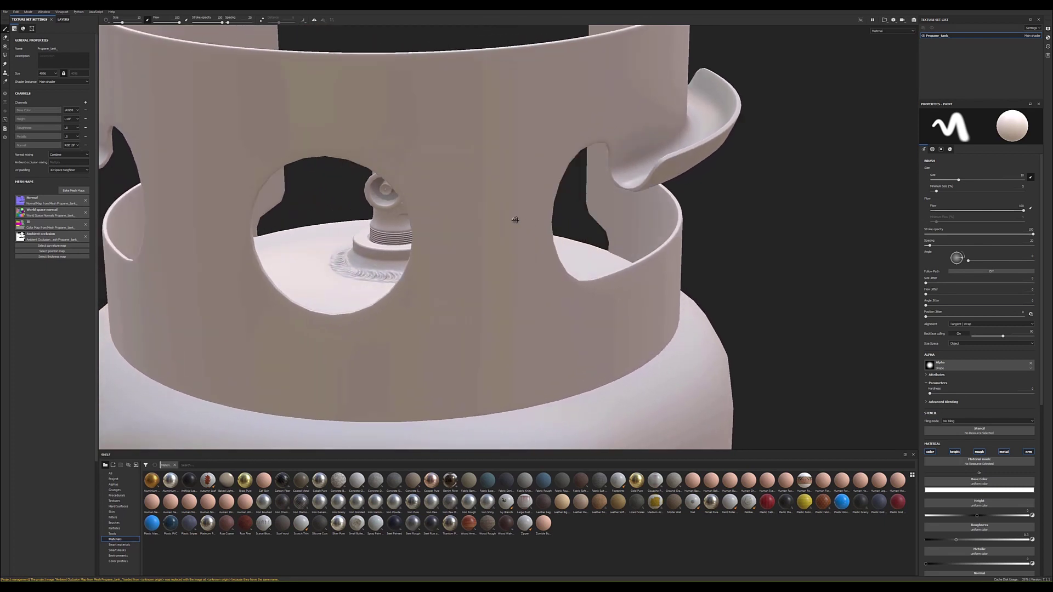
scroll(515, 220, "down", 2)
mouse_move(515, 220)
left_mouse_down("alt")
mouse_move(452, 207)
mouse_move(432, 233)
left_mouse_up("alt")
scroll(451, 206, "up", 3)
scroll(432, 233, "down", 2)
scroll(417, 231, "down", 2)
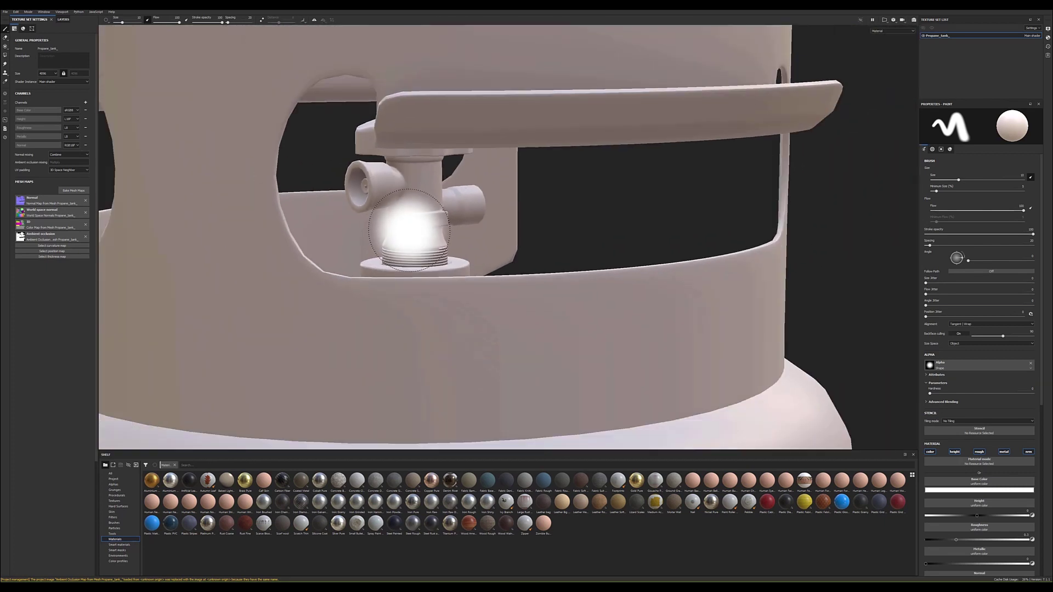
scroll(403, 229, "down", 2)
scroll(409, 233, "down", 2)
scroll(412, 236, "down", 3)
mouse_move(433, 263)
left_mouse_down("alt")
mouse_move(411, 329)
mouse_move(423, 289)
mouse_move(390, 236)
mouse_move(282, 294)
mouse_move(417, 246)
mouse_move(449, 219)
mouse_move(411, 244)
left_mouse_up("alt")
scroll(444, 222, "up", 3)
Step: Swap ambient occlusion for curvature, position and thickness maps, with self intersection Only Same Mesh Name
left_click(74, 190)
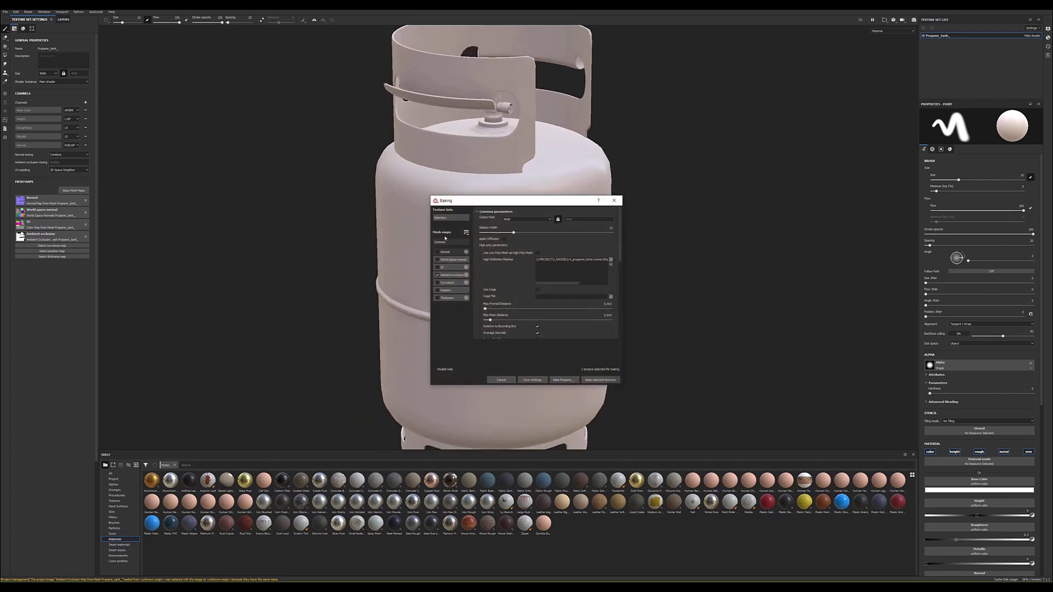
left_click(437, 276)
left_click(443, 283)
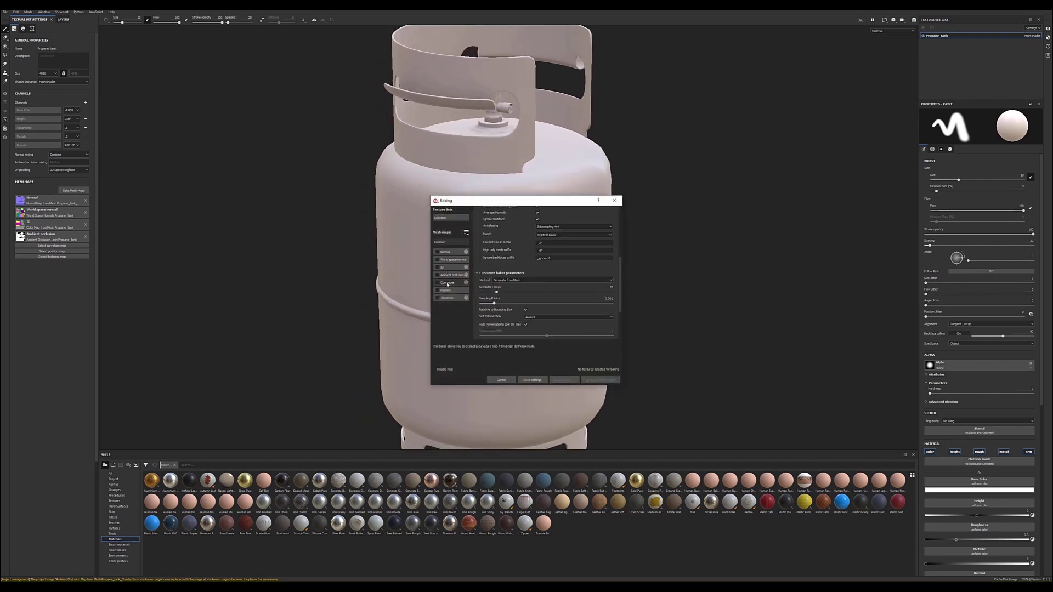
left_click(438, 283)
left_click(554, 255)
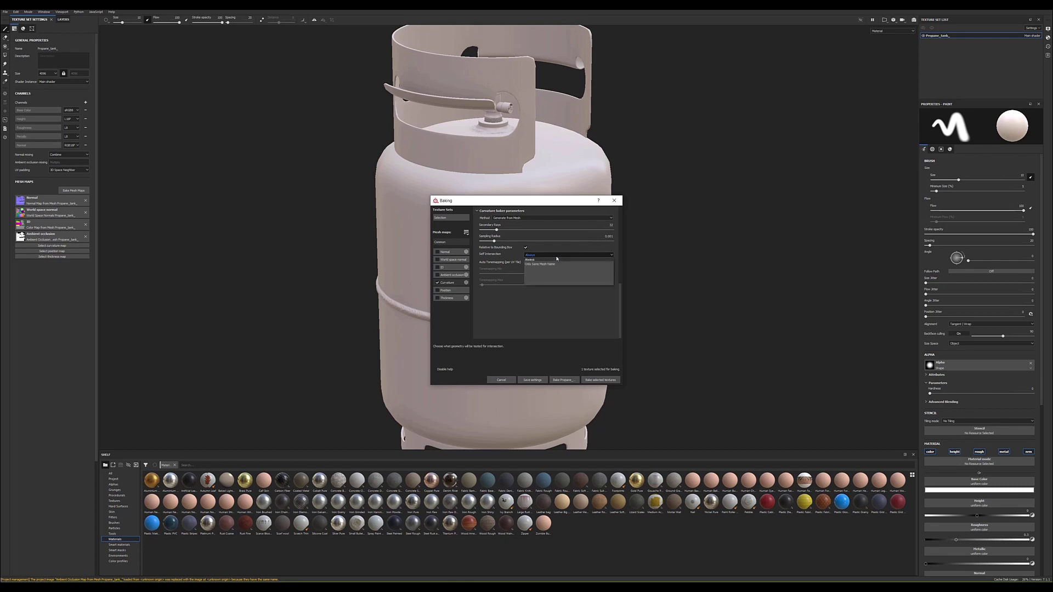
left_click(555, 264)
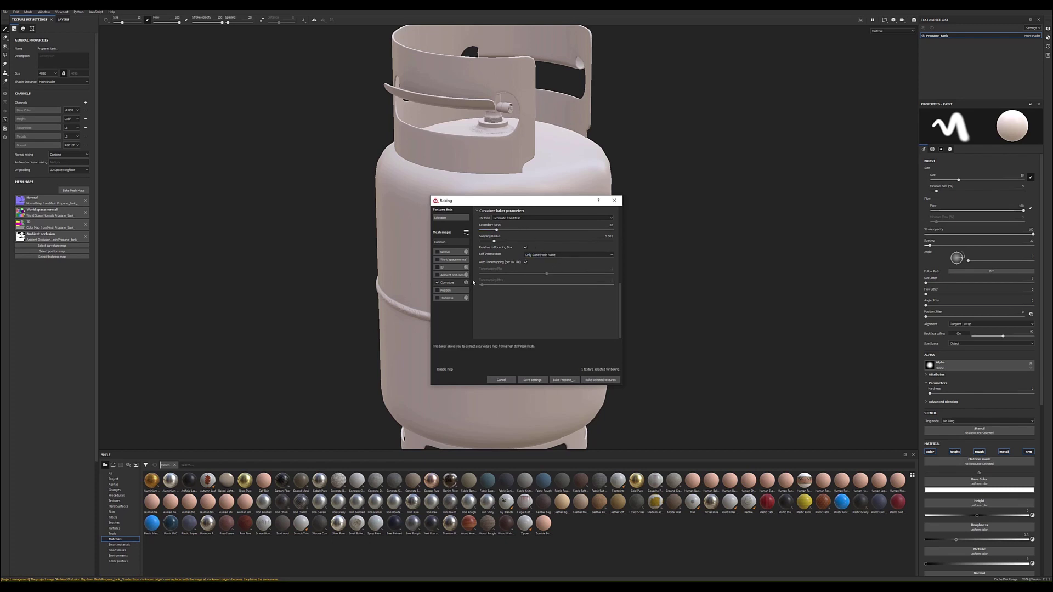
left_click(437, 290)
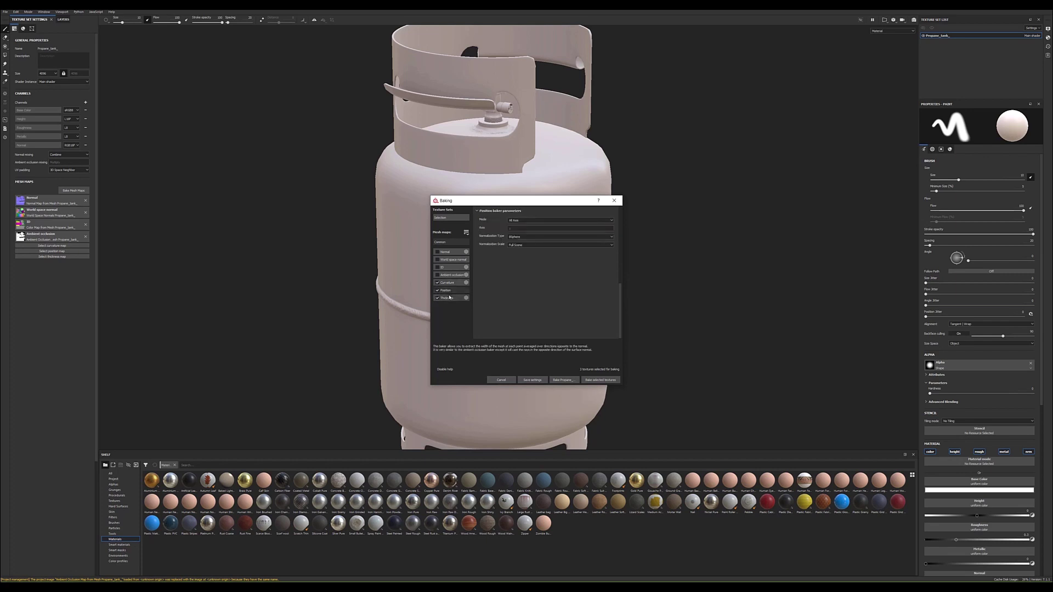
left_click(450, 297)
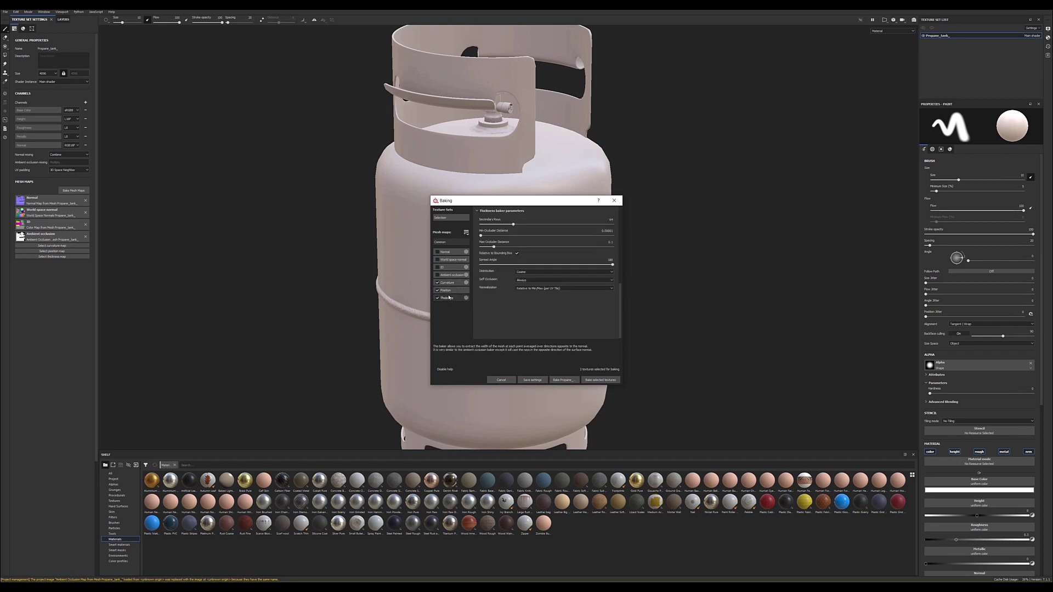
Step: Set common antialiasing to Subsampling 8x8 and bake the tank's mesh maps
left_click(445, 243)
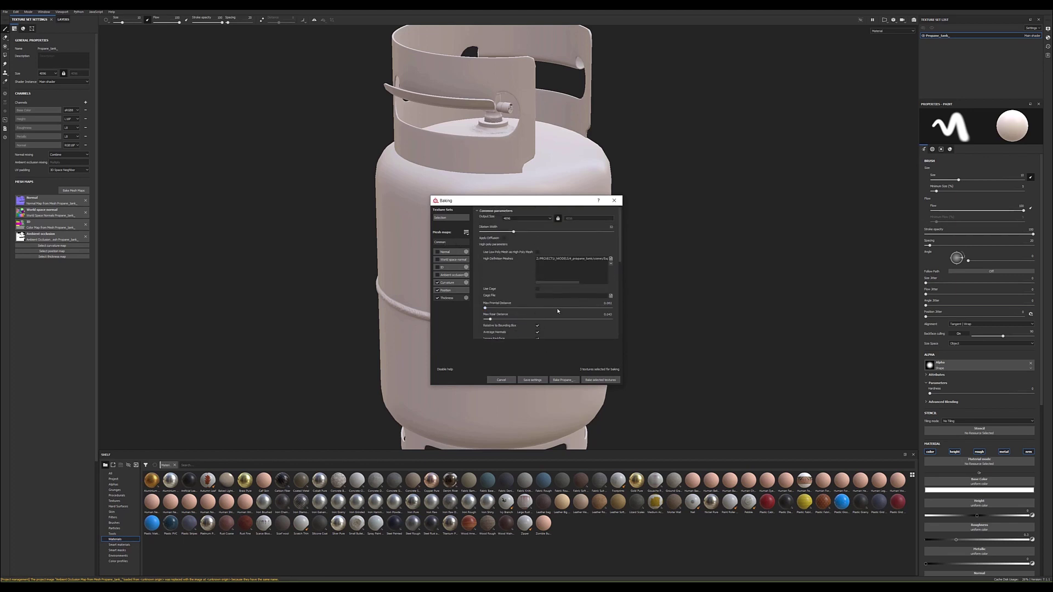
scroll(558, 311, "down", 3)
left_click(558, 281)
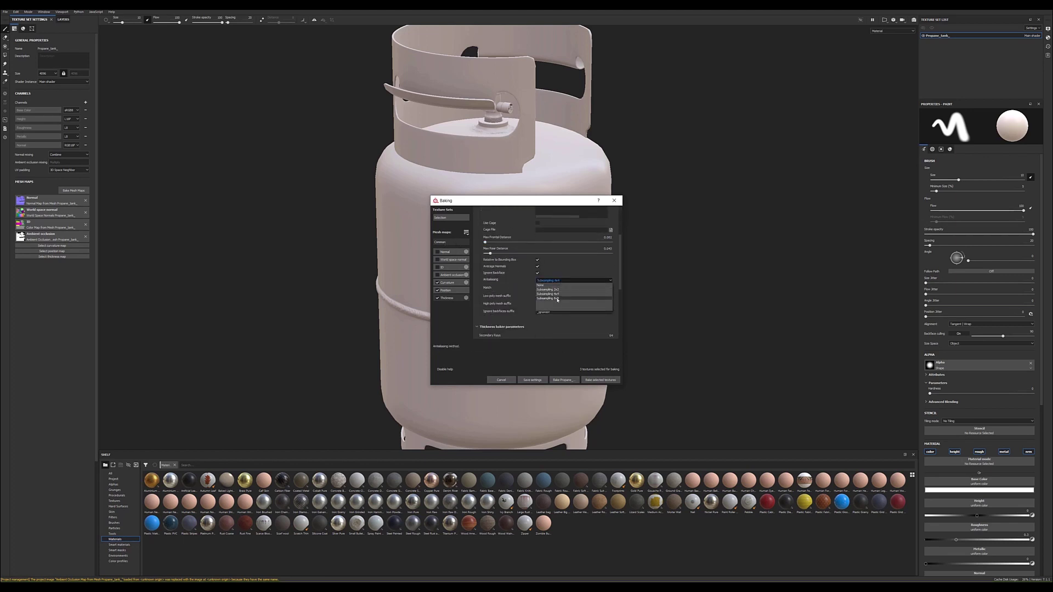
left_click(558, 299)
left_click(600, 380)
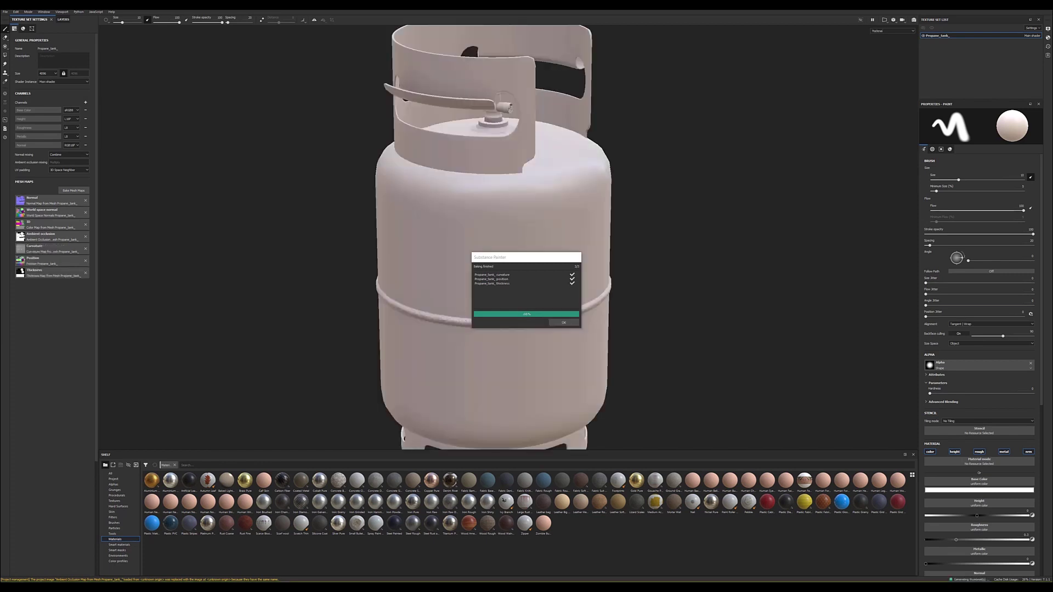
Step: Dismiss the bake report and zoom around the tank to check the weld seam
left_click(560, 325)
left_click_drag(508, 294, 510, 280, "alt")
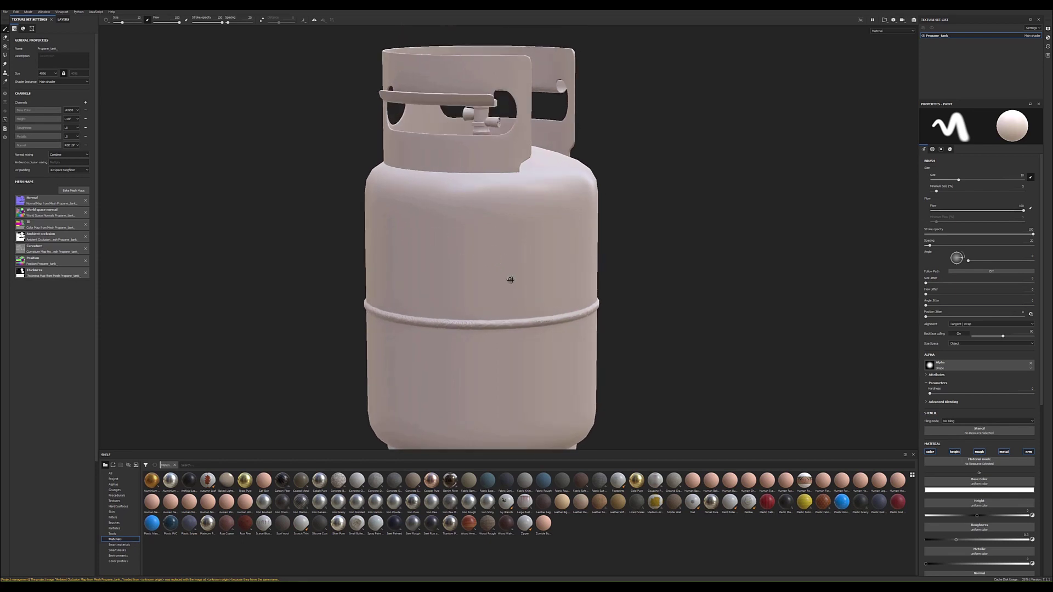
scroll(510, 279, "up", 5)
scroll(543, 335, "up", 4)
scroll(658, 323, "up", 2)
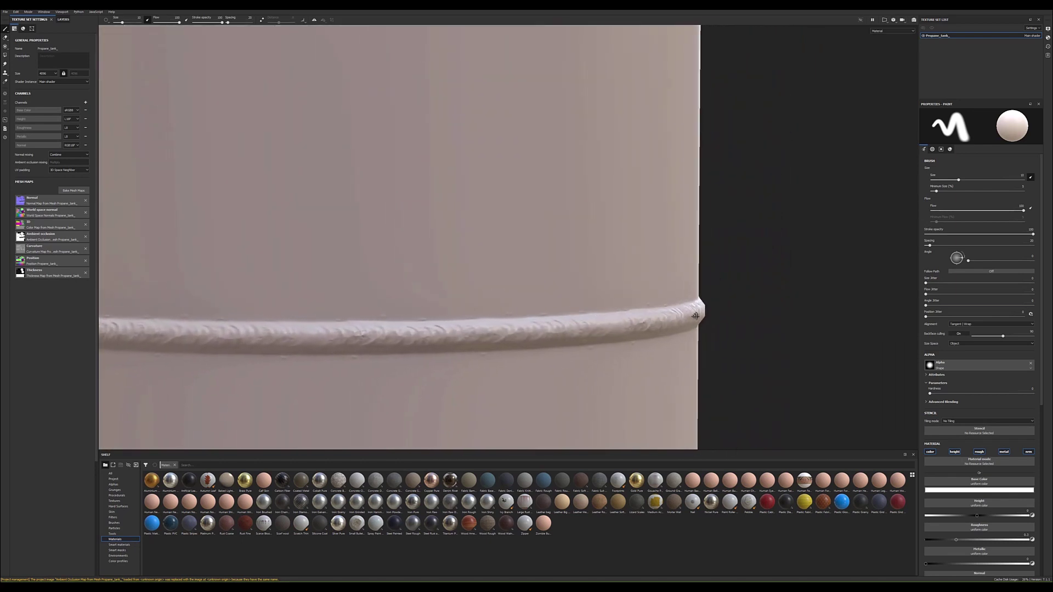
mouse_move(695, 316)
left_mouse_down("alt")
mouse_move(743, 301)
mouse_move(635, 301)
left_mouse_up("alt")
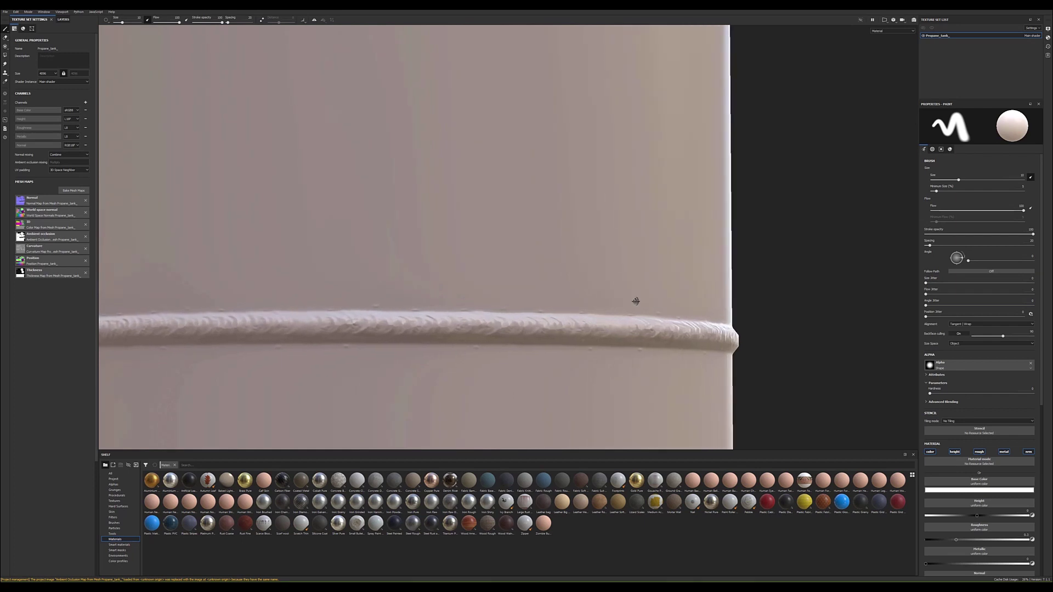
scroll(548, 298, "down", 2)
scroll(541, 301, "down", 4)
scroll(545, 309, "down", 3)
scroll(545, 310, "down", 1)
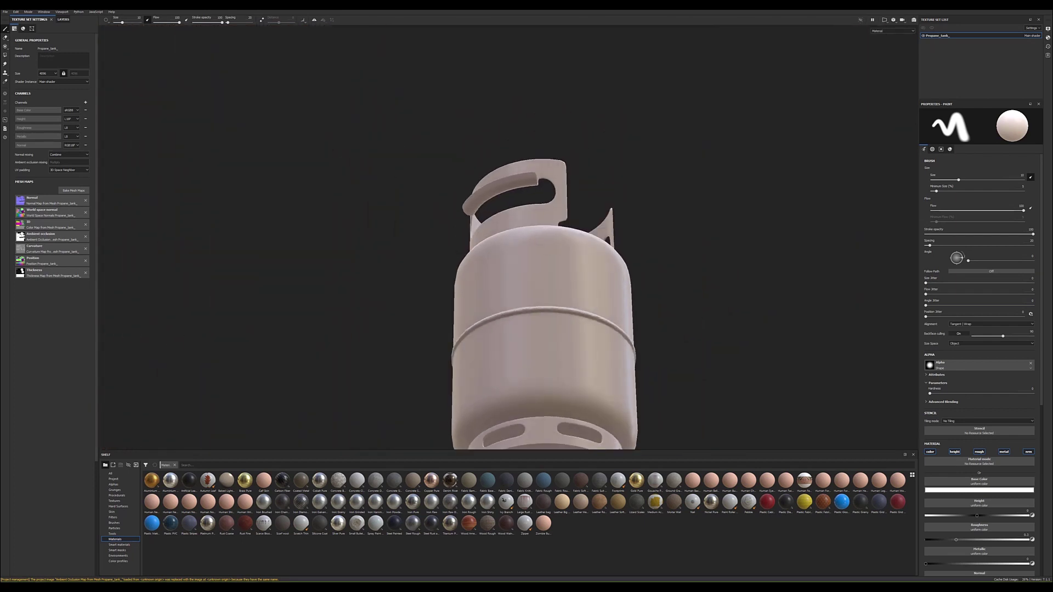
left_click_drag(570, 281, 566, 280, "alt")
Step: Orbit beneath the tank to examine its bottom ring, then back to a level side view
left_click_drag(547, 318, 538, 217, "alt")
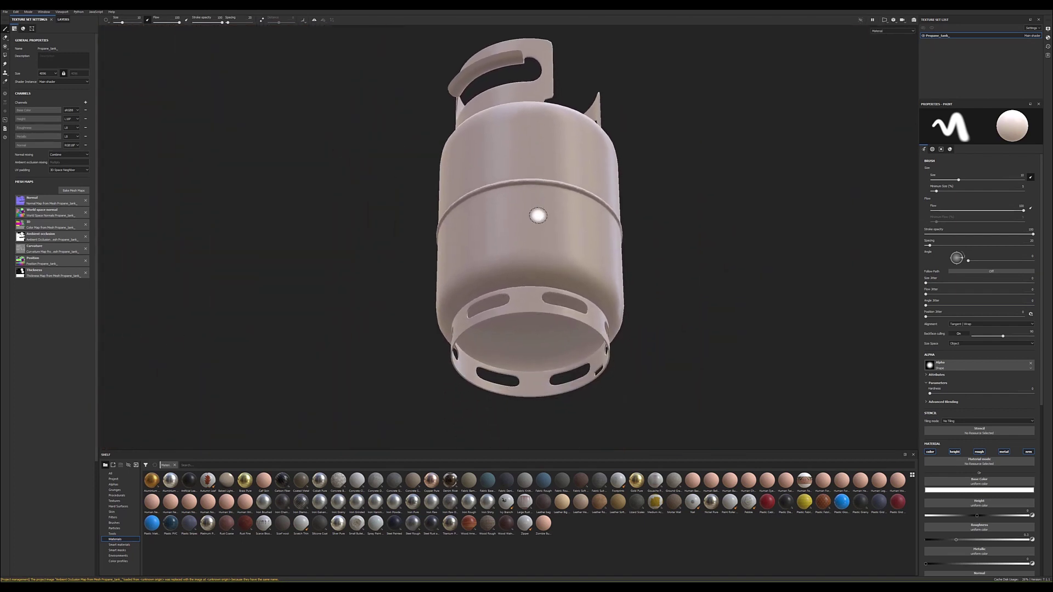
middle_click_drag(538, 216, 500, 222, "alt")
mouse_move(500, 222)
left_mouse_down("alt")
mouse_move(382, 218)
mouse_move(327, 237)
mouse_move(321, 327)
mouse_move(446, 181)
mouse_move(543, 207)
mouse_move(442, 212)
mouse_move(436, 226)
mouse_move(473, 207)
mouse_move(530, 135)
mouse_move(532, 231)
mouse_move(600, 193)
mouse_move(531, 171)
mouse_move(609, 165)
mouse_move(470, 151)
mouse_move(481, 176)
mouse_move(355, 164)
mouse_move(381, 164)
left_mouse_up("alt")
mouse_move(380, 165)
right_mouse_down("alt")
mouse_move(516, 173)
mouse_move(494, 170)
right_mouse_up("alt")
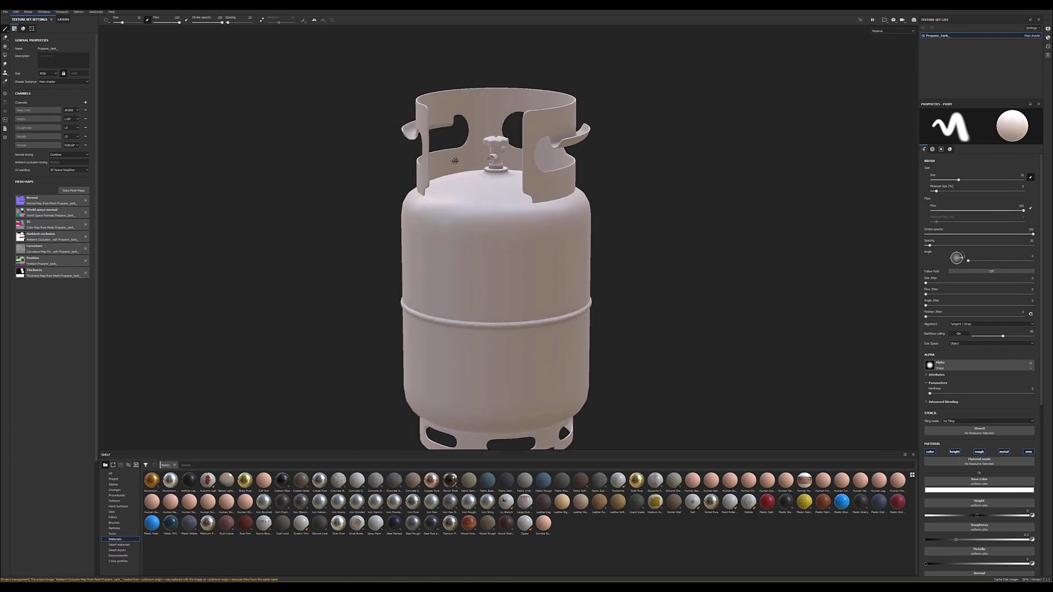
left_click_drag(494, 170, 453, 159, "alt")
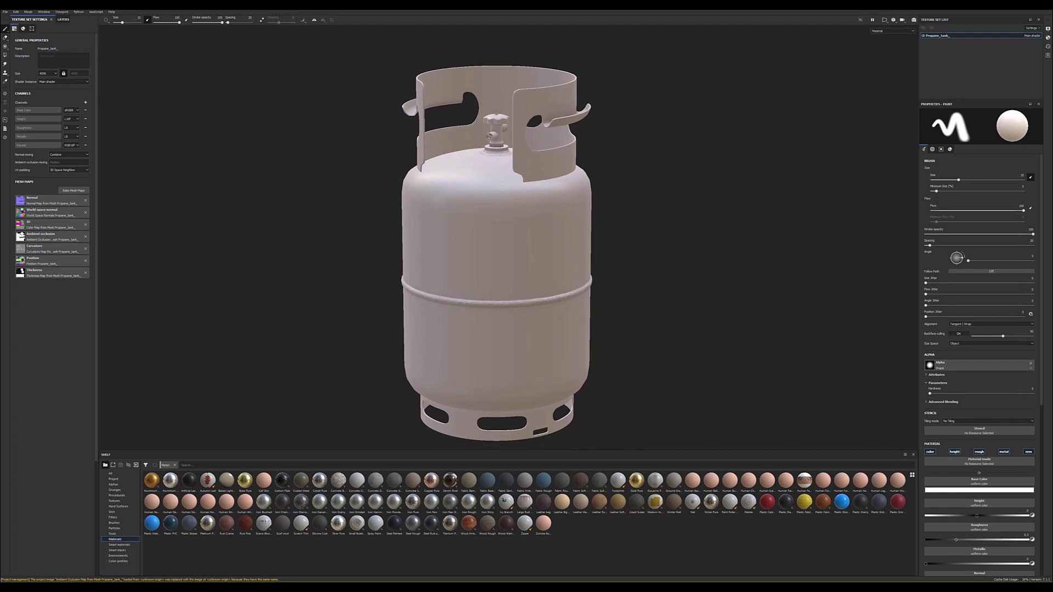
Step: Show the 2D/3D view, delete Layer 1 and add a Steel Rust and Wear layer
key("F1")
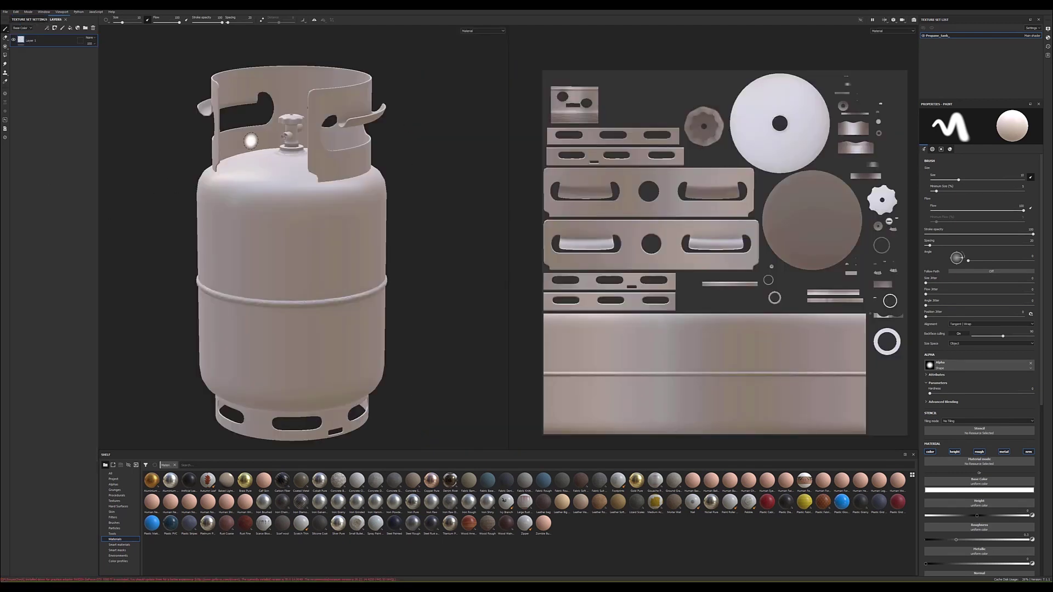
left_click(93, 27)
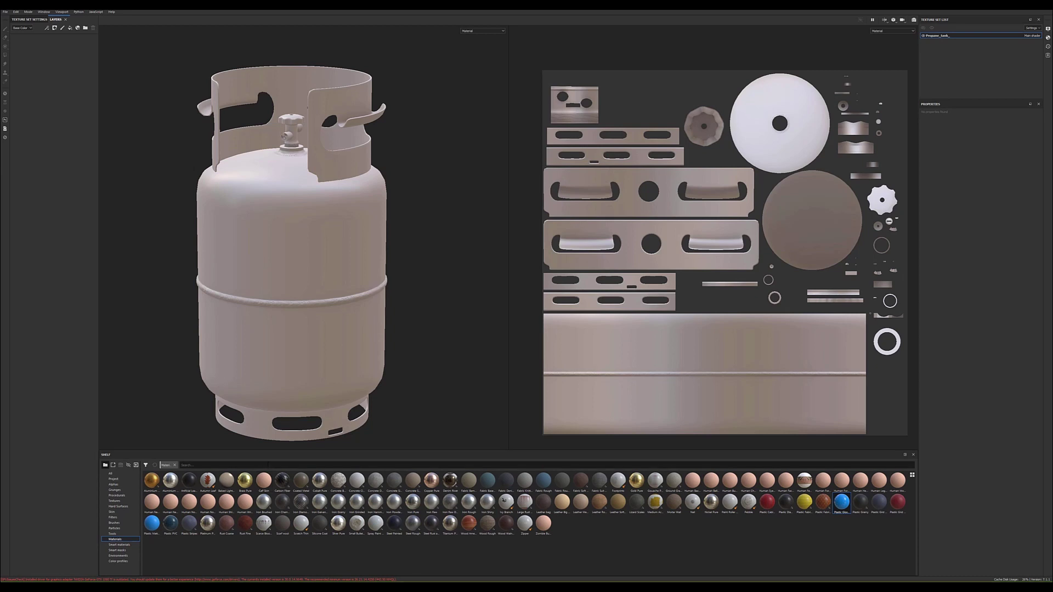
type("metal")
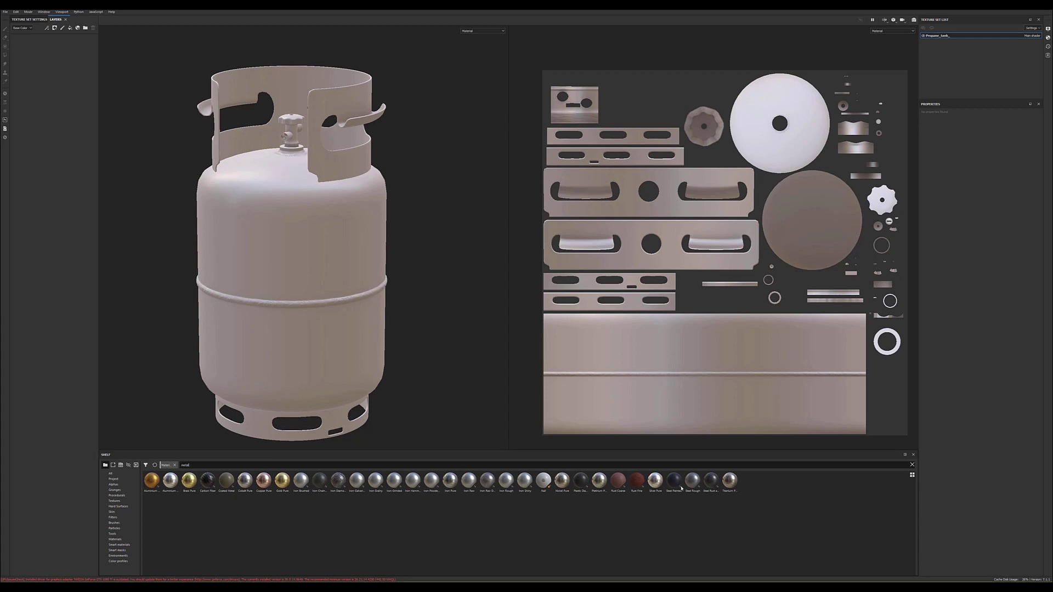
mouse_move(712, 481)
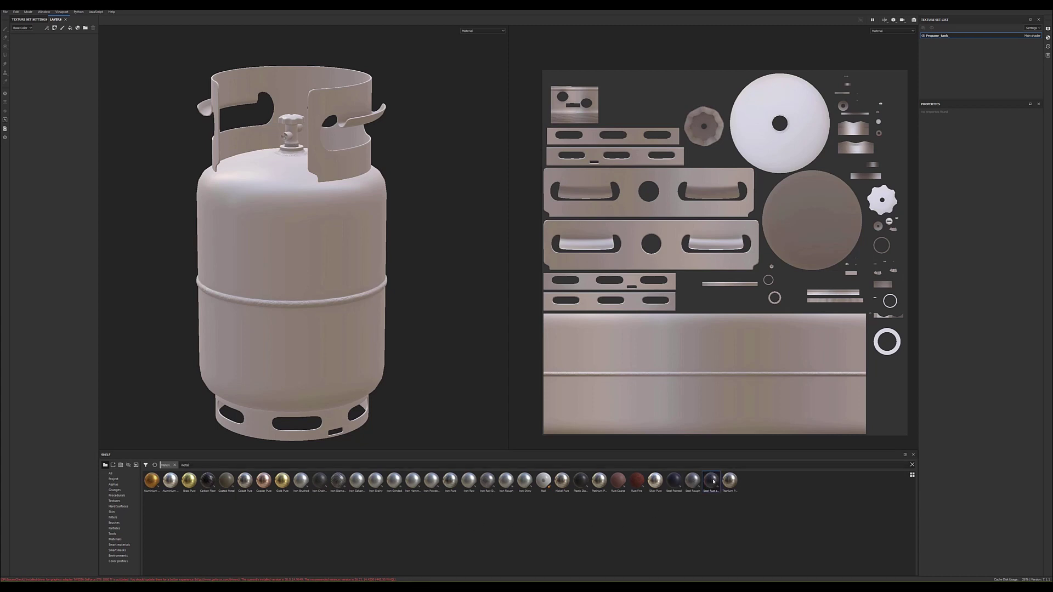
left_click_drag(713, 481, 43, 80)
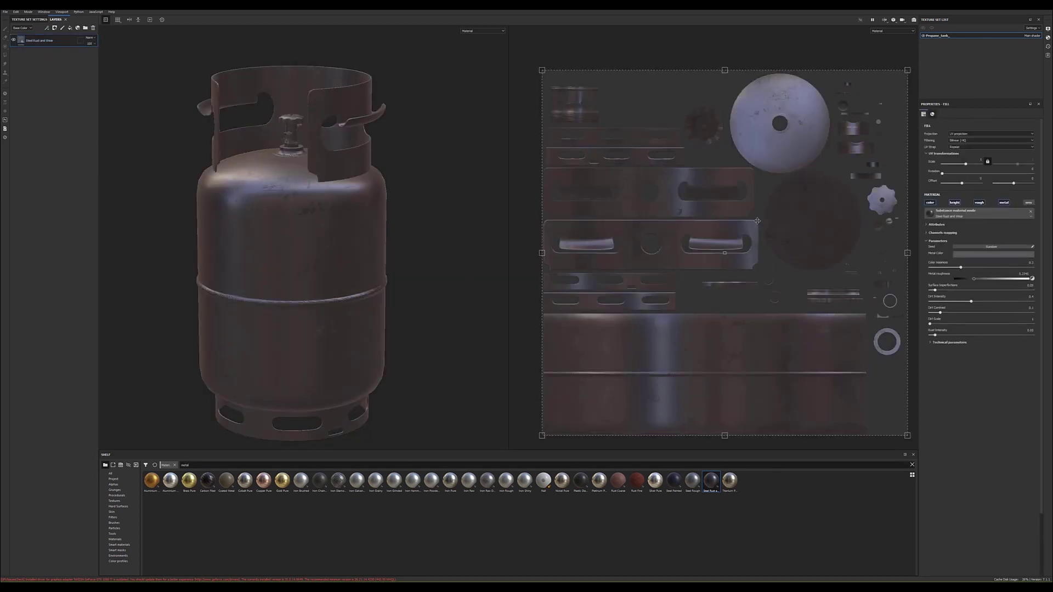
Step: Make the metal colour near-white, reduce imperfections and lower dirt to about 0.23
left_click(986, 255)
left_click(977, 269)
left_click_drag(975, 271, 972, 272)
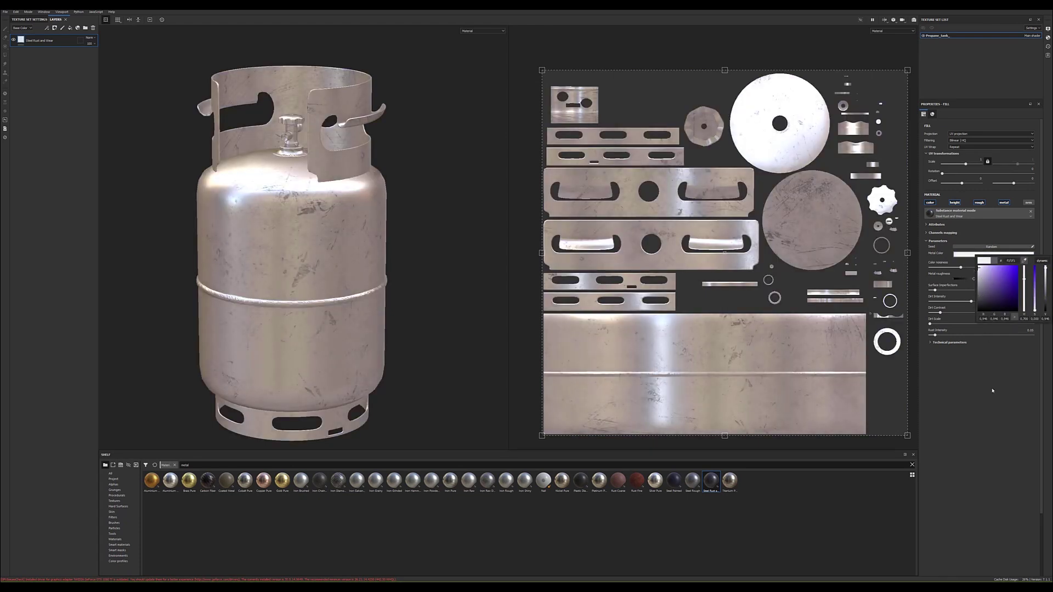
left_click(992, 390)
left_click_drag(935, 293, 933, 292)
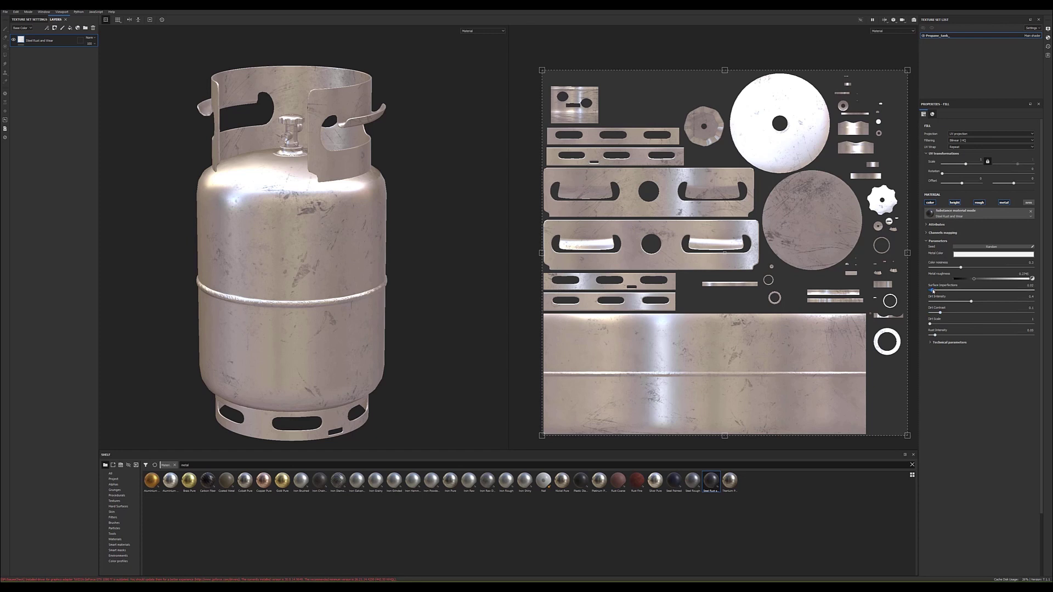
left_click_drag(971, 302, 939, 308)
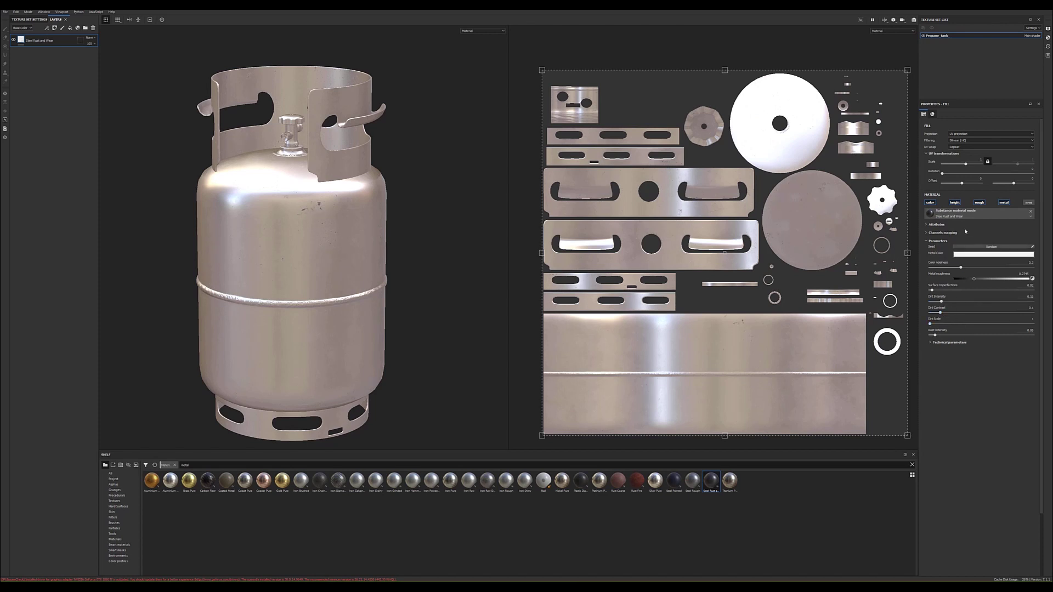
left_click_drag(246, 232, 253, 248, "alt")
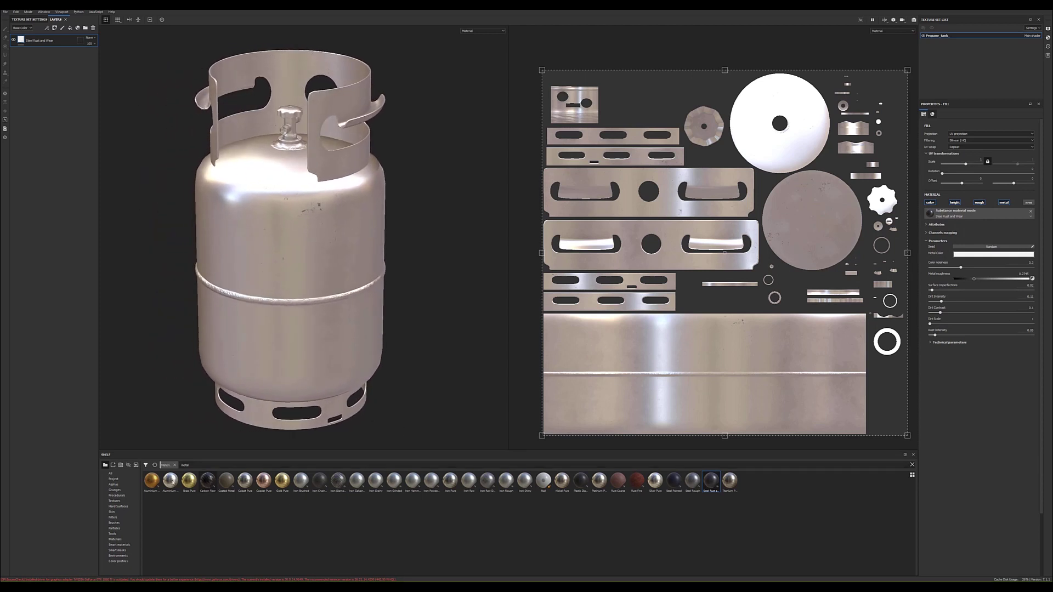
Step: Add Plastic Glossy Pure from the materials shelf as a new layer
left_click(173, 466)
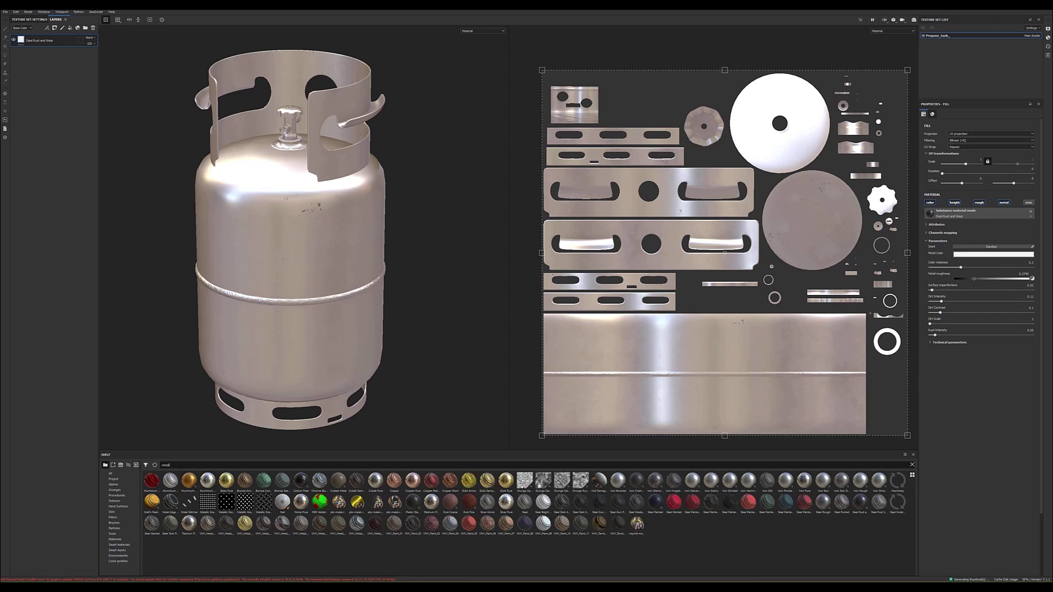
left_click(912, 464)
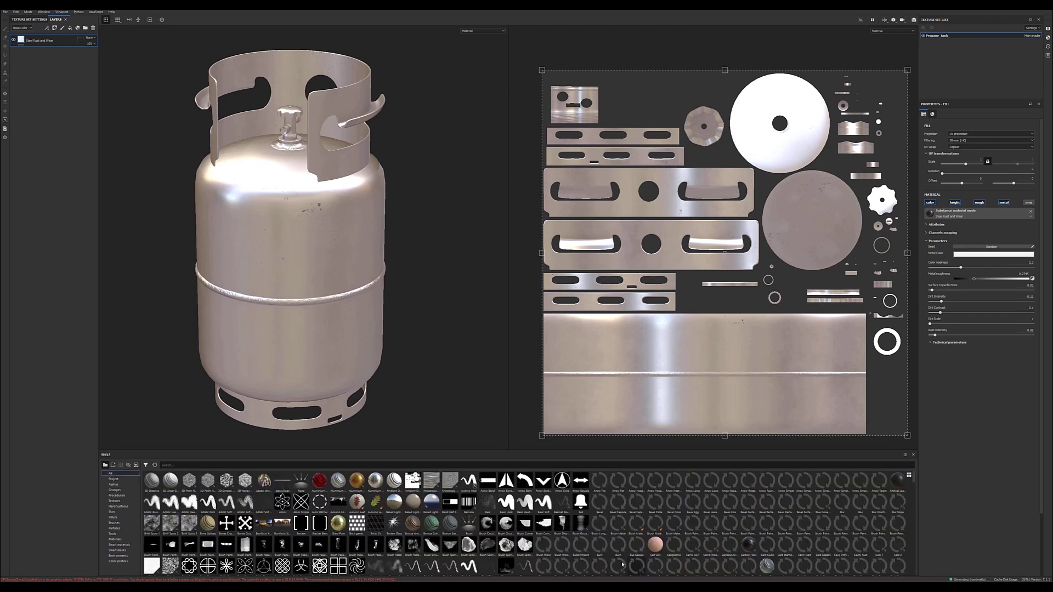
left_click(114, 539)
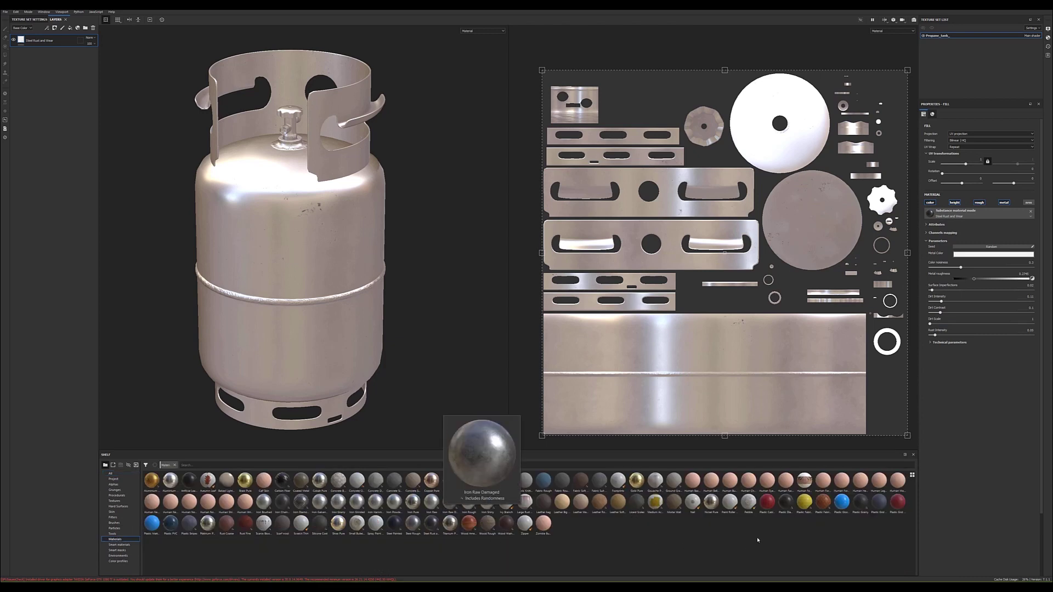
mouse_move(860, 502)
left_click_drag(844, 503, 69, 44)
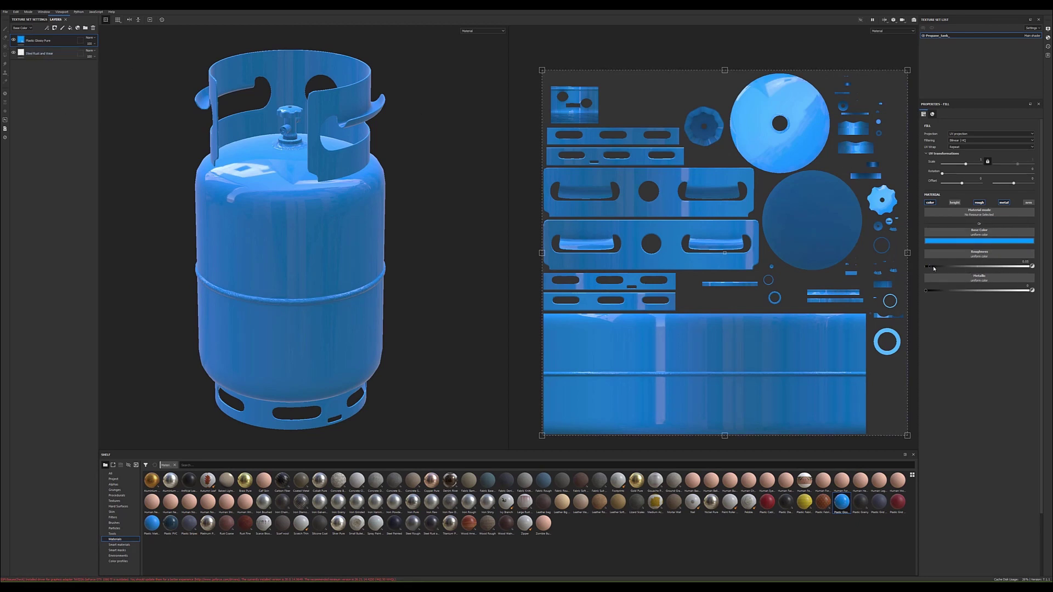
Step: Raise the plastic roughness slightly and delete the Steel Rust and Wear layer
left_click_drag(931, 268, 942, 269)
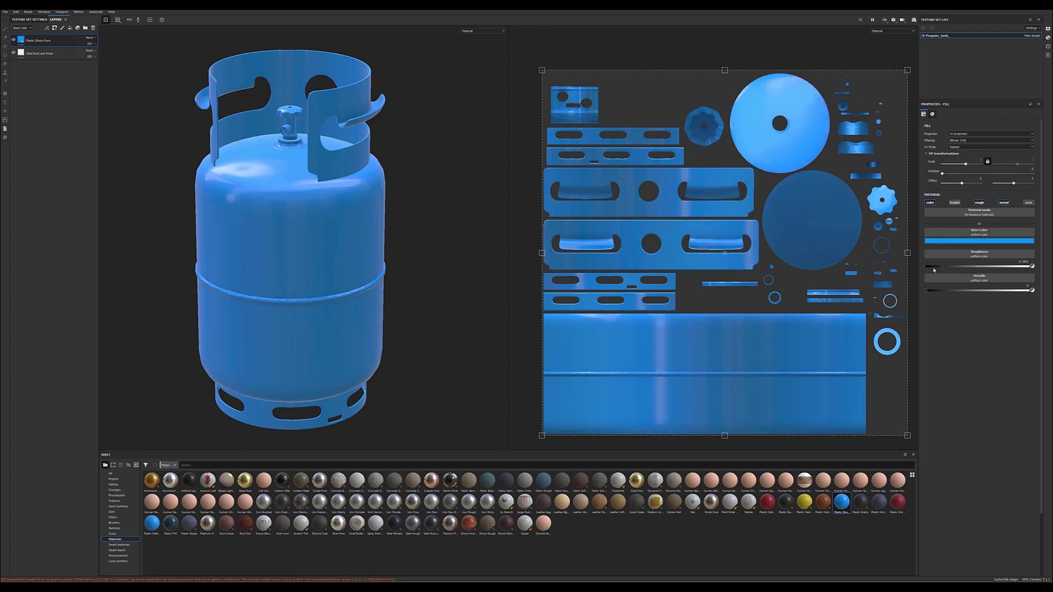
mouse_move(399, 188)
left_mouse_down("alt")
mouse_move(451, 155)
mouse_move(400, 181)
left_mouse_up("alt")
scroll(489, 146, "up", 3)
left_click(49, 53)
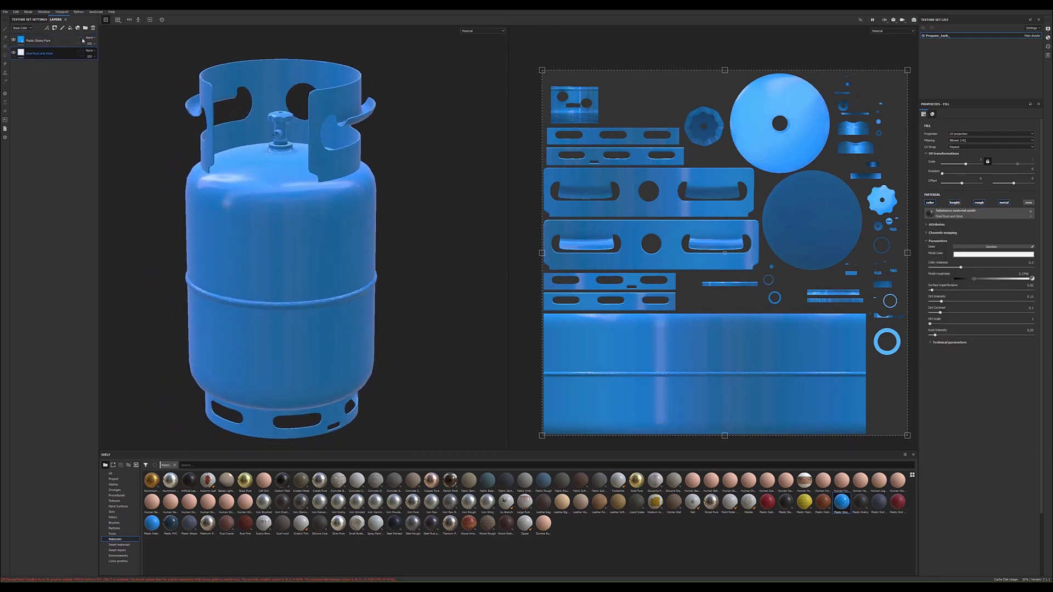
left_click(93, 27)
Step: Create a new layer folder named 'tank'
left_click_drag(254, 172, 269, 188, "alt")
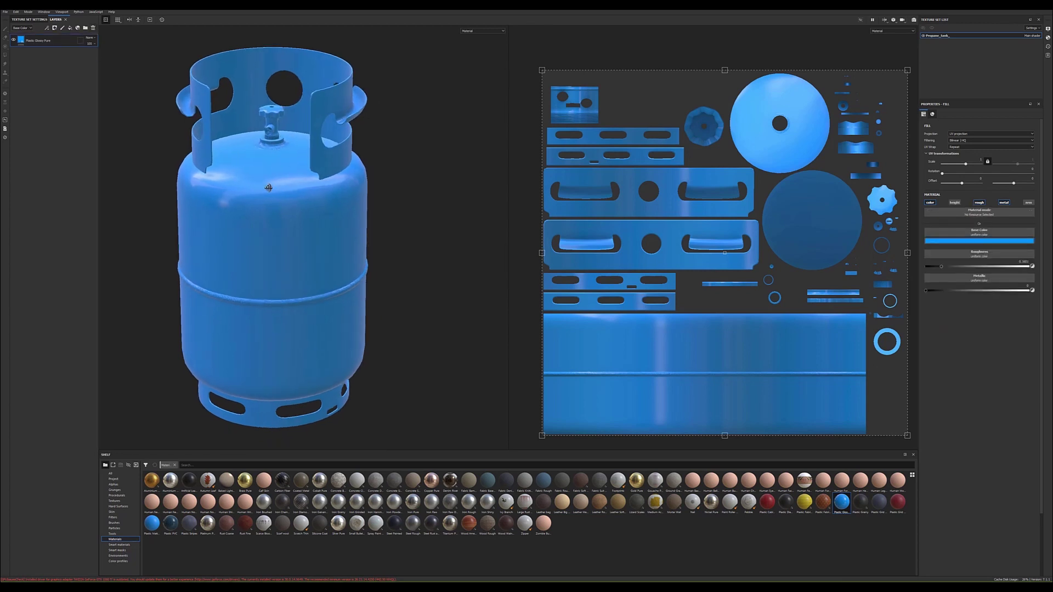
middle_click_drag(269, 188, 311, 191, "alt")
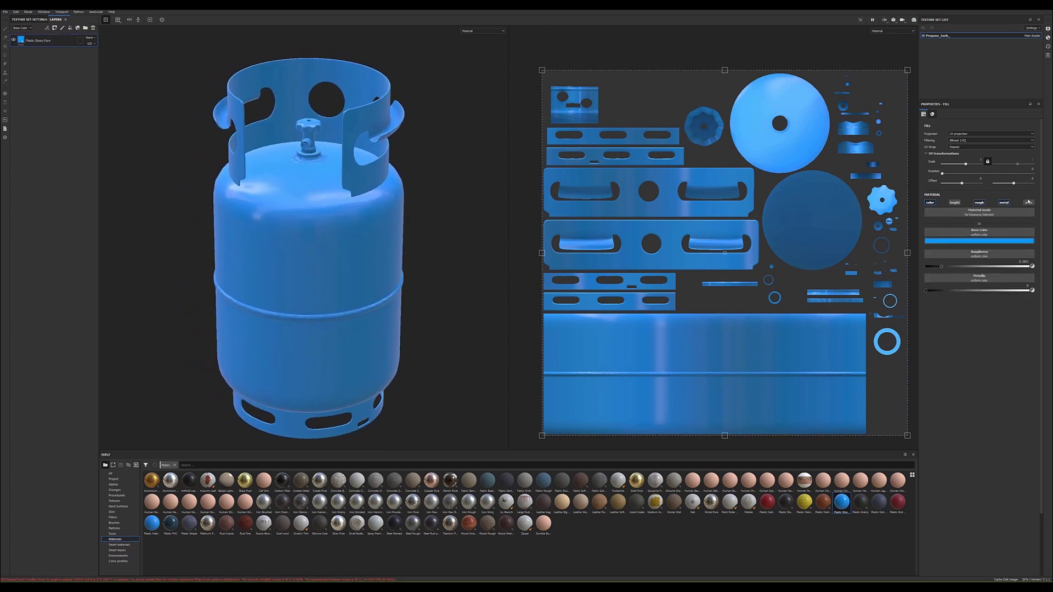
left_click_drag(368, 201, 242, 182, "alt")
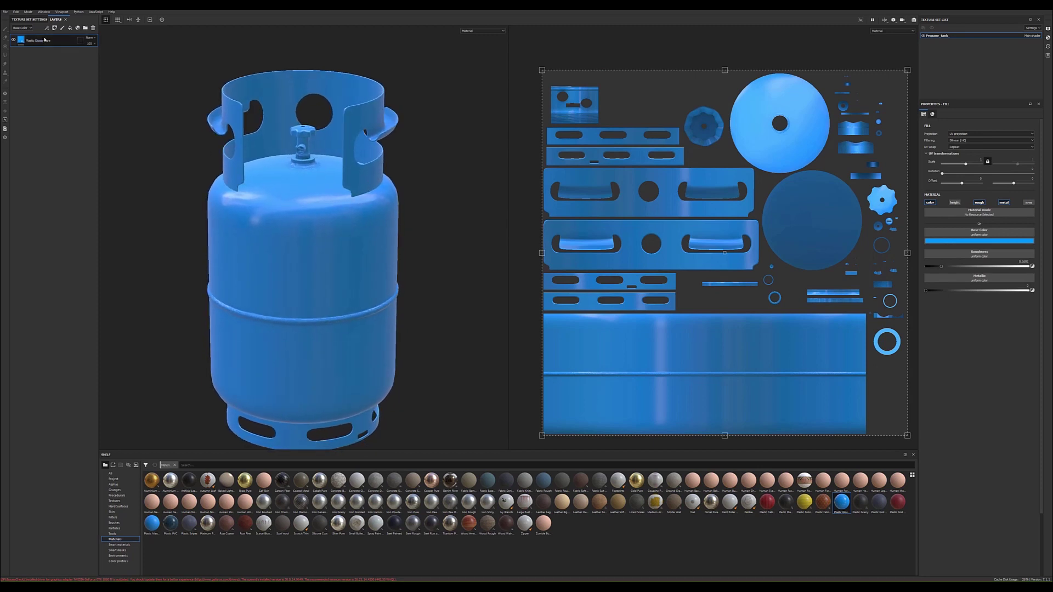
left_click(85, 27)
double_click(38, 40)
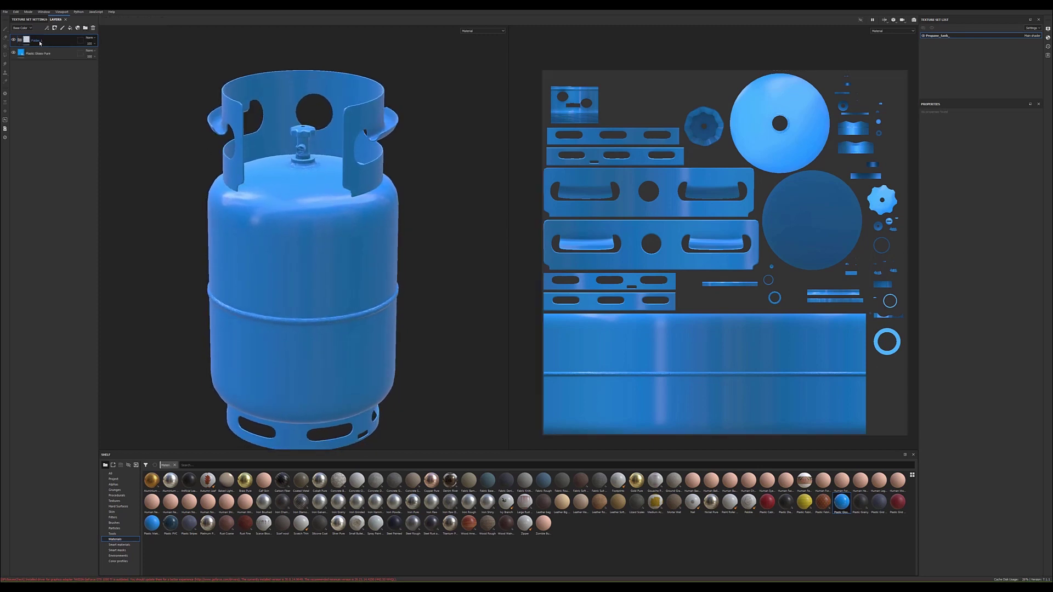
type("tank")
key("Return")
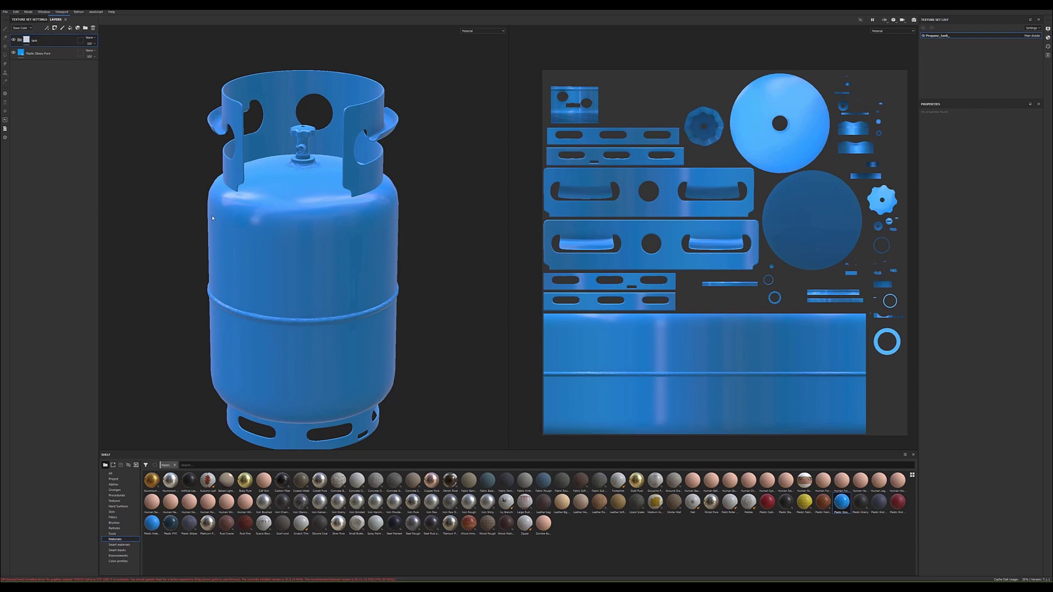
Step: Add a colour-selection mask to the tank folder
double_click(32, 42)
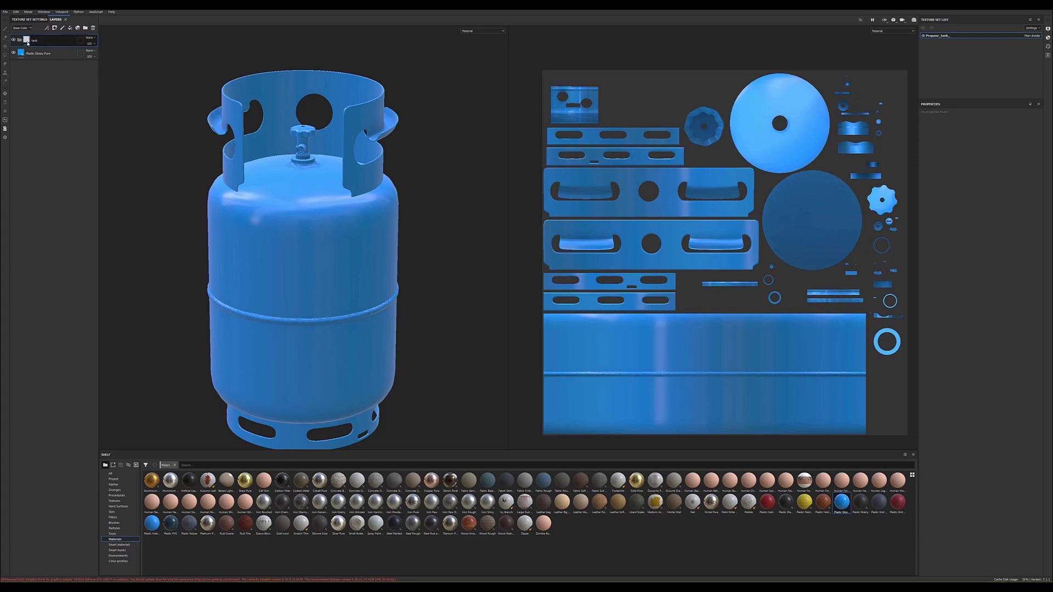
right_click(27, 43)
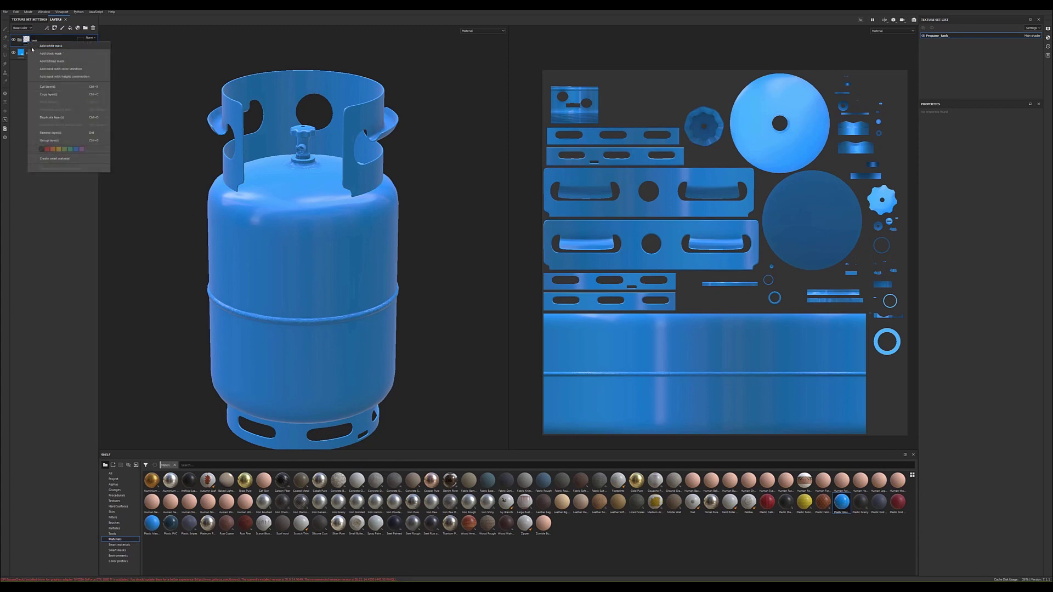
left_click(60, 68)
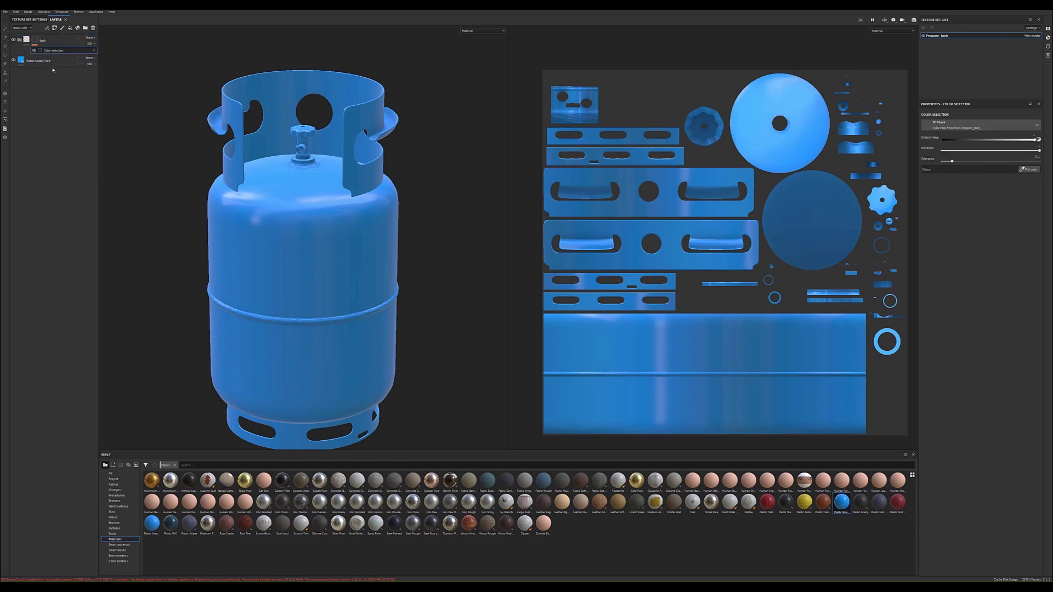
Step: Pick the grey body, magenta guard ring and yellow base ring ID colours for the tank mask
left_click(1029, 169)
left_click(327, 190)
left_click(1029, 169)
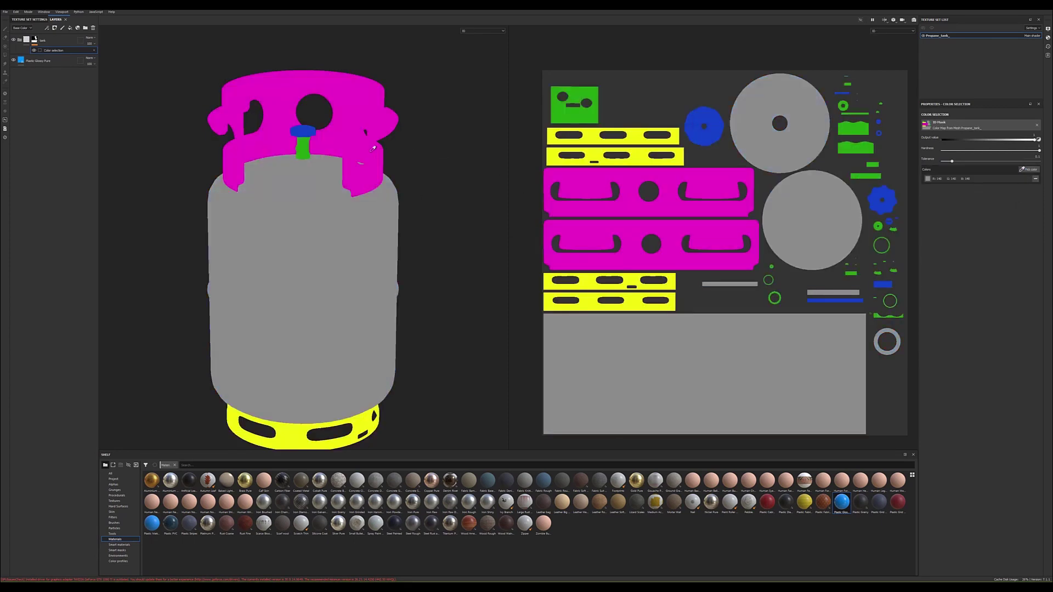
left_click(371, 150)
left_click(1029, 169)
left_click(362, 421)
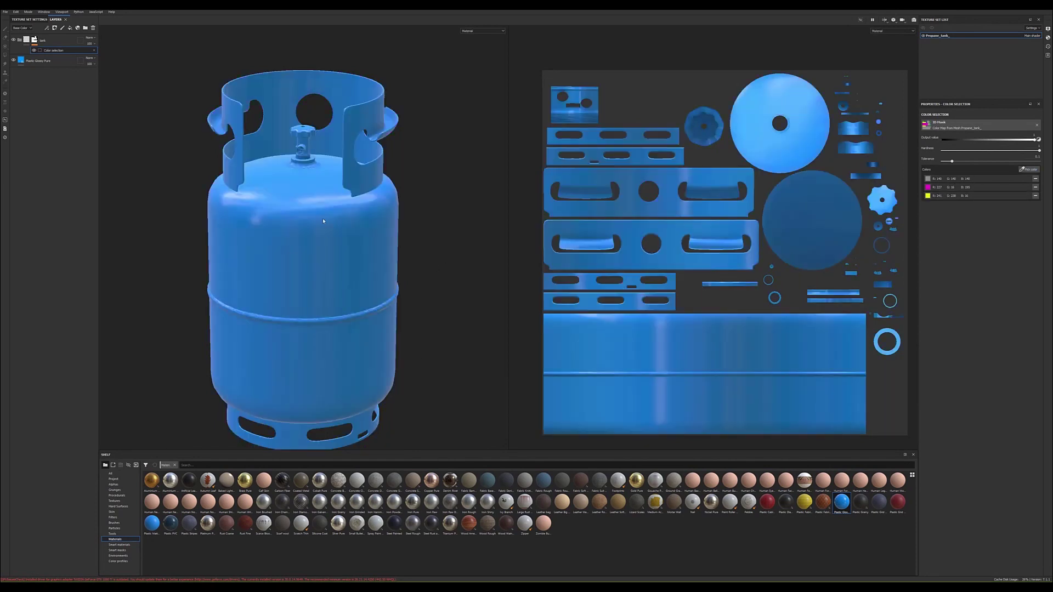
Step: Move Plastic Glossy Pure into the tank folder and apply Brass Pure to the model
mouse_move(48, 64)
left_mouse_down()
mouse_move(40, 53)
mouse_move(46, 62)
left_mouse_up()
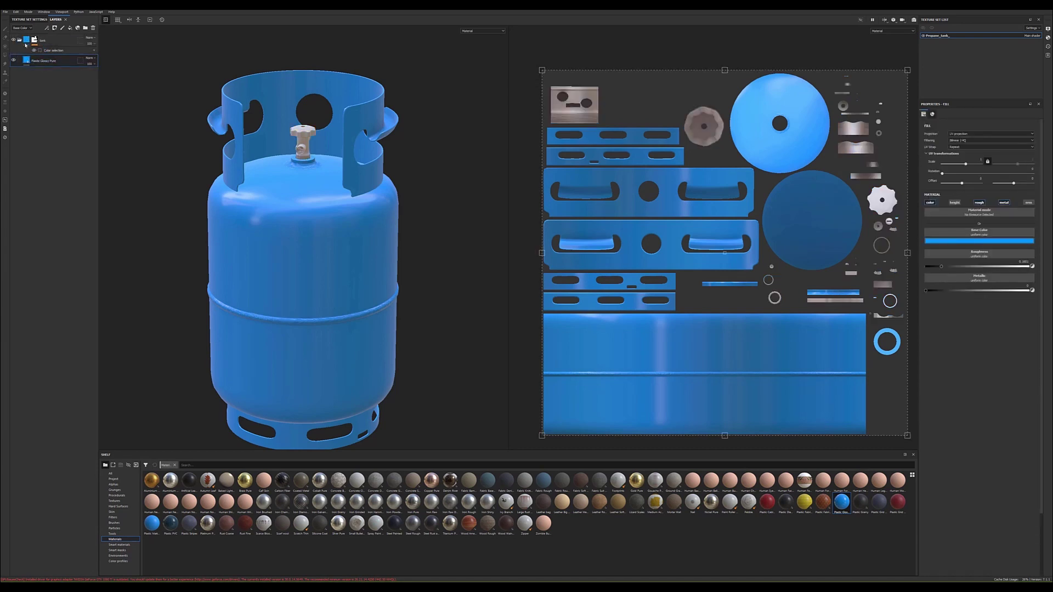
left_click_drag(46, 62, 54, 50)
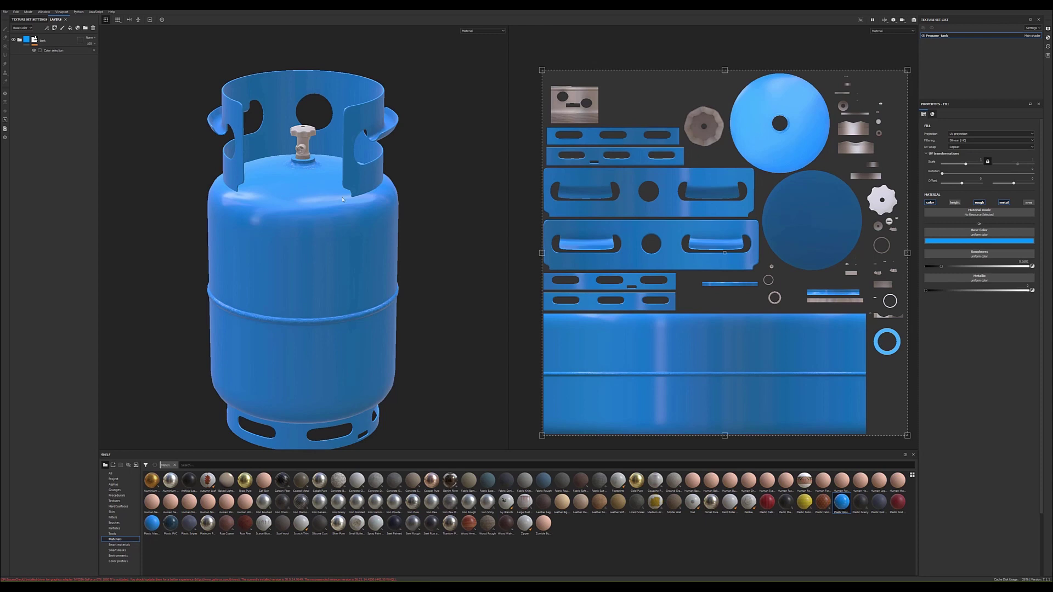
left_click_drag(261, 191, 299, 214, "alt")
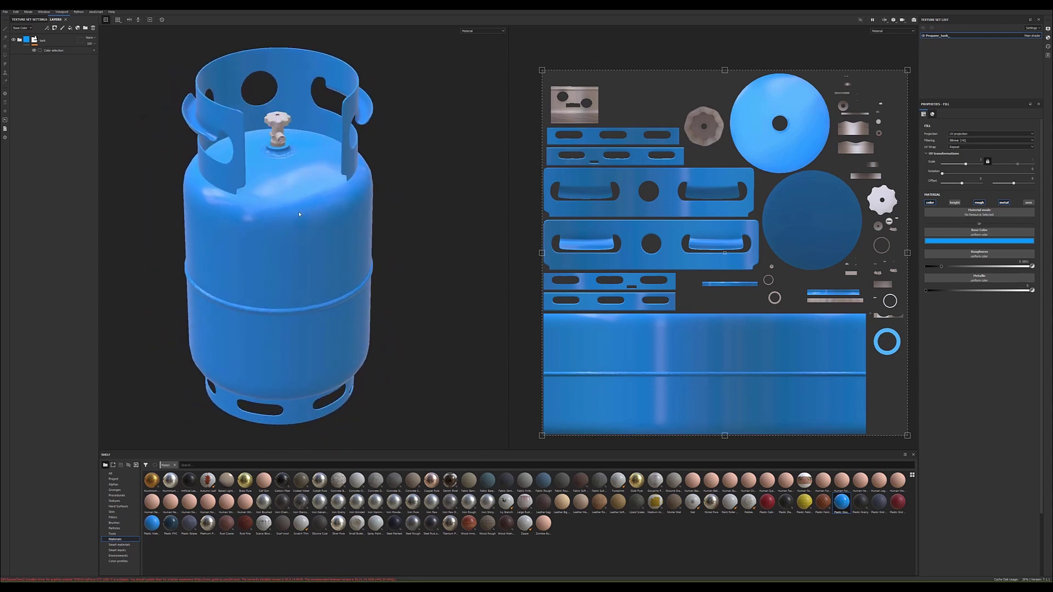
left_click(61, 41)
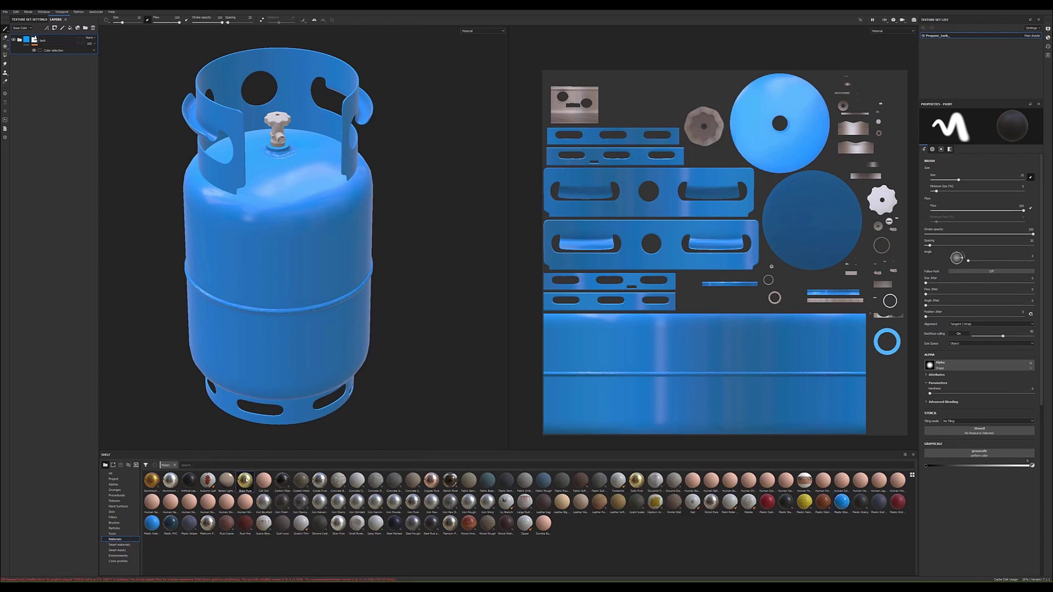
left_click_drag(245, 481, 82, 77)
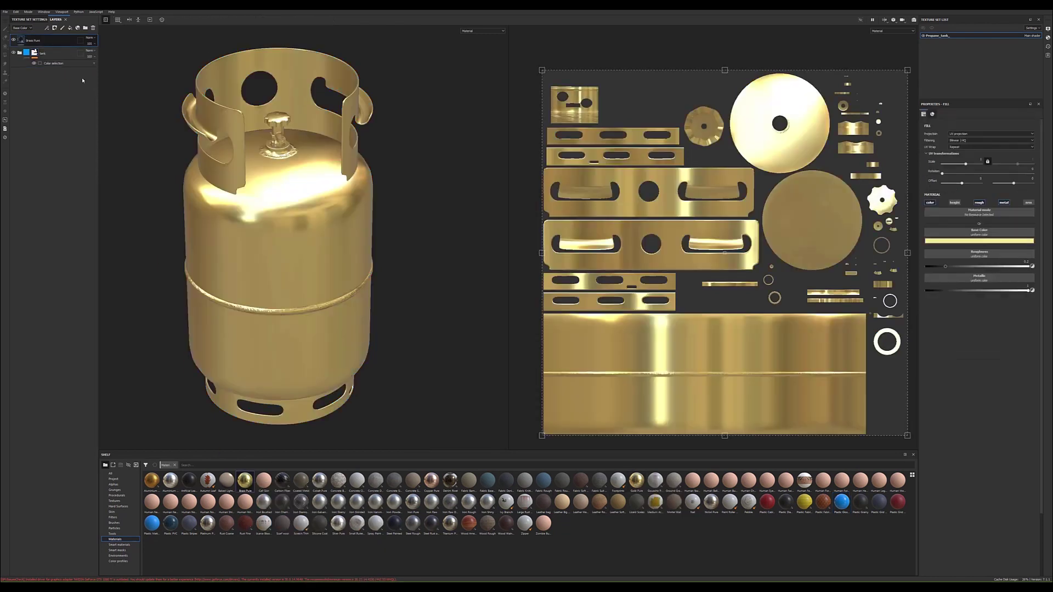
Step: Put the Brass Pure layer into a new folder renamed 'valve'
double_click(32, 42)
left_click(85, 28)
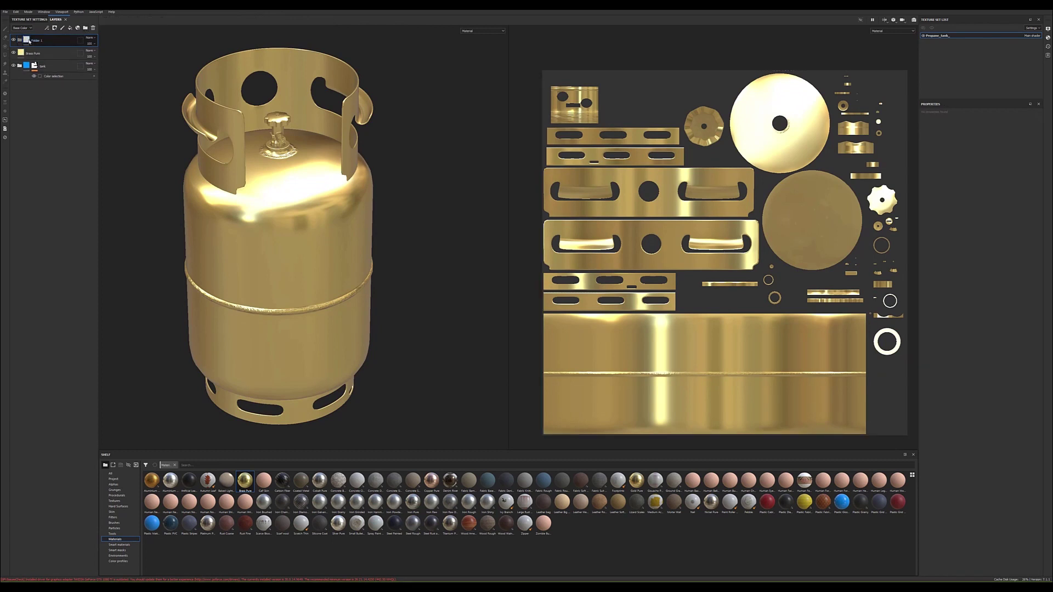
left_click_drag(32, 53, 31, 44)
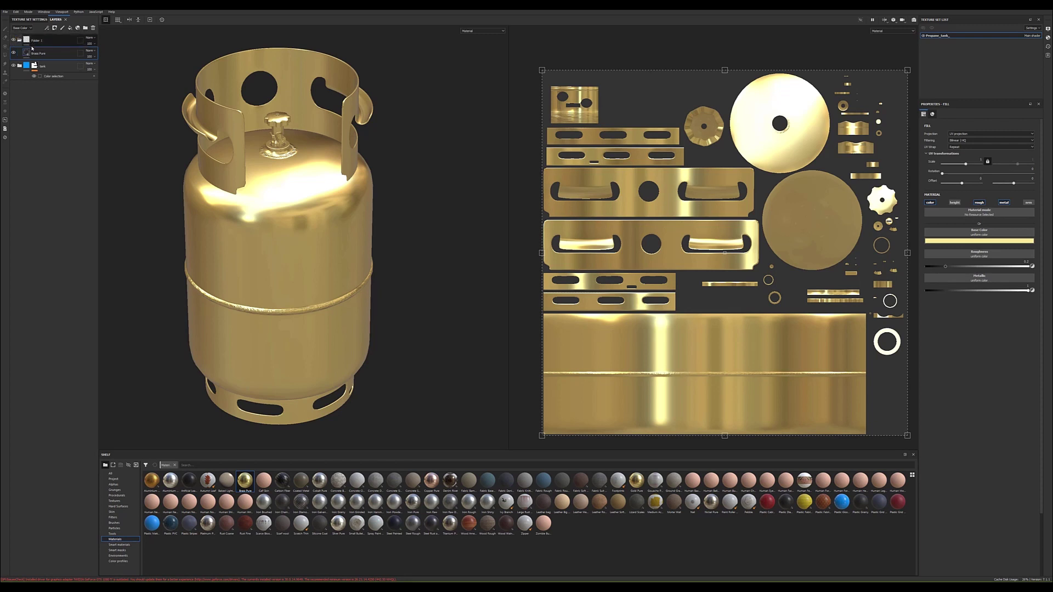
double_click(36, 42)
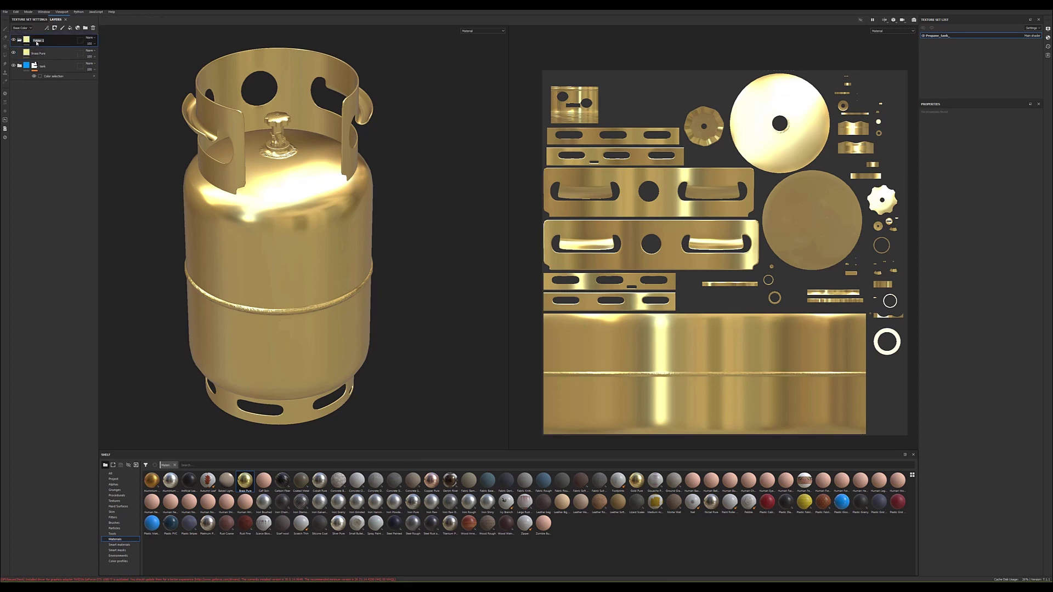
type("w")
right_click(26, 41)
Step: Mask the valve folder to the green valve ID colour
left_click(66, 75)
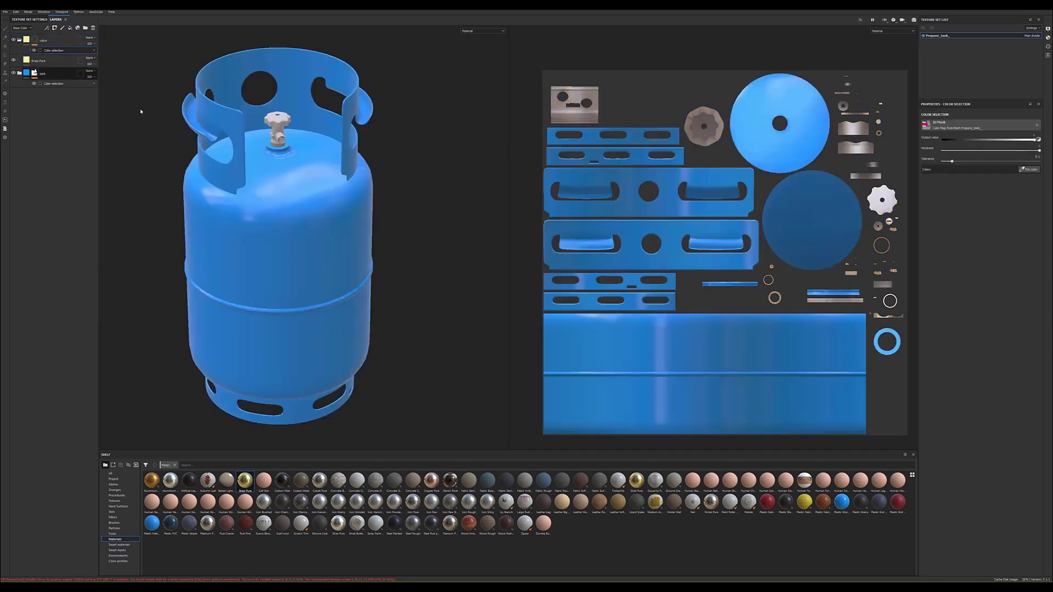
left_click(1029, 169)
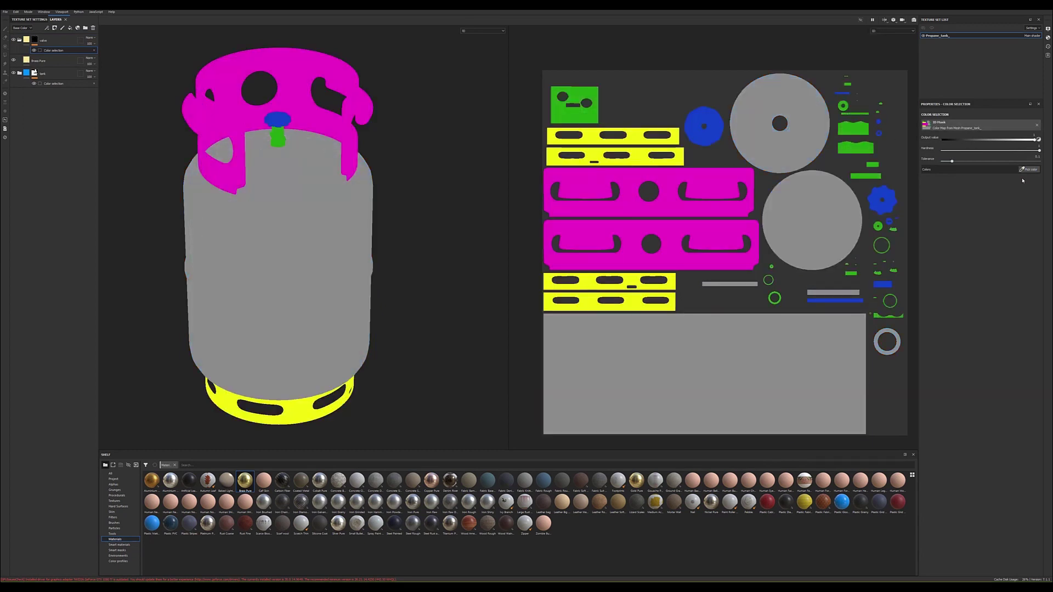
left_click(282, 130)
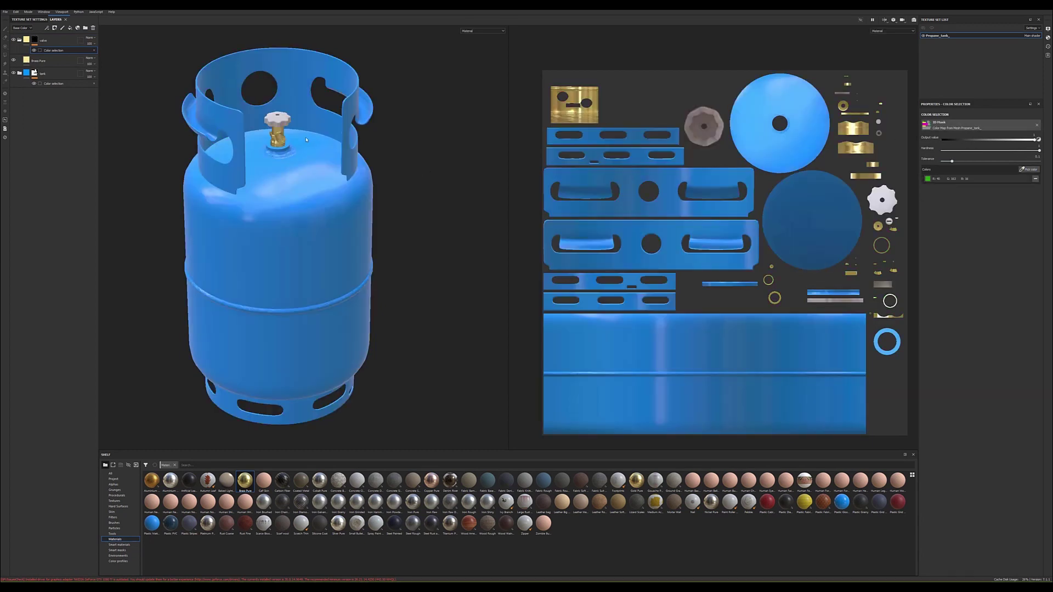
scroll(273, 140, "up", 3)
scroll(299, 87, "up", 2)
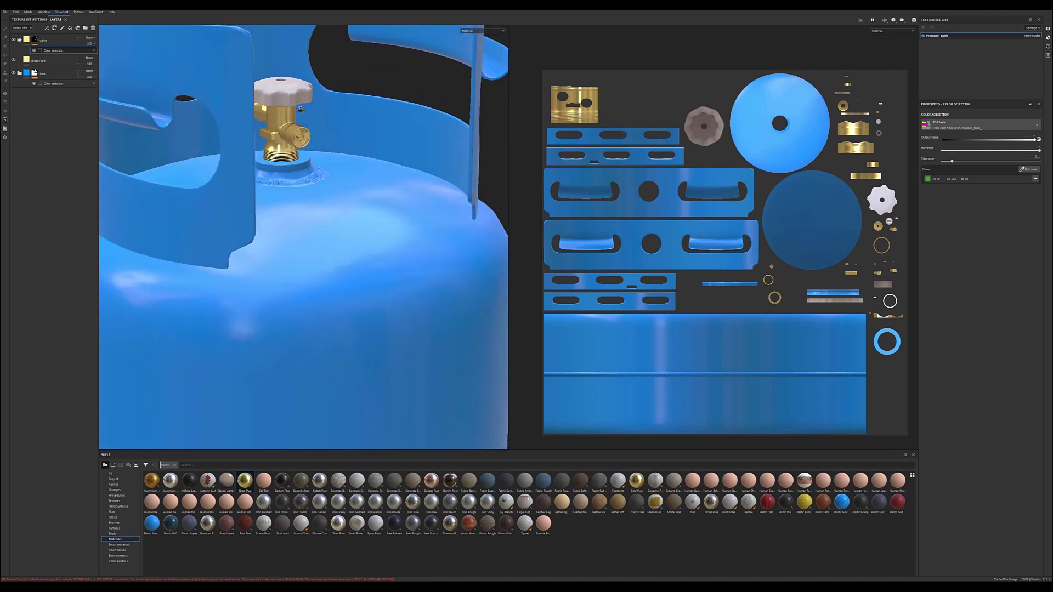
left_click_drag(299, 87, 295, 89, "alt")
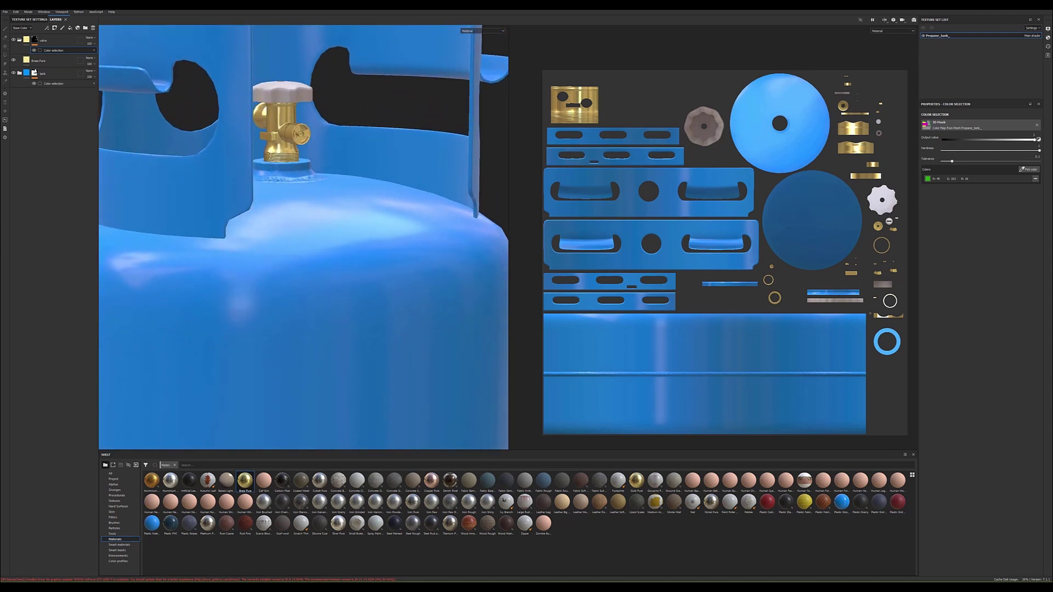
Step: Raise the Brass Pure roughness to about 0.28 and collapse the valve folder
left_click(50, 60)
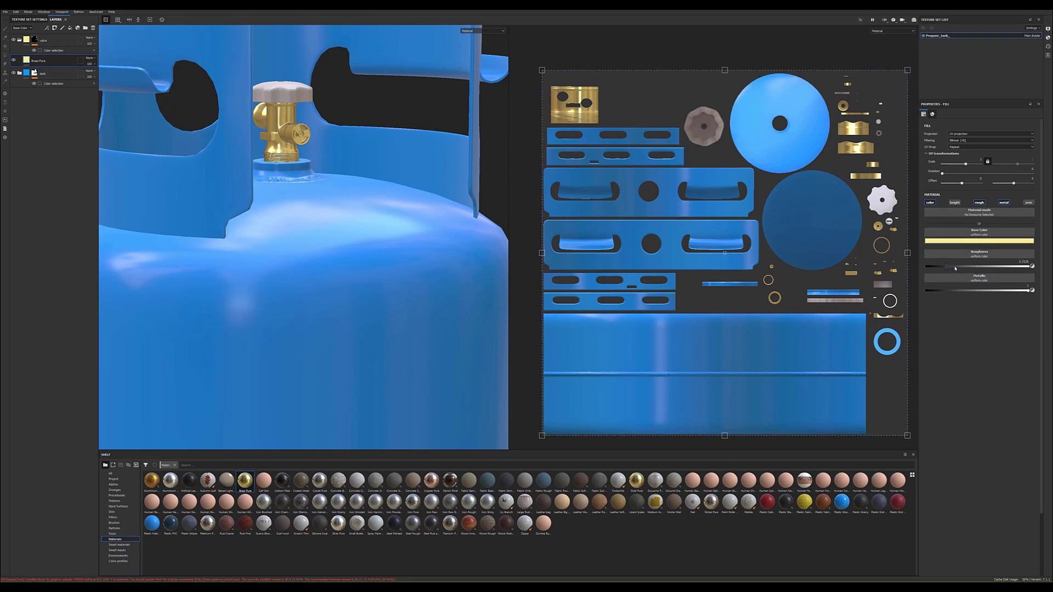
left_click(955, 267)
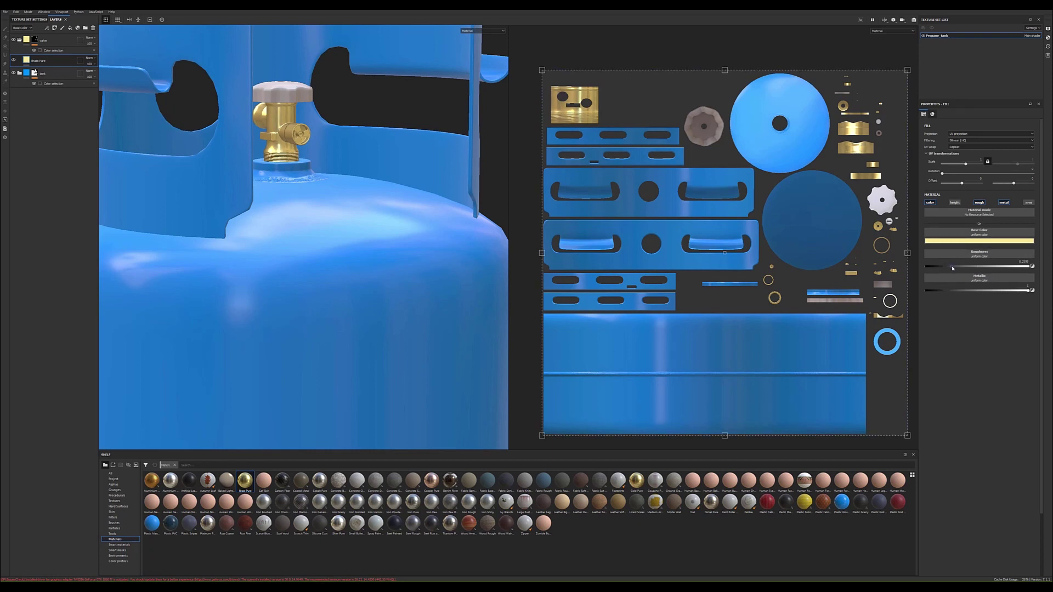
left_click(19, 40)
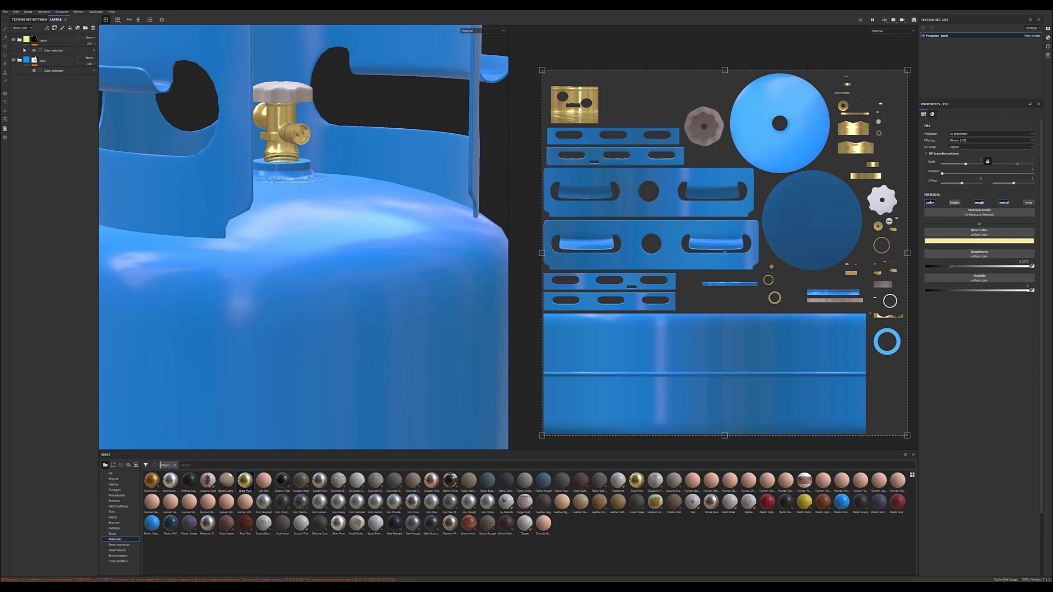
scroll(252, 191, "down", 5)
Step: Apply the VM1_Metal_03 smart material to the valve
left_click_drag(251, 191, 262, 235, "alt")
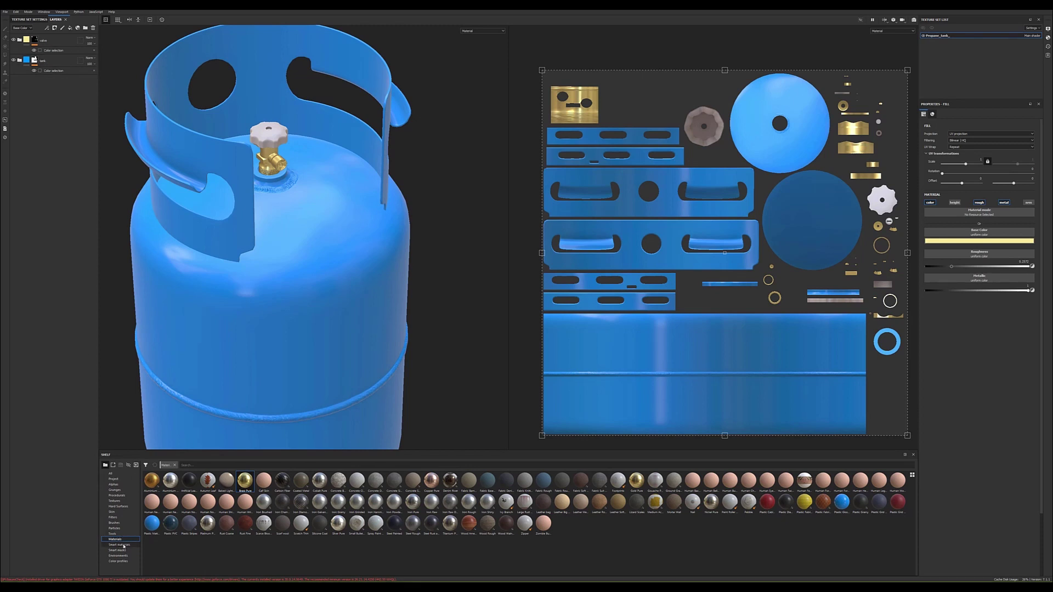
left_click(123, 545)
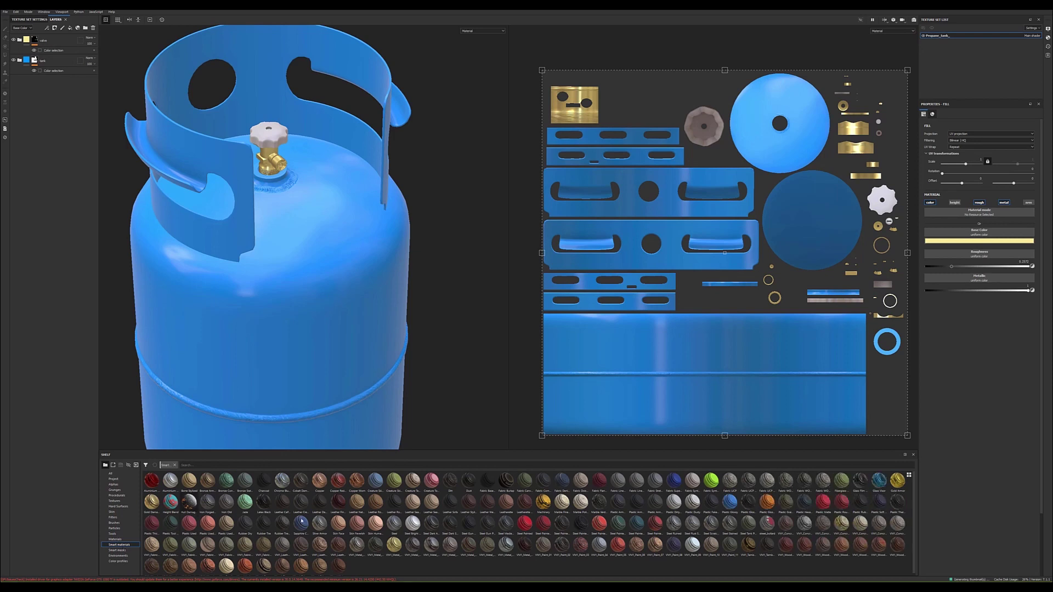
double_click(49, 41)
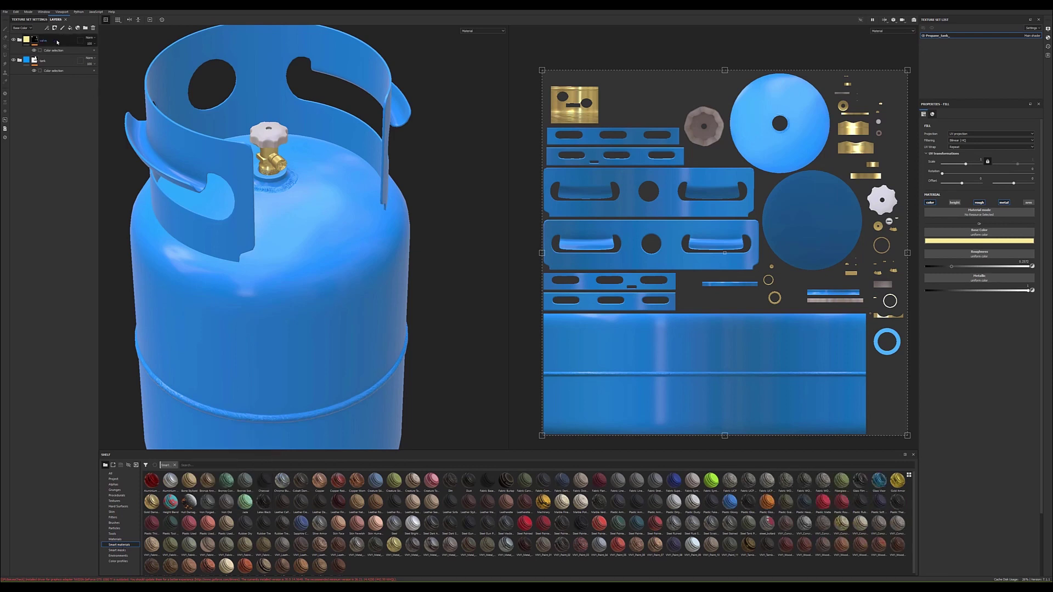
key("Return")
key("1")
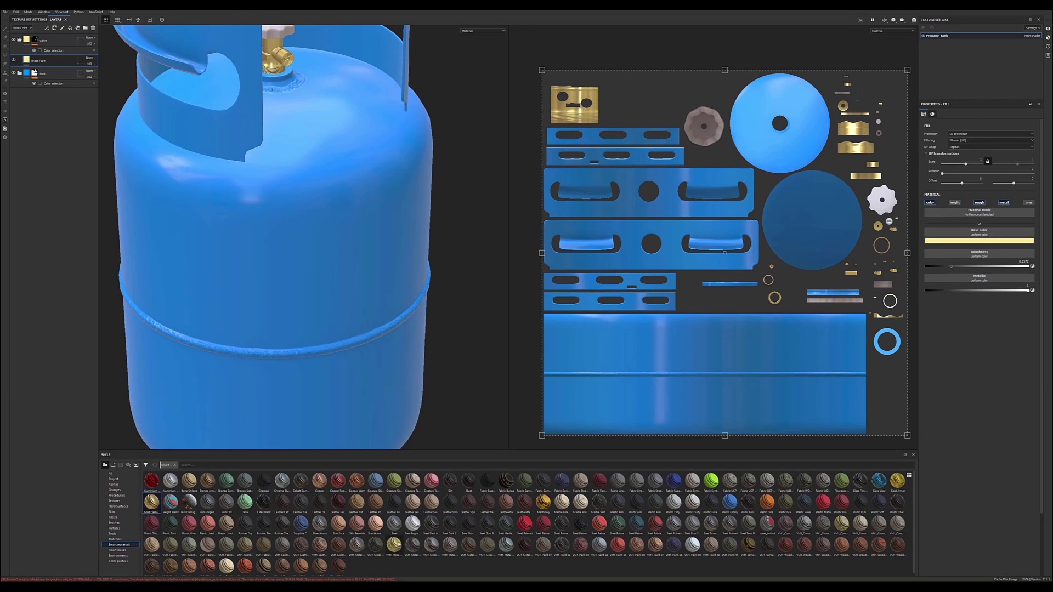
left_click(399, 545)
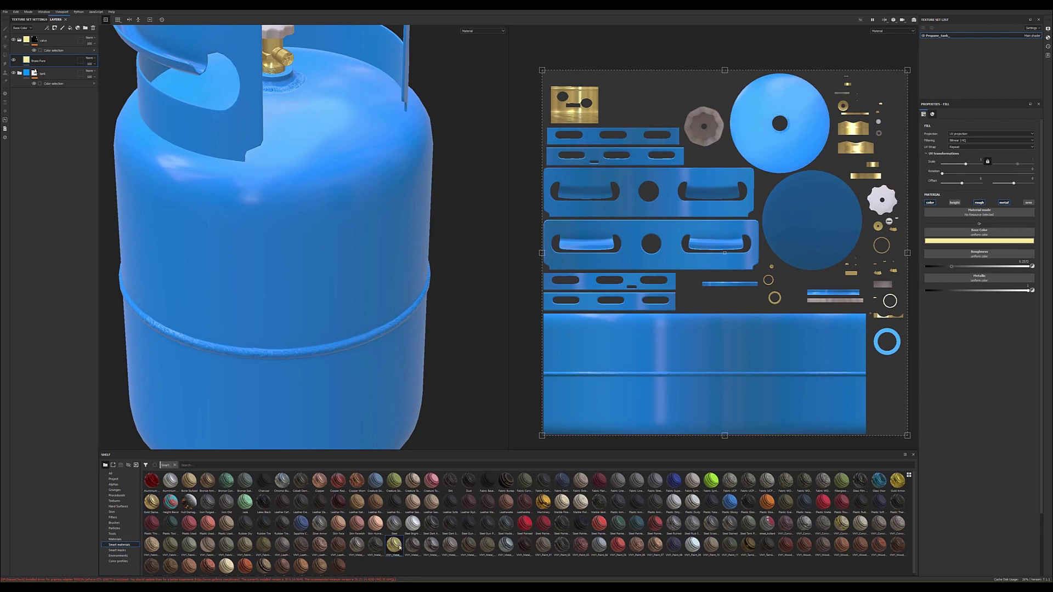
left_click_drag(400, 546, 48, 57)
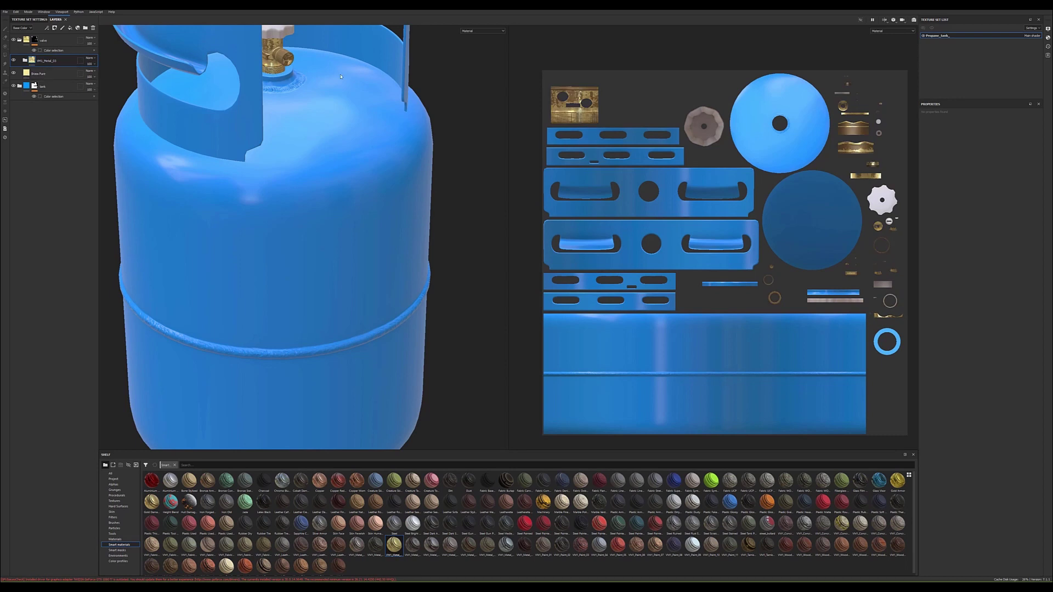
Step: Hide VM1_Metal_03, try Gold Damaged, and delete the Brass Pure layer from the valve
scroll(291, 194, "down", 3)
left_click_drag(286, 203, 291, 195, "alt")
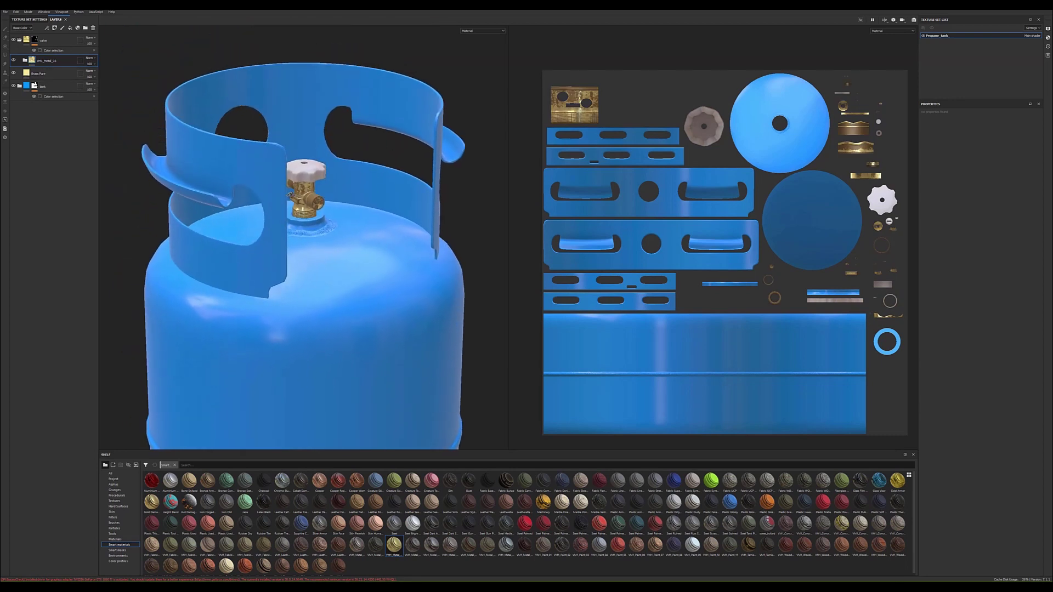
scroll(291, 194, "up", 3)
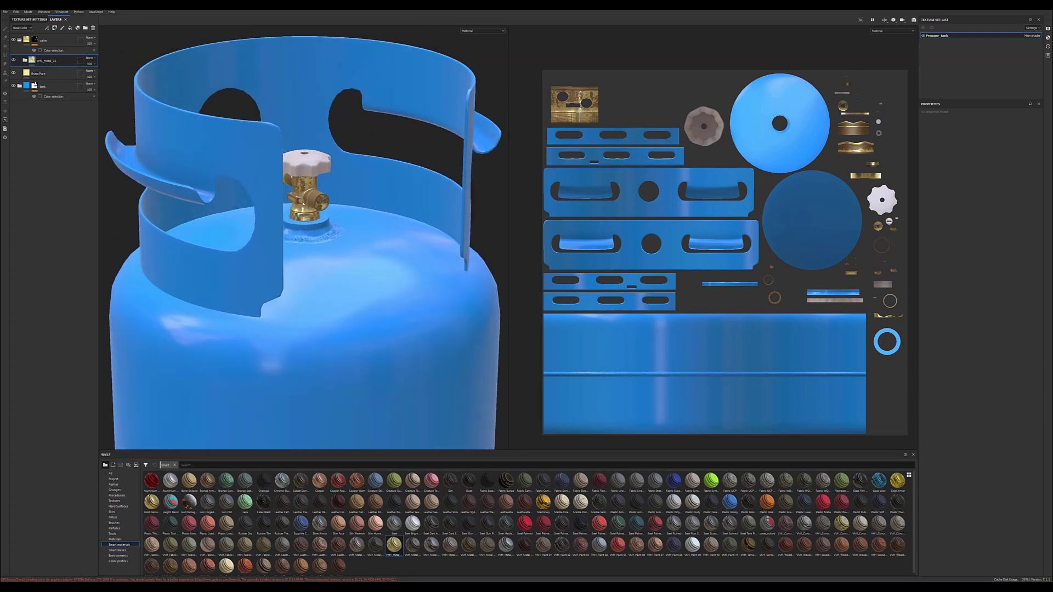
left_click(13, 61)
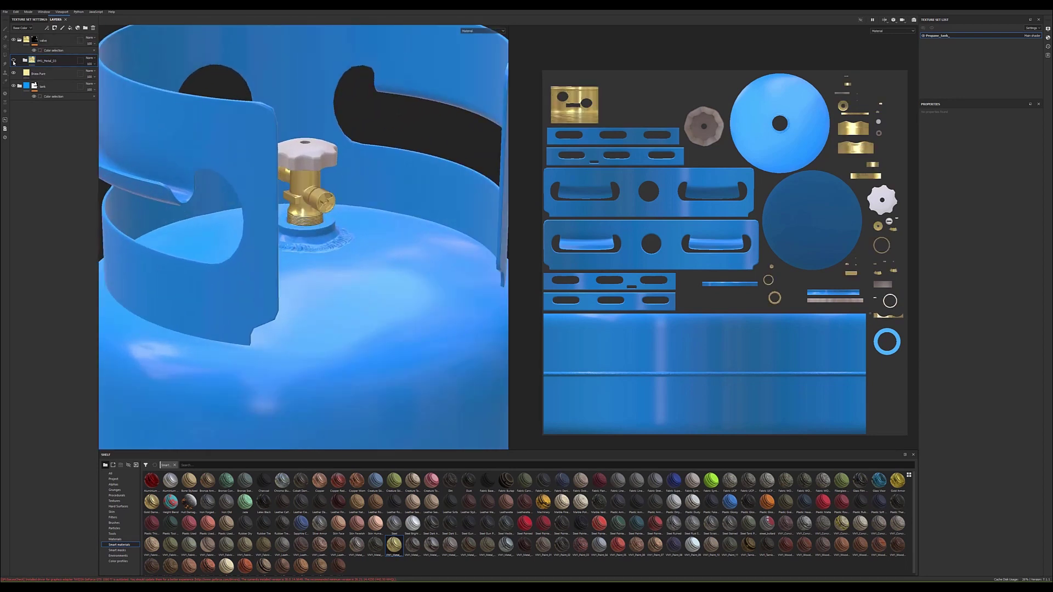
left_click_drag(152, 501, 42, 71)
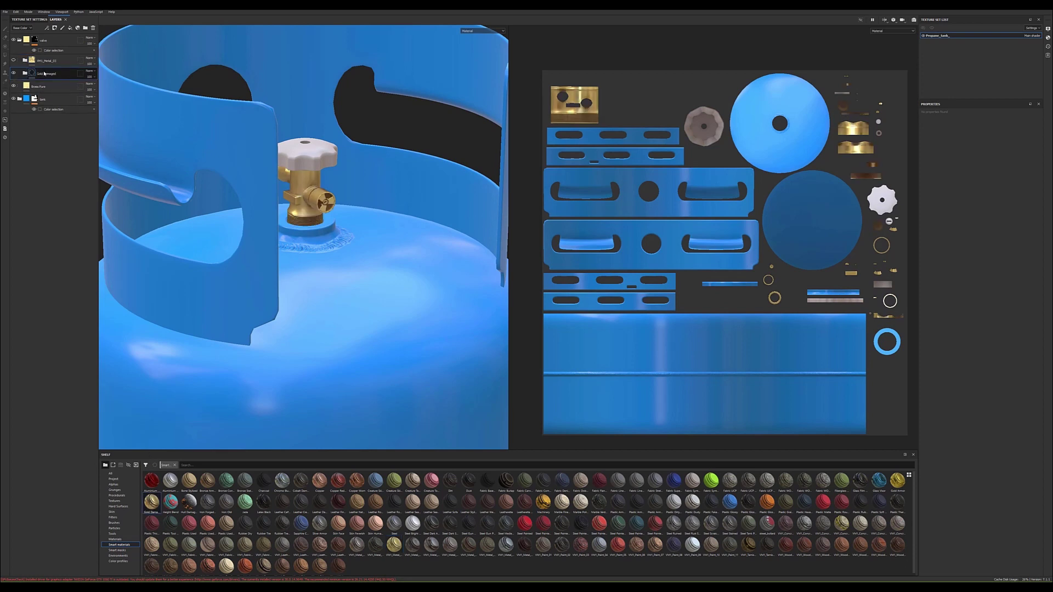
key("Delete")
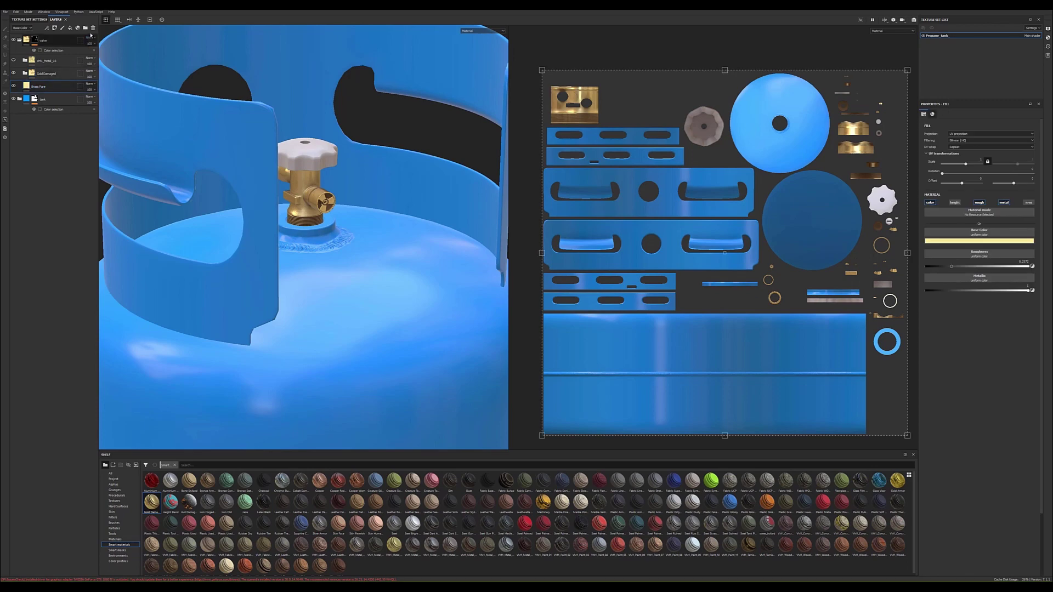
key("1")
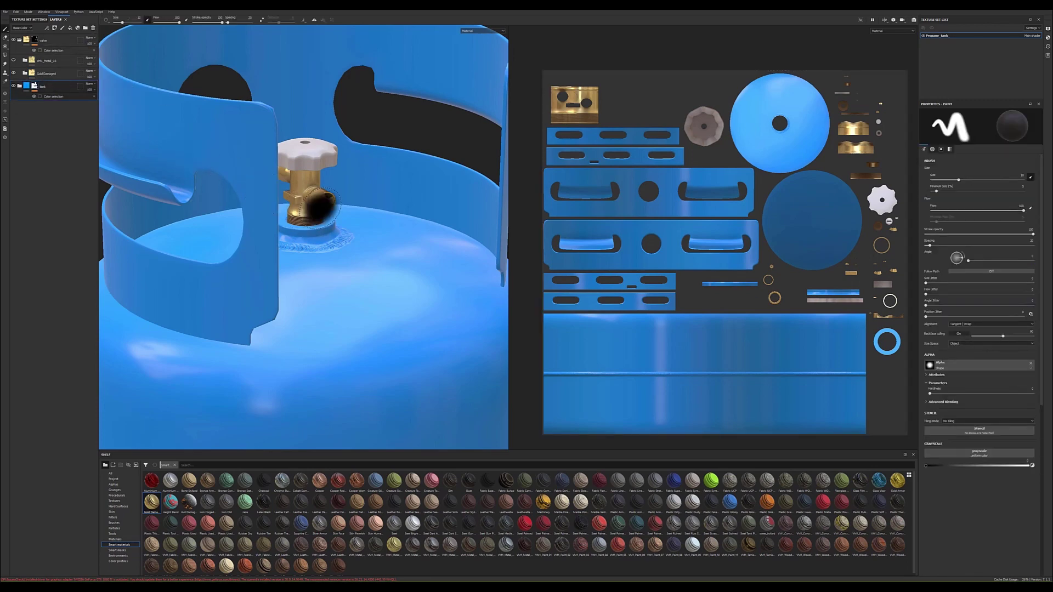
Step: Inspect the valve from below, then collapse and select the valve folder
scroll(299, 170, "down", 5)
scroll(299, 170, "up", 8)
mouse_move(299, 170)
left_mouse_down("alt")
mouse_move(295, 159)
mouse_move(307, 203)
left_mouse_up("alt")
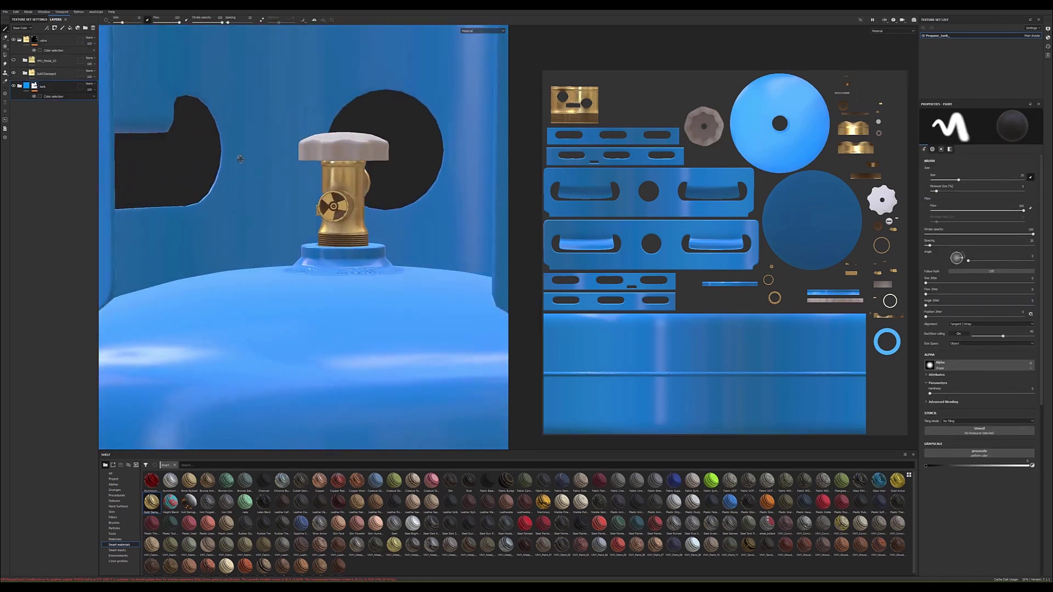
scroll(307, 203, "down", 5)
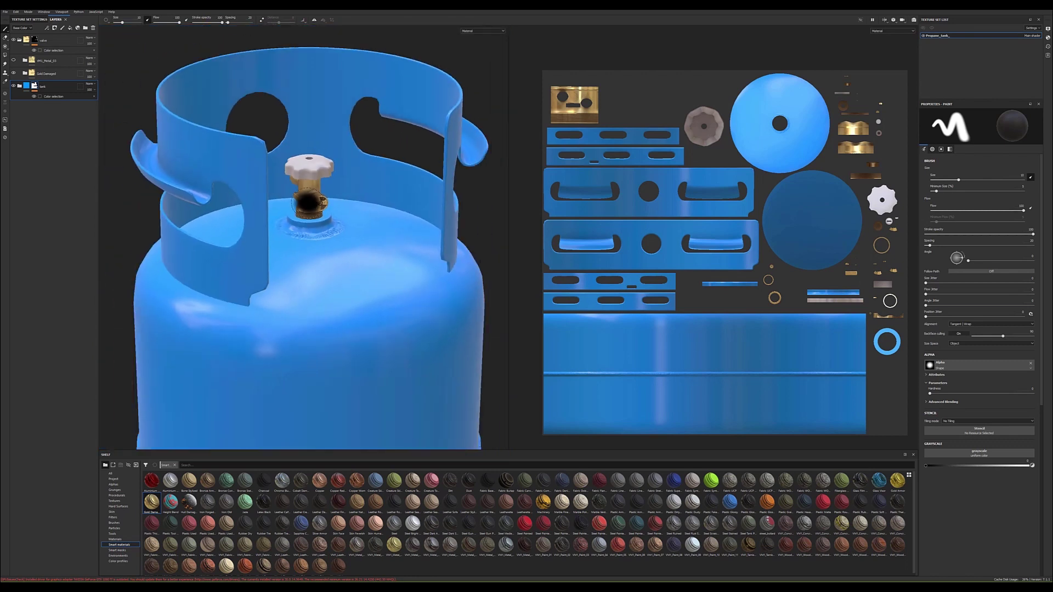
scroll(307, 203, "down", 2)
left_click(19, 40)
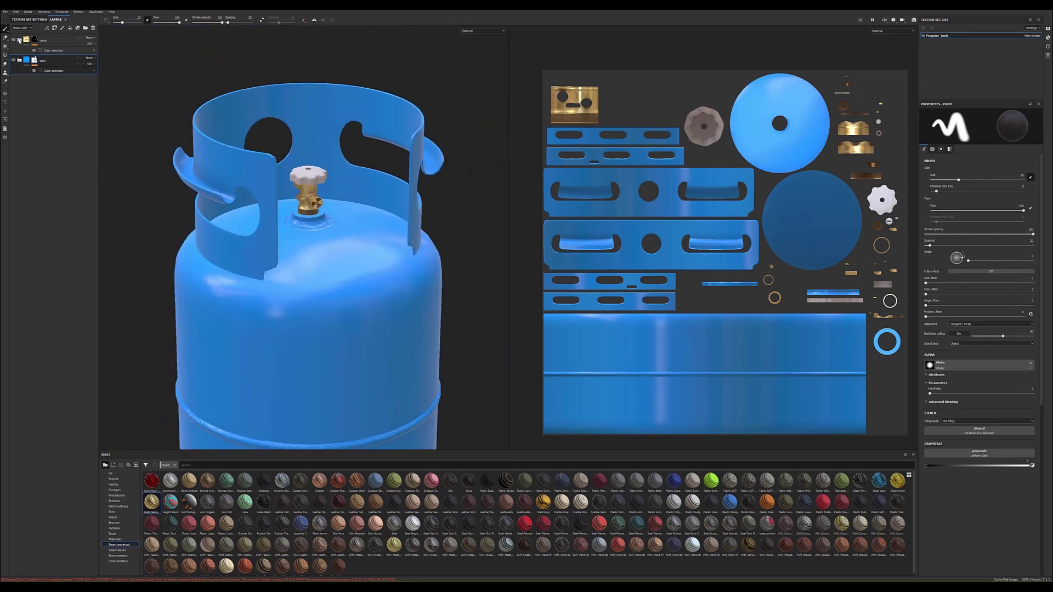
left_click(60, 41)
Step: Add a new top folder and apply the Steel material
left_click(85, 27)
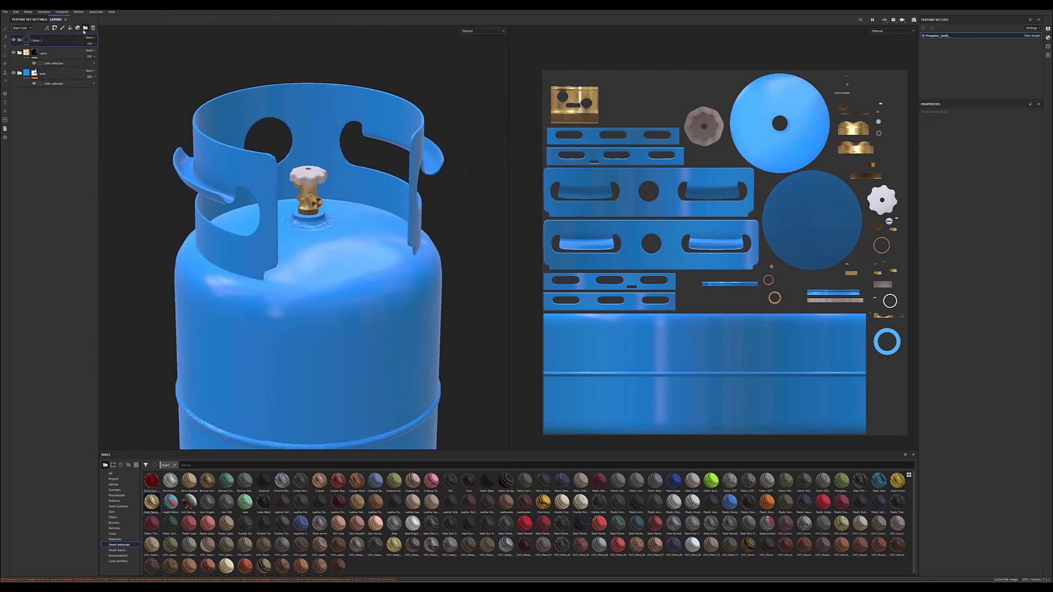
double_click(36, 41)
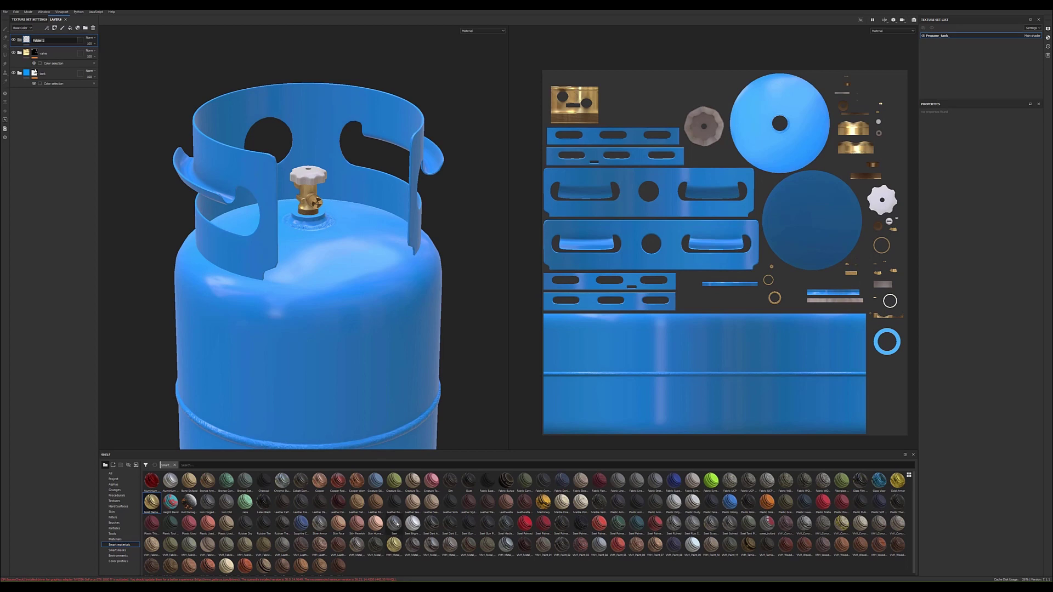
mouse_move(394, 523)
left_mouse_down()
mouse_move(269, 418)
mouse_move(39, 46)
left_mouse_up()
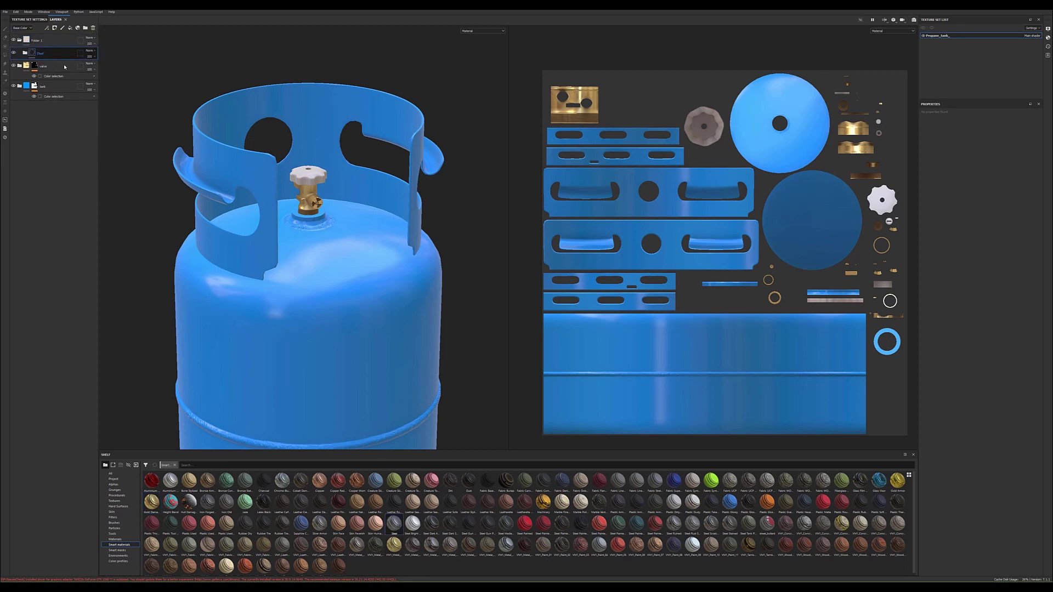
Step: Mask Folder 1 by colour selection to the valve knob's blue ID
left_click(26, 42)
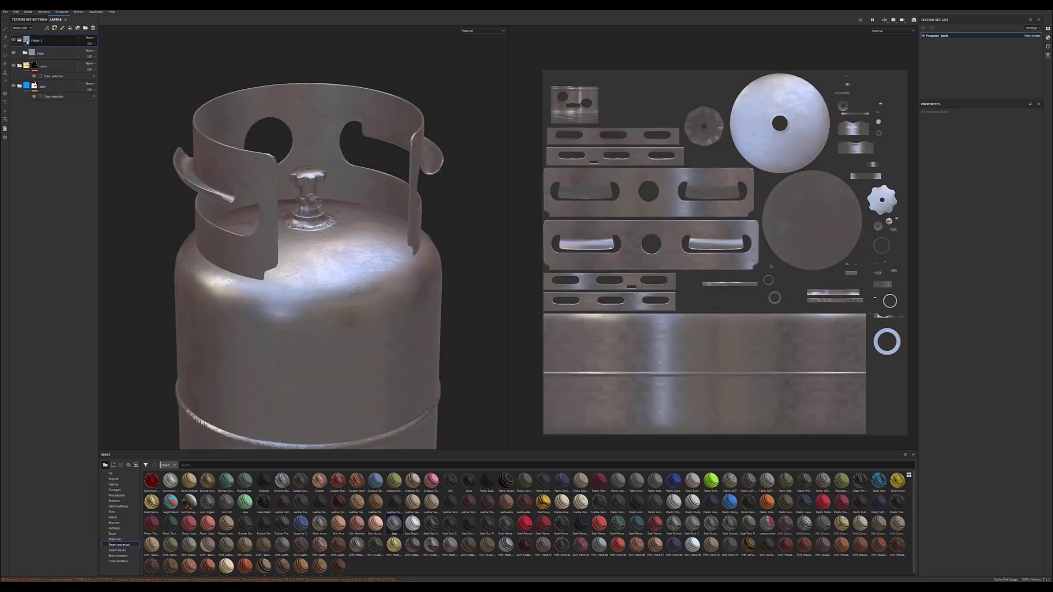
right_click(26, 41)
left_click(61, 68)
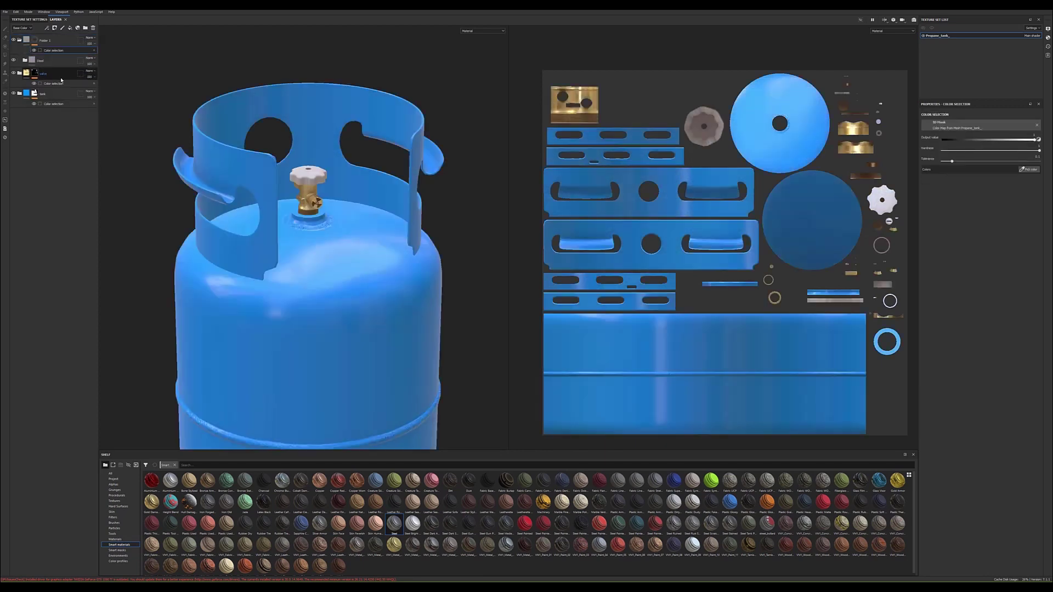
left_click(1029, 169)
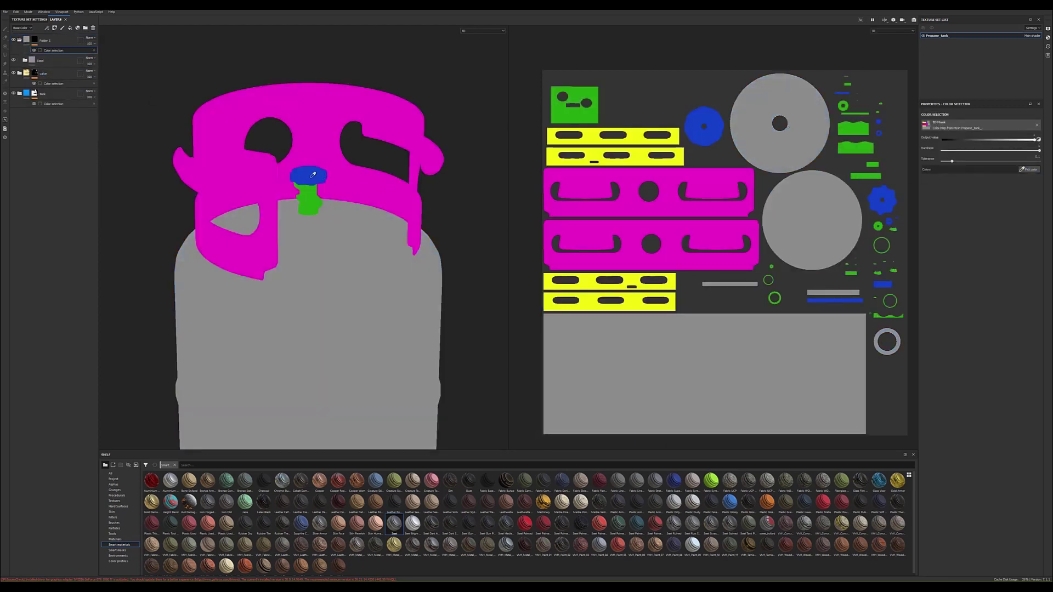
left_click(313, 174)
scroll(313, 221, "up", 5)
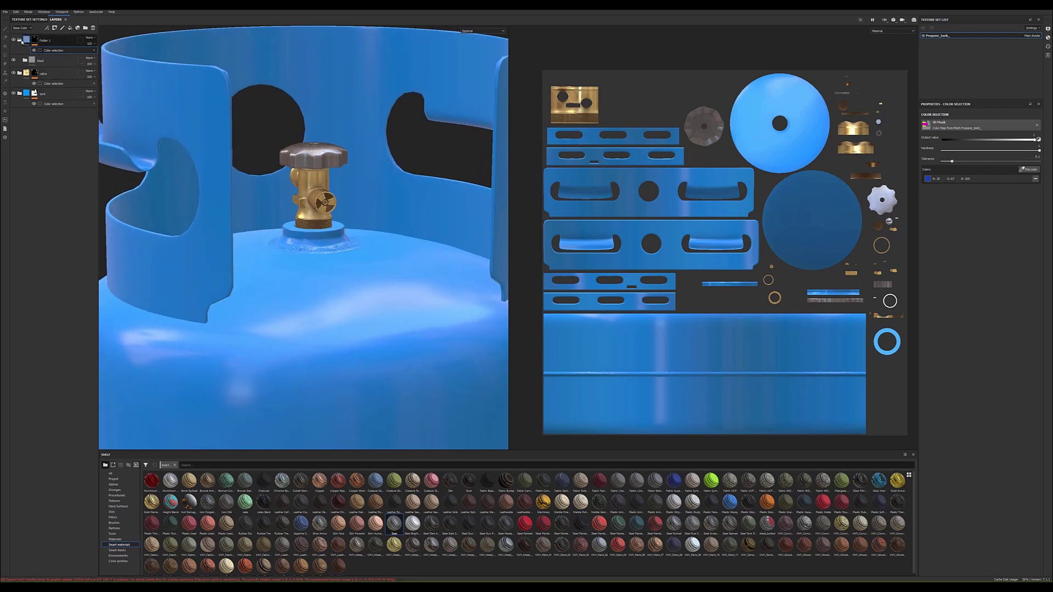
Step: Nest Steel in Folder 1 and add Plastic Glossy Pure with a near-white base colour
left_click_drag(49, 61, 50, 41)
left_click_drag(24, 84, 24, 101)
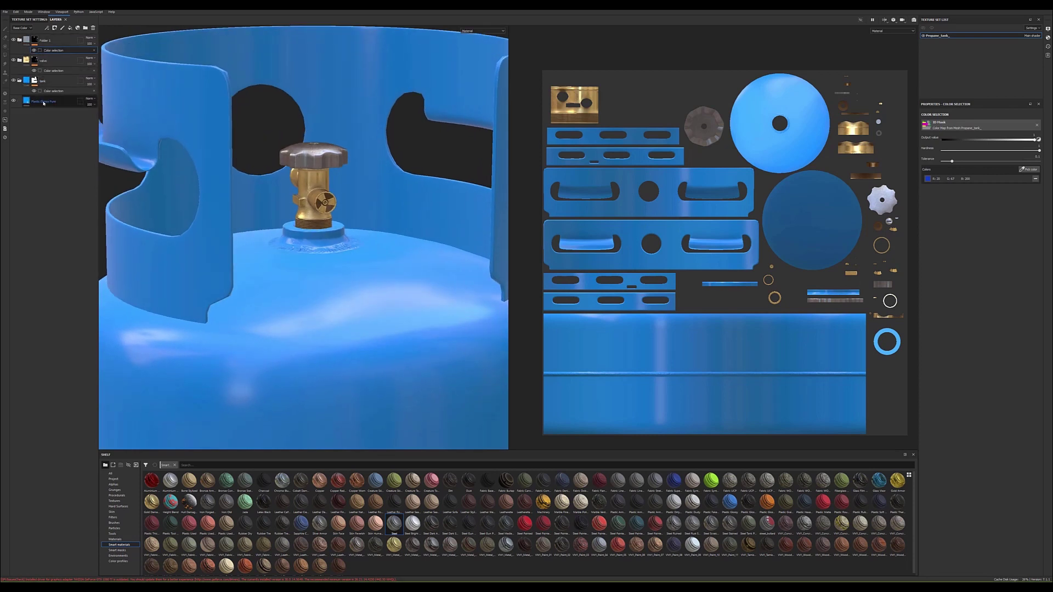
left_click(1012, 241)
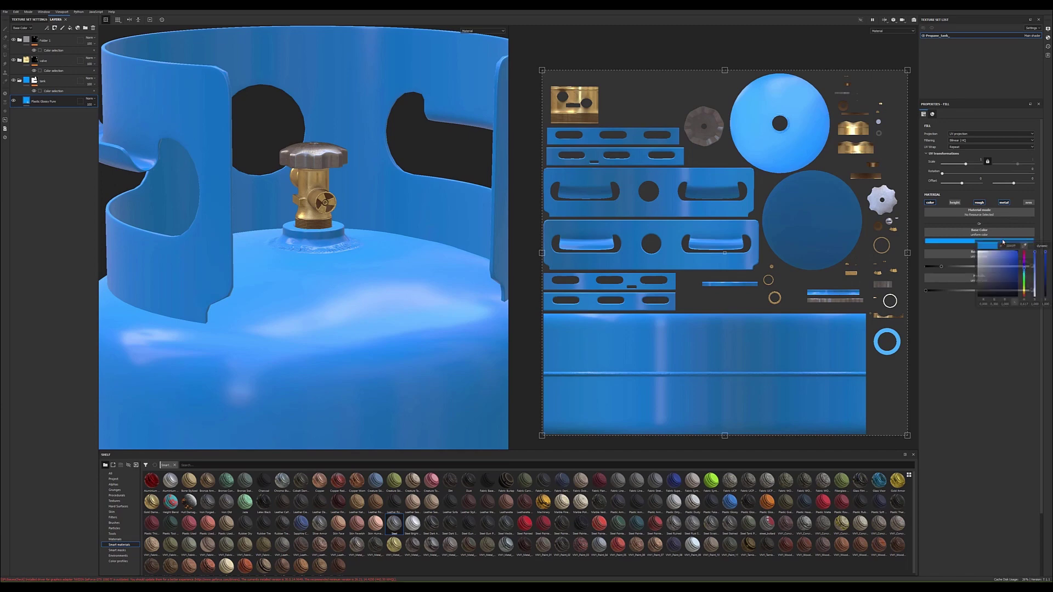
left_click_drag(999, 285, 978, 257)
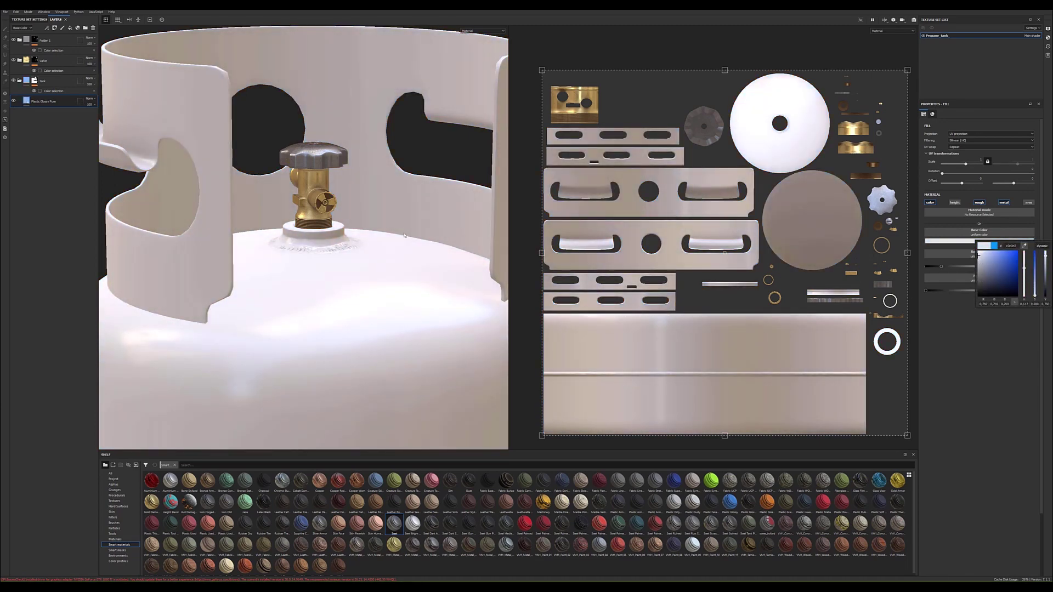
left_click(440, 162)
Step: Switch to the 3D-only view and look at the tank from a lower angle
key("F2")
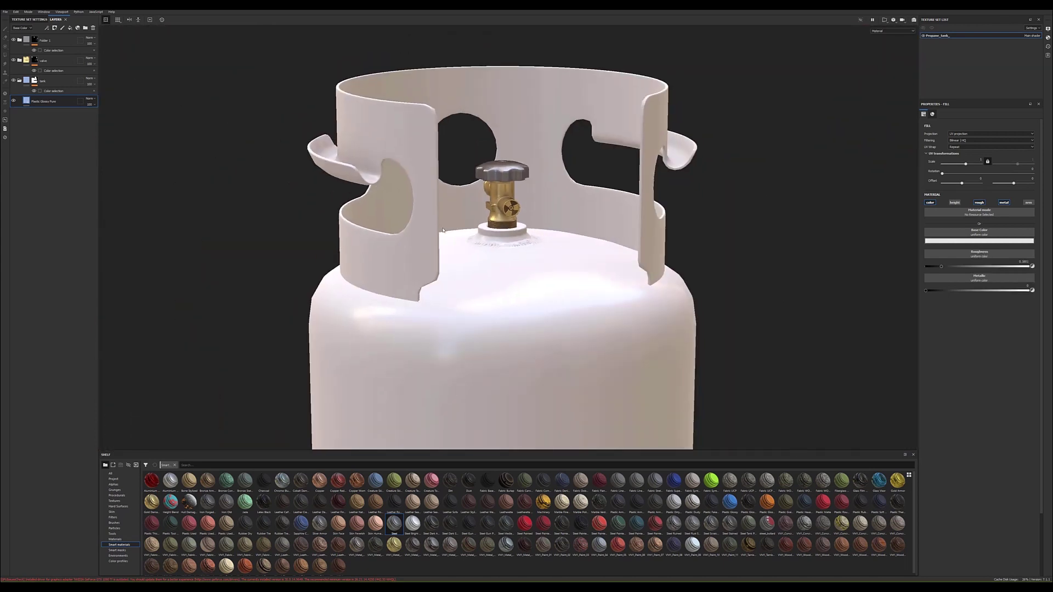
scroll(443, 231, "down", 2)
scroll(444, 242, "down", 2)
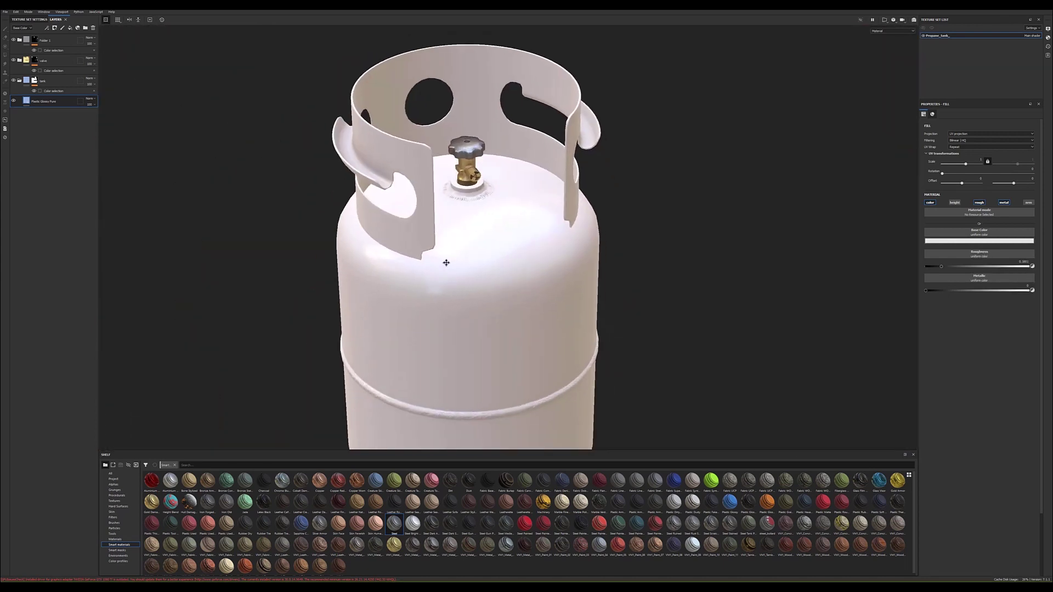
scroll(444, 252, "down", 2)
scroll(444, 255, "down", 2)
mouse_move(443, 255)
left_mouse_down("alt")
mouse_move(488, 222)
mouse_move(497, 253)
left_mouse_up("alt")
Step: Make the white plastic slightly metallic
scroll(487, 222, "up", 2)
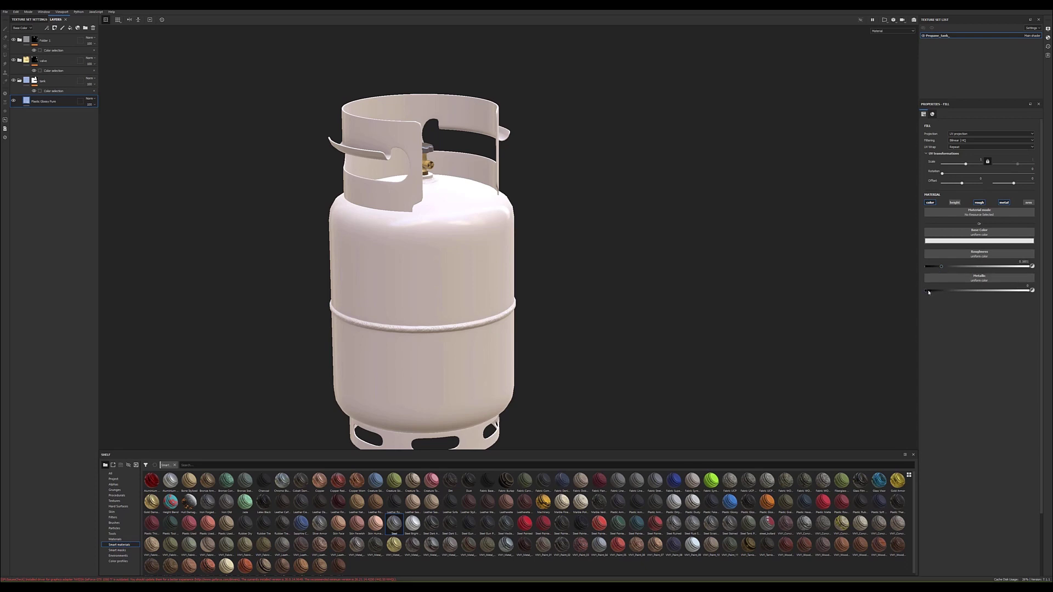
mouse_move(927, 293)
left_mouse_down()
mouse_move(943, 291)
mouse_move(935, 270)
left_mouse_up()
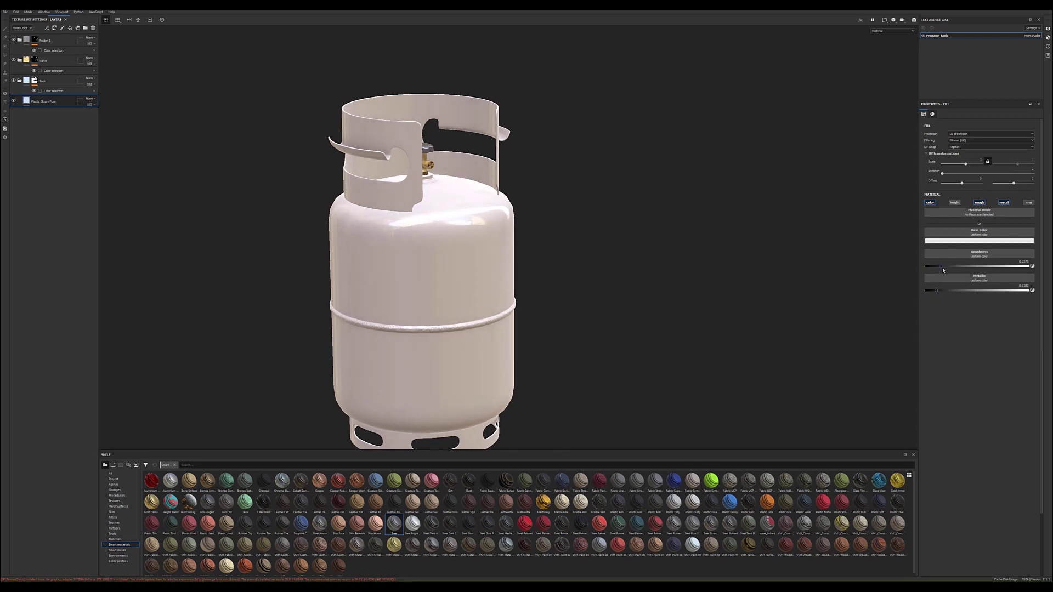
mouse_move(665, 248)
left_mouse_down("alt")
mouse_move(630, 193)
mouse_move(573, 263)
mouse_move(528, 267)
left_mouse_up("alt")
Step: Try several soft environment lighting presets in the viewport Display Settings
left_click(1047, 29)
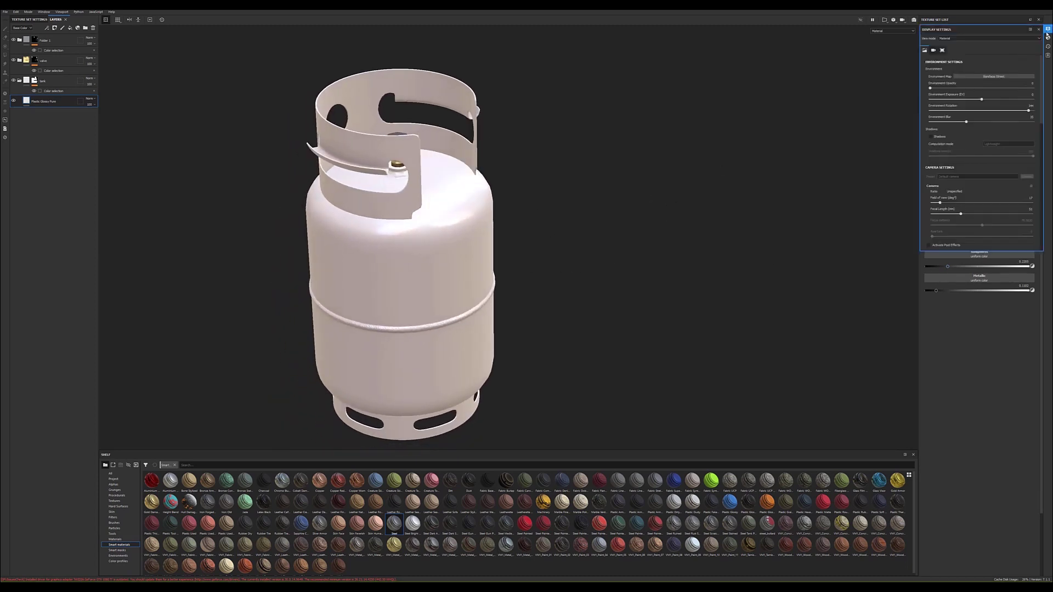
left_click(1005, 78)
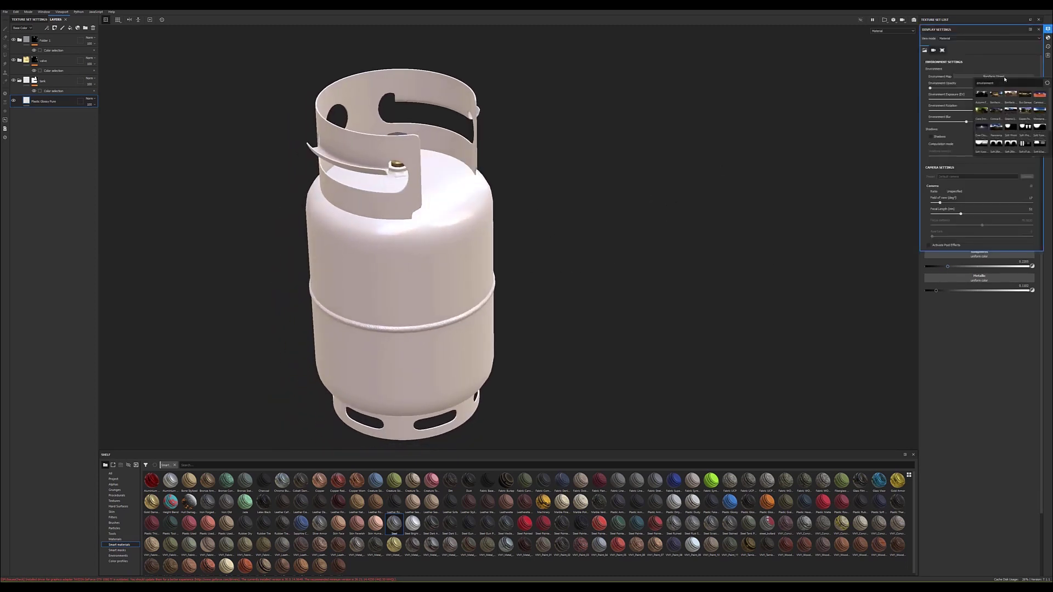
scroll(1022, 110, "down", 2)
scroll(1024, 115, "up", 2)
left_click(986, 144)
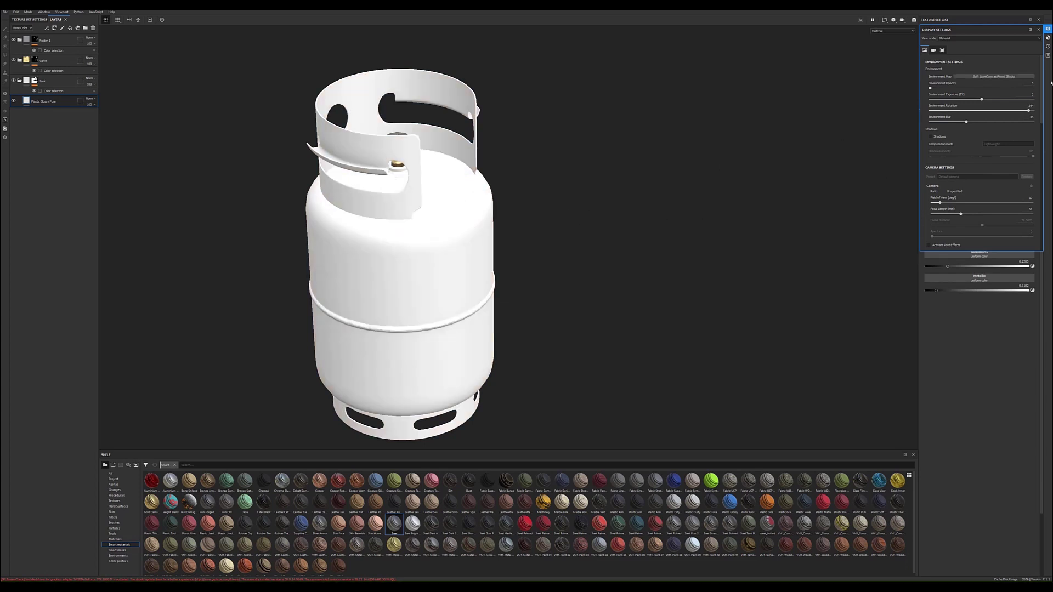
left_click(982, 78)
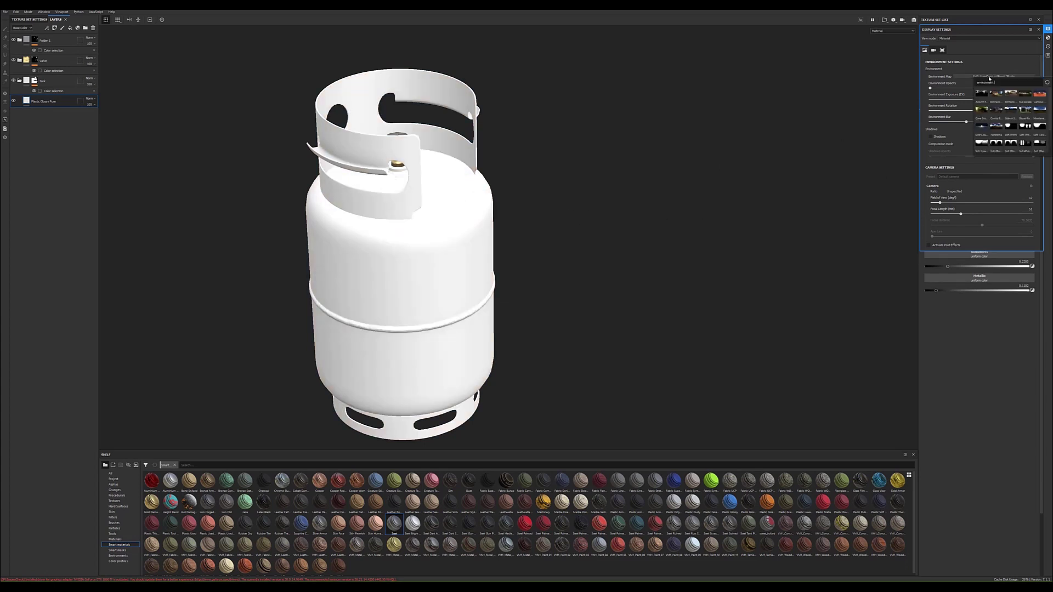
left_click(1032, 129)
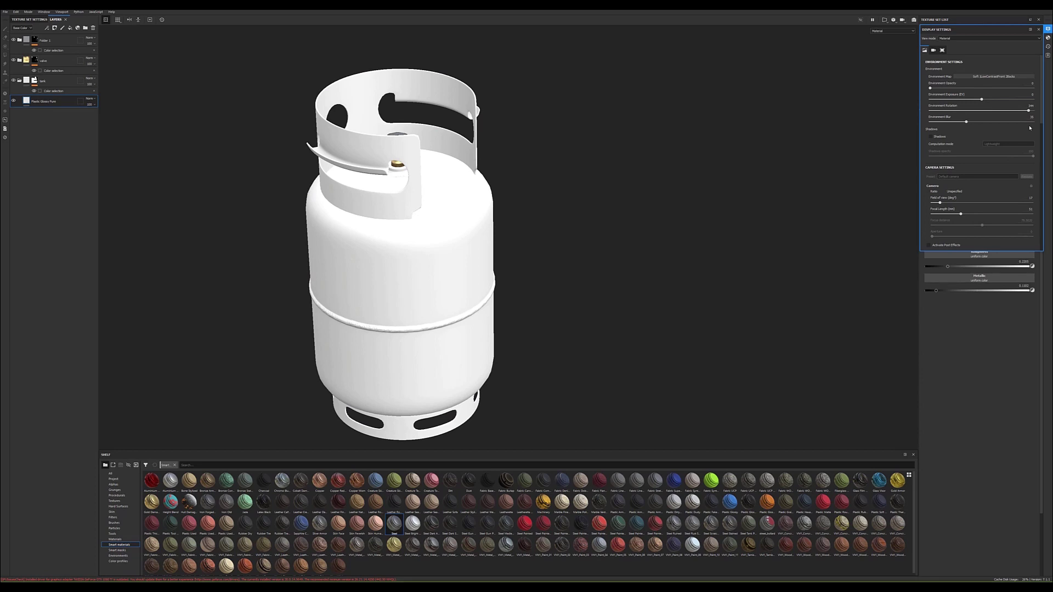
left_click(1022, 78)
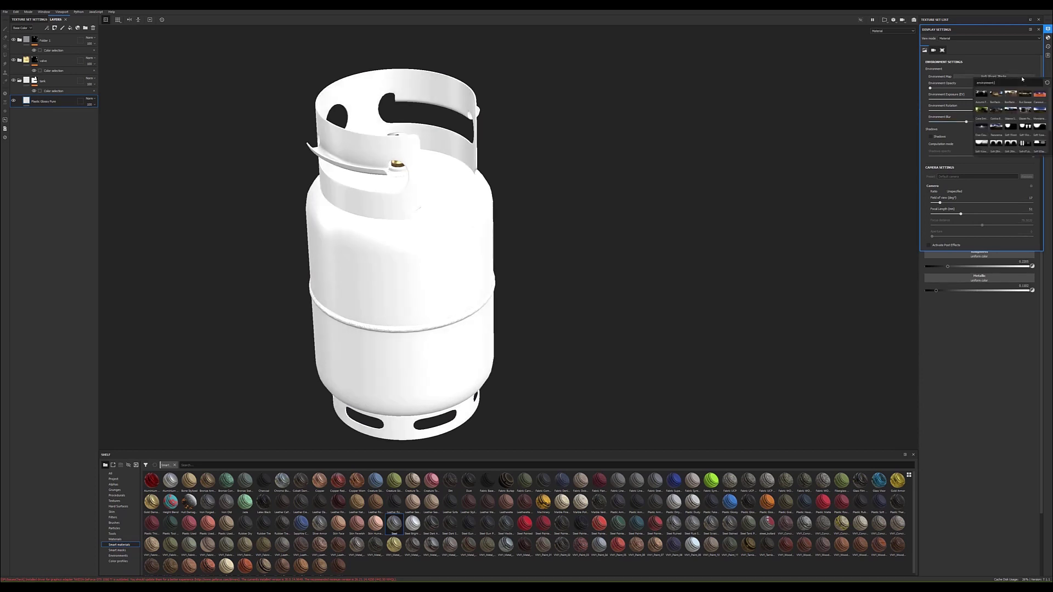
left_click(1039, 126)
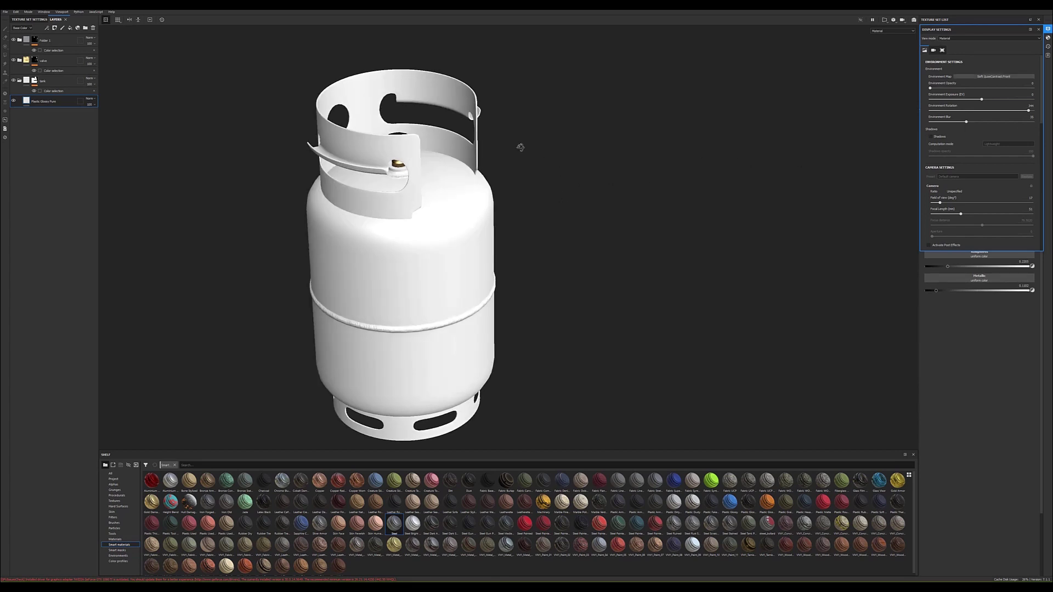
Step: Rotate the environment lighting around the tank and dismiss the lighting list
left_click_drag(519, 146, 548, 188, "alt")
right_click_drag(548, 188, 382, 192, "shift")
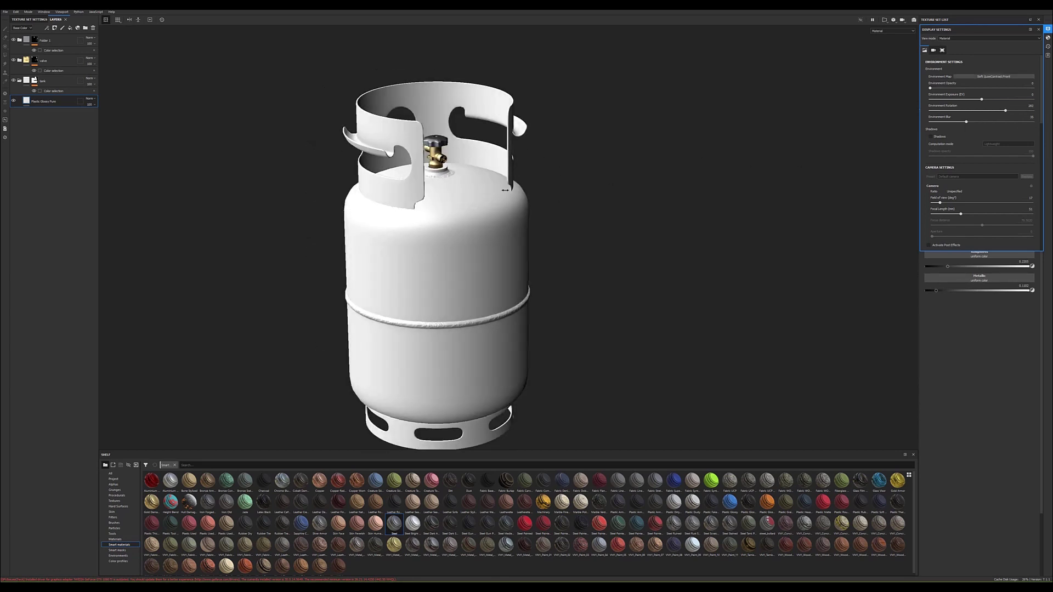
left_click(1020, 76)
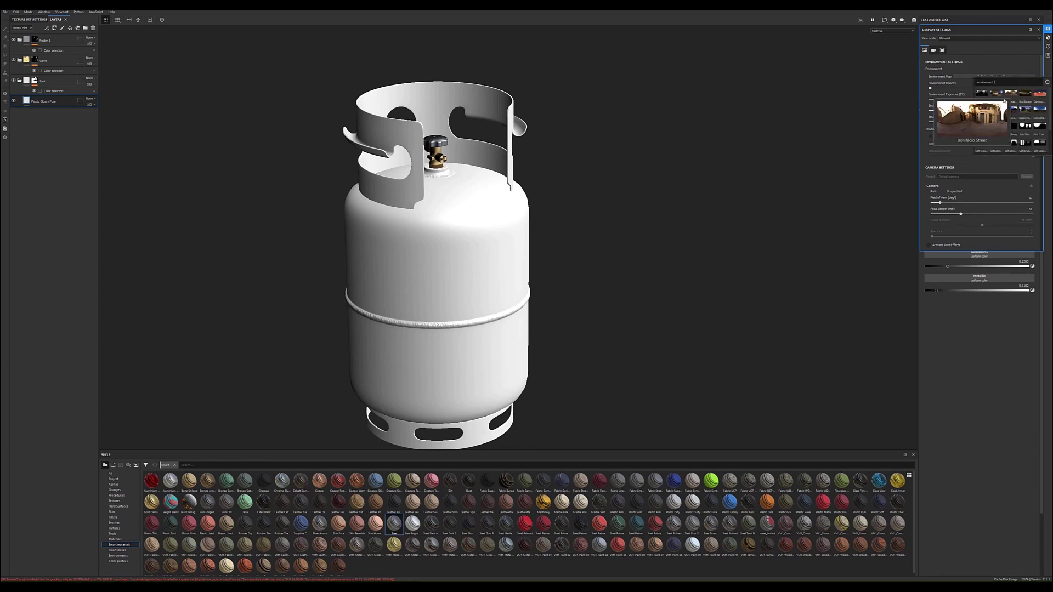
key("Escape")
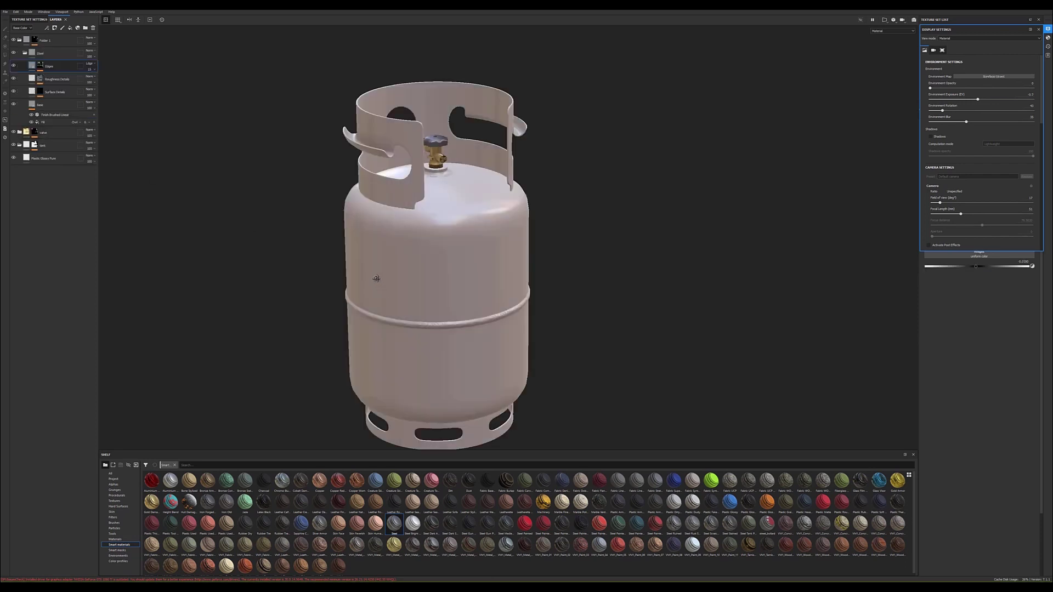
Step: Collapse the Steel folder and Folder 1, and select the Plastic Glossy Pure layer
middle_click_drag(354, 273, 318, 248, "alt")
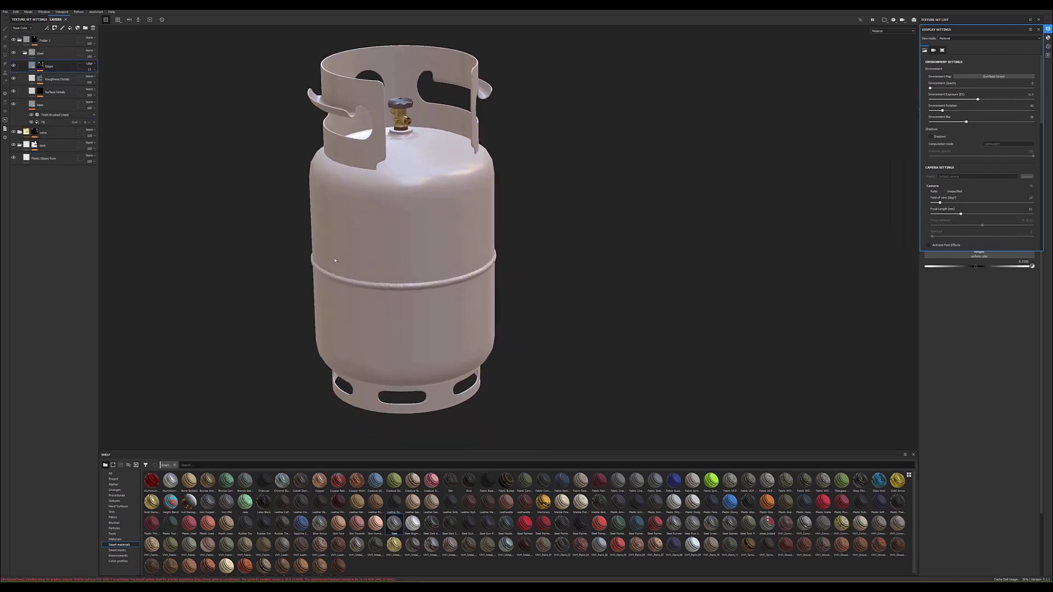
left_click(24, 54)
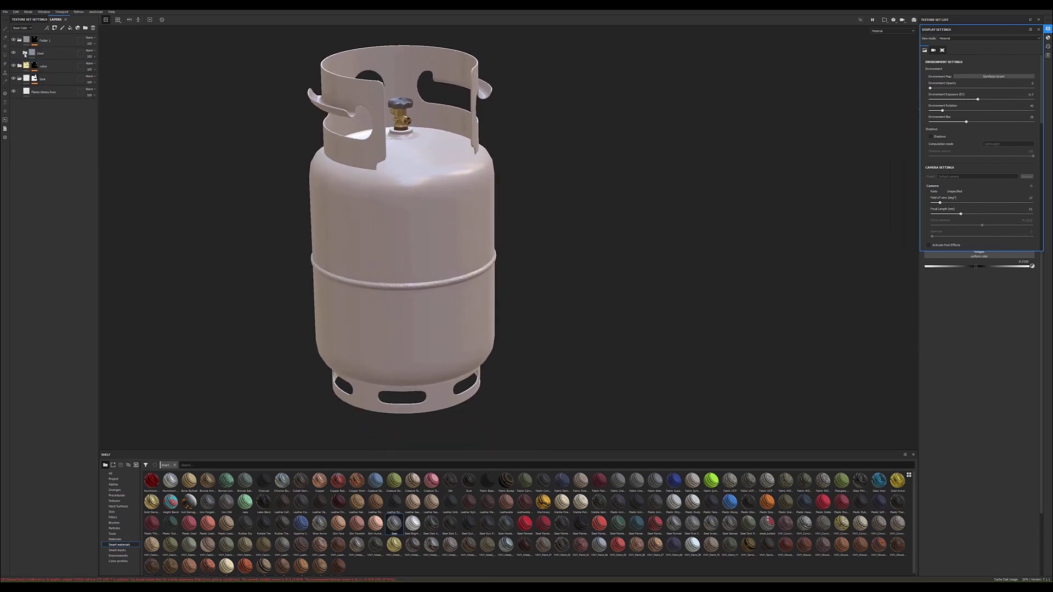
left_click(20, 42)
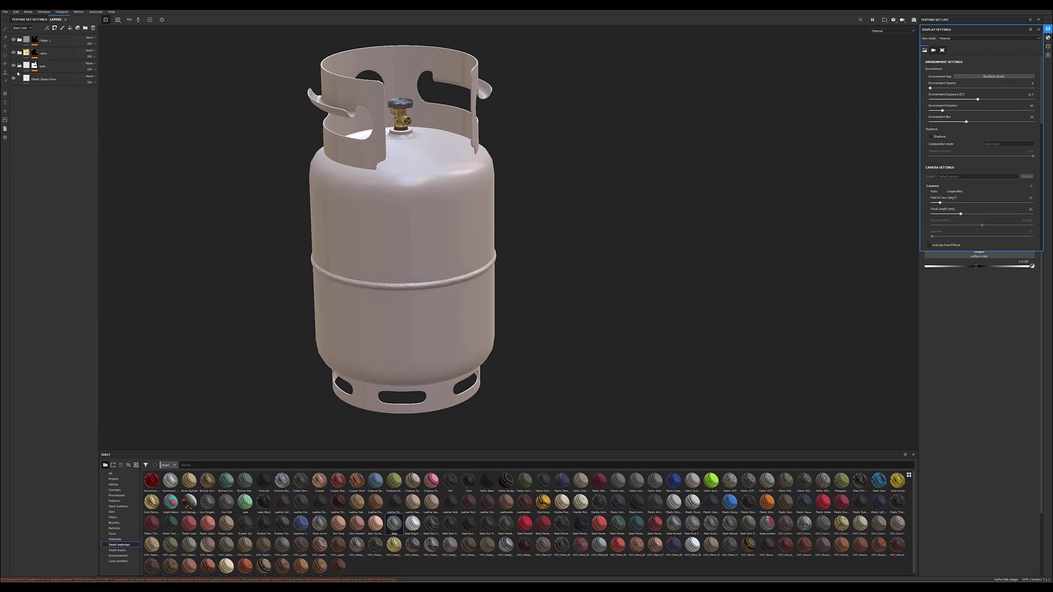
left_click(32, 79)
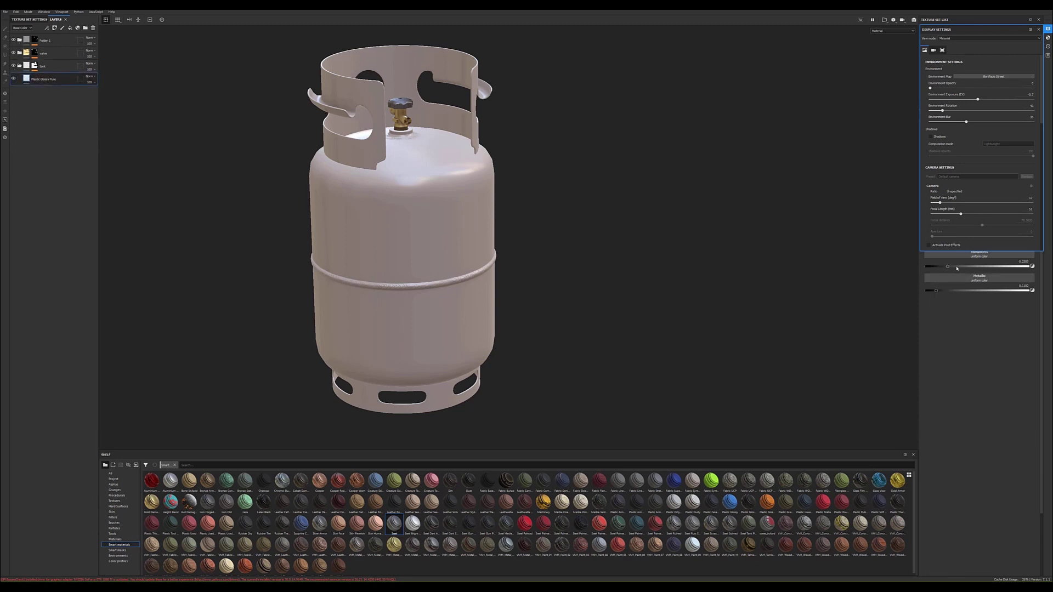
Step: Set the plastic fill's base colour to neutral grey 0.68
left_click(1038, 29)
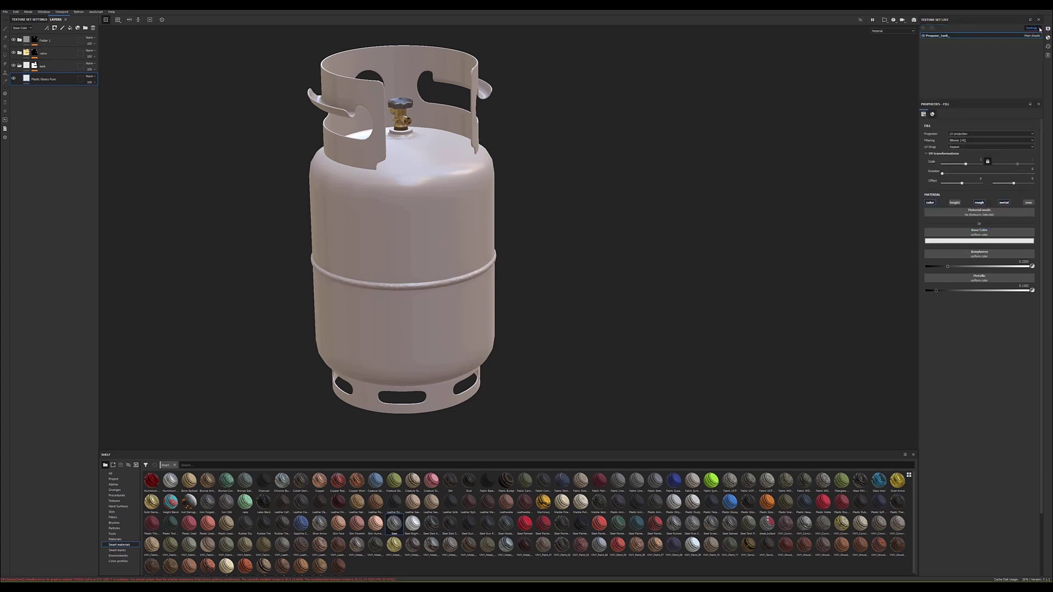
left_click(982, 240)
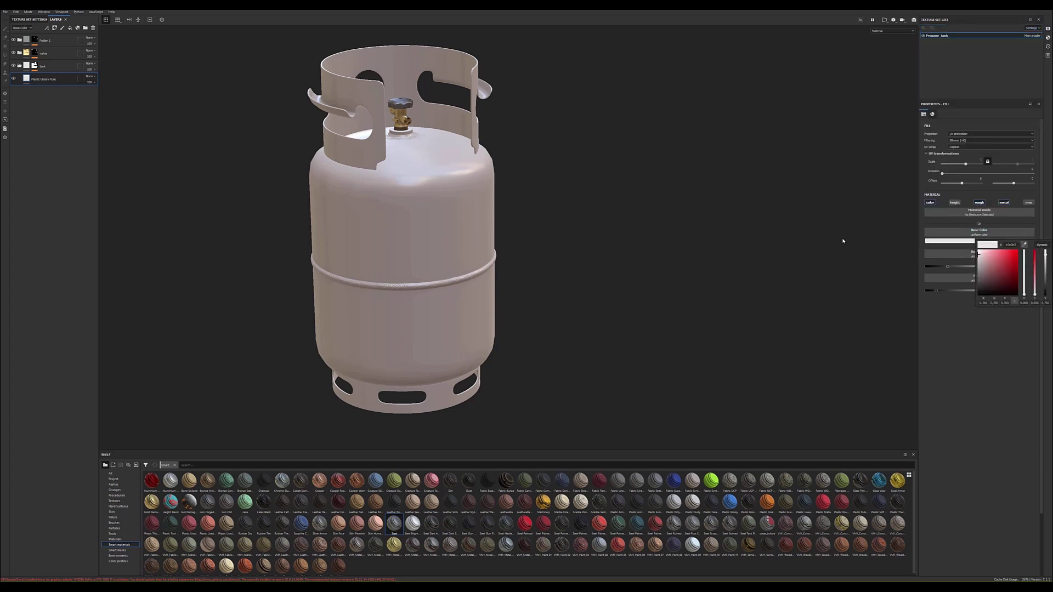
left_click_drag(979, 256, 969, 257)
left_click_drag(728, 240, 542, 233, "alt")
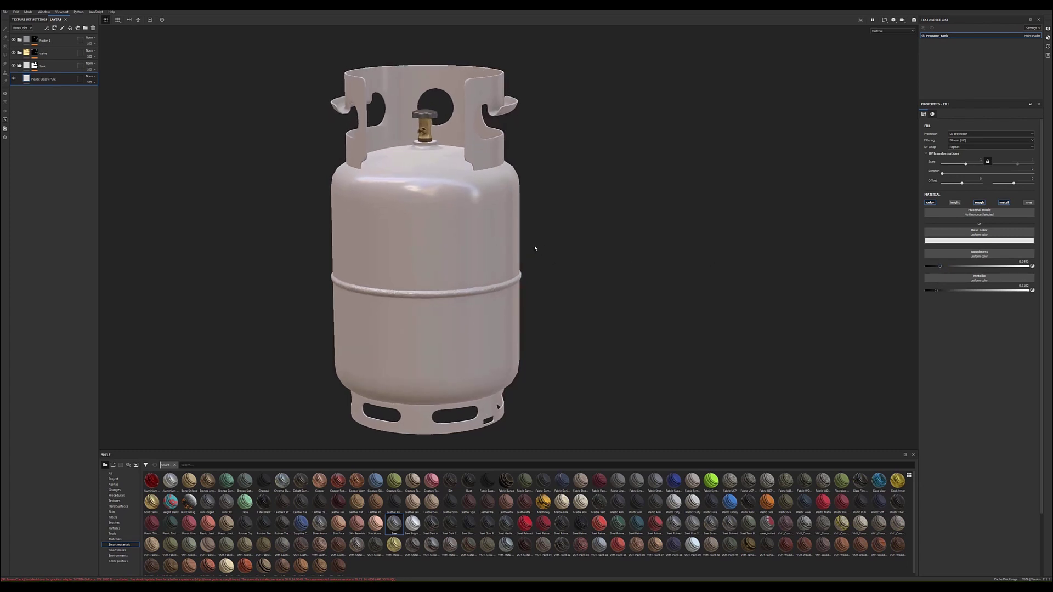
Step: Enable the height channel on the plastic fill layer and choose its texture
left_click_drag(536, 244, 454, 249, "alt")
right_click_drag(454, 250, 480, 252, "shift")
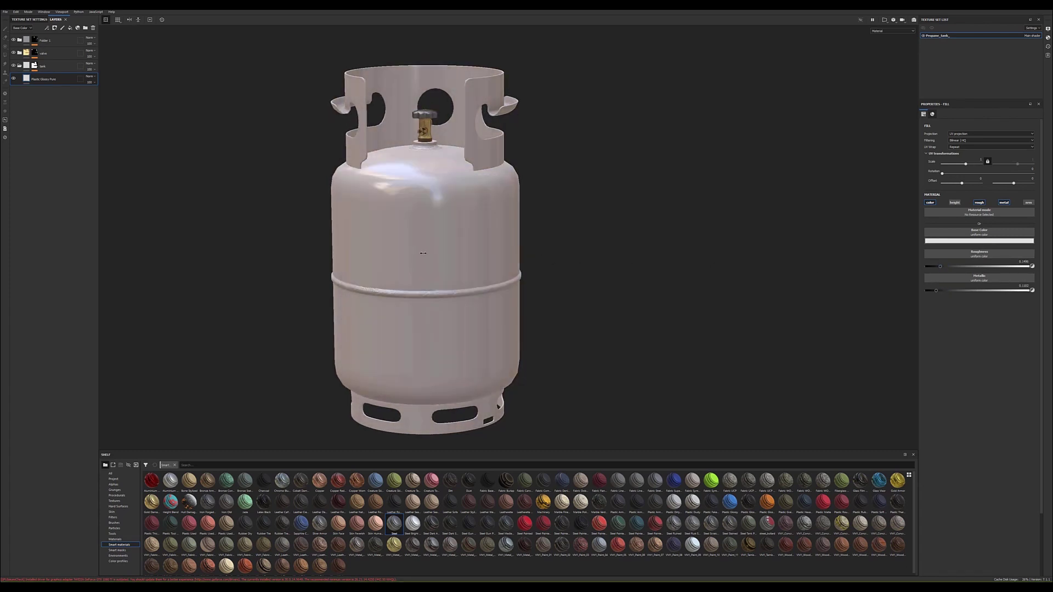
mouse_move(322, 228)
left_mouse_down("alt")
mouse_move(329, 240)
mouse_move(338, 193)
mouse_move(343, 216)
mouse_move(476, 209)
left_mouse_up("alt")
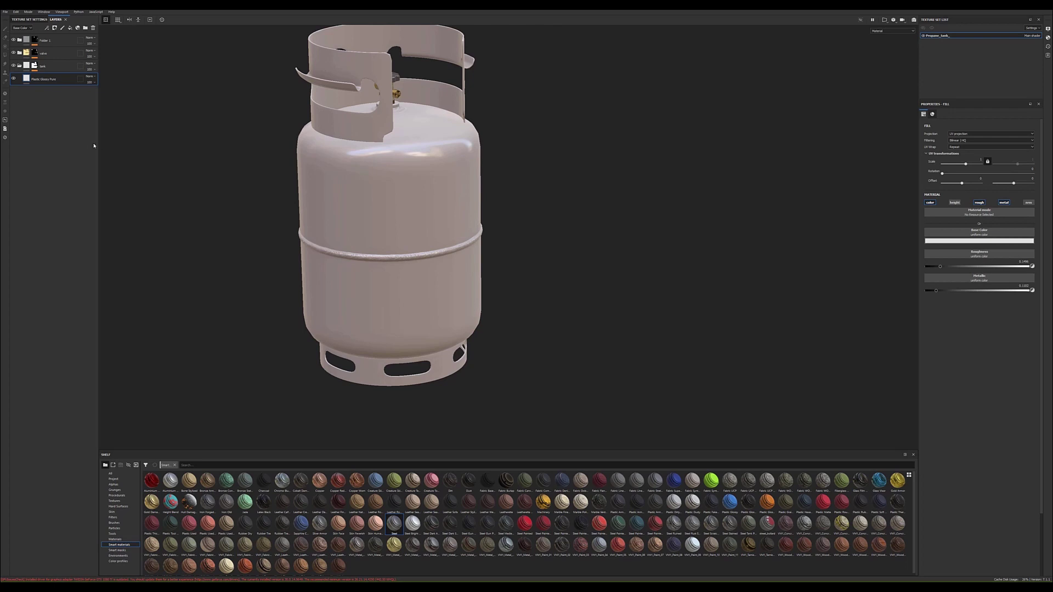
left_click(955, 202)
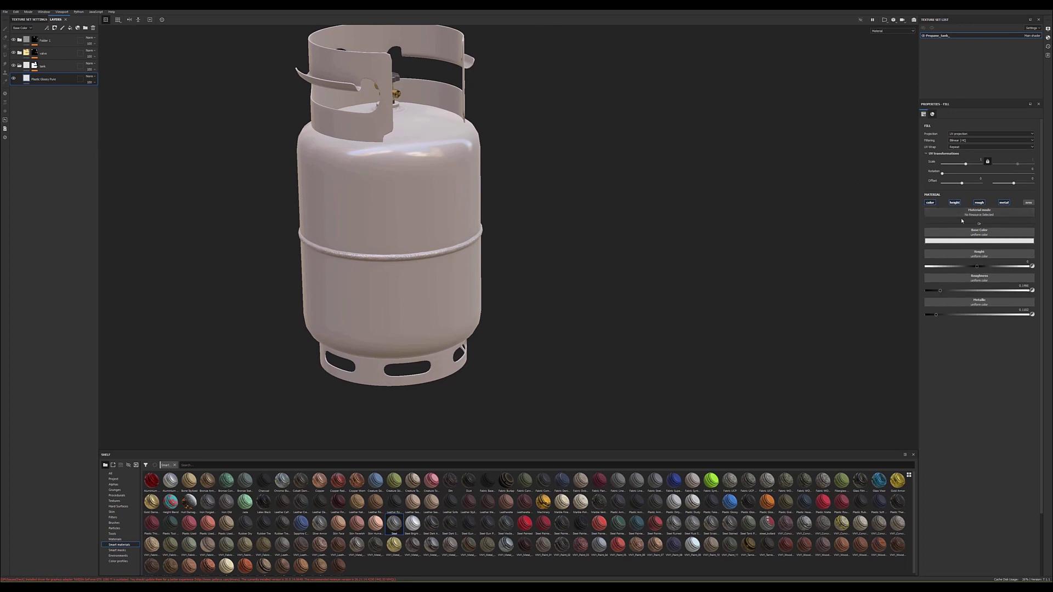
left_click(980, 256)
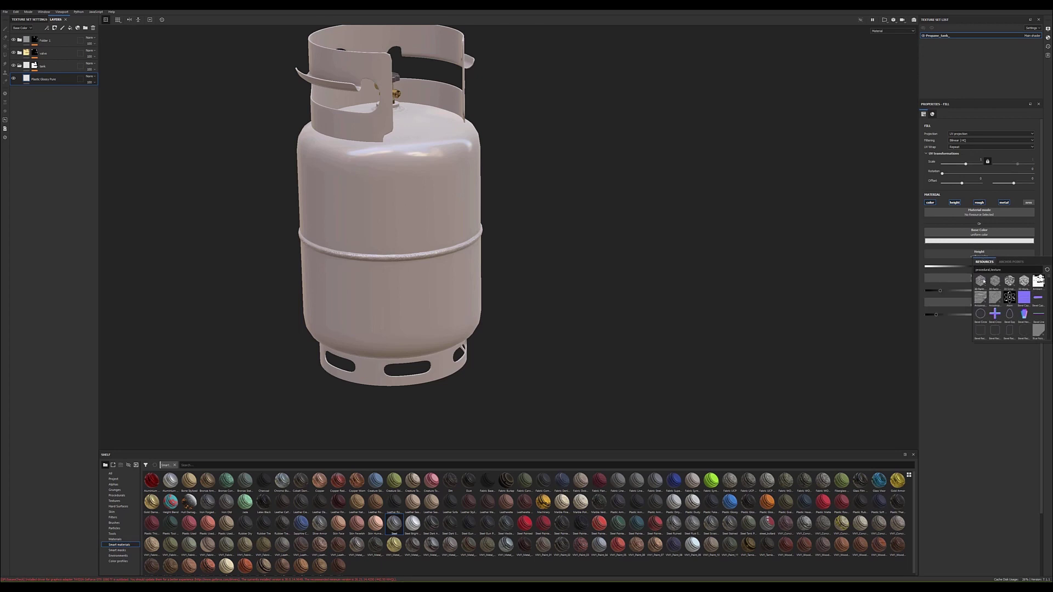
Step: Use 3D Perlin Noise as the height with balance 0.52
left_click(982, 281)
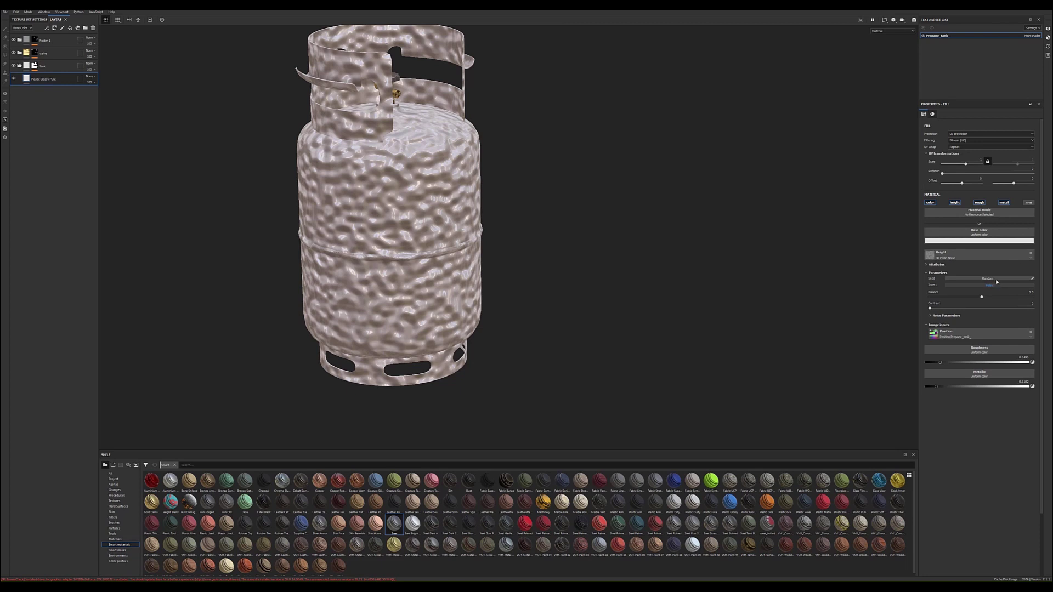
left_click_drag(982, 298, 983, 297)
left_click(931, 317)
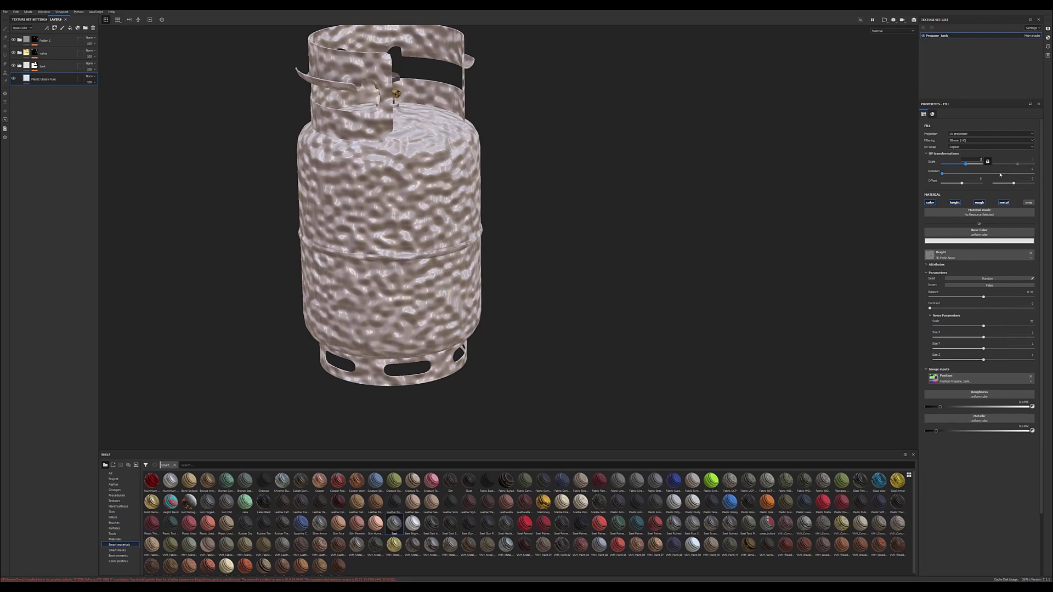
Step: Test rotating the height pattern to about 95–112, then undo it
left_click(999, 174)
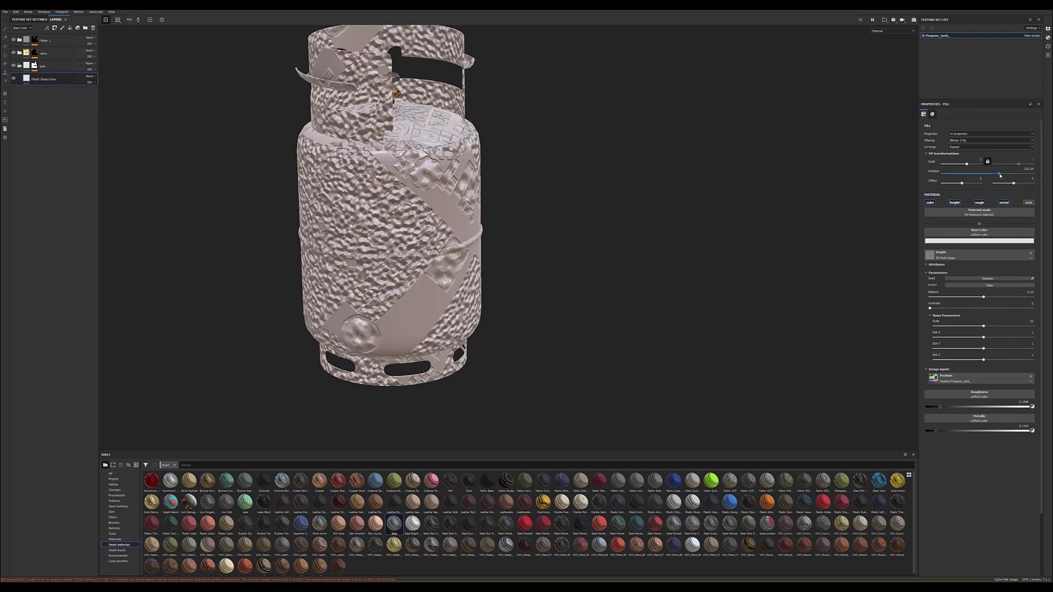
left_click(971, 174)
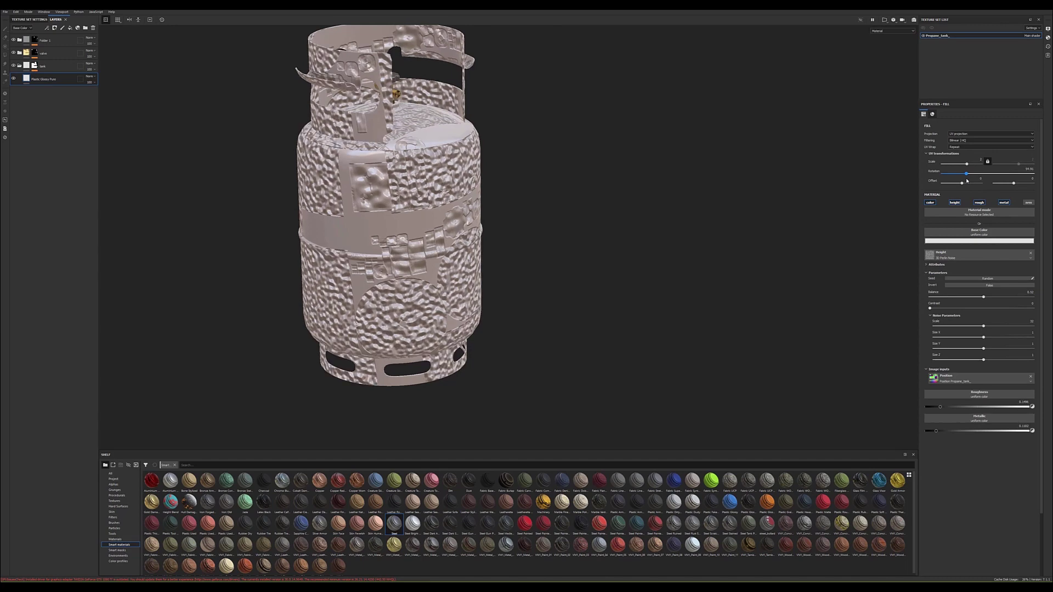
left_click_drag(971, 174, 966, 174)
key("ctrl+z")
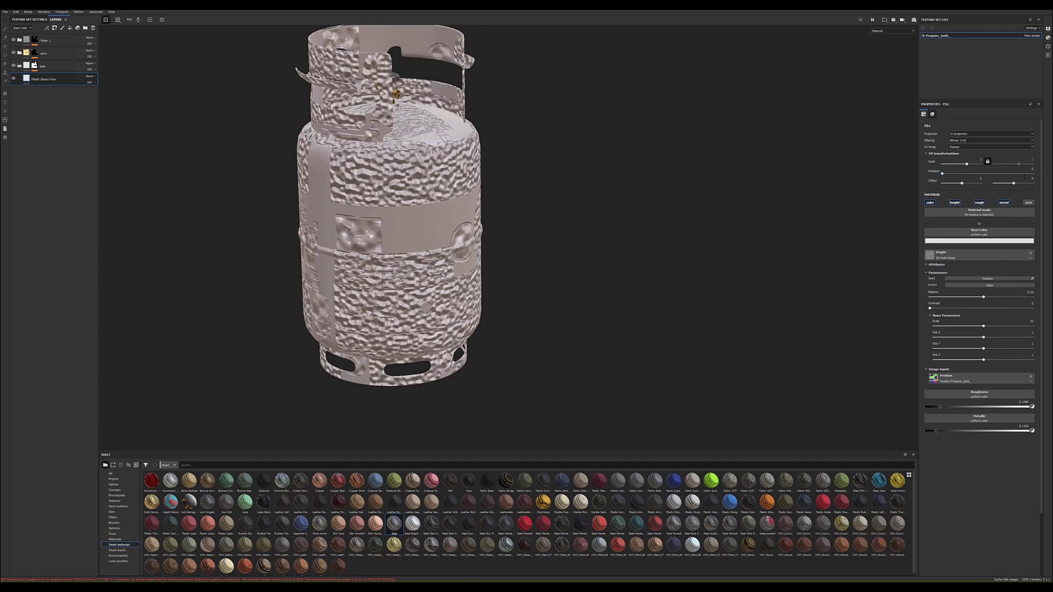
key("ctrl+z")
left_click_drag(509, 258, 822, 253, "alt")
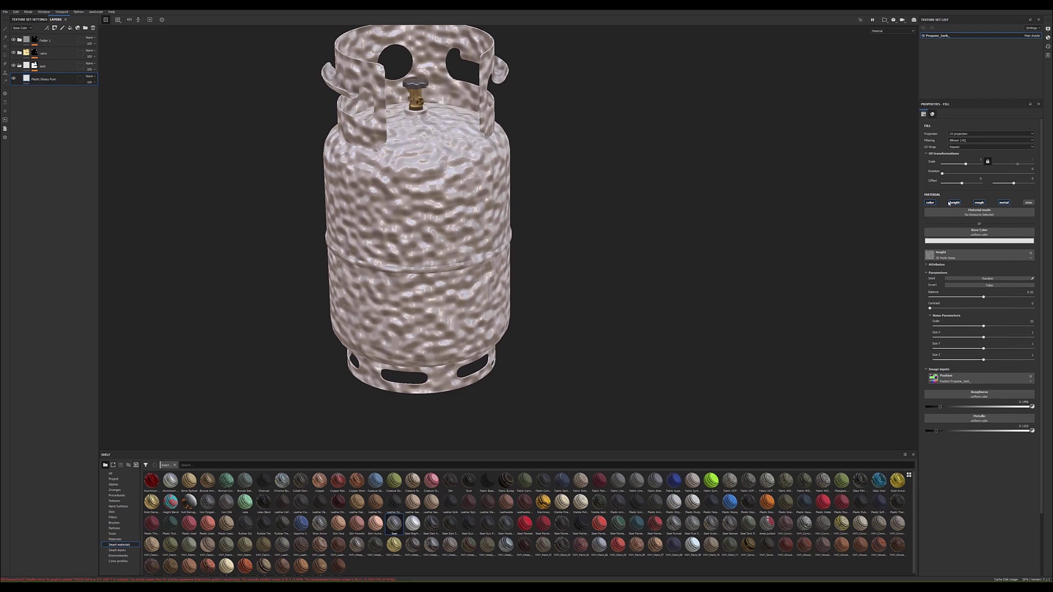
Step: Set the fill projection to Tri-planar and add a new fill layer
left_click(964, 134)
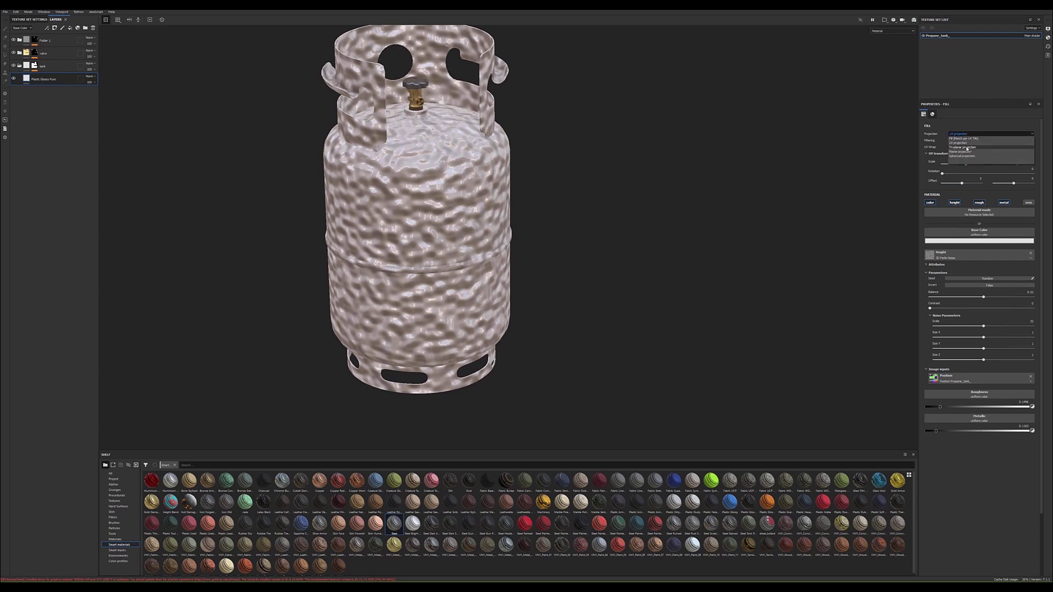
left_click(962, 146)
left_click_drag(686, 230, 512, 231, "alt")
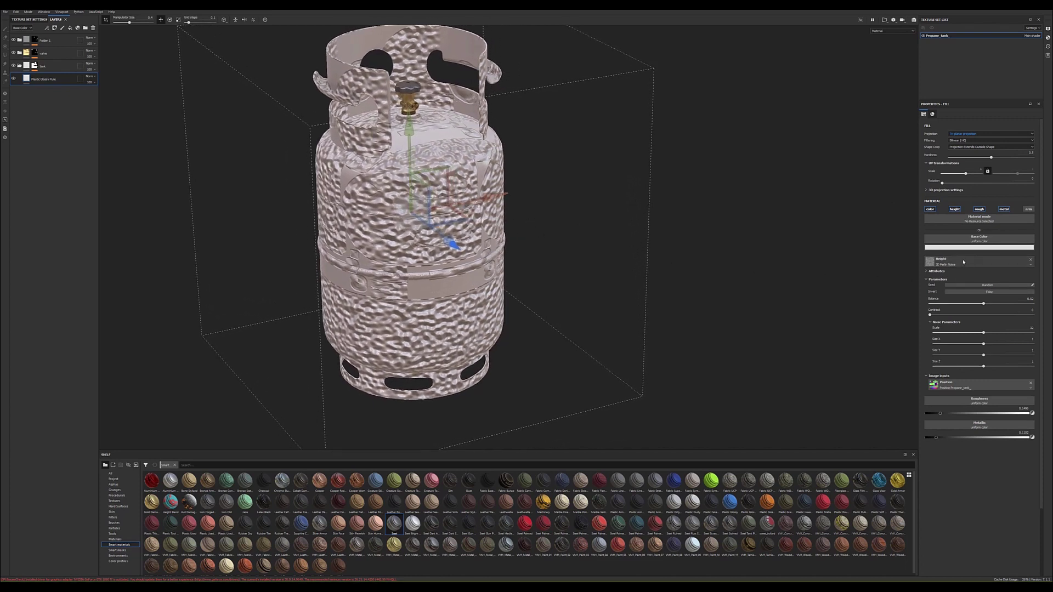
left_click(933, 264)
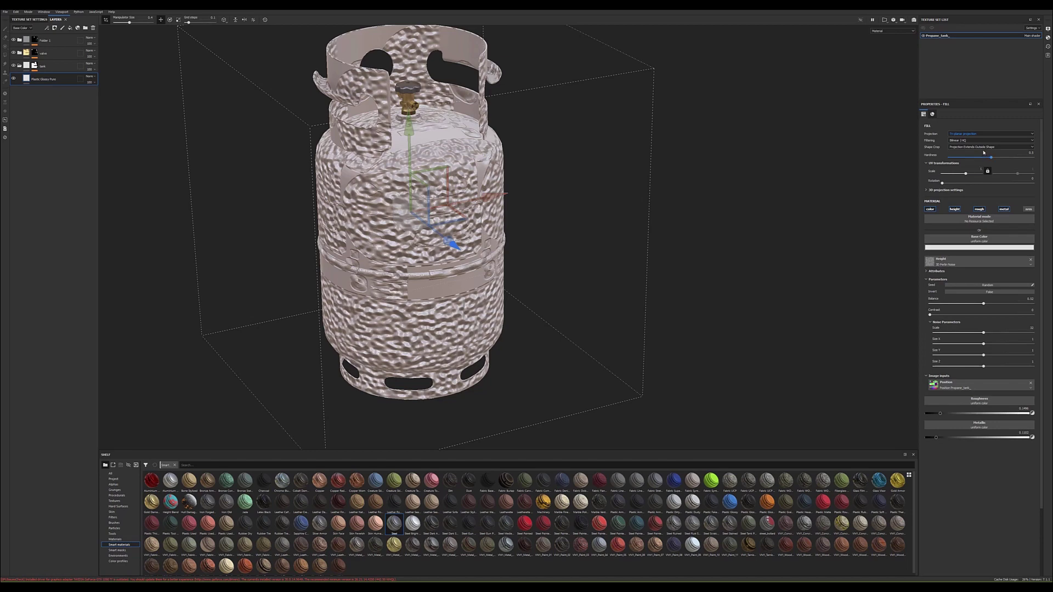
left_click_drag(230, 177, 179, 177, "alt")
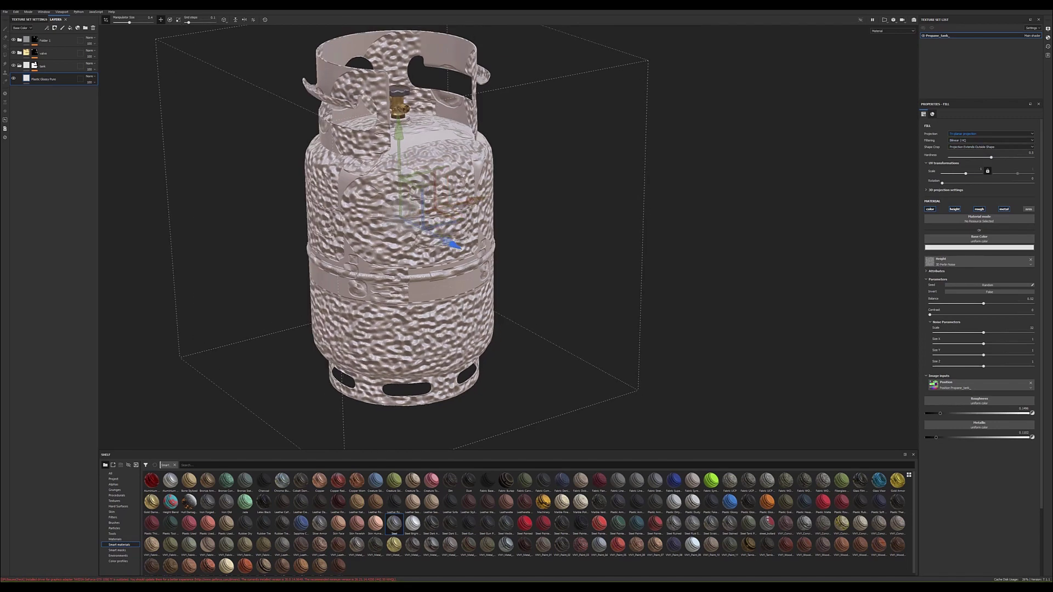
key("F1")
left_click(69, 28)
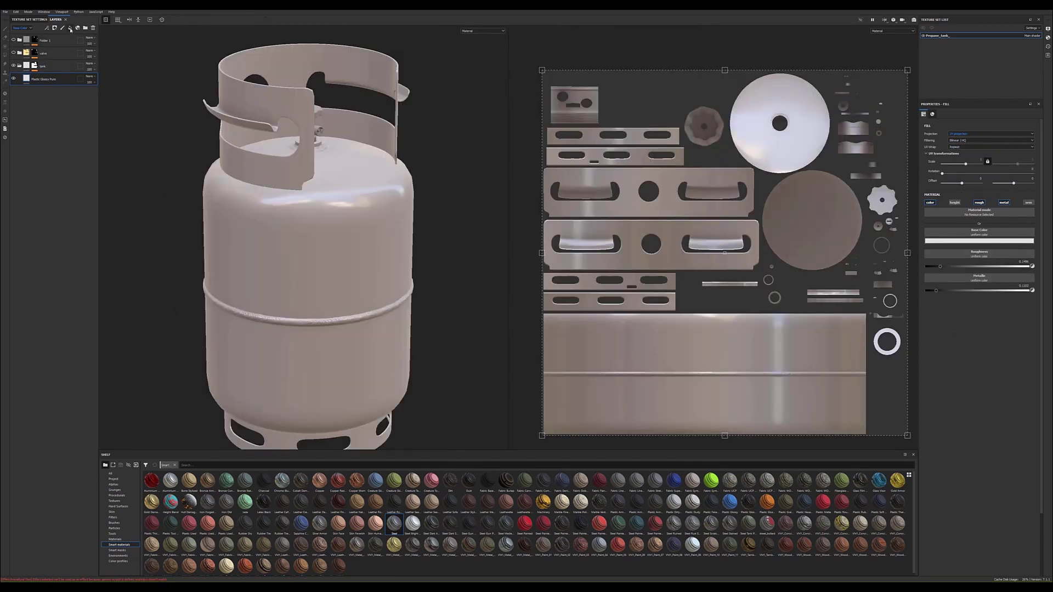
Step: Restrict the new fill layer to Height and apply Gaussian Noise as its height
left_click(955, 203)
left_click(969, 233)
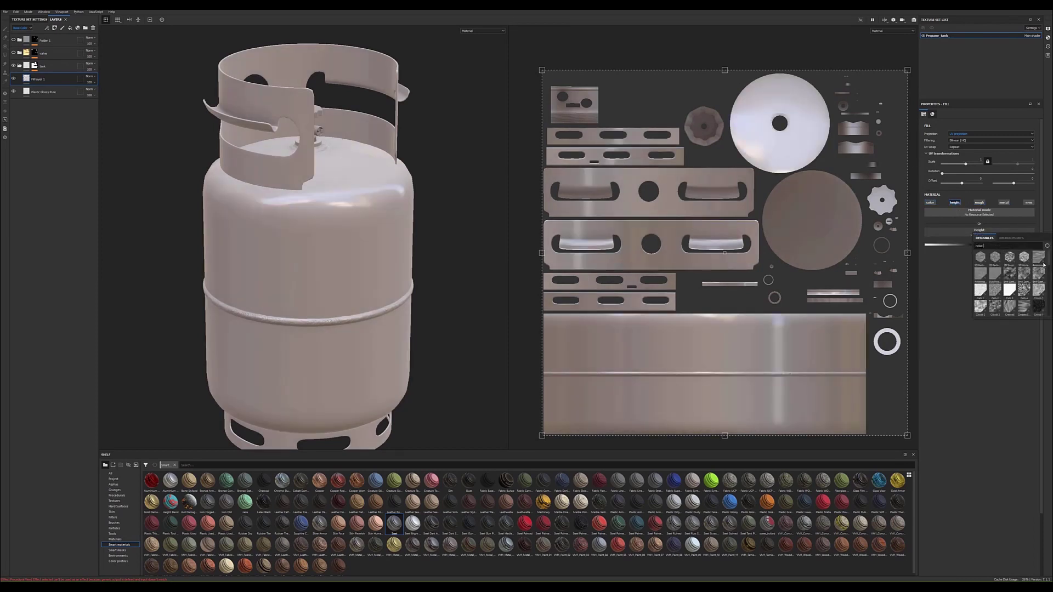
left_click_drag(1048, 258, 1050, 282)
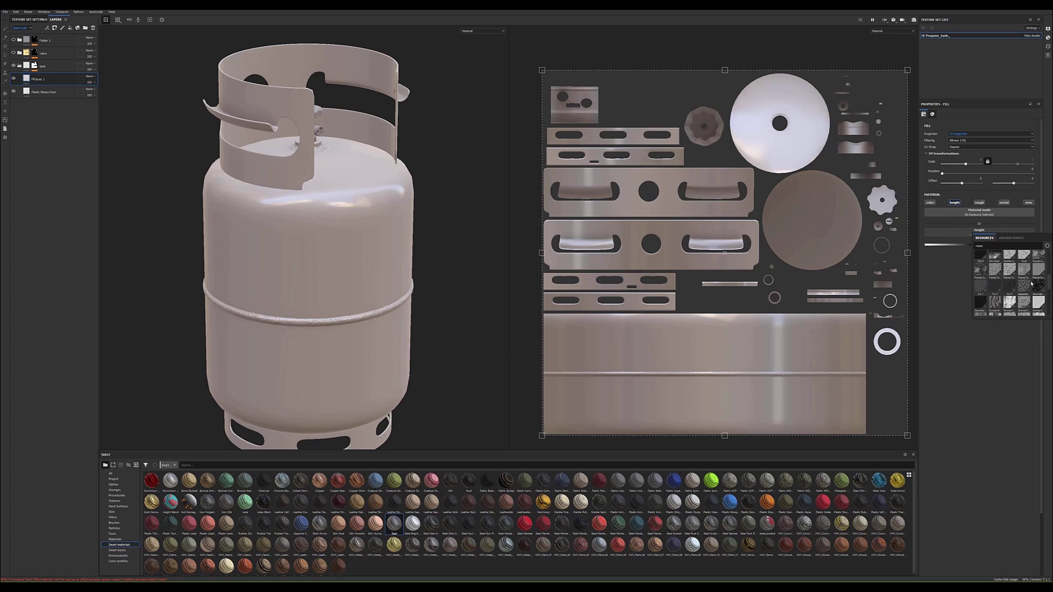
left_click(1031, 283)
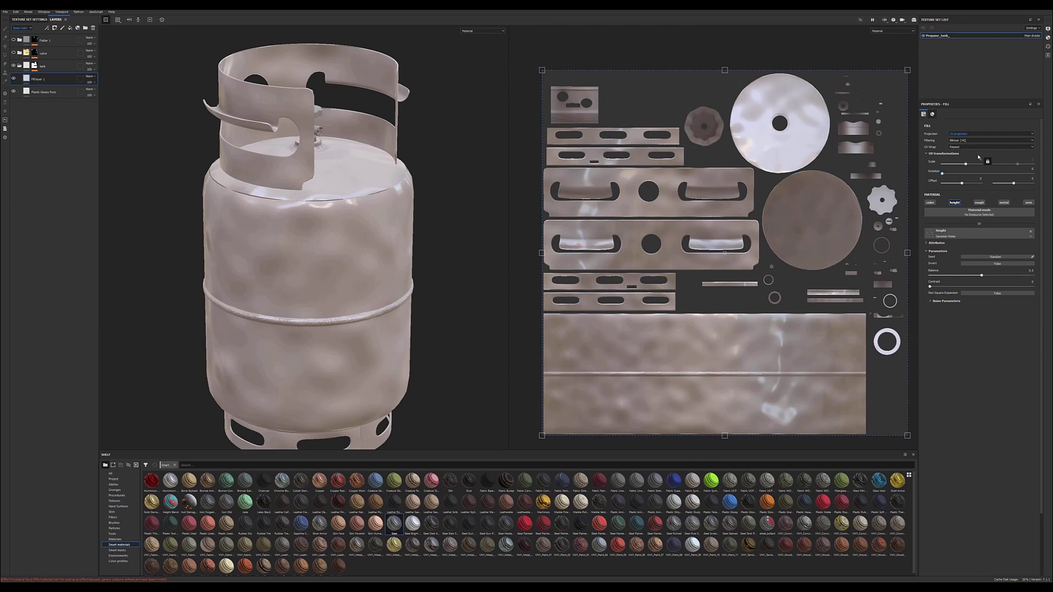
Step: Set the noise fill to tri-planar projection, adjust its scale and lower balance to 0.47
left_click(974, 135)
left_click(967, 144)
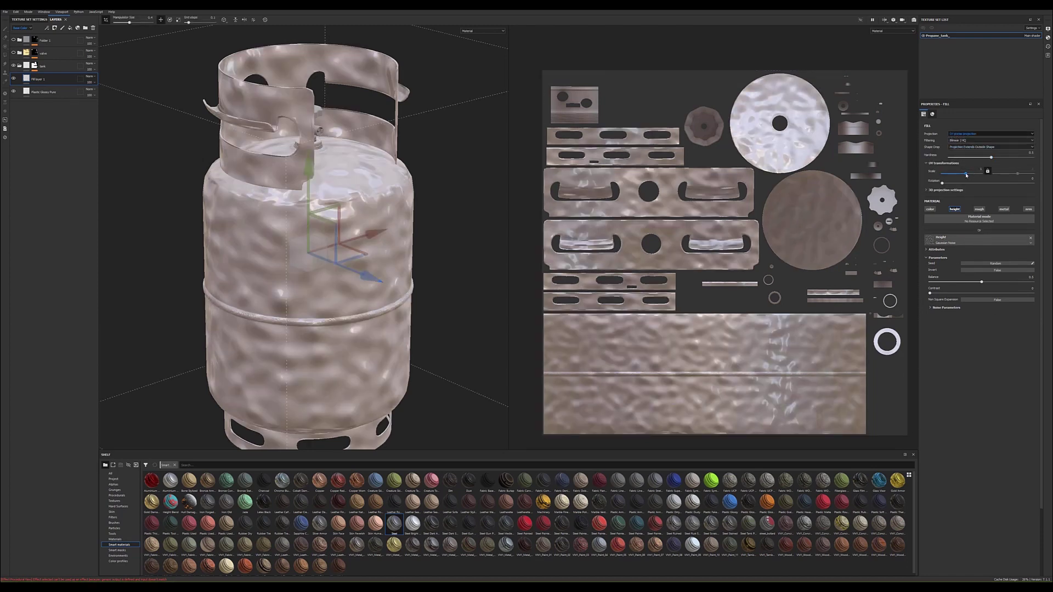
left_click_drag(966, 175, 970, 177)
left_click_drag(969, 176, 968, 177)
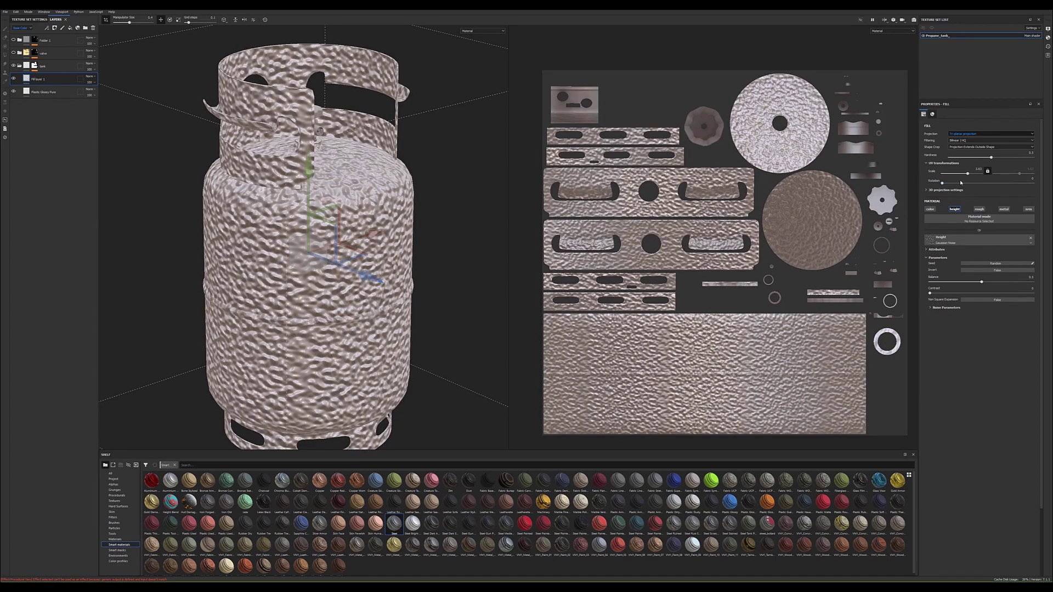
left_click_drag(982, 284, 991, 283)
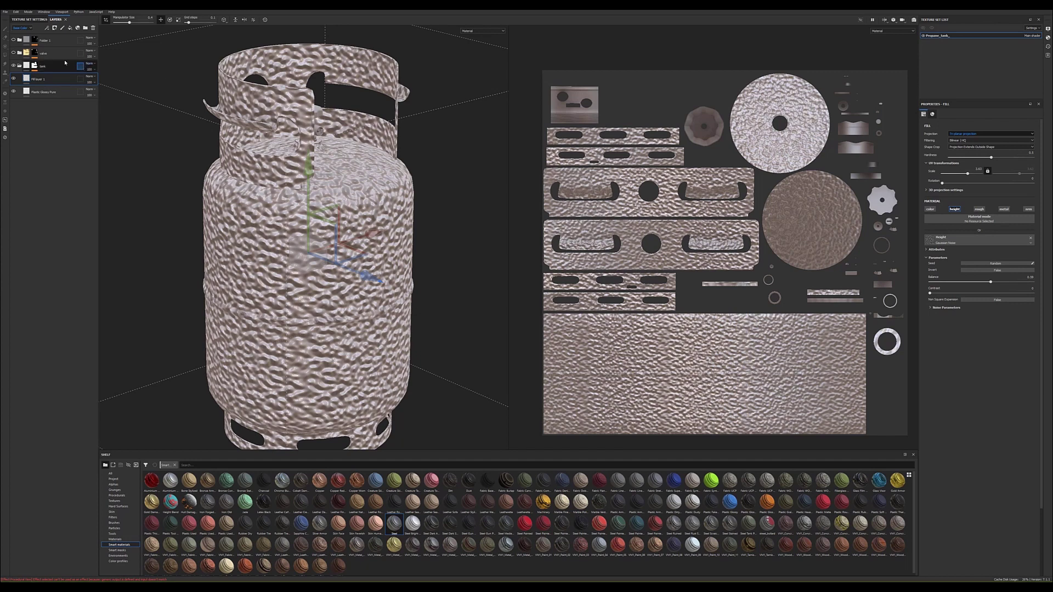
Step: Switch the Layers panel channel from Base Color to Height
left_click(22, 27)
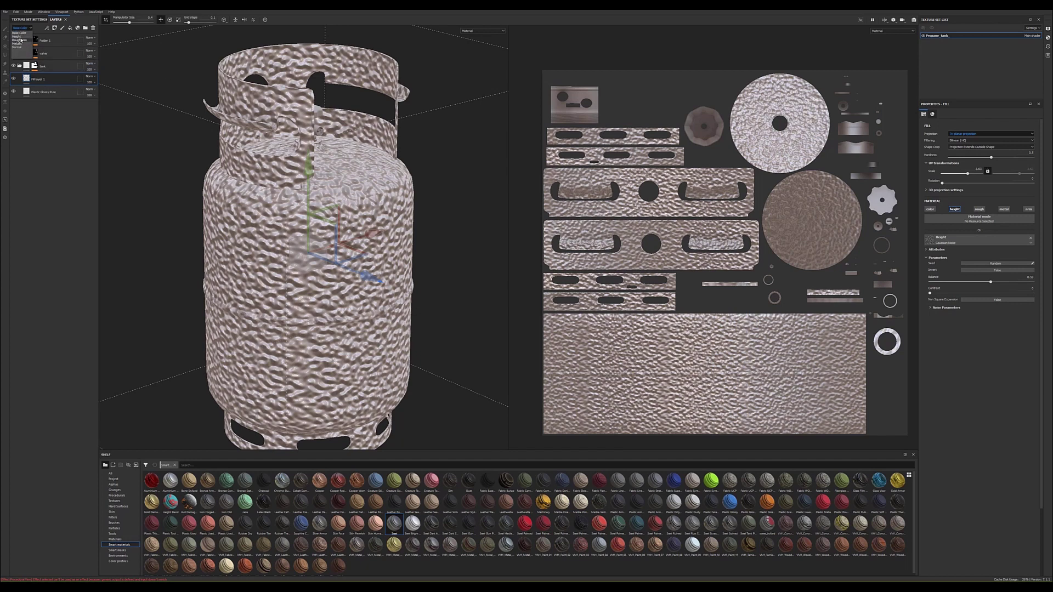
left_click(16, 36)
left_click(89, 82)
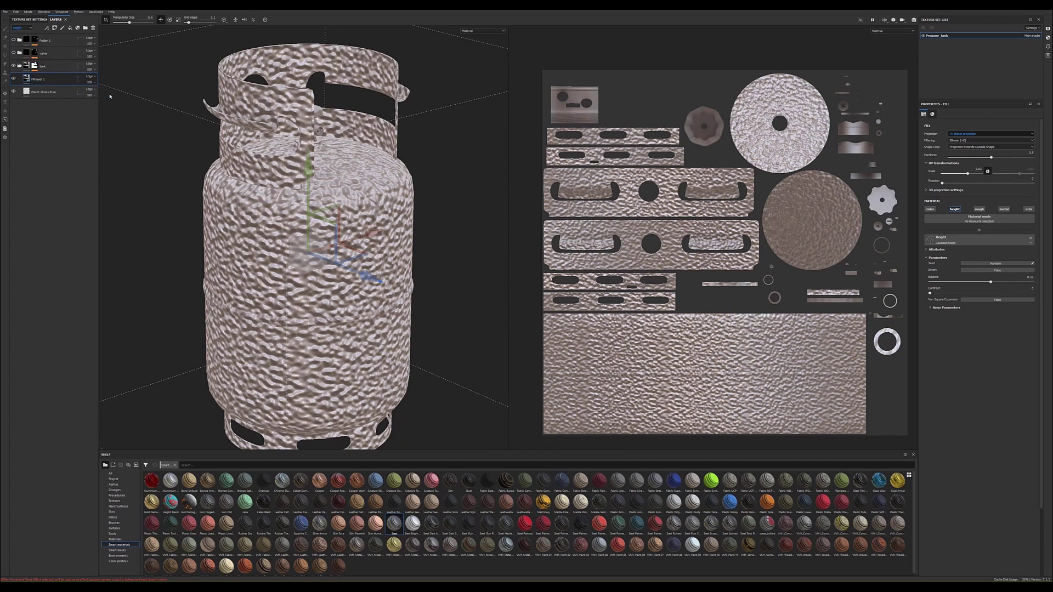
Step: Turn Fill layer 1's height strength nearly off
left_click(89, 82)
left_click_drag(110, 92, 86, 93)
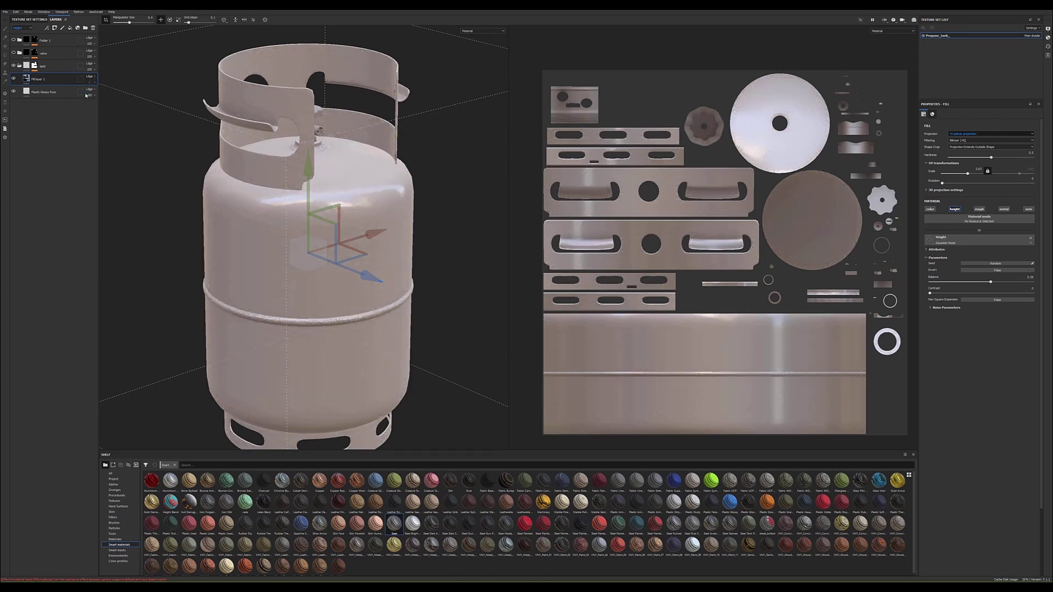
mouse_move(263, 142)
left_mouse_down("alt")
mouse_move(221, 99)
mouse_move(197, 115)
left_mouse_up("alt")
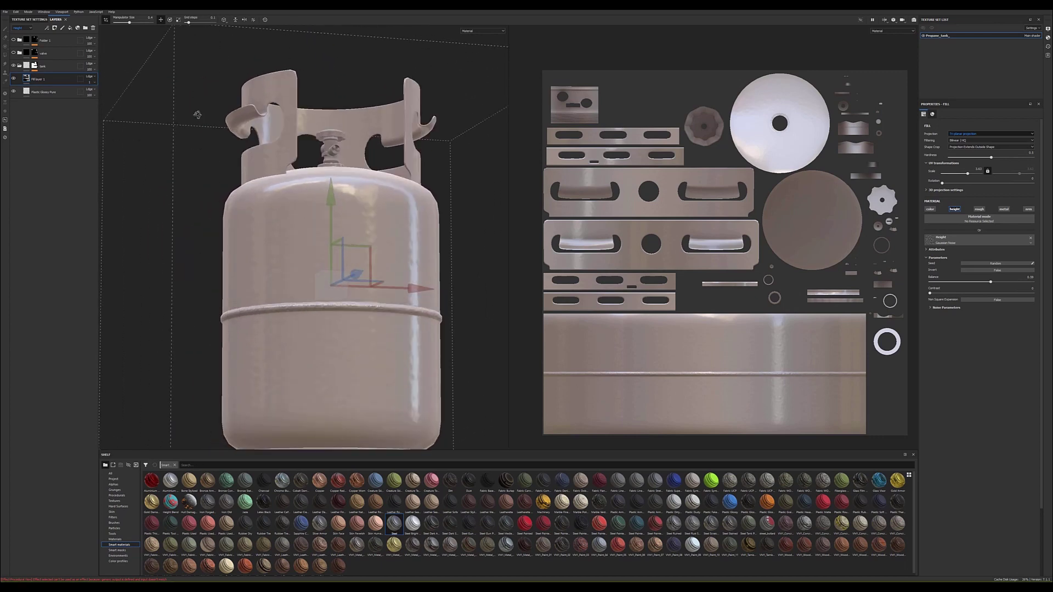
Step: Tweak the Gaussian Noise scale, raise its balance slightly and add a little contrast
left_click_drag(967, 173, 967, 174)
mouse_move(399, 201)
left_mouse_down("alt")
mouse_move(448, 222)
mouse_move(387, 234)
left_mouse_up("alt")
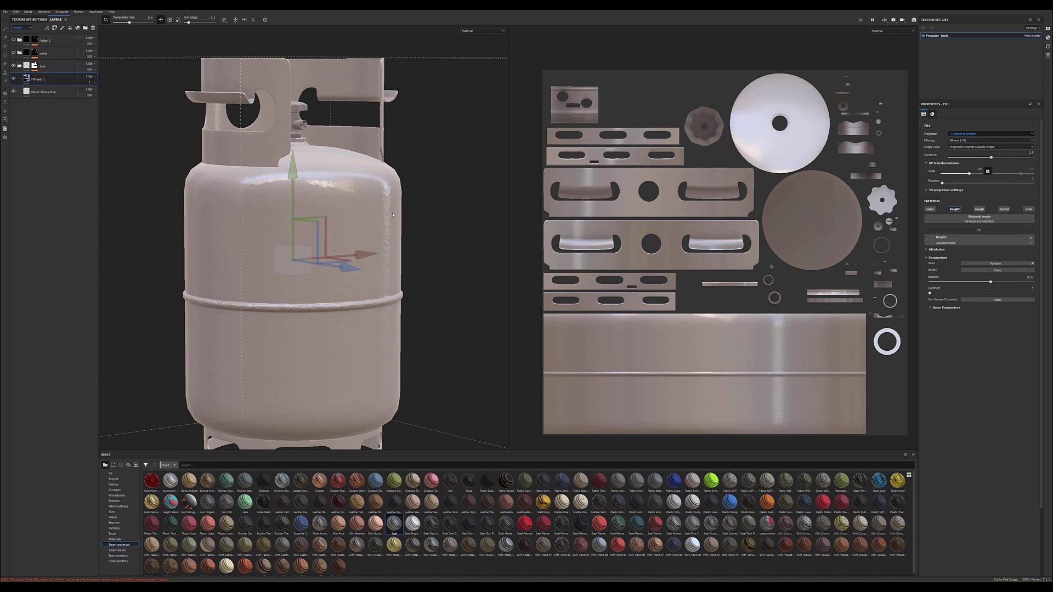
mouse_move(241, 231)
left_mouse_down("alt")
mouse_move(260, 227)
mouse_move(139, 89)
left_mouse_up("alt")
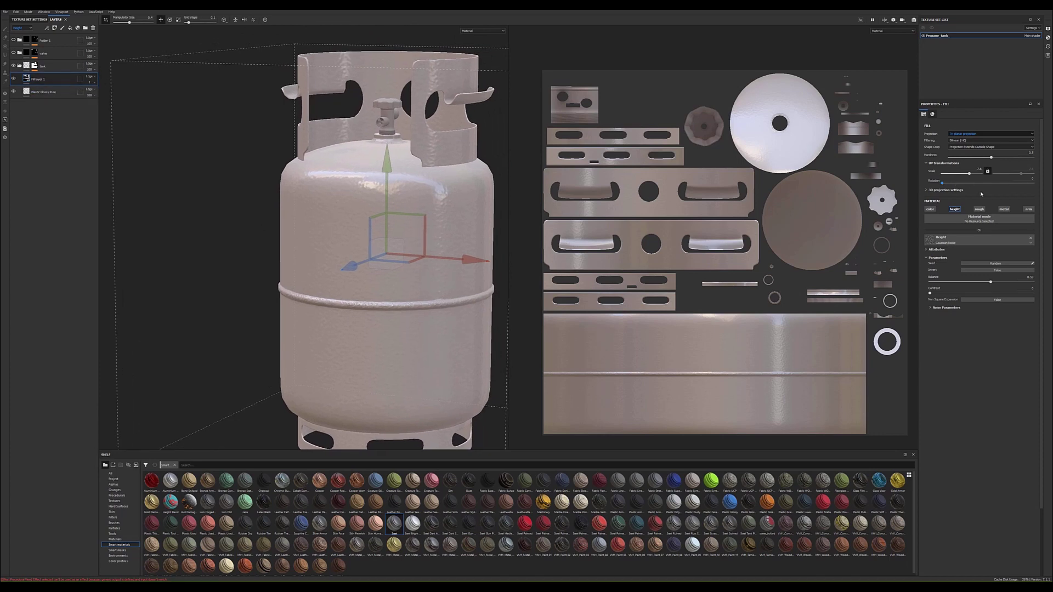
left_click_drag(327, 205, 466, 209, "alt")
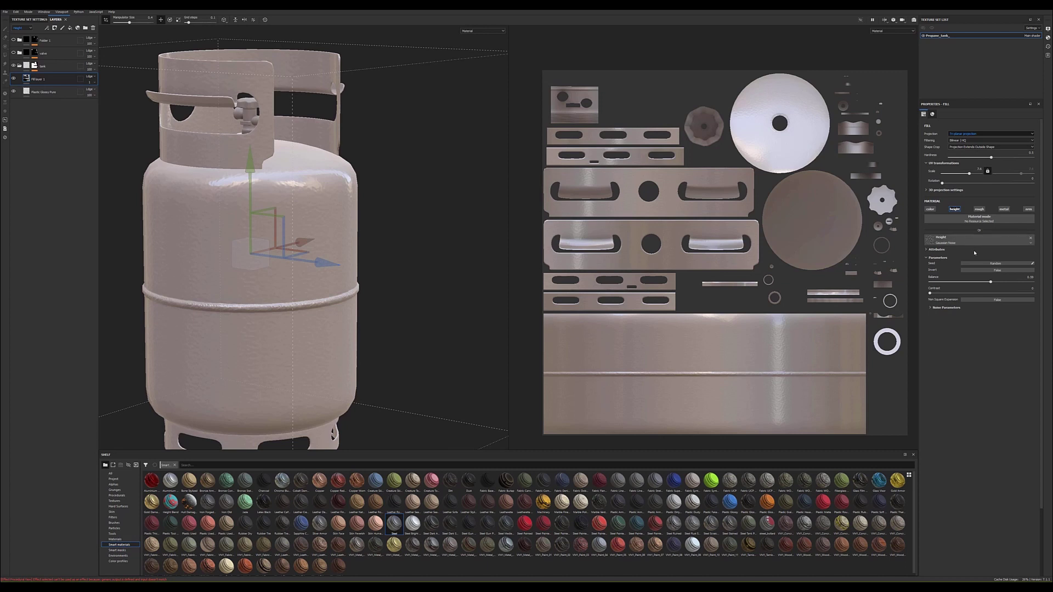
left_click_drag(991, 282, 998, 283)
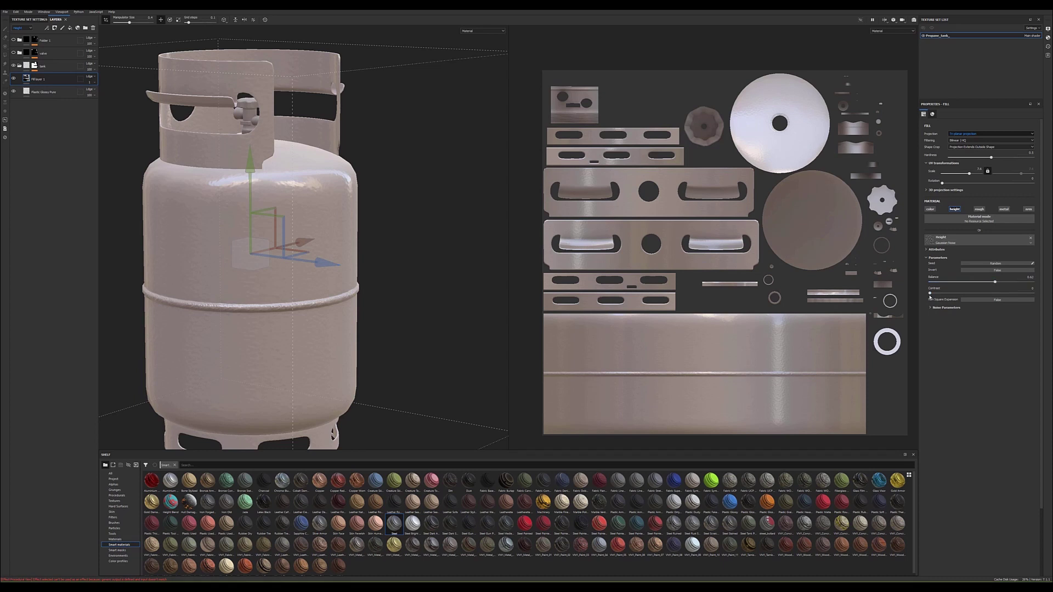
left_click_drag(932, 294, 949, 294)
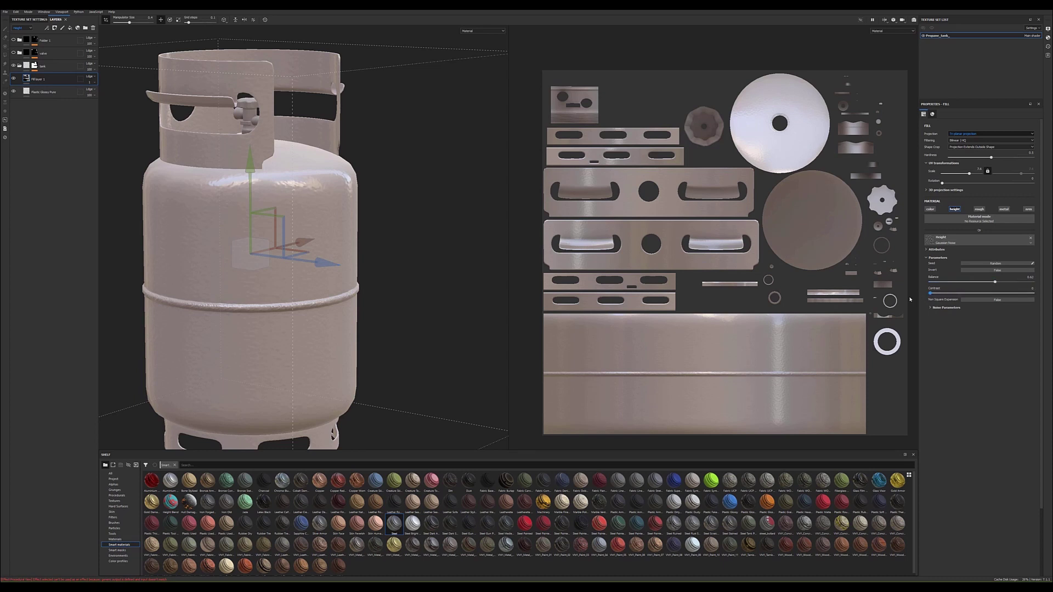
left_click_drag(384, 209, 675, 208, "alt")
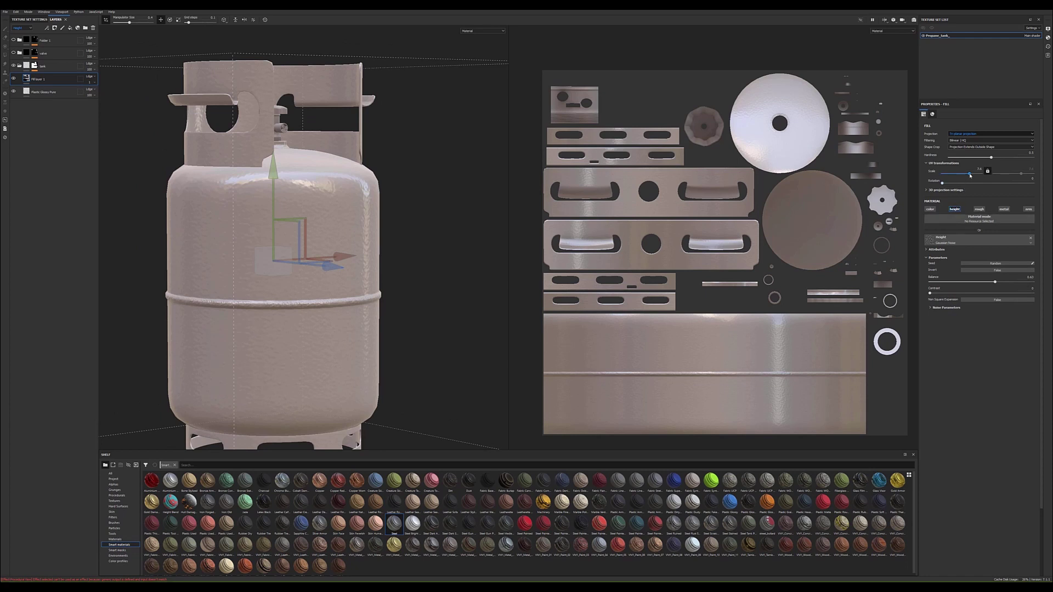
left_click_drag(969, 175, 968, 176)
mouse_move(410, 241)
left_mouse_down("alt")
mouse_move(493, 200)
mouse_move(340, 235)
mouse_move(330, 251)
left_mouse_up("alt")
key("f")
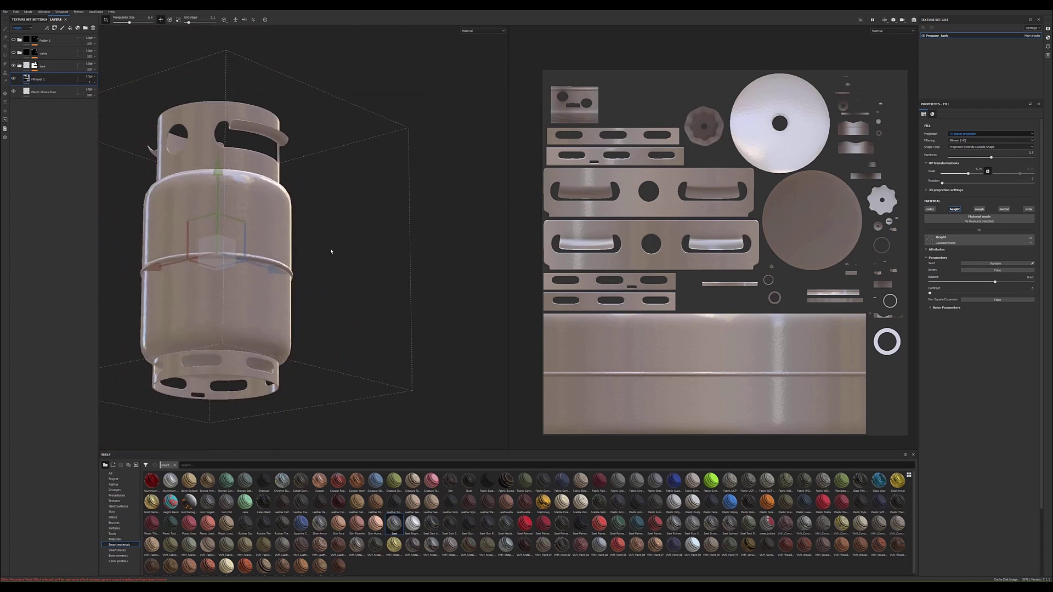
Step: Make the Plastic Glossy Pure layer's roughness slightly higher
left_click(44, 91)
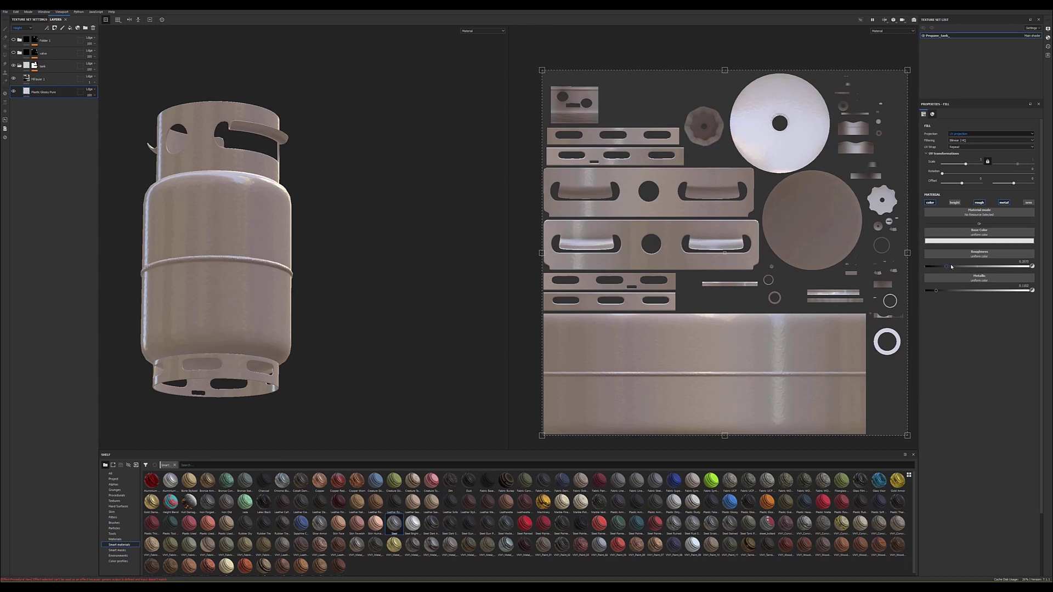
left_click_drag(952, 267, 952, 267)
left_click_drag(375, 261, 255, 292, "alt")
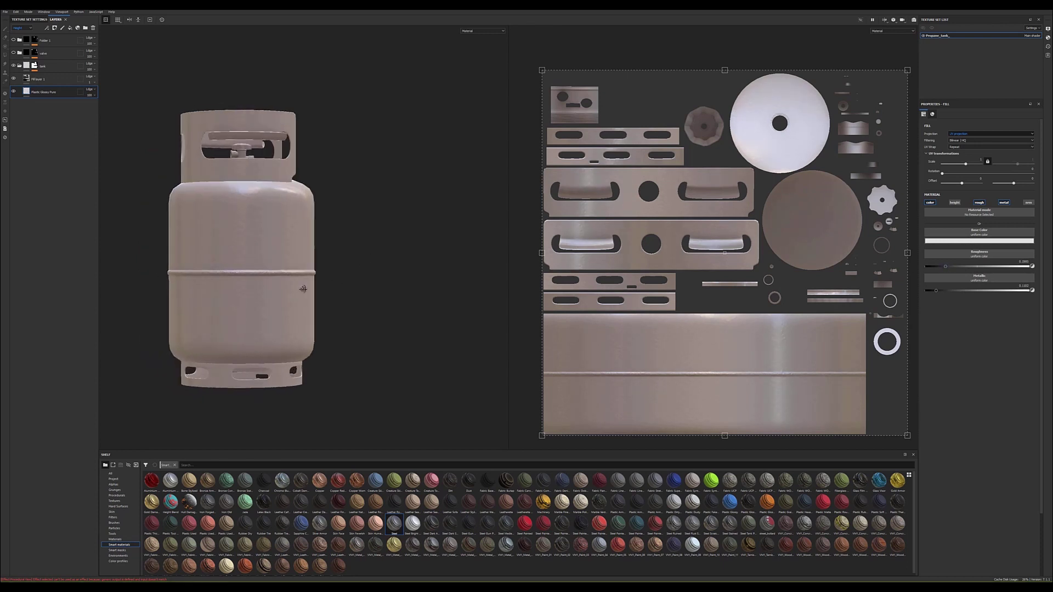
Step: Raise Fill layer 1's noise scale to about 7.5
left_click(38, 79)
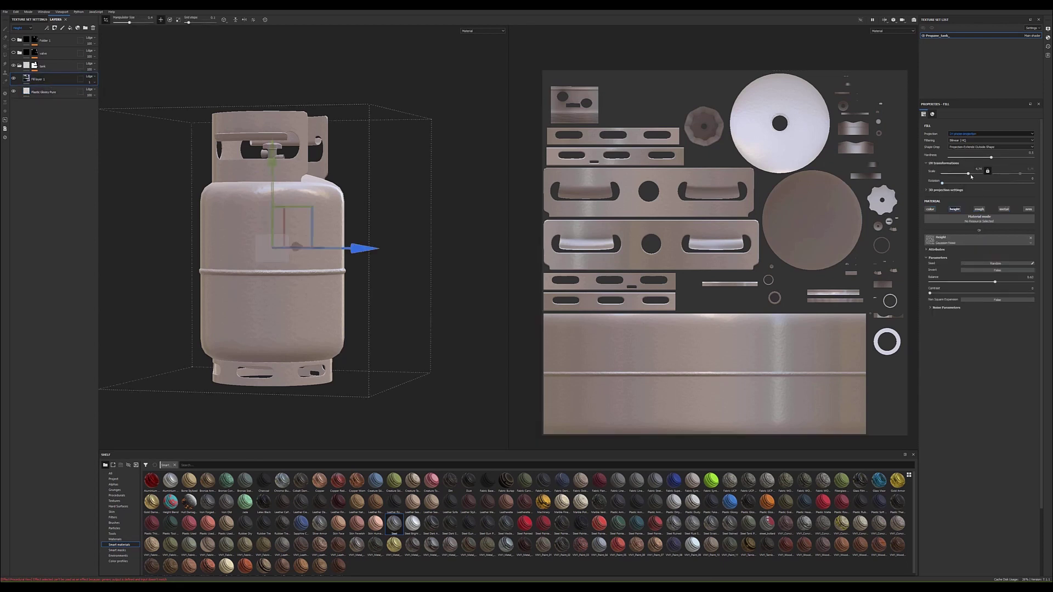
left_click_drag(971, 176, 968, 177)
mouse_move(351, 263)
left_mouse_down("alt")
mouse_move(244, 342)
mouse_move(315, 237)
mouse_move(358, 264)
left_mouse_up("alt")
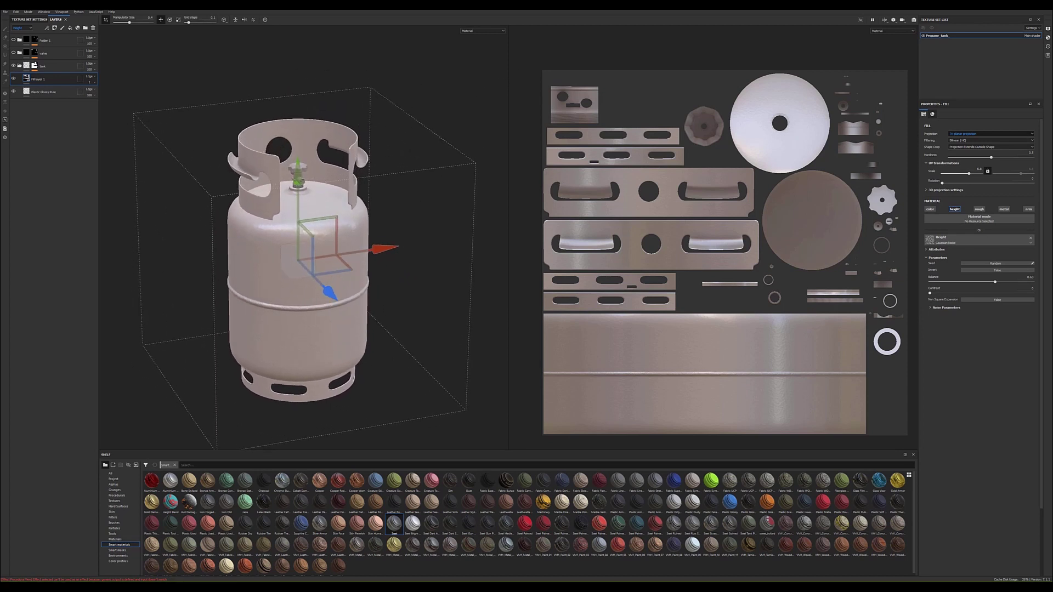
Step: Add a height-only Blur filter above Fill layer 1
right_click(41, 81)
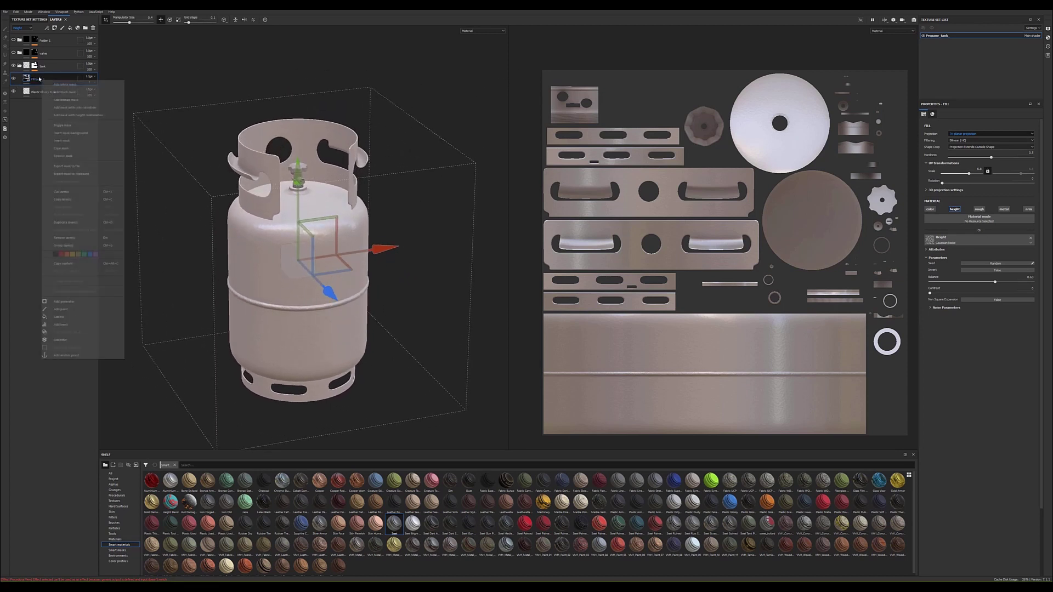
left_click(71, 340)
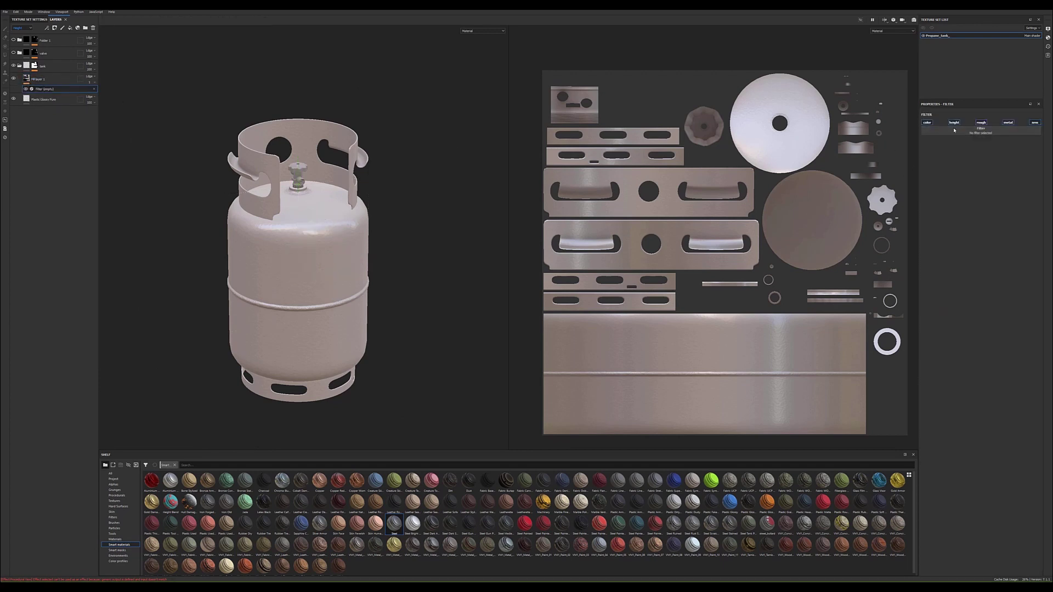
left_click(955, 125)
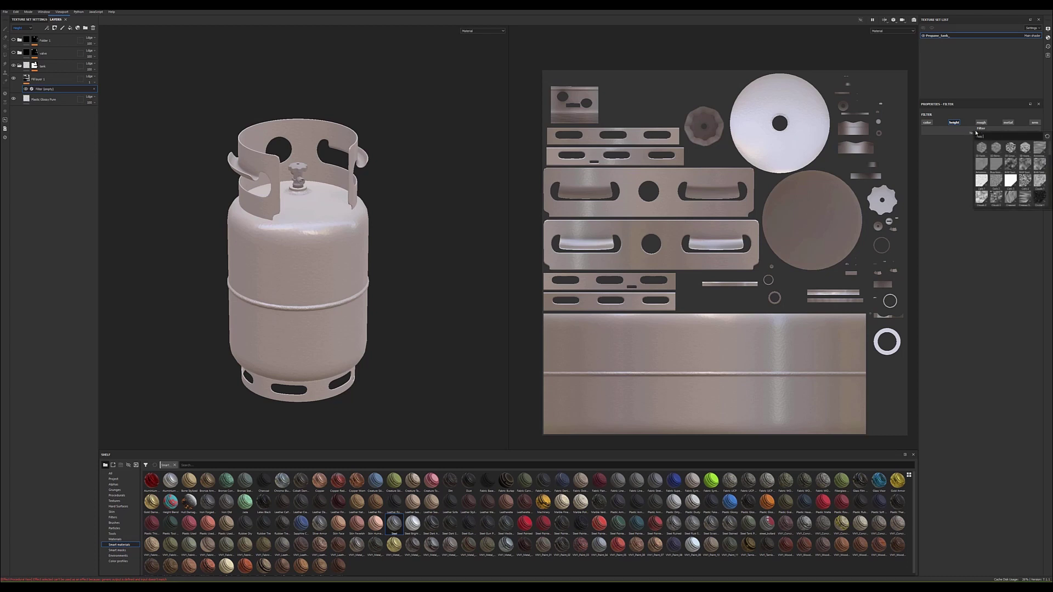
key("BackSpace")
key("BackSpace")
key("BackSpace")
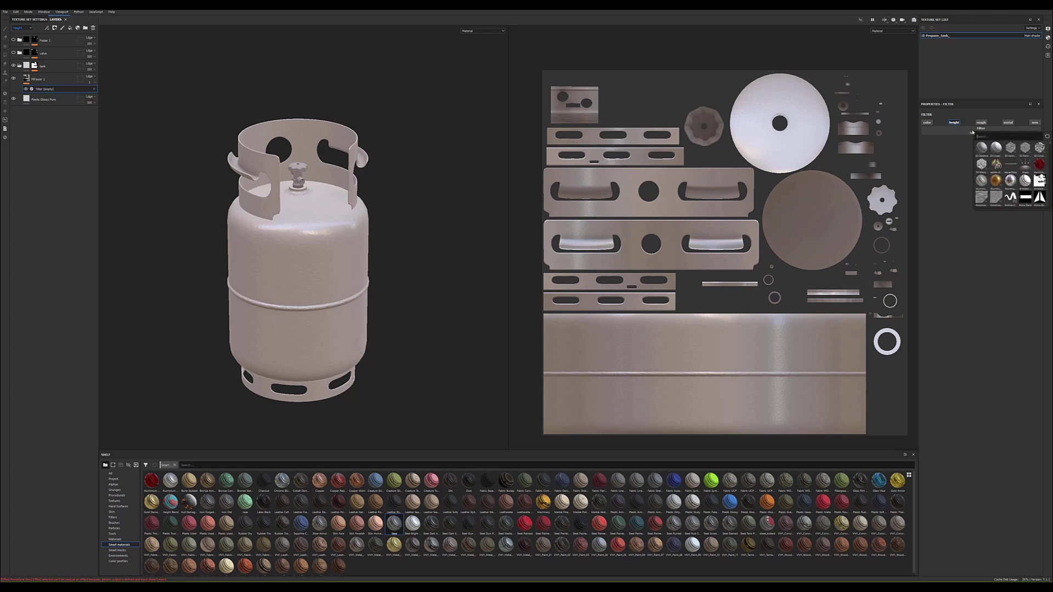
type("blu")
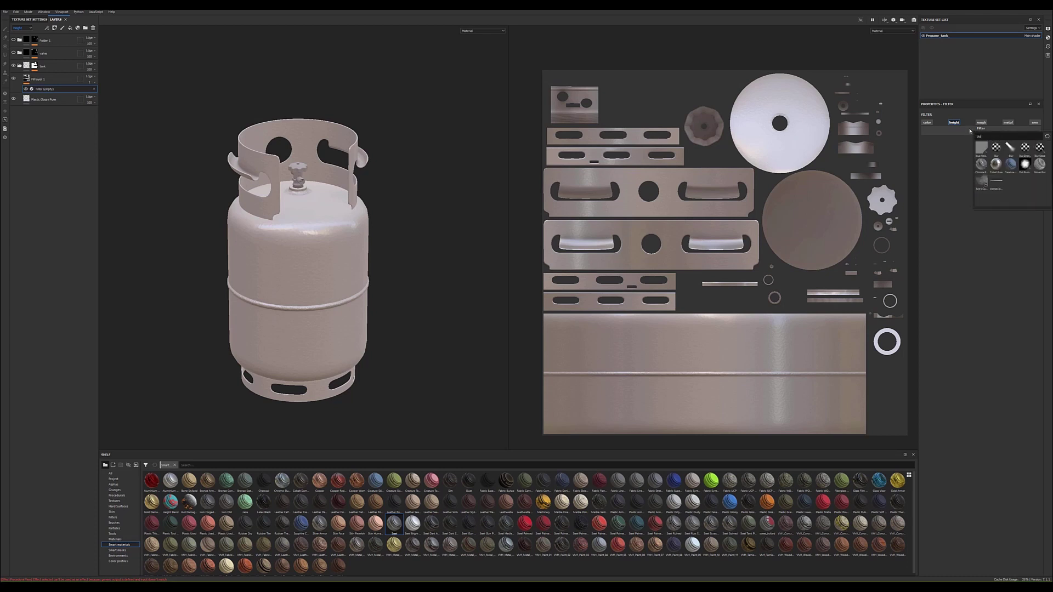
type("r")
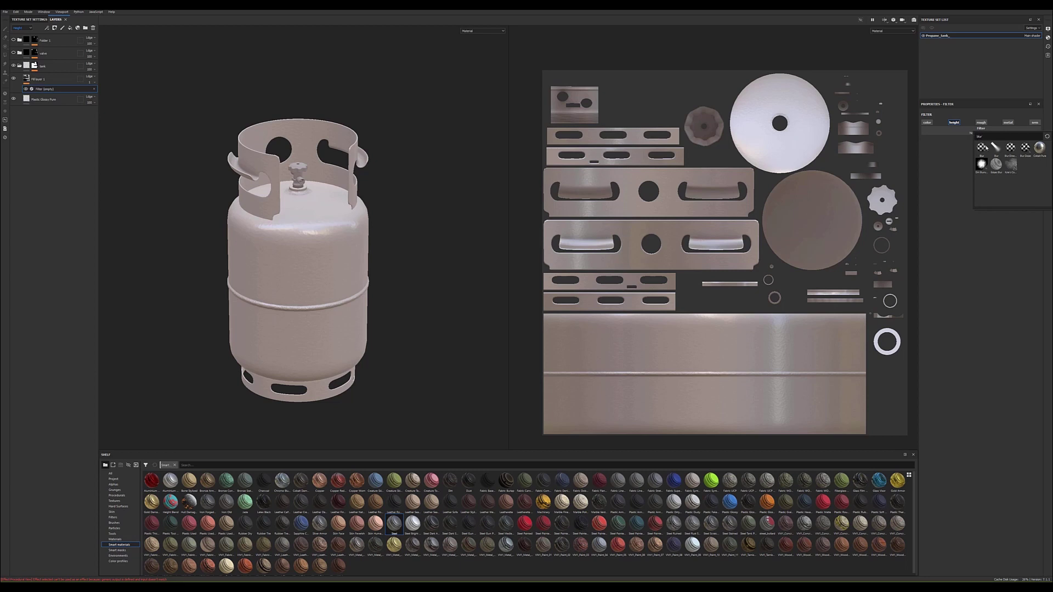
left_click(984, 147)
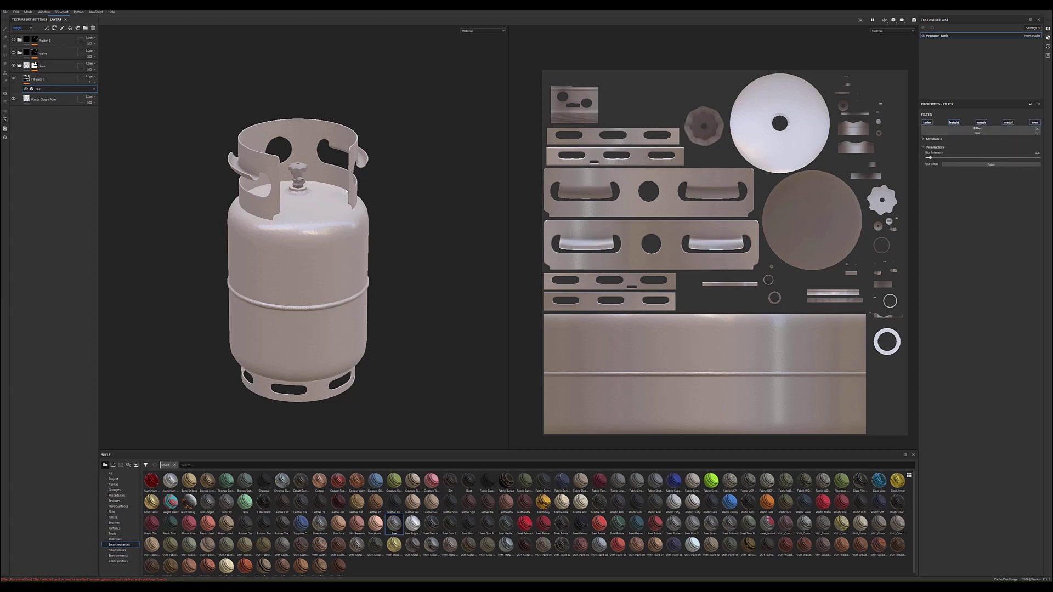
Step: Set the blur intensity to about 0.31, then nudge it slightly higher
scroll(318, 219, "up", 2)
scroll(299, 249, "up", 3)
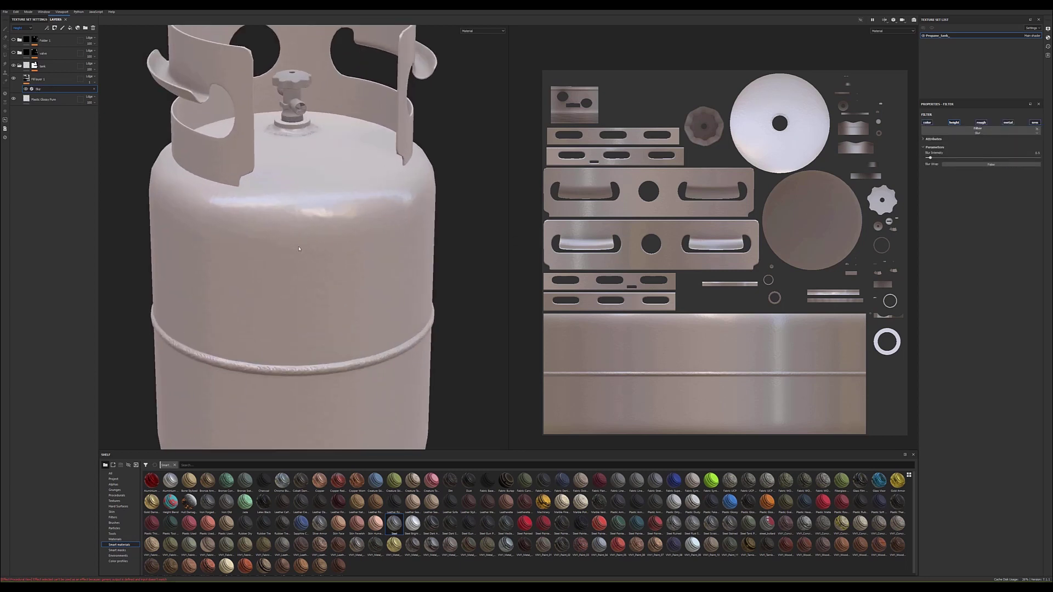
left_click_drag(931, 158, 929, 159)
scroll(329, 220, "down", 1)
left_click_drag(351, 208, 395, 192, "alt")
scroll(352, 223, "down", 5)
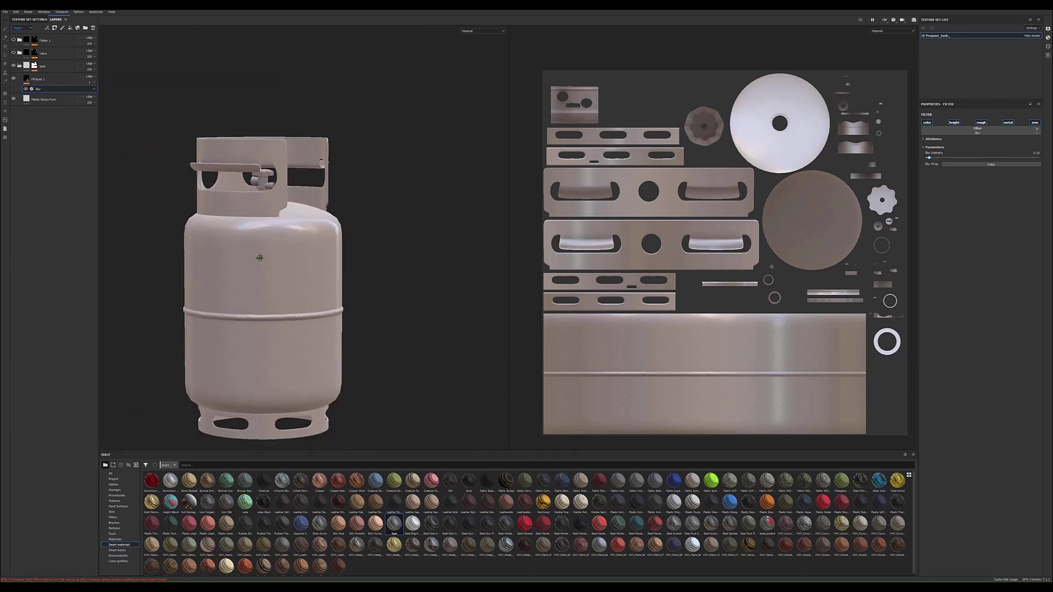
left_click_drag(259, 257, 279, 250, "alt")
left_click_drag(931, 159, 932, 159)
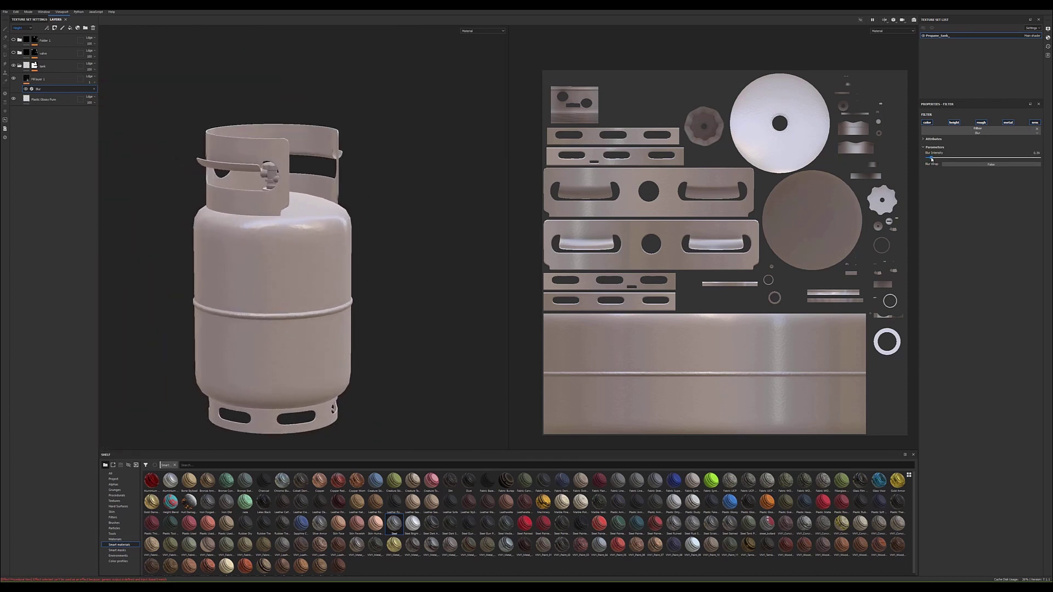
Step: Reveal the brass valve finish and orbit the tank to a full side view
left_click_drag(337, 255, 267, 279, "alt")
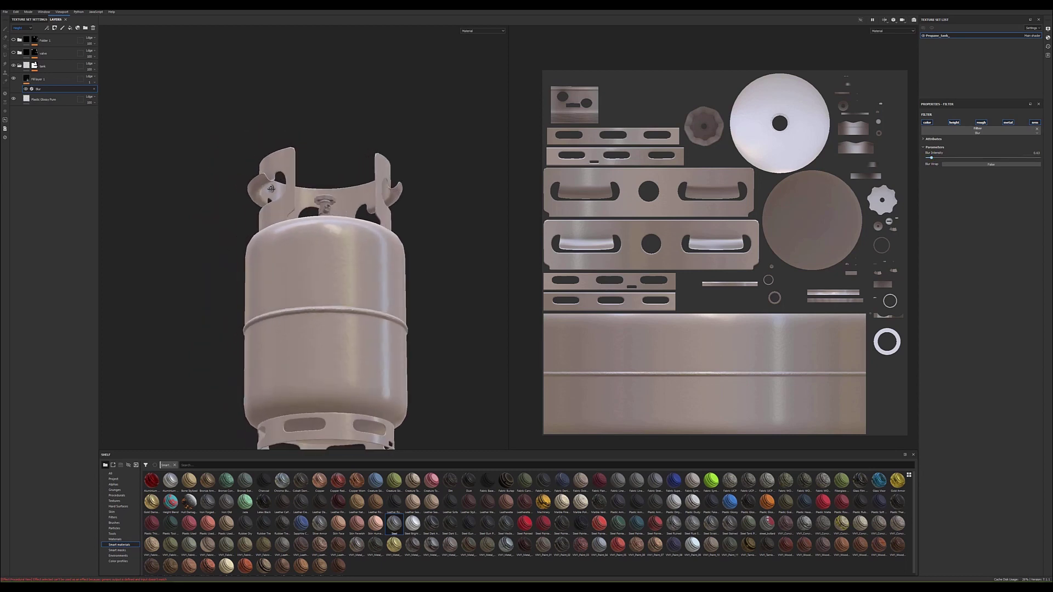
scroll(269, 277, "up", 3)
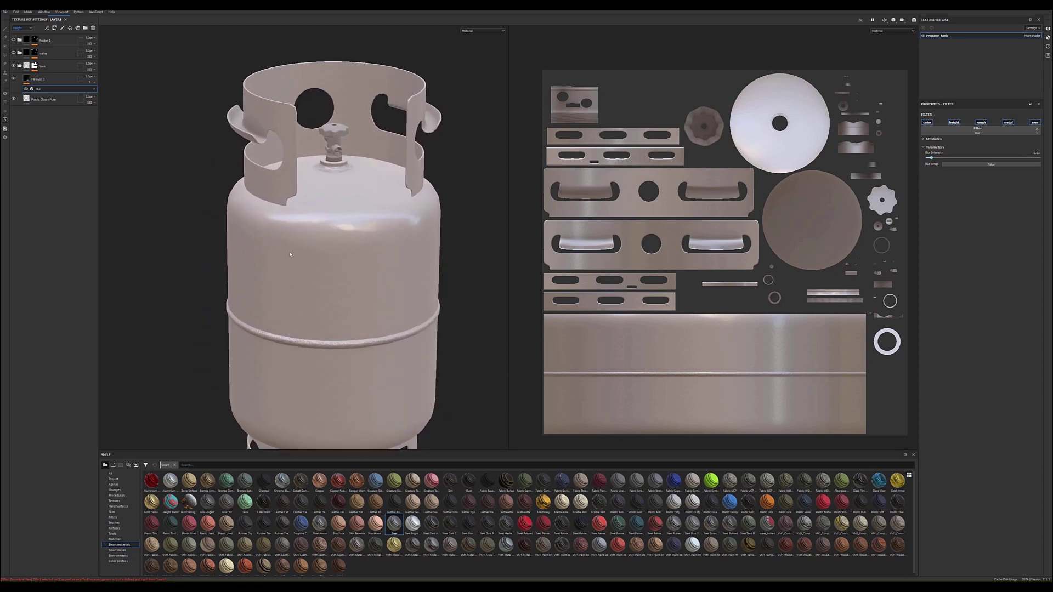
scroll(272, 263, "down", 4)
mouse_move(276, 251)
left_mouse_down("alt")
mouse_move(296, 235)
mouse_move(307, 196)
left_mouse_up("alt")
left_click(15, 44)
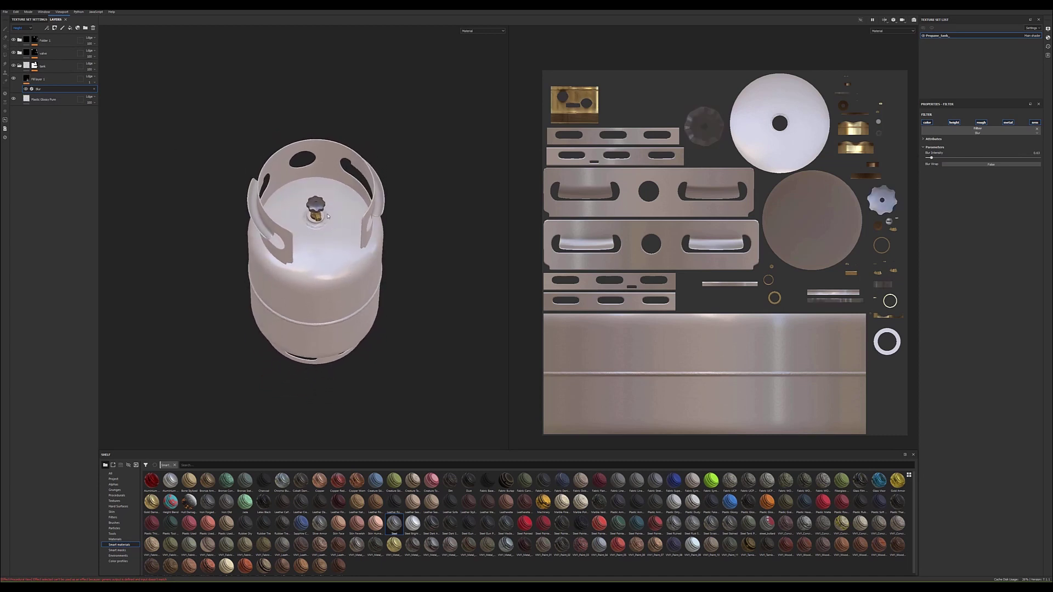
scroll(307, 196, "down", 2)
scroll(308, 197, "up", 2)
scroll(329, 236, "up", 2)
scroll(361, 277, "down", 3)
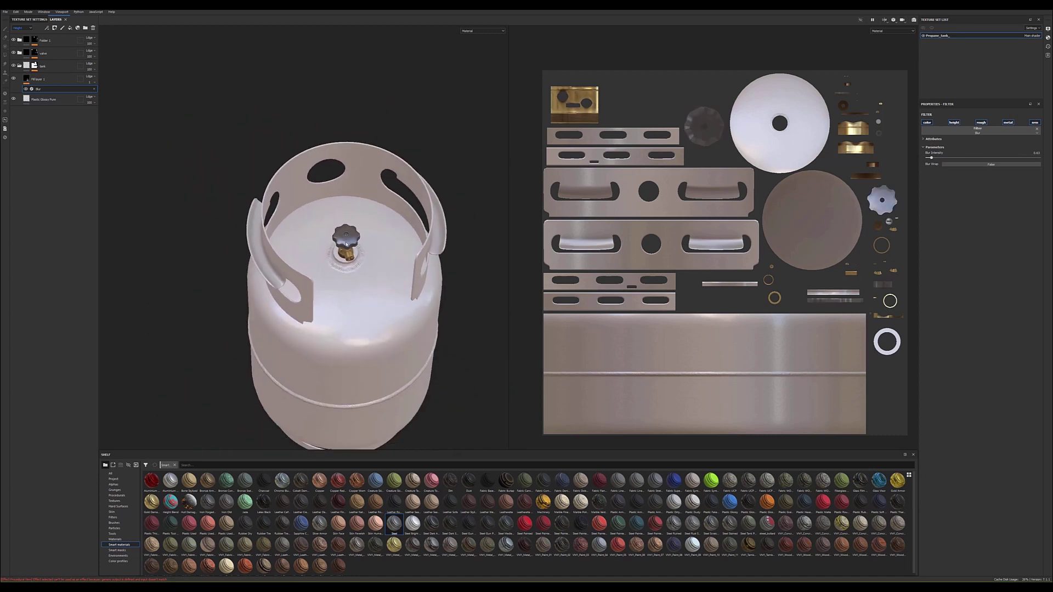
left_click_drag(360, 277, 194, 176, "alt")
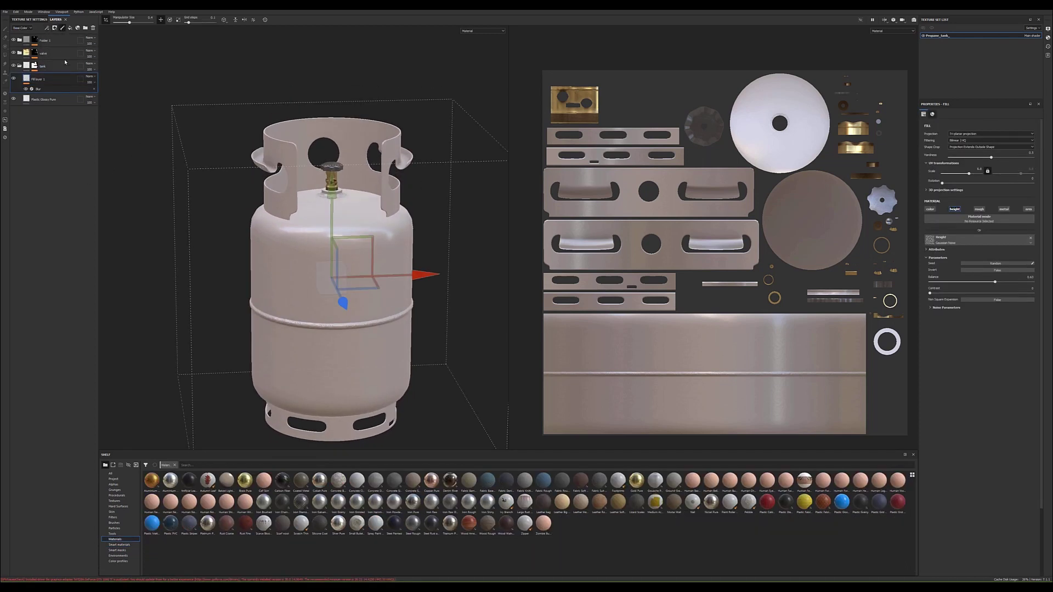
Step: Add a paint layer and import propane.png as a texture into the current session
left_click(62, 27)
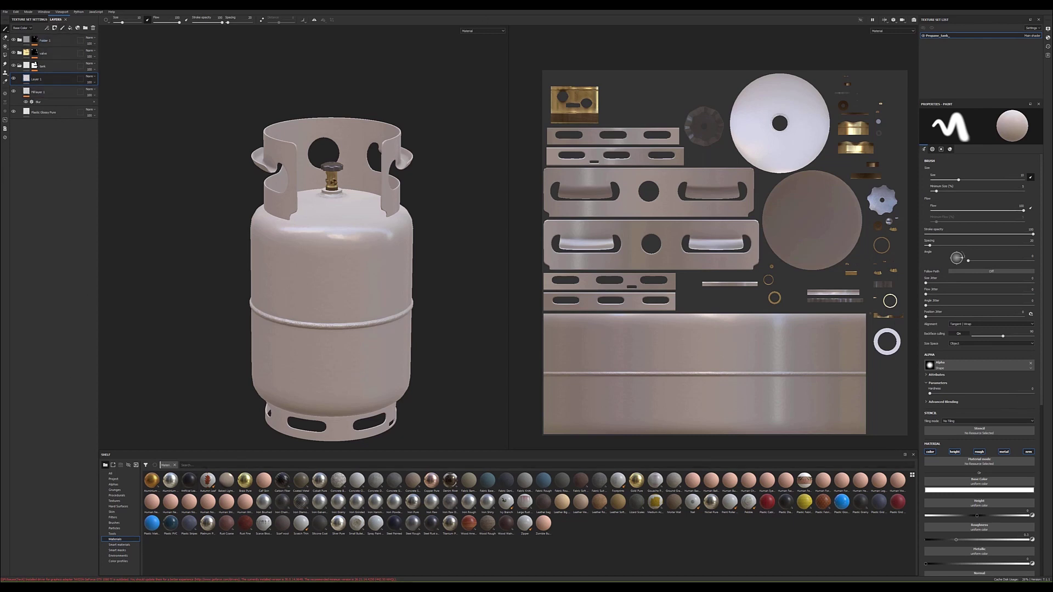
left_click_drag(44, 444, 583, 525)
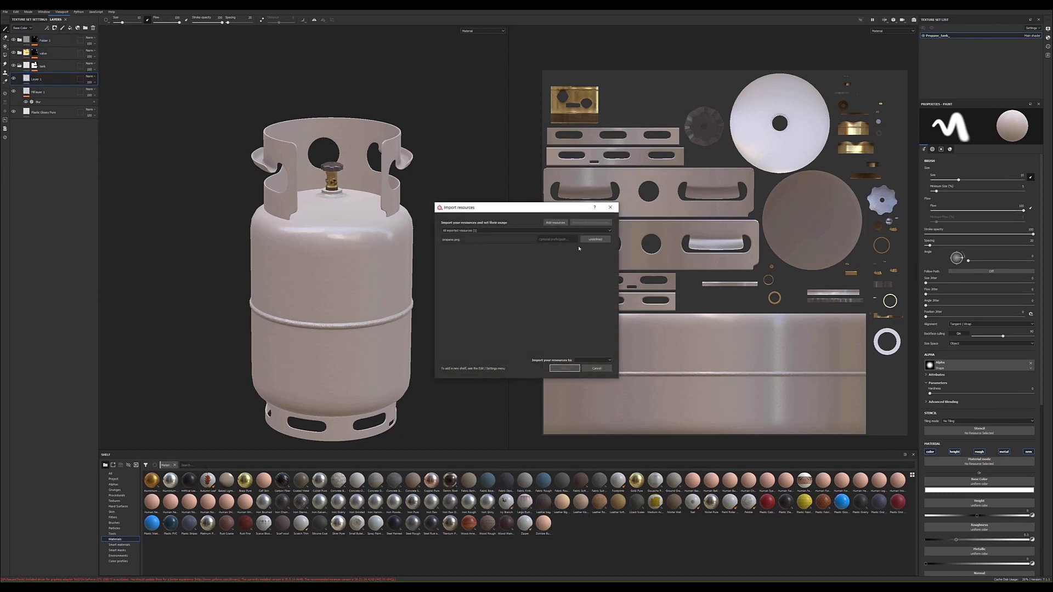
left_click(601, 231)
left_click(545, 235)
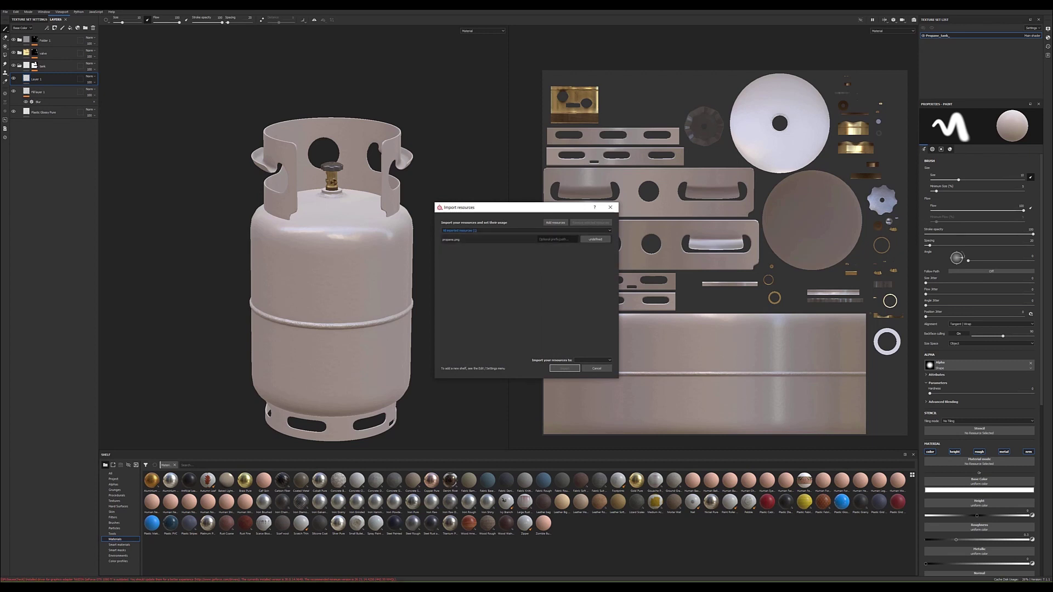
left_click(595, 240)
left_click(602, 261)
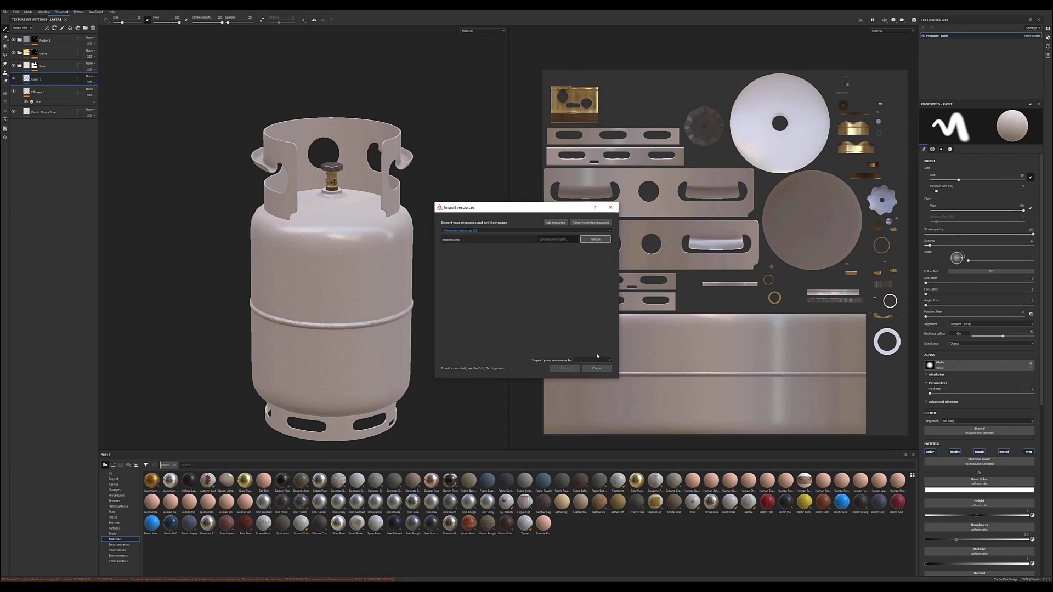
left_click(593, 360)
left_click(593, 365)
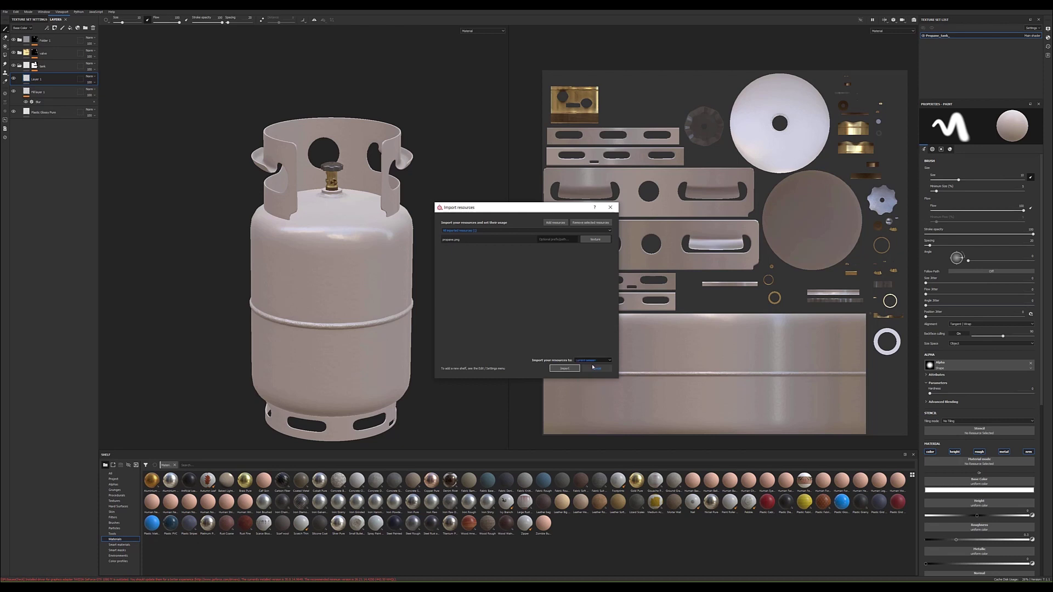
left_click(565, 369)
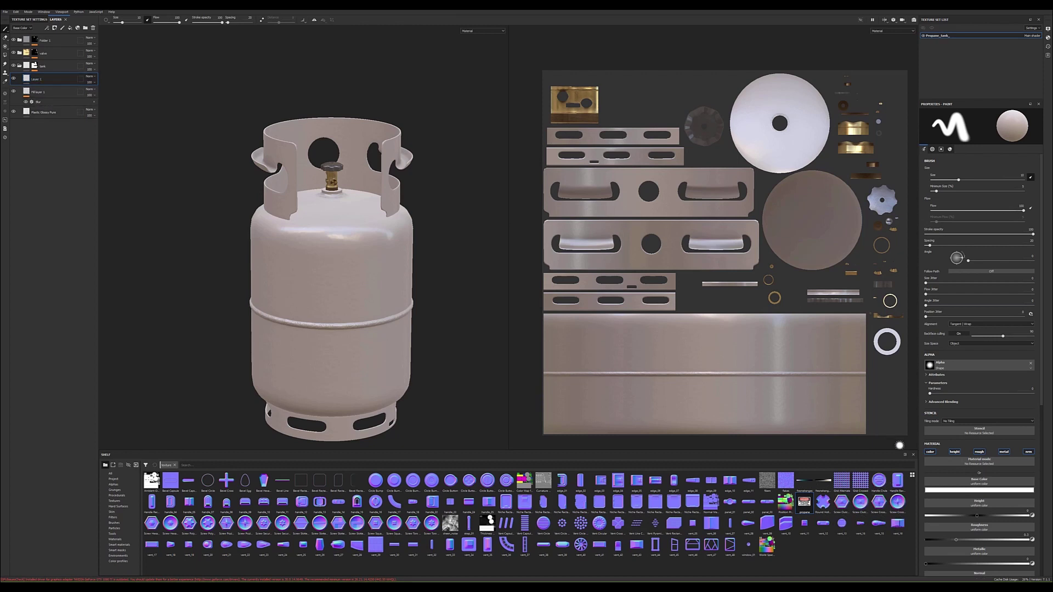
Step: Set the brush and Projection tool to colour only, with propane.png as base colour
left_click(929, 451)
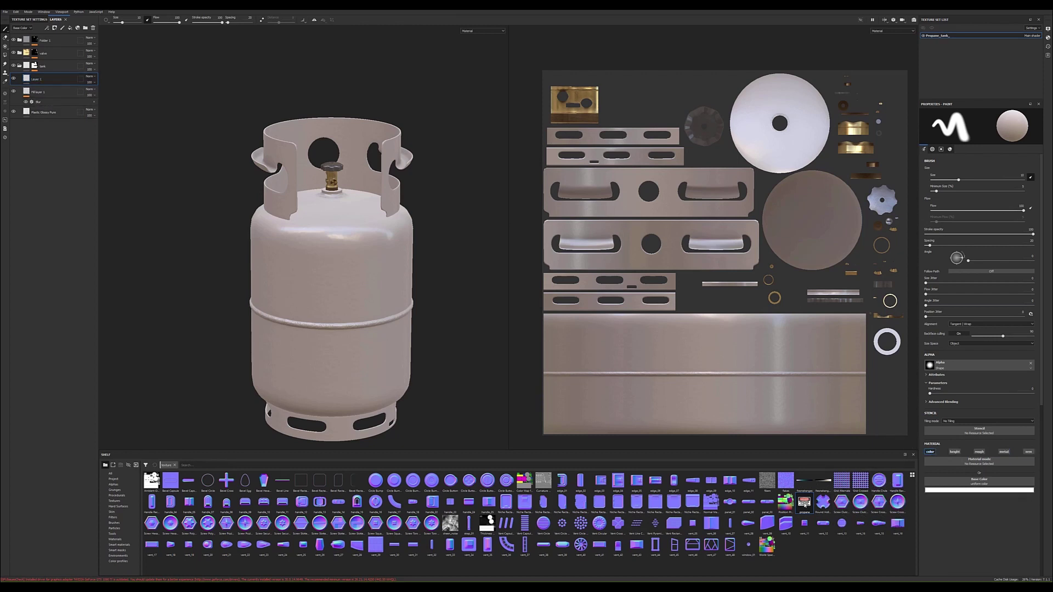
left_click_drag(804, 504, 987, 486)
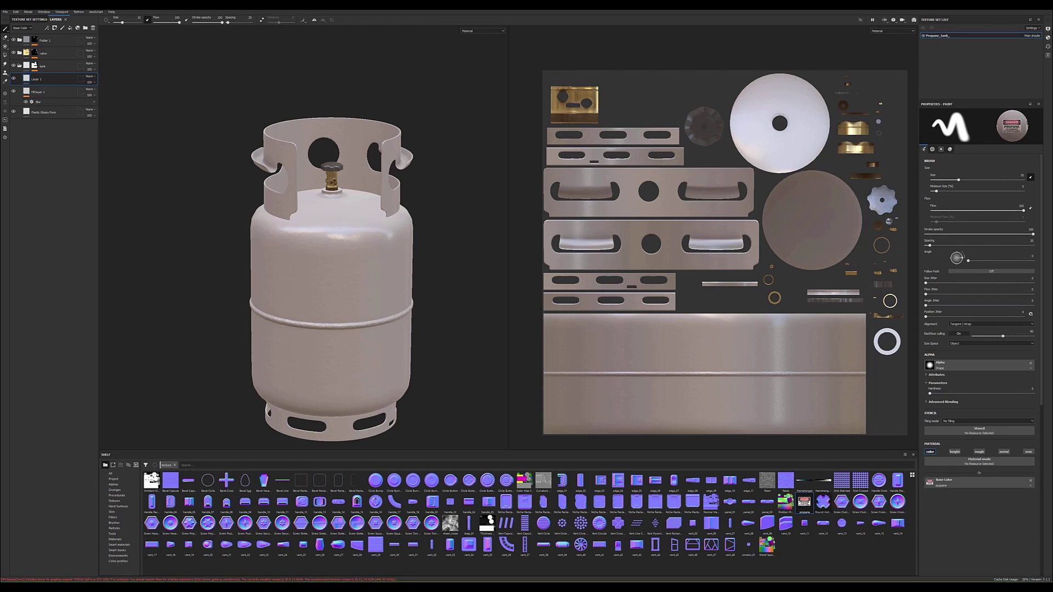
left_click(6, 55)
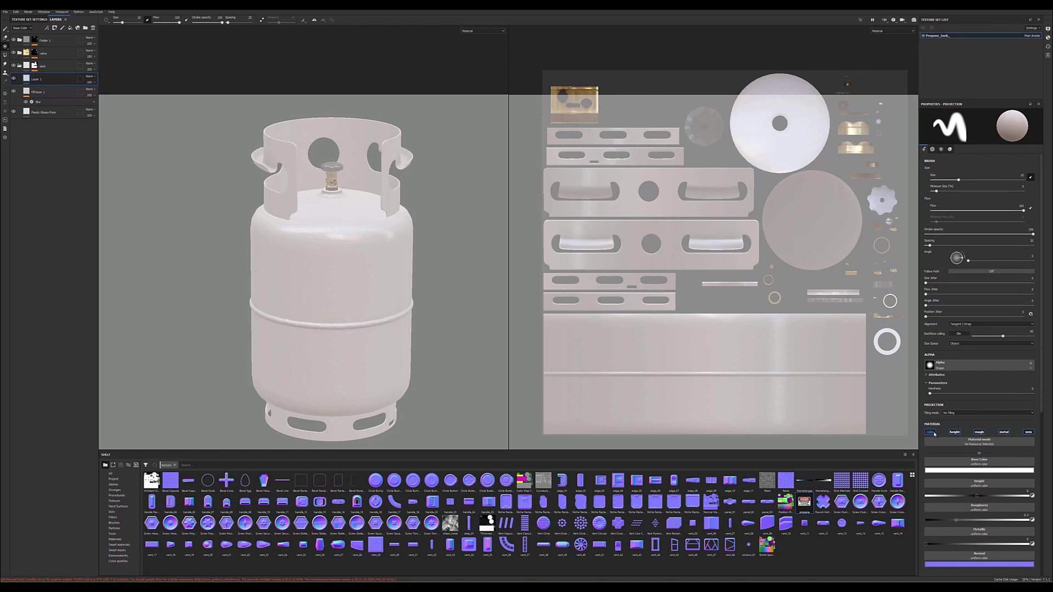
left_click(933, 434)
left_click_drag(804, 503, 971, 465)
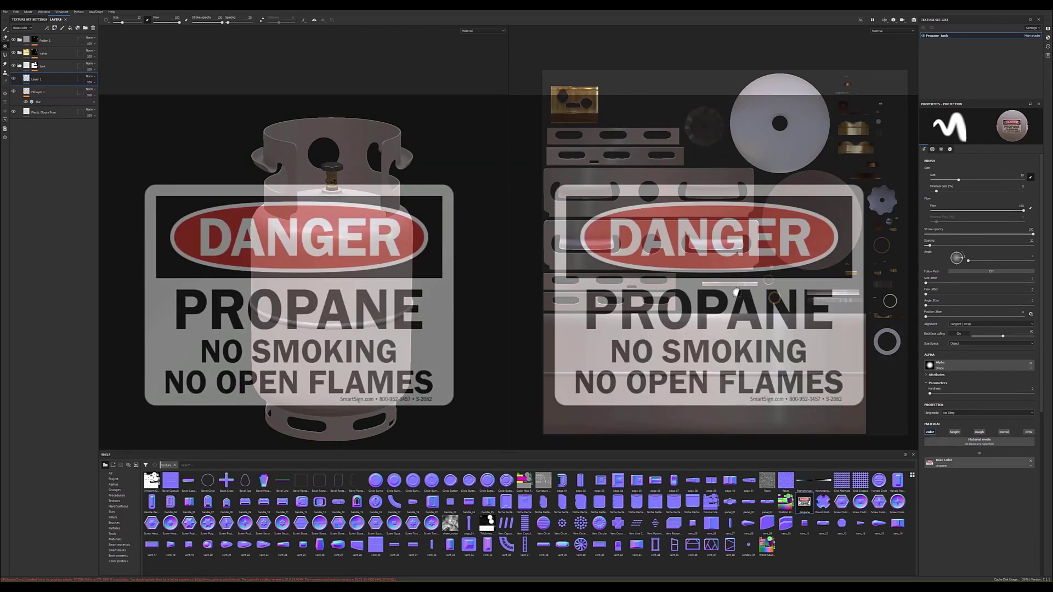
Step: Shrink the projected warning sign to label size and move it onto the tank body
key("s")
mouse_move(874, 263)
left_mouse_down()
mouse_move(790, 262)
mouse_move(725, 308)
left_mouse_up()
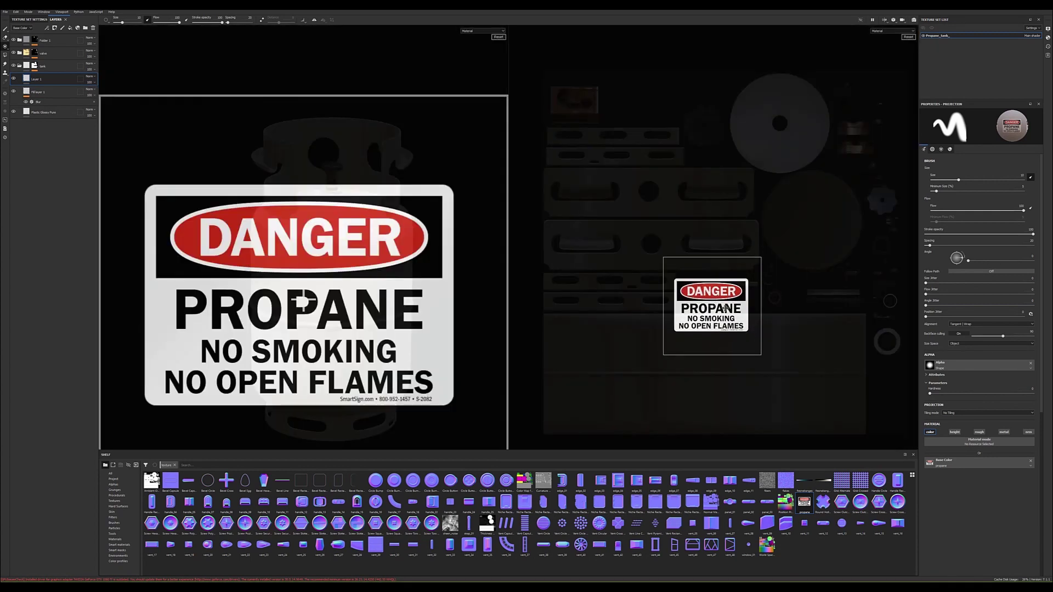
middle_click_drag(725, 308, 727, 343)
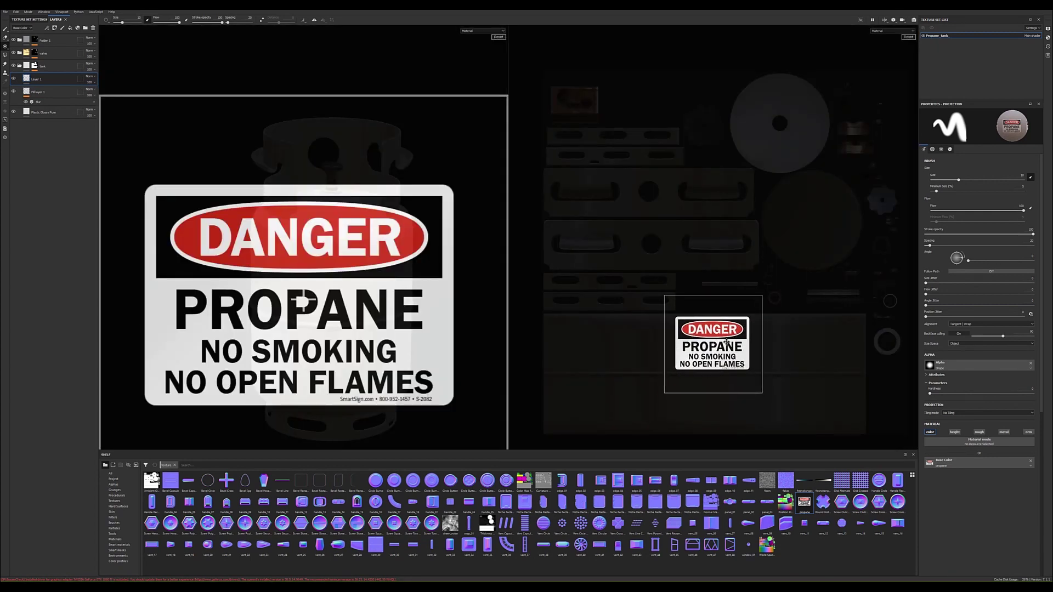
key("s")
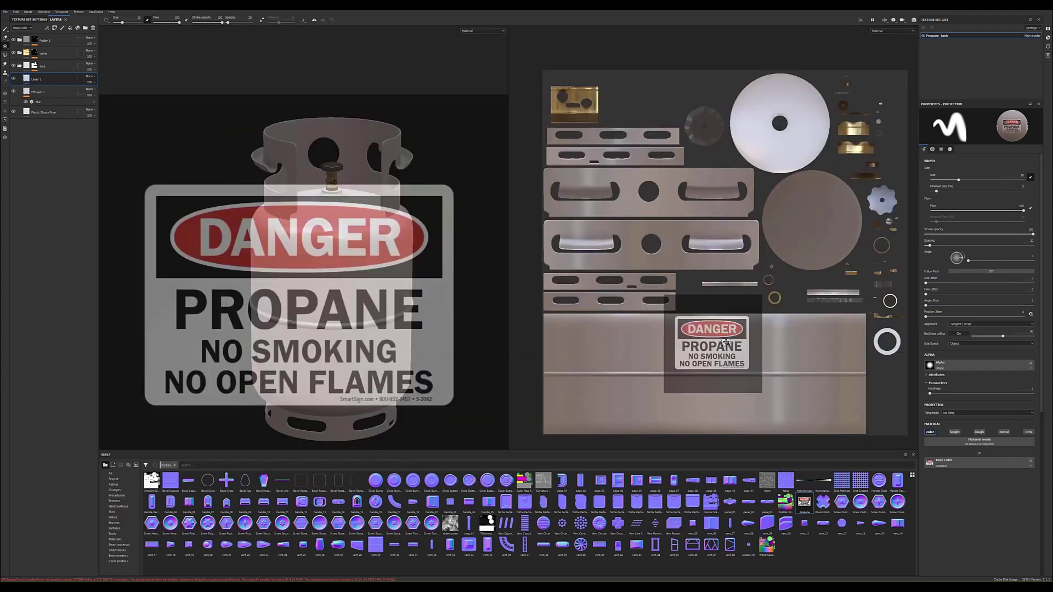
Step: Paint the DANGER PROPANE sign onto the tank body with a larger brush, then pick Eraser
right_click_drag(674, 326, 678, 337, "ctrl")
mouse_move(678, 324)
left_mouse_down()
mouse_move(746, 323)
mouse_move(674, 329)
mouse_move(713, 332)
mouse_move(691, 340)
mouse_move(748, 354)
mouse_move(663, 359)
mouse_move(757, 371)
mouse_move(665, 366)
left_mouse_up()
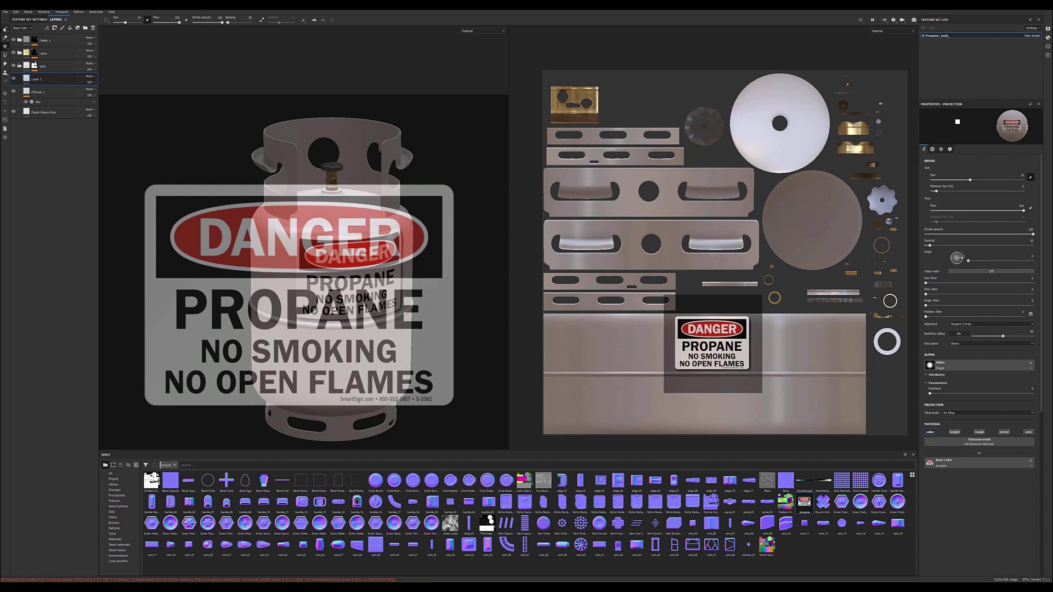
left_click(5, 28)
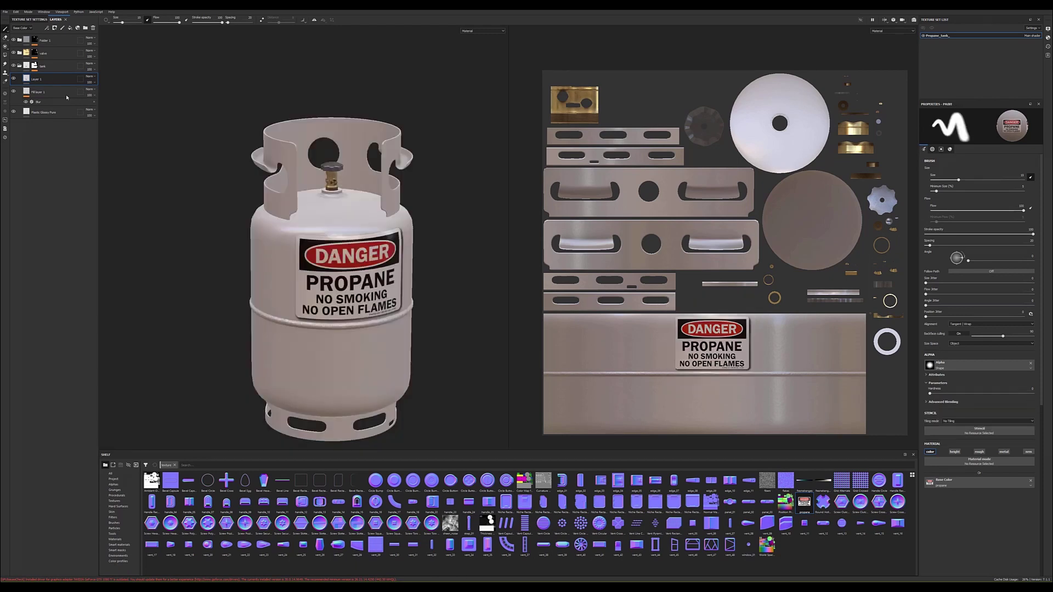
left_click(5, 46)
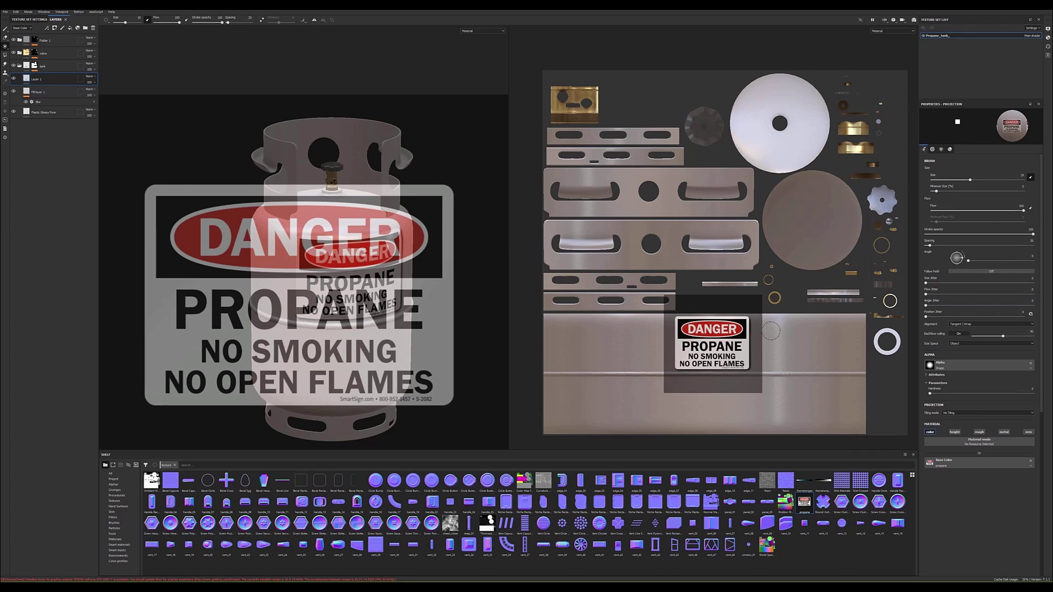
left_click(5, 37)
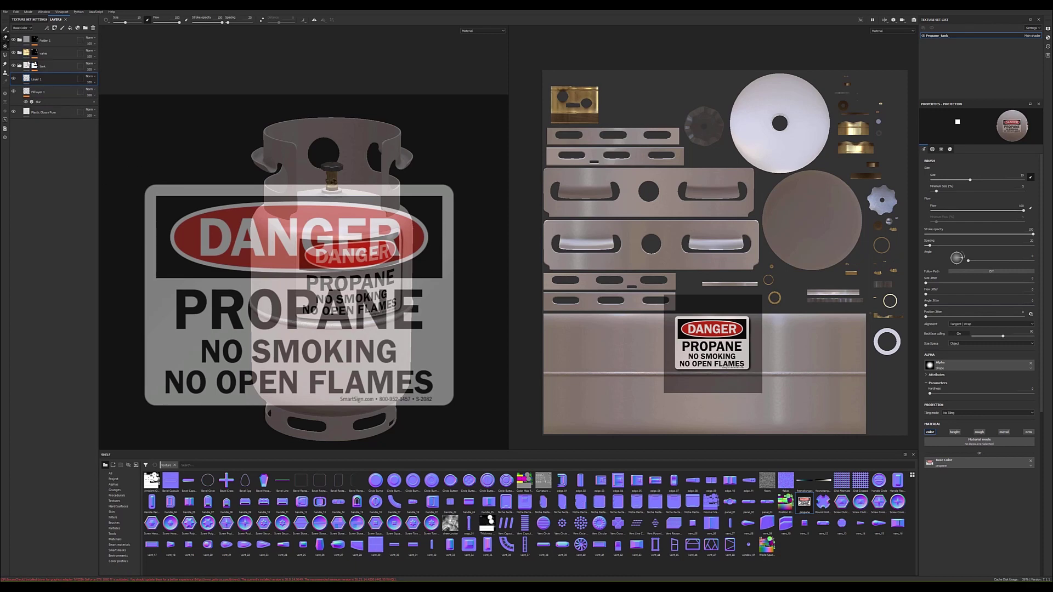
scroll(750, 330, "up", 2)
scroll(750, 330, "up", 2)
Step: Erase a straight line along the sign's right edge with a small eraser, disabling pen-pressure size
scroll(749, 331, "up", 2)
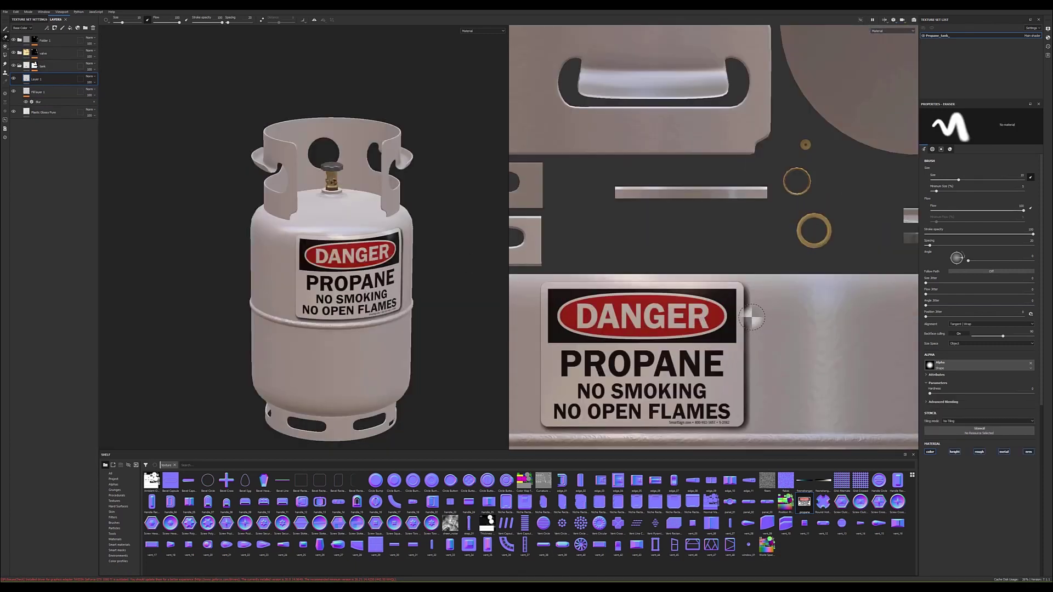
right_click_drag(749, 321, 748, 282, "ctrl")
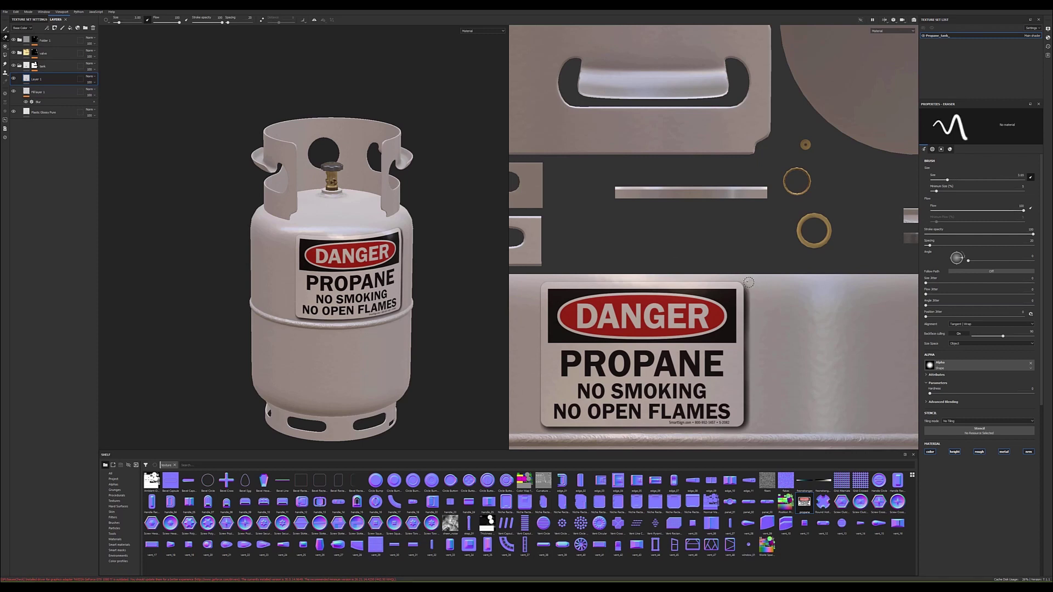
left_click(749, 282)
left_click(753, 365, "shift")
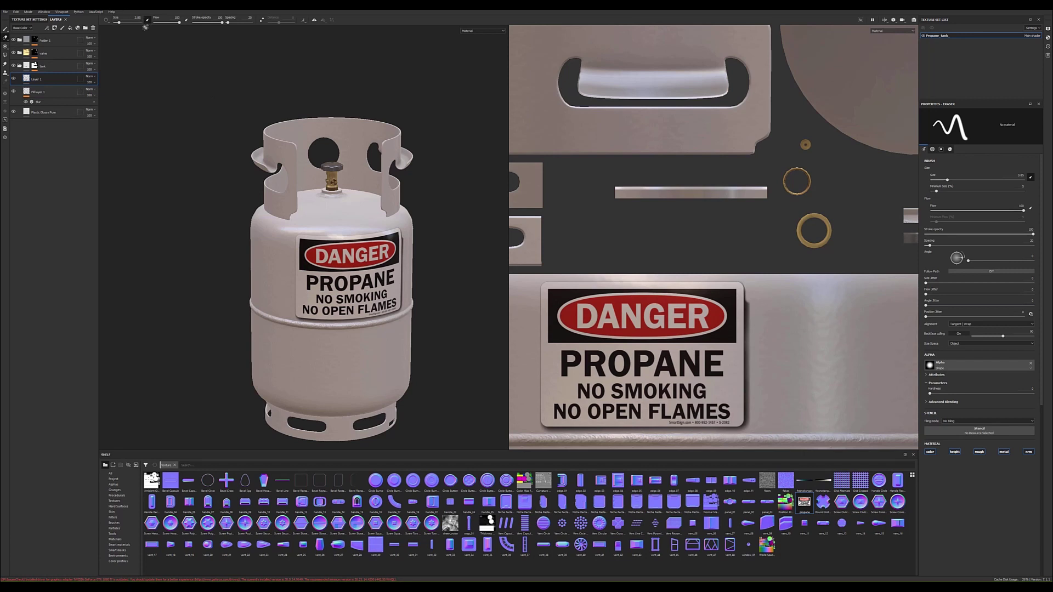
left_click(147, 20)
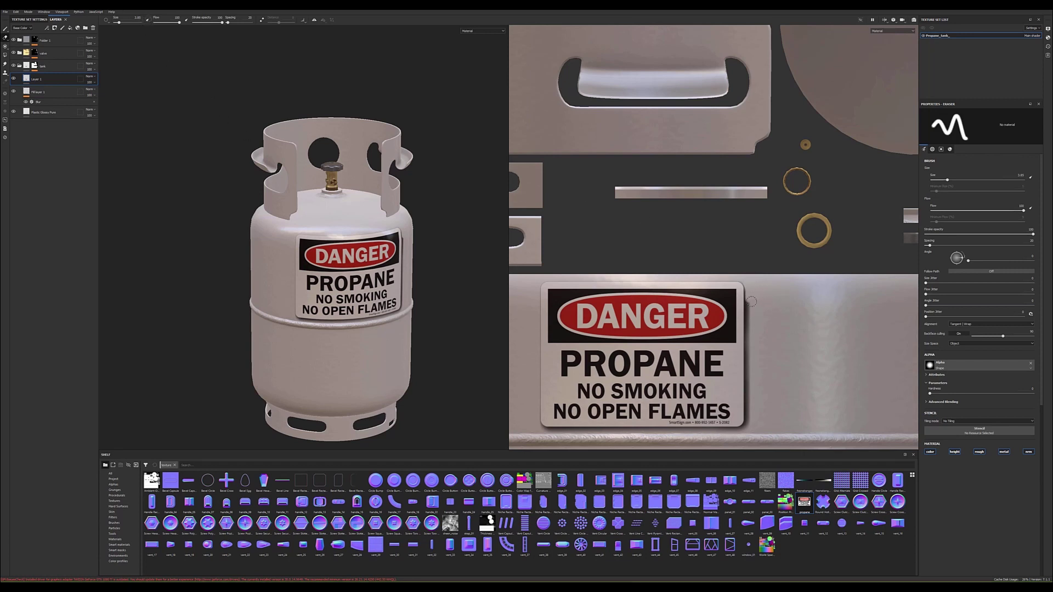
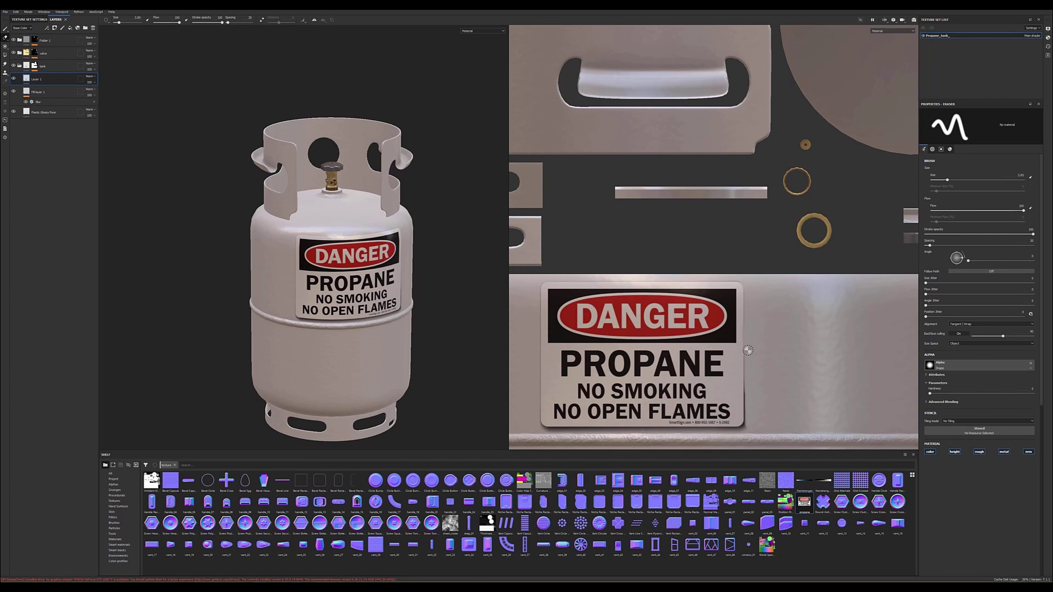
Step: Shift-click with the Eraser to erase straight strips along the DANGER PROPANE sign's right and bottom edges
key("shift")
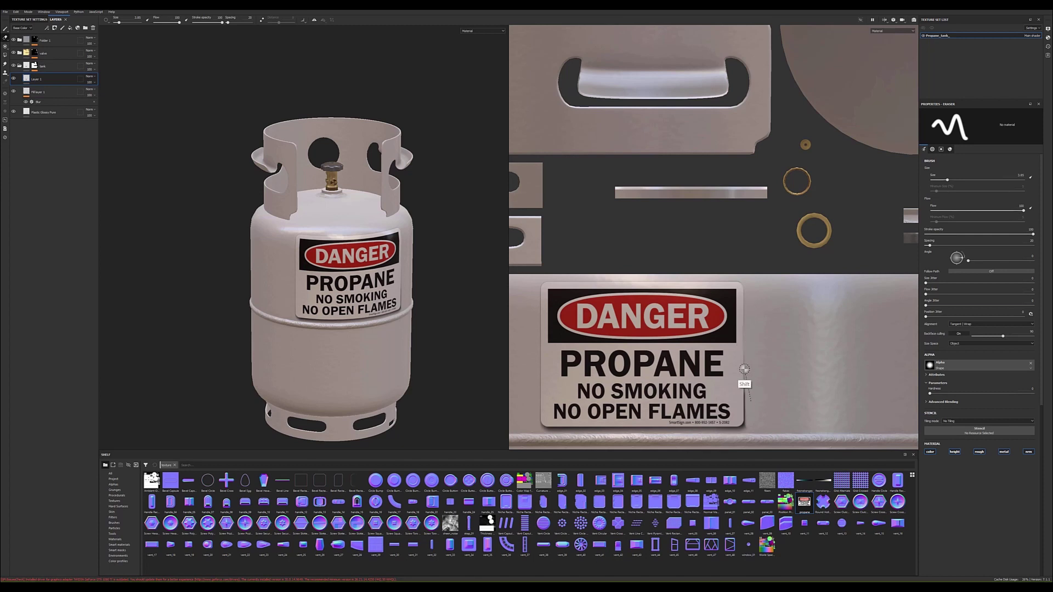
left_click(744, 420, "shift")
left_click(748, 281, "shift")
left_click(539, 432, "shift")
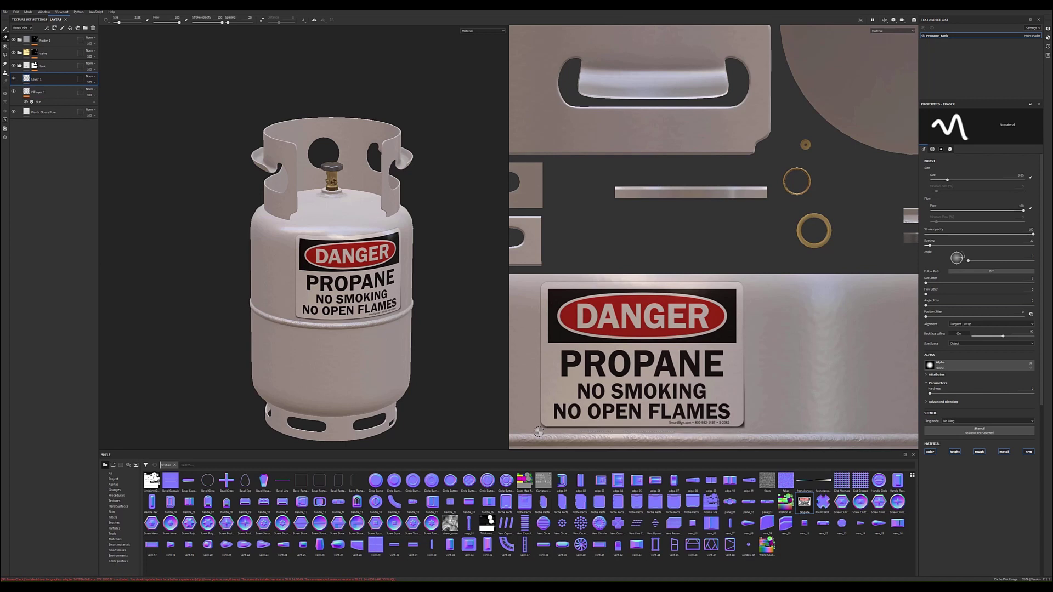
left_click(748, 431, "shift")
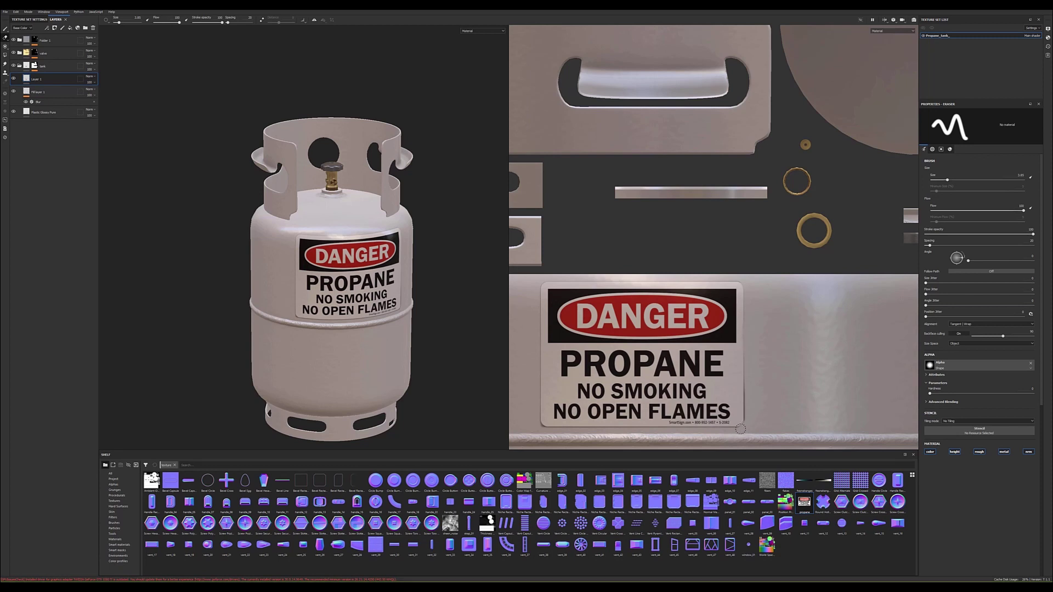
left_click(747, 327, "shift")
left_click(748, 328, "shift")
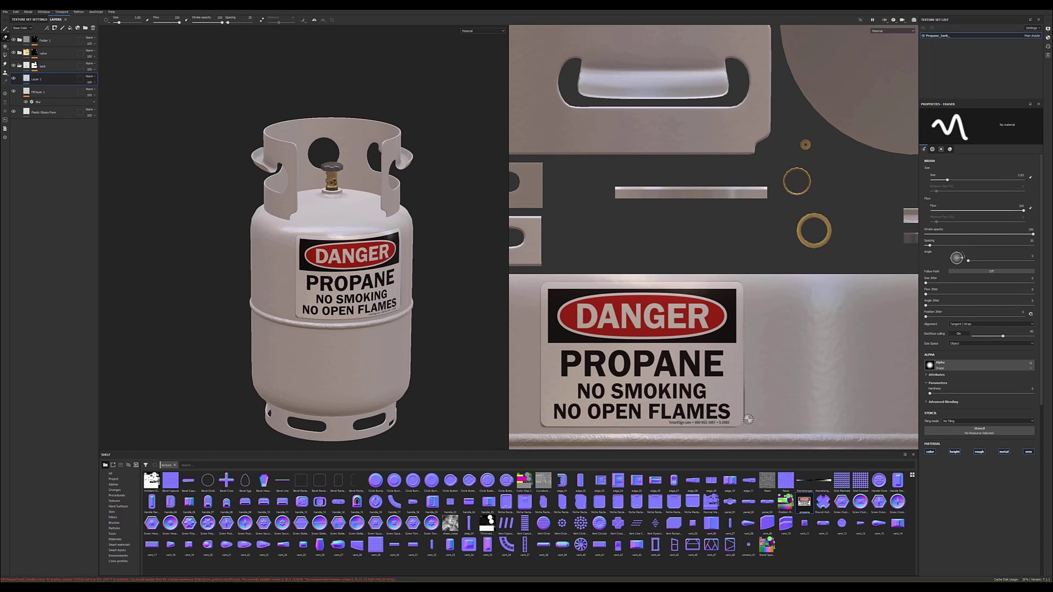
left_click(748, 419, "shift")
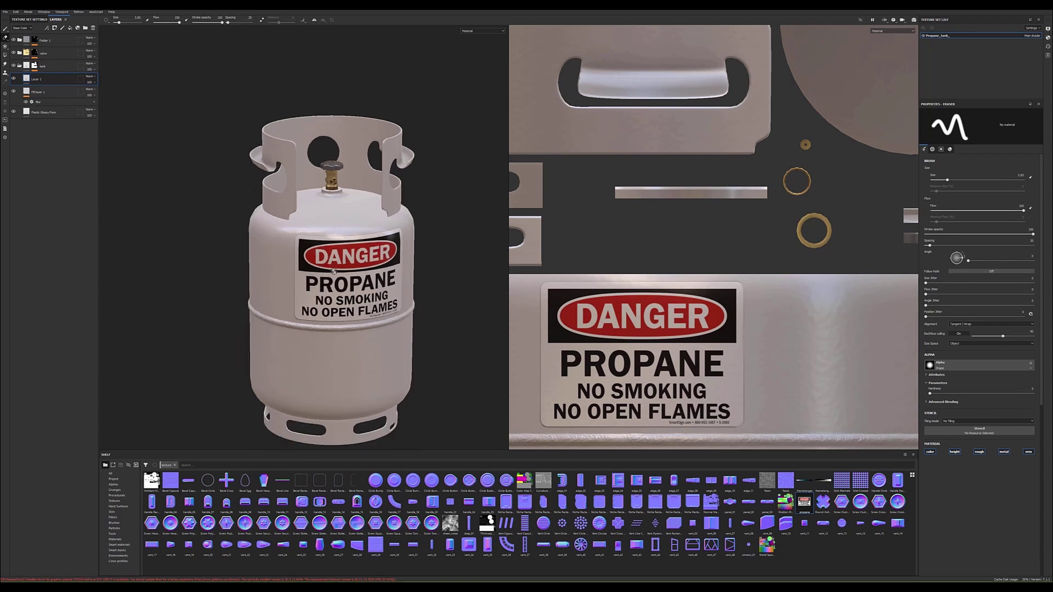
Step: Bring the whole sign into view and erase a final straight strip along its lower edge
scroll(337, 275, "down", 3)
left_click_drag(337, 277, 272, 233, "alt")
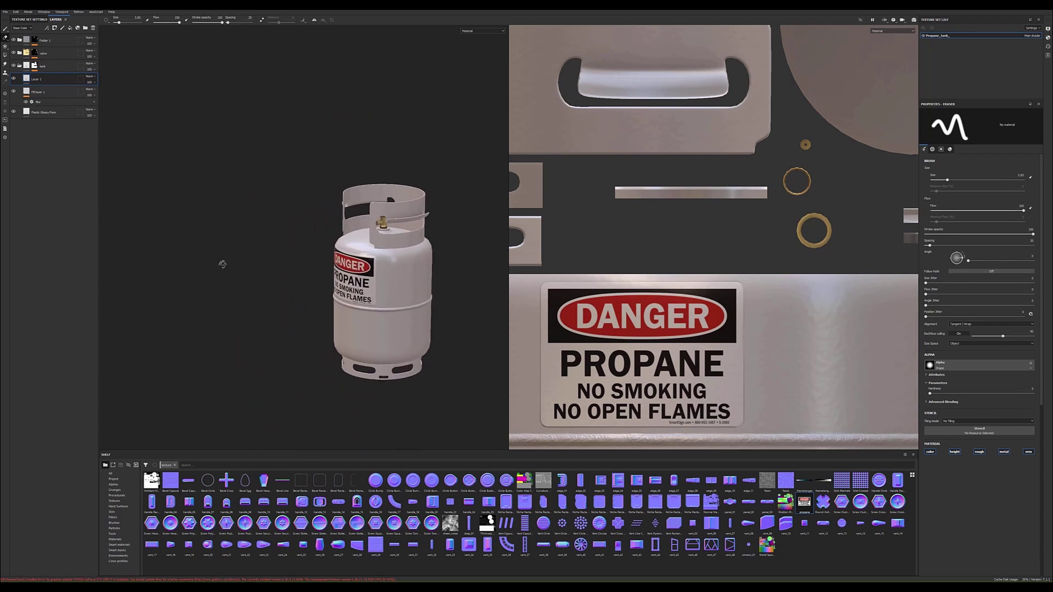
scroll(733, 434, "up", 1)
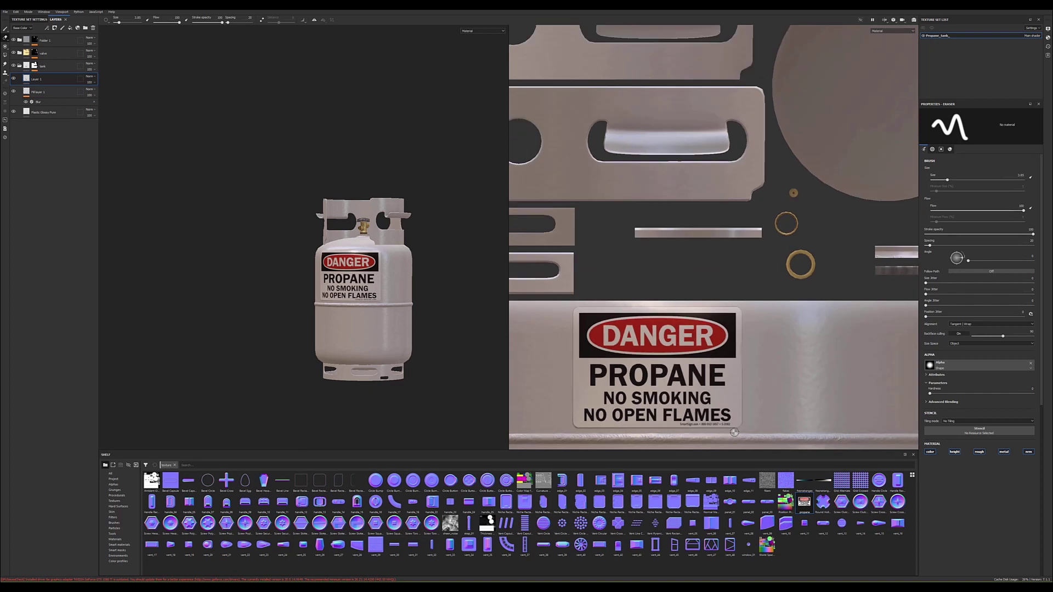
scroll(734, 434, "up", 2)
scroll(734, 434, "up", 1)
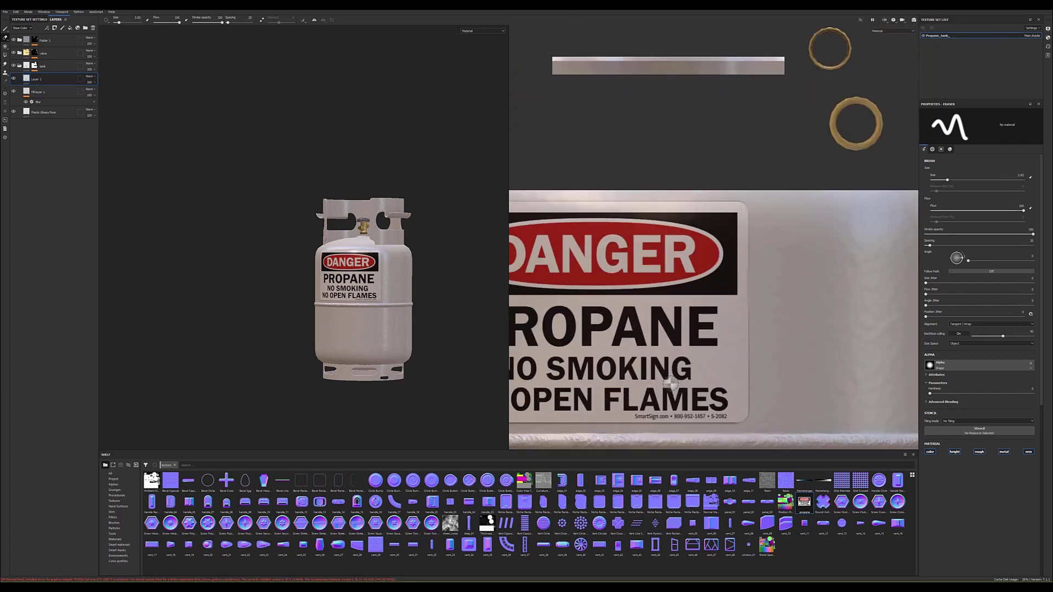
middle_click_drag(670, 384, 768, 305)
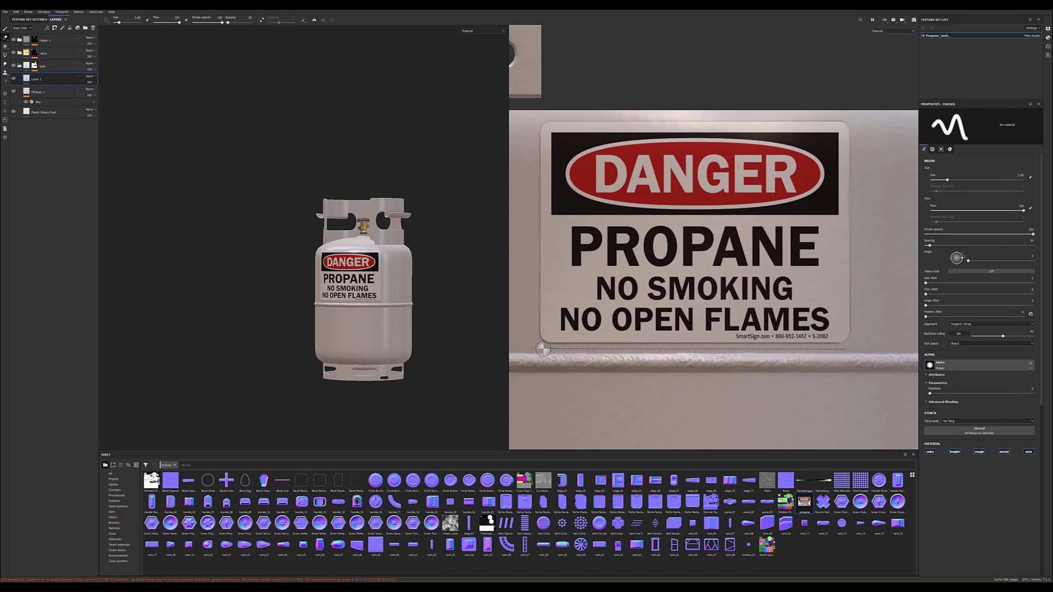
left_click(543, 349, "shift")
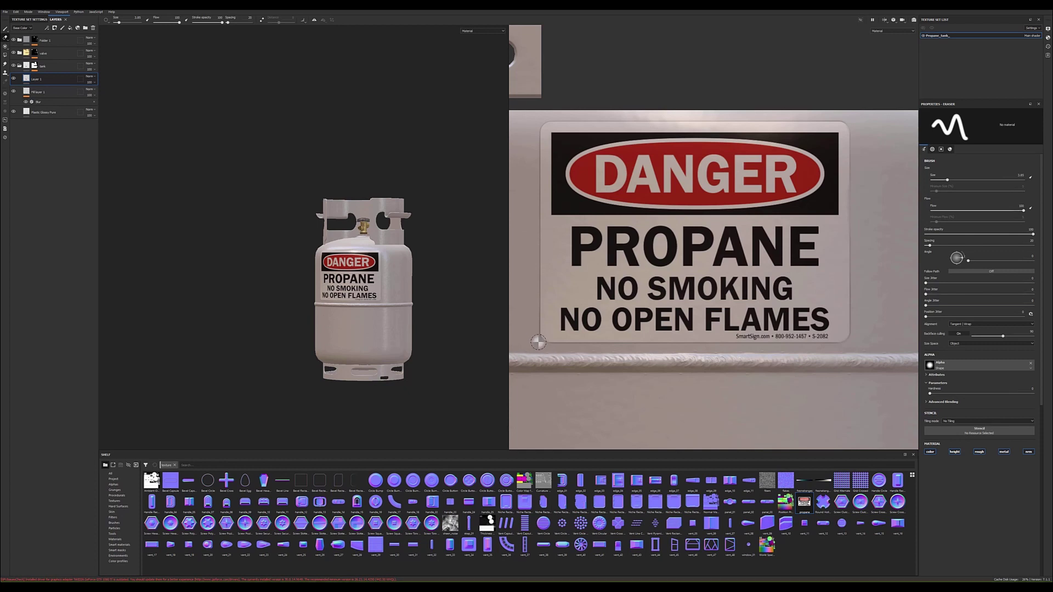
Step: Check the sign's cleaned edges, then switch from the Eraser back to the Paint tool
scroll(402, 362, "up", 2)
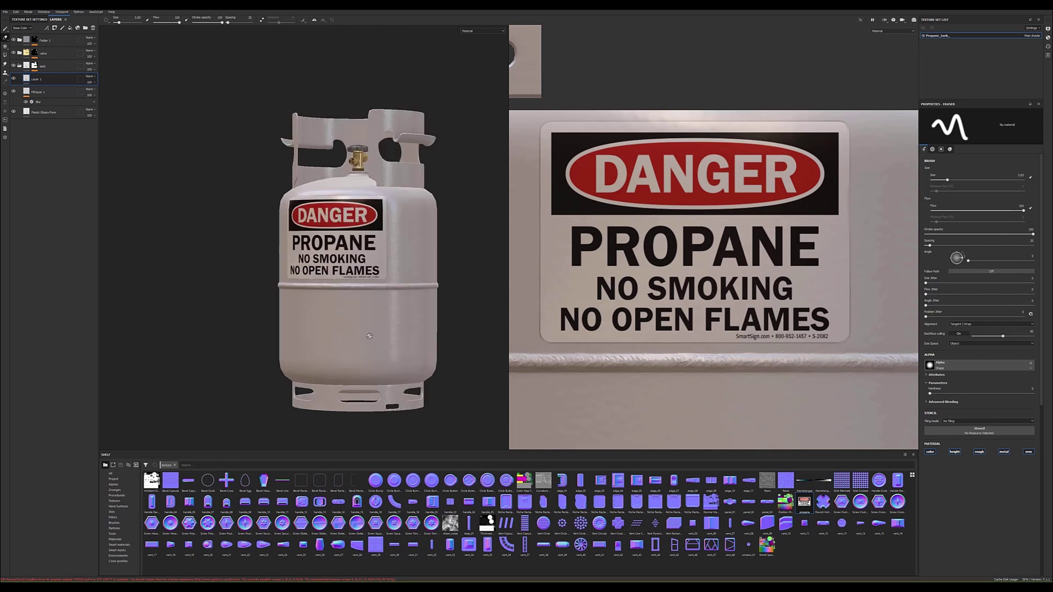
scroll(402, 363, "up", 3)
scroll(402, 362, "down", 3)
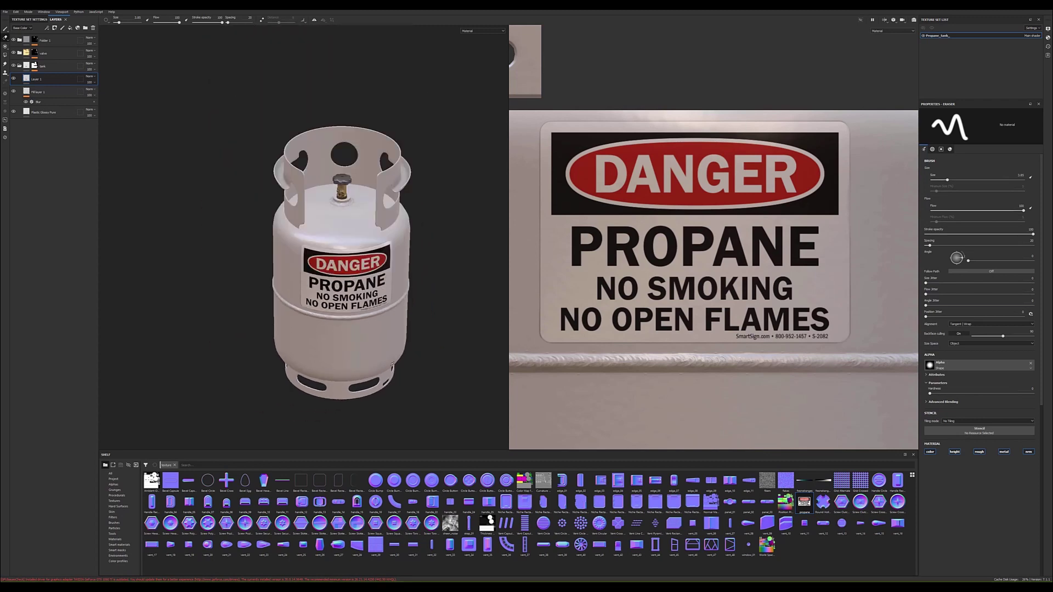
scroll(728, 287, "up", 1)
scroll(728, 287, "down", 3)
scroll(729, 286, "down", 2)
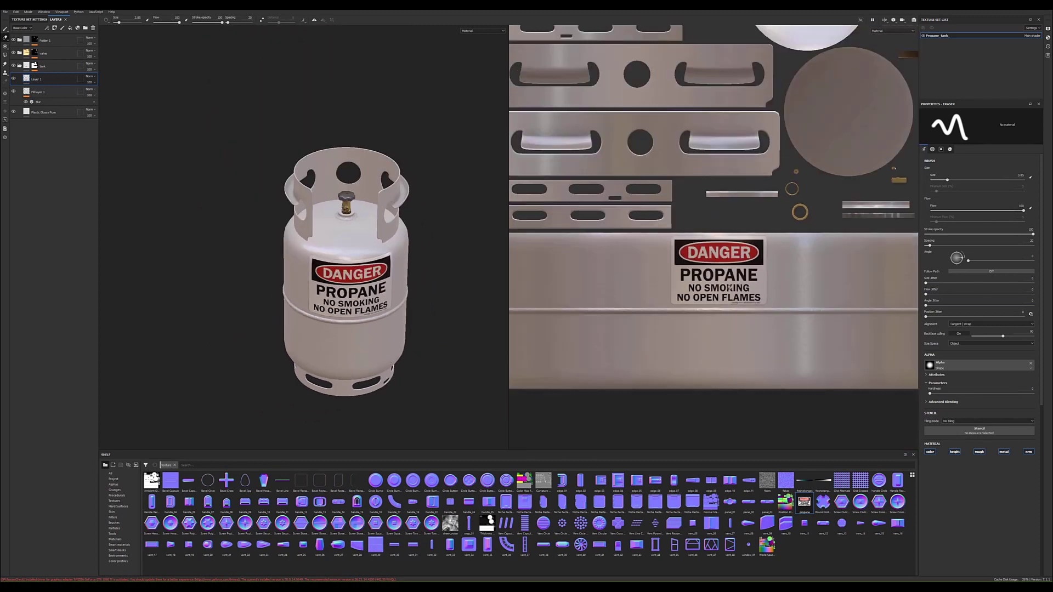
scroll(728, 288, "down", 1)
scroll(728, 289, "down", 1)
left_click_drag(729, 289, 719, 225, "alt")
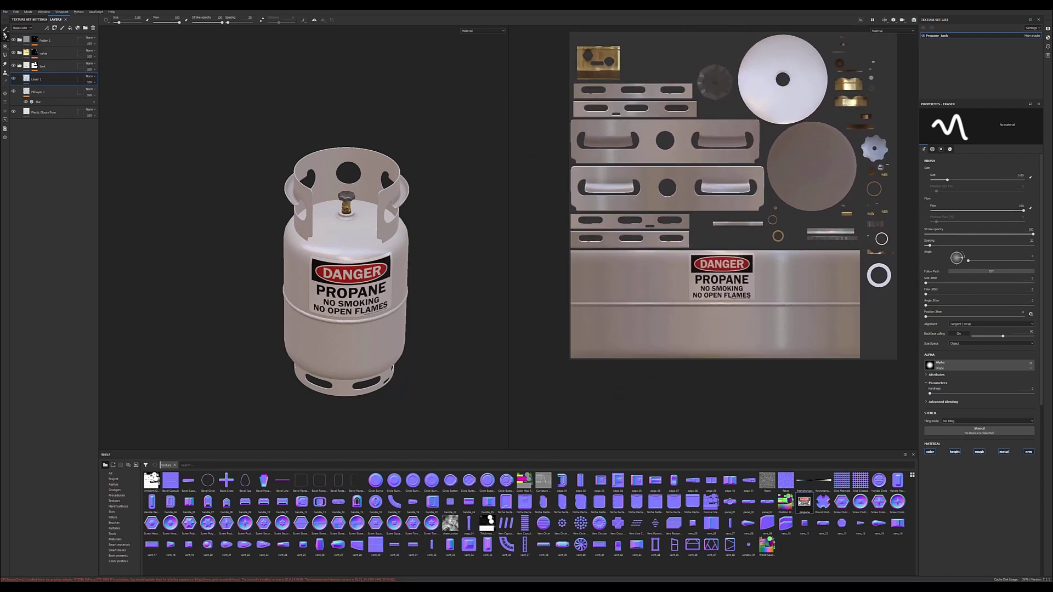
left_click(5, 29)
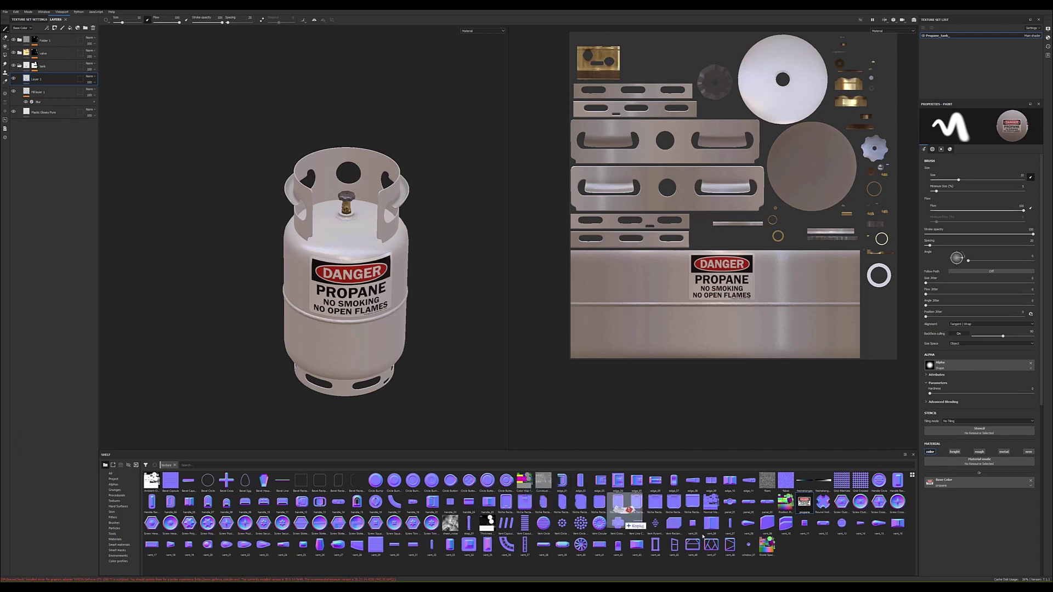
Step: Import the flammable-gas label image into the session as a texture
left_click_drag(326, 498, 763, 538)
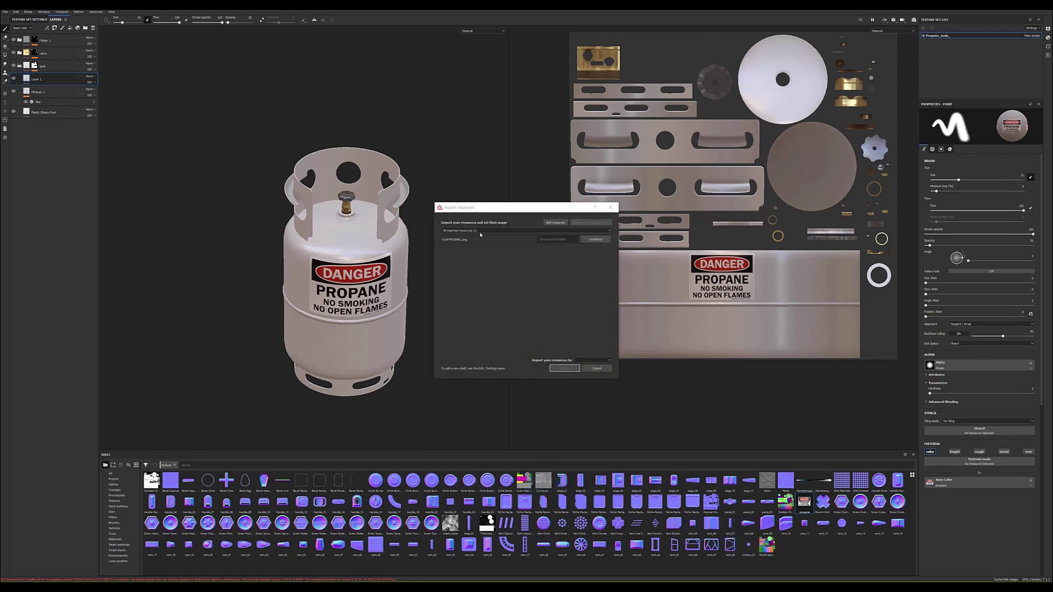
left_click(607, 360)
left_click(589, 368)
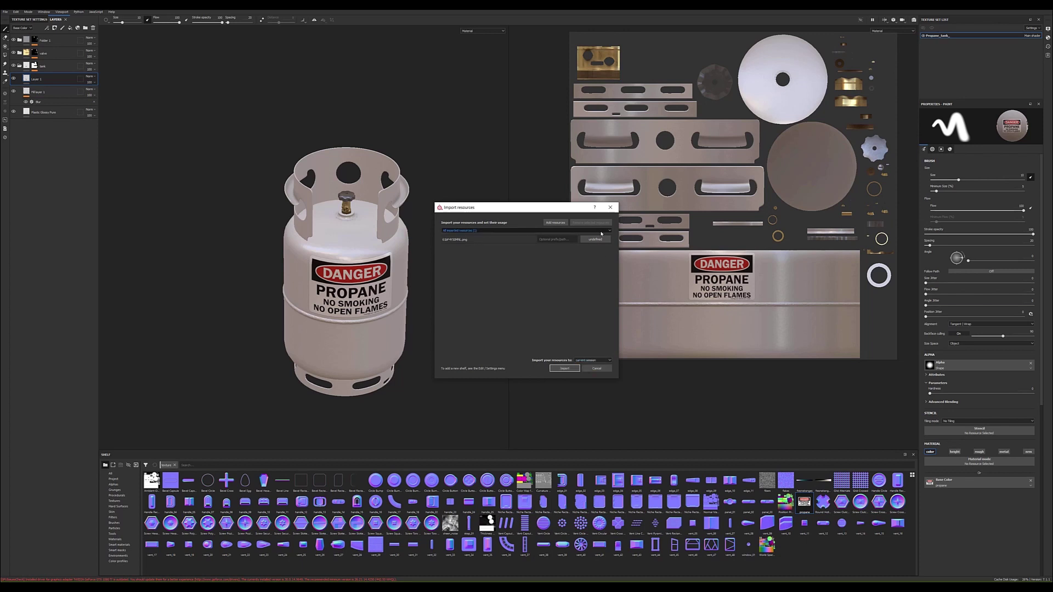
left_click(595, 239)
left_click(597, 252)
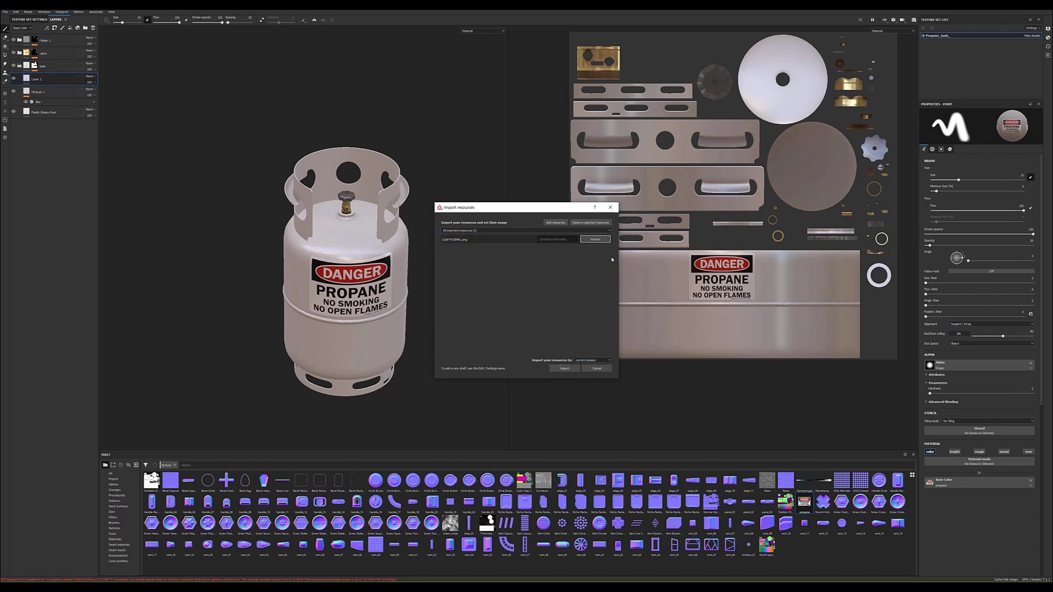
left_click(564, 368)
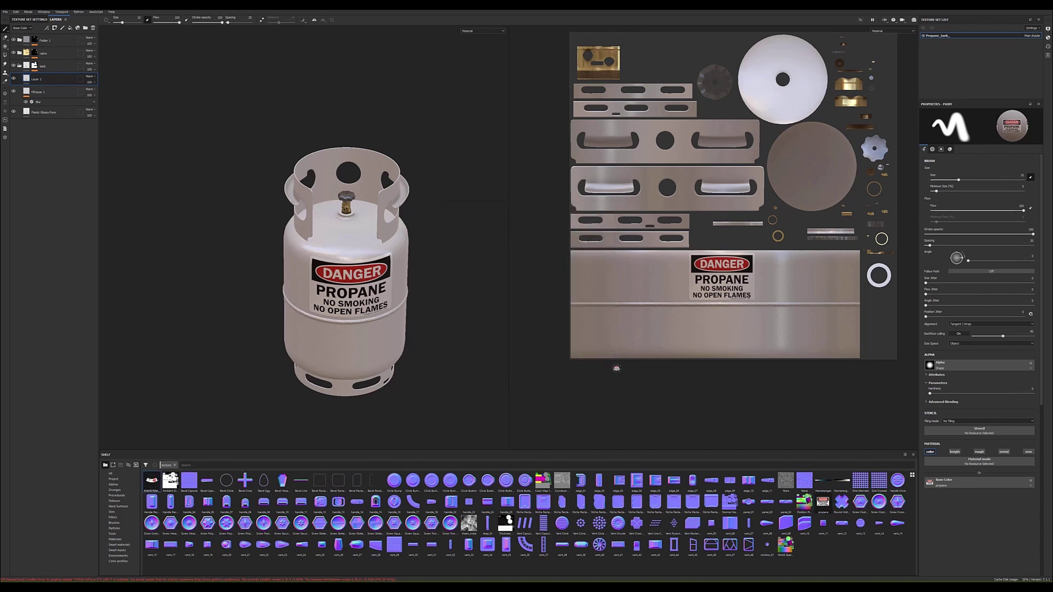
Step: Add a new paint layer and load the curved PROPANE FLAMMABLE GAS label as a colour-only projection
left_click(47, 28)
left_click(62, 28)
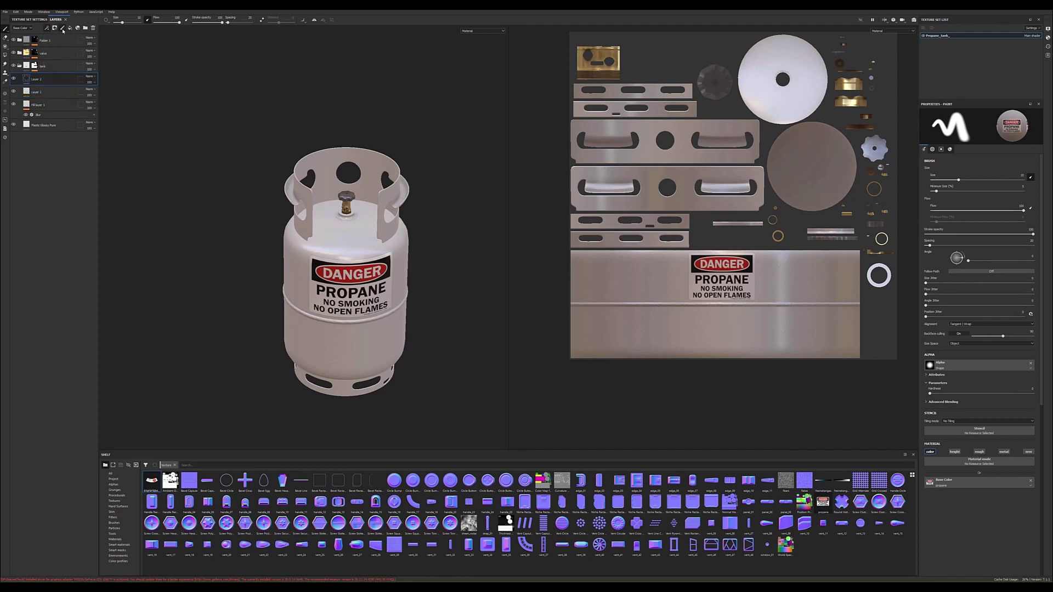
left_click(7, 50)
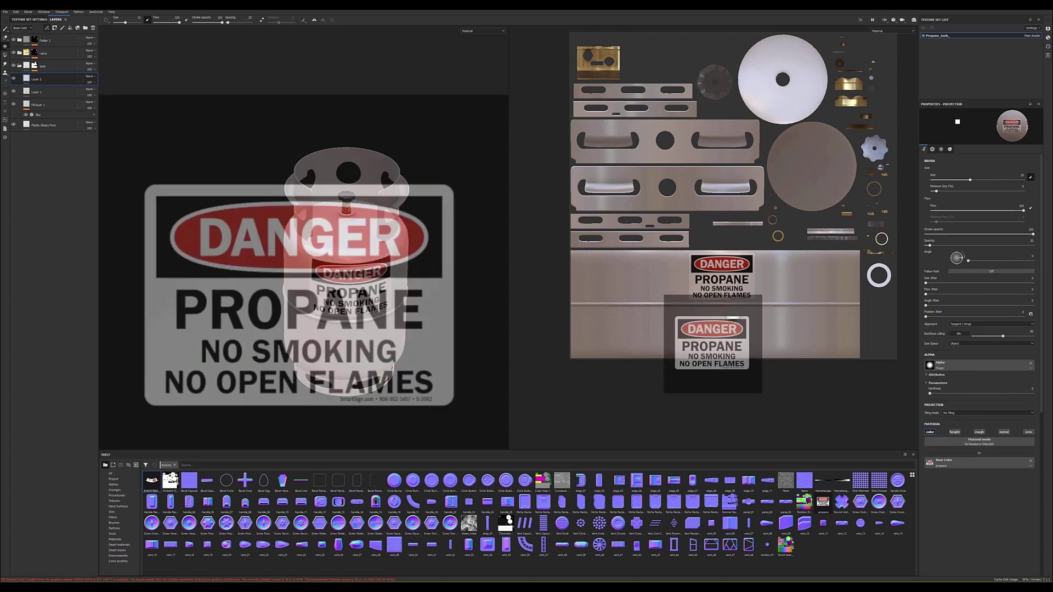
left_click(929, 434)
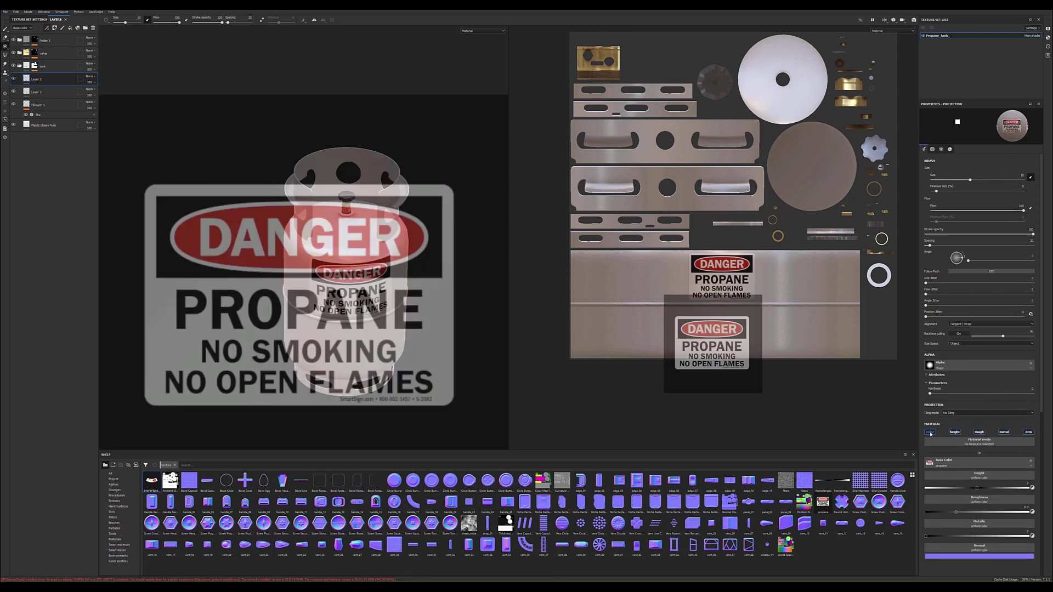
left_click(931, 433)
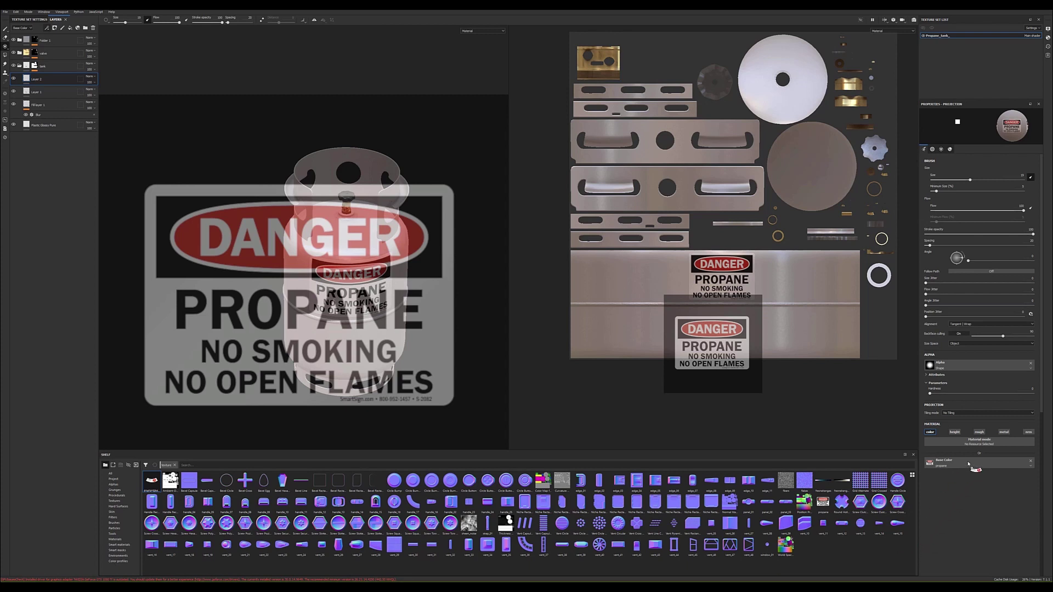
left_click_drag(965, 478, 973, 463)
Step: Move the label projection onto the top-cap disc in the UV view and zoom in to check it
middle_click_drag(680, 300, 646, 386)
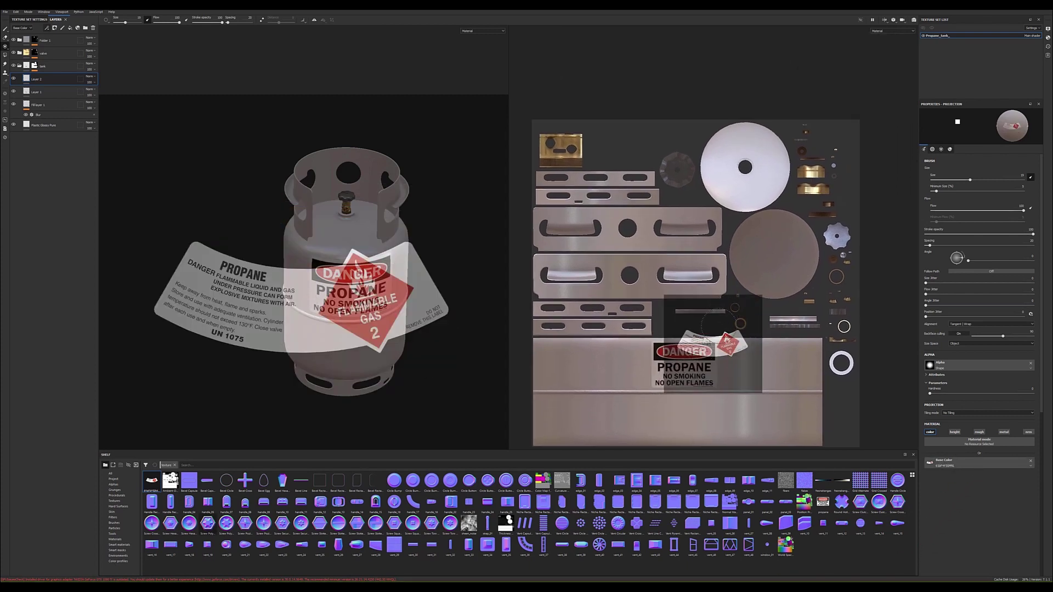
key("s")
mouse_move(712, 341)
left_mouse_down()
mouse_move(734, 196)
mouse_move(751, 217)
left_mouse_up()
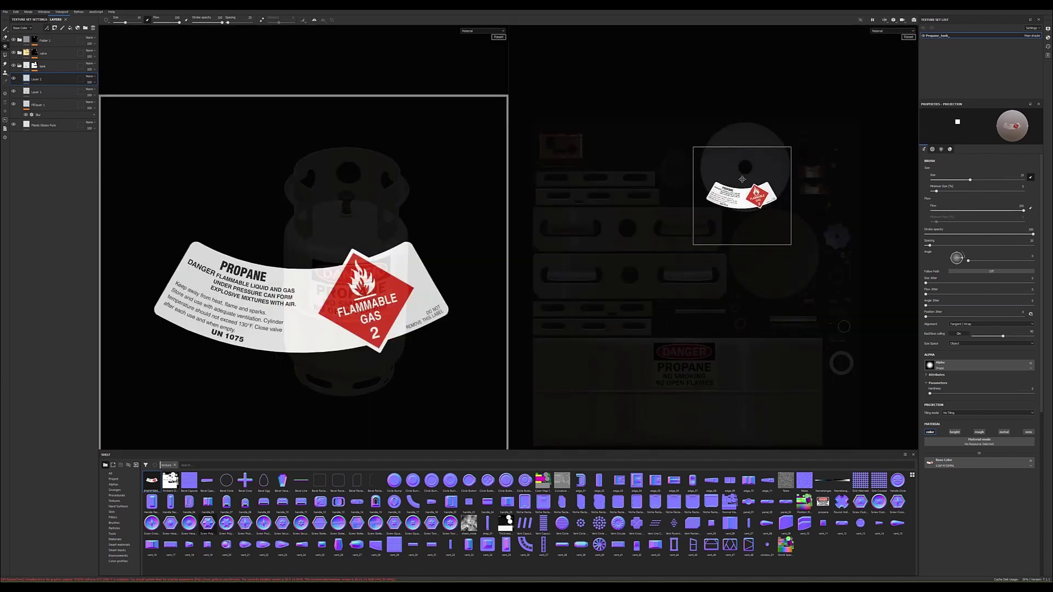
scroll(746, 176, "up", 2)
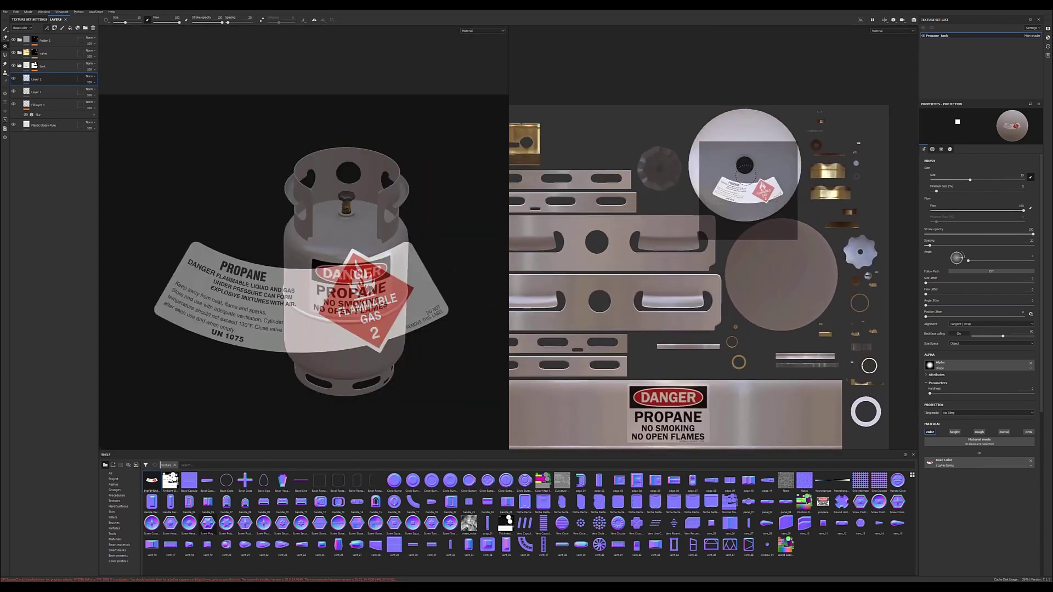
scroll(747, 175, "up", 2)
key("s")
left_click_drag(747, 203, 743, 223)
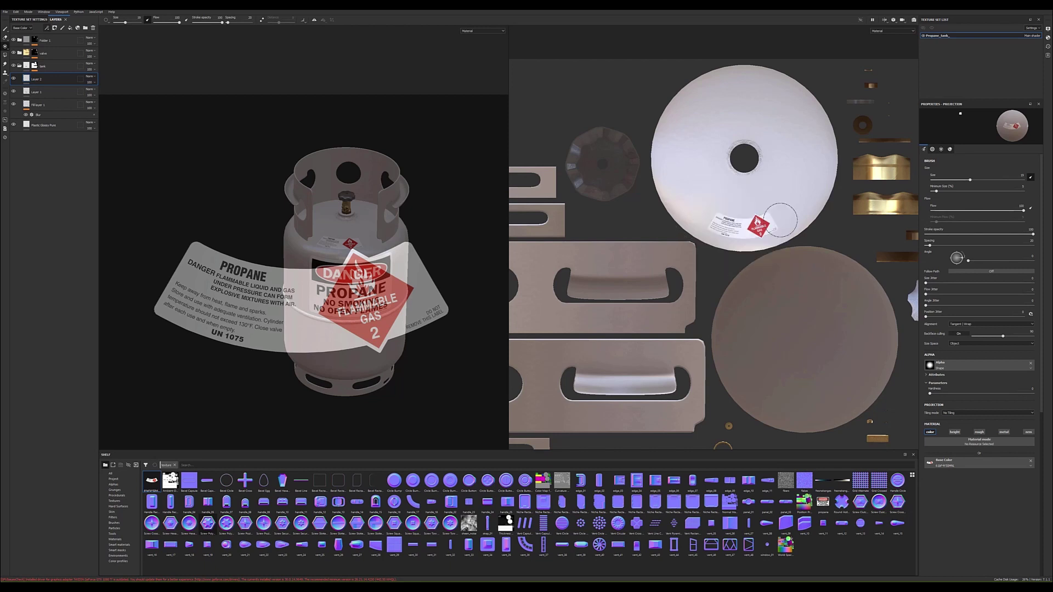
scroll(691, 283, "up", 1)
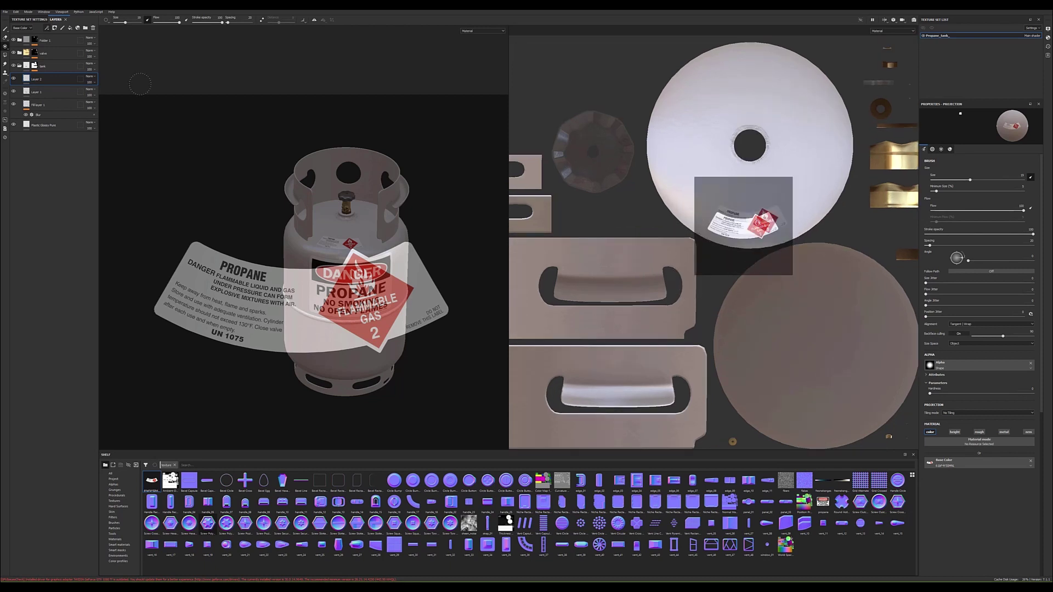
Step: Commit the flammable-gas label onto the top cap, then orbit the tank and zoom out the UV view
left_click(5, 29)
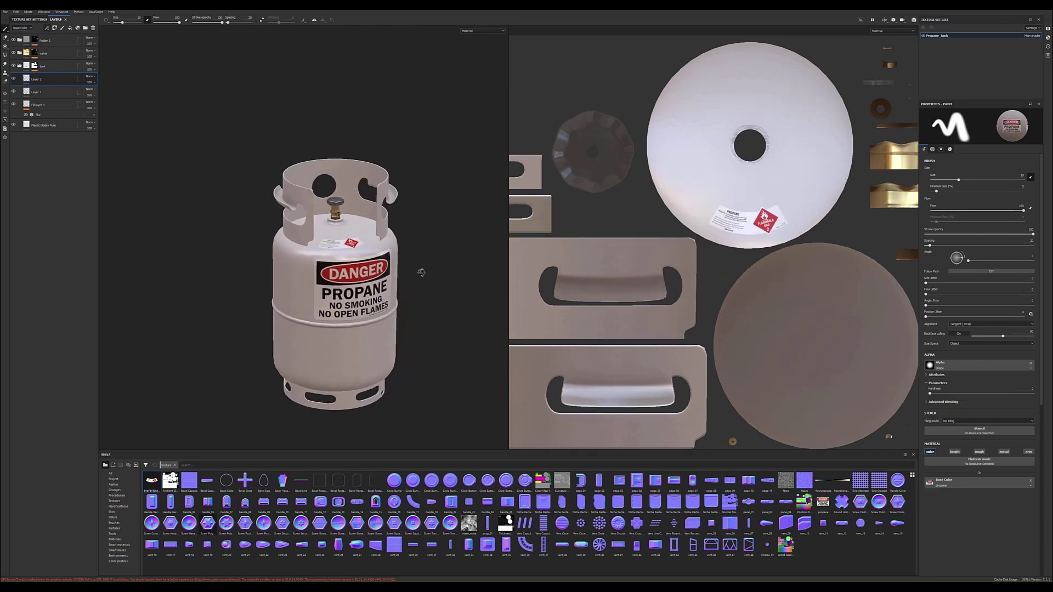
left_click_drag(378, 244, 391, 282, "alt")
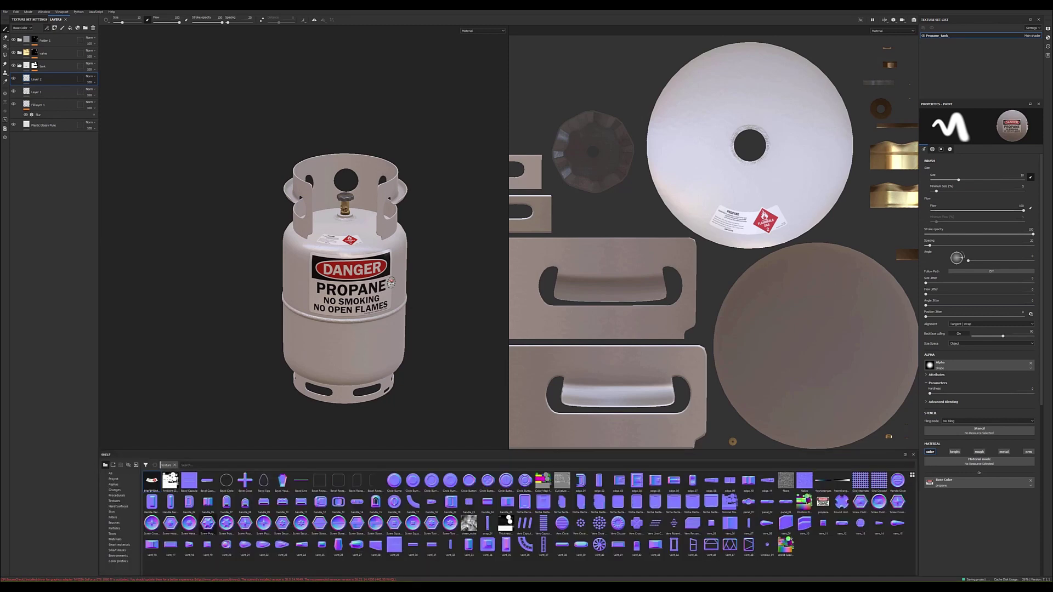
mouse_move(391, 282)
left_mouse_down("alt")
mouse_move(482, 235)
mouse_move(359, 312)
mouse_move(314, 310)
left_mouse_up("alt")
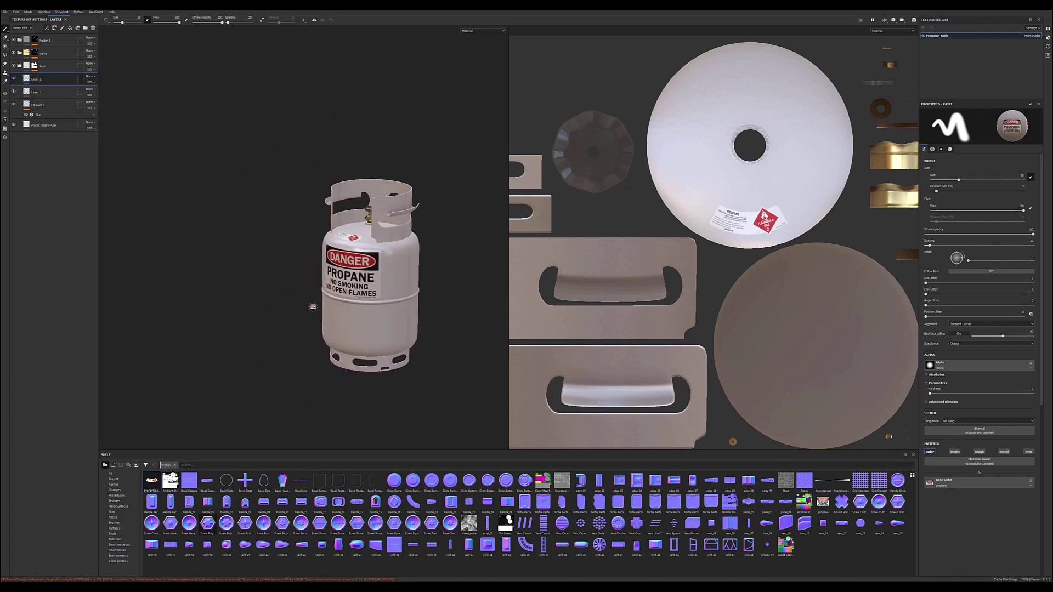
scroll(774, 305, "down", 2)
scroll(775, 306, "down", 3)
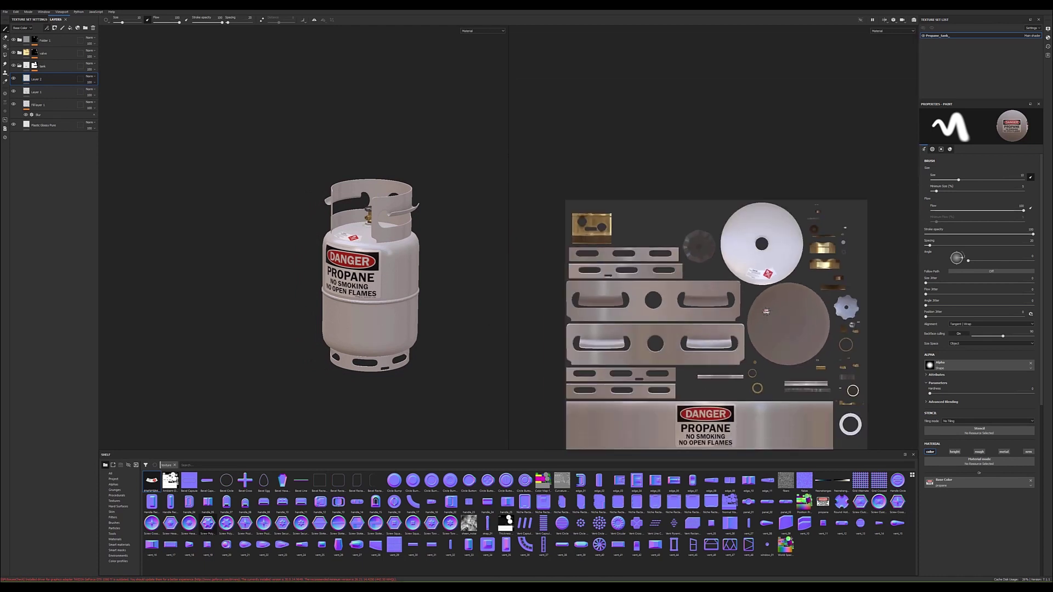
scroll(711, 327, "down", 1)
middle_click_drag(711, 327, 697, 188)
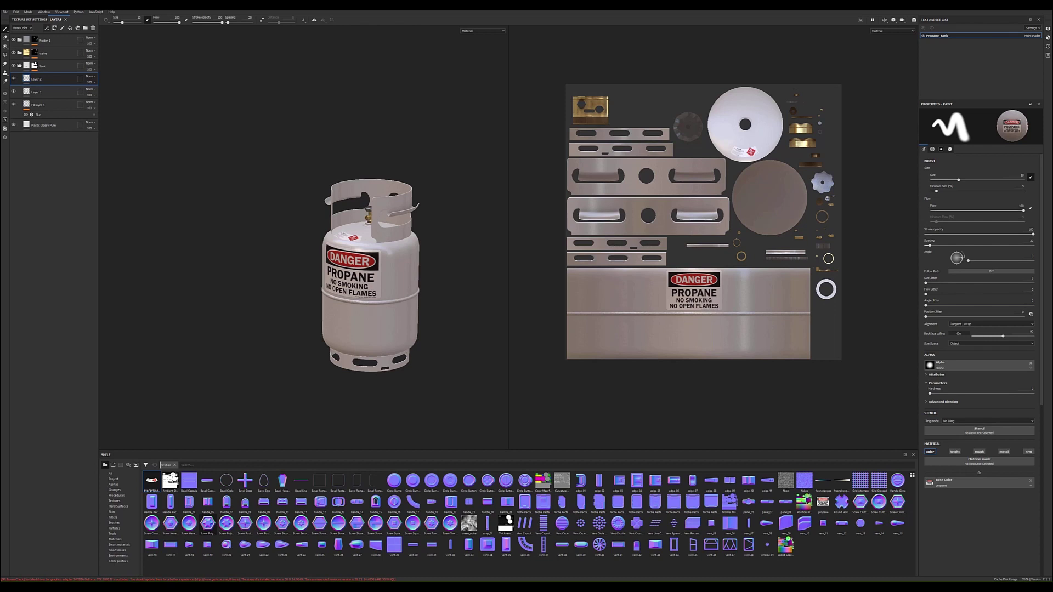
Step: Import the propane hazard label PNG into the project as a texture
left_click_drag(707, 510, 831, 540)
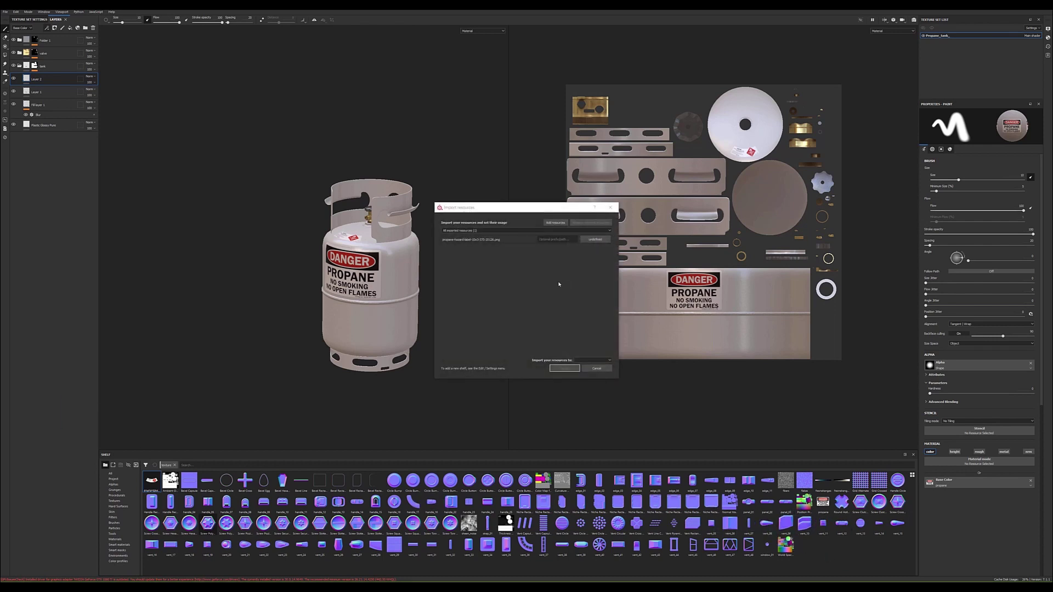
left_click(598, 240)
left_click(612, 252)
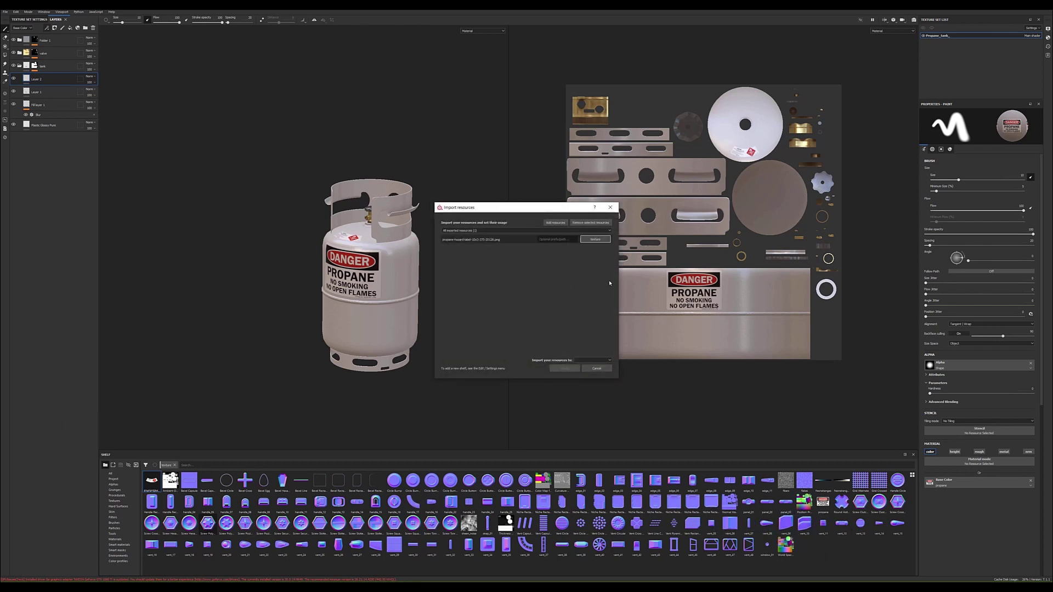
left_click(607, 361)
left_click(593, 369)
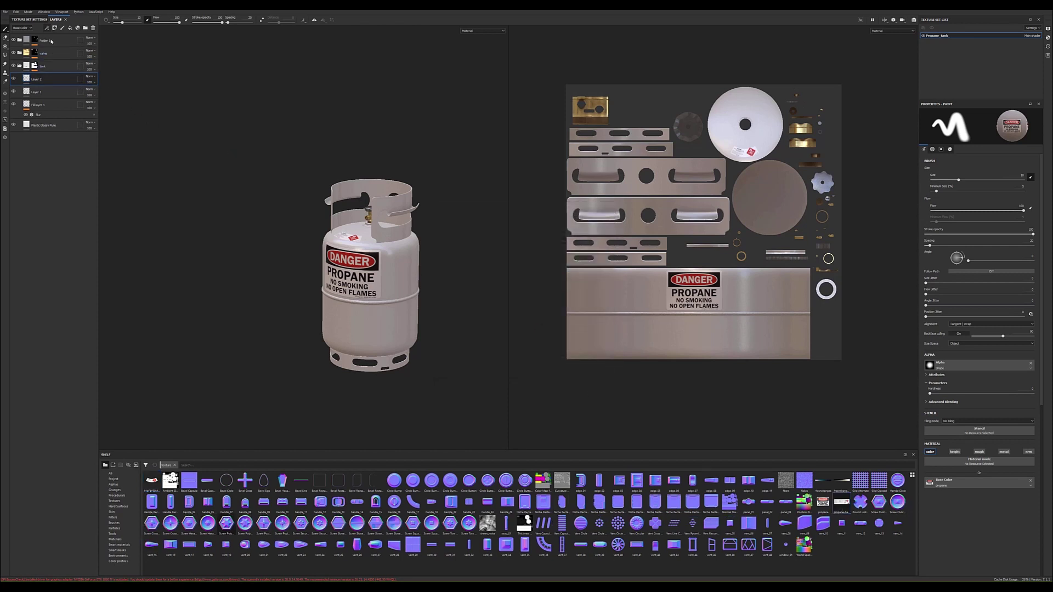
Step: On a new paint layer, project the hazard label as Base Color and paint it onto the lower tank body
left_click(62, 28)
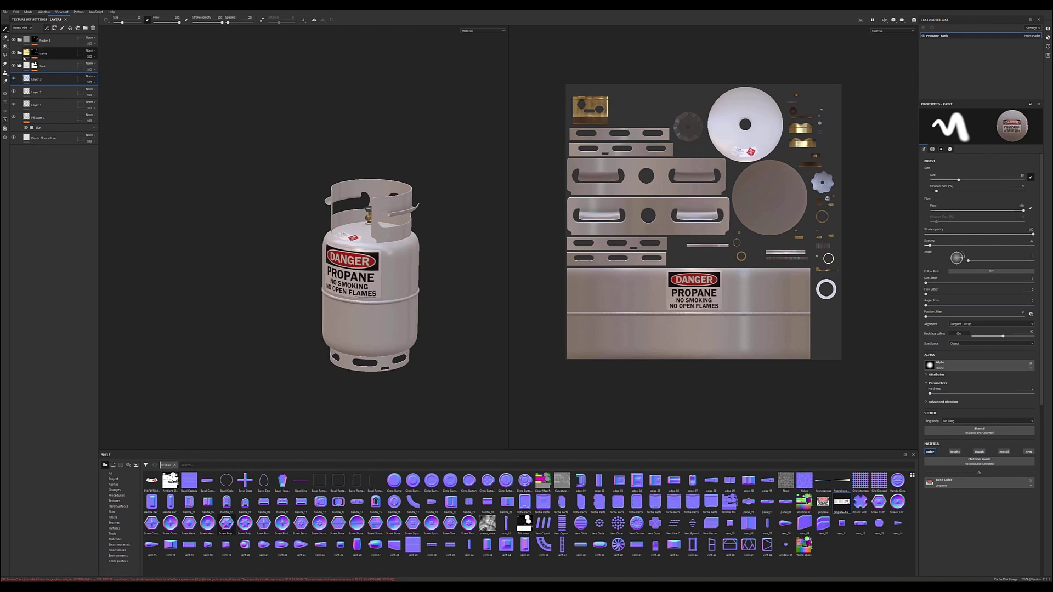
left_click(6, 47)
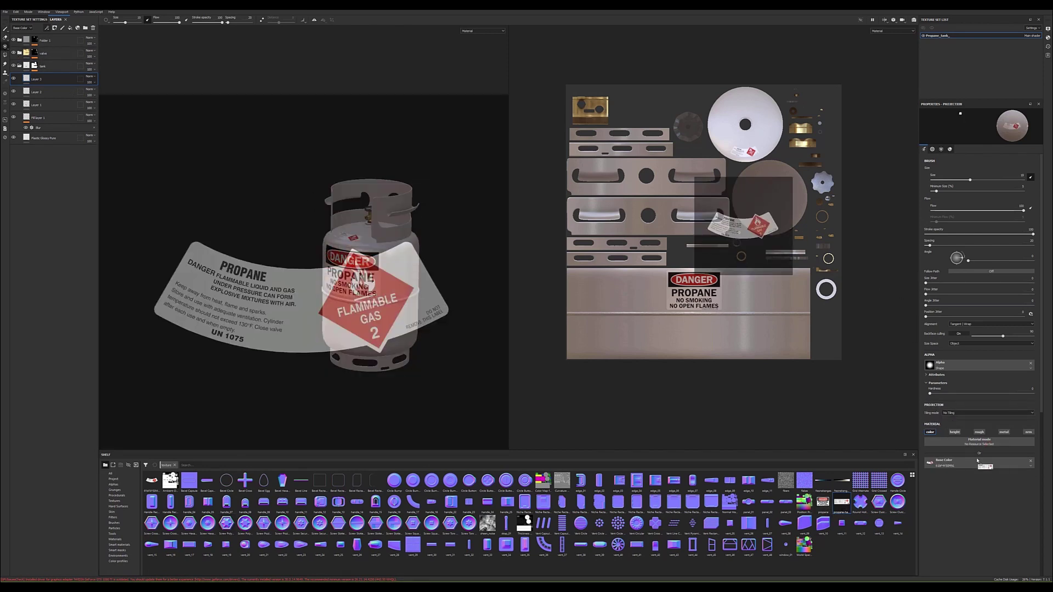
left_click_drag(843, 509, 976, 465)
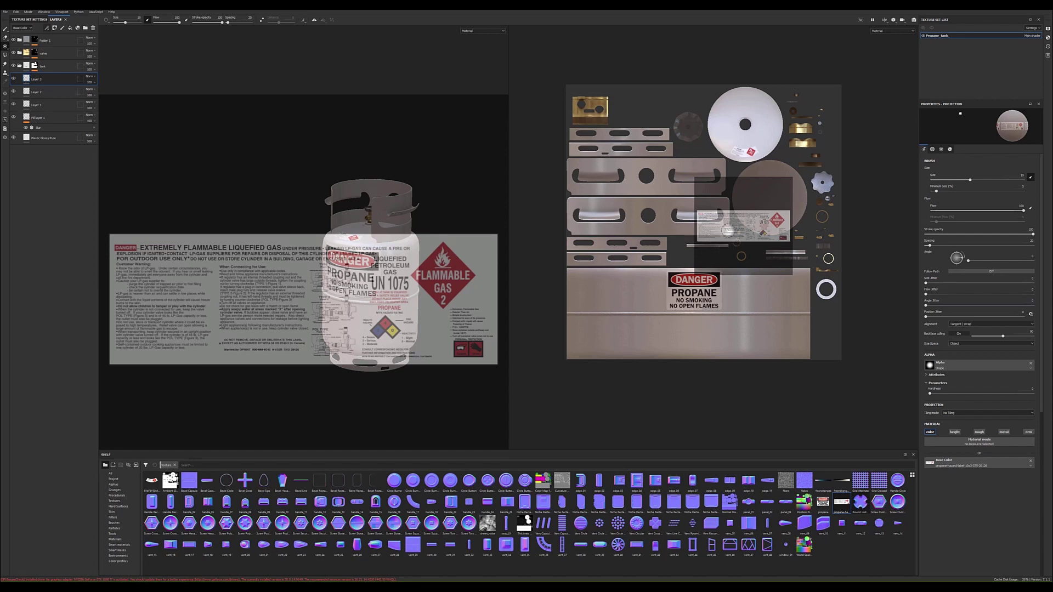
key("s")
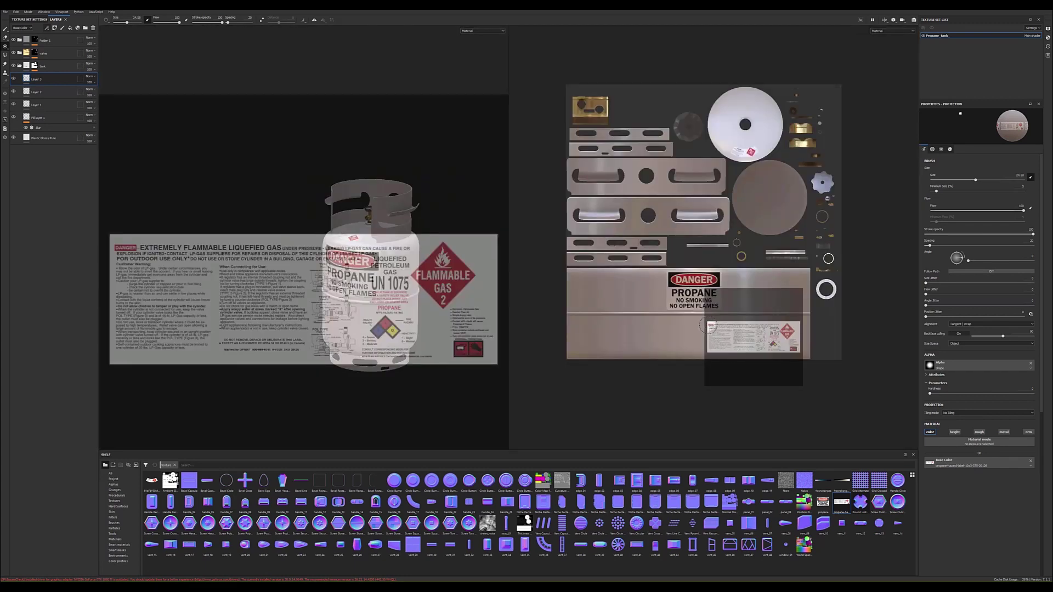
left_click_drag(708, 326, 803, 329)
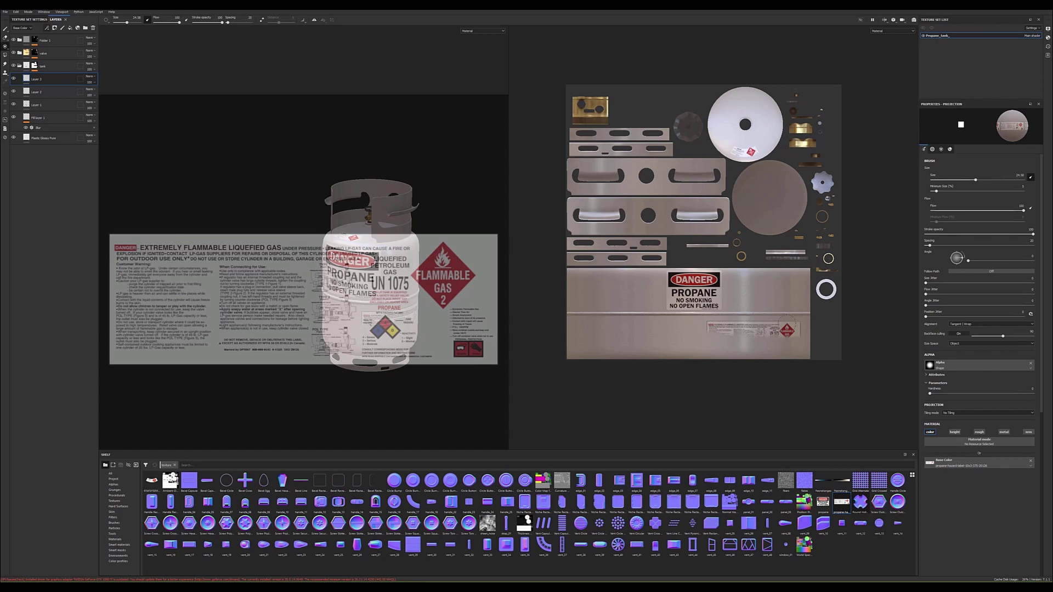
left_click_drag(793, 336, 711, 350)
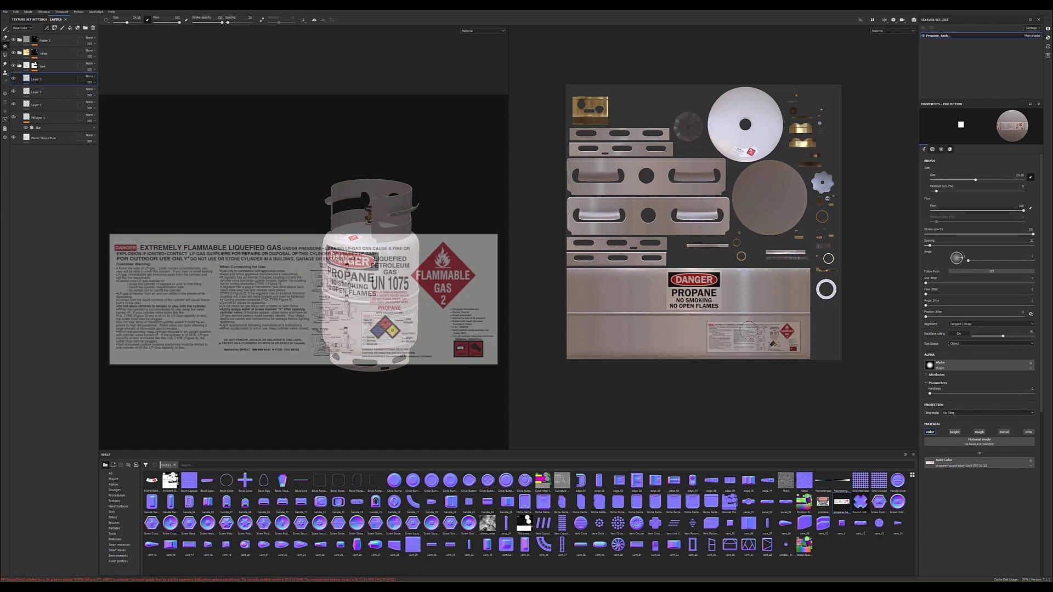
Step: Finish projecting and orbit the tank to check the new side label
left_click(5, 33)
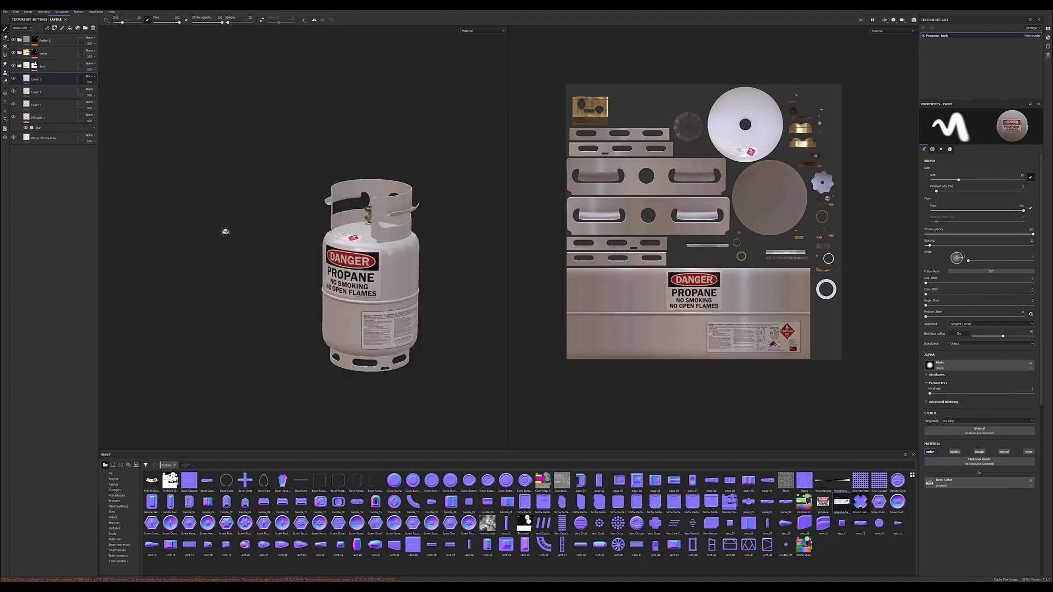
mouse_move(224, 228)
left_mouse_down("alt")
mouse_move(300, 227)
mouse_move(235, 223)
mouse_move(190, 245)
mouse_move(386, 272)
left_mouse_up("alt")
scroll(386, 271, "up", 2)
scroll(385, 272, "up", 2)
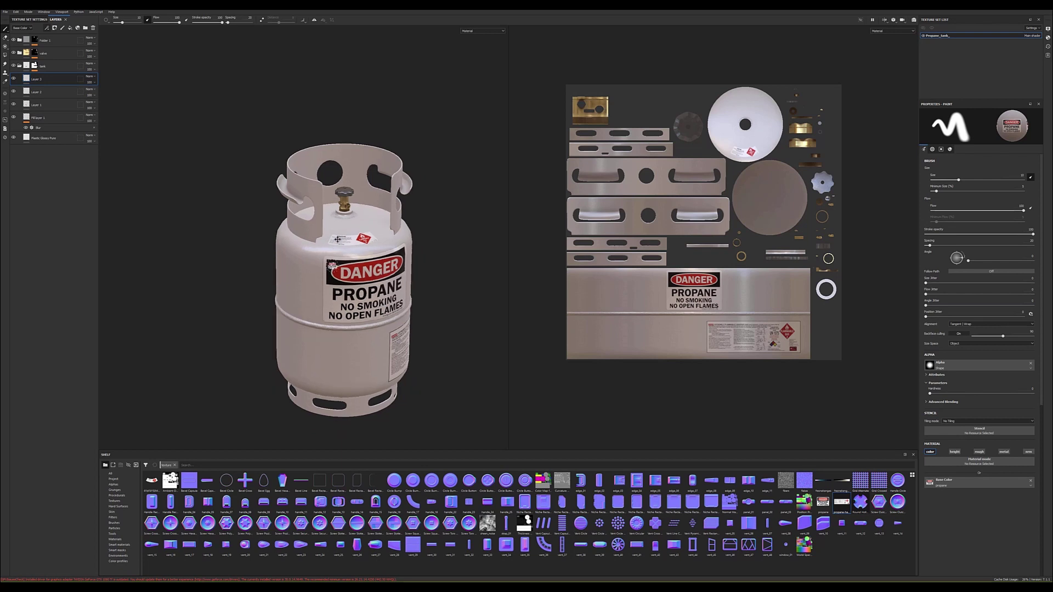
Step: Switch to the 3D-only view, turn the DANGER sign forward, and select Fill layer 1
key("F2")
scroll(351, 250, "up", 1)
scroll(367, 238, "up", 1)
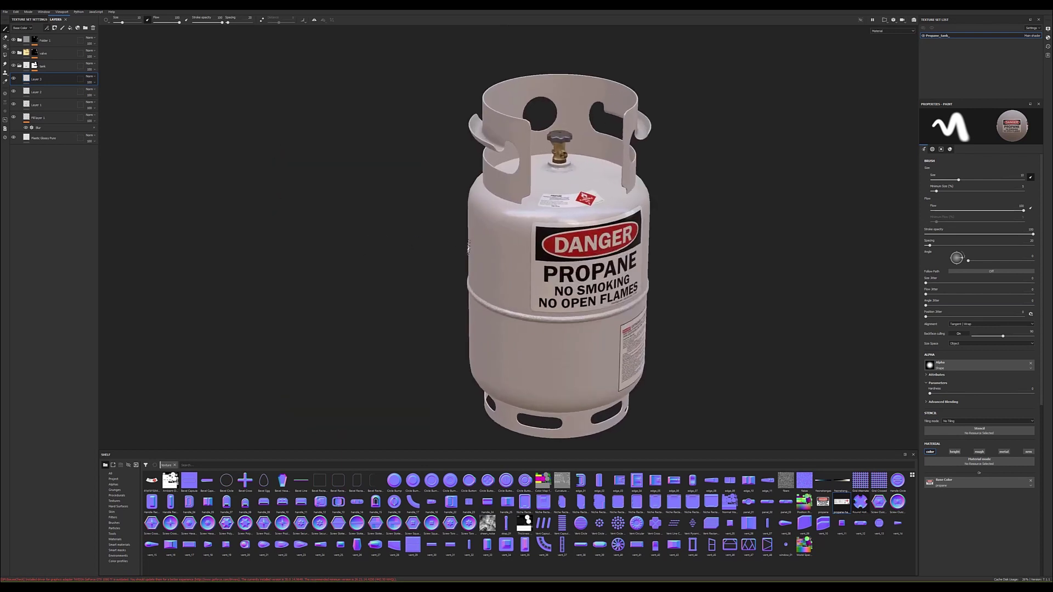
scroll(467, 257, "up", 1)
left_click_drag(540, 273, 634, 144, "alt")
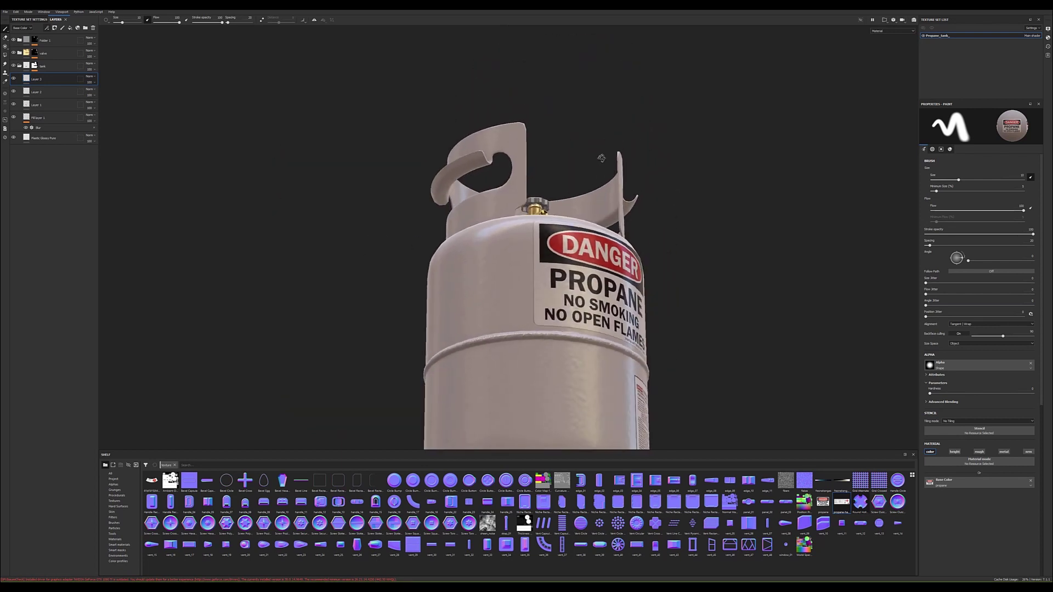
mouse_move(666, 331)
left_mouse_down("alt")
mouse_move(683, 313)
mouse_move(658, 316)
left_mouse_up("alt")
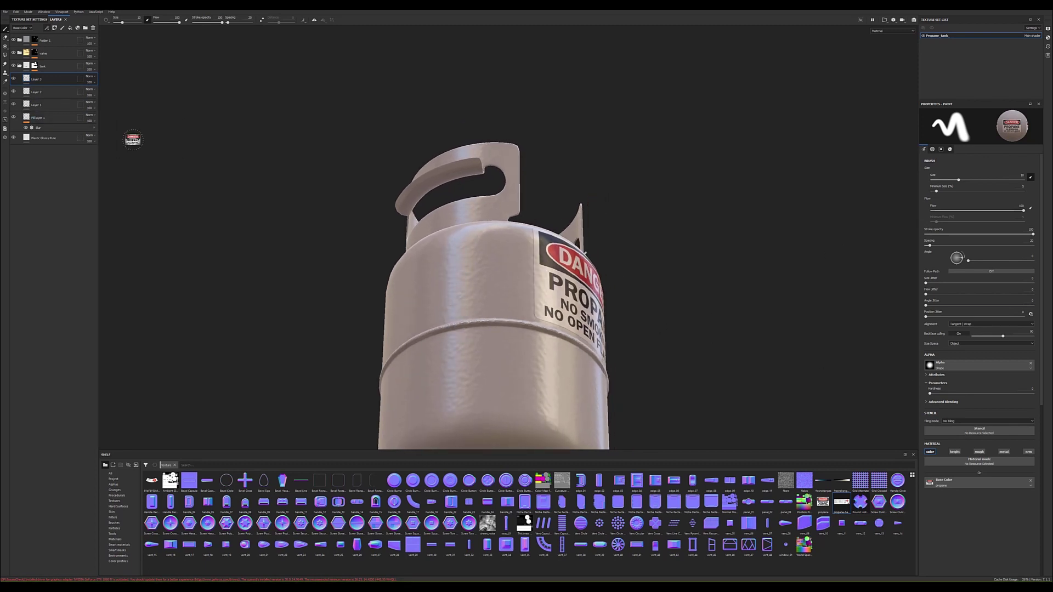
left_click_drag(628, 305, 609, 304, "alt")
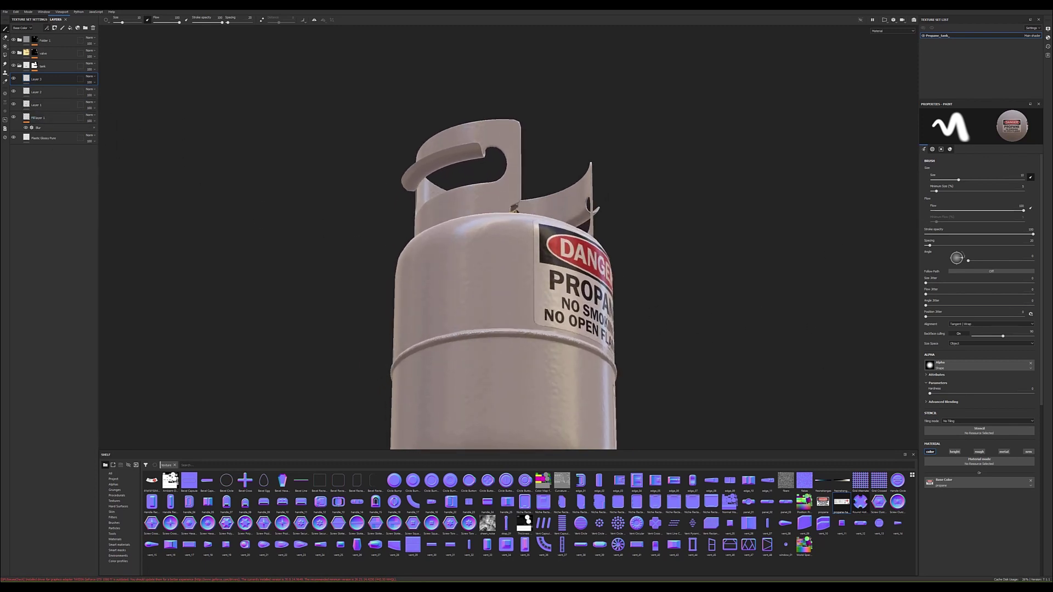
left_click(39, 117)
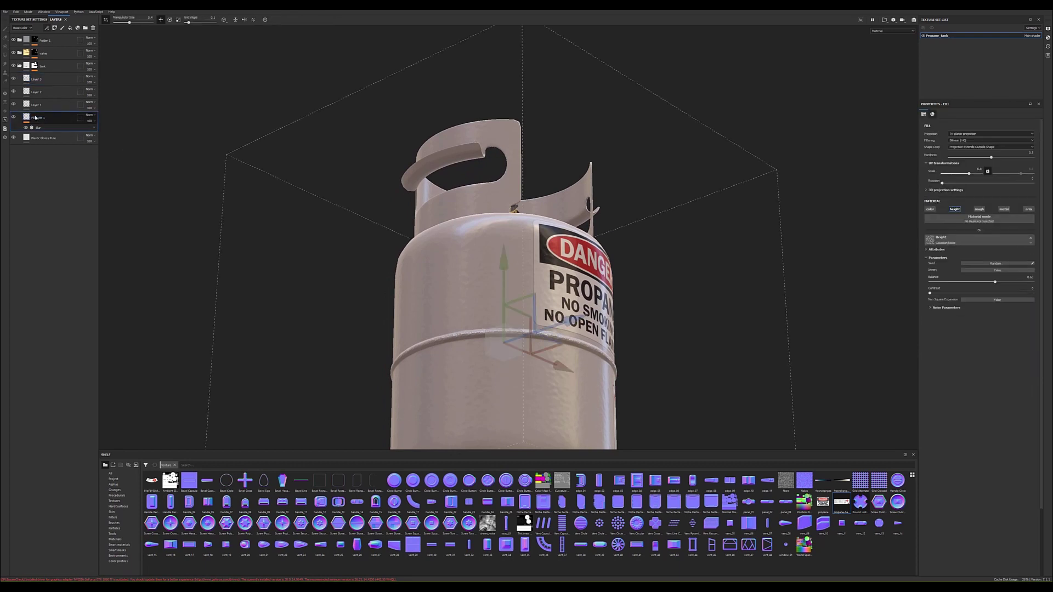
Step: Add a paint effect to Fill layer 1's mask, enlarge the brush, and orbit to face the tank
right_click(58, 123)
key("Escape")
left_click(57, 124)
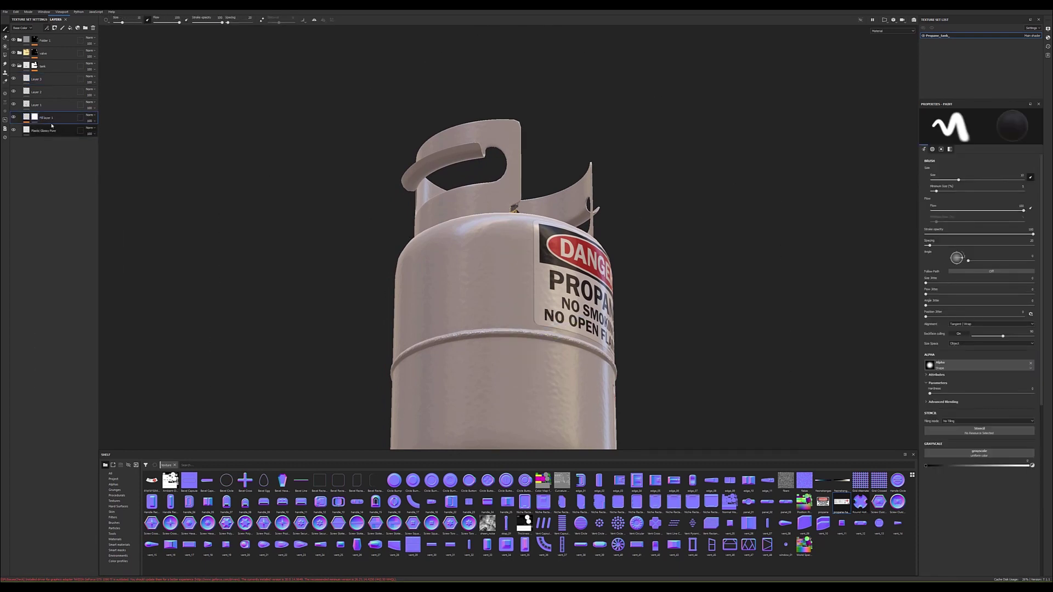
right_click(36, 118)
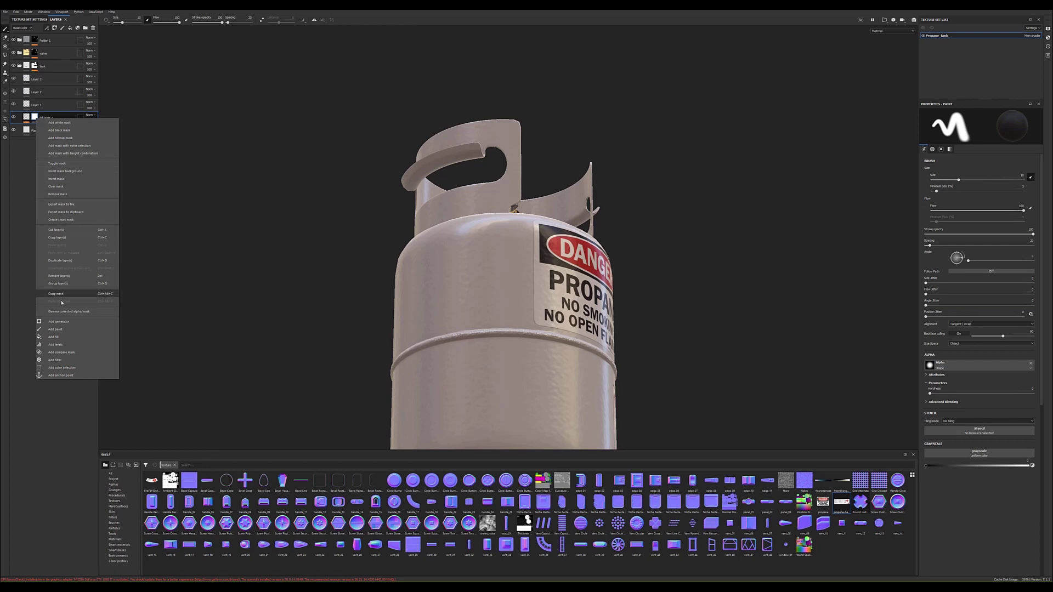
left_click(62, 331)
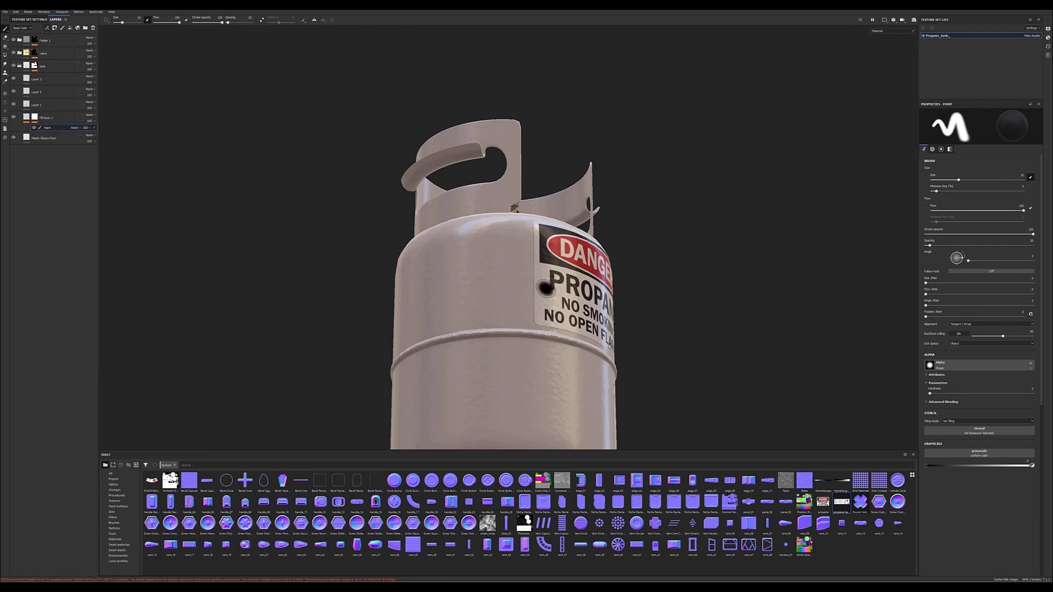
right_click_drag(546, 285, 550, 272, "ctrl")
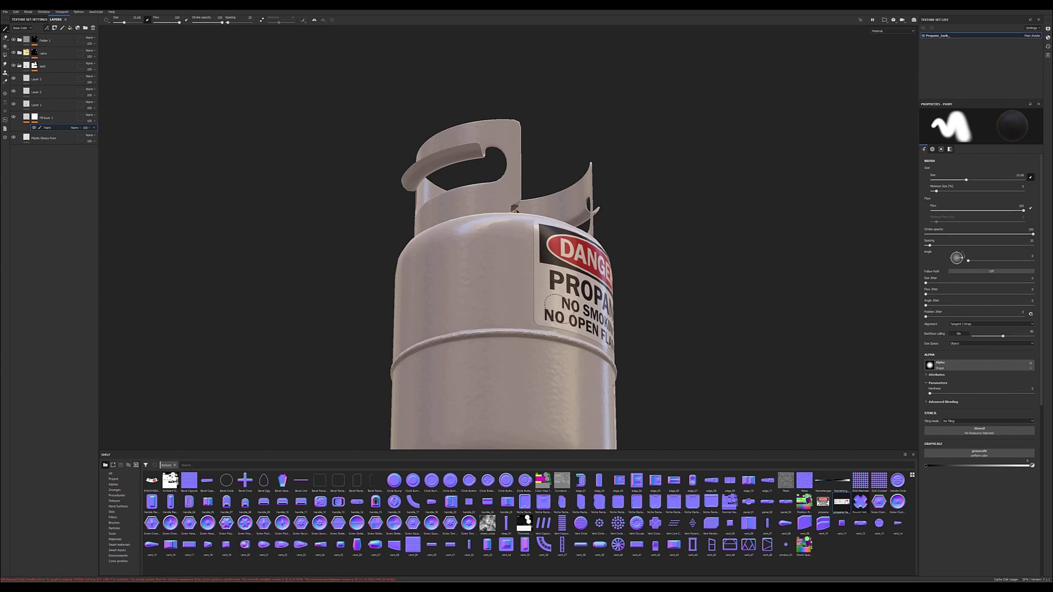
left_click_drag(554, 307, 544, 320, "alt")
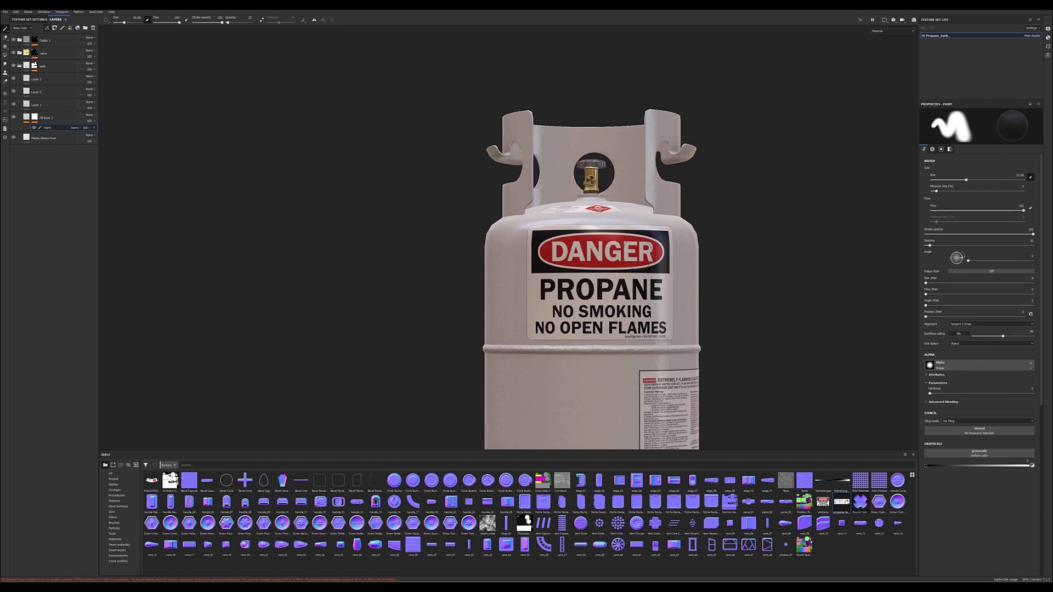
left_click_drag(583, 312, 362, 270, "alt")
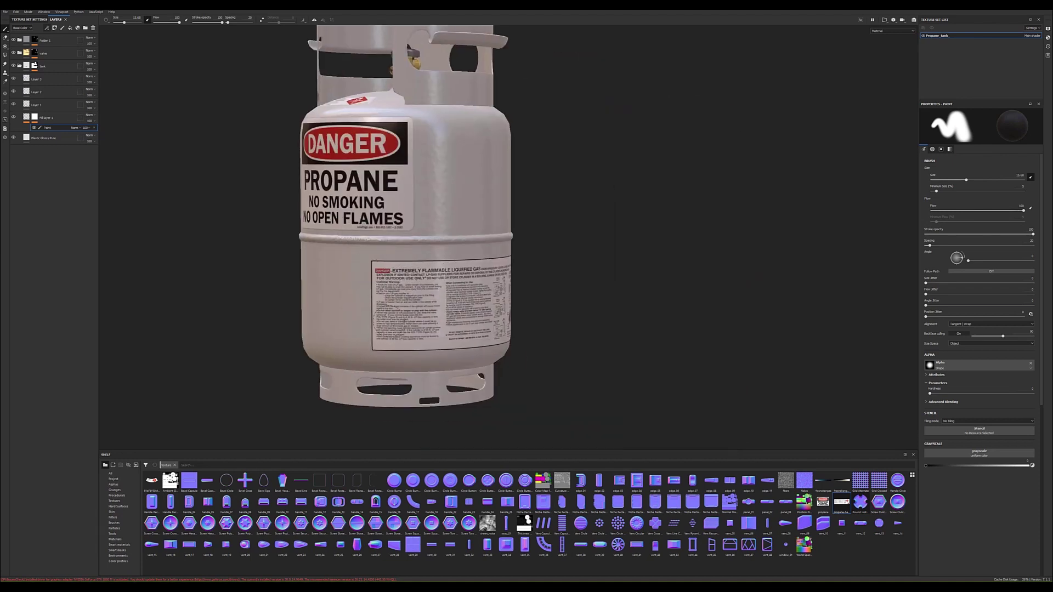
Step: Inspect the tank in the Height channel, then return to Material view and orbit to the DANGER side
left_click(899, 31)
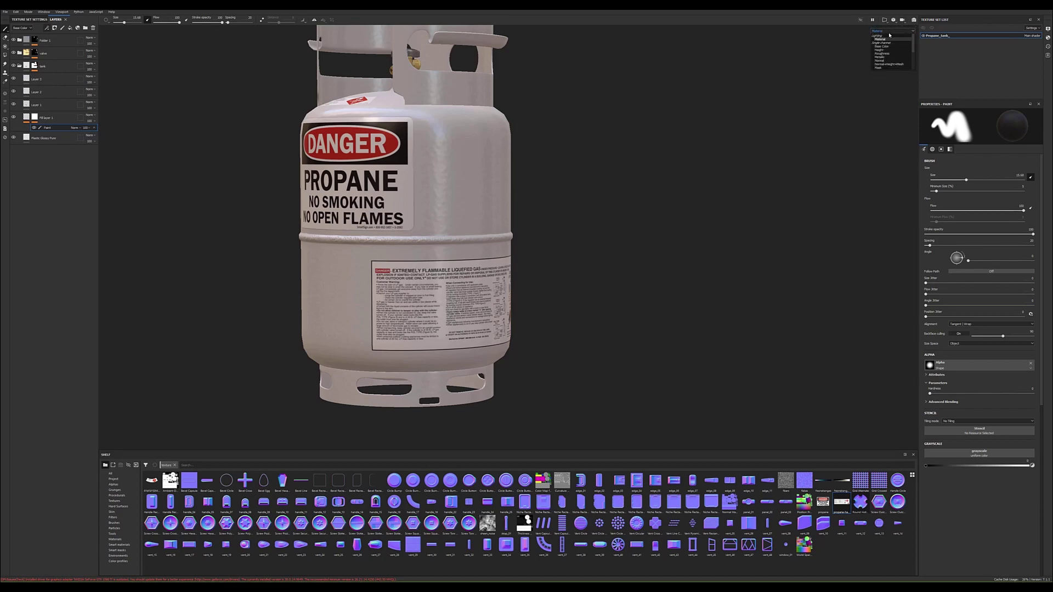
left_click(885, 50)
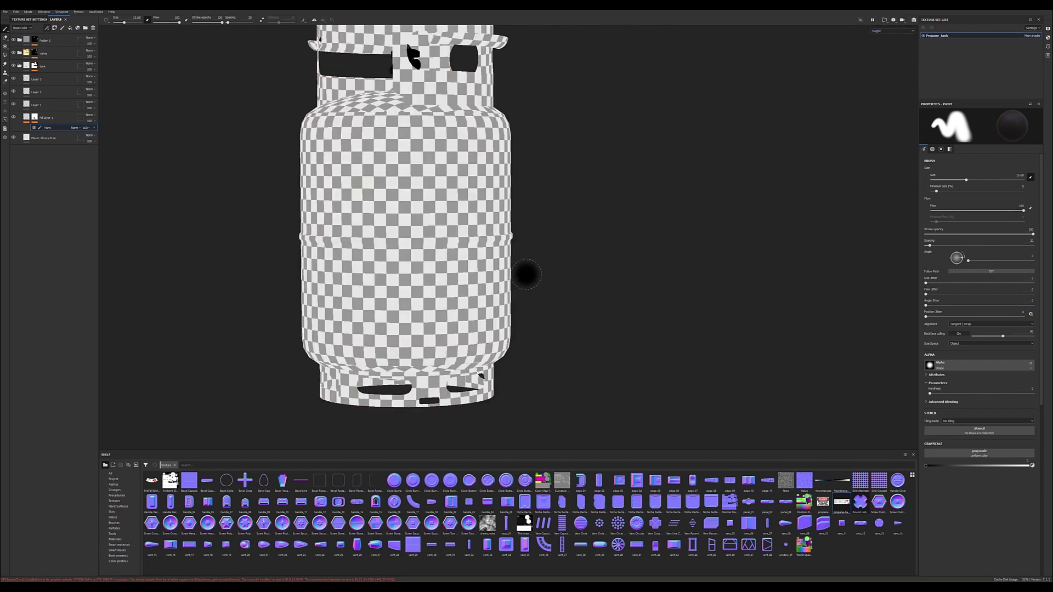
mouse_move(557, 252)
left_mouse_down("alt")
mouse_move(561, 205)
mouse_move(614, 217)
mouse_move(859, 77)
left_mouse_up("alt")
left_click(893, 30)
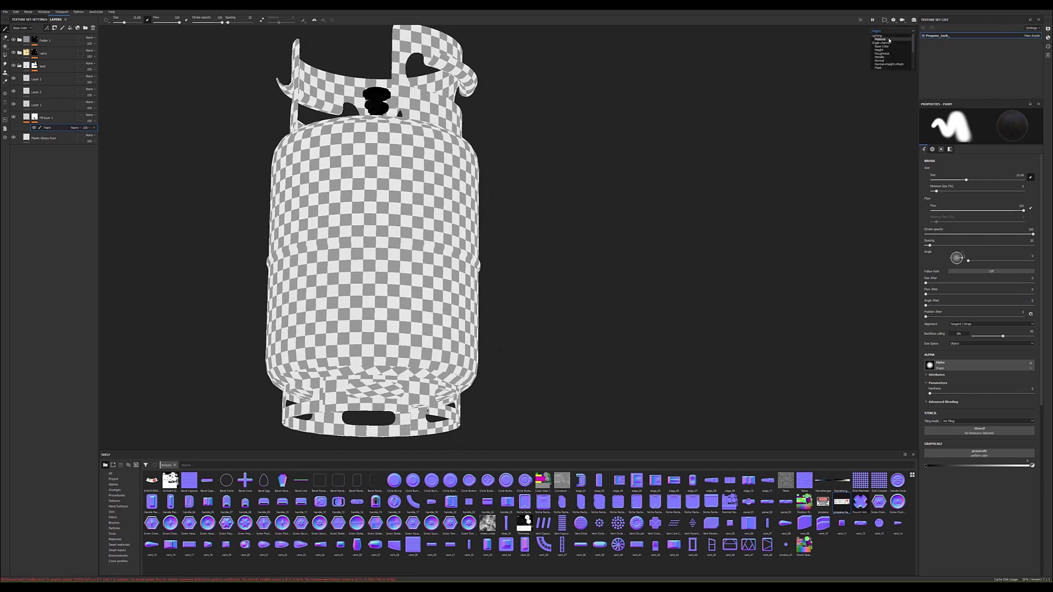
left_click(885, 40)
mouse_move(416, 236)
left_mouse_down("alt")
mouse_move(309, 243)
mouse_move(442, 317)
left_mouse_up("alt")
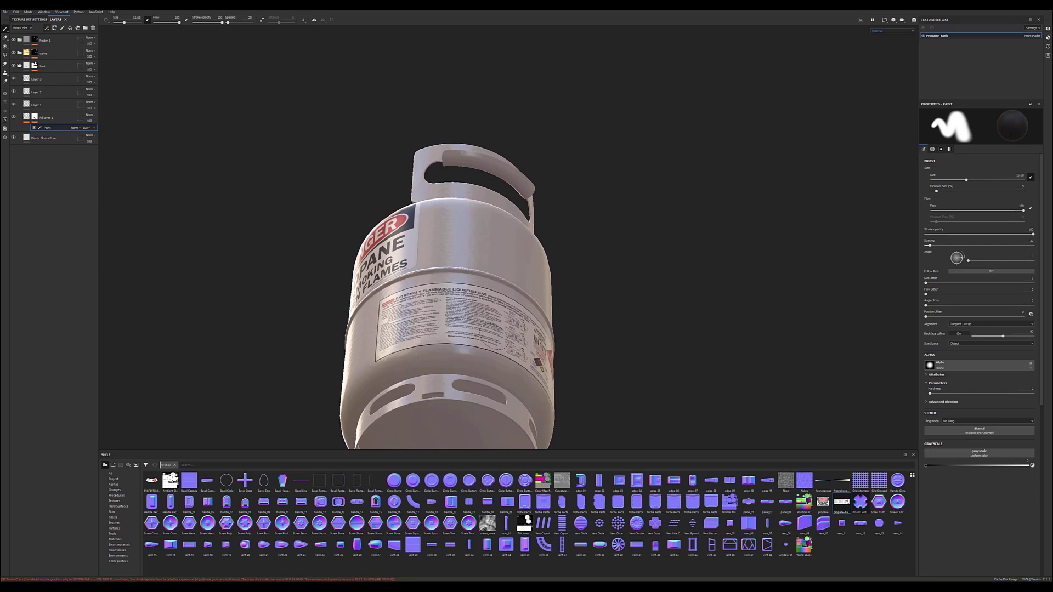
left_click_drag(502, 344, 457, 327, "alt")
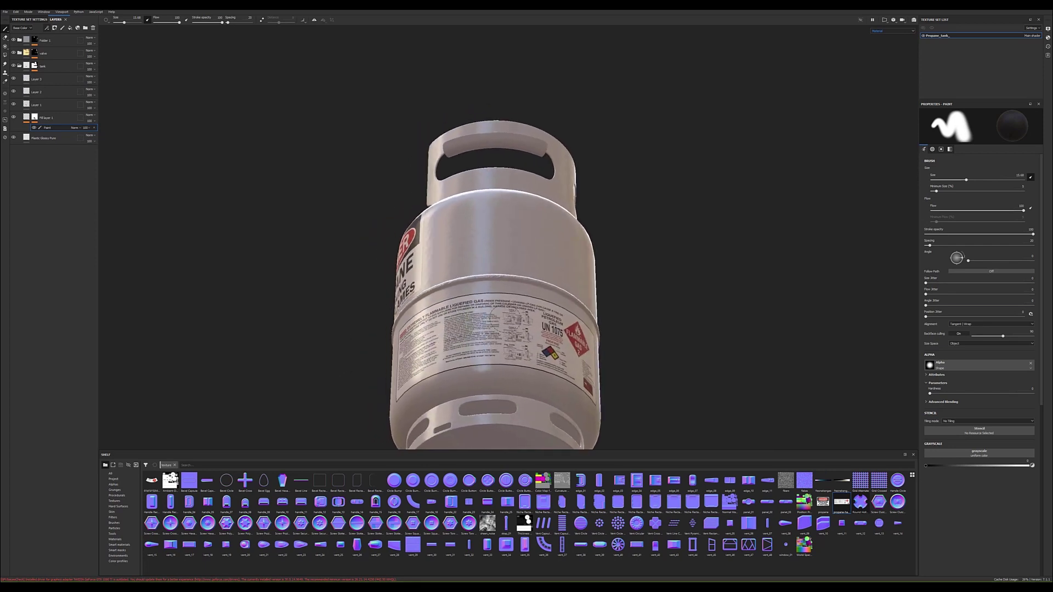
left_click_drag(555, 338, 516, 356, "alt")
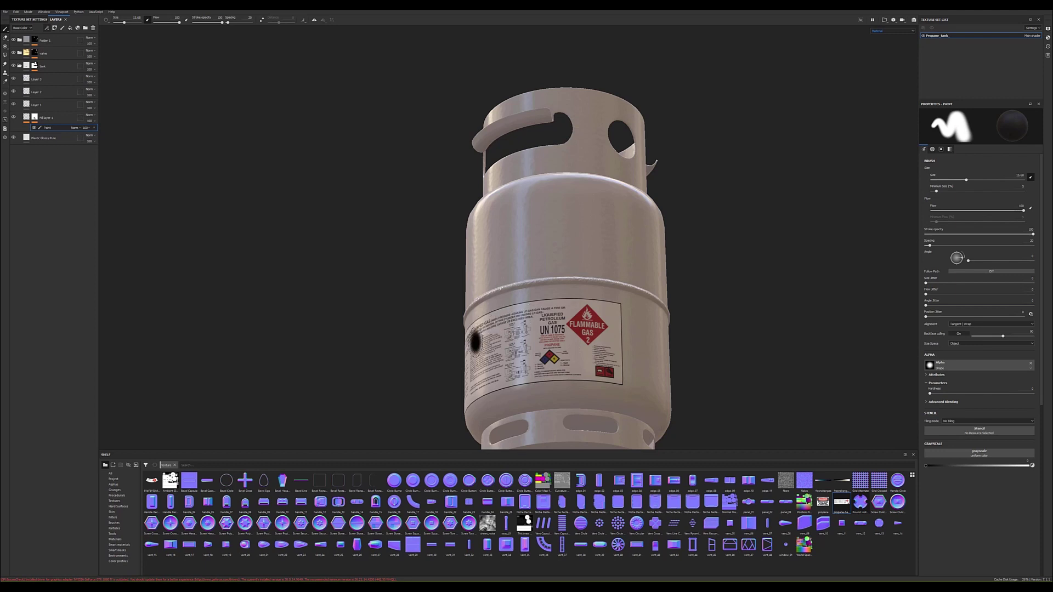
mouse_move(509, 313)
left_mouse_down("alt")
mouse_move(711, 319)
mouse_move(669, 317)
mouse_move(634, 237)
mouse_move(318, 156)
left_mouse_up("alt")
Step: Shrink the brush size to 8.78 and zoom out to see the whole tank
scroll(319, 155, "up", 2)
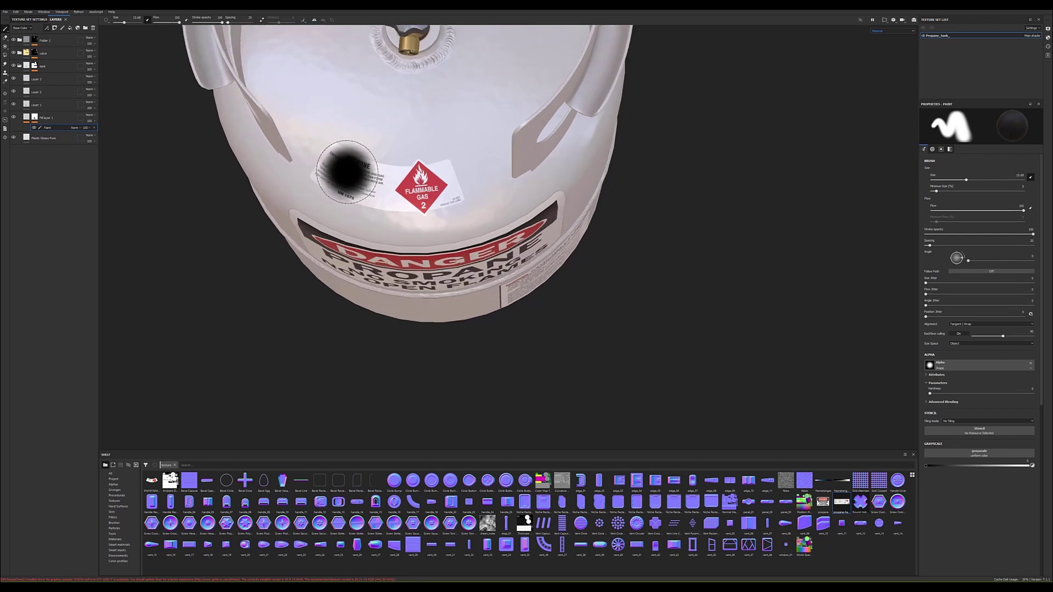
key("bracketleft")
key("bracketleft")
key("bracketleft")
key("bracketleft")
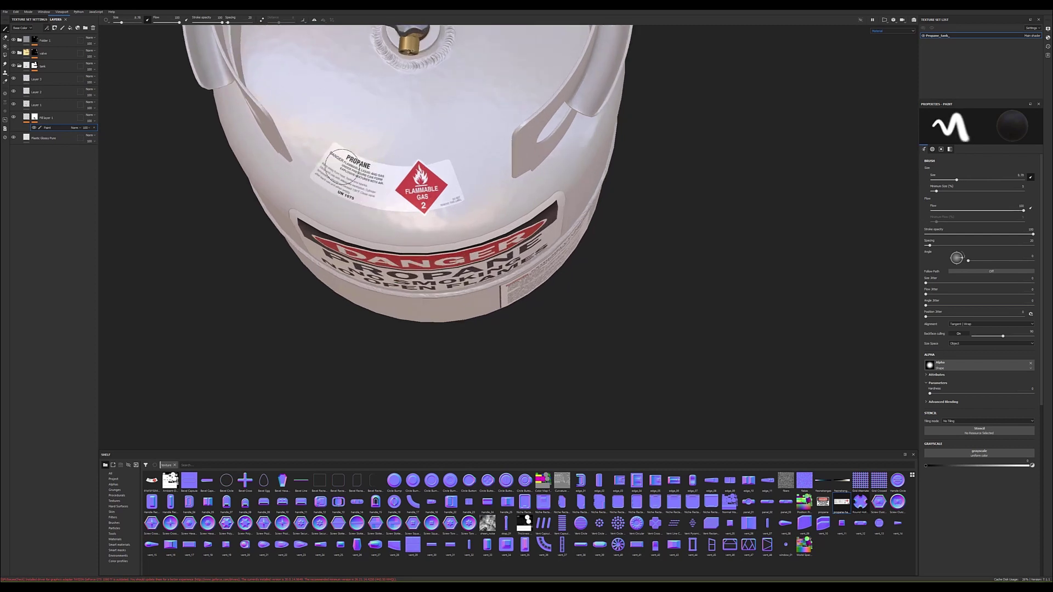
right_click_drag(340, 173, 323, 174, "ctrl")
scroll(364, 204, "down", 5)
mouse_move(384, 208)
left_mouse_down("alt")
mouse_move(431, 145)
mouse_move(482, 223)
mouse_move(472, 264)
left_mouse_up("alt")
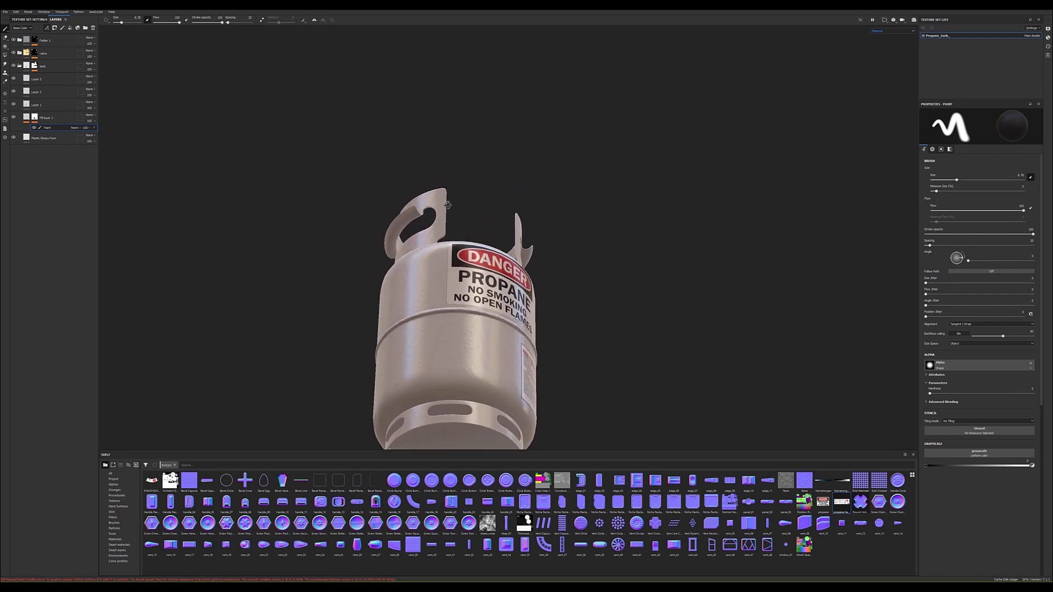
Step: Select Layer 1 and drop the propane decal into its Base Color slot
left_click(13, 104)
left_click(49, 105)
left_click_drag(822, 502, 979, 481)
scroll(546, 280, "up", 2)
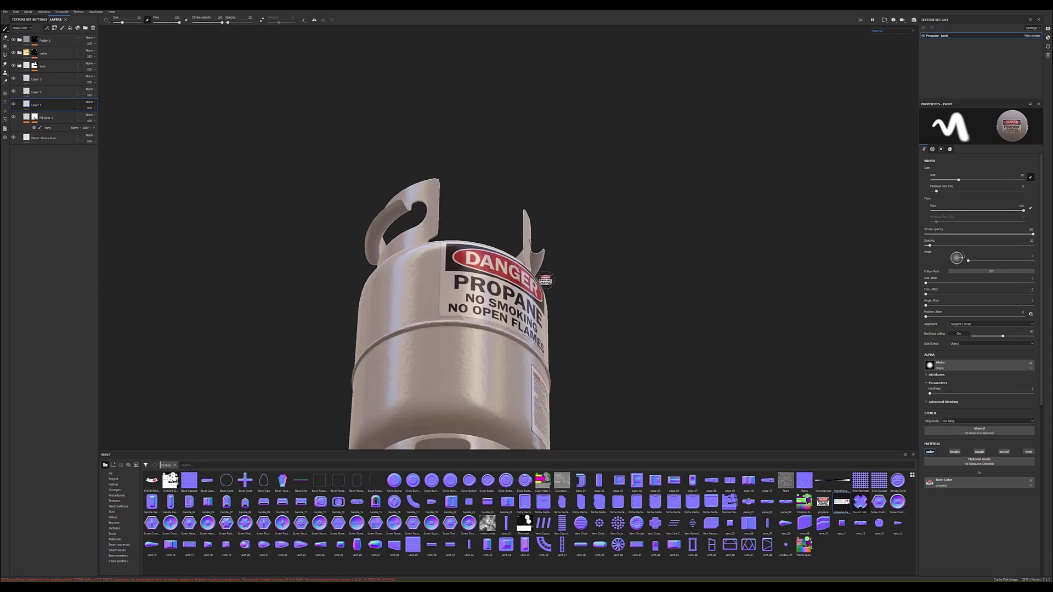
scroll(546, 280, "up", 1)
mouse_move(546, 280)
left_mouse_down("alt")
mouse_move(454, 261)
mouse_move(480, 193)
mouse_move(483, 258)
left_mouse_up("alt")
scroll(480, 193, "up", 2)
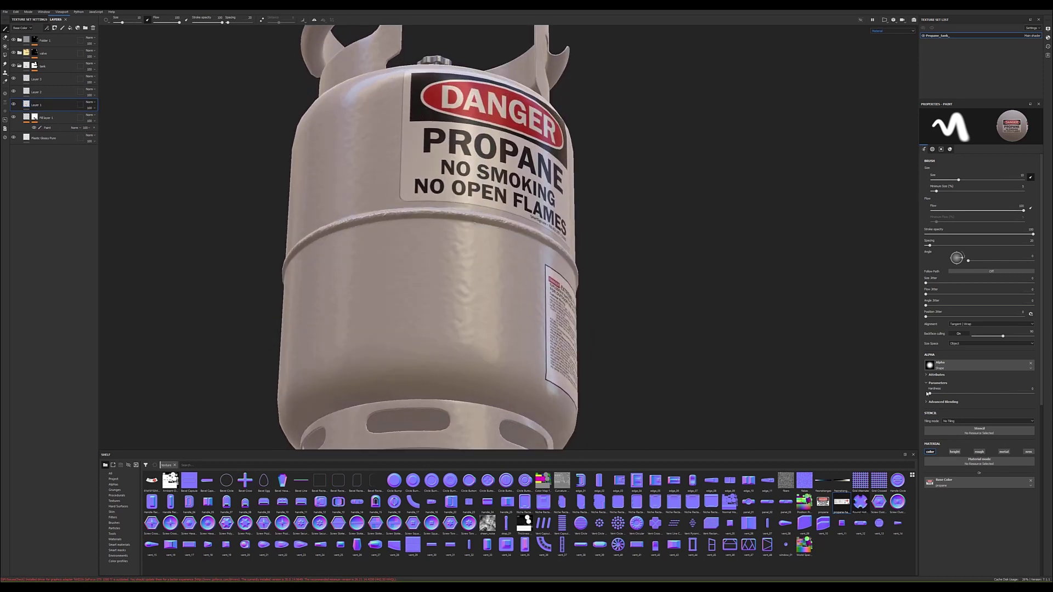
Step: Toggle Layer 1's roughness channel on and off, then clear the decal from its Base Color
left_click(979, 452)
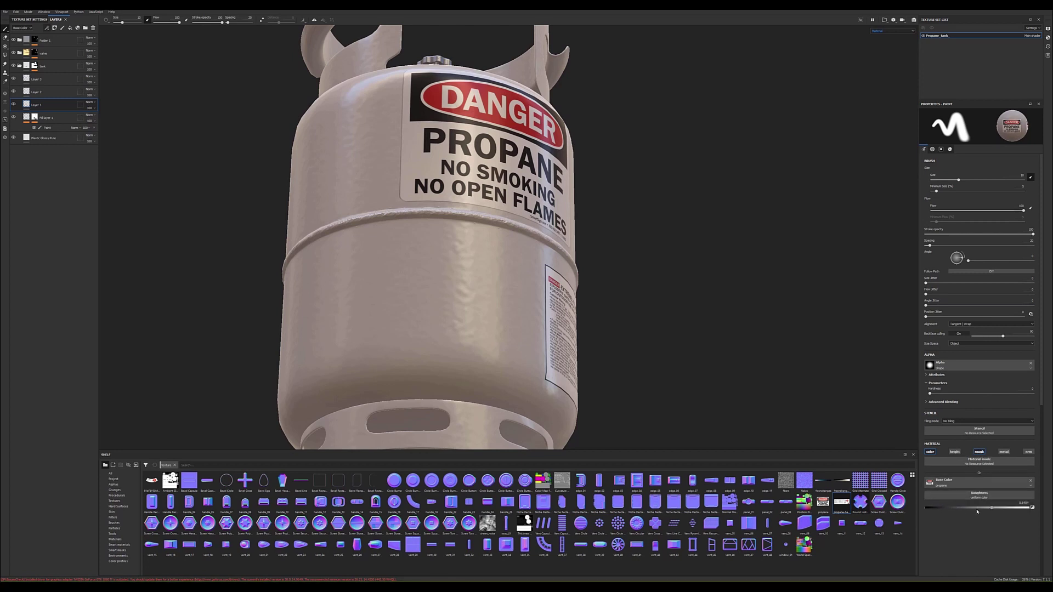
left_click(978, 452)
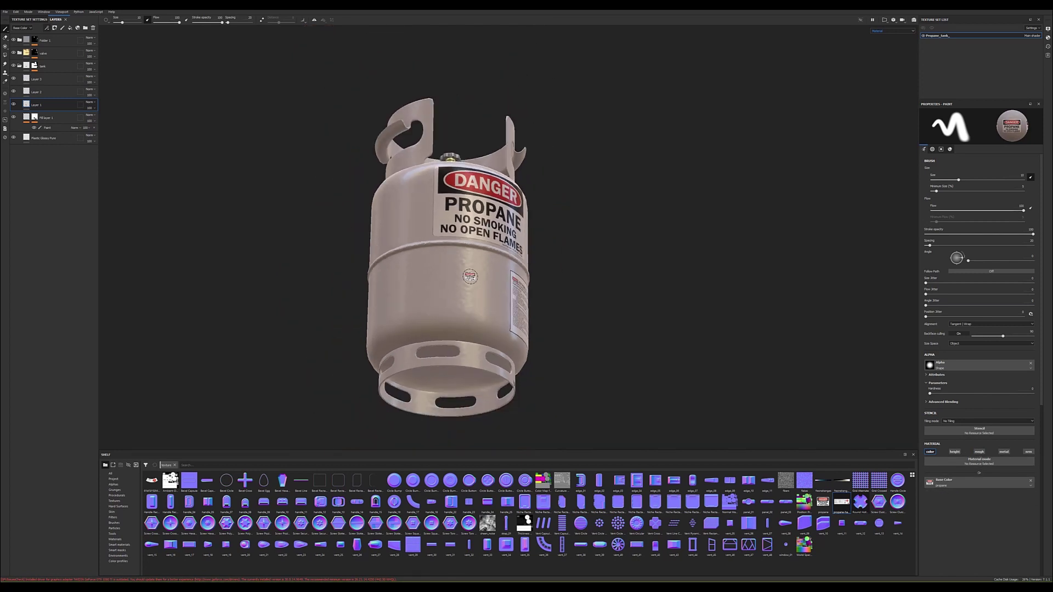
scroll(800, 418, "down", 3)
left_click_drag(459, 247, 462, 285, "alt")
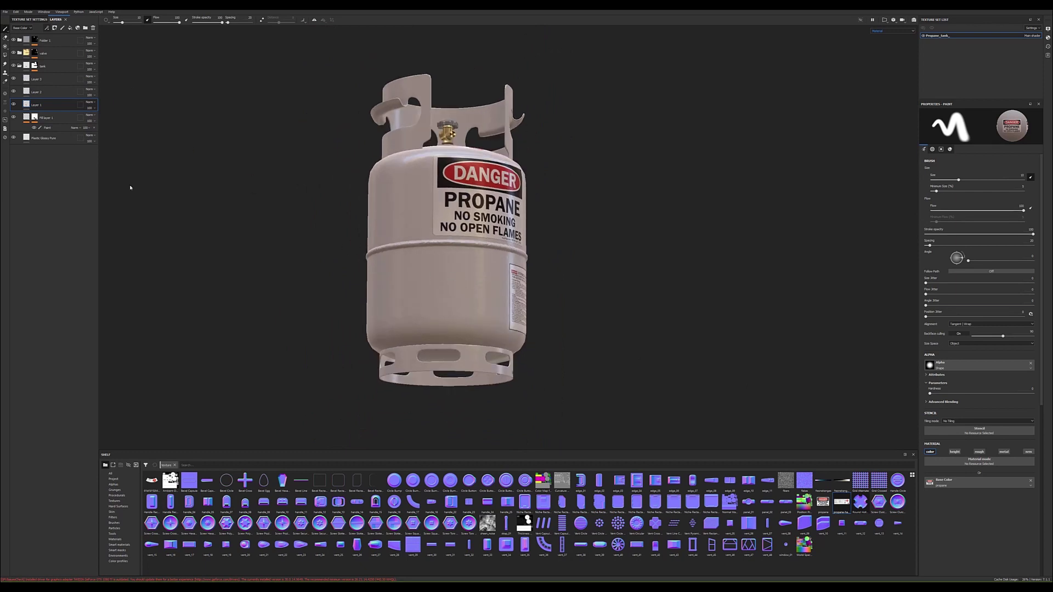
left_click(1028, 481)
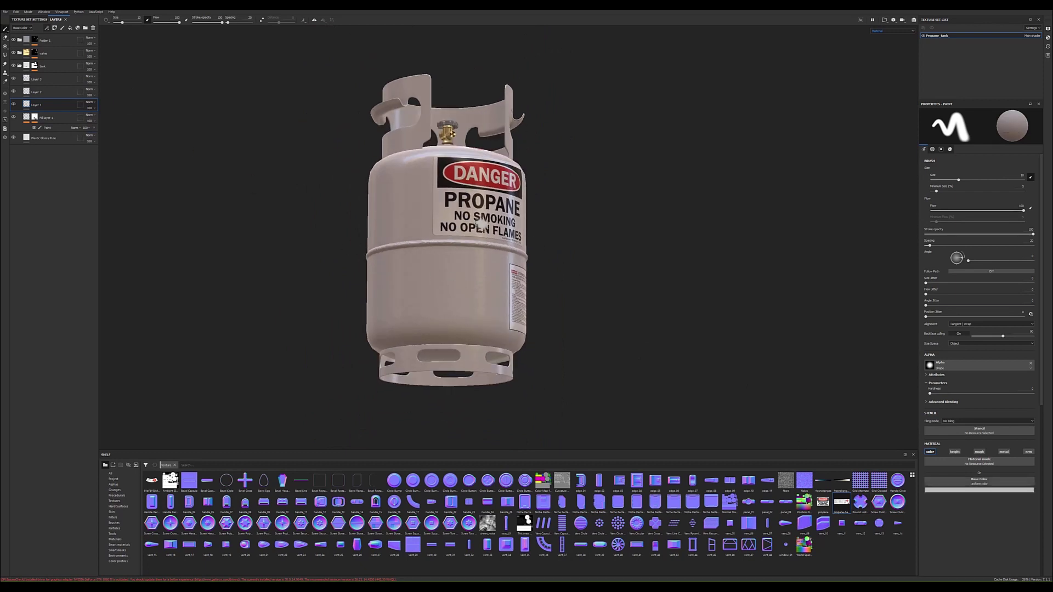
left_click_drag(482, 225, 444, 231, "alt")
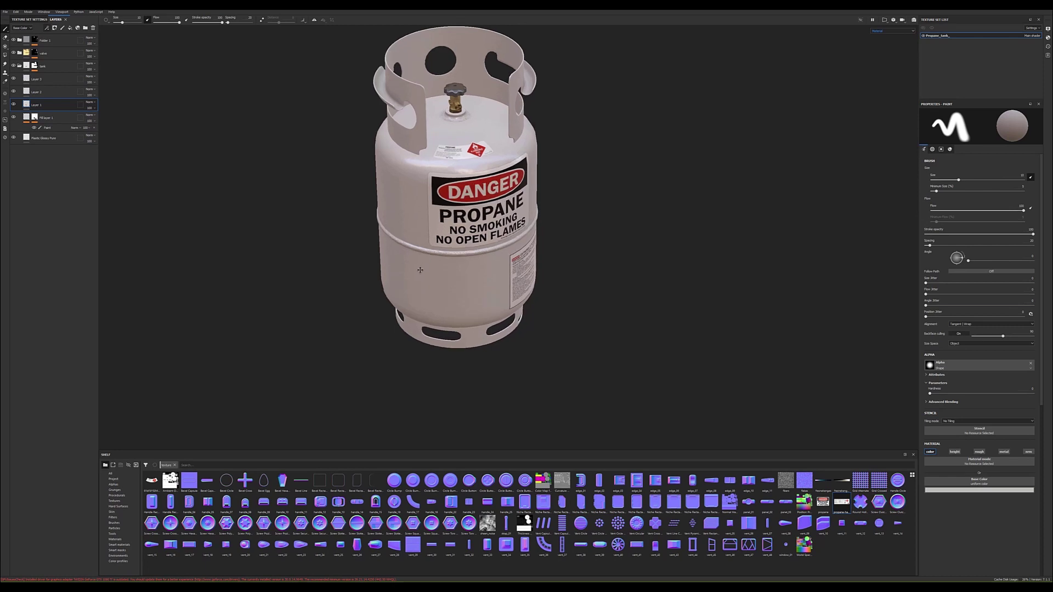
middle_click_drag(444, 232, 396, 297, "alt")
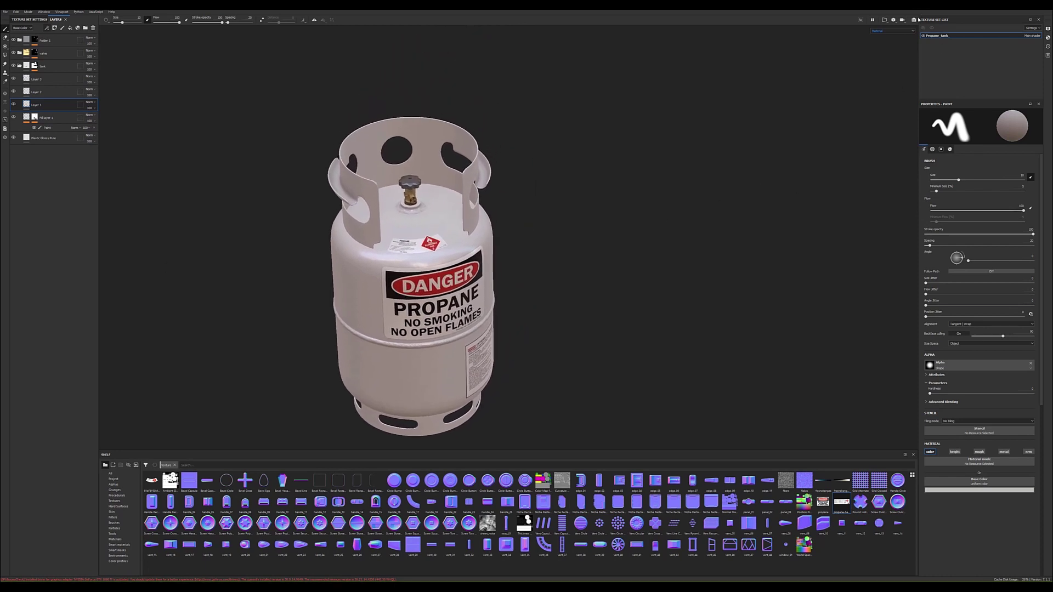
Step: Preview the tank in the Iray render with F10, orbit and zoom it, then return to painting
key("F10")
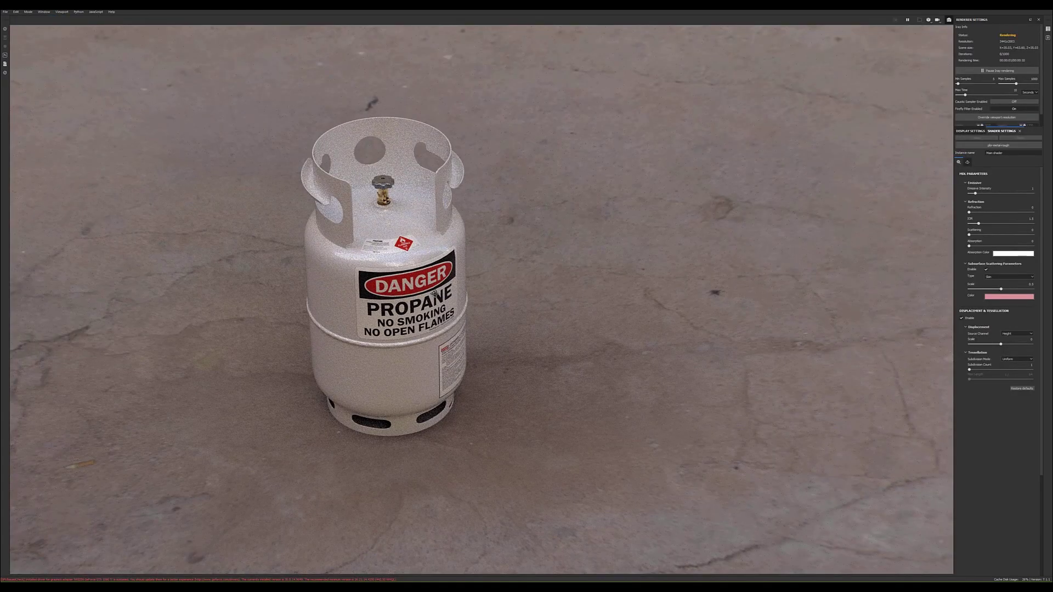
mouse_move(434, 292)
left_mouse_down("alt")
mouse_move(461, 274)
mouse_move(228, 225)
mouse_move(228, 237)
left_mouse_up("alt")
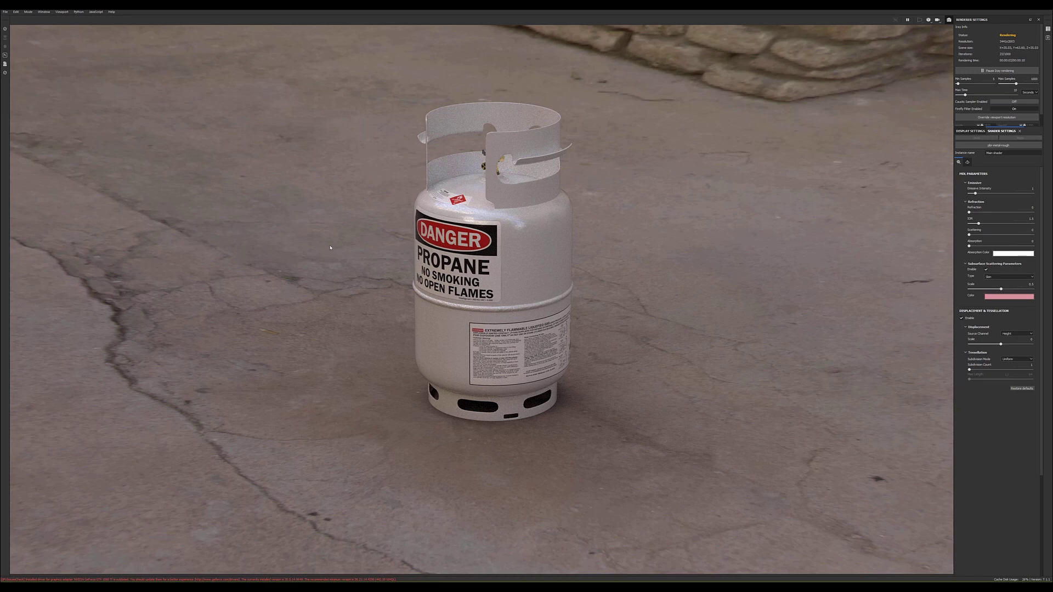
left_click_drag(341, 249, 691, 245, "alt")
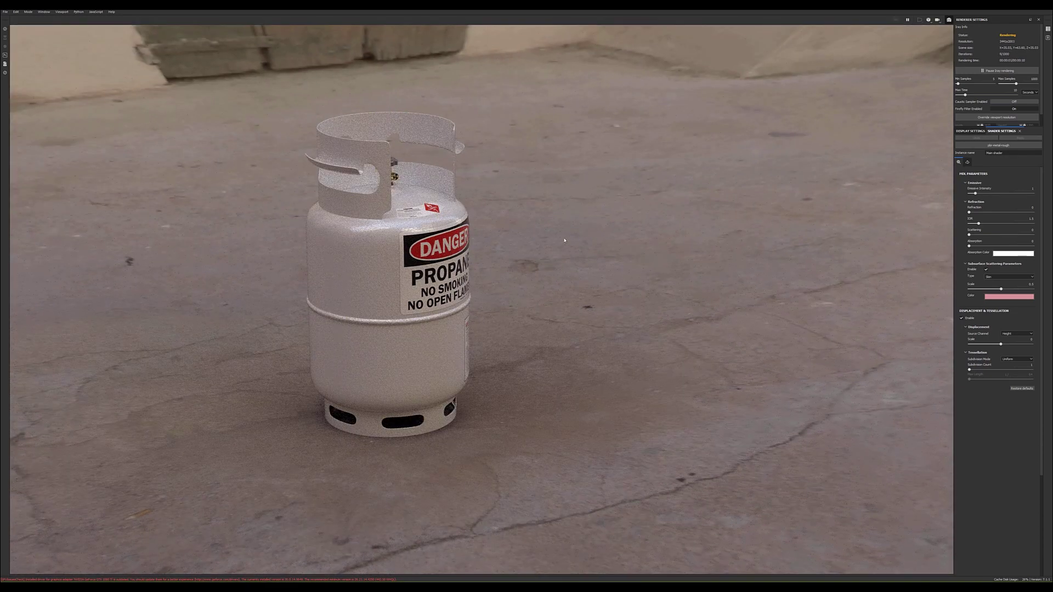
left_click_drag(419, 202, 393, 172, "alt")
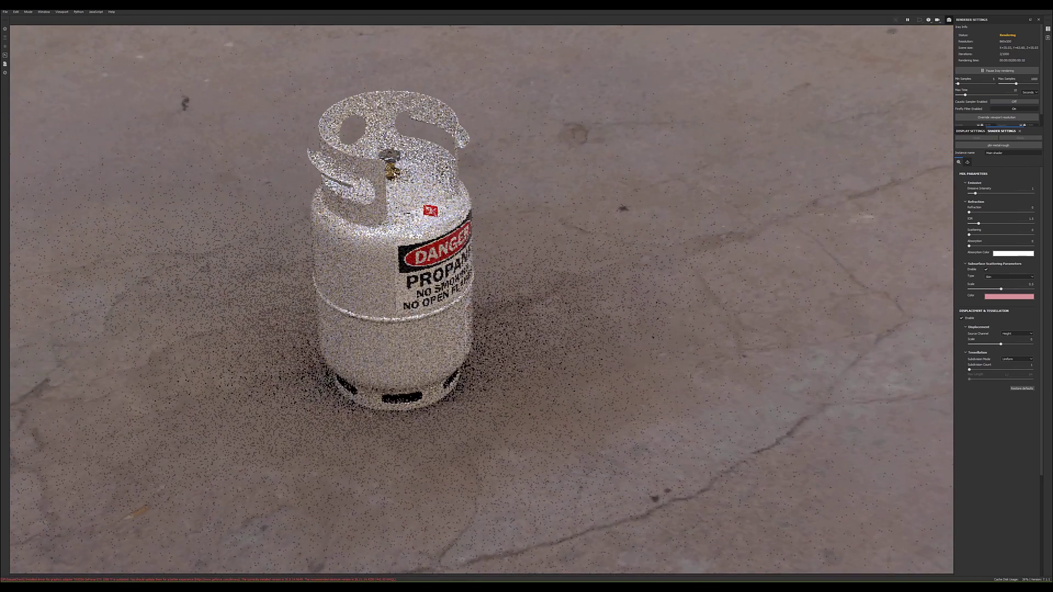
scroll(393, 173, "up", 3)
scroll(395, 178, "up", 1)
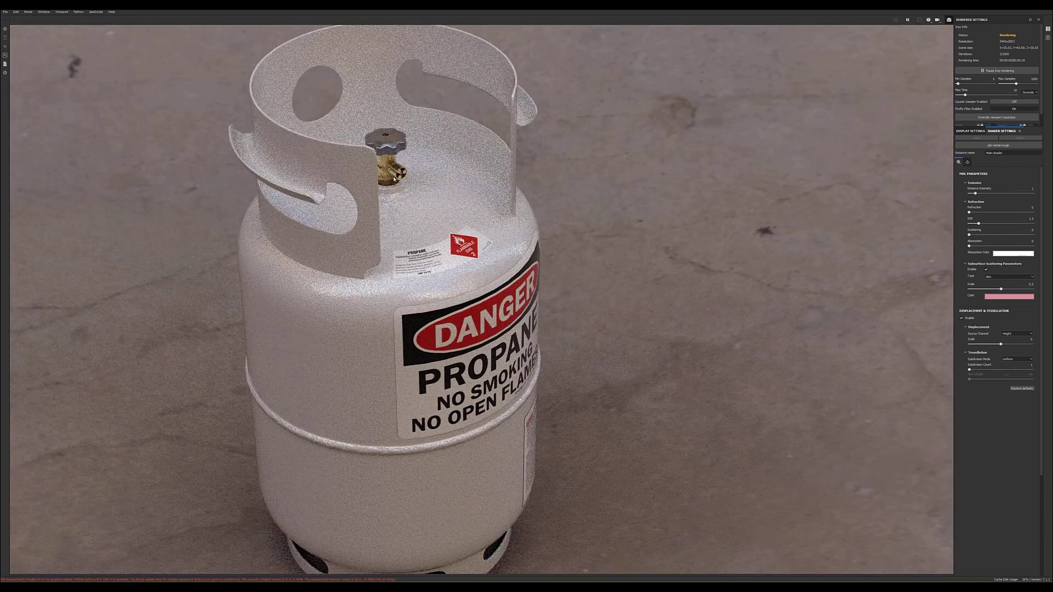
left_click(949, 20)
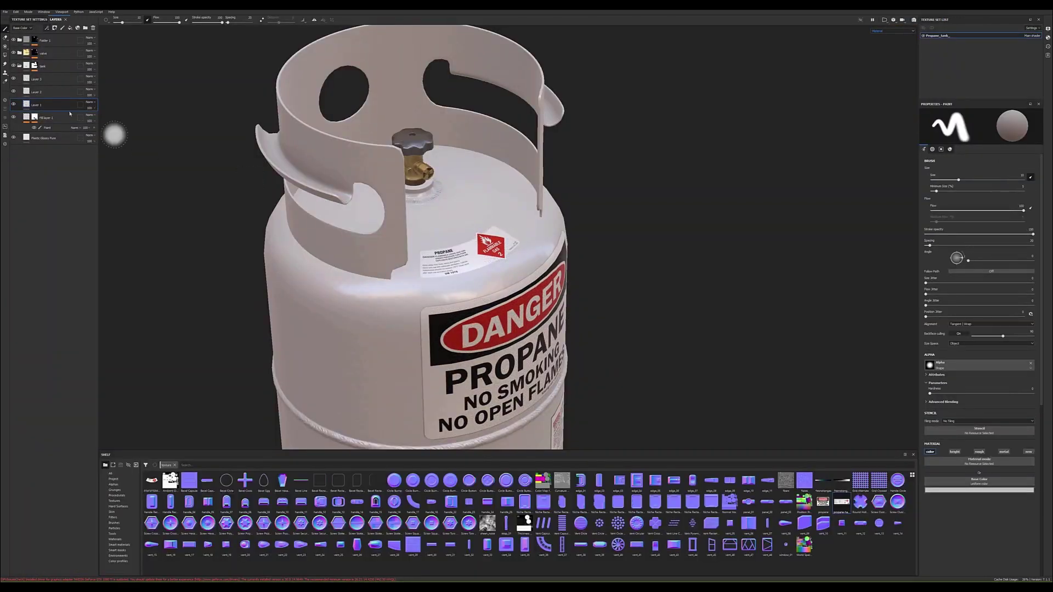
Step: Collapse the tank folder, expand VM1_Metal_03, and select its Edge Wear layer, toggling it to compare
left_click(19, 65)
left_click(20, 53)
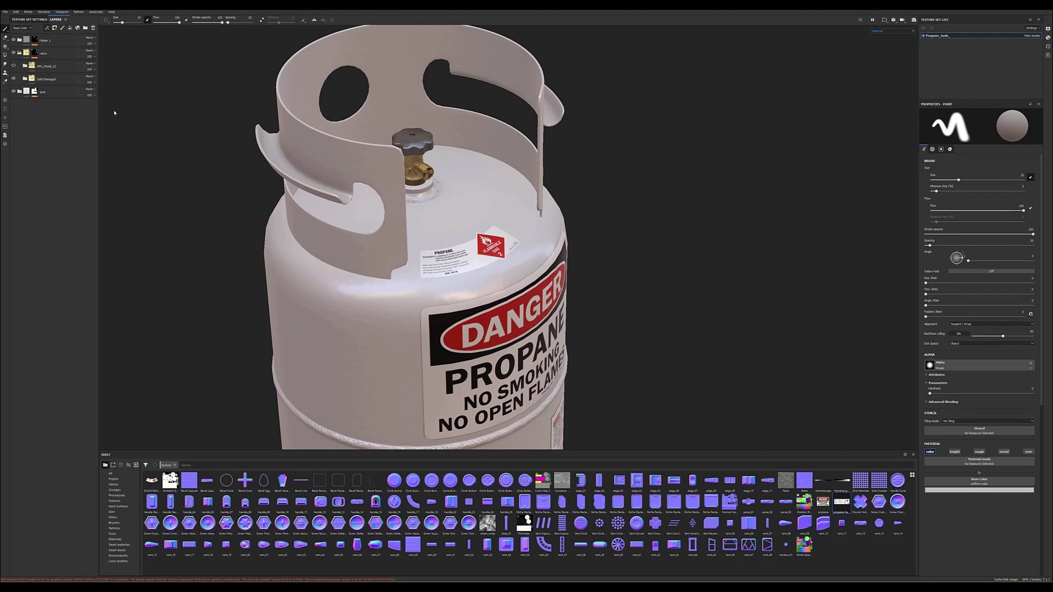
left_click(14, 66)
left_click_drag(433, 180, 445, 121, "alt")
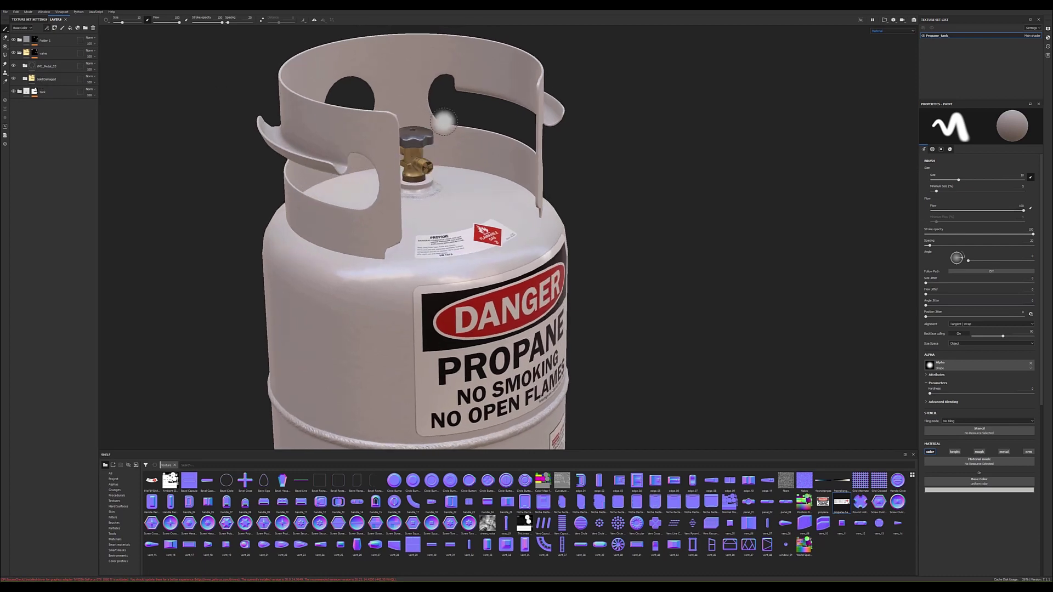
scroll(444, 121, "up", 2)
scroll(439, 132, "up", 2)
scroll(434, 143, "up", 2)
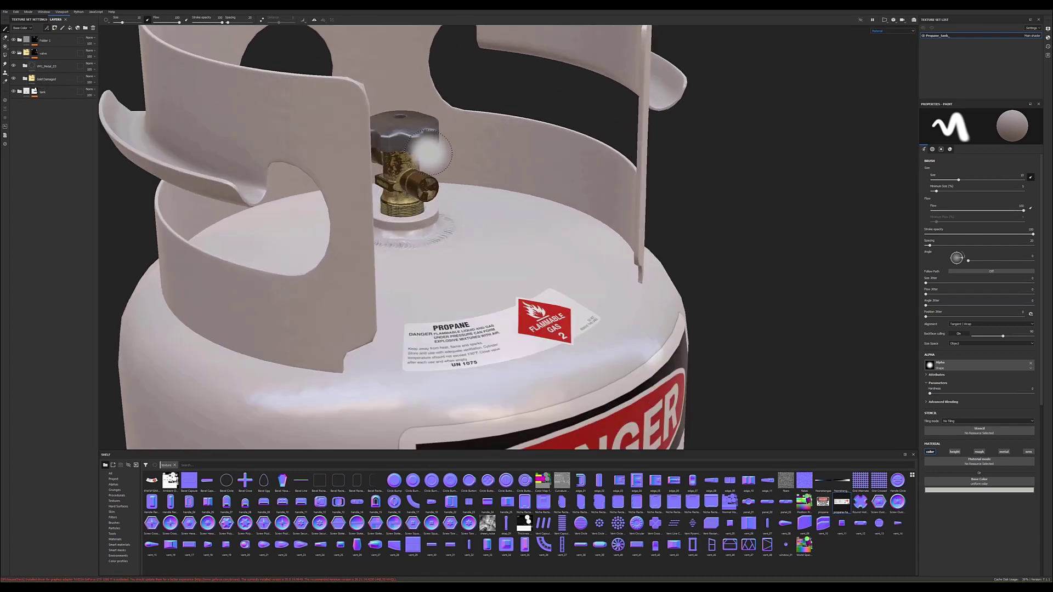
left_click(24, 66)
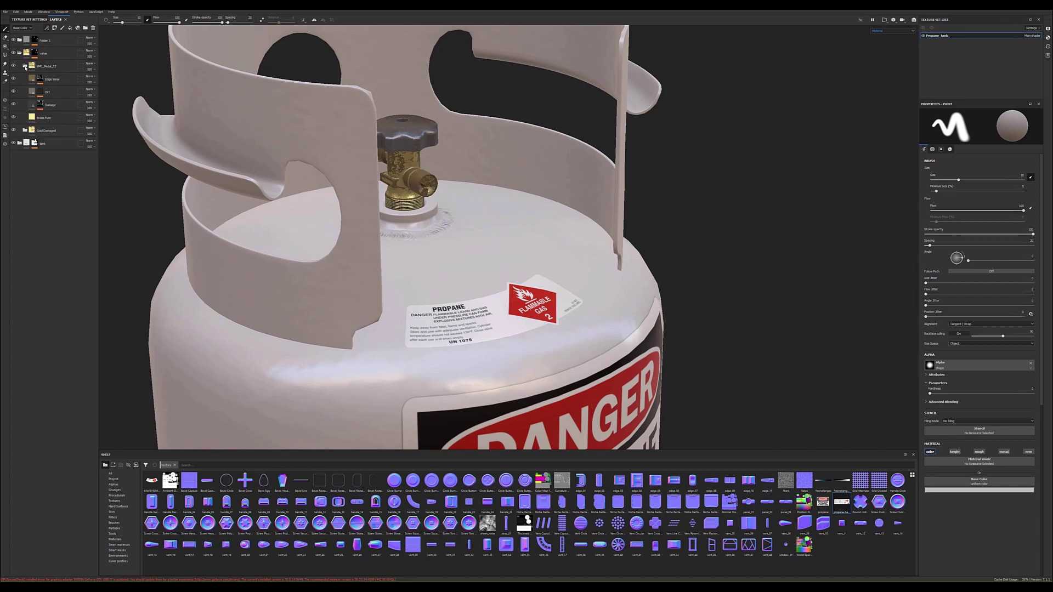
left_click(54, 81)
left_click(14, 79)
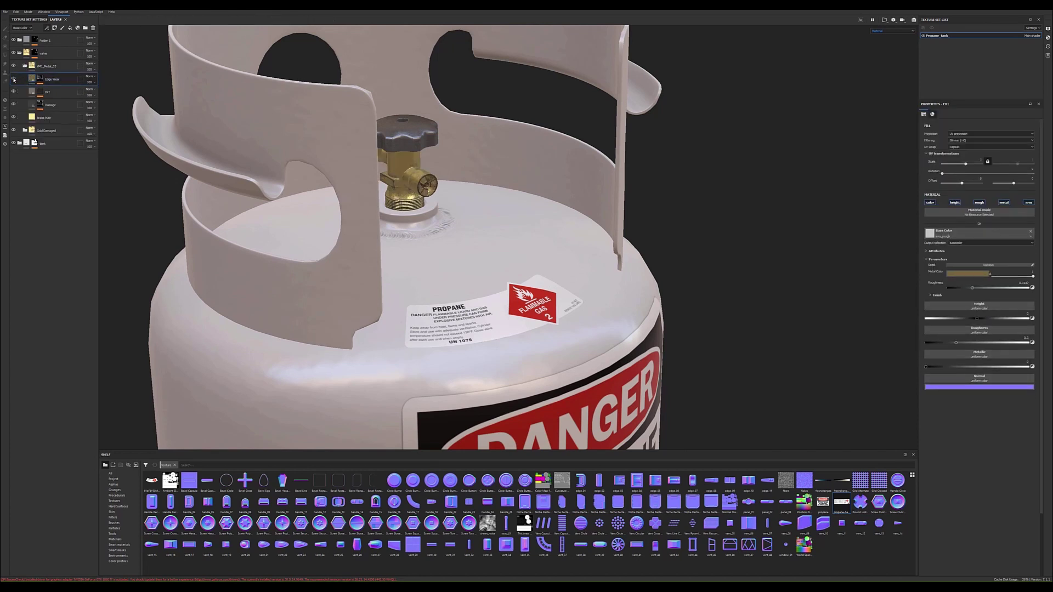
Step: Lower the brass valve's Edge Wear AO Masking to 0.4 and Grunge Amount to 0.07, and randomize its seed
left_click(42, 80)
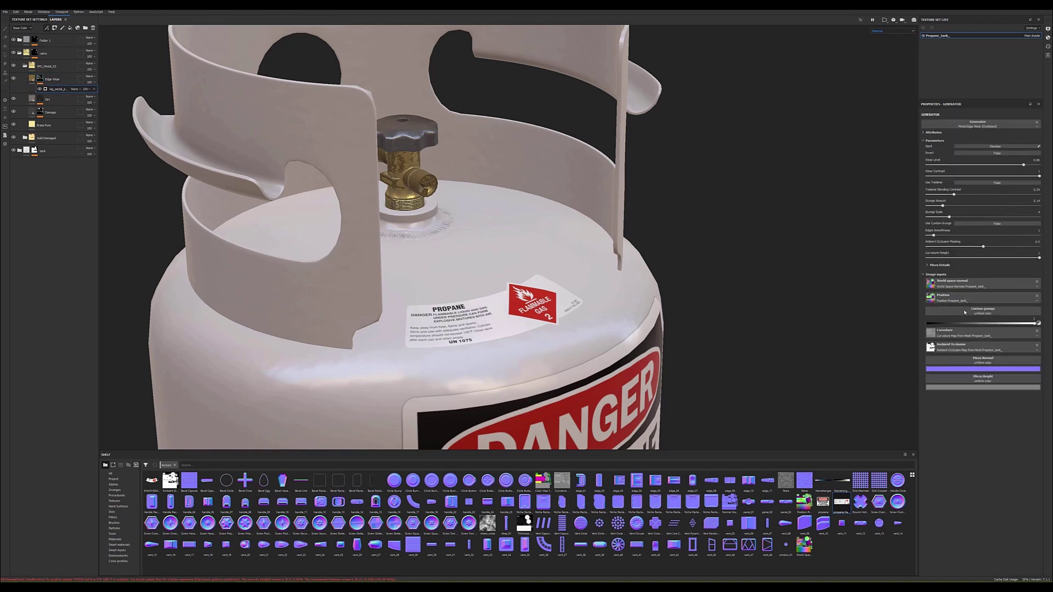
left_click_drag(983, 247, 970, 248)
left_click_drag(944, 207, 934, 209)
left_click(932, 218)
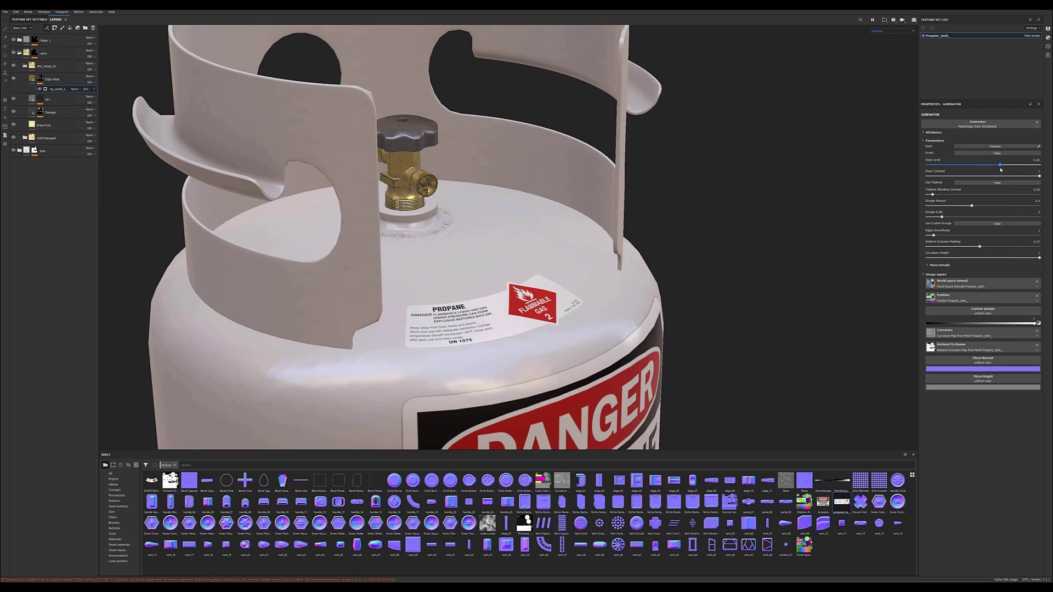
scroll(464, 248, "down", 8)
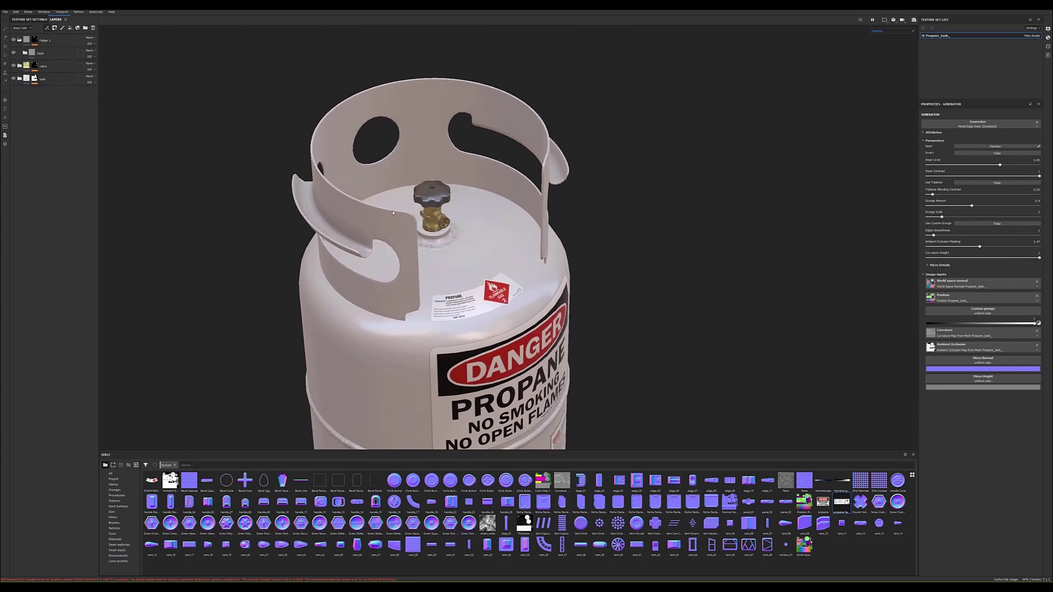
Step: Set the Steel Edges layer's edge-wear mask Texture to 0.31 and Global Balance to 0.26
left_click(25, 53)
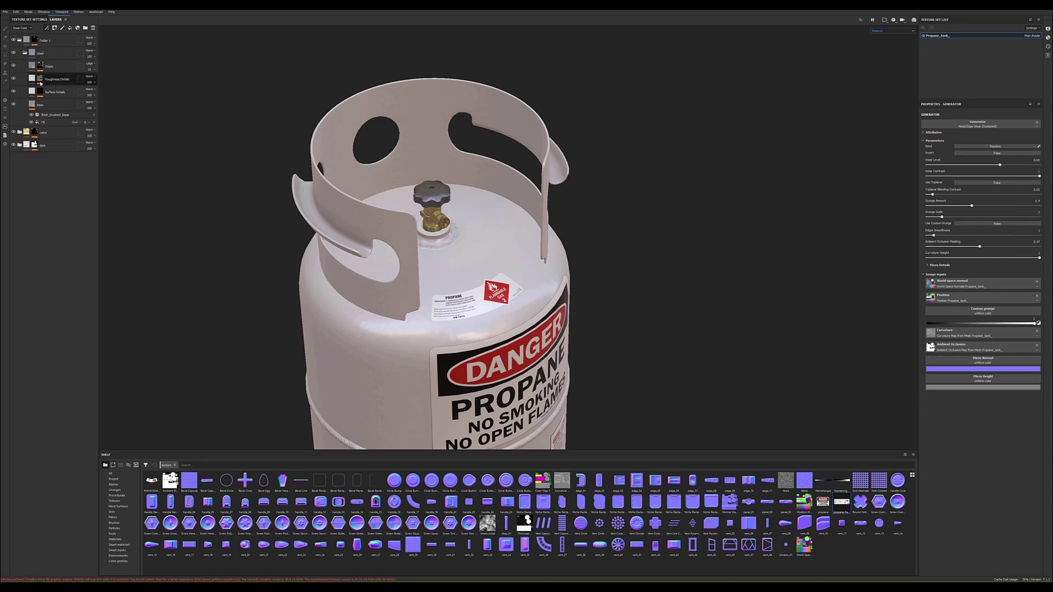
key("1")
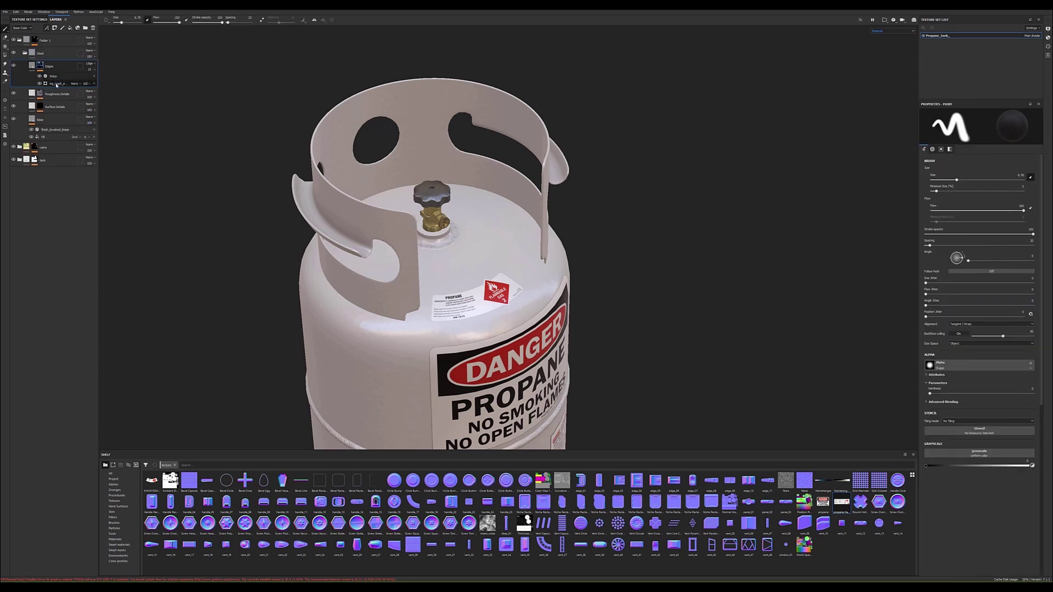
scroll(434, 198, "up", 2)
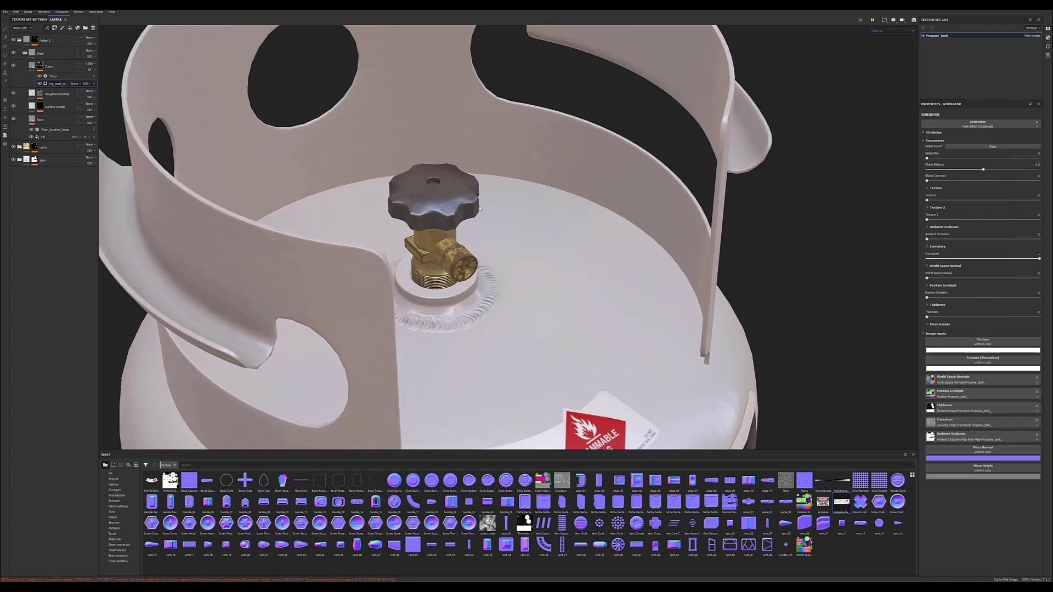
left_click_drag(928, 202, 961, 201)
left_click_drag(963, 174, 1000, 172)
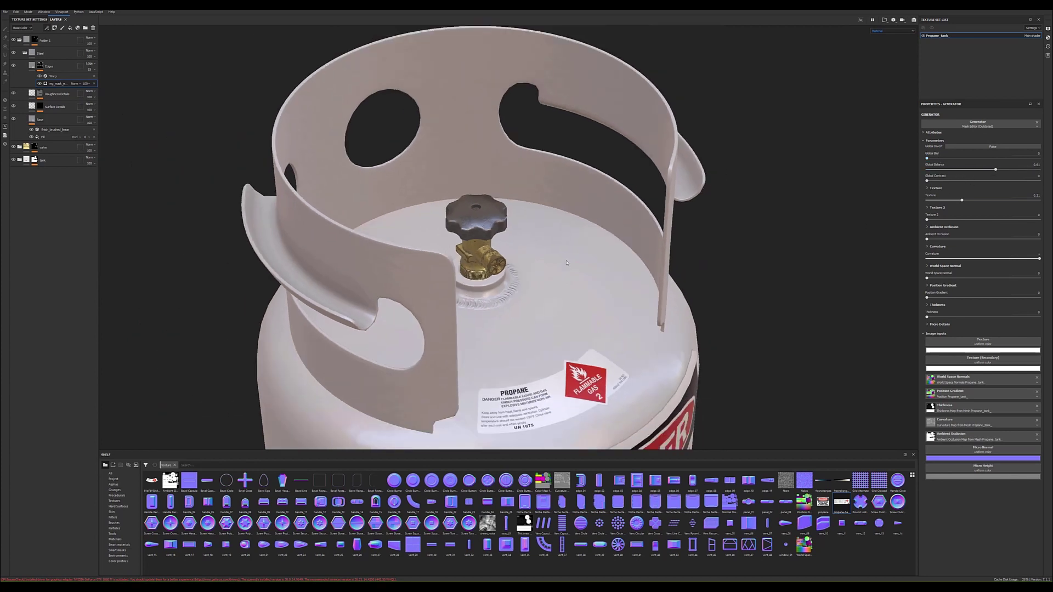
mouse_move(494, 208)
left_mouse_down("alt")
mouse_move(521, 258)
mouse_move(473, 172)
mouse_move(478, 216)
left_mouse_up("alt")
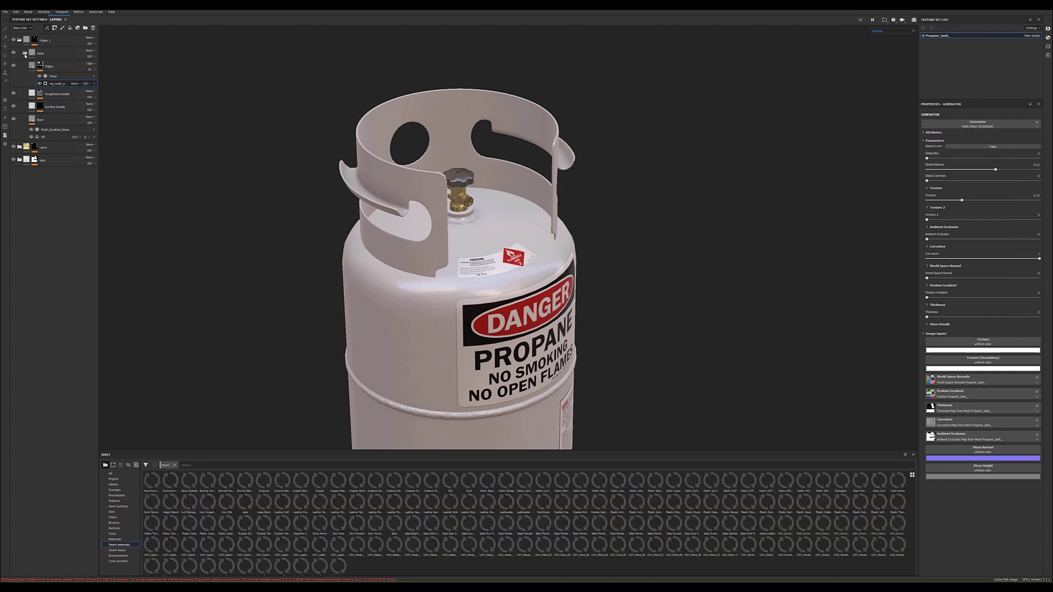
Step: Collapse the Steel folder and save the project with File > Save
left_click(24, 55)
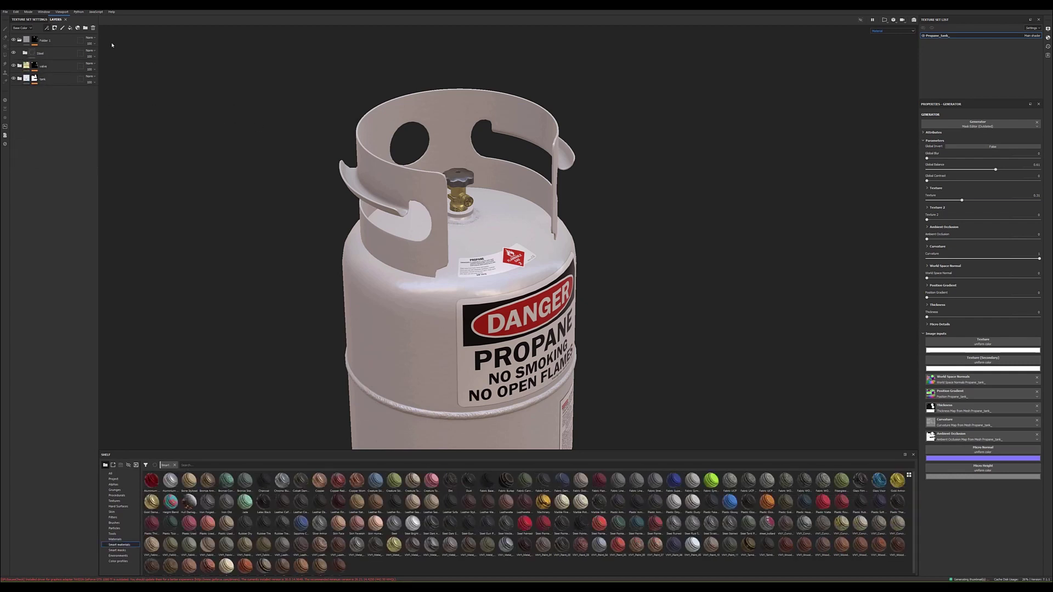
left_click(5, 11)
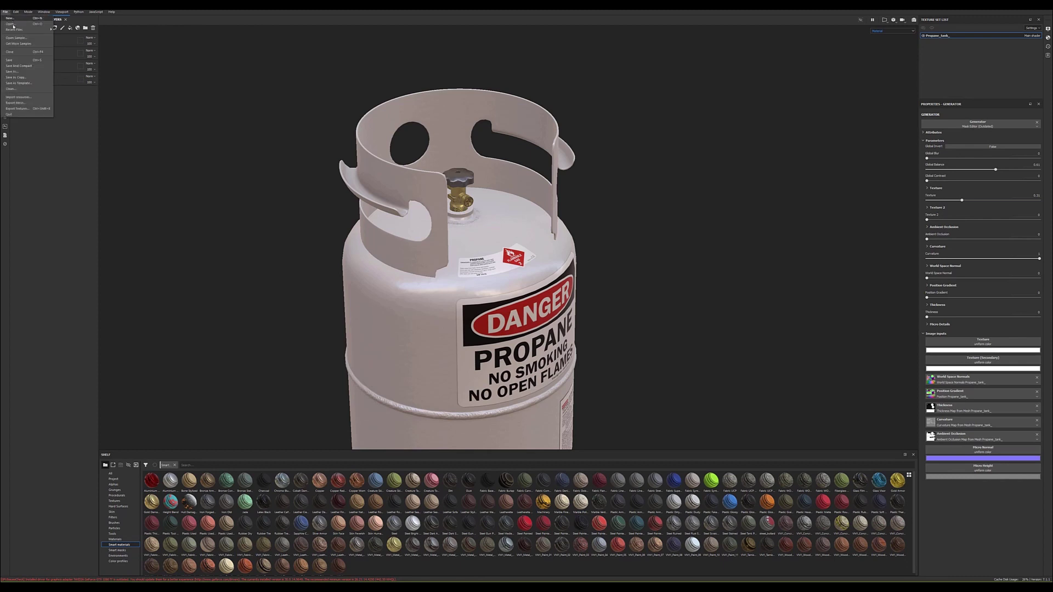
left_click(9, 59)
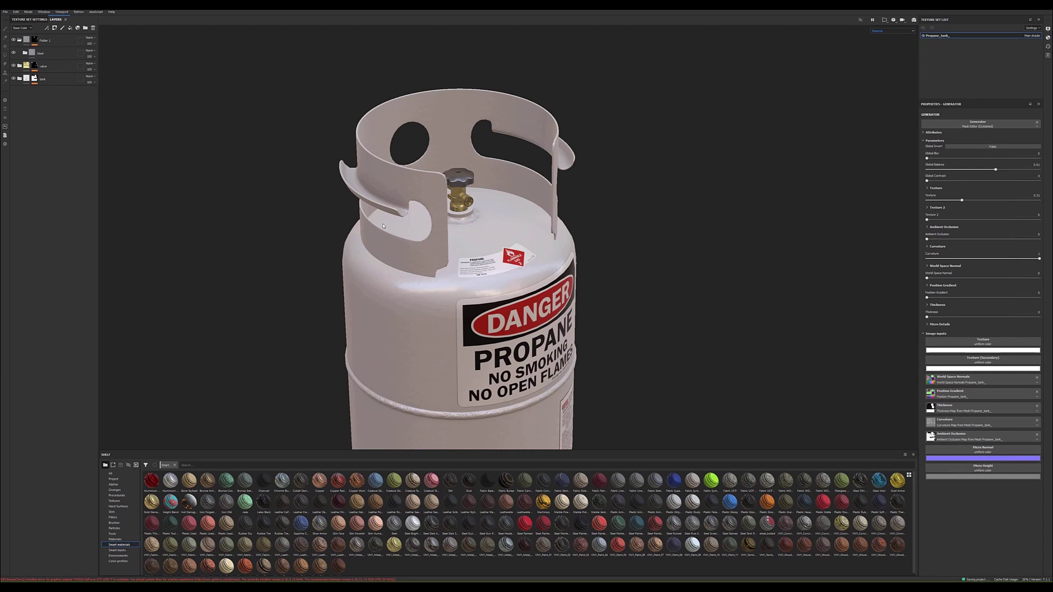
Step: Zoom out and orbit to a straight-on front view of the tank
scroll(387, 236, "down", 2)
scroll(392, 252, "down", 2)
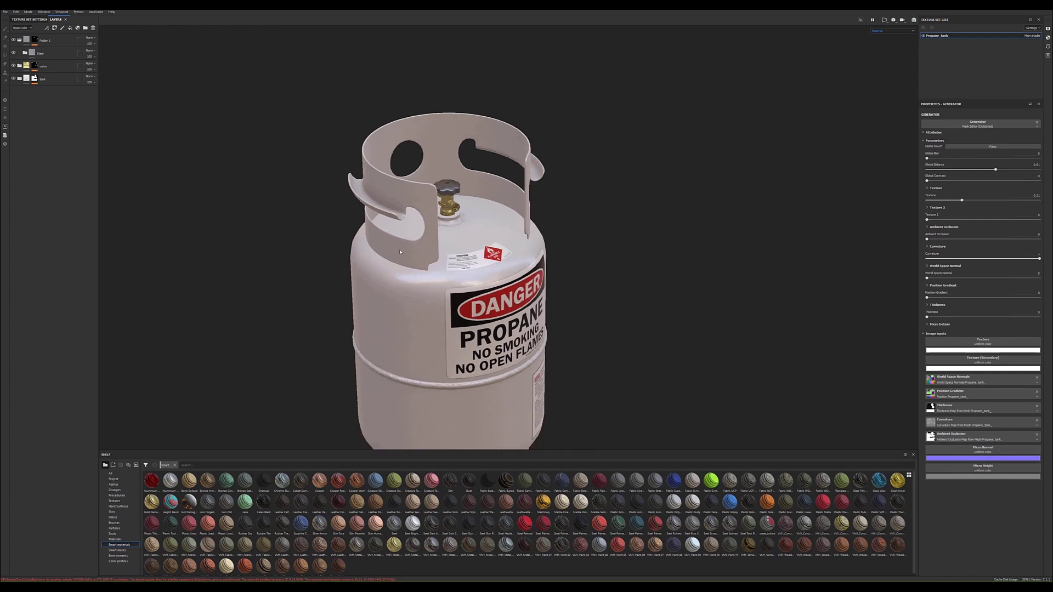
scroll(397, 267, "down", 2)
mouse_move(377, 280)
left_mouse_down("alt")
mouse_move(383, 188)
mouse_move(328, 195)
left_mouse_up("alt")
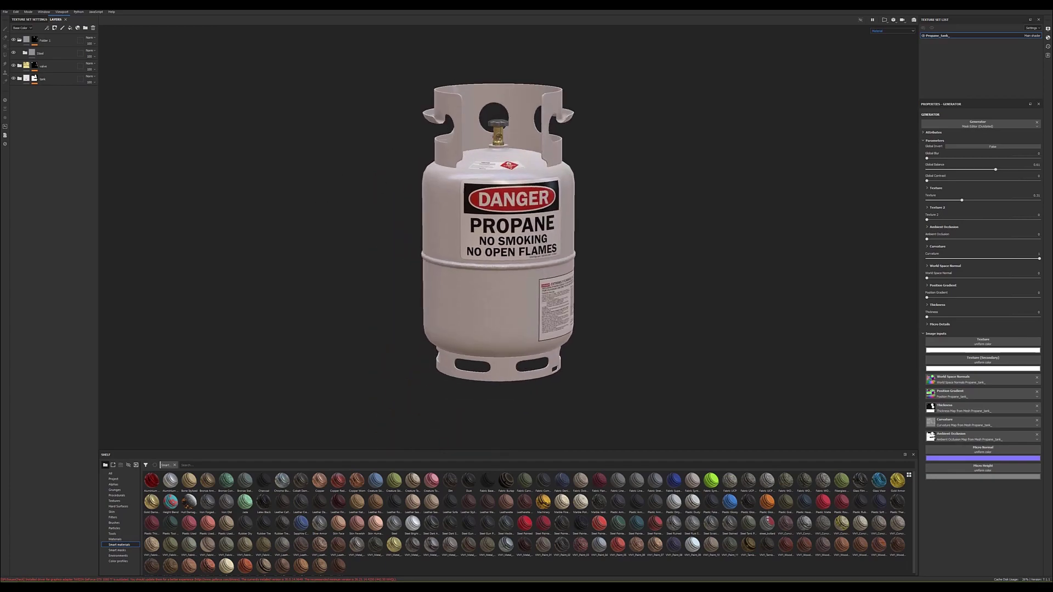